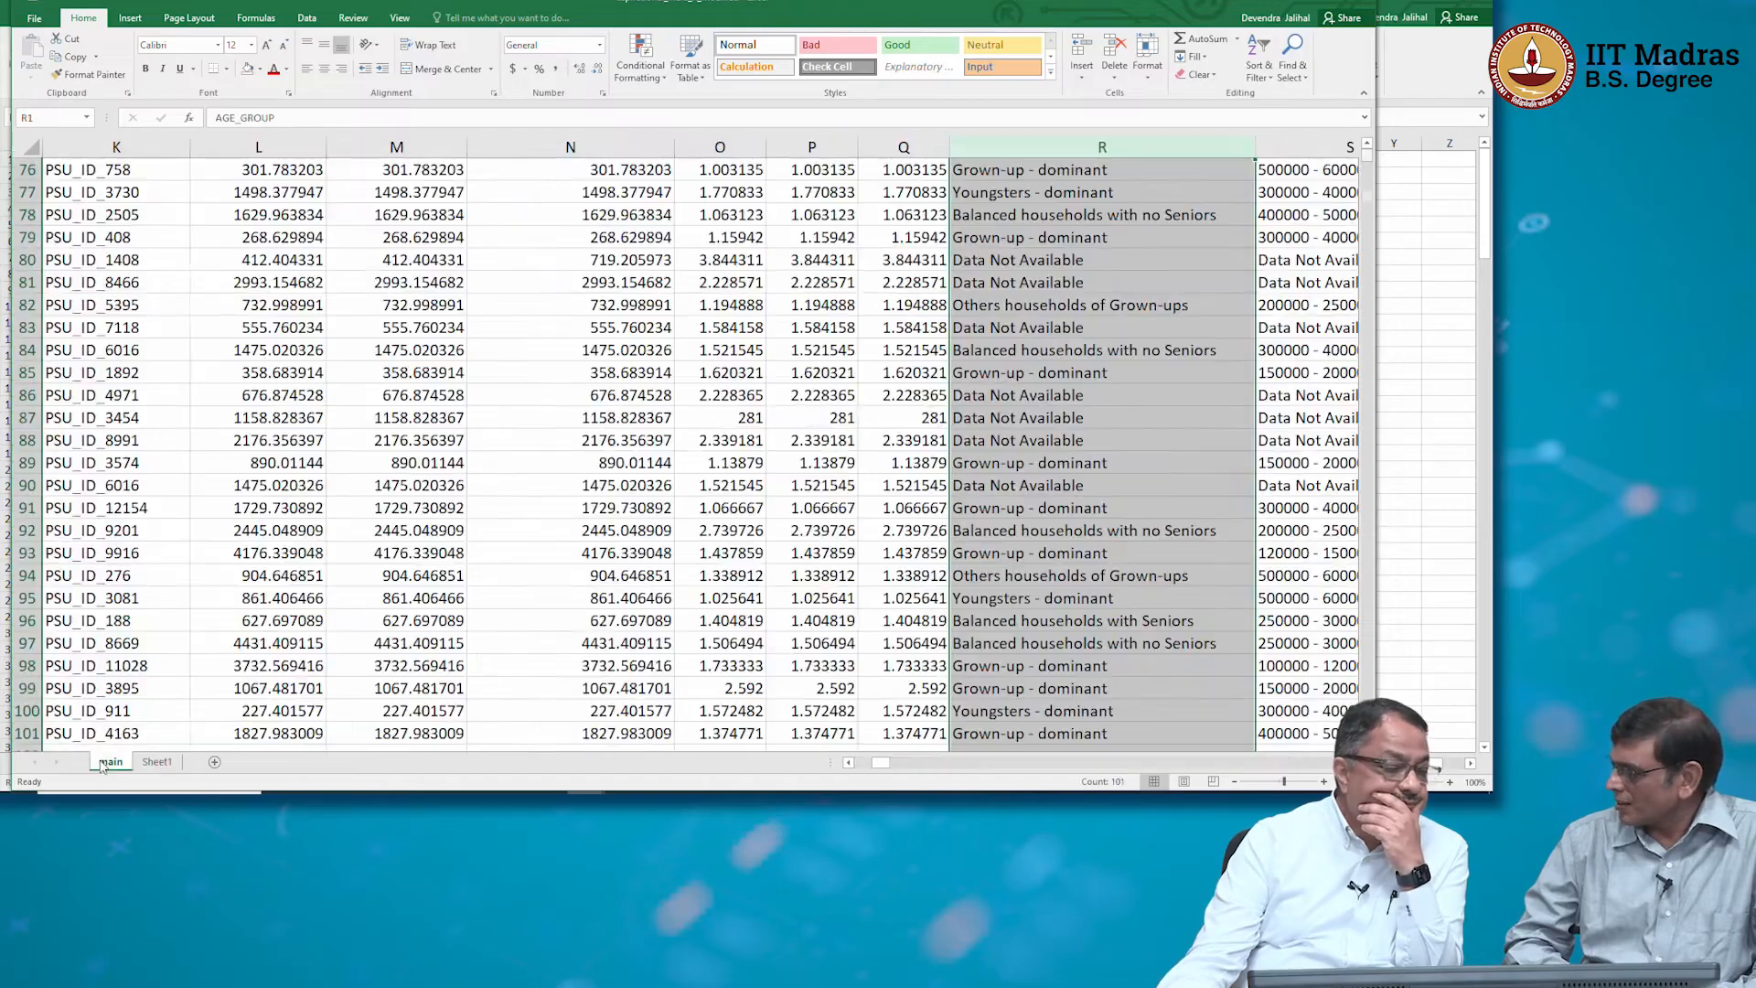
Examine the AGE_GROUP column of the main sheet from row 88 up to its header
click(1003, 438)
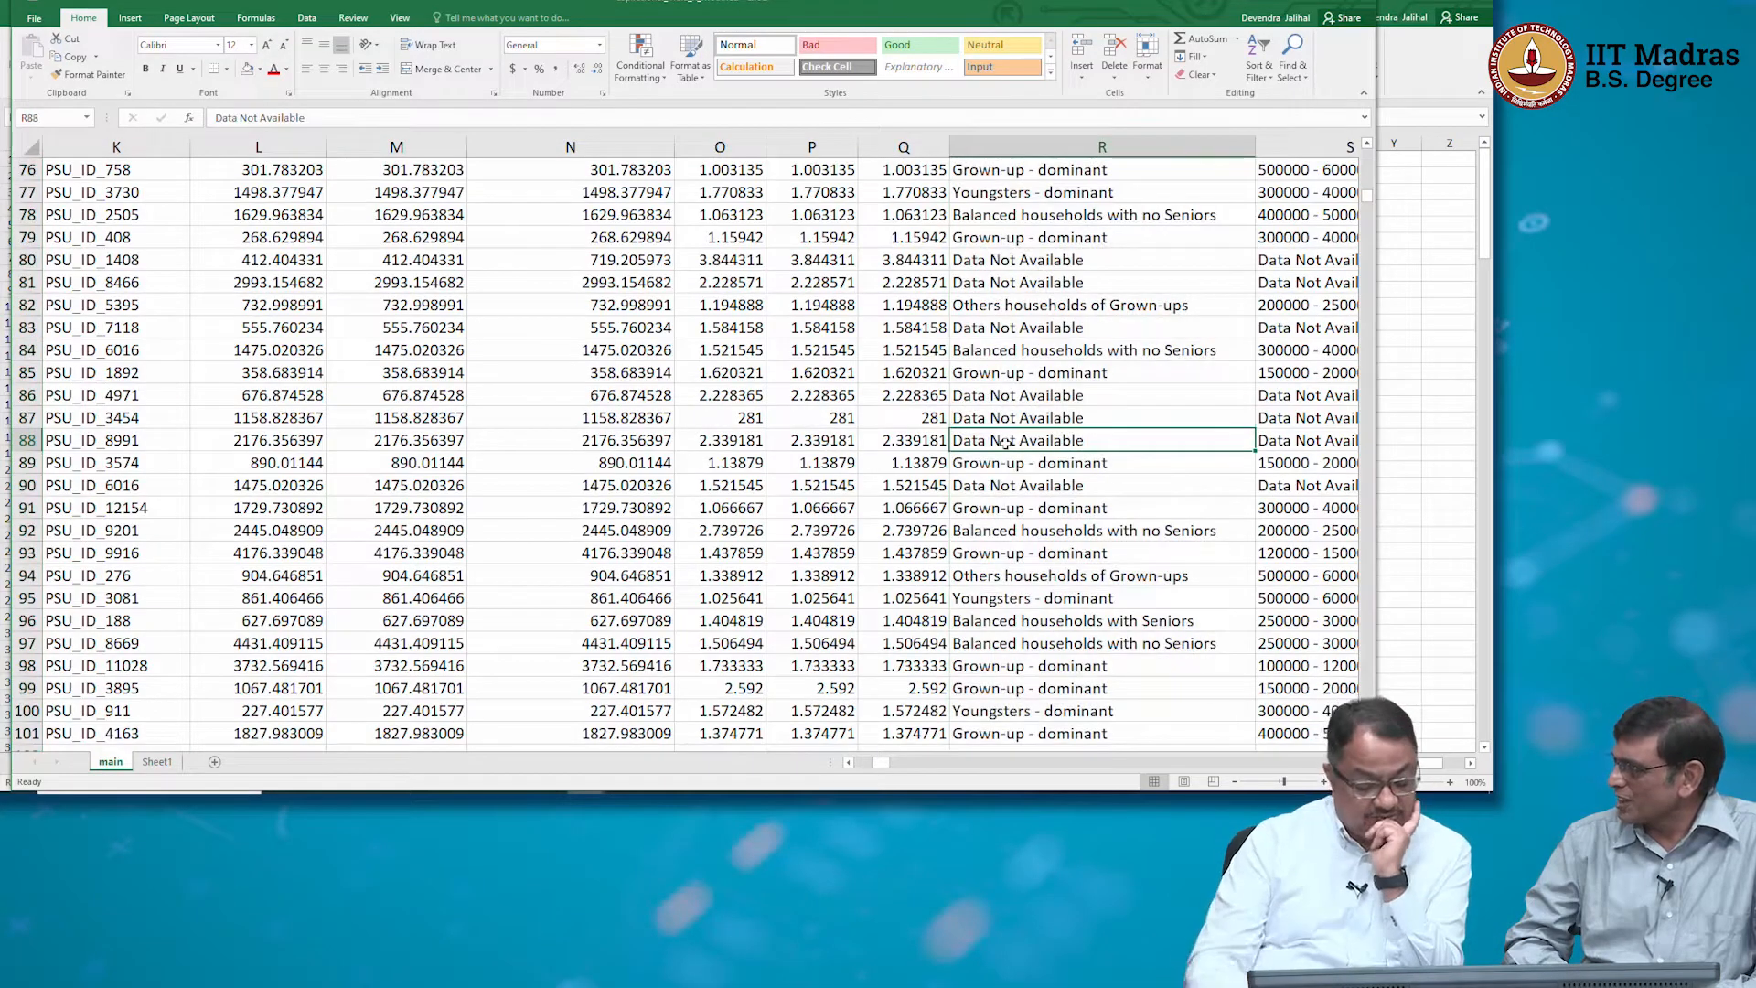
key(Up)
key(Up)
key(Up)
key(Up)
key(Up)
key(Up)
key(Up)
key(Up)
key(Up)
key(Up)
key(Up)
key(Up)
key(Up)
key(Up)
key(Up)
key(Up)
key(Up)
key(Up)
key(Up)
key(Up)
key(Up)
key(Up)
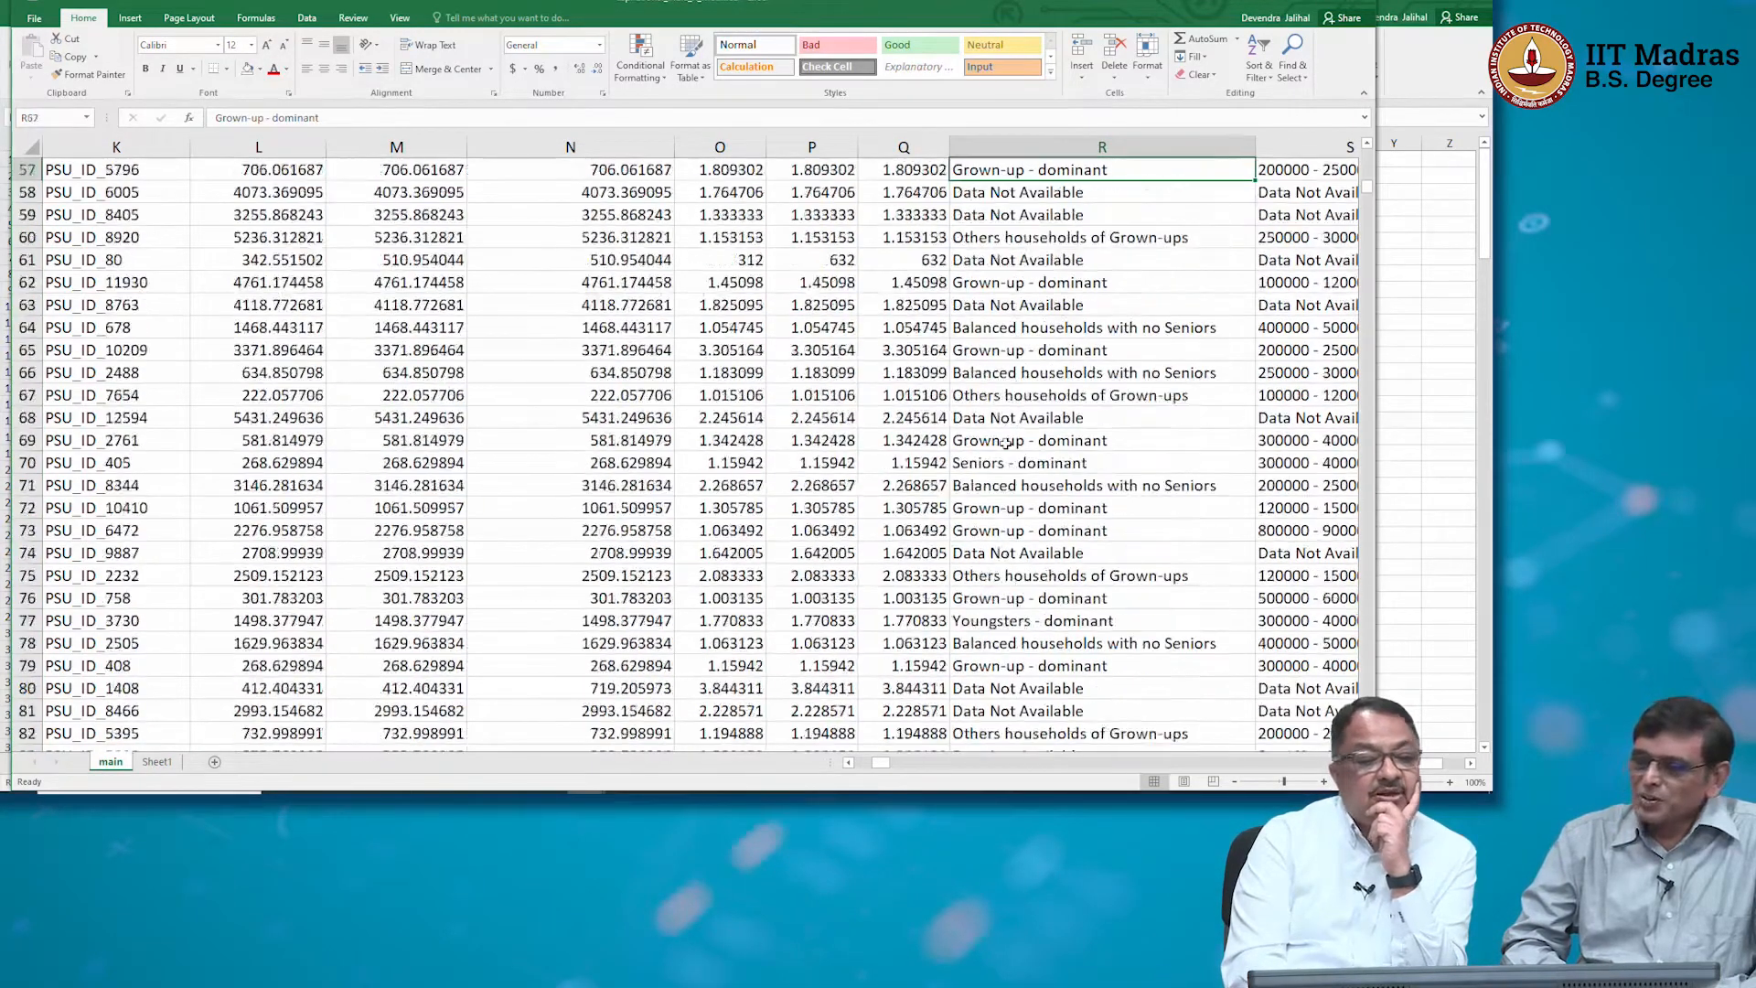
key(Up)
key(Up)
key(Up)
key(Up)
key(Up)
key(Up)
key(Up)
key(Up)
key(Up)
key(Up)
key(Up)
key(Up)
key(Up)
key(Up)
key(Up)
key(Up)
key(Up)
key(Up)
key(Up)
key(Up)
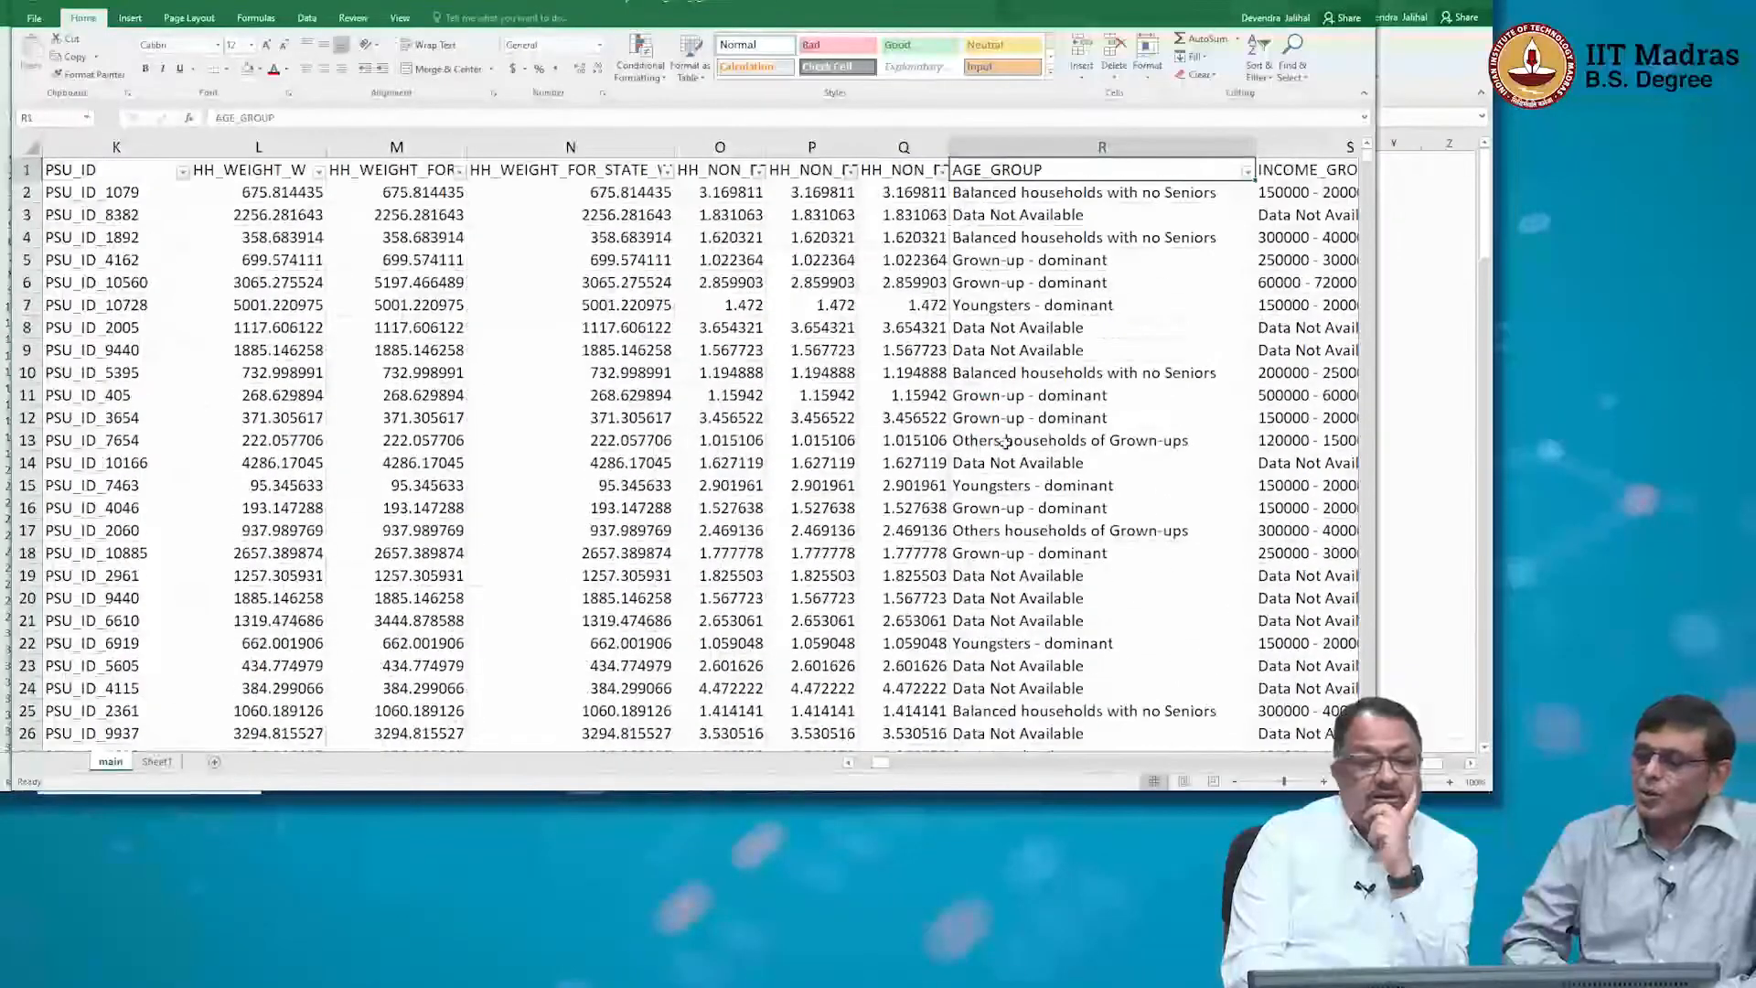
Examine the household group headers in row 1, from INCOME_GROUP across to TRAVEL_GROUP and back
key(Right)
key(Right)
key(Right)
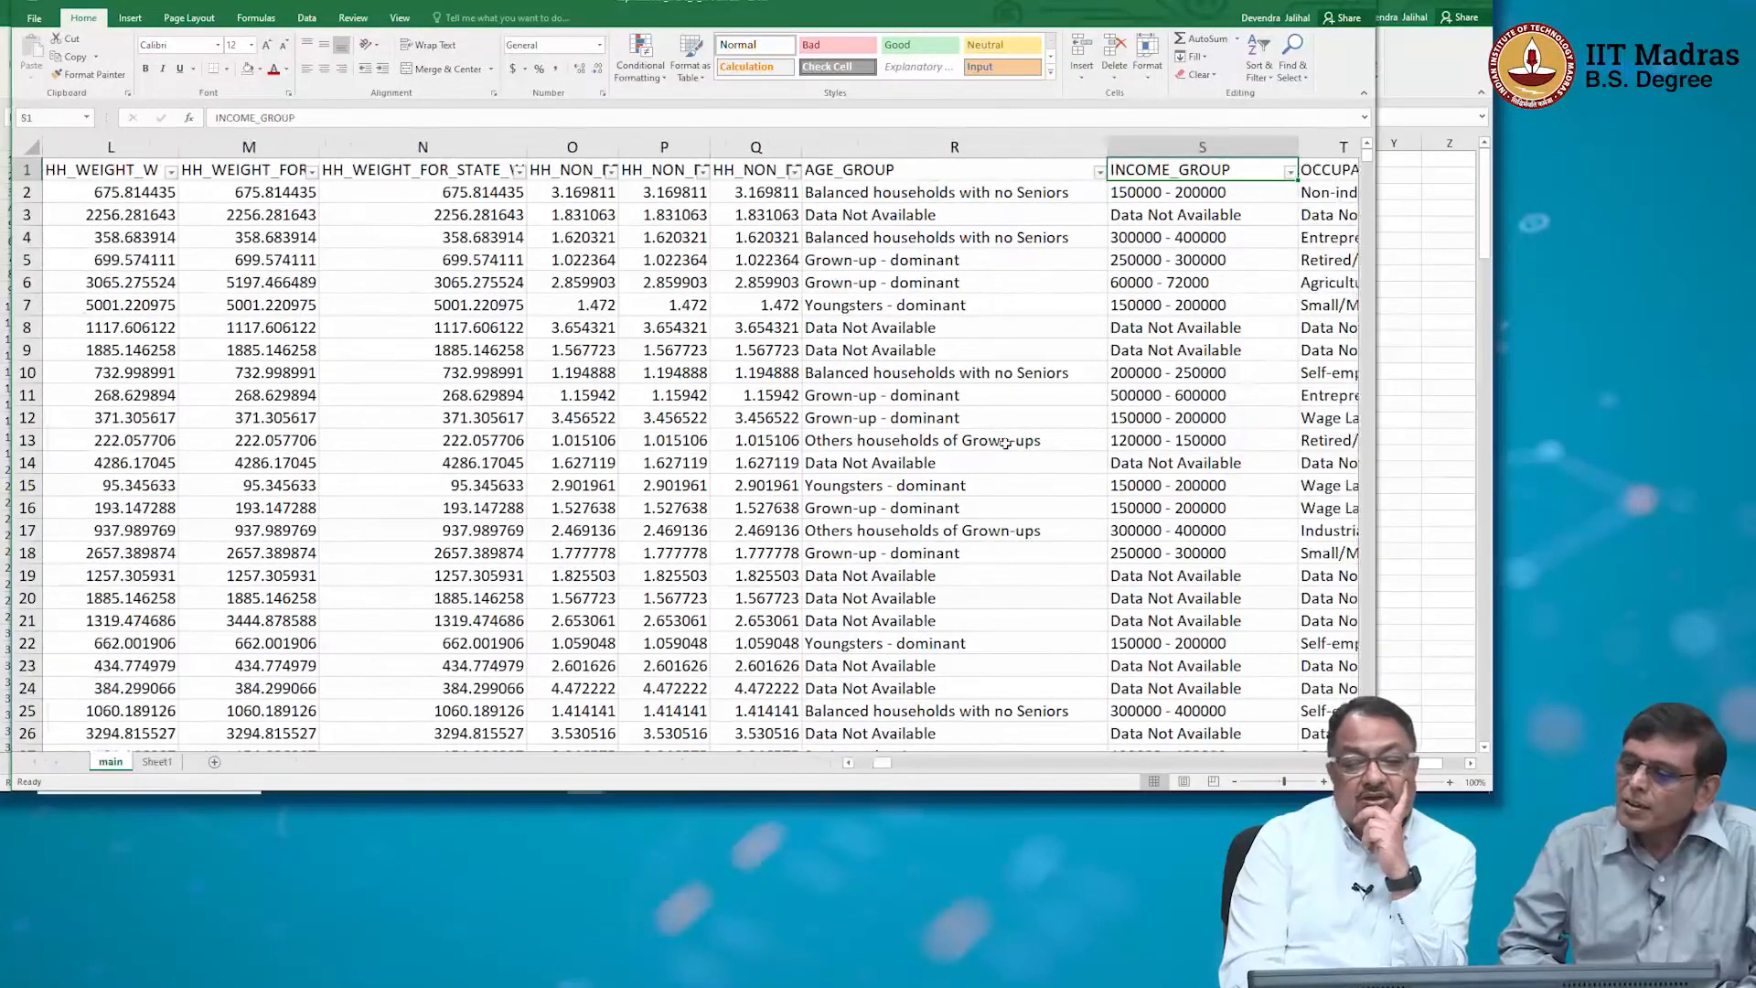
key(Right)
key(Right)
key(Right)
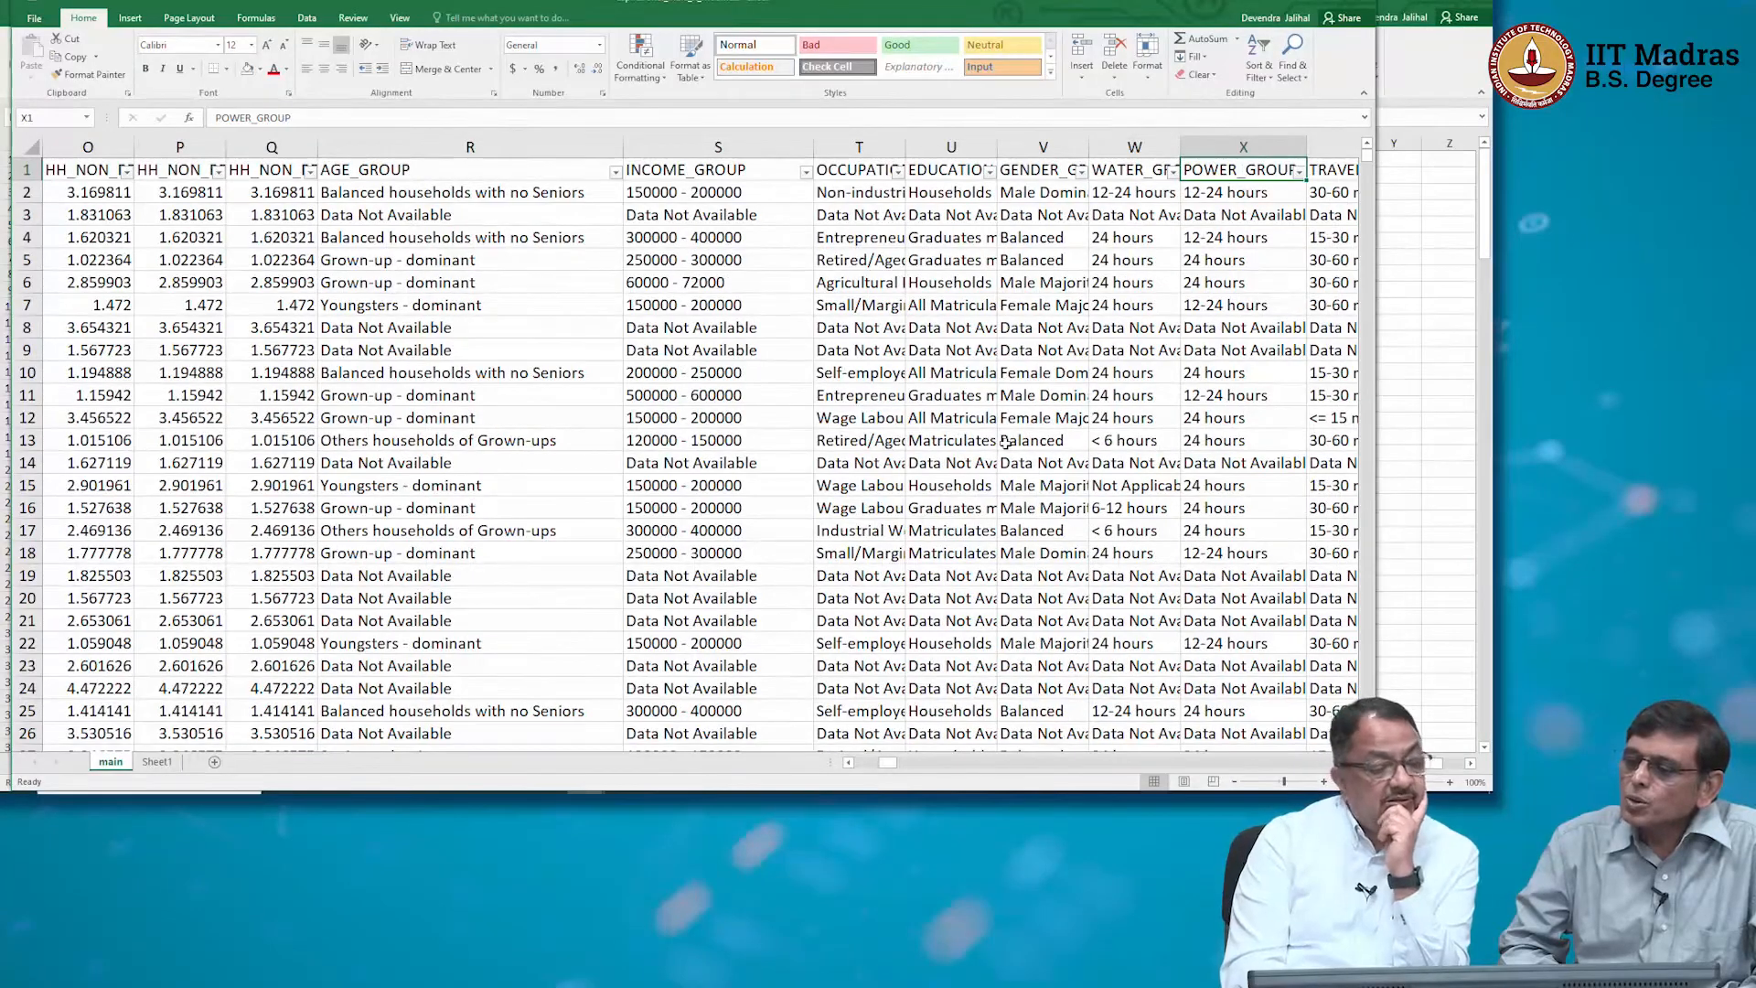
key(Right)
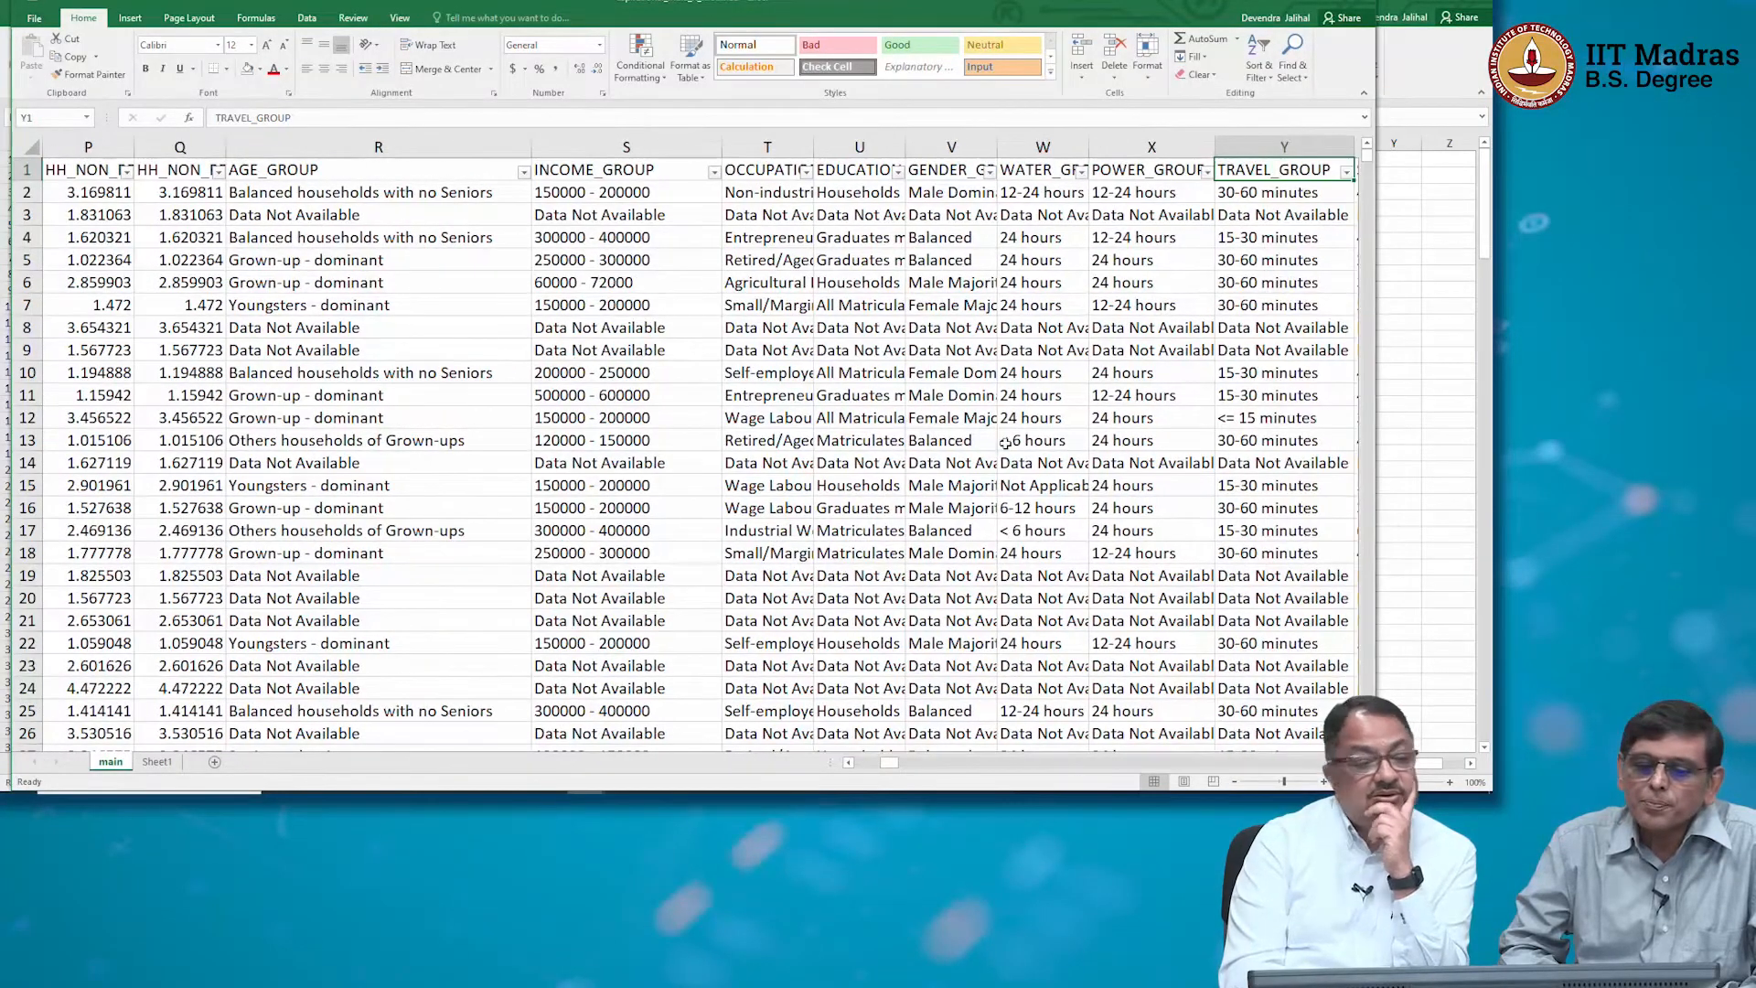
key(Left)
key(Left)
key(Left)
key(Left)
key(Left)
key(Left)
key(Left)
key(Left)
key(Left)
key(Left)
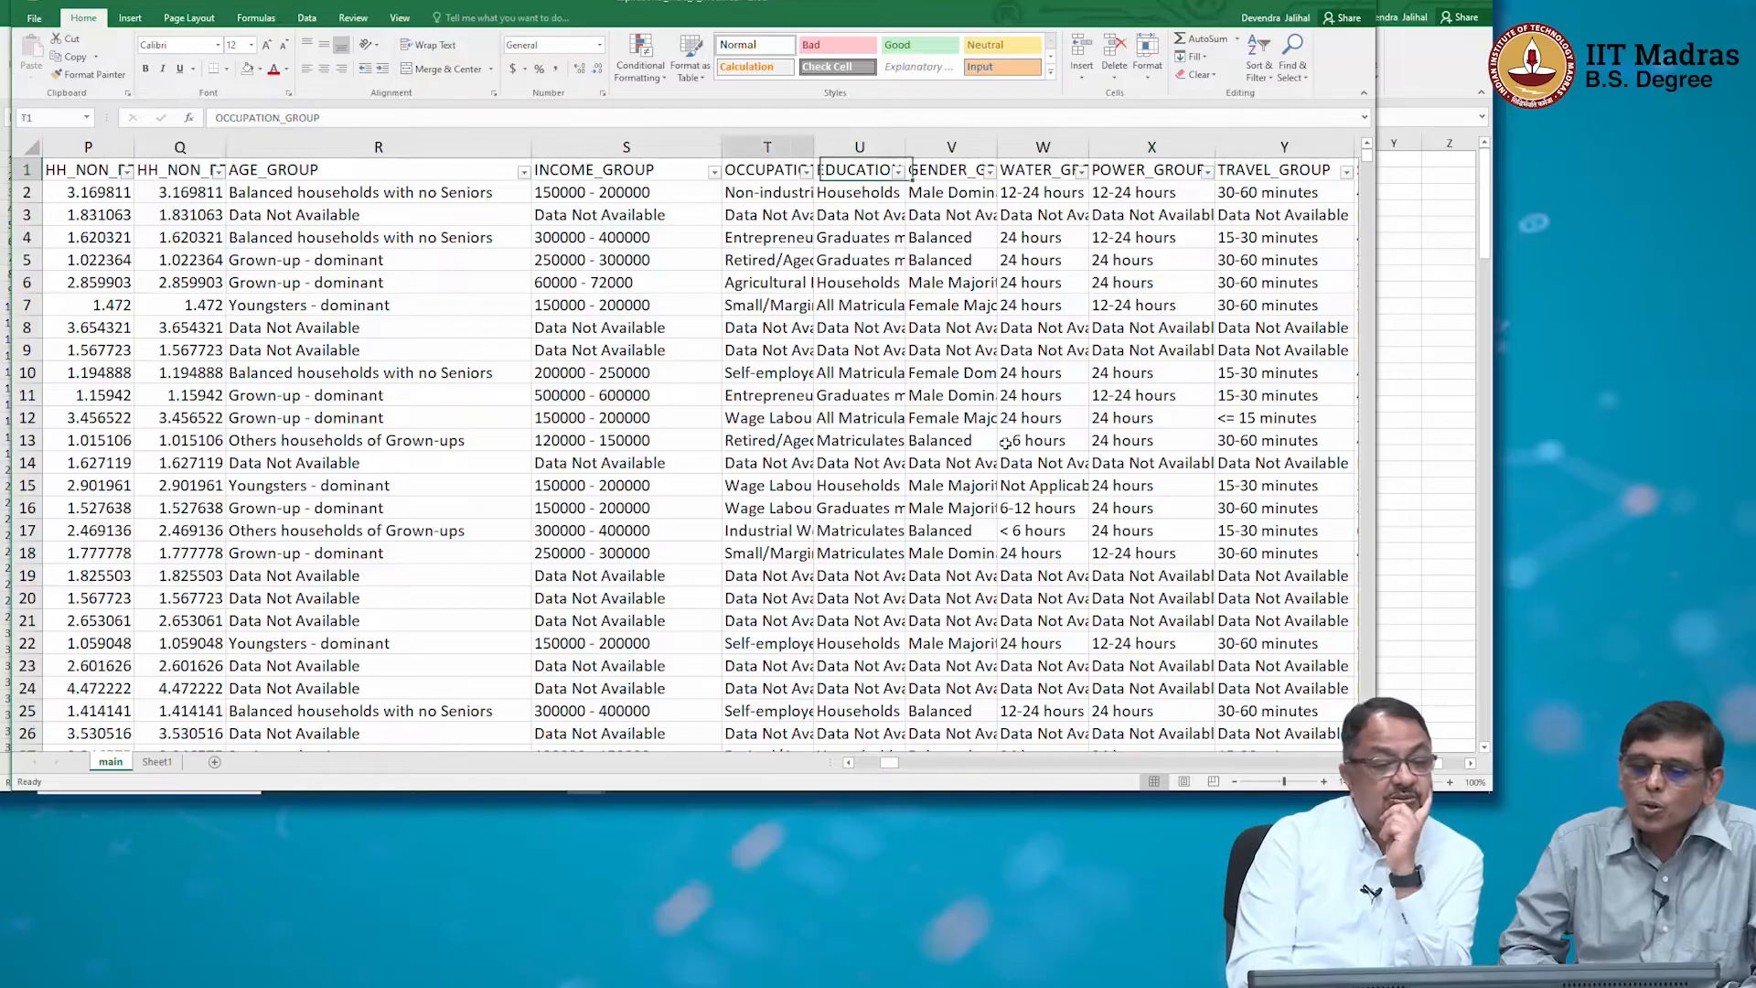
Open Sheet1 and locate AGE_GROUP in the list of field names
click(157, 762)
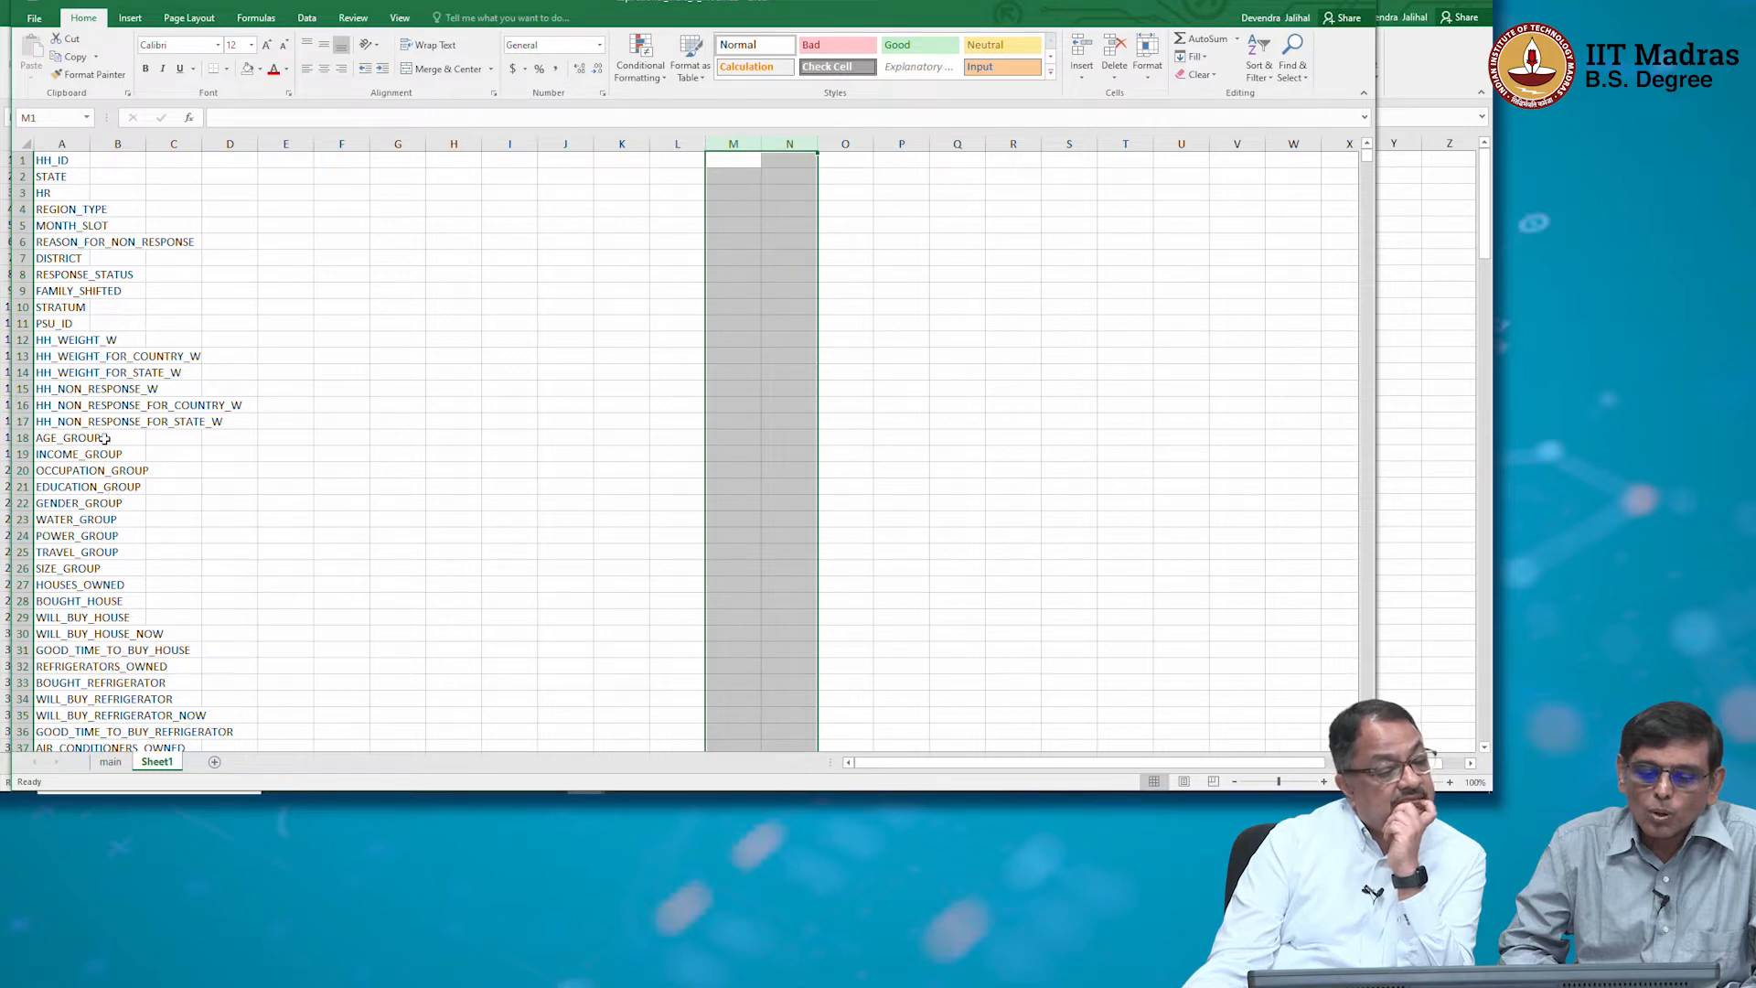
click(105, 439)
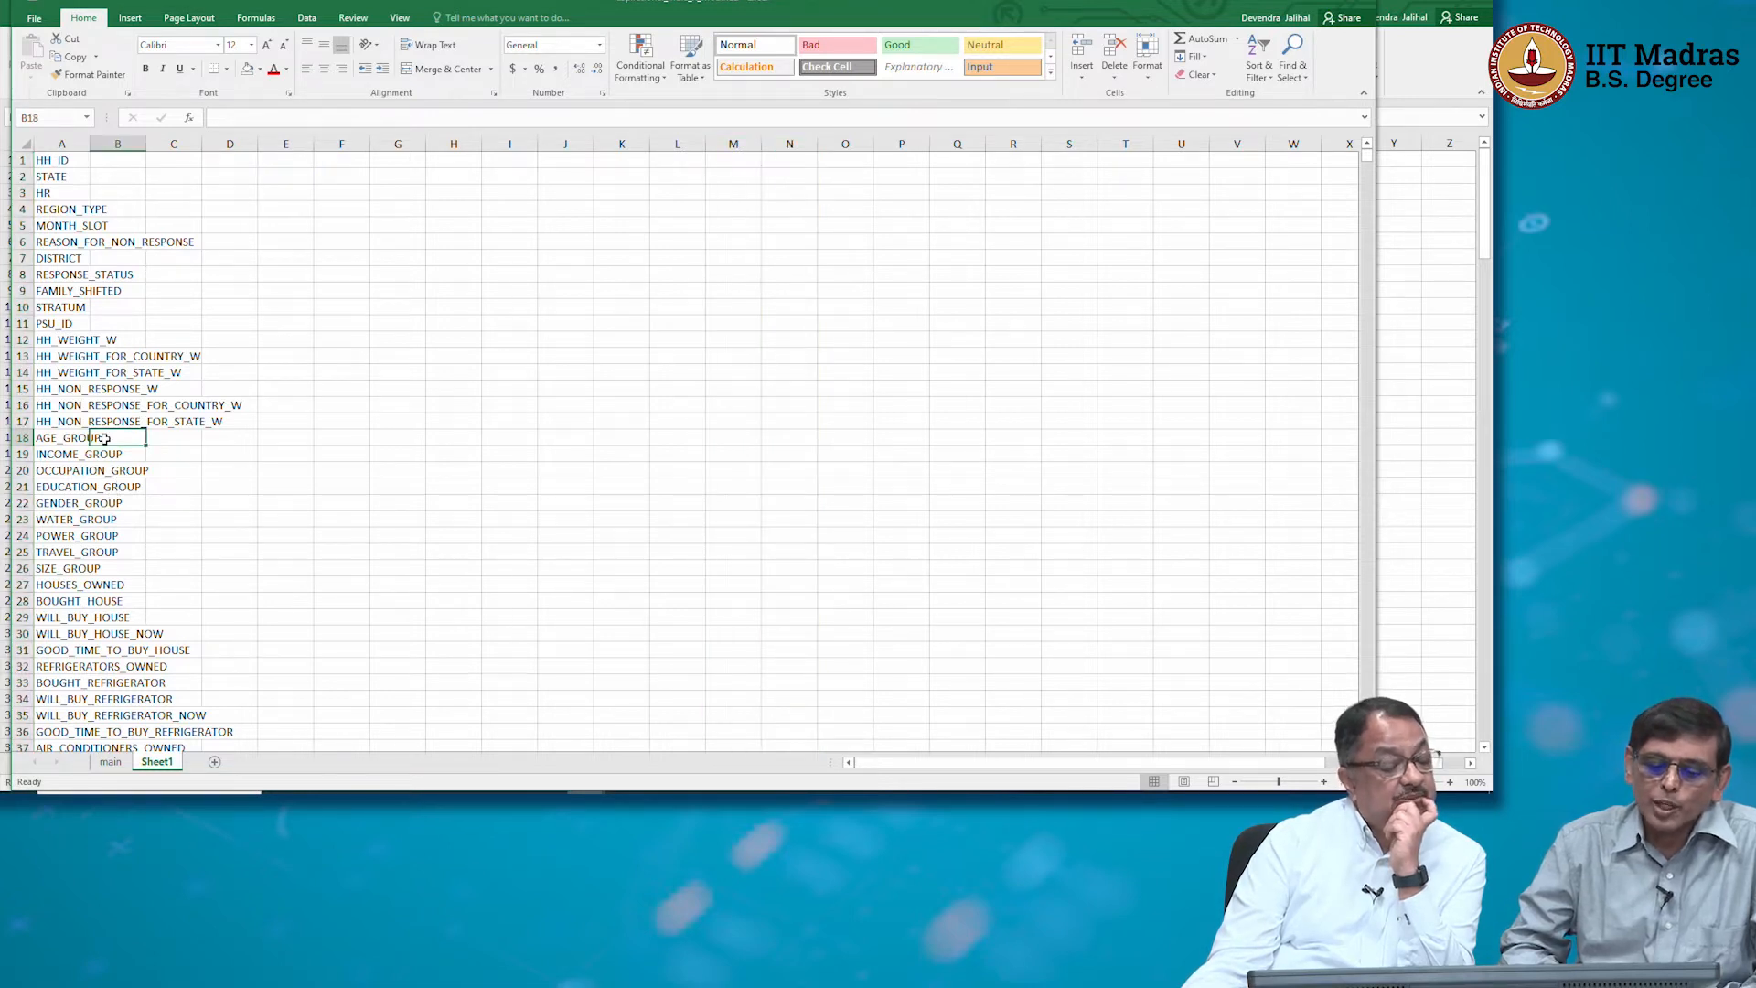
click(41, 438)
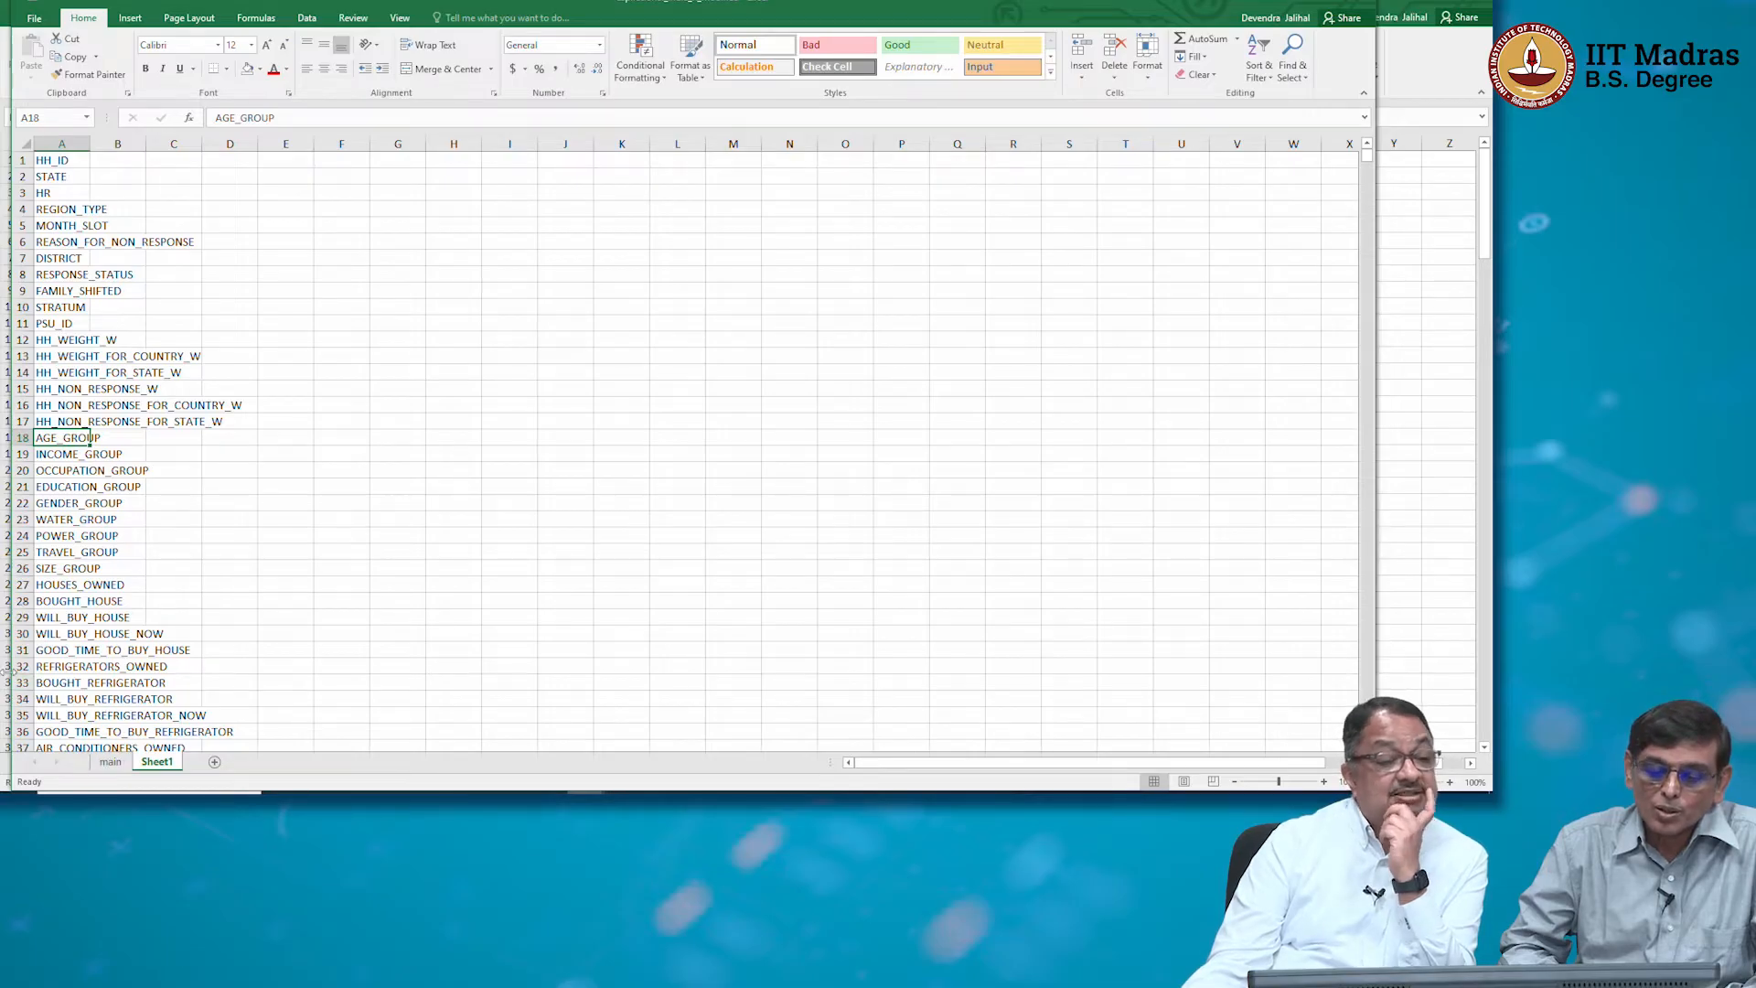
Switch to the consumption pyramids workbook and copy the SIZE_GROUP field name in Sheet1's list
click(3, 766)
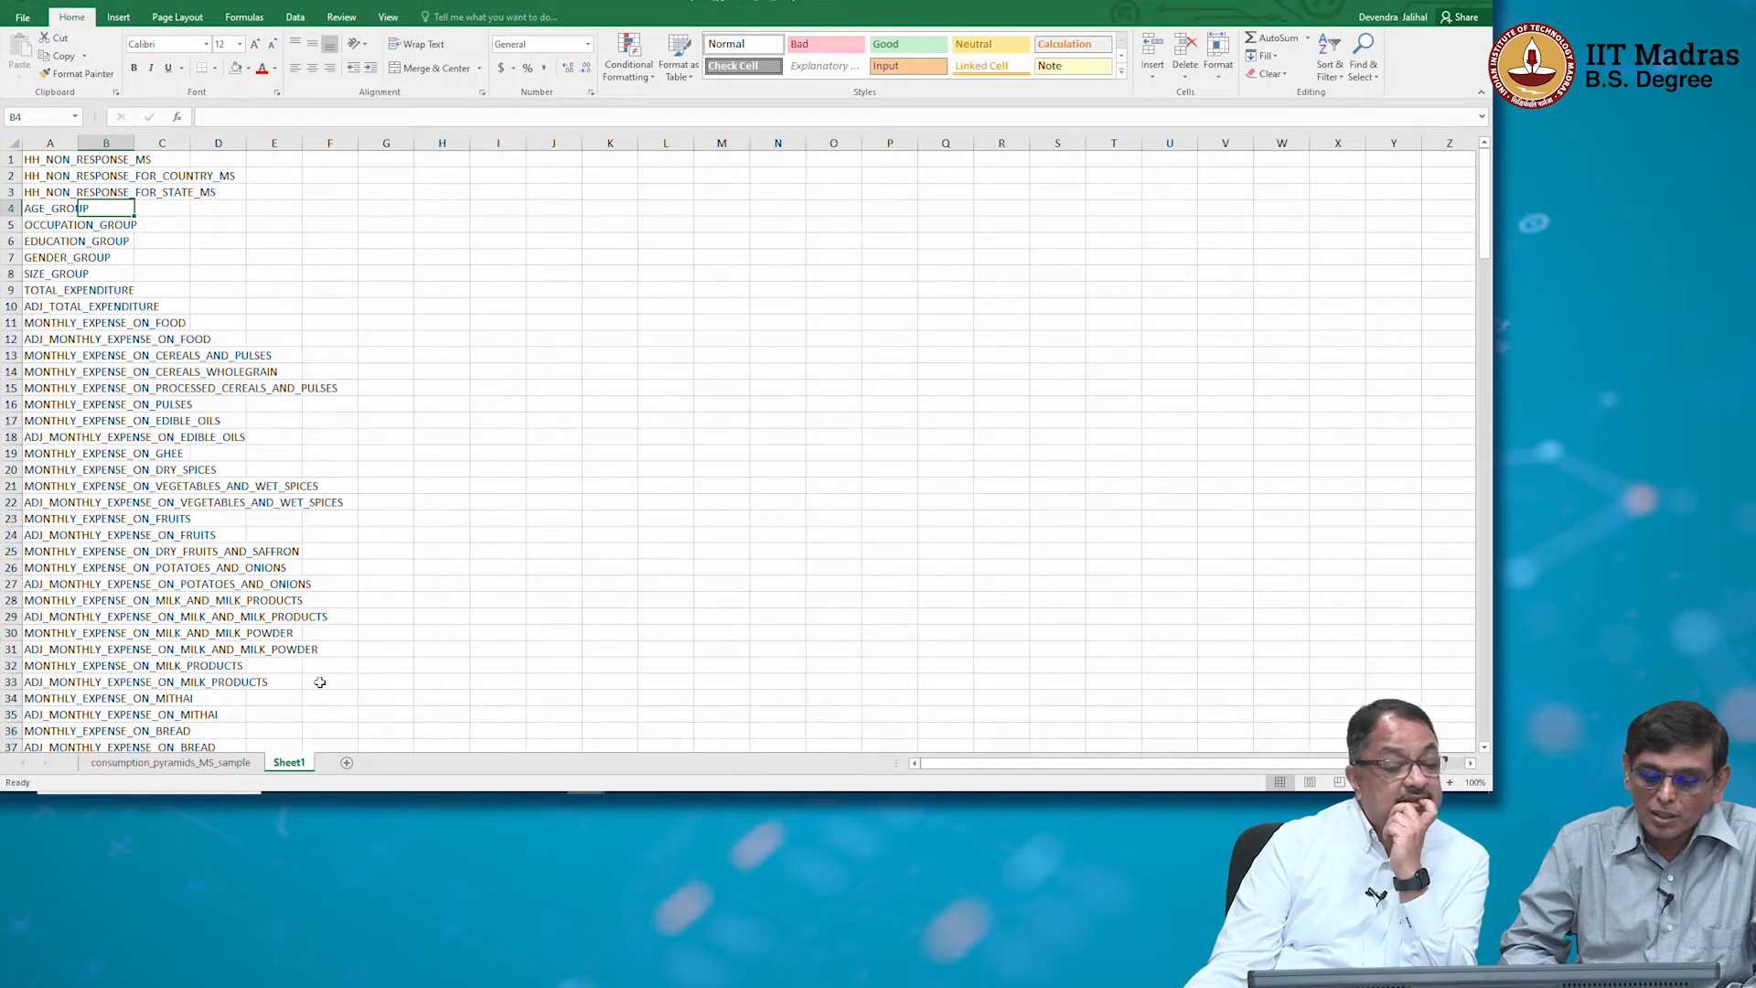
click(56, 273)
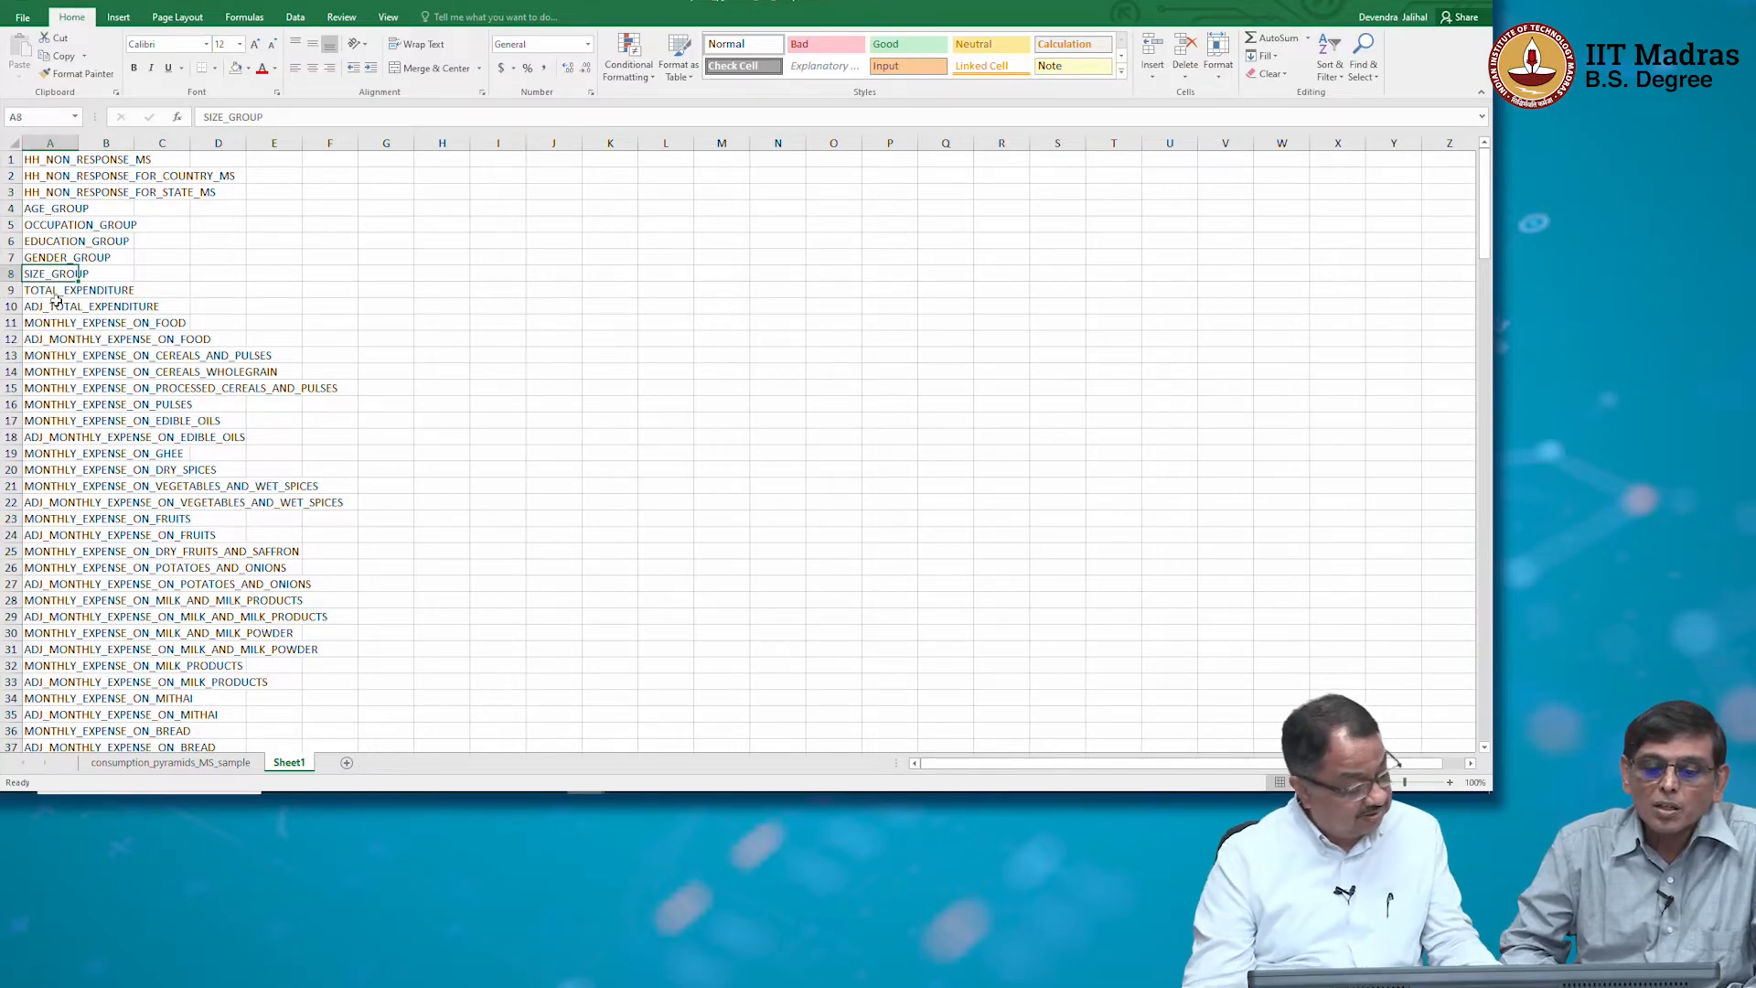
key(ctrl+c)
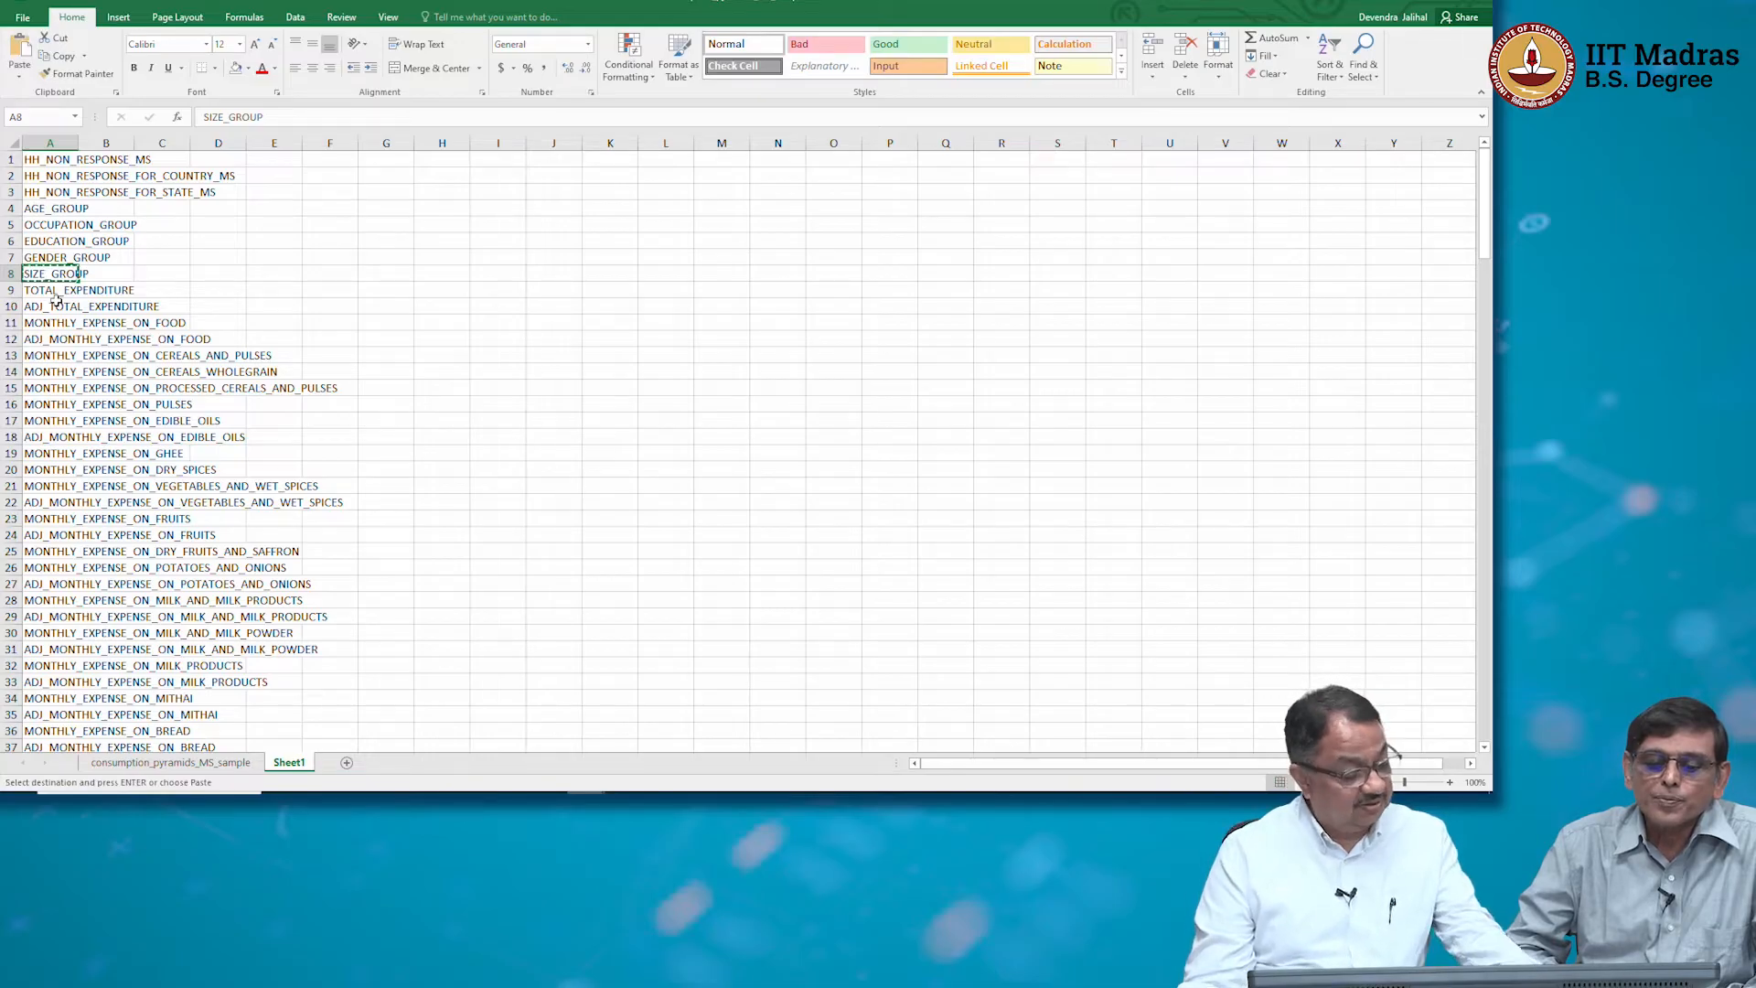
Review the filter values of the SIZE_GROUP column on the consumption_pyramids_MS_sample sheet
click(226, 764)
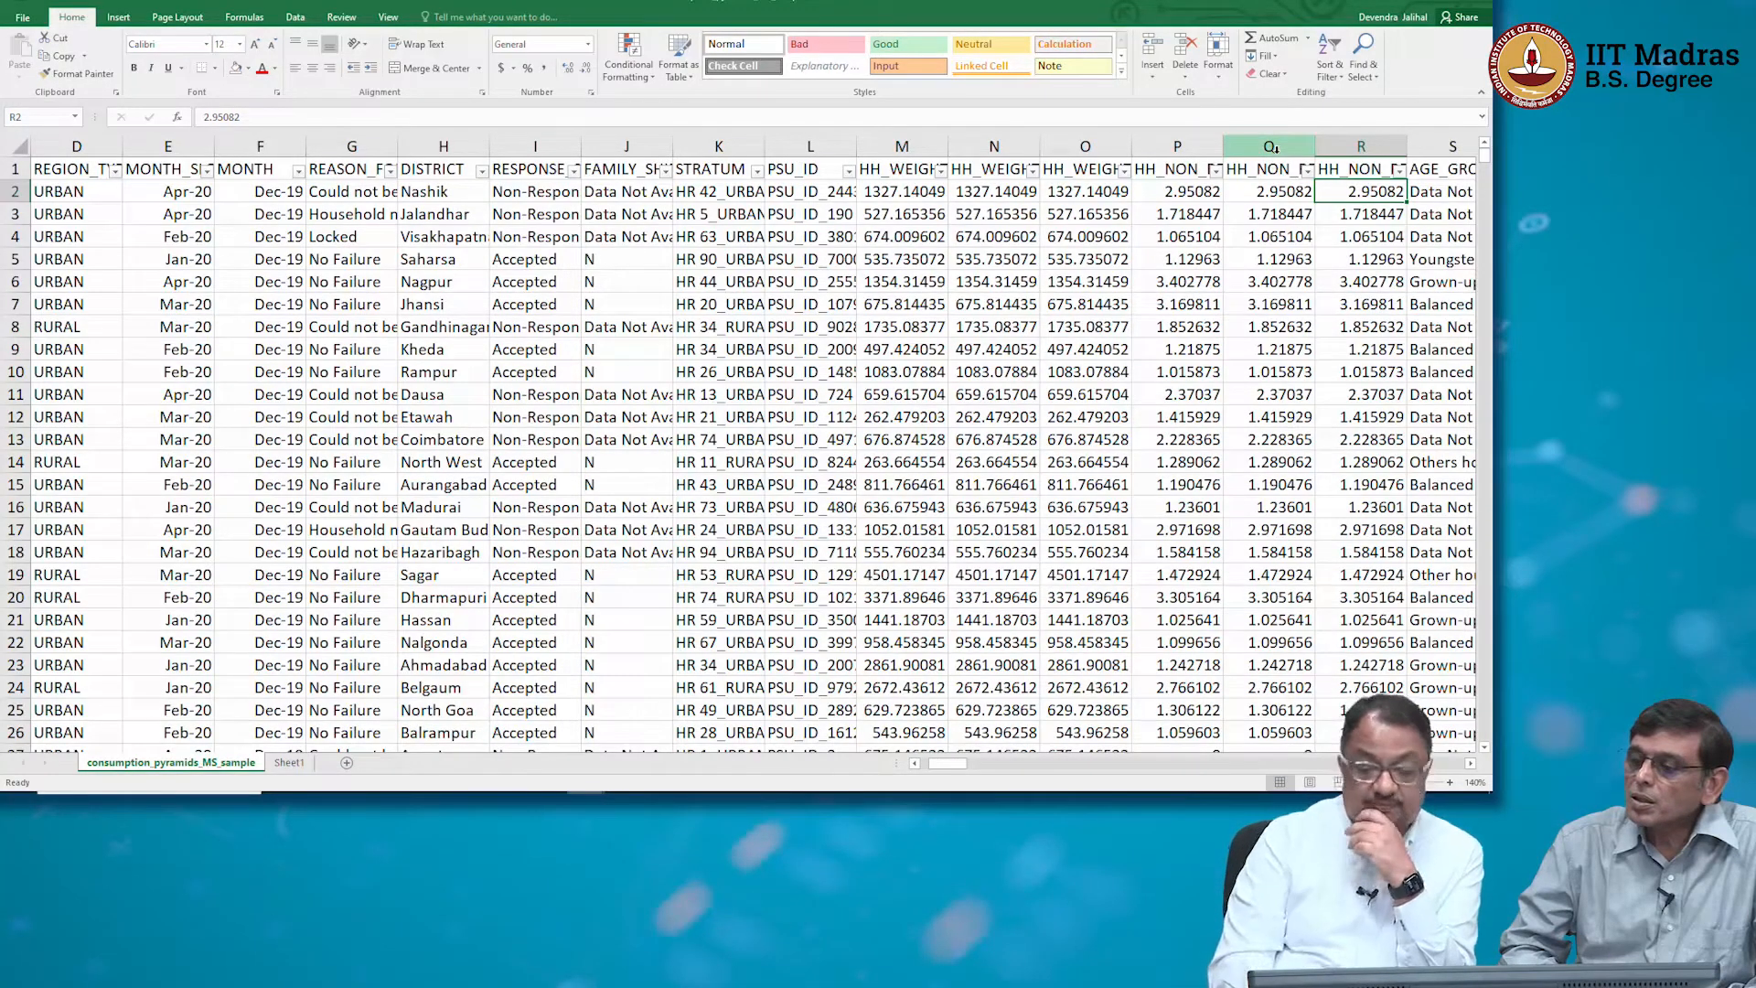
key(Right)
key(Right)
key(Right)
key(Right)
key(Right)
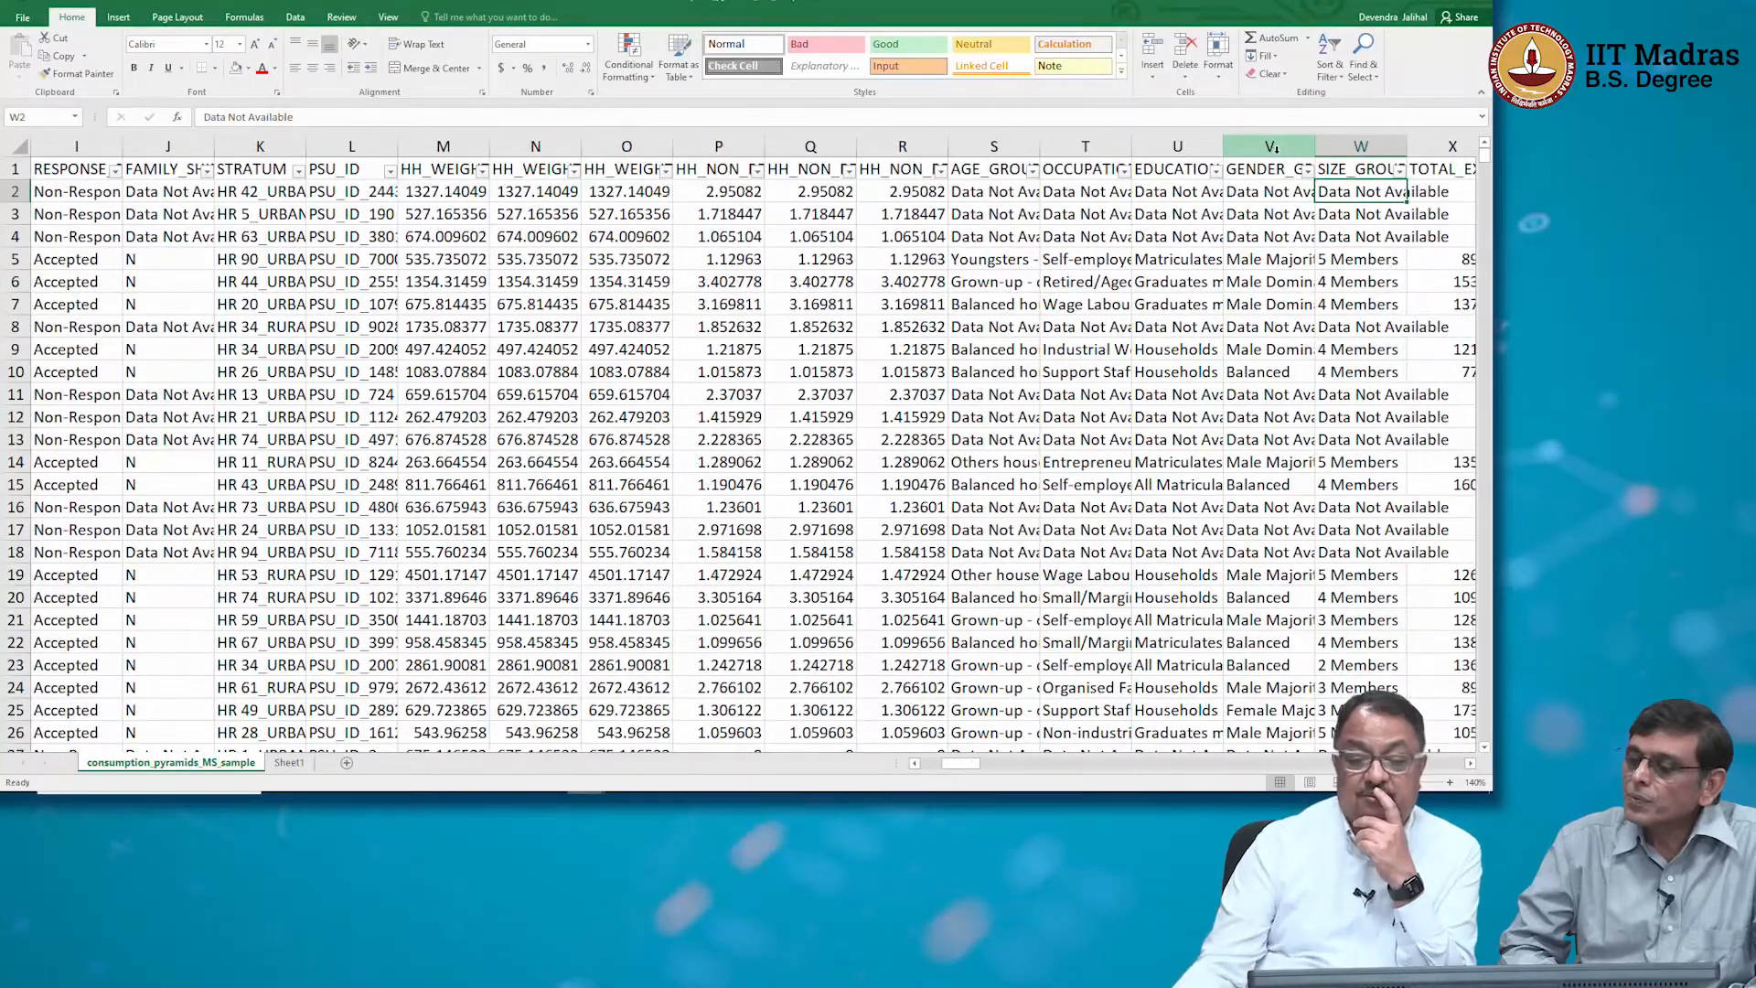
click(1401, 169)
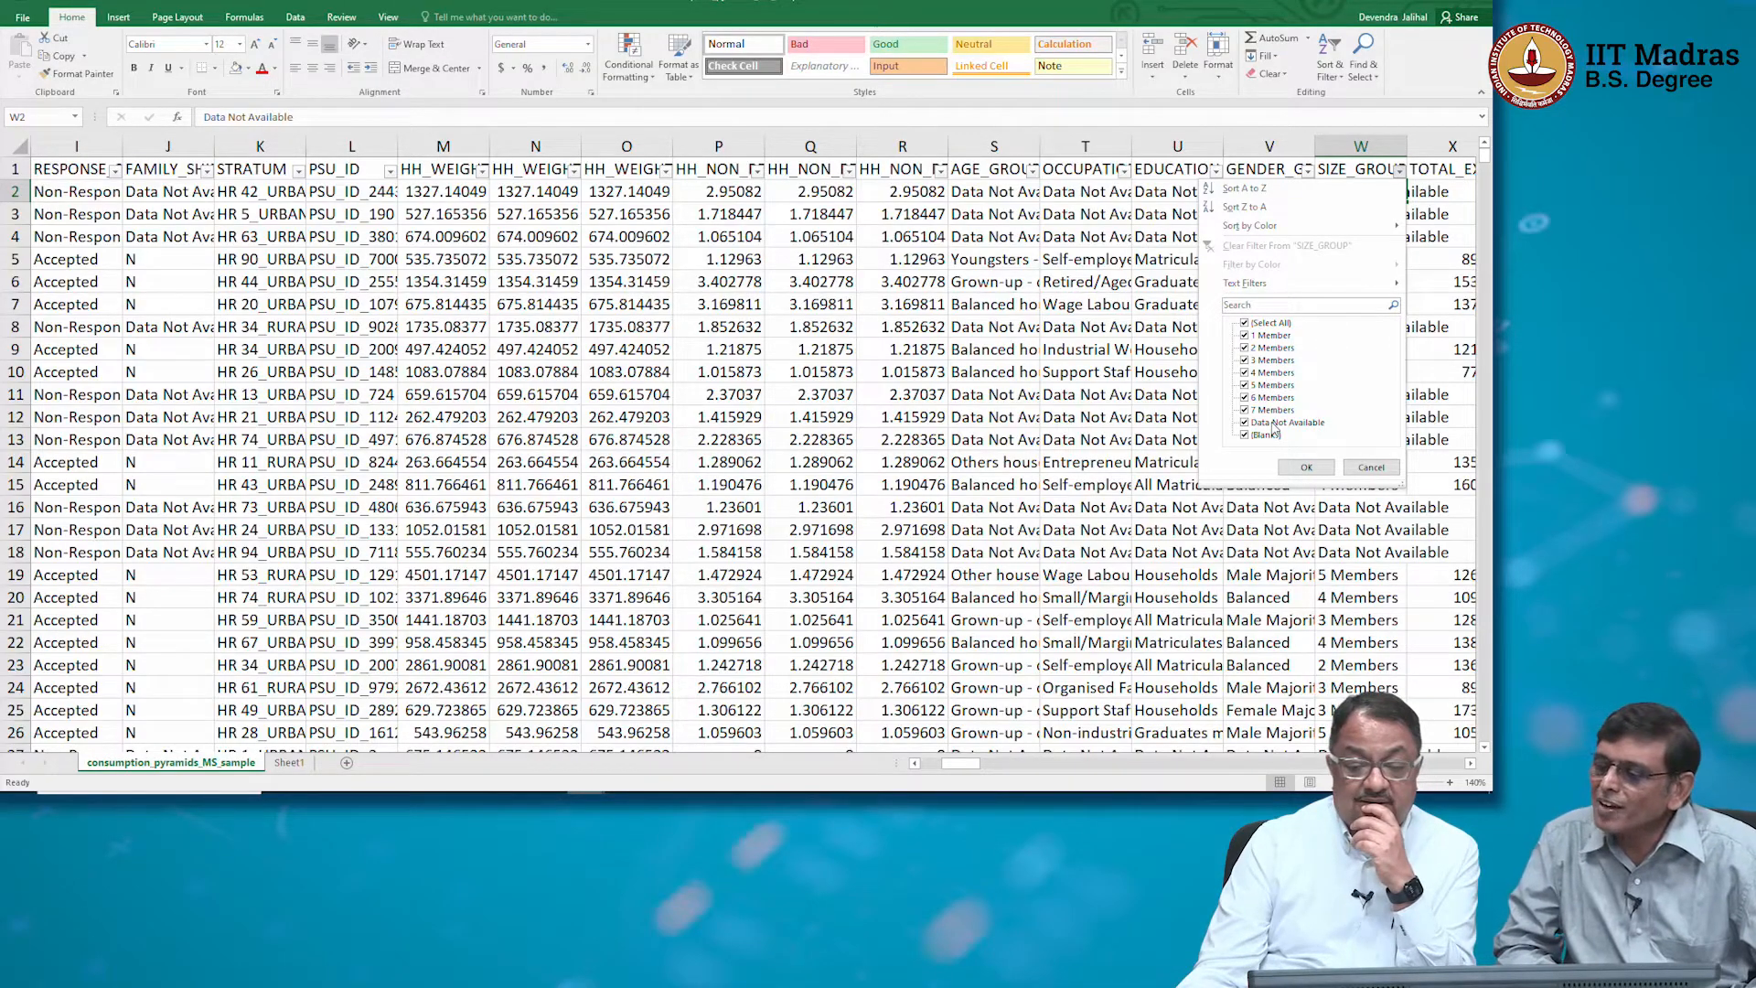
click(1306, 467)
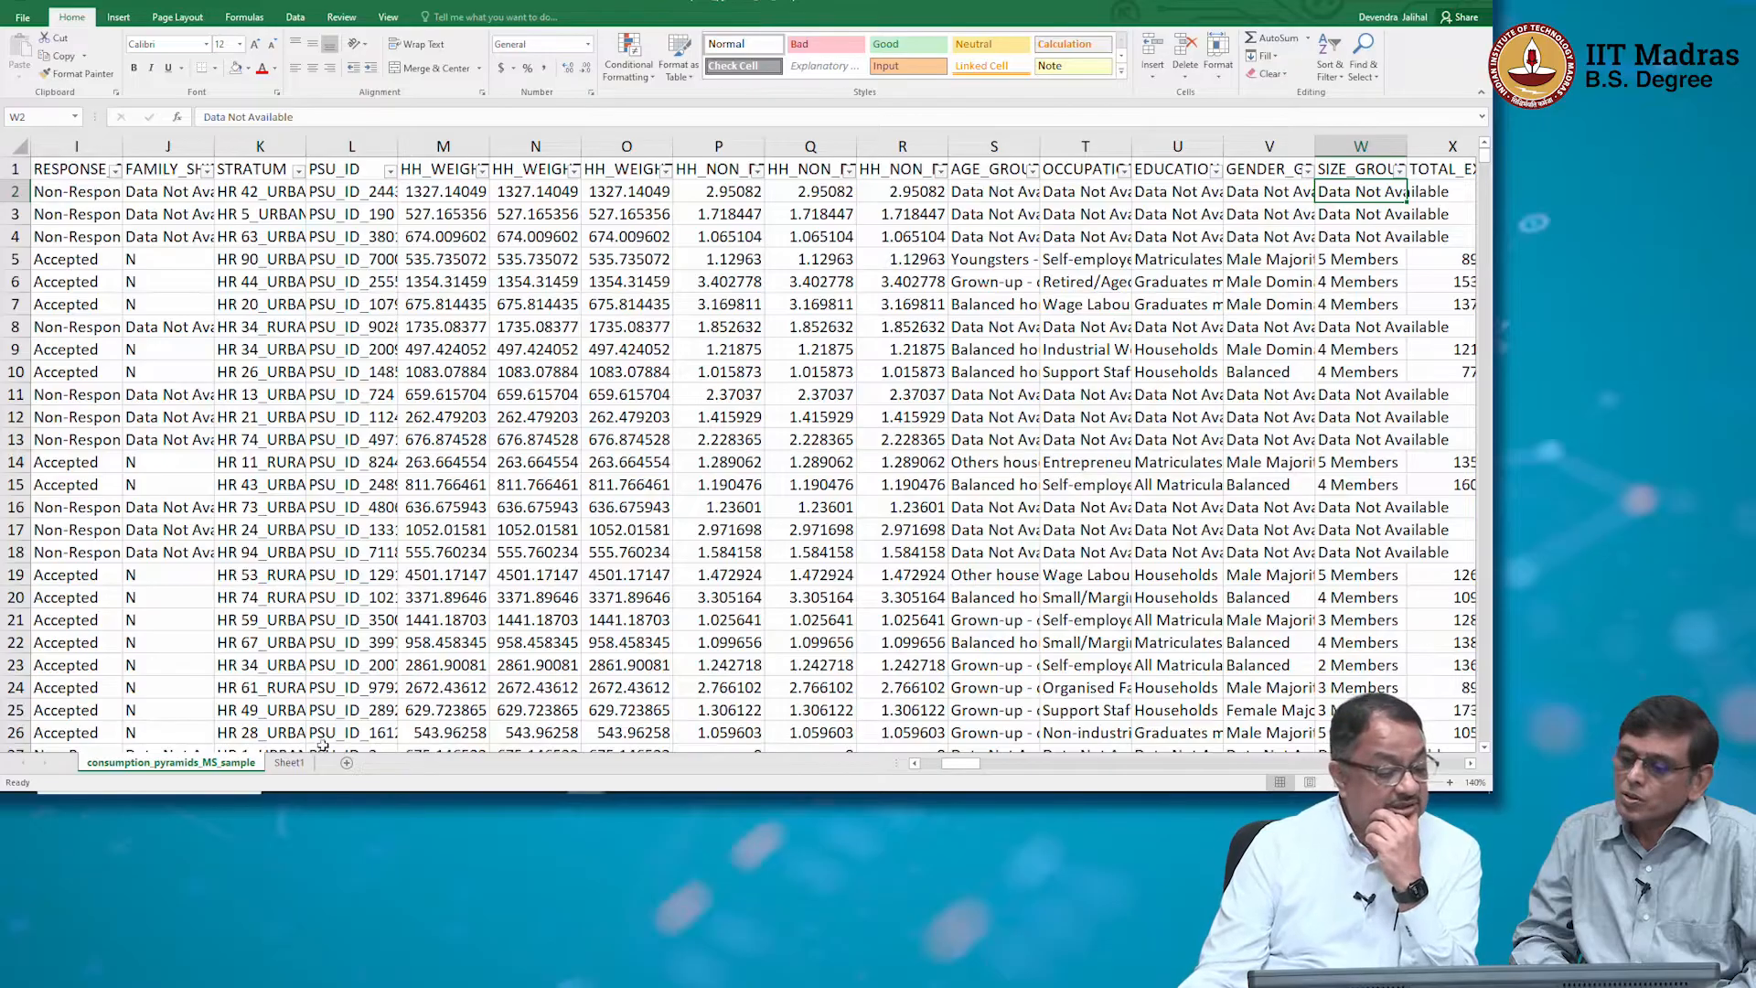
Select empty cell L1 on Sheet1 and bring up the data filtering commands
click(302, 764)
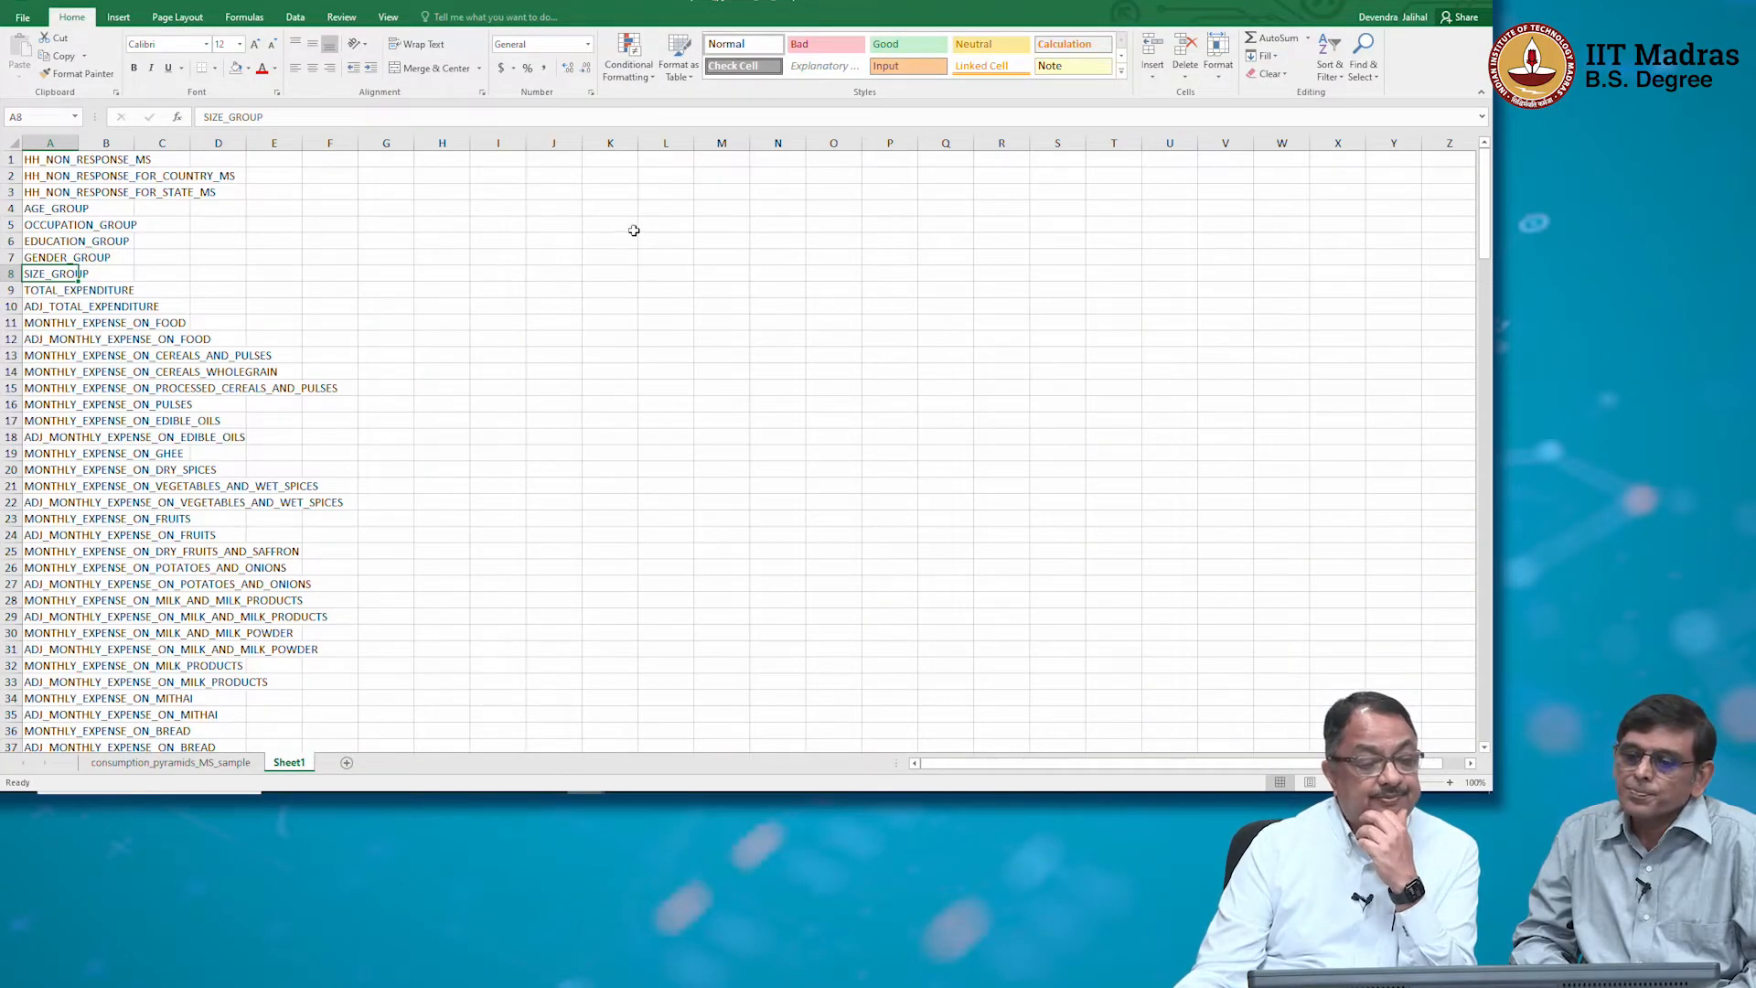
click(624, 194)
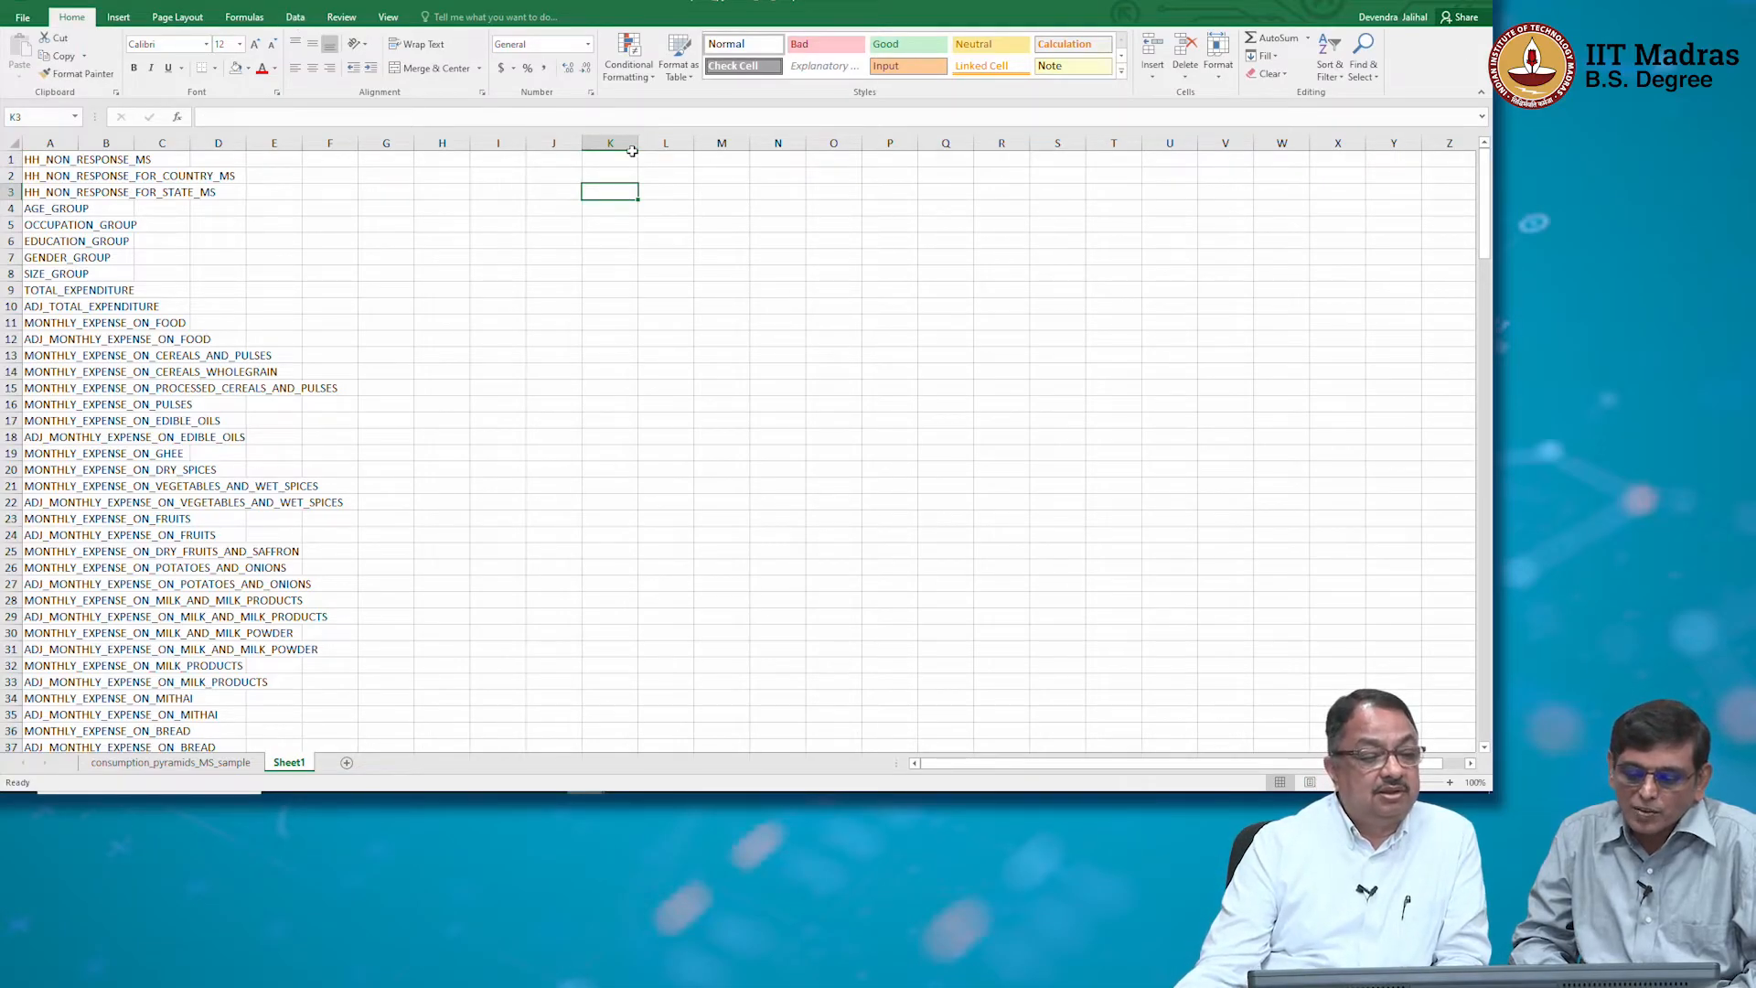
click(682, 162)
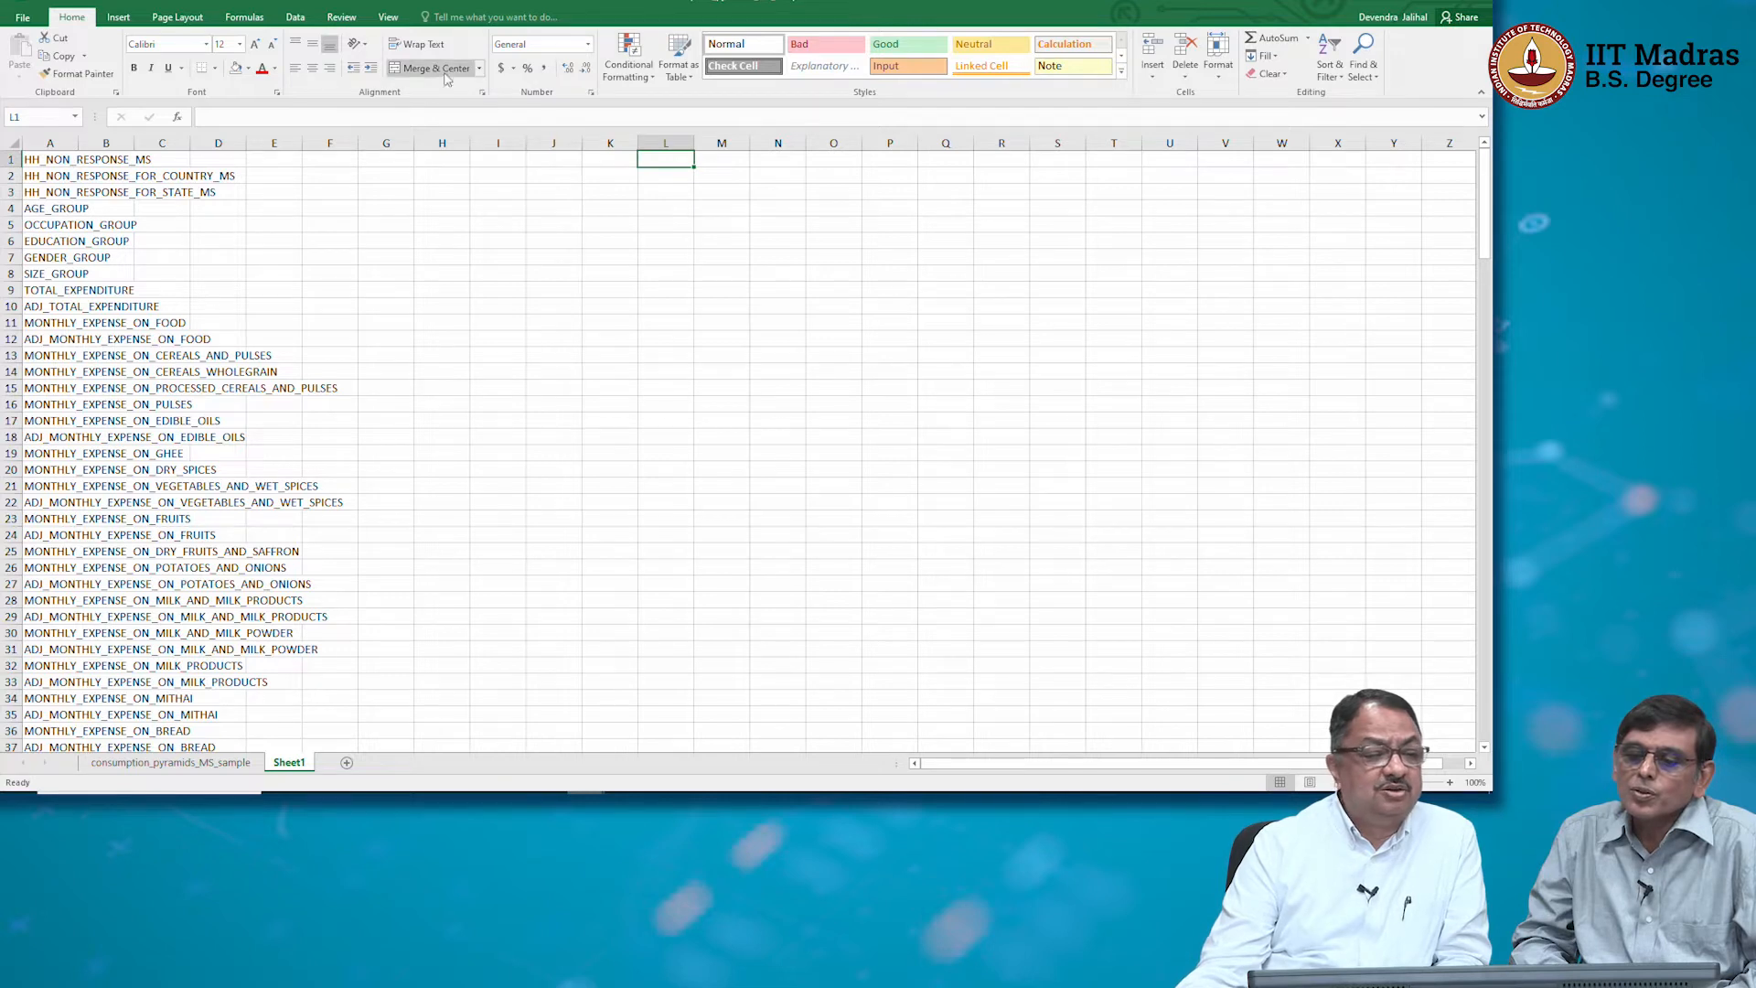
click(295, 18)
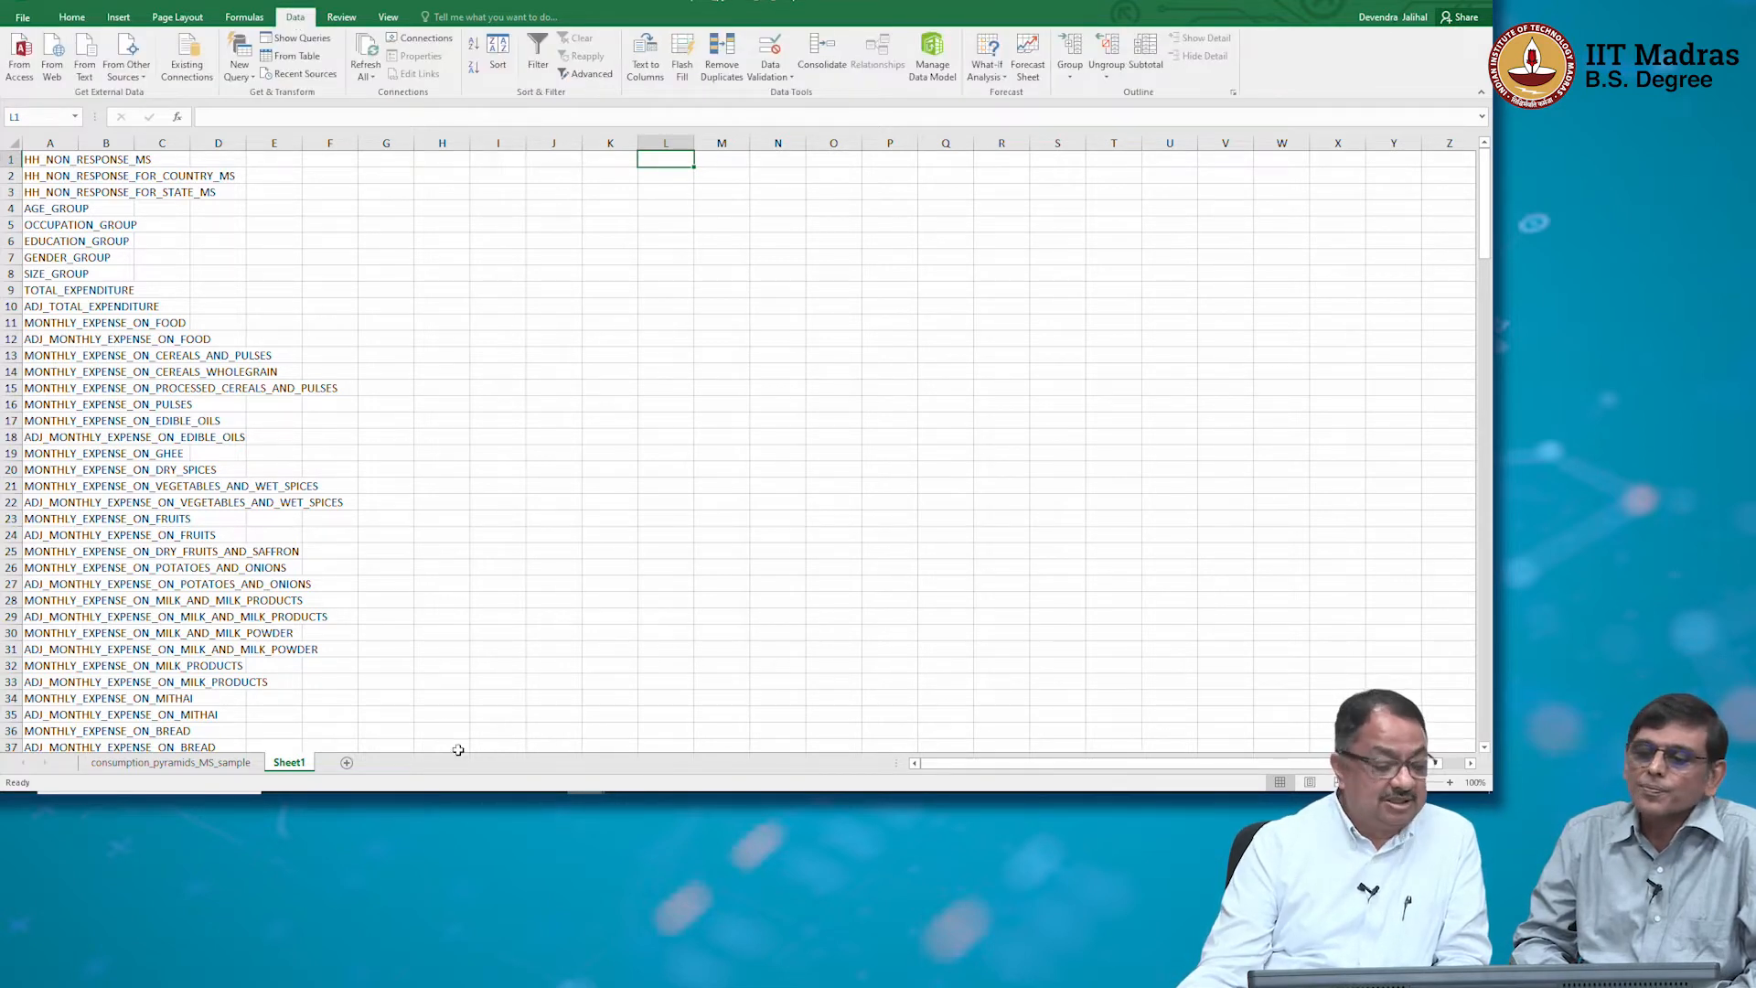
Select the SIZE_GROUP column on the sample data sheet and inspect its filter categories without applying a filter
click(170, 762)
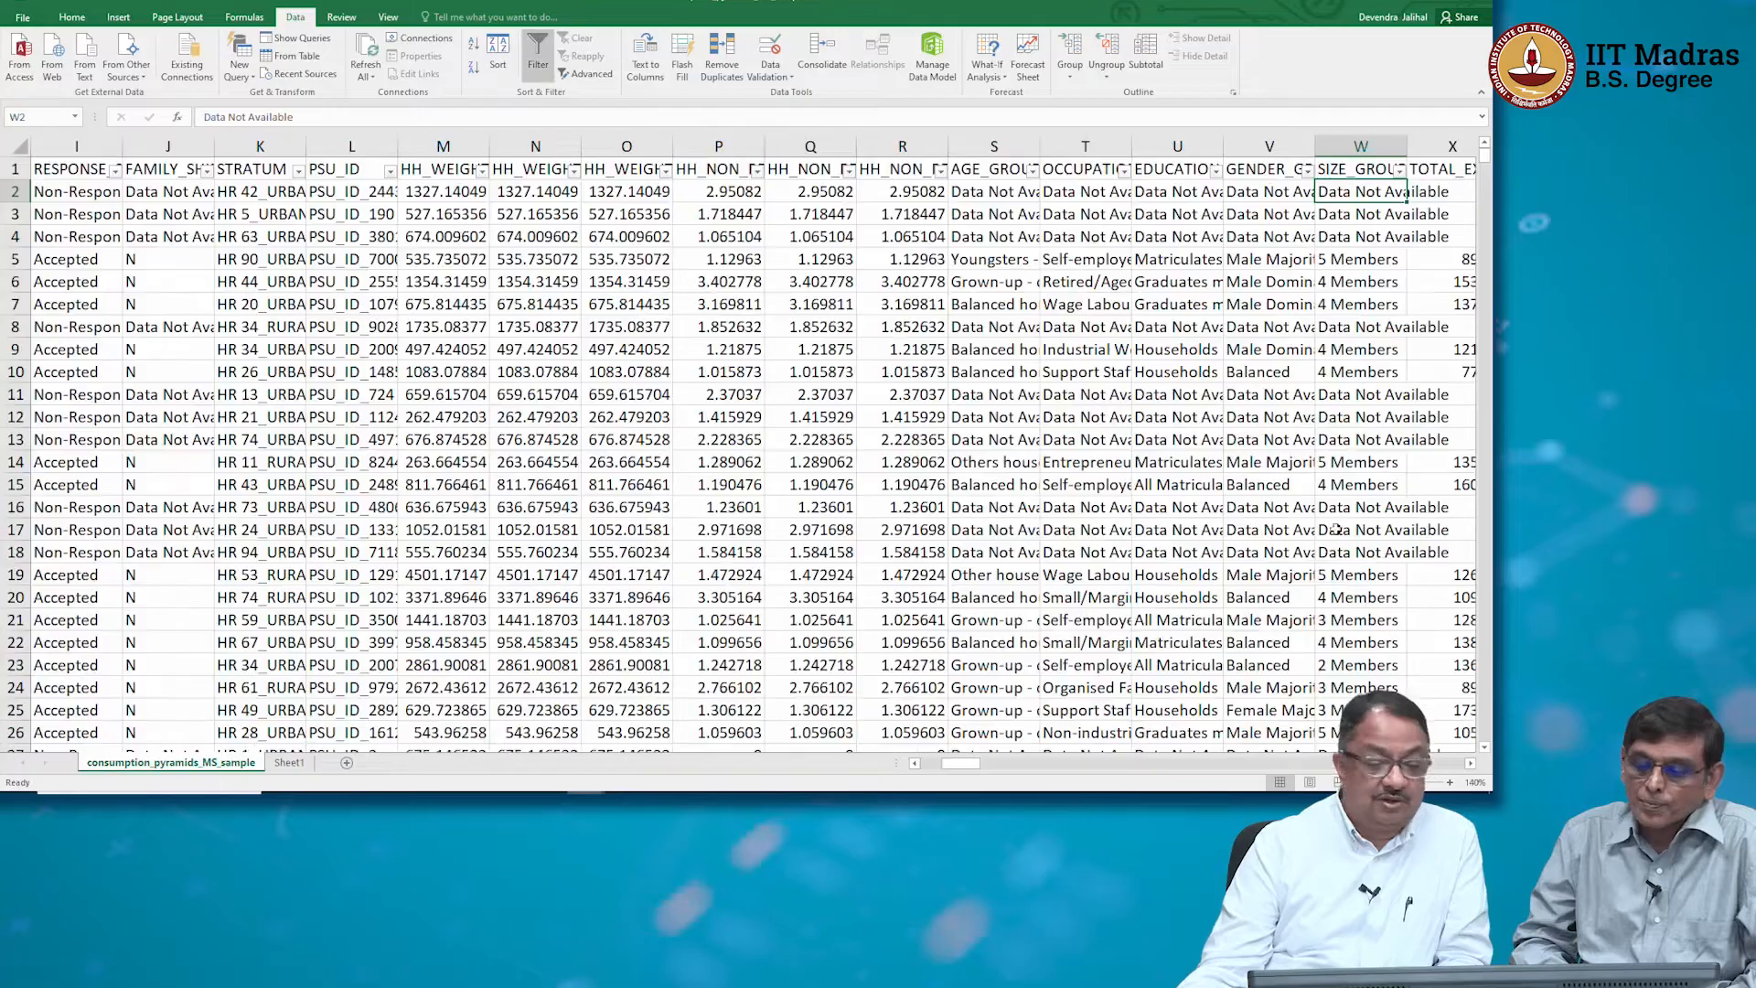
click(1371, 150)
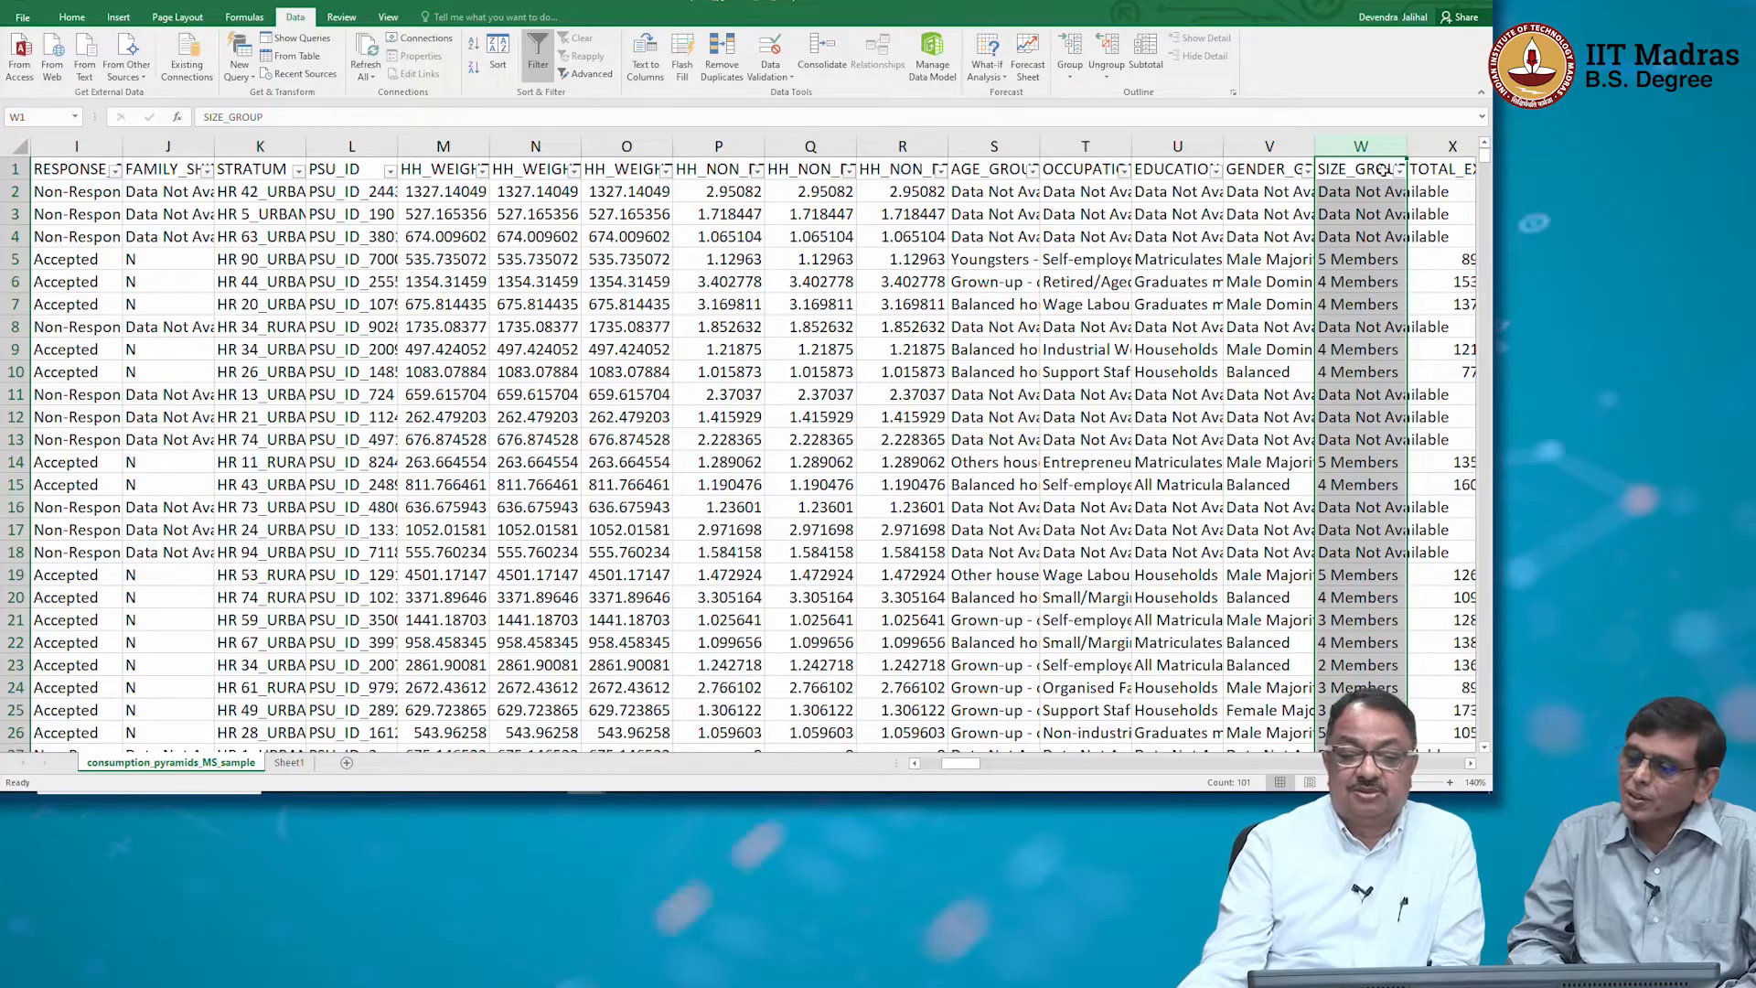
click(1400, 170)
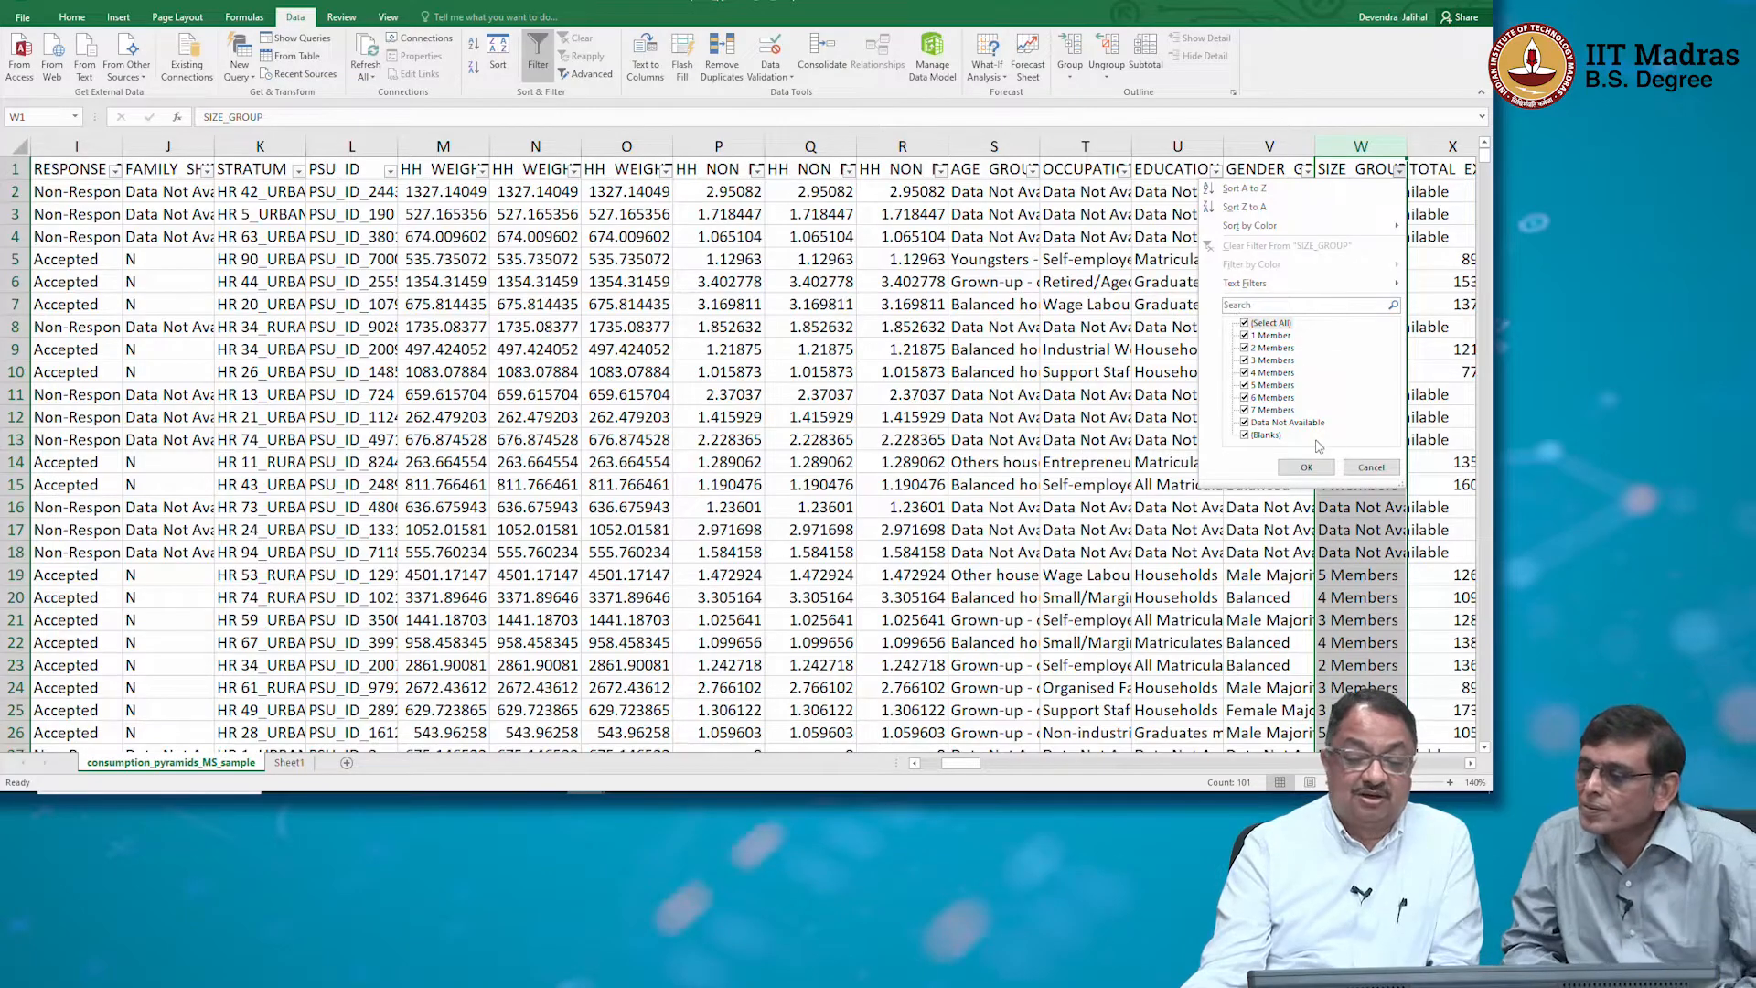
click(1228, 322)
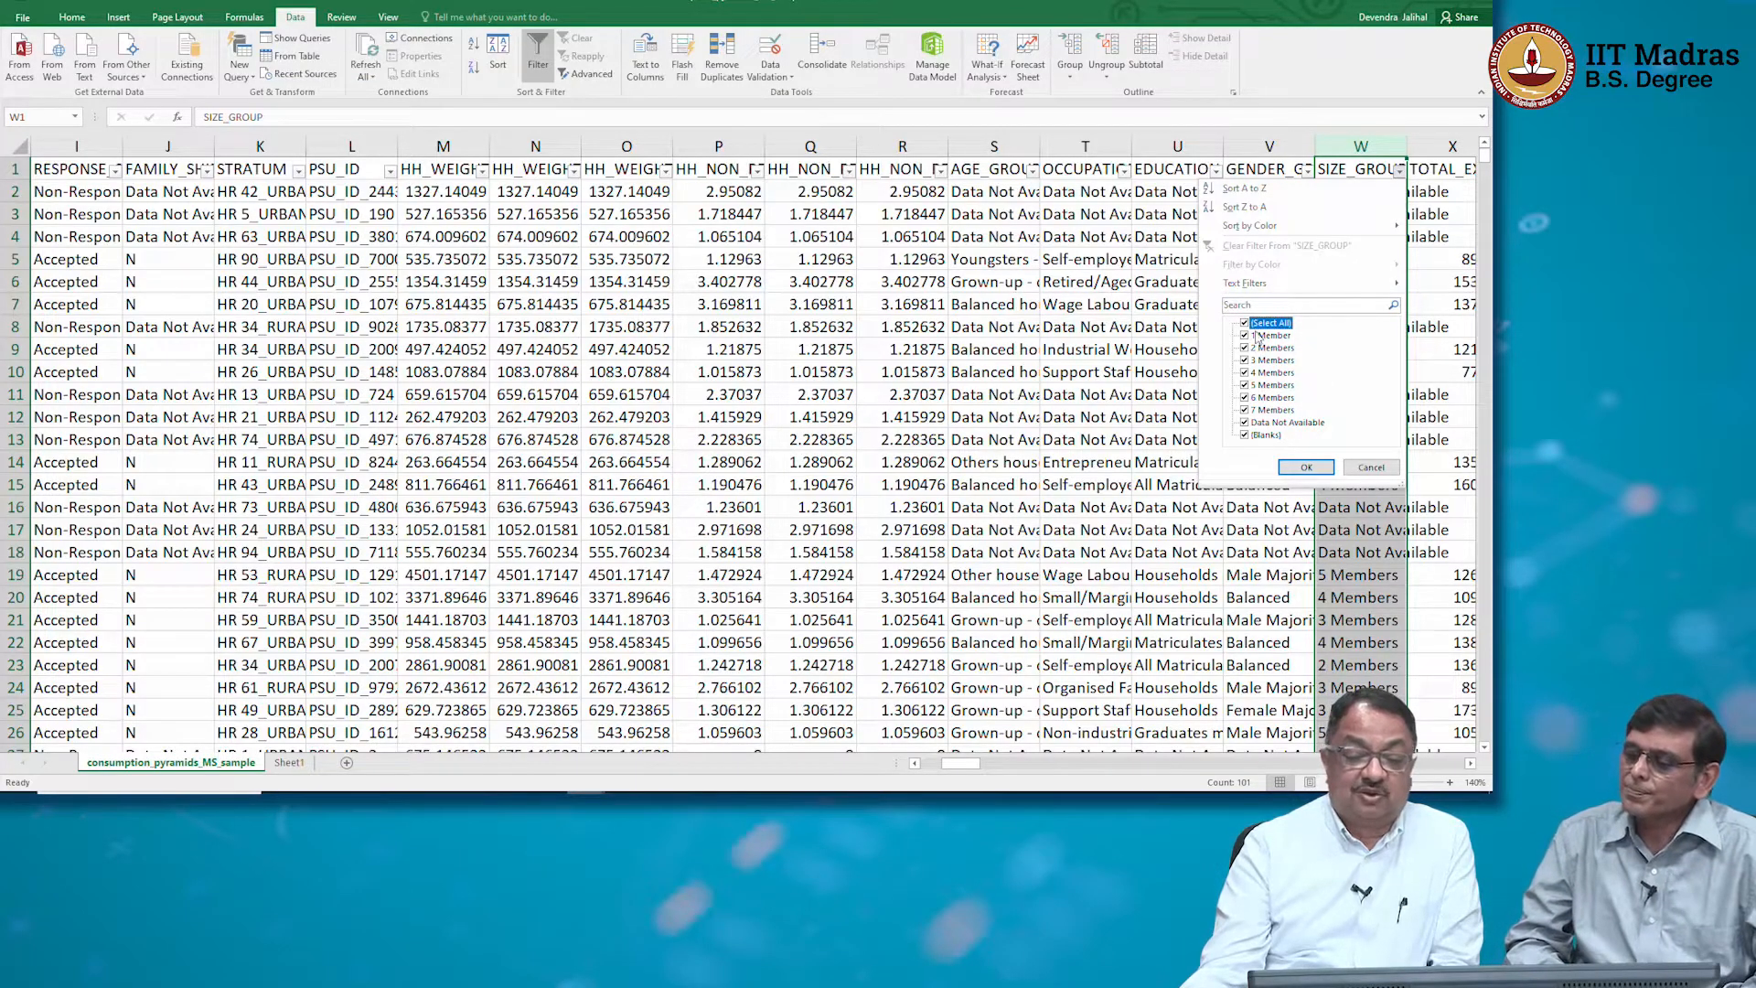
click(1387, 473)
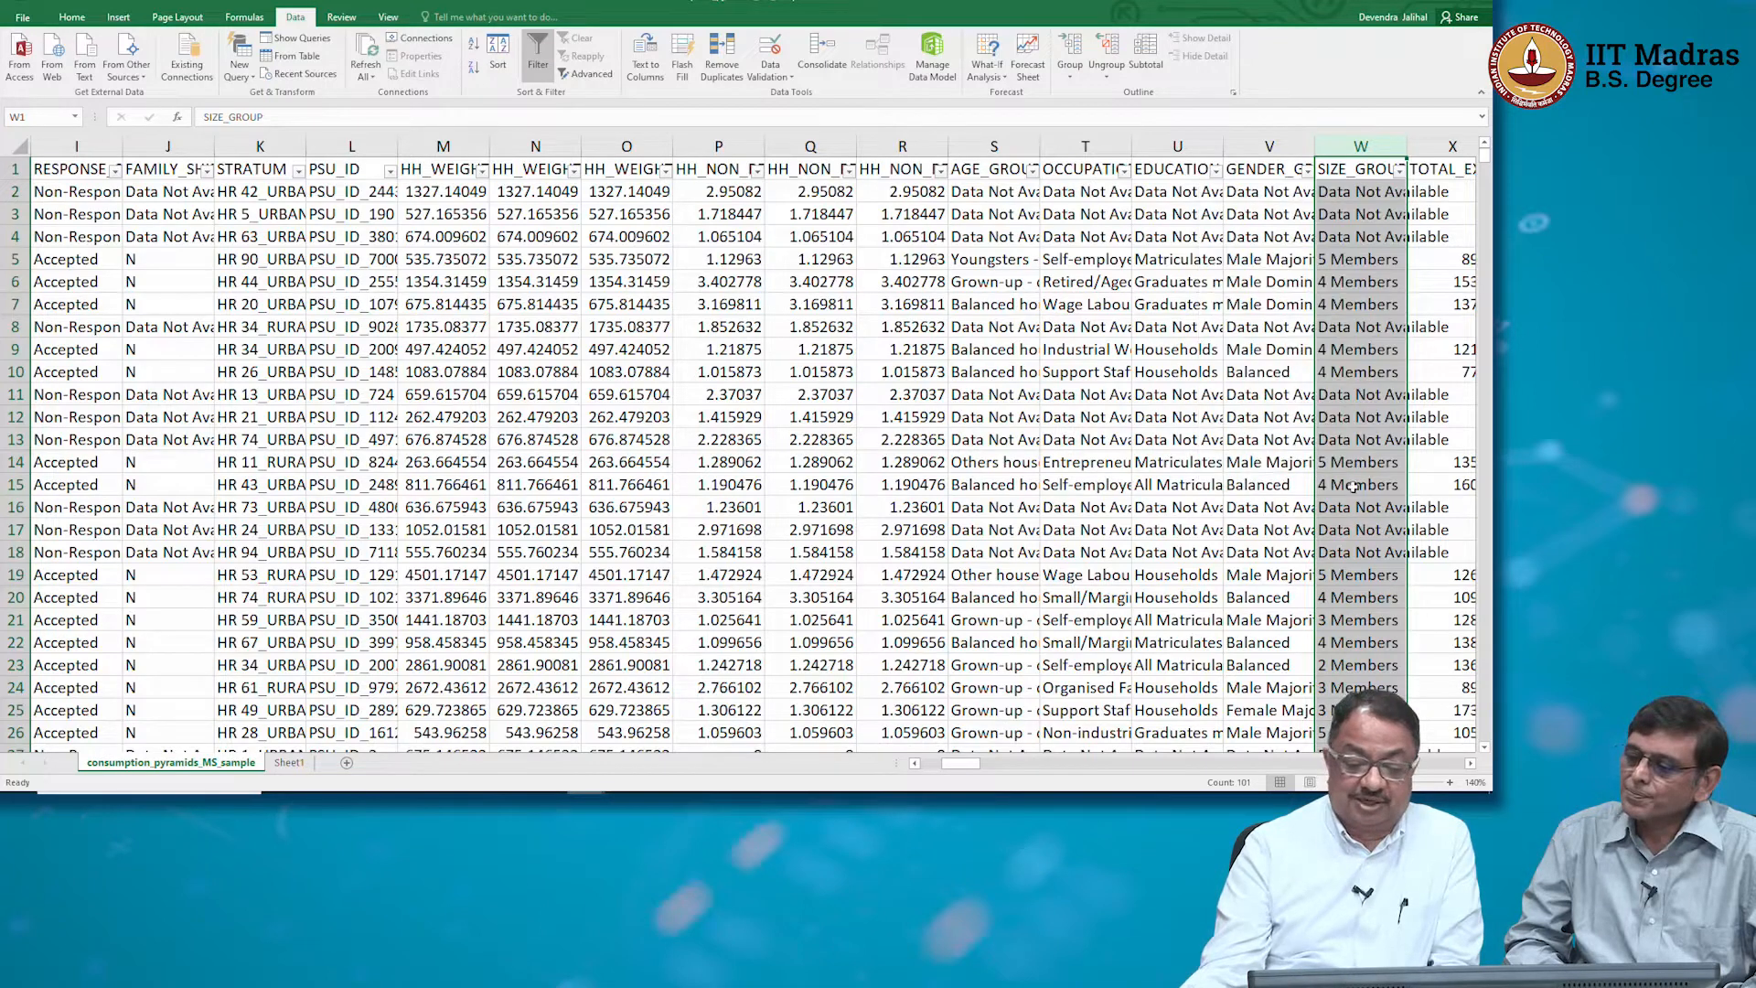
click(304, 765)
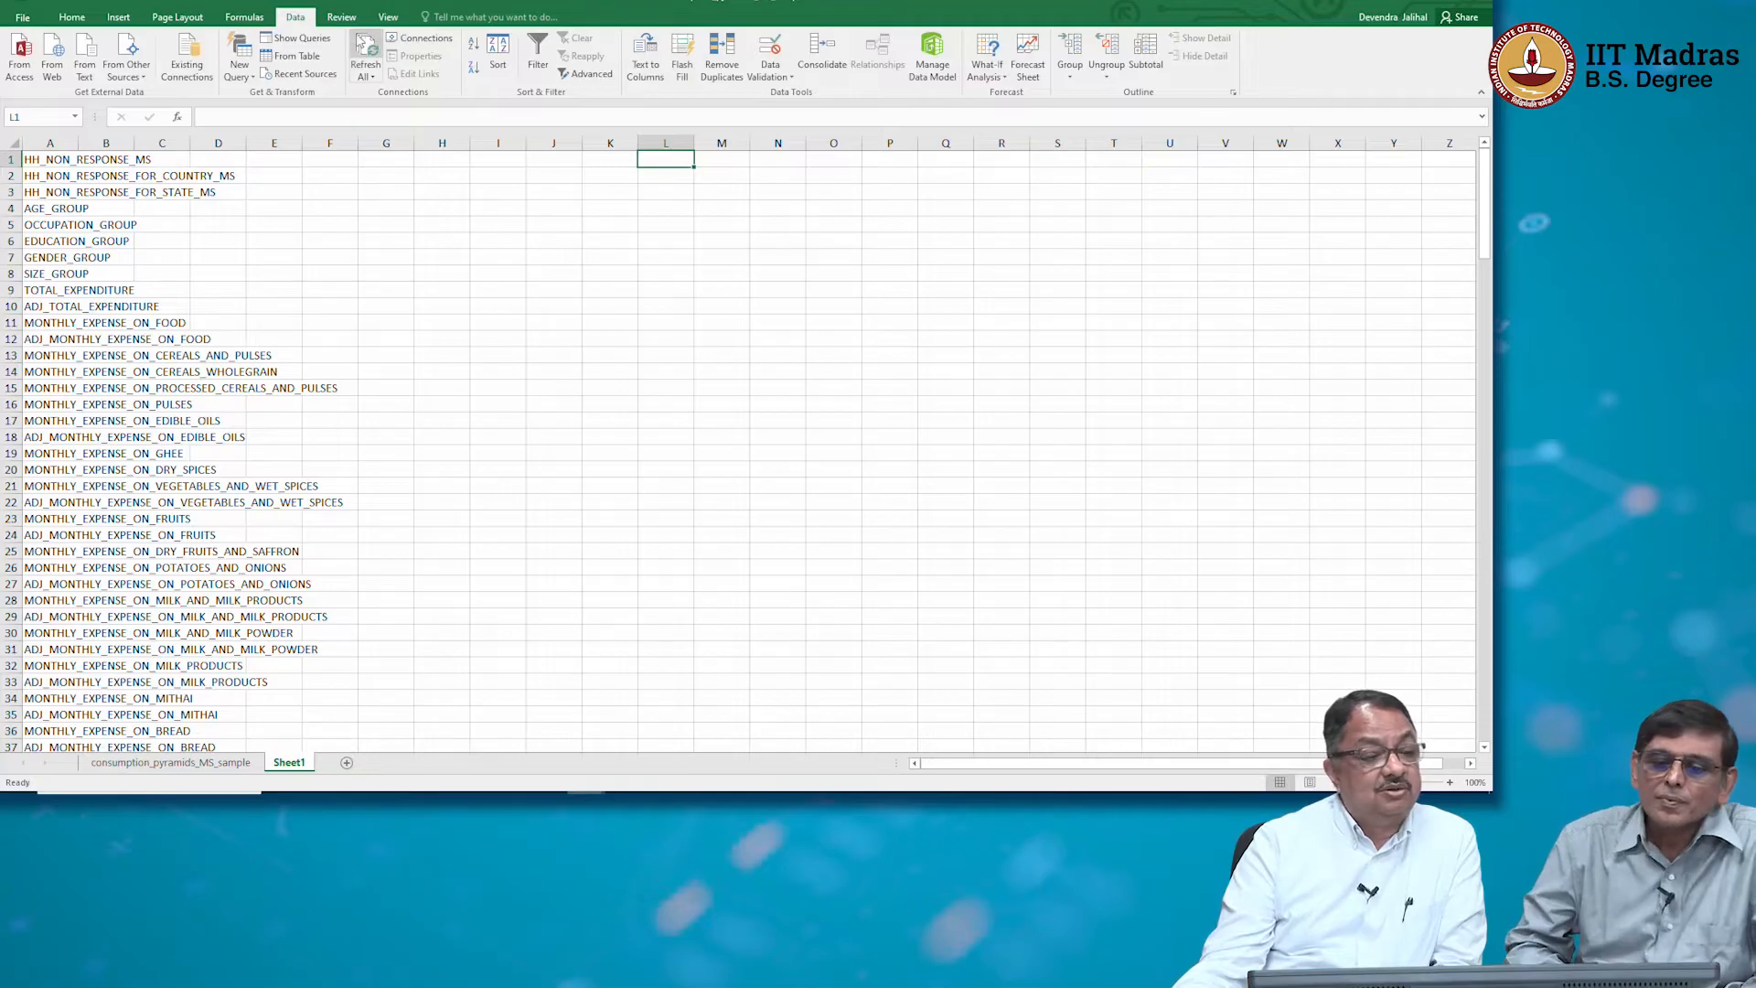
click(578, 76)
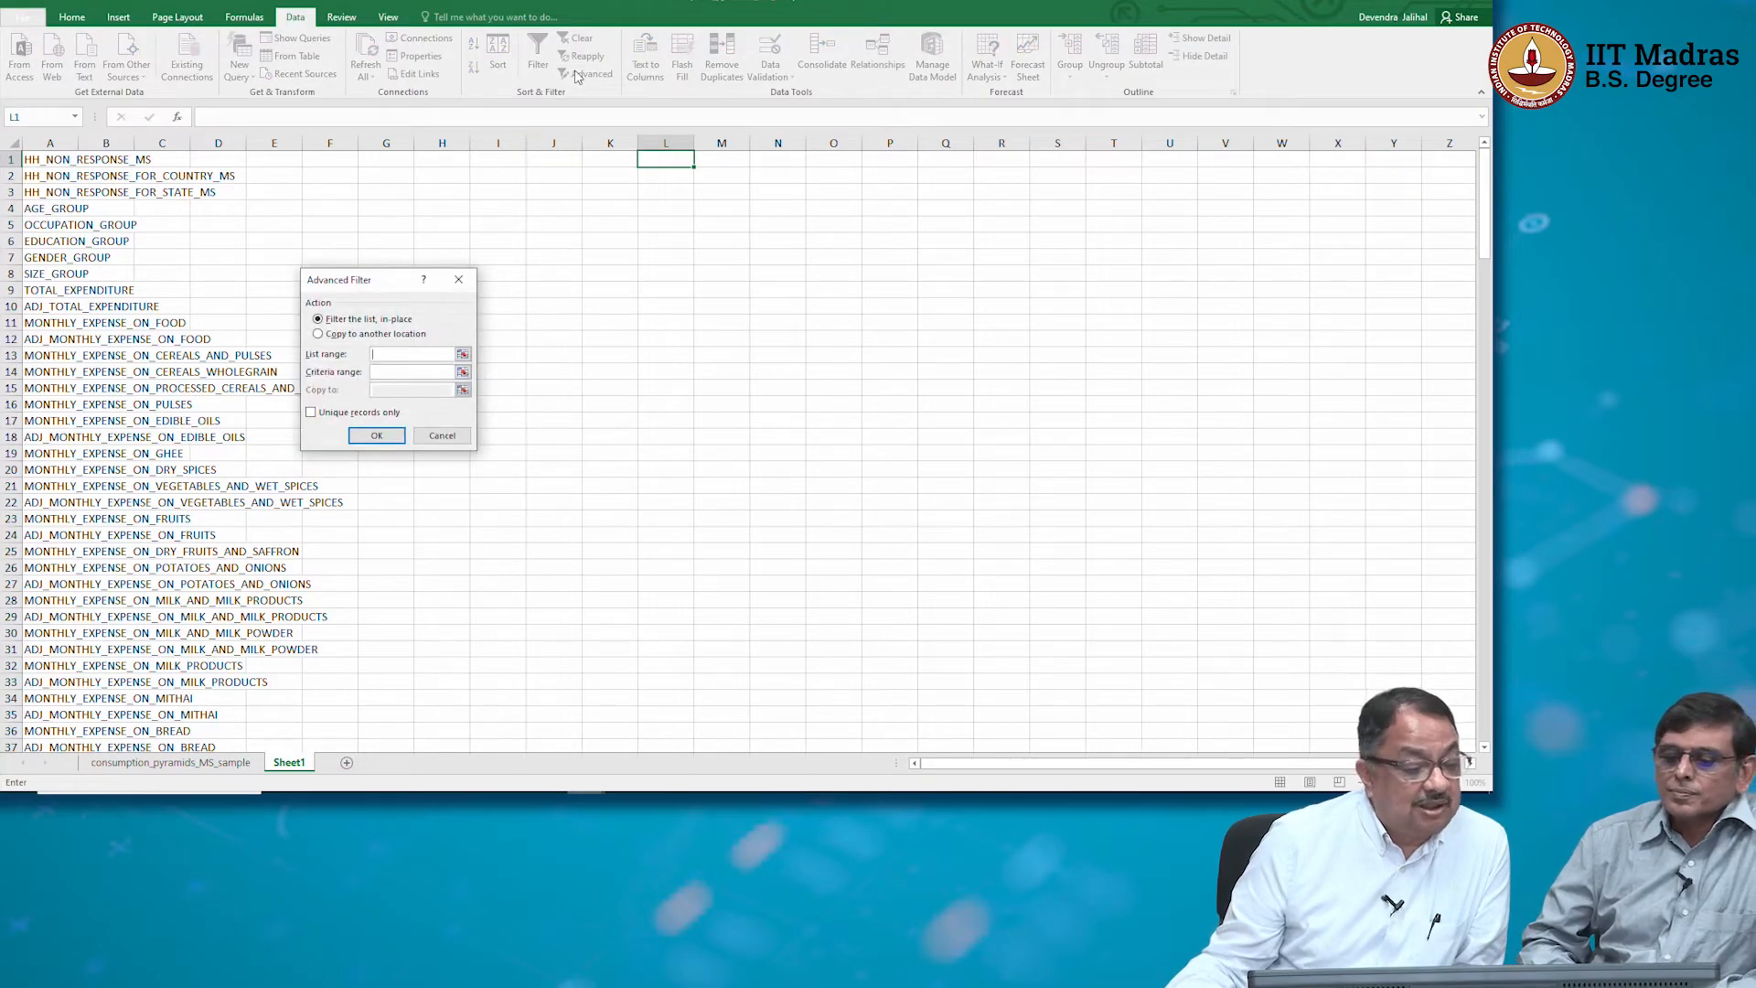
click(318, 333)
click(462, 355)
click(463, 355)
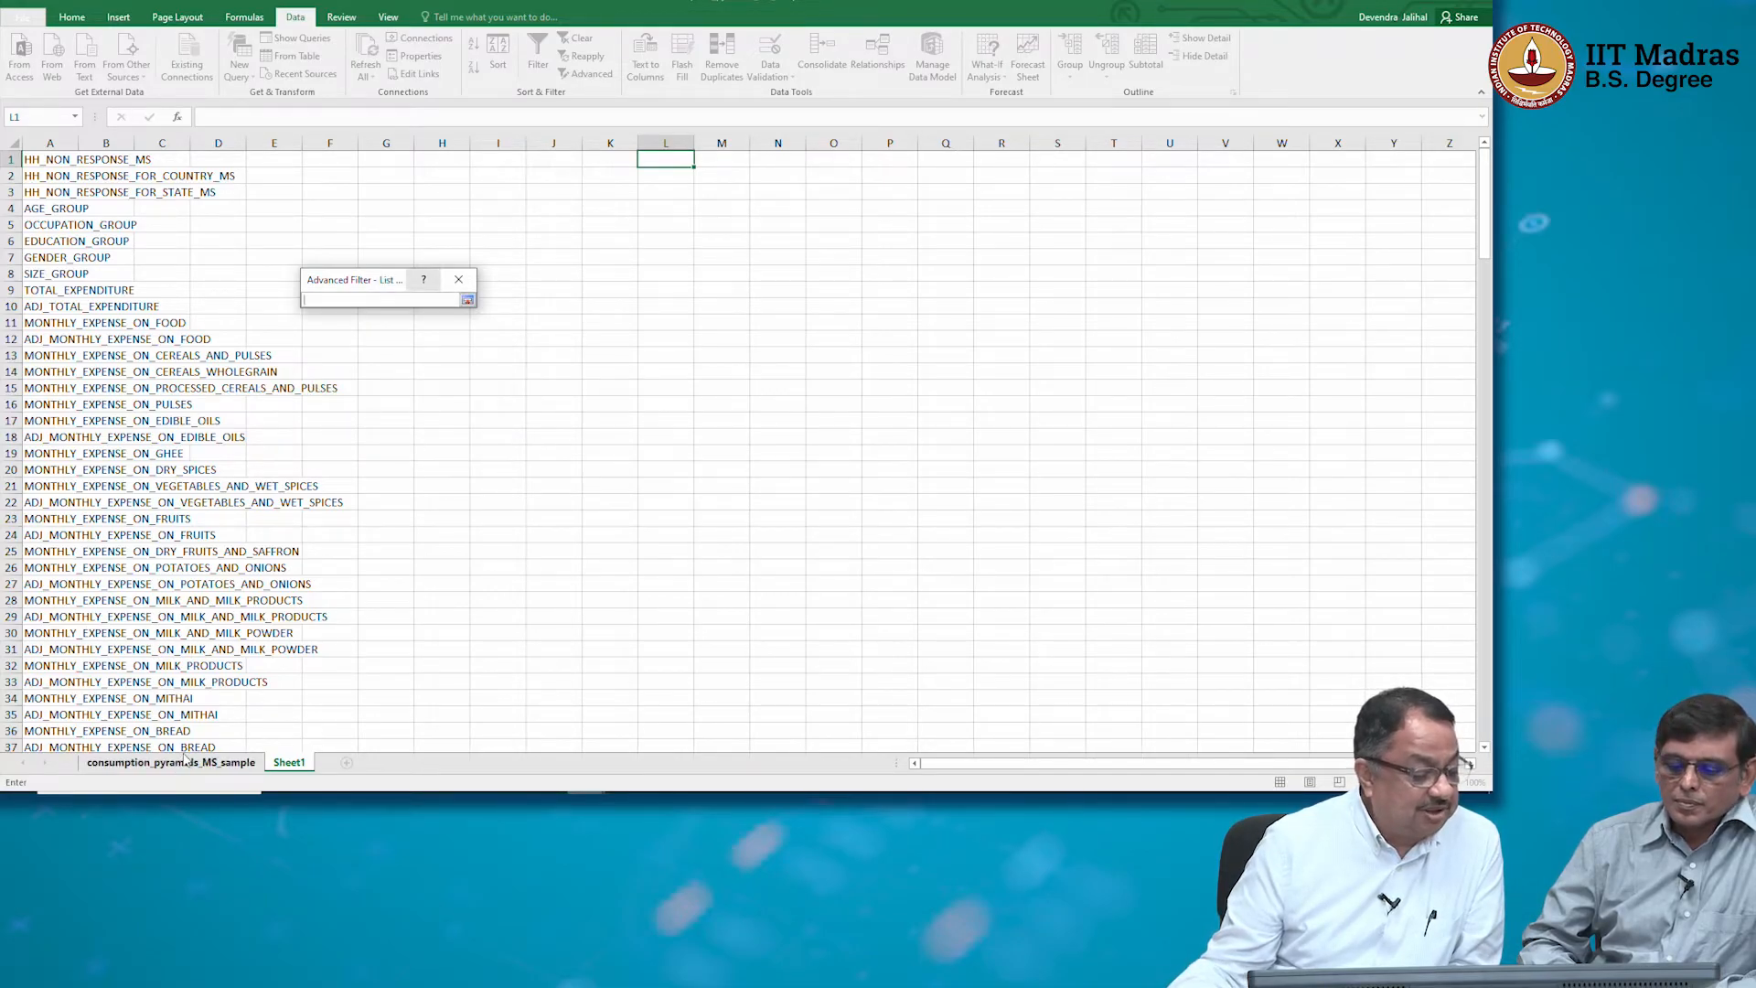
click(186, 758)
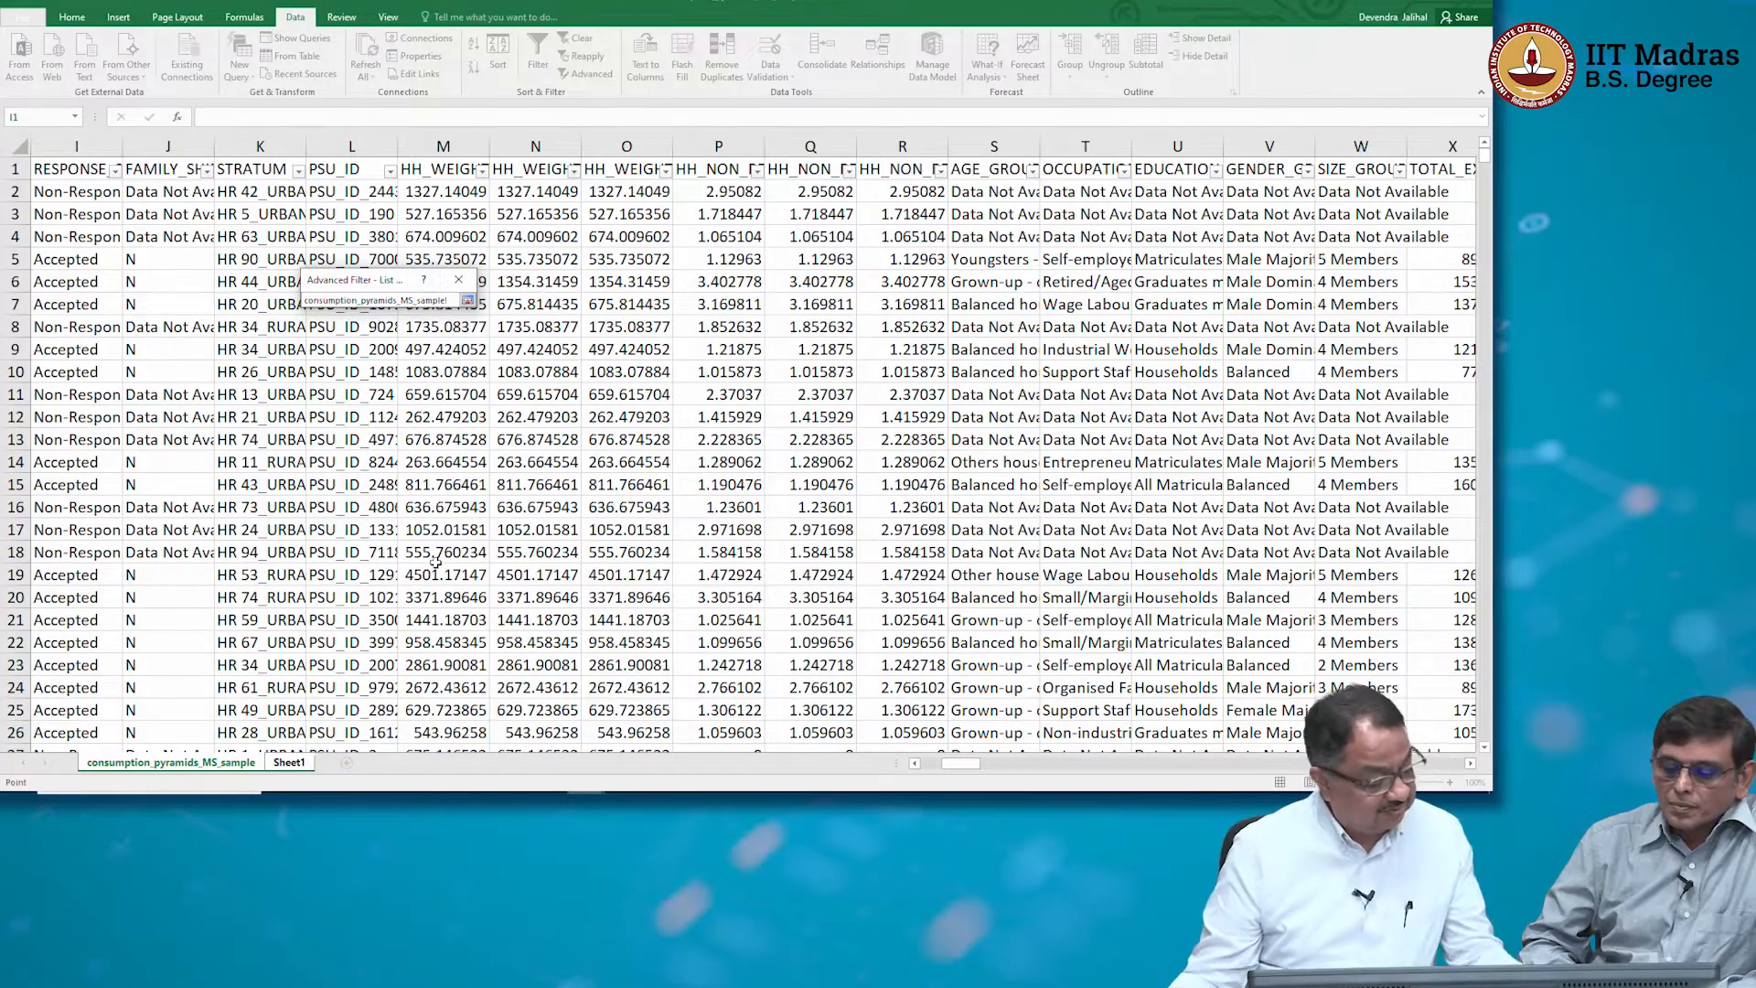
key(Escape)
key(Escape)
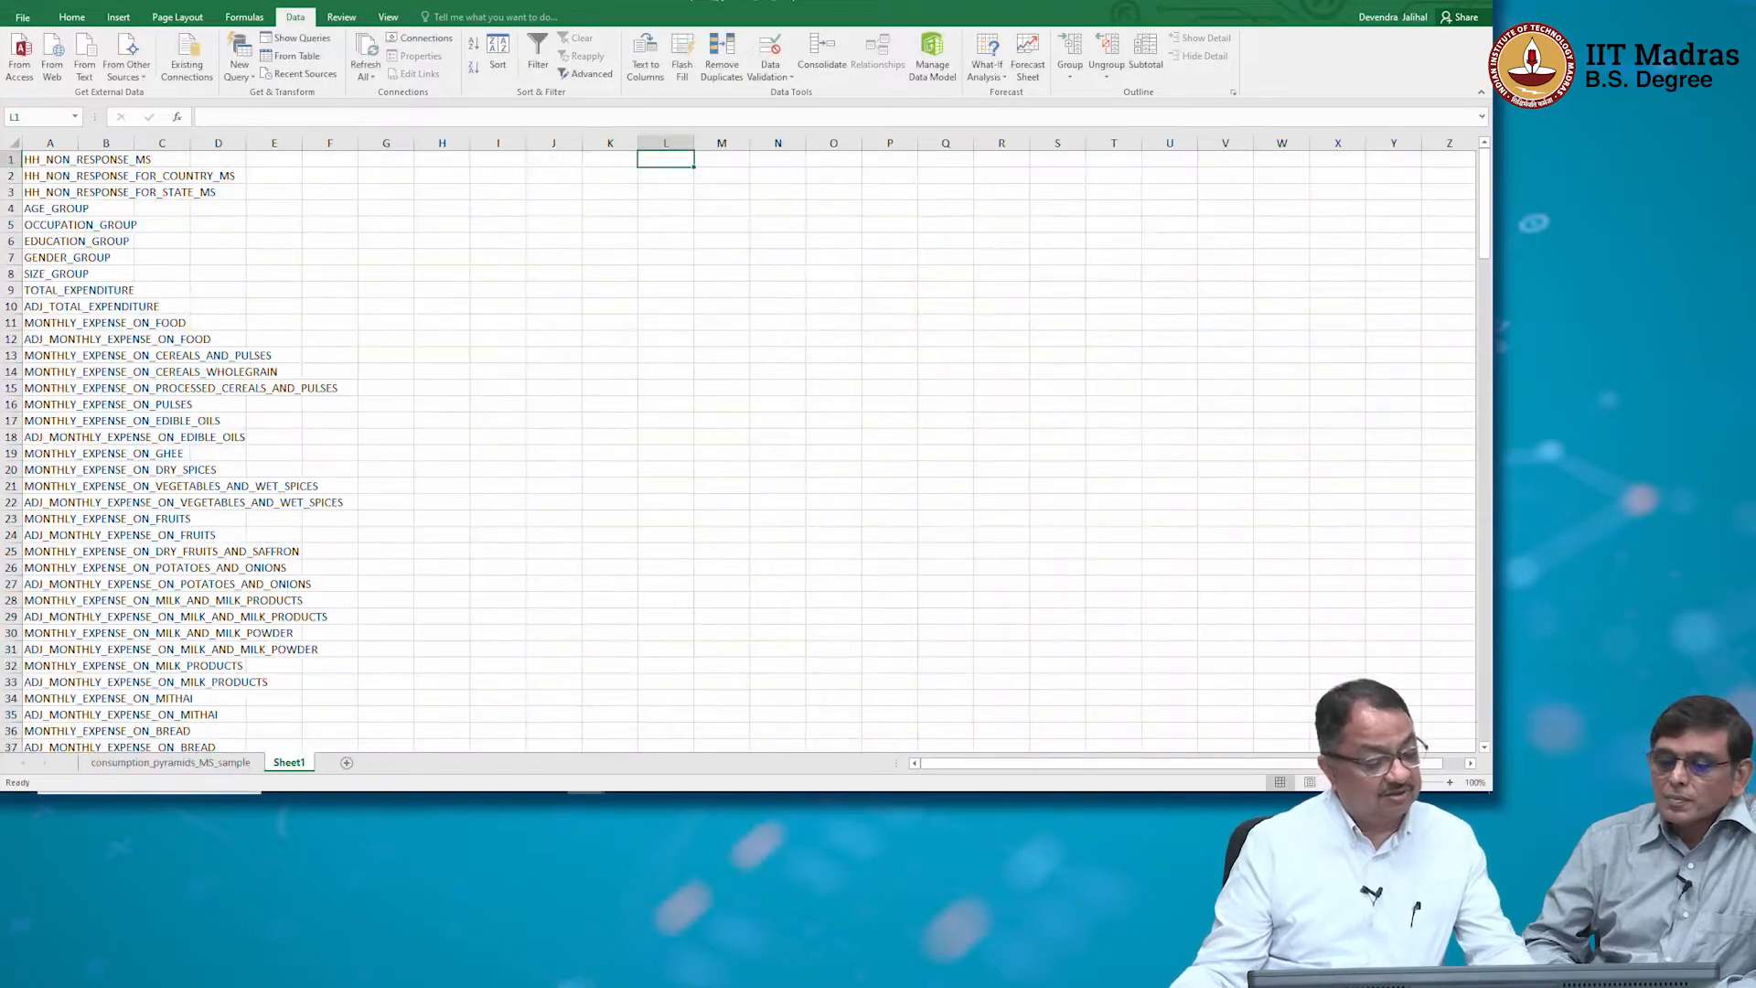
Rename the consumption_pyramids_MS_sample sheet to main
click(134, 764)
double_click(135, 765)
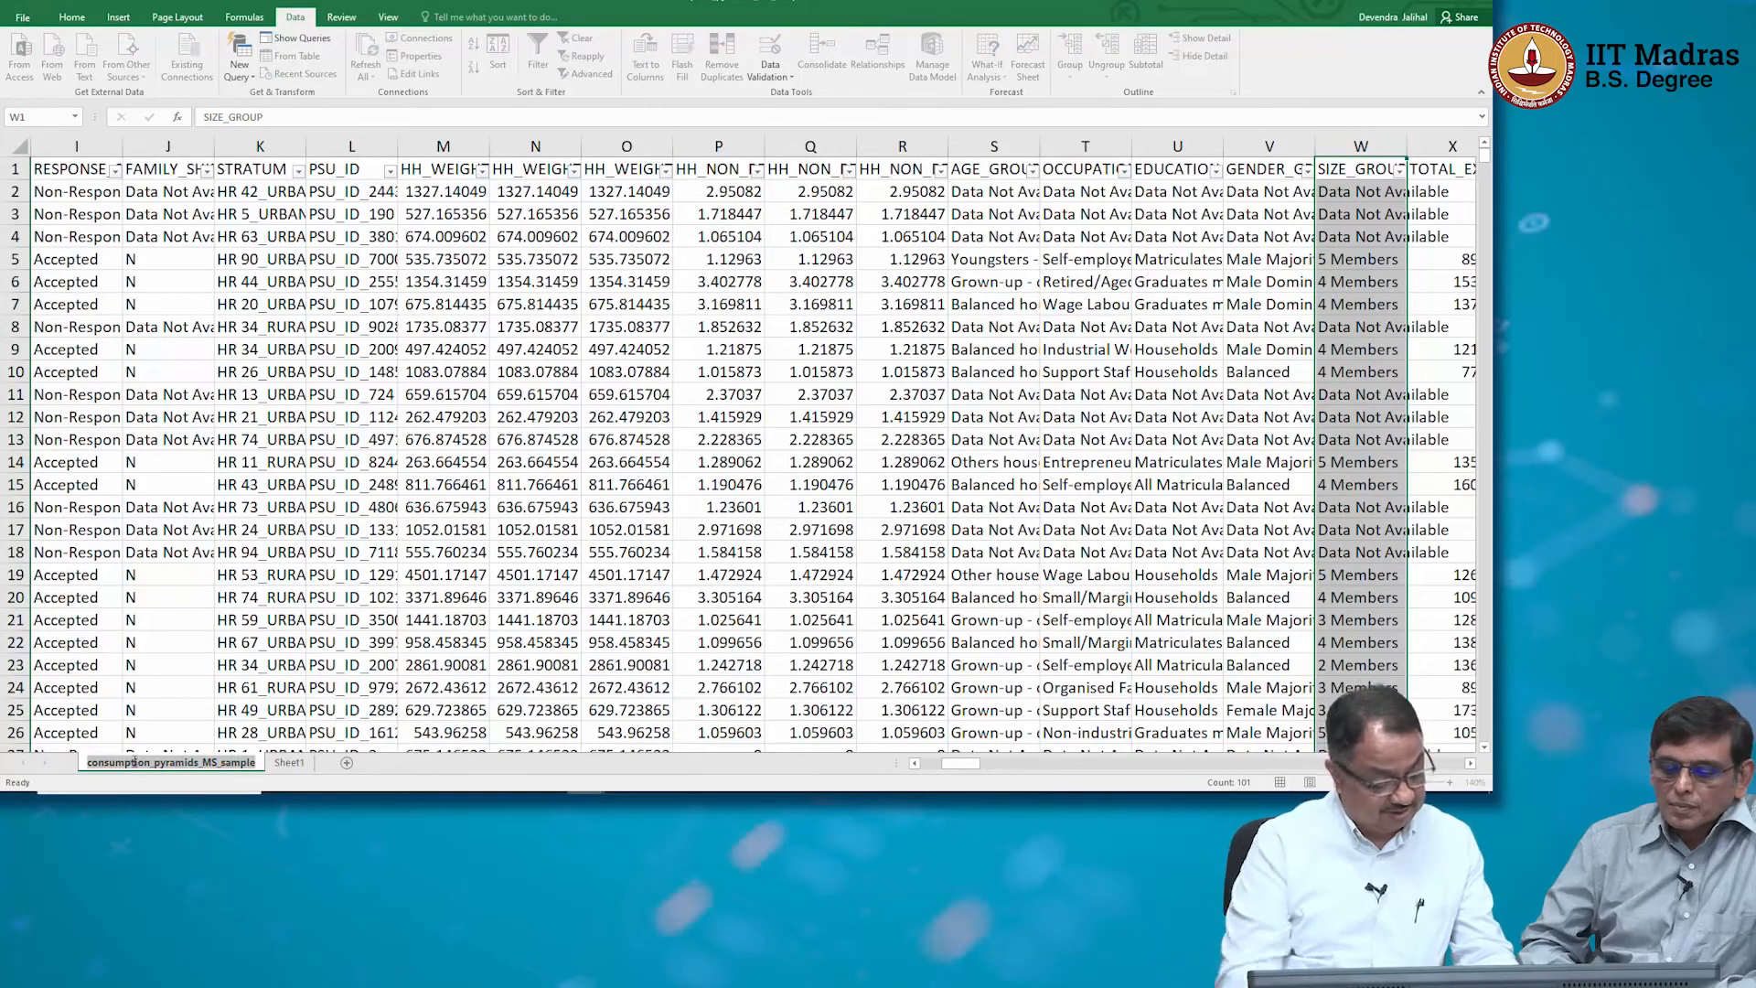
text(main)
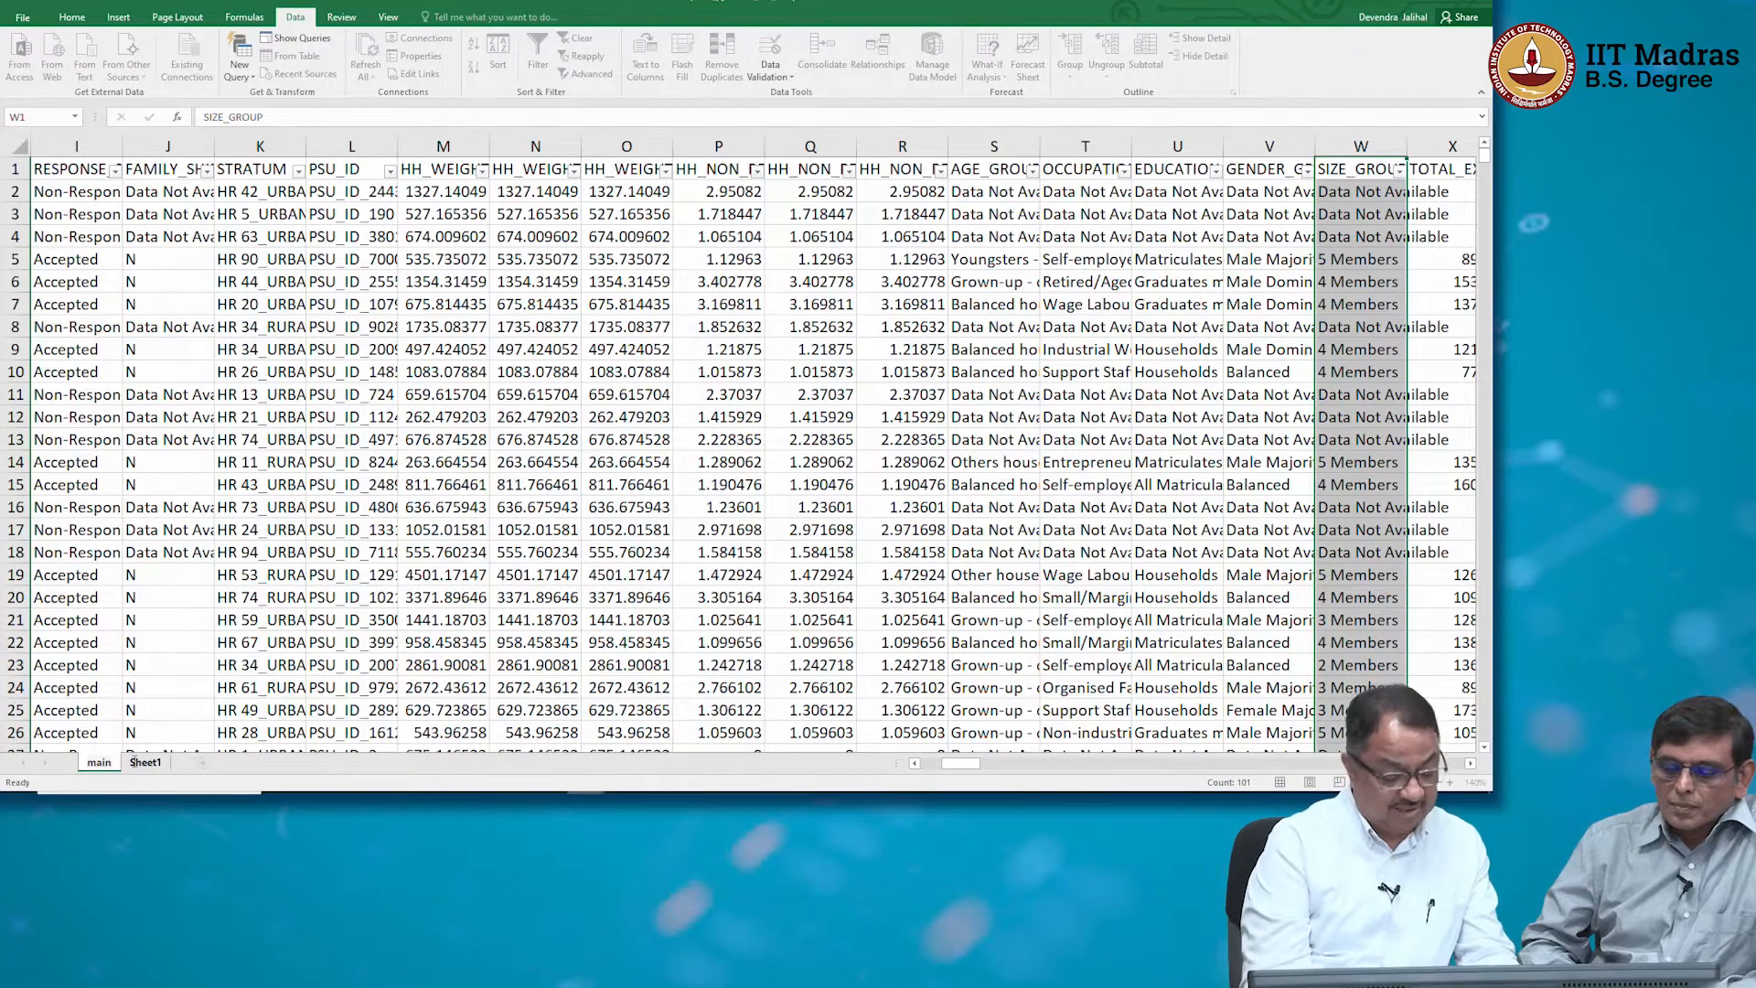
key(Return)
On Sheet1, start an Advanced Filter that copies its results to another location
click(137, 764)
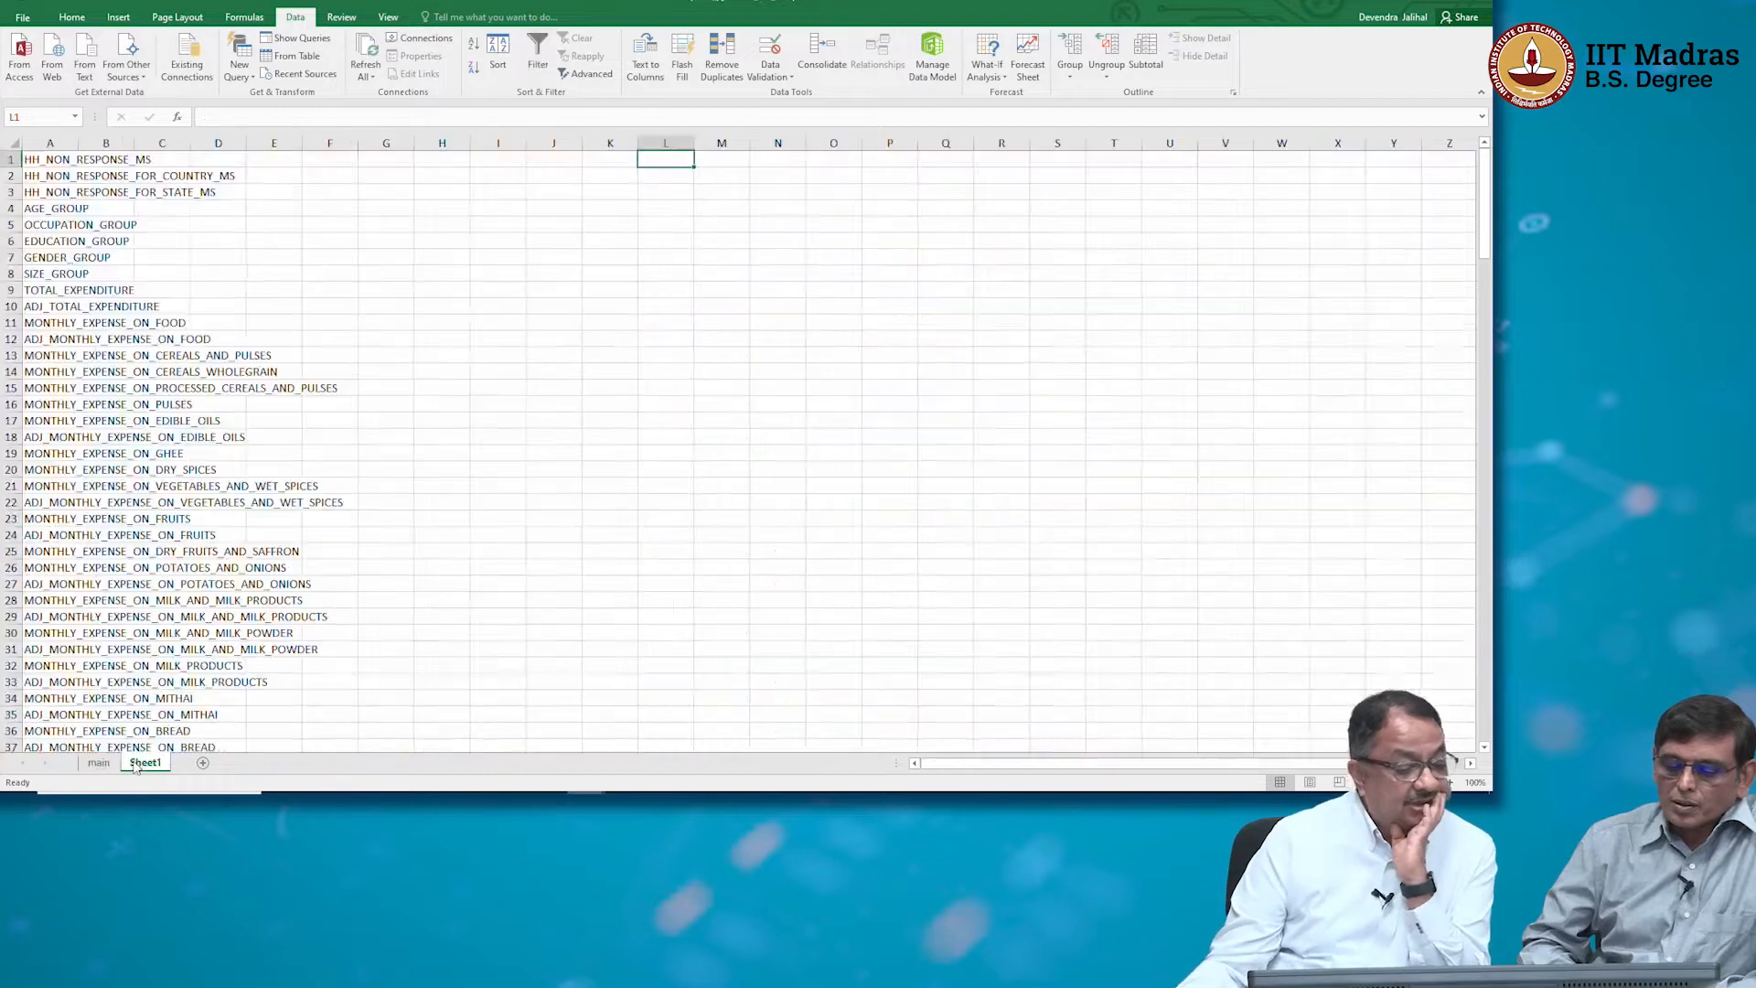
click(594, 75)
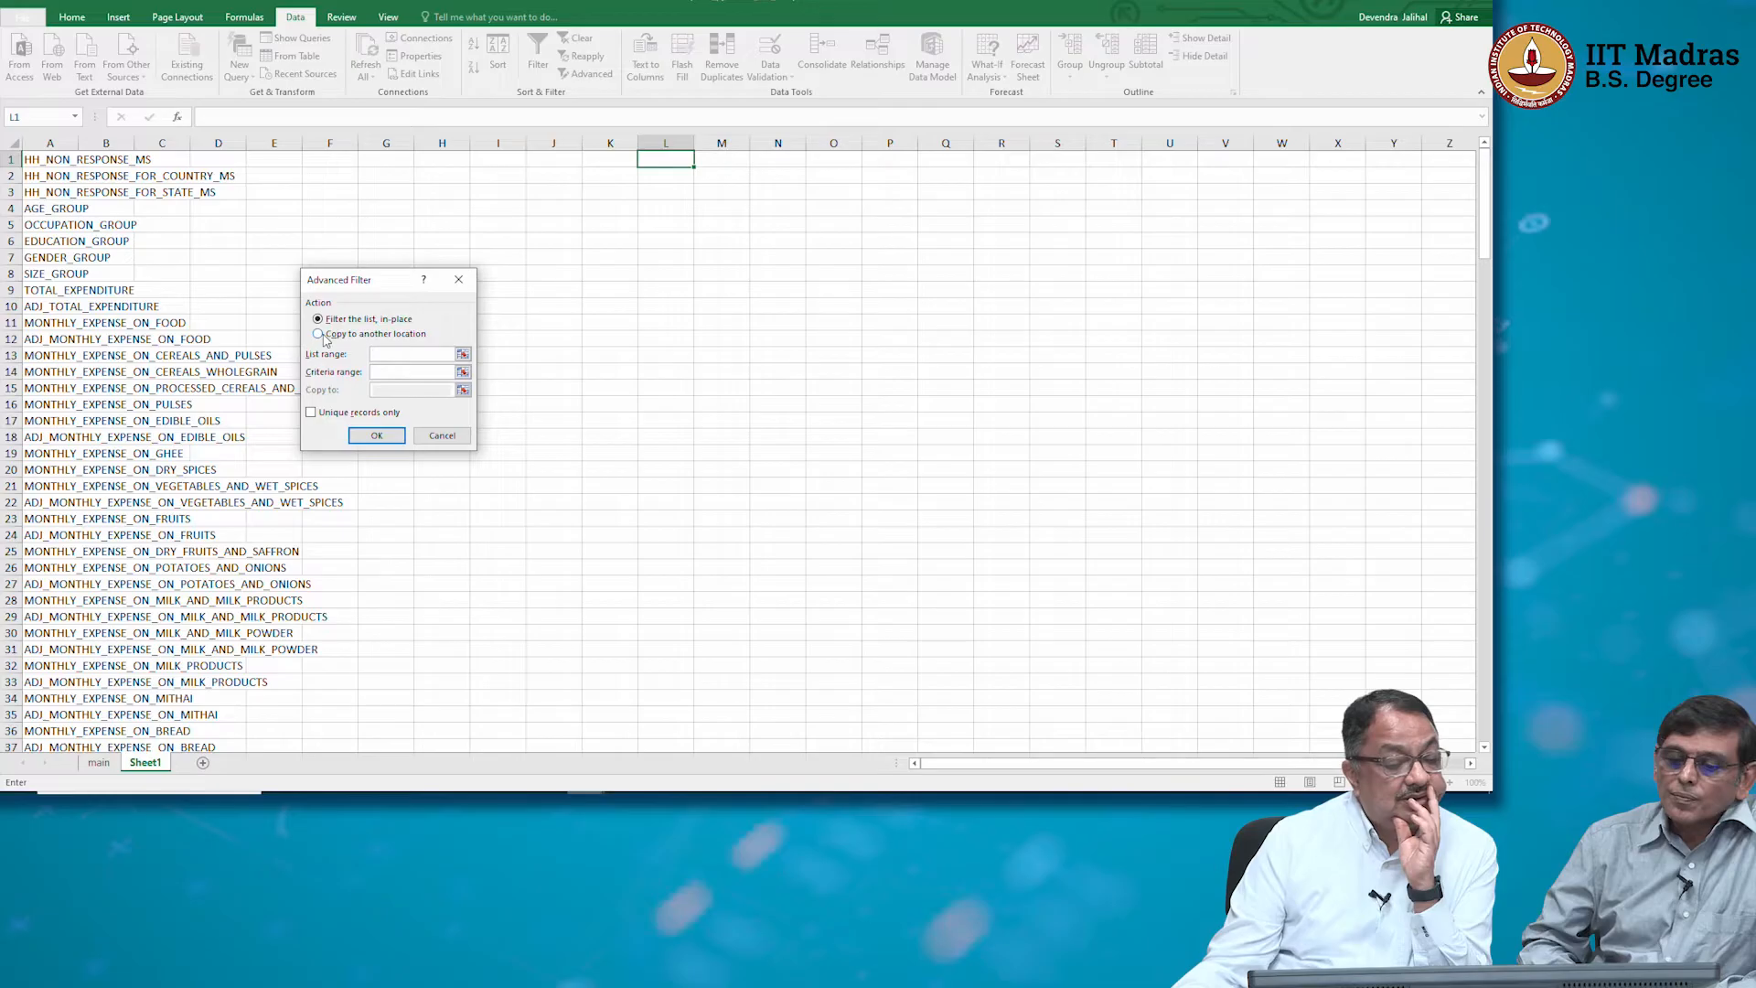
click(319, 334)
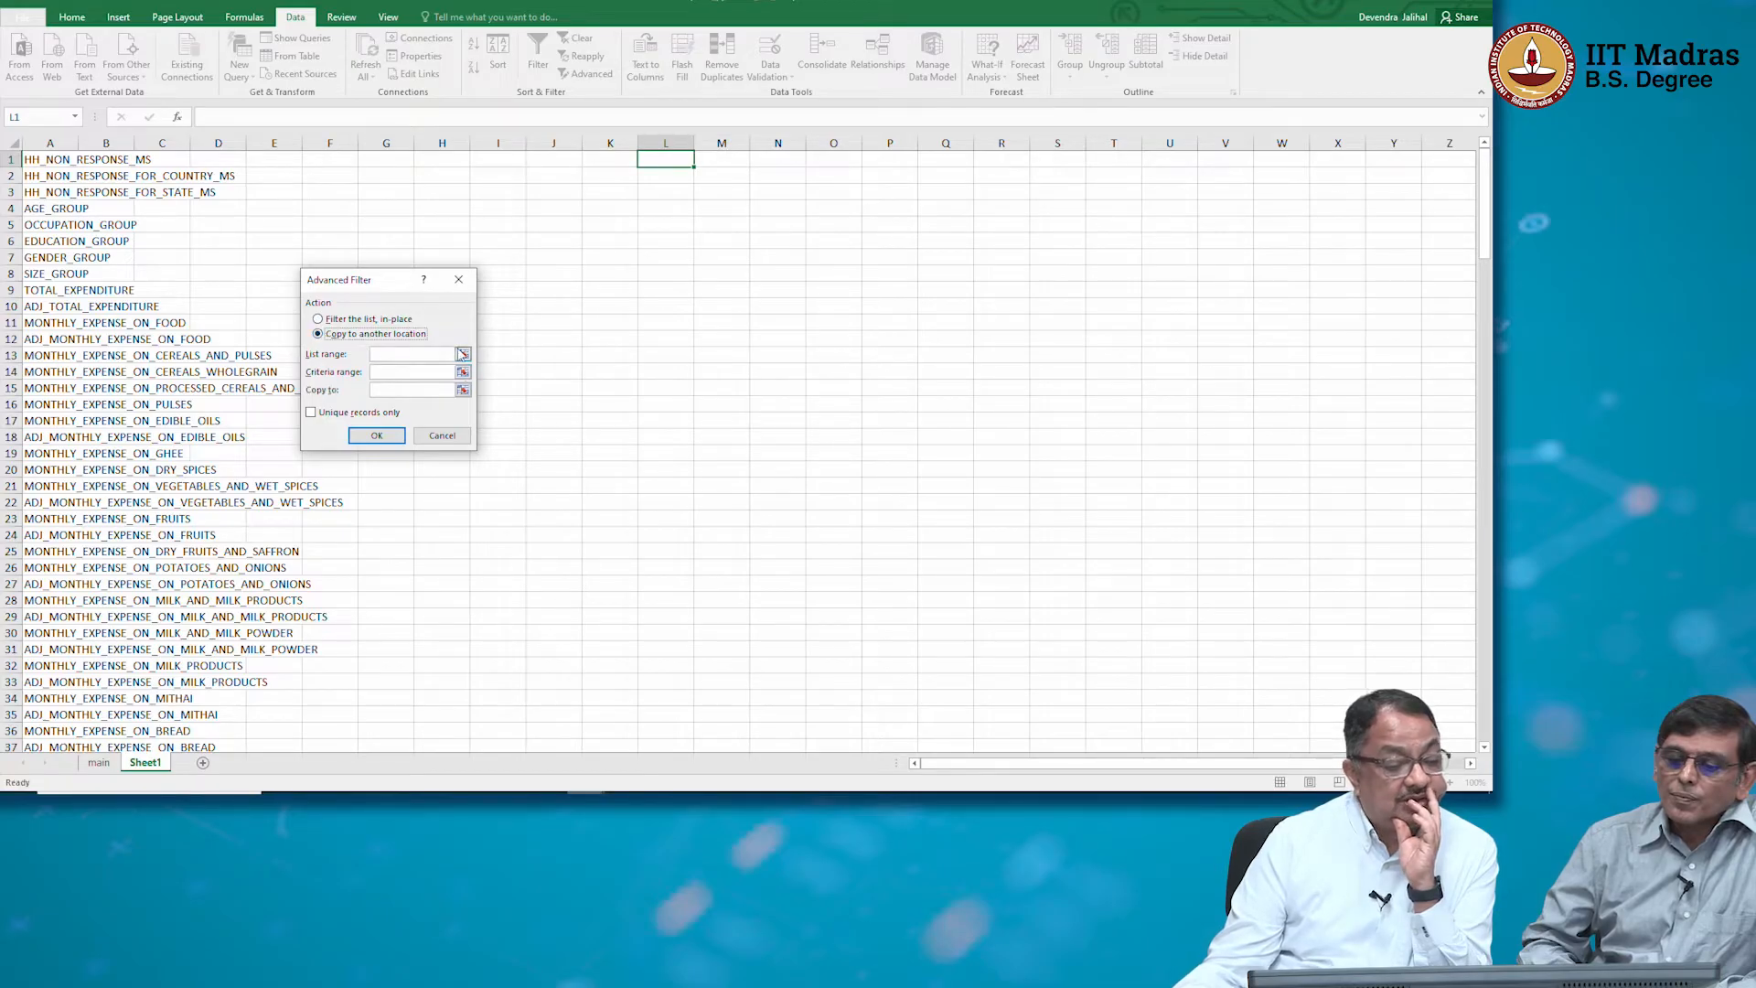
Set the Advanced Filter's list range to the SIZE_GROUP data in W2:W101 on the main sheet
click(462, 355)
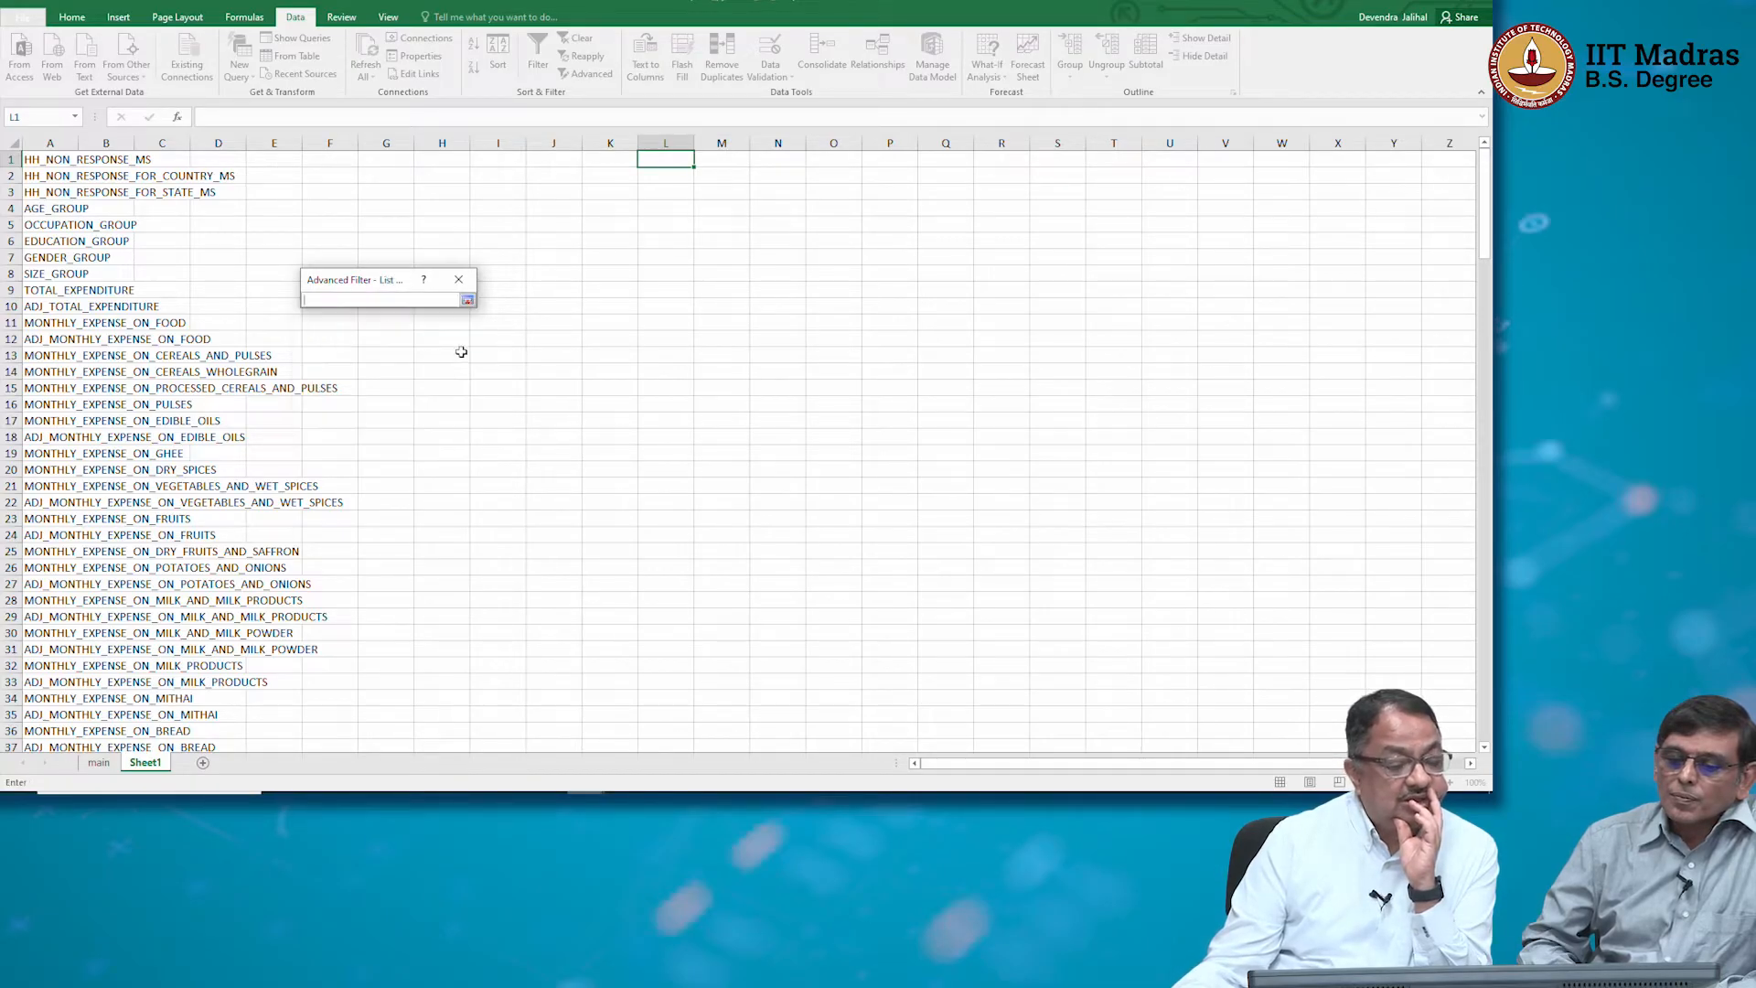
click(99, 762)
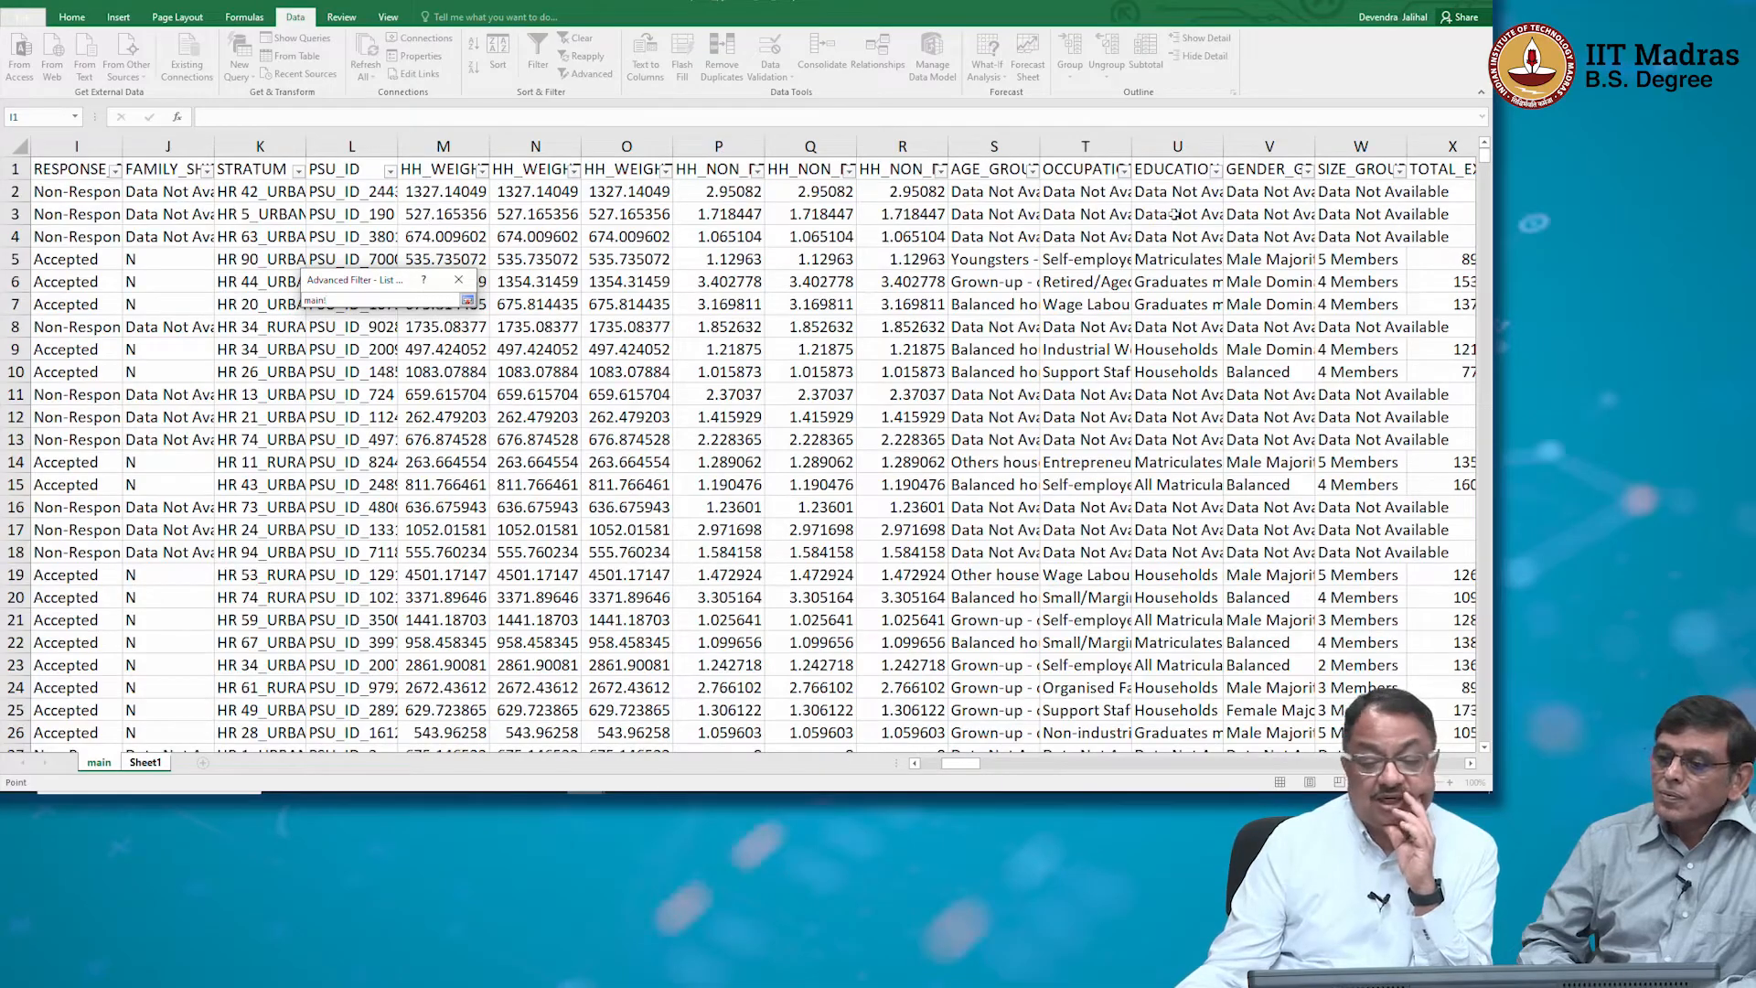
click(1354, 189)
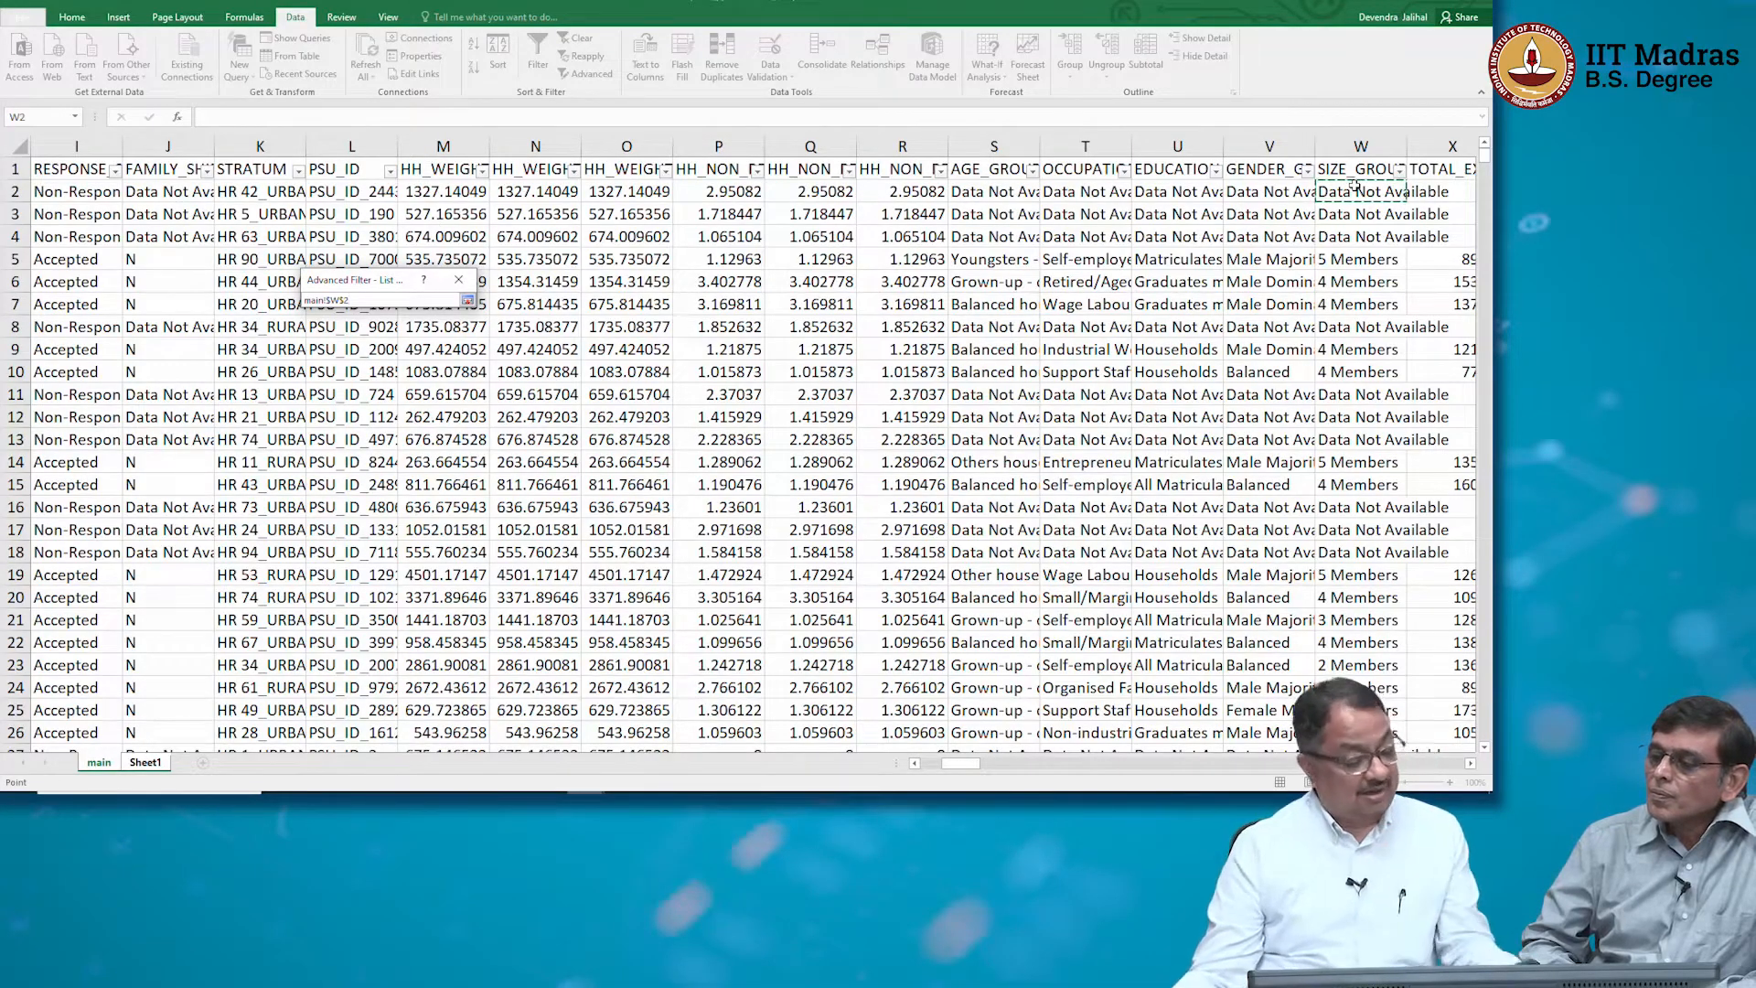
key(shift+Down)
key(shift+Down)
key(shift+Down)
key(shift+Down)
key(shift+Down)
key(shift+Down)
key(shift+Down)
key(shift+Down)
key(shift+Down)
key(shift+Down)
key(shift+Down)
key(shift+Down)
key(shift+Down)
key(shift+Down)
key(shift+Down)
key(shift+Down)
key(shift+Down)
key(shift+Down)
key(shift+Down)
key(shift+Down)
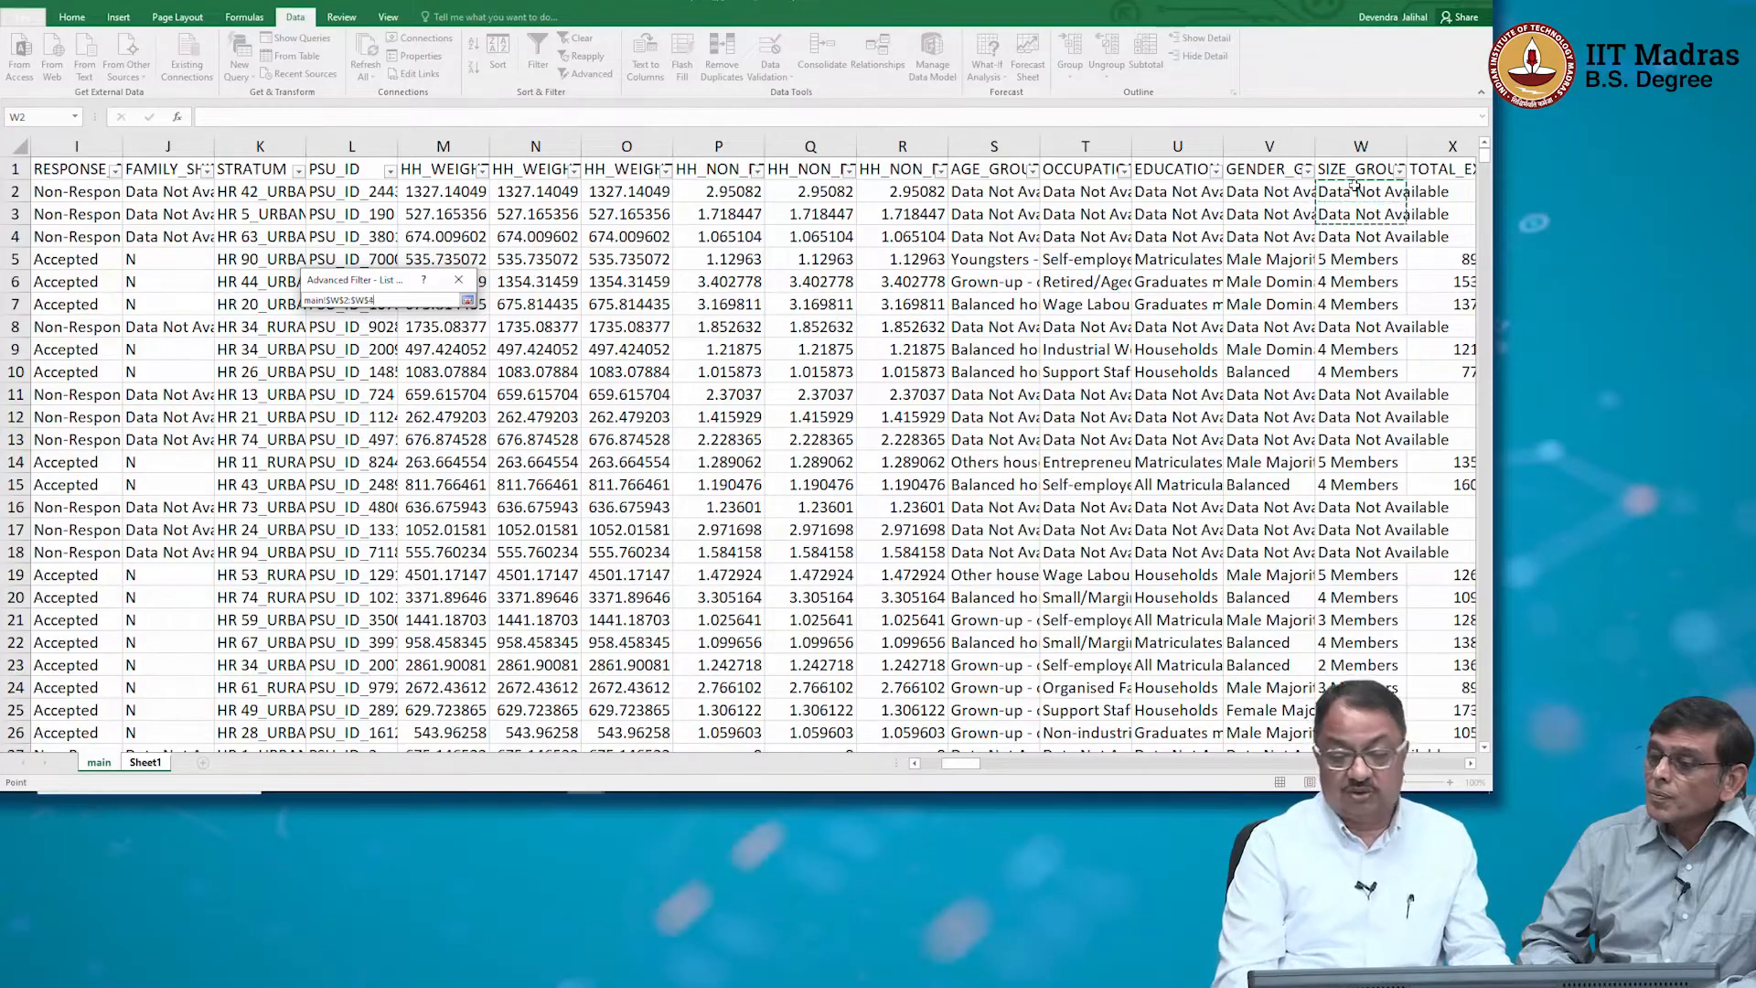
key(shift+Down)
key(shift+Down)
key(shift+Down)
key(shift+Down)
key(shift+Down)
key(shift+Down)
key(shift+Down)
key(shift+Down)
key(shift+Down)
key(shift+Down)
key(shift+Down)
key(shift+Down)
key(shift+Down)
key(shift+Down)
key(shift+Down)
key(shift+Down)
key(shift+Down)
key(shift+Down)
key(shift+Down)
key(shift+Down)
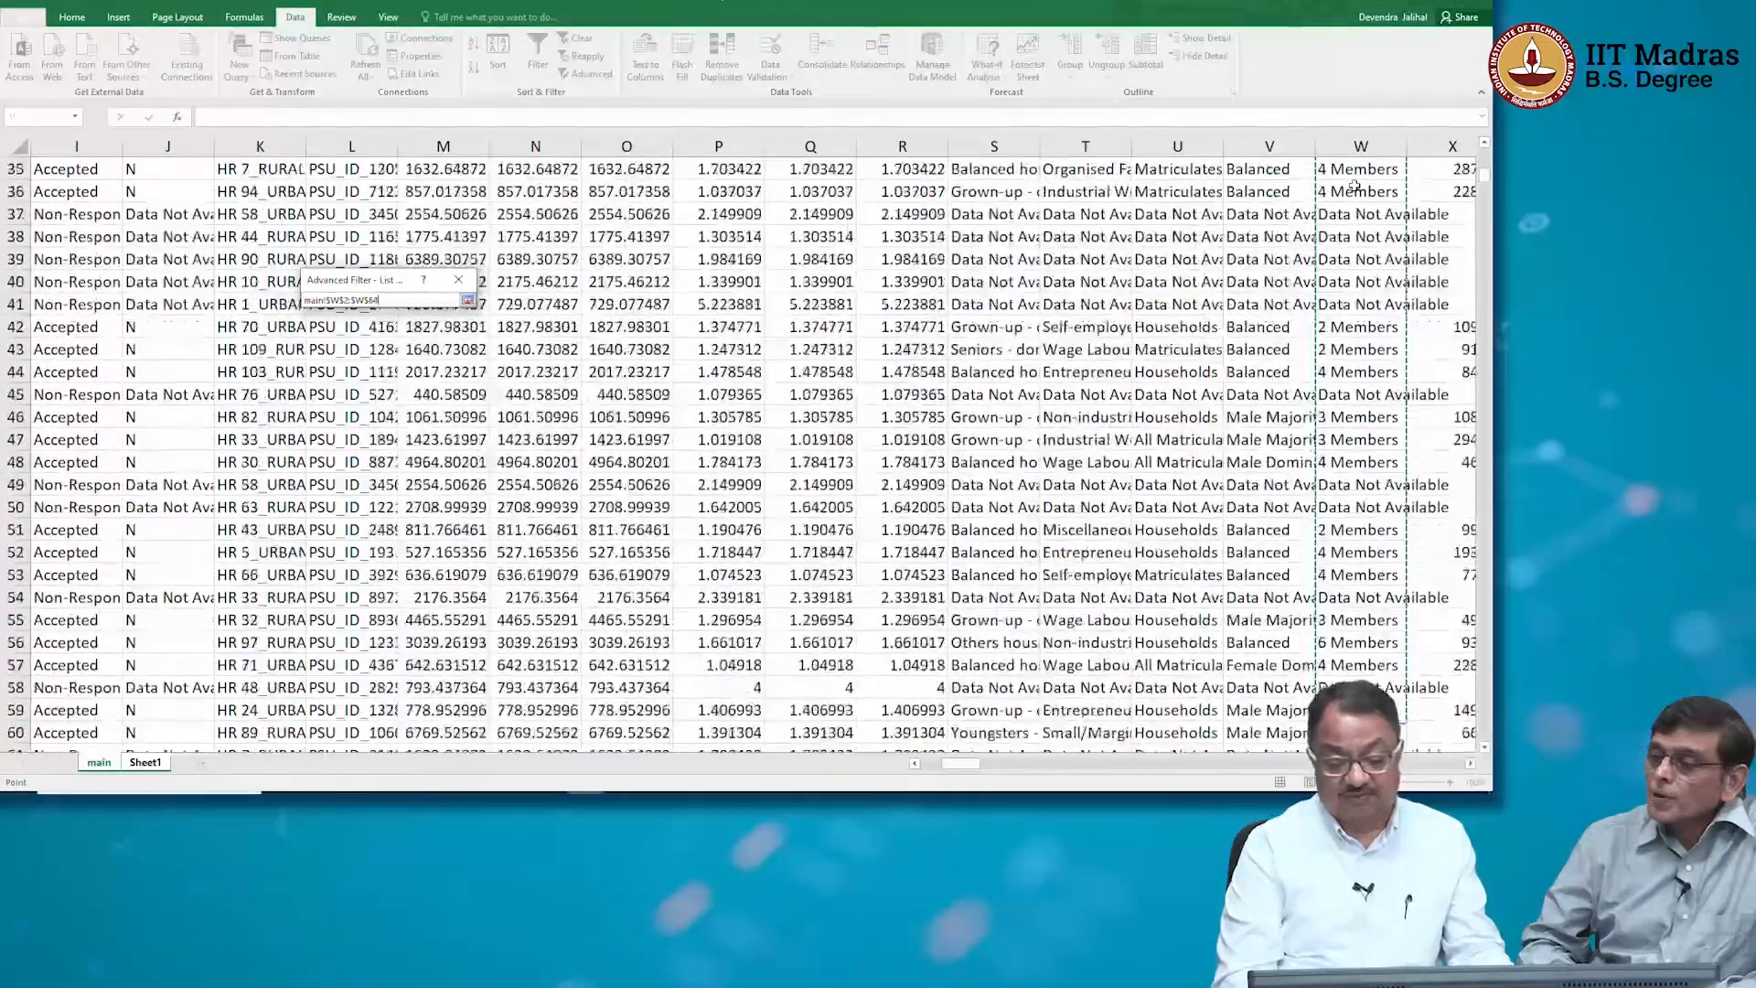
key(shift+Down)
key(shift+Down)
key(shift+Down)
key(shift+Down)
key(shift+Down)
key(shift+Down)
key(shift+Down)
key(shift+Down)
key(shift+Down)
key(shift+Down)
key(shift+Down)
key(shift+Down)
key(shift+Down)
key(shift+Down)
key(shift+Down)
key(shift+Down)
key(shift+Down)
key(shift+Down)
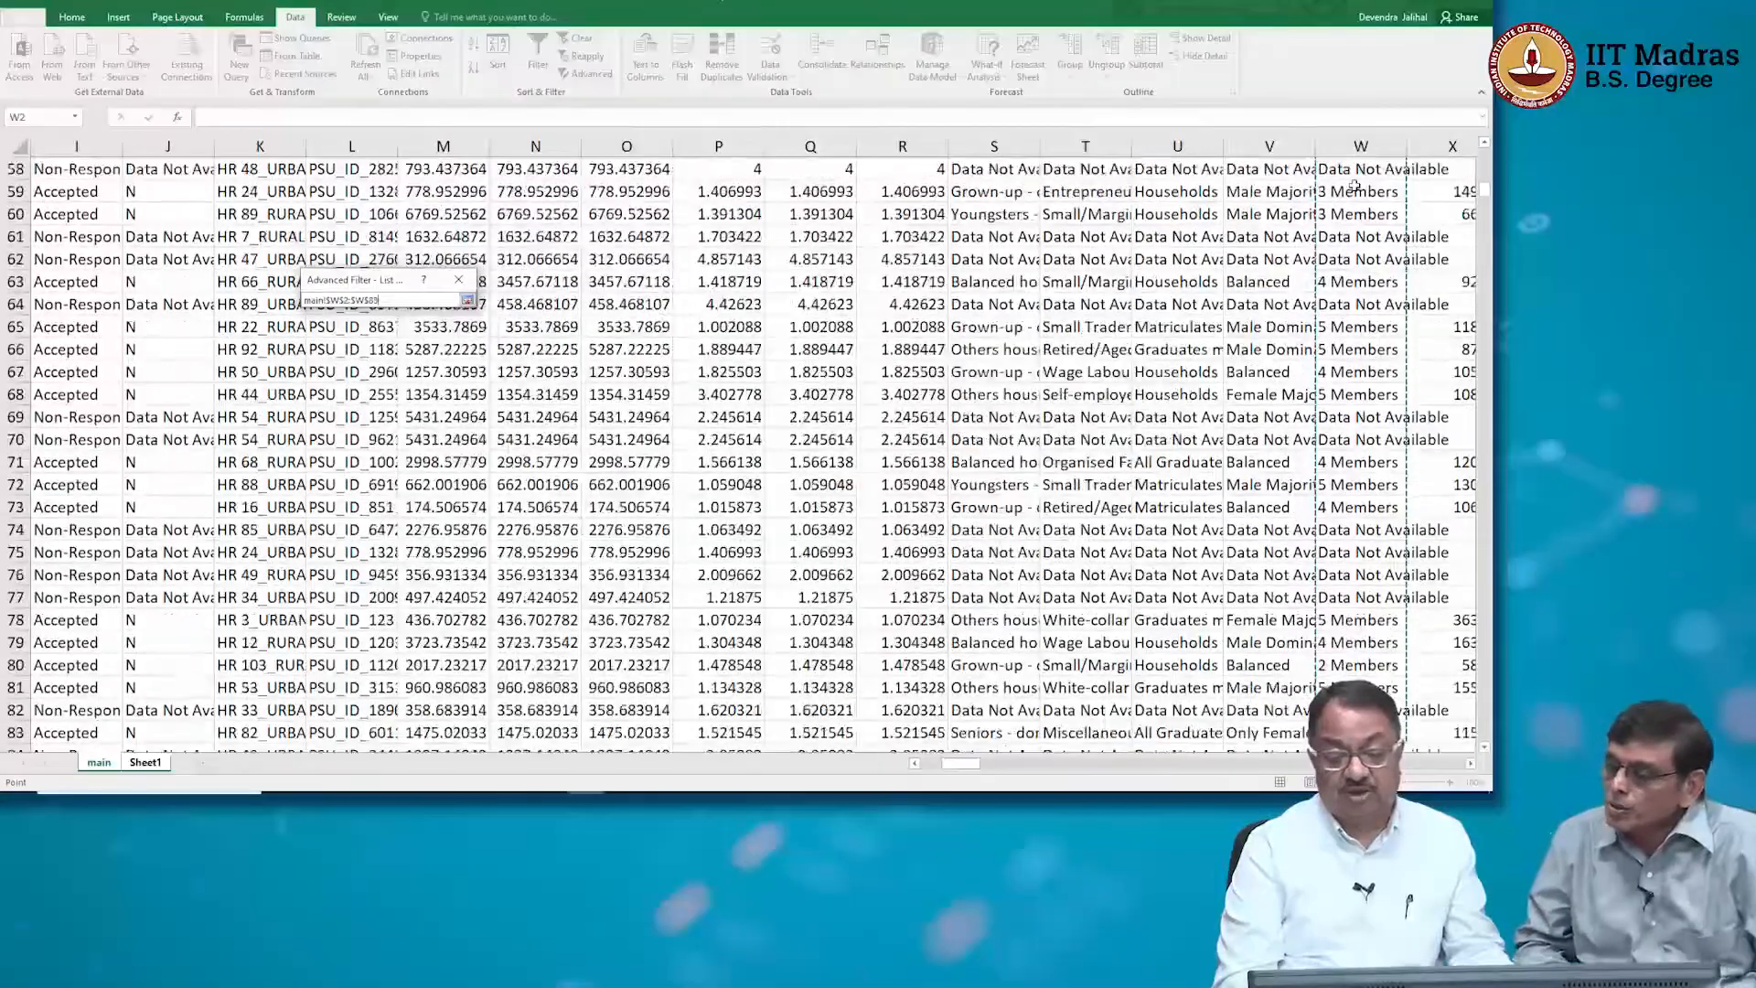
key(shift+Down)
key(shift+Down)
key(shift+Down)
key(shift+Down)
key(shift+Down)
key(shift+Down)
key(shift+Down)
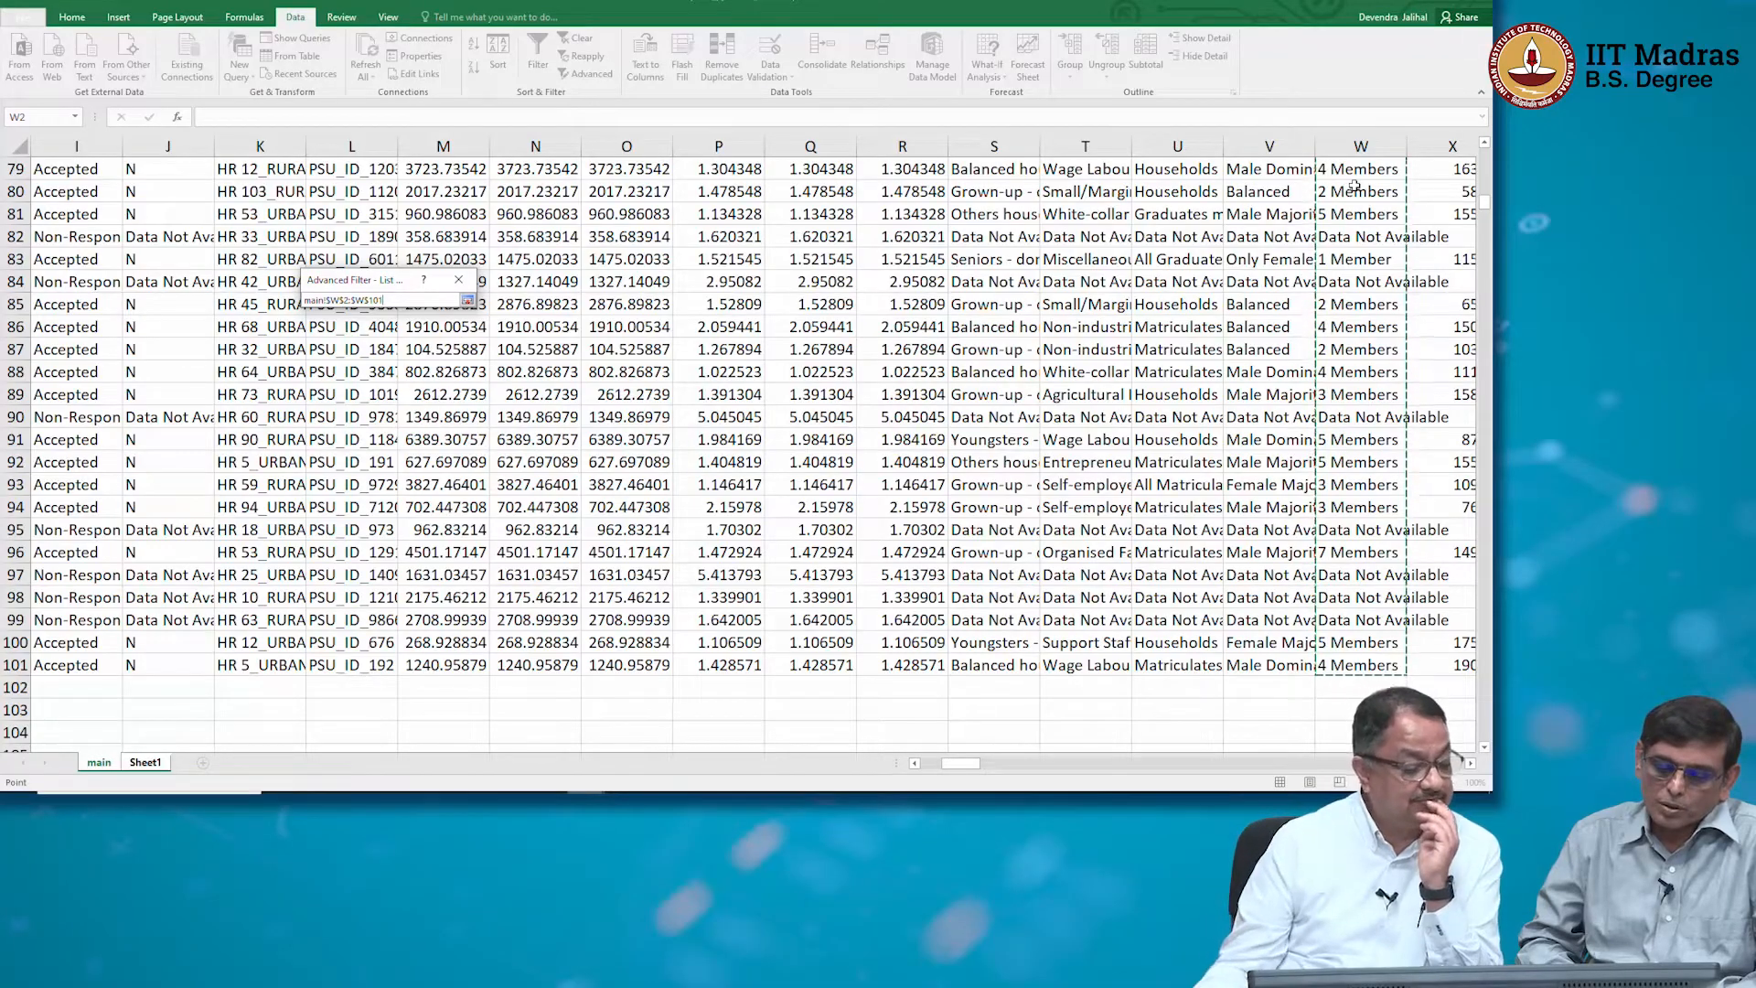
key(Return)
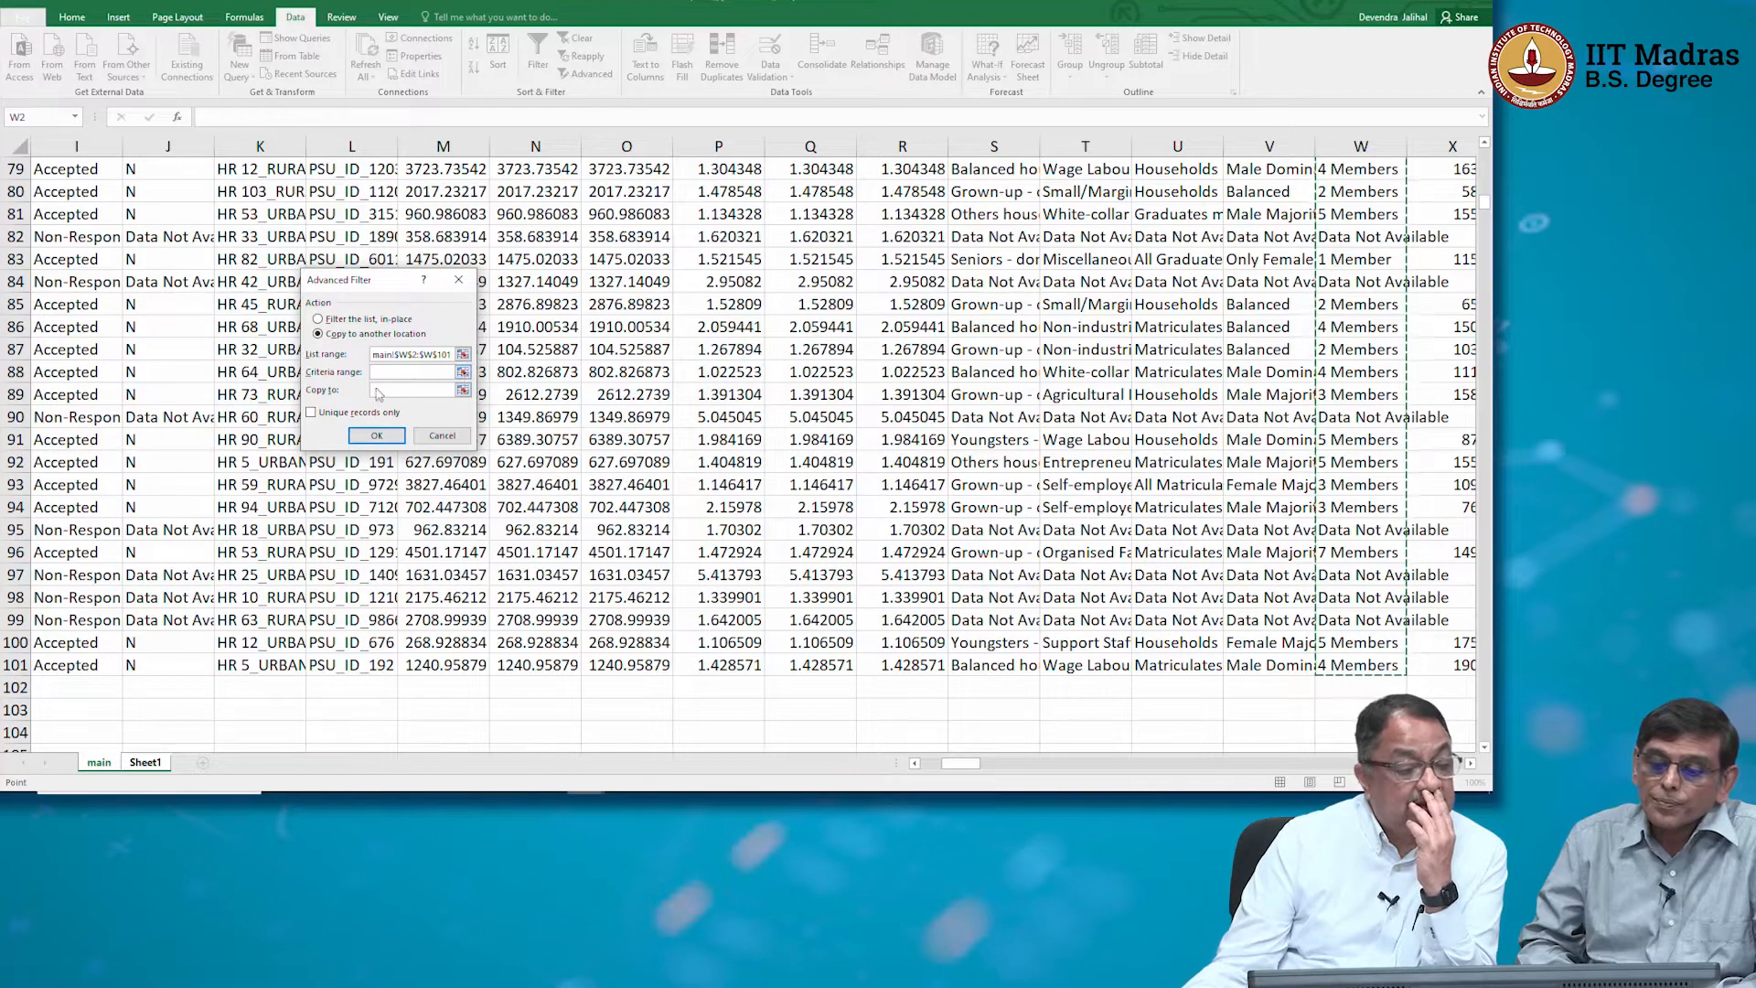
Set the filter's copy destination to cell L1 on Sheet1, restrict it to unique records only, and run it
click(467, 391)
key(ctrl+Page_Down)
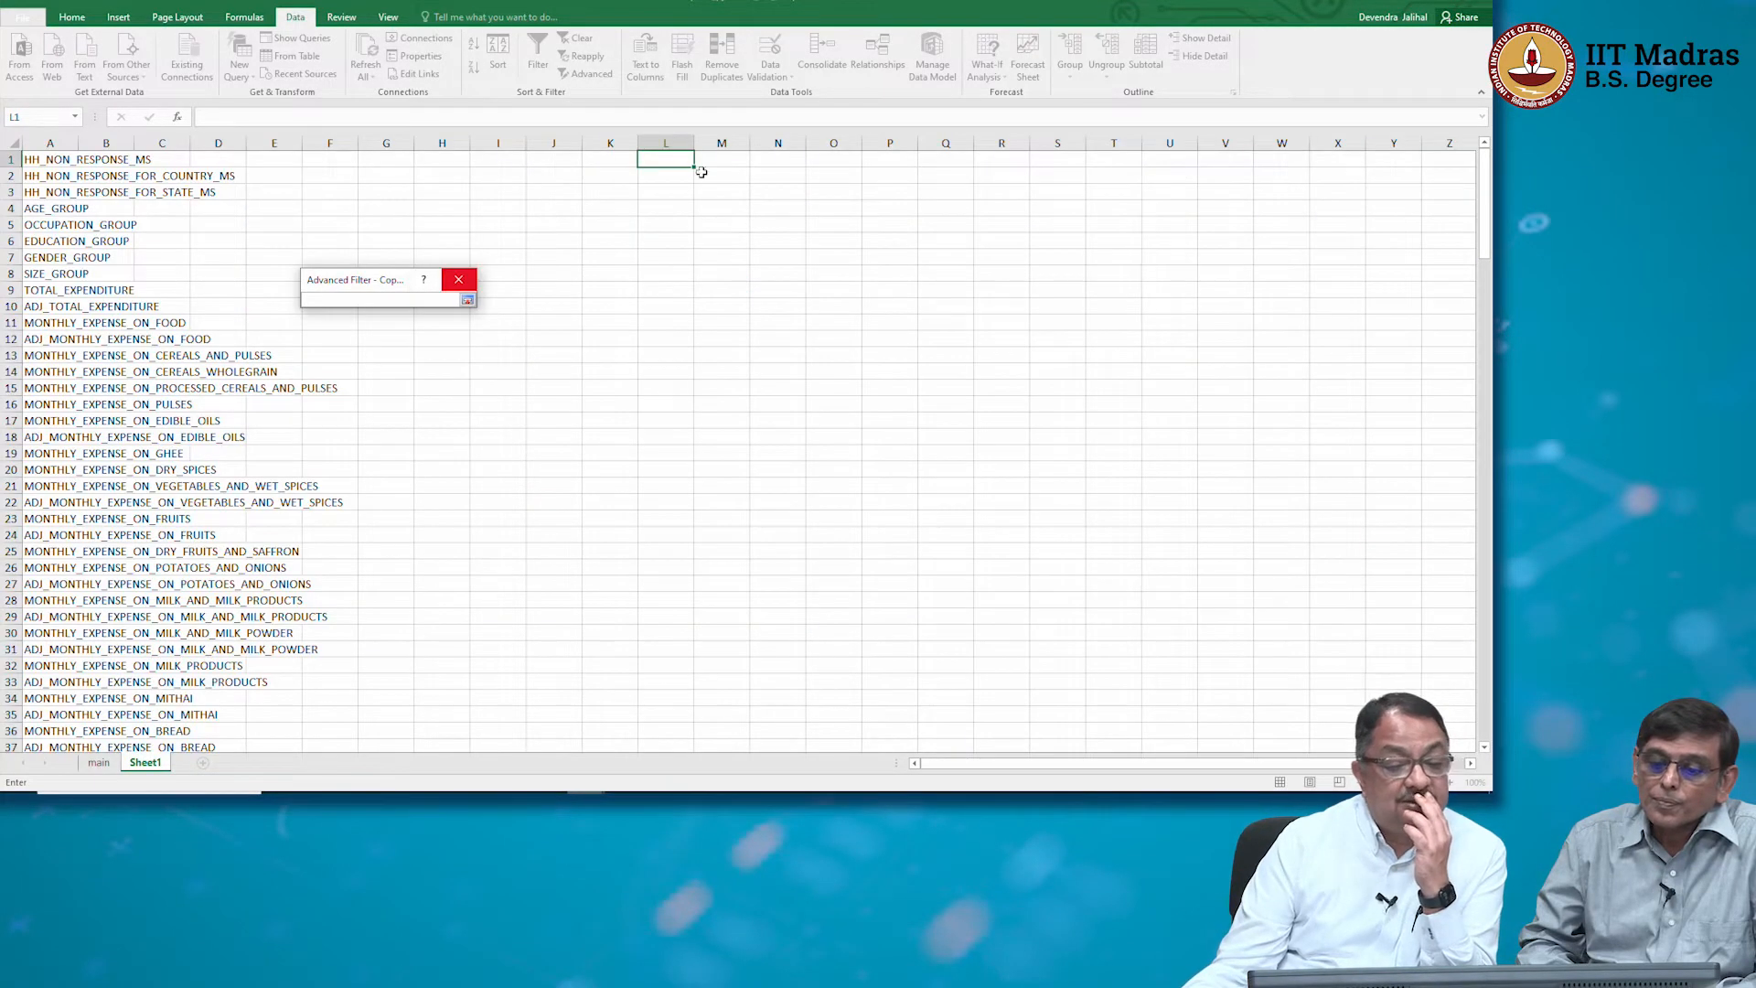
click(679, 158)
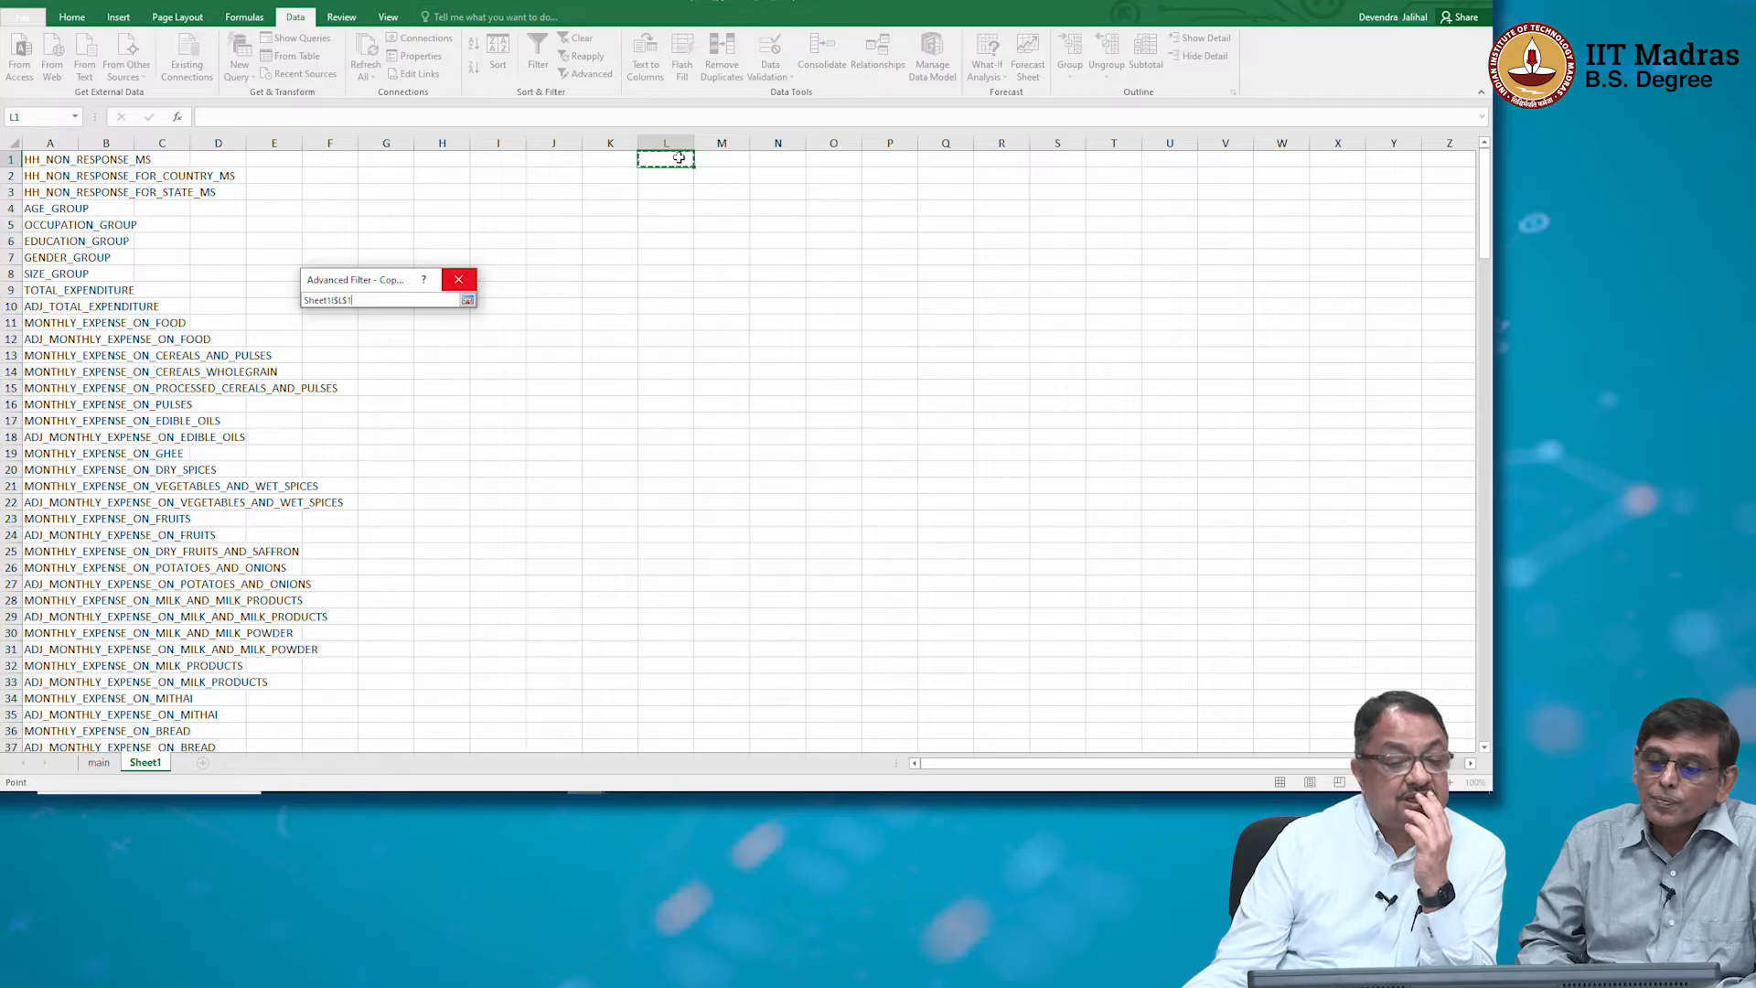
click(466, 301)
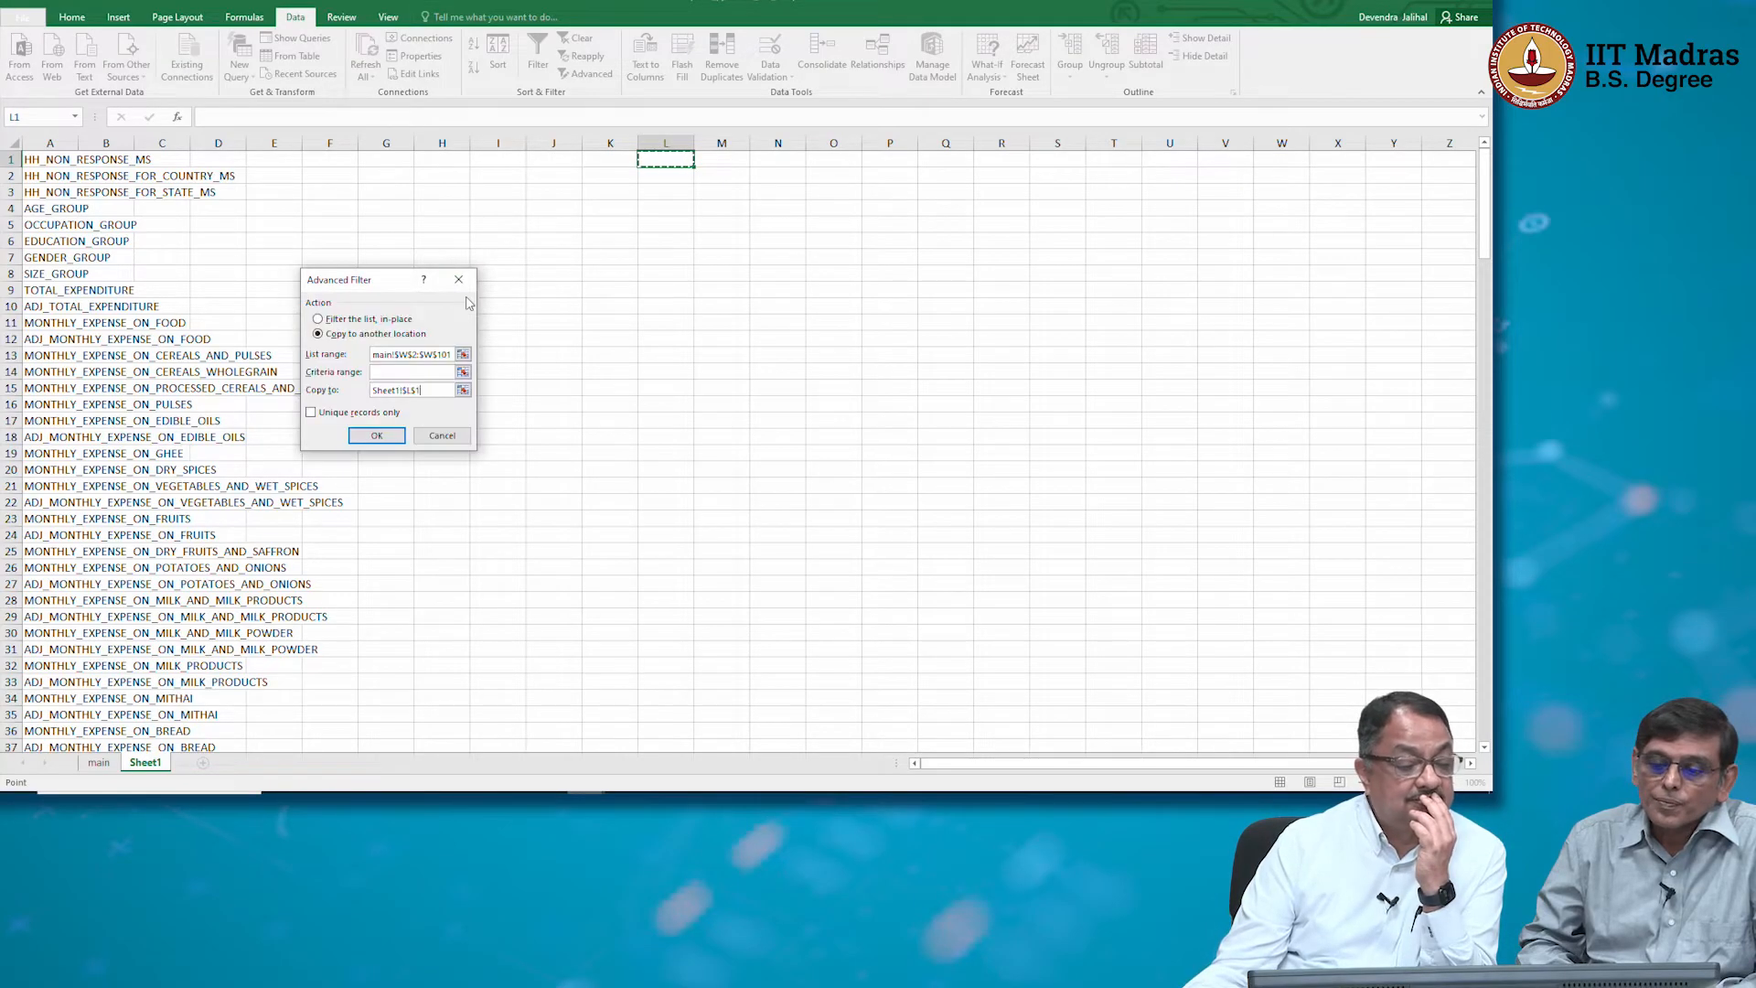
click(312, 413)
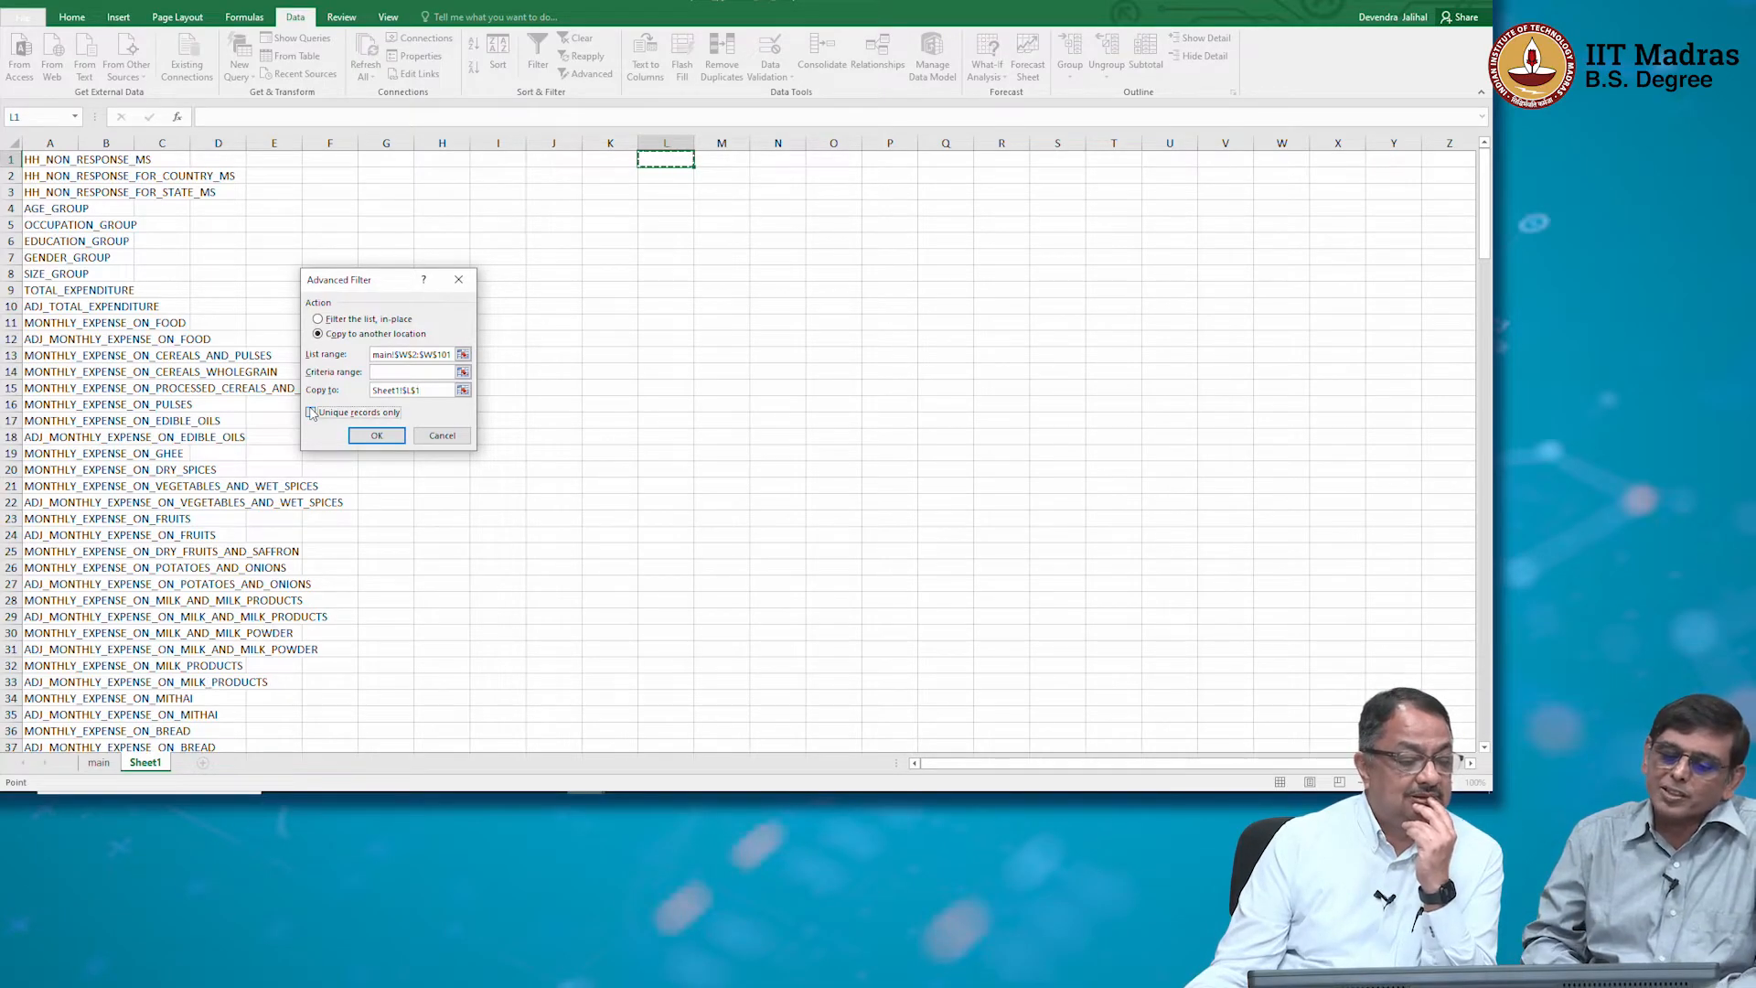
click(376, 435)
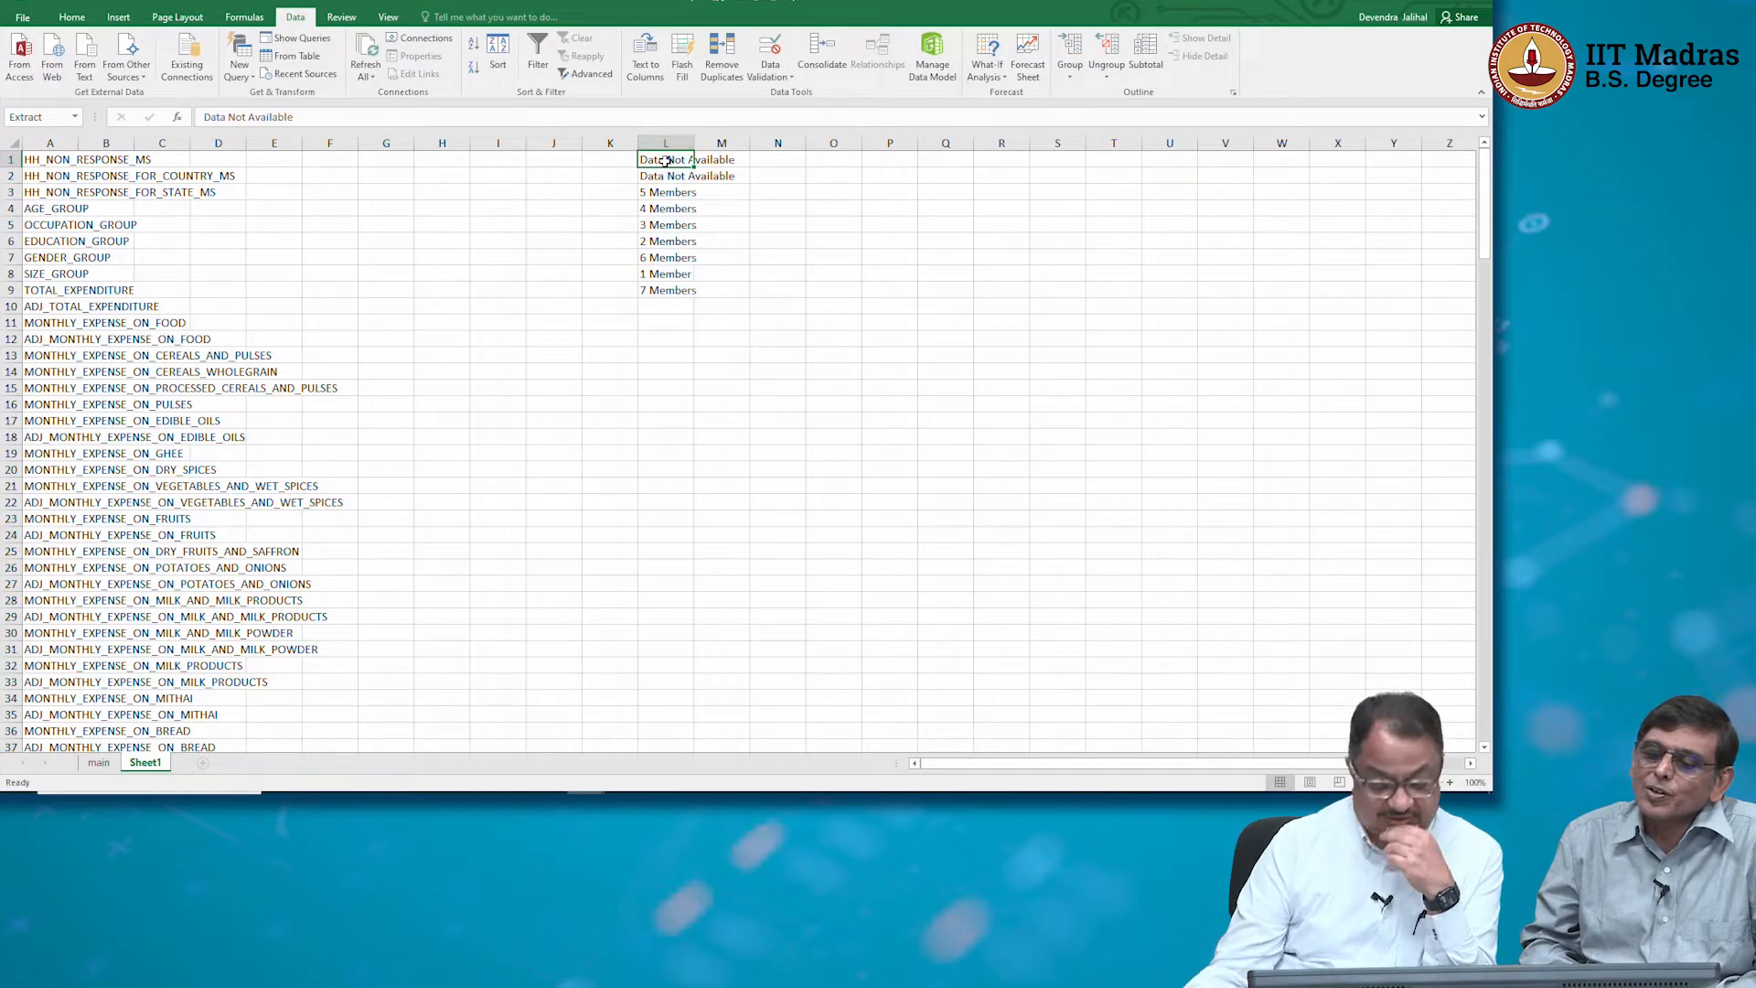
Clear the two Data Not Available entries in L1 and L2, and sort the member categories in L3:L9 in ascending order
key(BackSpace)
key(Return)
key(BackSpace)
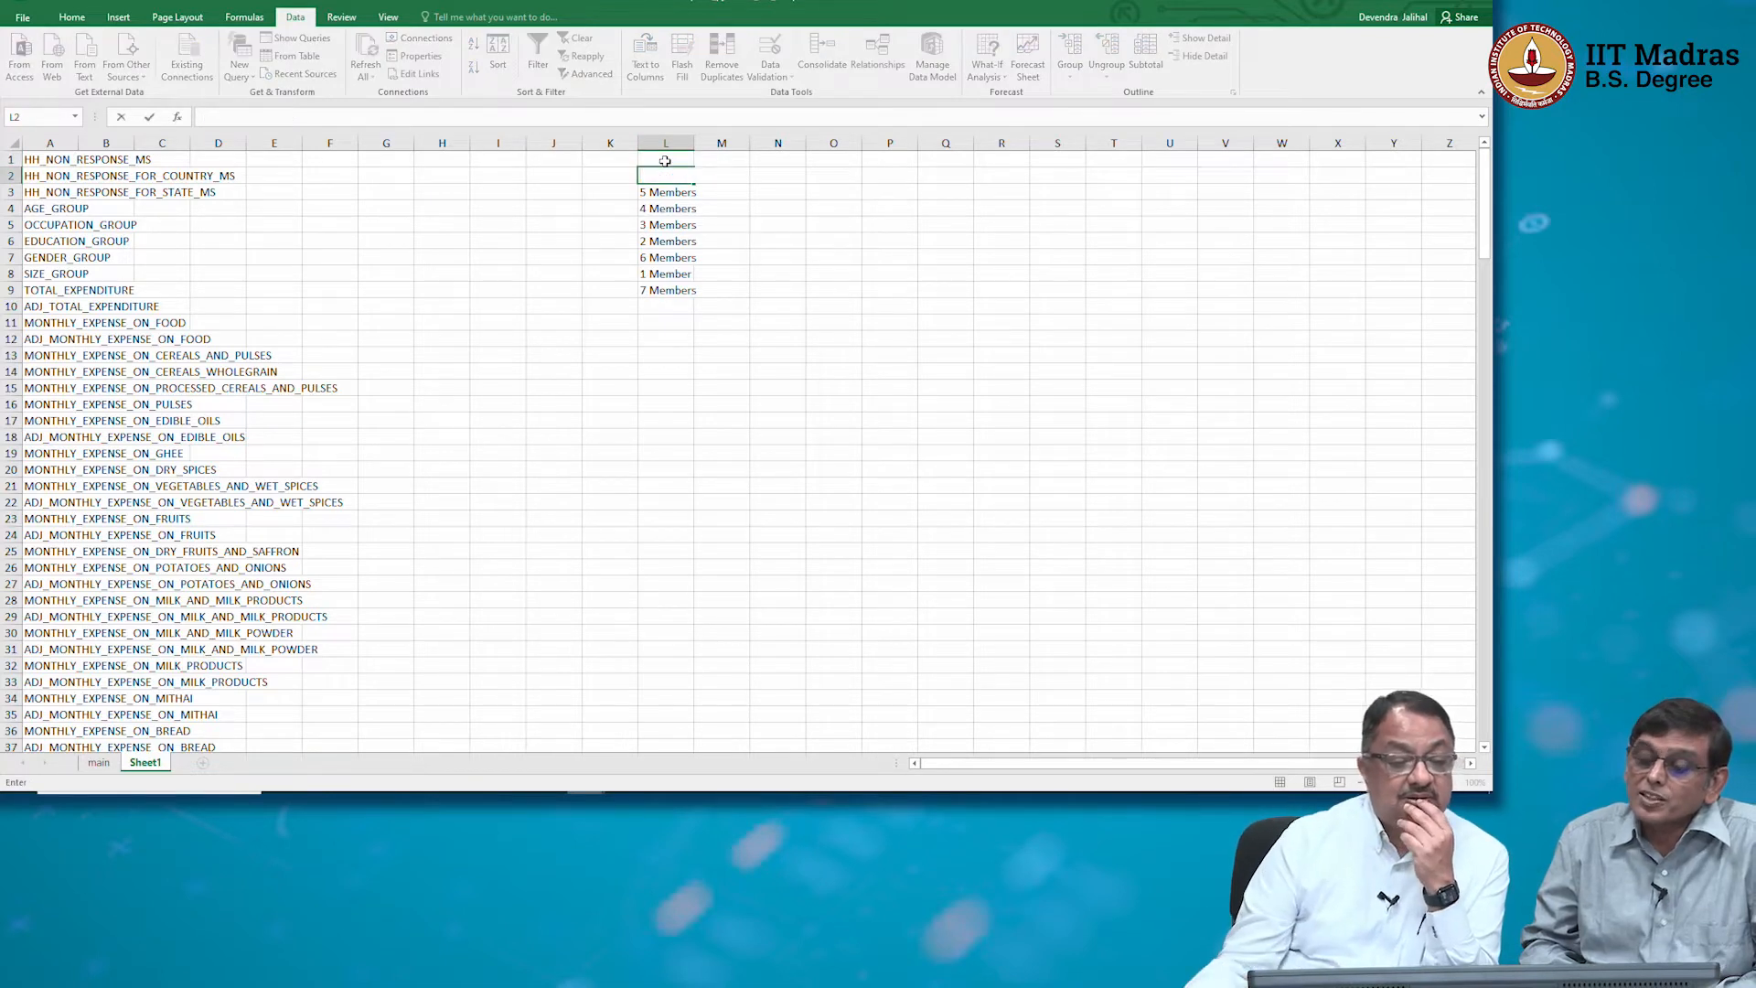
drag(663, 189, 661, 289)
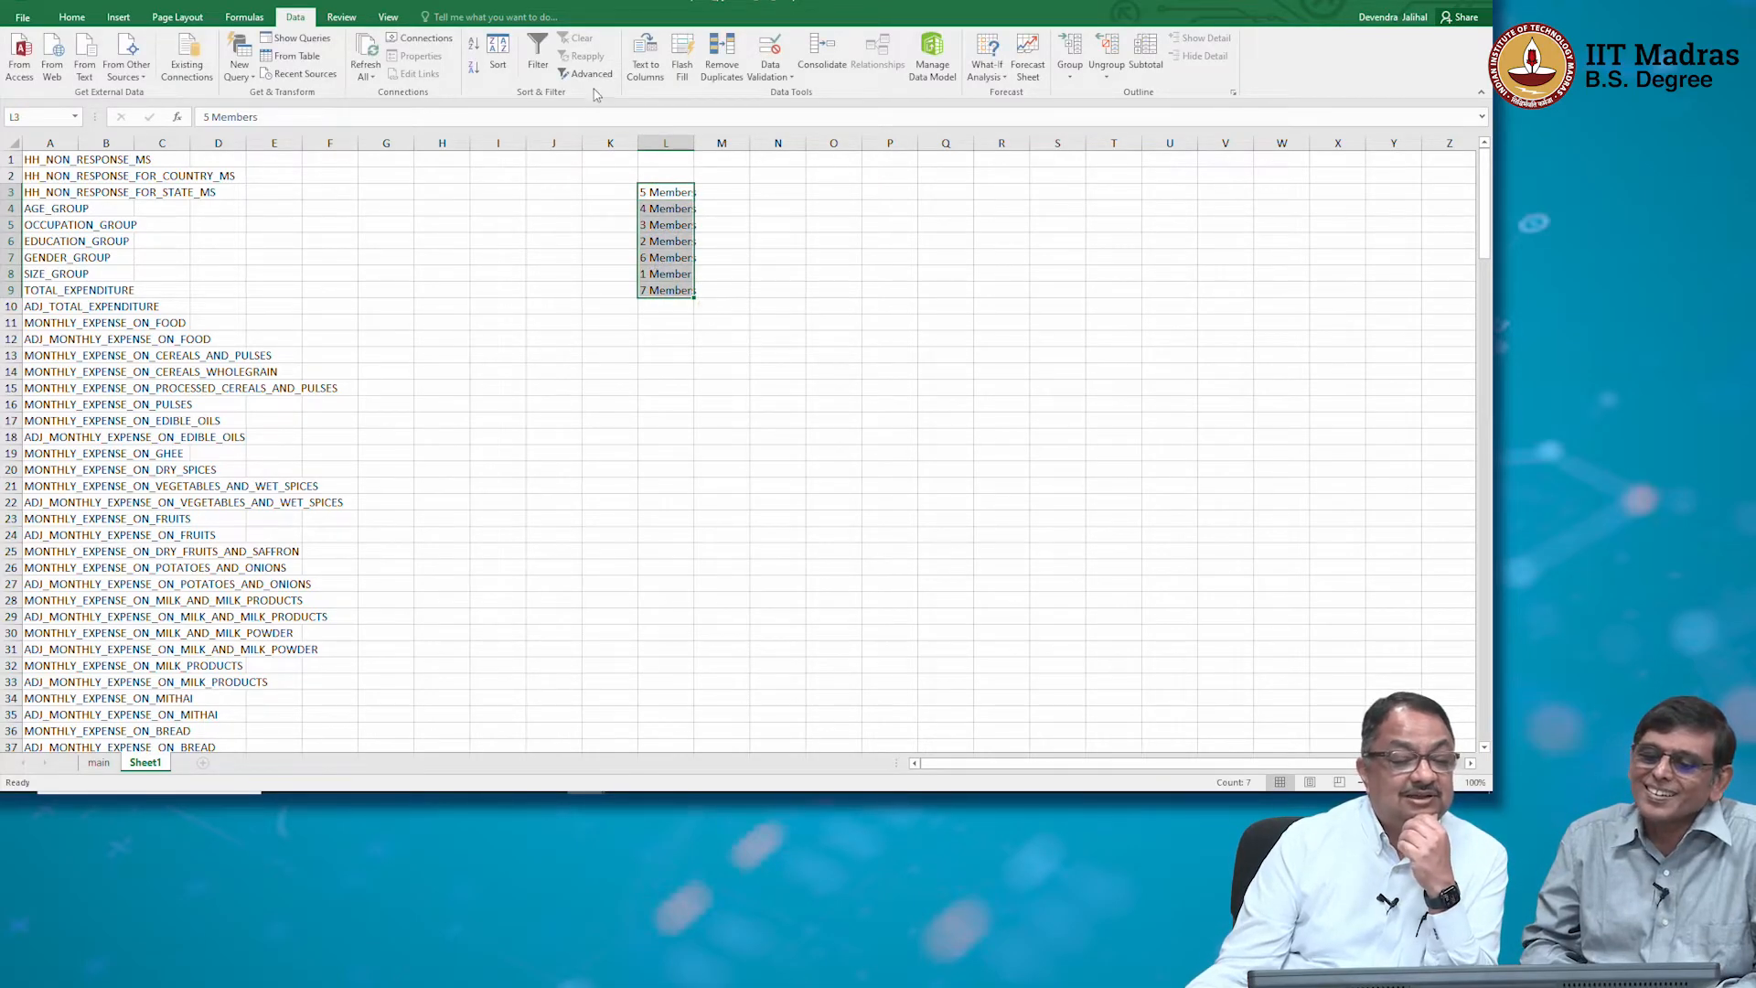
click(475, 47)
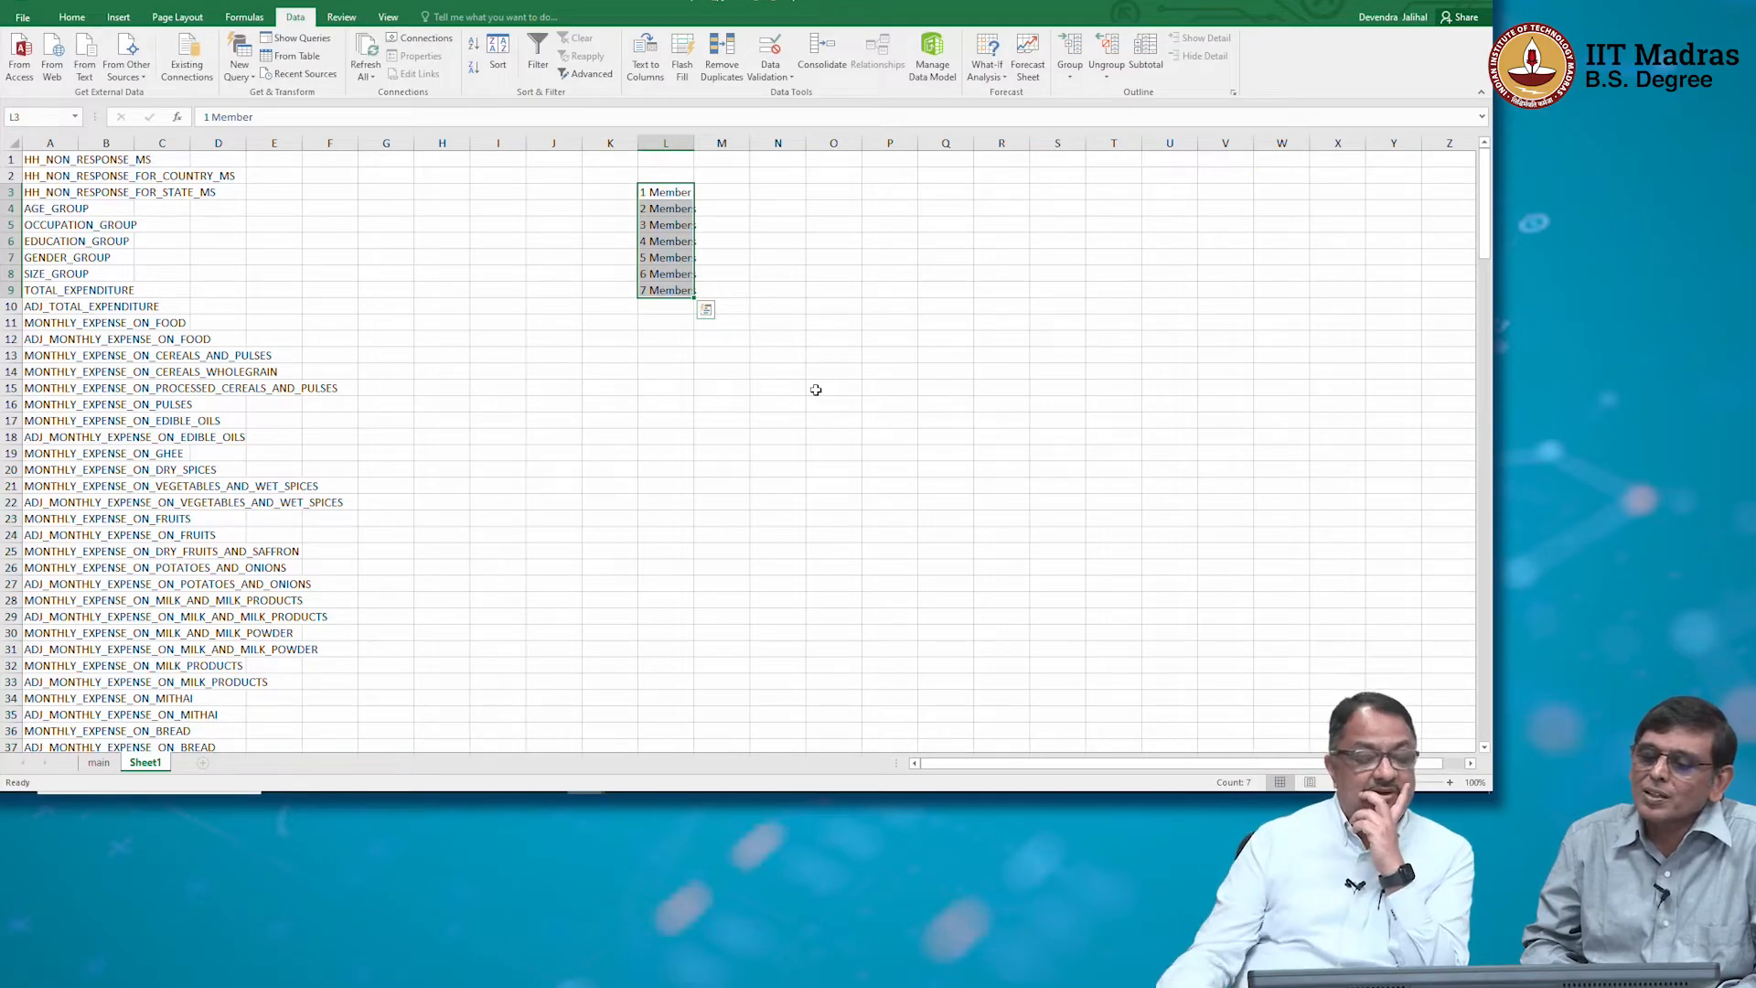
In cell M3 of Sheet1, begin a COUNTIF formula whose range is W2:W101 on the main sheet
click(715, 194)
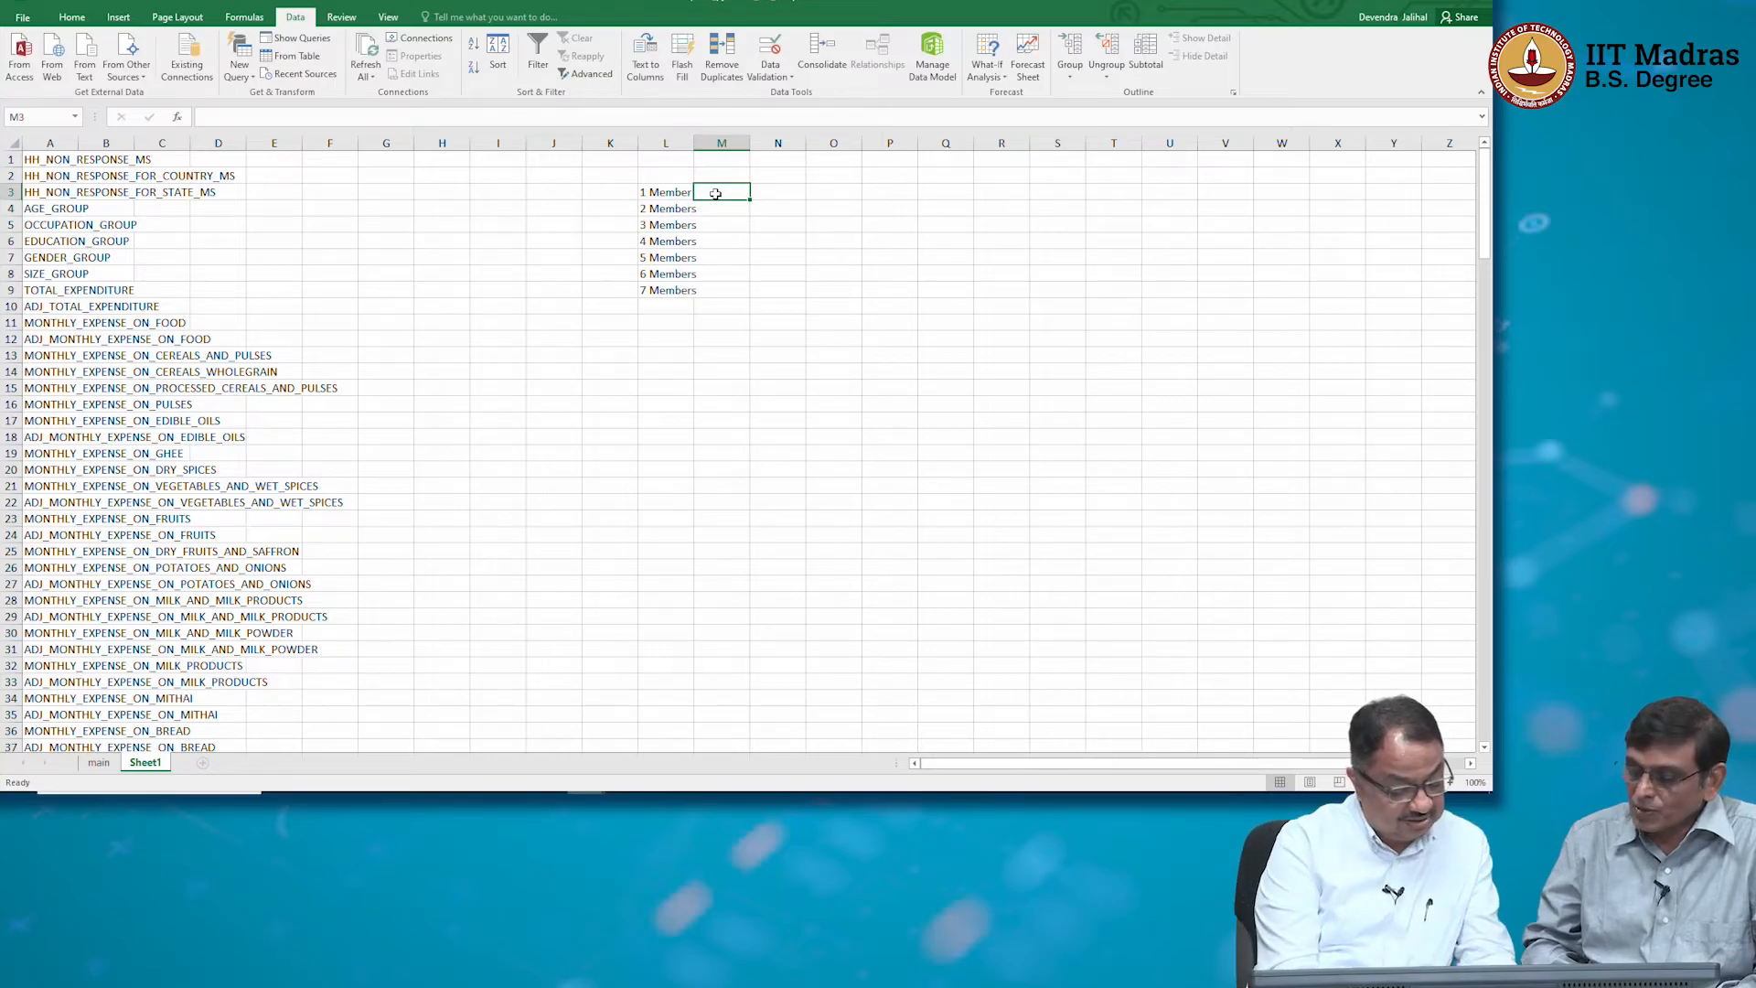
text(=countif()
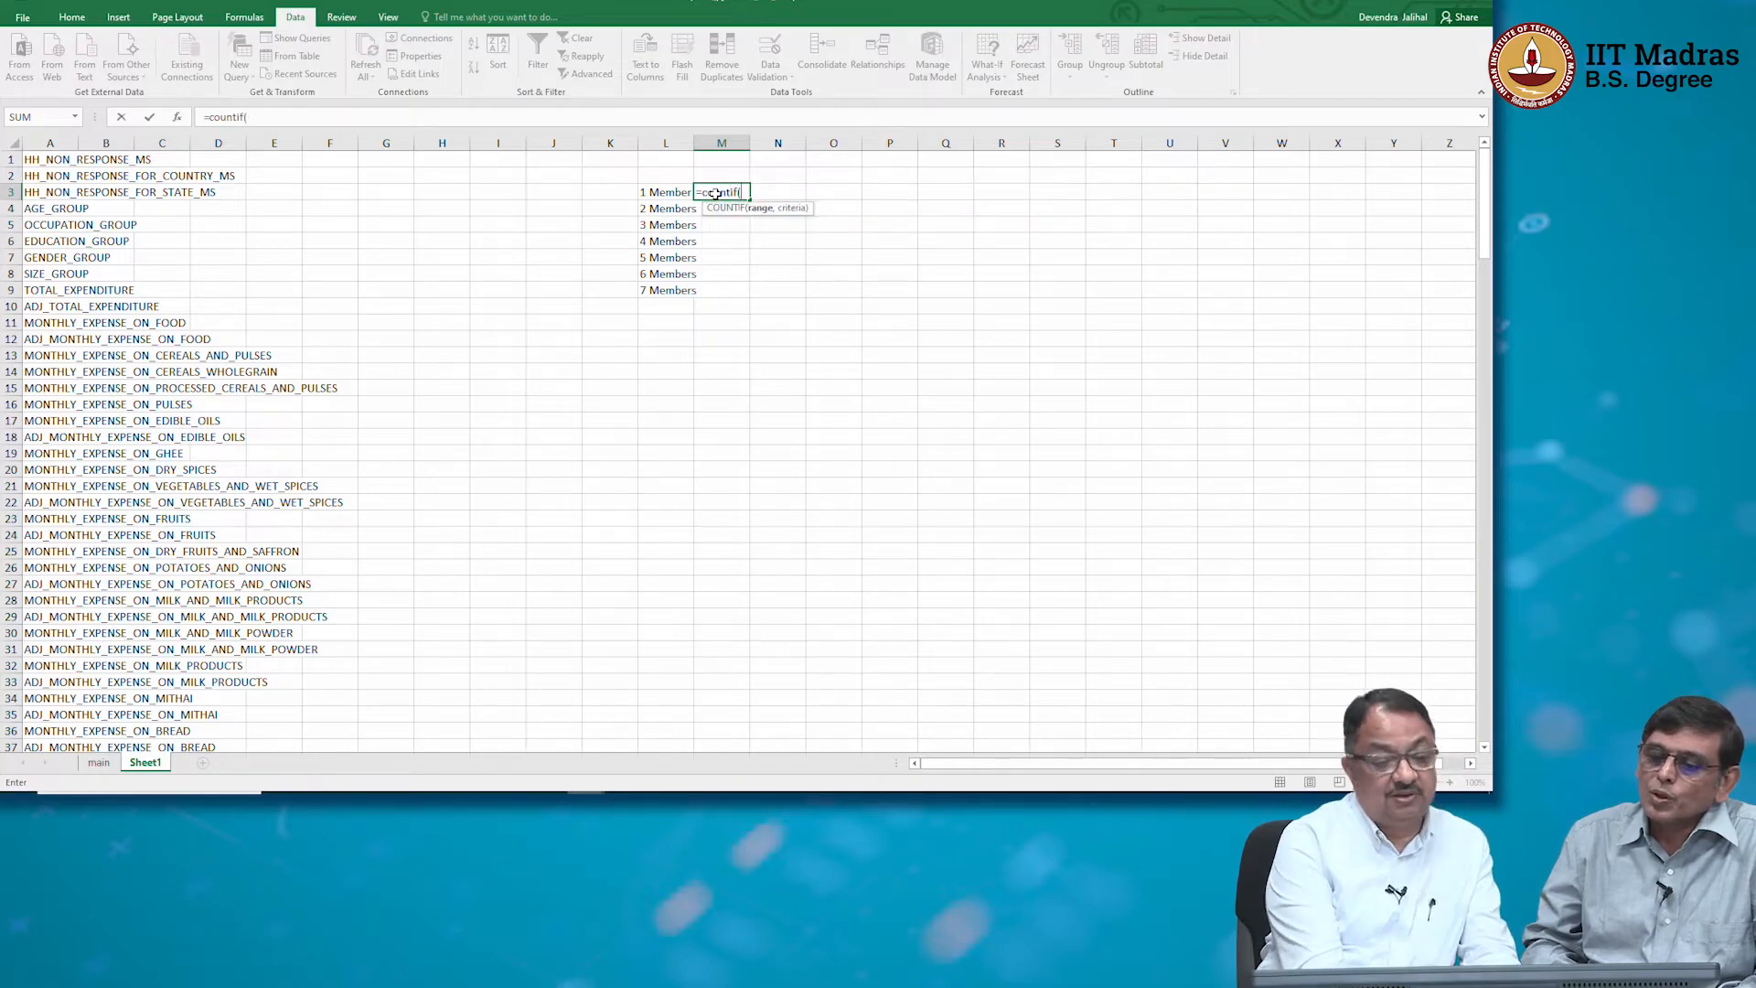
click(93, 763)
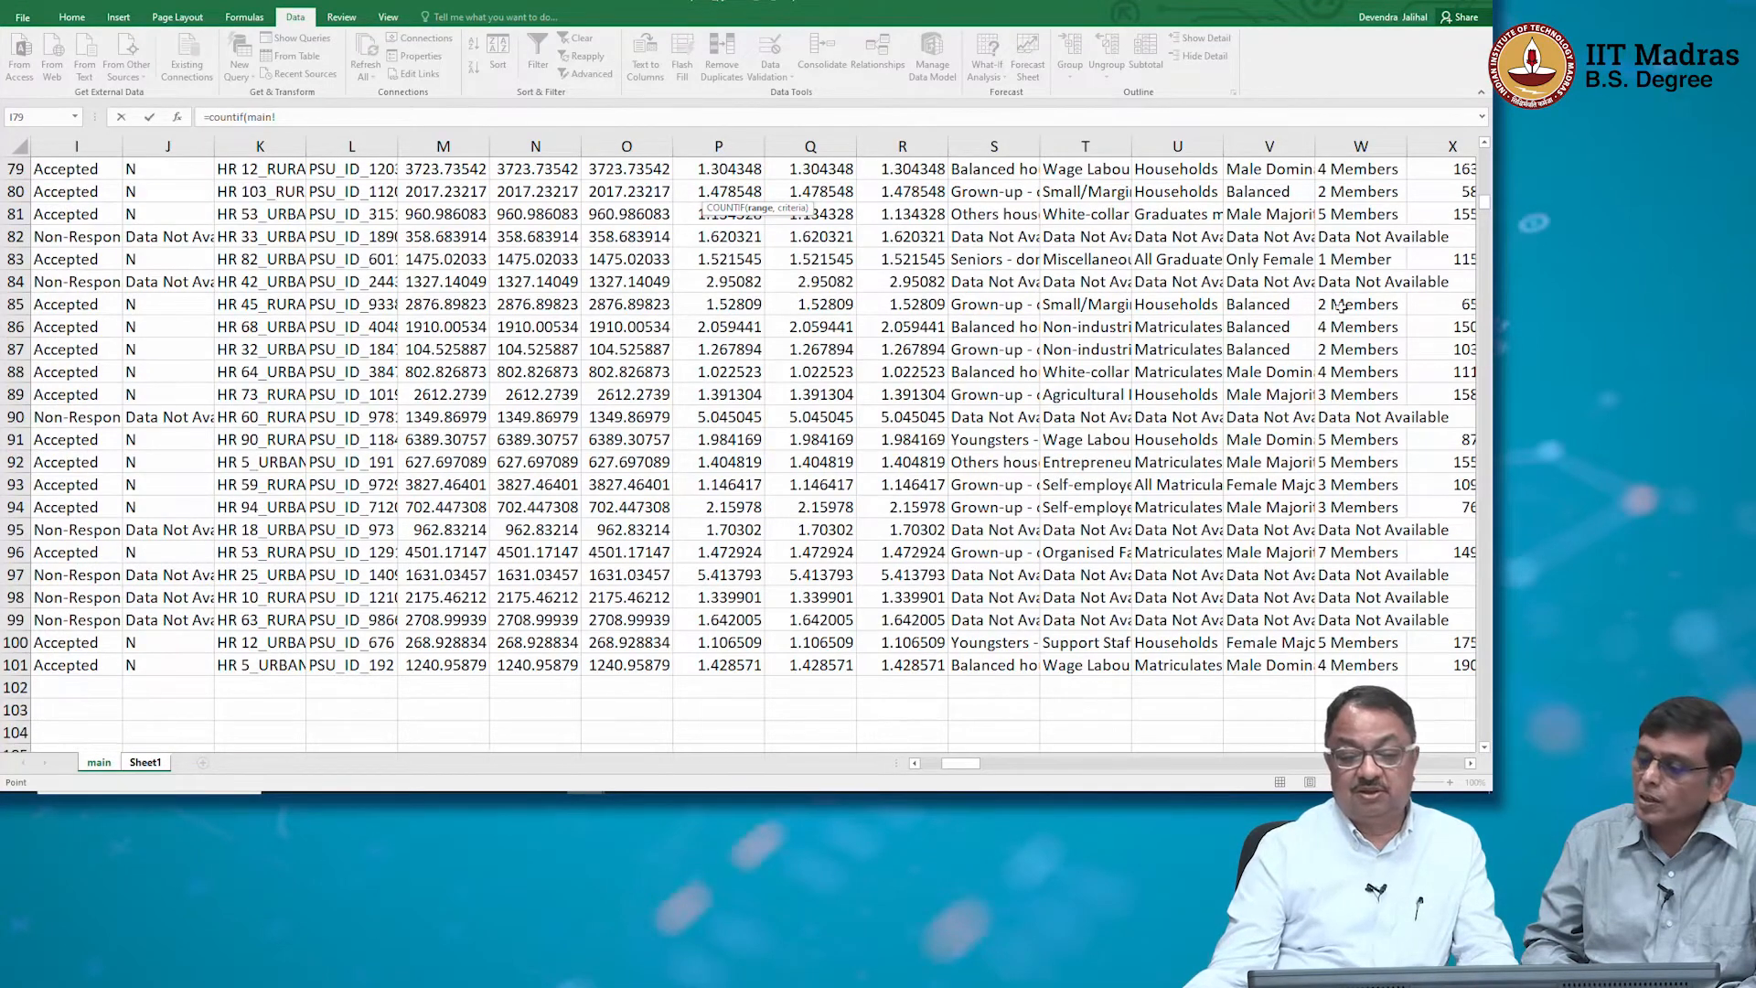
scroll(1341, 306, down, 6)
scroll(1343, 306, up, 20)
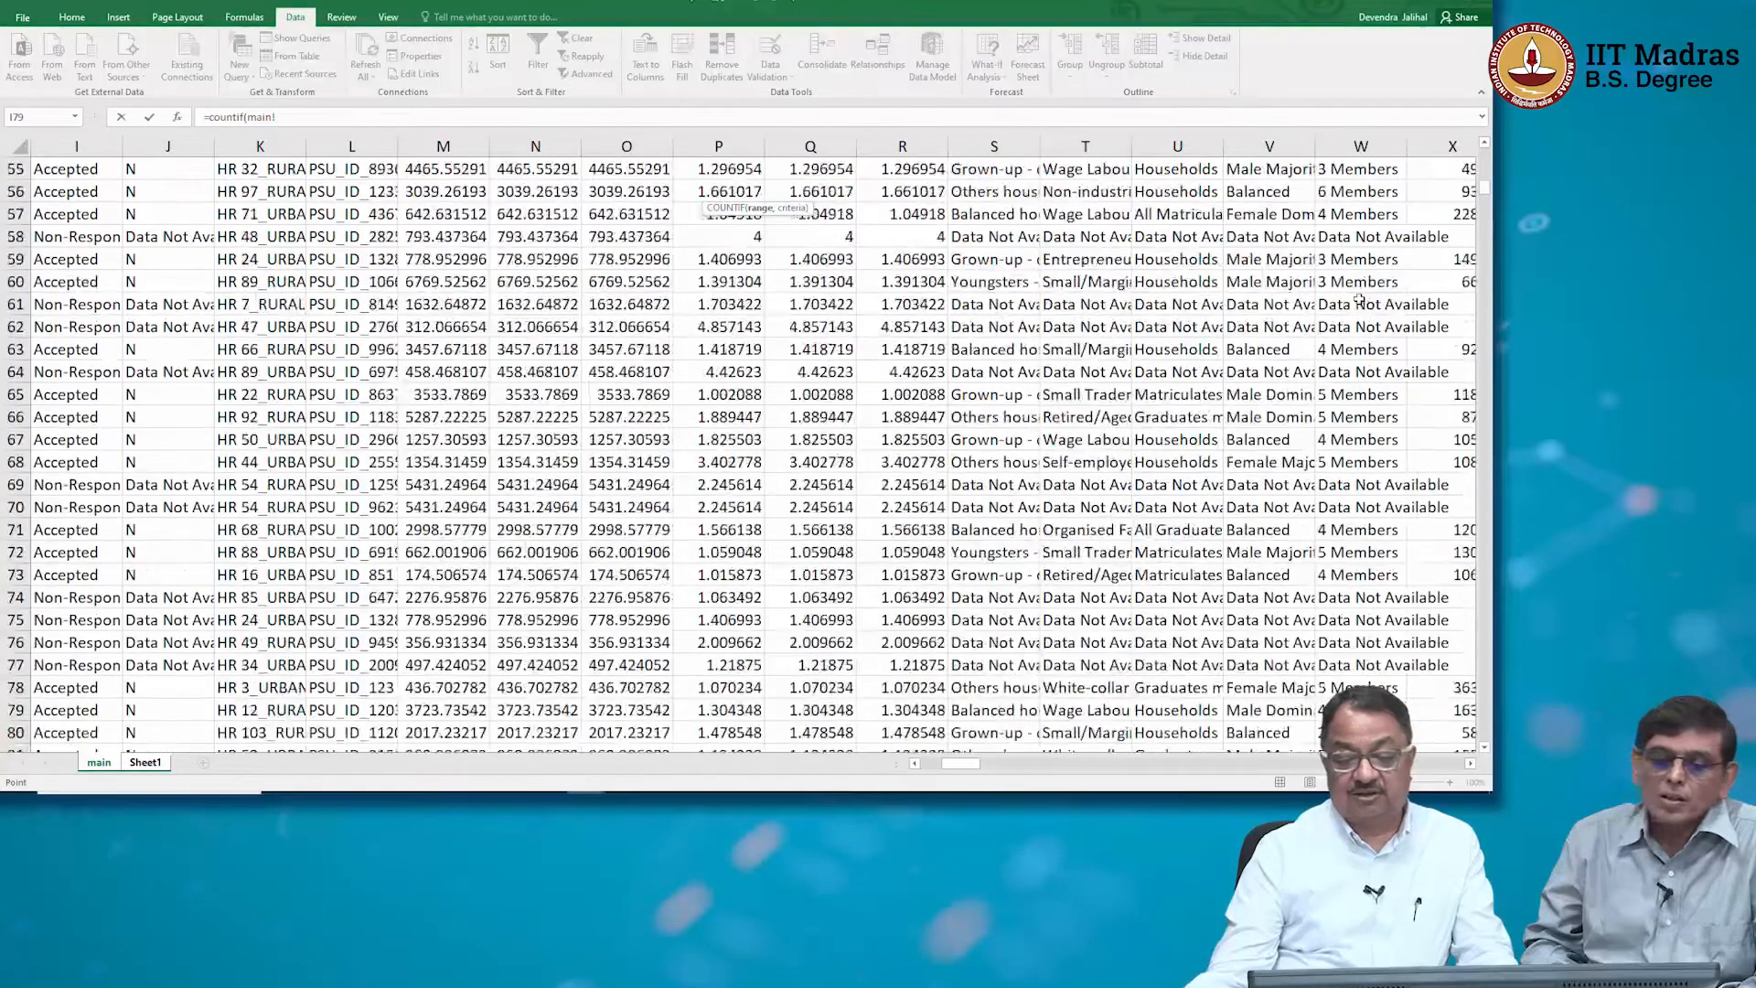
scroll(1360, 299, up, 5)
click(1387, 197)
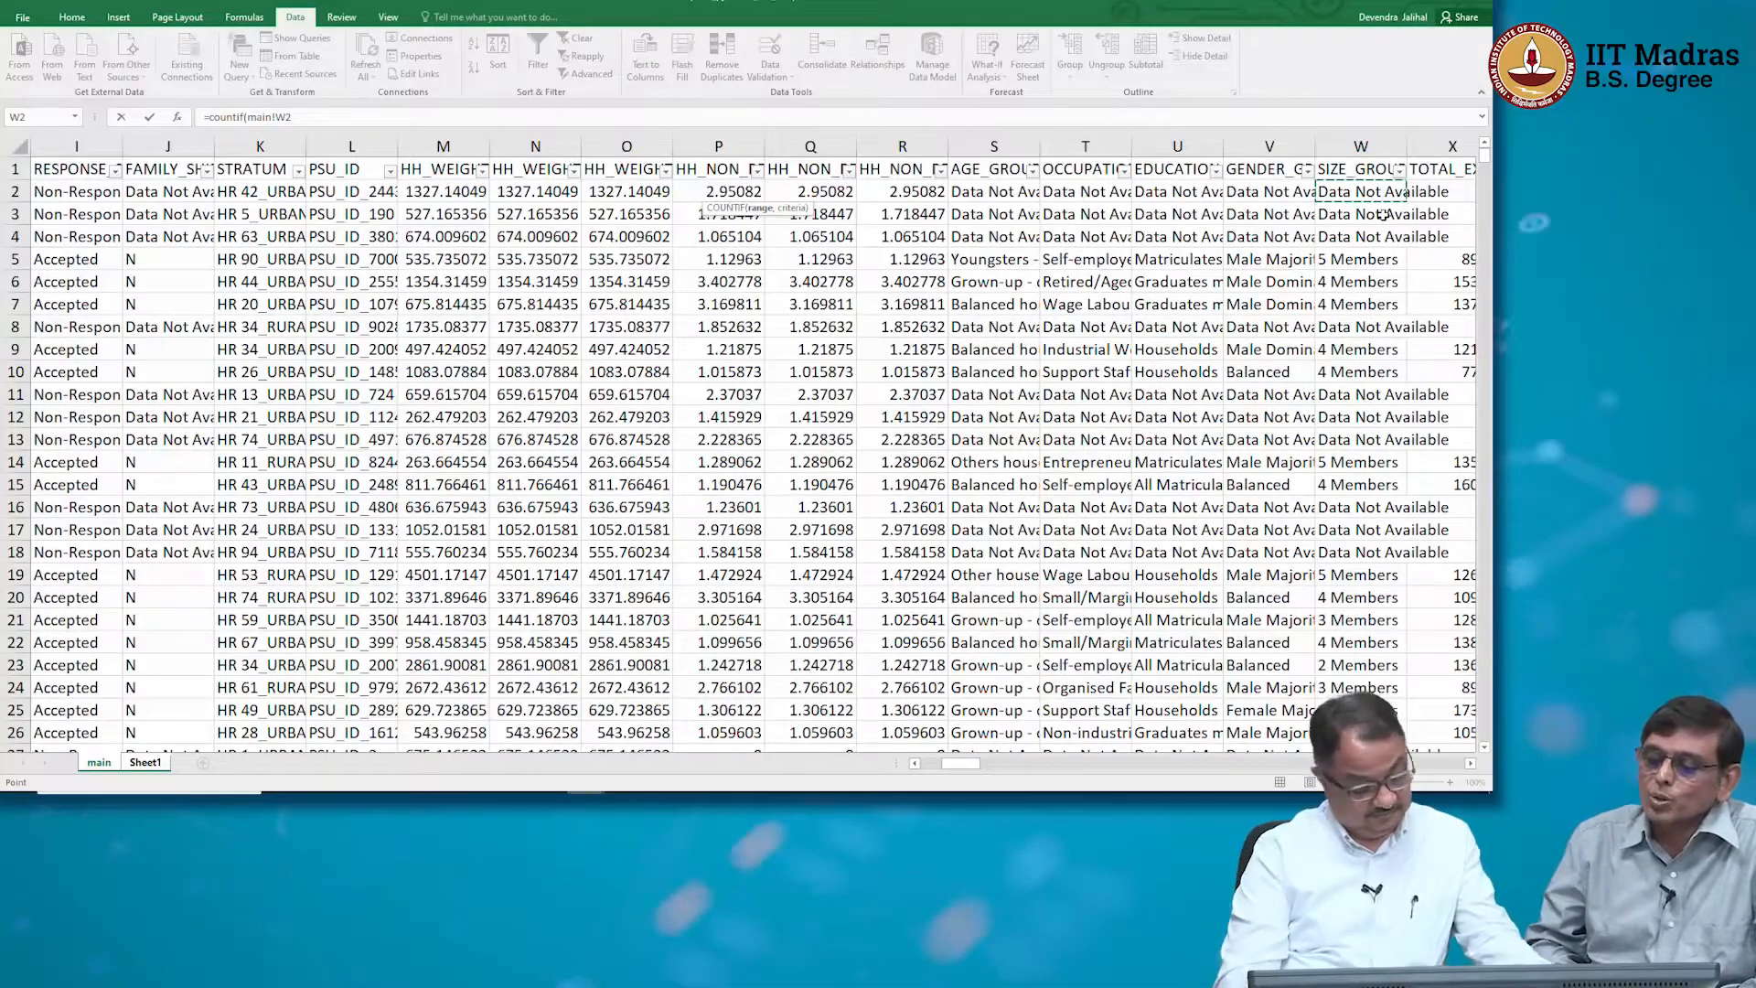
drag(1381, 194, 1372, 736)
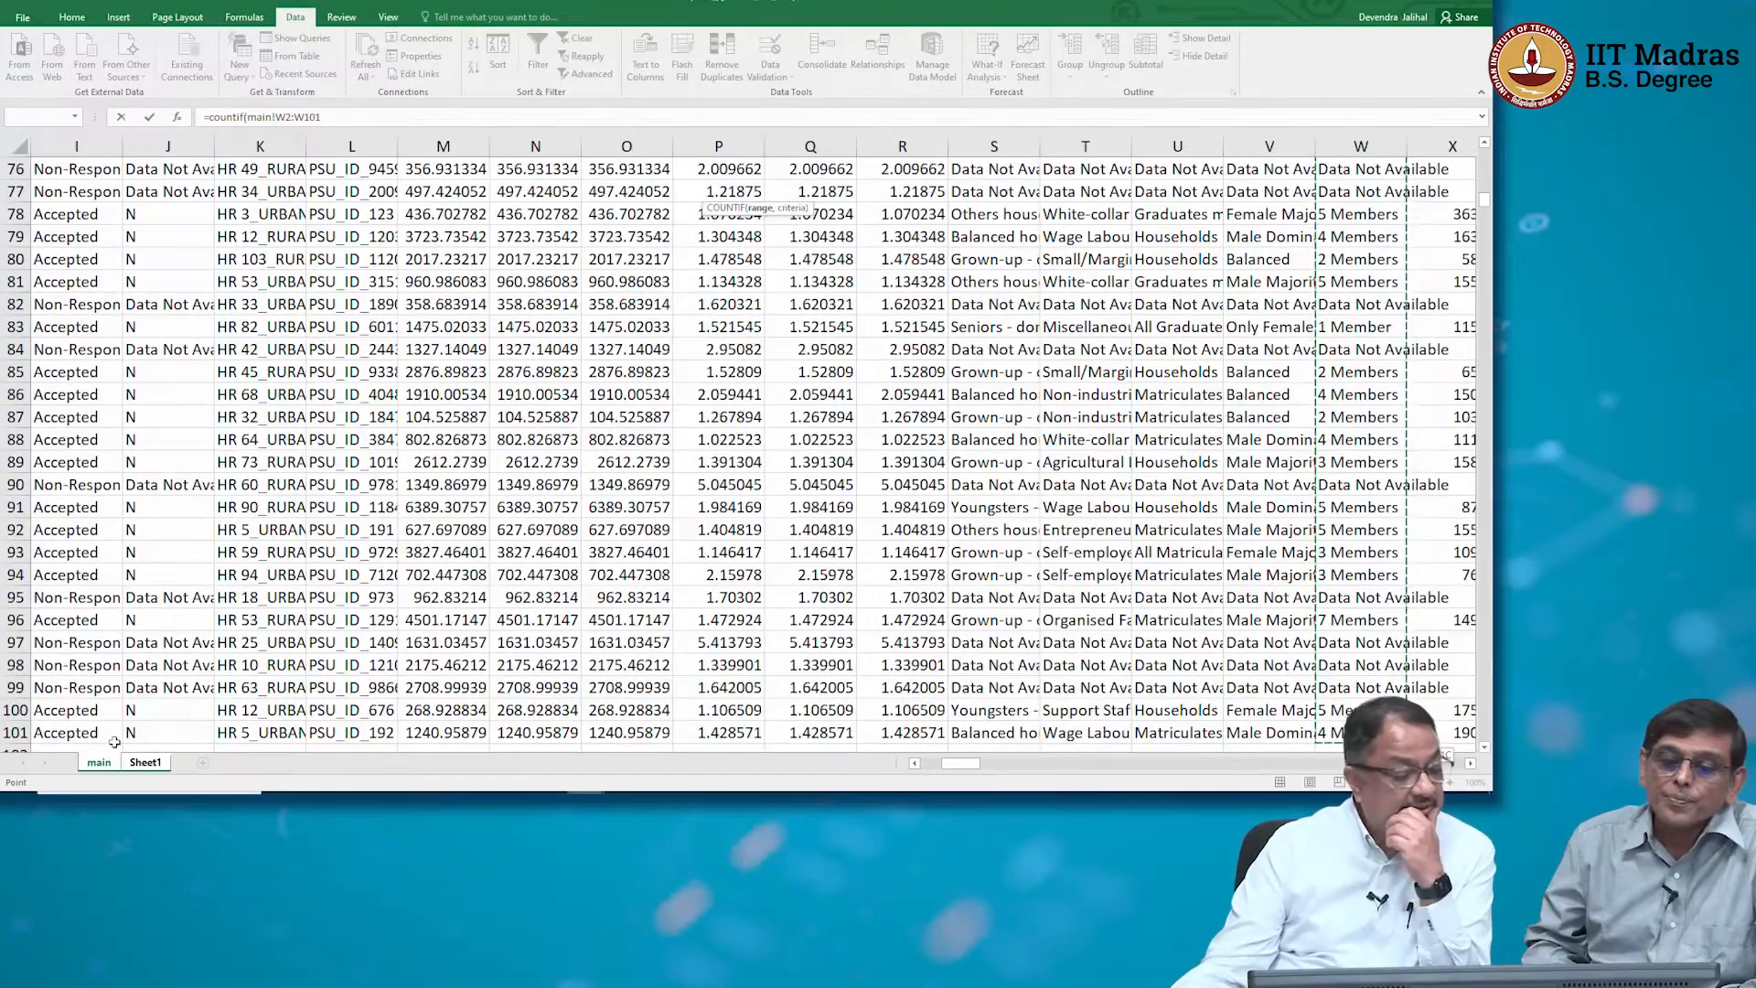
Make the COUNTIF range in M3 main!W$2:W$101 with locked rows, and complete the formula with L3 on Sheet1 as the criterion
click(145, 762)
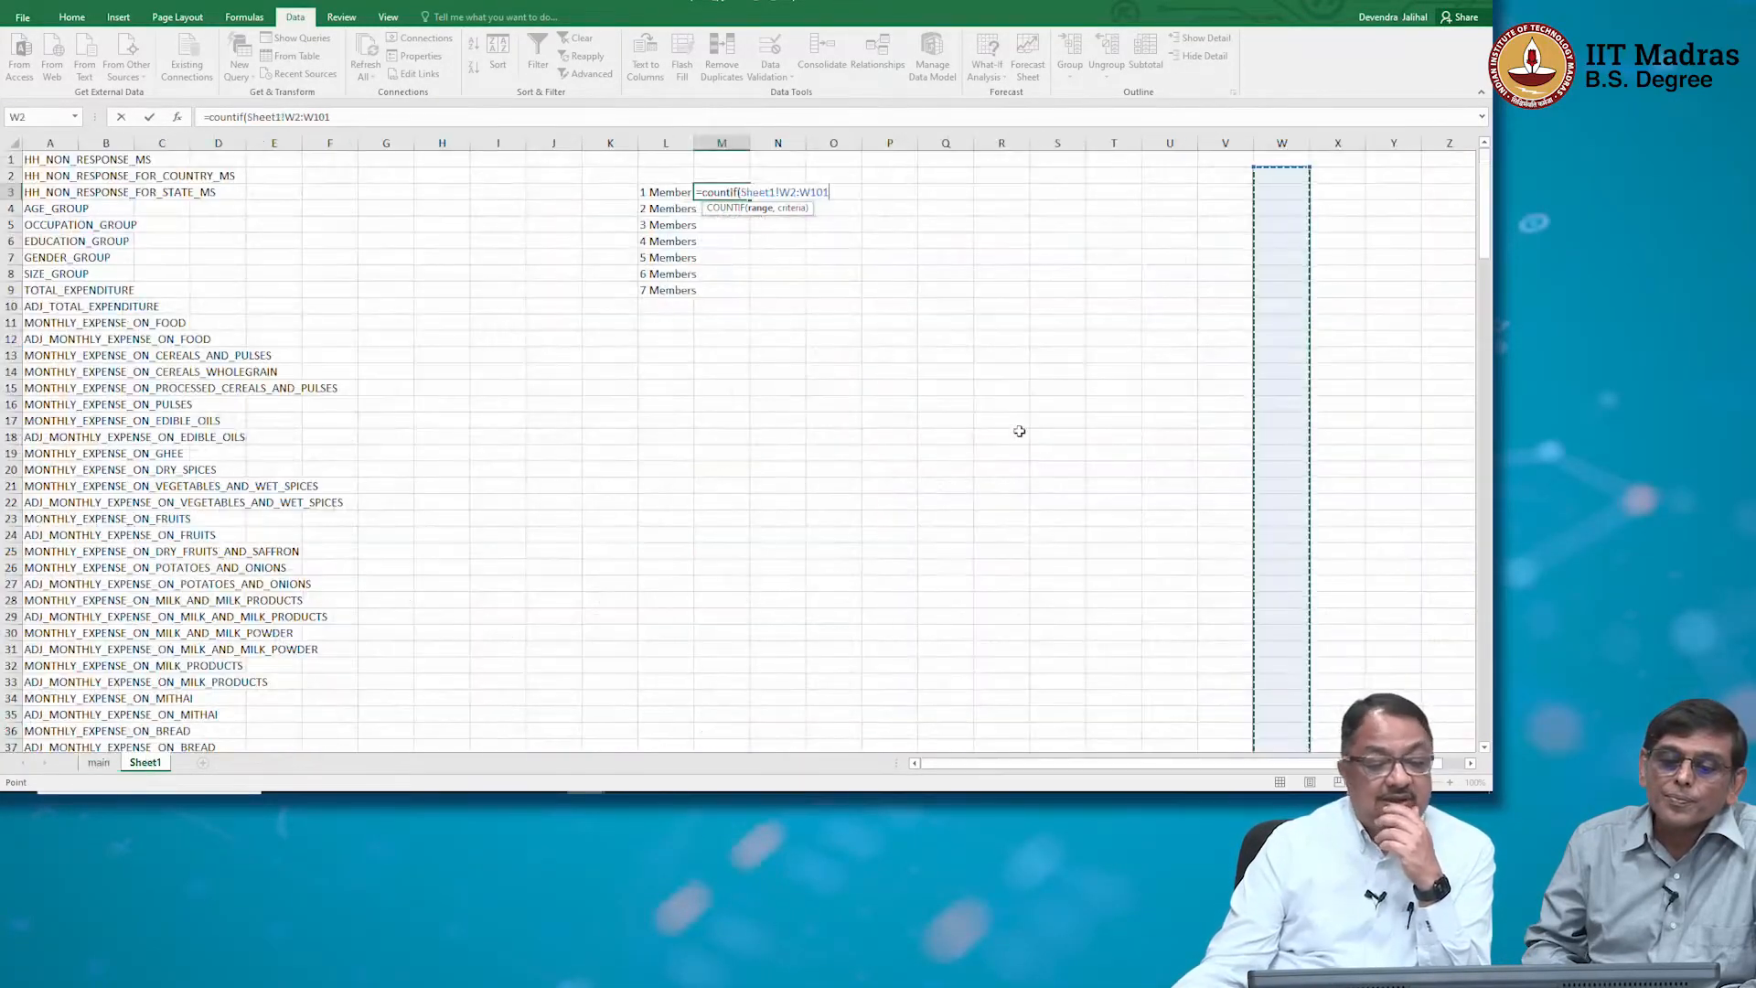
double_click(768, 192)
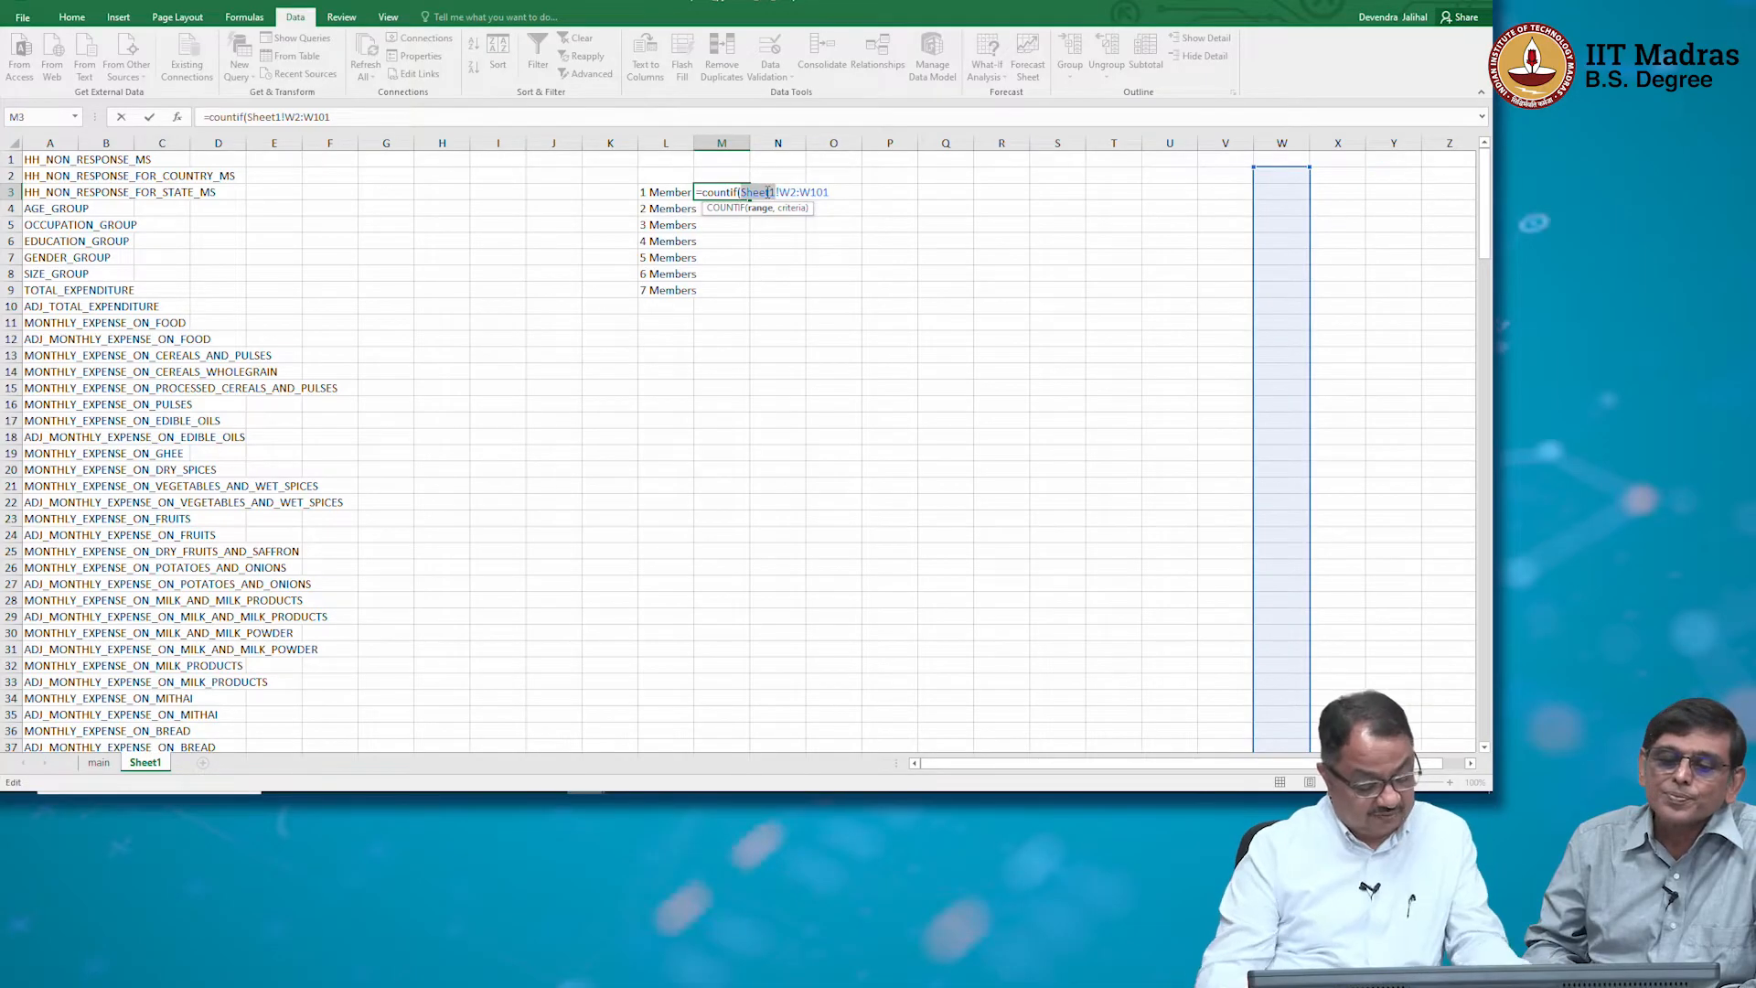
text(main!W)
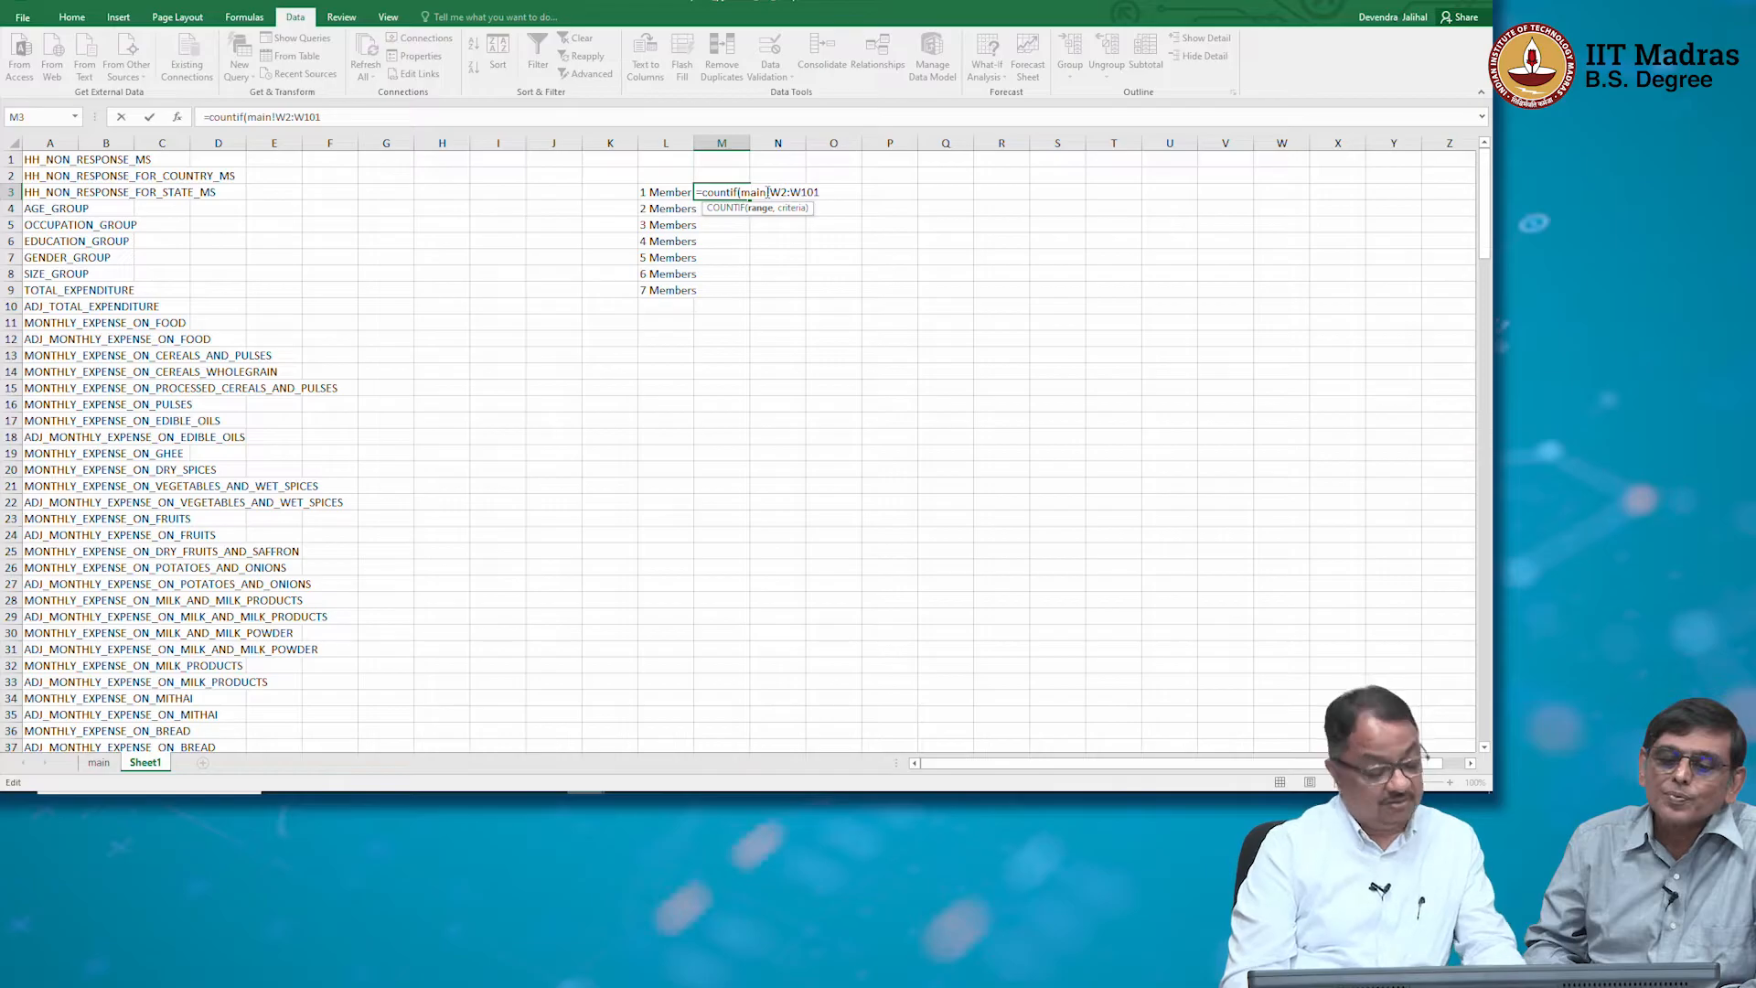
text($)
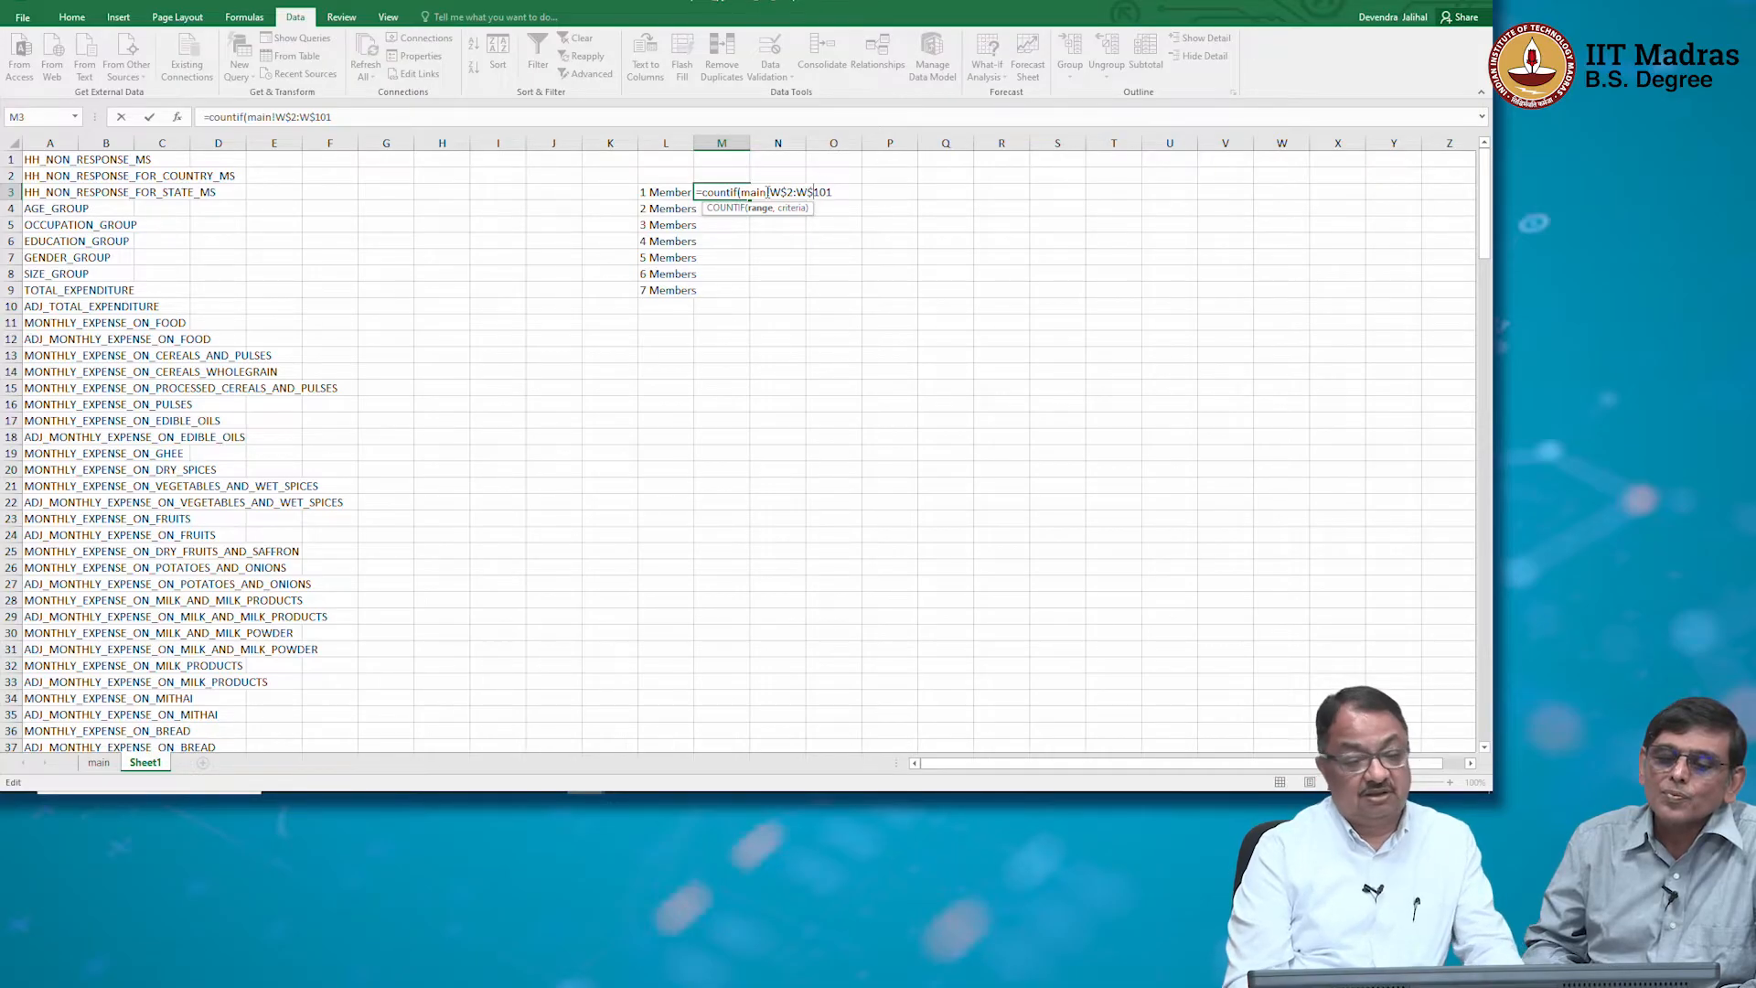
key(Right)
text(,)
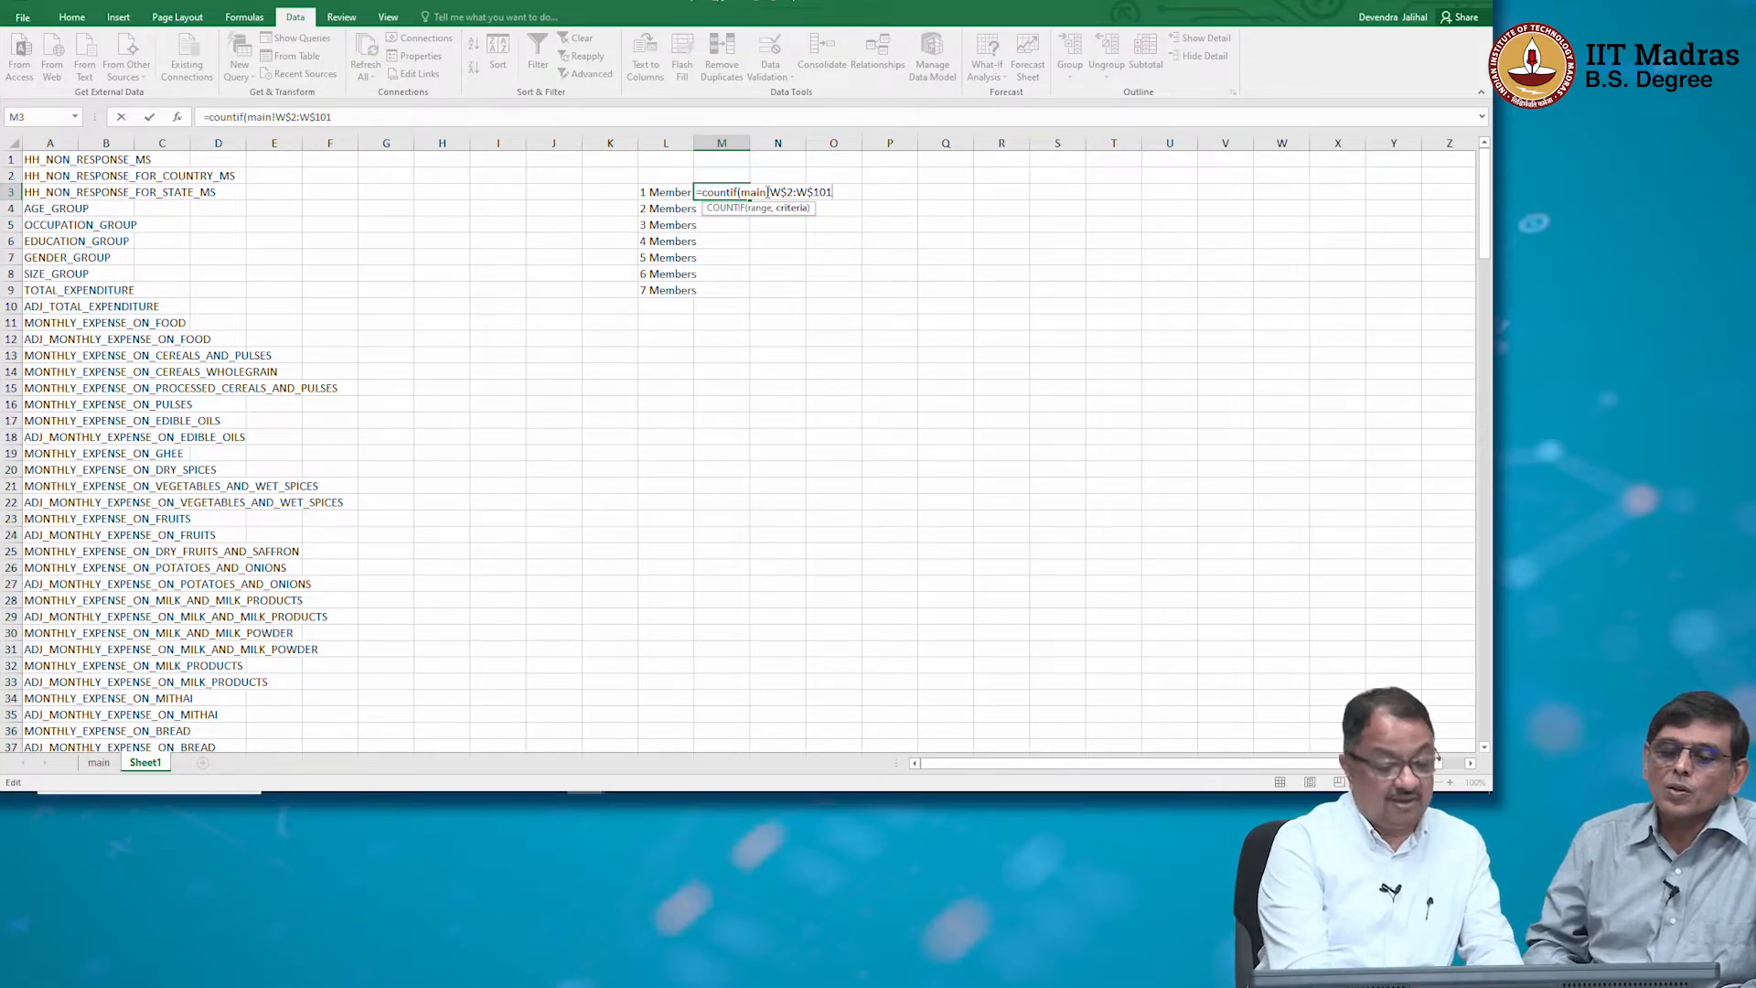
click(668, 188)
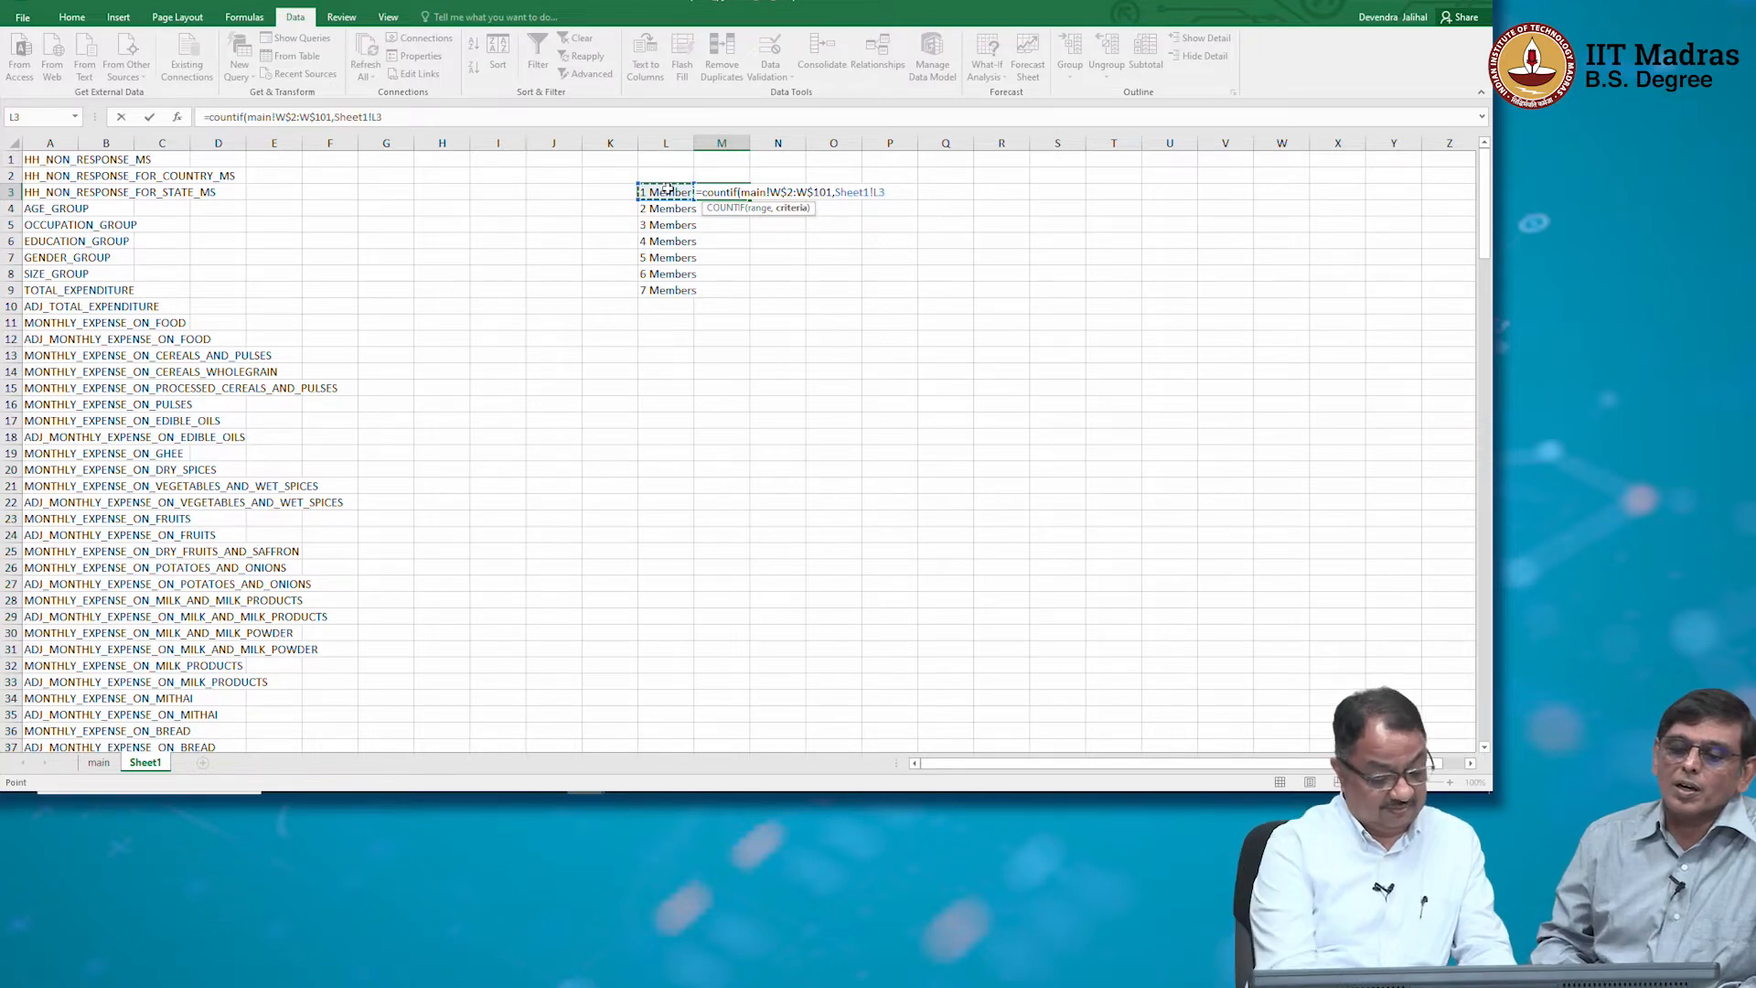
key(Return)
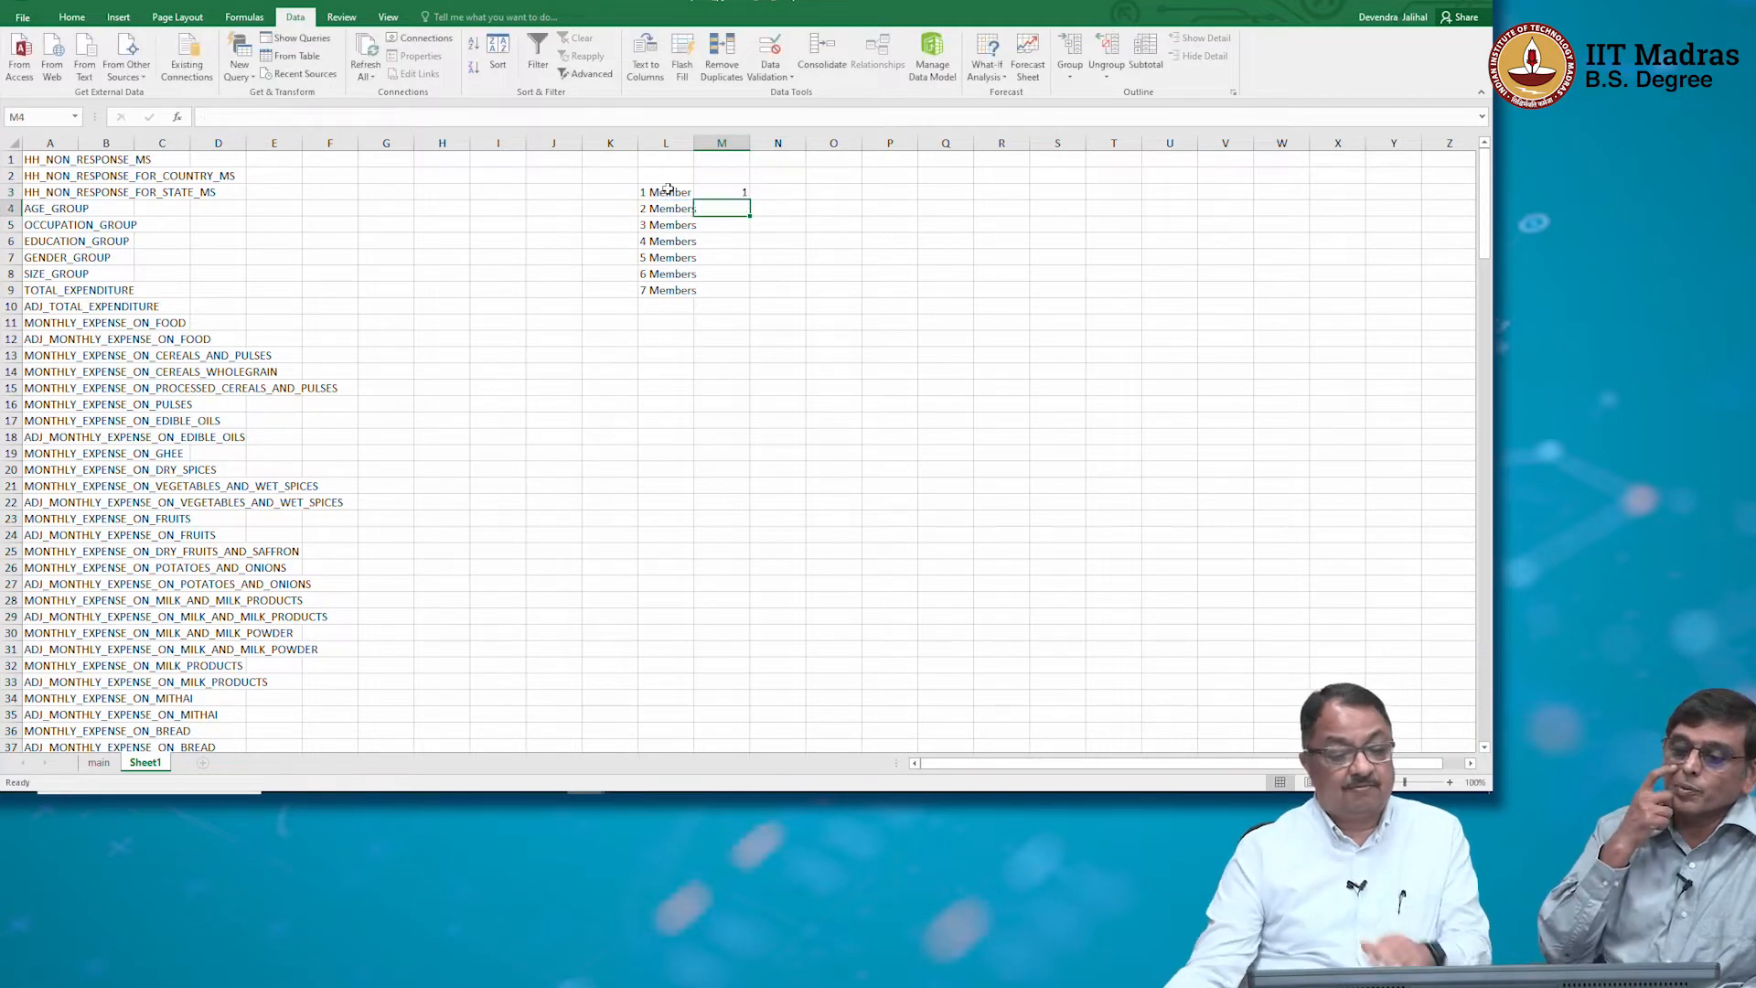
Fill the COUNTIF formula from M3 down through M9, and switch to the main sheet
click(739, 189)
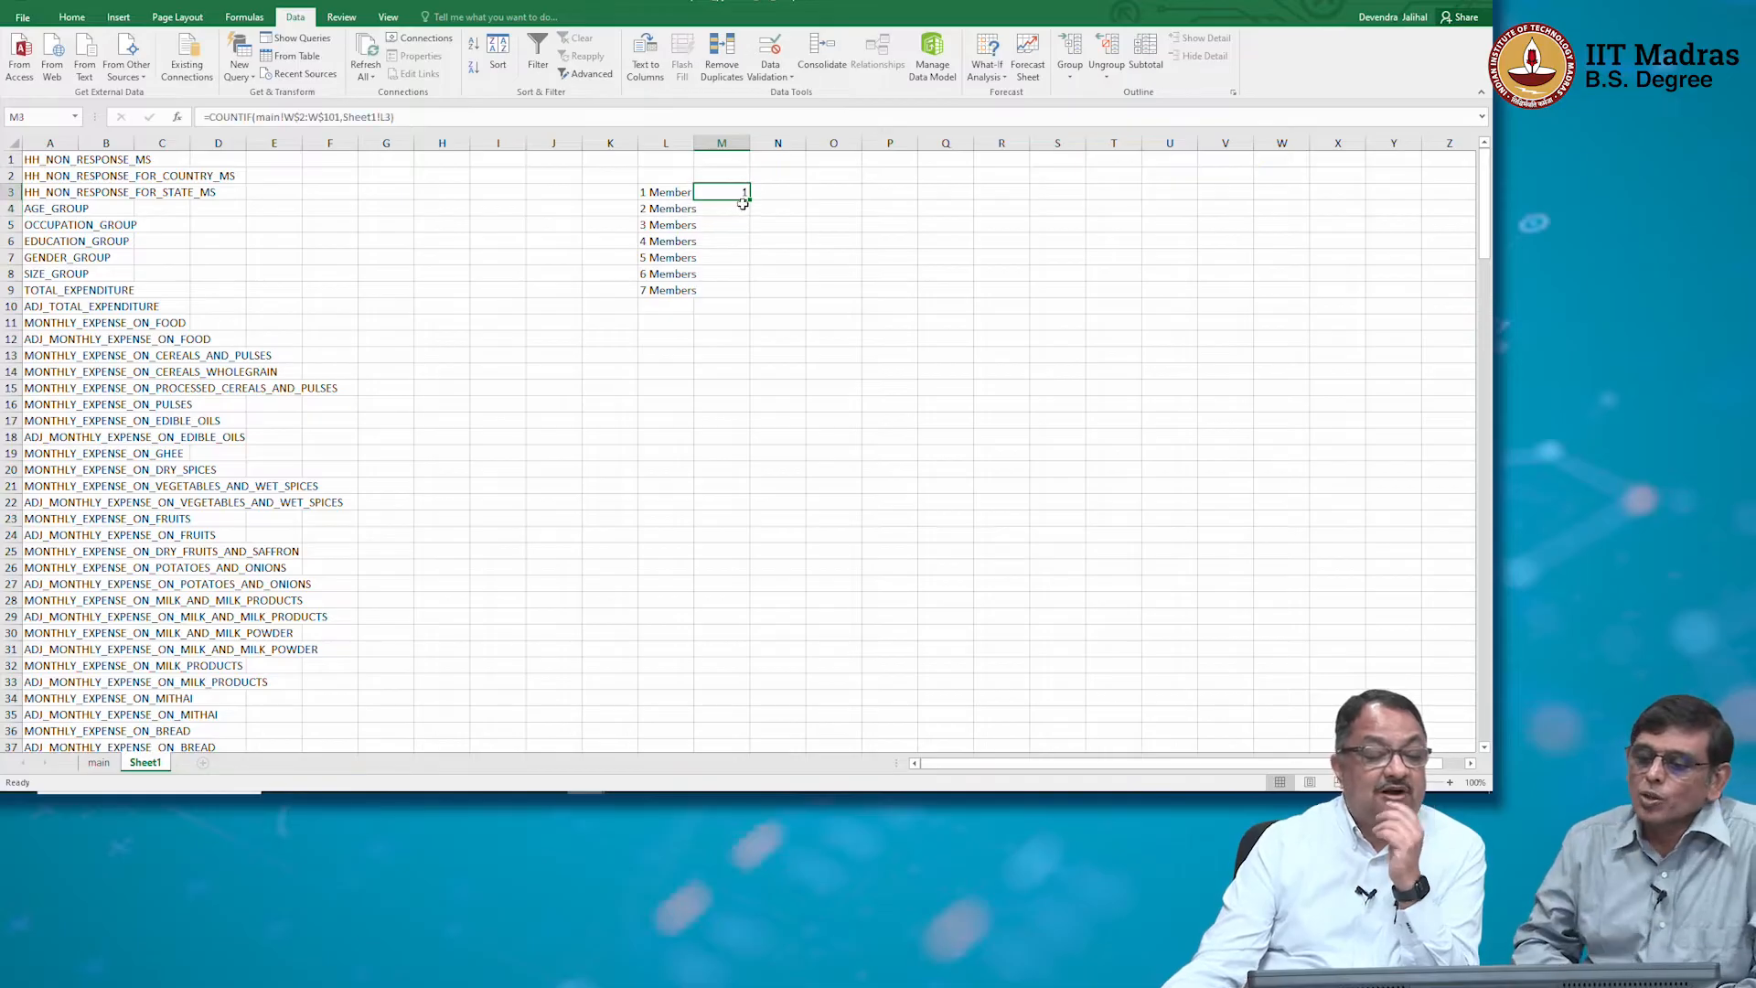
drag(750, 196, 746, 299)
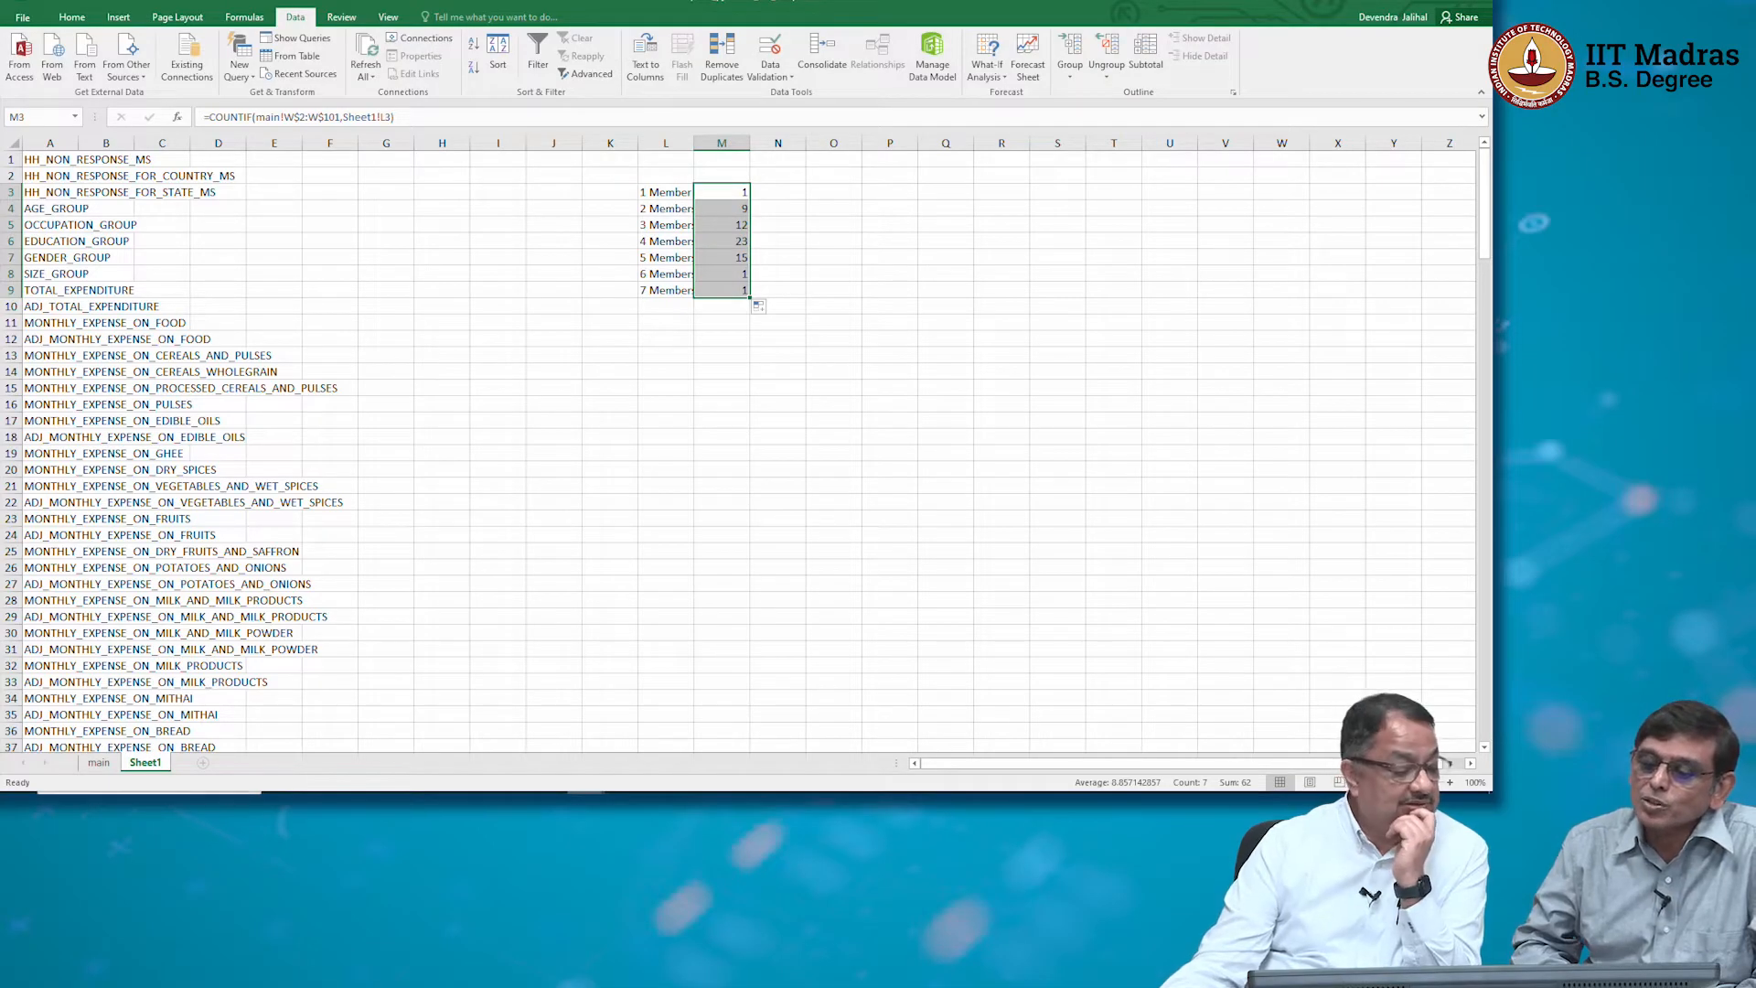
click(100, 765)
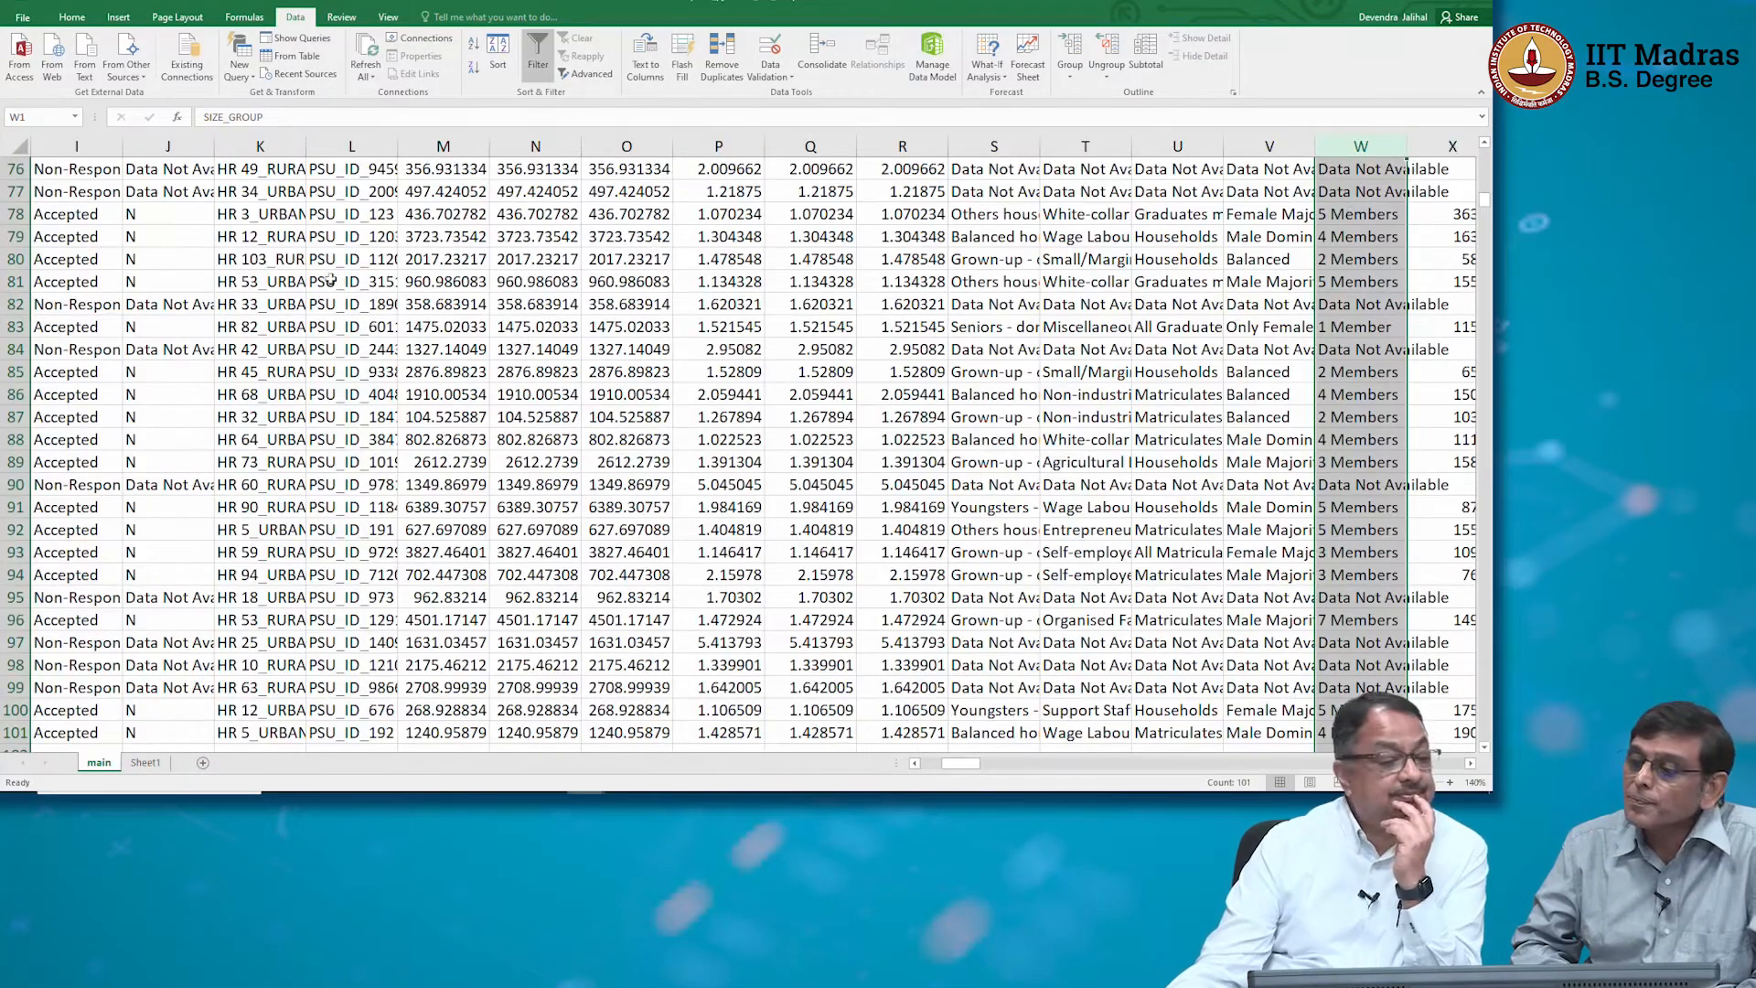
Filter the SIZE_GROUP column on the main sheet to show only the 1 Member rows
scroll(546, 345, down, 10)
scroll(564, 301, up, 3)
scroll(564, 301, up, 20)
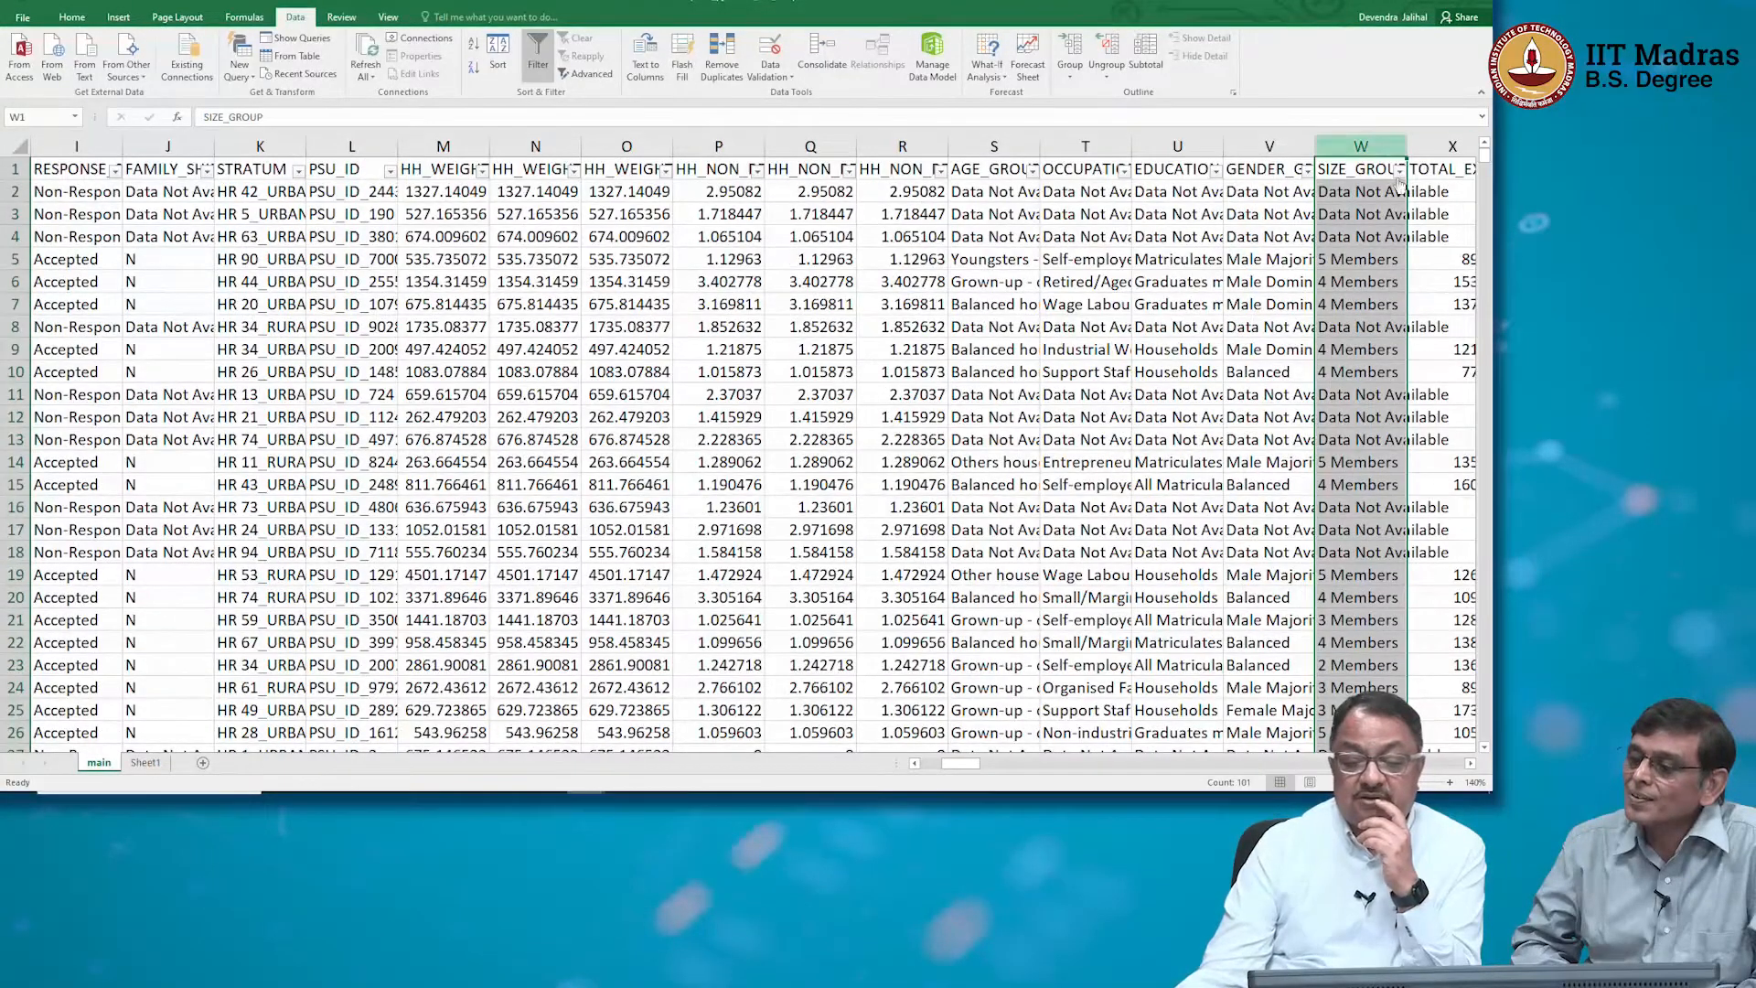
click(1400, 170)
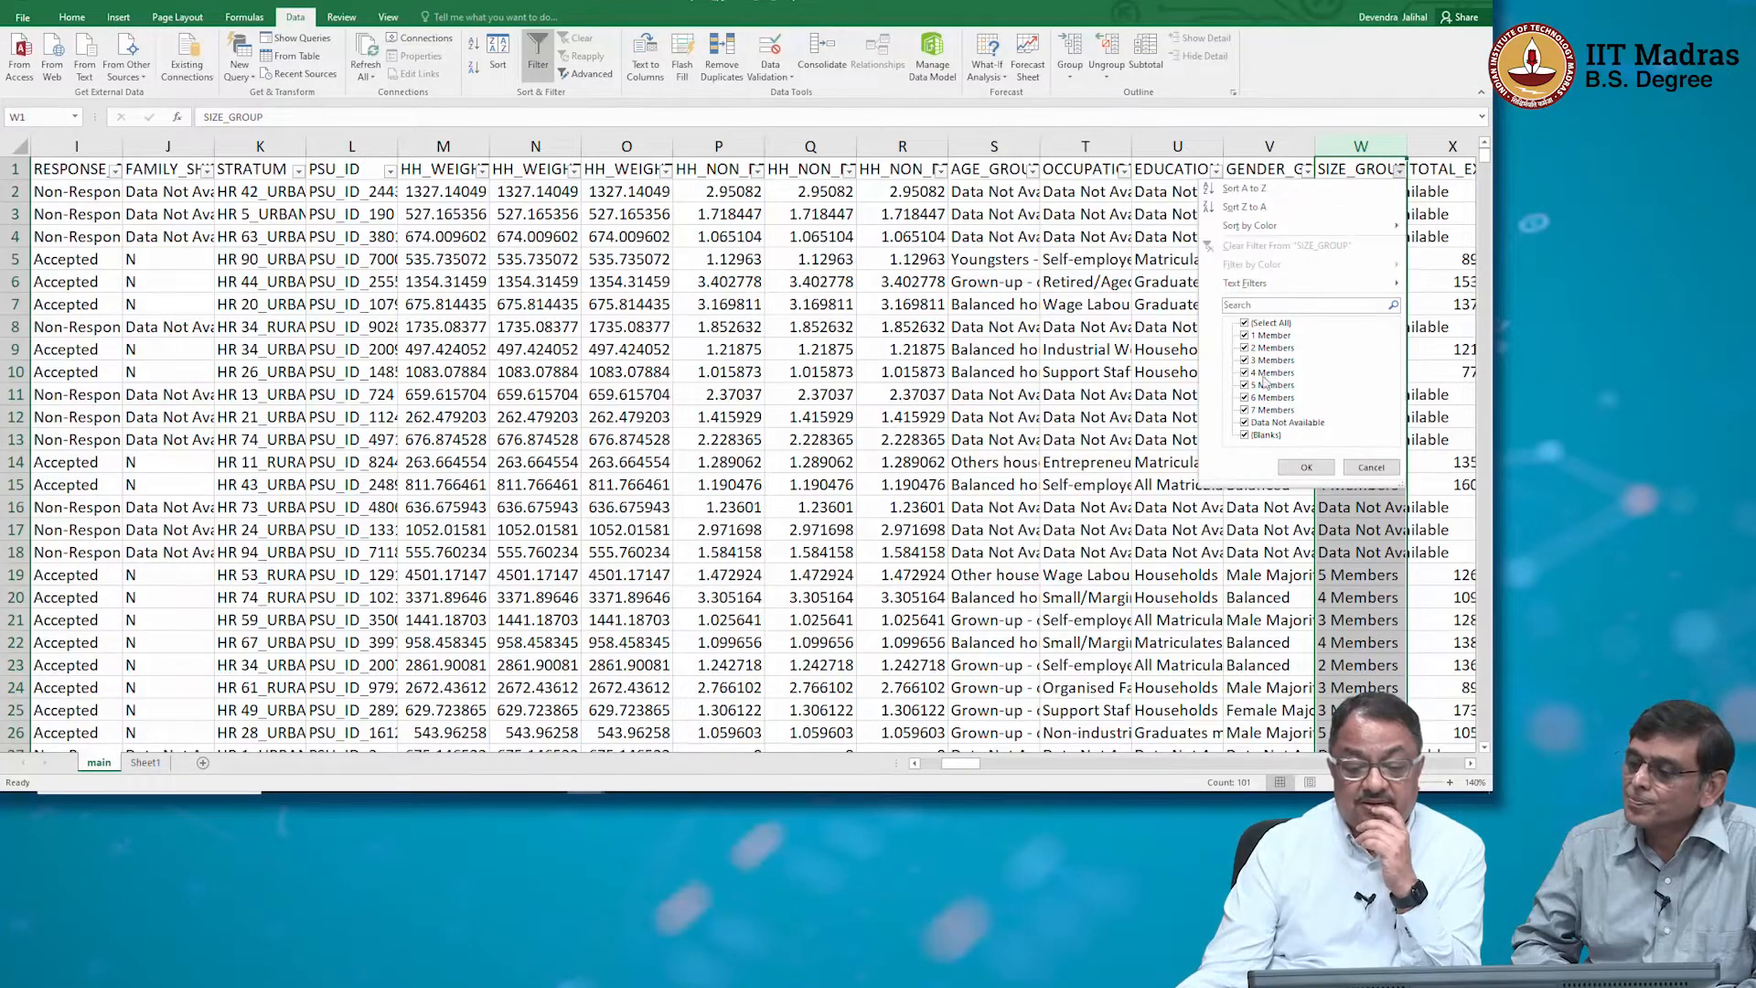
click(1244, 322)
click(1243, 336)
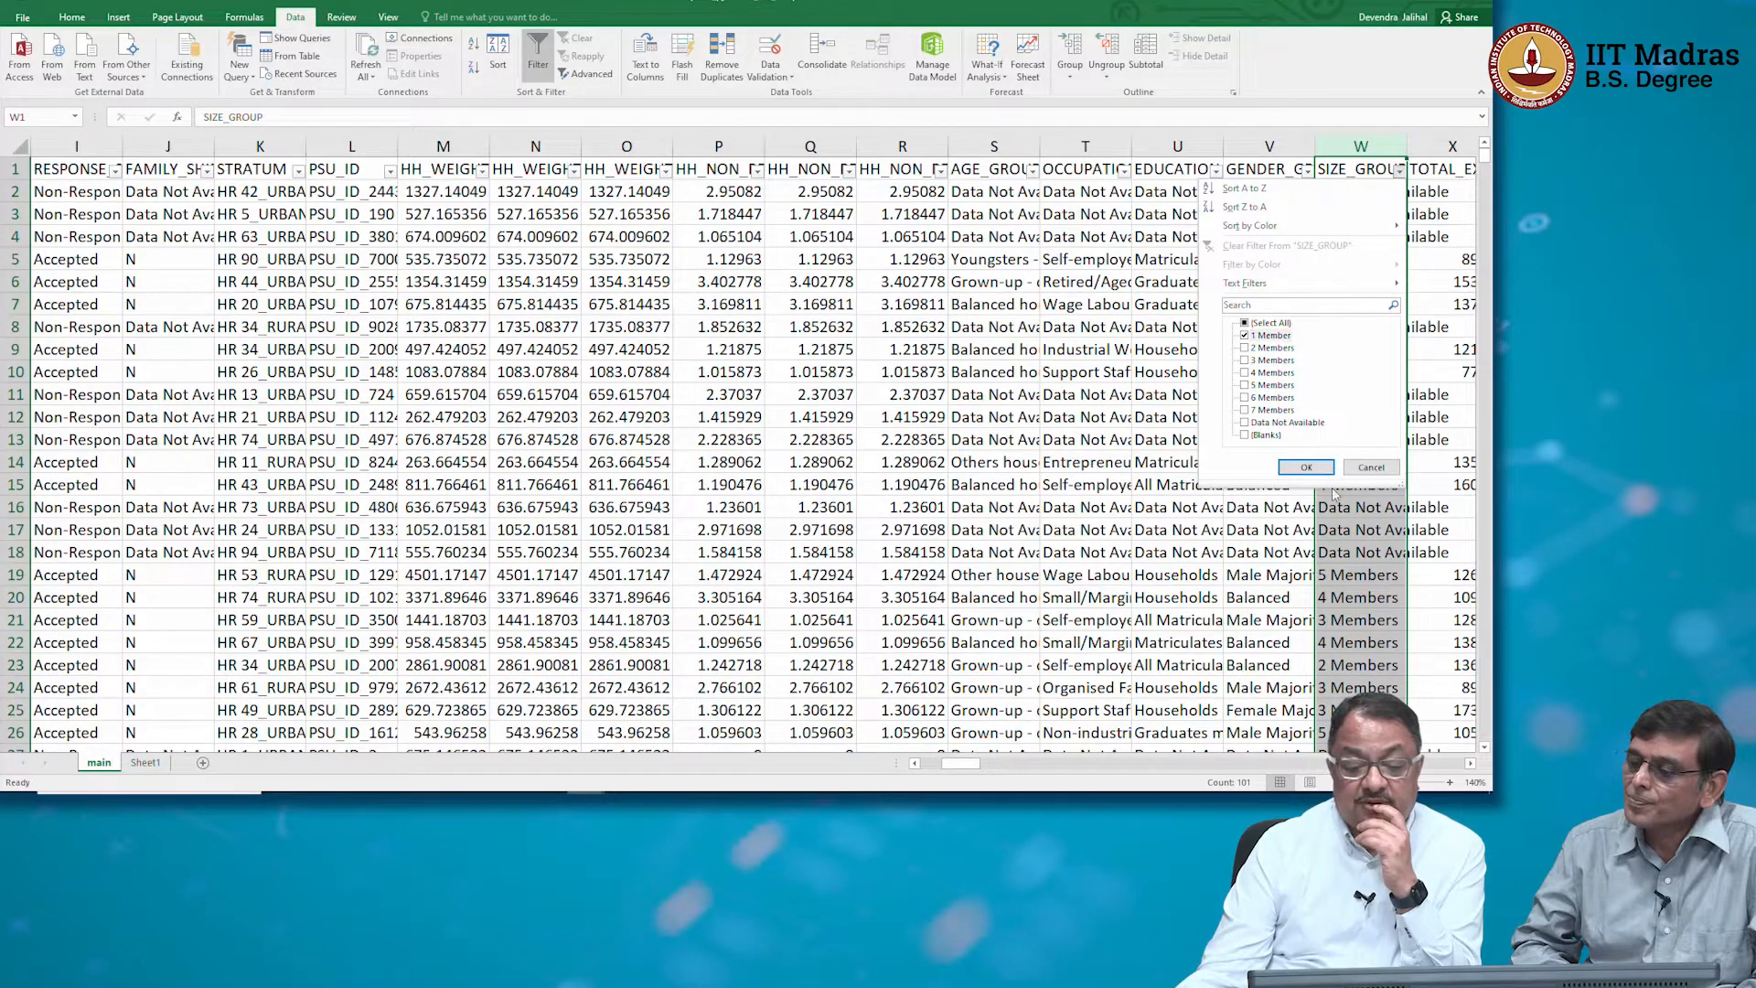
click(1308, 467)
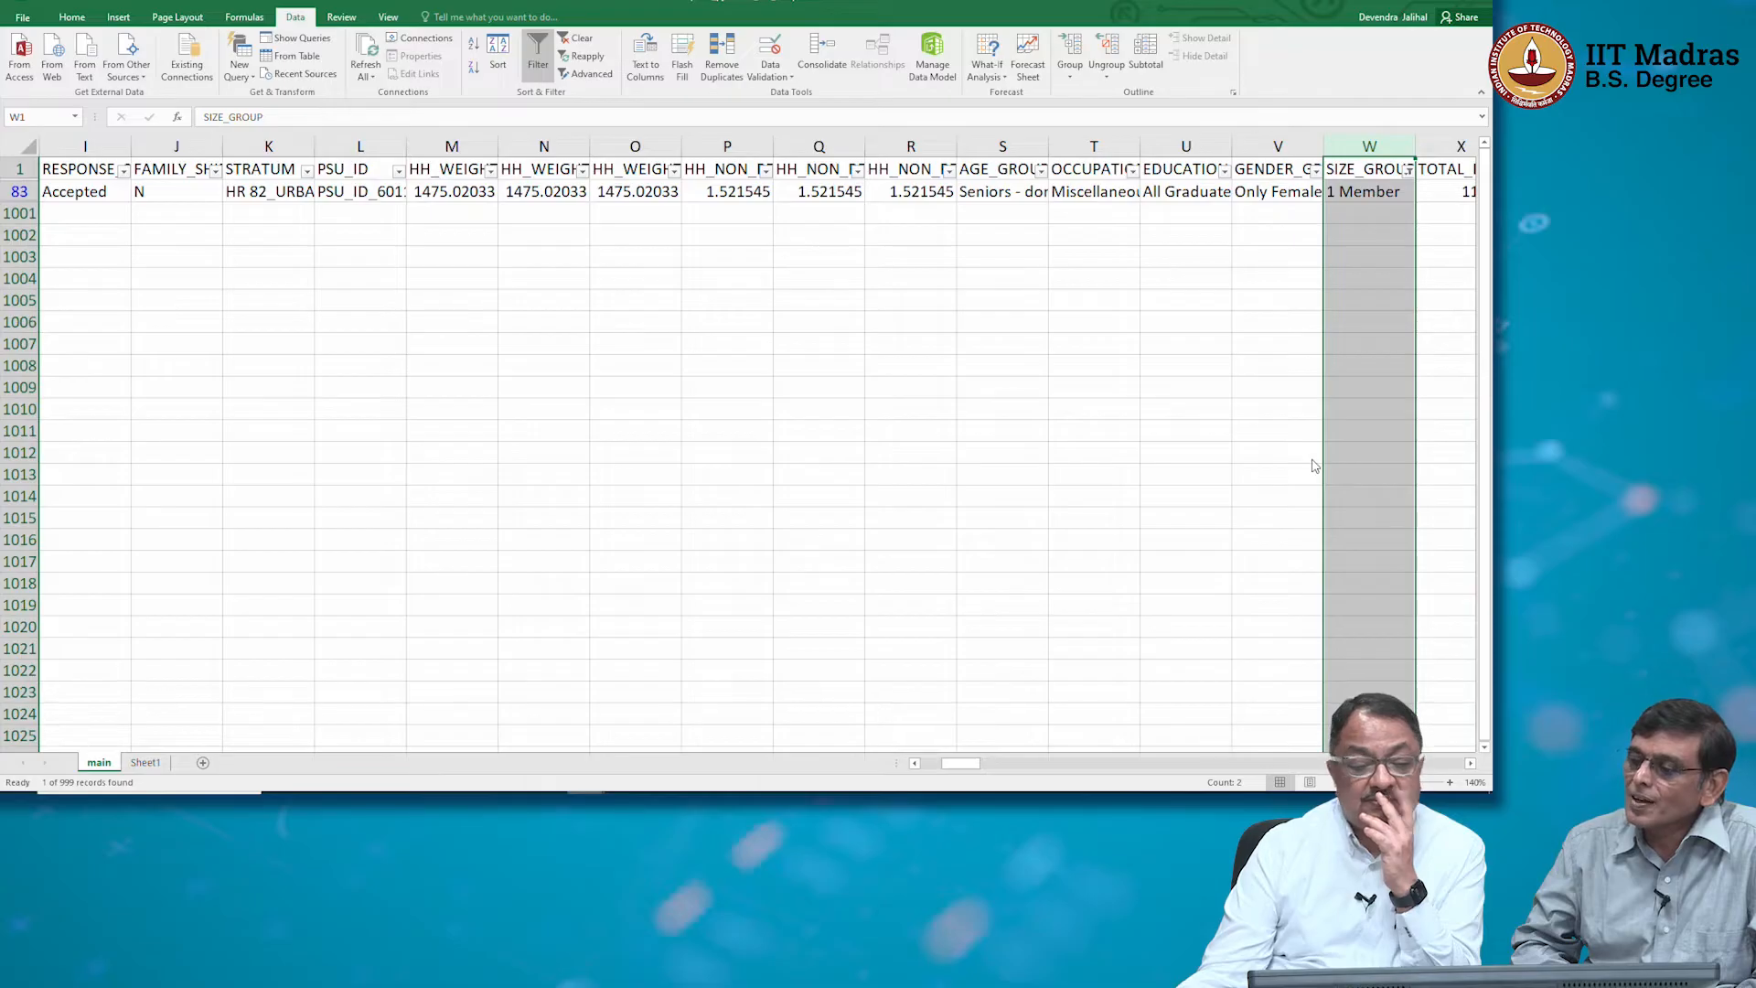
Filter SIZE_GROUP to 2 Members only, check the counts on Sheet1, and select the filtered entries on the main sheet to count them
click(1409, 170)
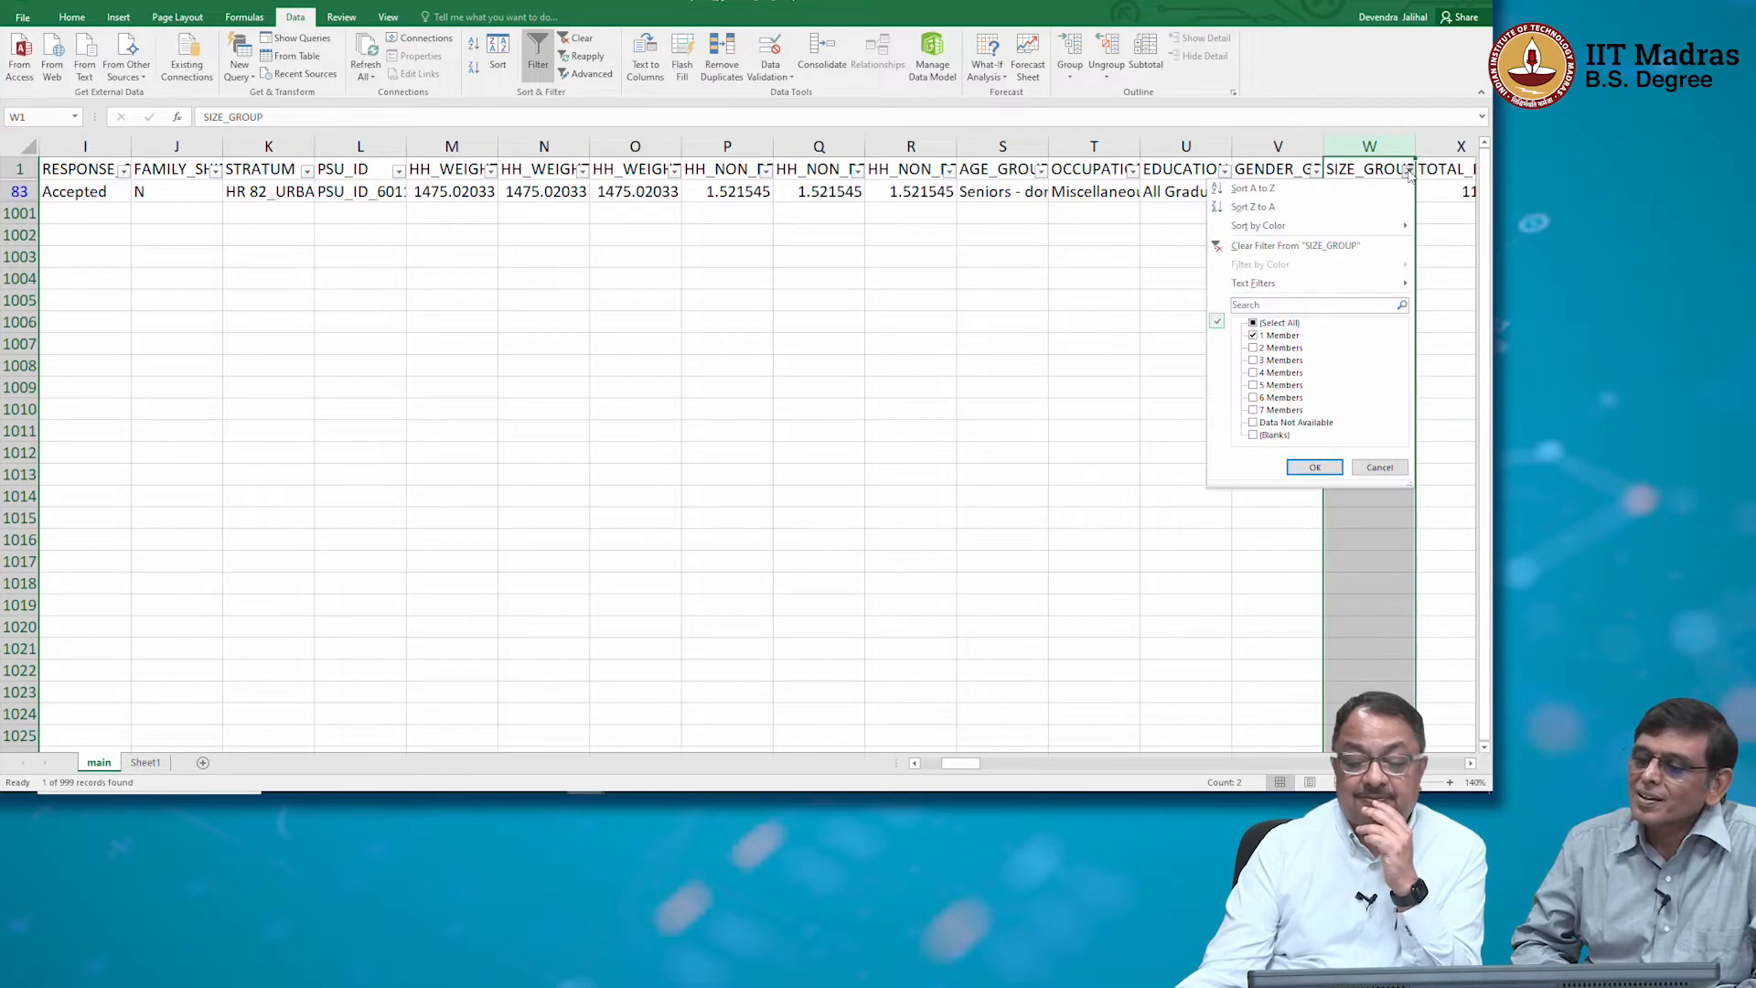
click(1254, 337)
click(1253, 349)
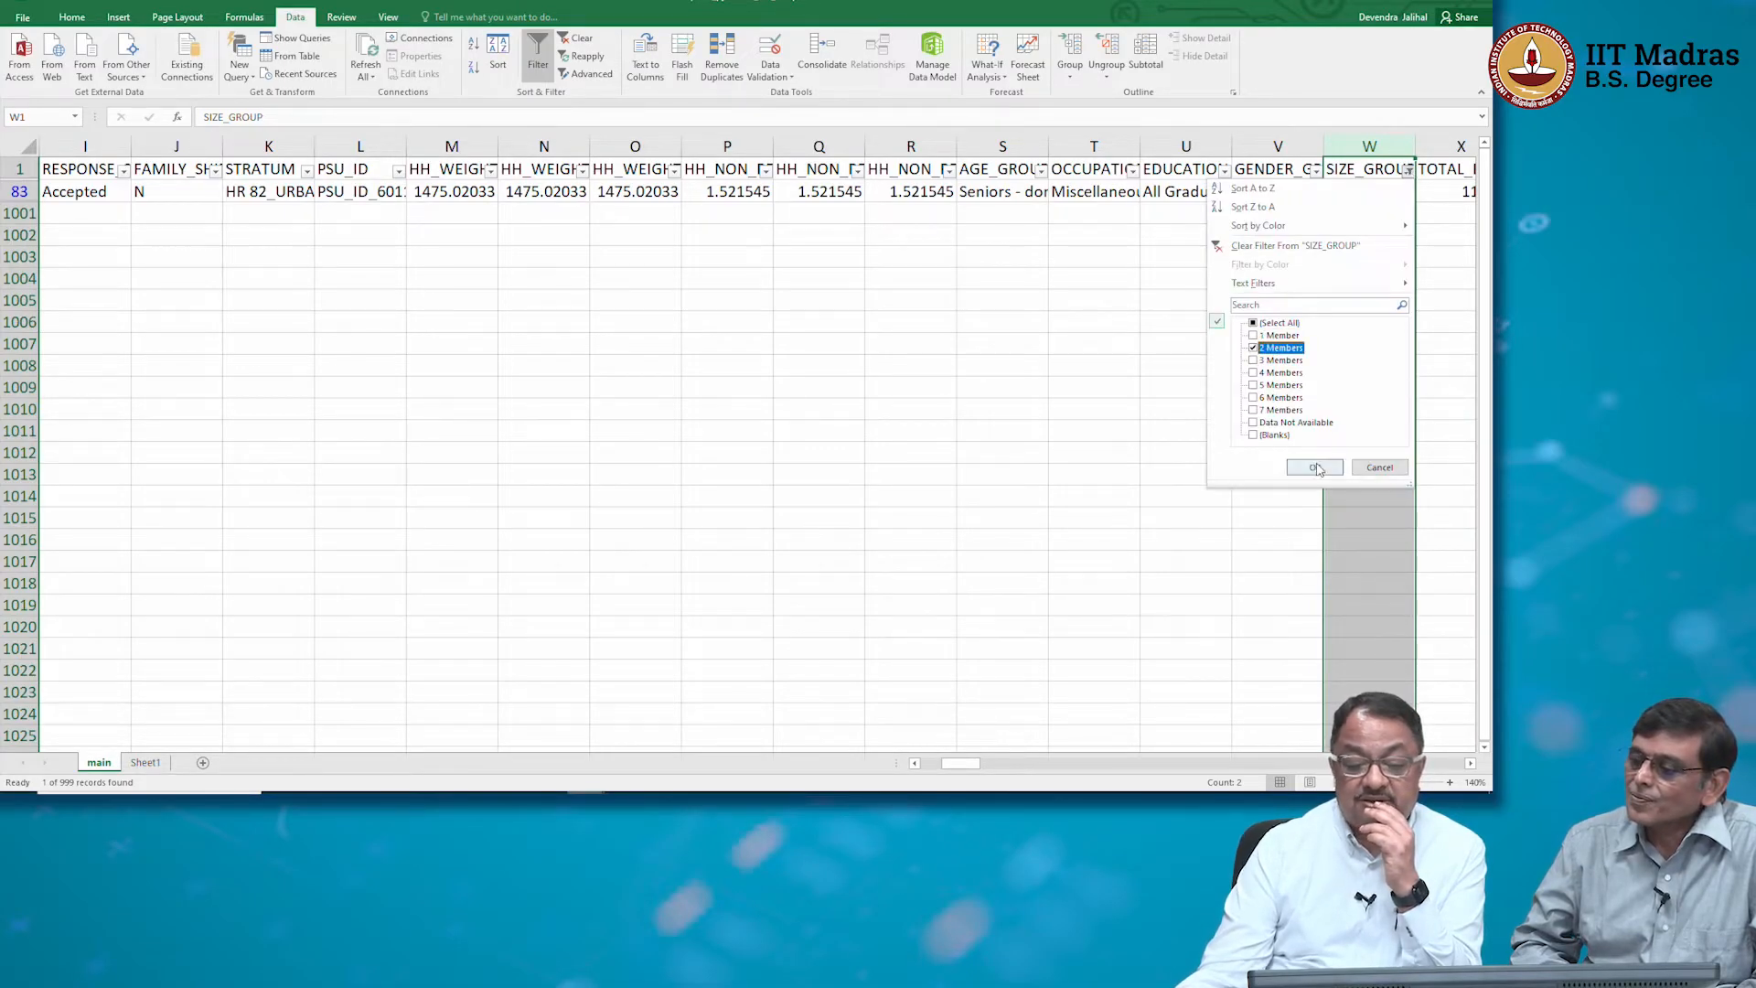
click(1314, 466)
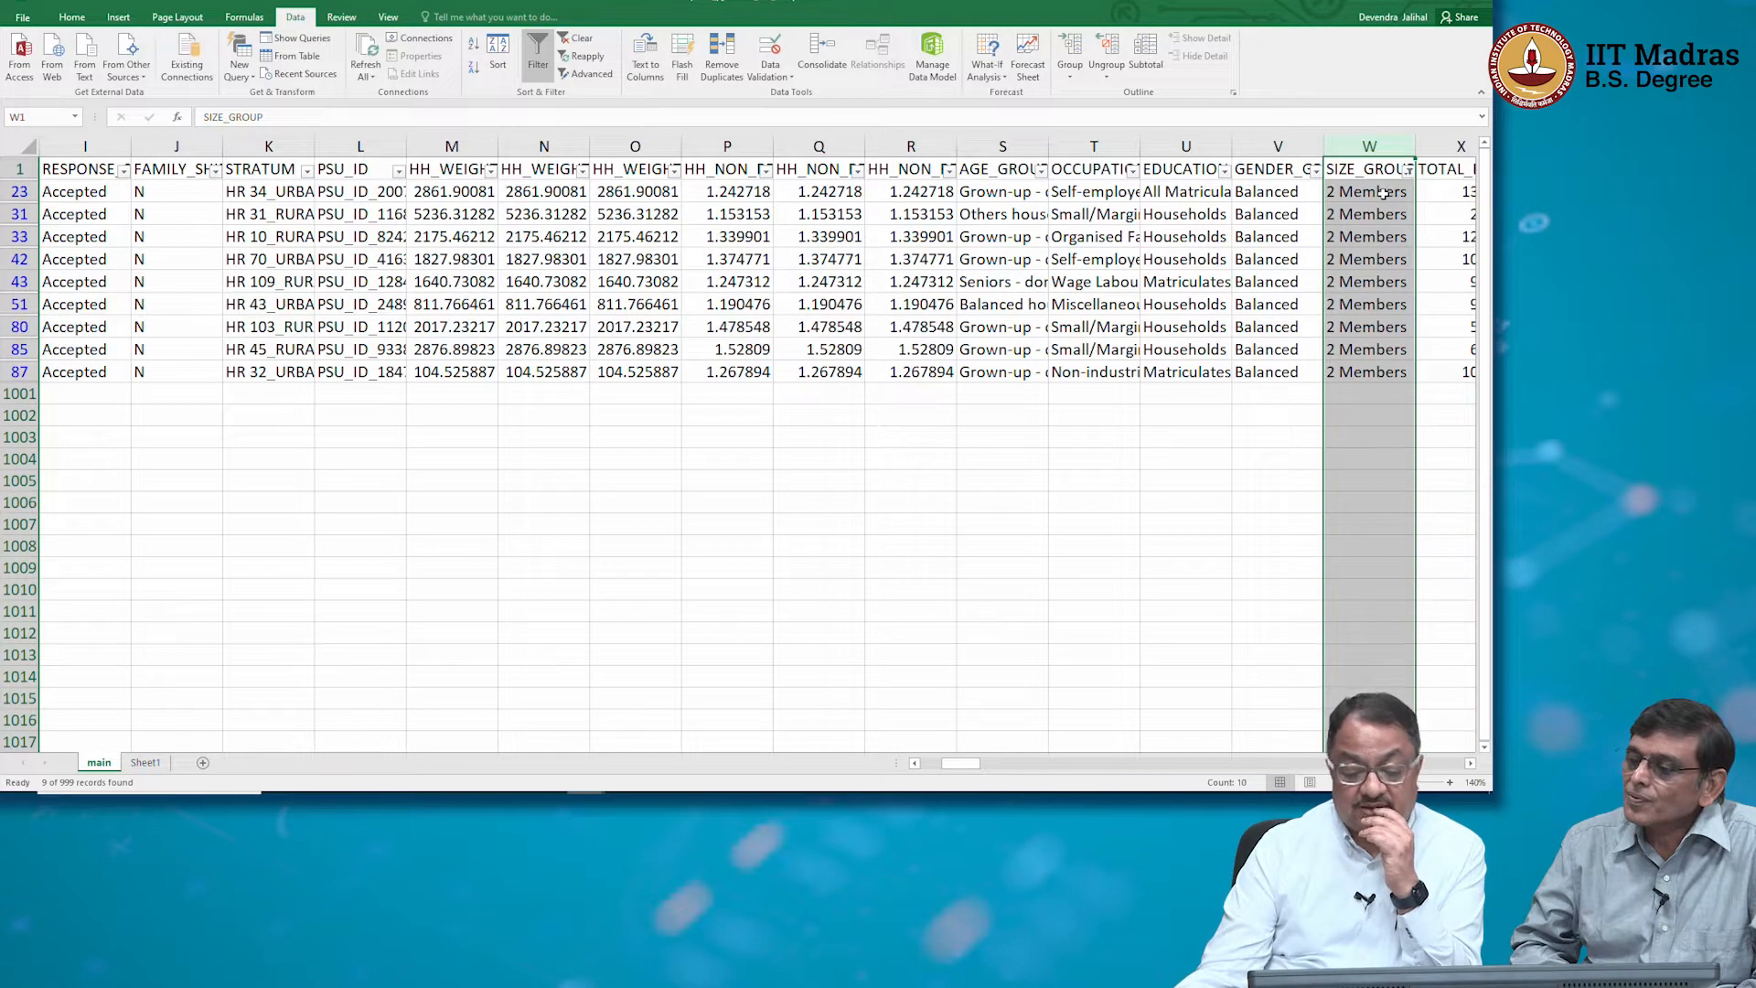
click(158, 763)
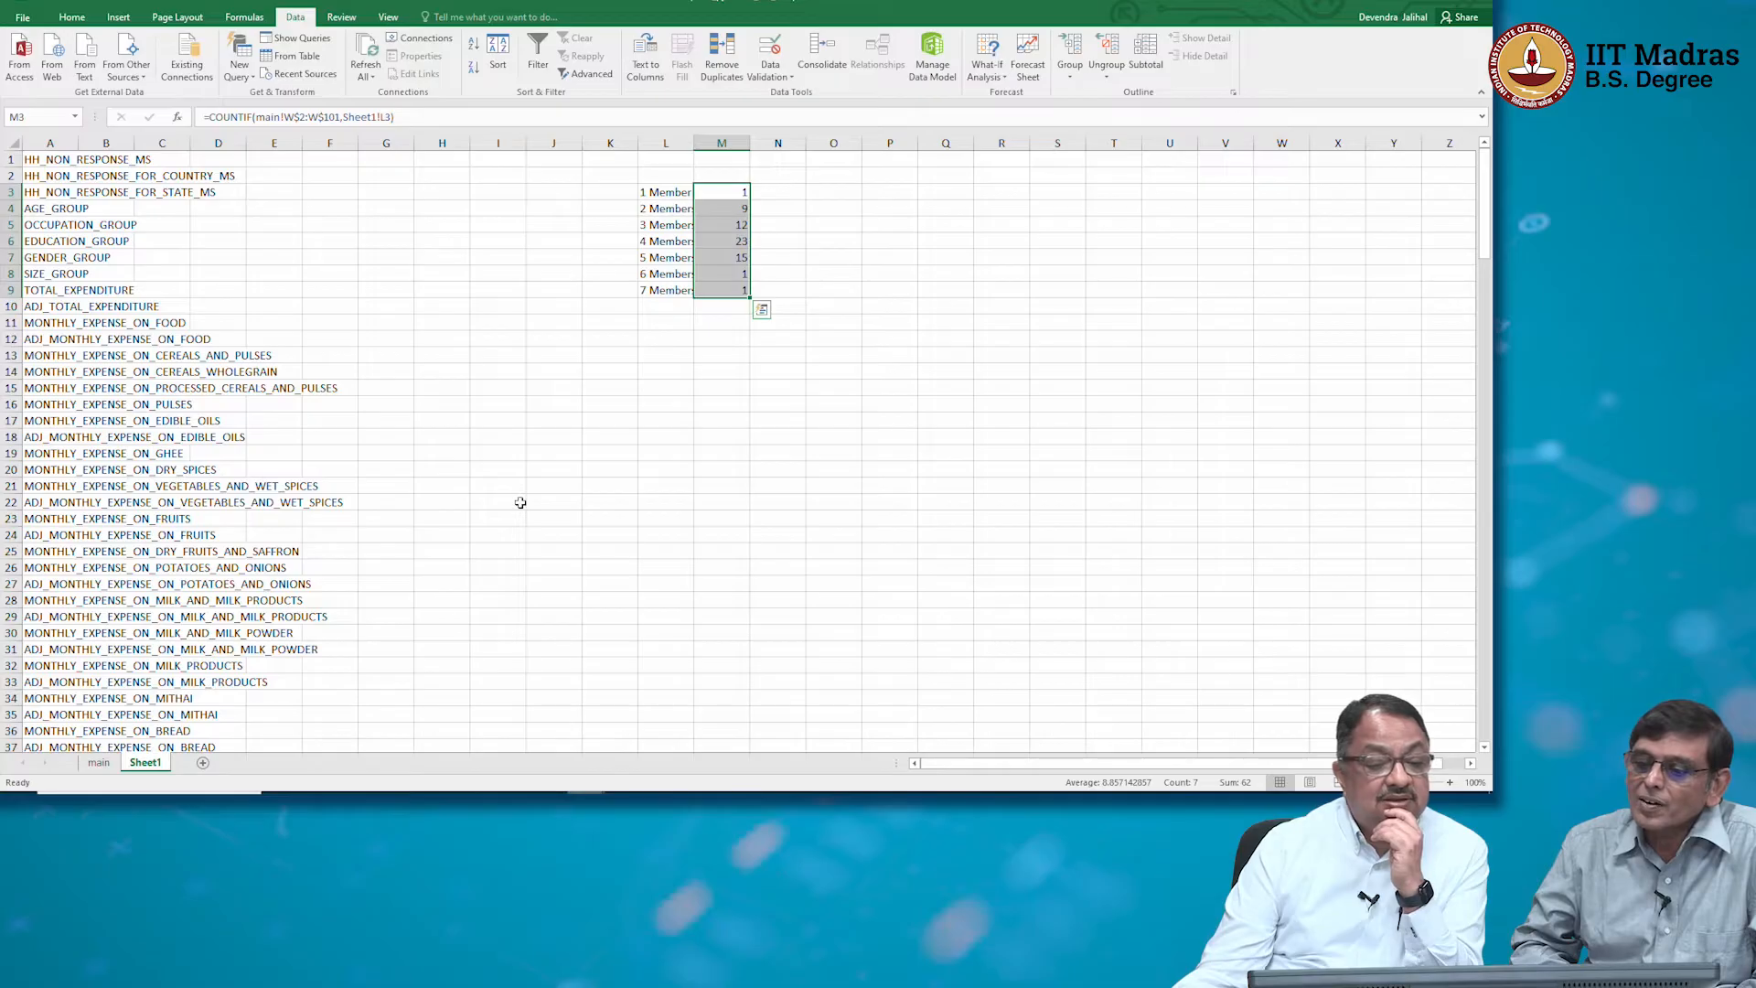
click(98, 763)
drag(1354, 192, 1379, 373)
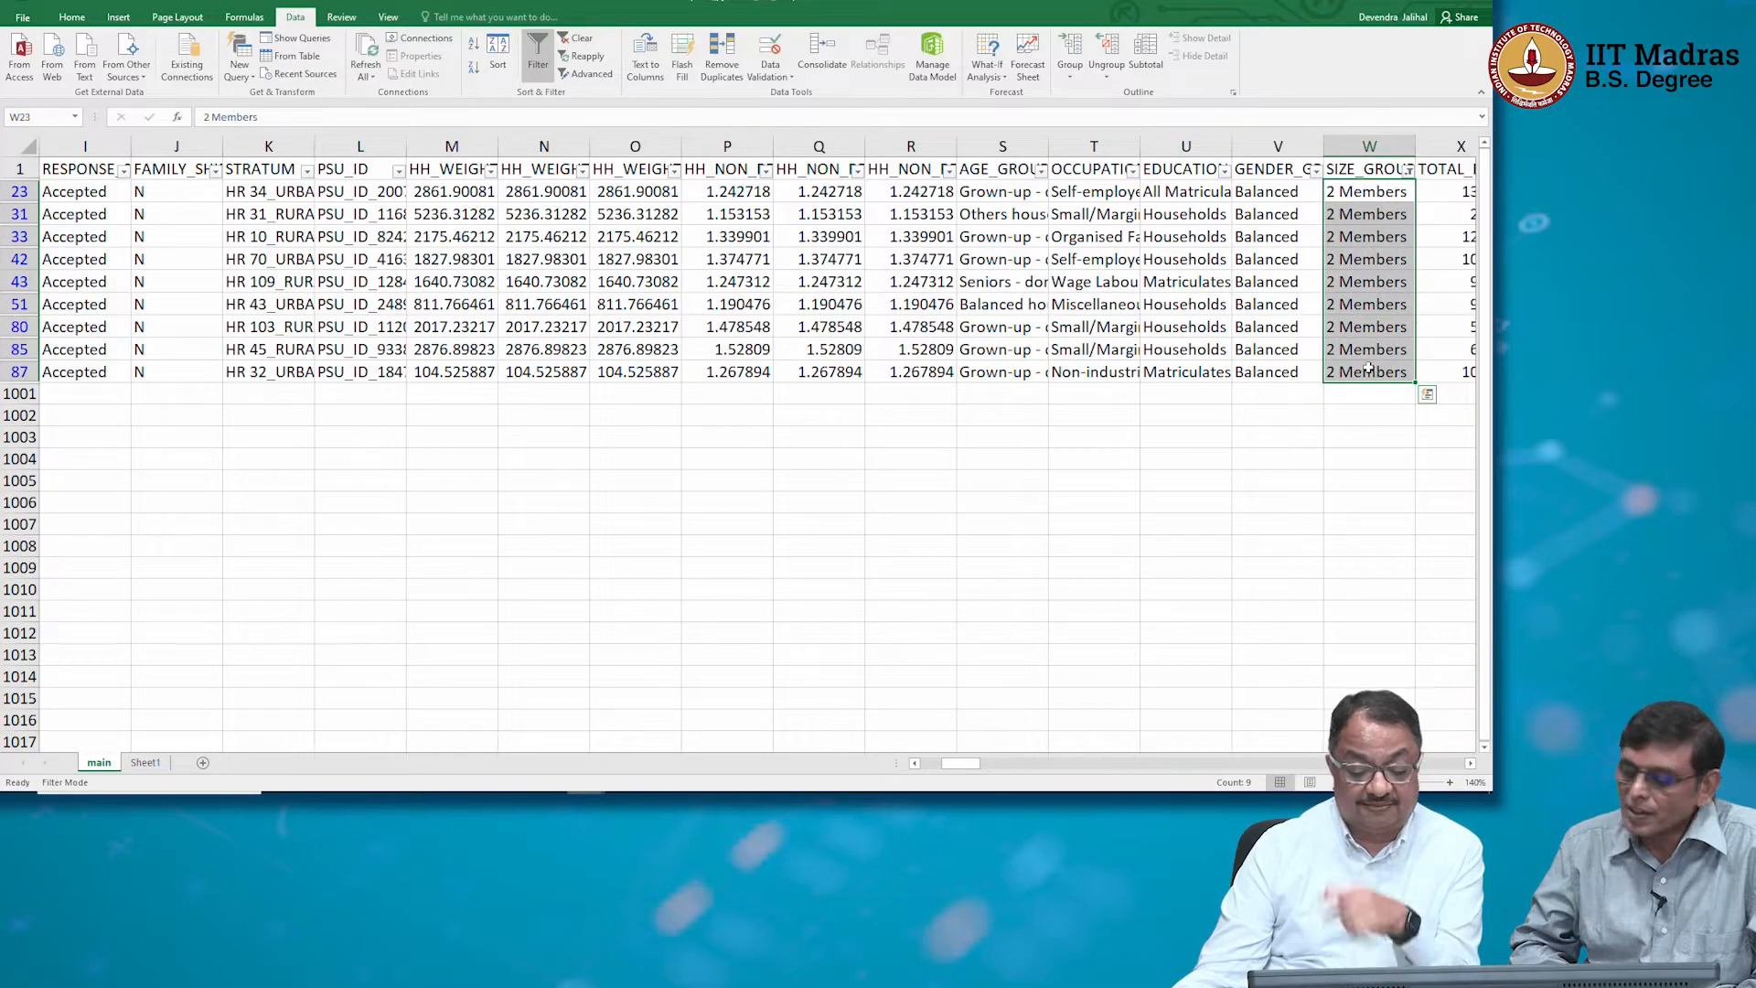
Filter SIZE_GROUP to 4 Members only, select the filtered entries to count them, and compare with M6 on Sheet1
click(1409, 171)
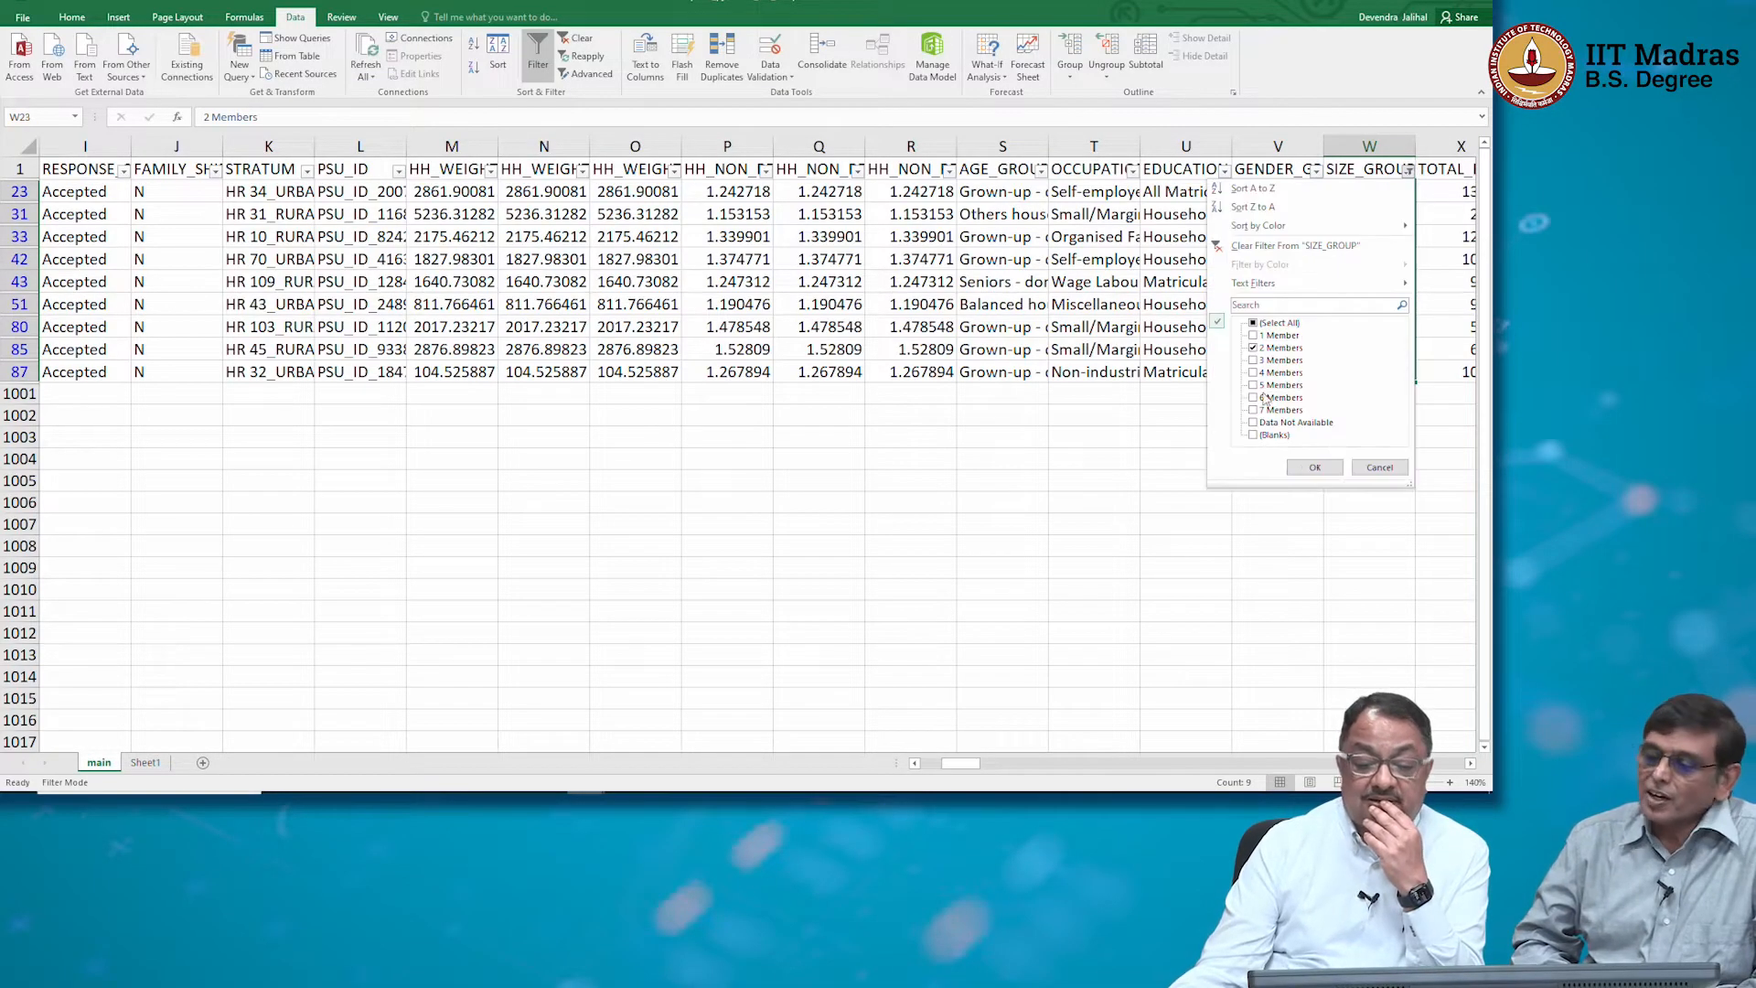
click(1255, 349)
click(1254, 373)
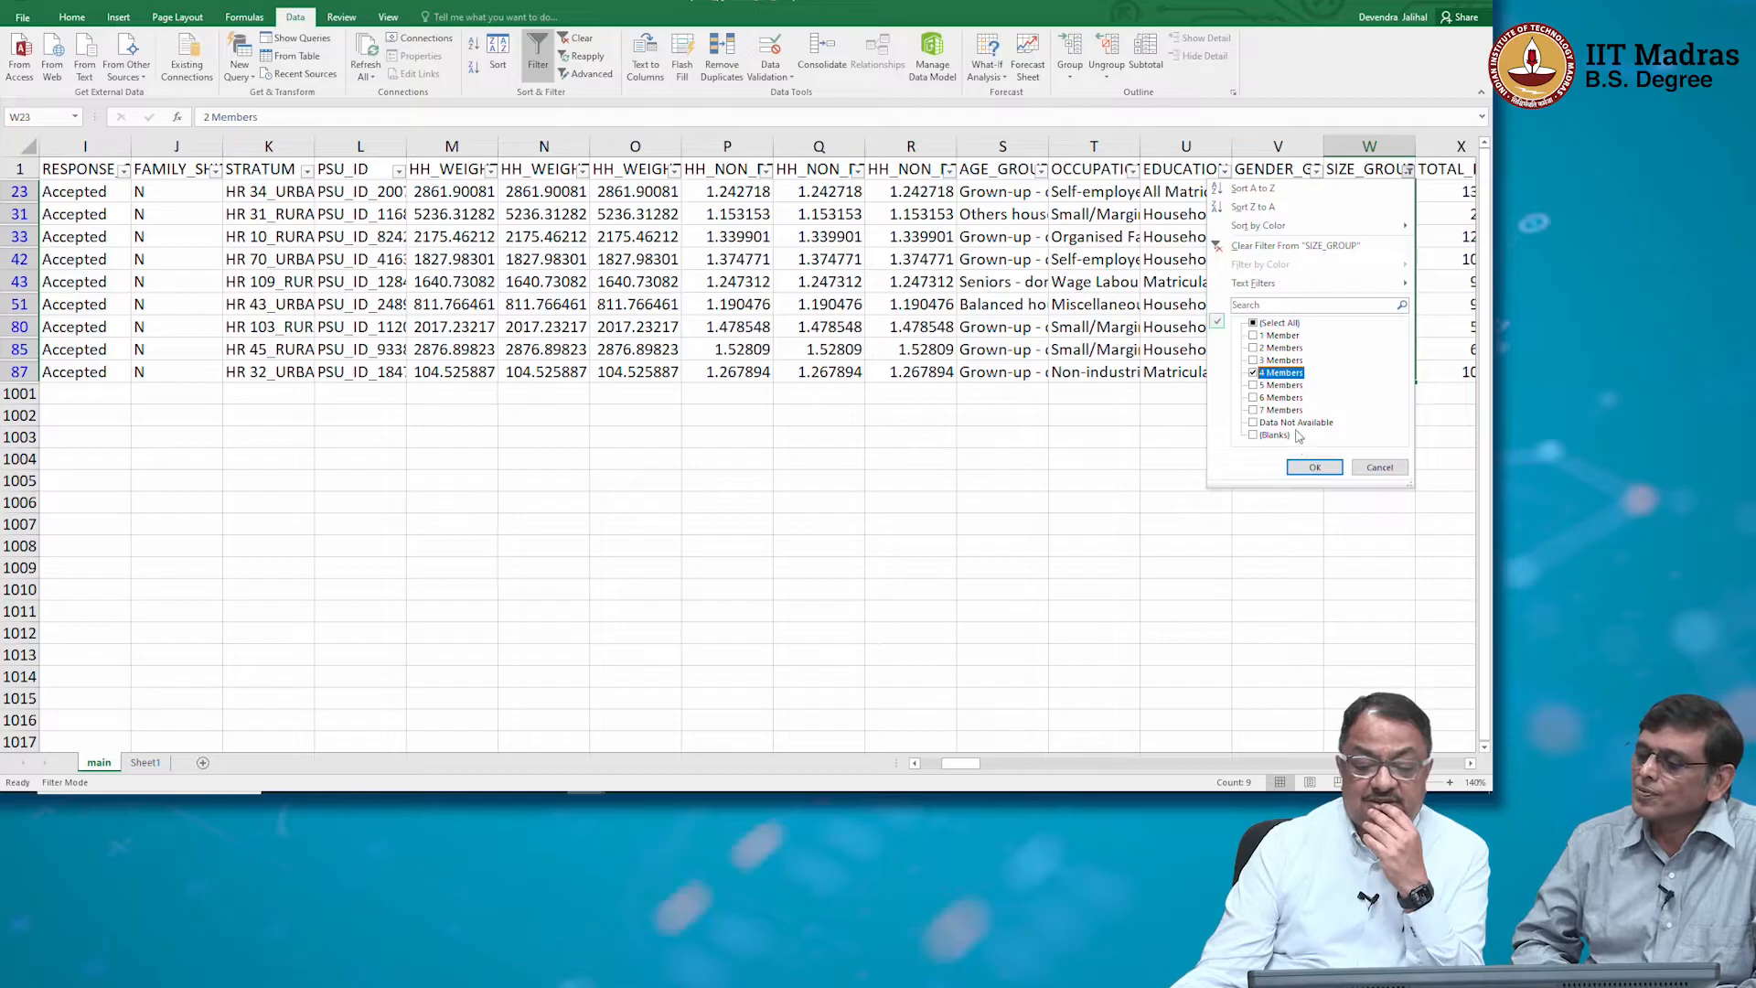
click(1314, 467)
drag(1369, 192, 1373, 674)
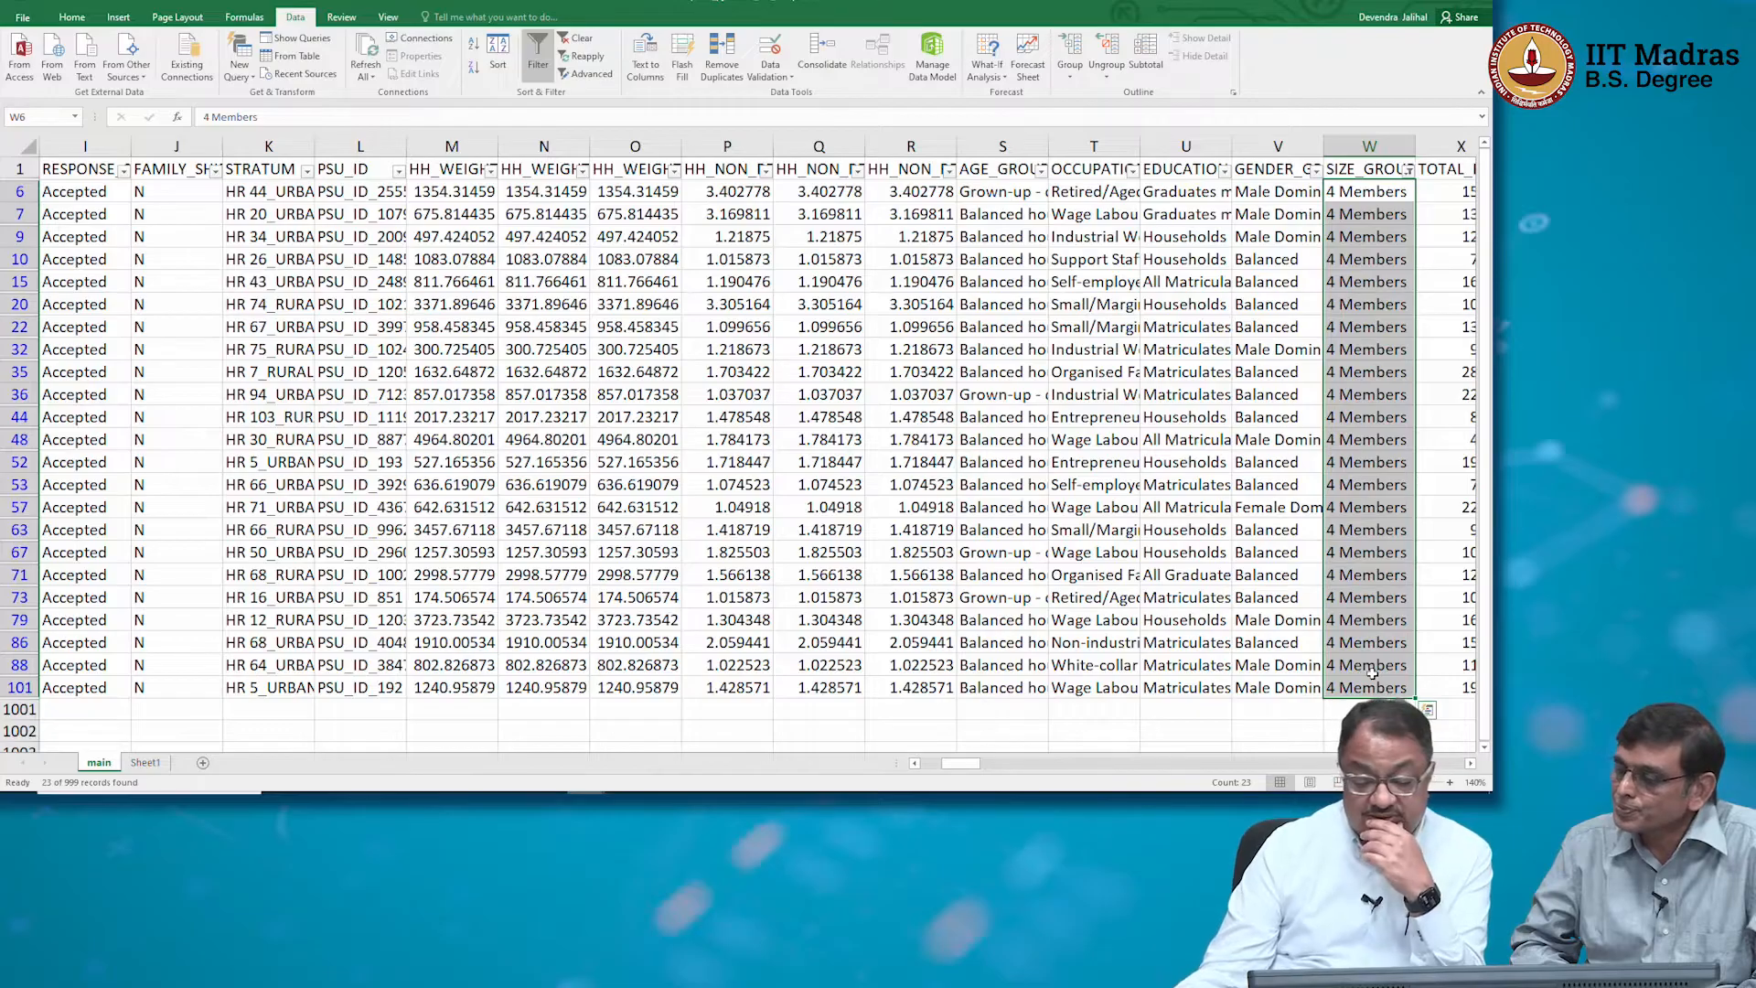
click(137, 762)
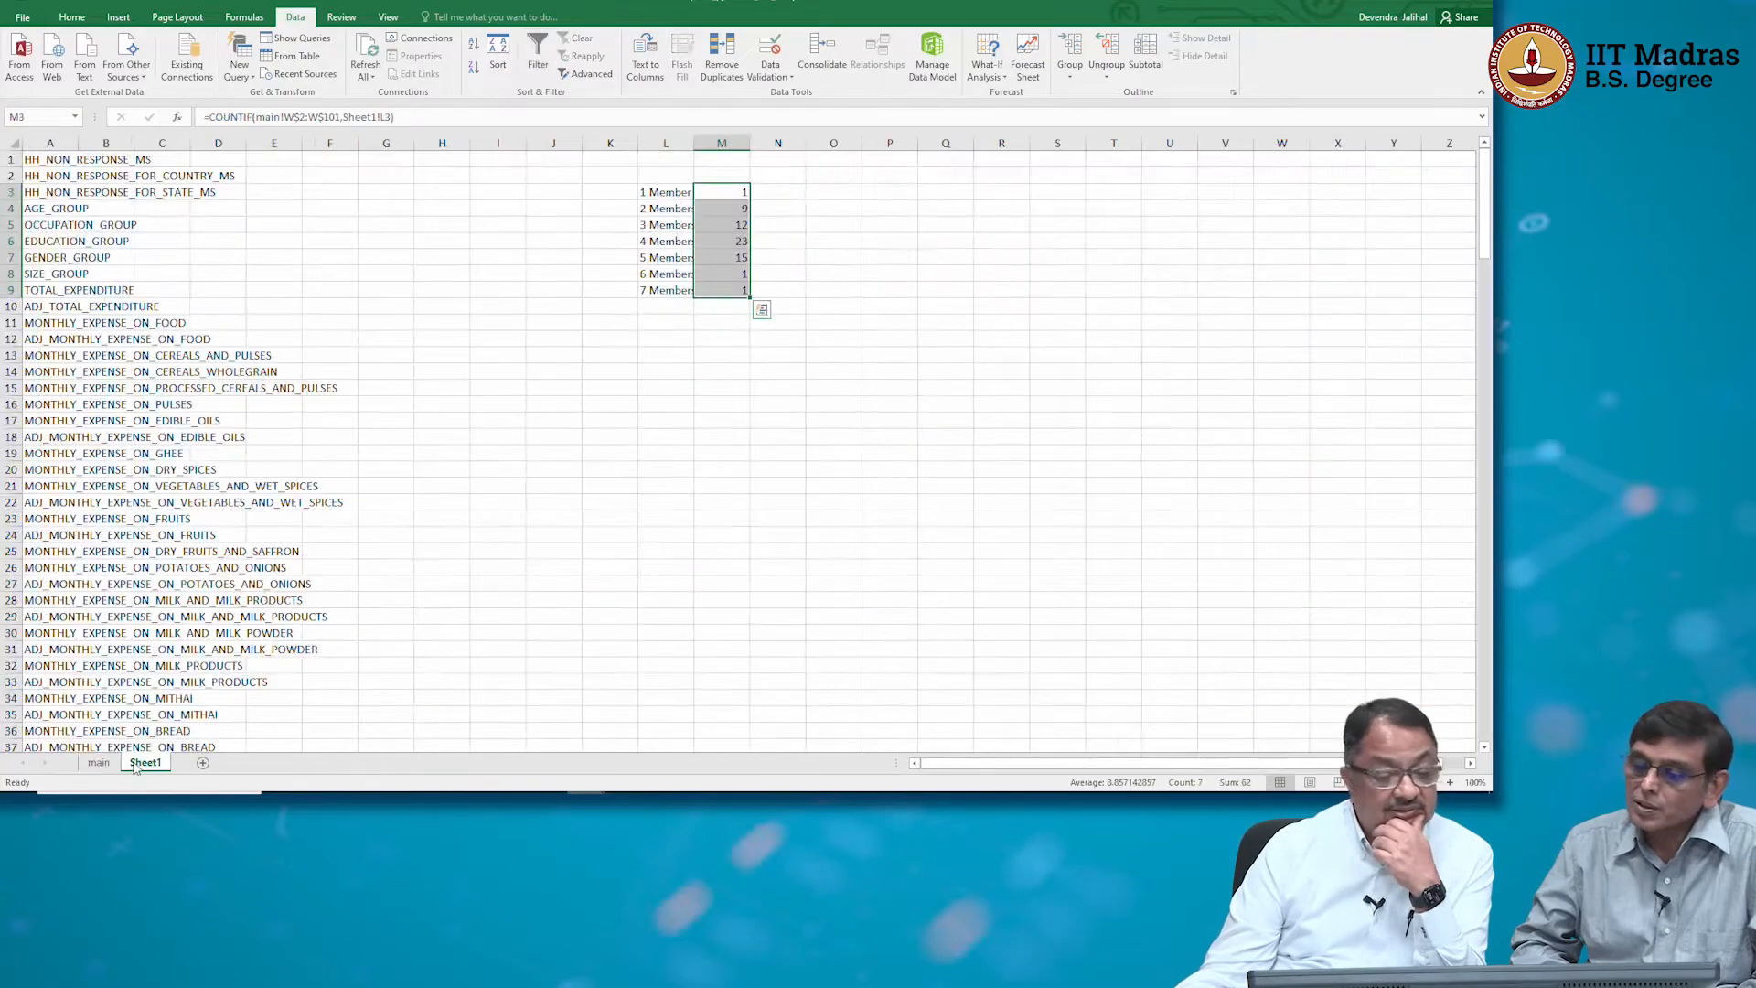
click(746, 241)
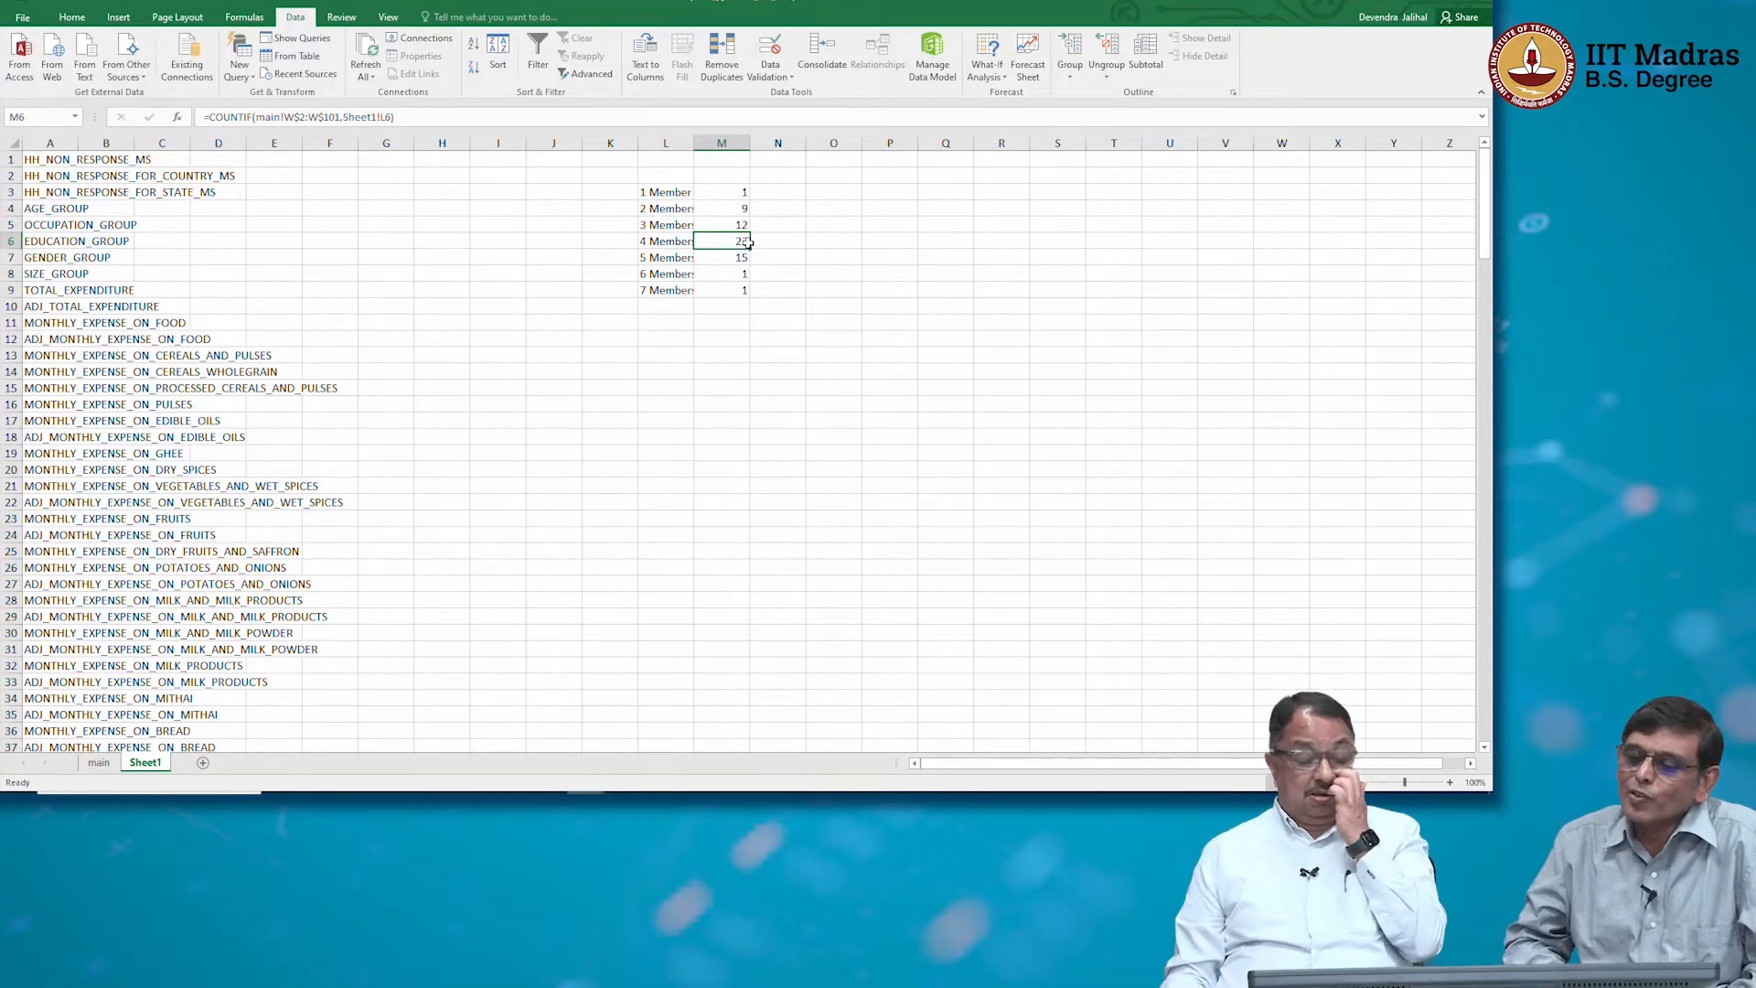
Total the category counts in cell M10 of Sheet1 with the formula =sum(M3:M9)
drag(718, 192, 715, 289)
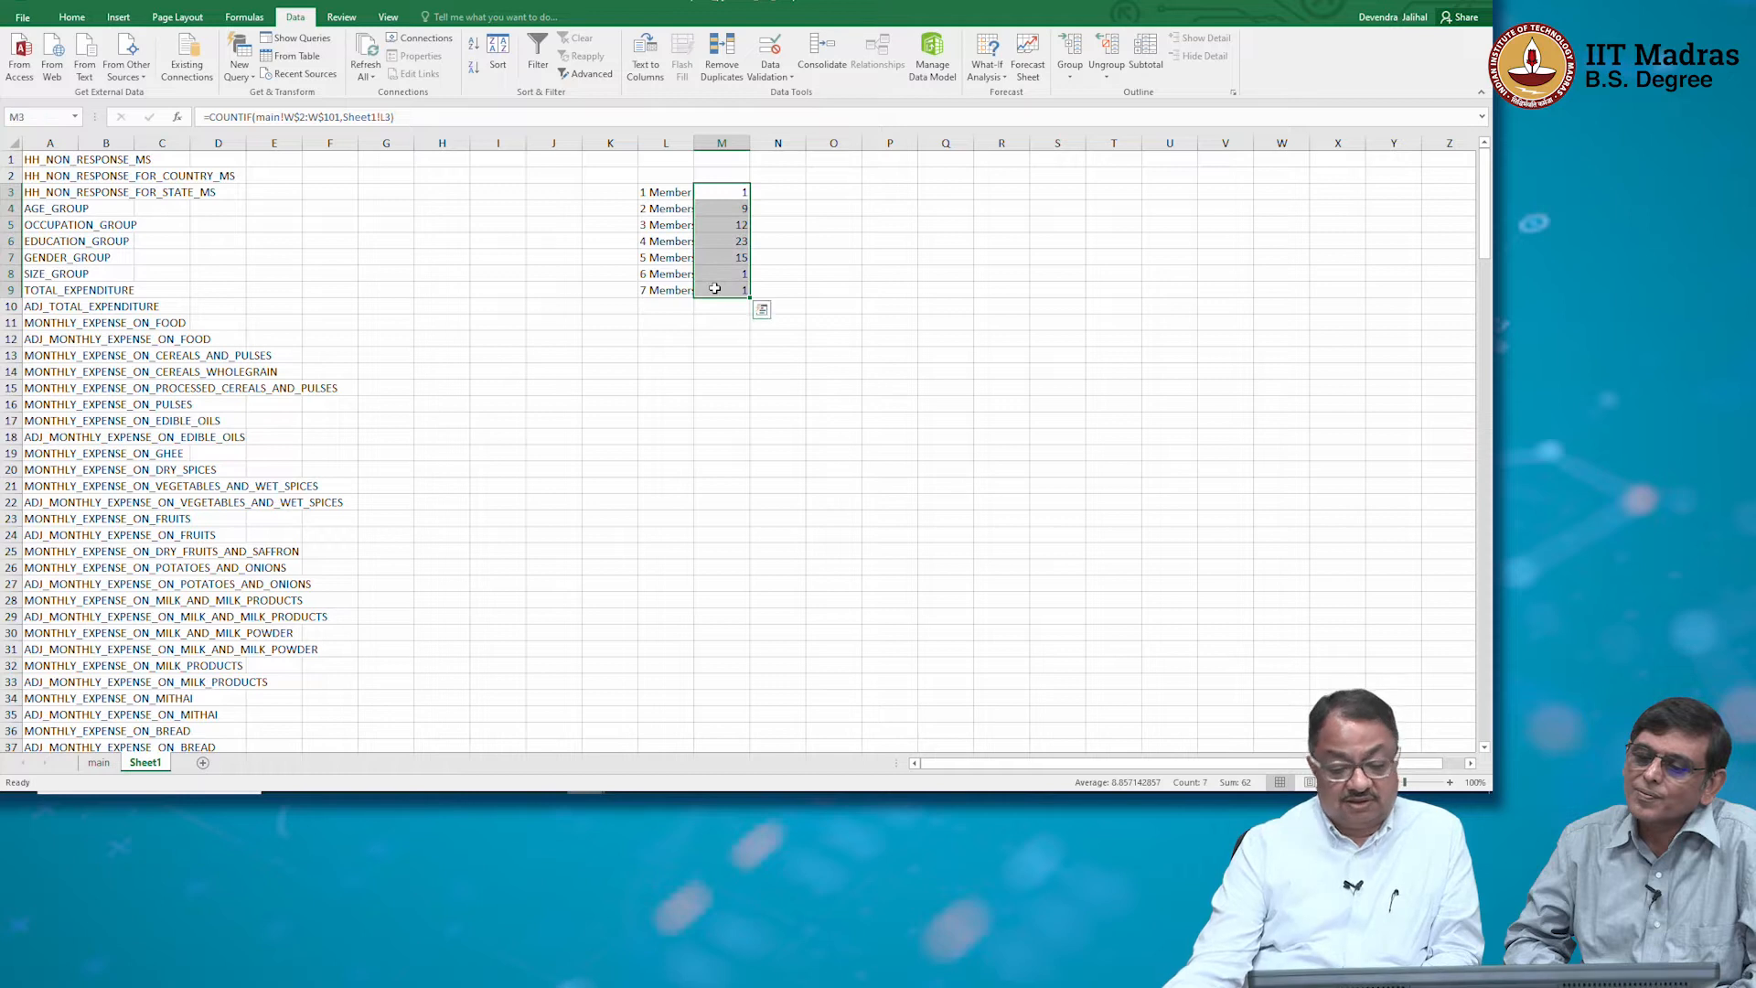
click(716, 300)
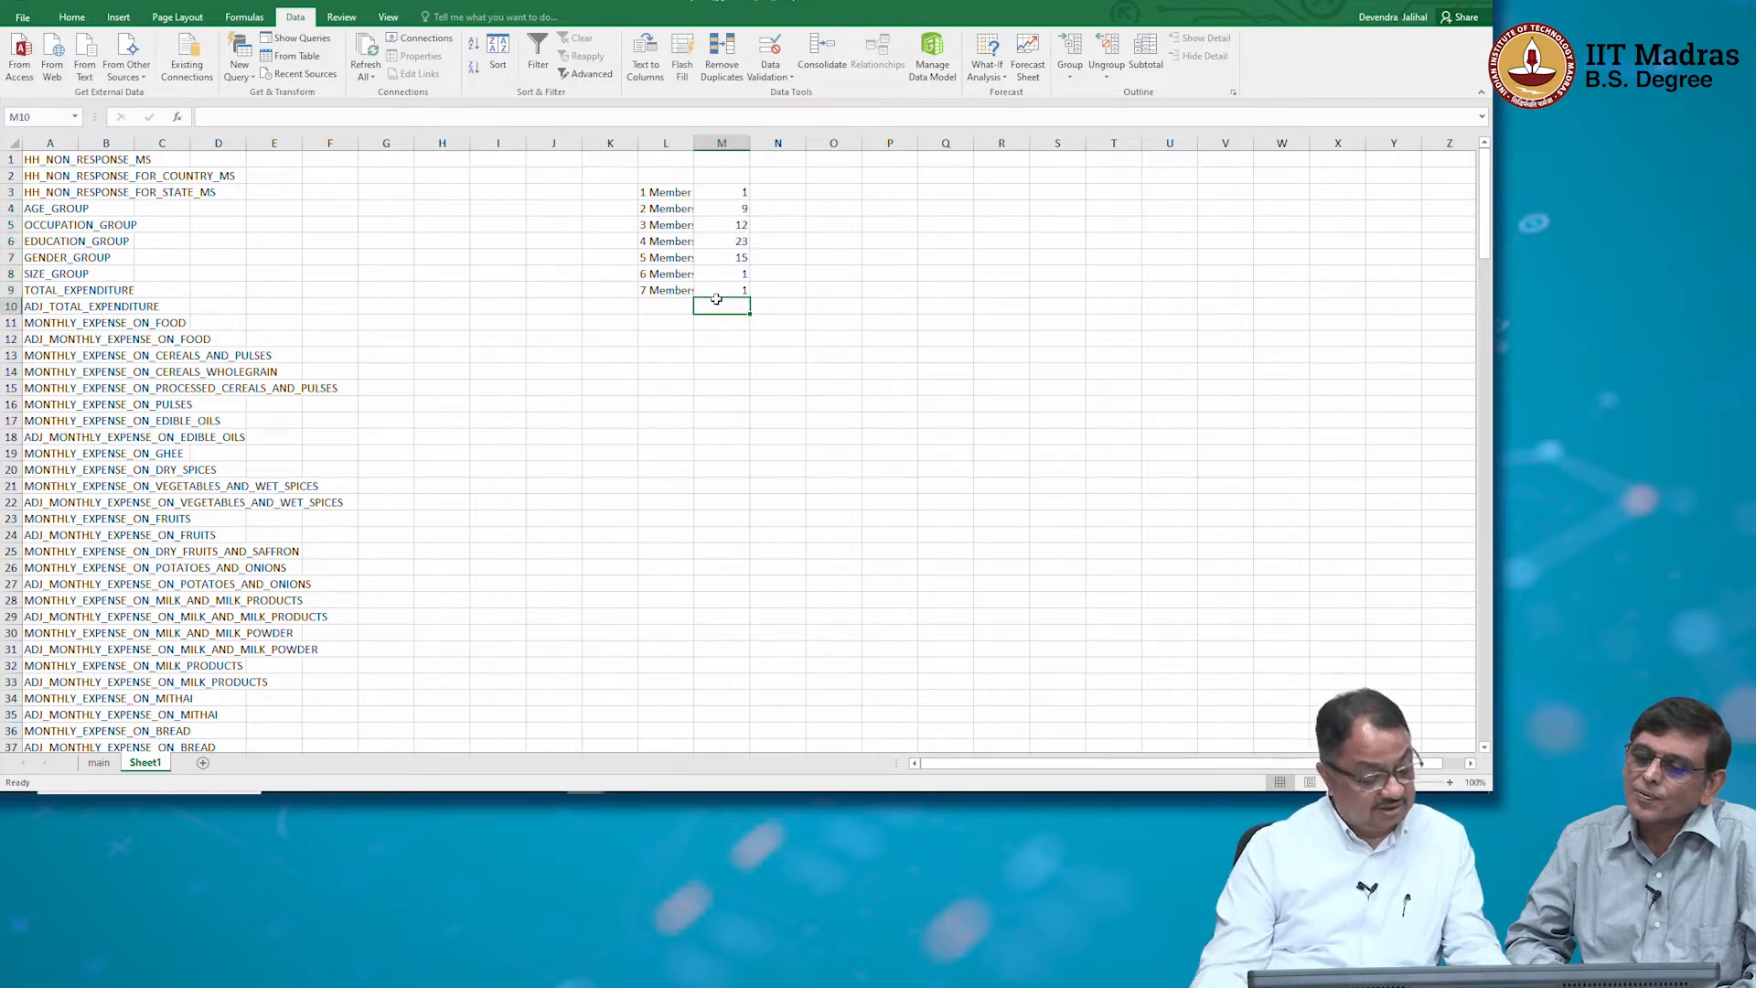
text(=s)
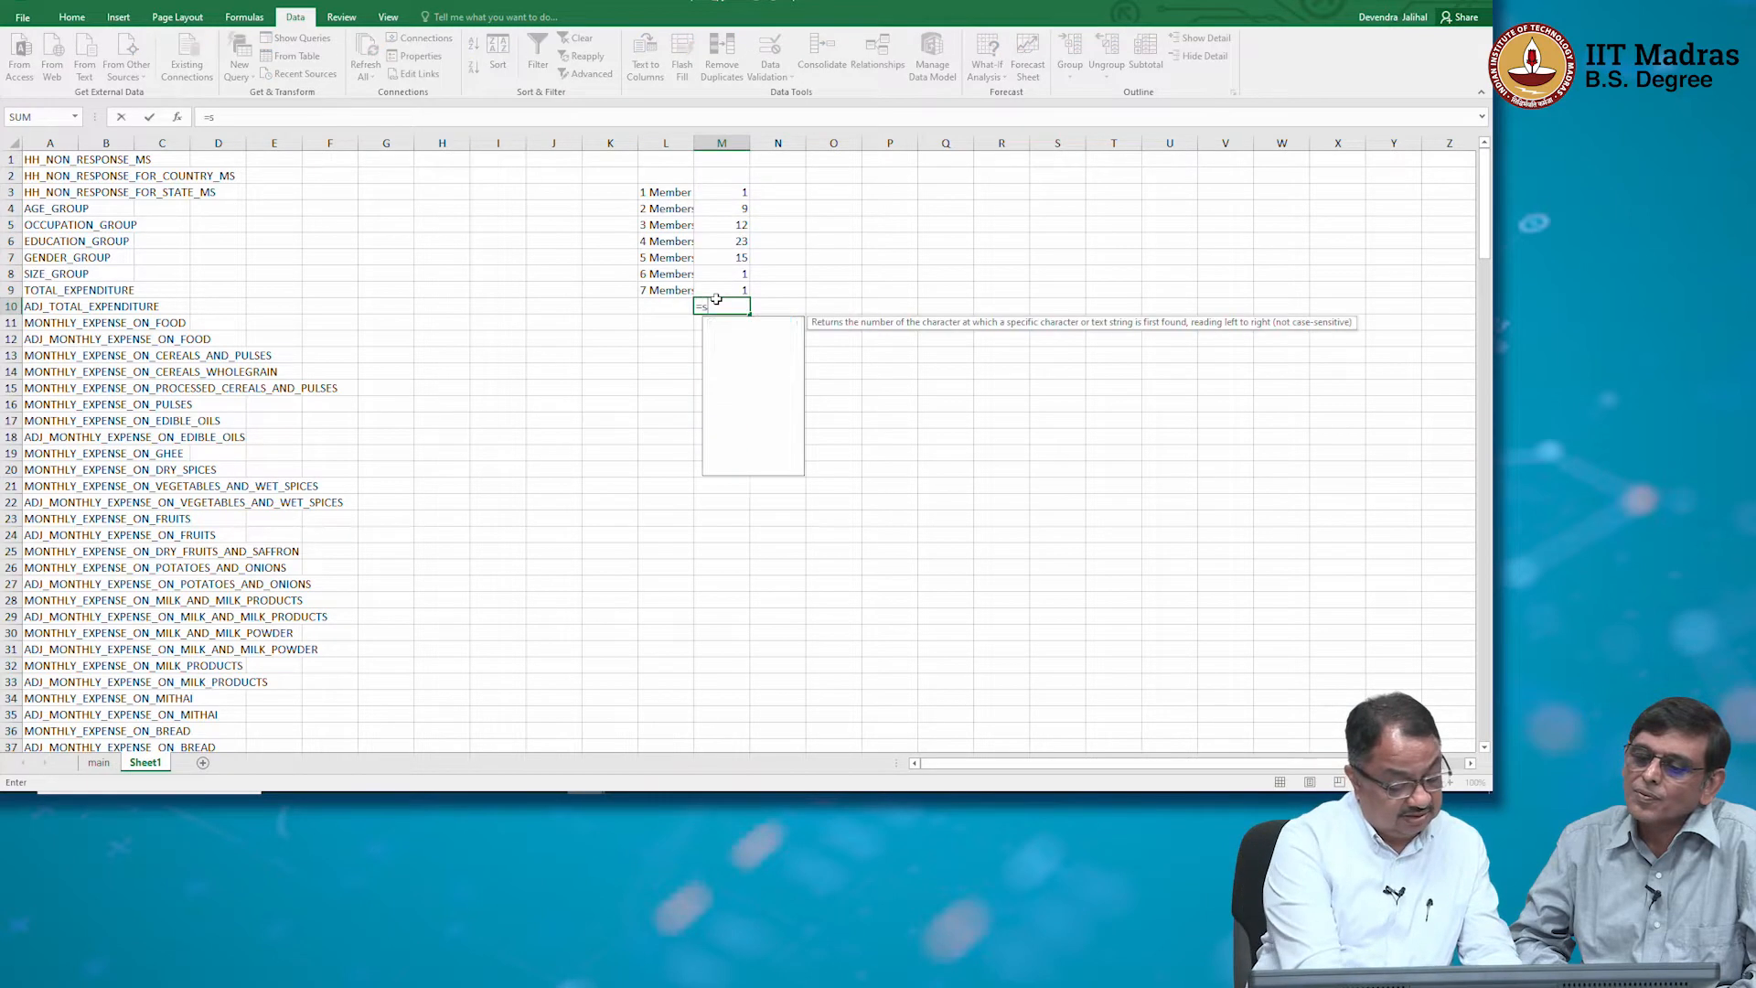
text(um()
key(Up)
key(shift+Up)
key(shift+Up)
key(shift+Up)
key(shift+Up)
key(shift+Up)
key(shift+Up)
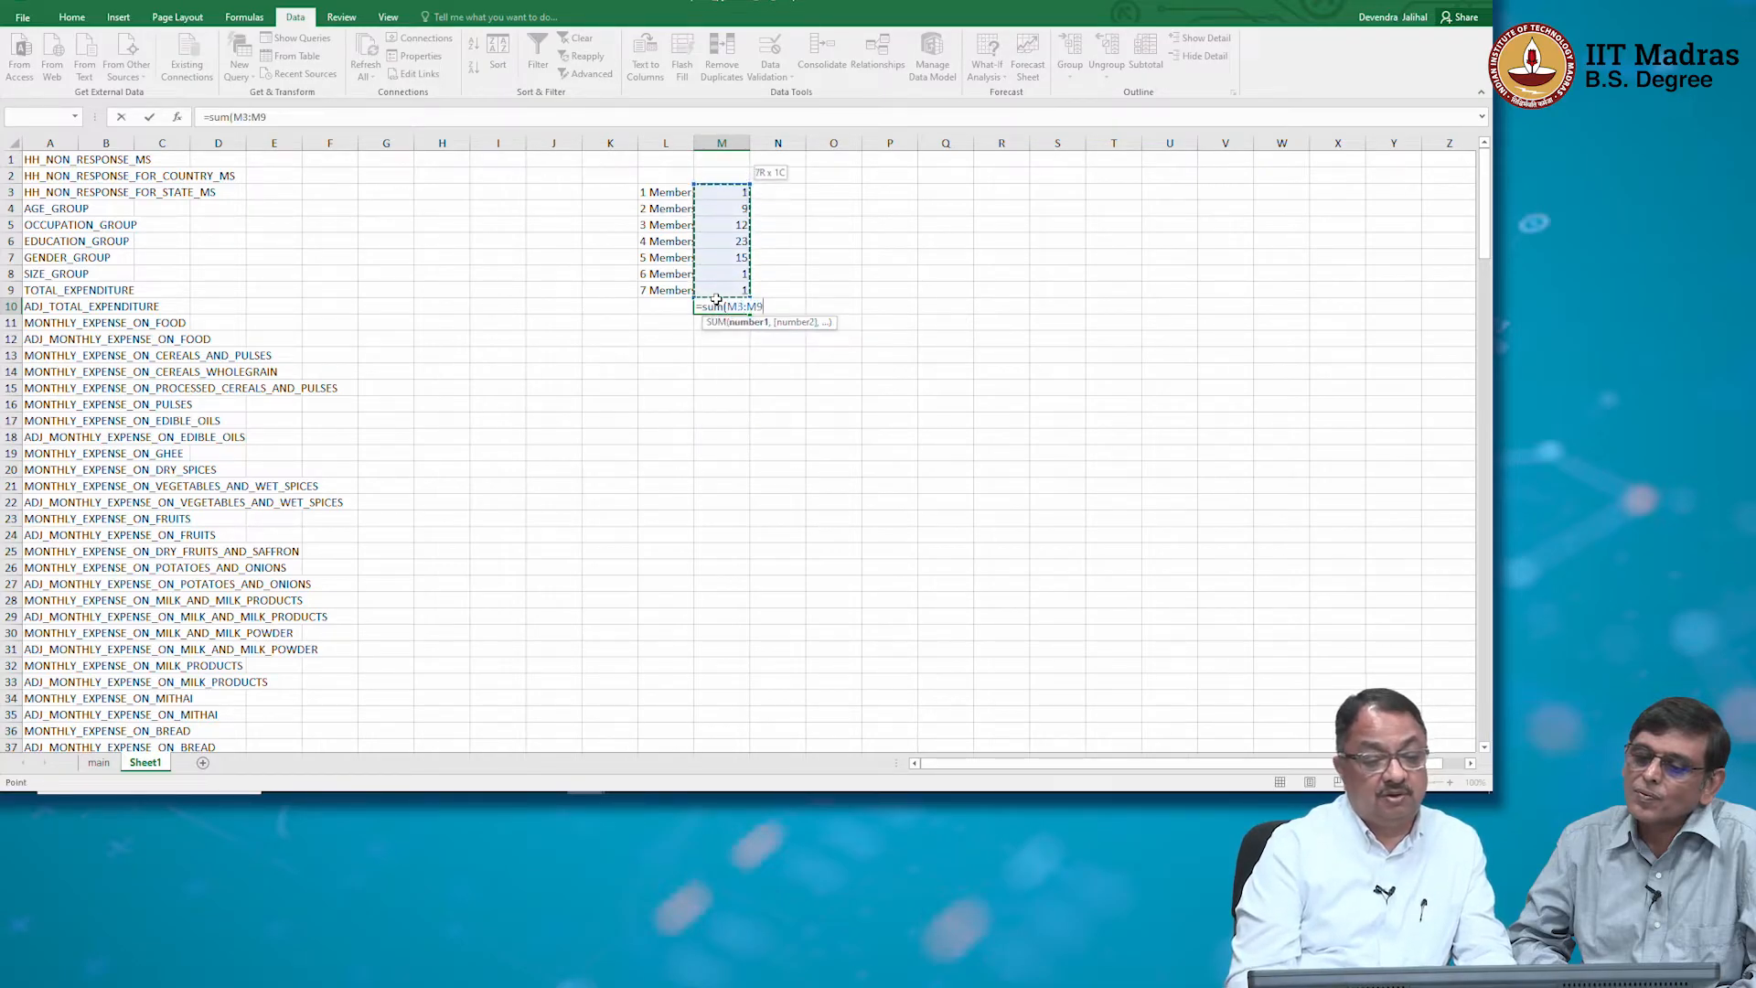
text())
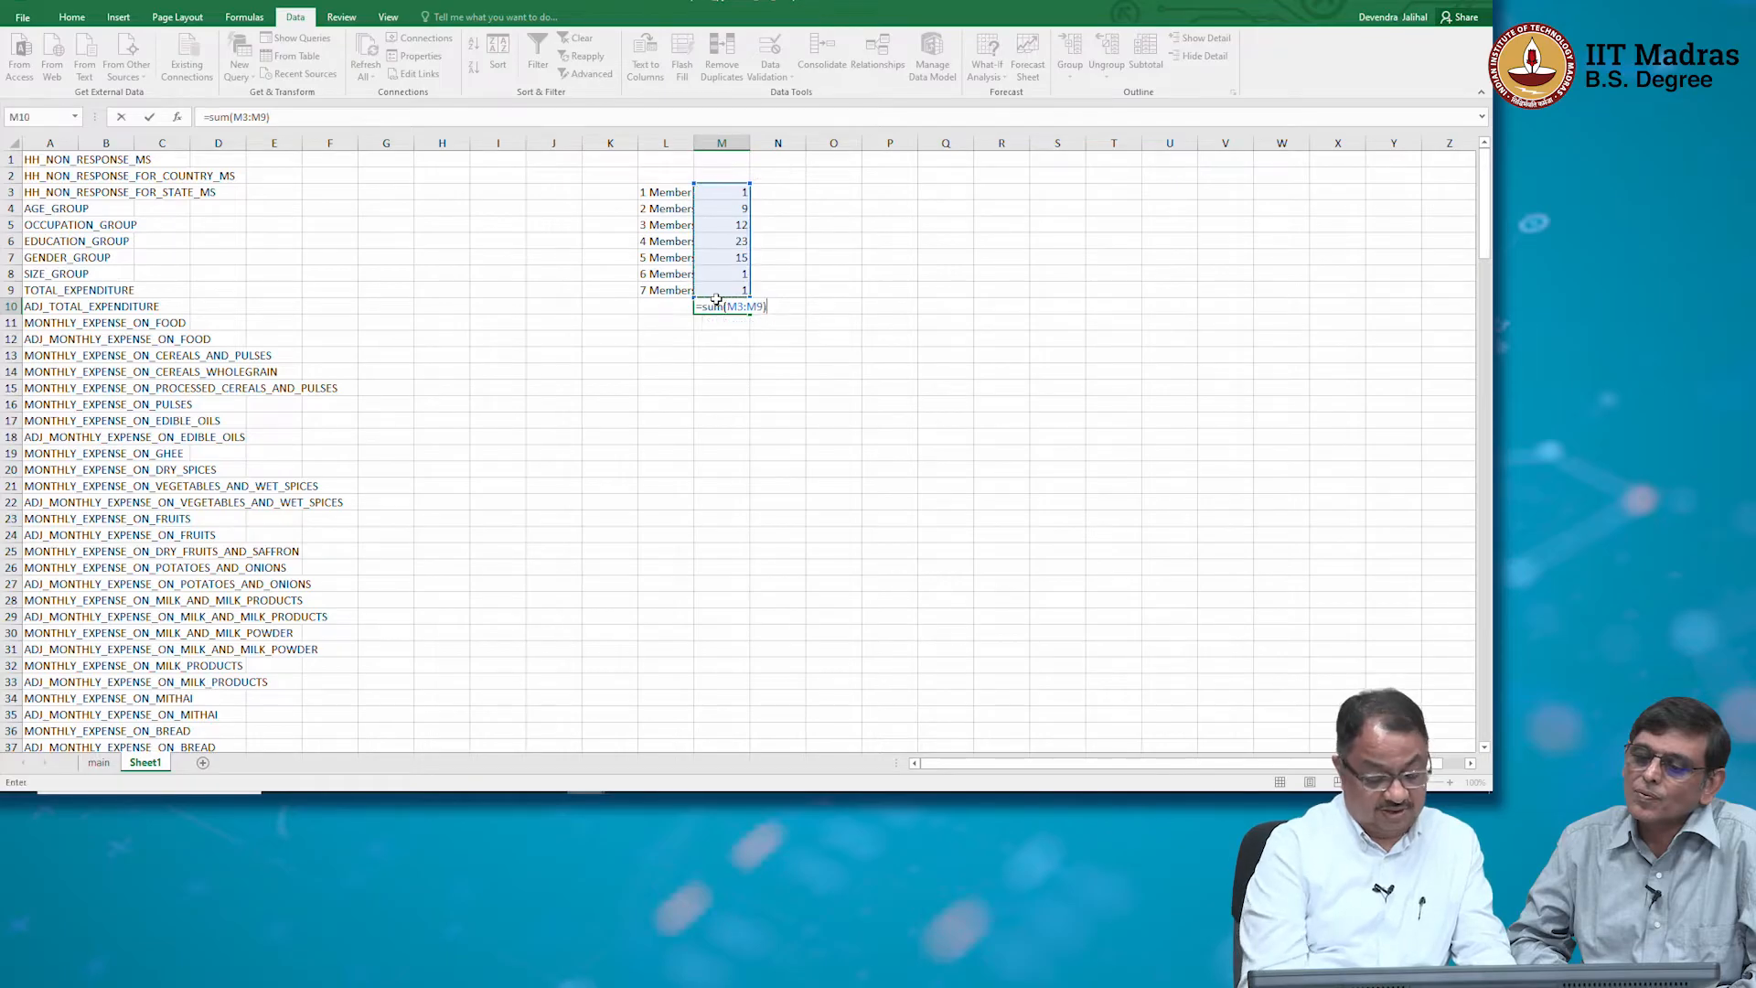
key(Return)
Calculate the 1 Member share in N3 with =M3/$M$10, keeping the reference to the total absolute
key(Up)
key(Up)
key(Up)
key(Up)
key(Up)
key(Up)
key(Up)
key(Up)
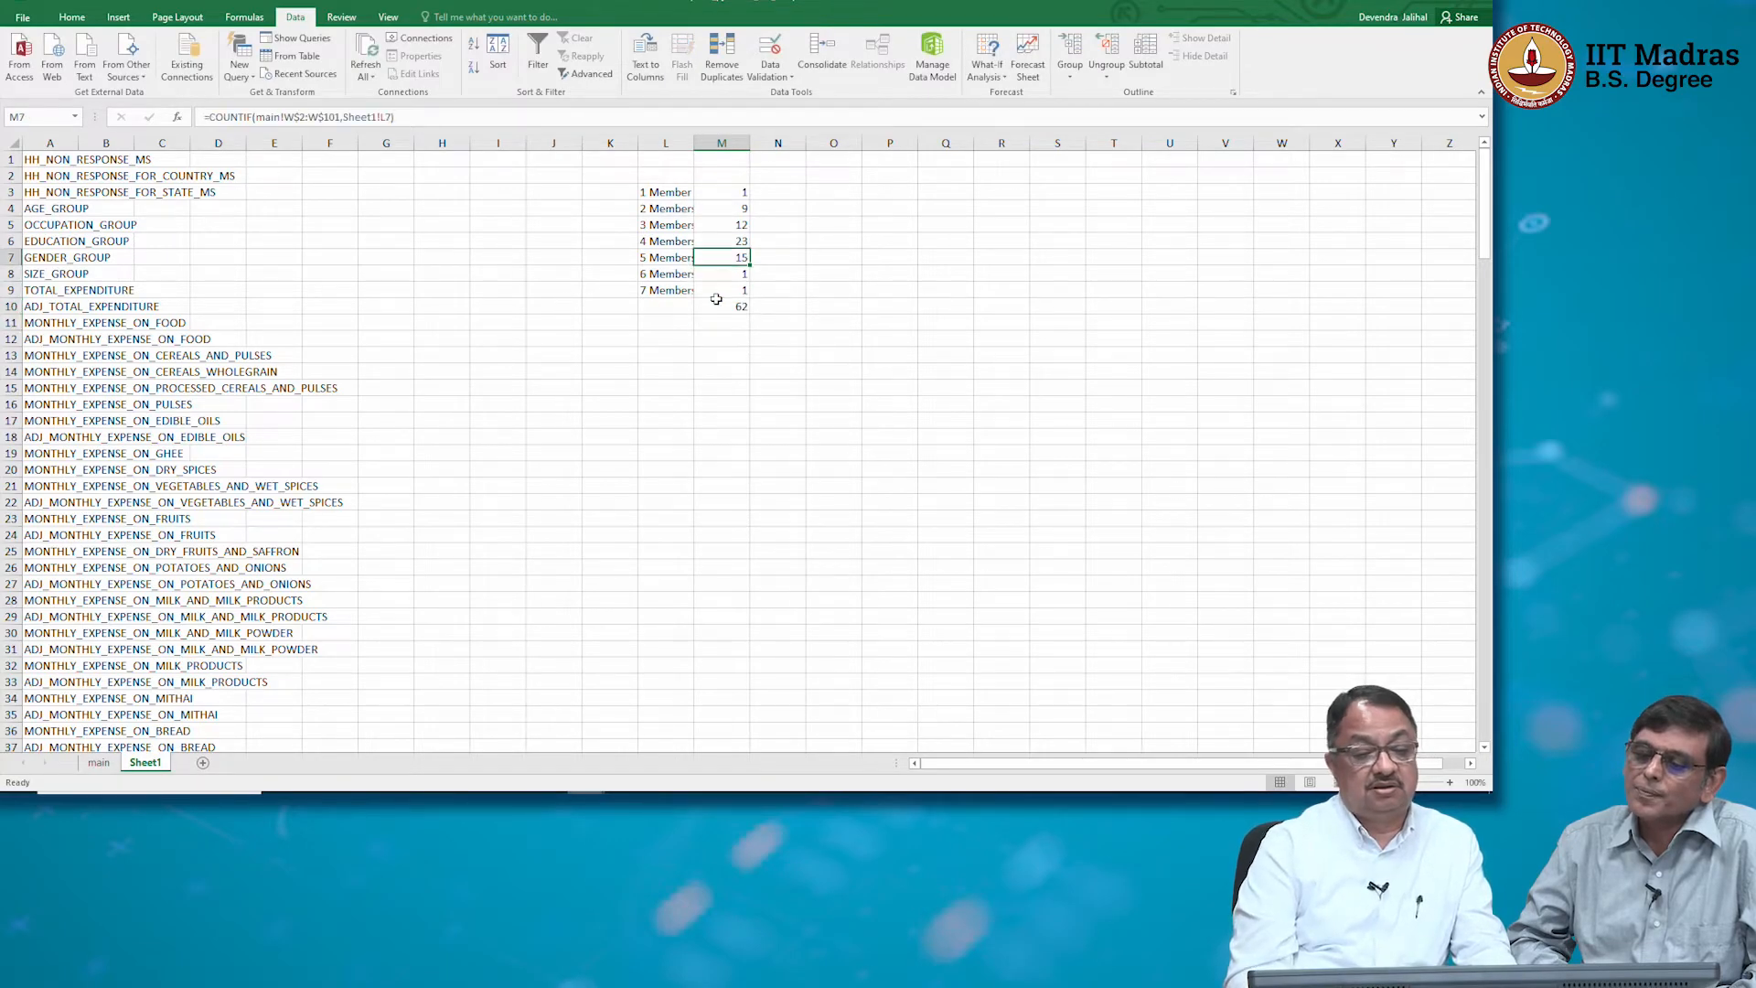
key(Right)
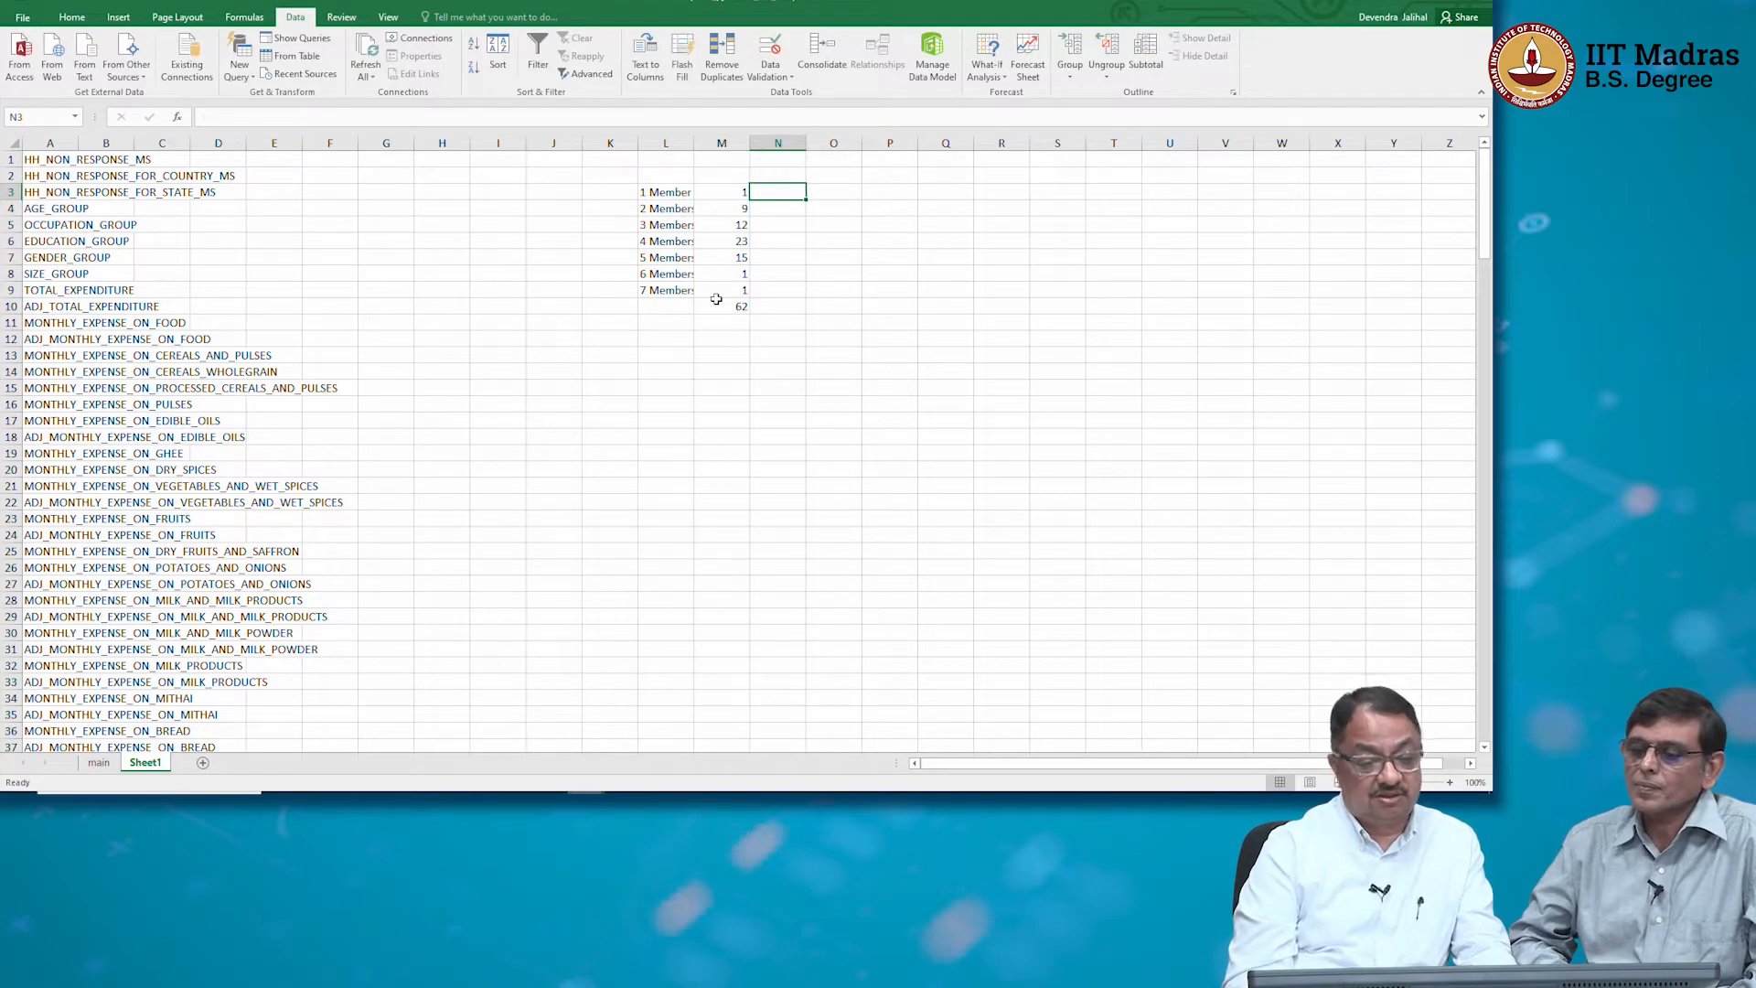
text(=)
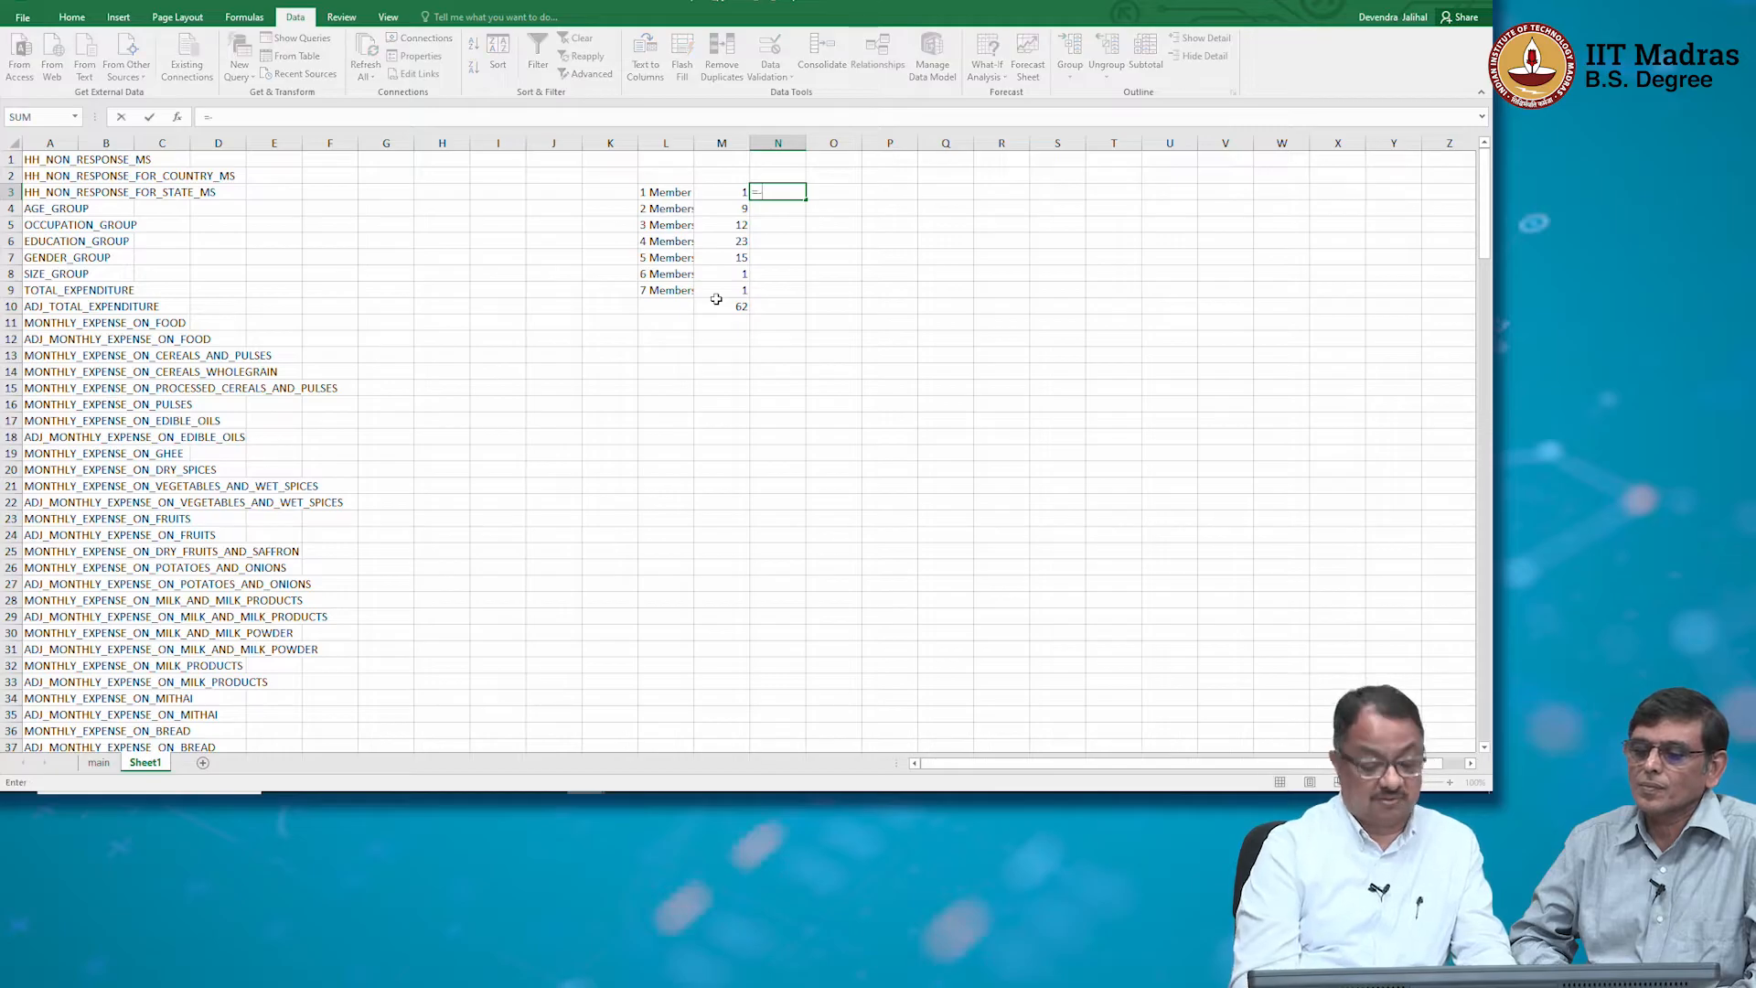
key(Left)
text(/)
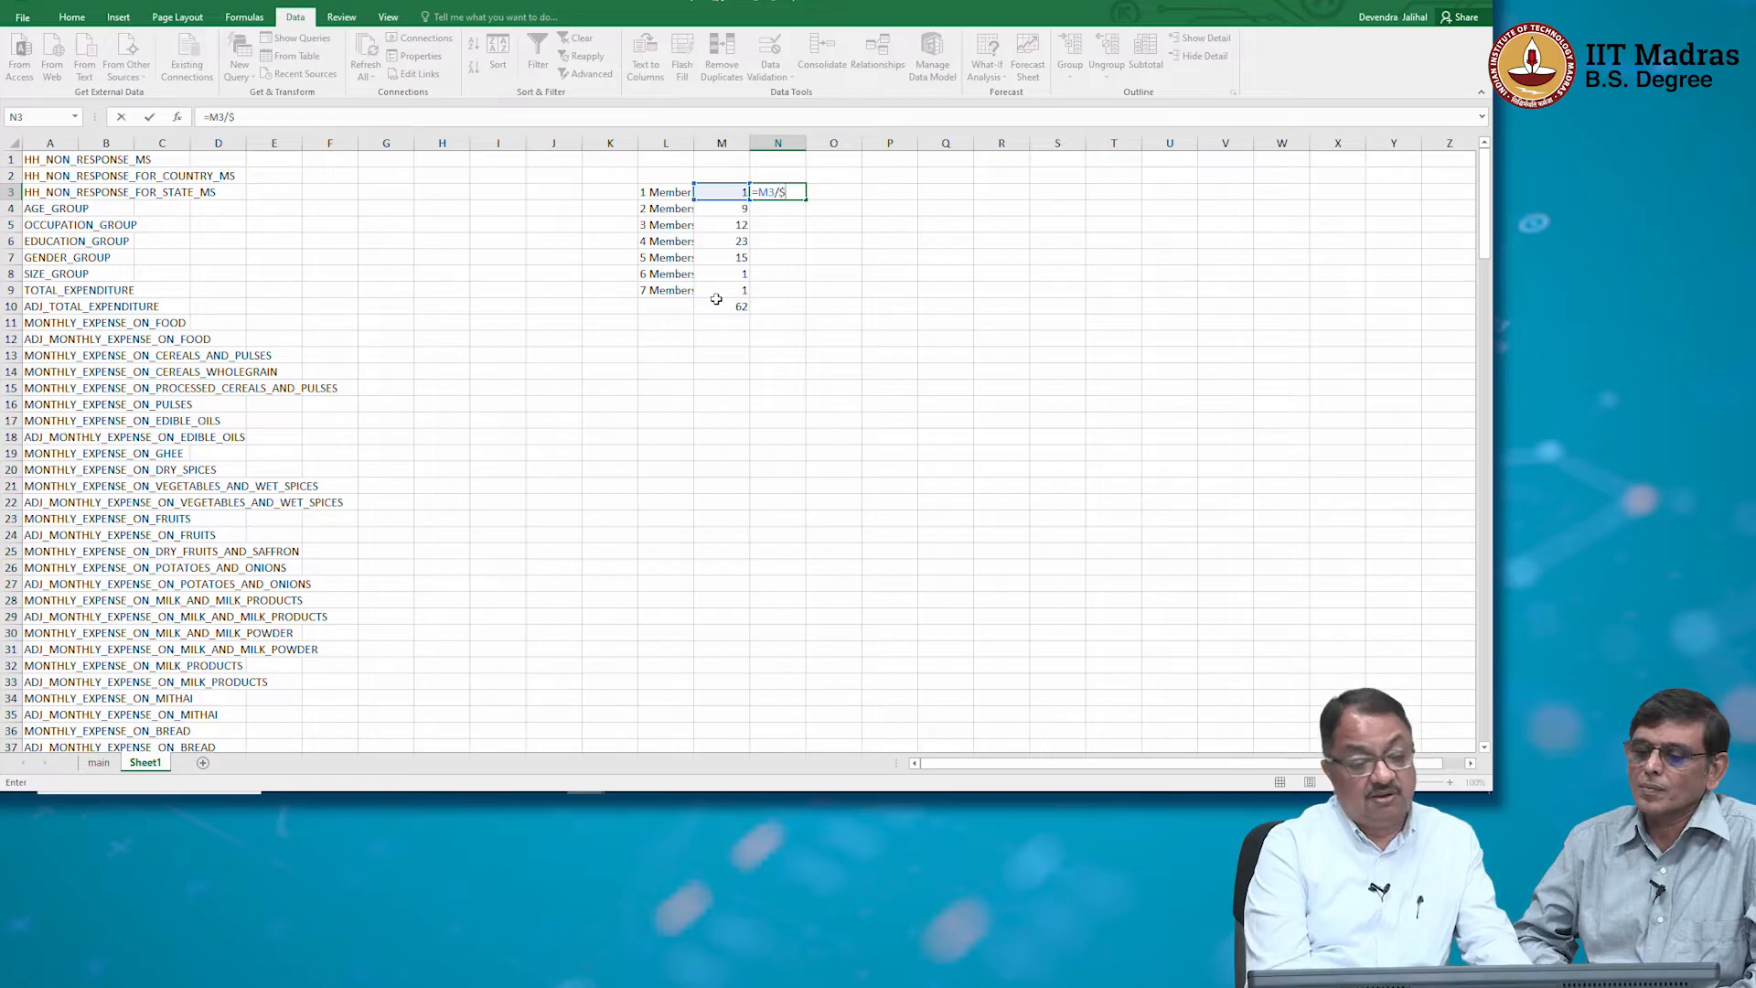
text($M)
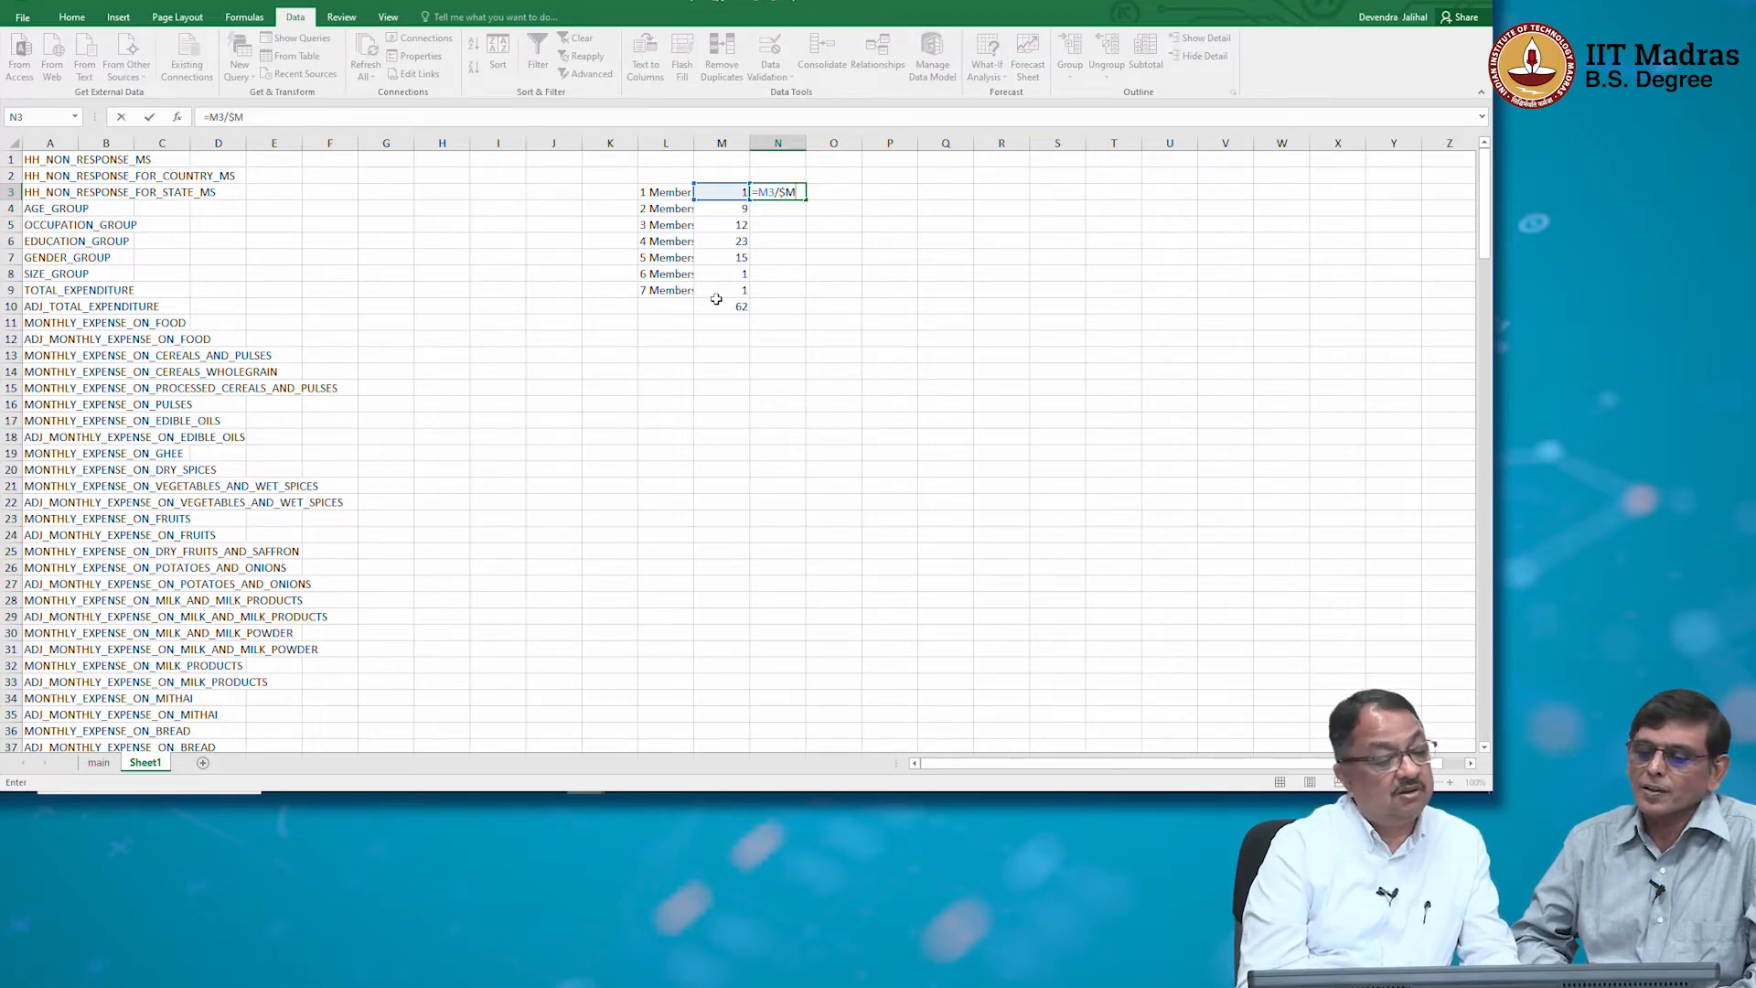
text($1)
key(Return)
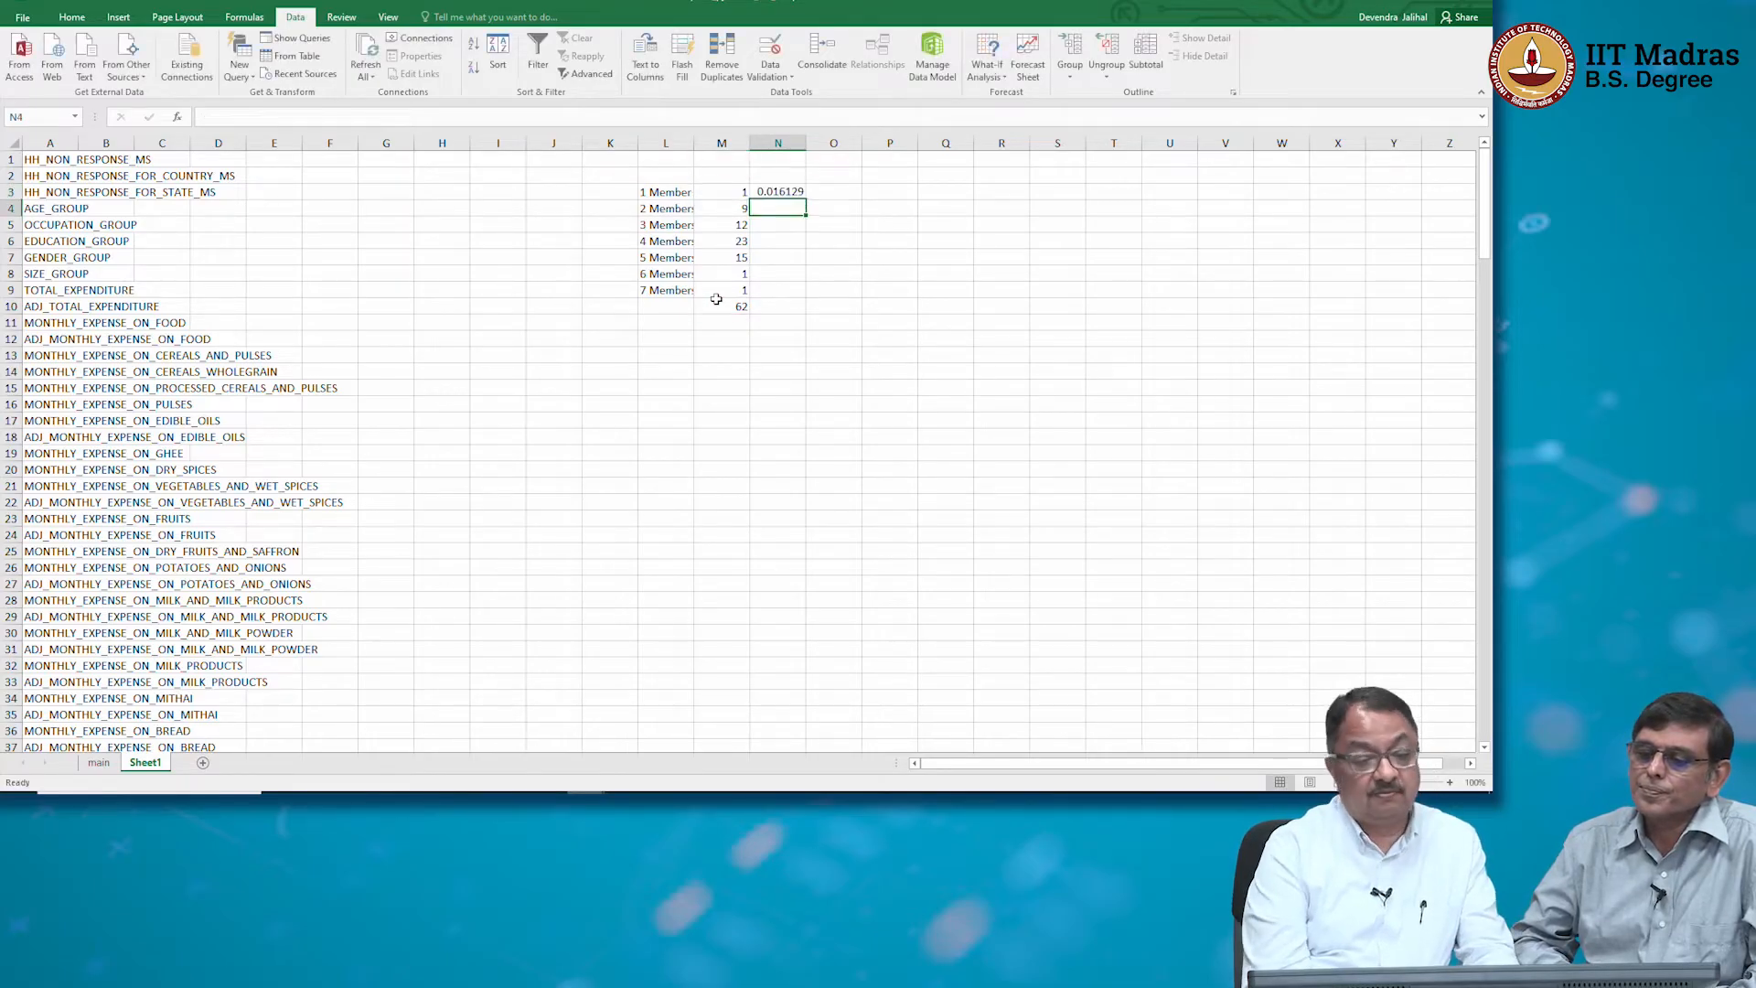
Fill the share formula from N3 down through N9 and format these cells as percentages
click(799, 195)
drag(807, 200, 808, 294)
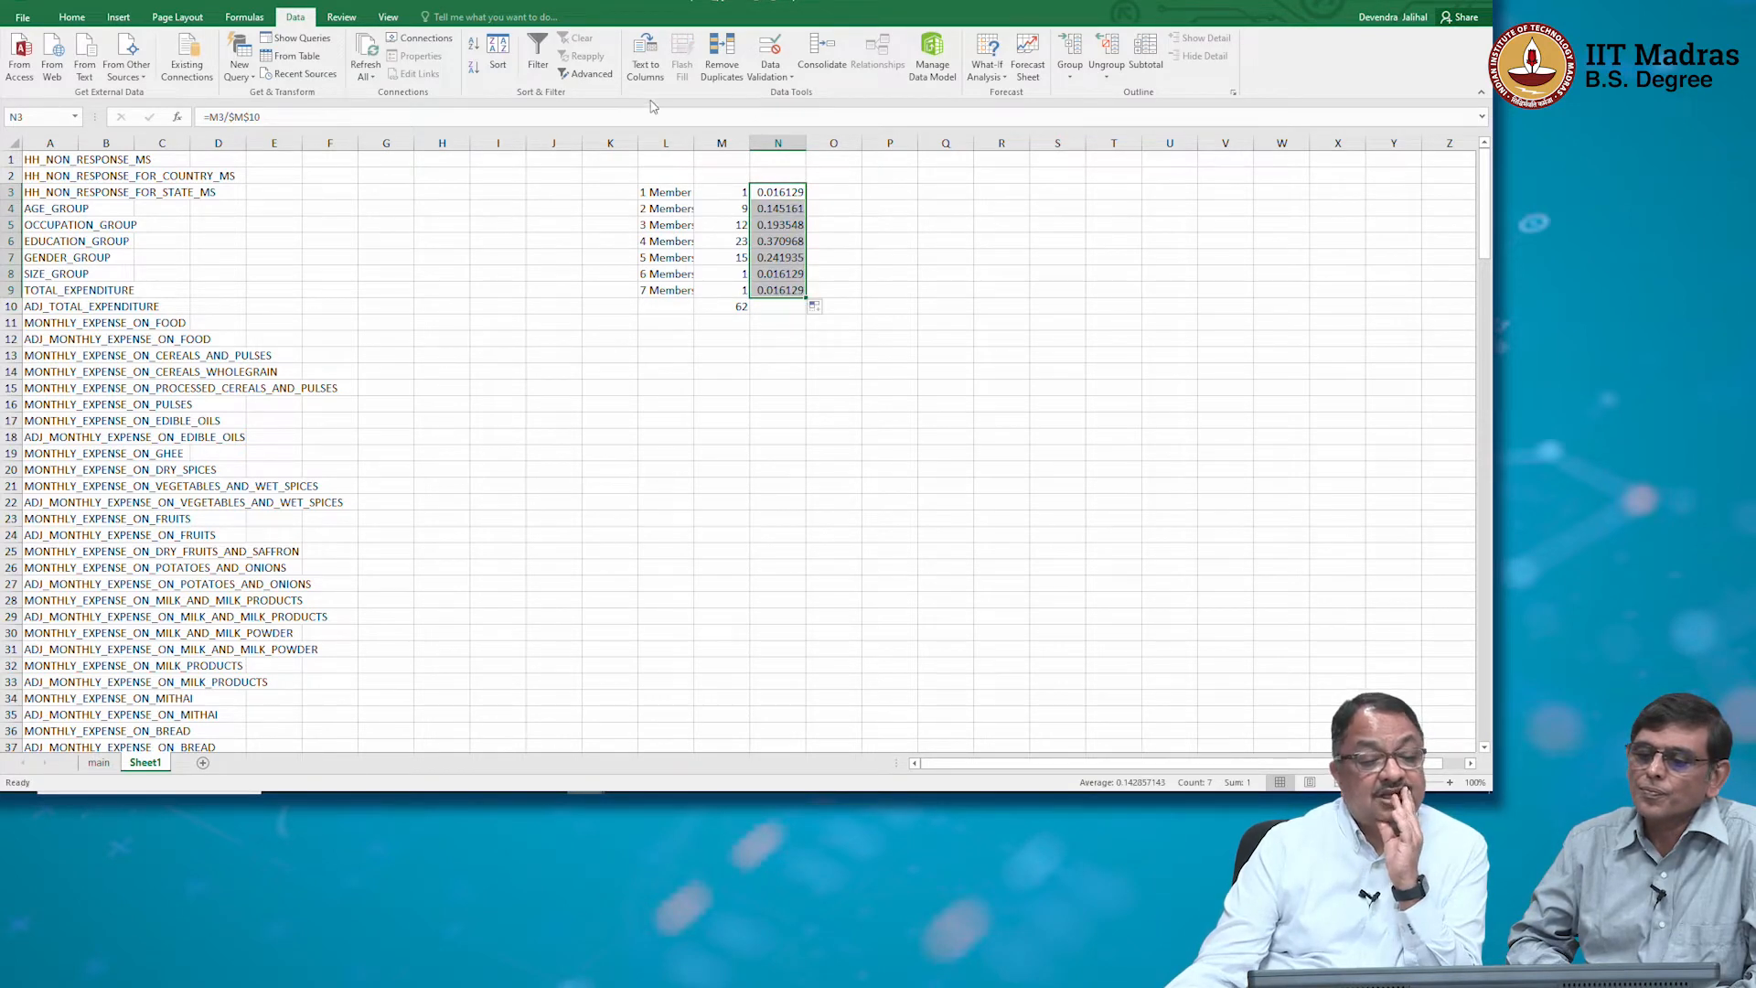
click(20, 15)
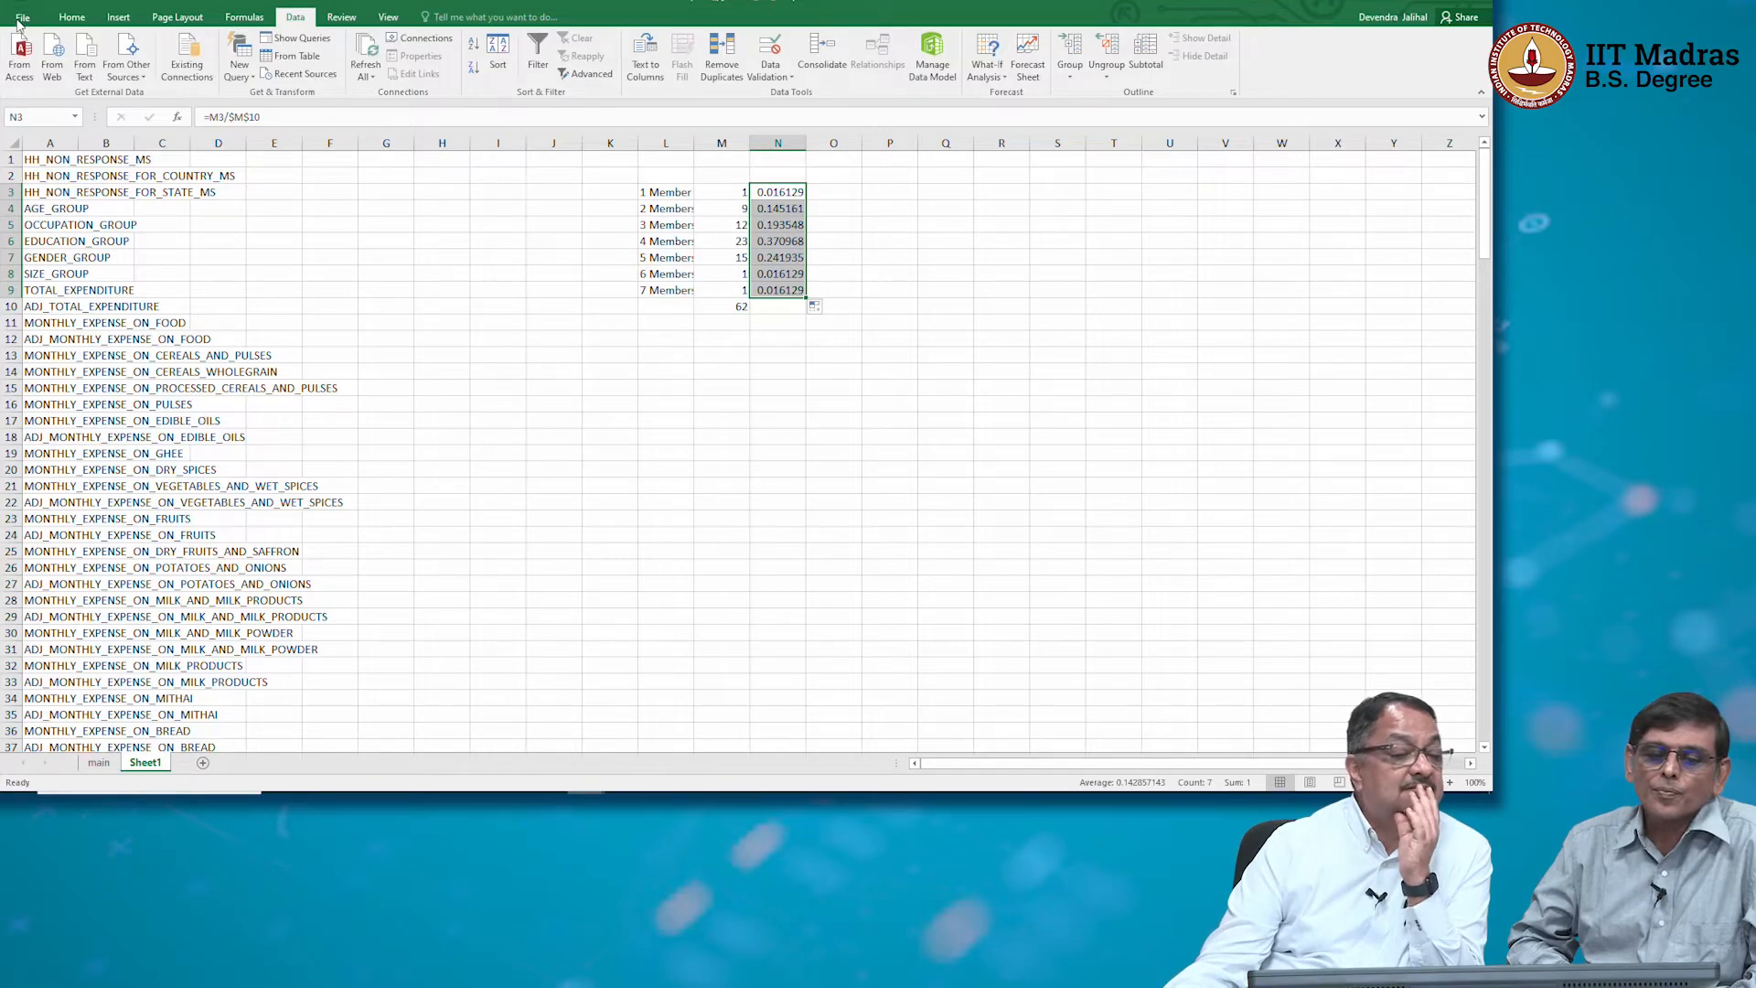
click(28, 13)
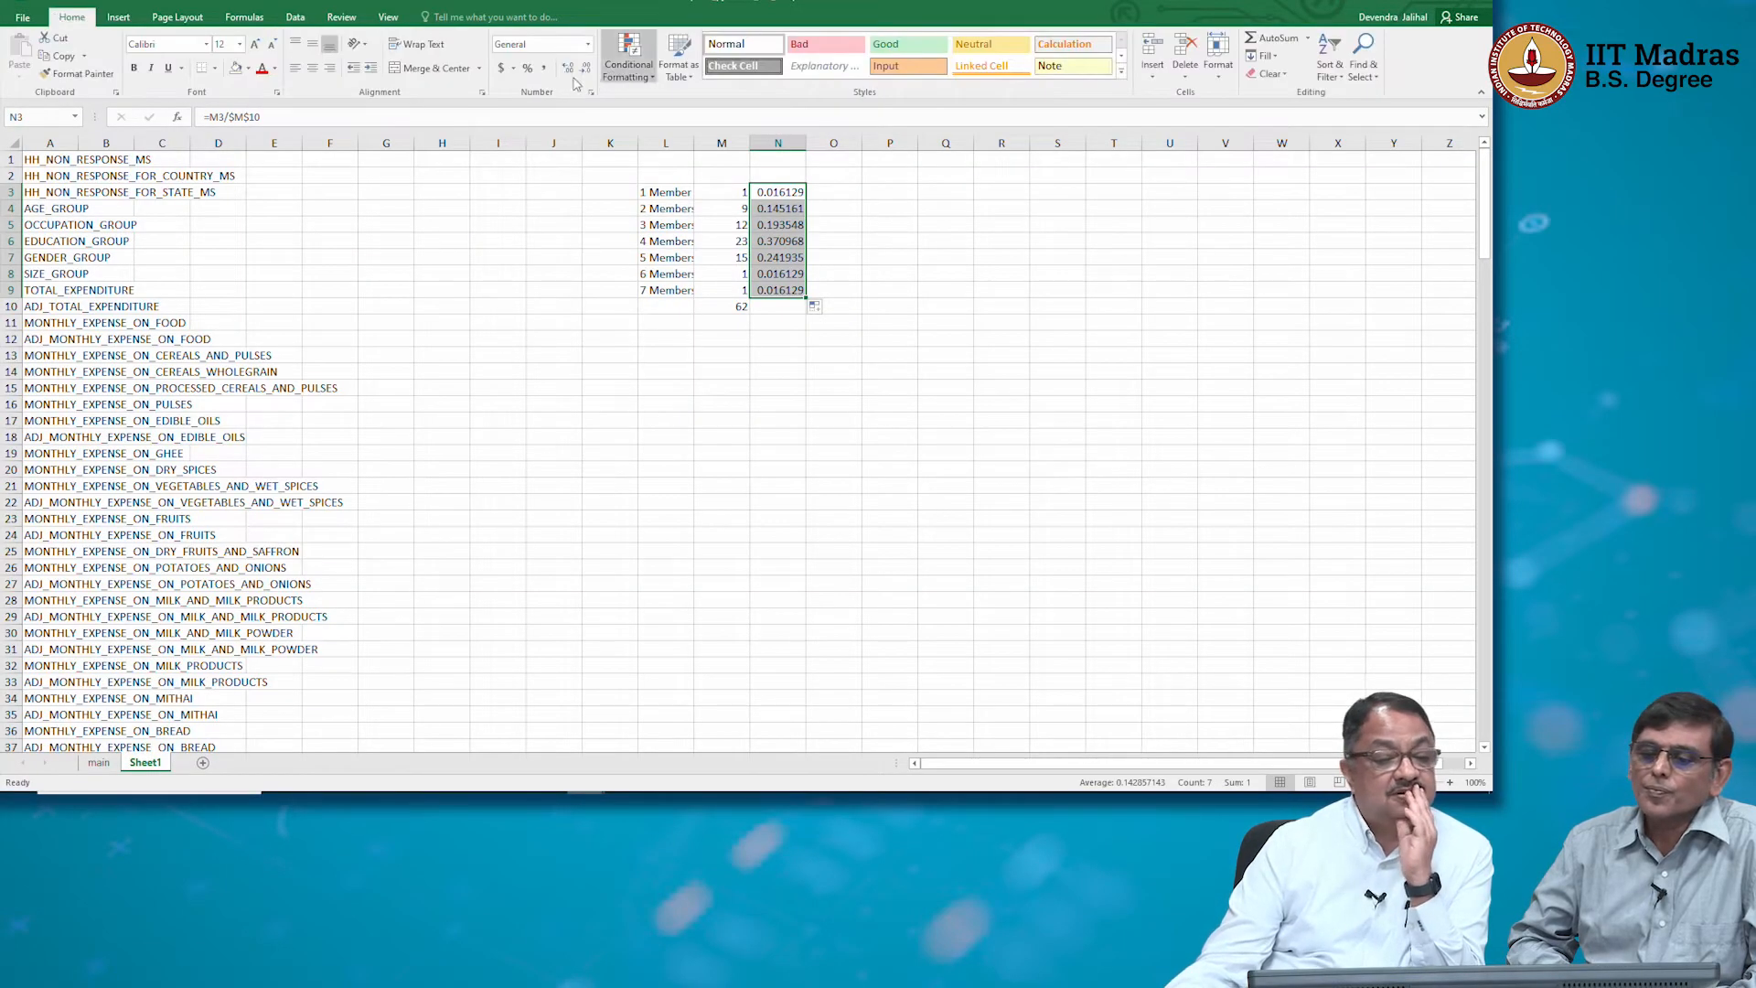
click(528, 70)
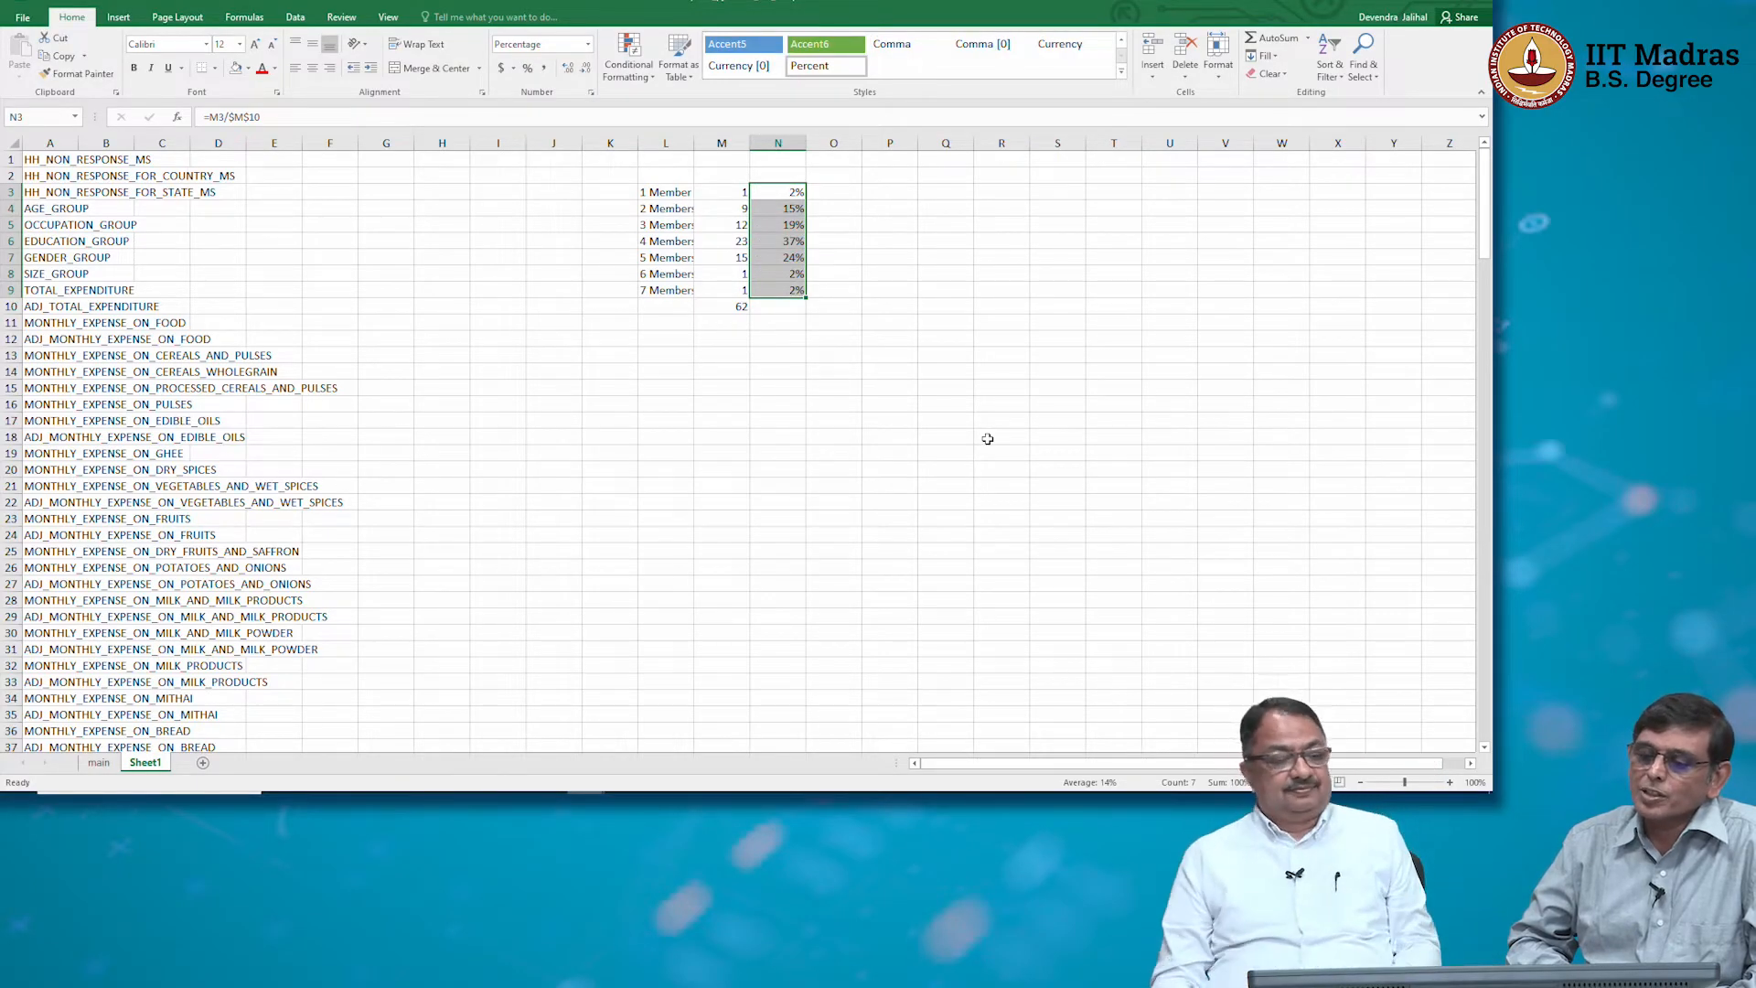
click(836, 329)
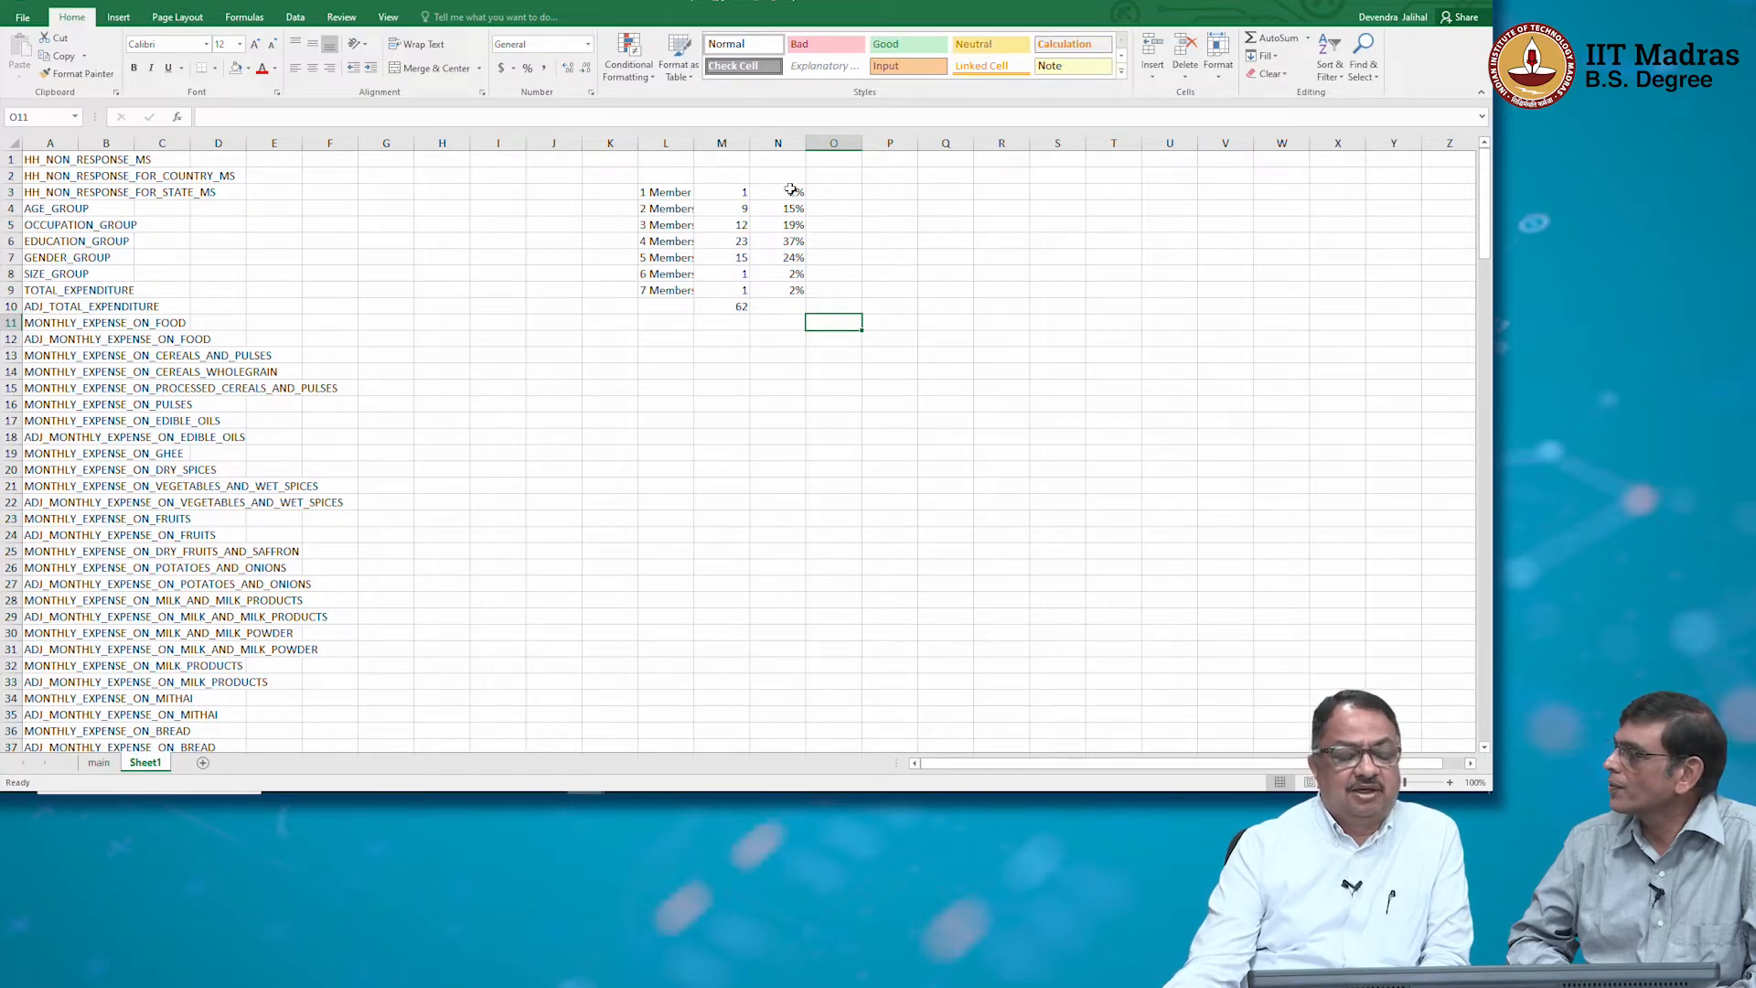
Insert a 2-D pie chart from the categories and counts in L3:M9, and select its slices
drag(663, 191, 725, 290)
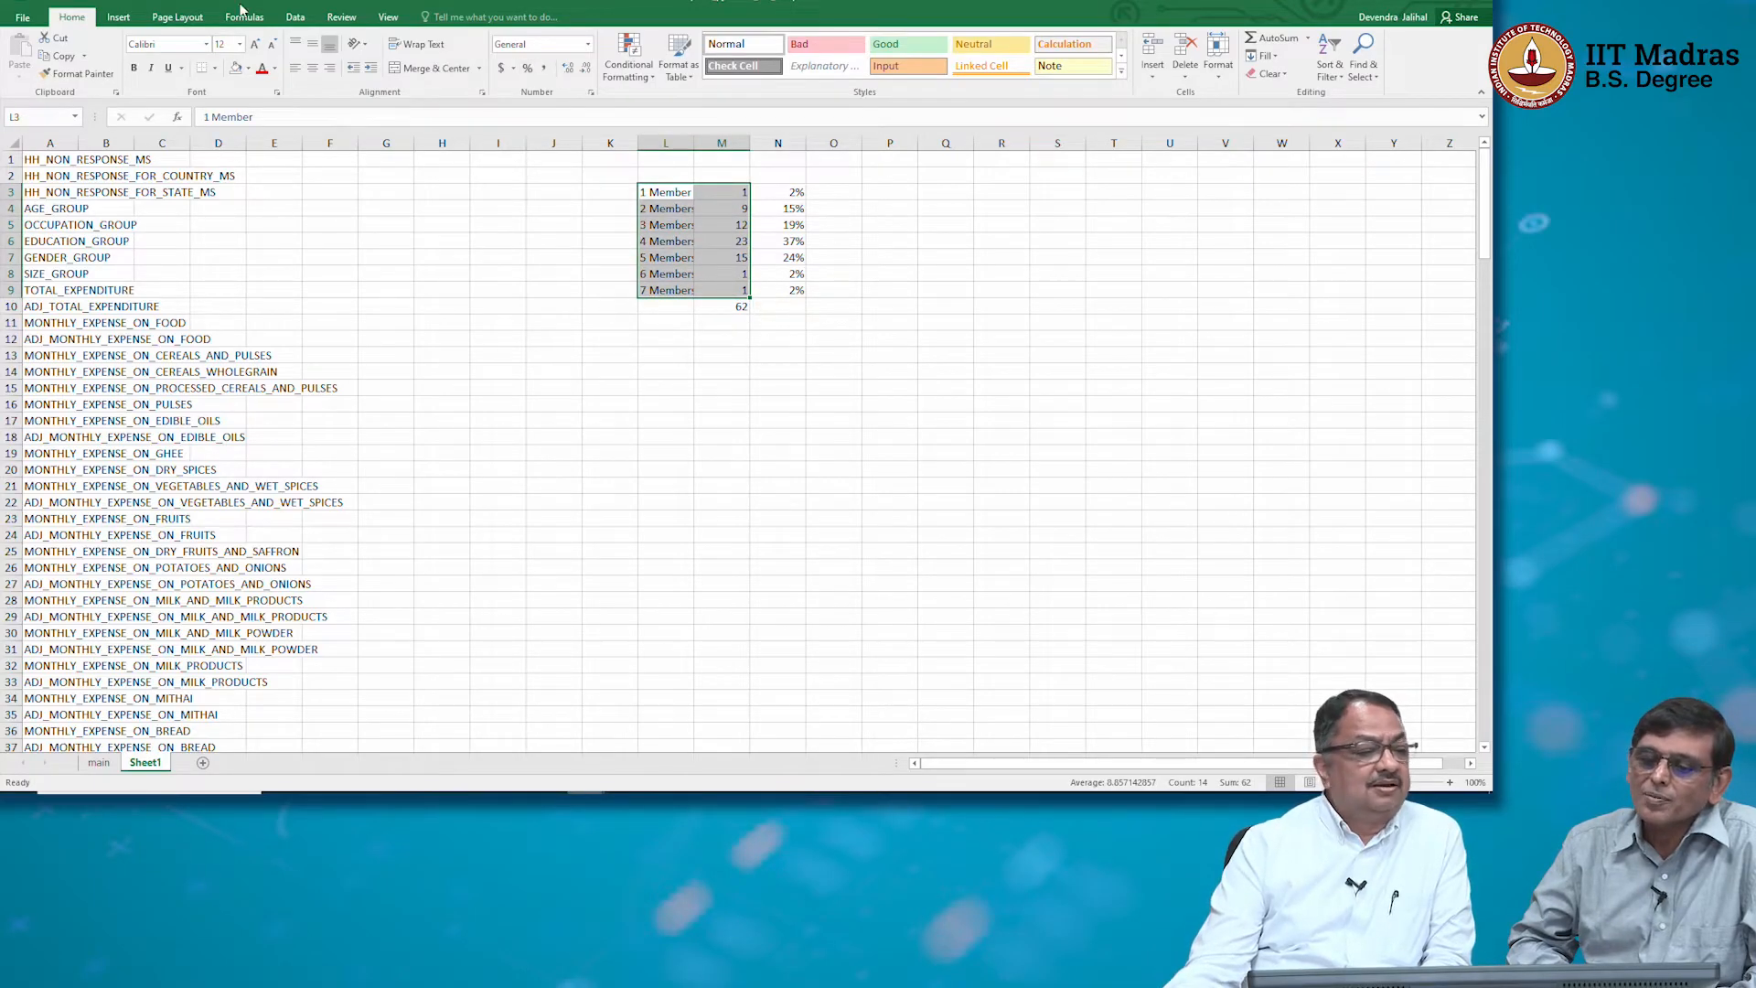
click(118, 16)
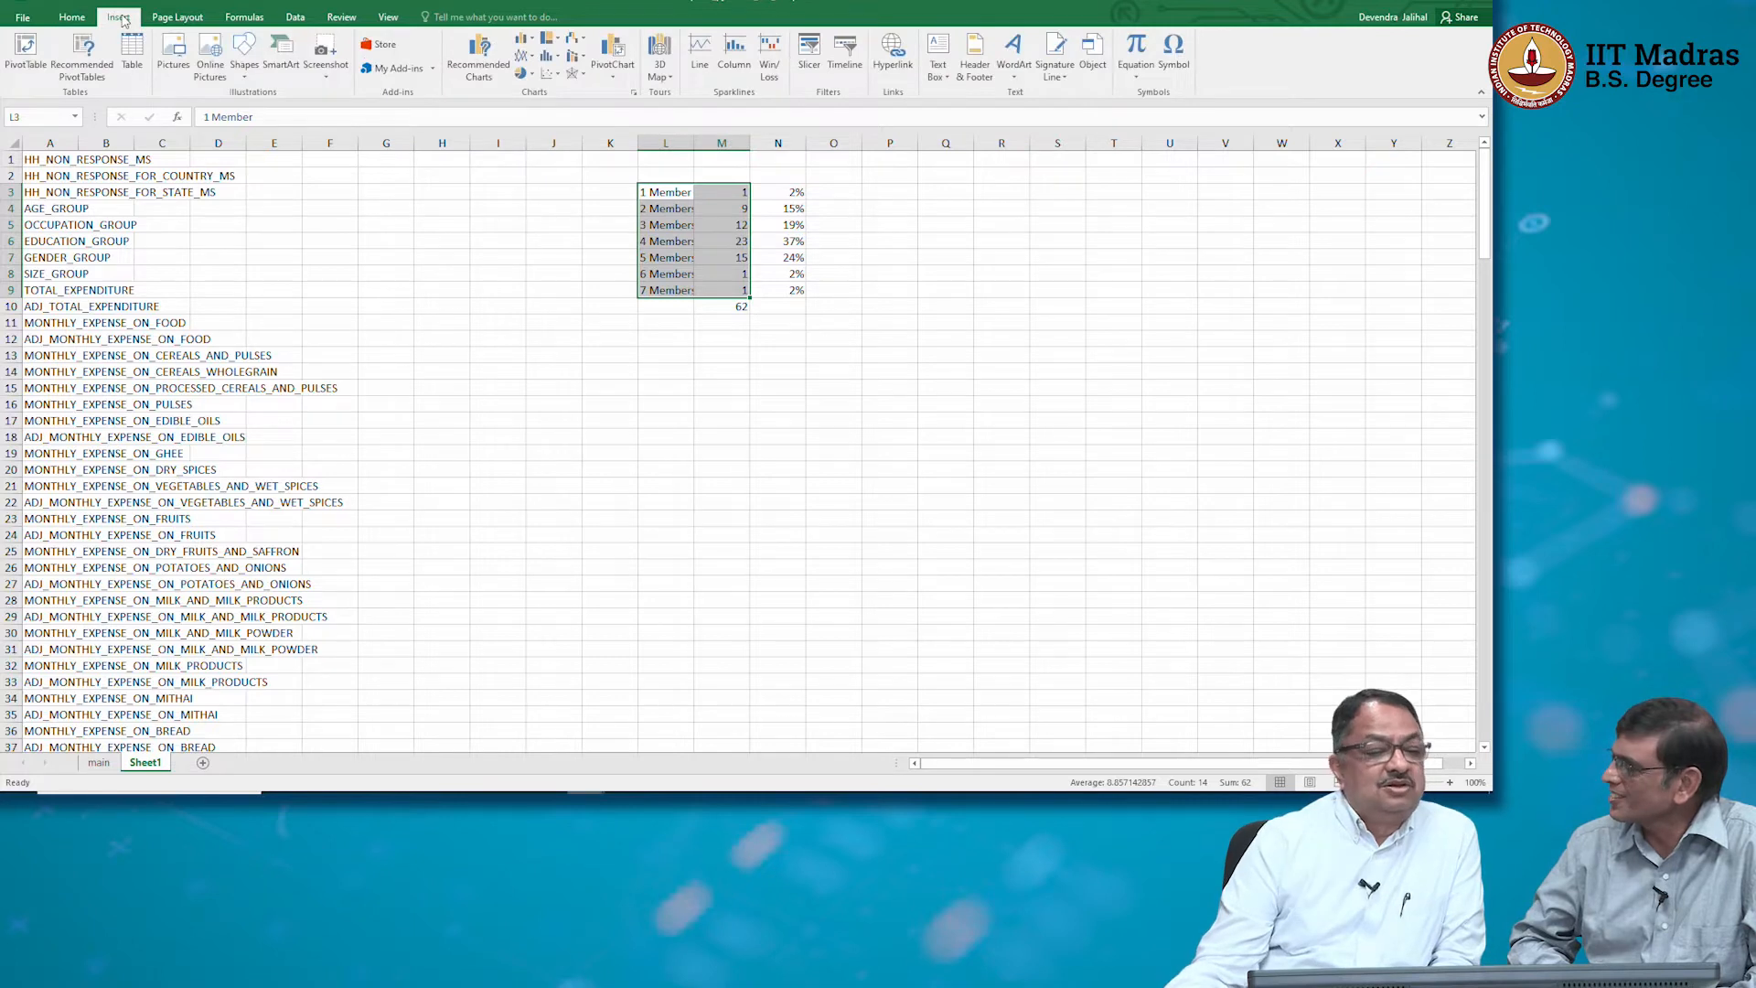
click(523, 73)
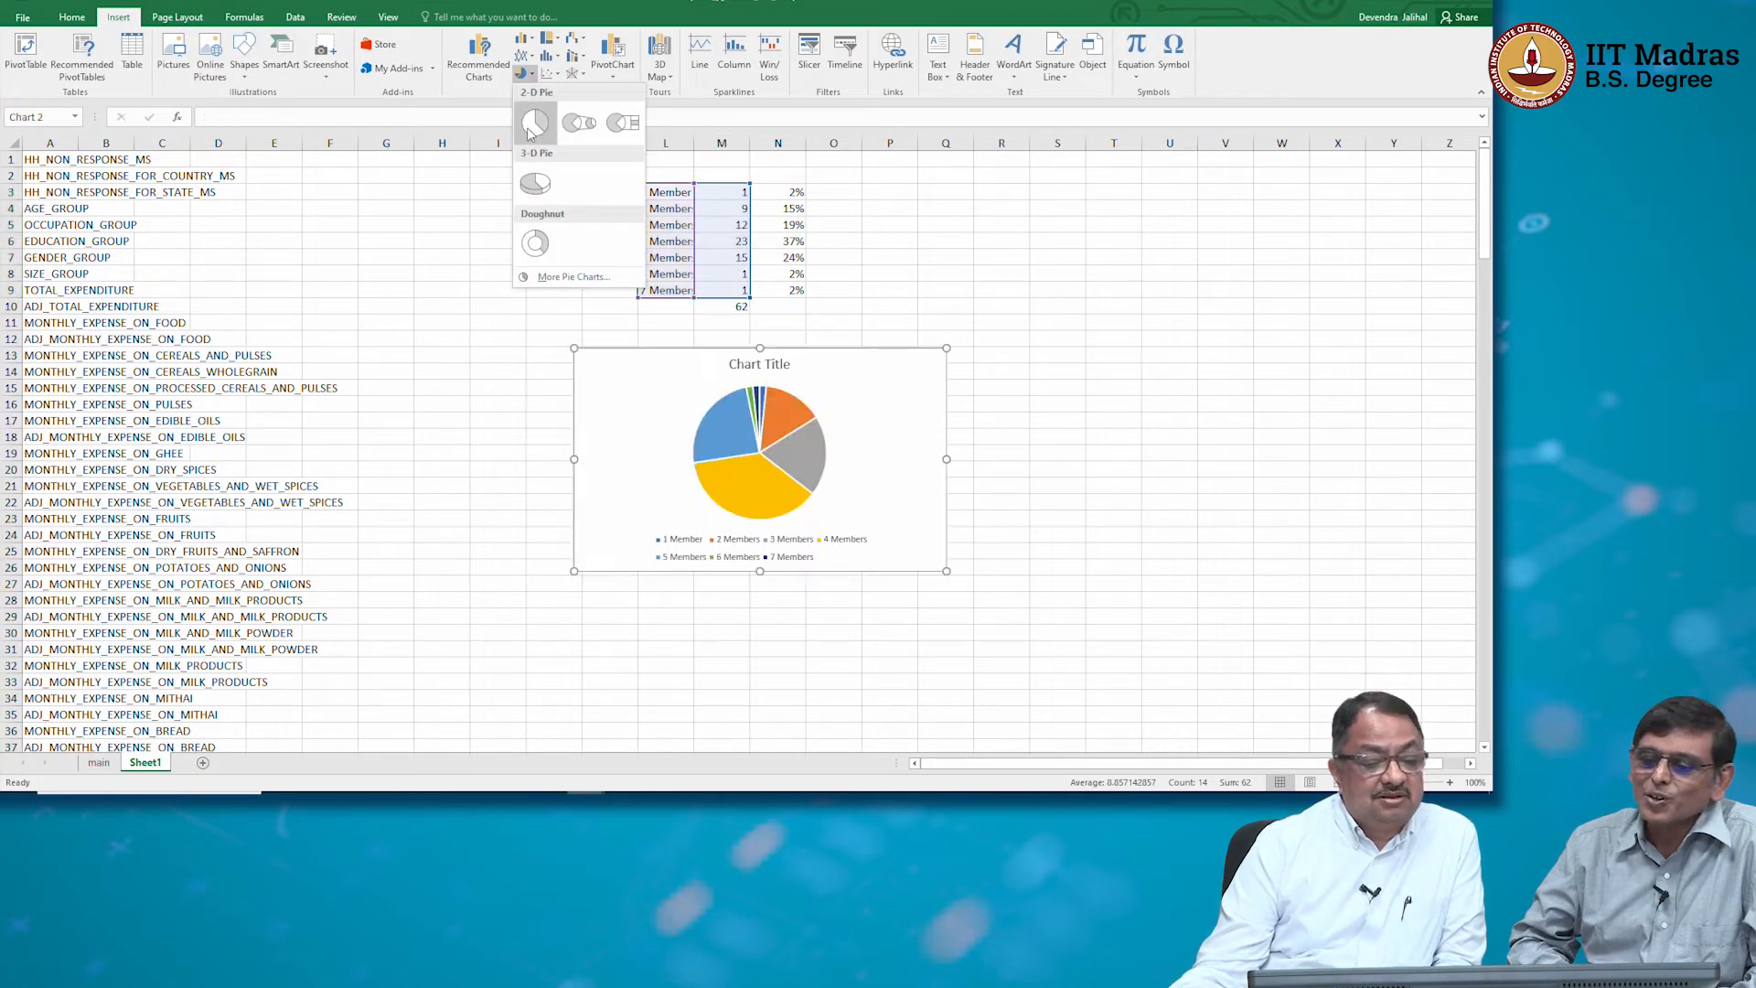
click(533, 125)
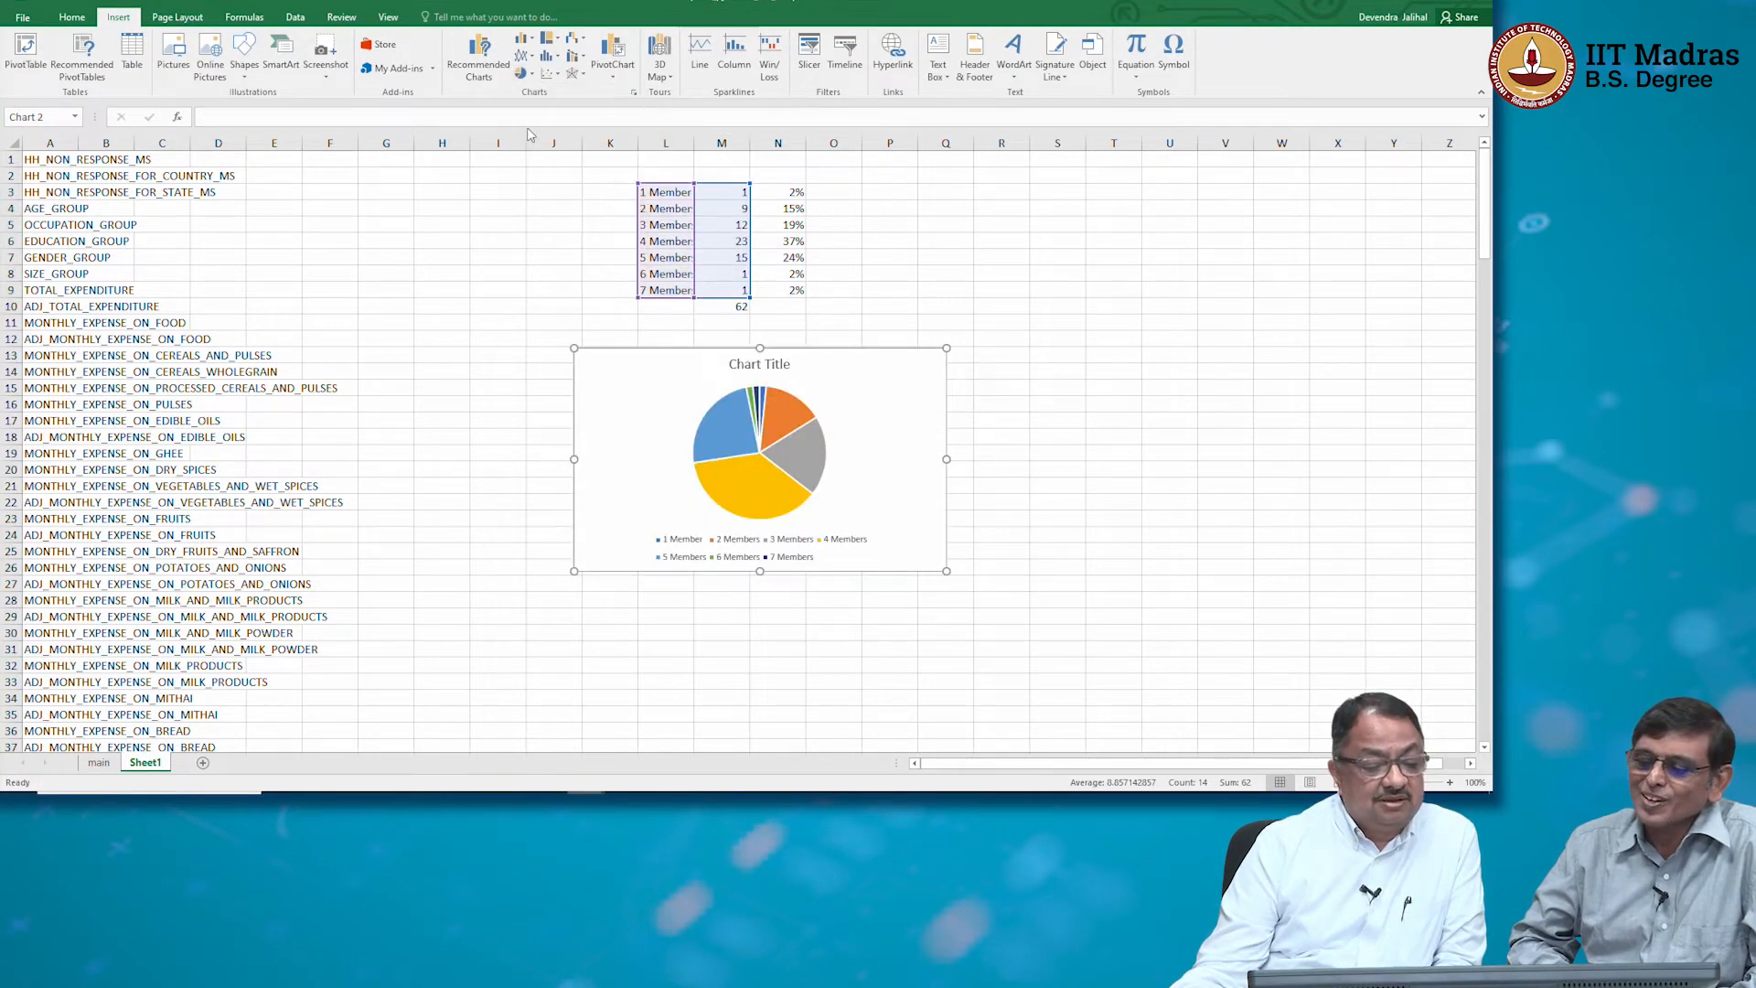
click(782, 407)
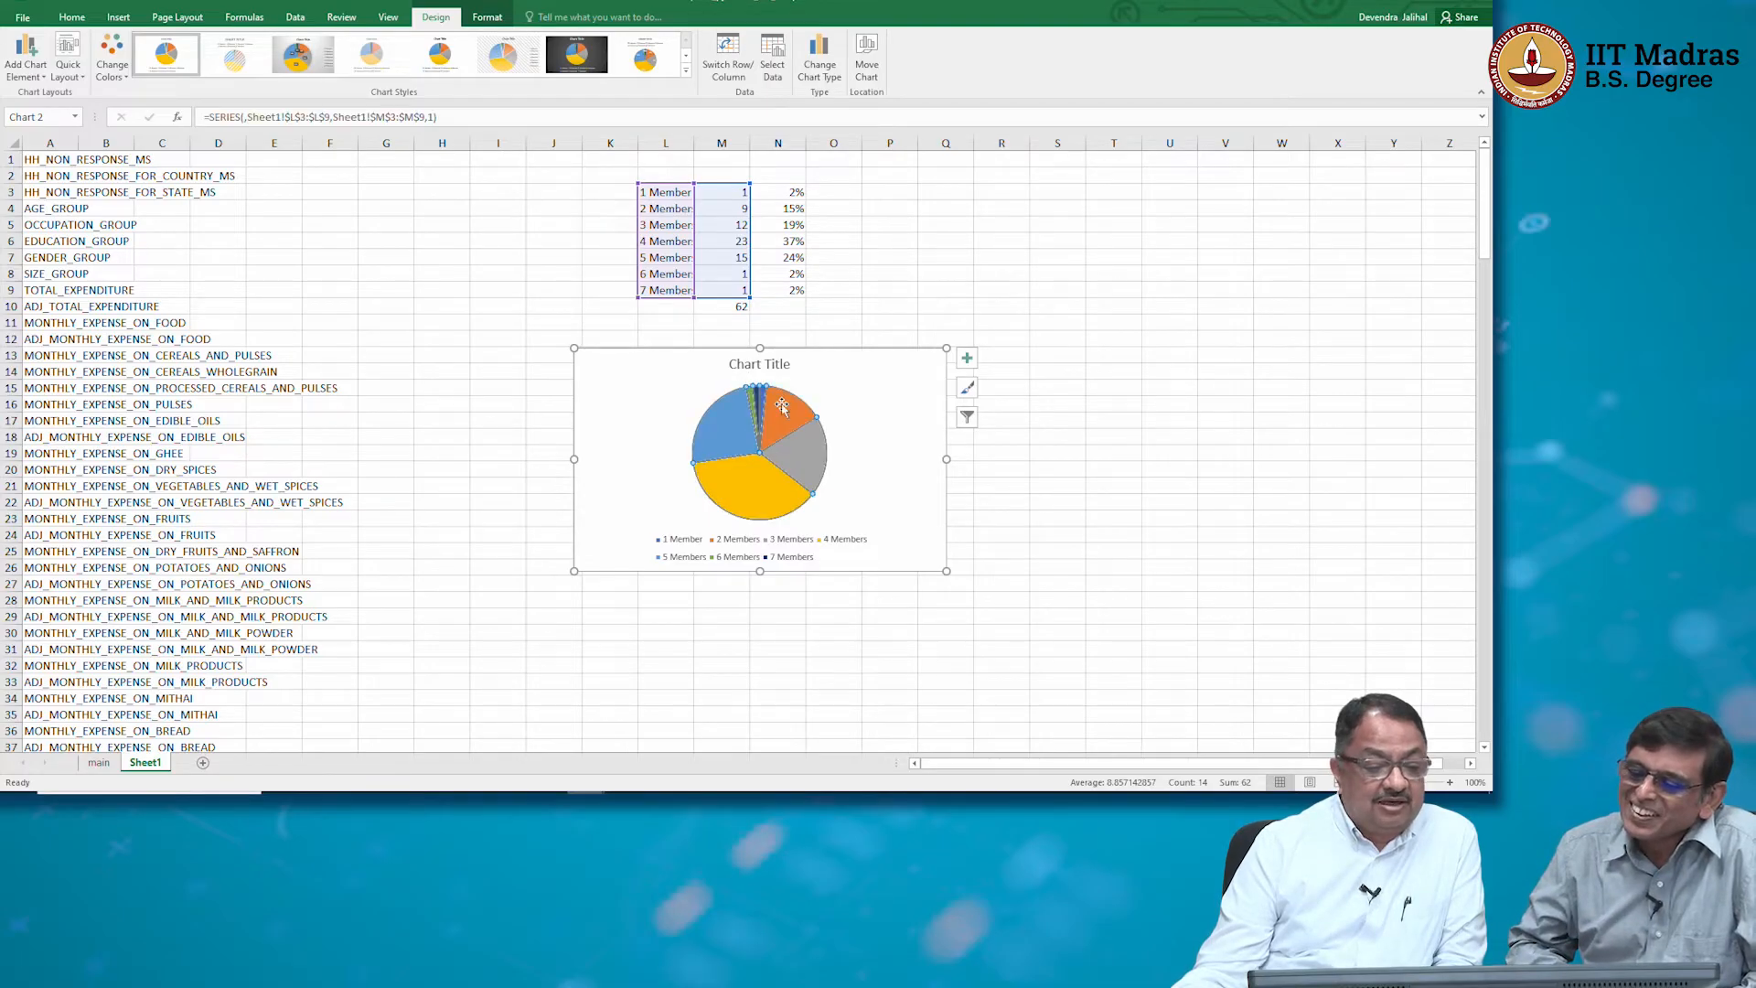
Add data labels to the pie chart's slices and have them show percentages instead of values
right_click(782, 407)
mouse_move(848, 516)
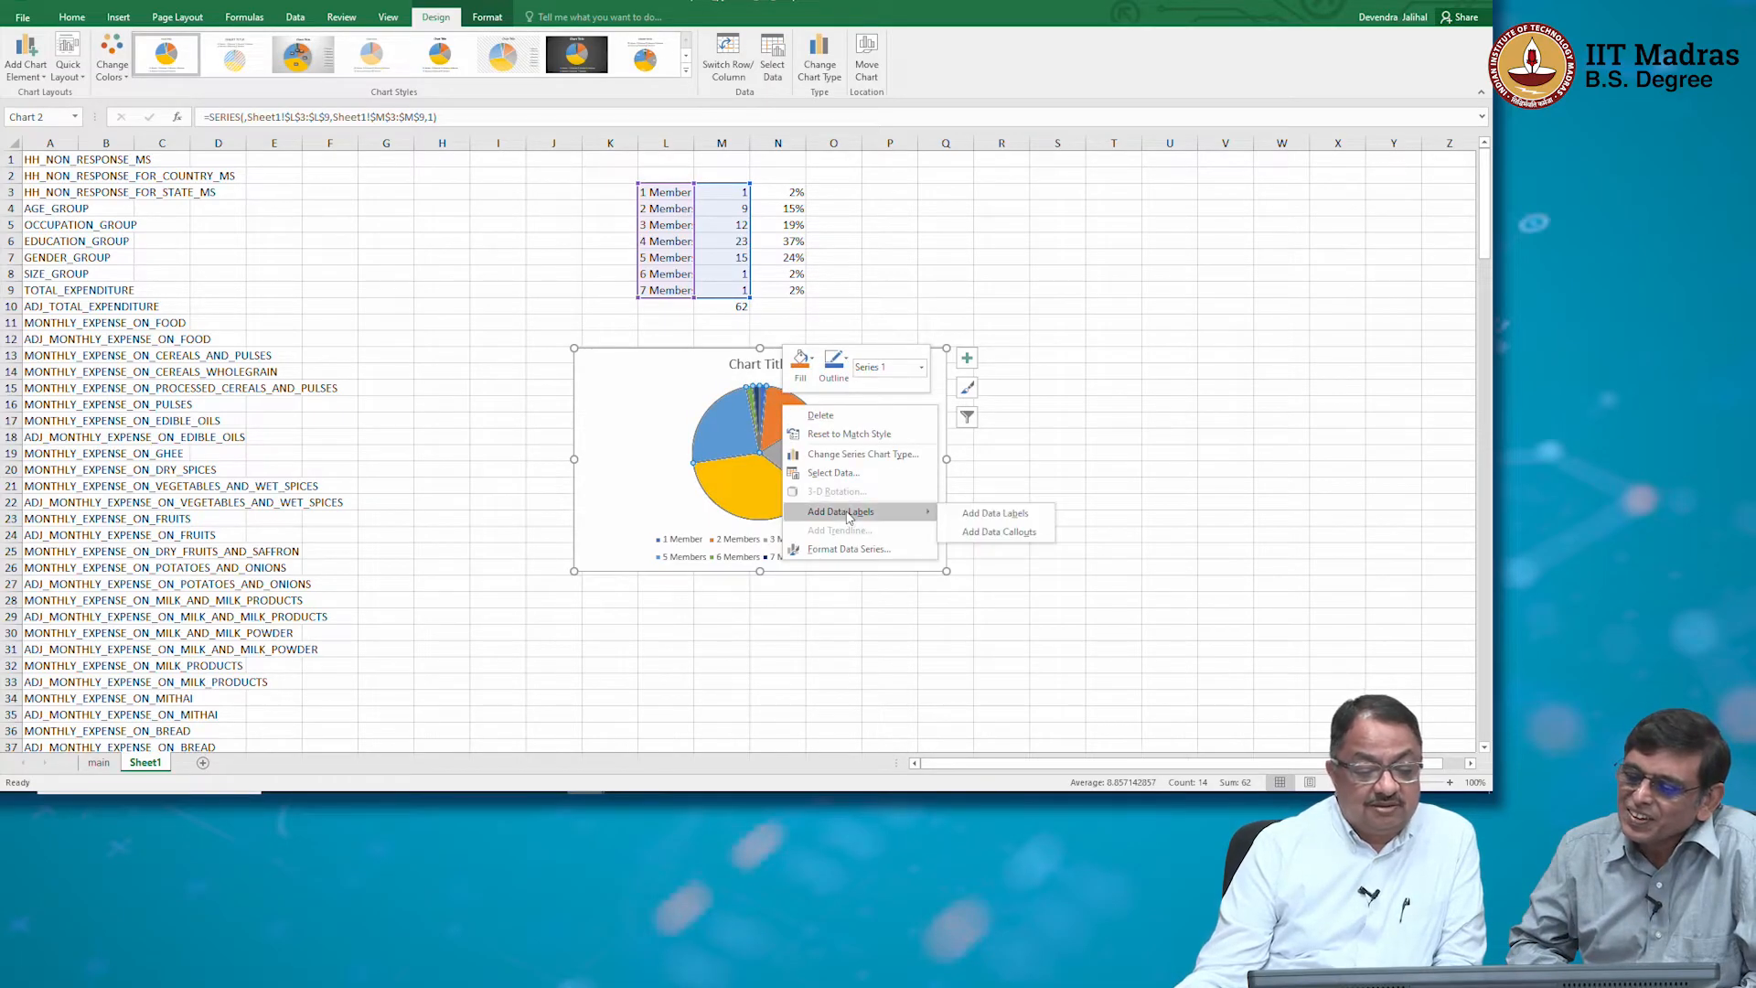
key(Return)
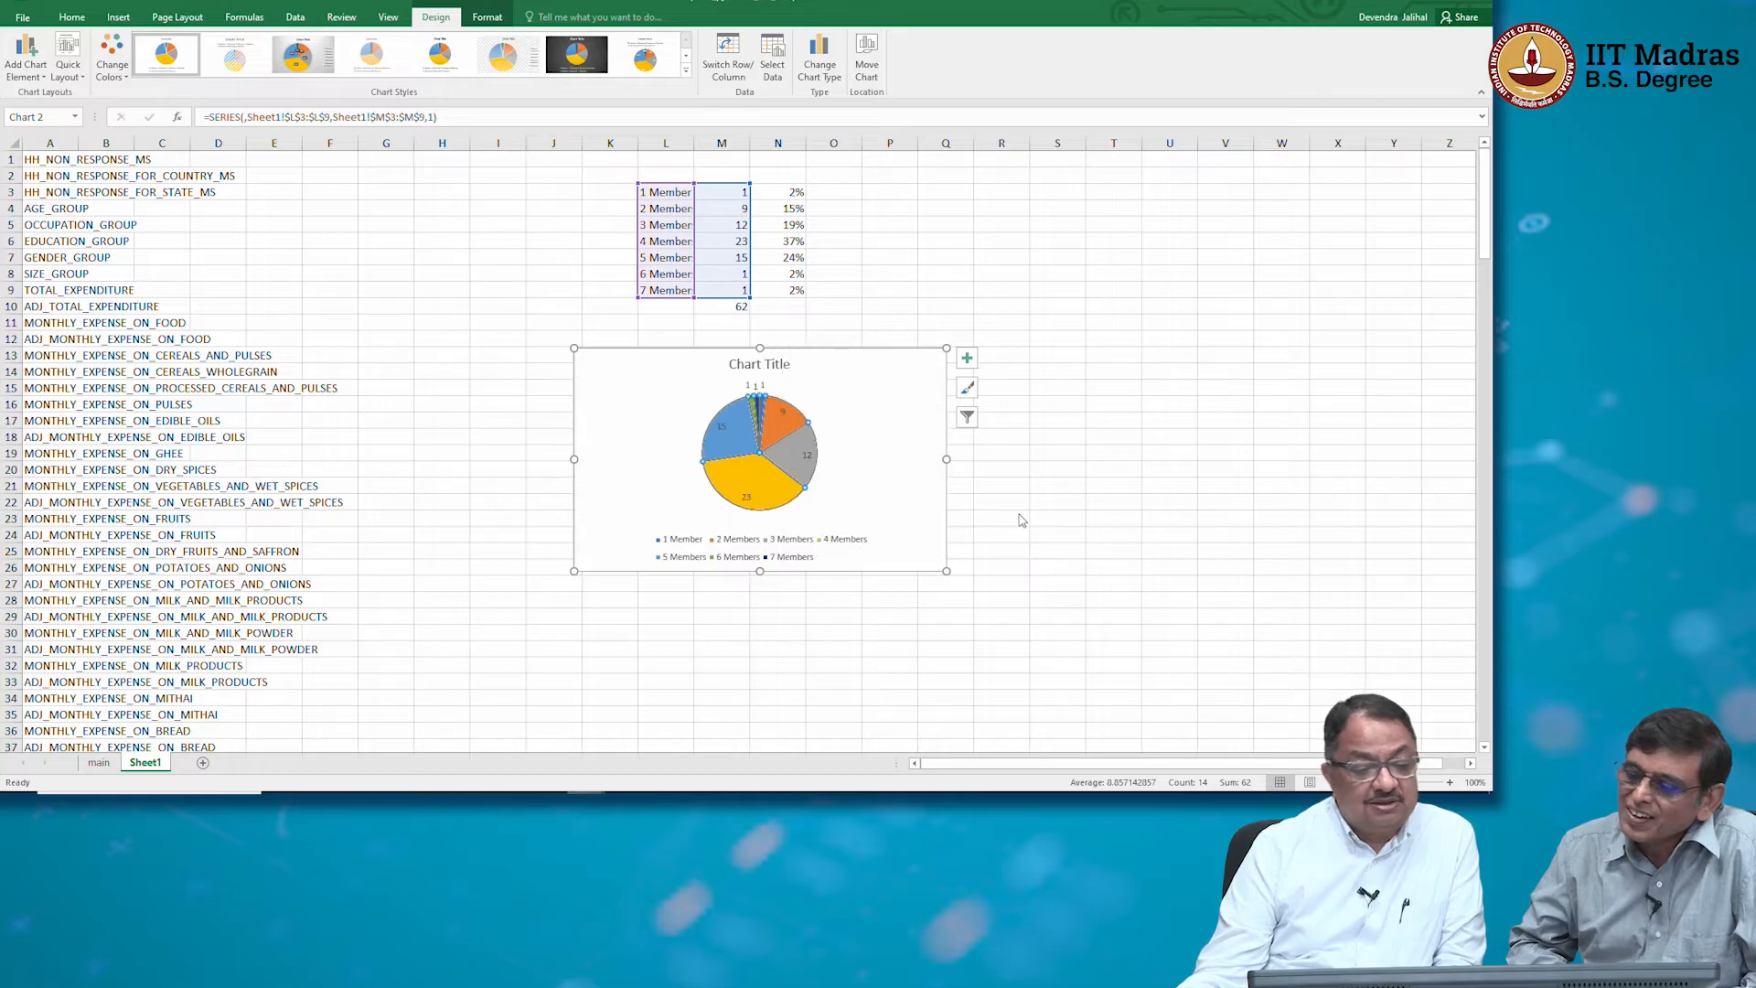
right_click(736, 430)
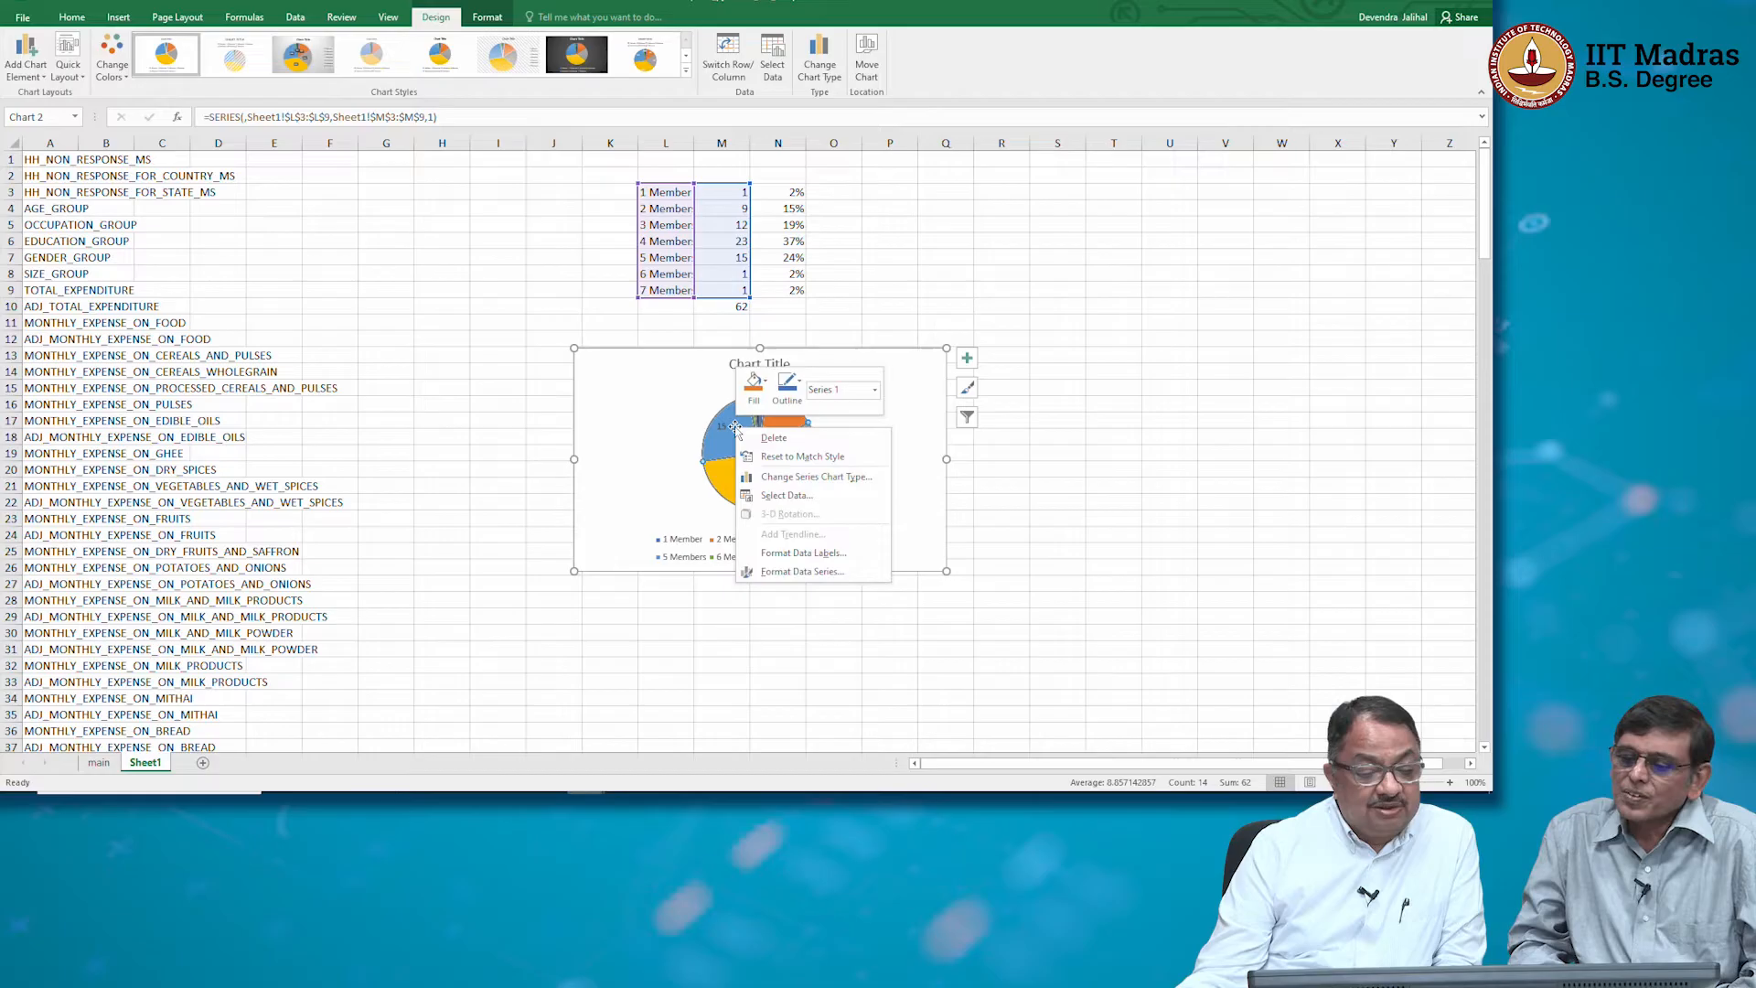
click(790, 553)
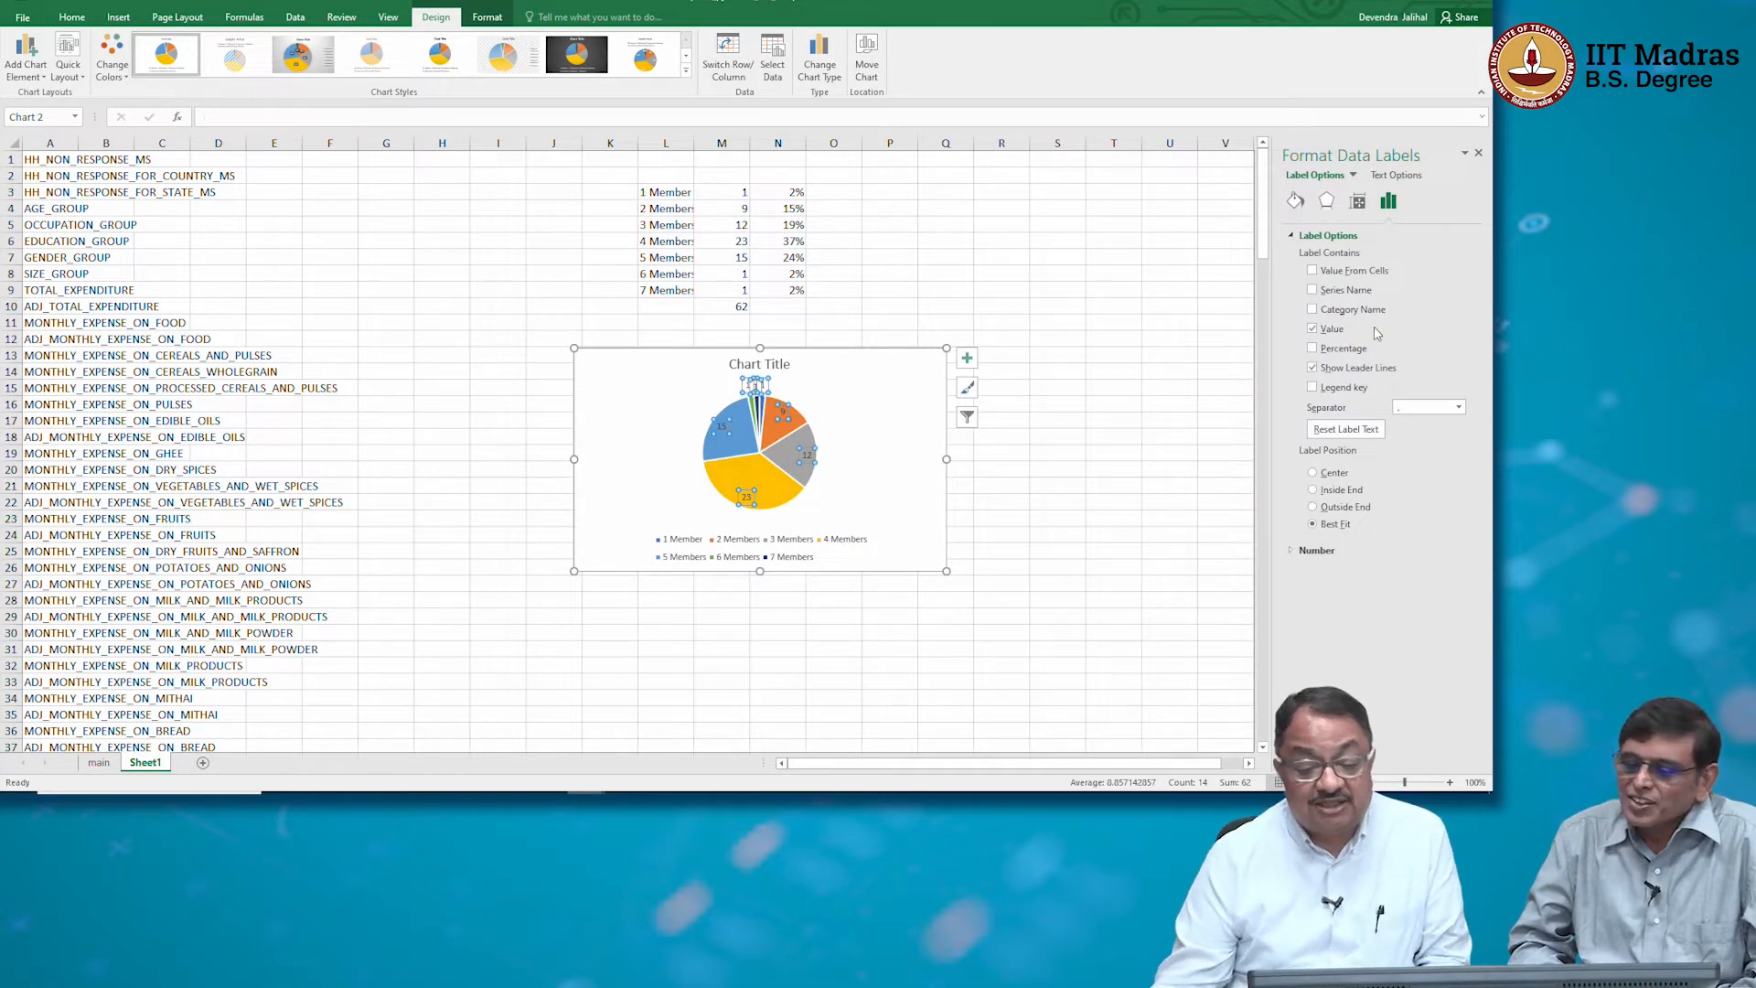
click(1314, 328)
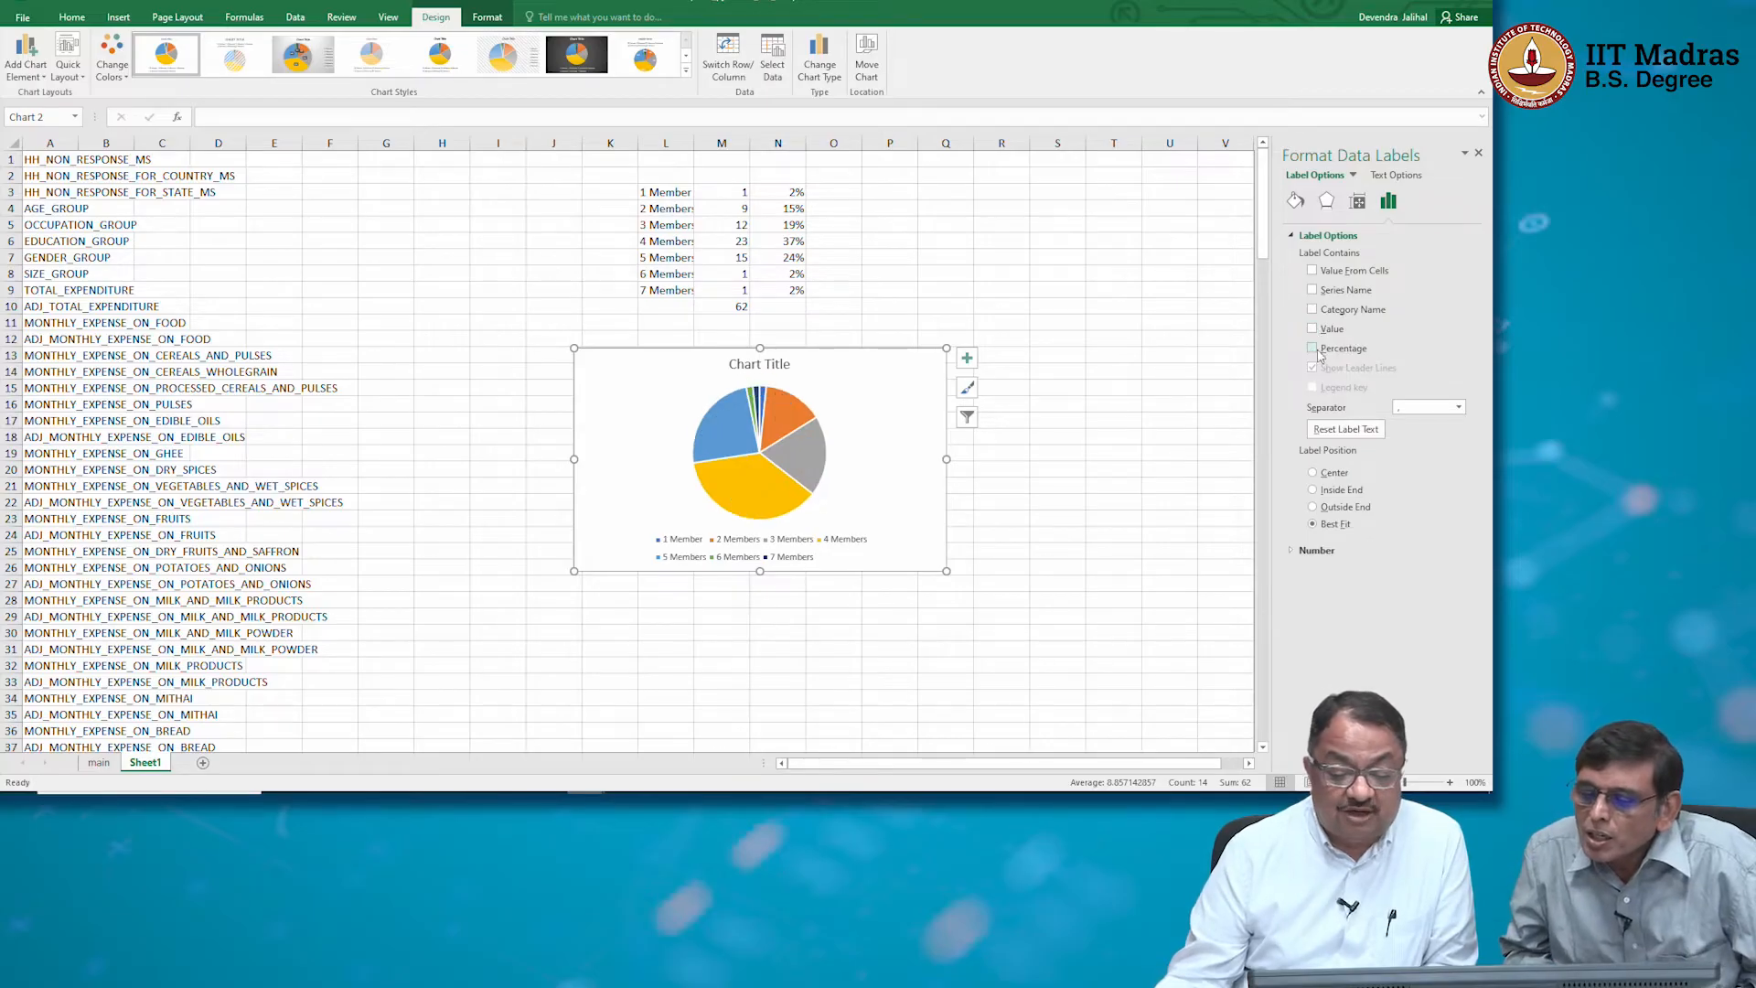
click(1313, 348)
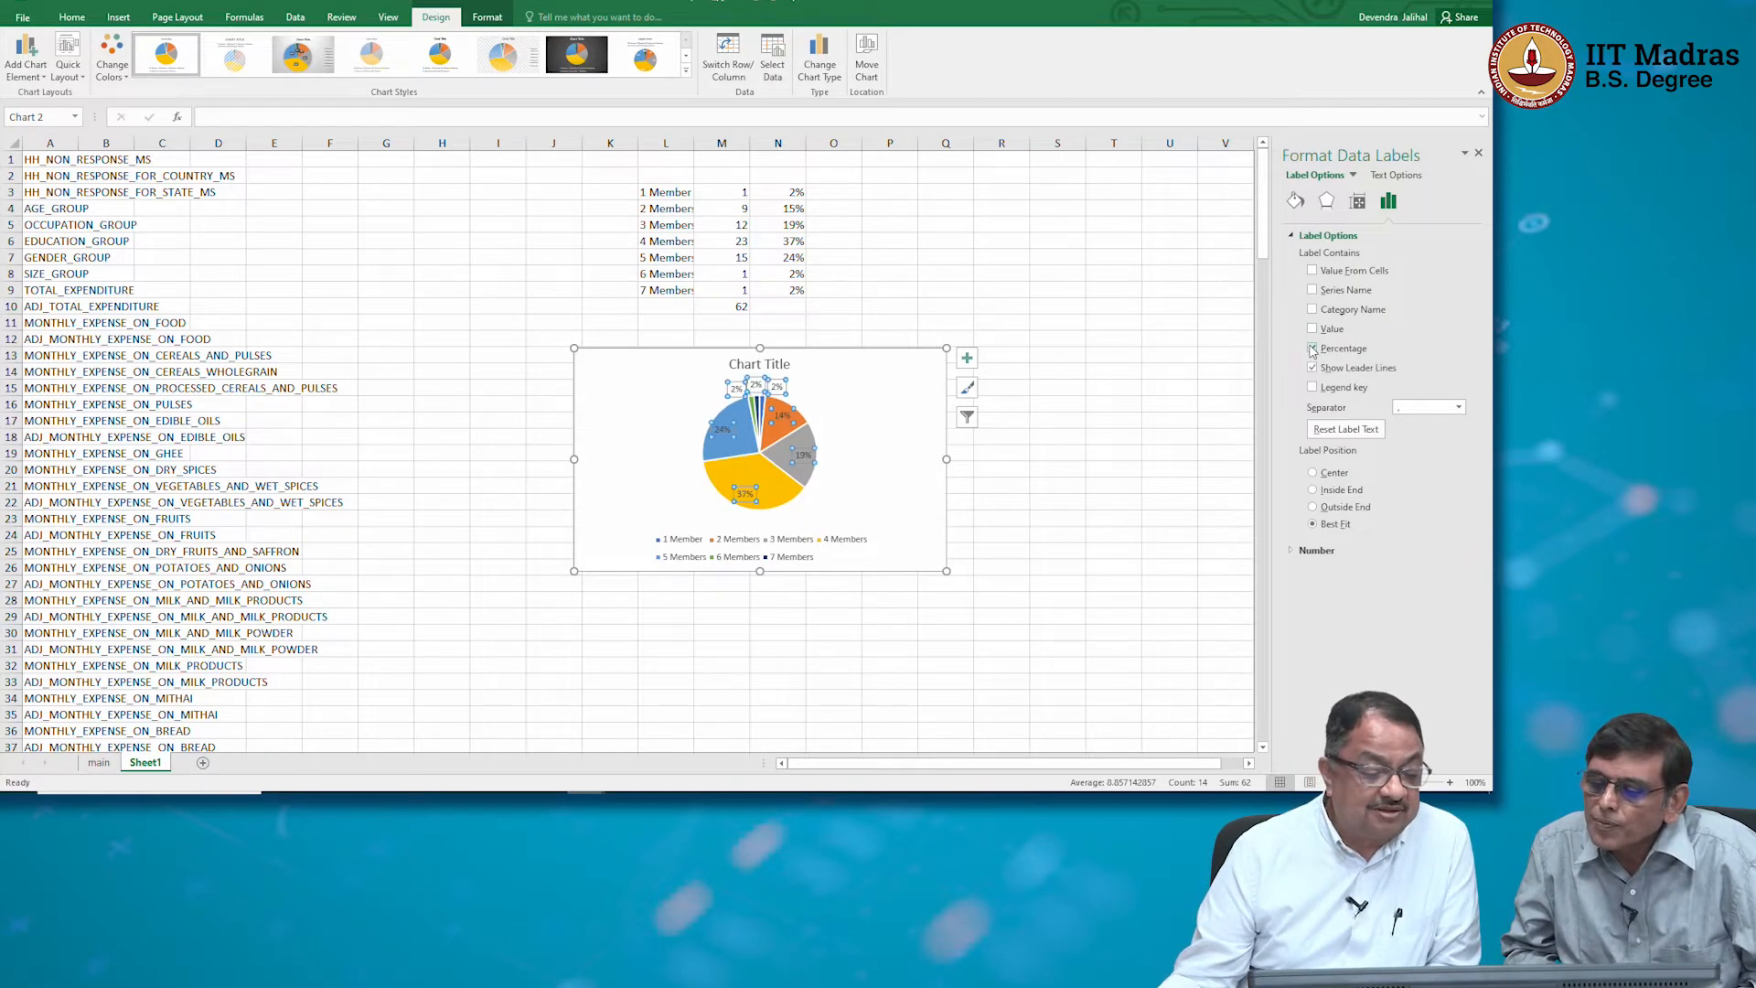
click(913, 509)
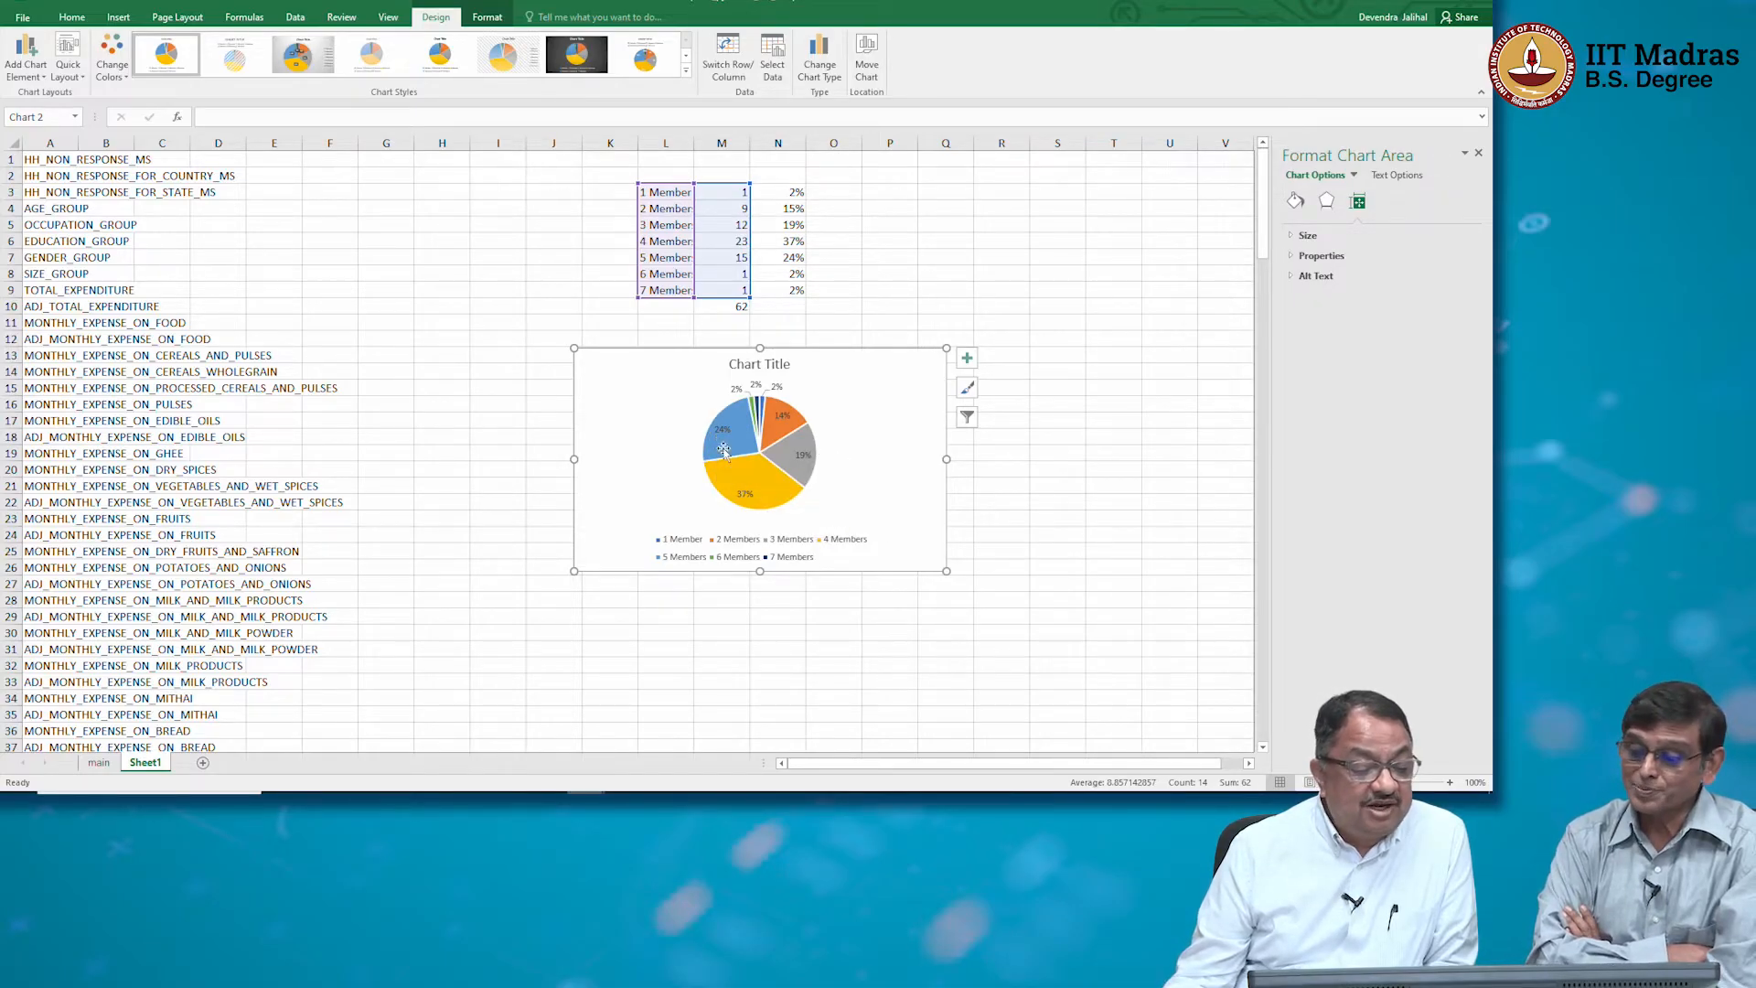
Change the pie chart's type to a clustered column chart
mouse_move(766, 466)
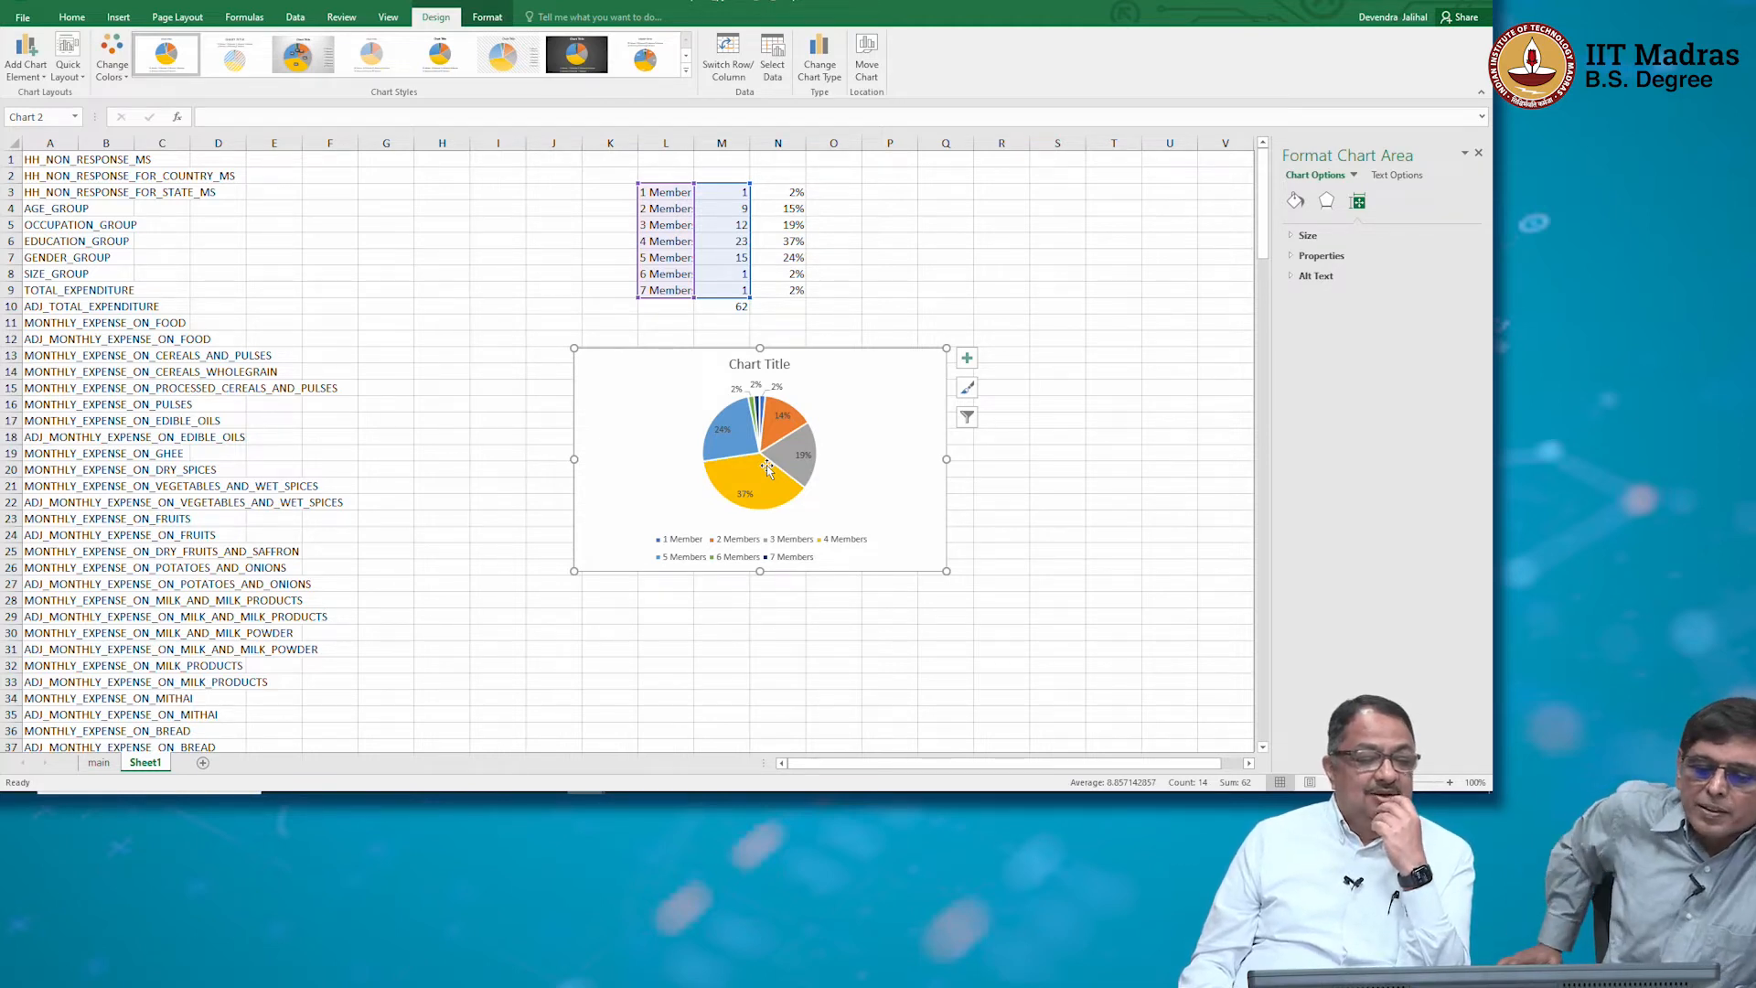
right_click(675, 406)
key(Escape)
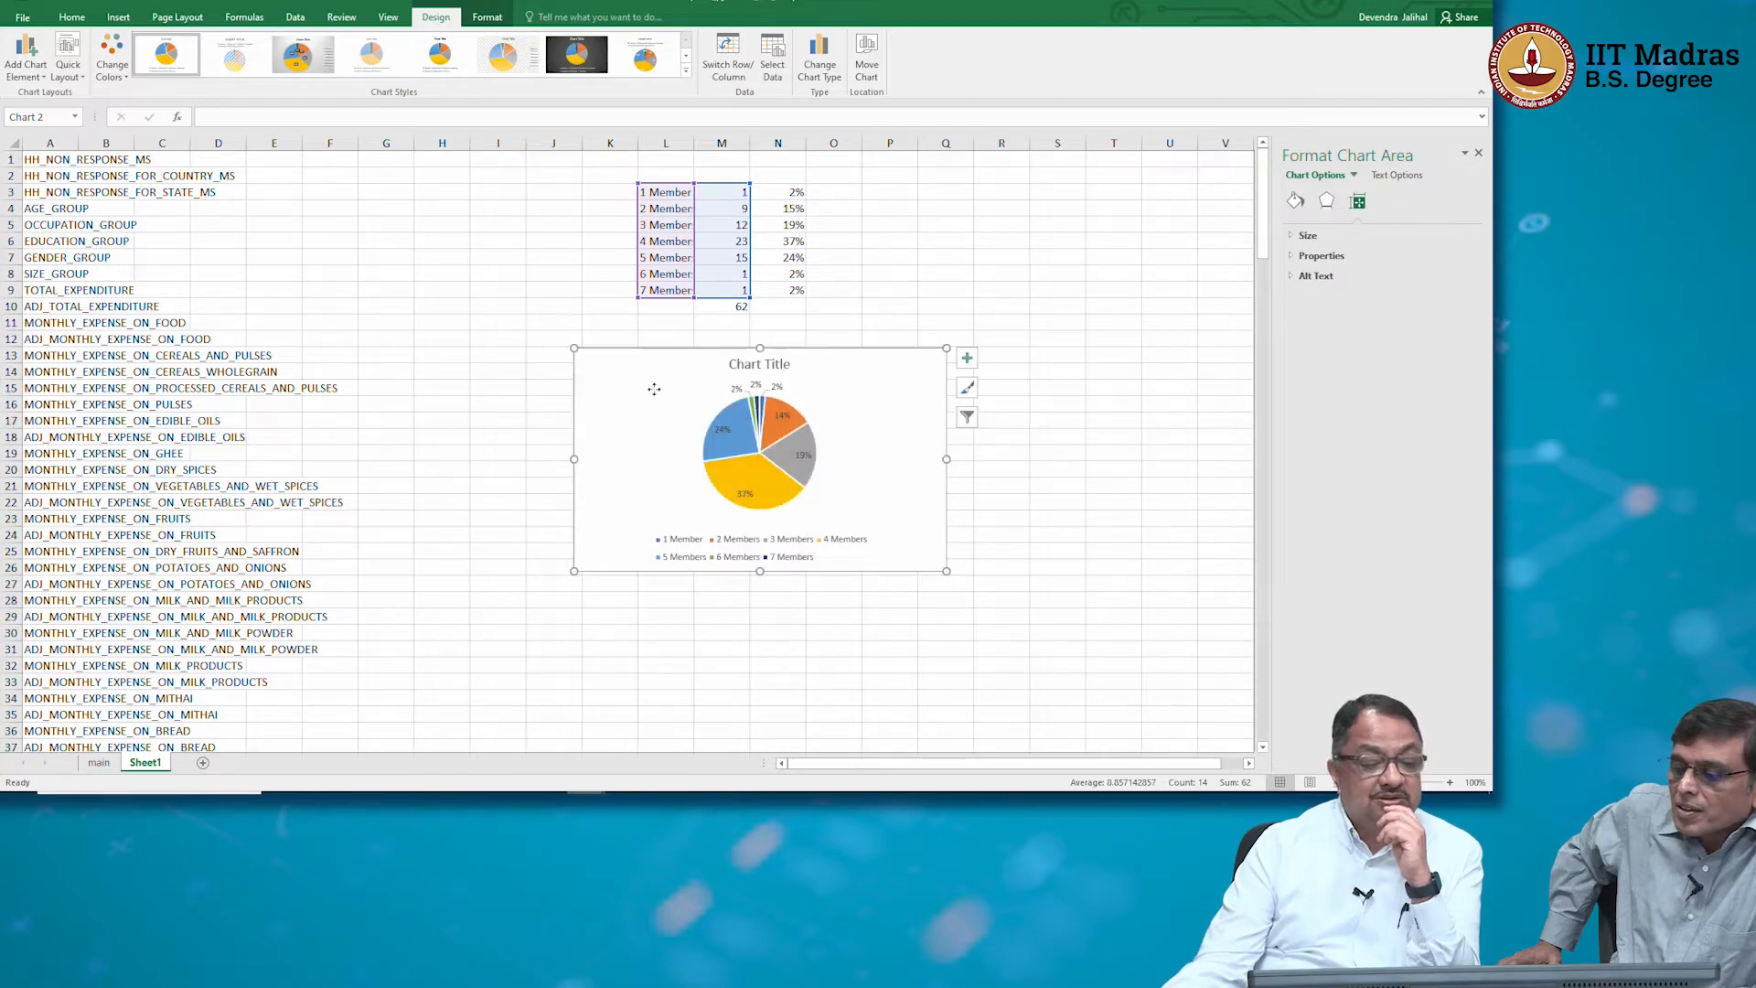
click(794, 439)
right_click(793, 439)
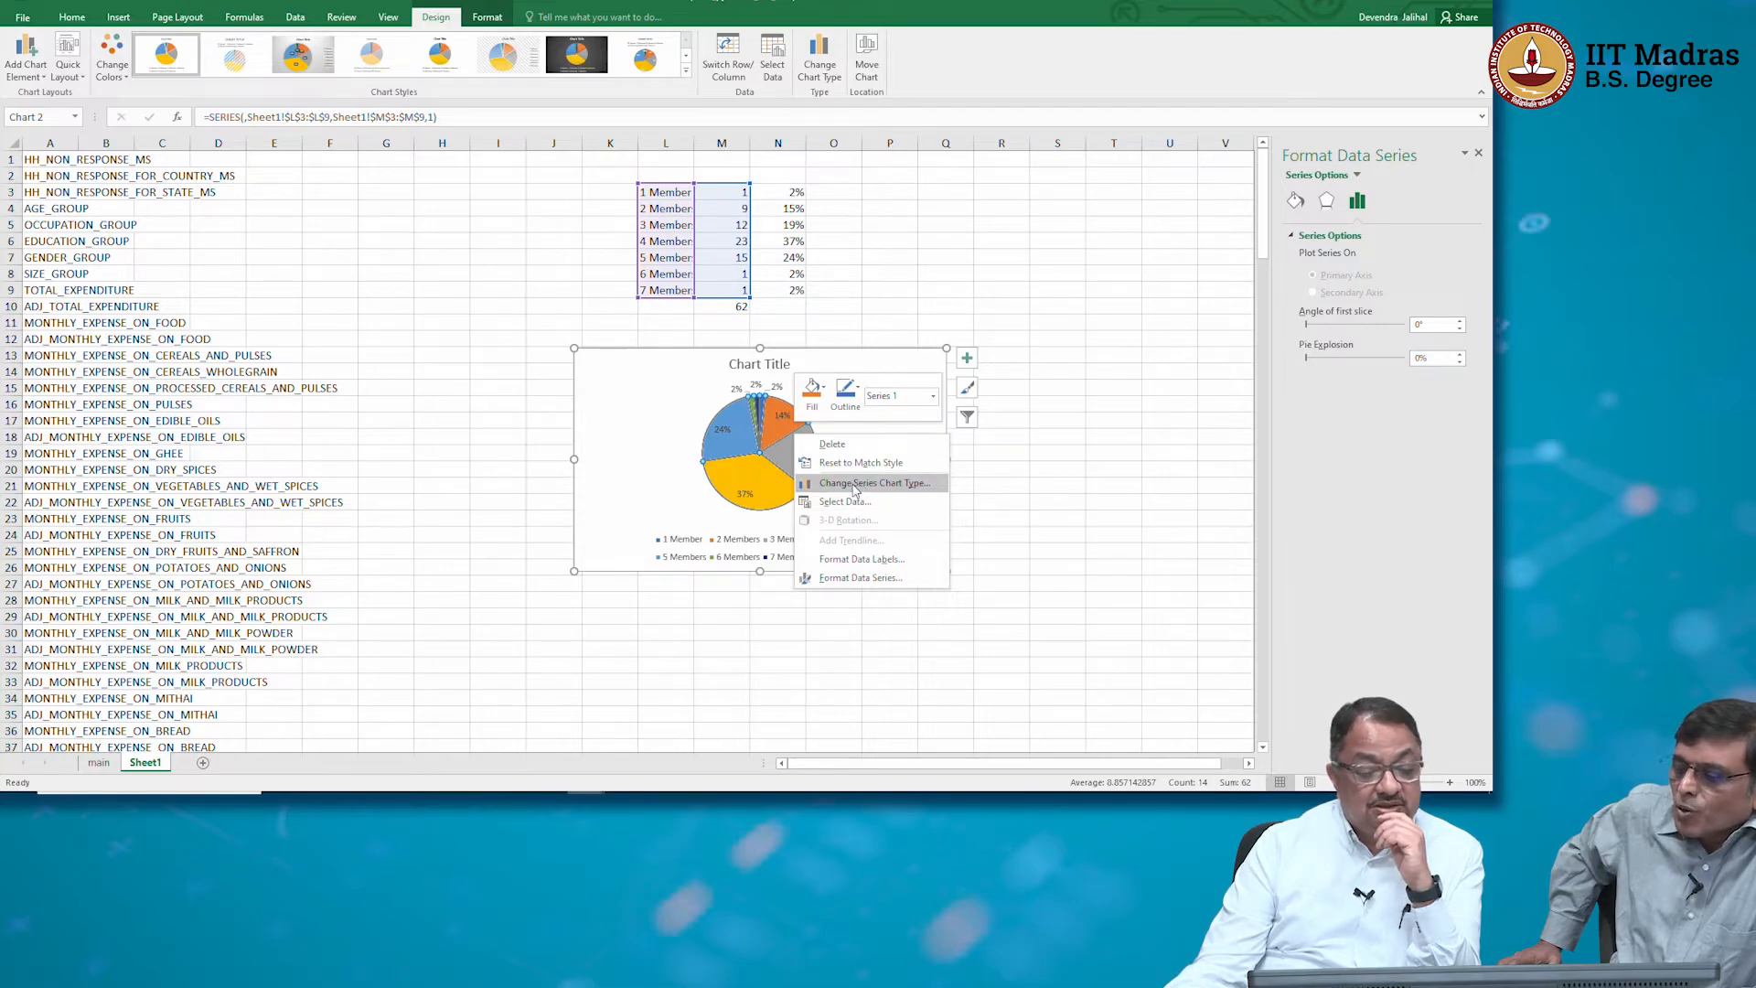
click(856, 484)
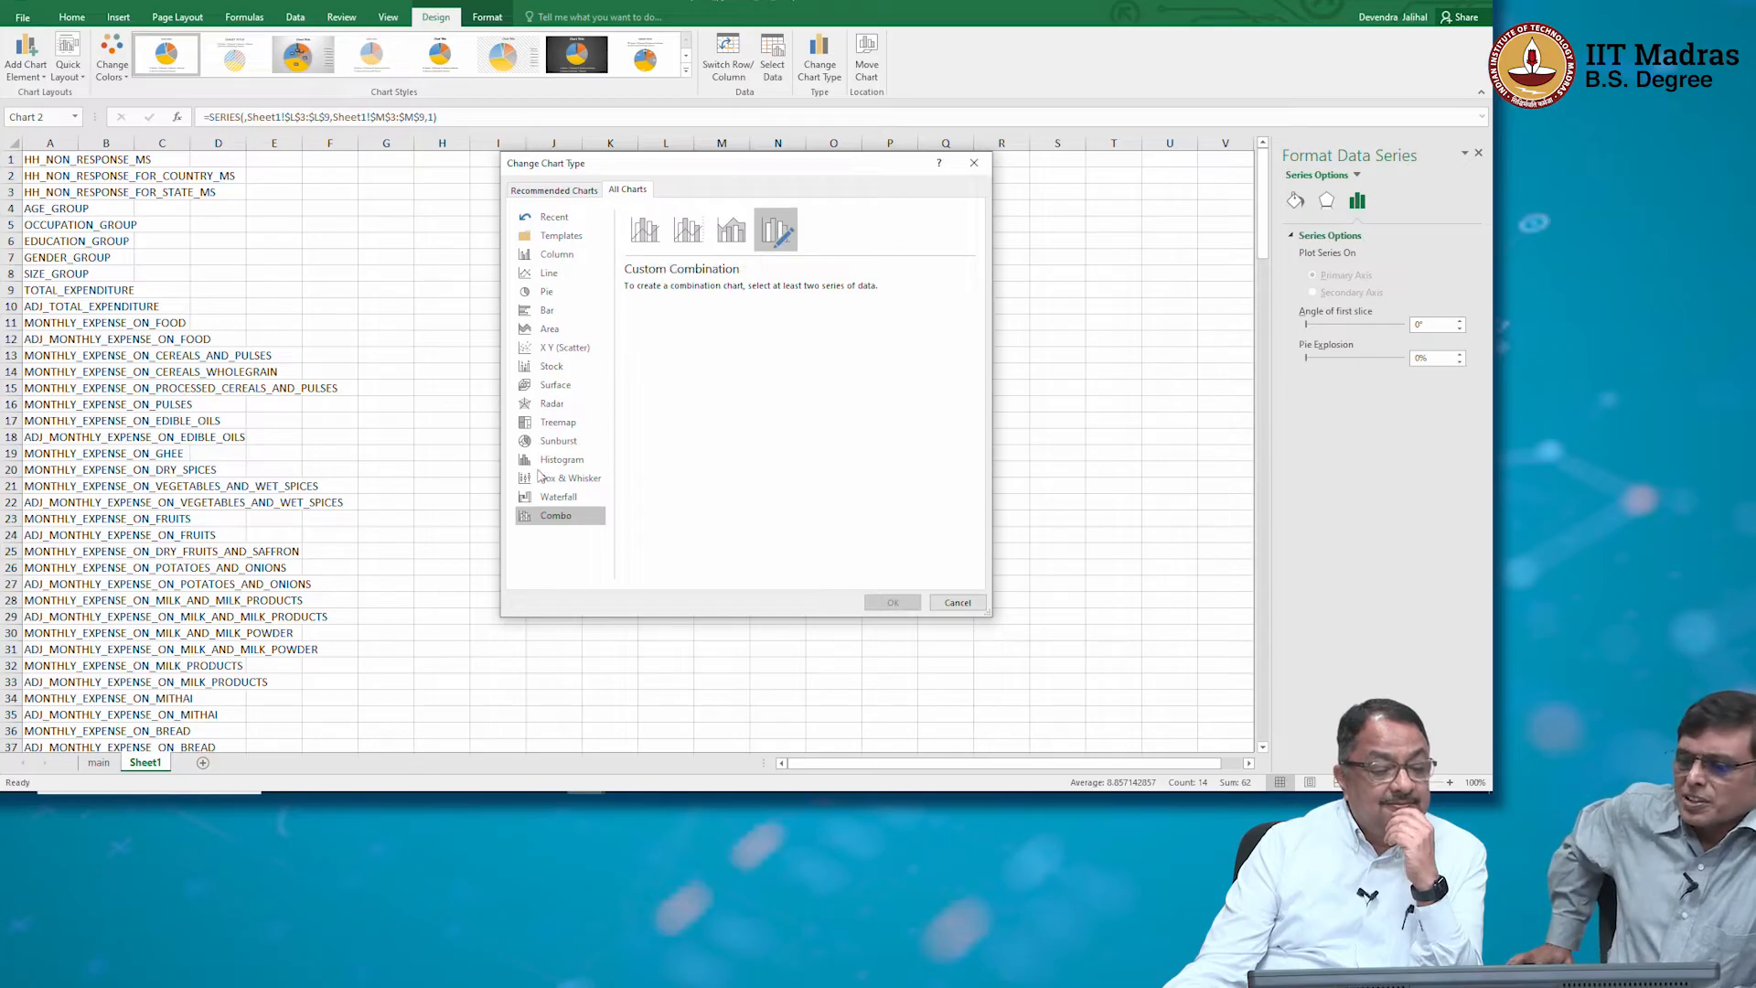
click(571, 254)
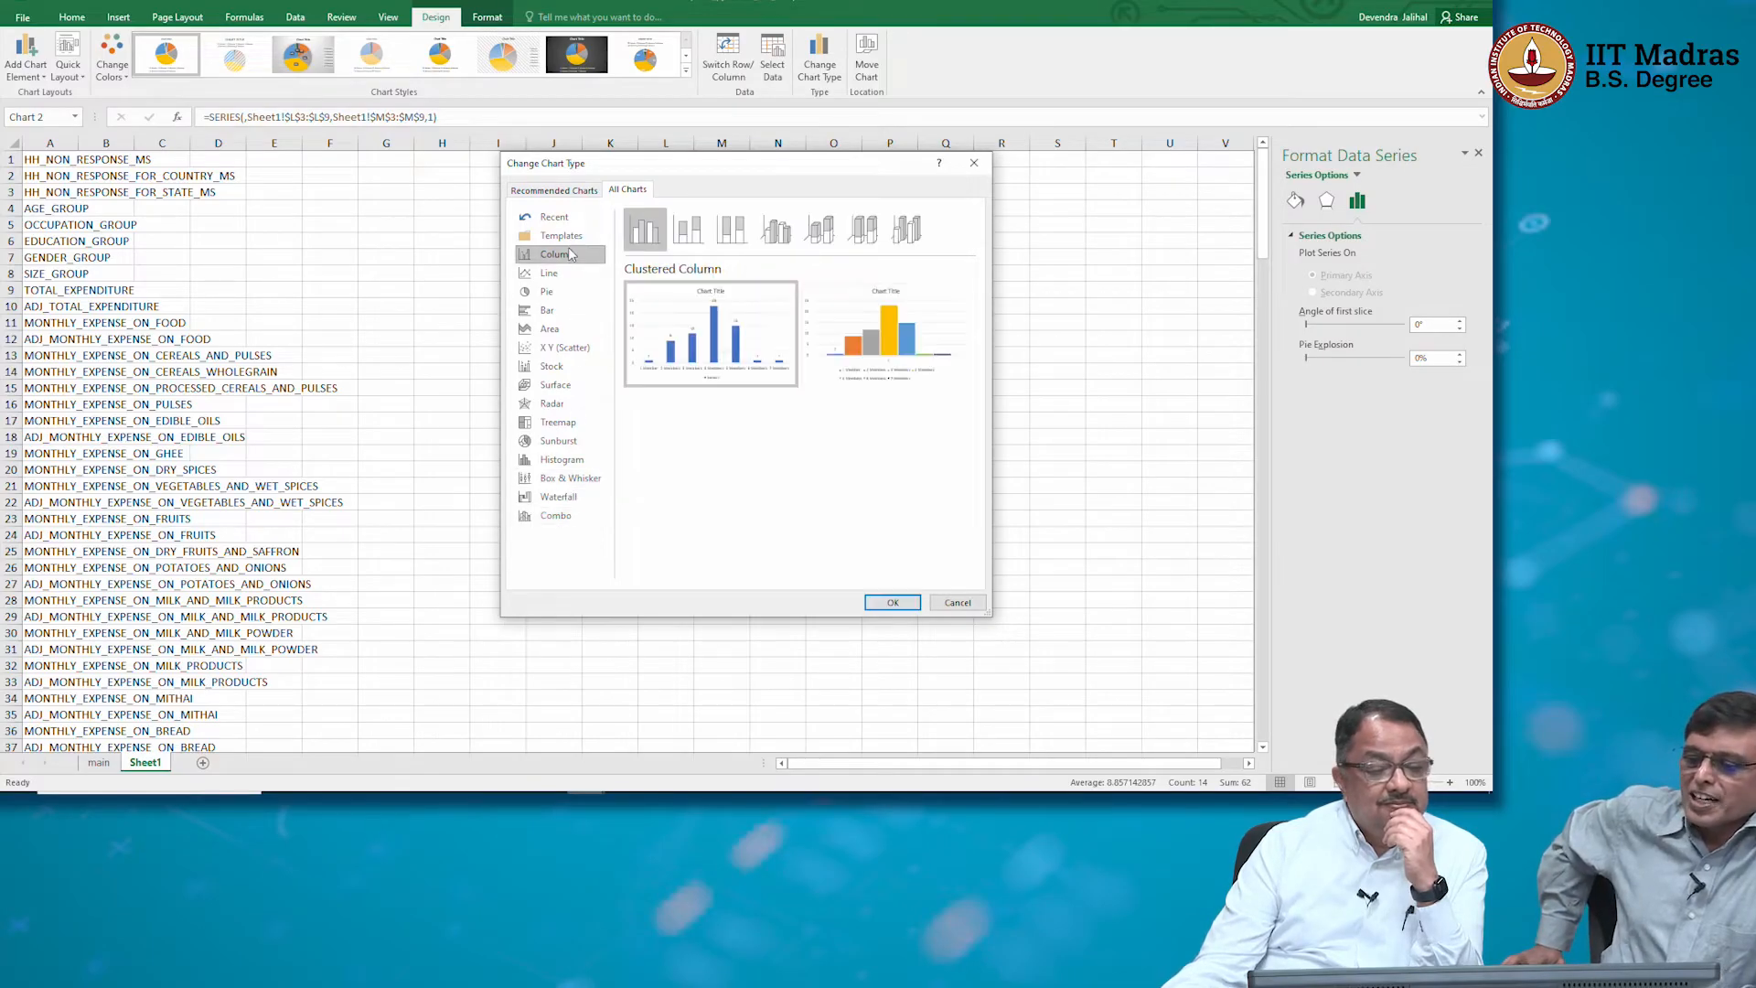
click(892, 601)
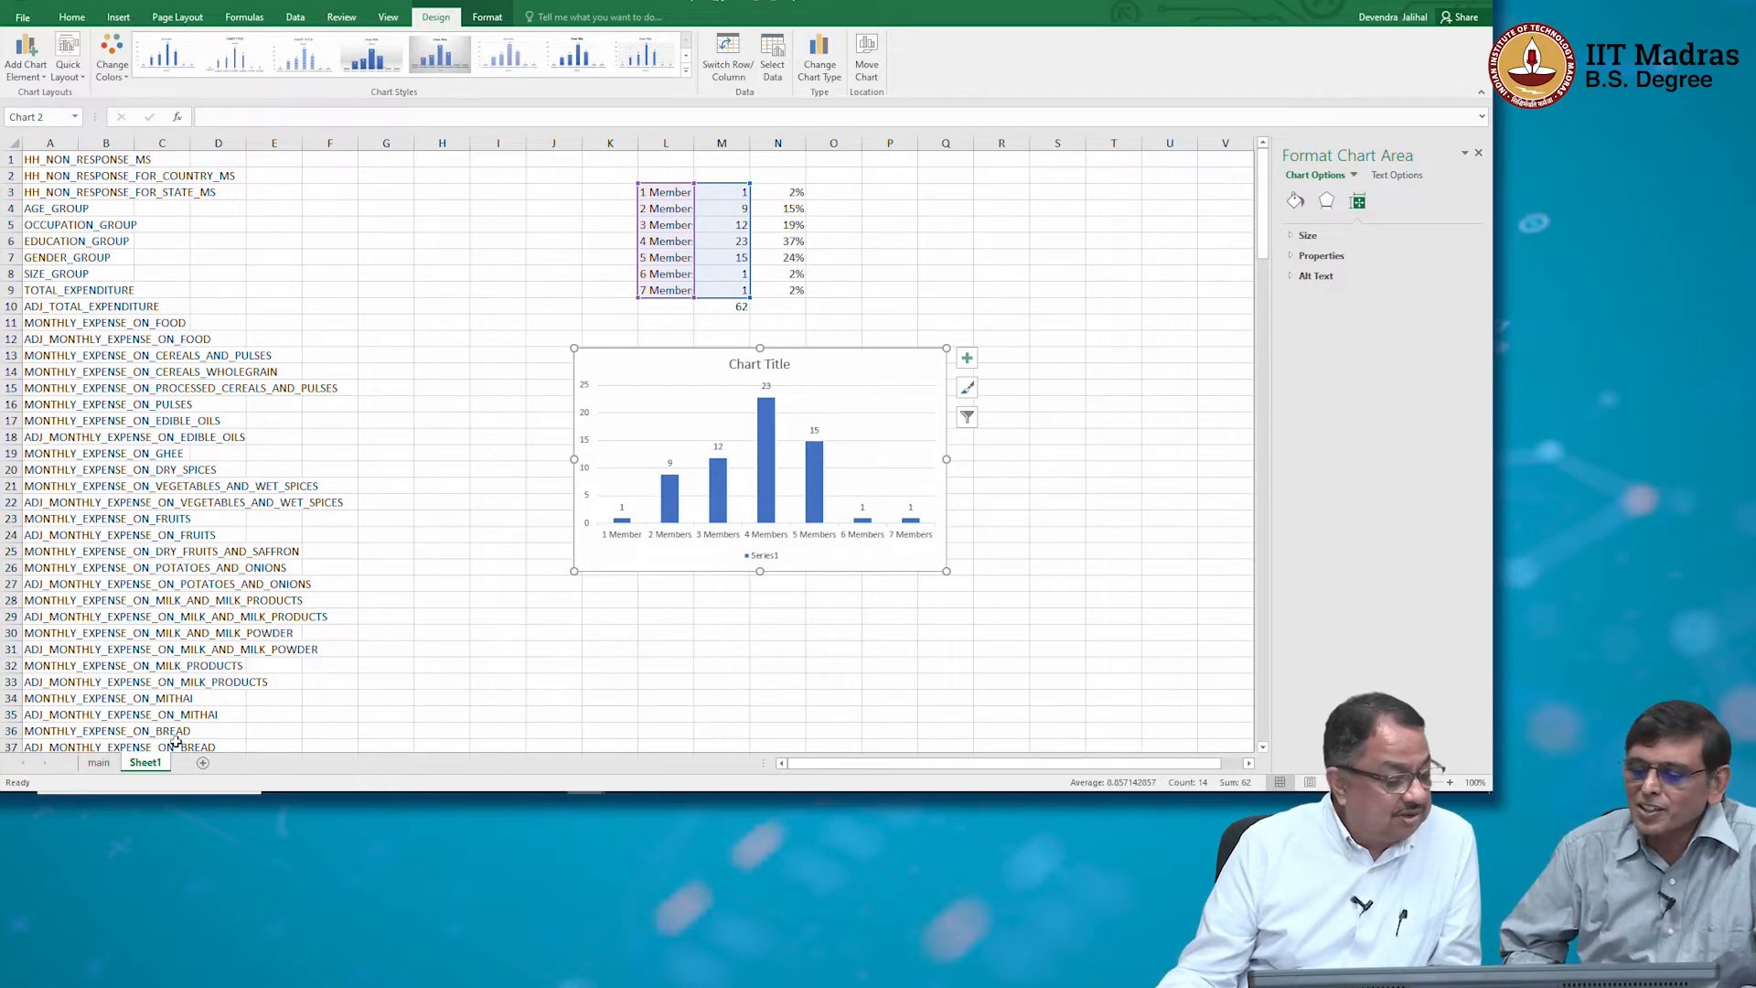
click(98, 763)
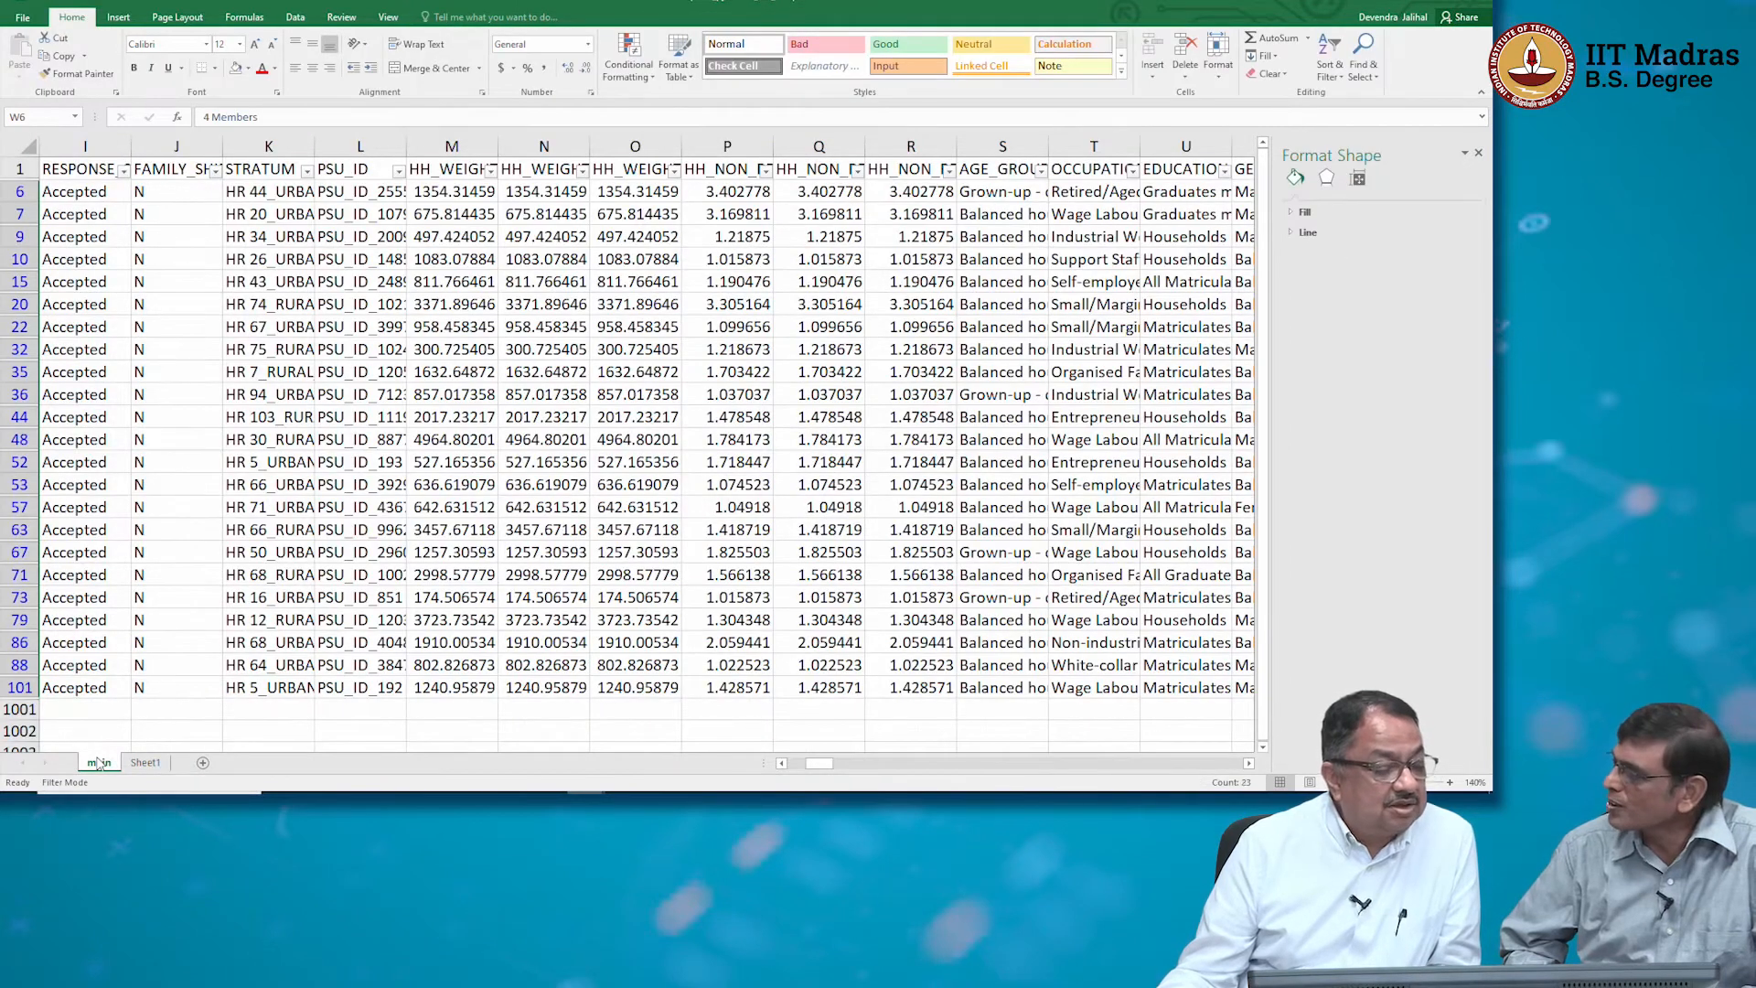
click(160, 764)
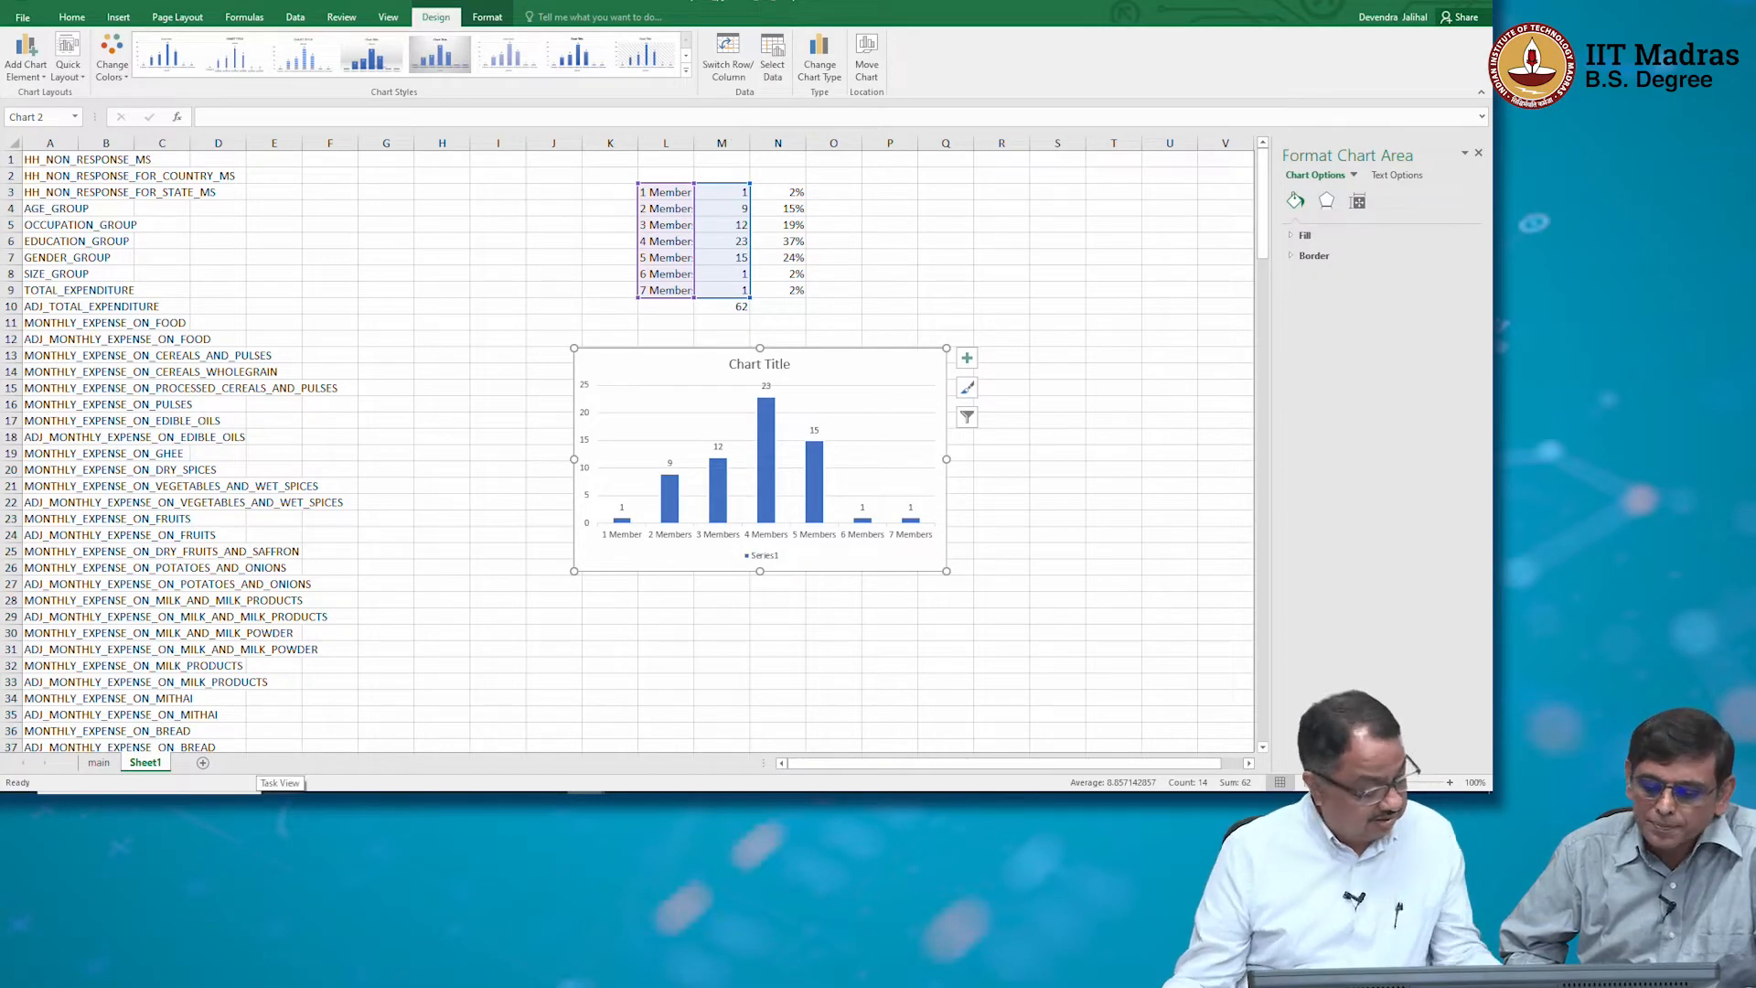
key(alt+Tab)
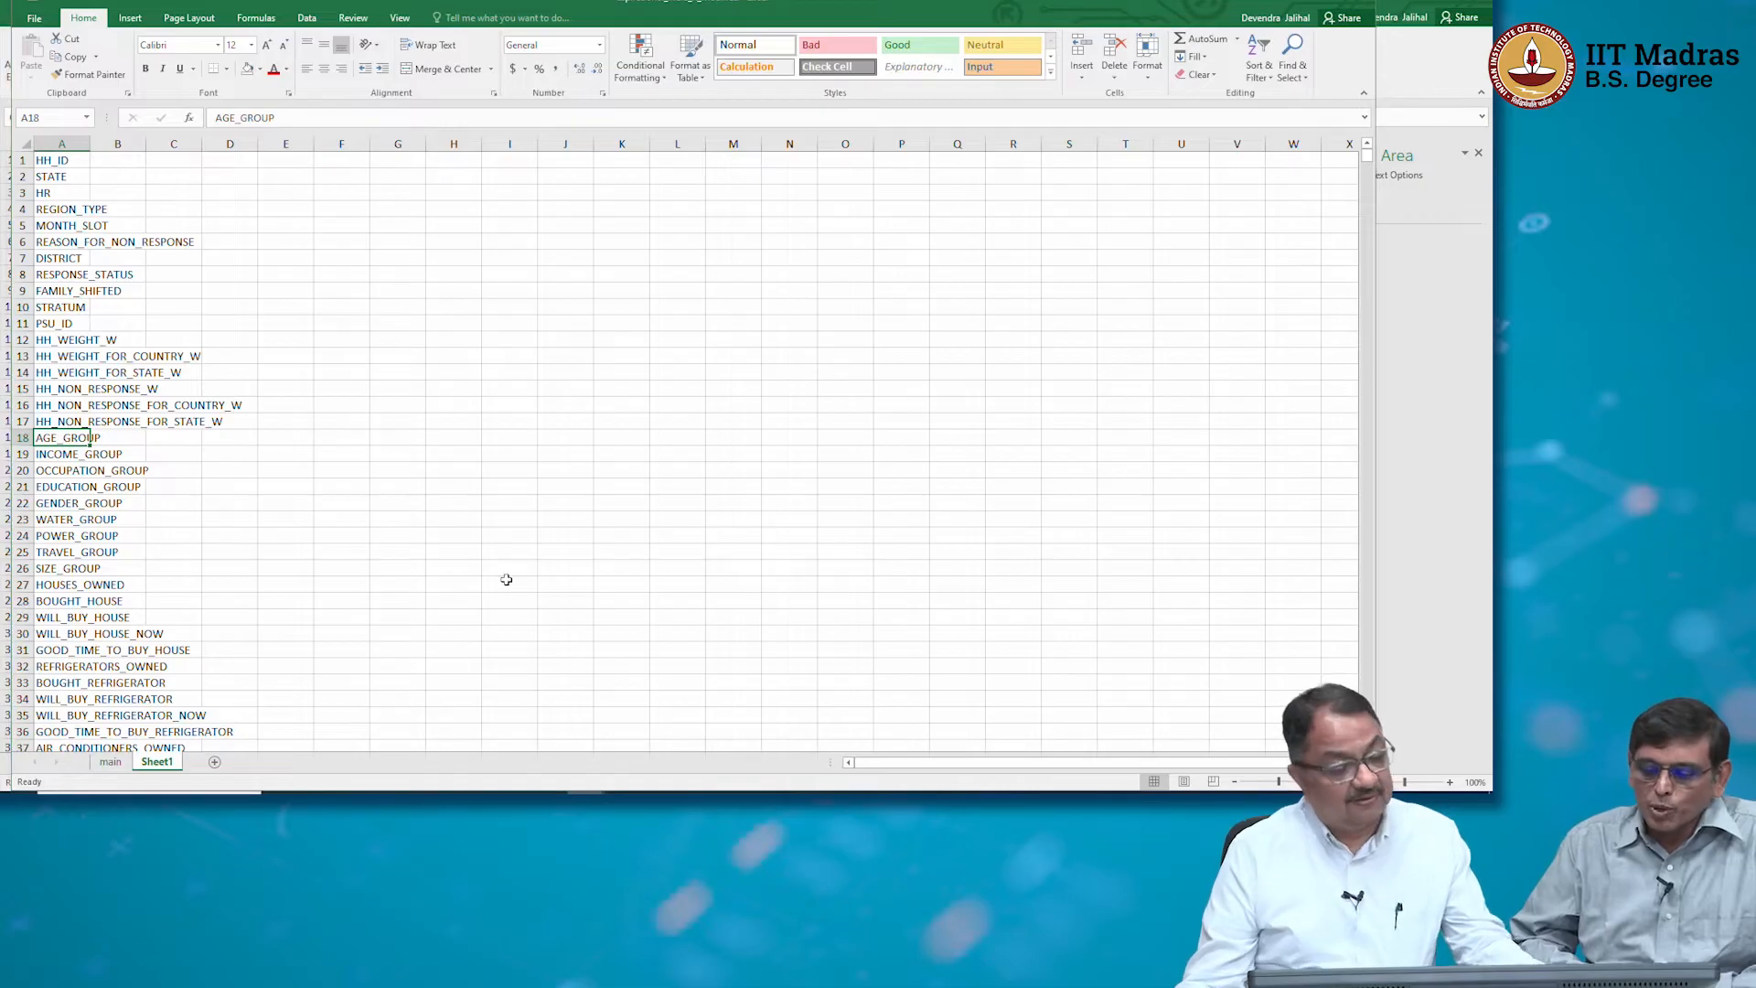
key(alt+Tab)
Select cell S3 on Sheet1 and start an advanced filter that copies its results to another location
click(1072, 190)
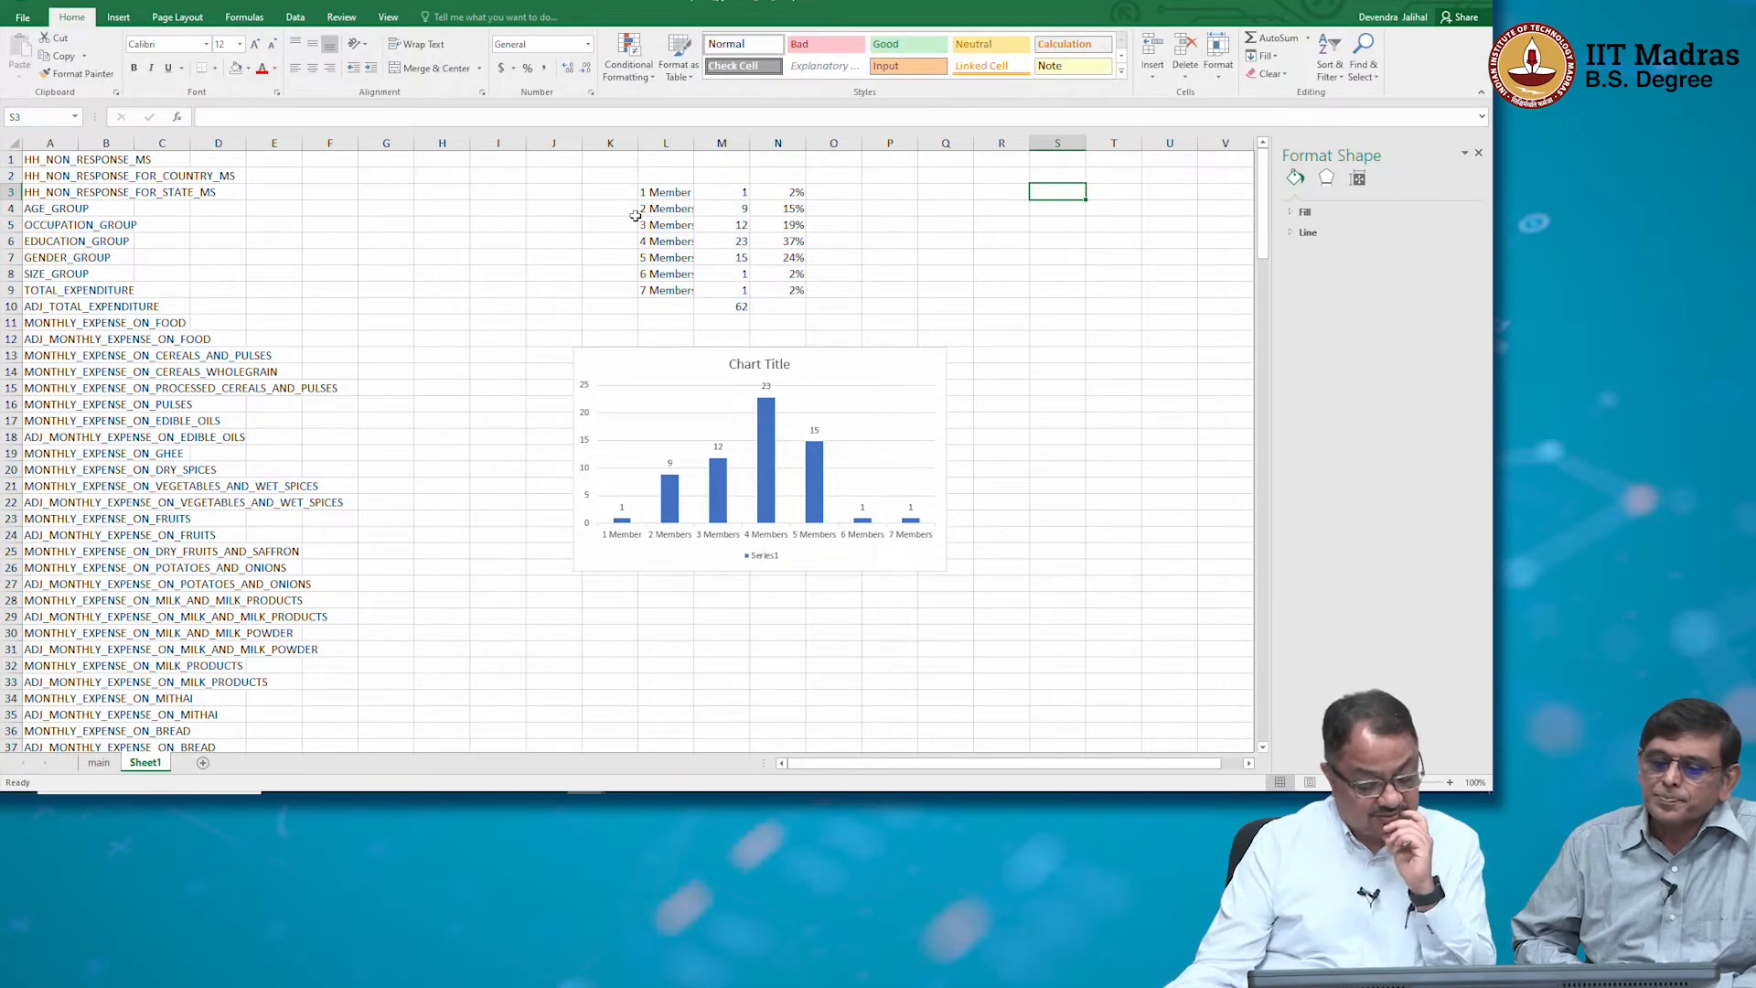
key(Down)
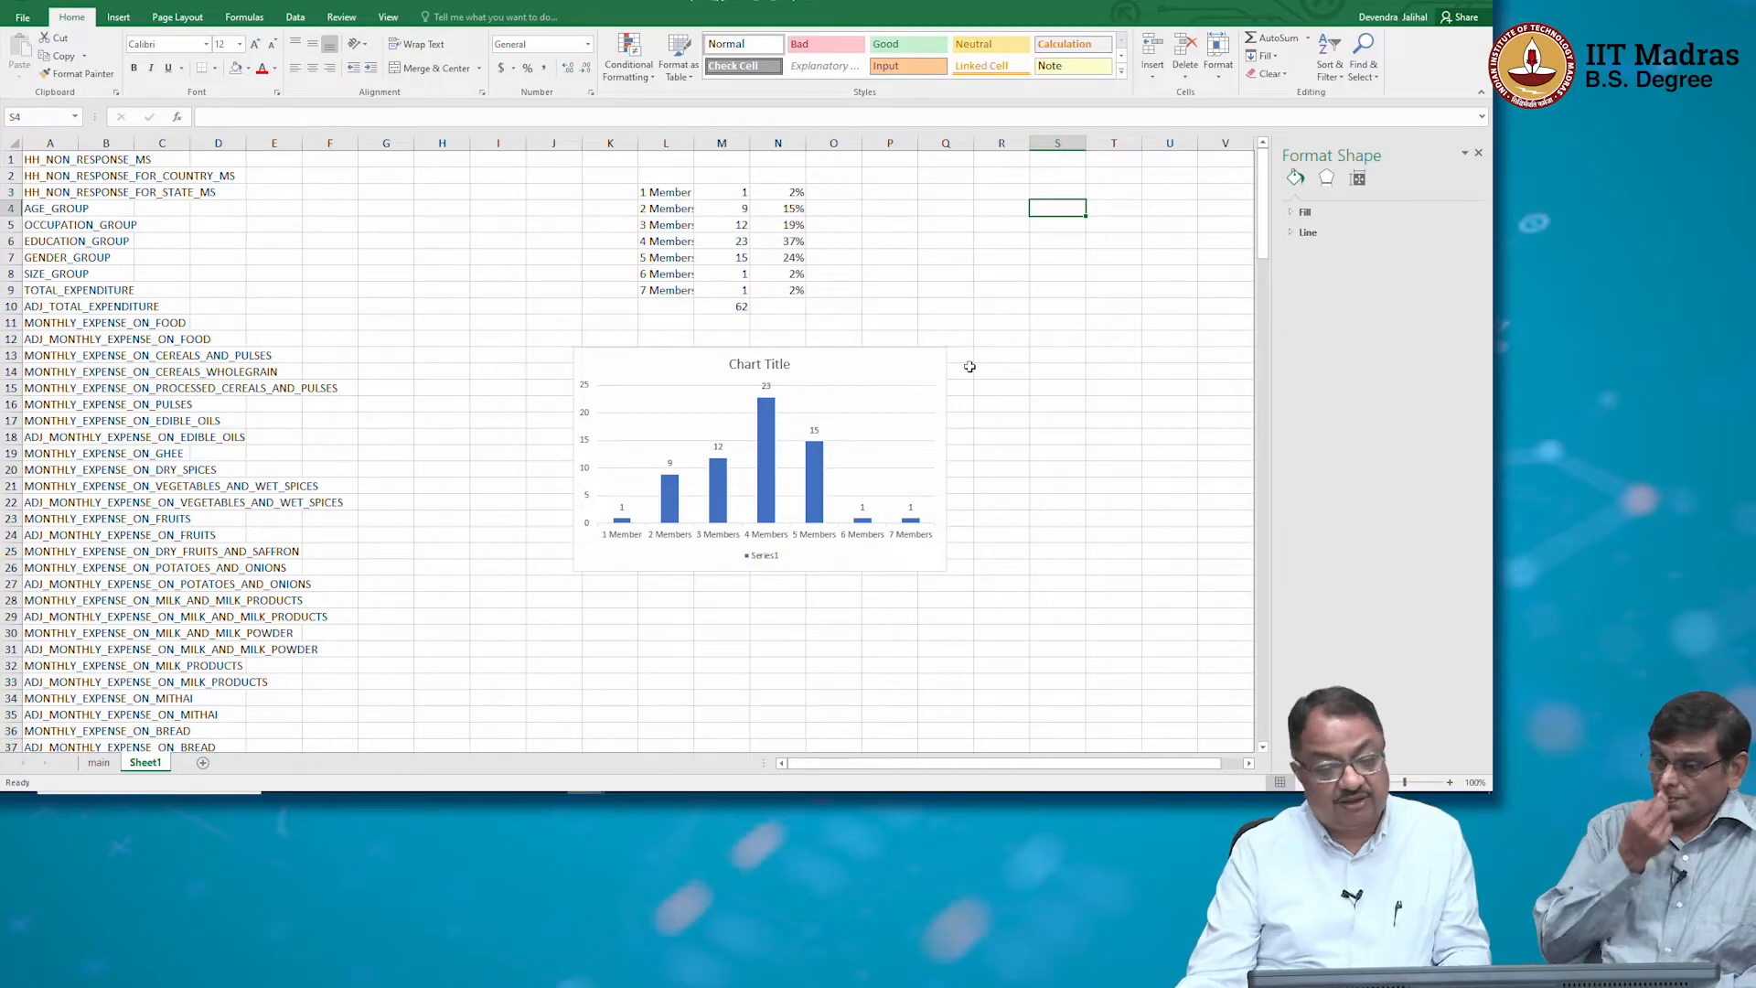
key(Up)
click(294, 16)
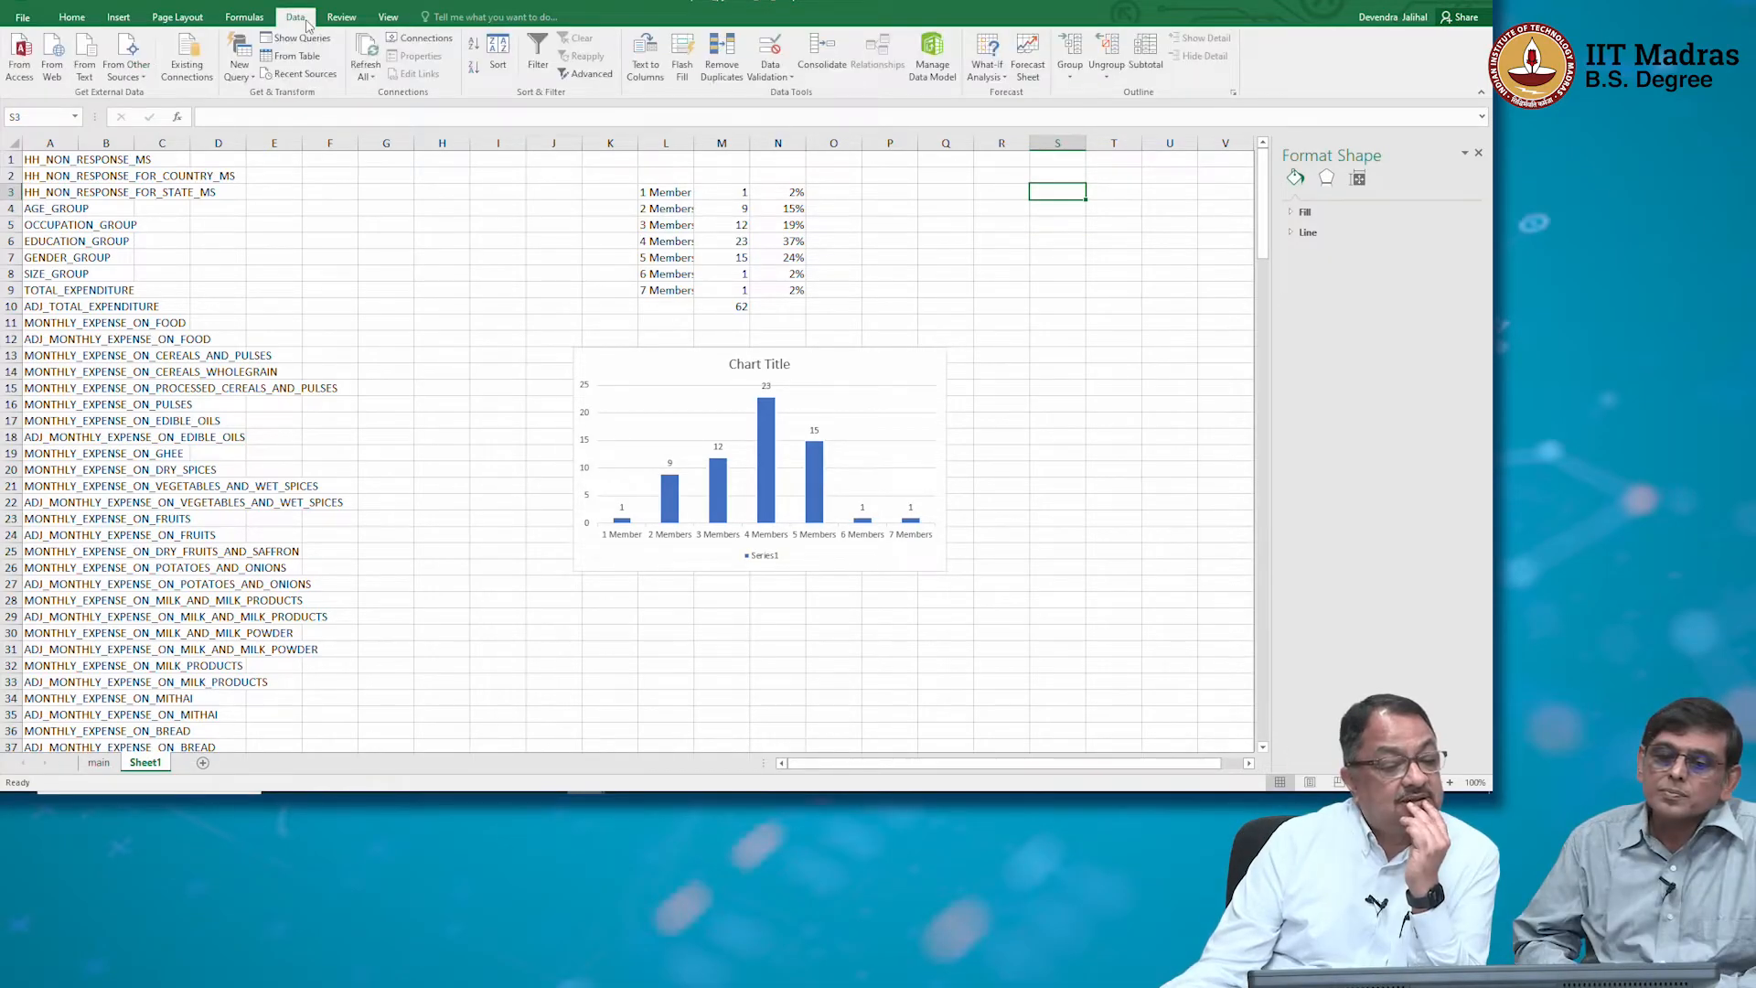
click(589, 75)
click(325, 335)
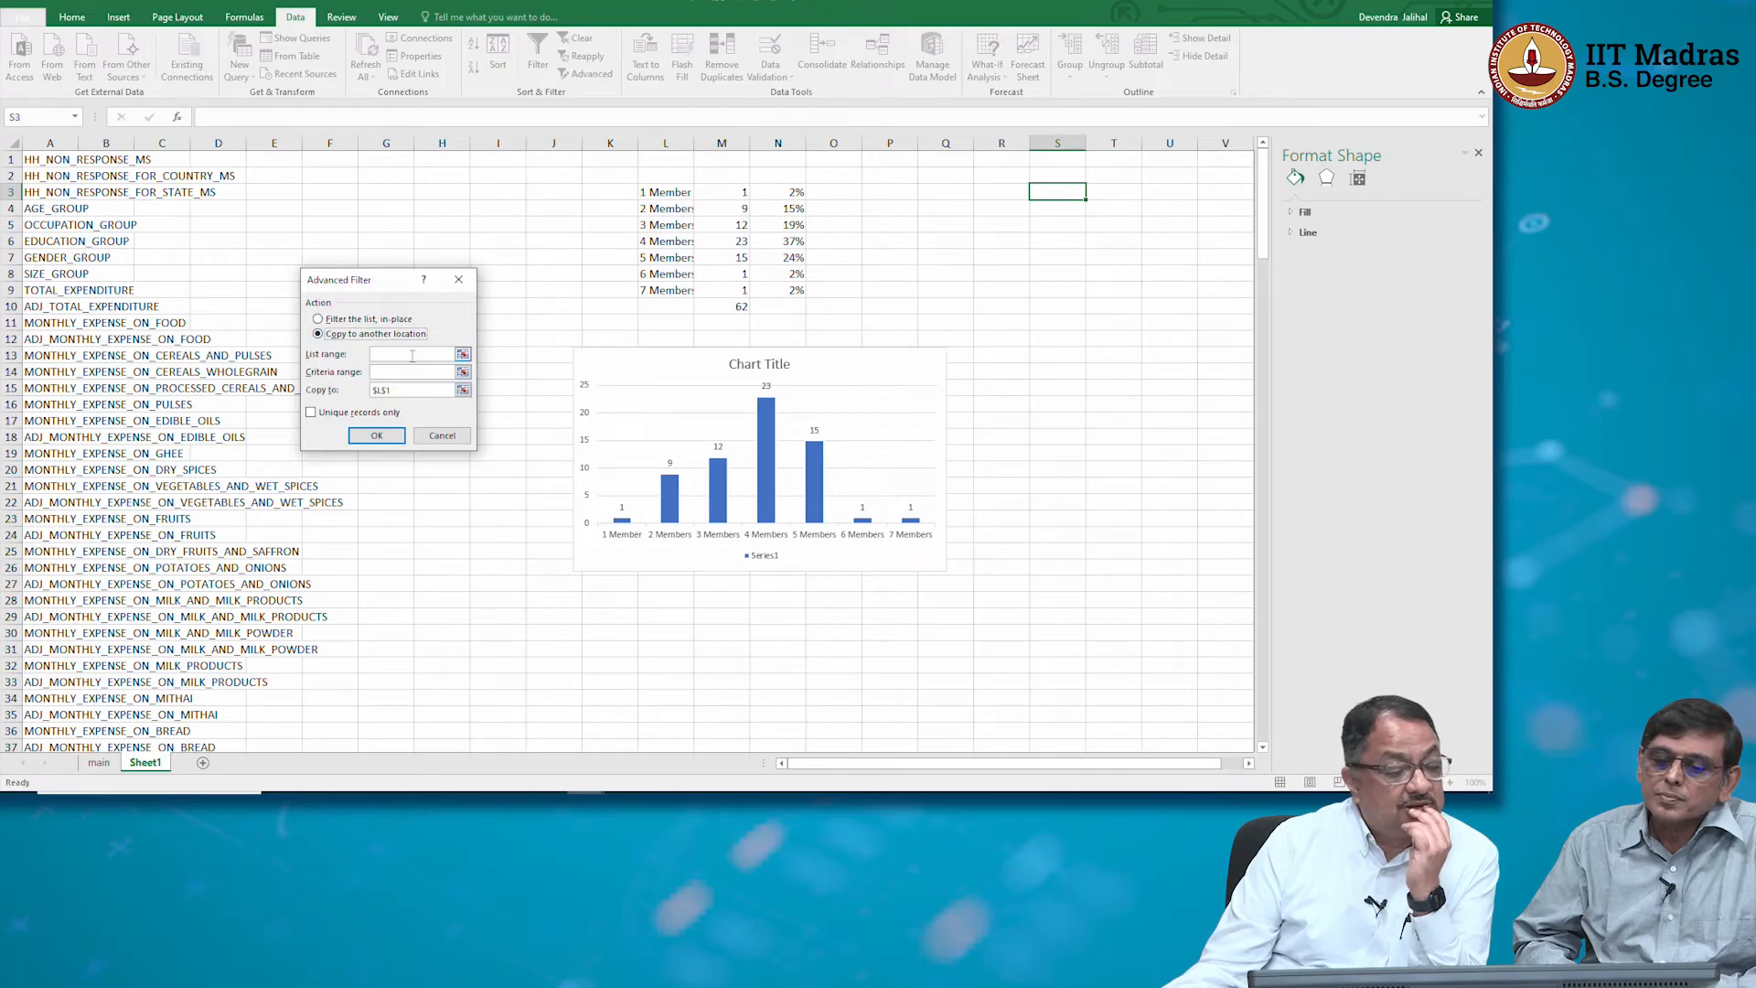
click(464, 355)
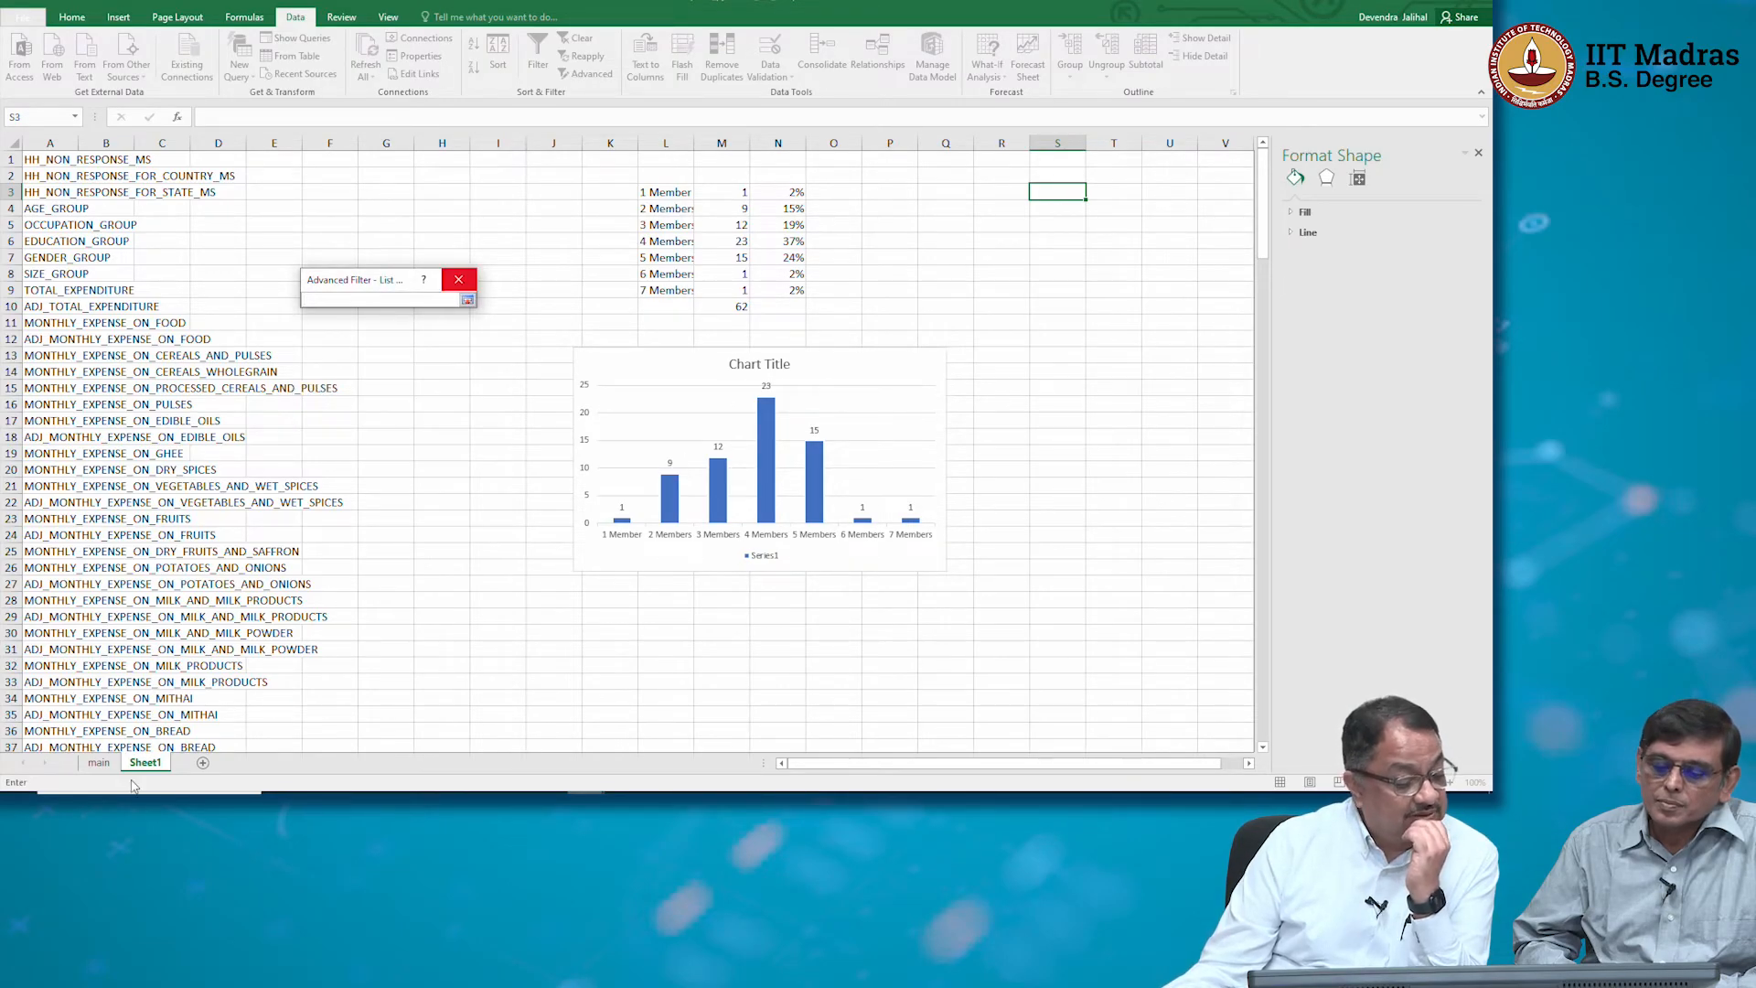
click(90, 766)
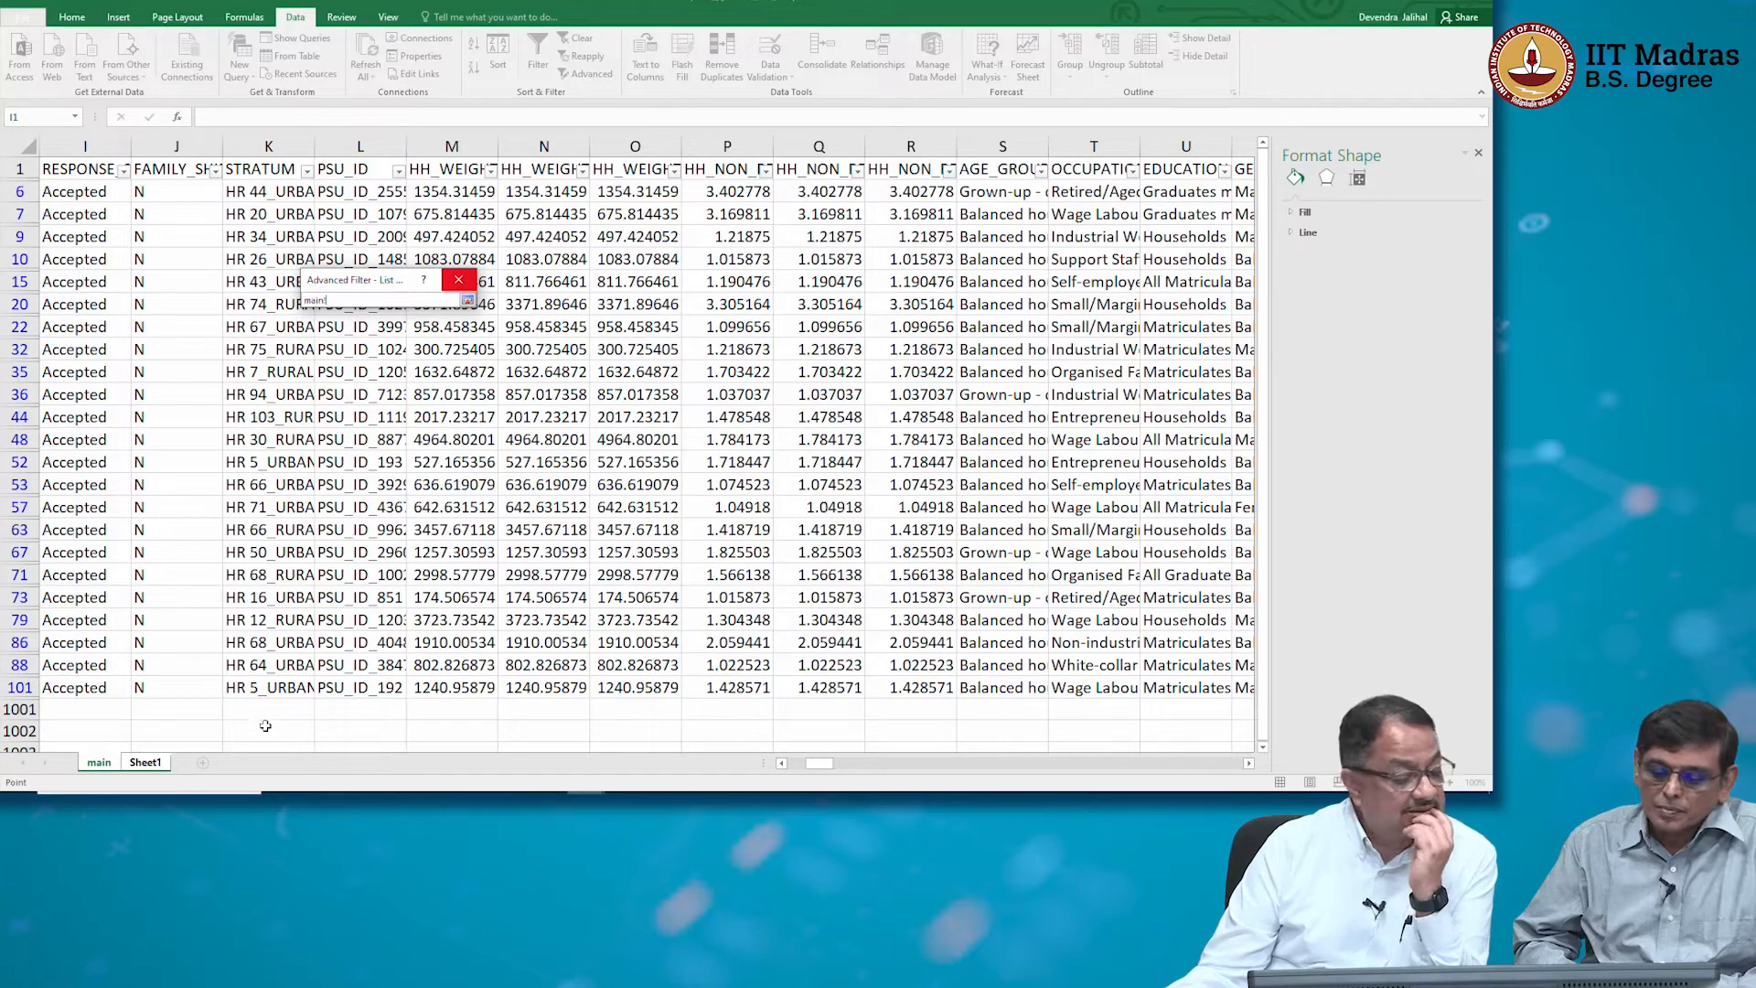
click(143, 762)
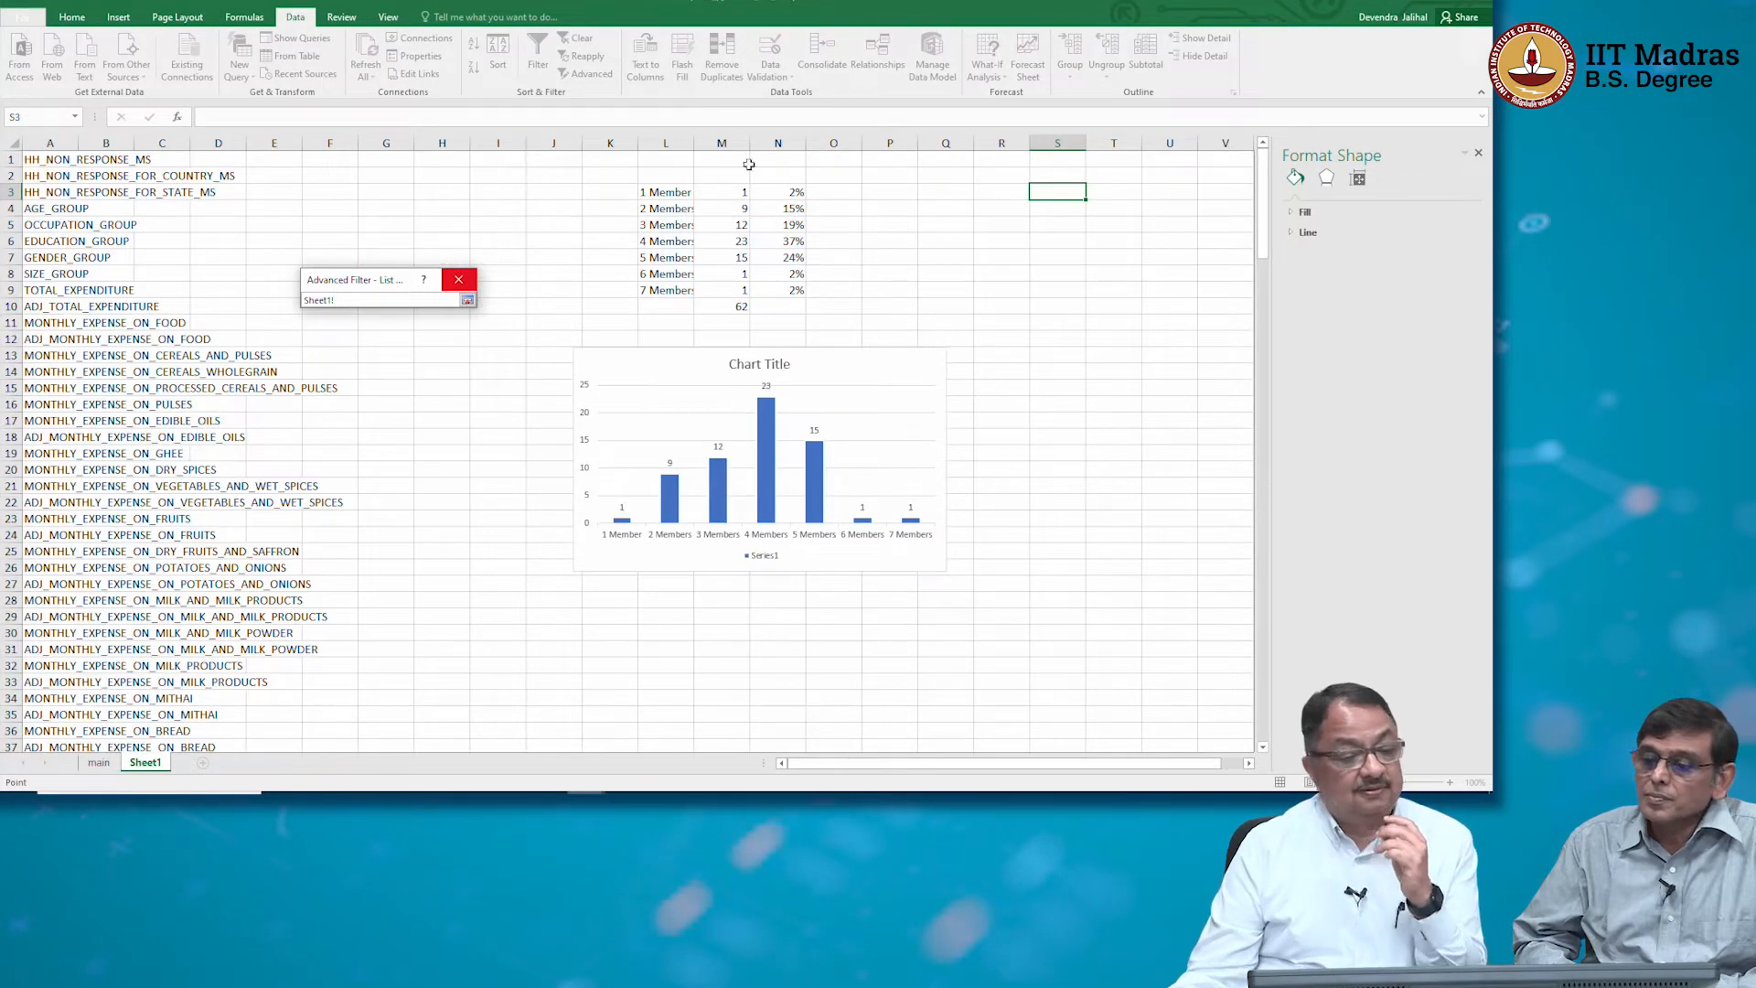
click(366, 300)
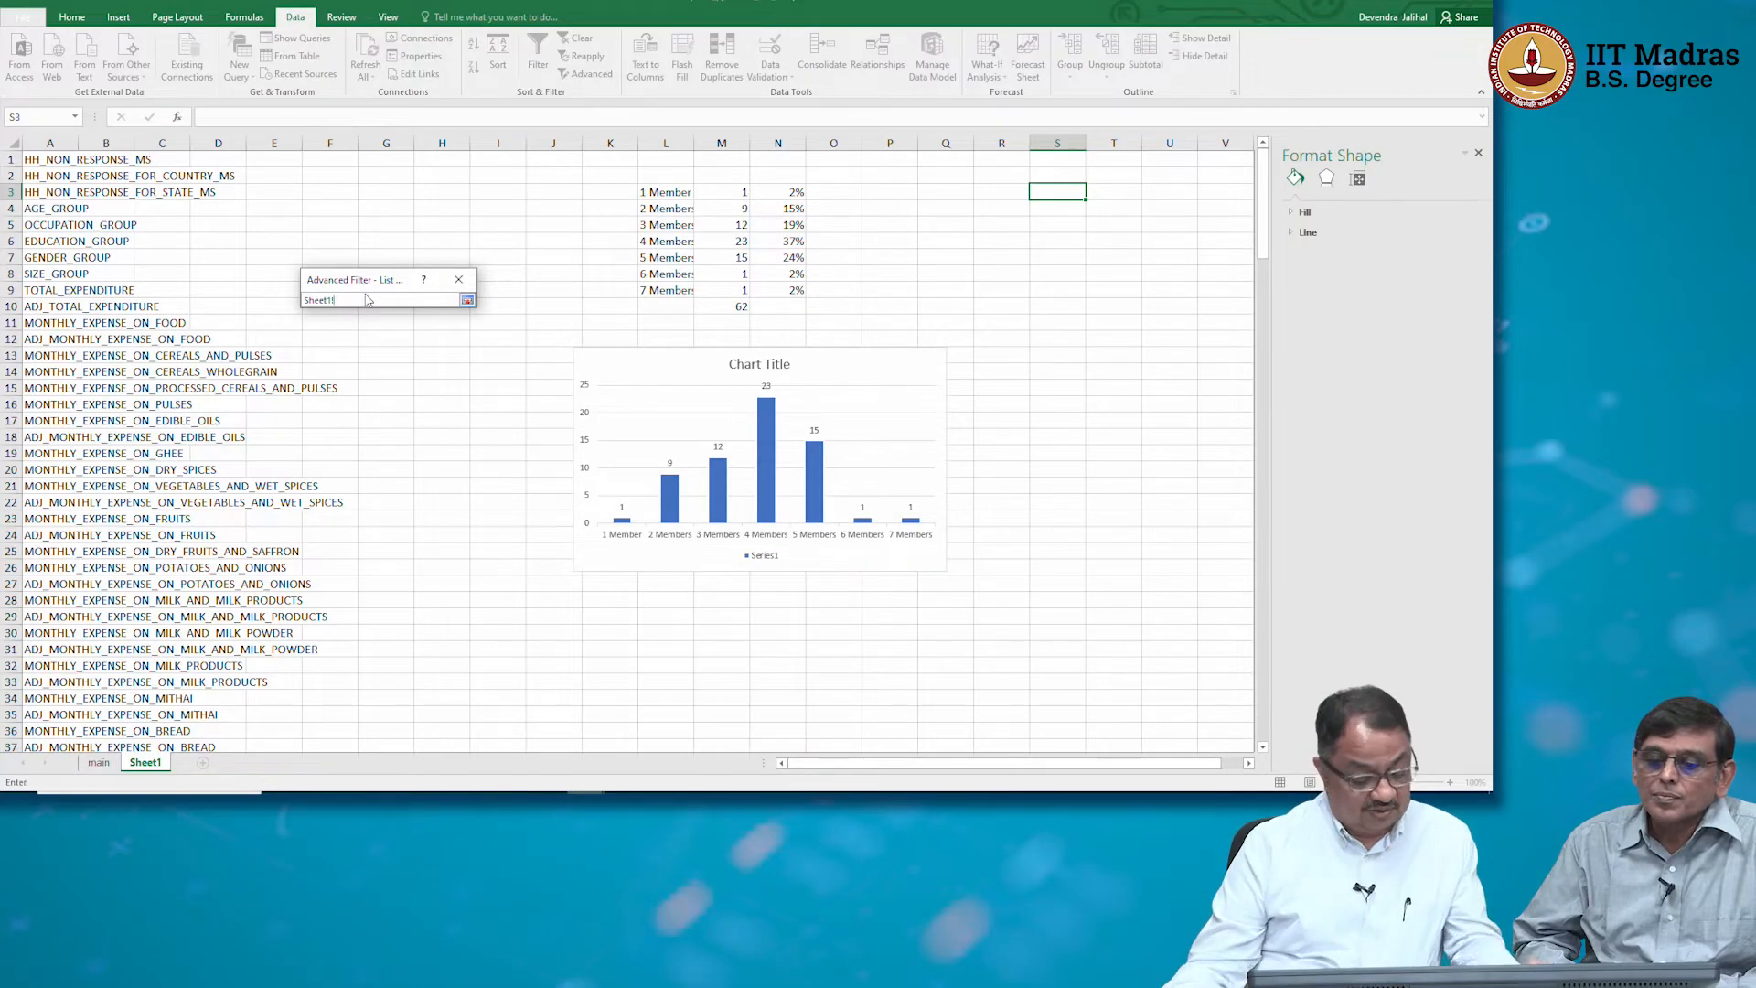
key(BackSpace)
key(BackSpace)
key(BackSpace)
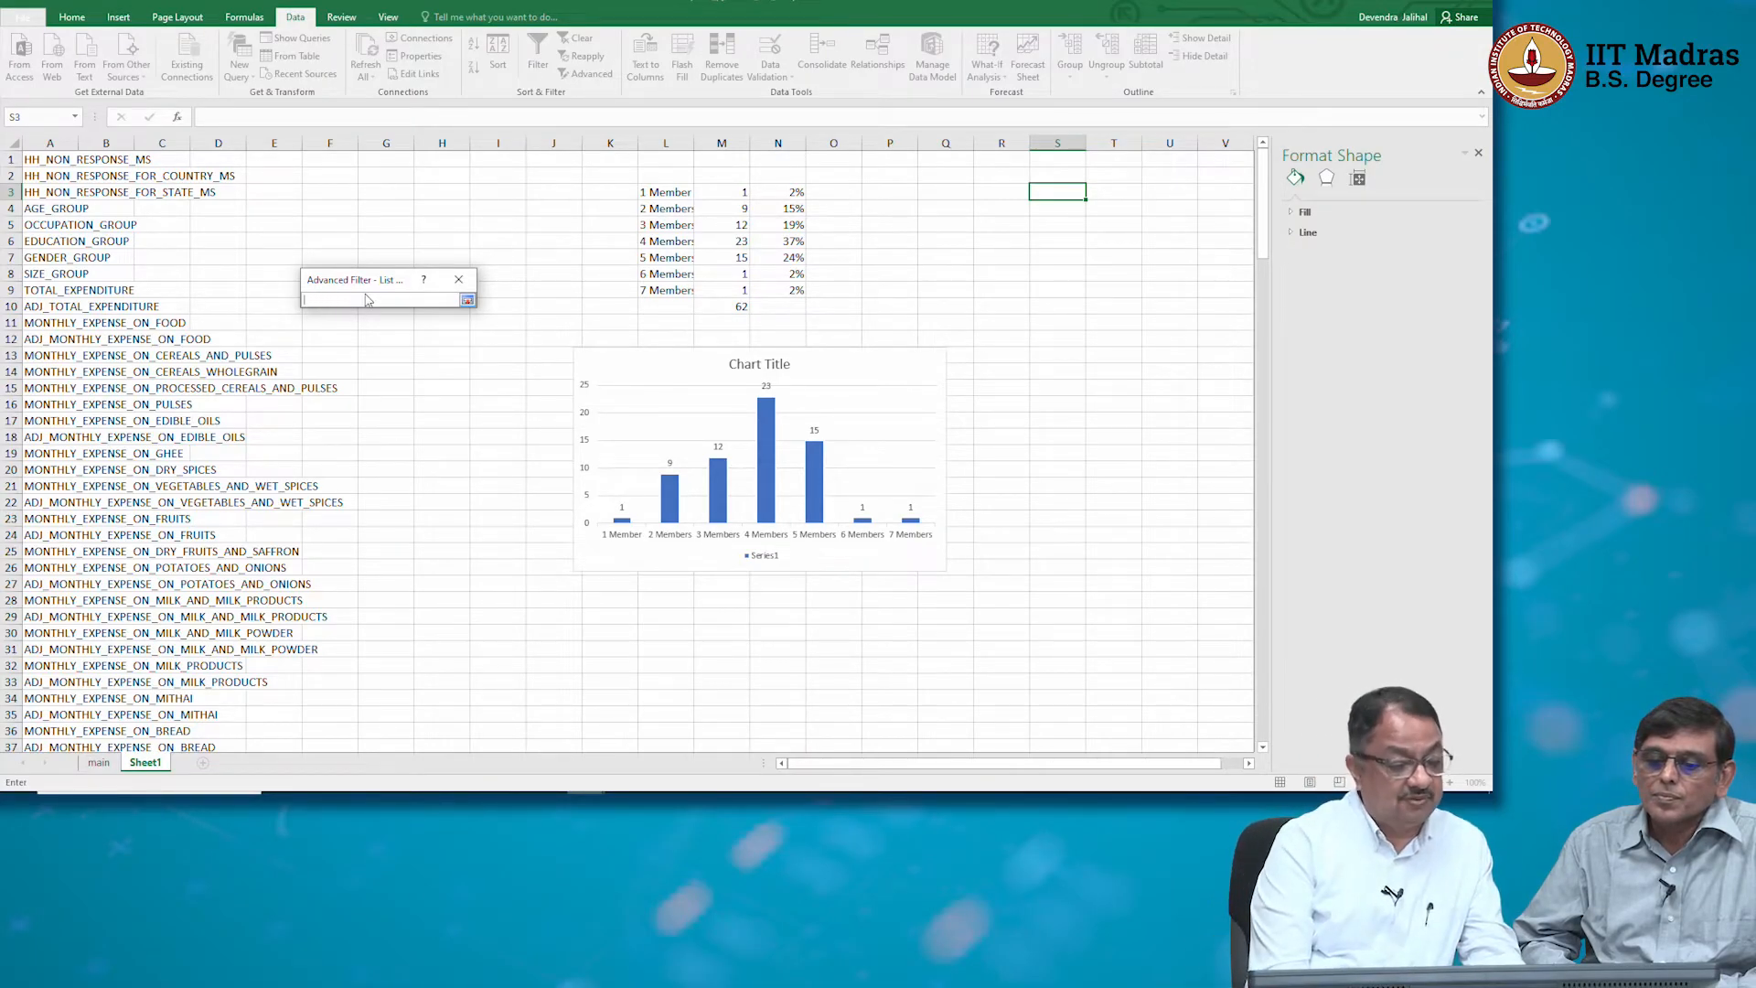
Set the list range to main!S$2:S$101, limit it to unique records, and copy the filtered list to L1
text(main)
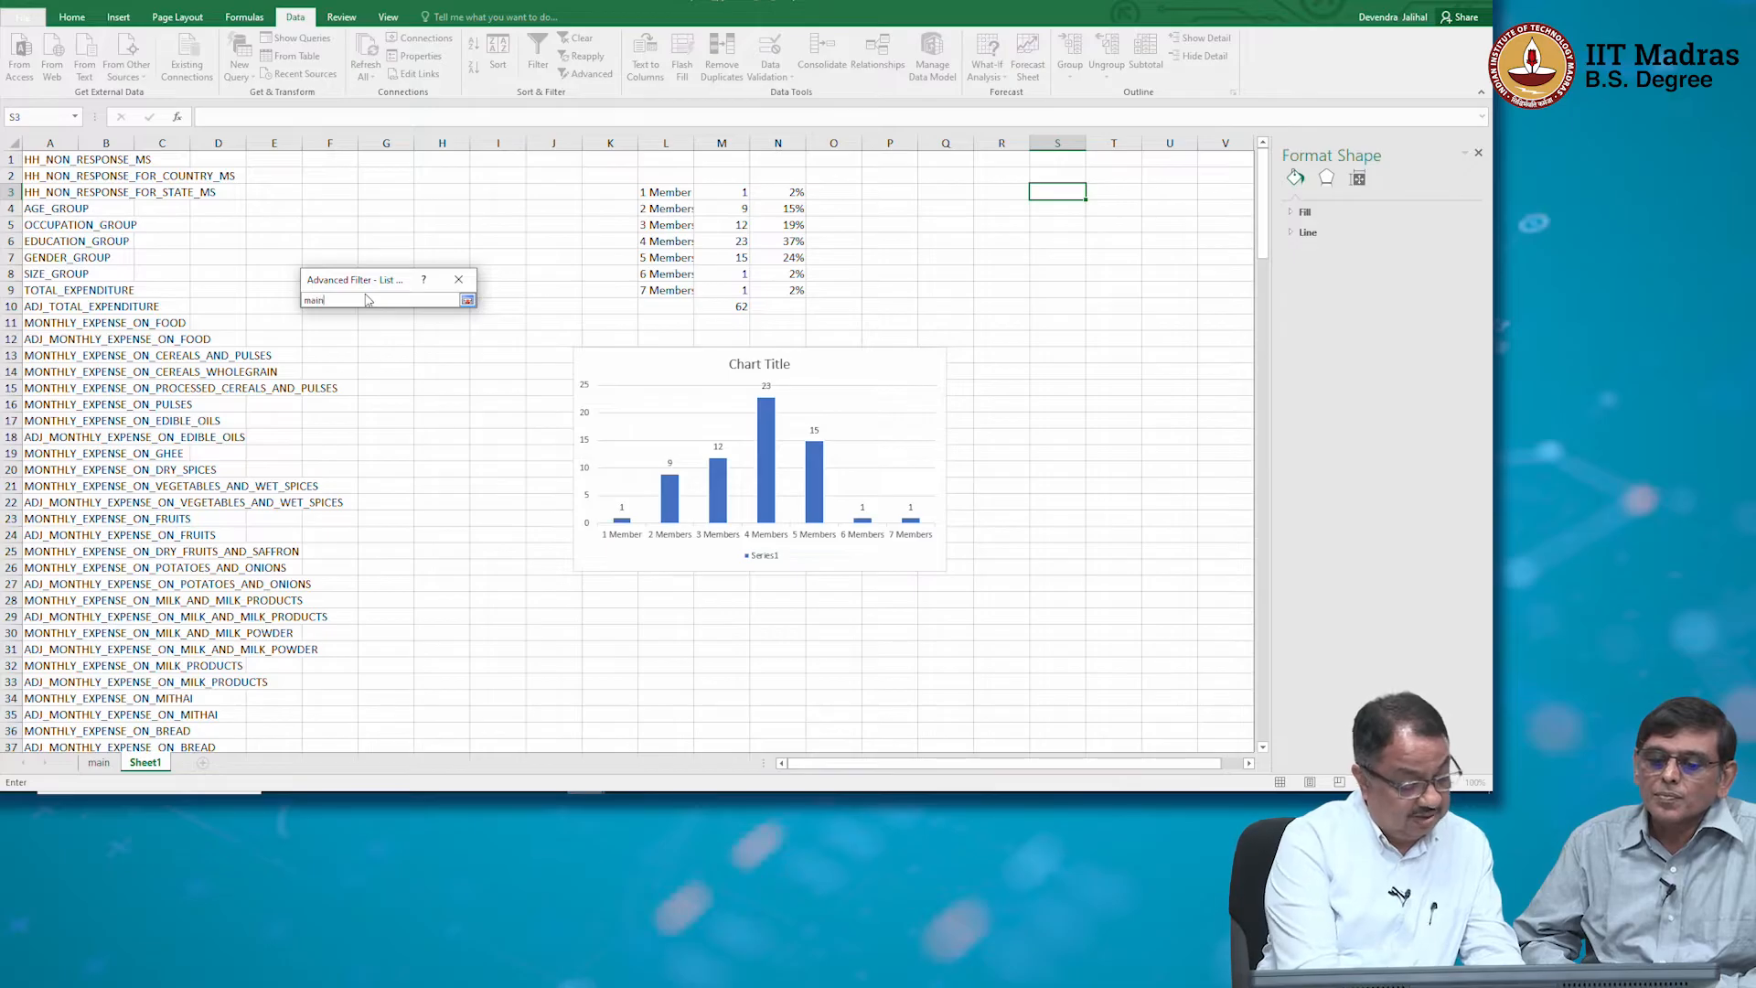
text(!S2)
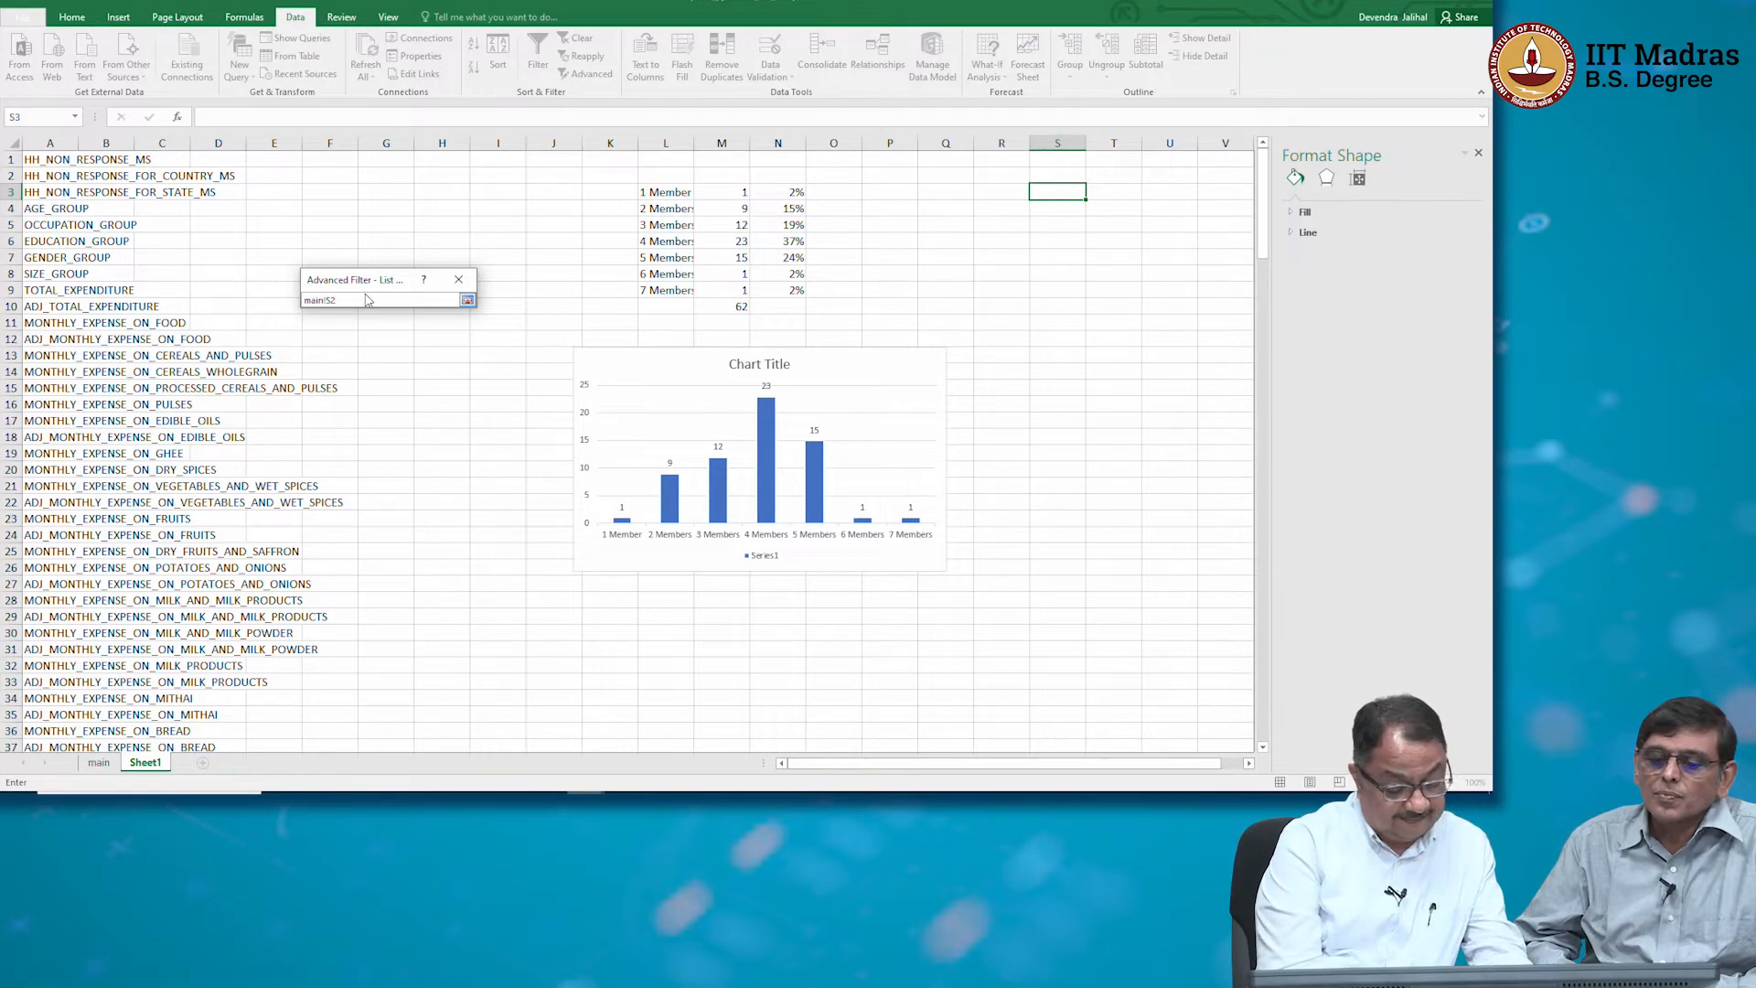
key(BackSpace)
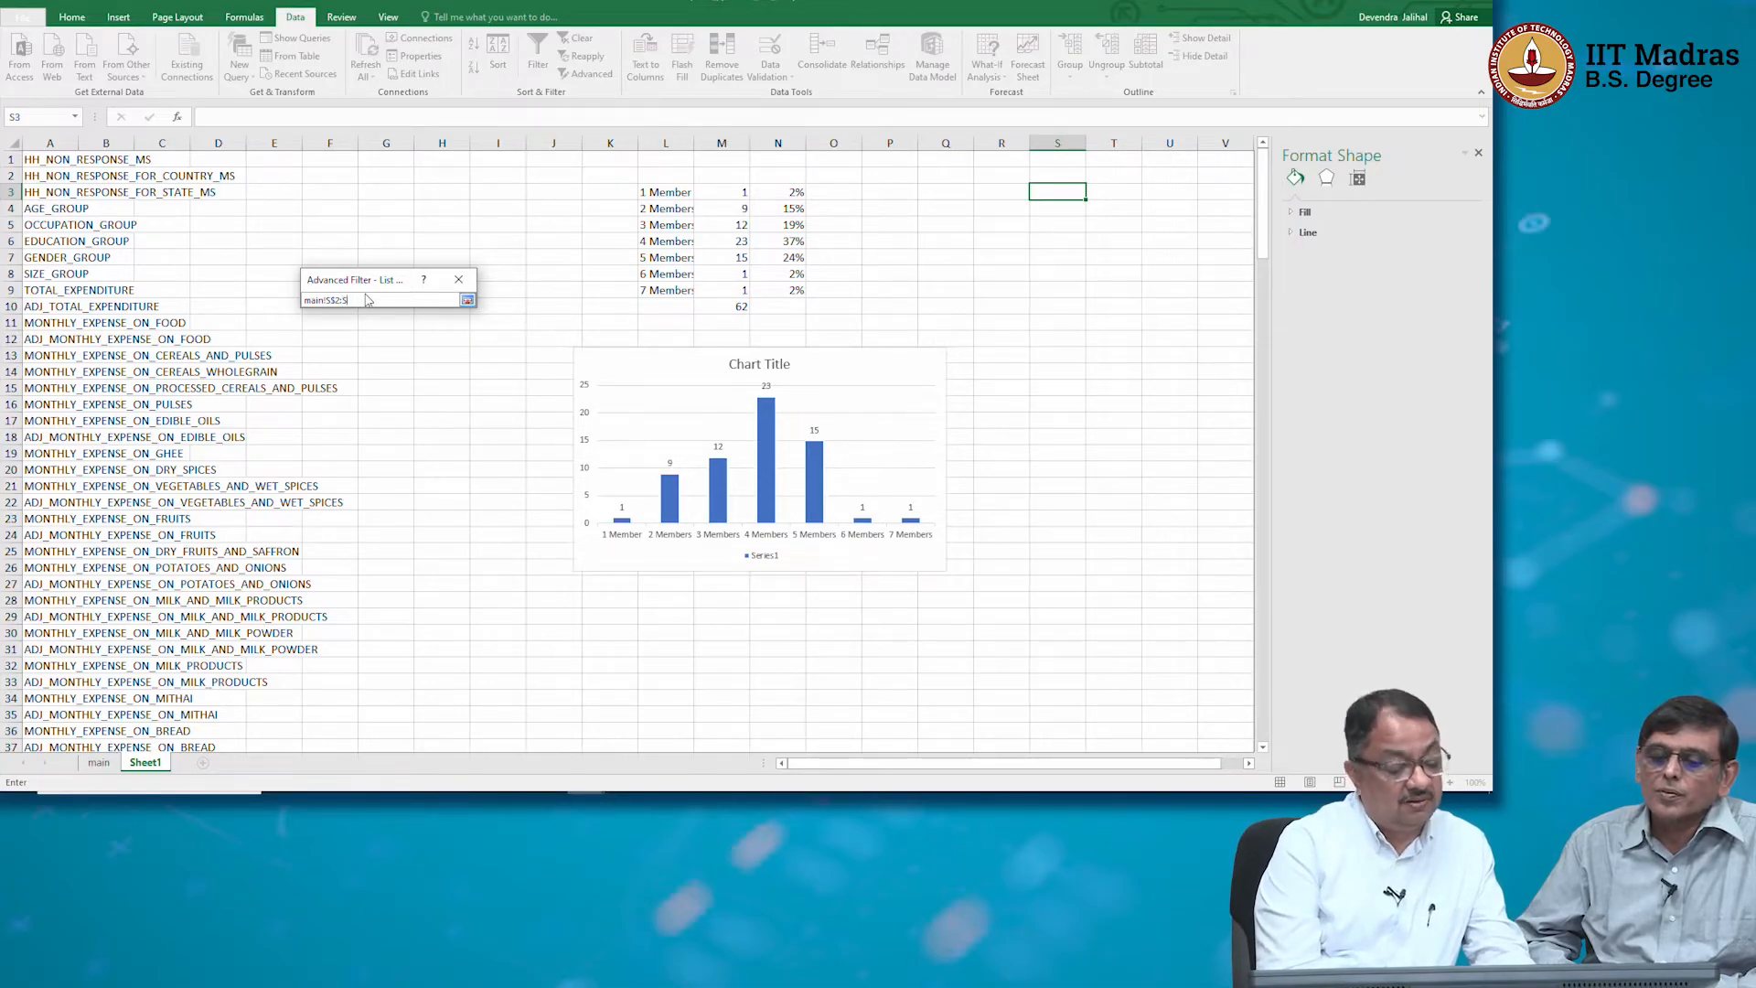
text(101)
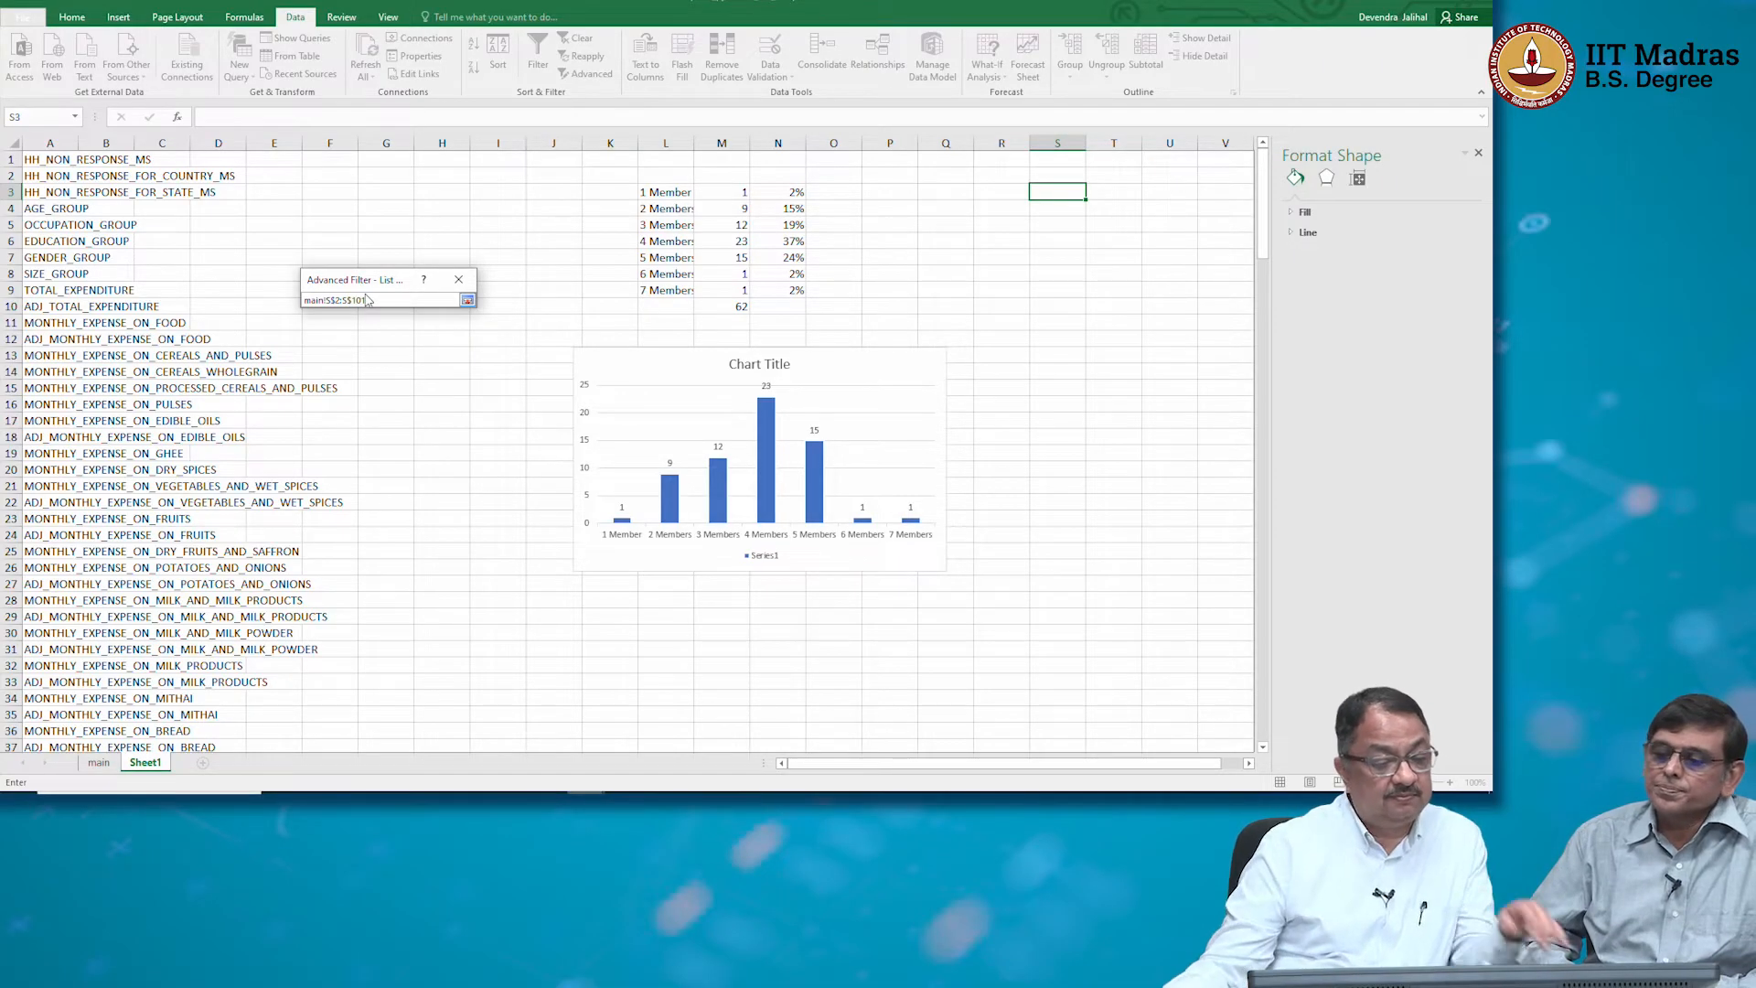
click(467, 301)
click(315, 413)
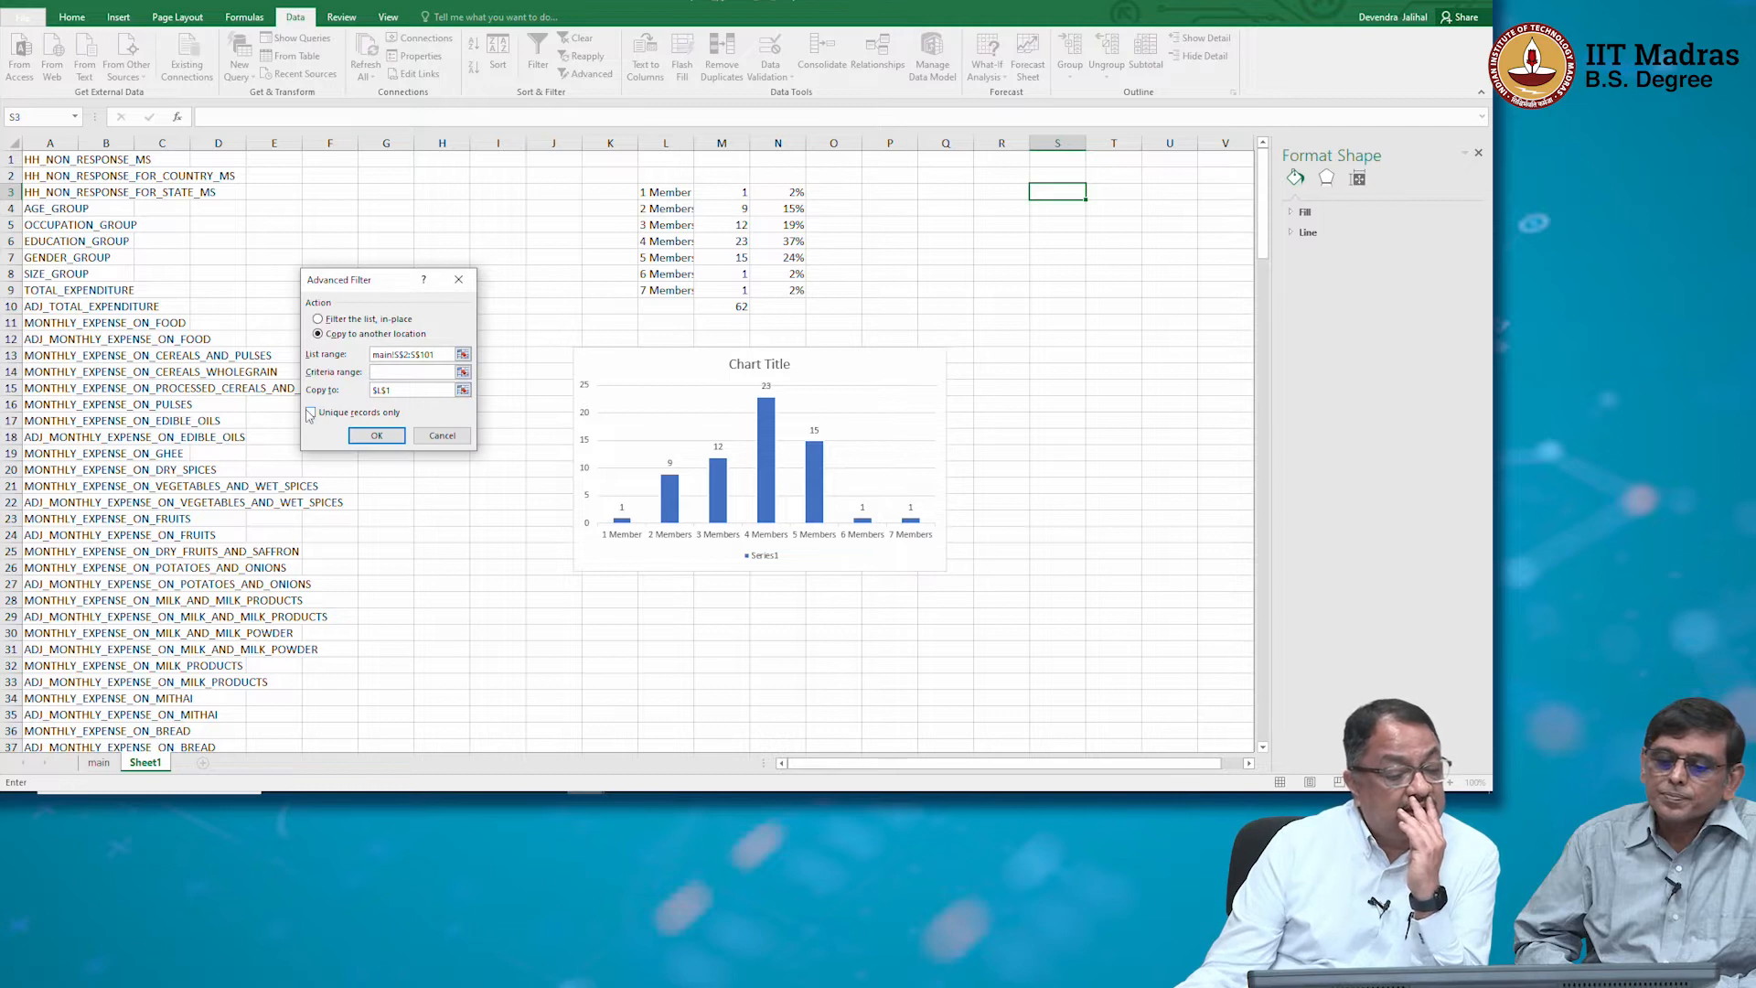
click(377, 435)
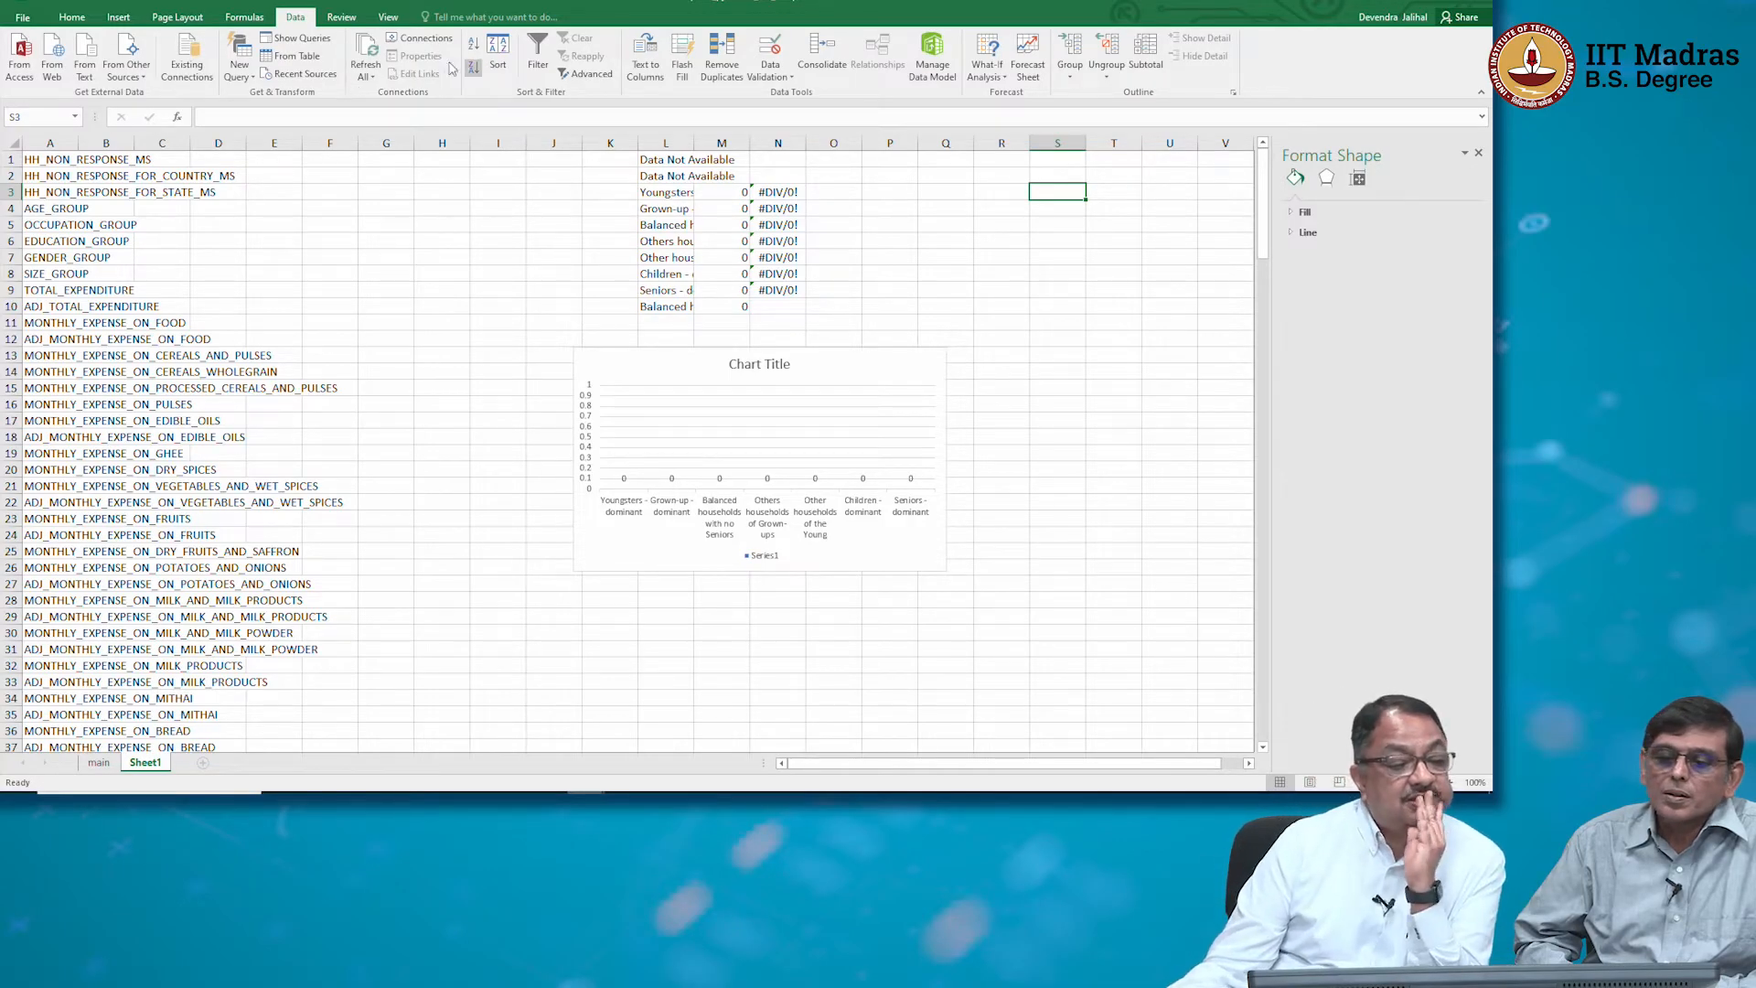
click(586, 73)
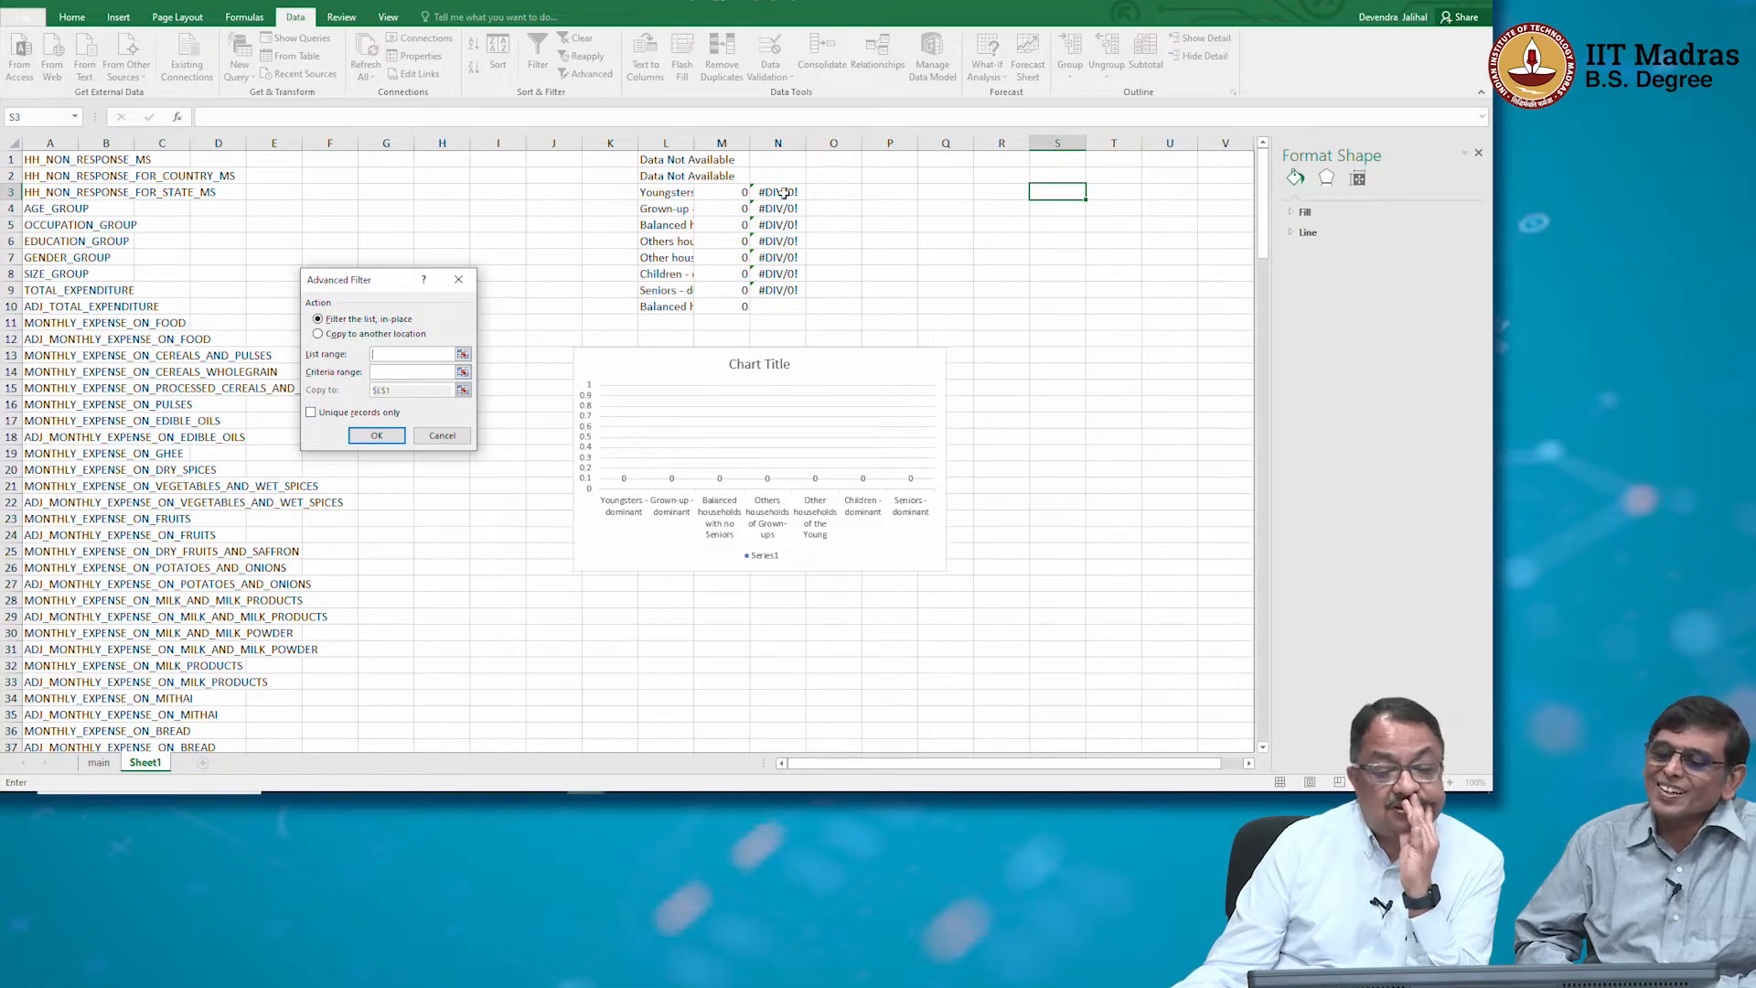
click(668, 193)
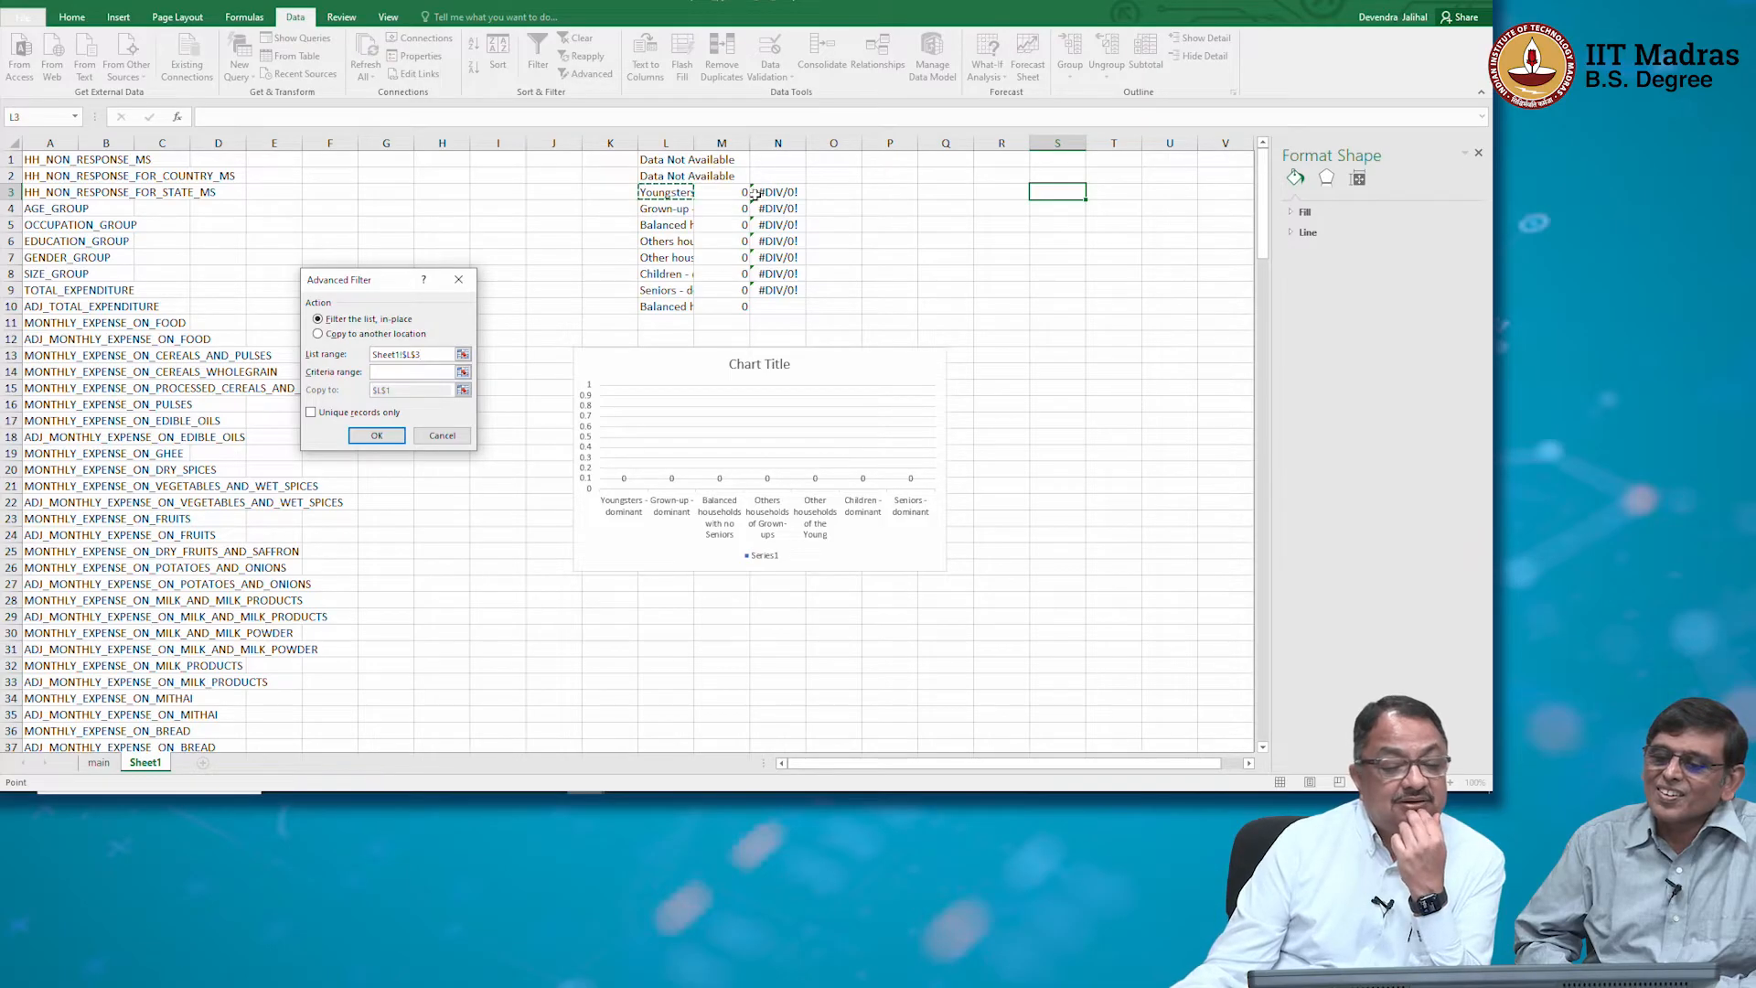
click(723, 193)
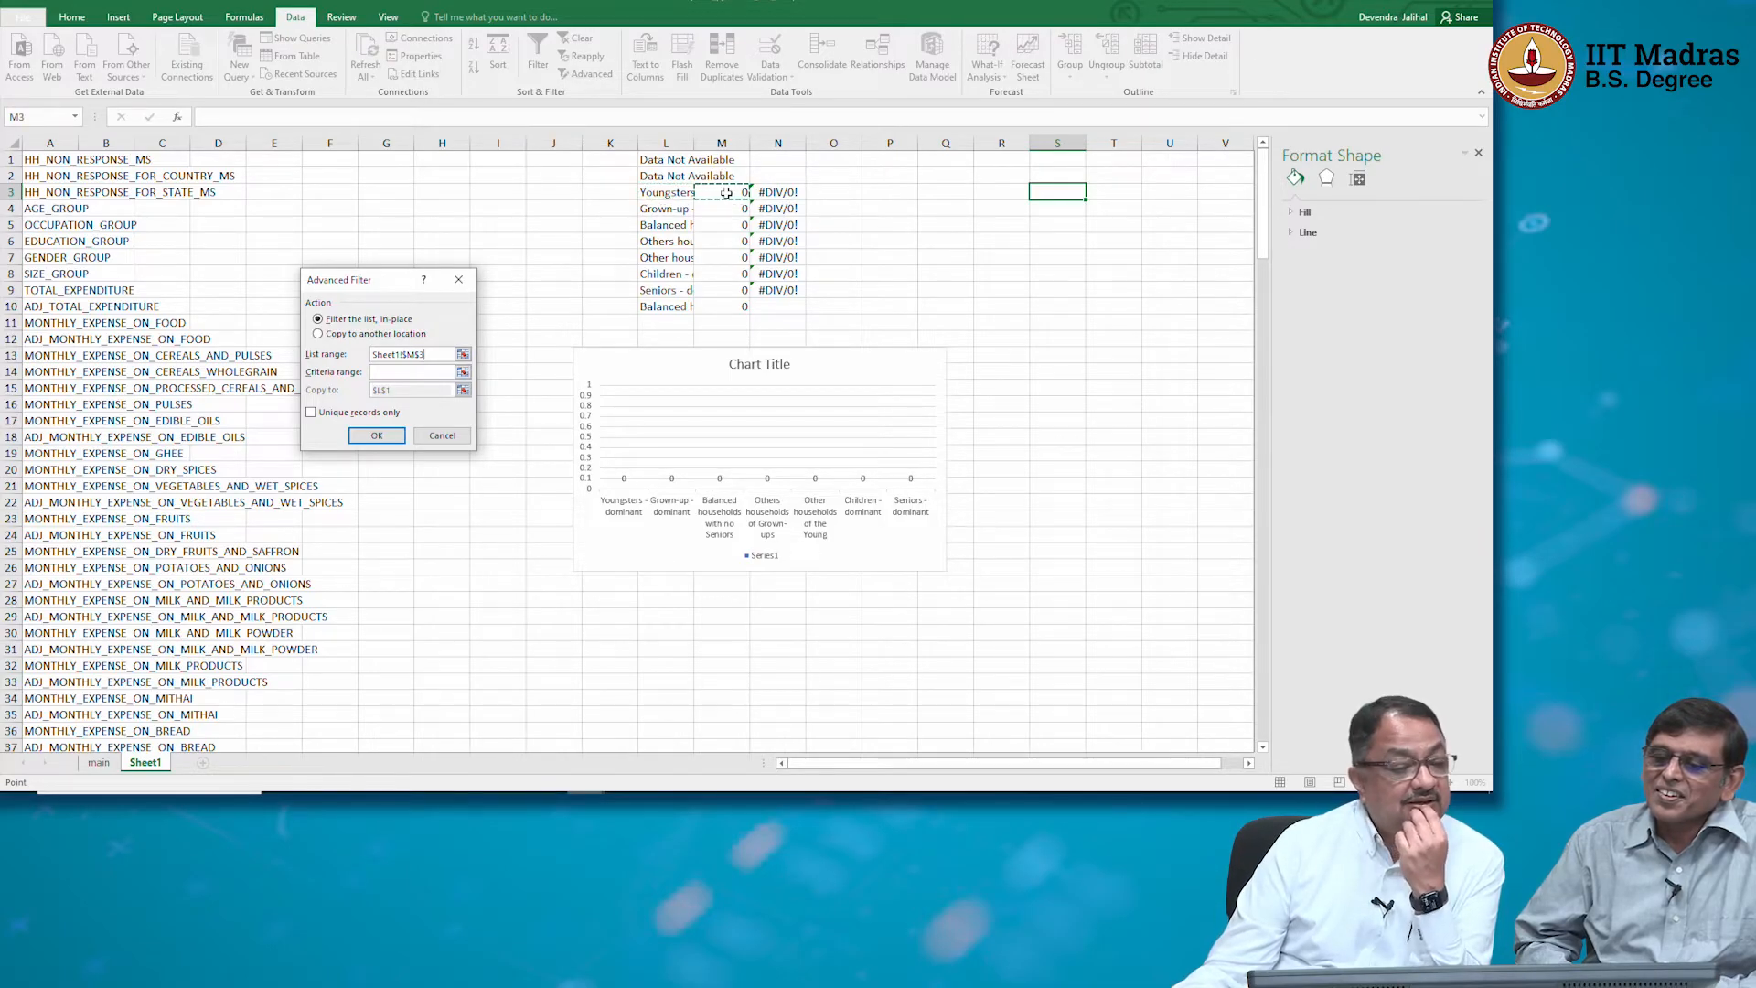
click(769, 192)
click(723, 192)
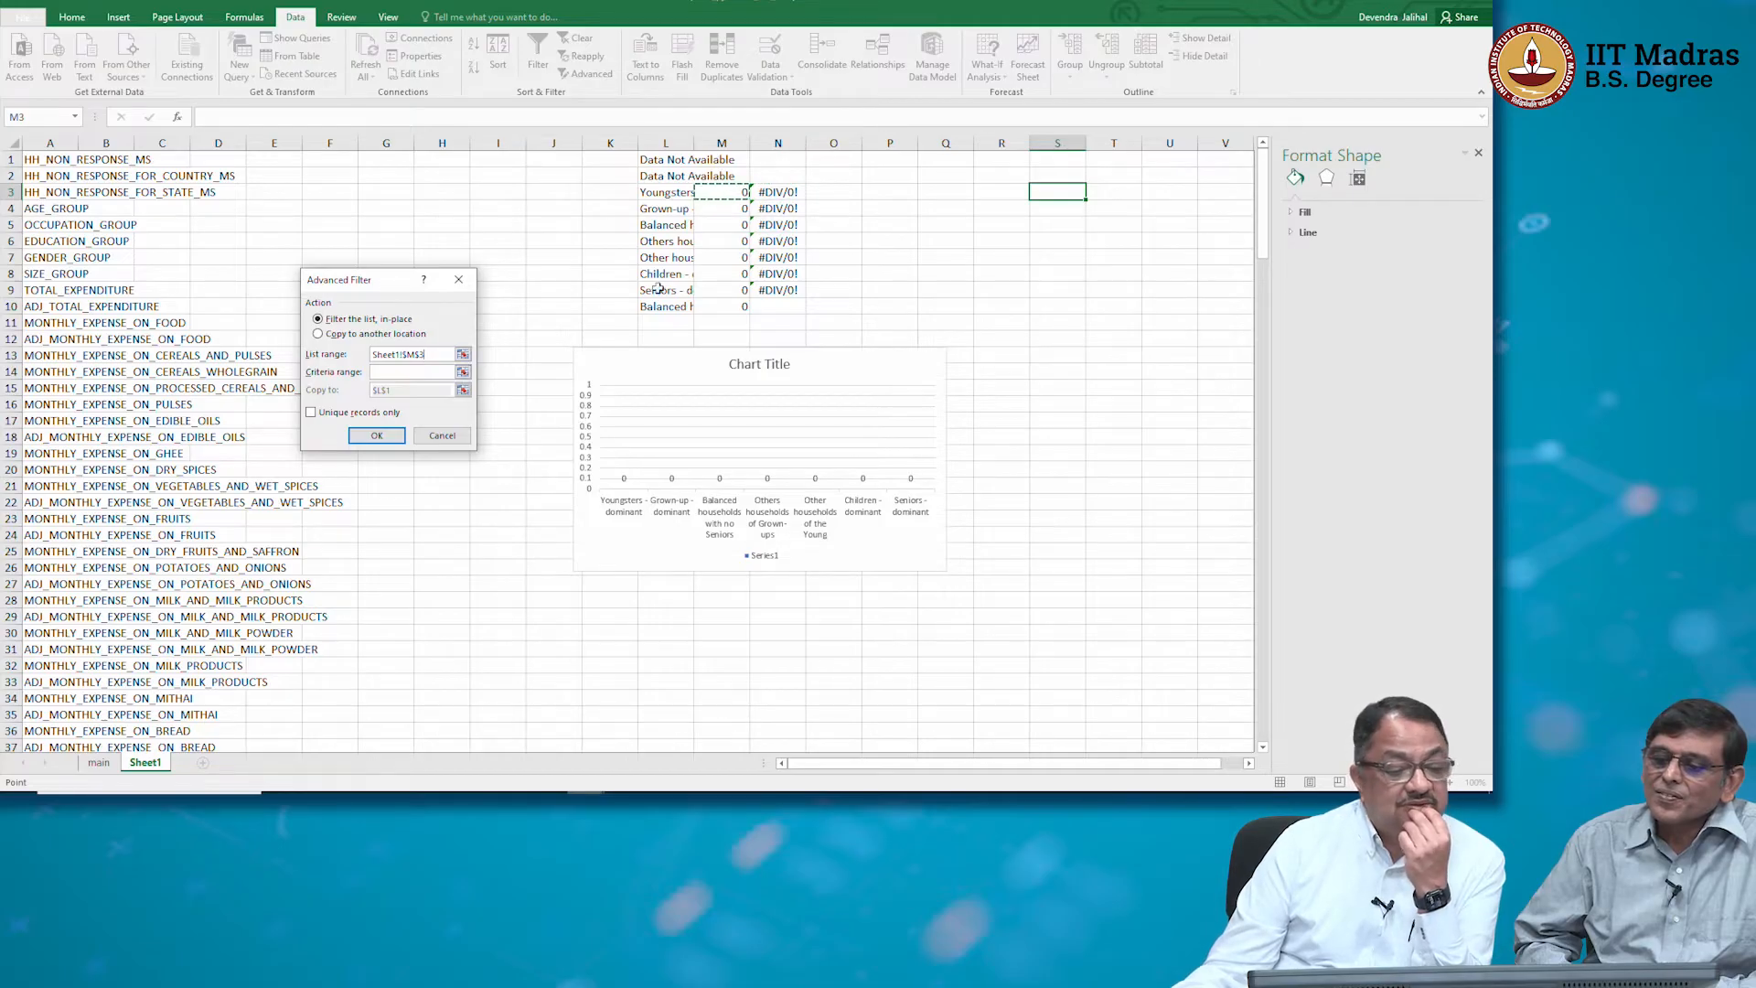
click(443, 437)
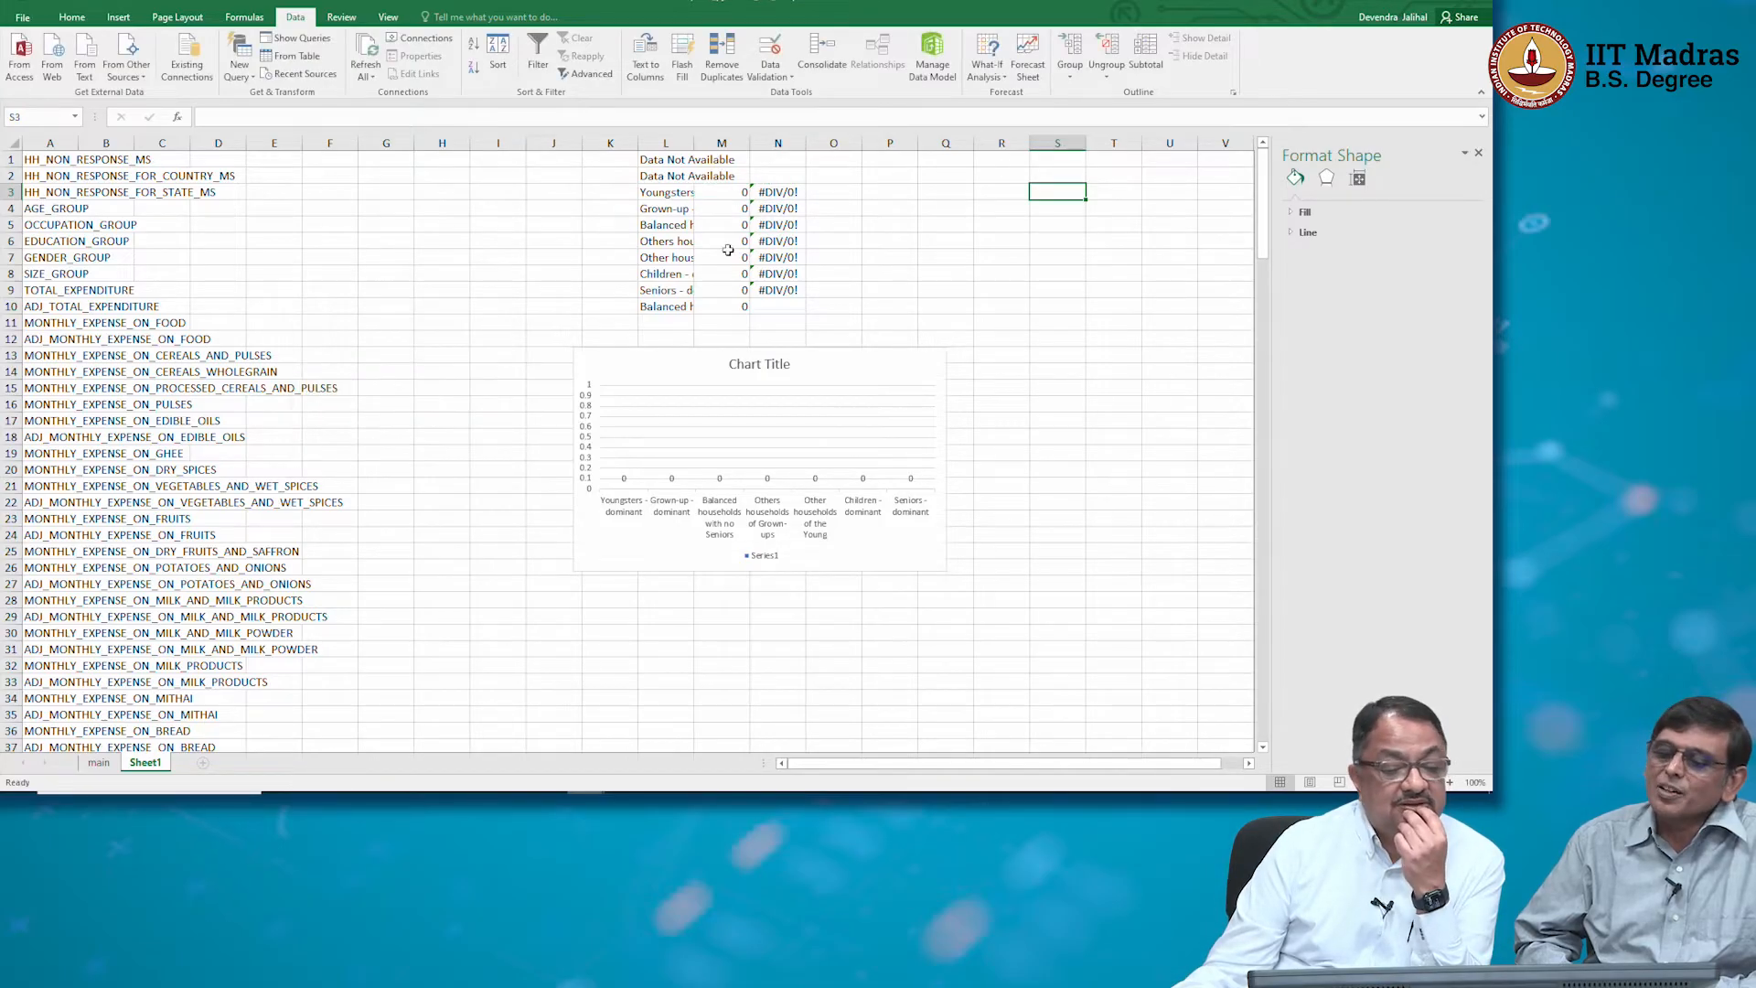
Clear the percentage-share formulas in cells N3:N9 beside the category counts
click(745, 191)
drag(776, 191, 776, 294)
key(F2)
key(BackSpace)
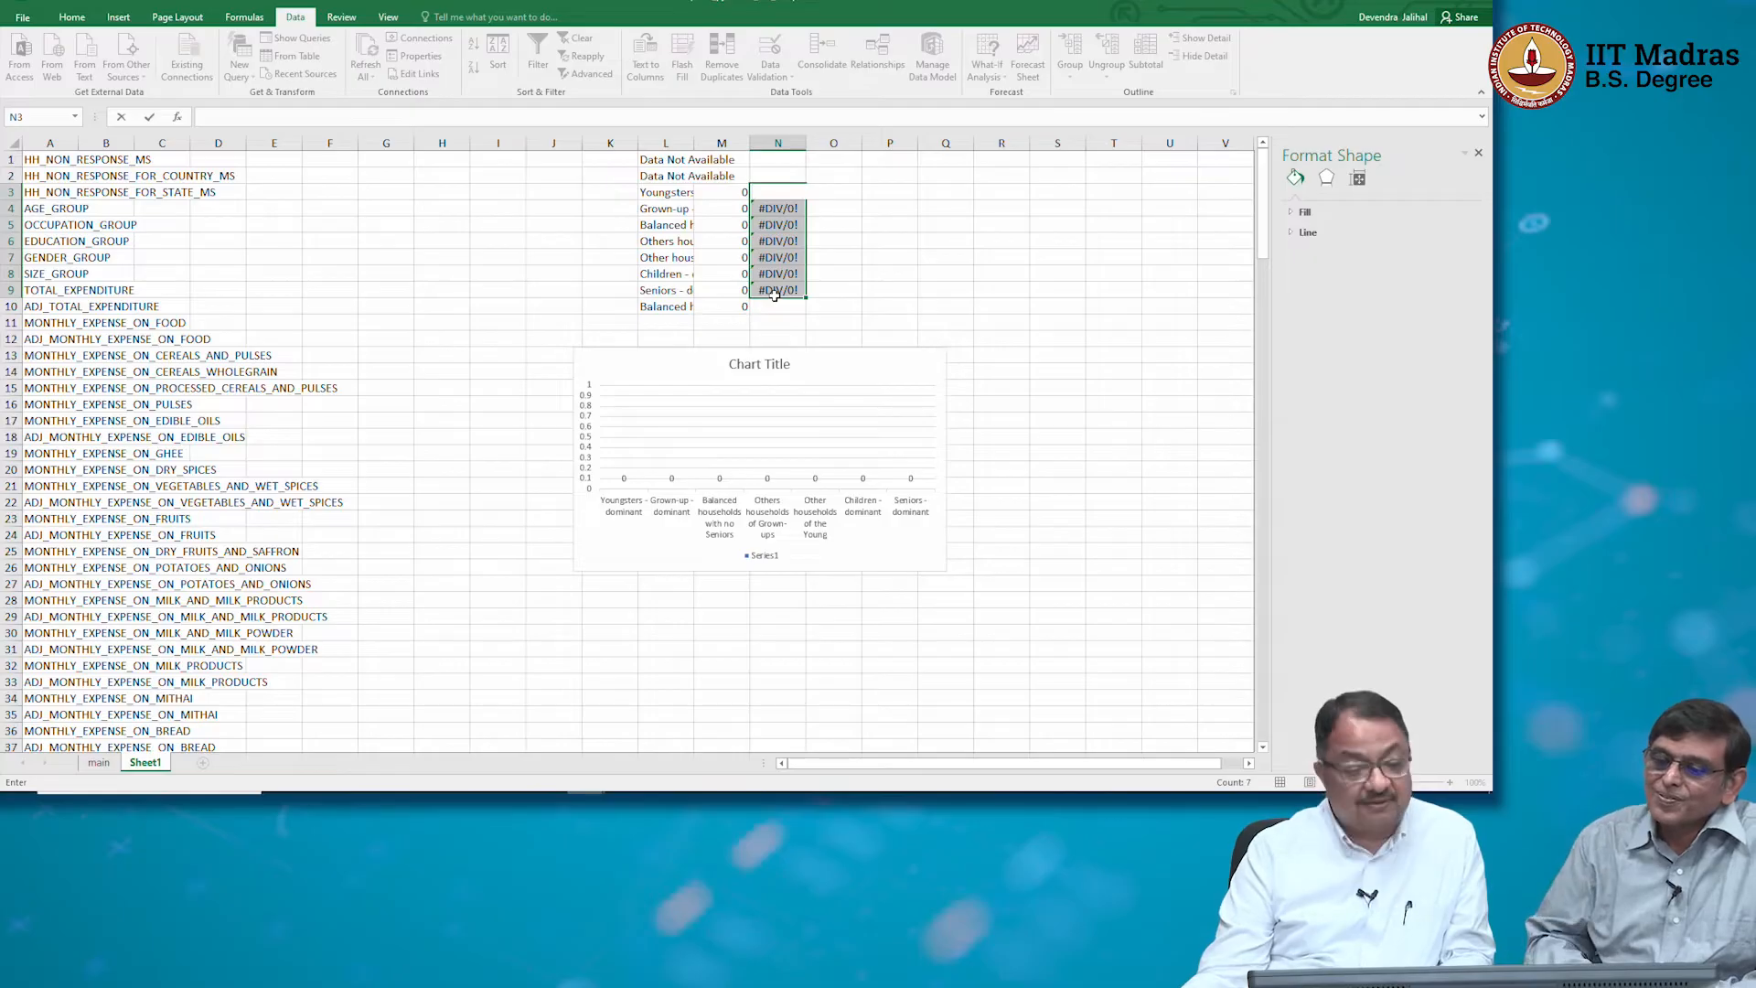
click(778, 224)
double_click(797, 202)
click(855, 257)
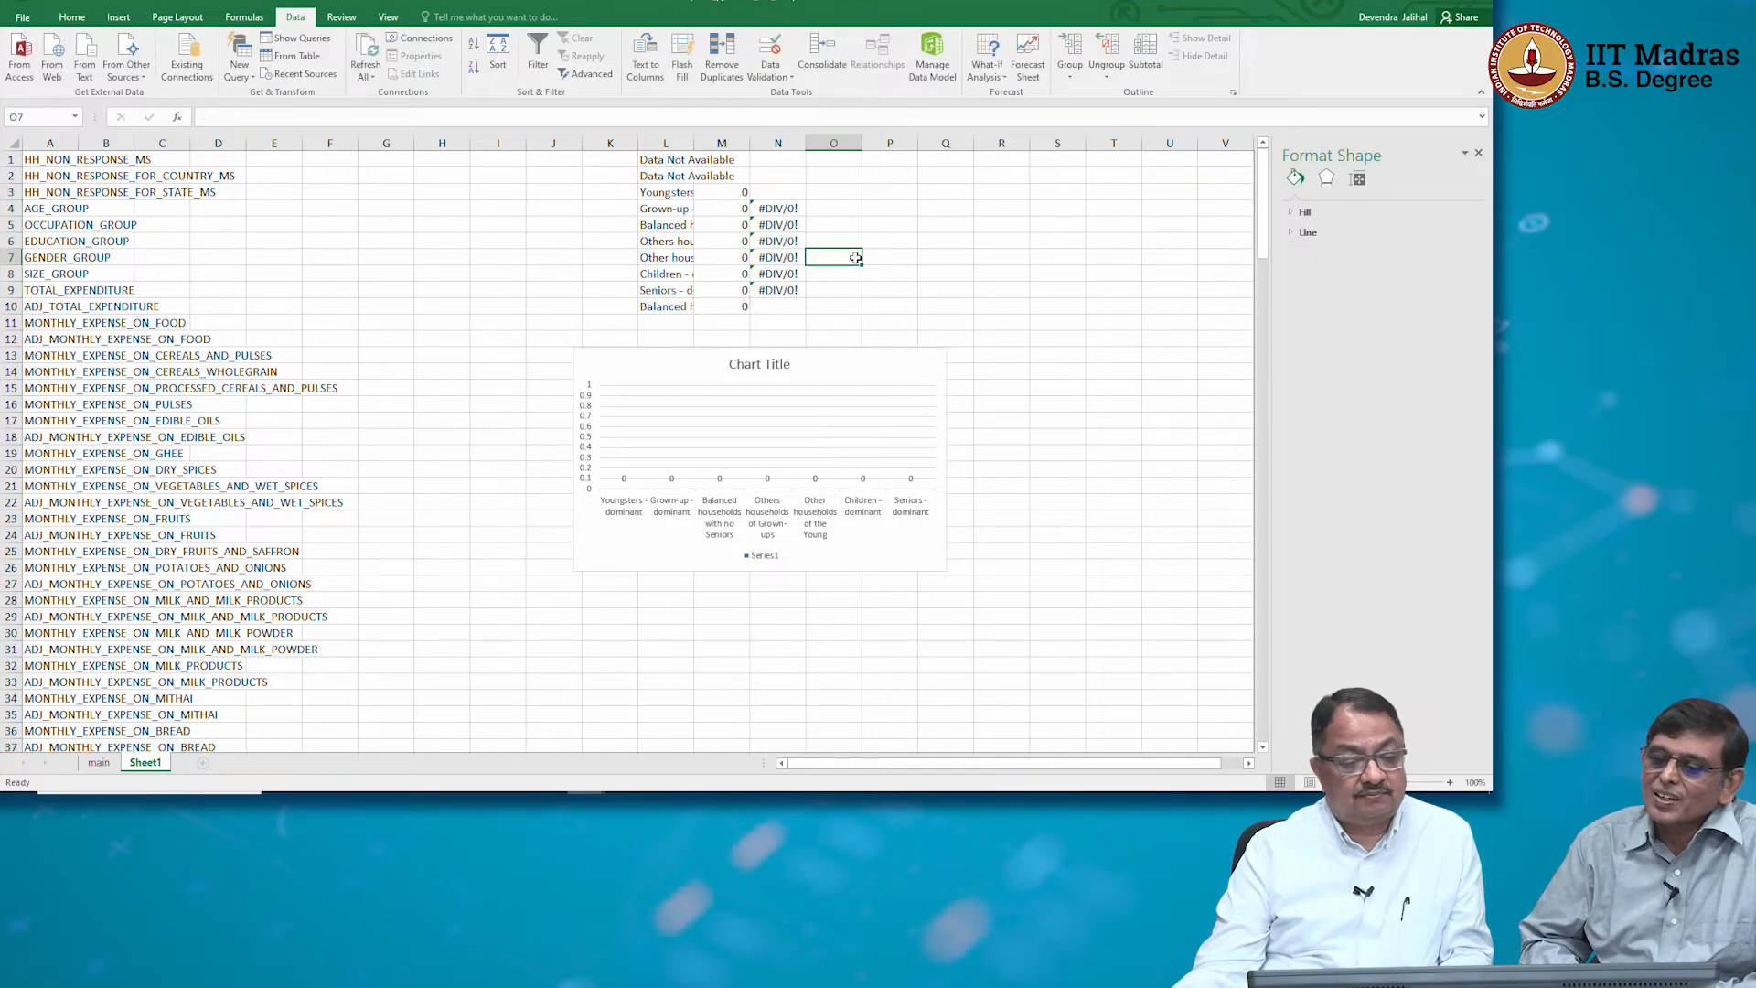
drag(782, 208, 782, 284)
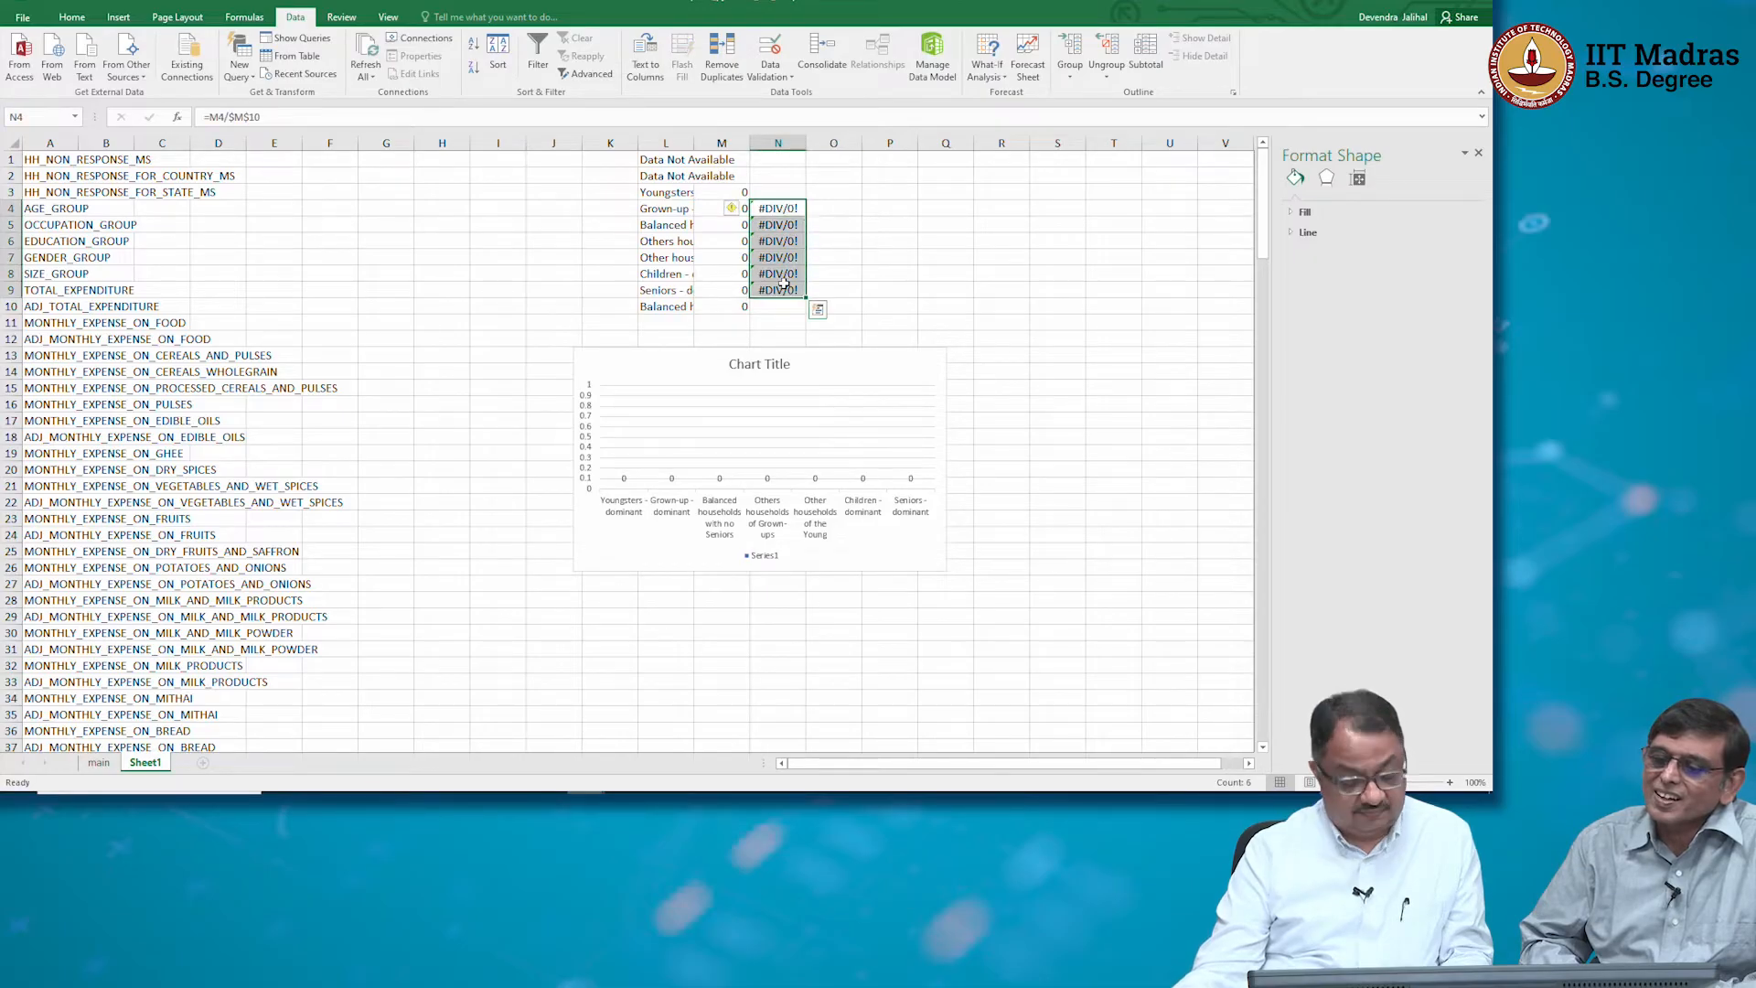
key(Delete)
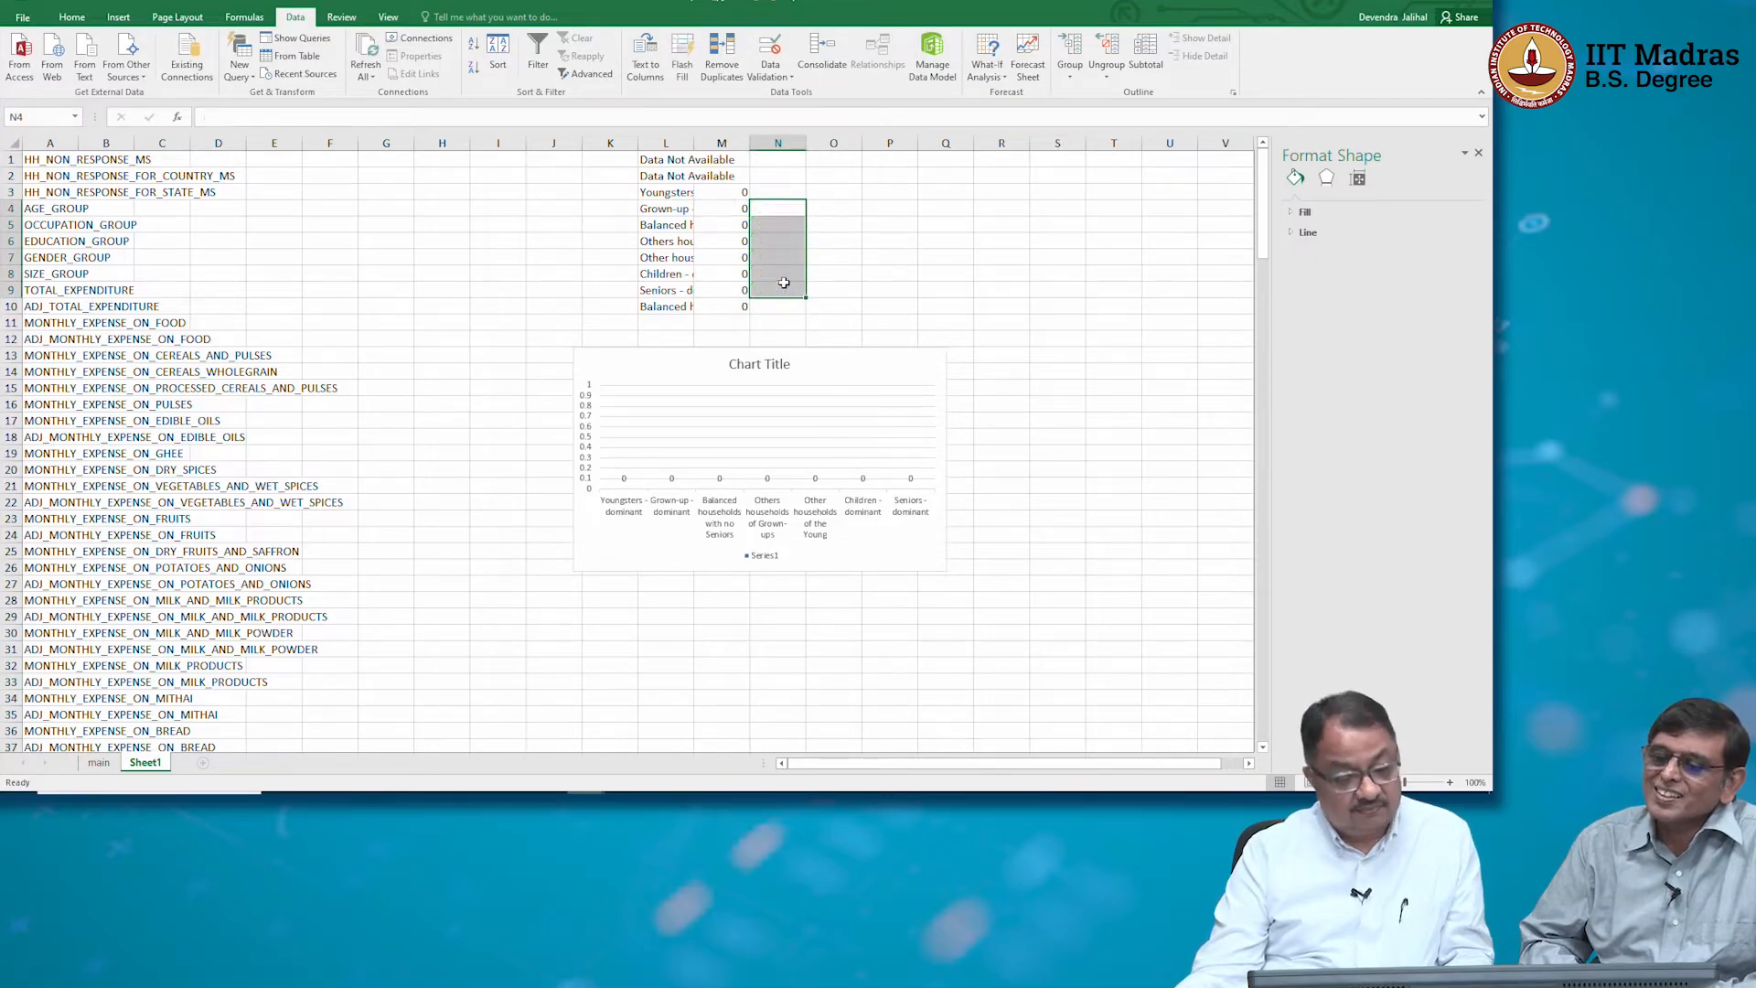
Change the COUNTIF range in M3 to main!S$2:S$101 and fill the formula down to M10
click(722, 192)
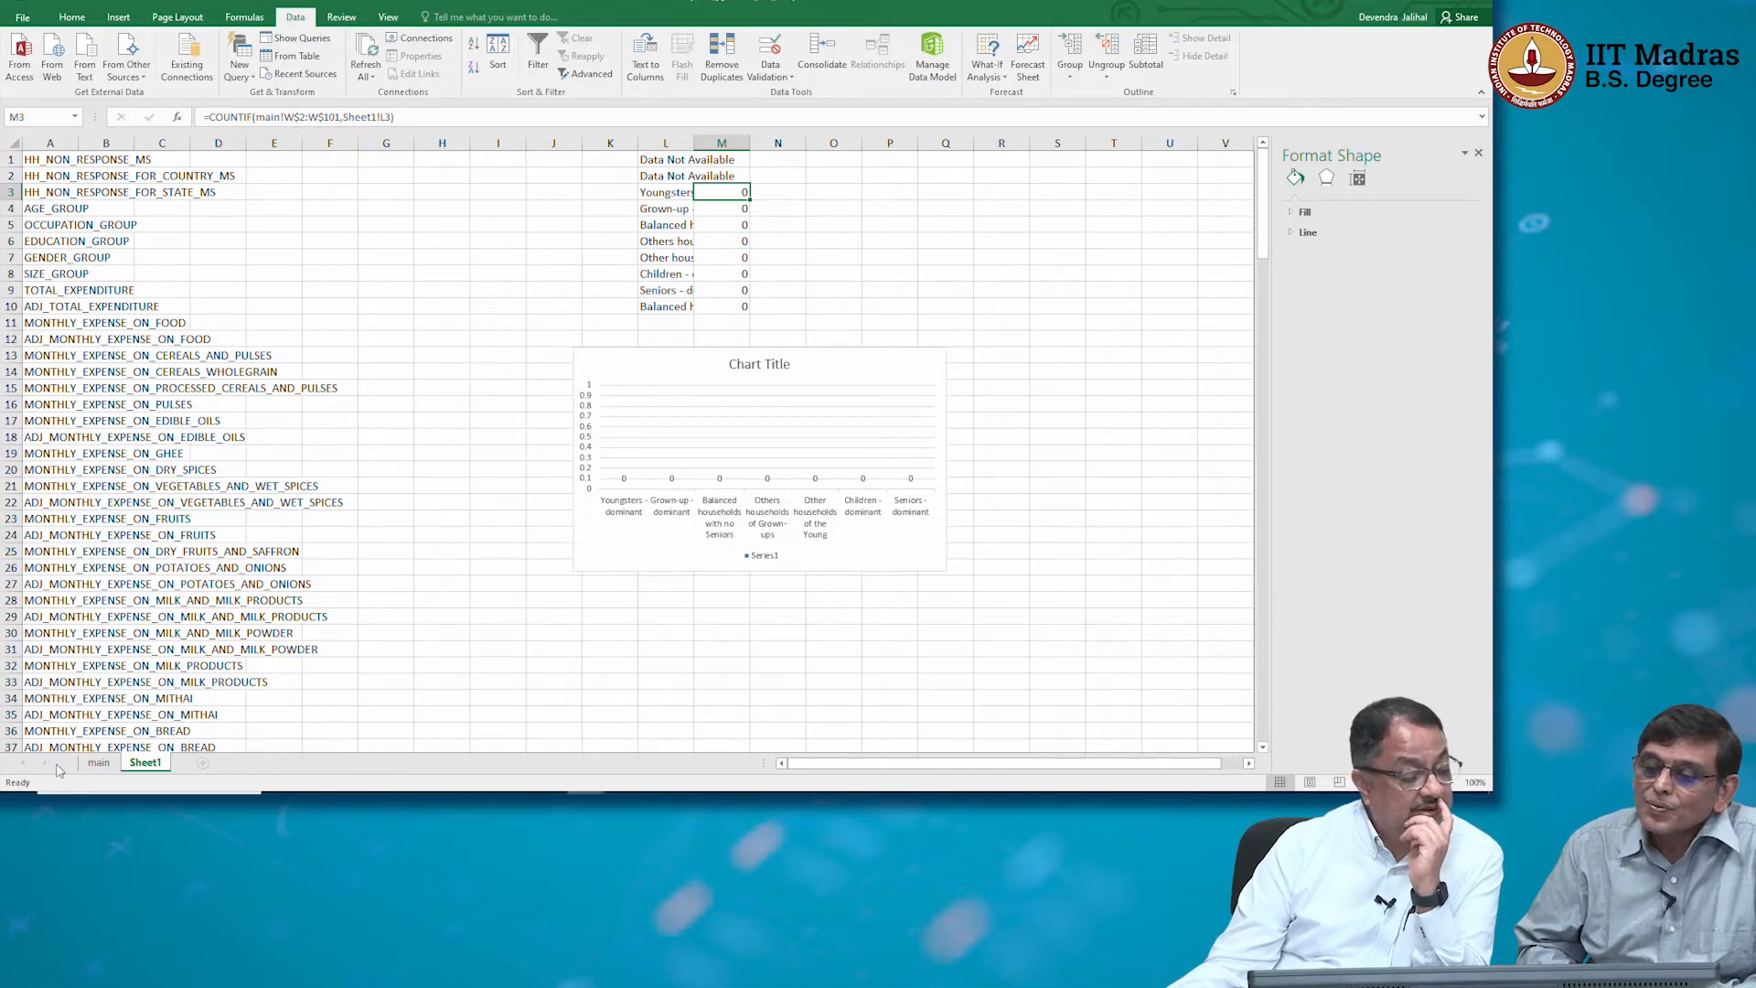
click(98, 761)
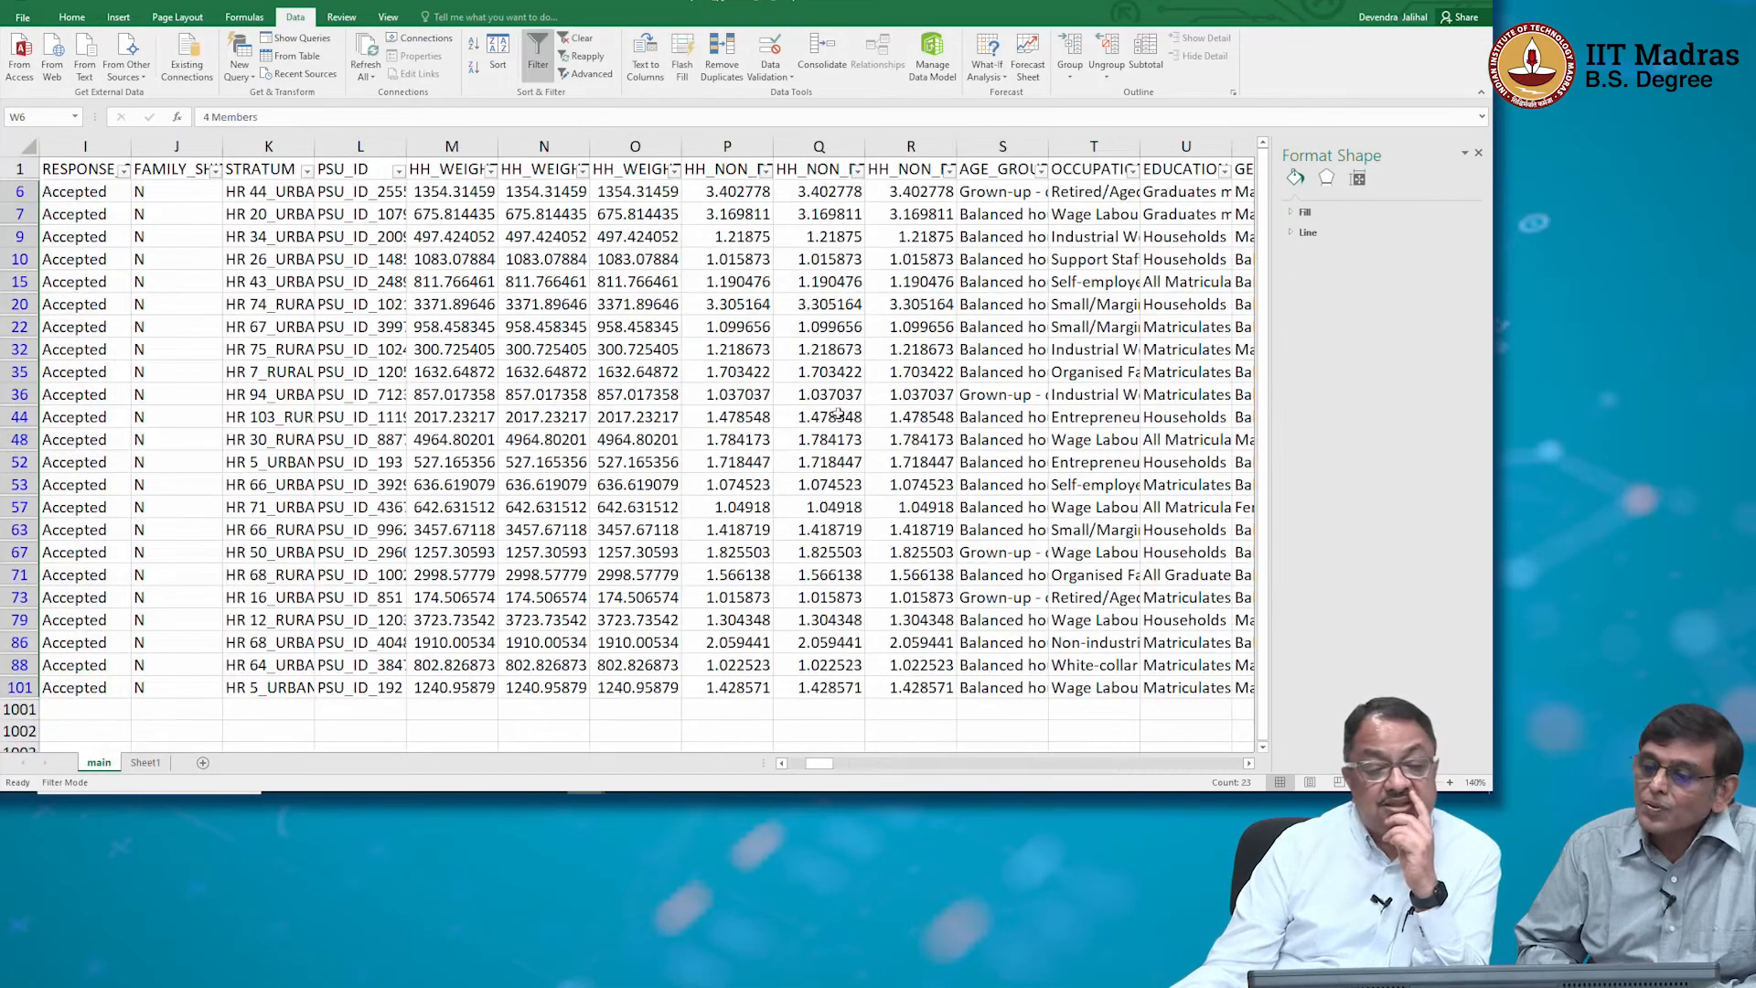
click(144, 762)
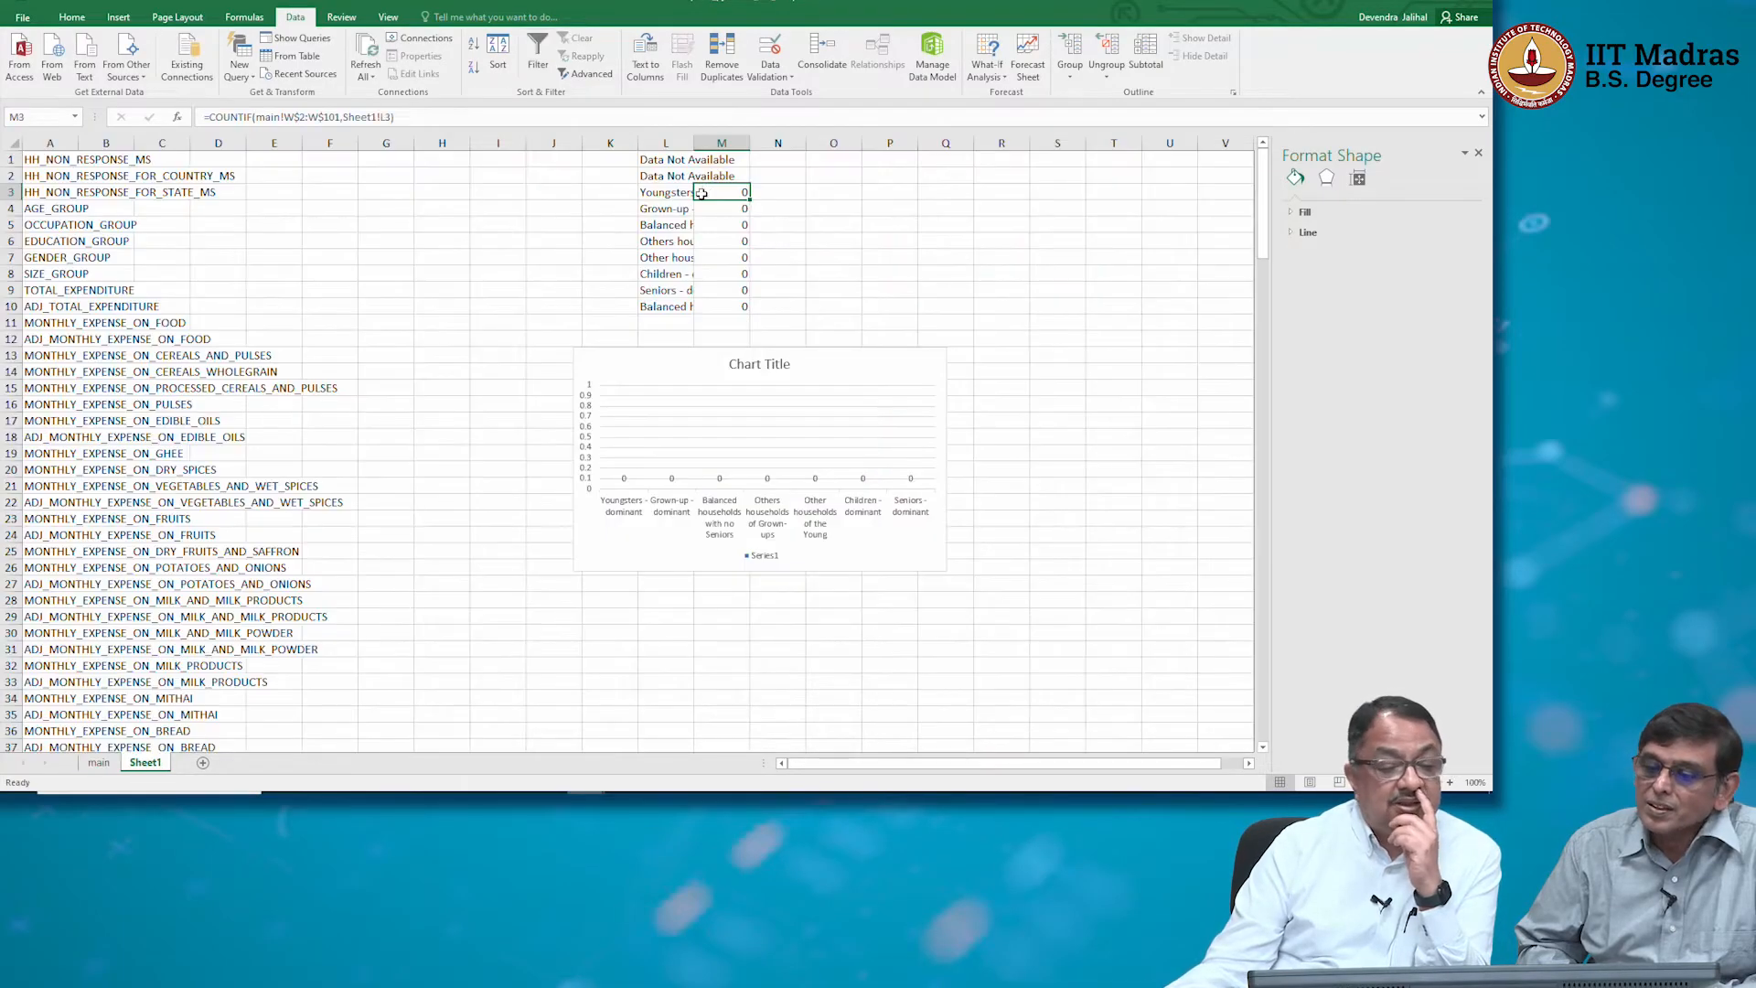
click(295, 117)
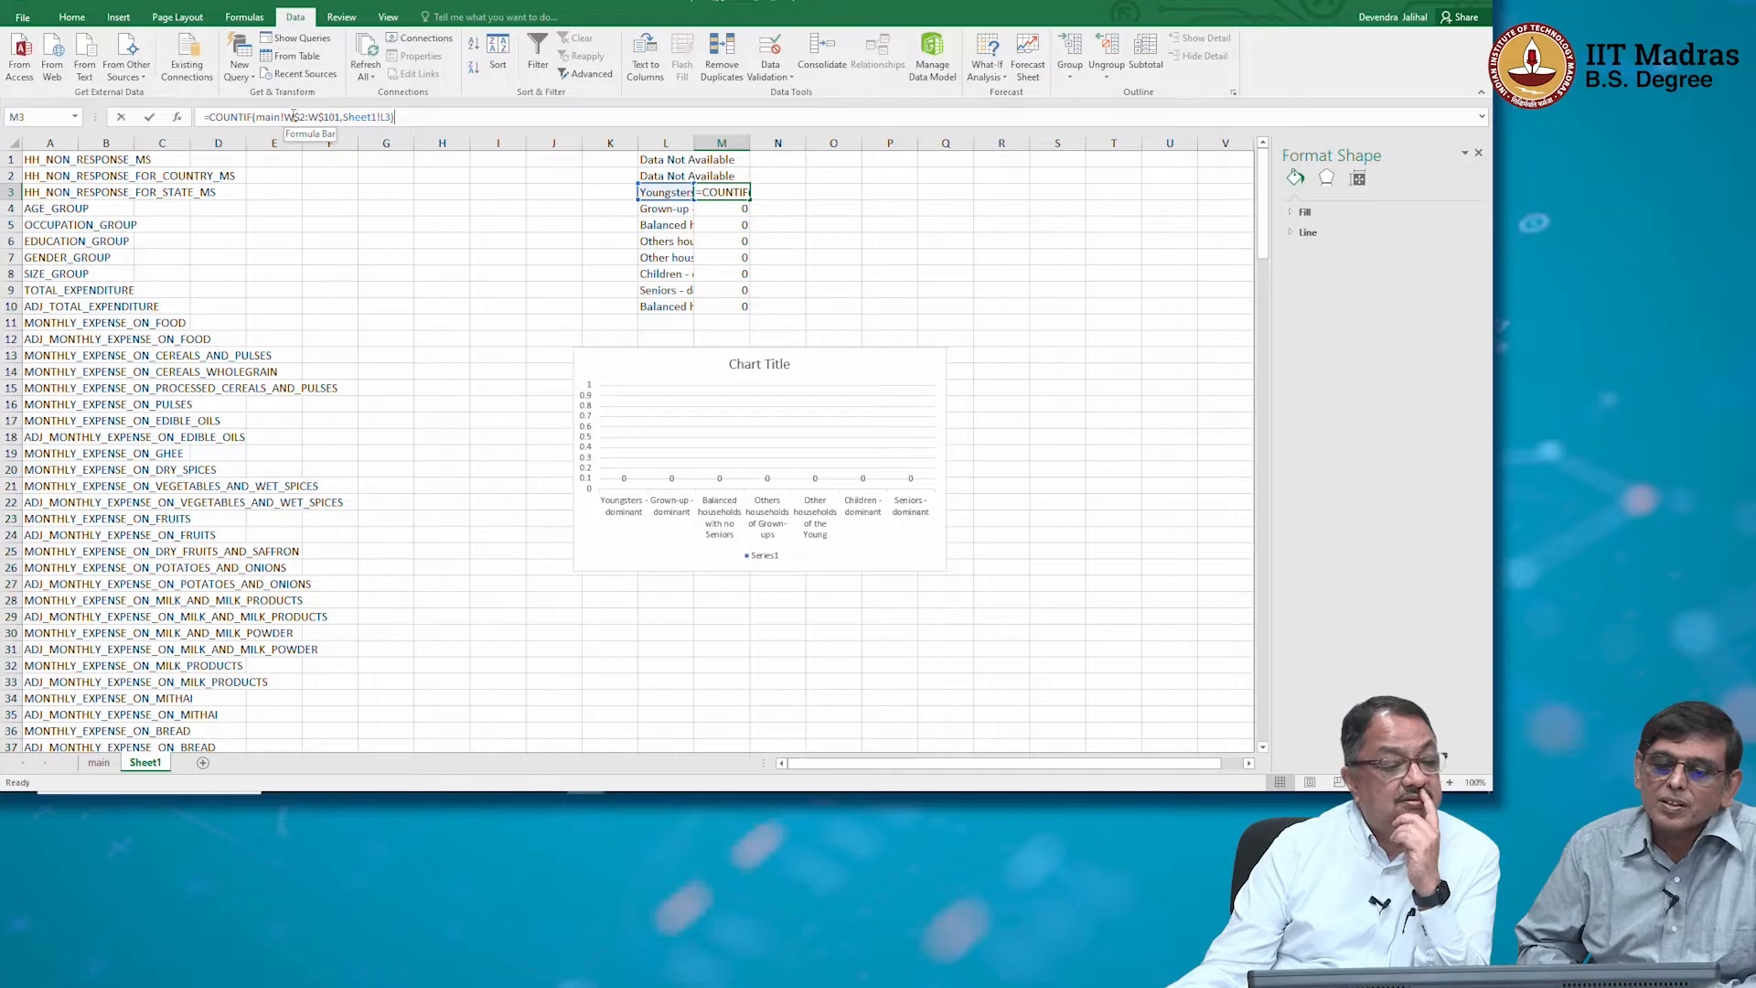
key(Delete)
text(S)
key(Right)
key(Right)
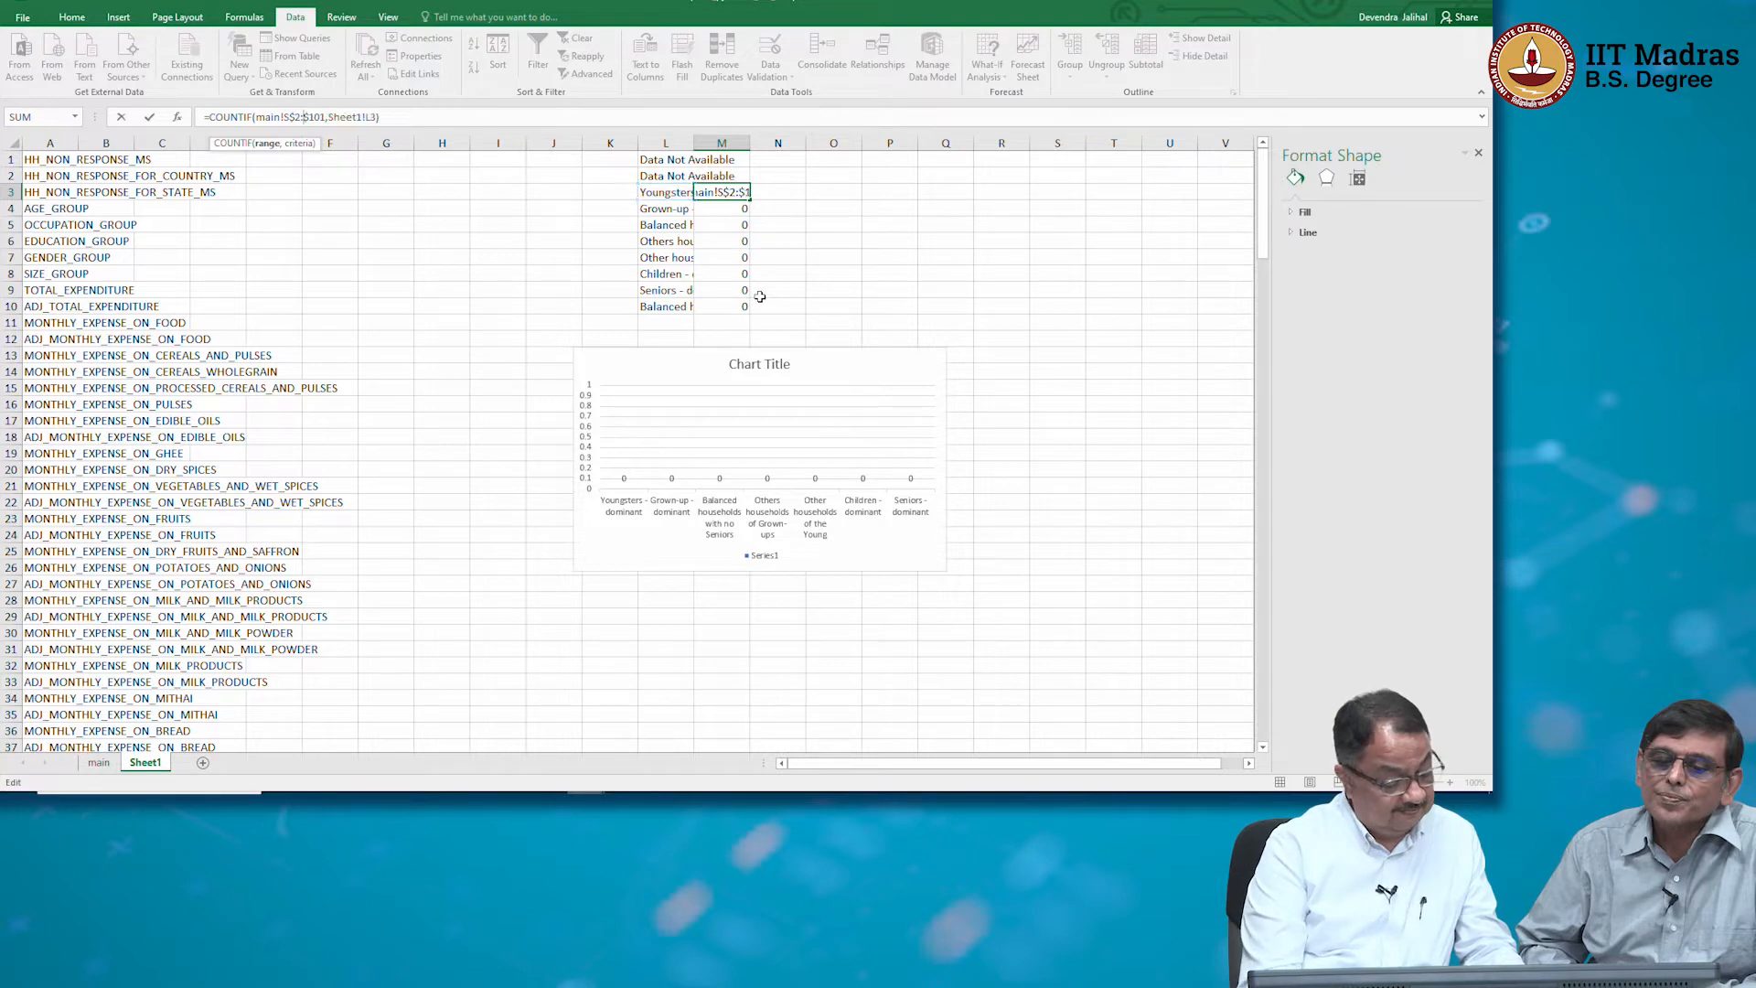
key(Return)
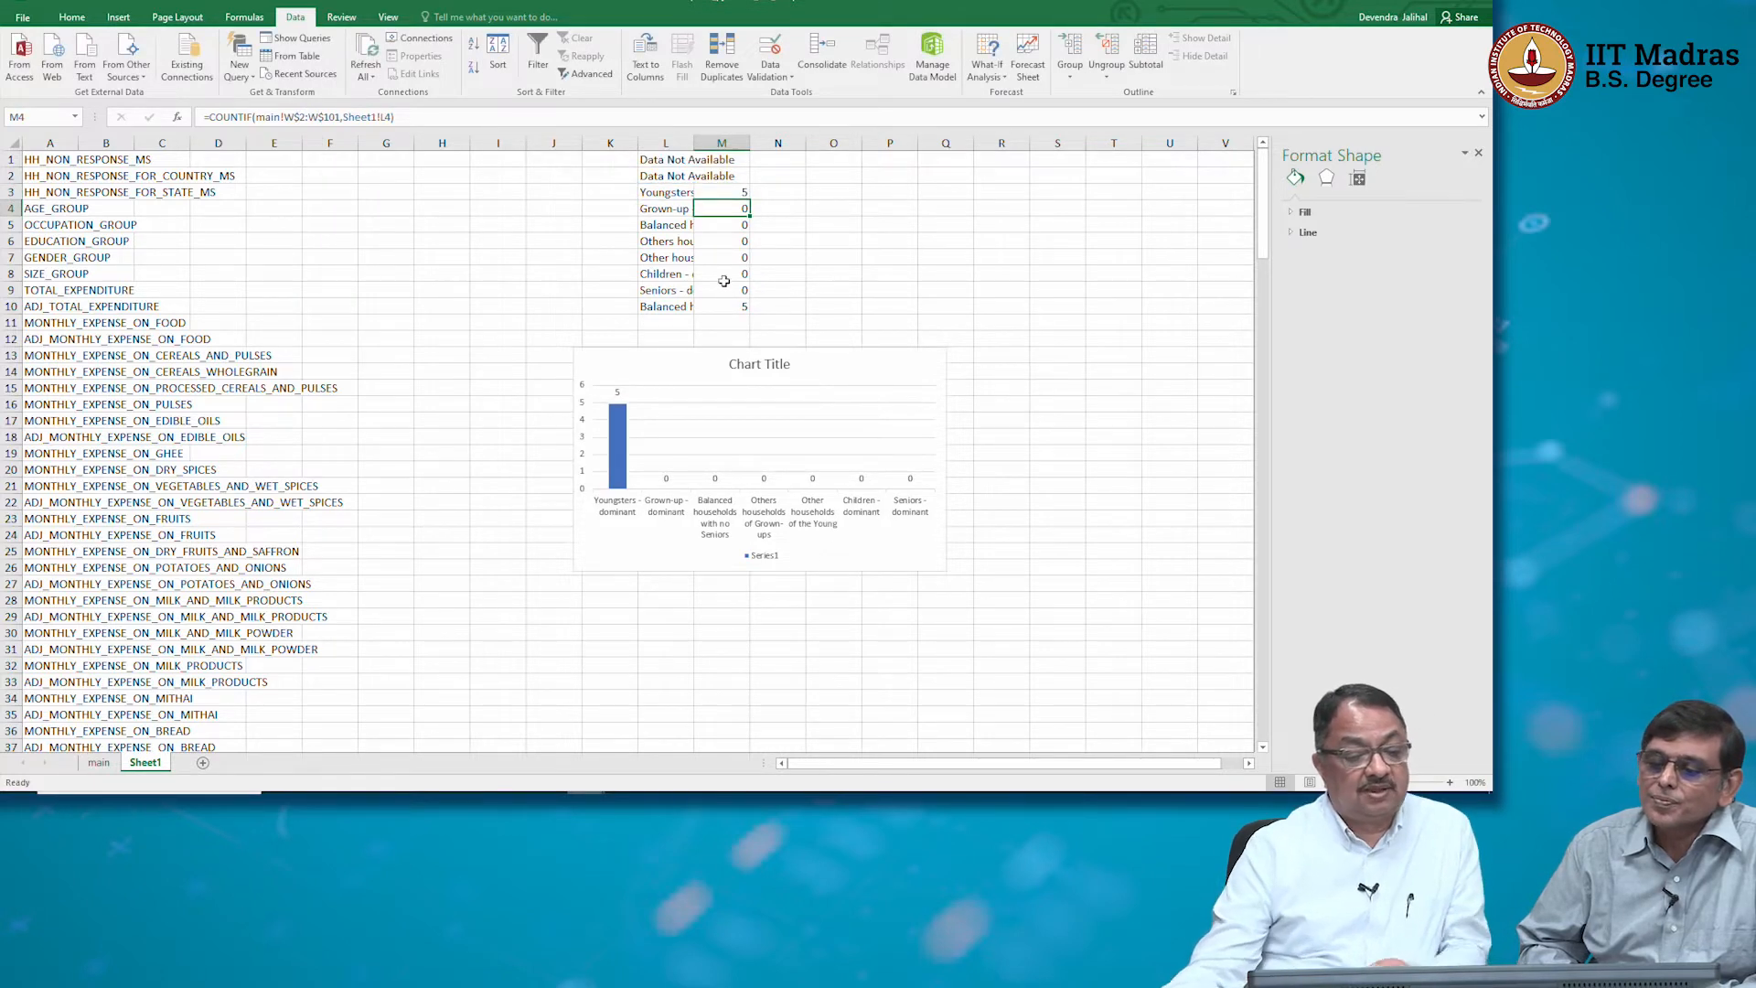
click(737, 195)
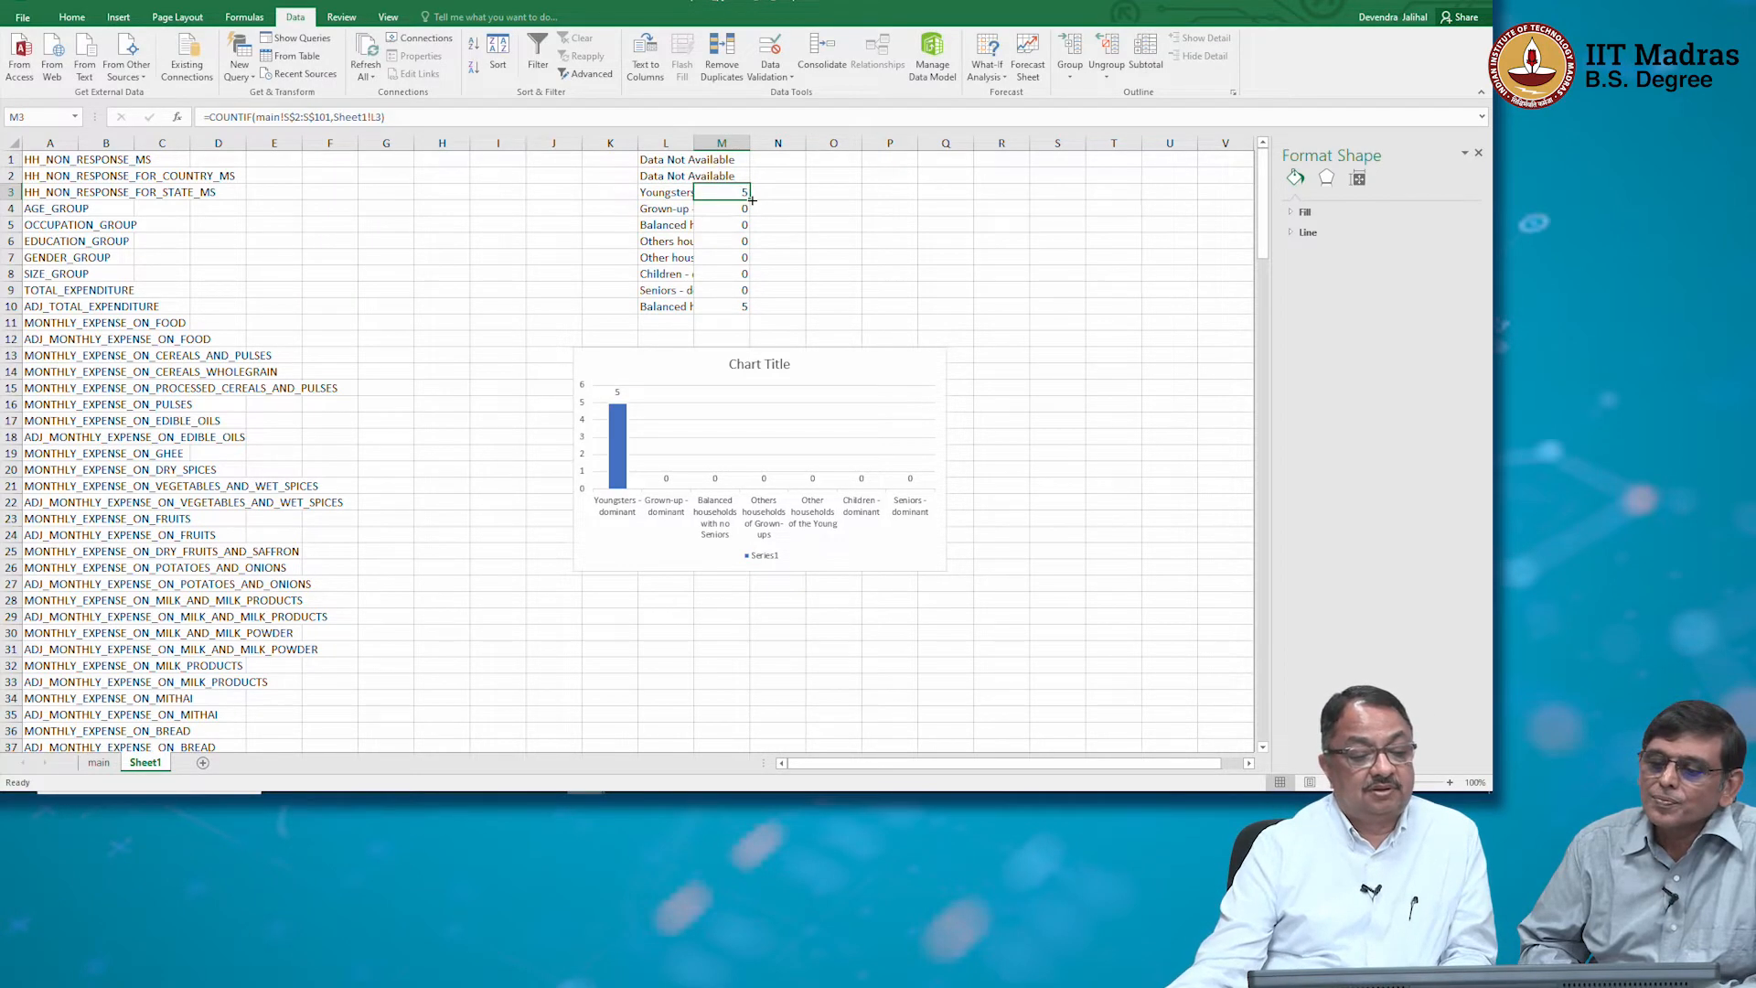
drag(750, 199, 748, 311)
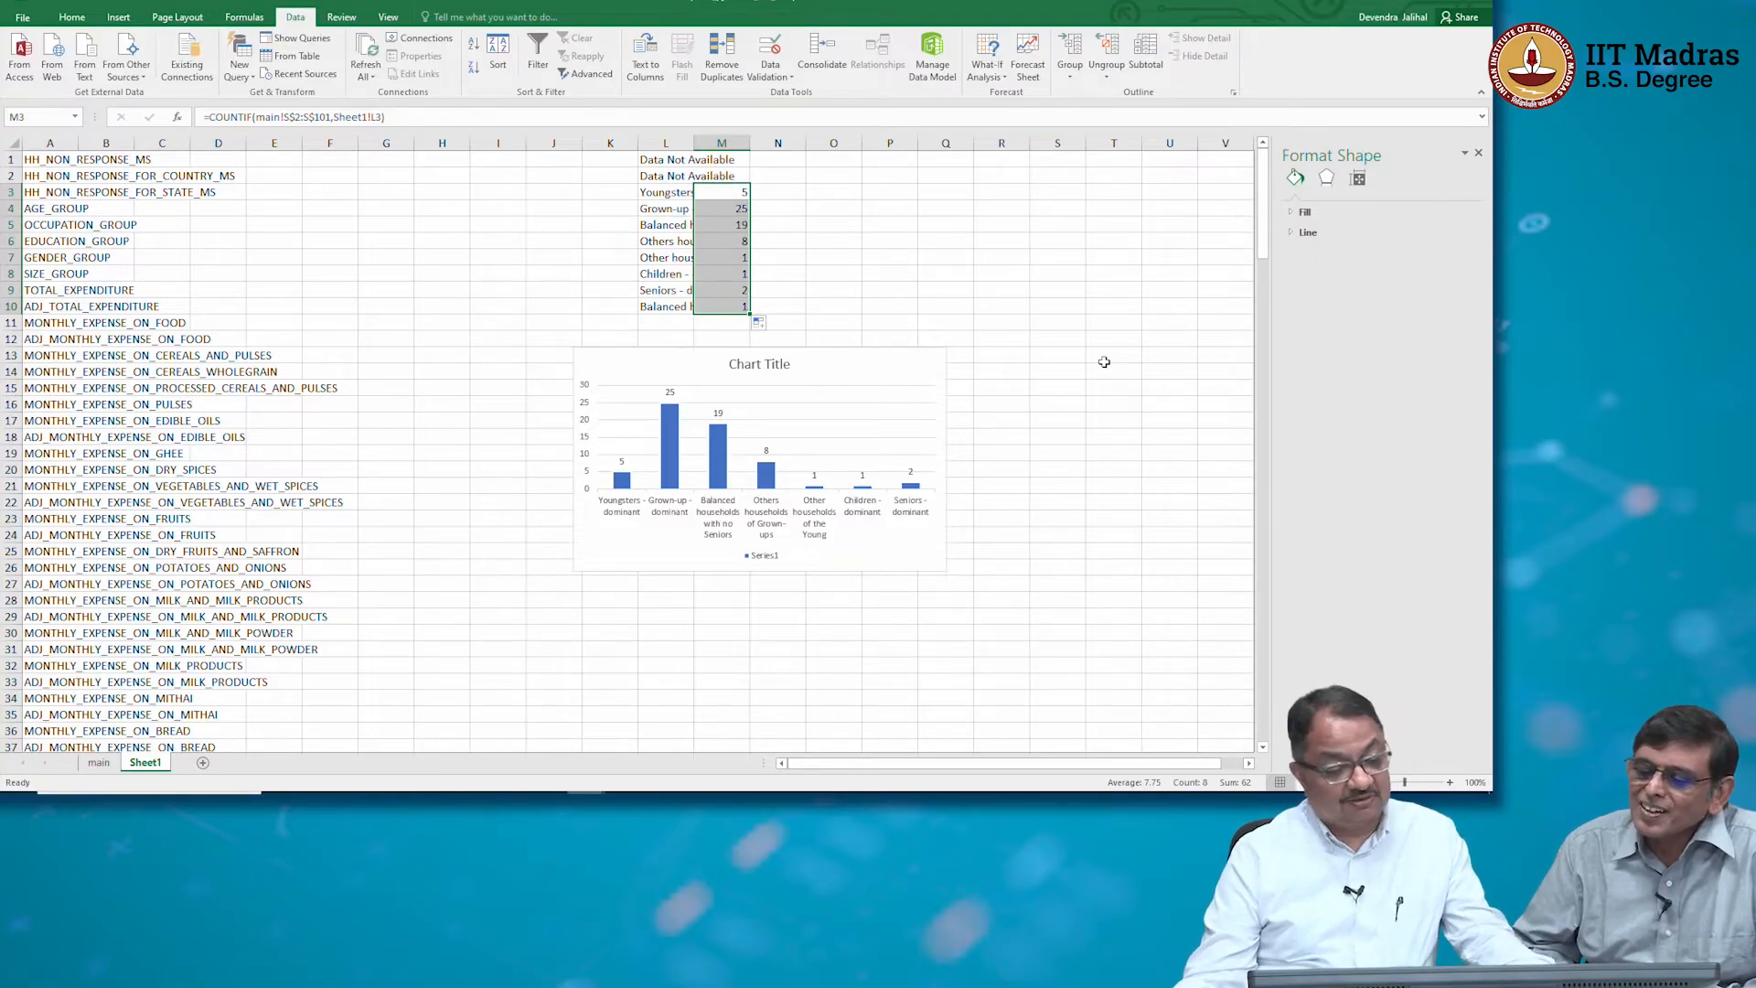
Switch to the aspirational_india workbook
key(alt+Tab)
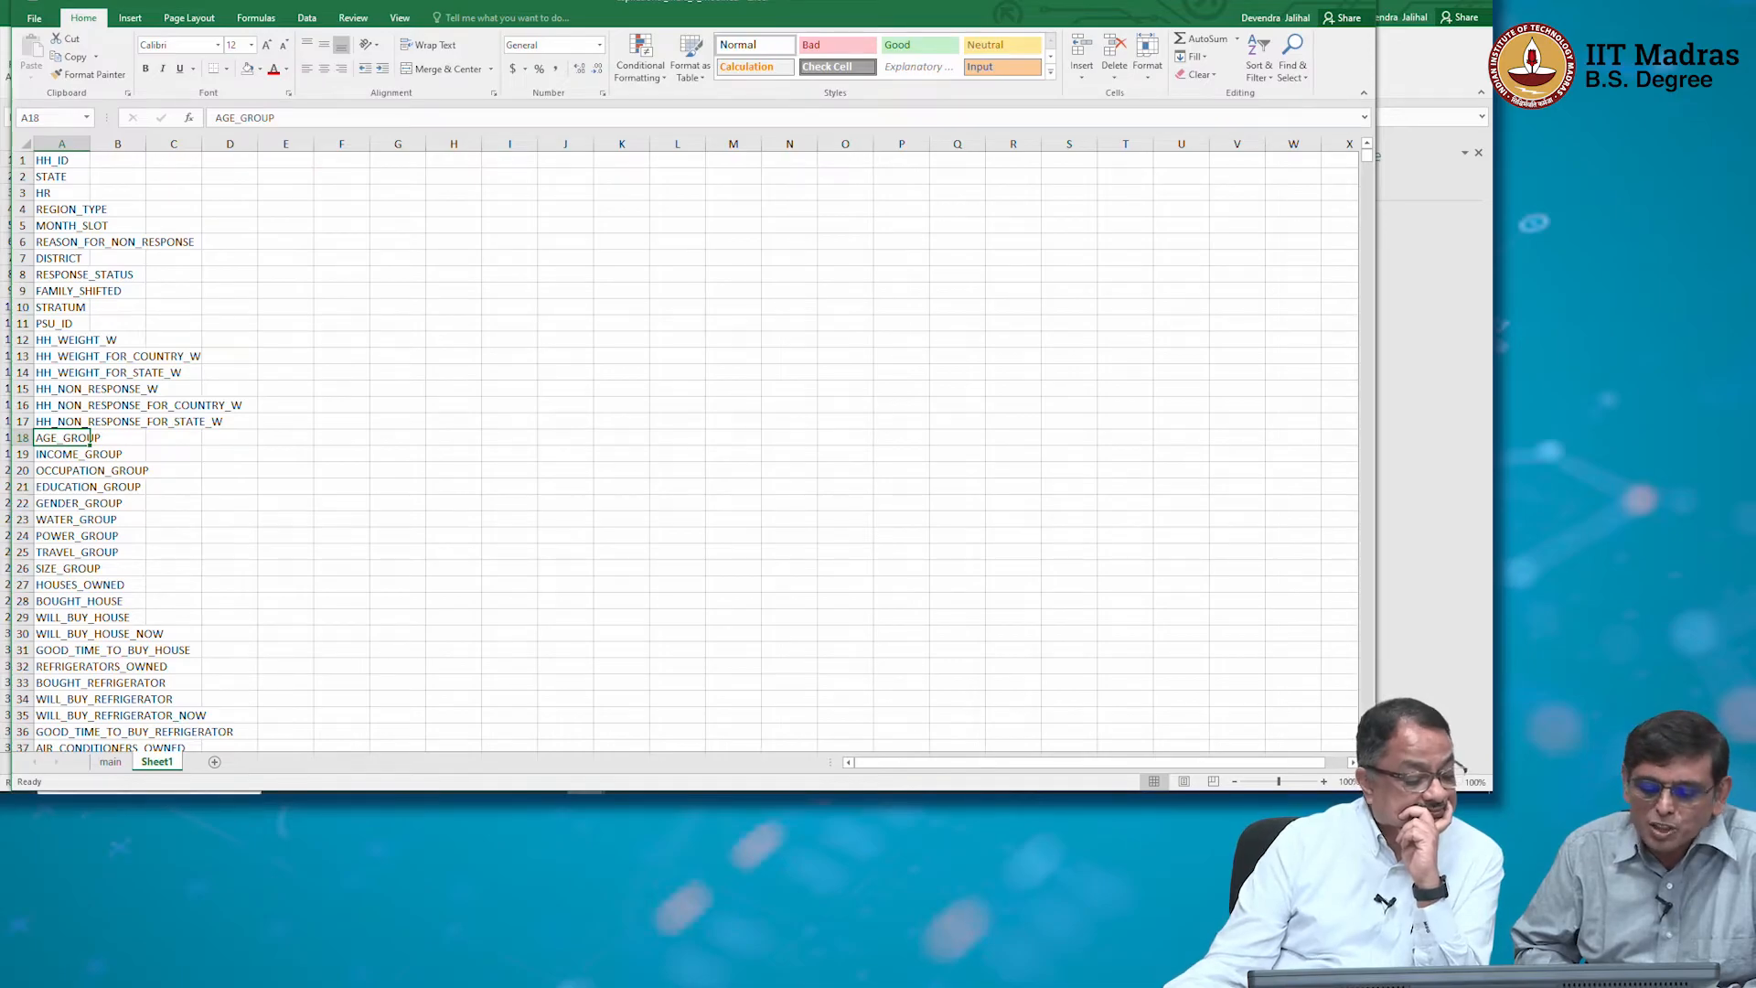
mouse_move(586, 793)
click(663, 745)
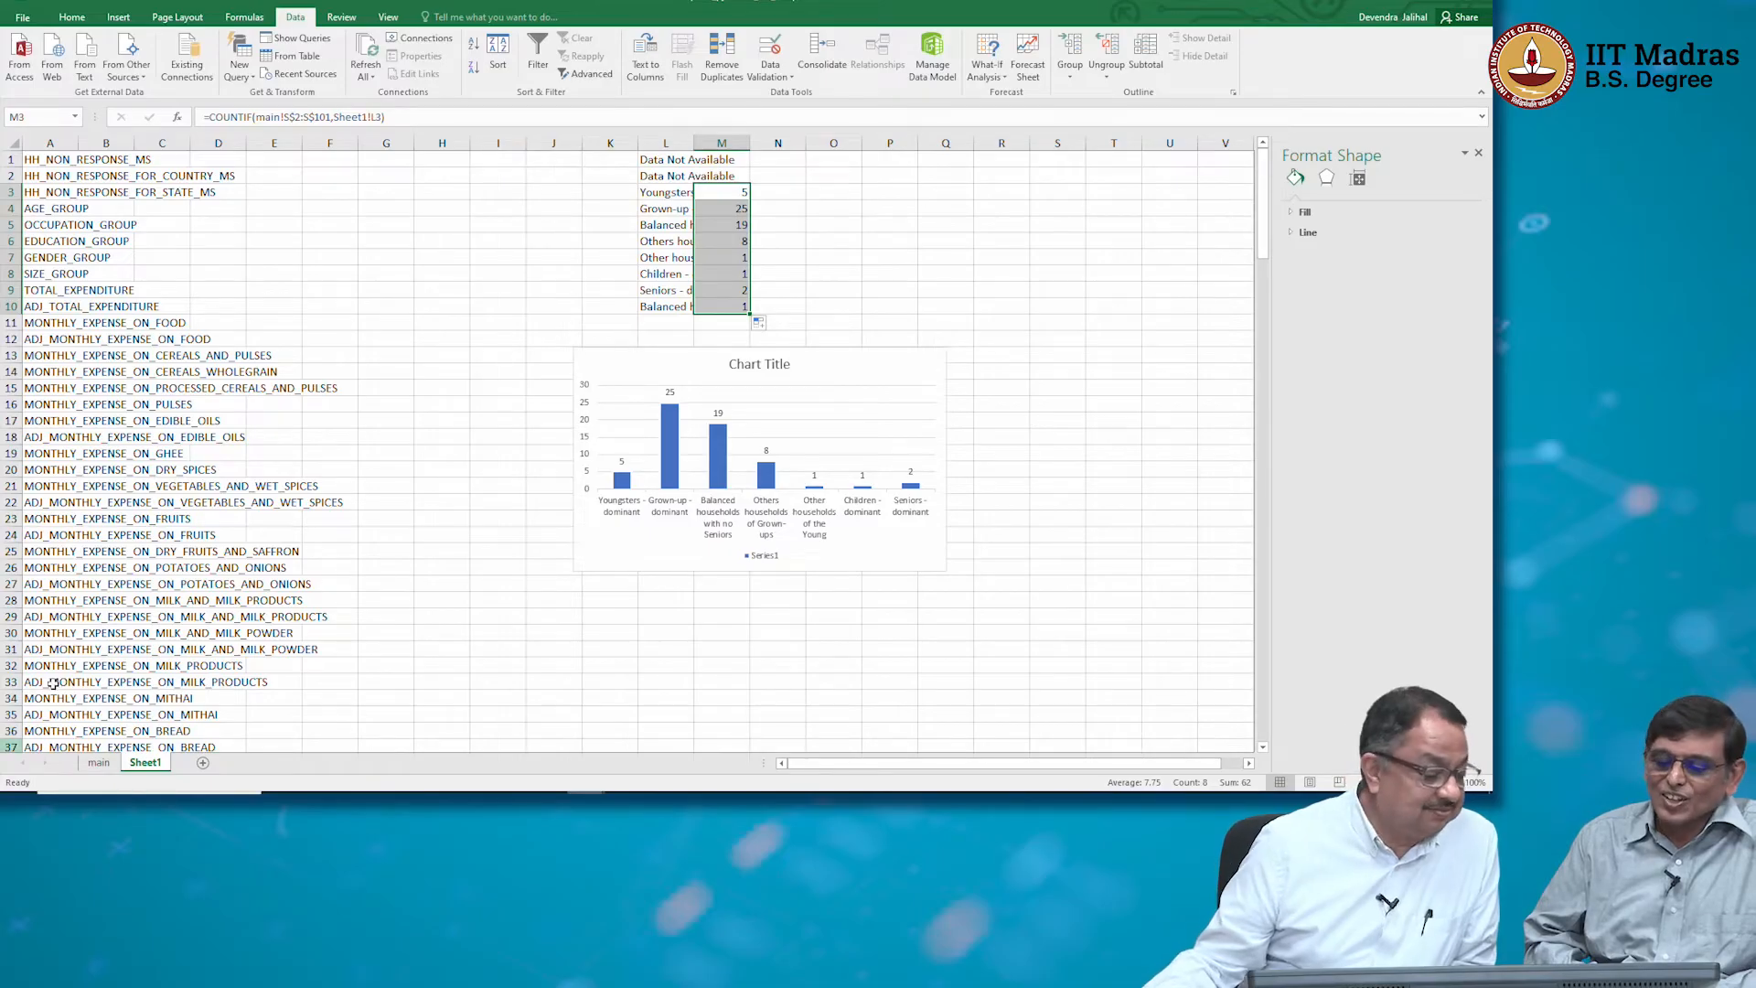
click(586, 792)
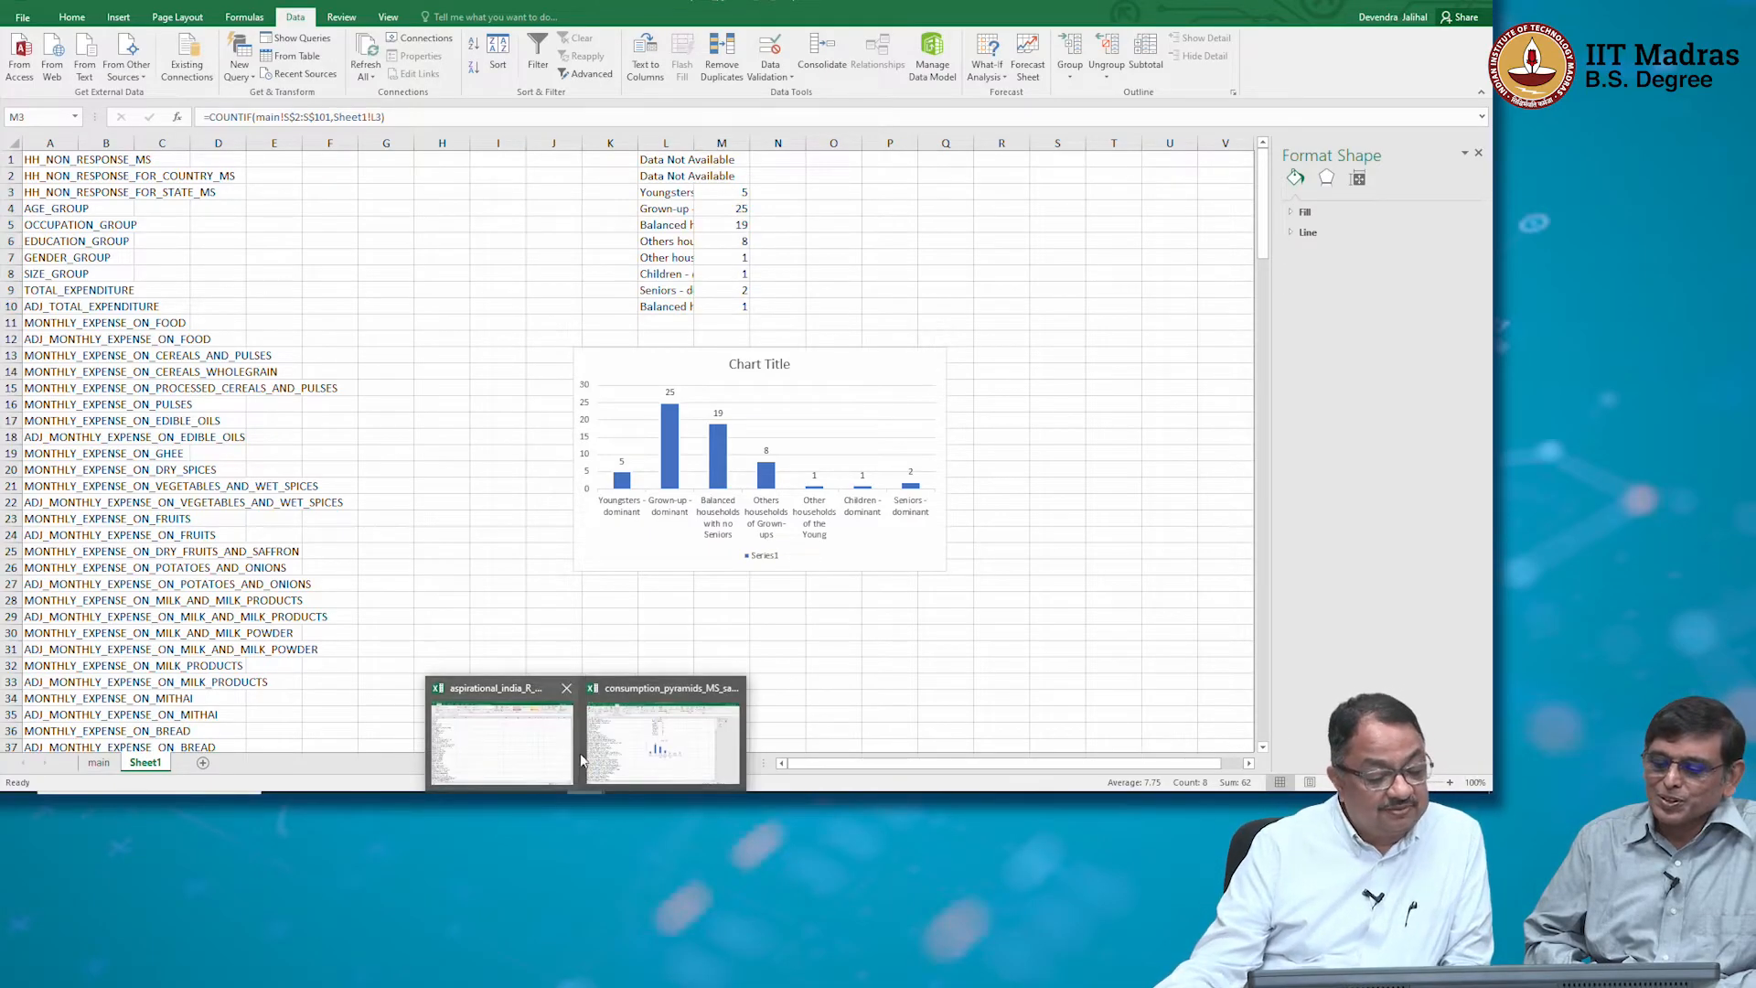
click(539, 746)
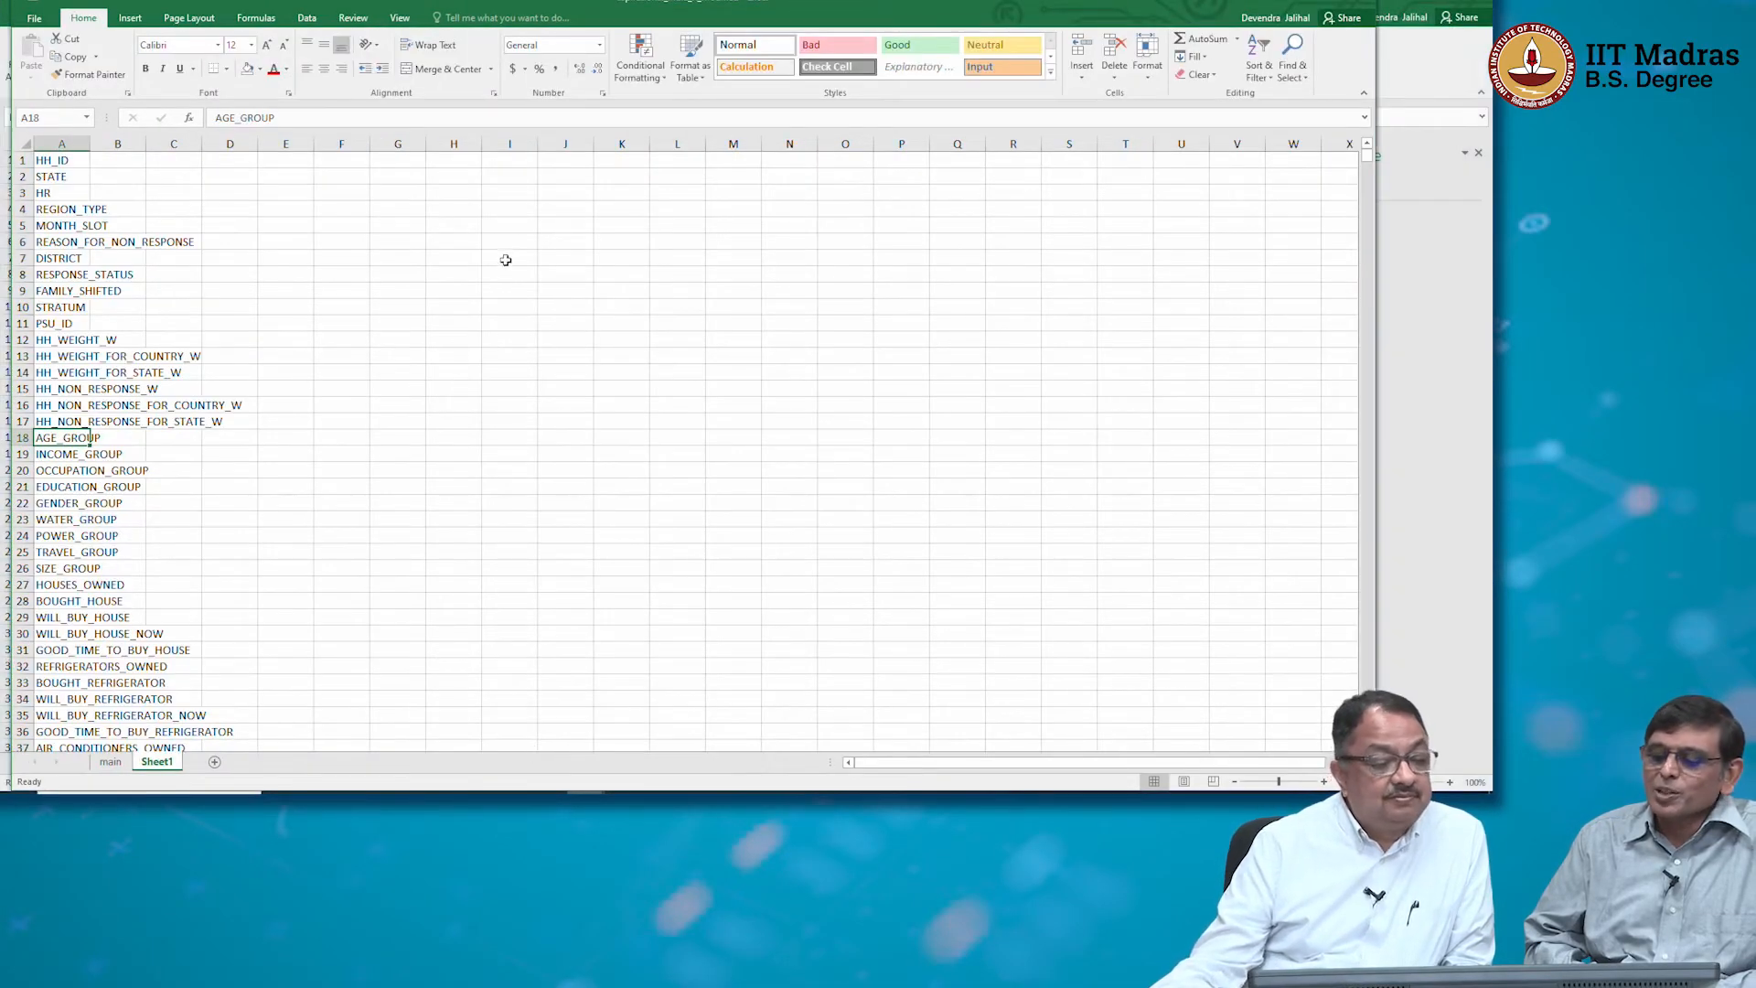
Select cell I2 on Sheet1 and start an advanced filter that copies its results to another location
click(520, 191)
click(517, 168)
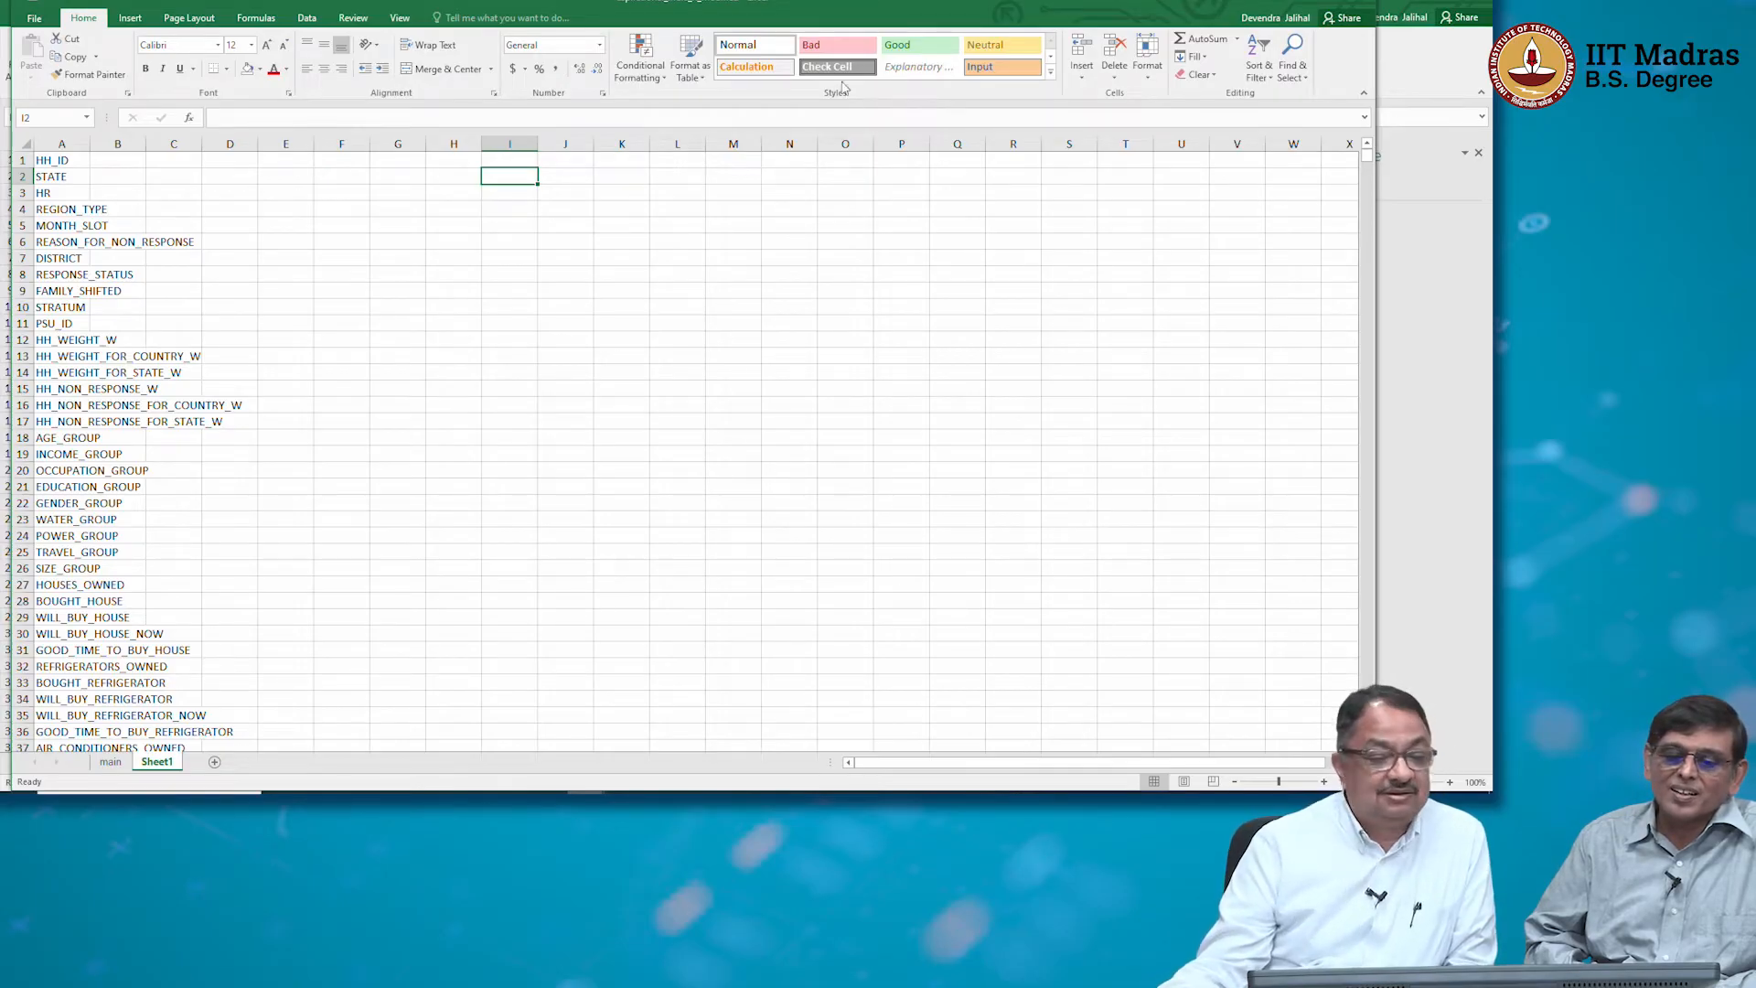
click(315, 19)
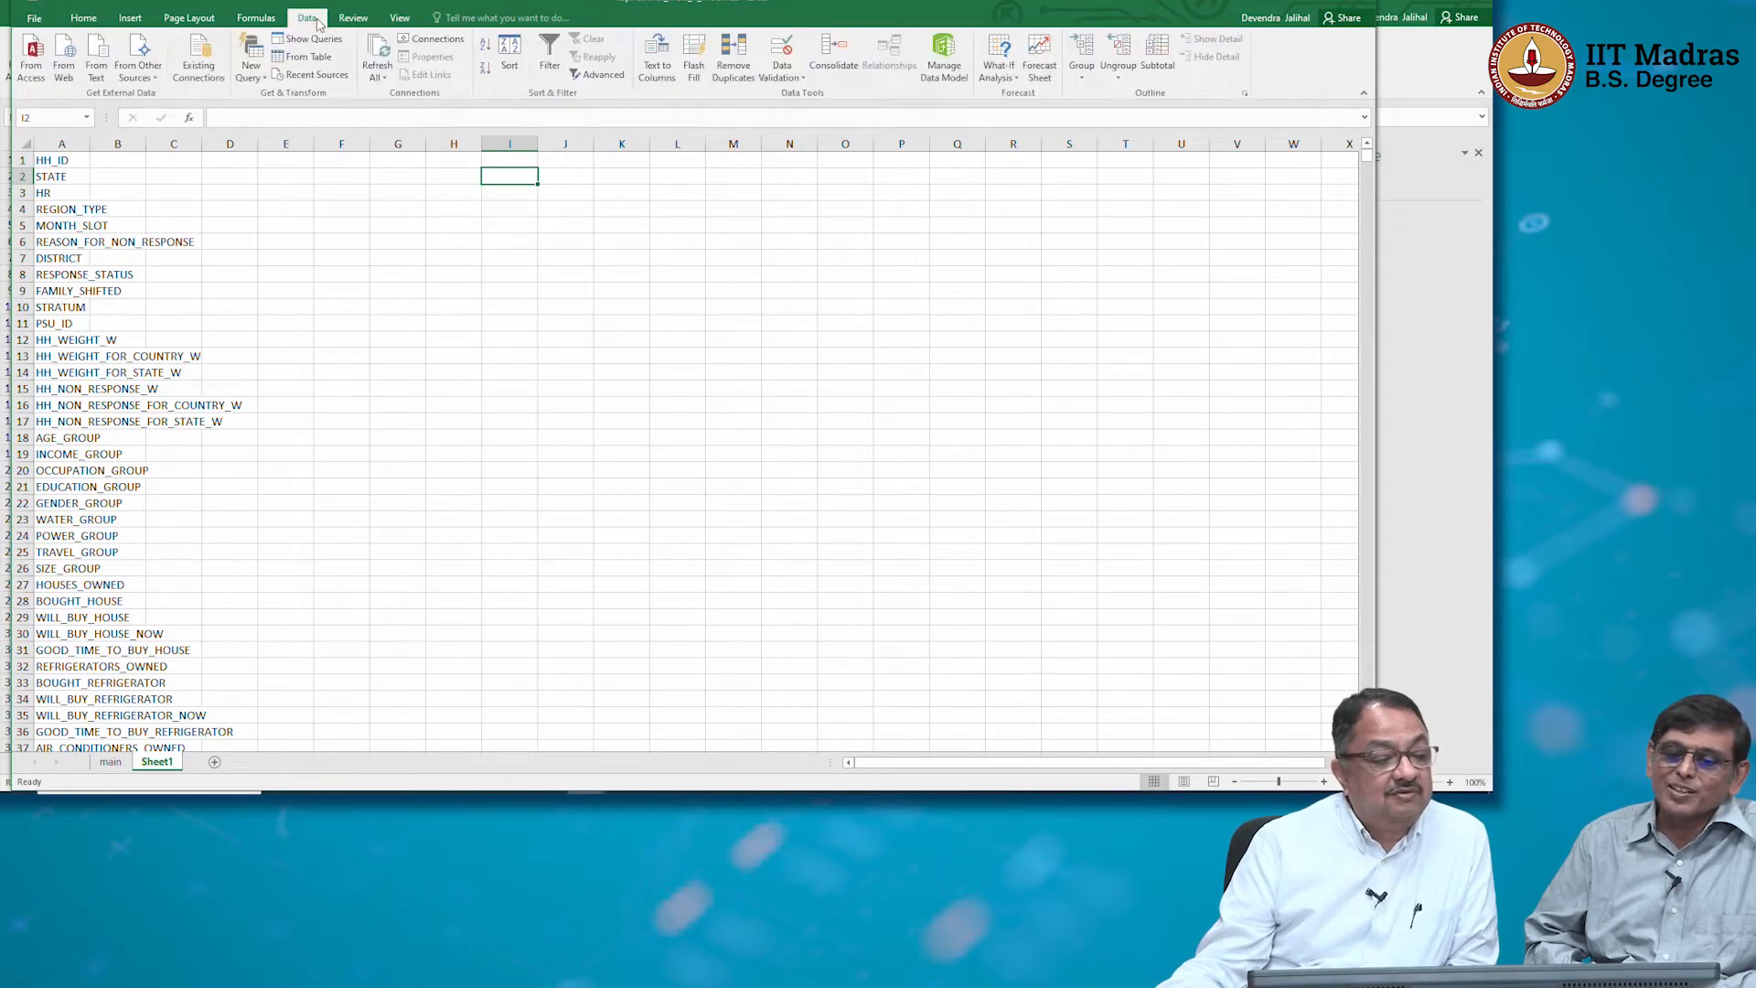
click(600, 75)
click(346, 334)
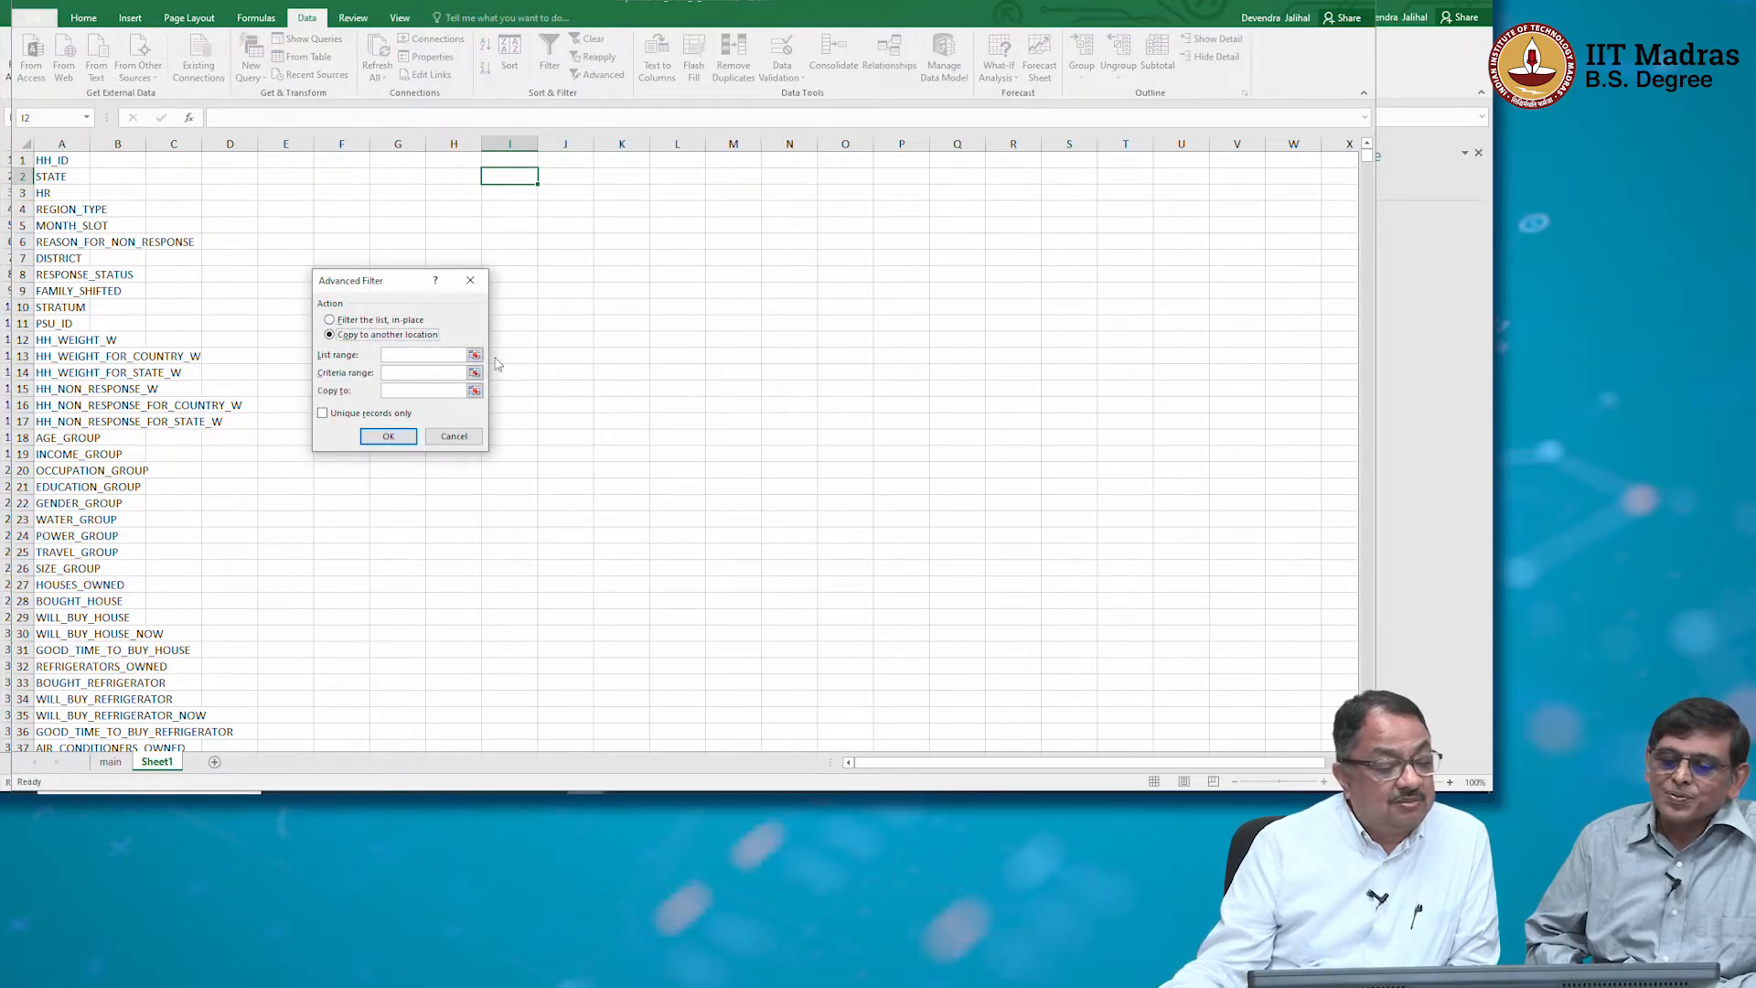
Try to set the filter's list range to the AGE_GROUP values on the main sheet, from R2 to R101
click(474, 354)
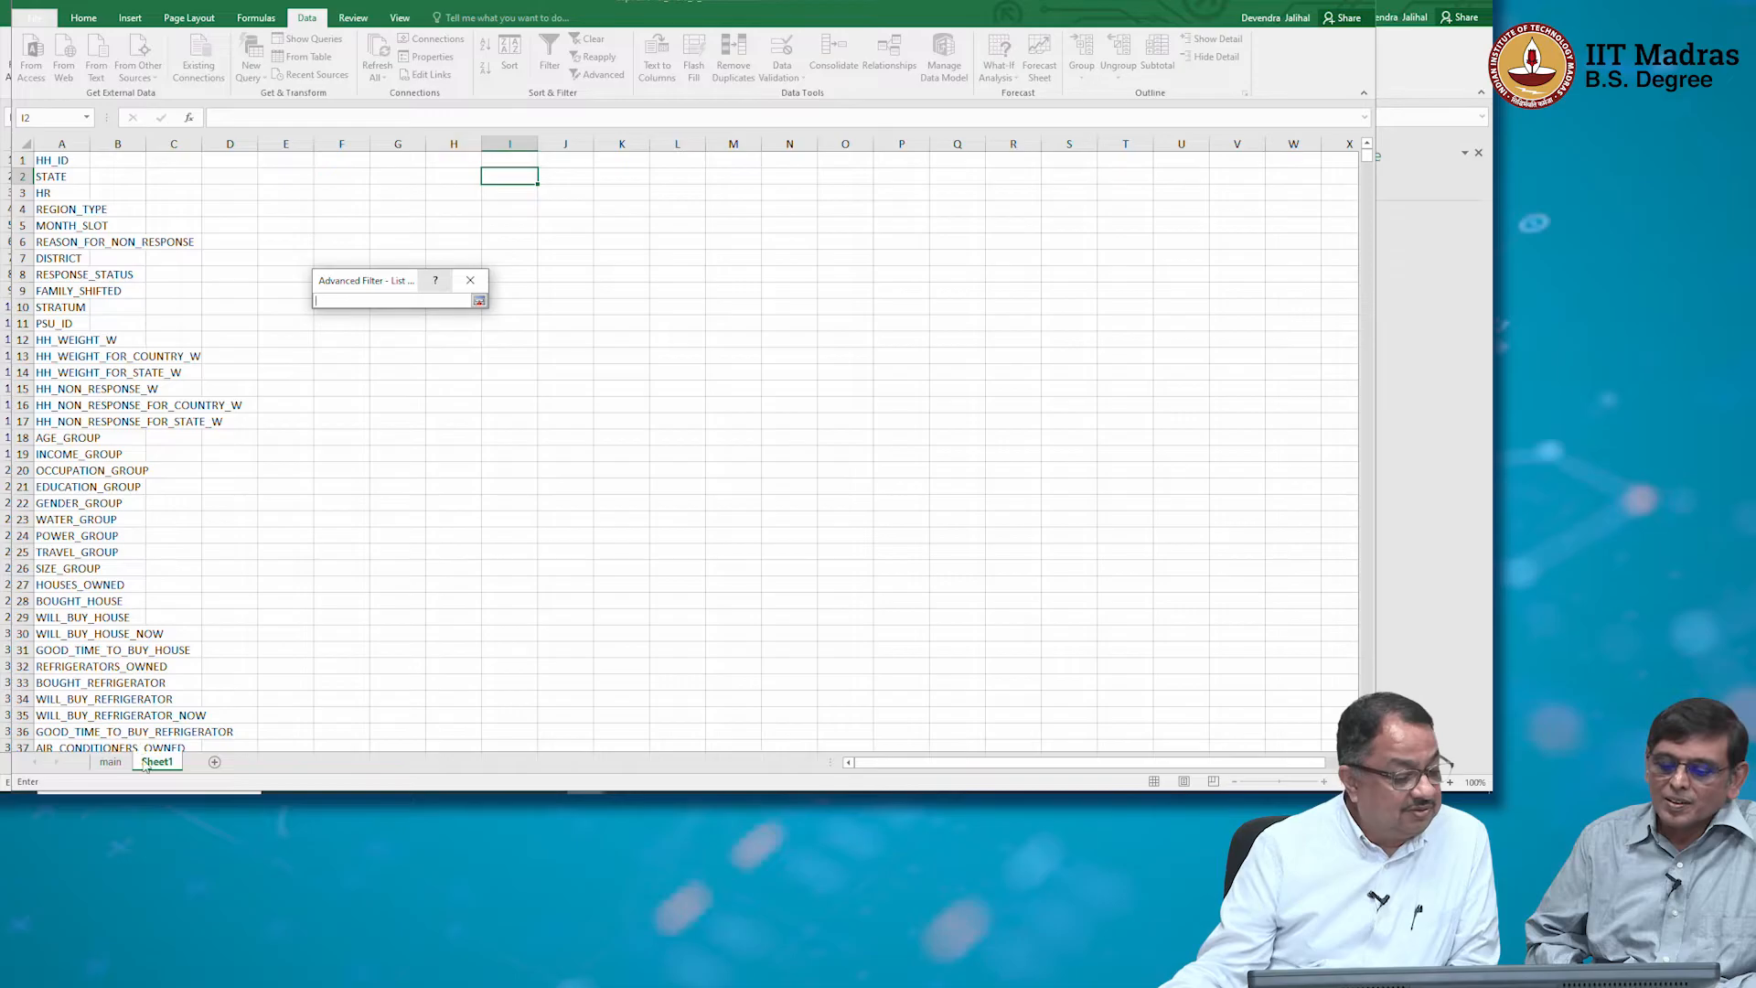
click(110, 762)
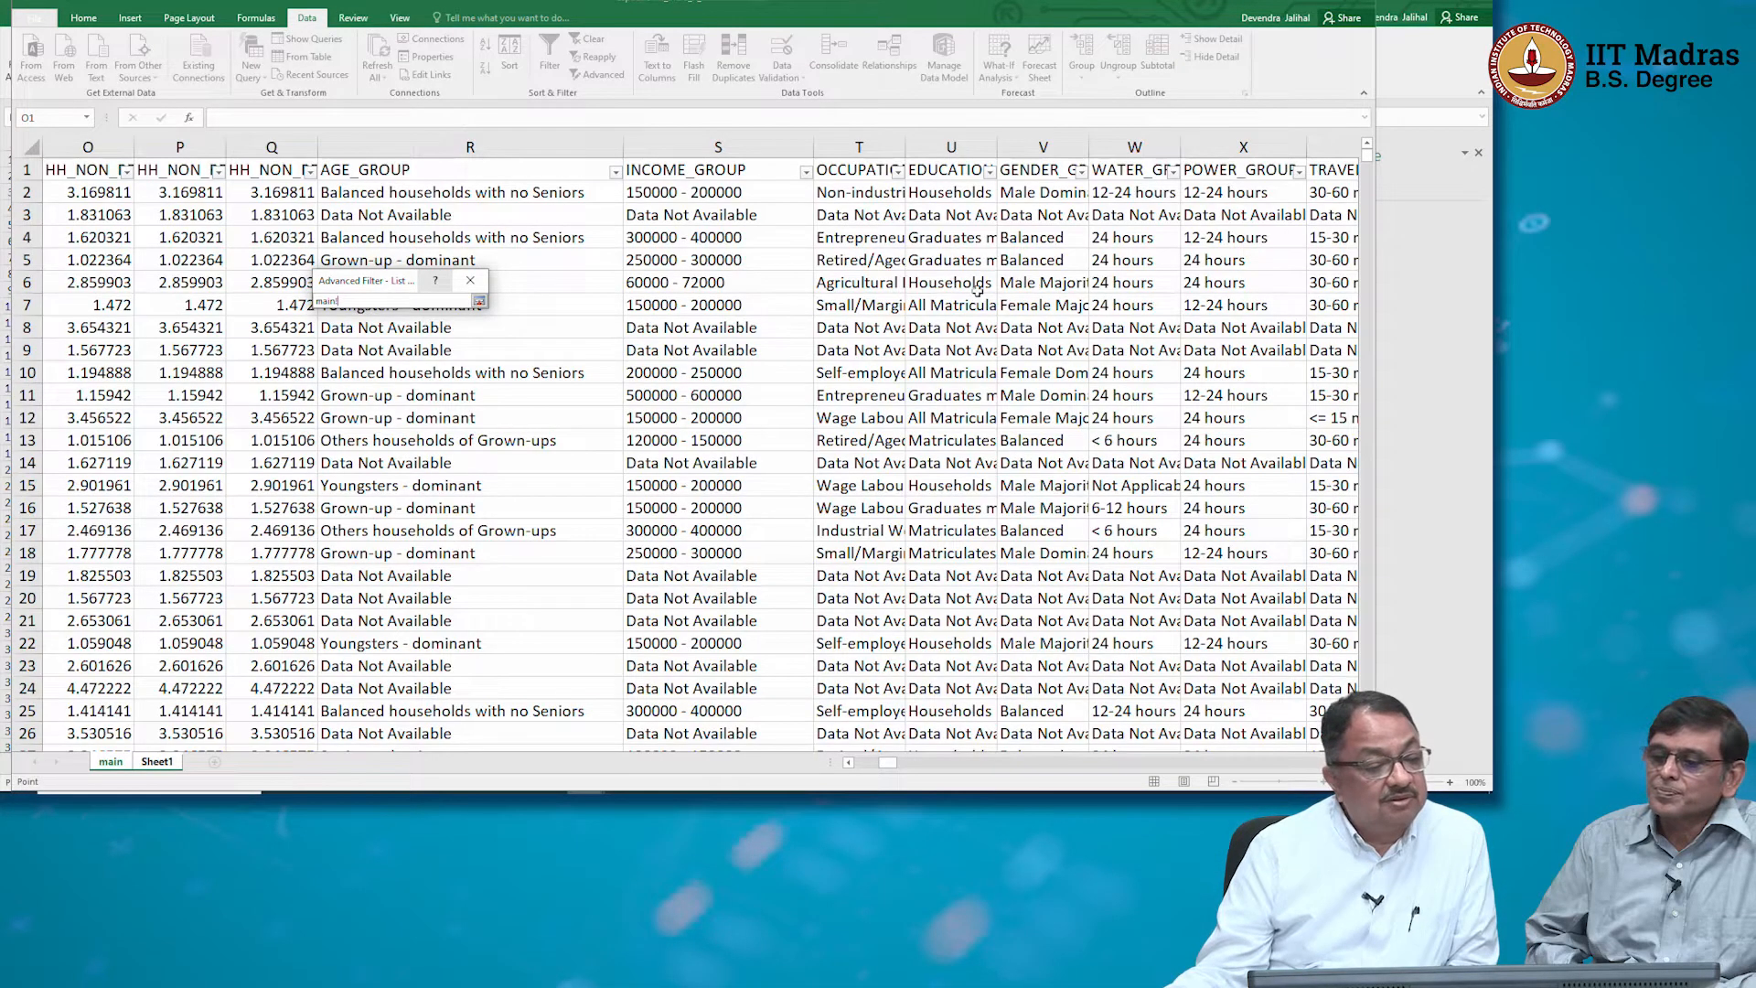
click(377, 193)
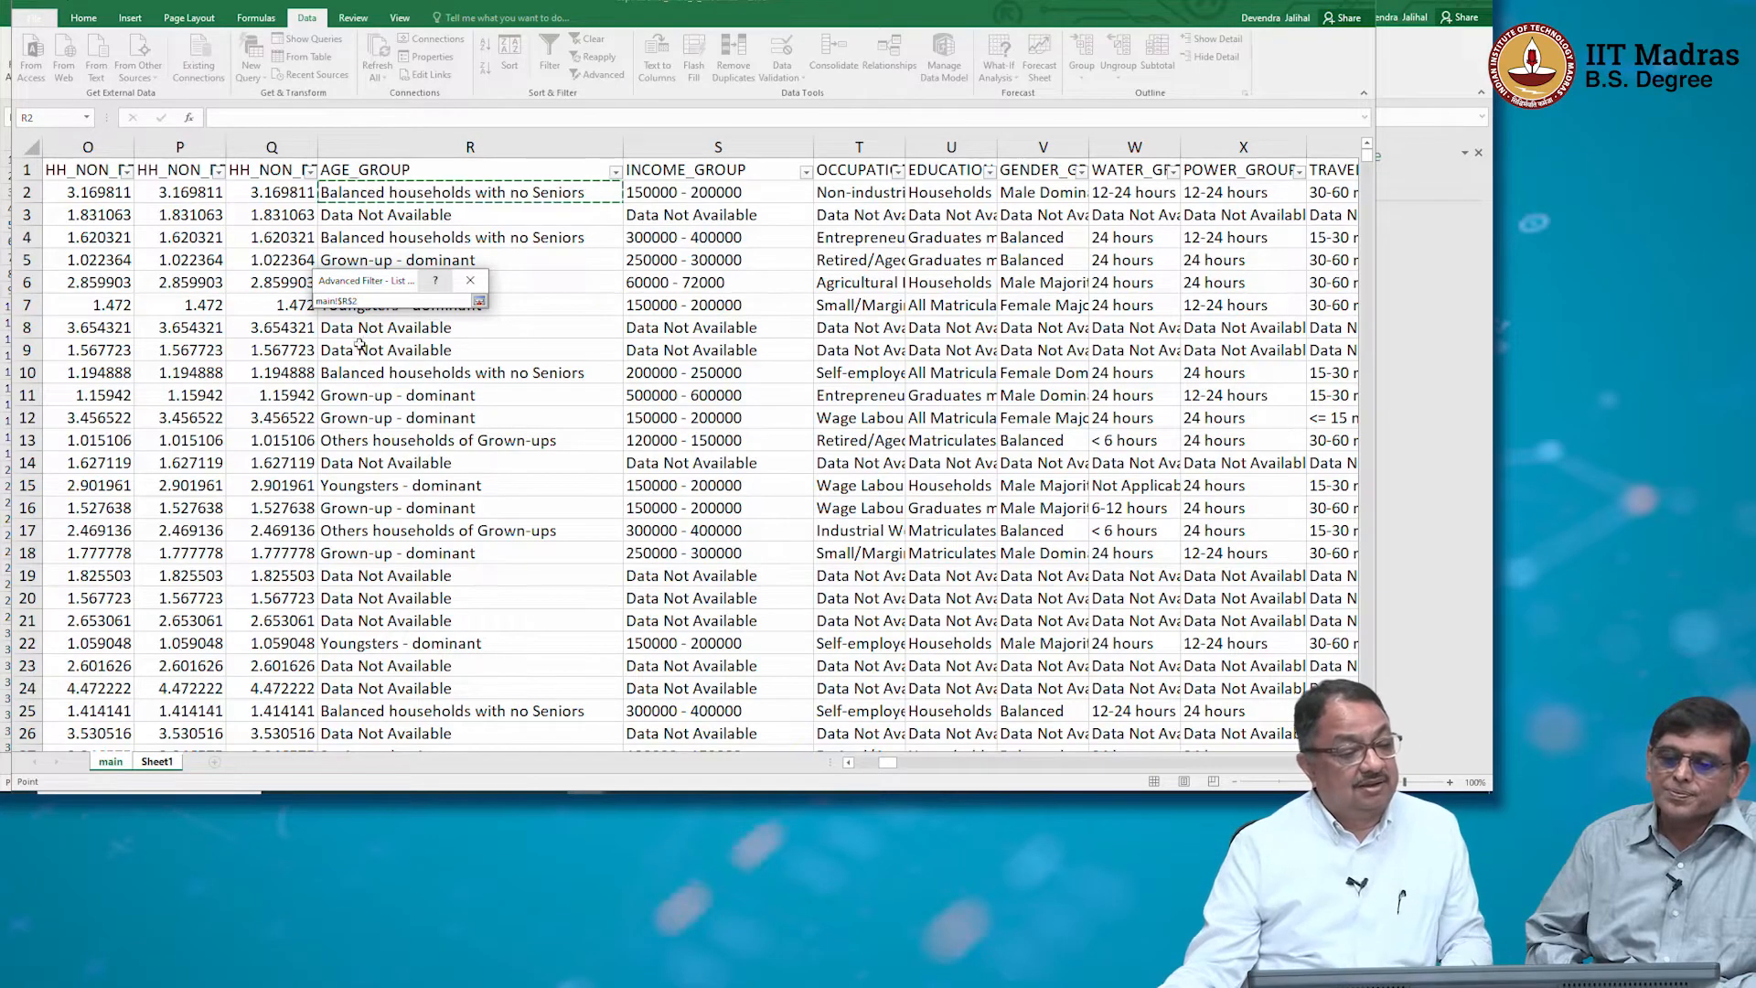
click(478, 301)
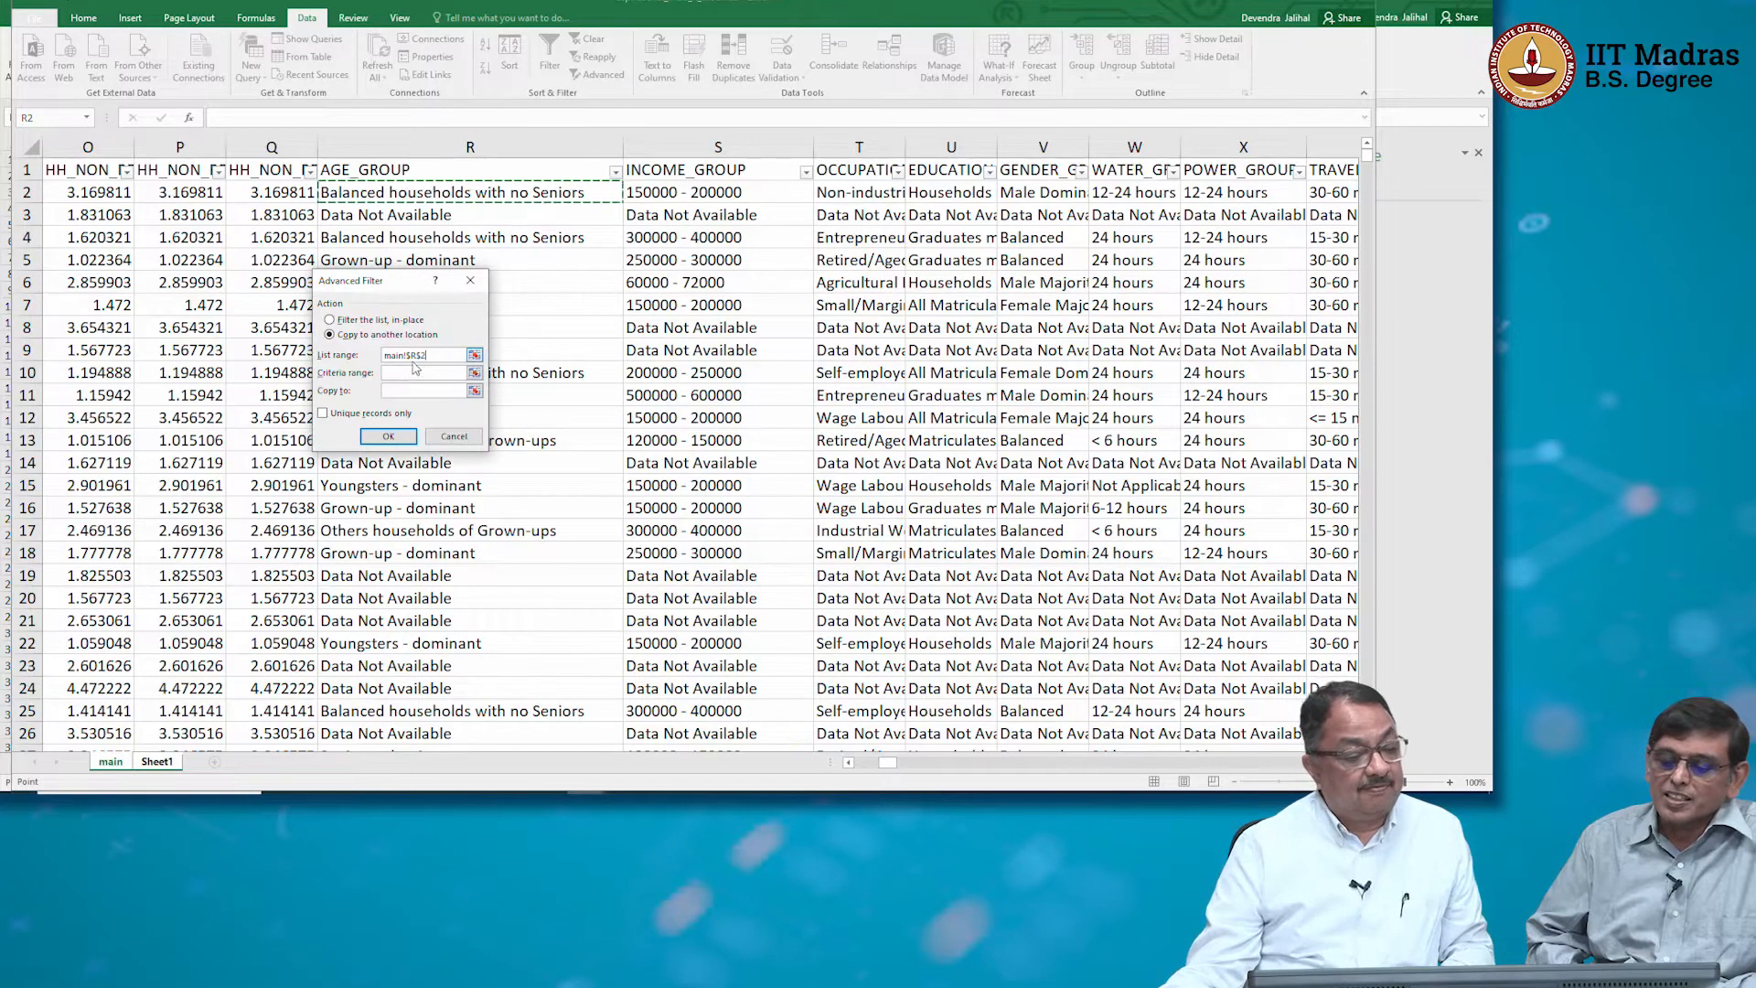
key(F8)
text(5)
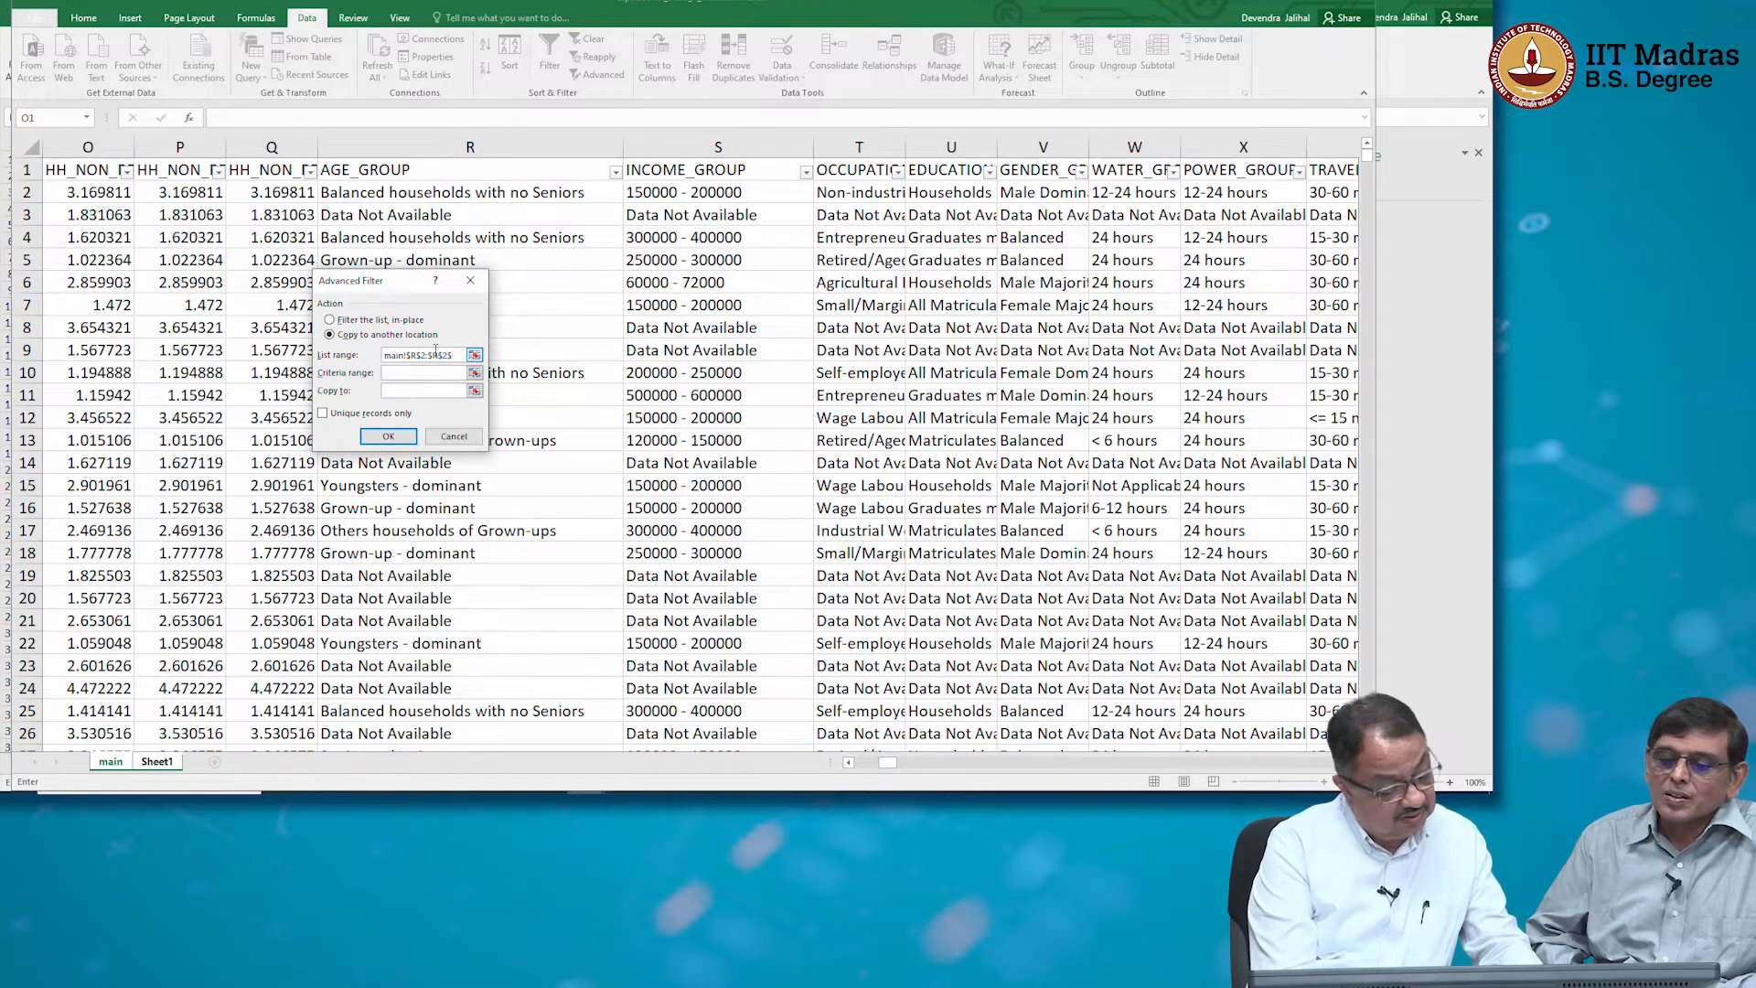
text(01)
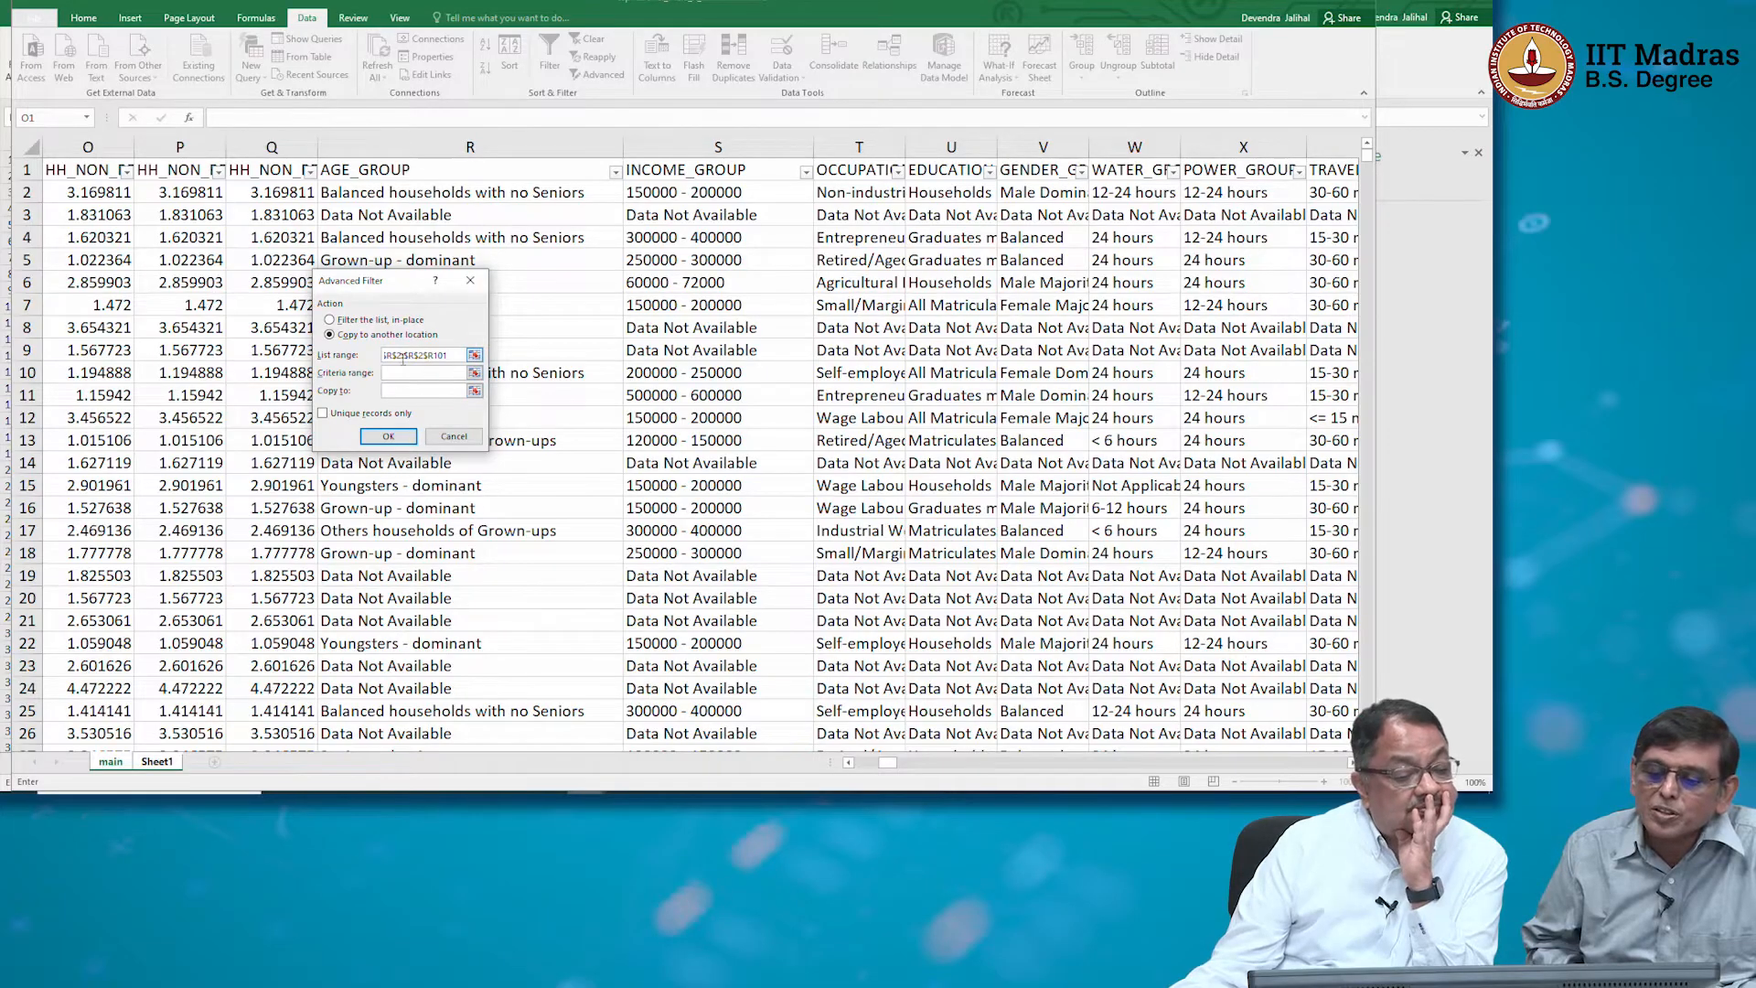
key(Left)
key(Left)
key(Left)
key(Left)
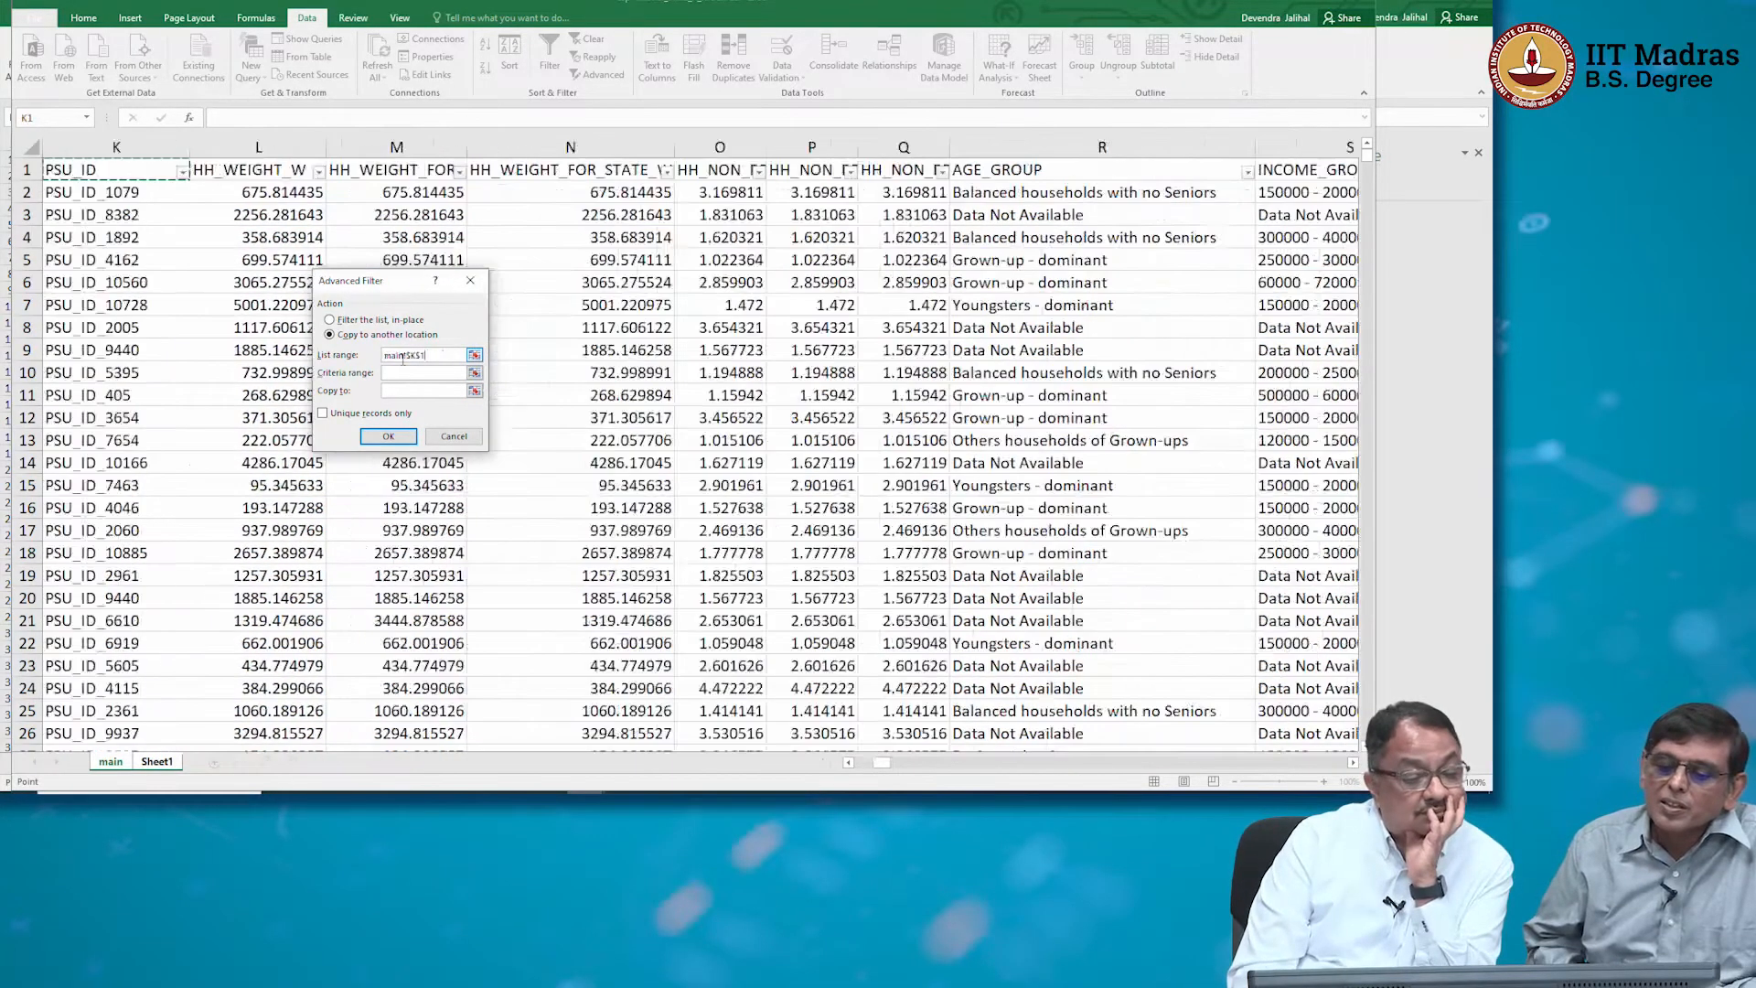
Set the filter's list range to $R$1:$R$101 on the main sheet, including the AGE_GROUP header
key(Right)
key(Right)
key(Right)
key(Right)
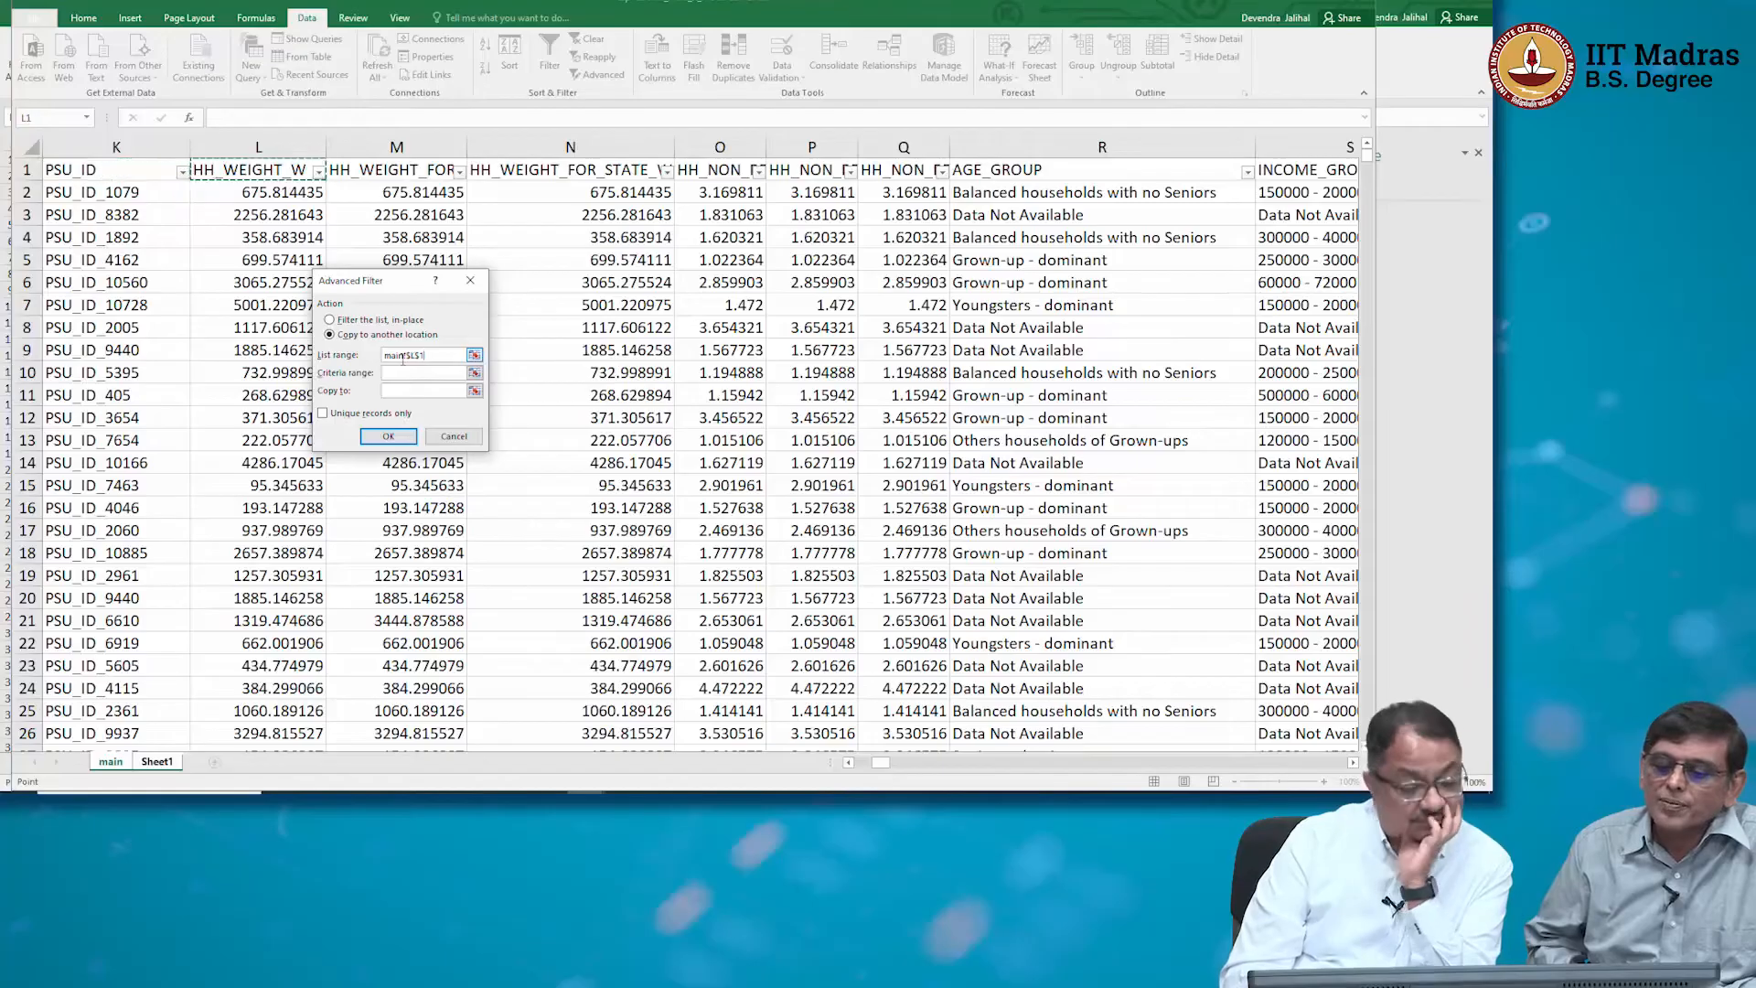
key(Right)
key(Right)
key(Right)
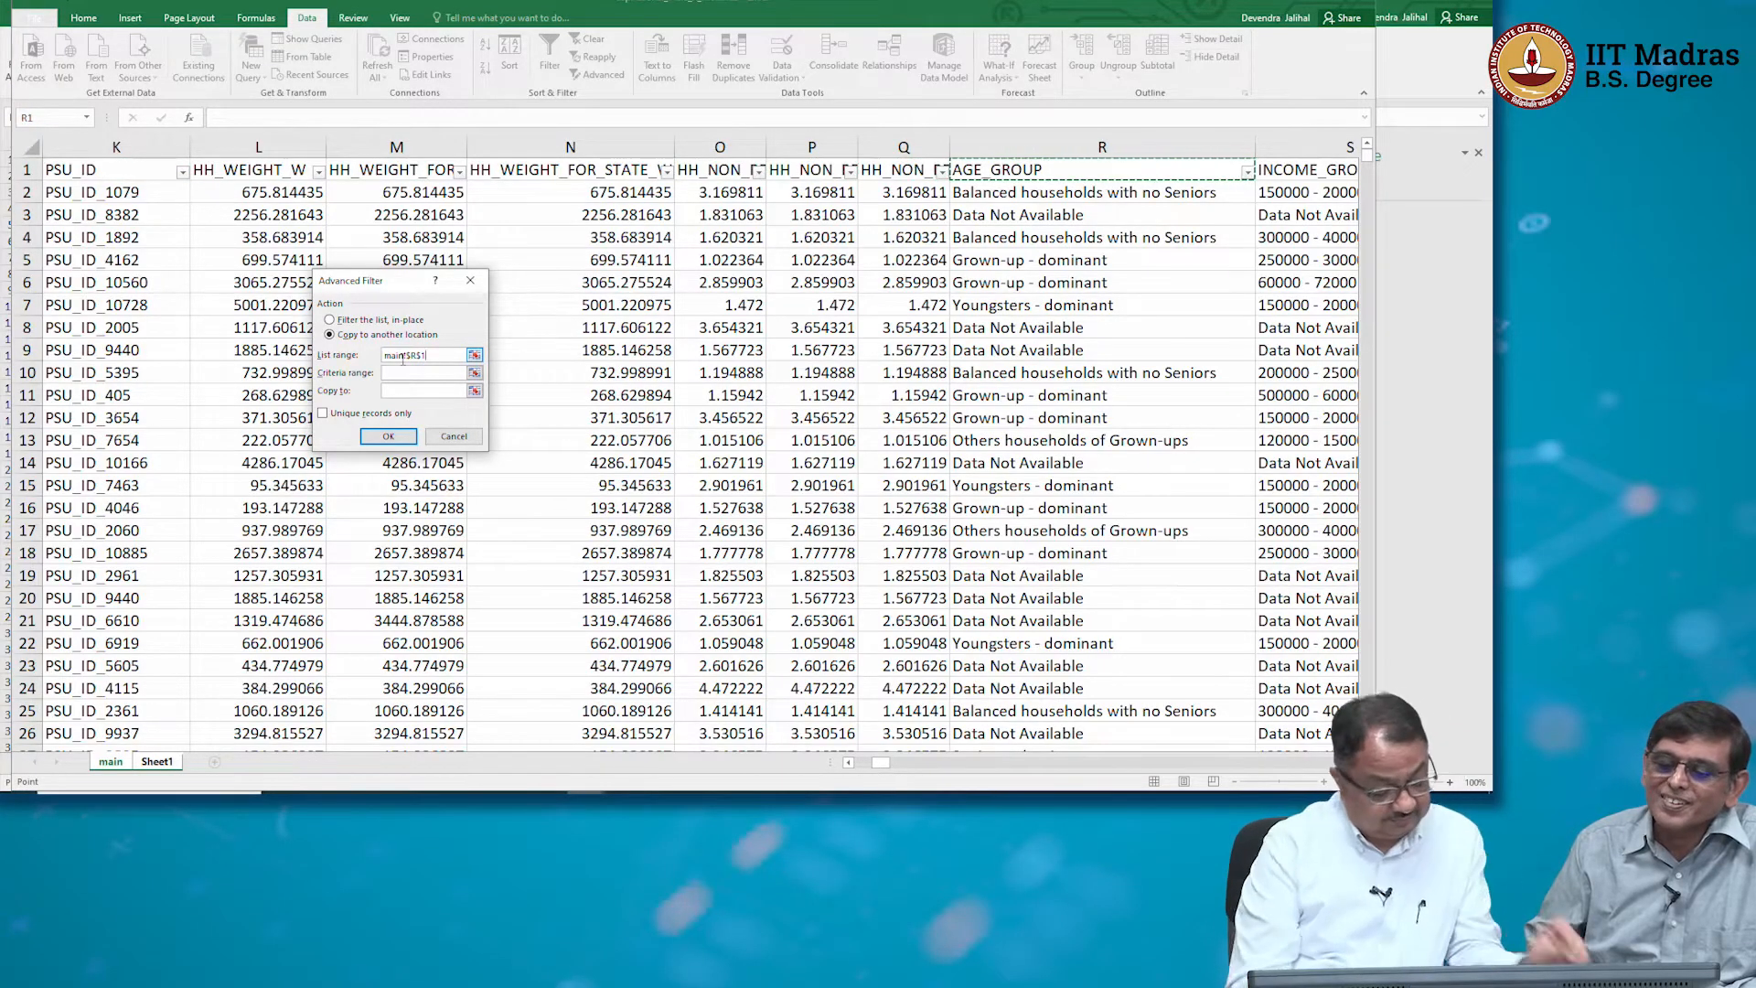
key(F8)
text($R$1:$R$1:$R$101)
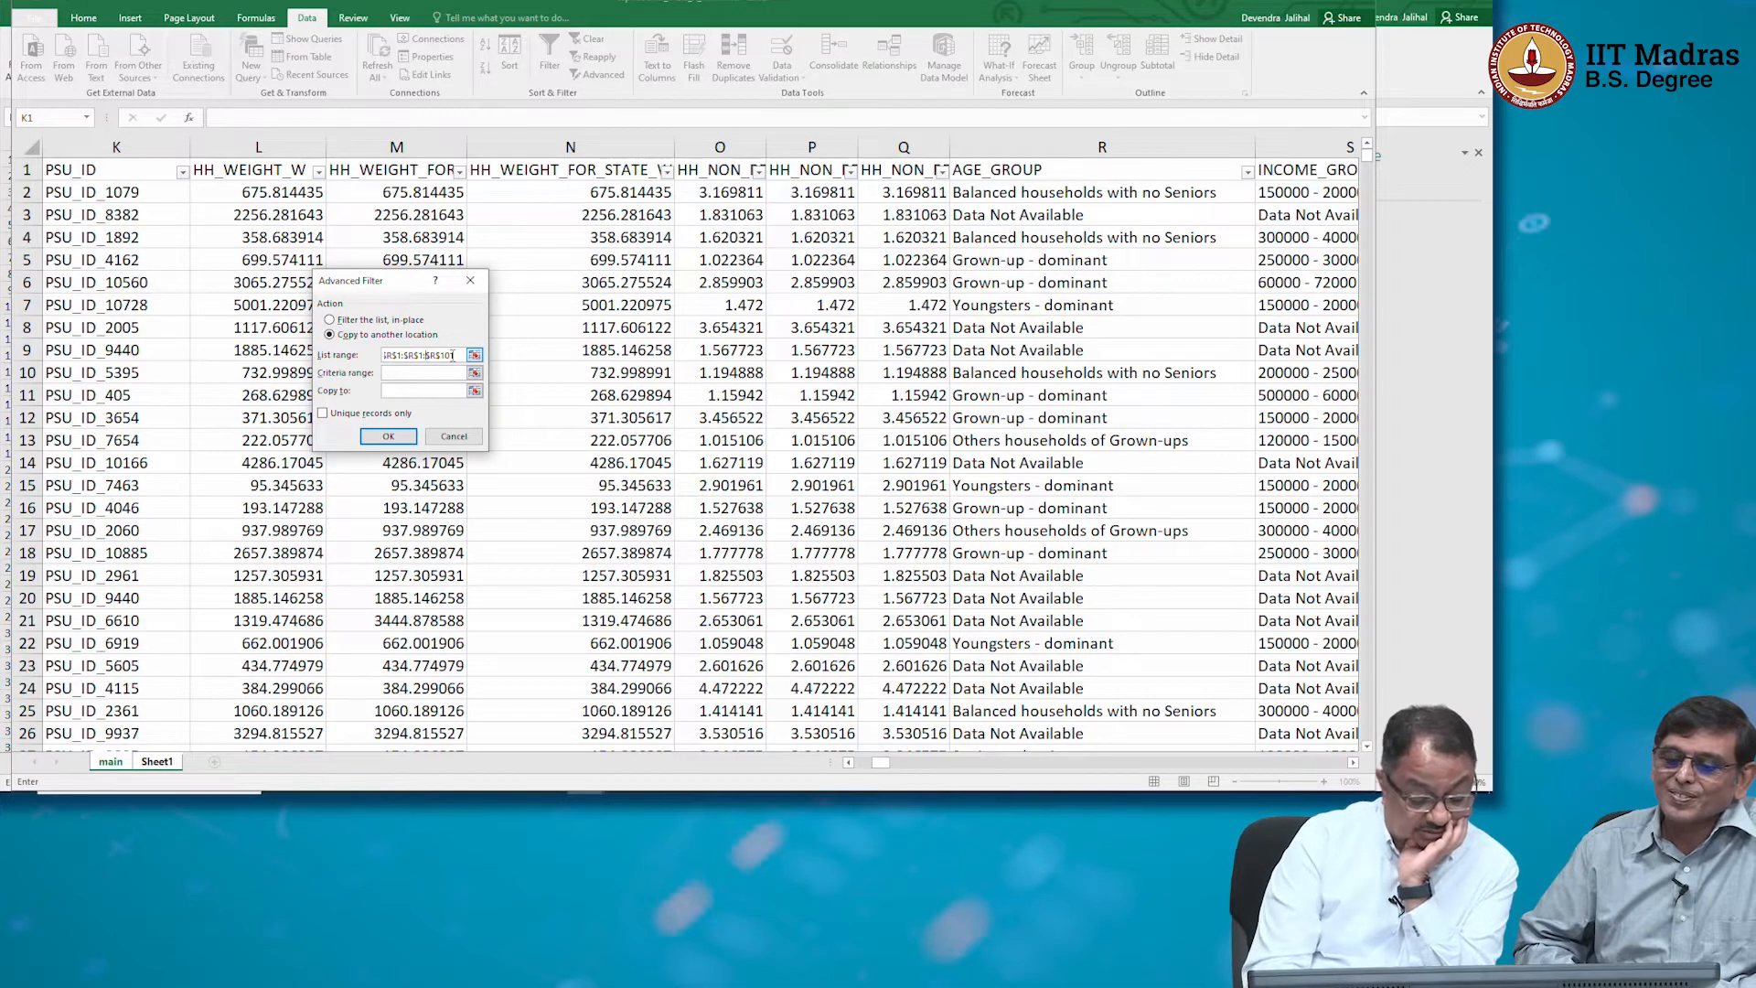
key(BackSpace)
key(BackSpace)
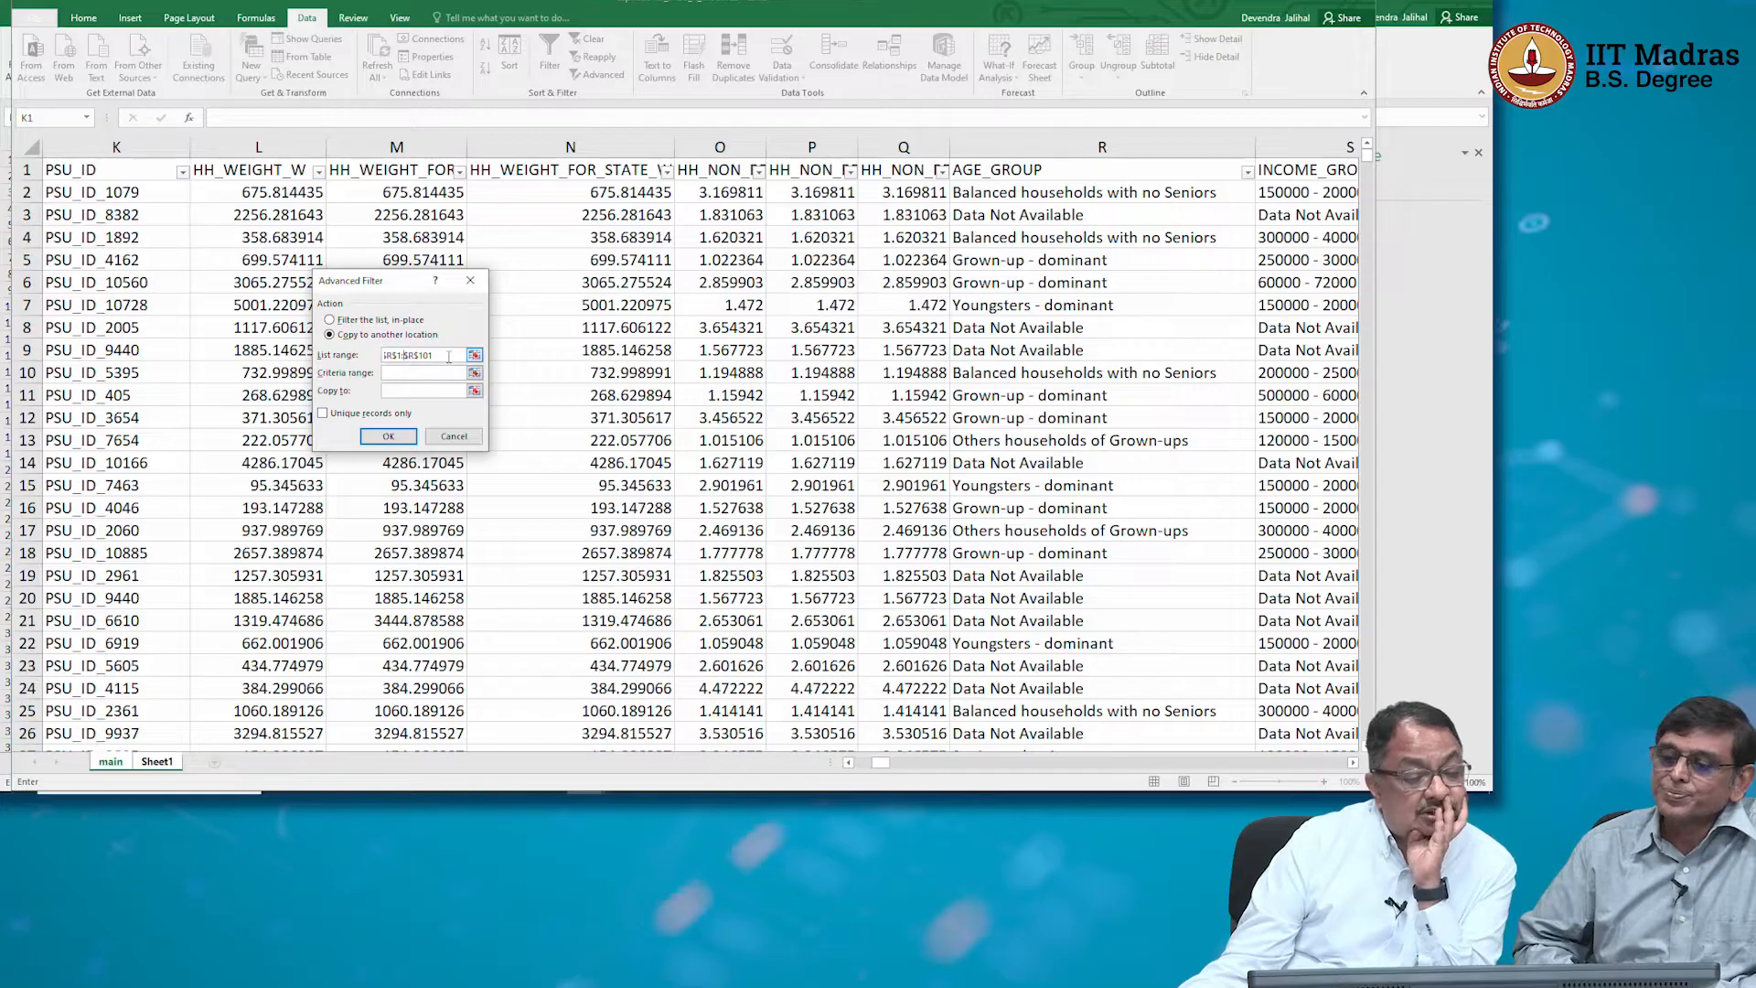
key(Left)
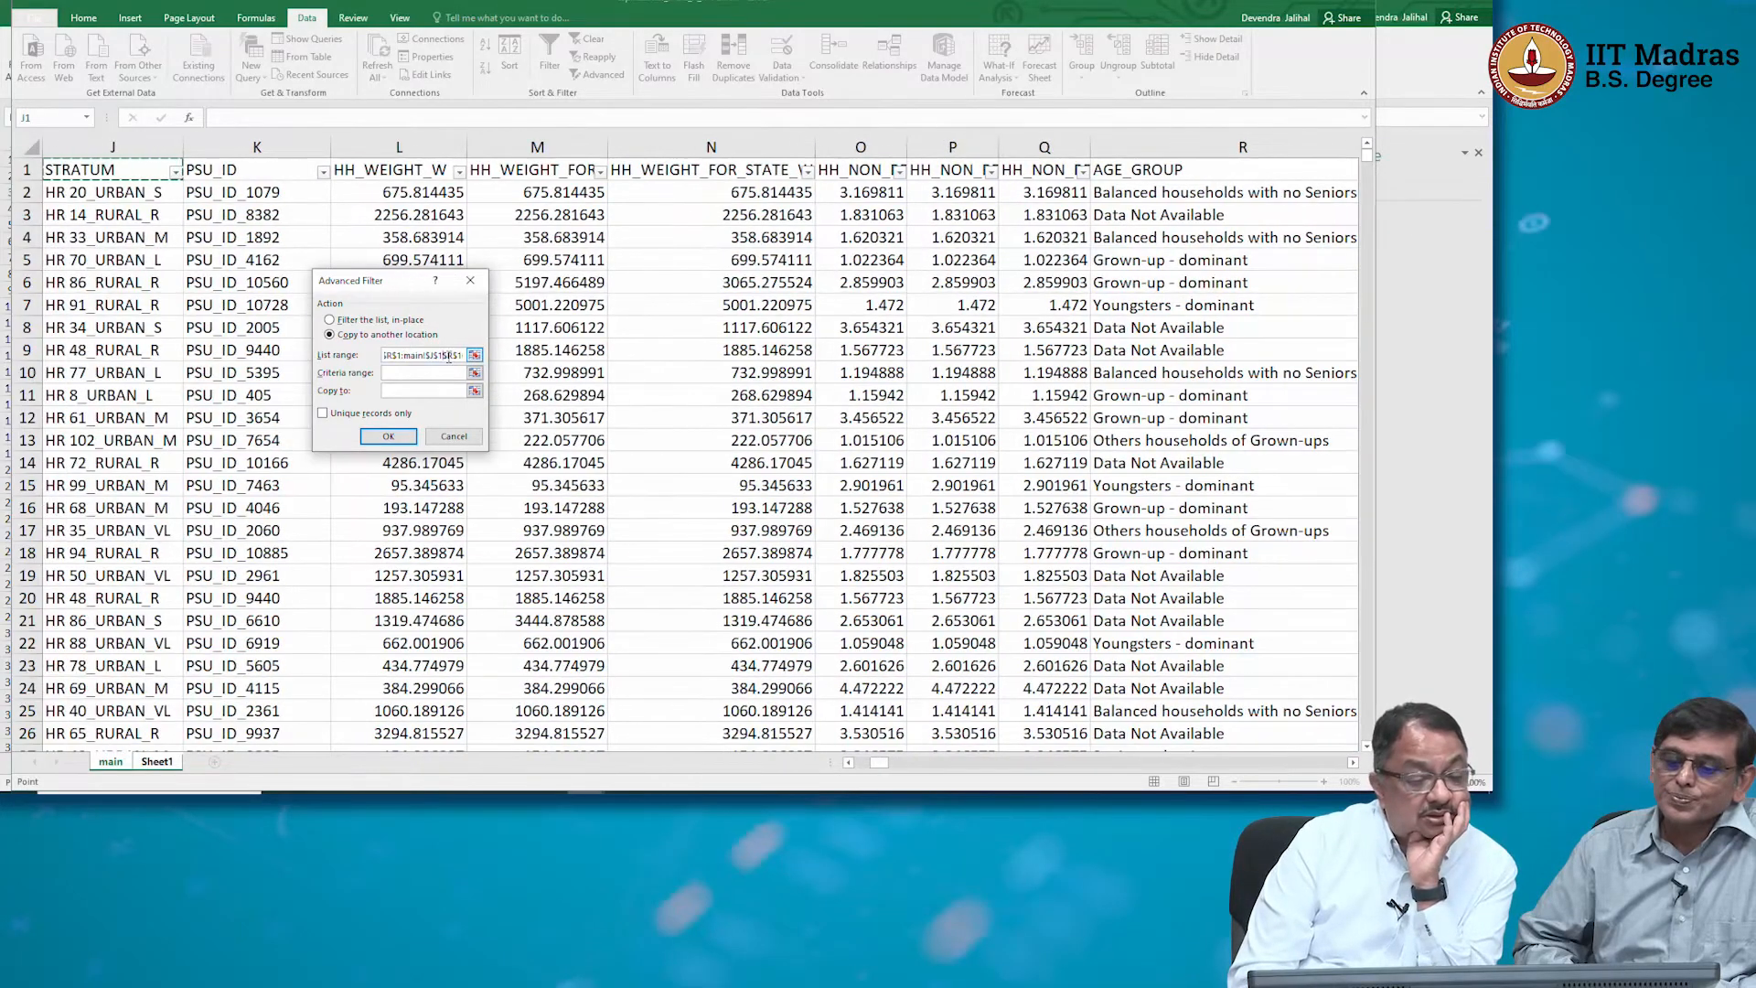
key(Down)
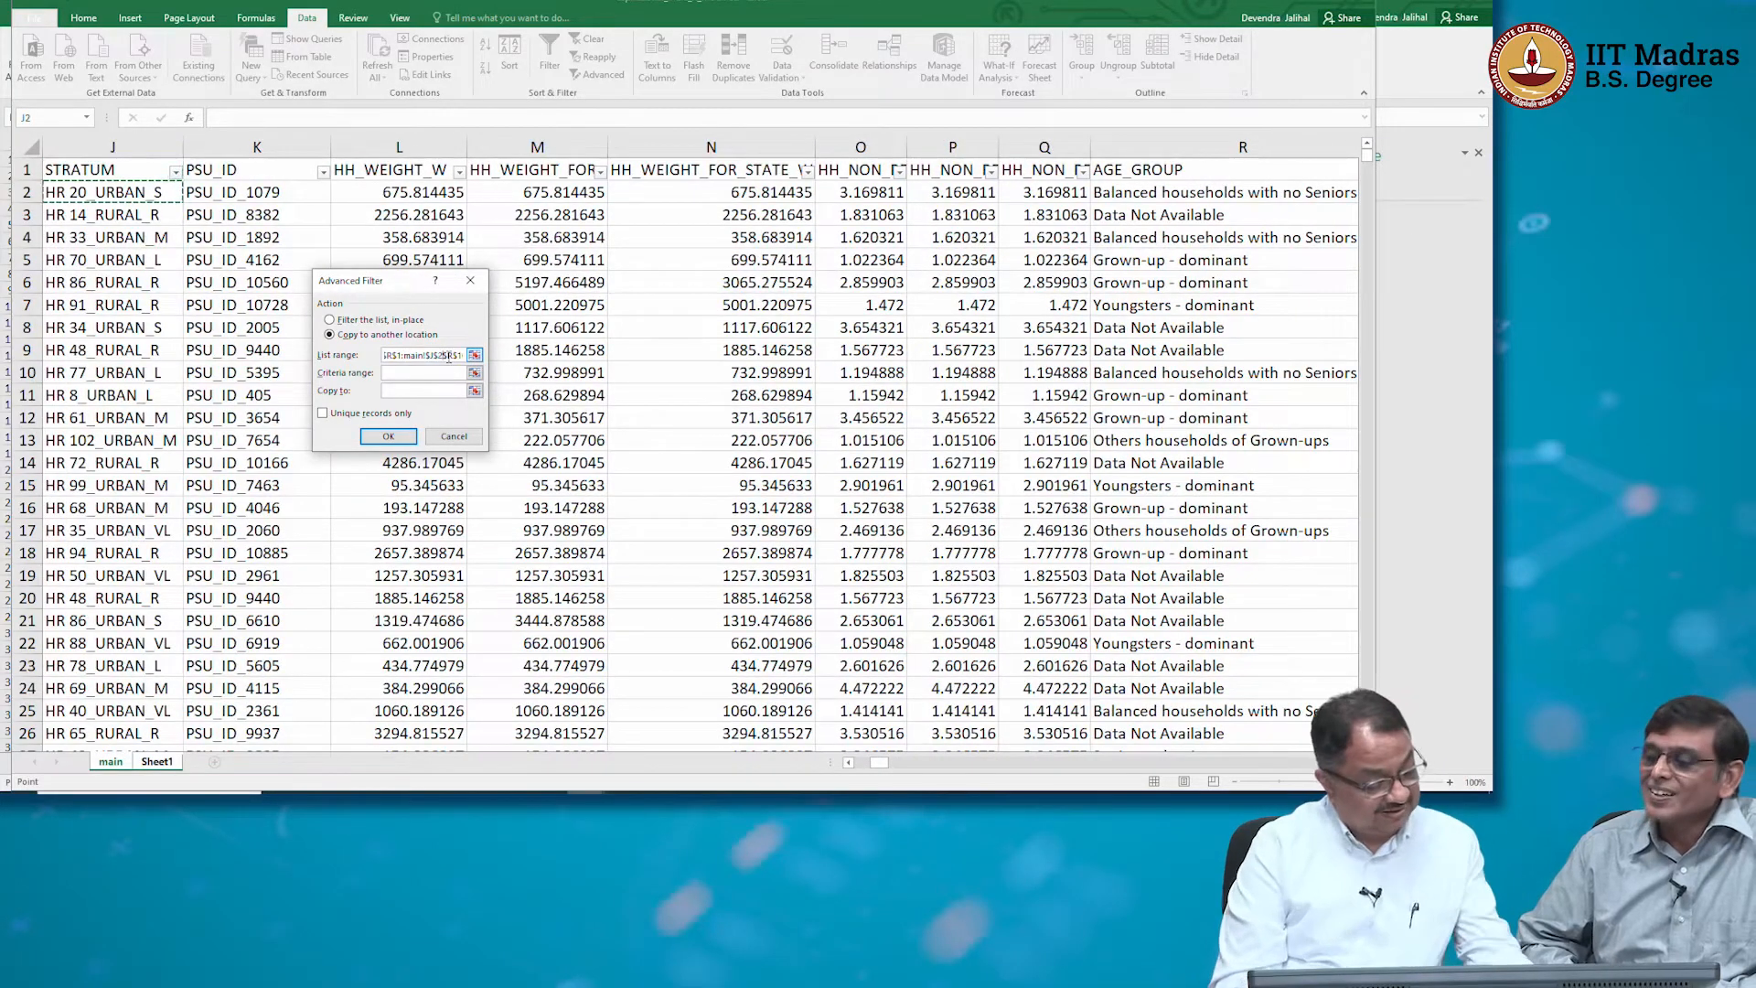
key(Escape)
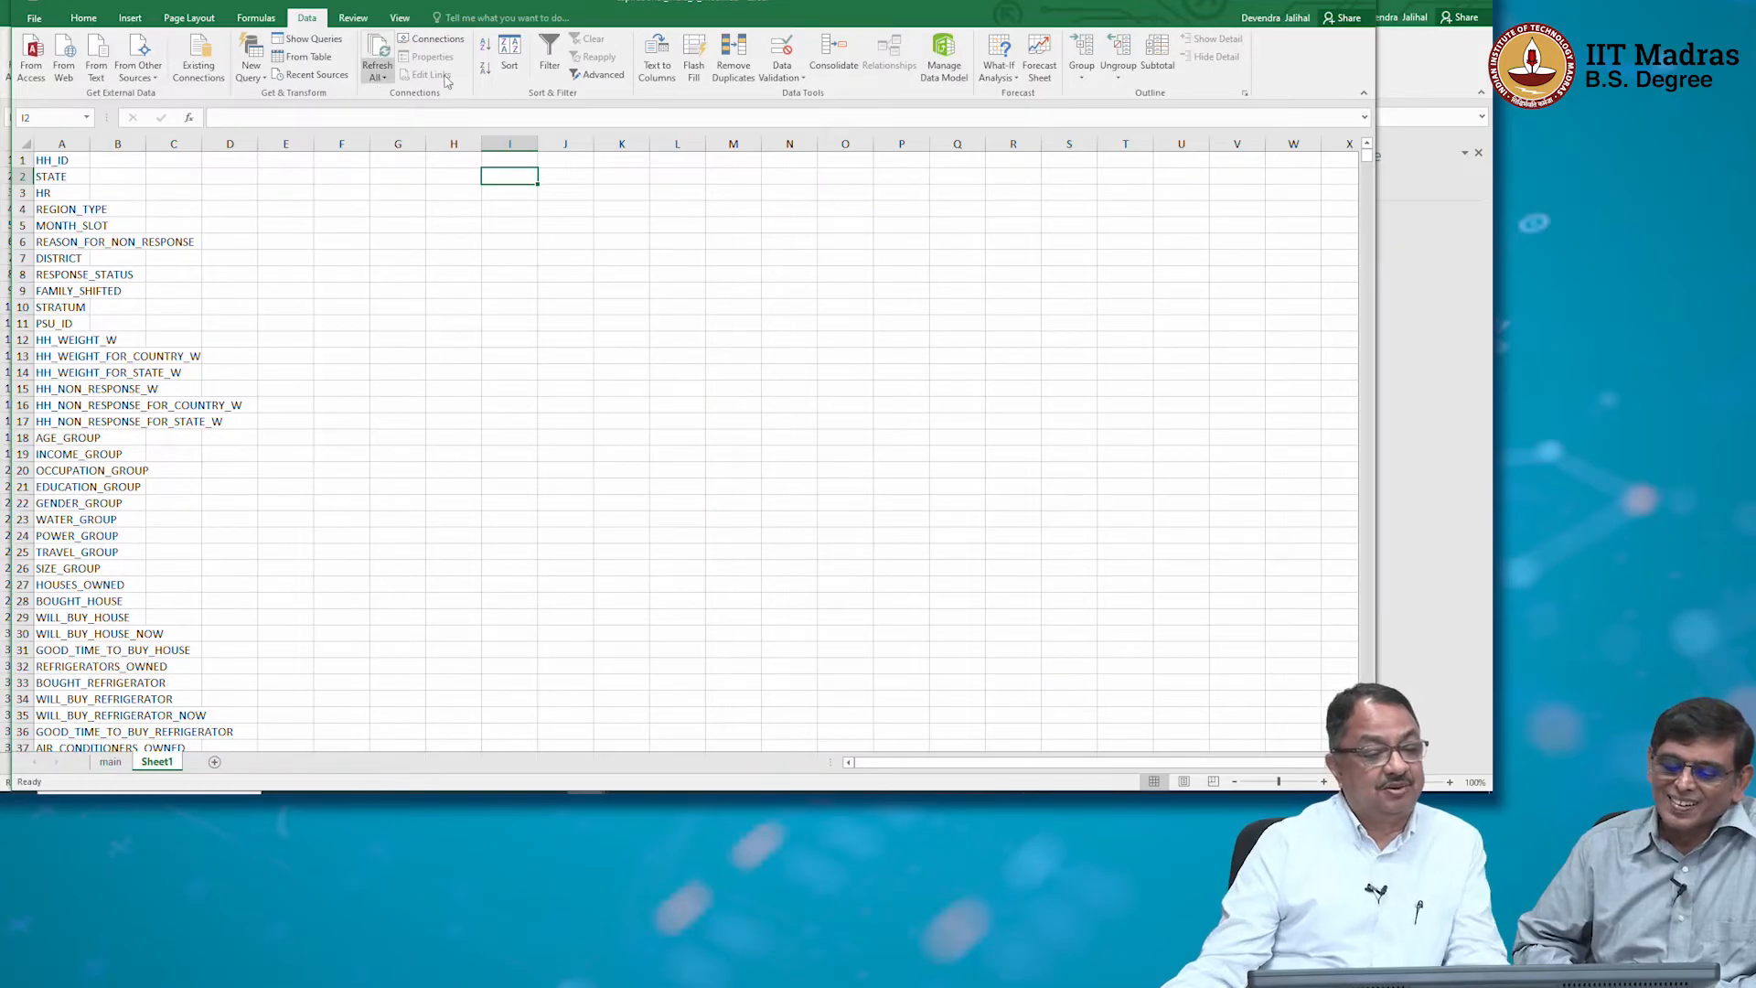
click(621, 81)
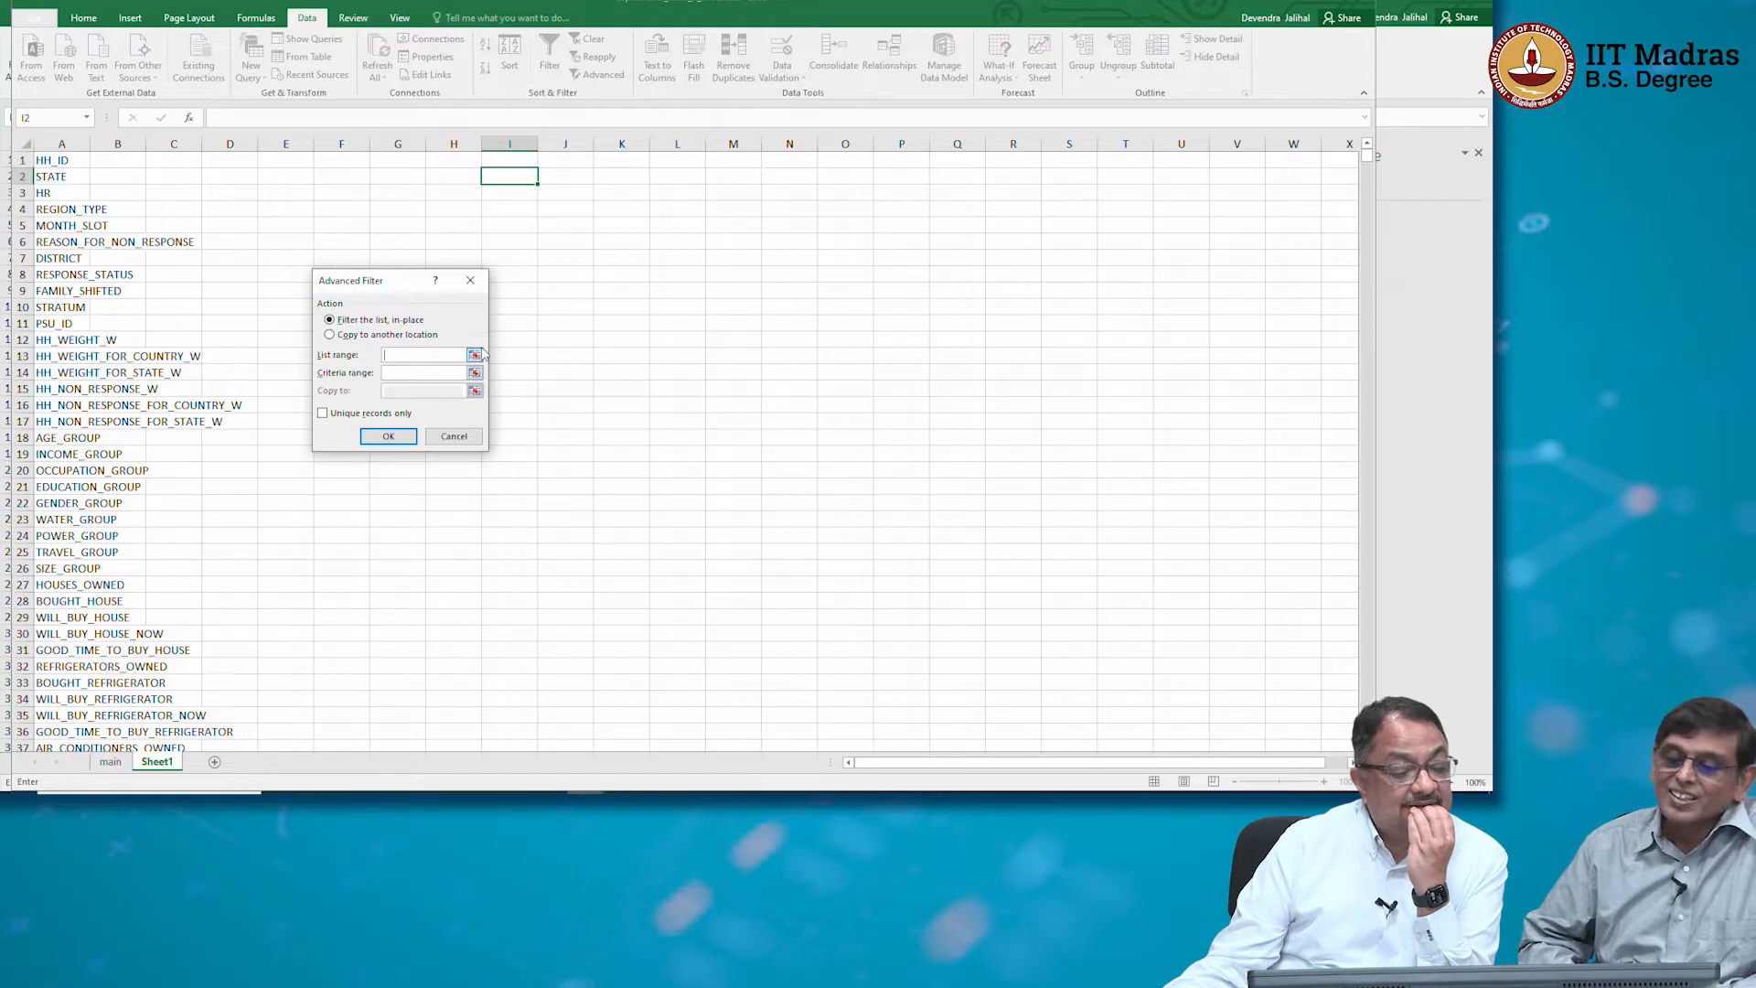
click(475, 355)
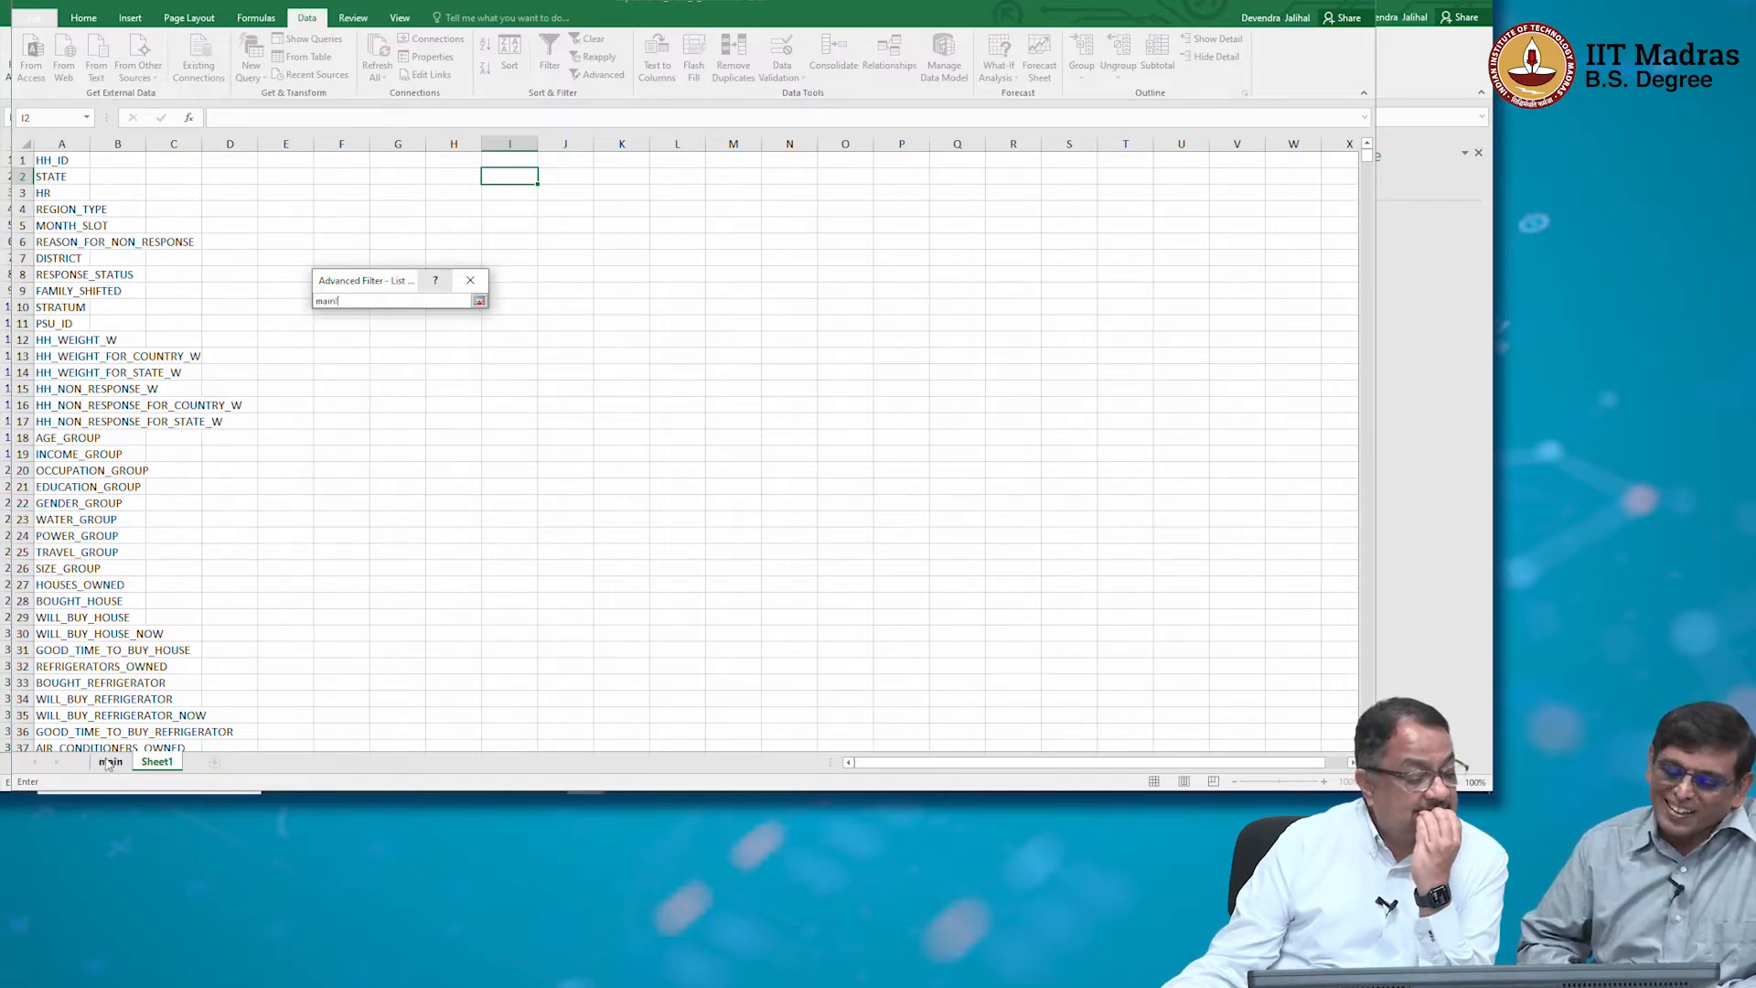
click(110, 761)
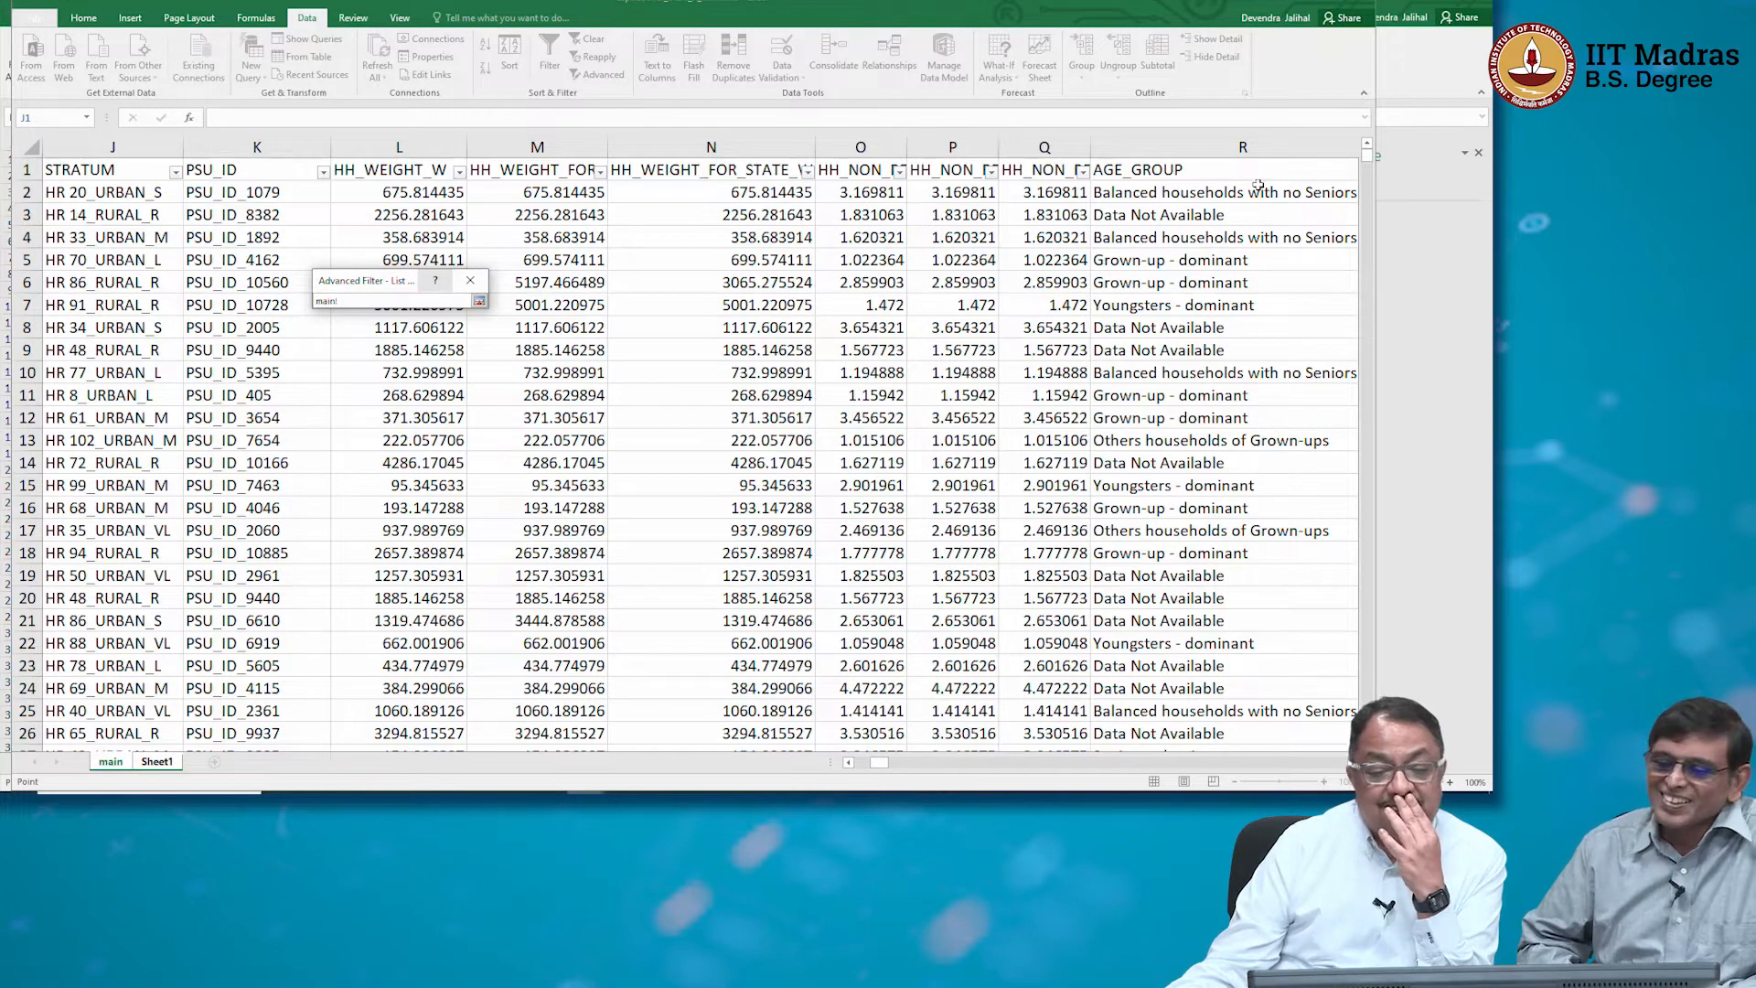
click(1188, 189)
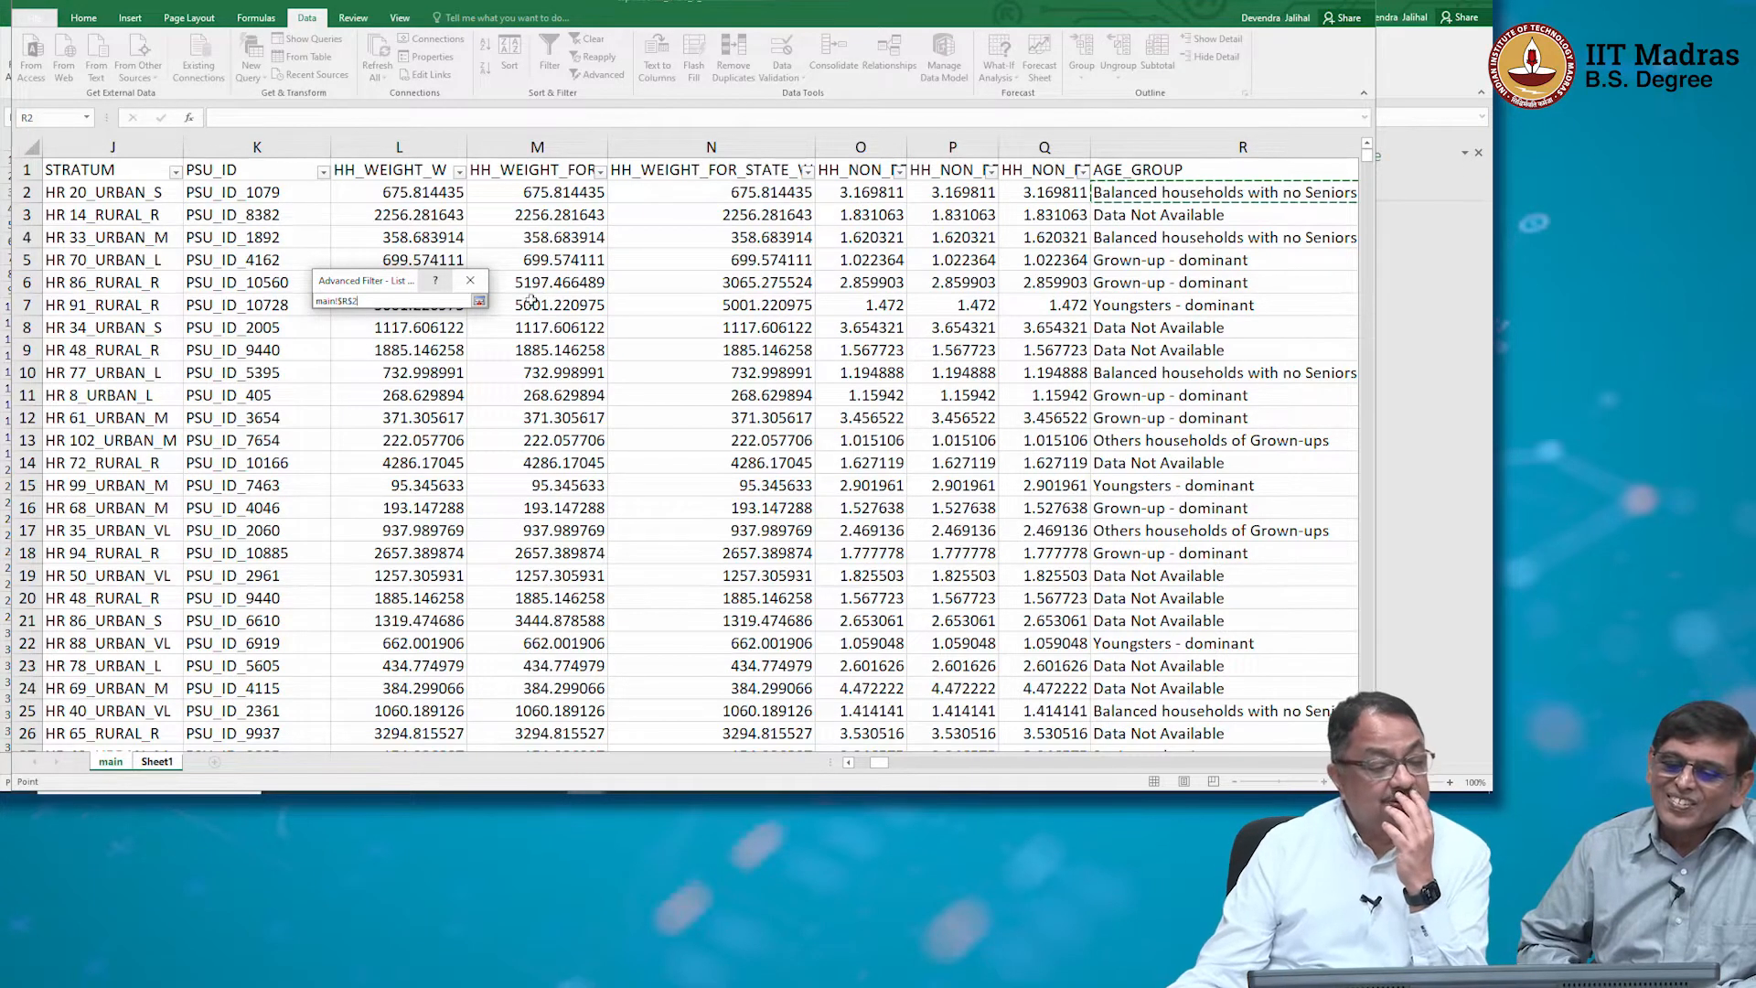
click(479, 301)
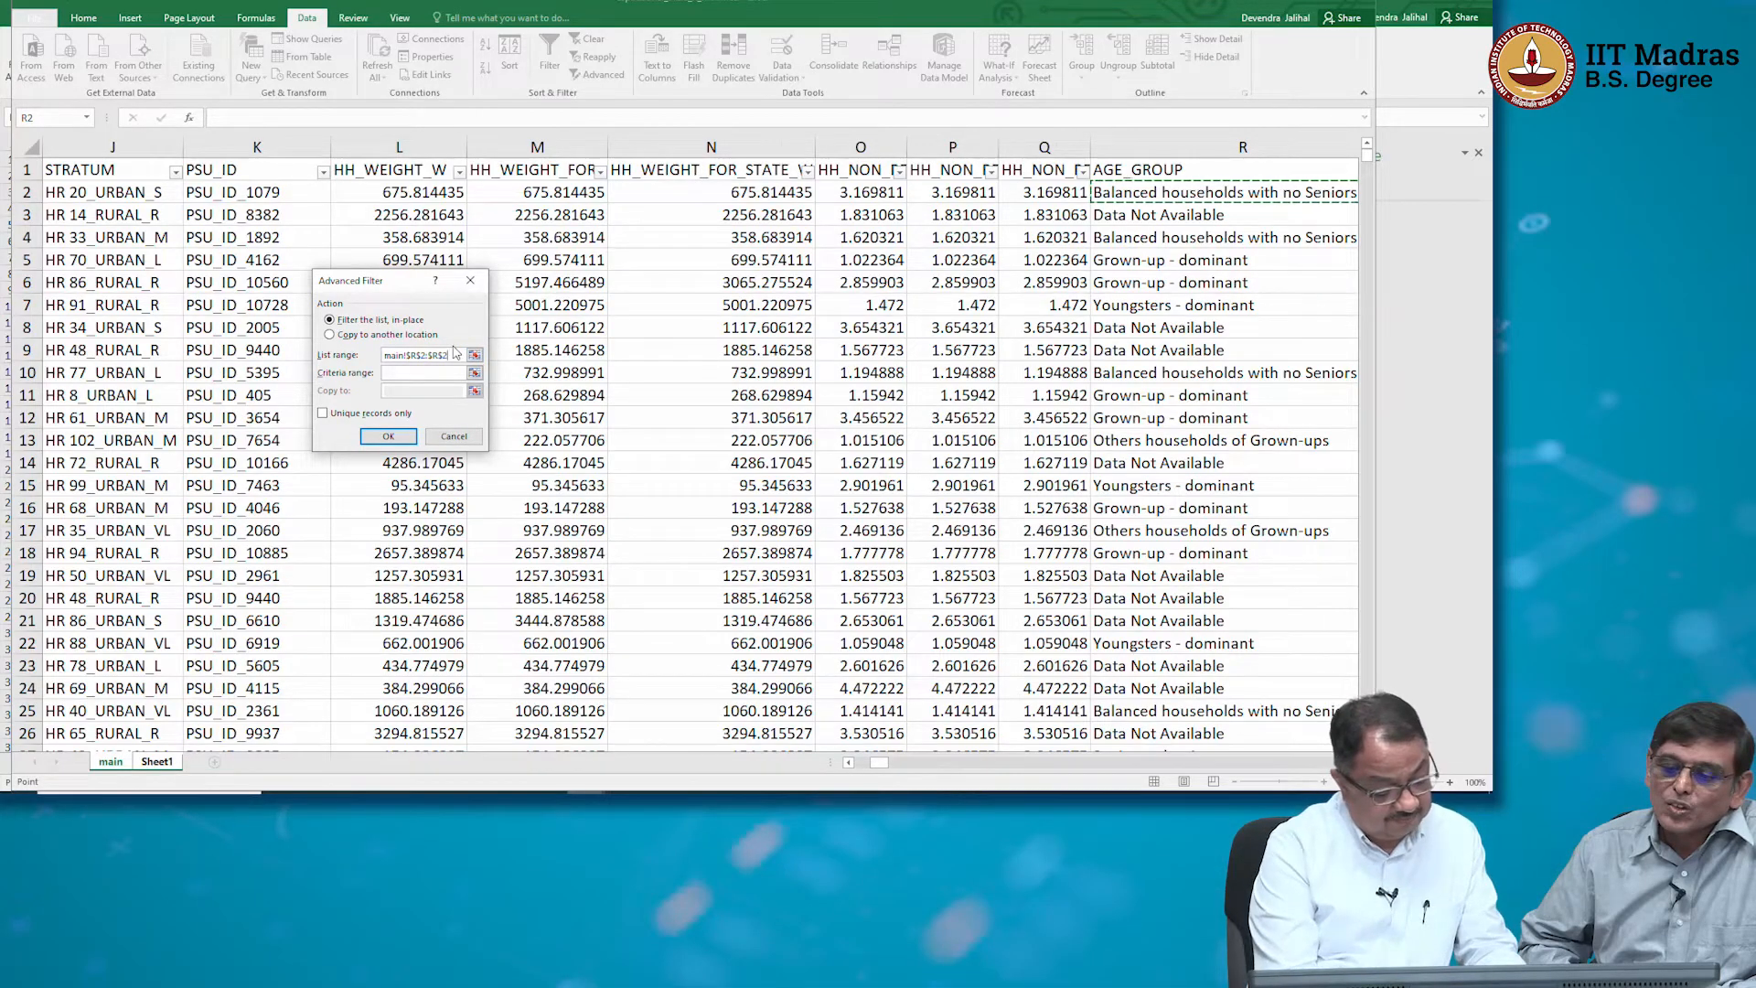
key(F8)
text($)
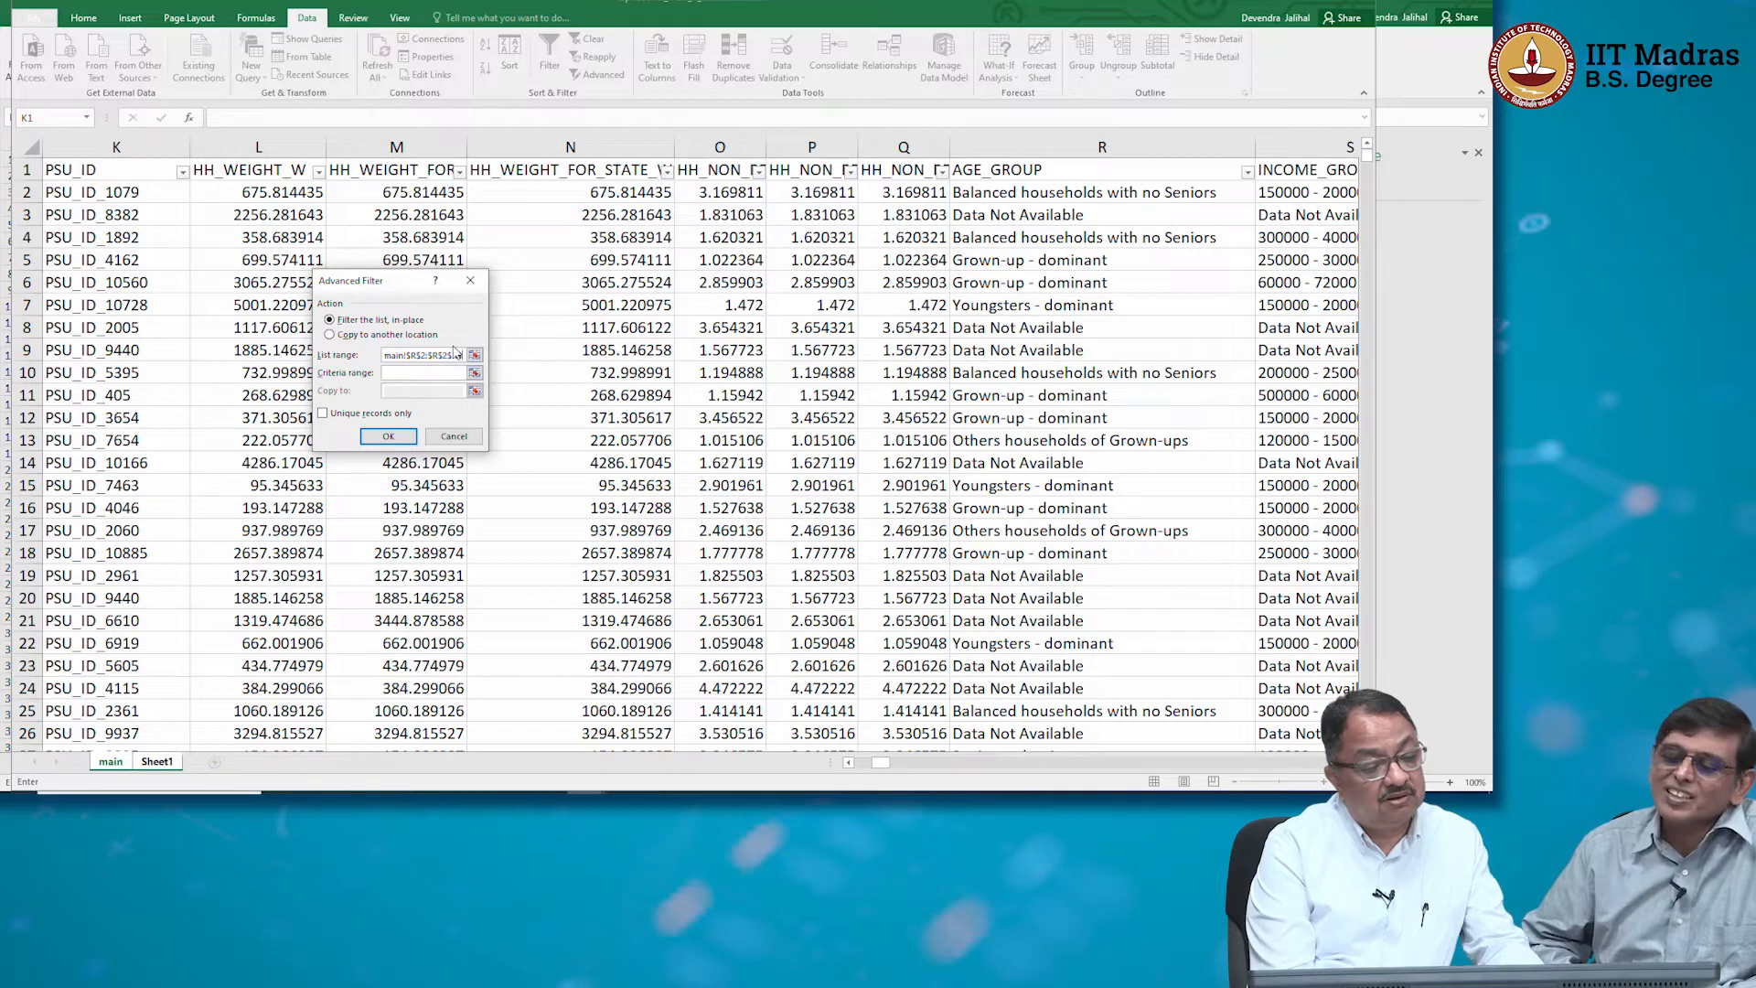
key(Escape)
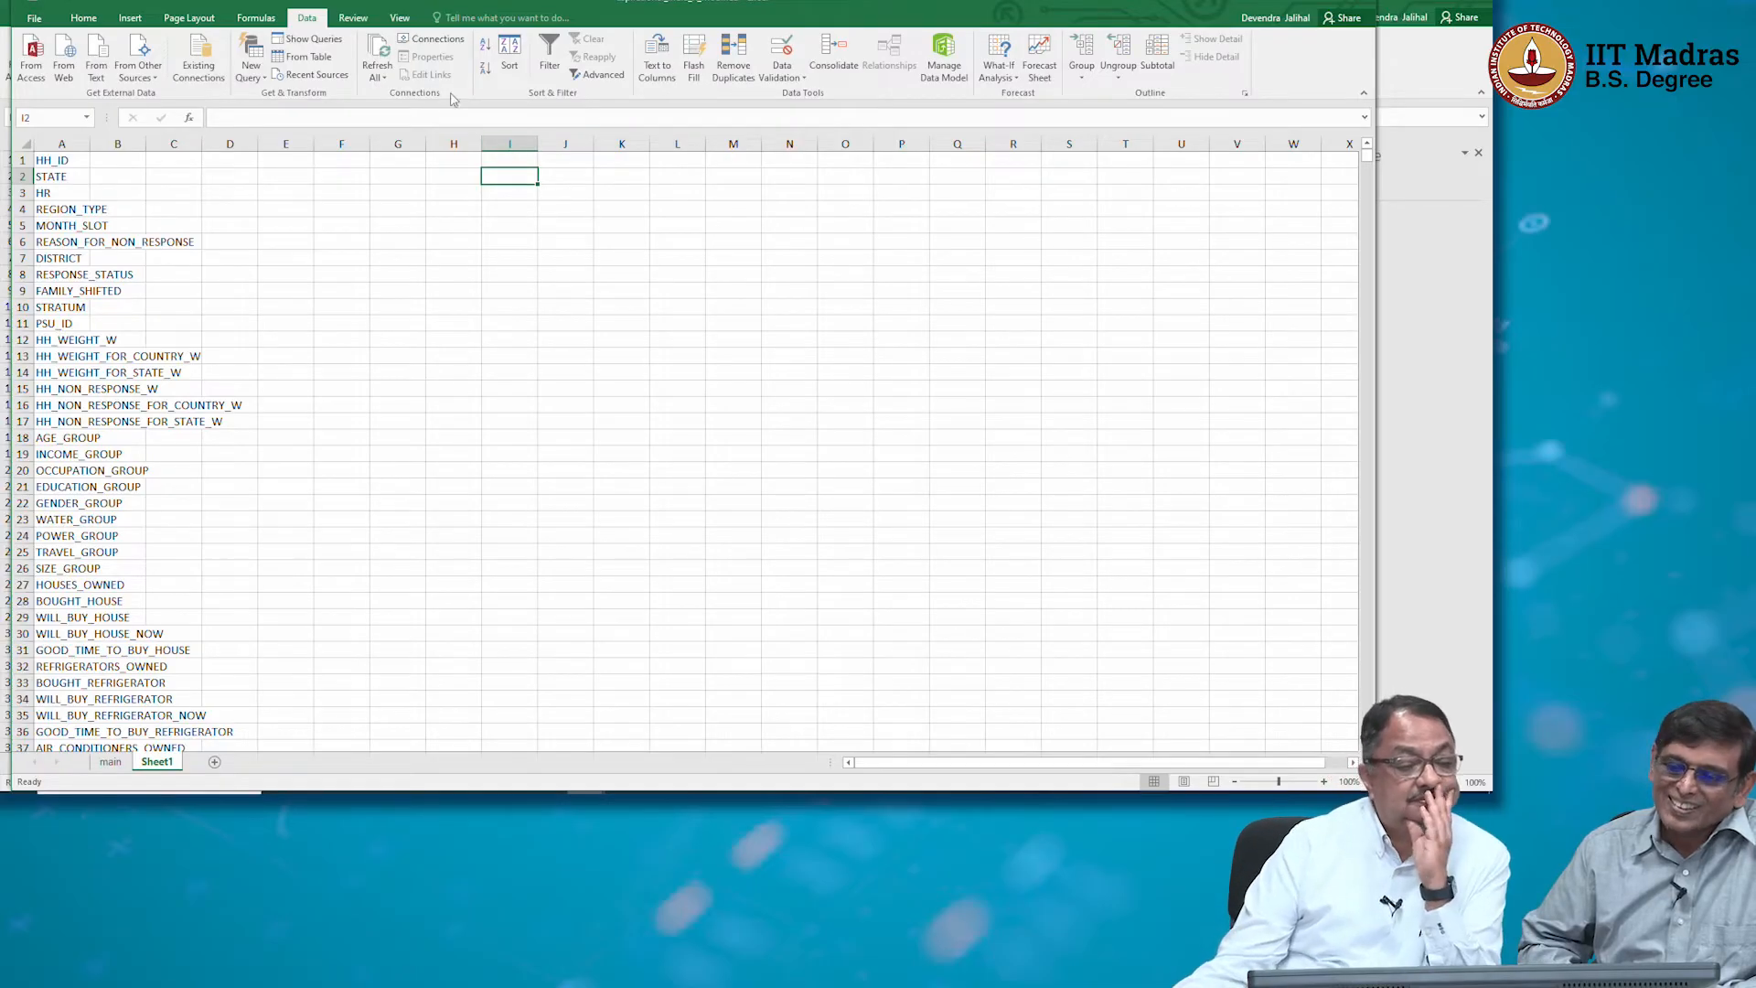
Try to run an advanced filter in place on list range main!$R$2:$R$101, keeping unique records only
click(617, 82)
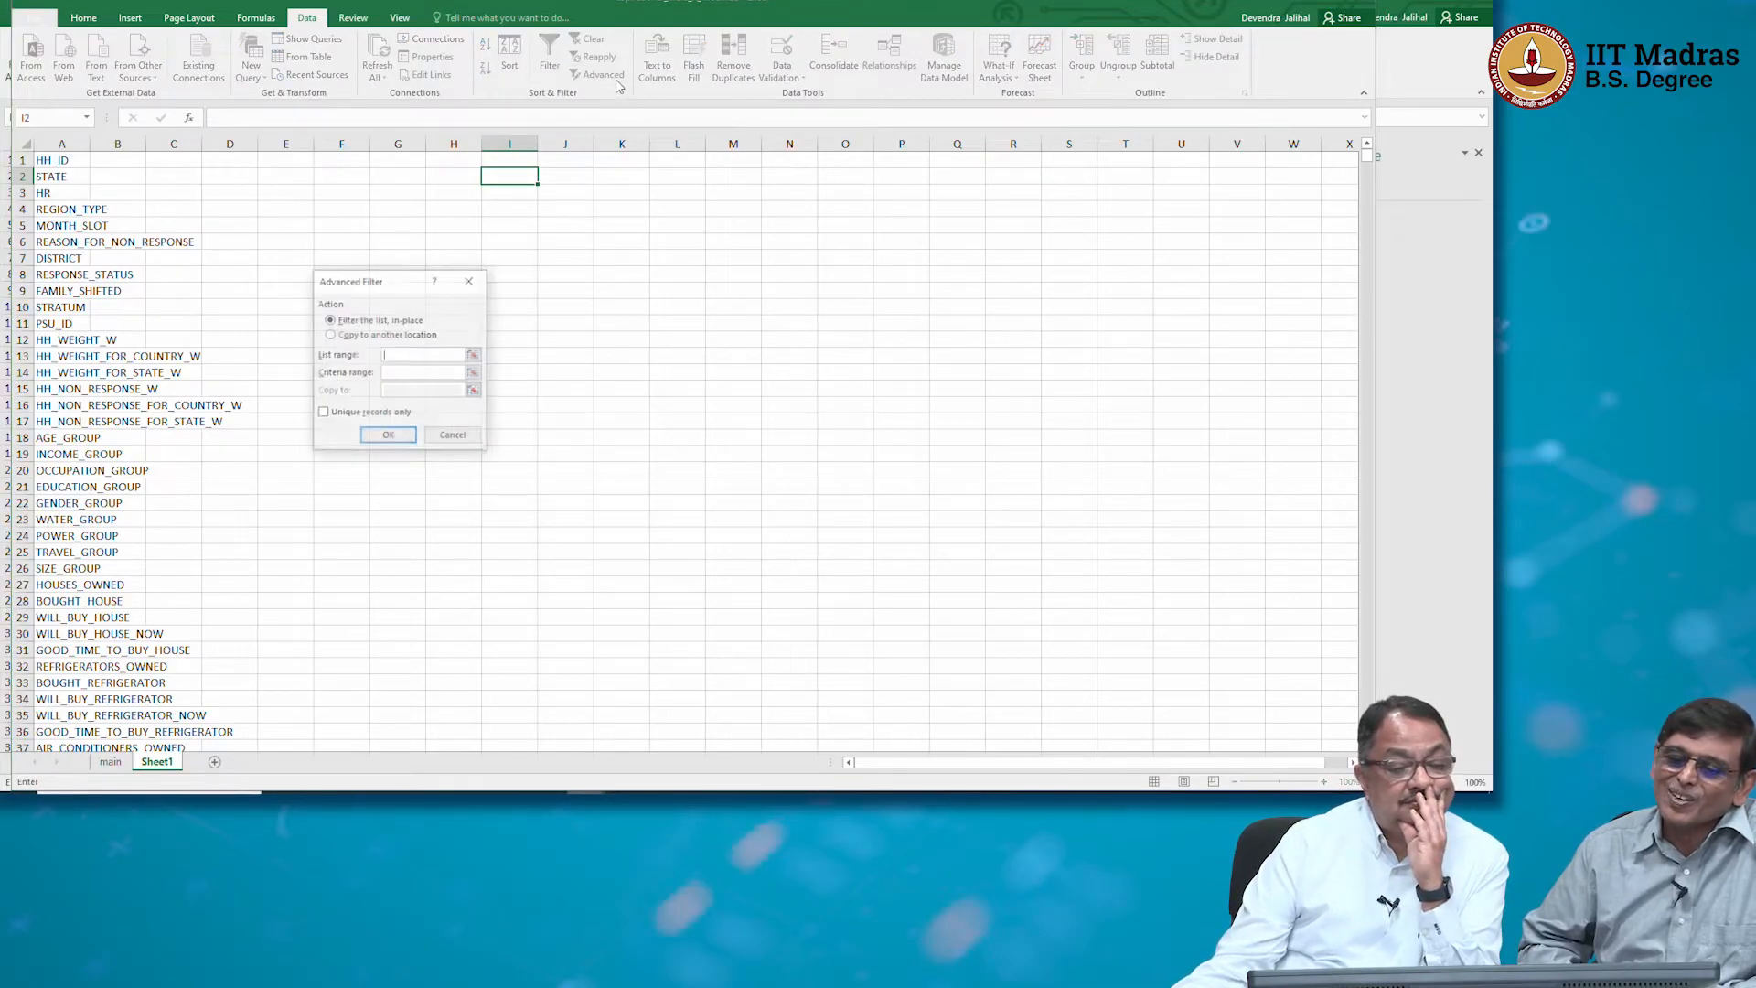
click(473, 355)
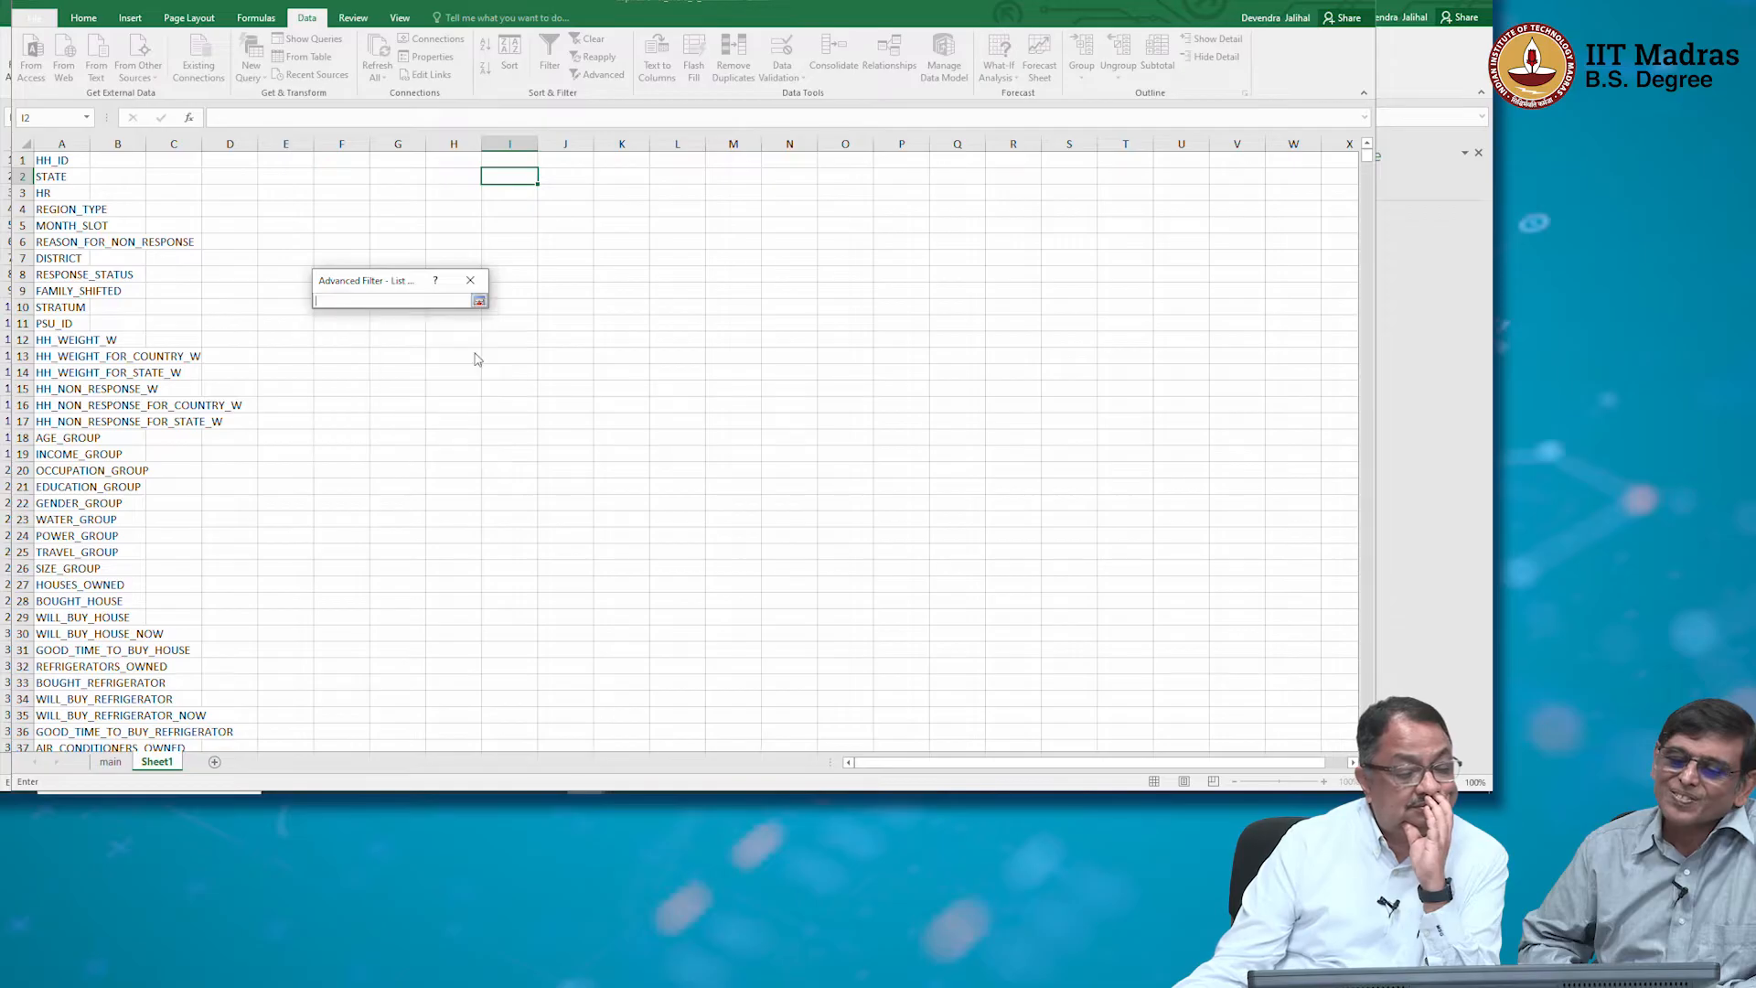
click(109, 762)
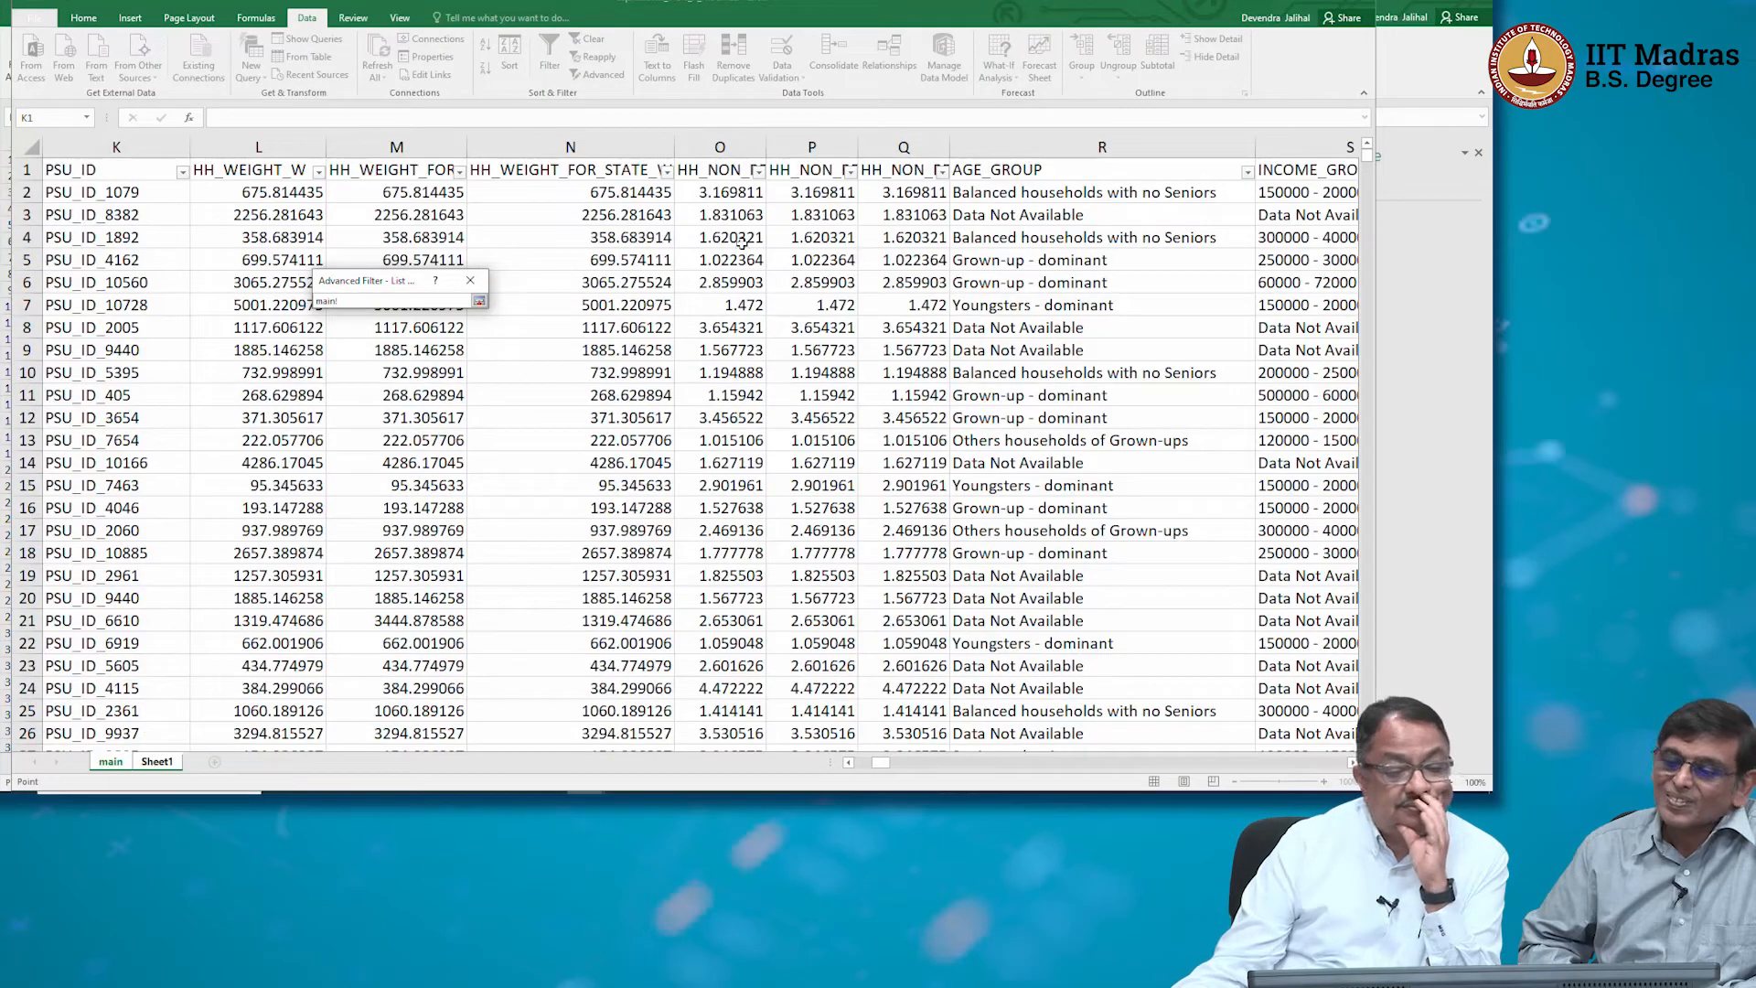
click(1017, 192)
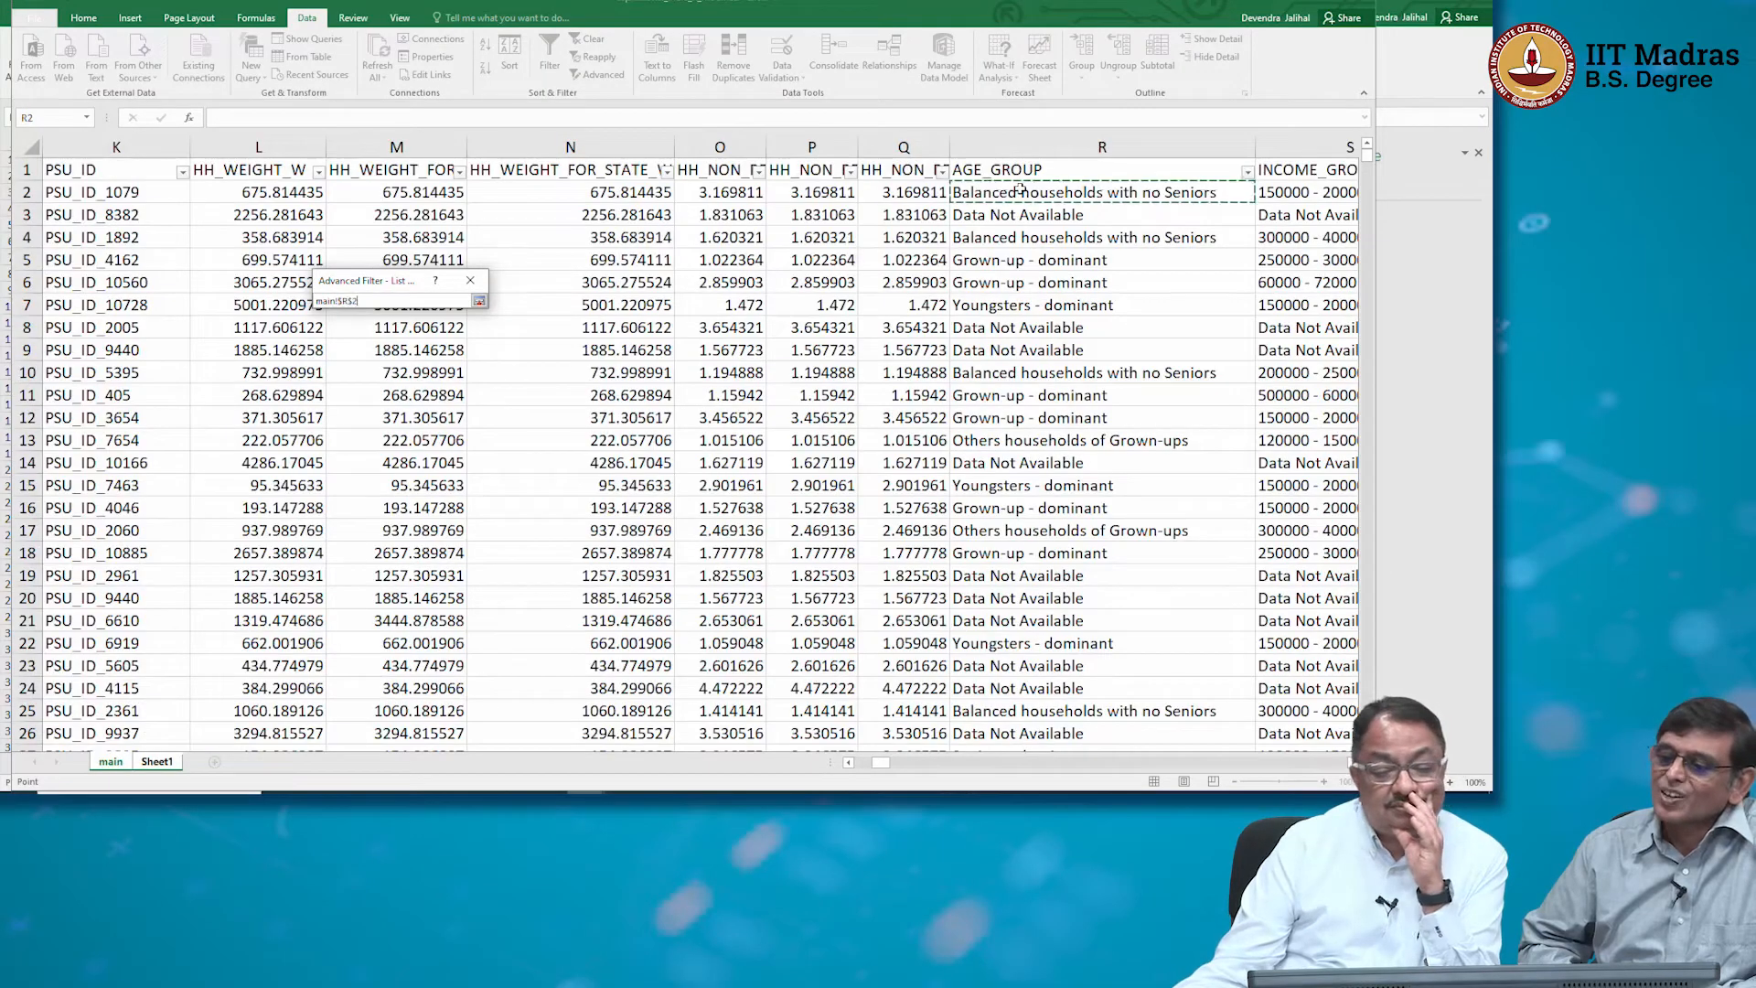
click(480, 300)
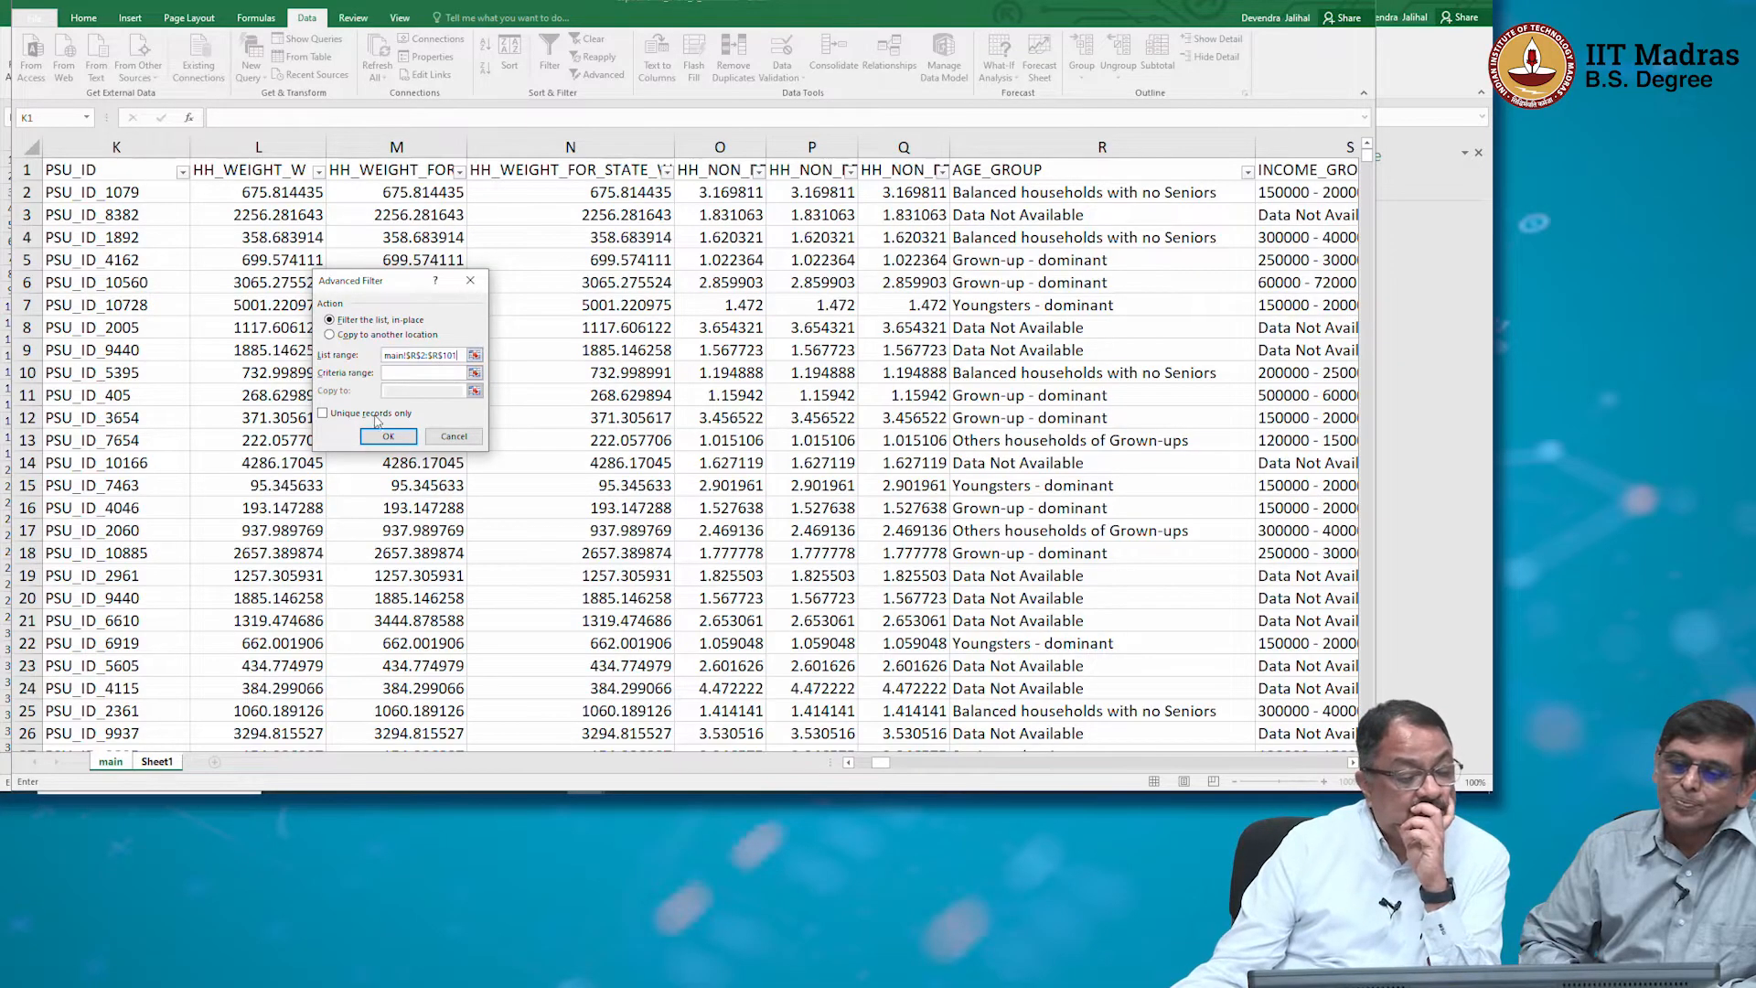
click(325, 413)
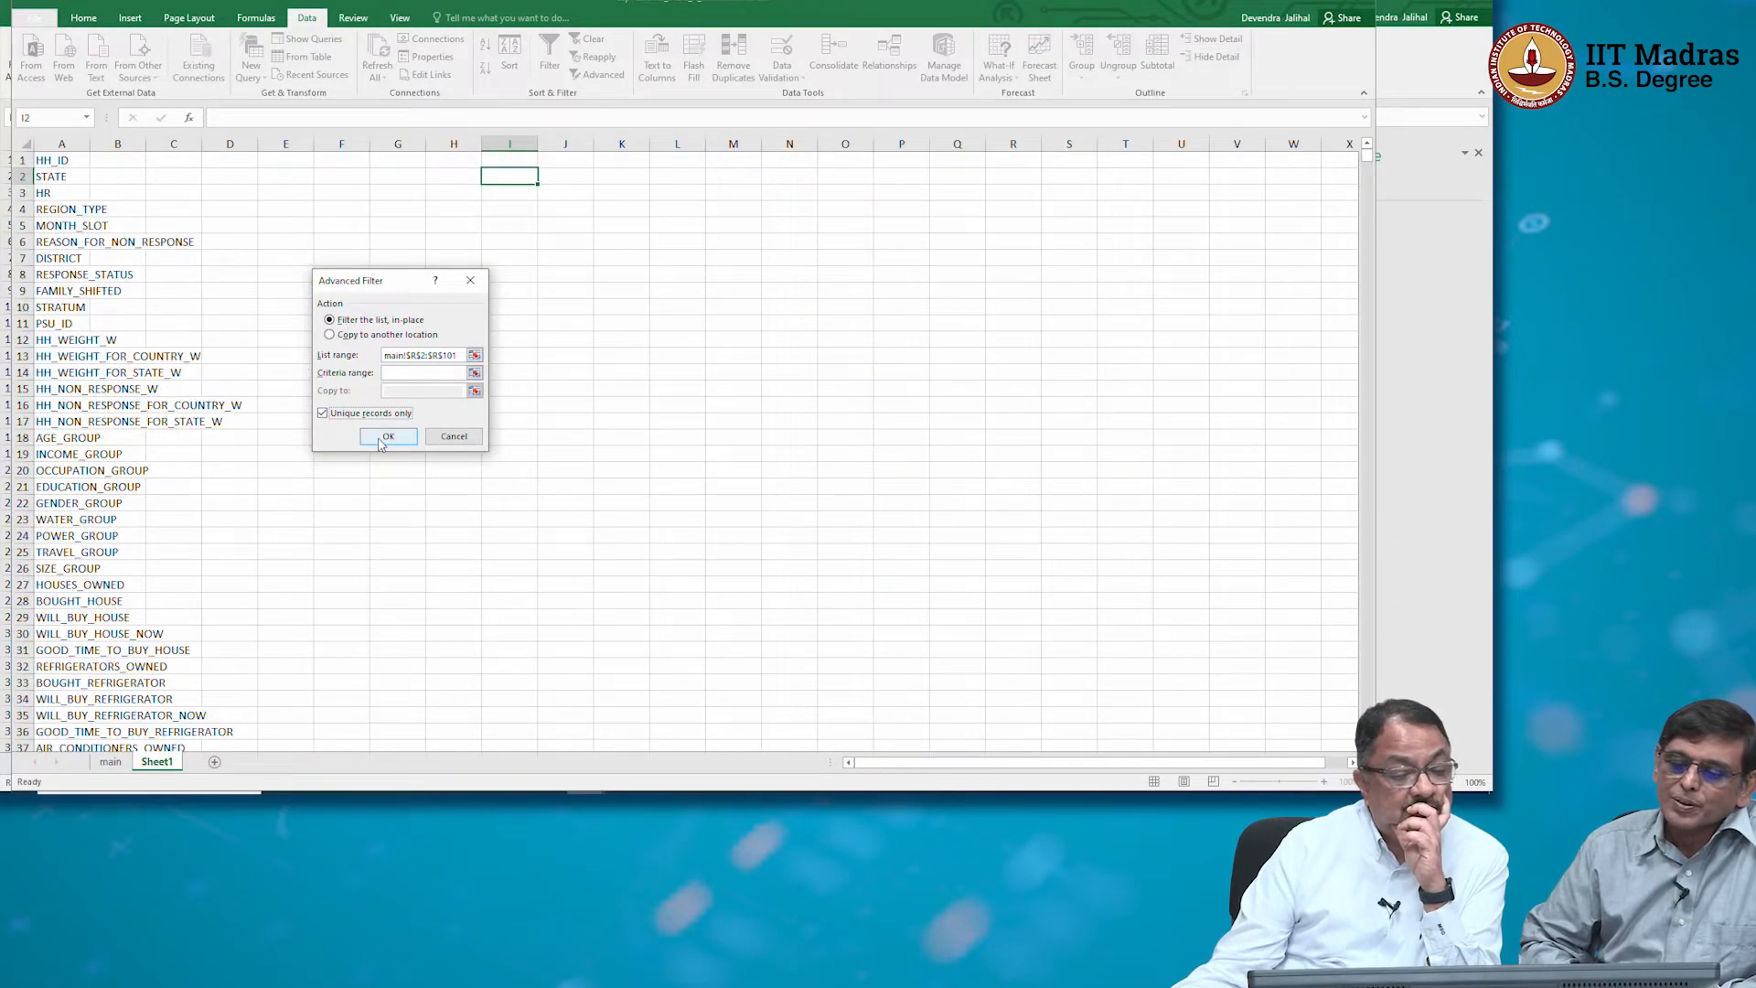
click(387, 437)
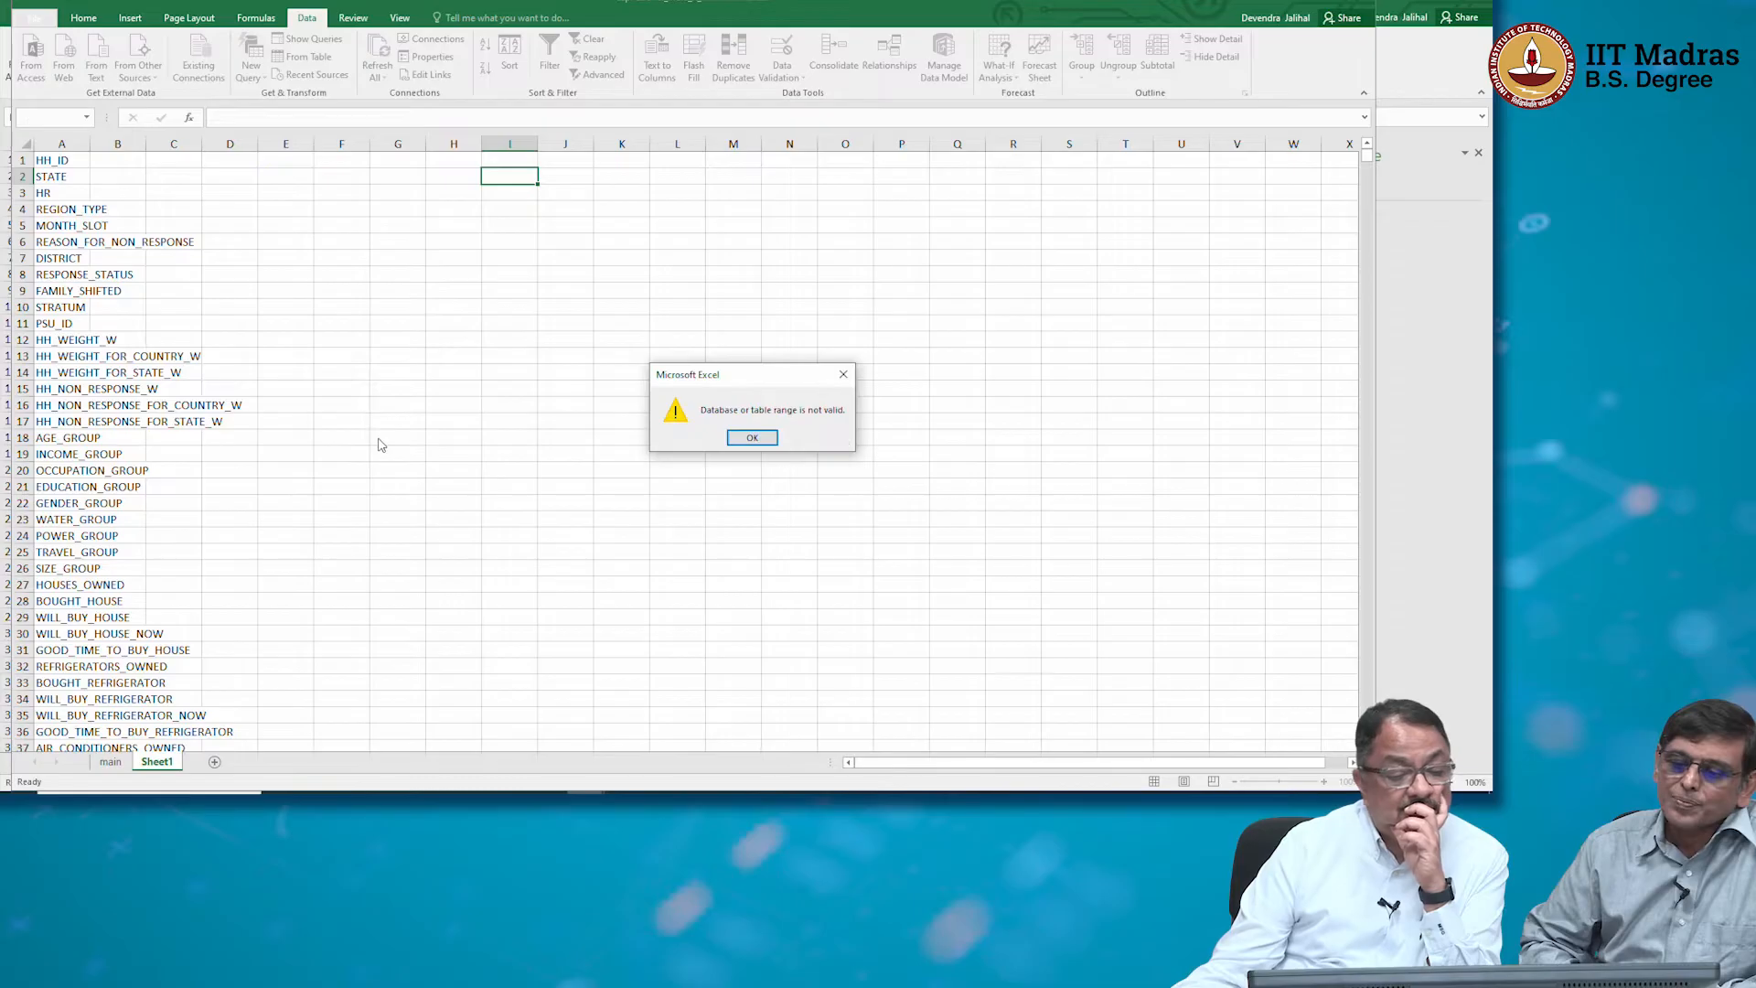
click(753, 438)
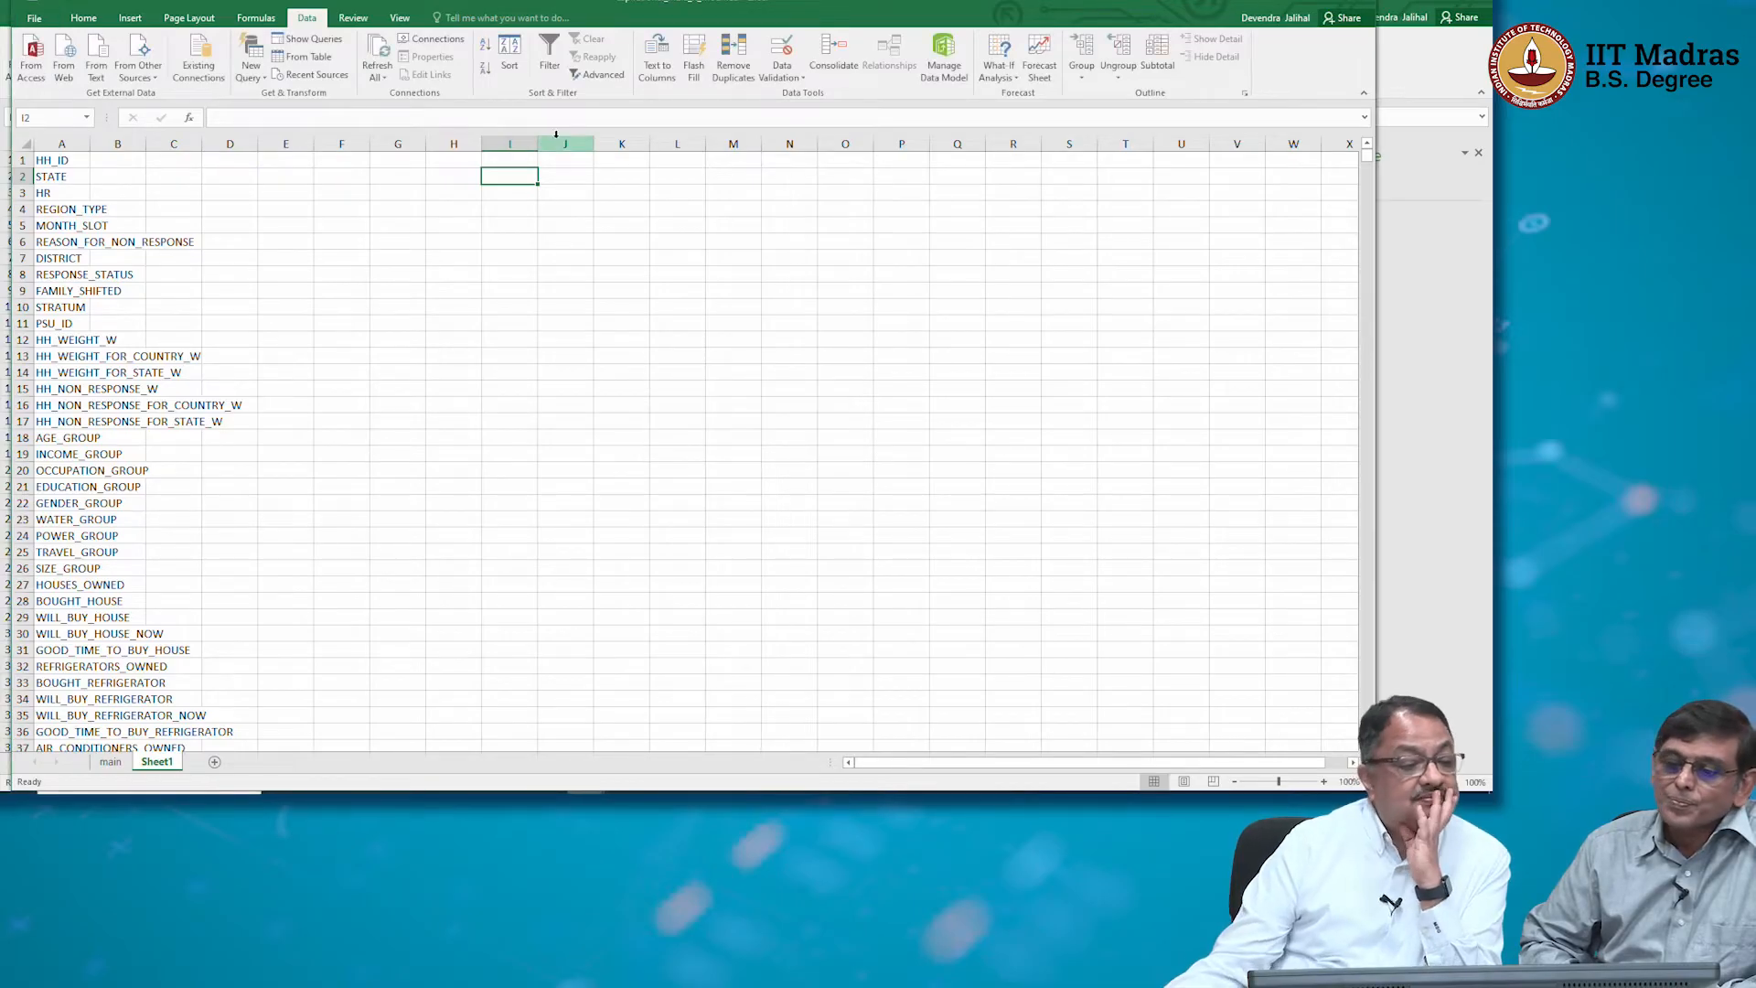
Try the in-place advanced filter again from Sheet1 with main!$R$2:$R$101 entered directly as the list range
click(598, 82)
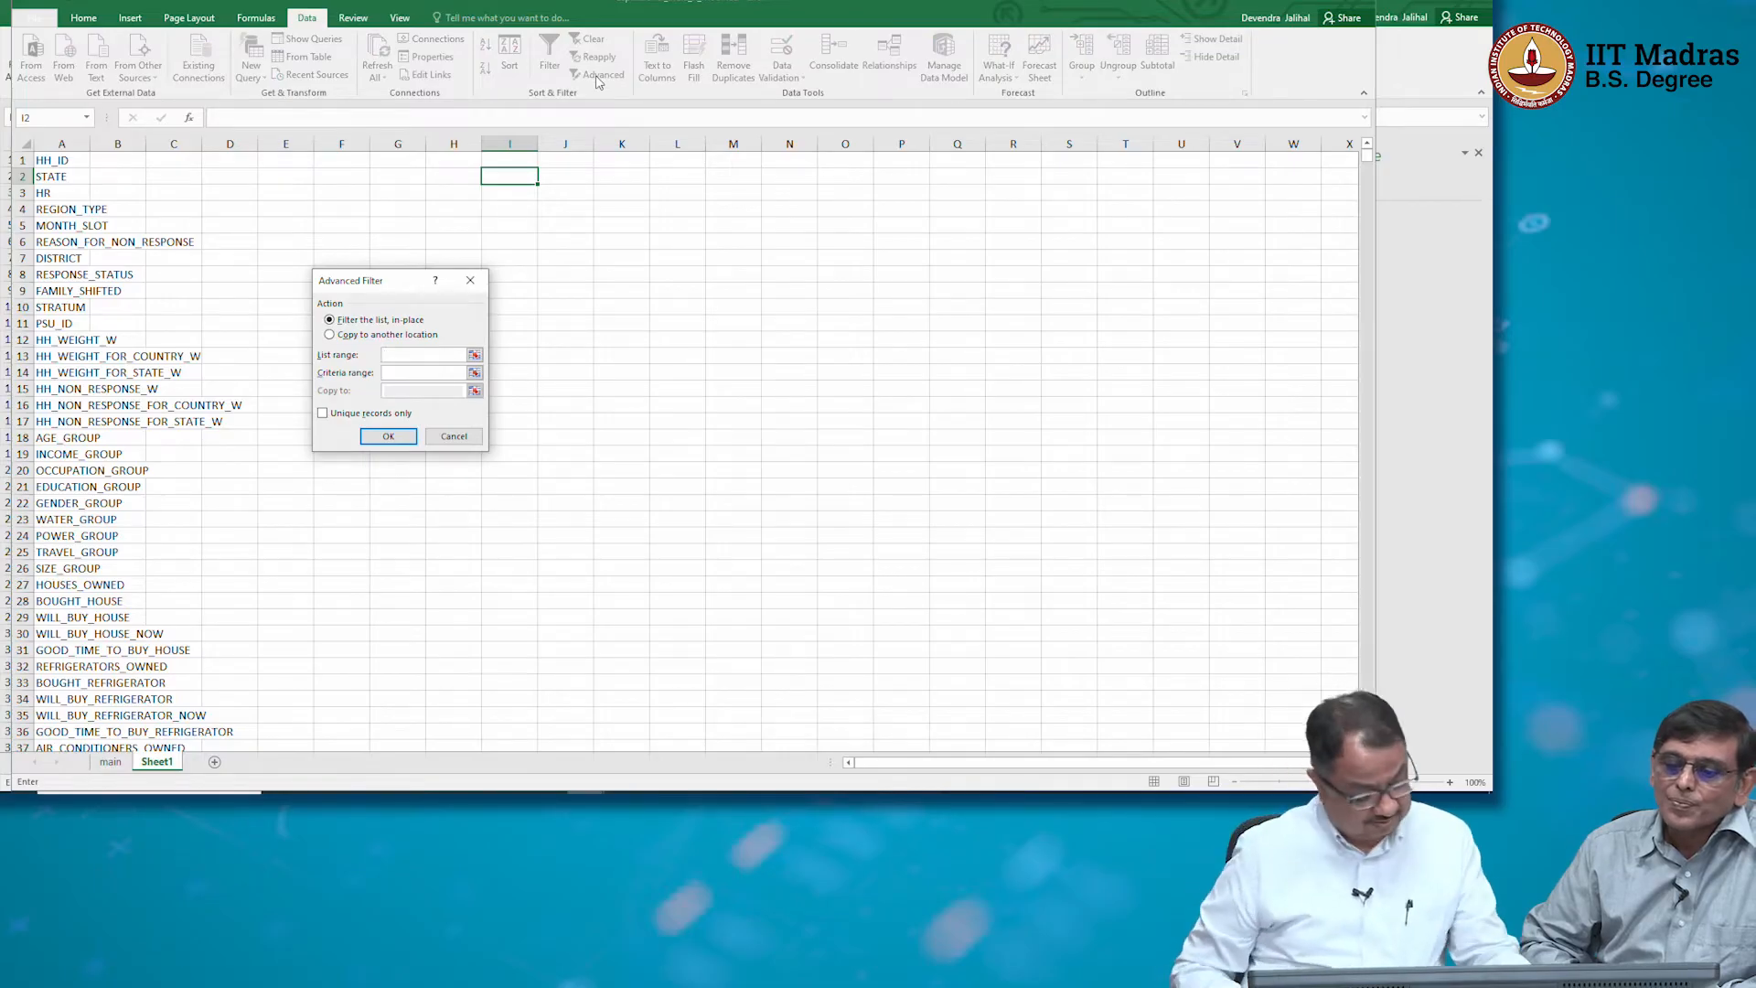
text(main!$R$2:$R$101)
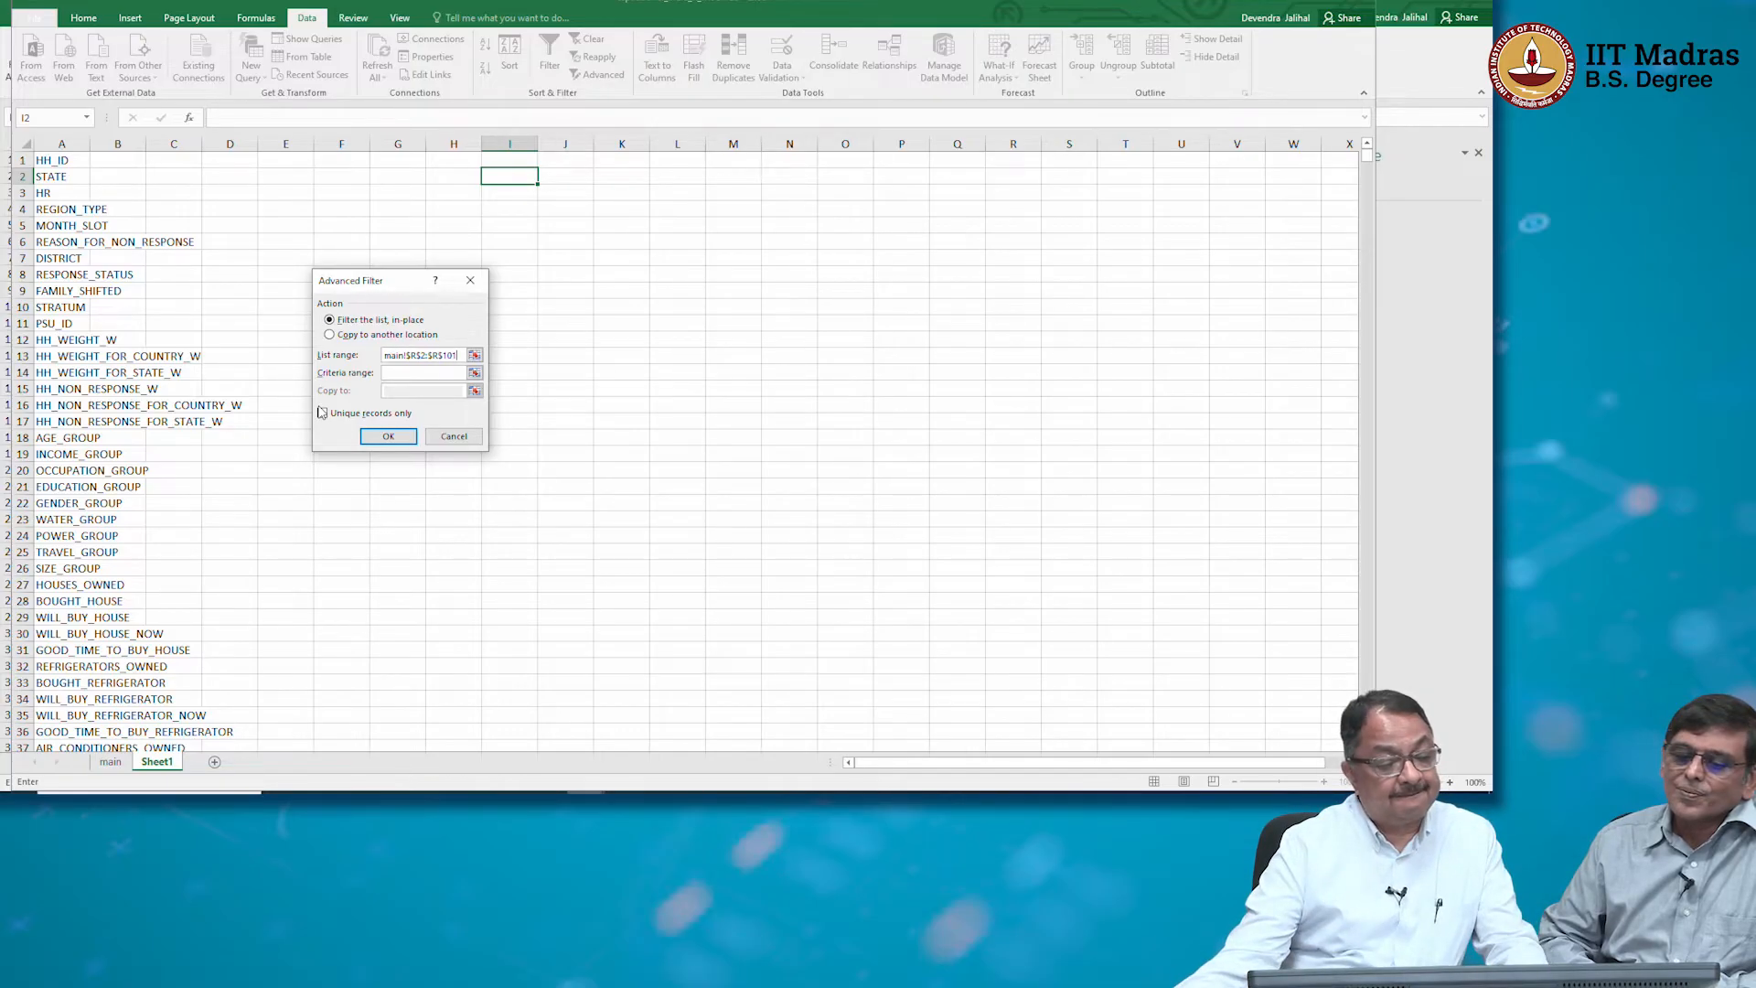
click(393, 437)
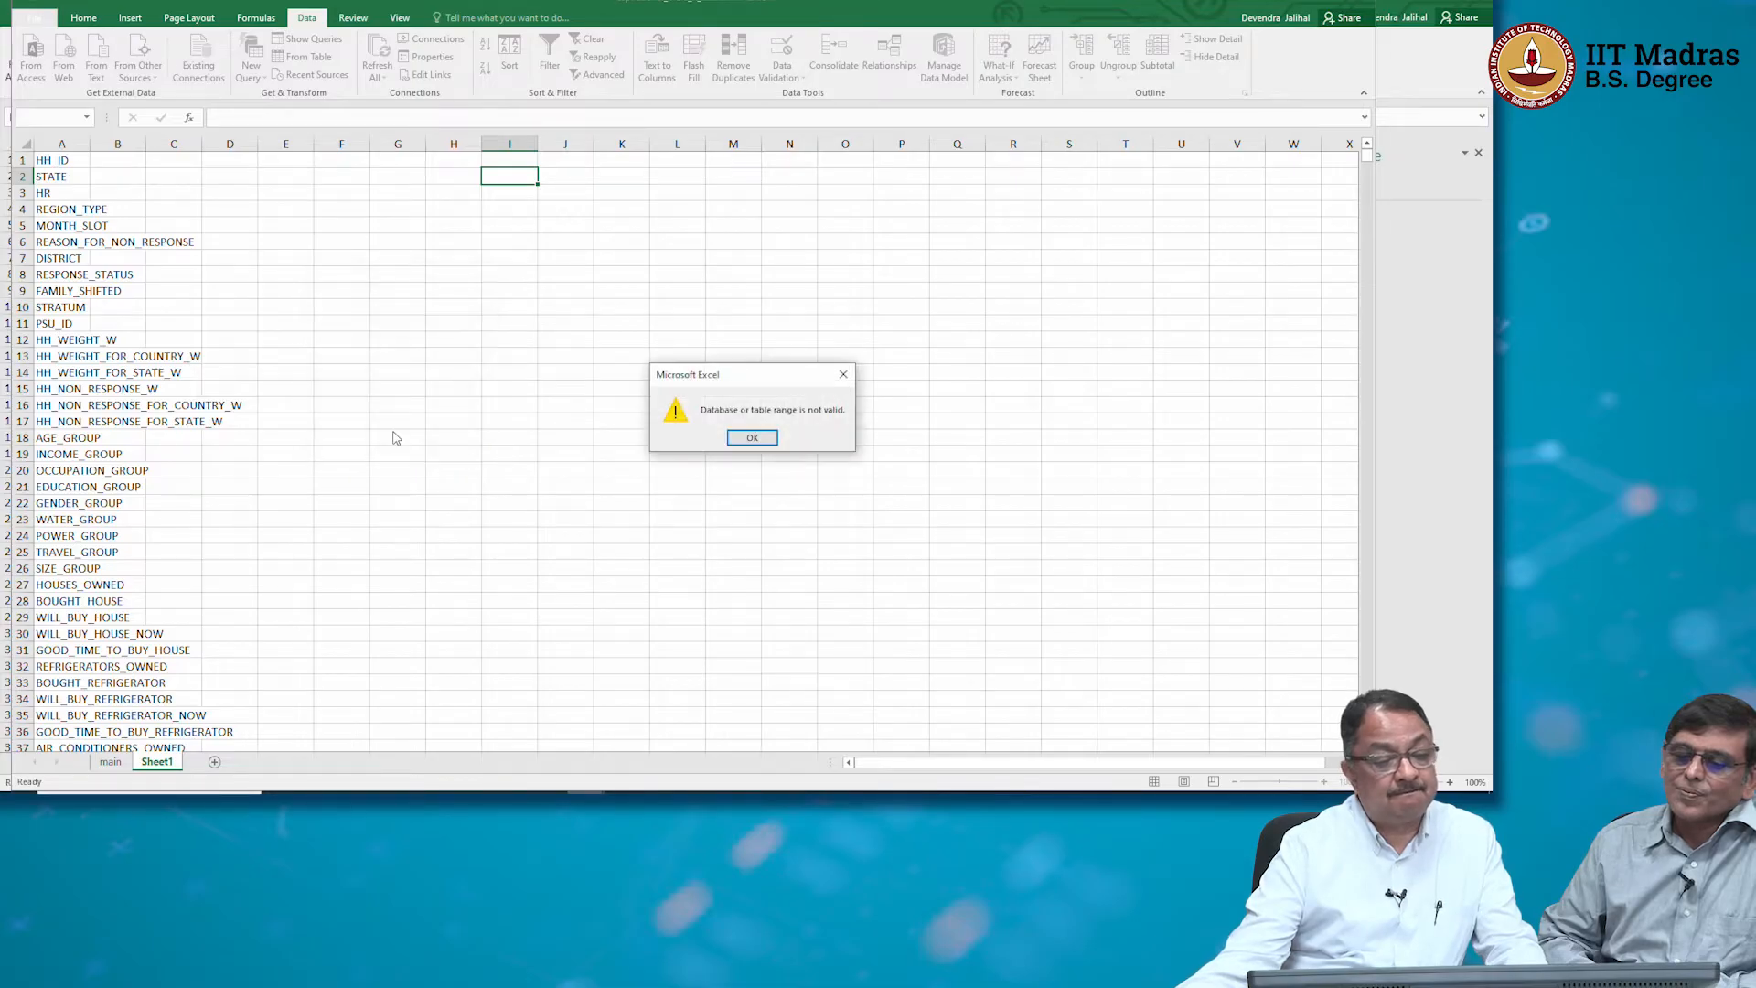
click(762, 438)
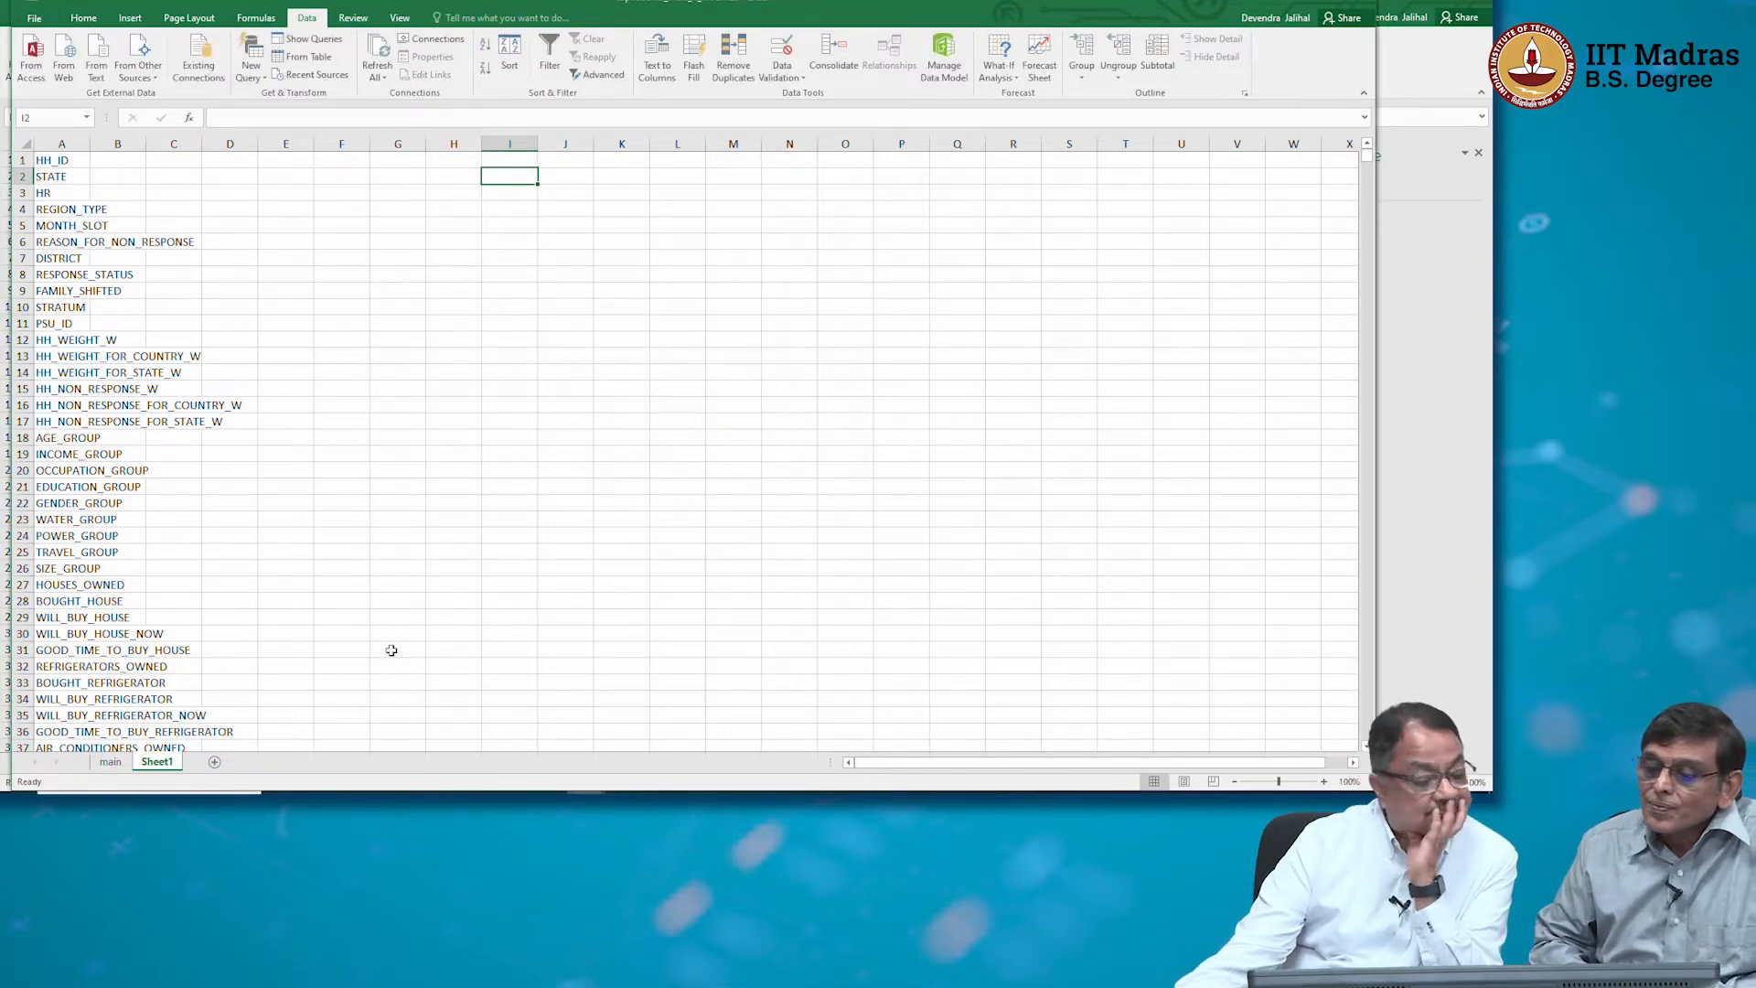
Turn off the header-row filters on the main sheet and select the AGE_GROUP header in R1
click(110, 762)
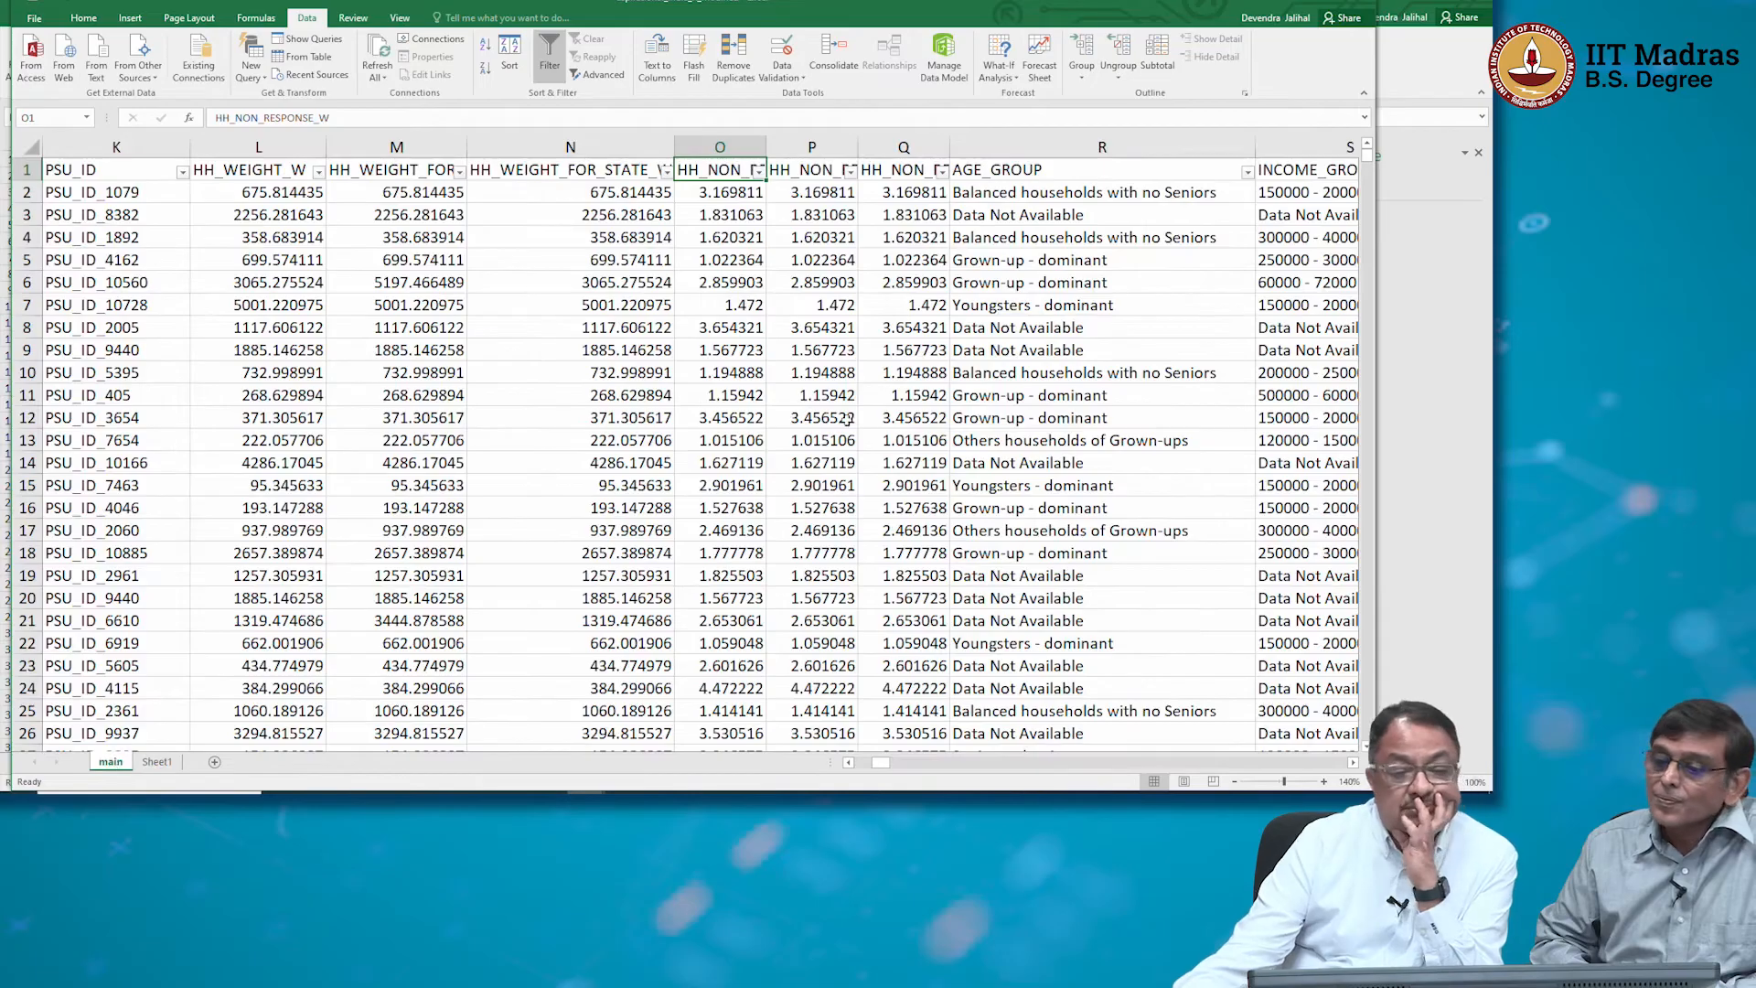
click(964, 228)
click(1016, 188)
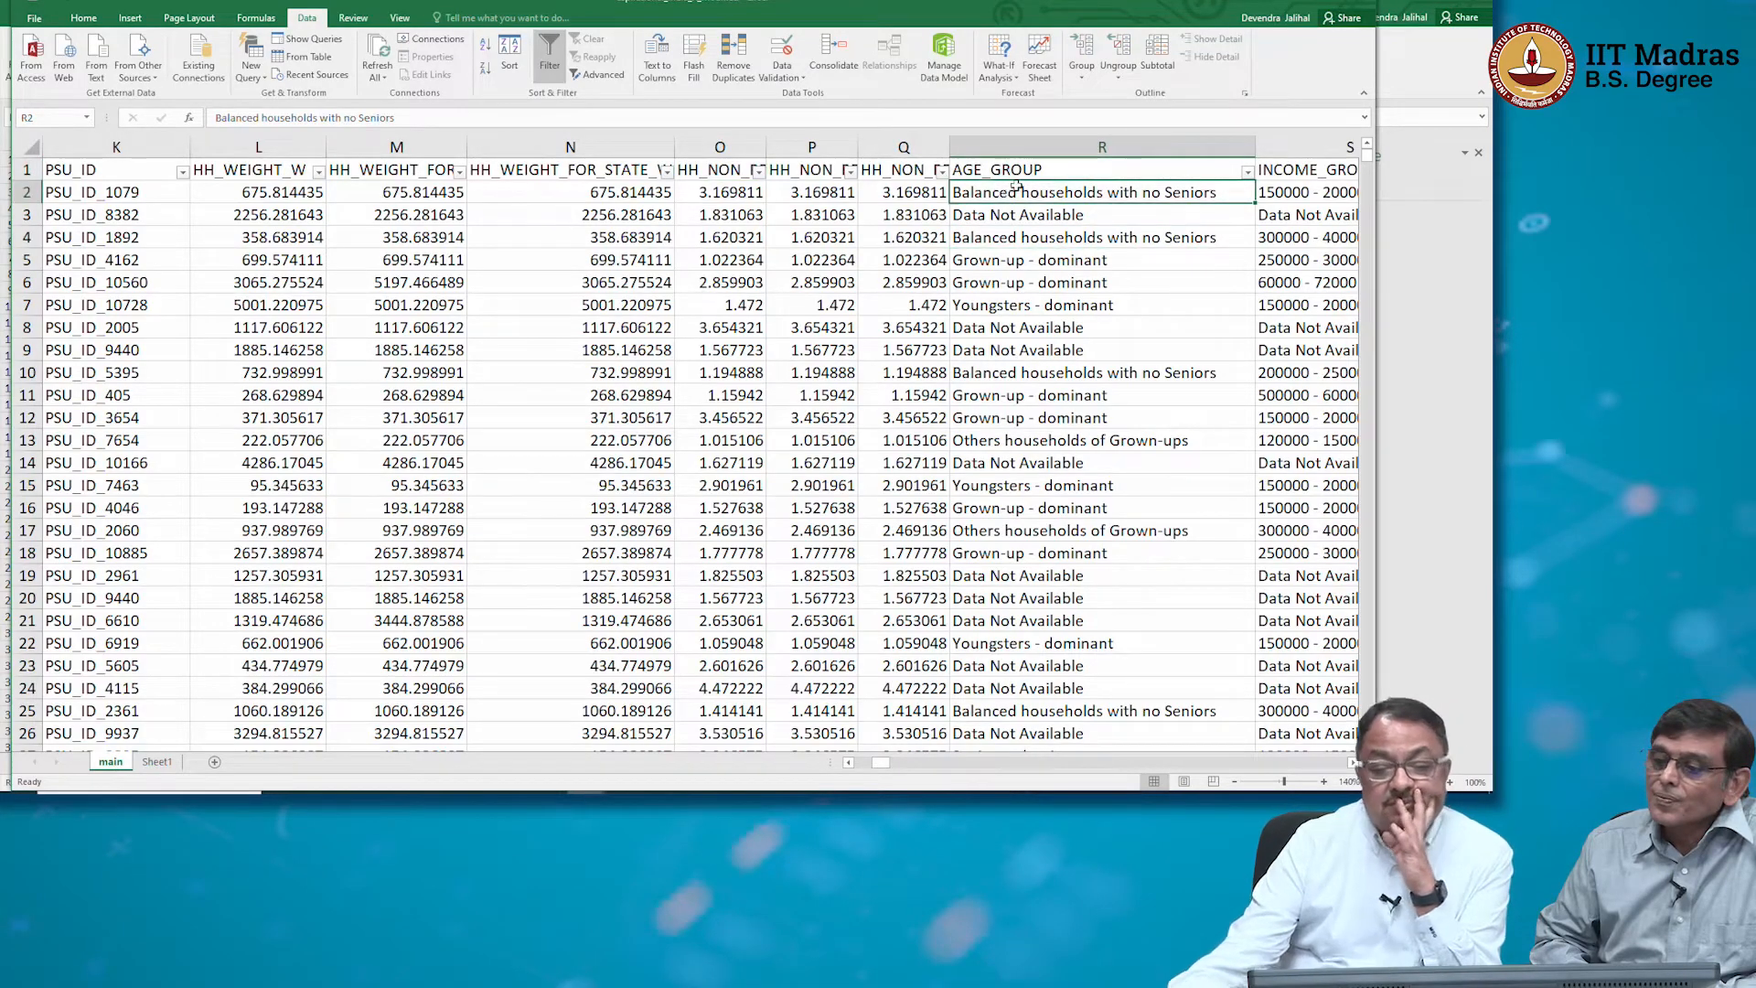
click(34, 18)
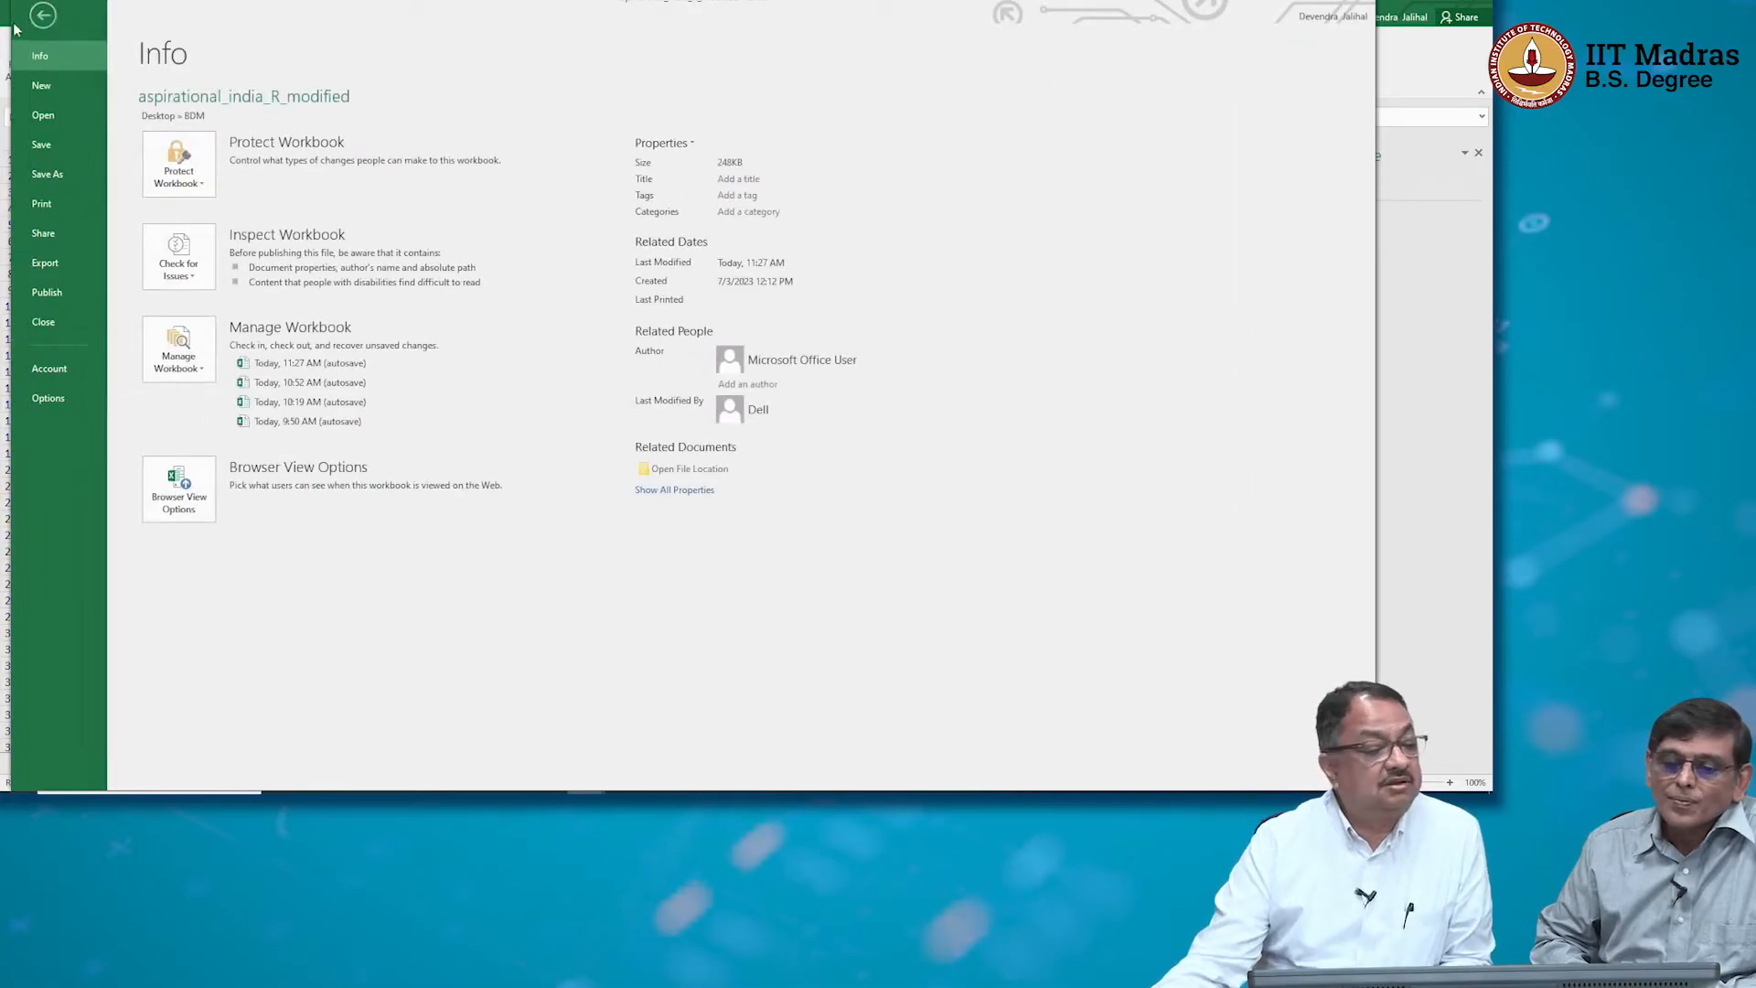
click(44, 15)
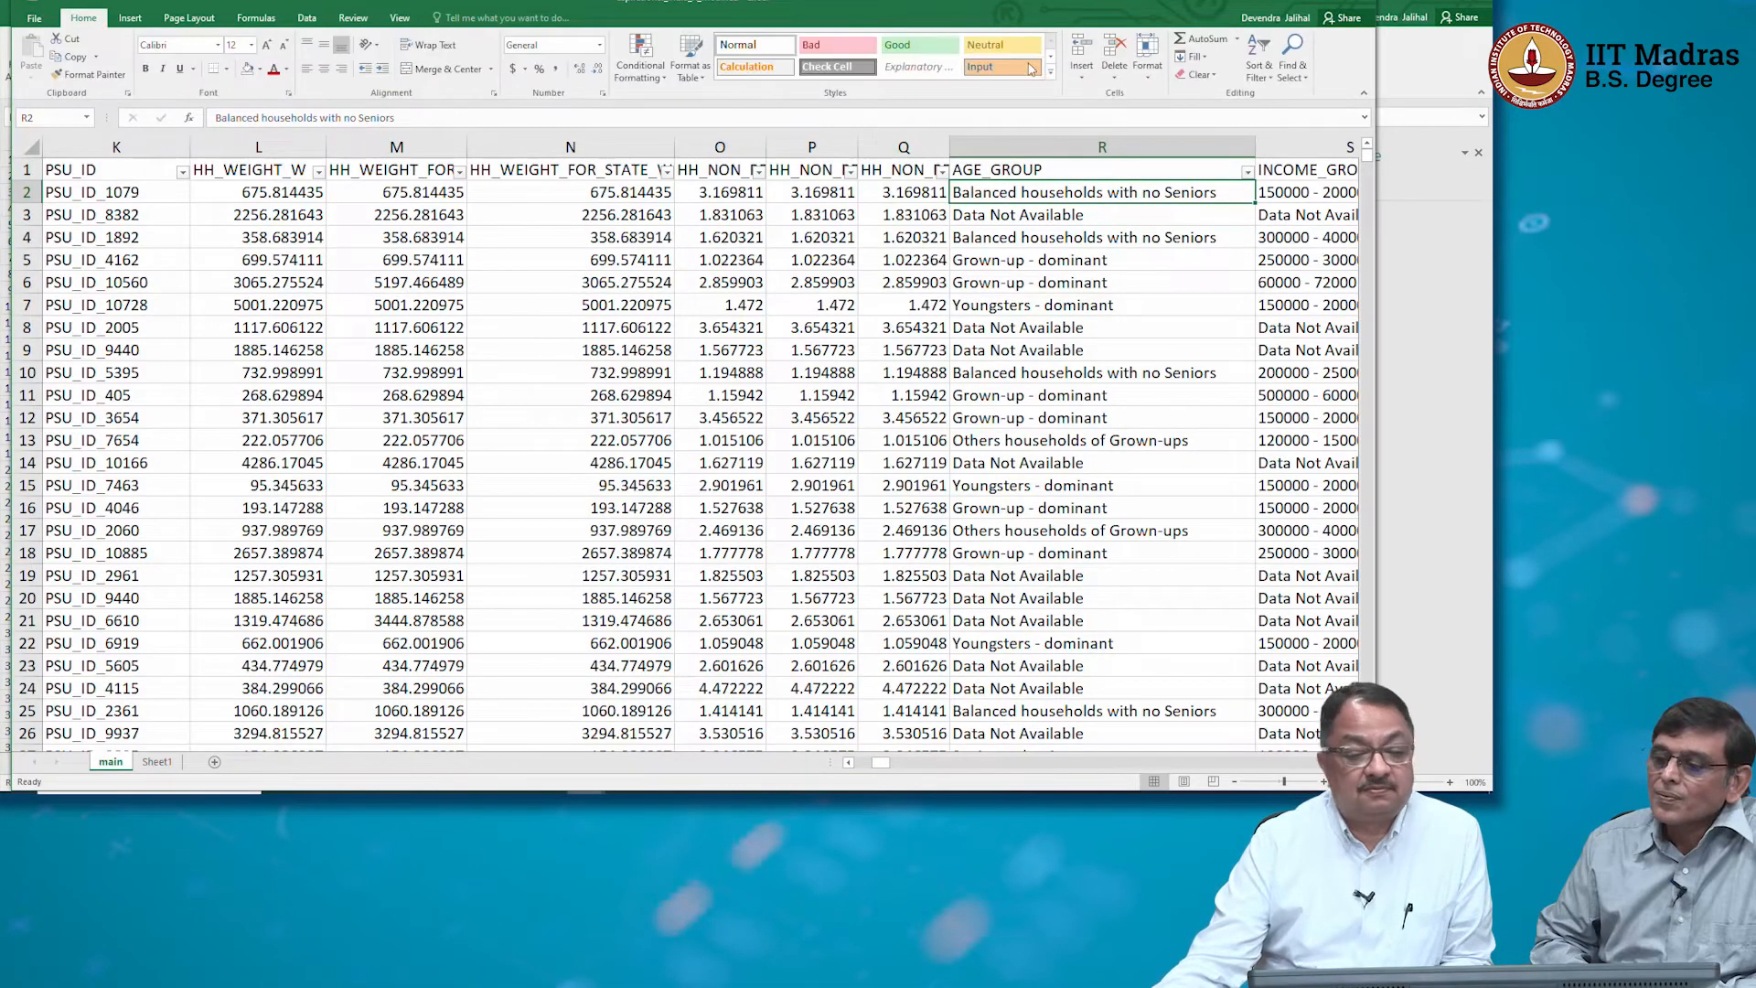
click(1260, 73)
click(1278, 152)
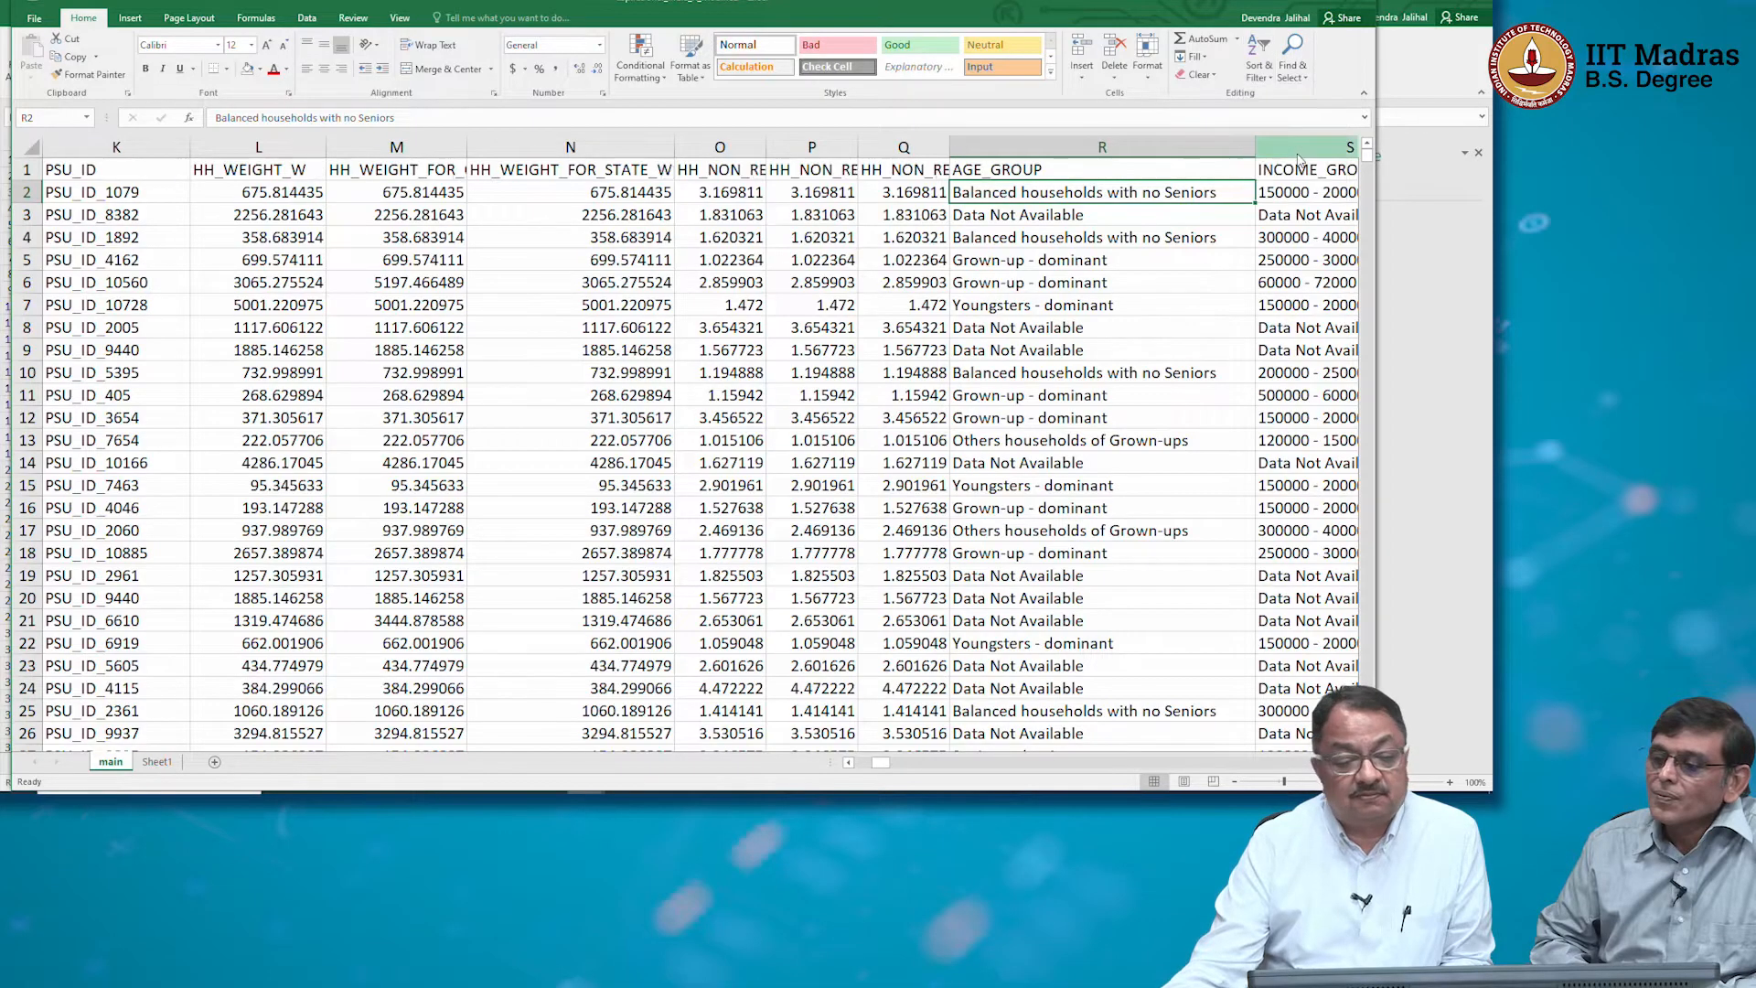
click(1022, 170)
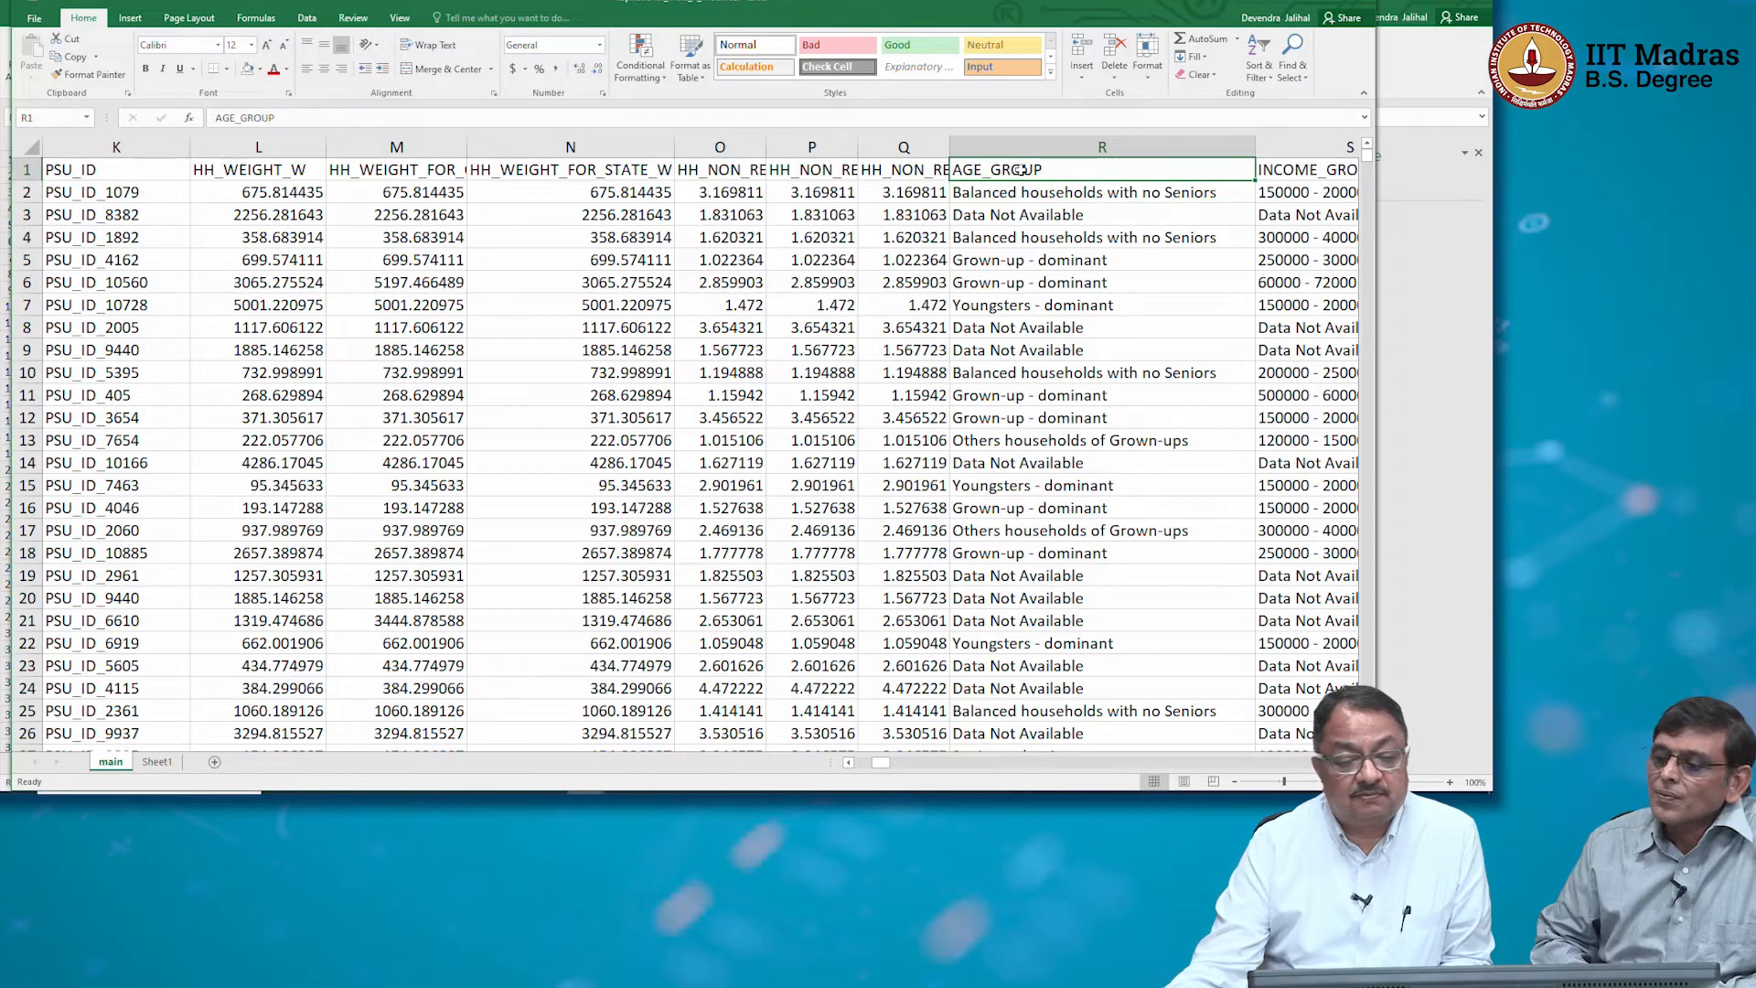
Set up an advanced filter on Sheet1 that copies to another location, with main!$R$2:$R$101 as the list range
click(163, 762)
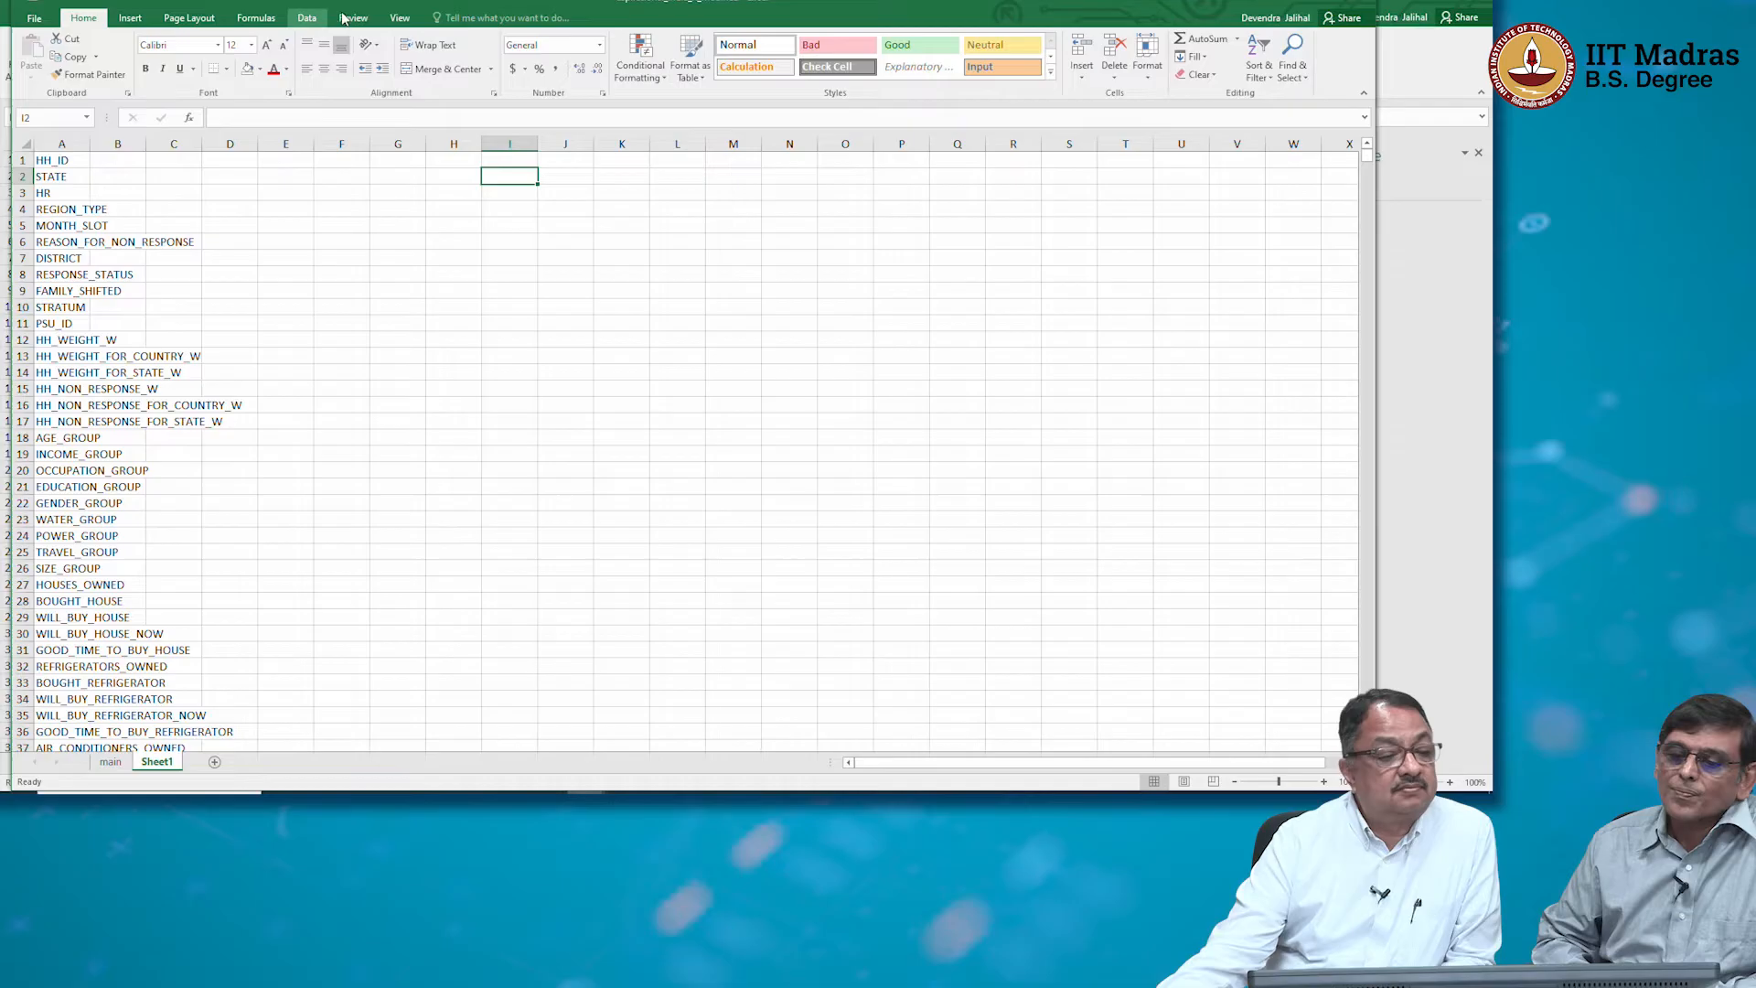
click(309, 18)
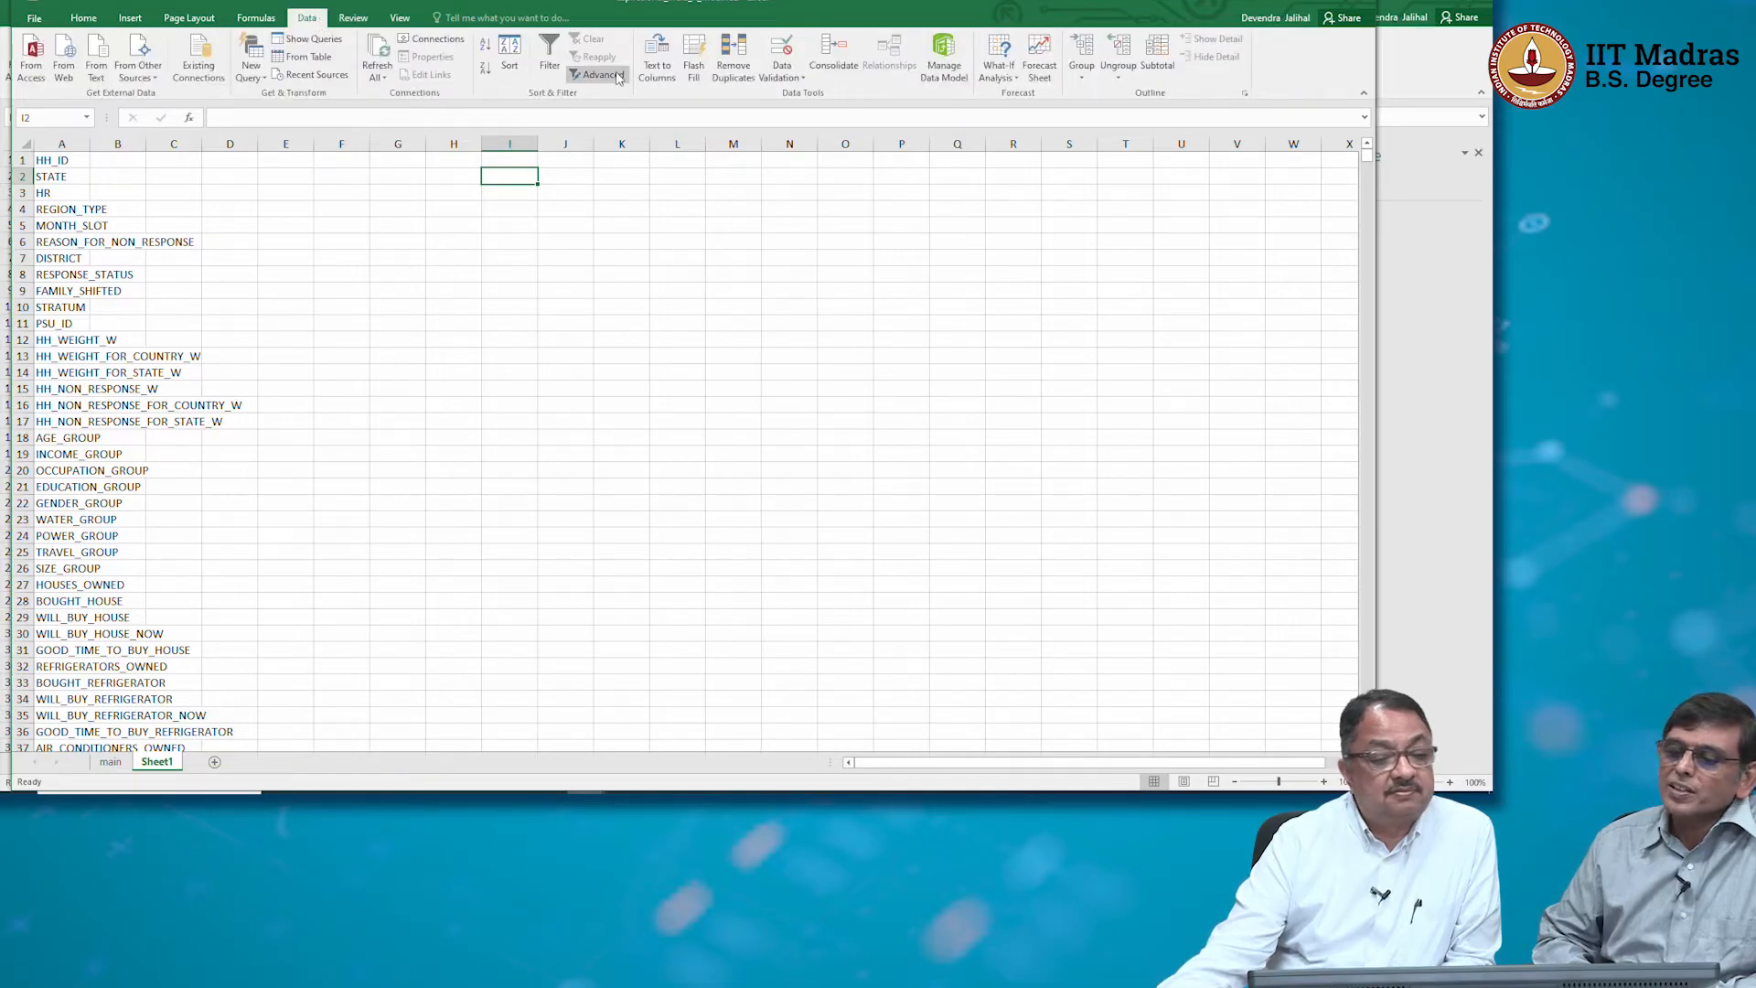
click(617, 76)
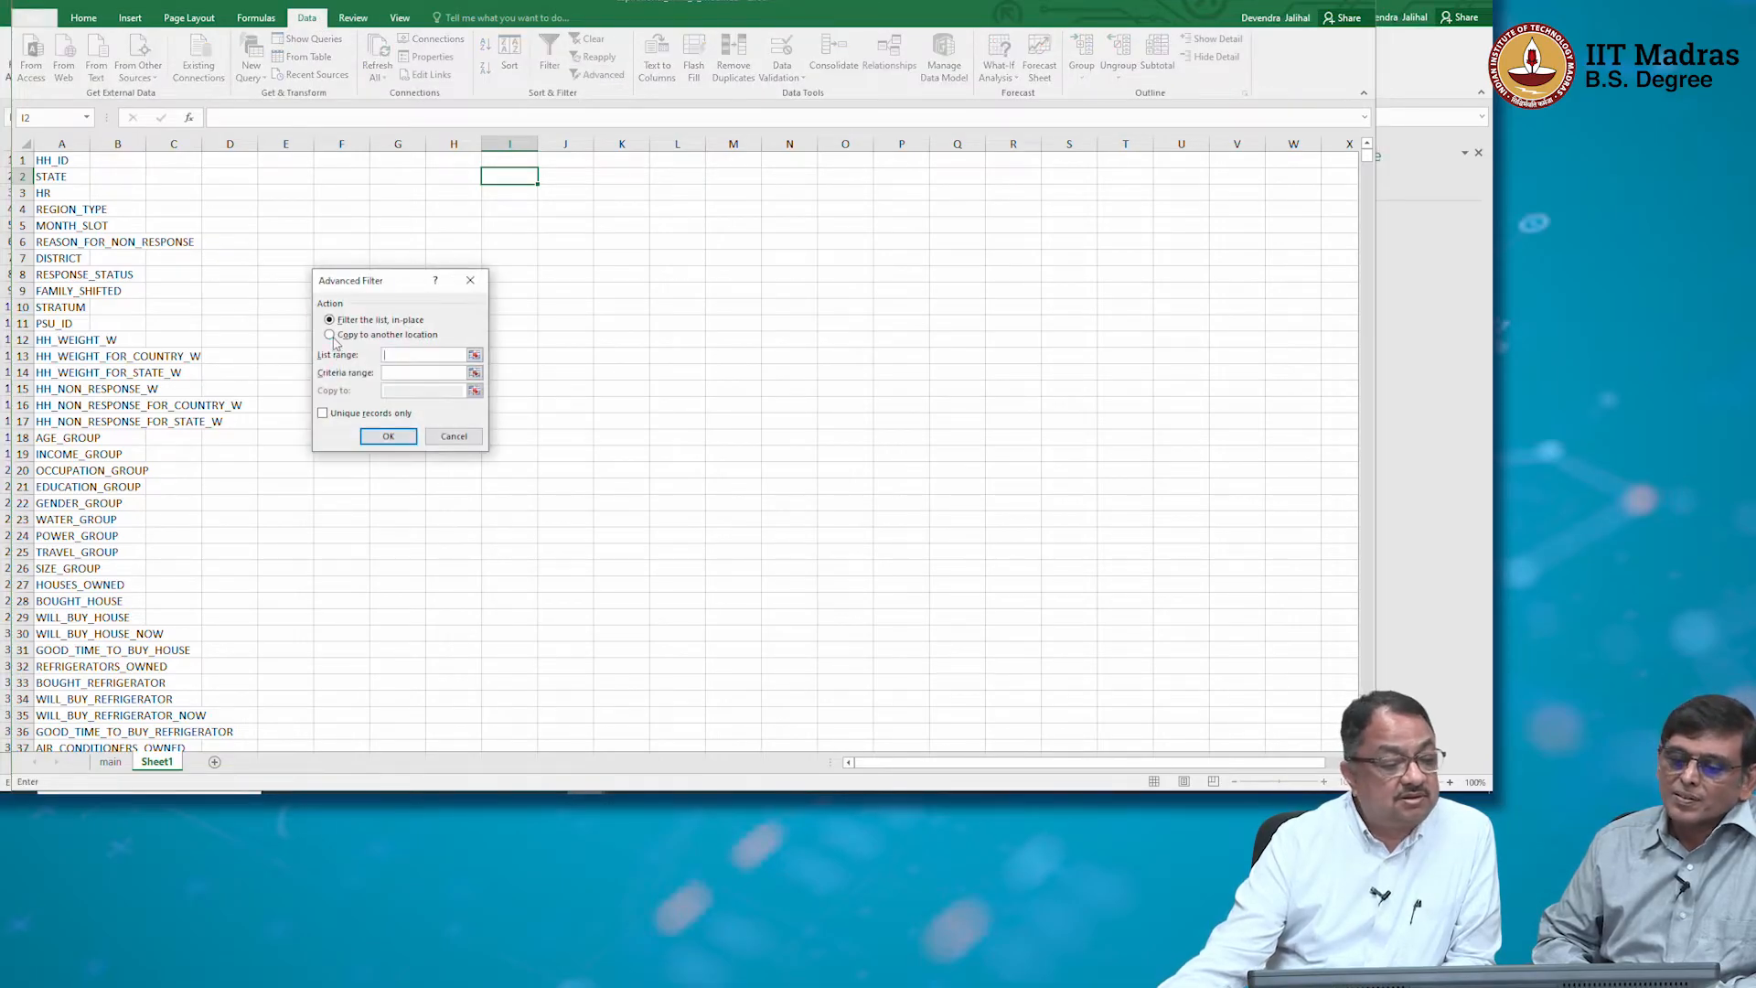
click(330, 335)
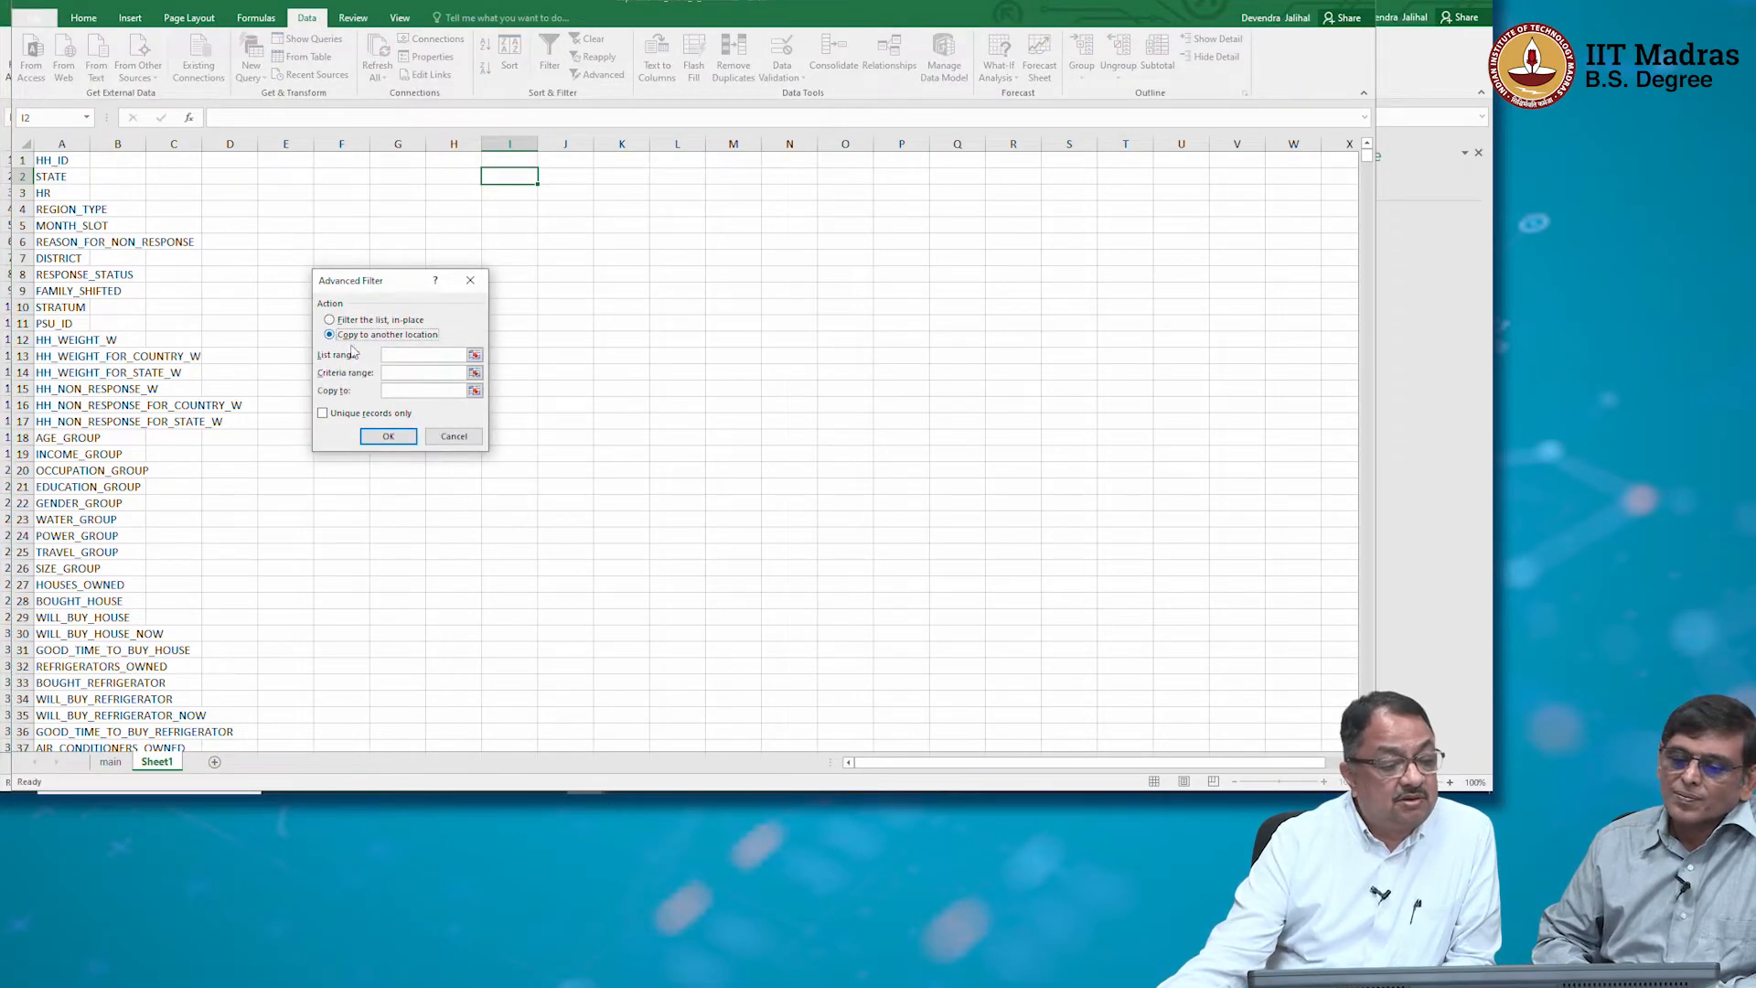
click(474, 355)
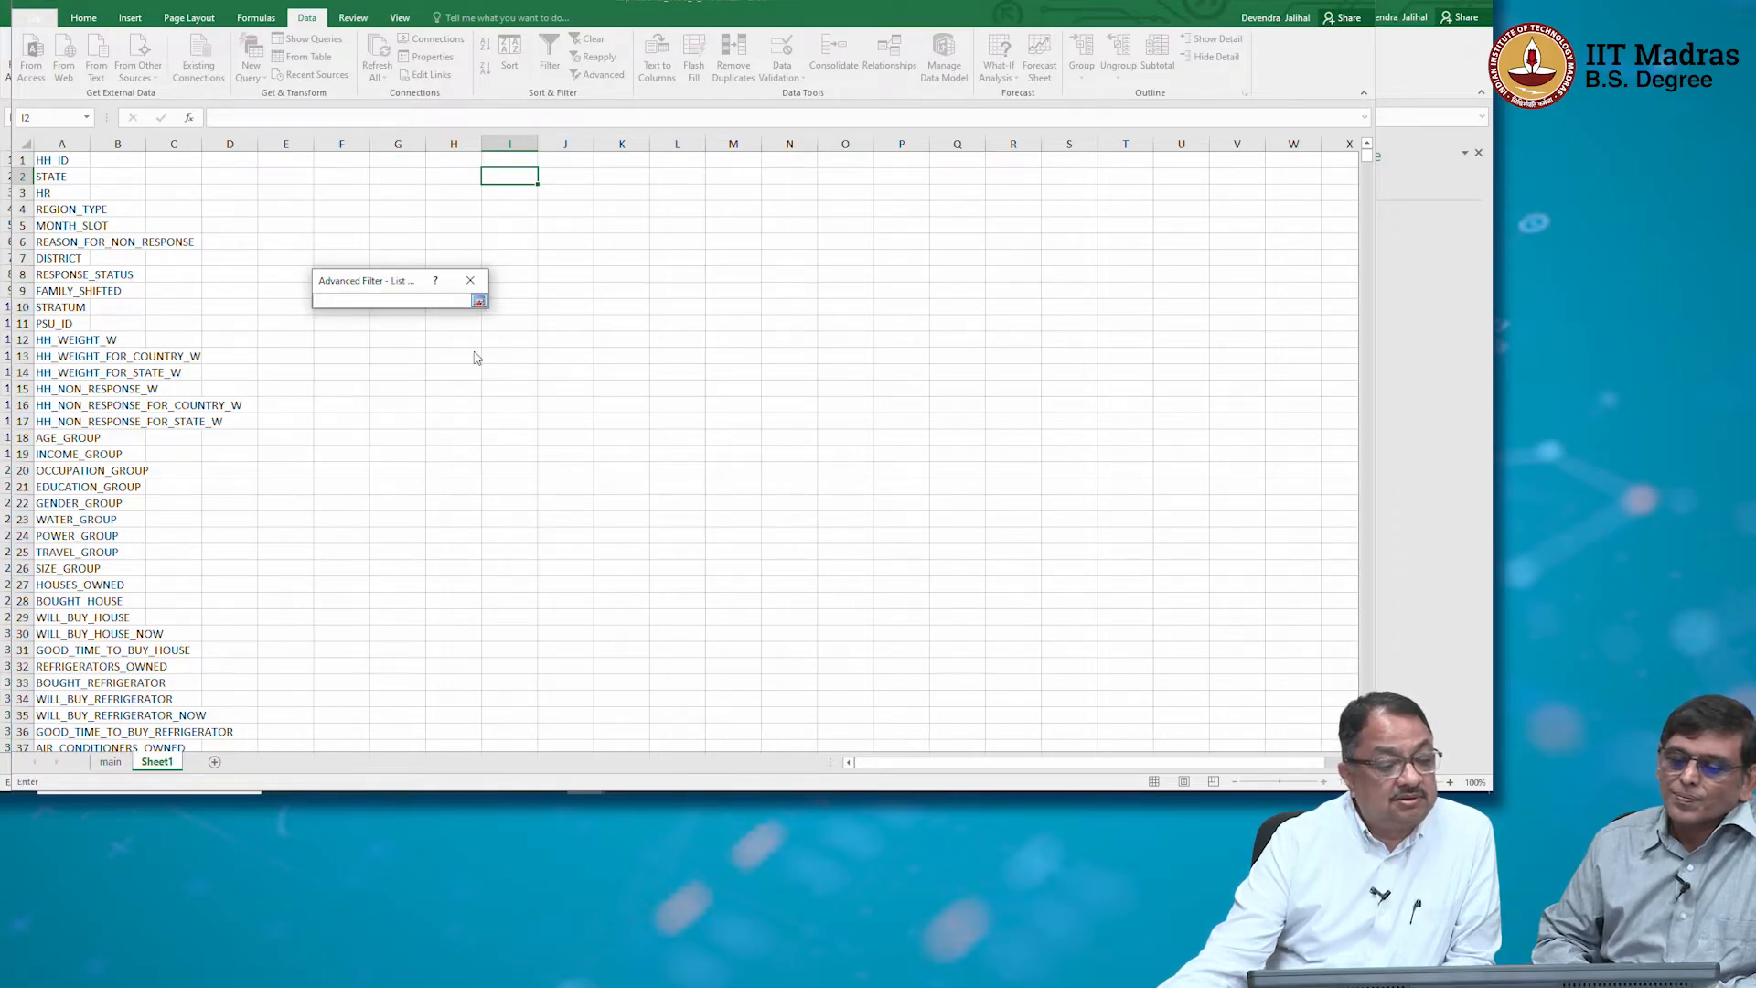
click(479, 301)
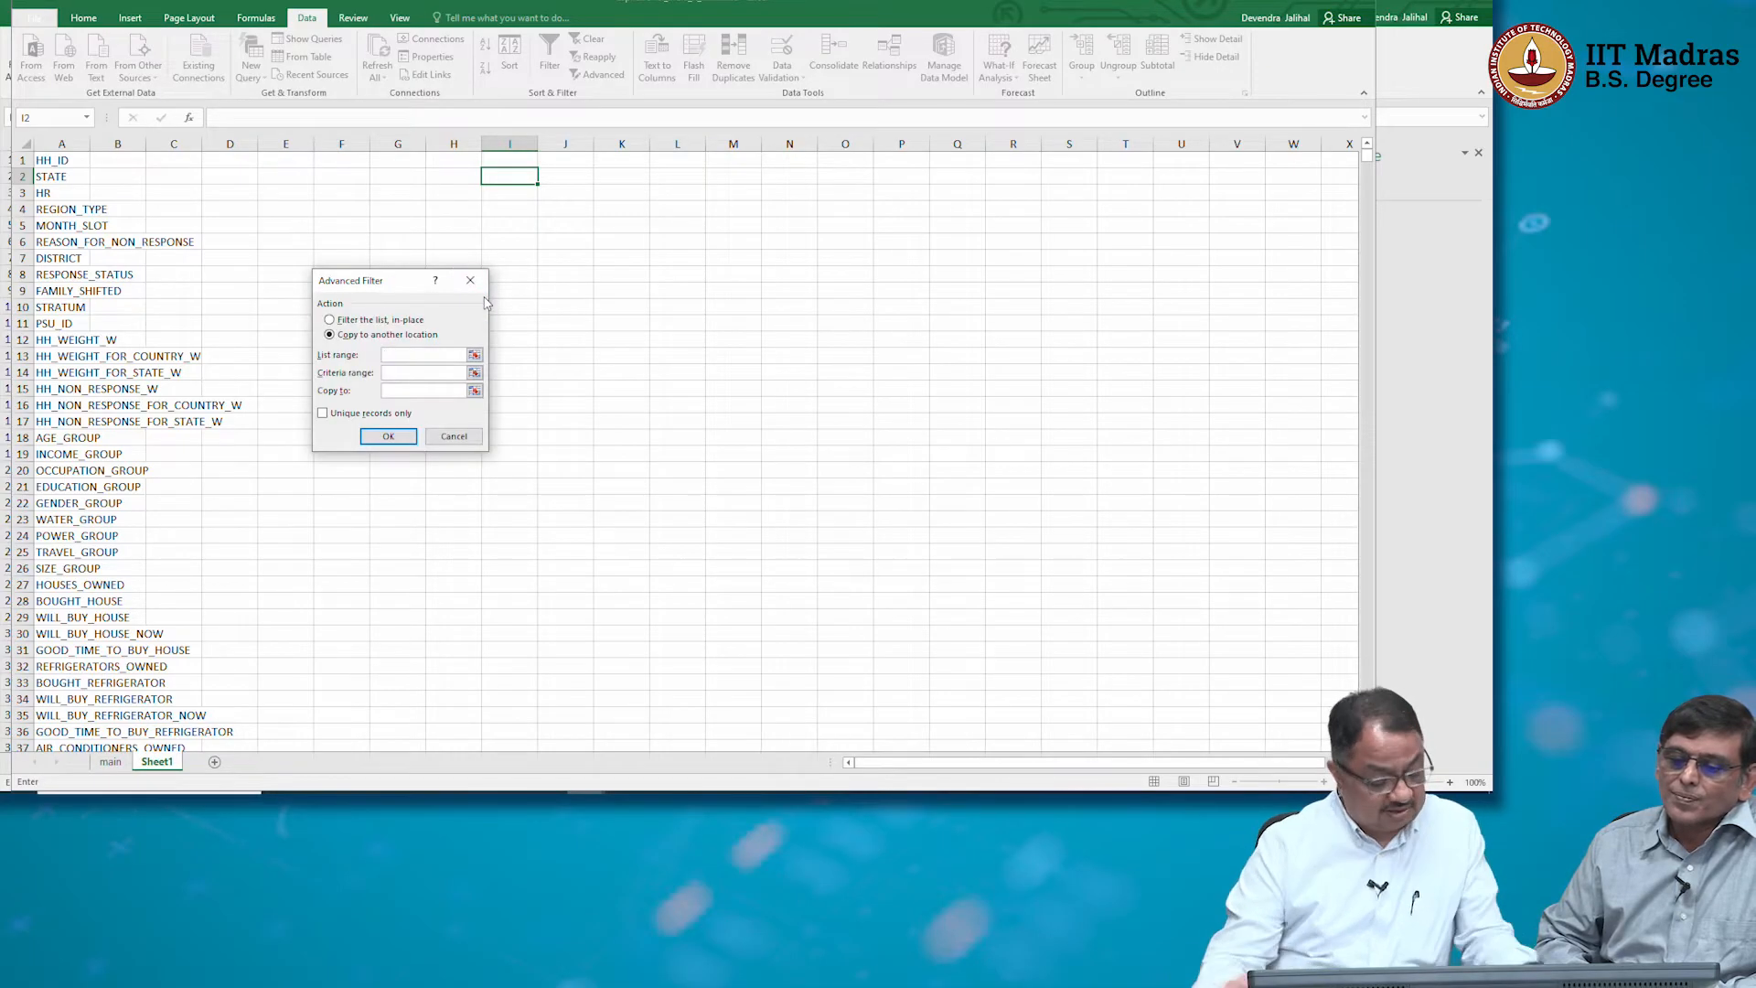
text(main!$R$)
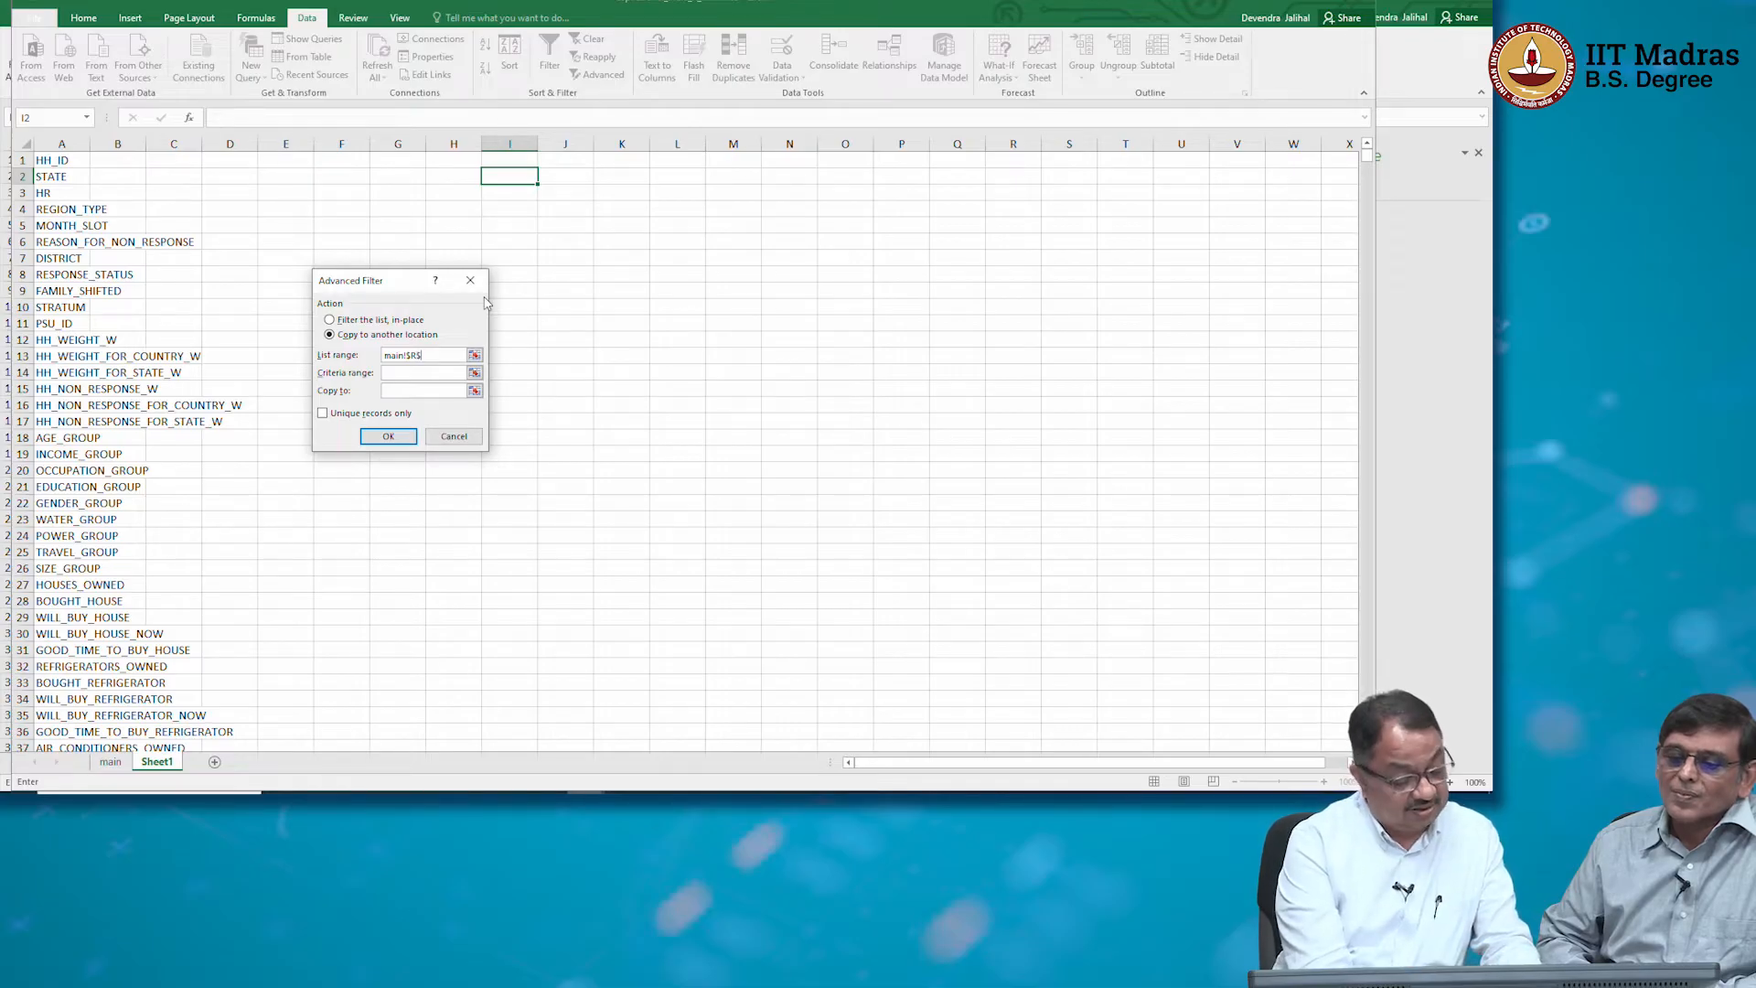
text(2:$R$101)
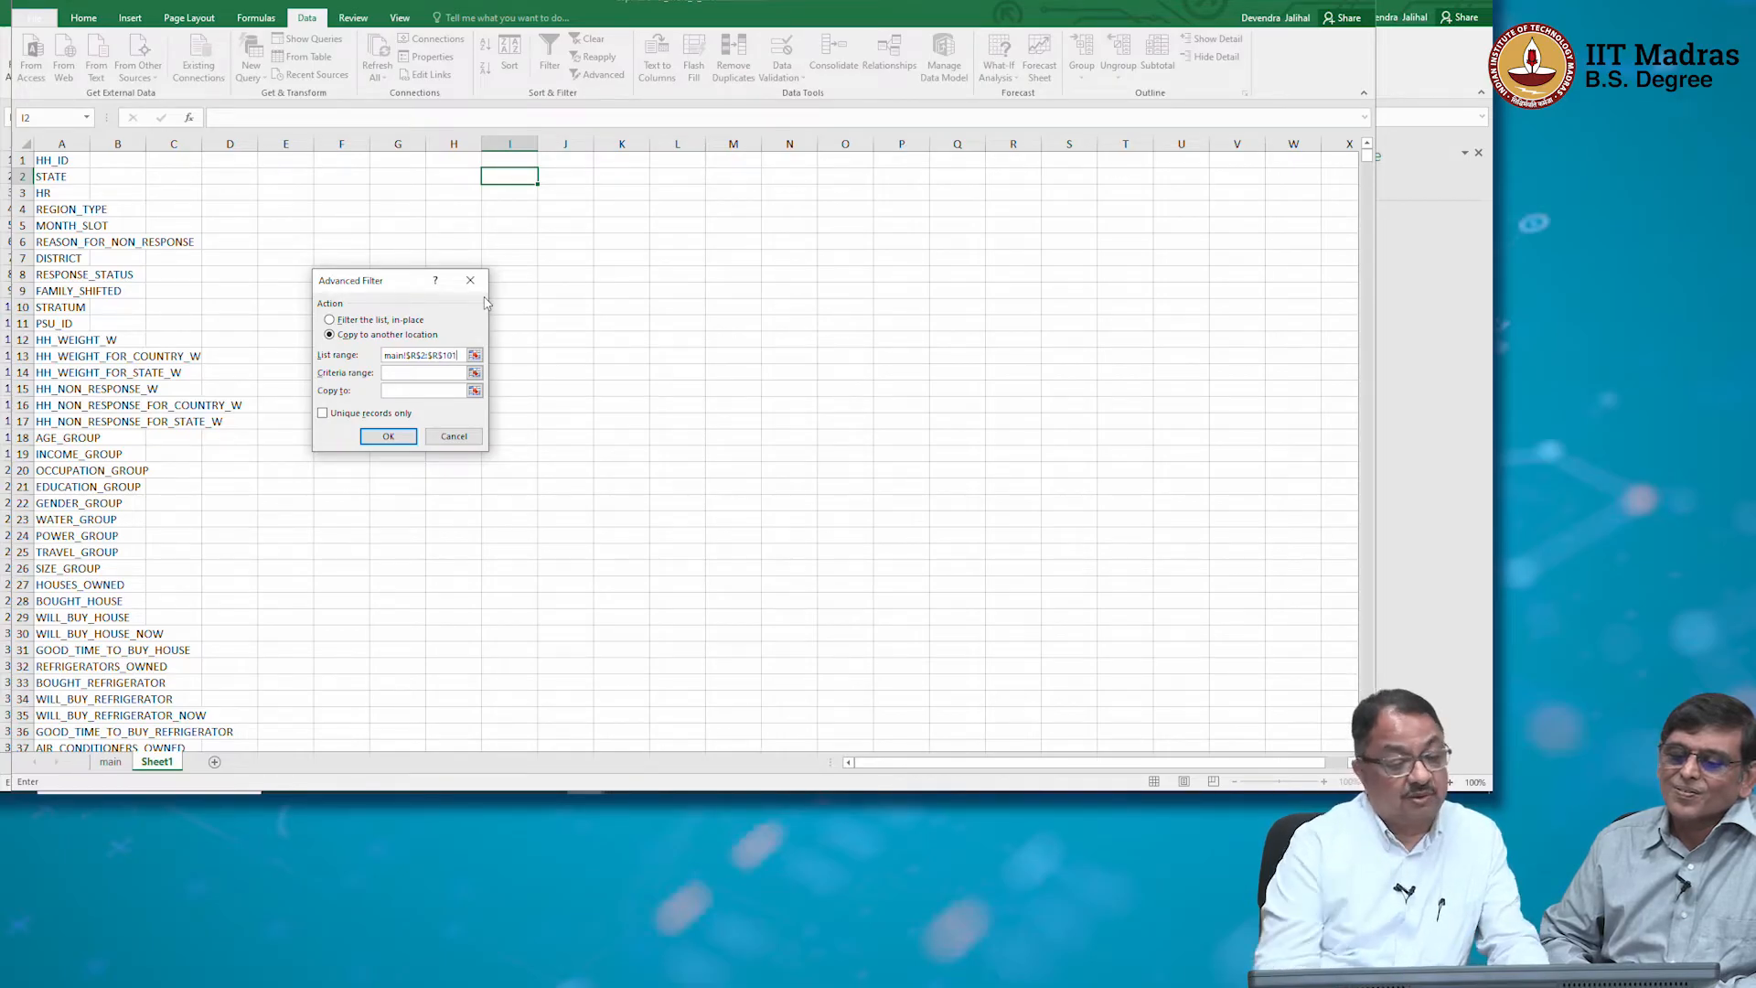
Set the copy destination to Sheet1!$I$2, keep unique records only, and run the filter
click(474, 392)
click(512, 178)
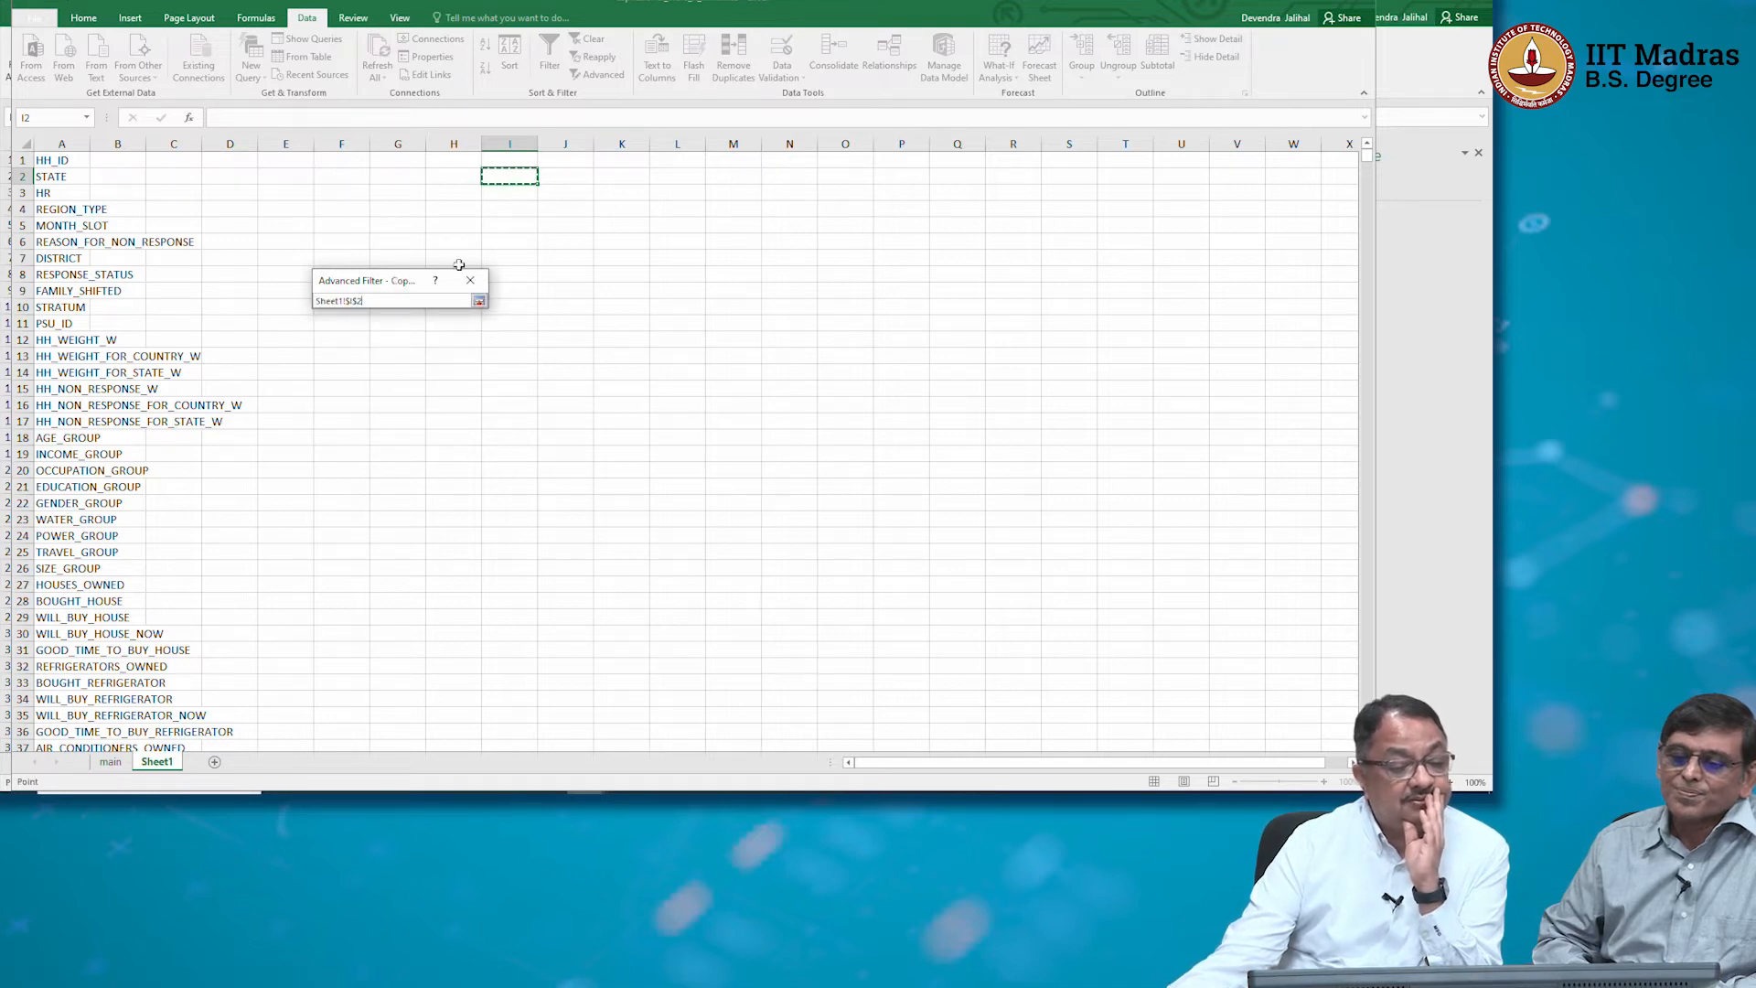
click(479, 300)
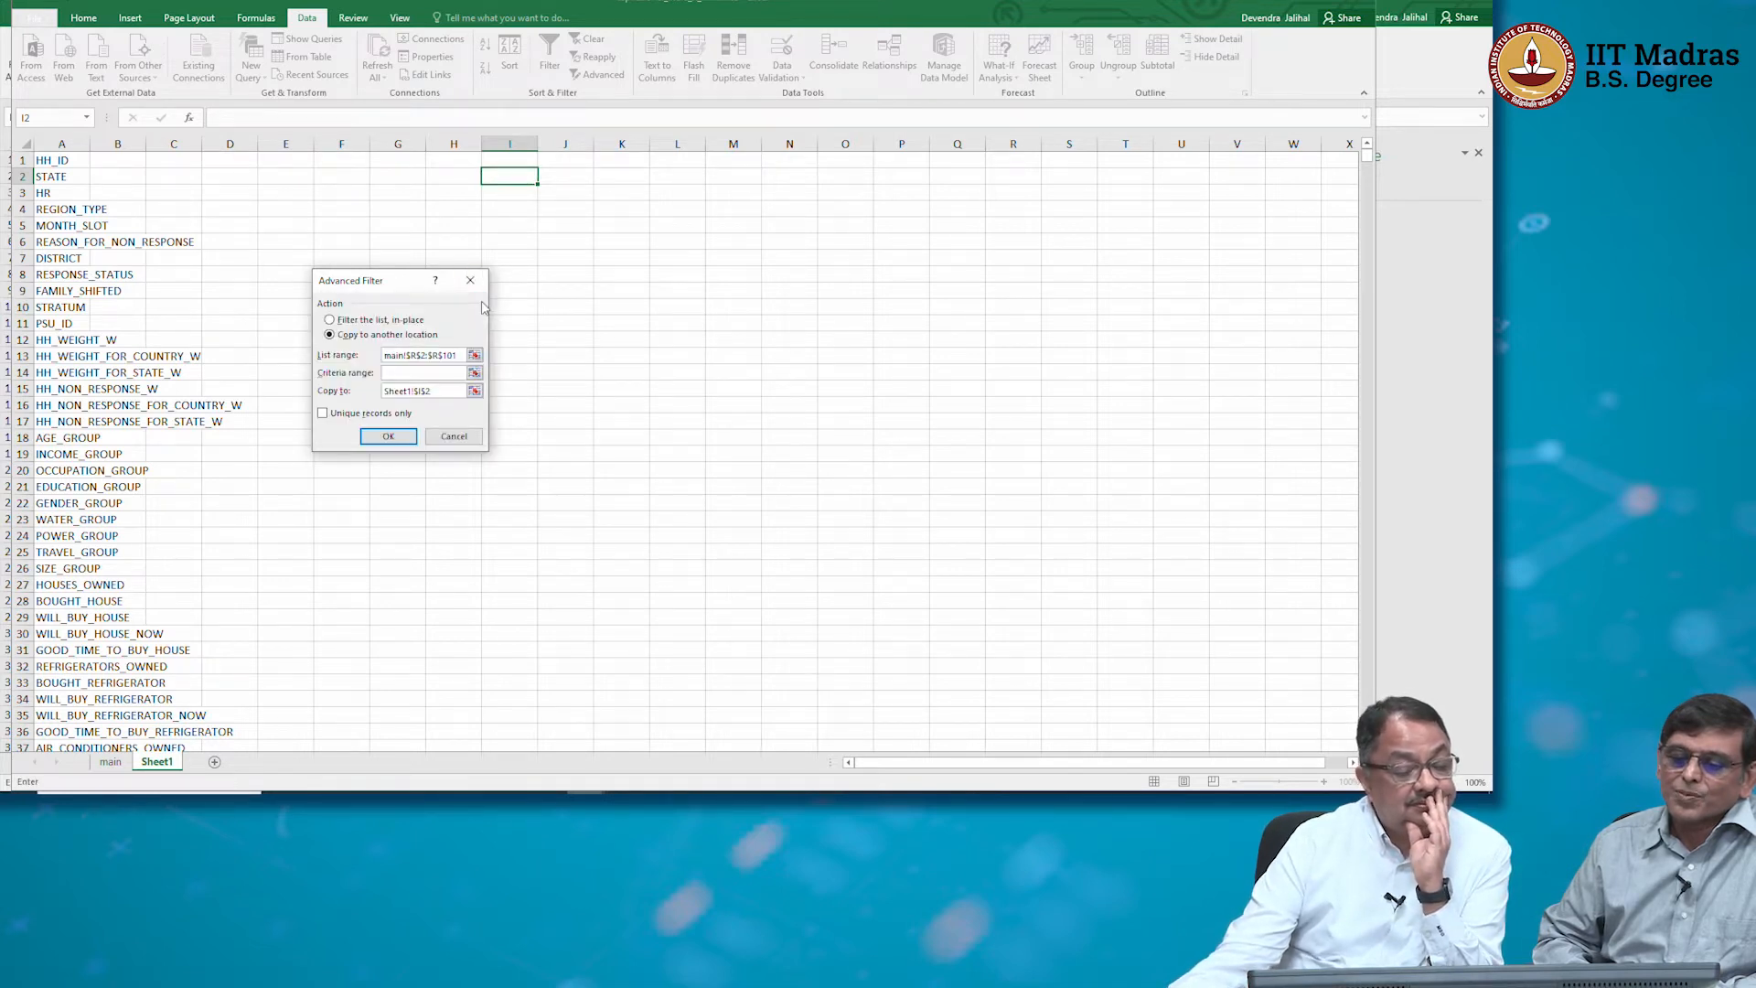
click(323, 413)
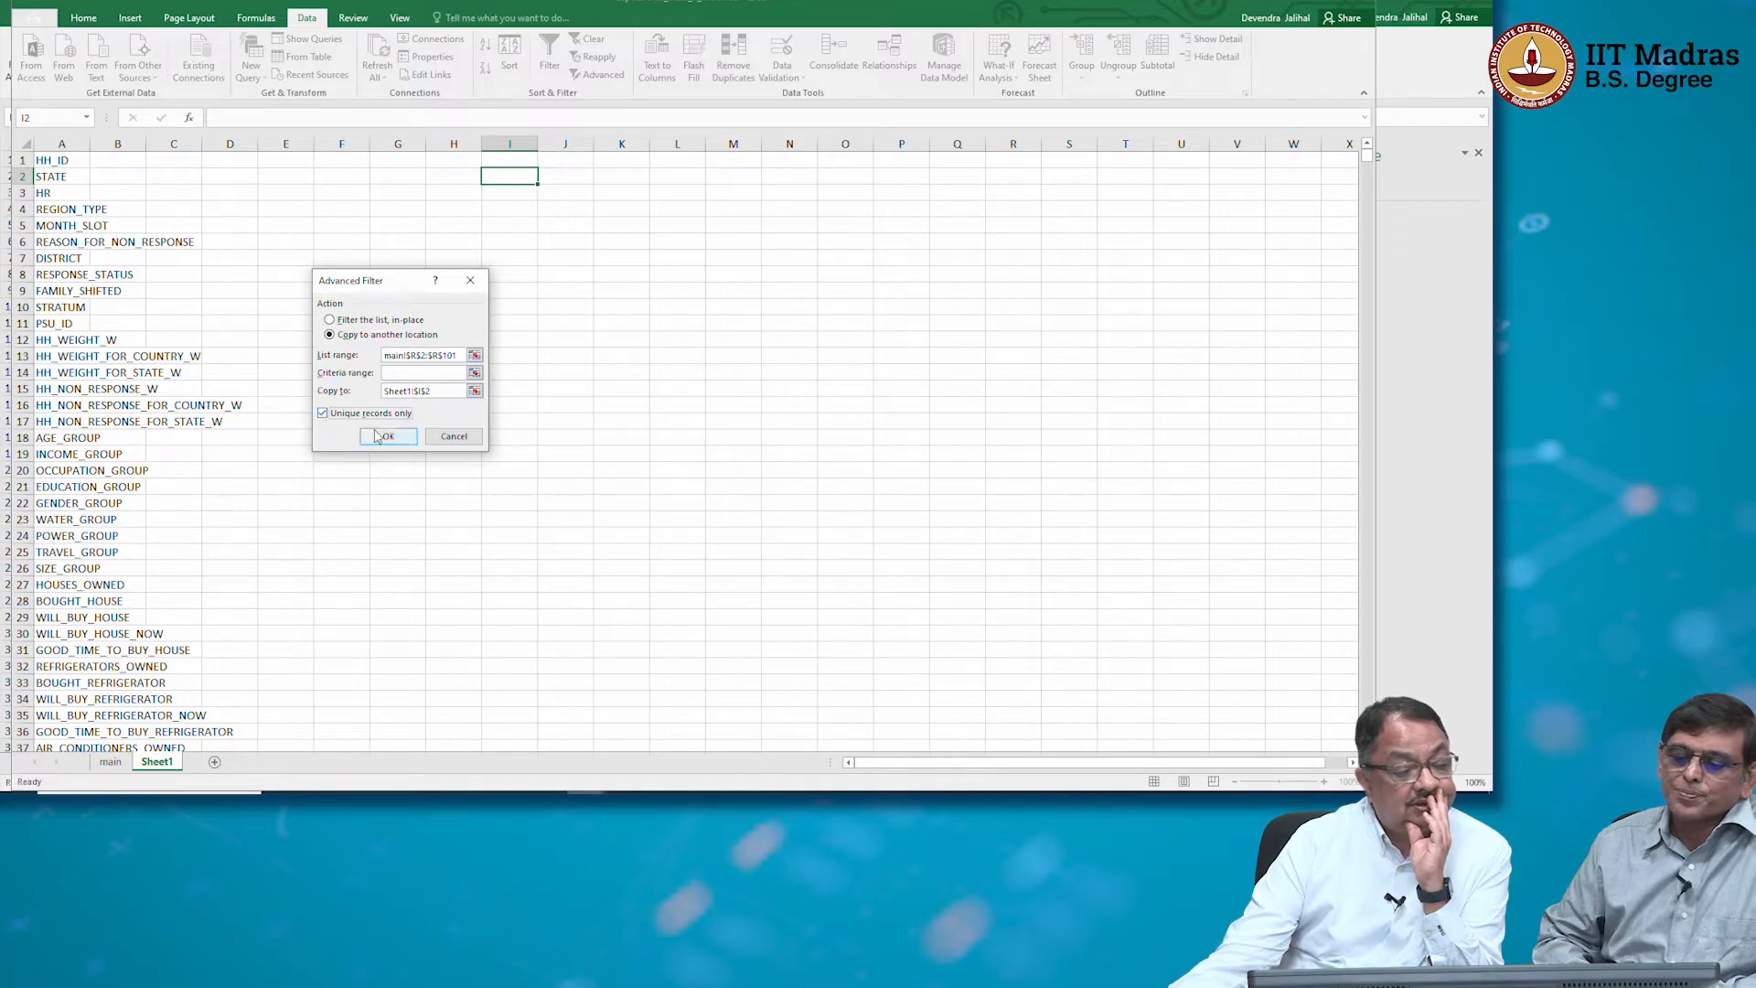
click(378, 436)
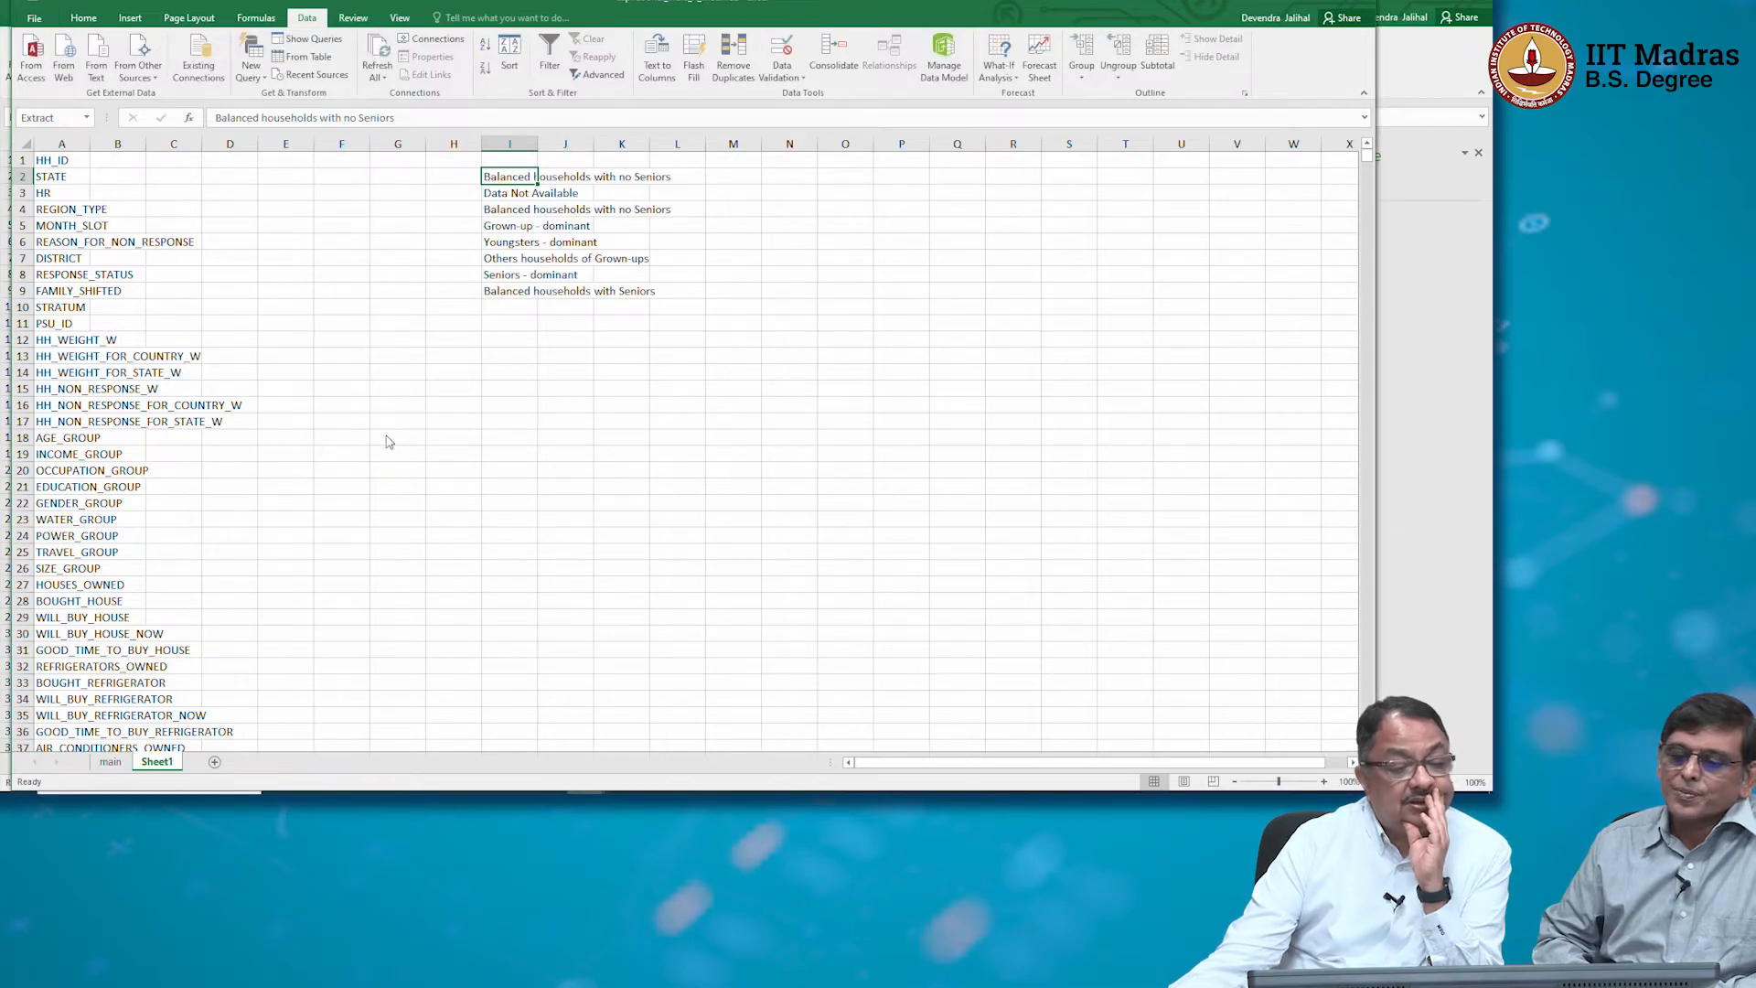
Begin a COUNTIF formula in J2 with main!$R$2:$R$101 as its range
click(568, 175)
text(=)
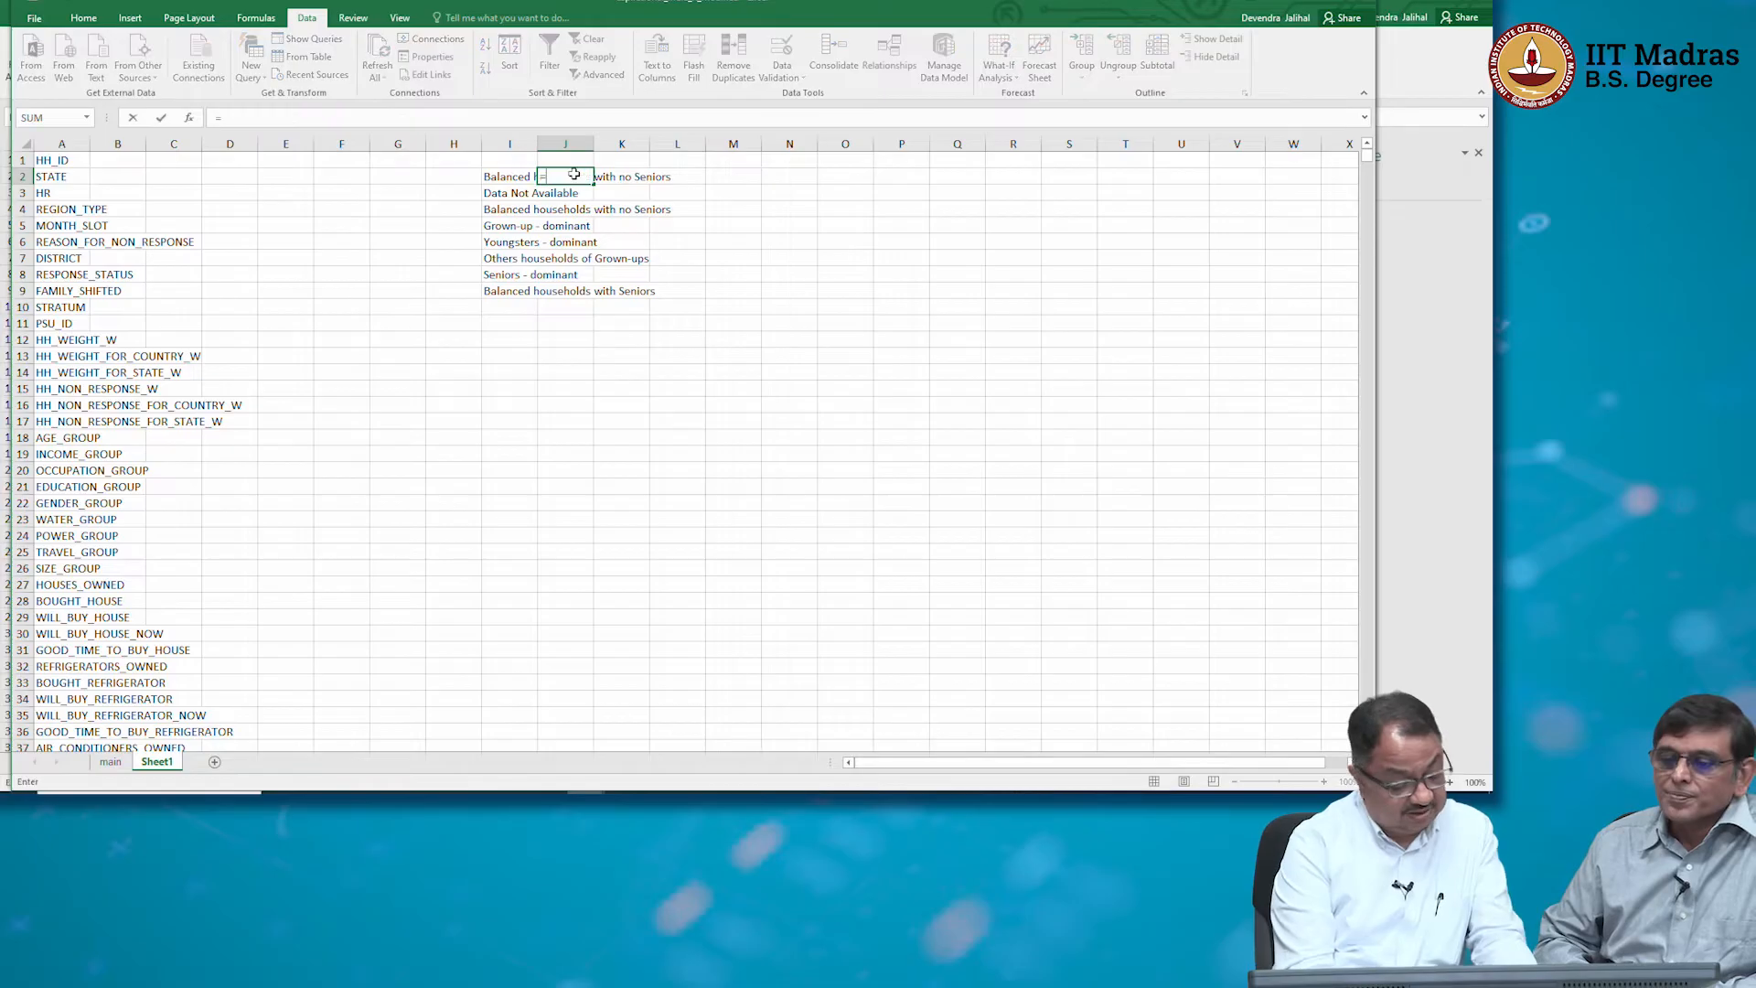
text(count)
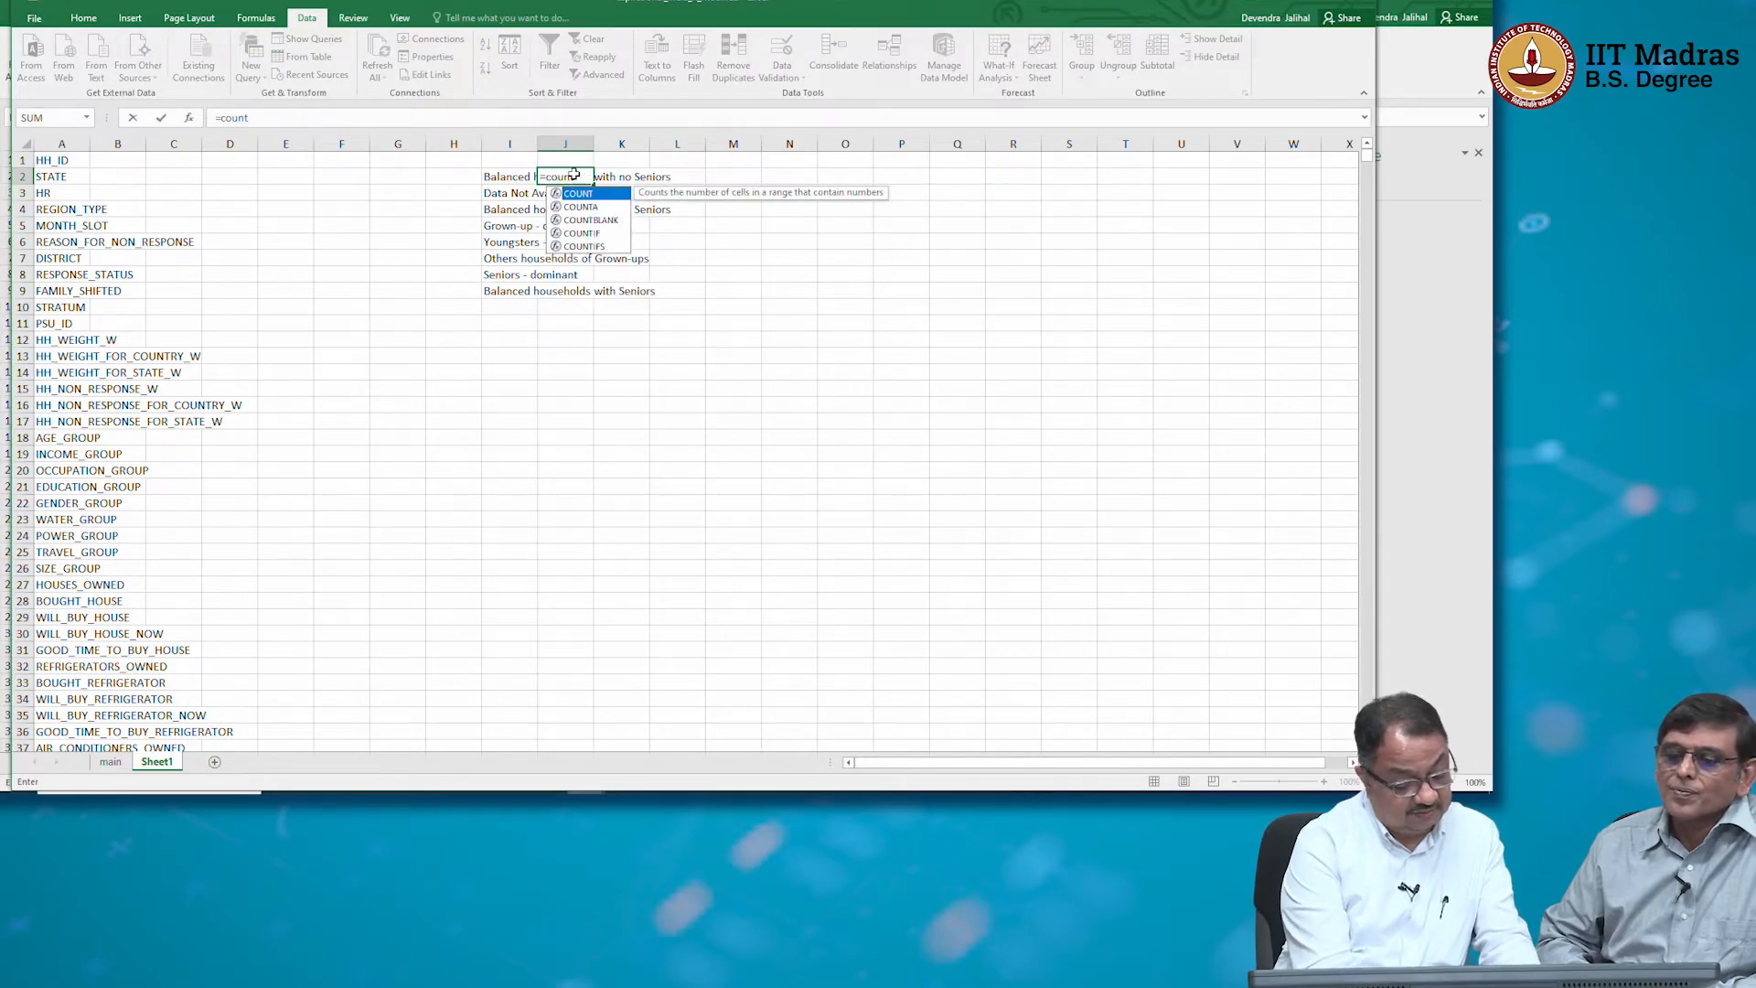
text(if()
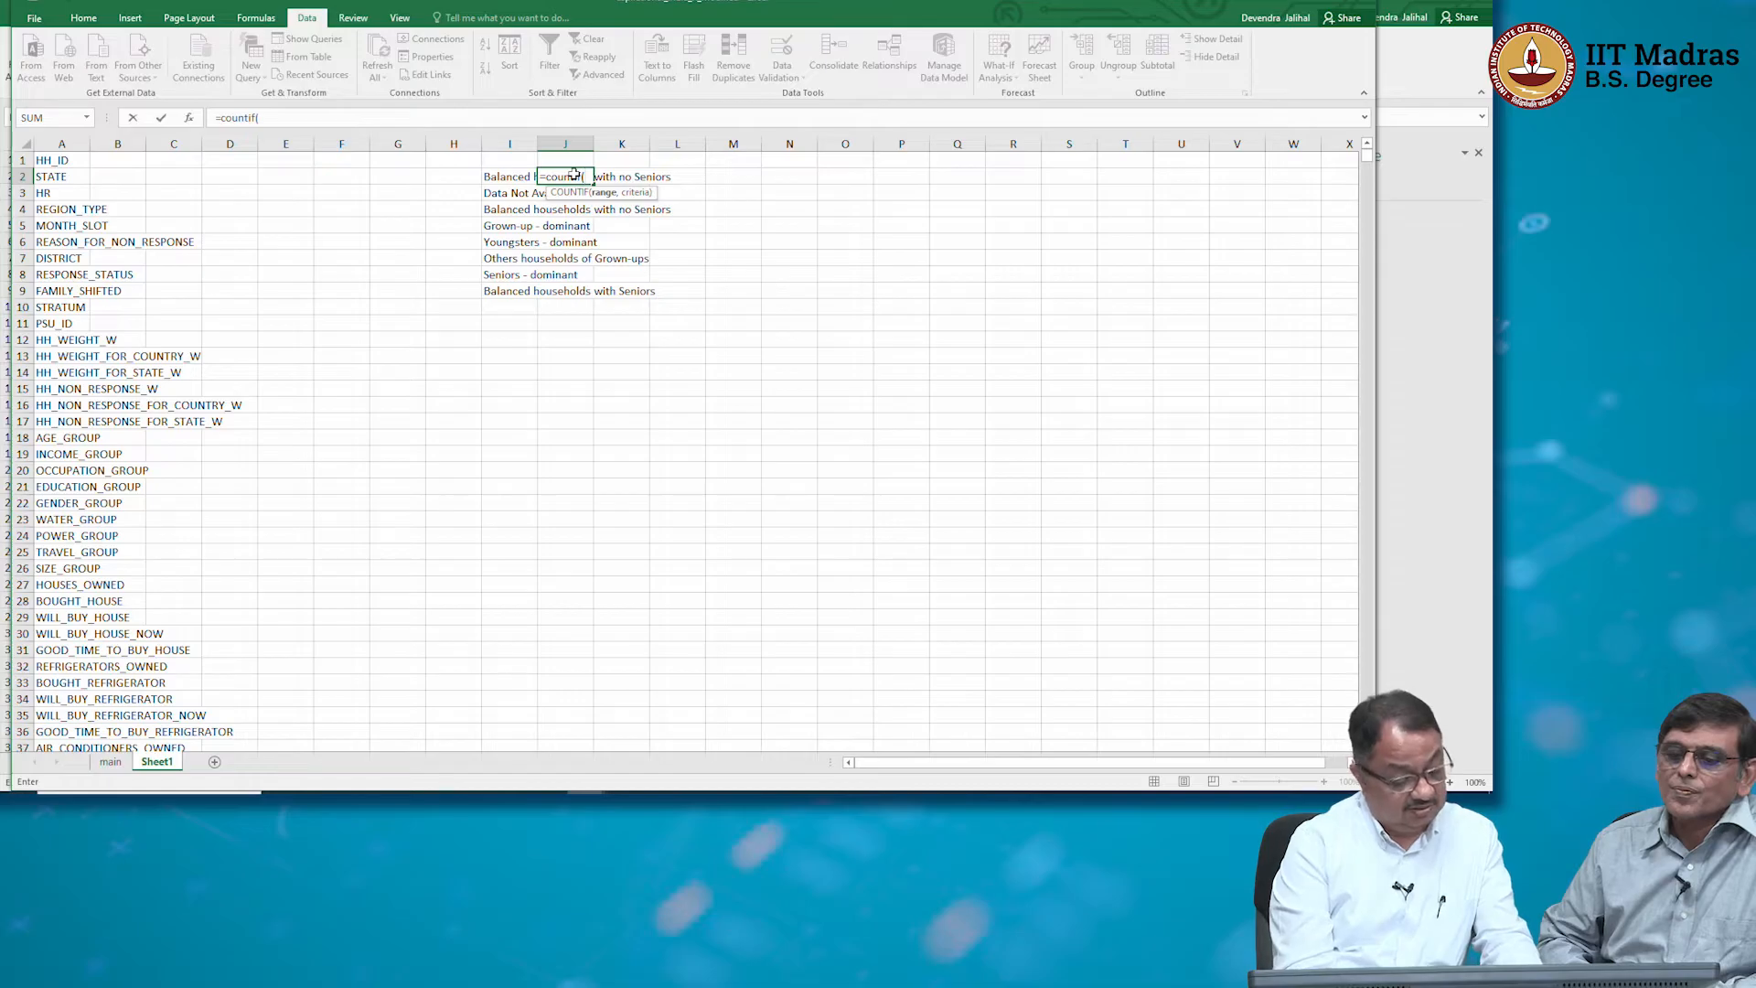
text(main!)
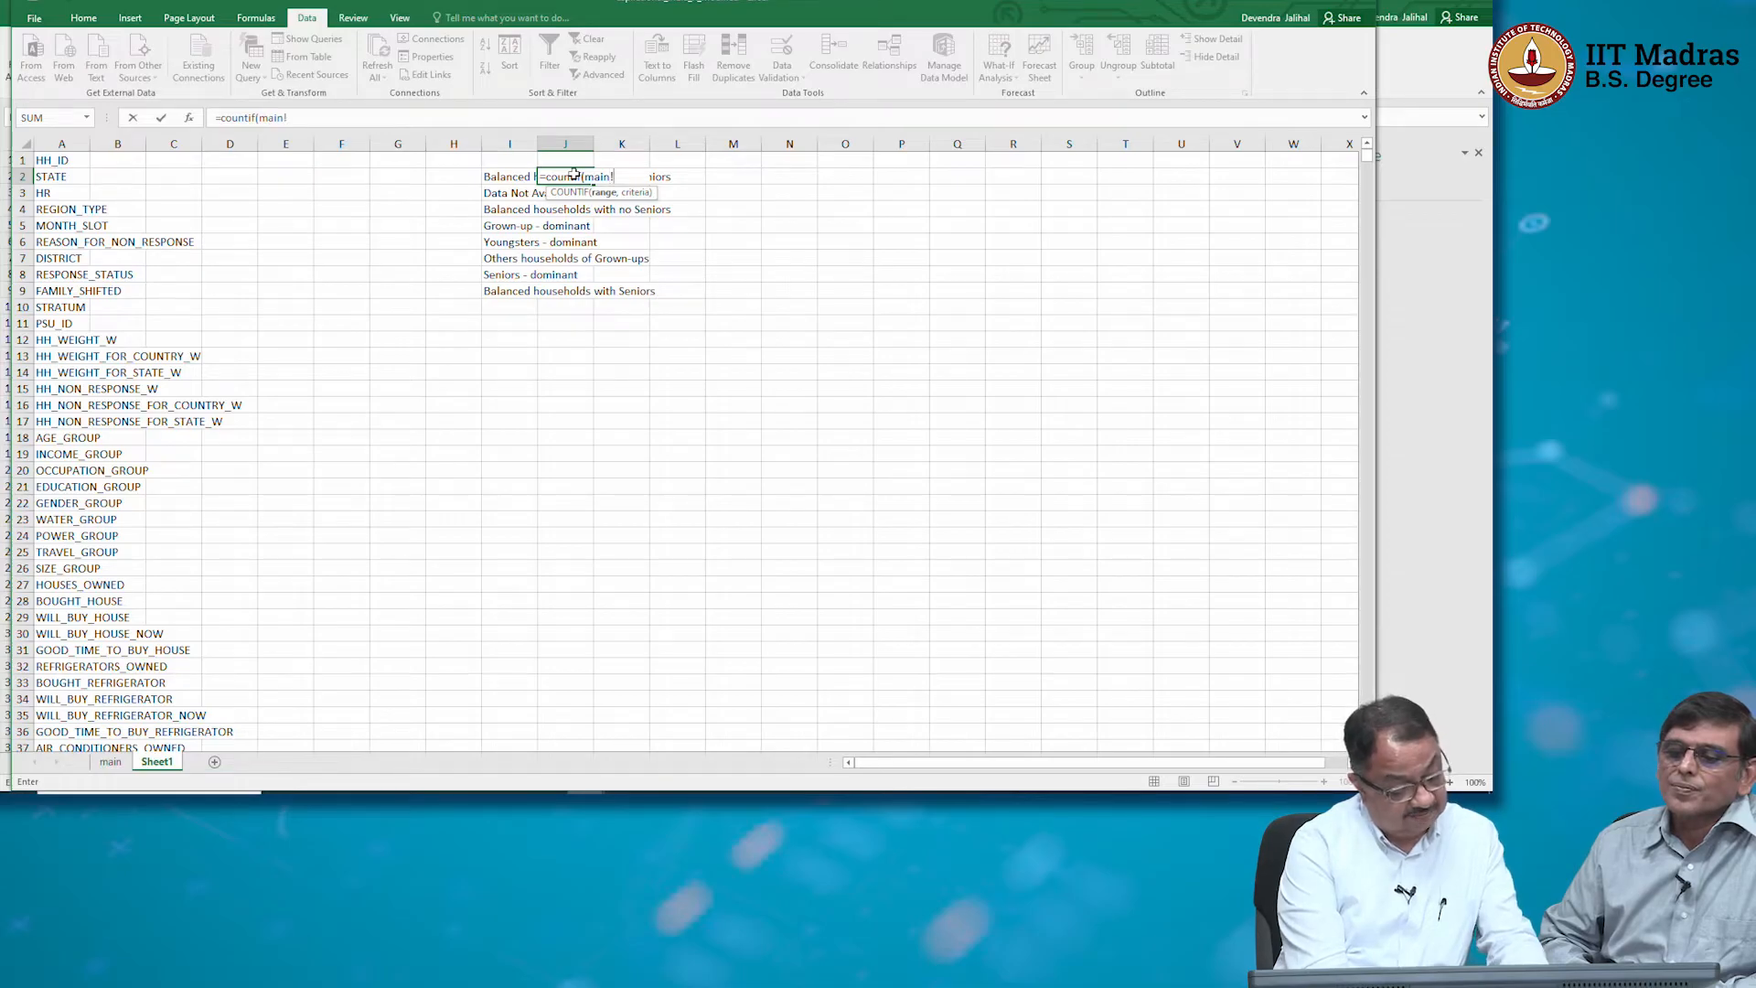
text($R$2)
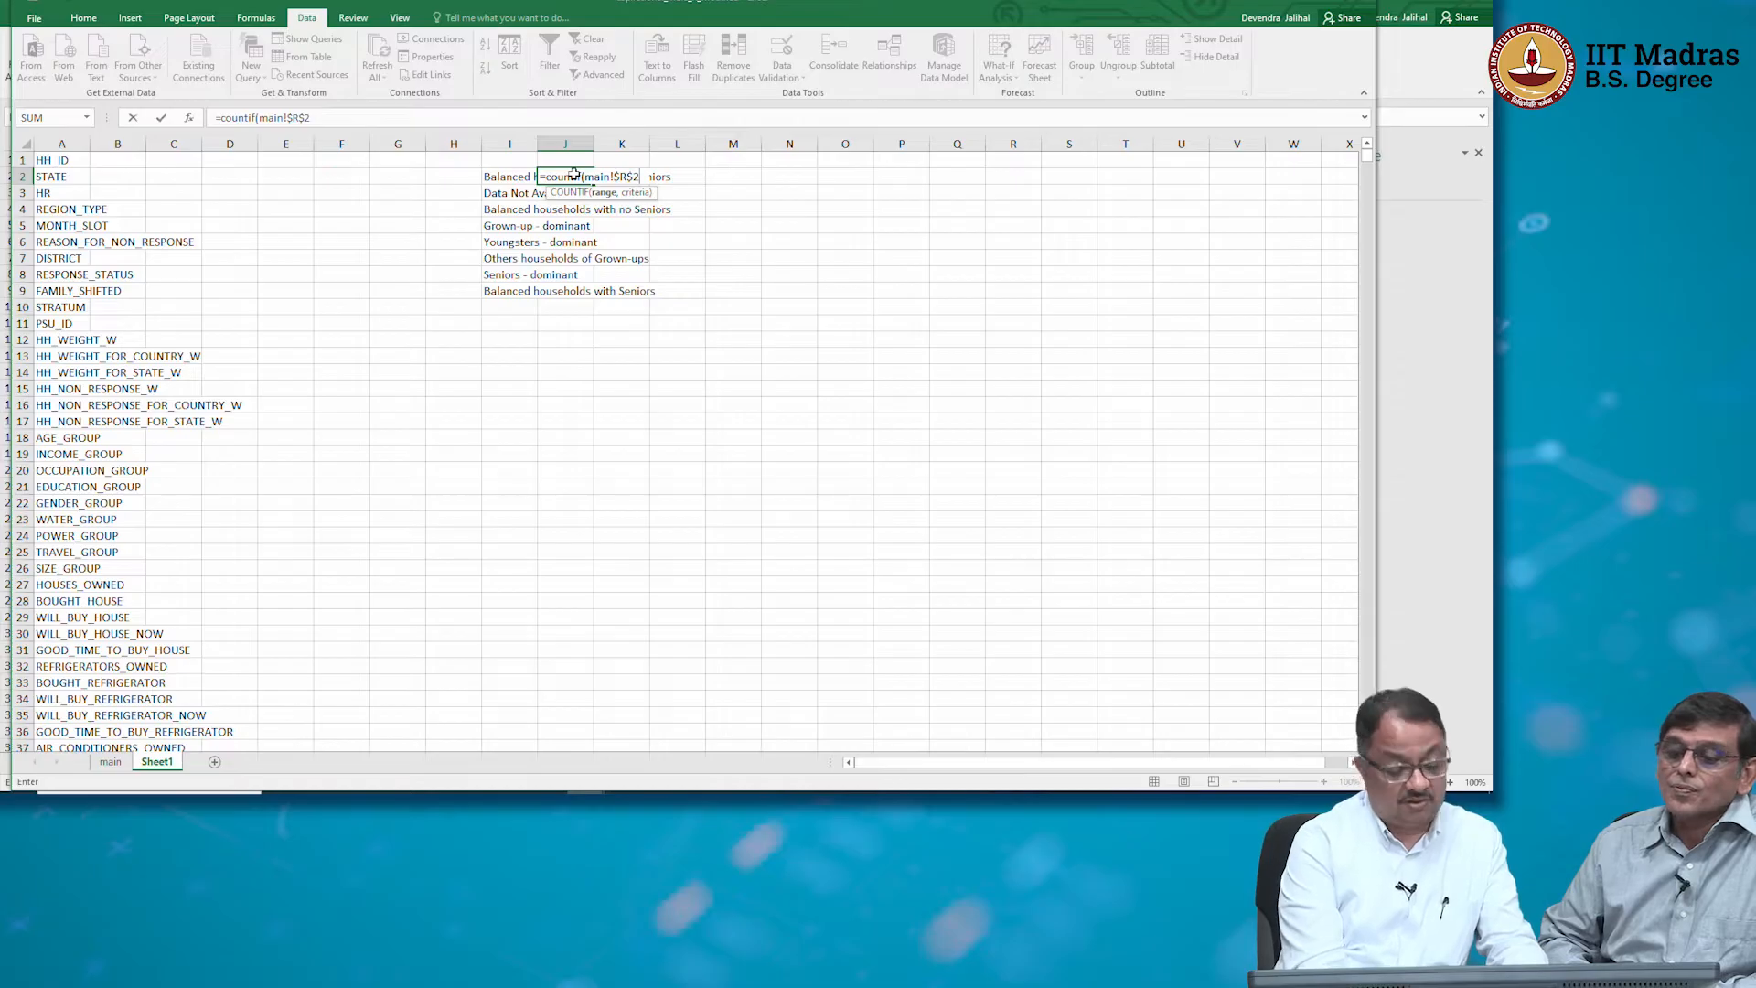
text(:)
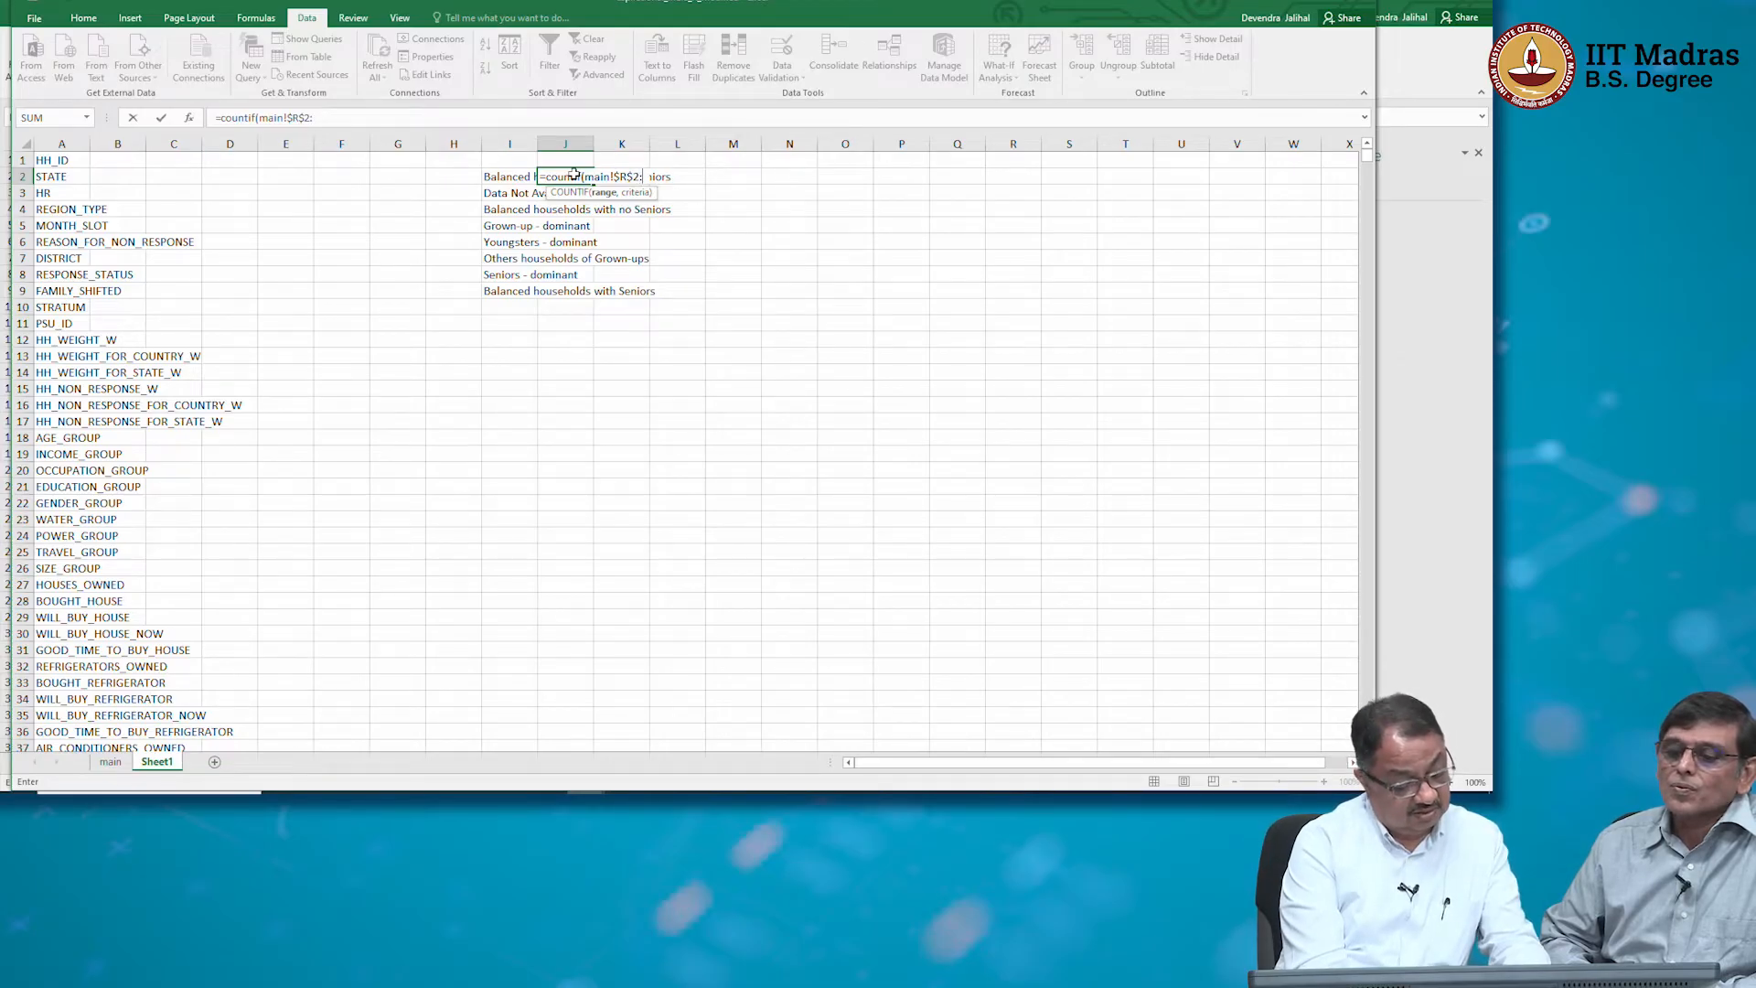
text($R$101,l)
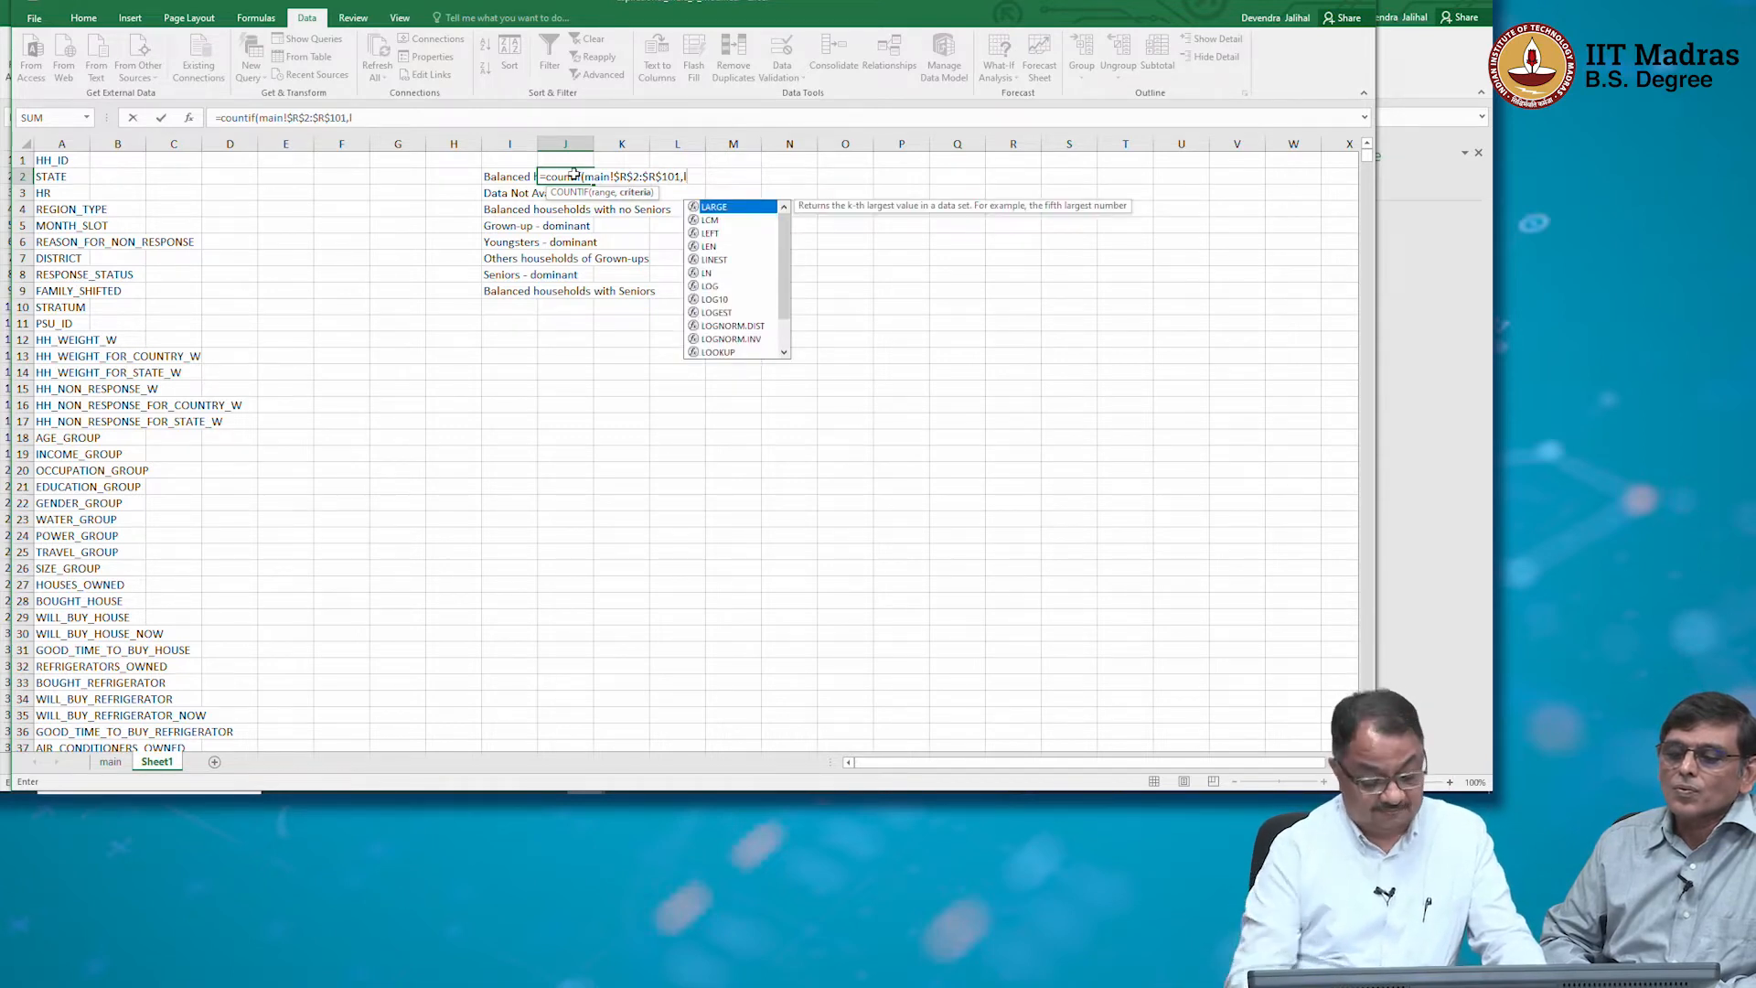
key(BackSpace)
click(514, 178)
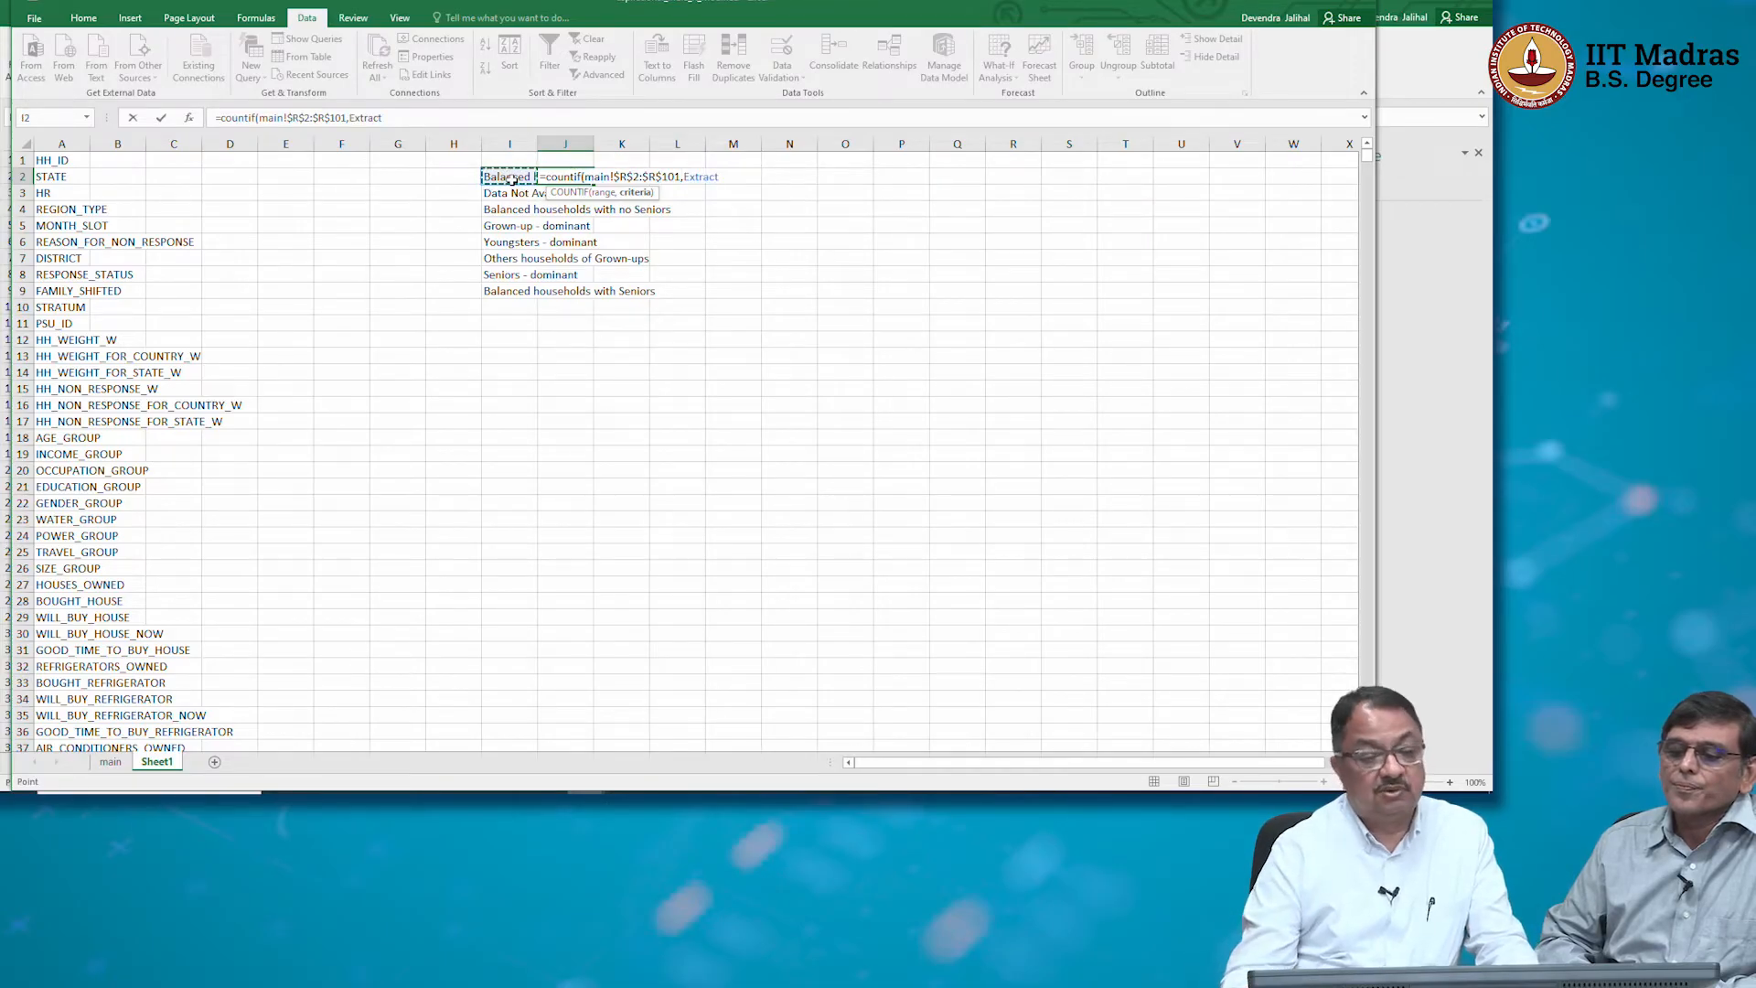
key(BackSpace)
key(BackSpace)
key(BackSpace)
key(BackSpace)
key(BackSpace)
key(BackSpace)
key(BackSpace)
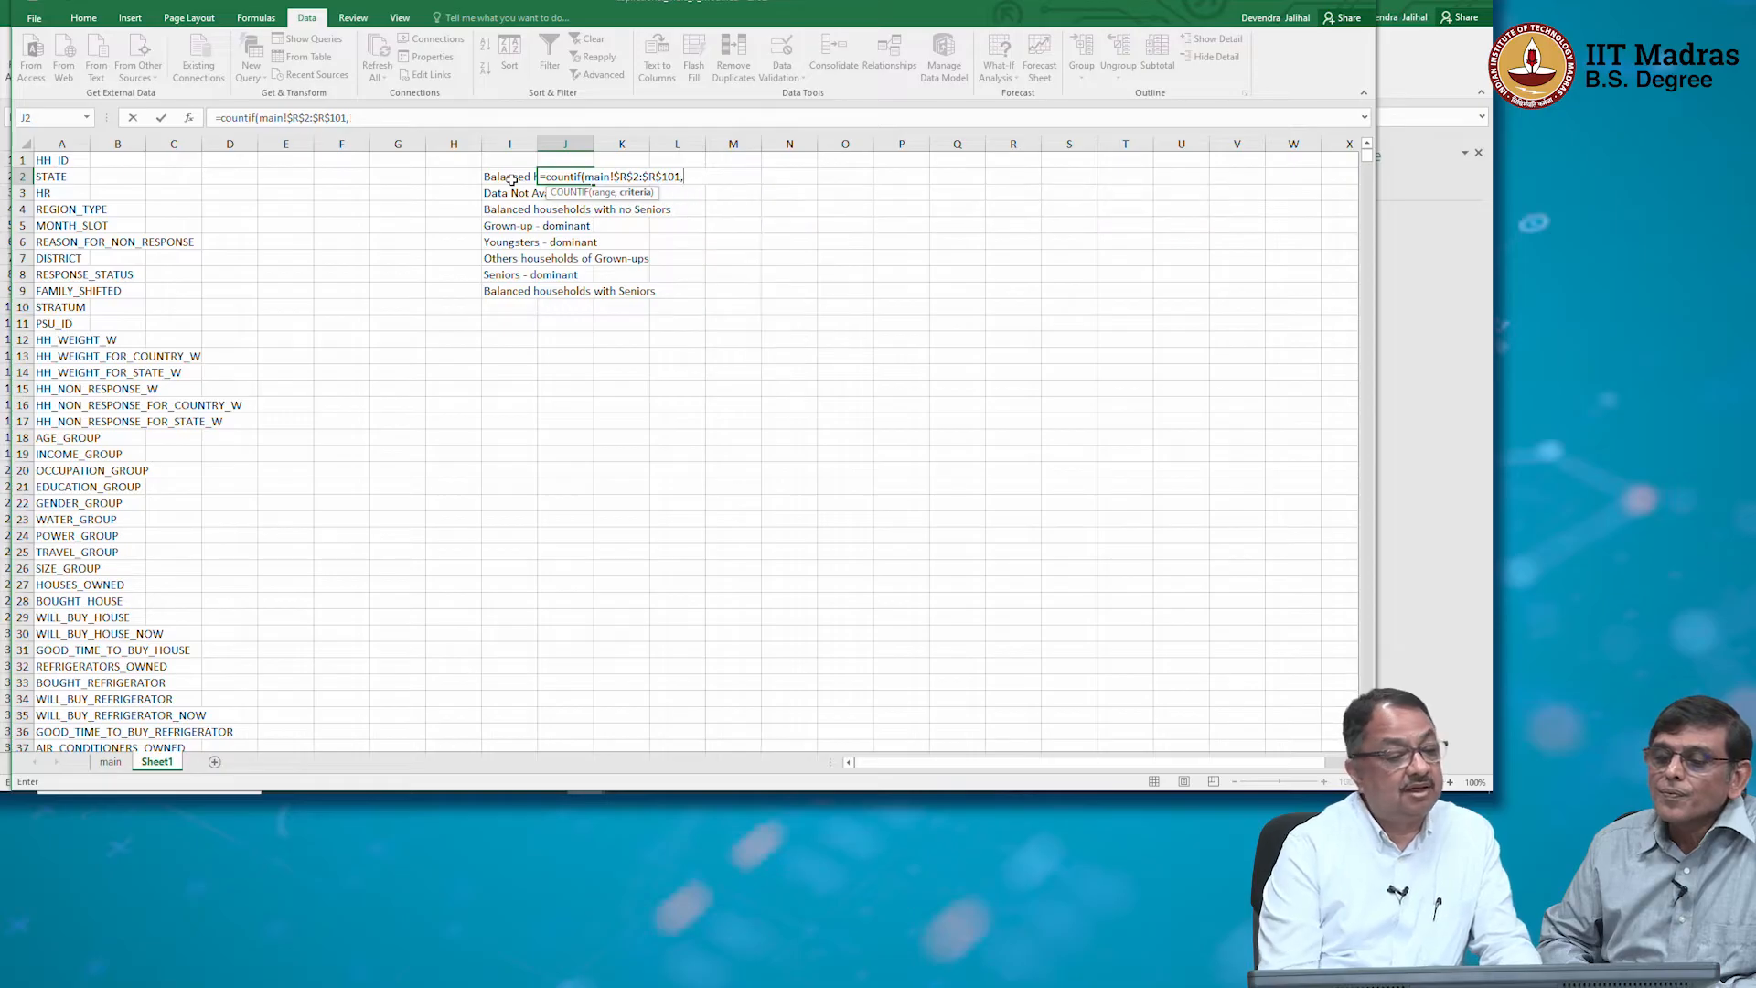
Complete the COUNTIF formula with I2 as the criteria and fill it down through J9
text(I2)
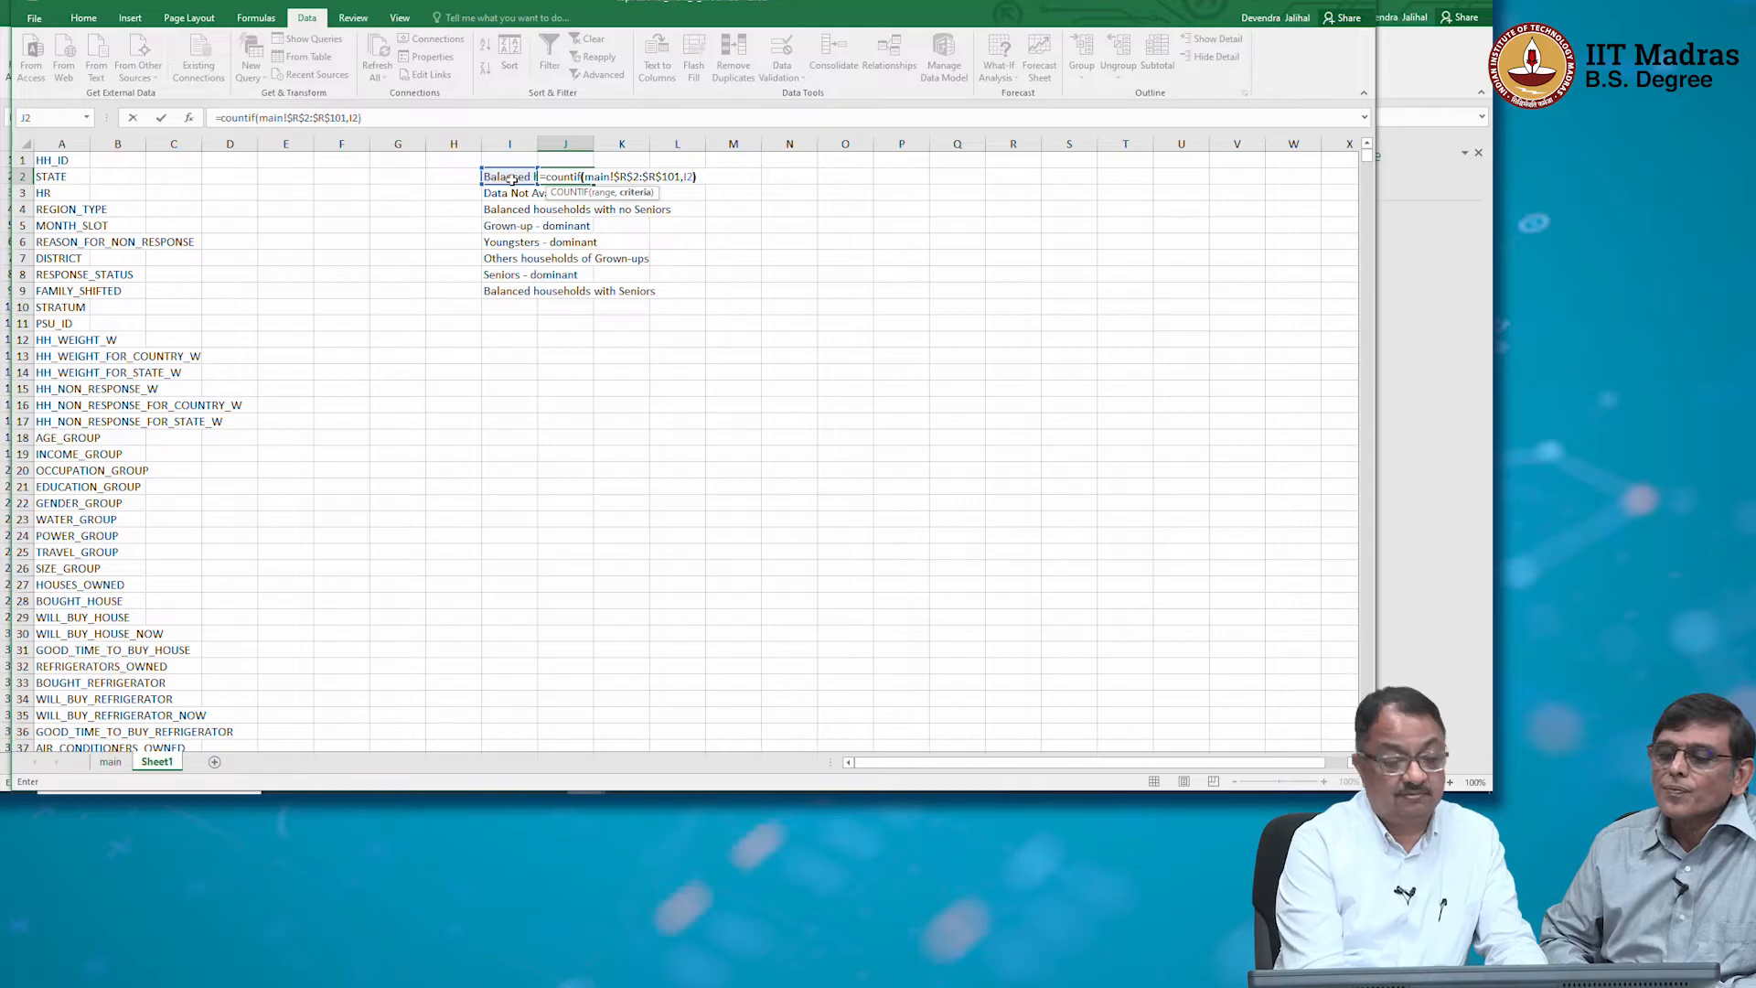
text())
key(Return)
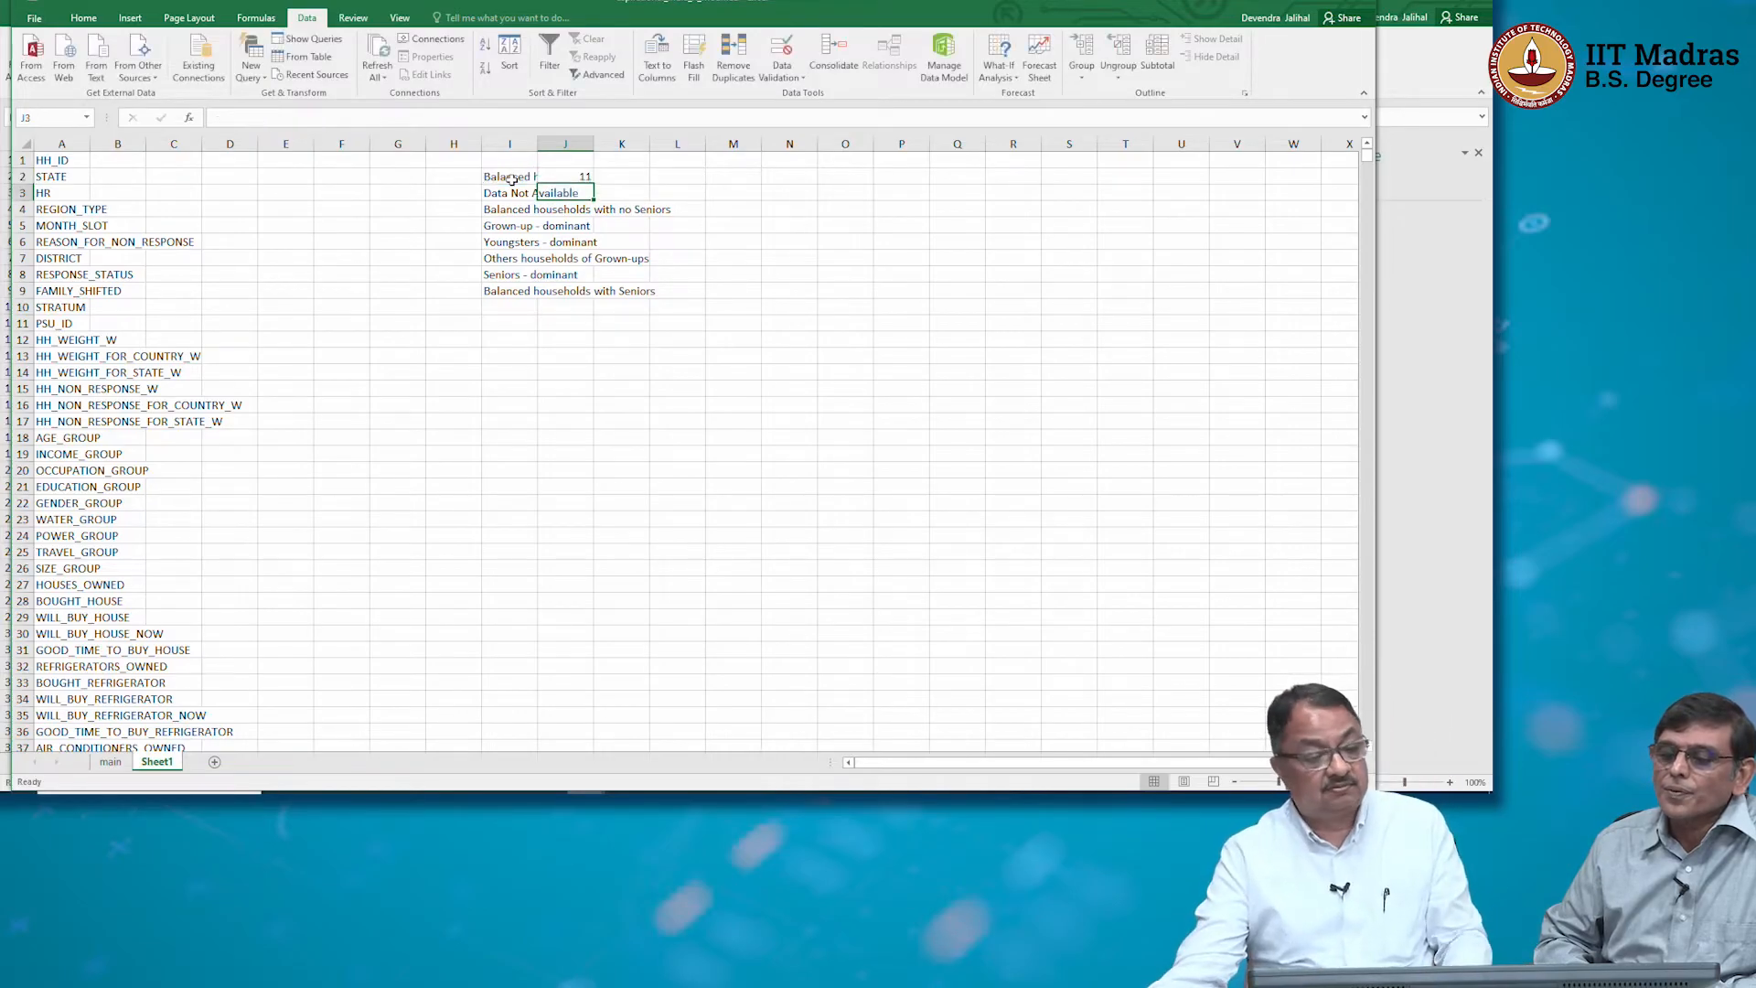
click(586, 176)
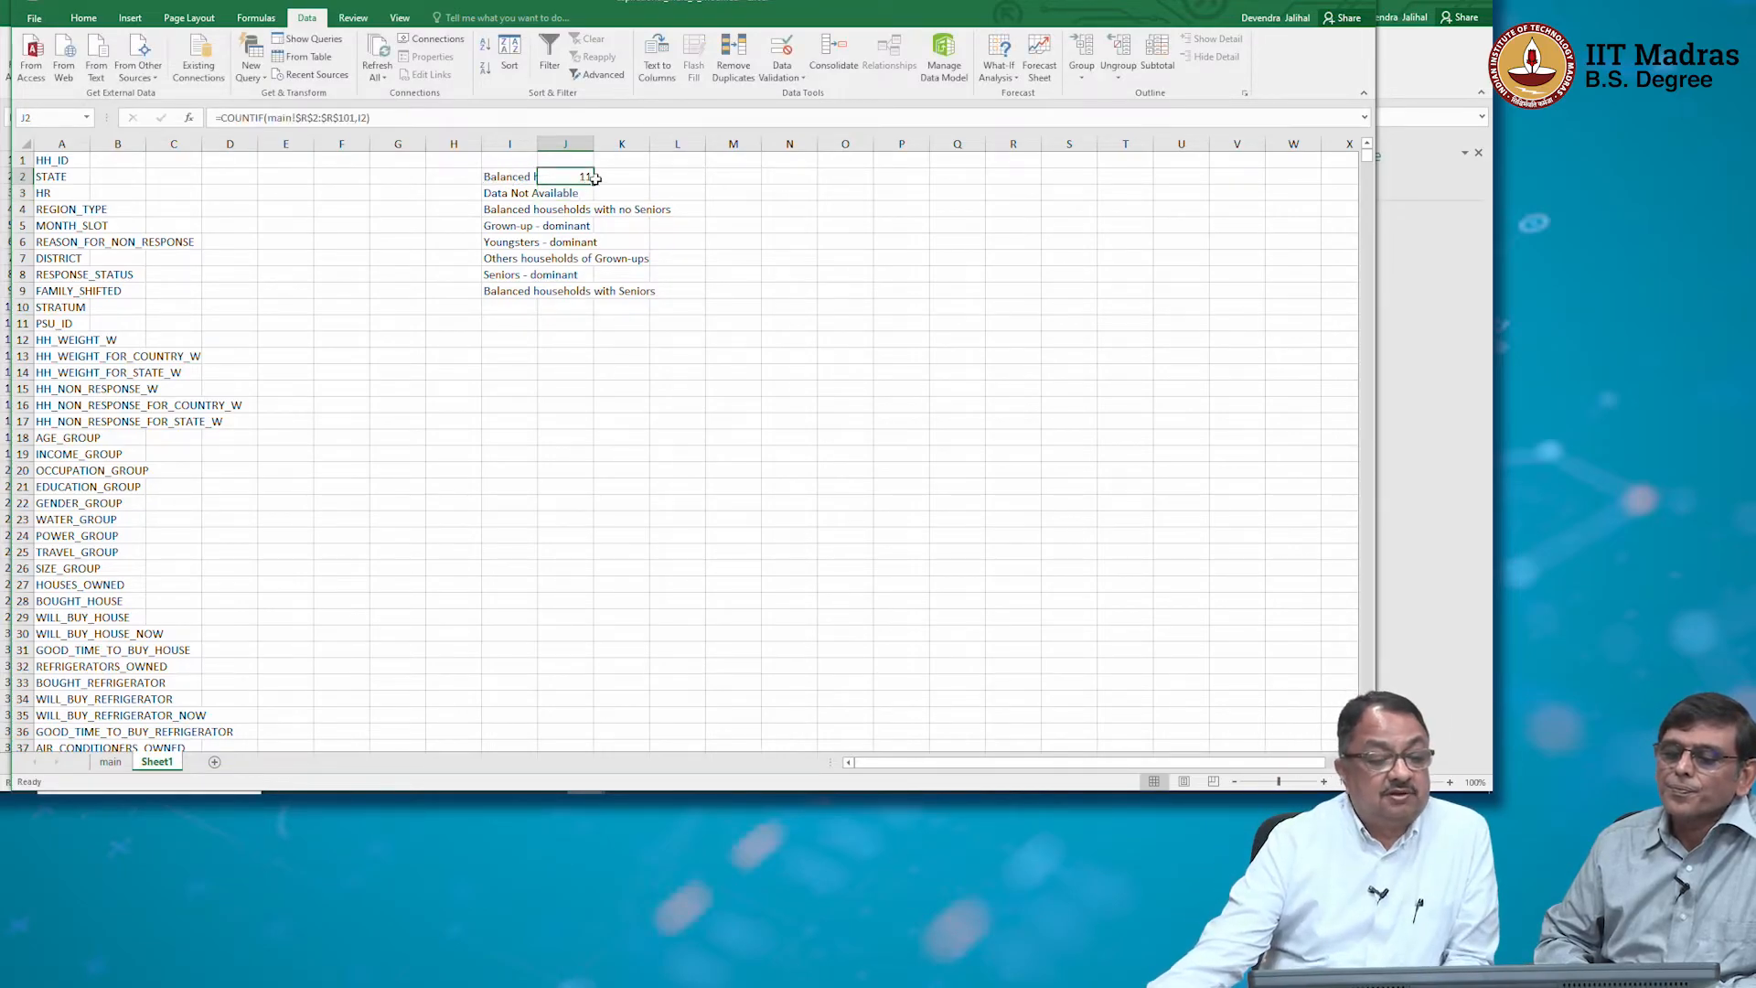
drag(593, 182, 592, 295)
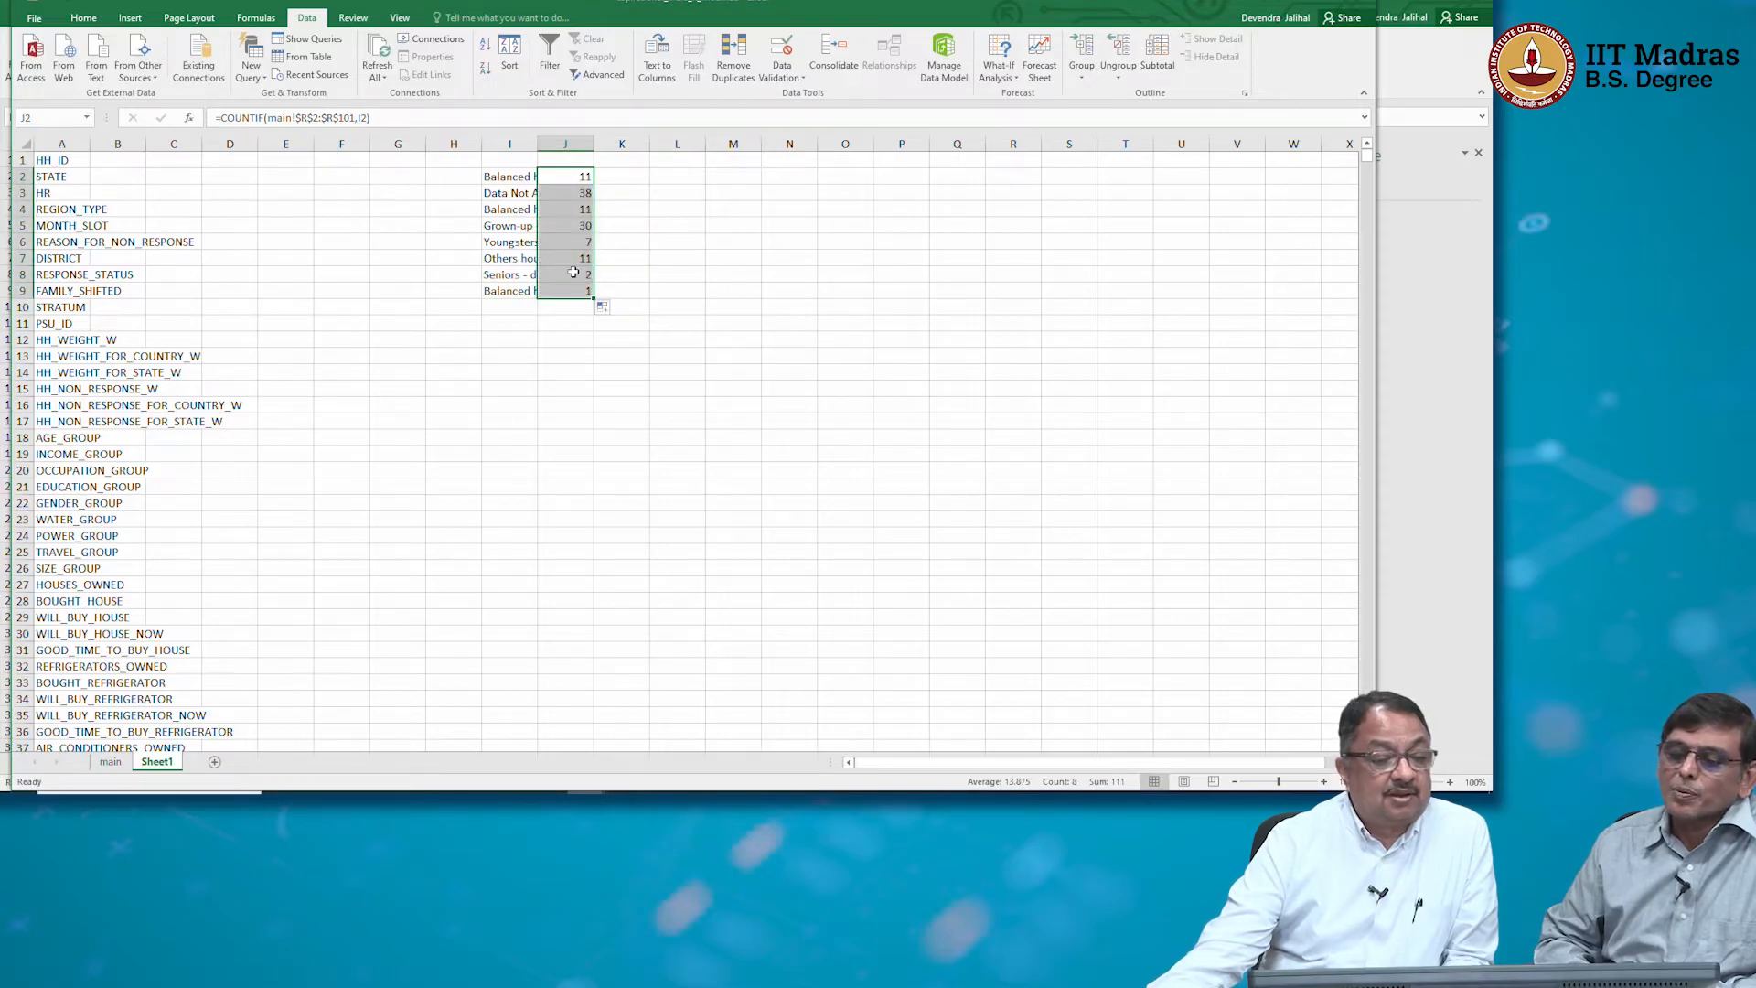
Insert a 2-D clustered column chart from the age categories and counts in I2:J9
drag(503, 178, 581, 293)
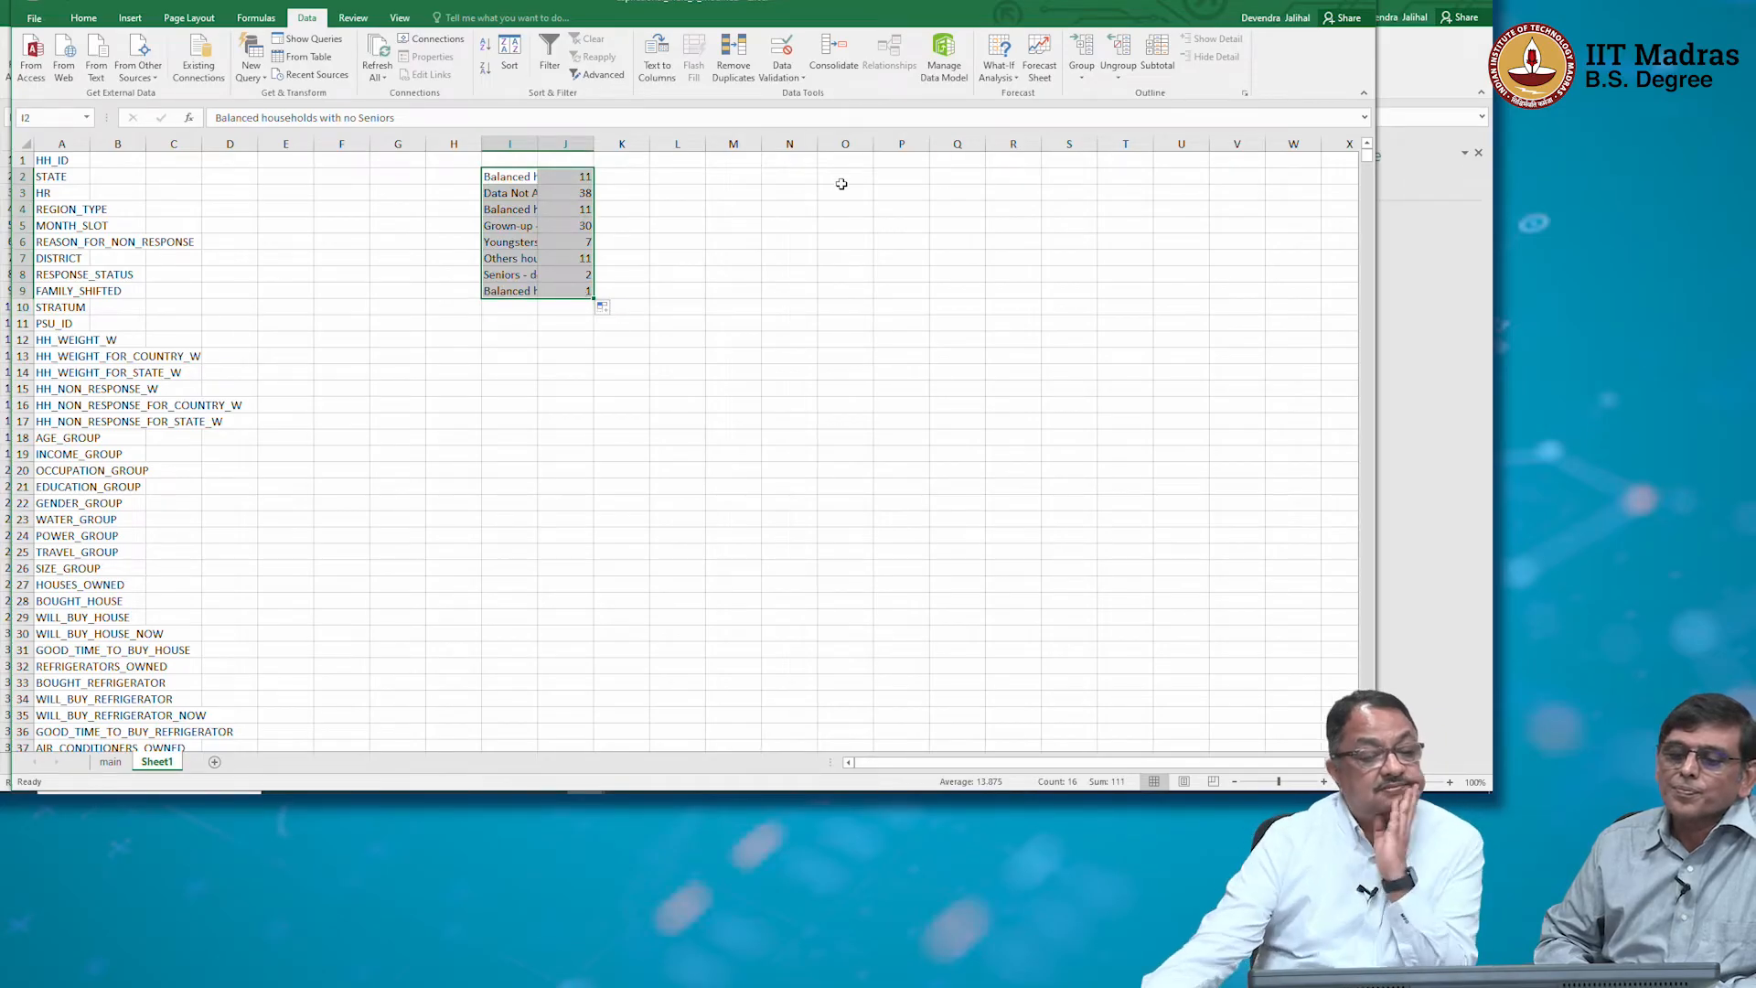
click(87, 18)
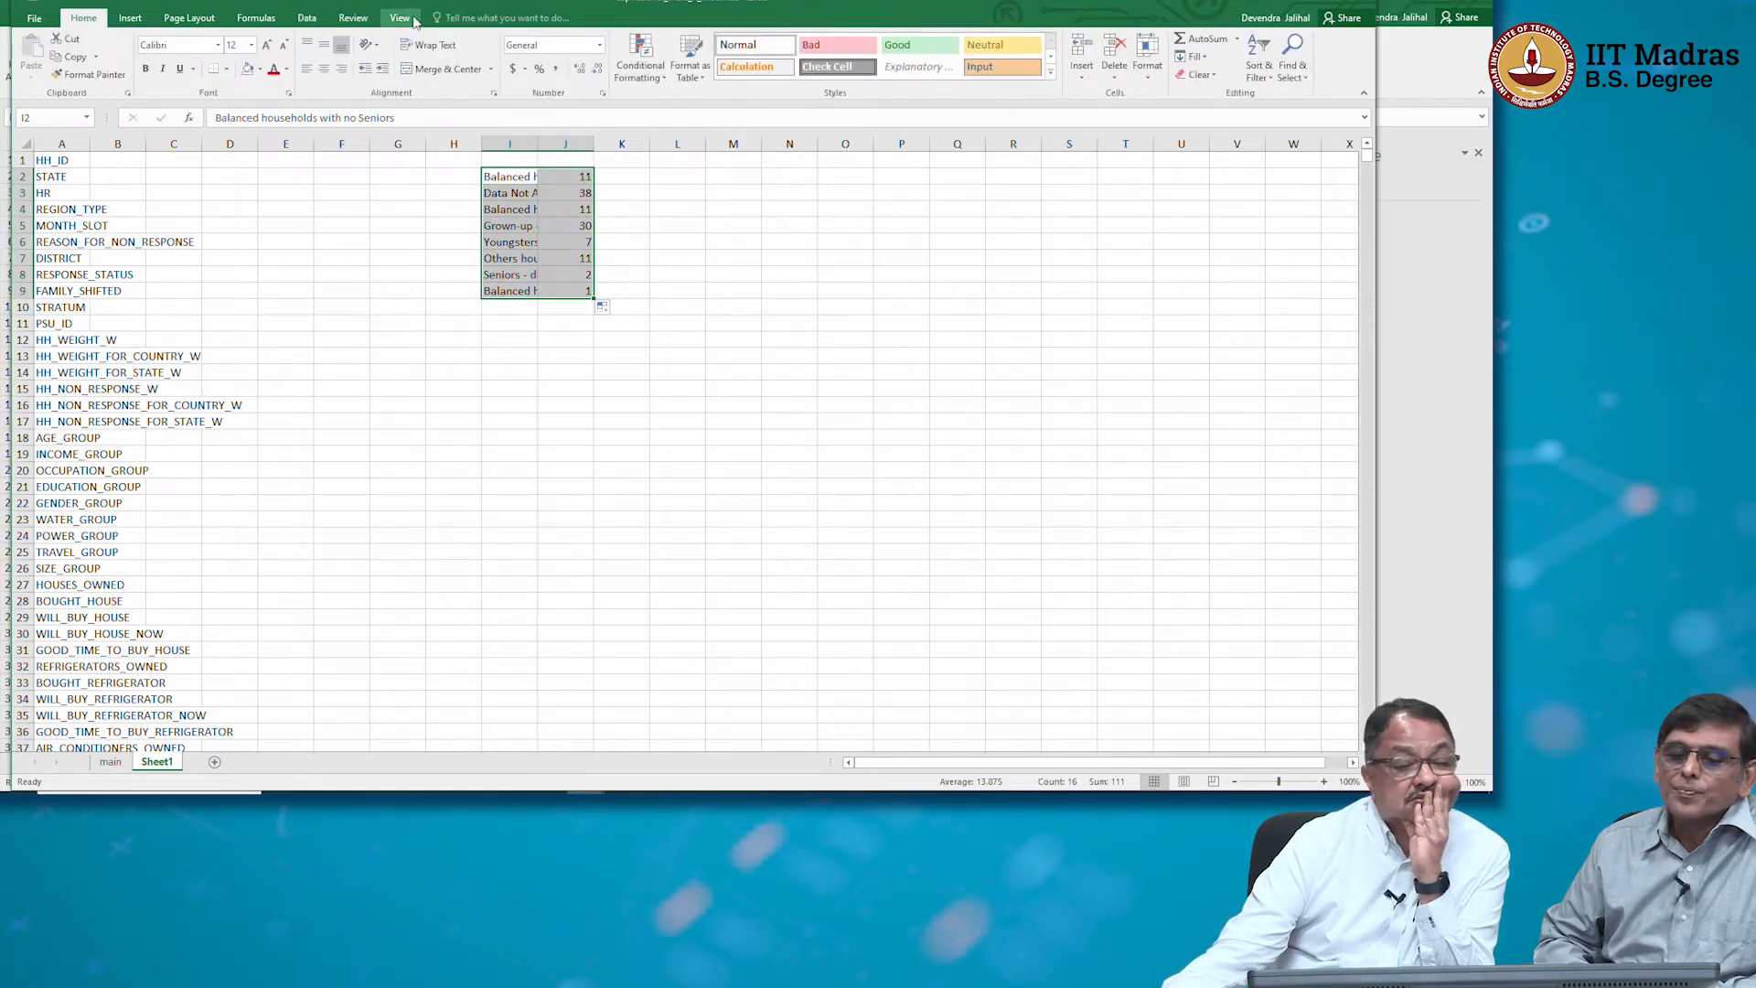
click(133, 19)
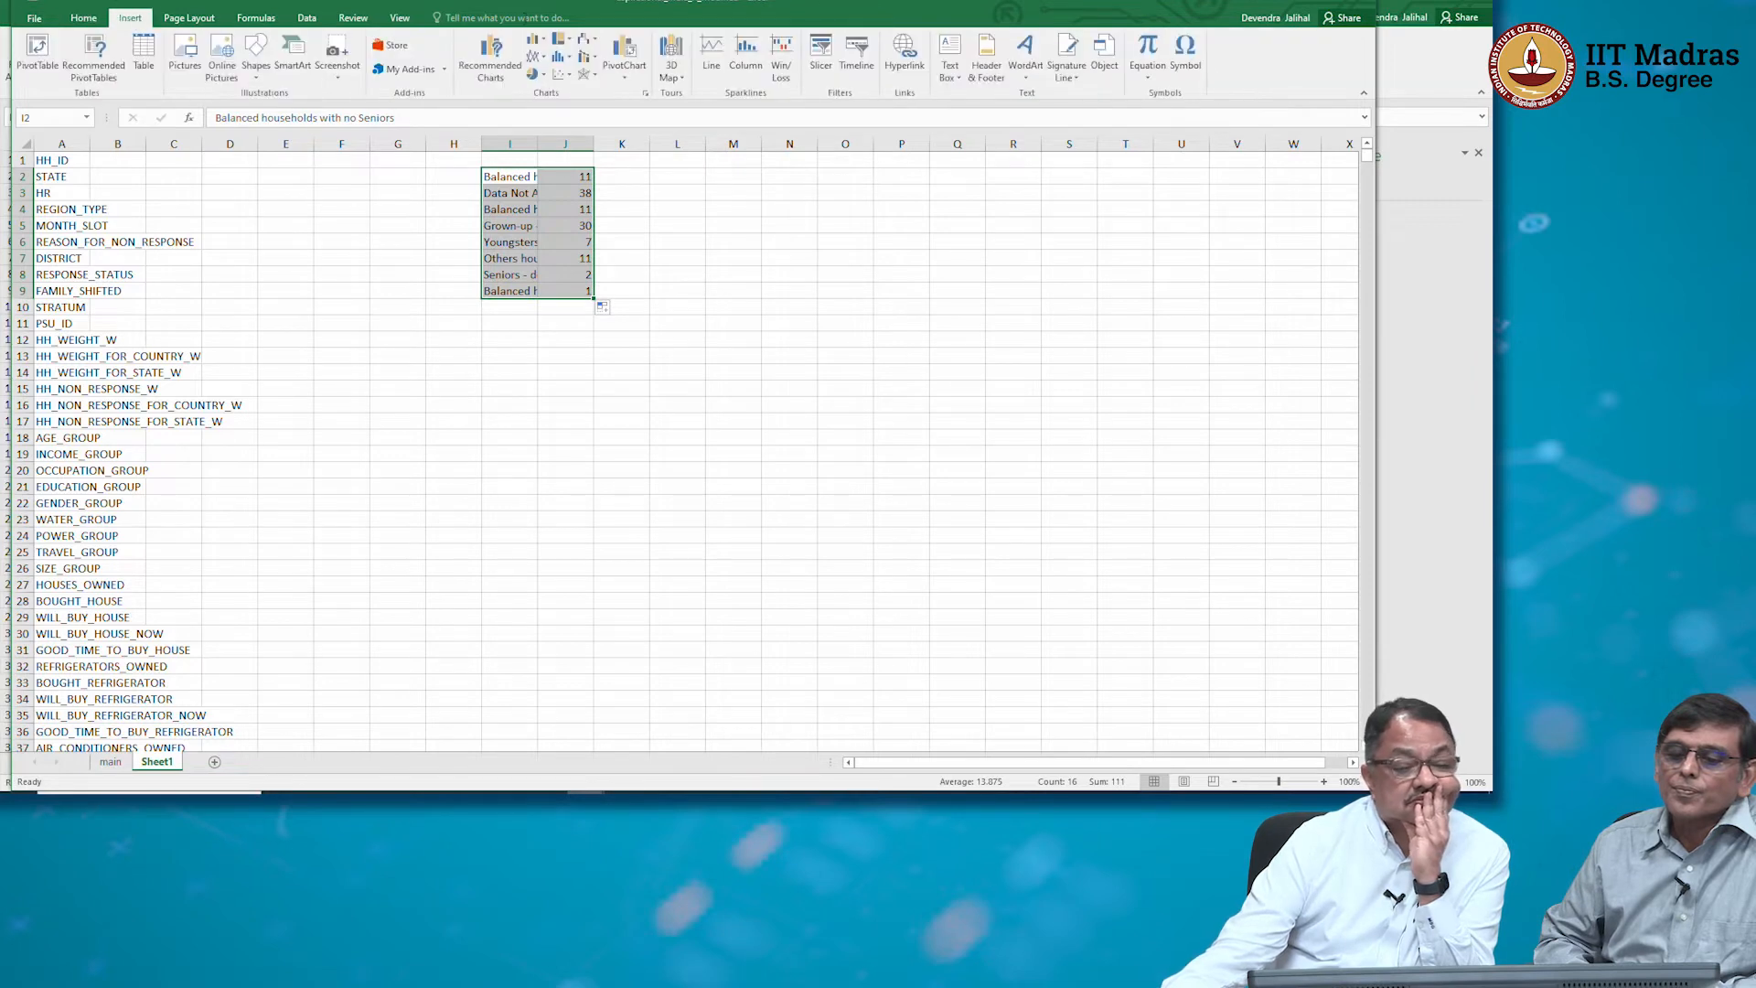
click(534, 39)
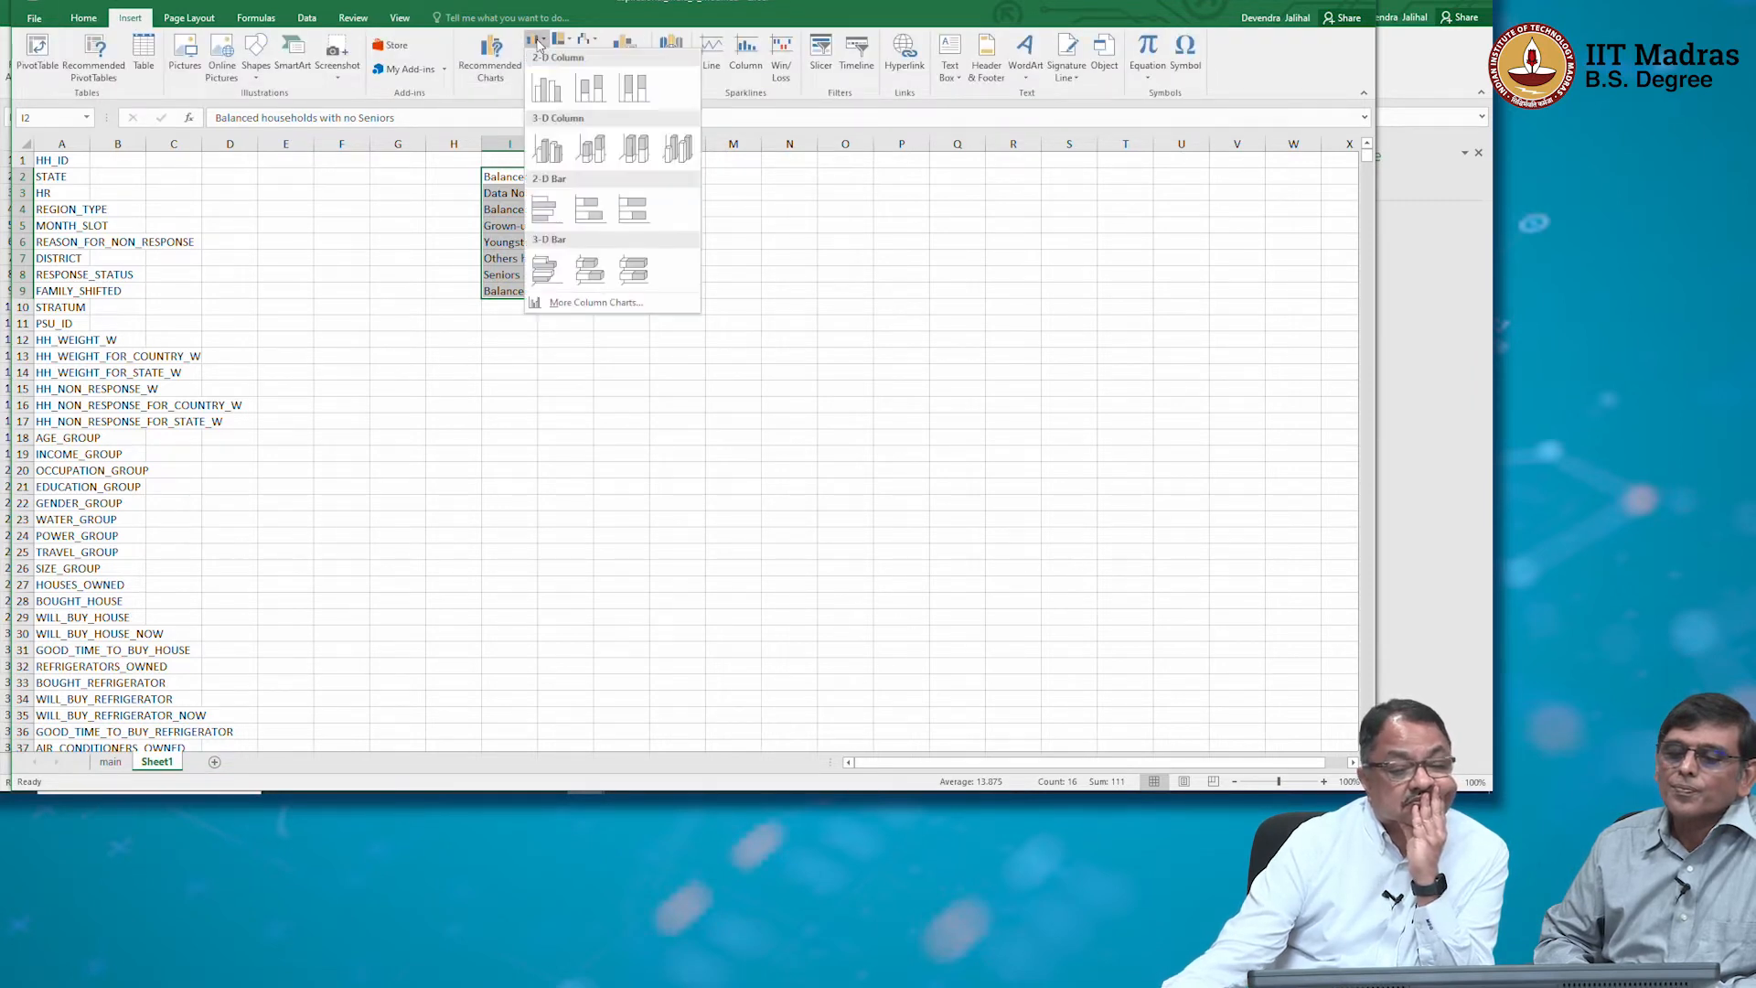
click(546, 88)
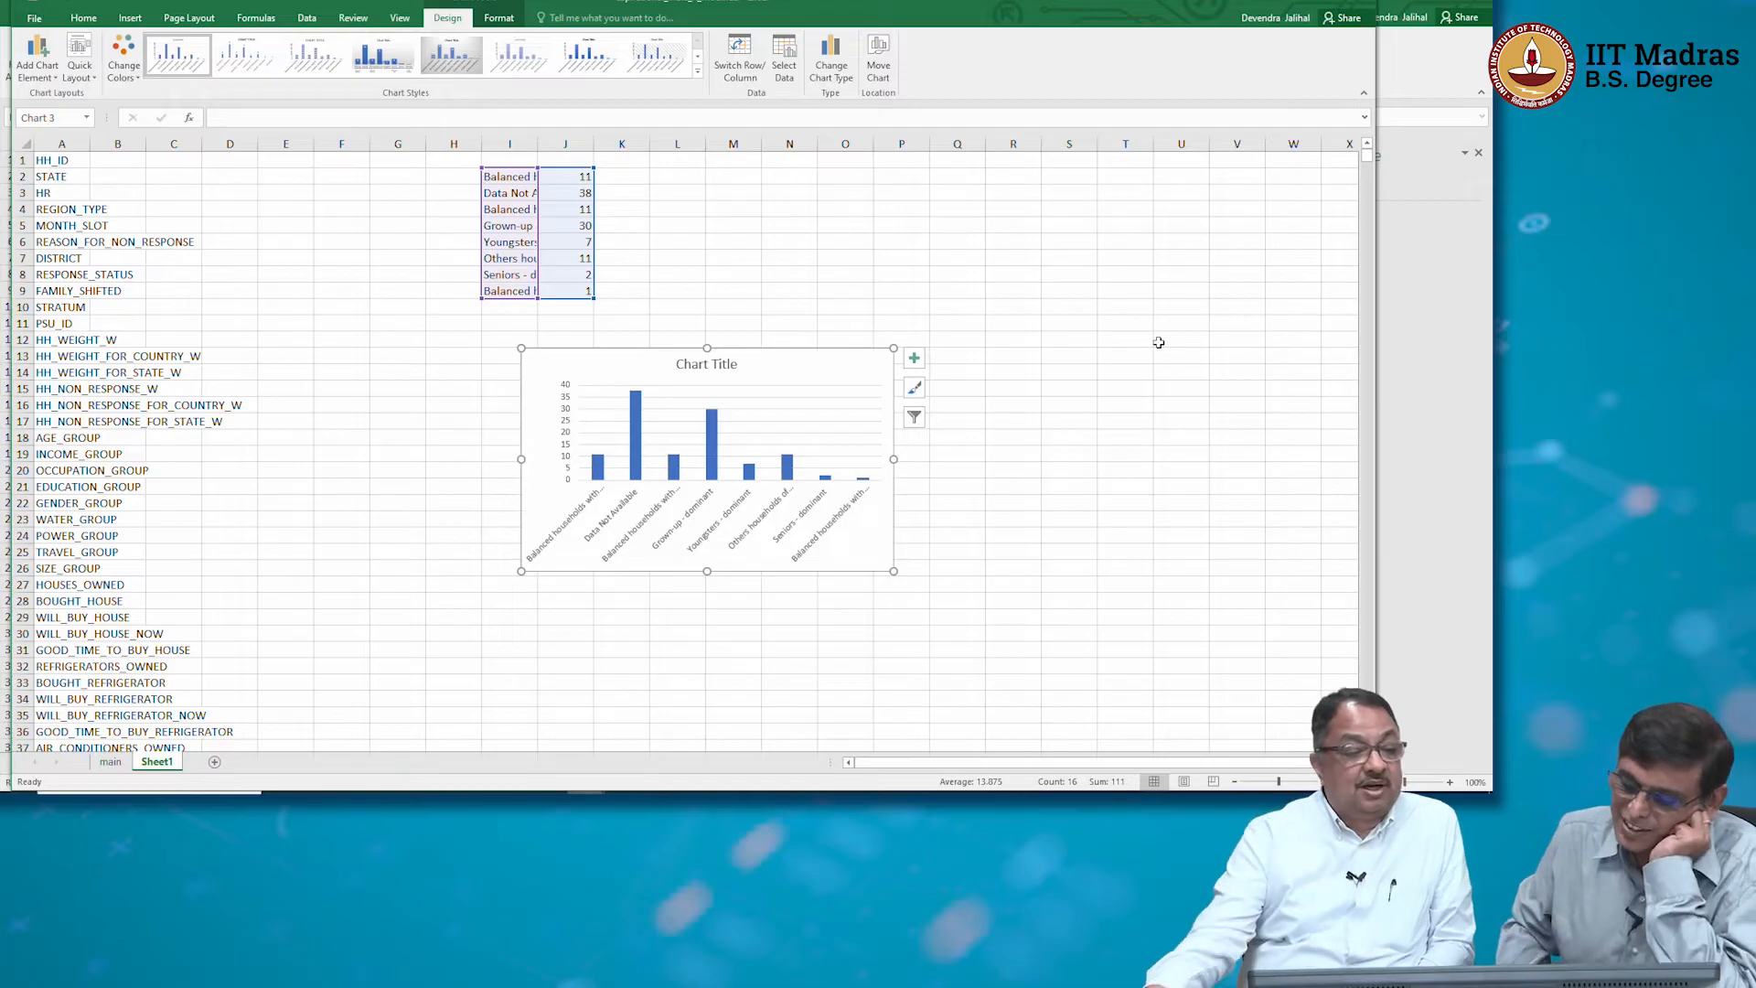
Delete the Data Not Available category and its count from I3:J3, shifting the cells up
click(474, 194)
click(488, 194)
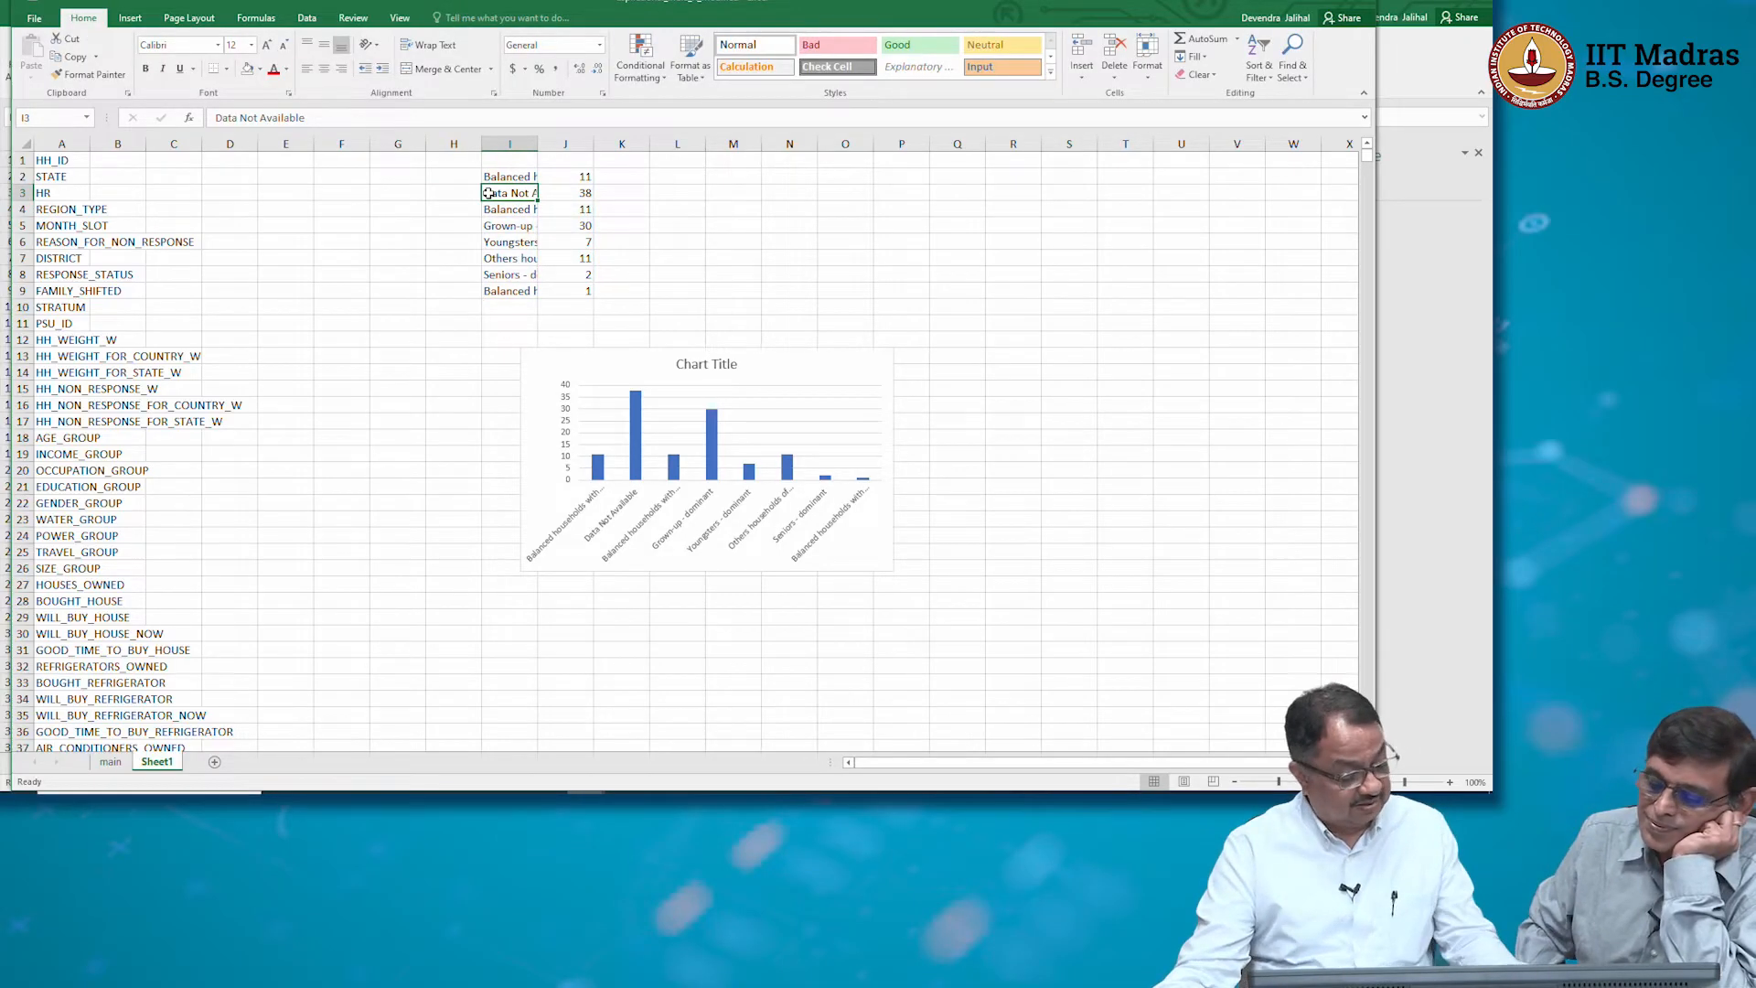
key(shift+Right)
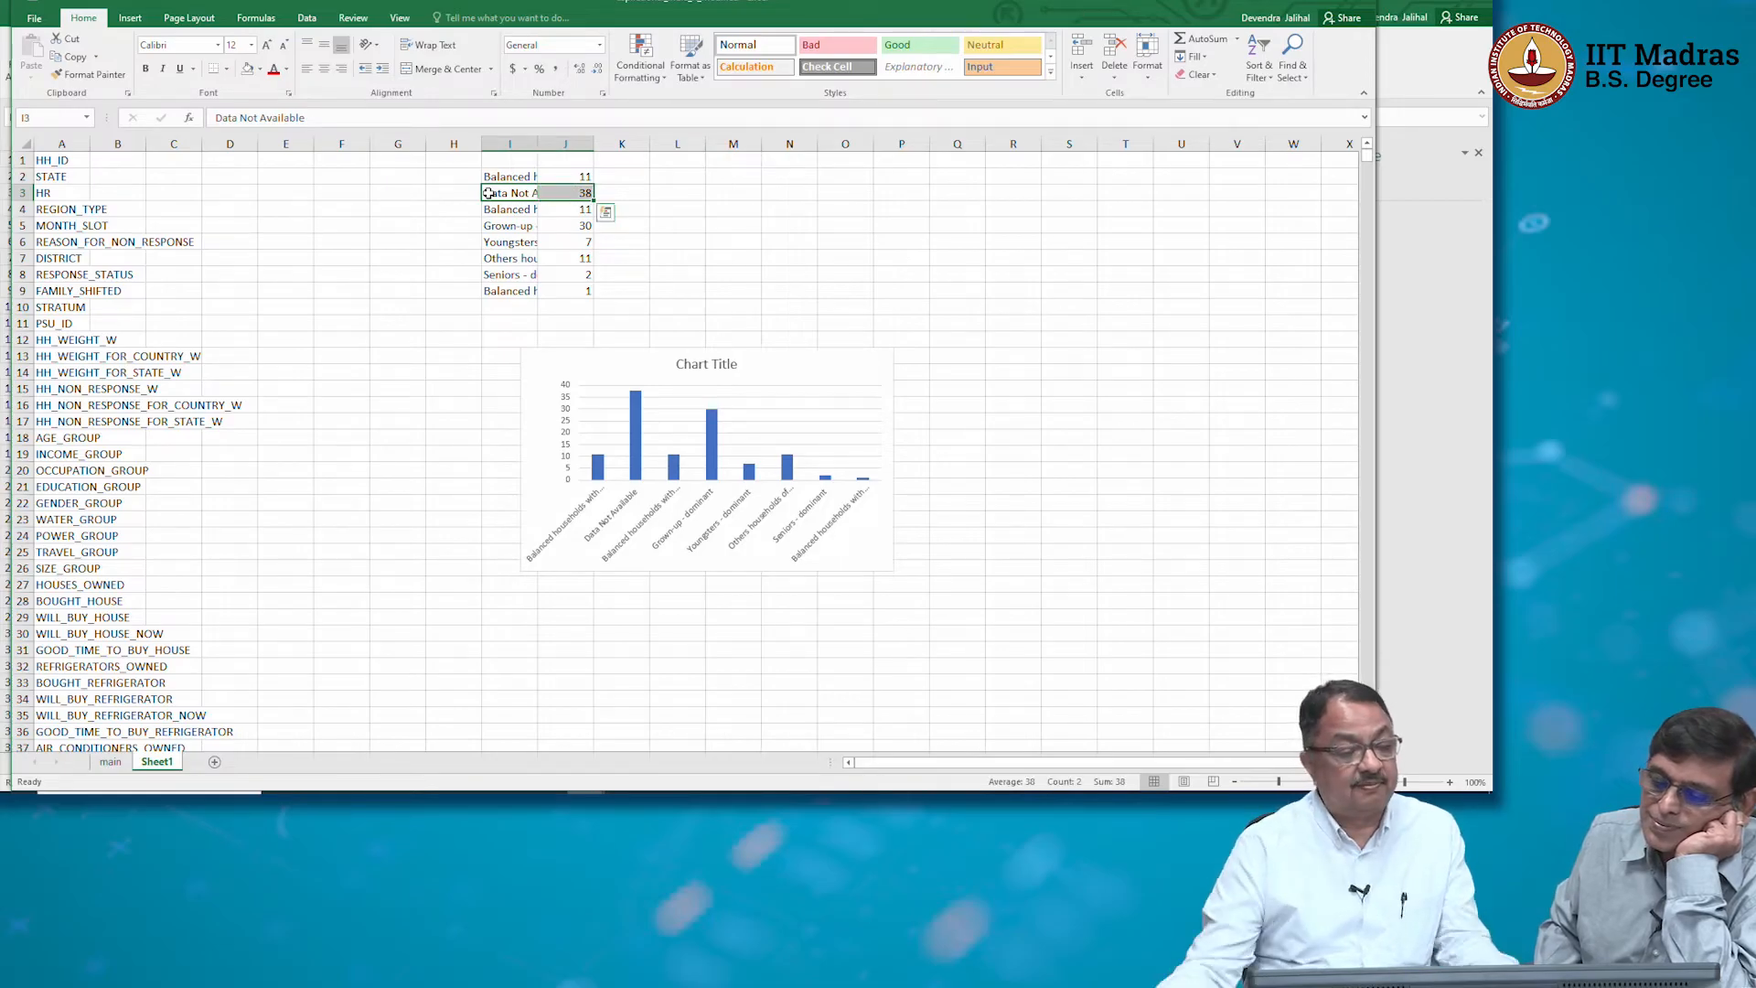
right_click(488, 194)
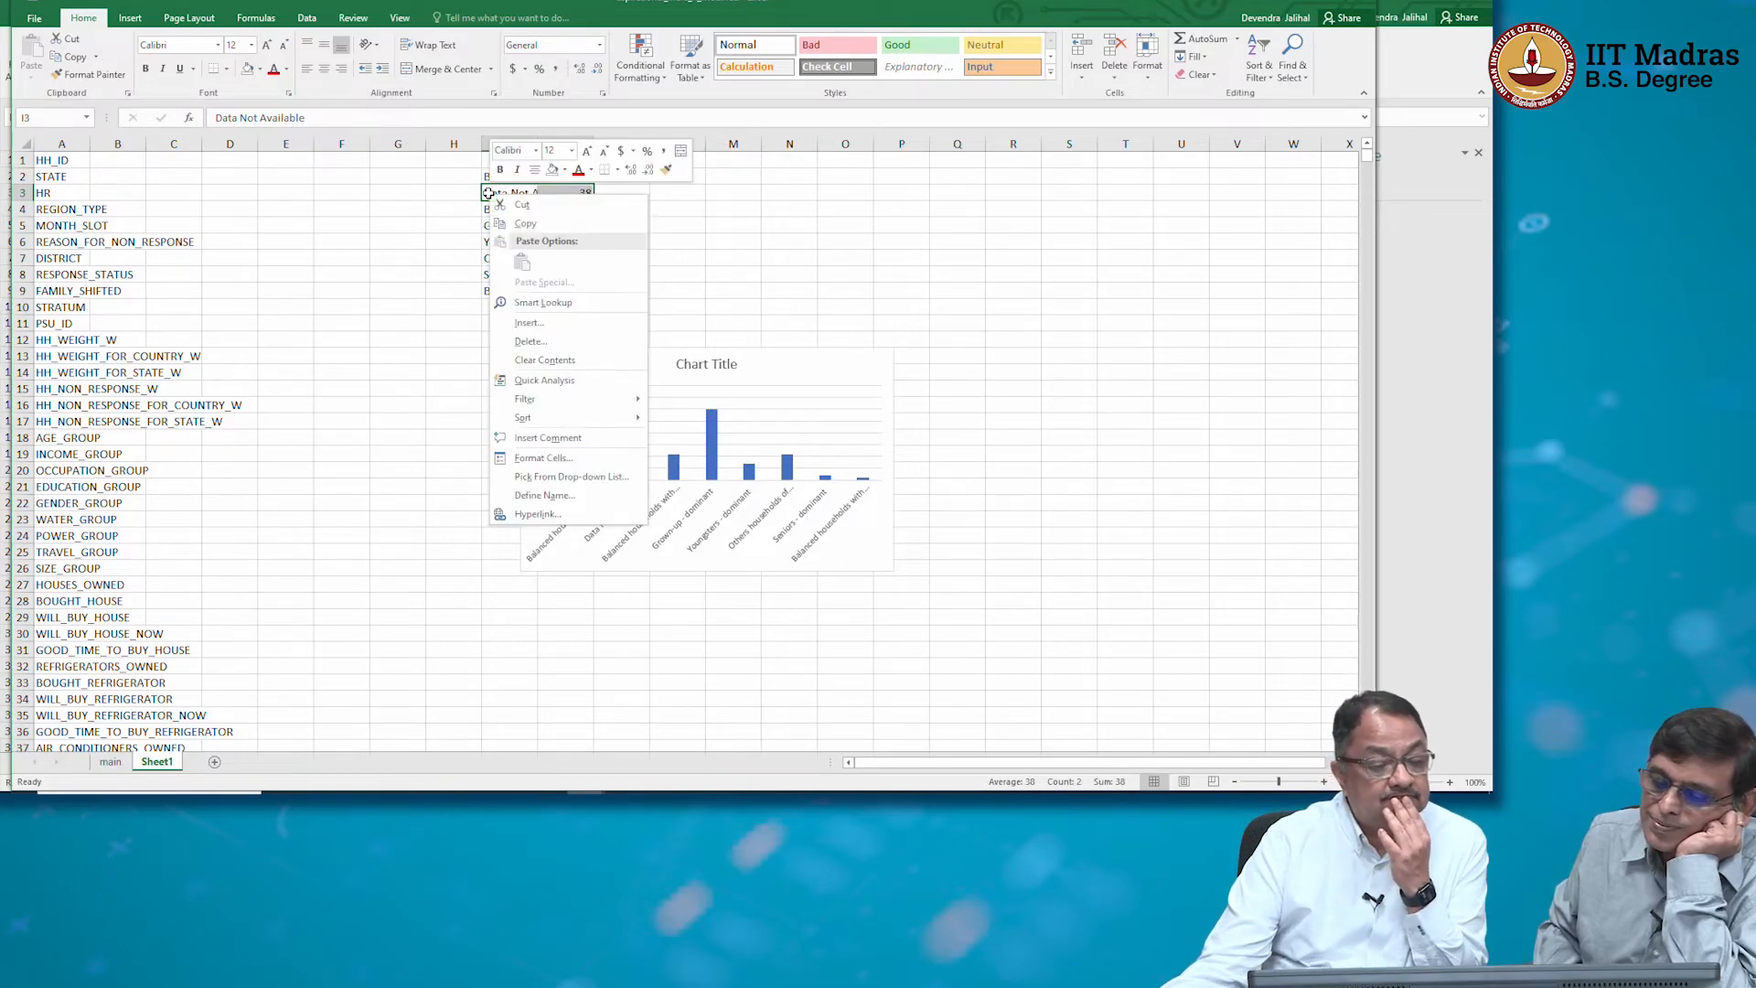
click(554, 339)
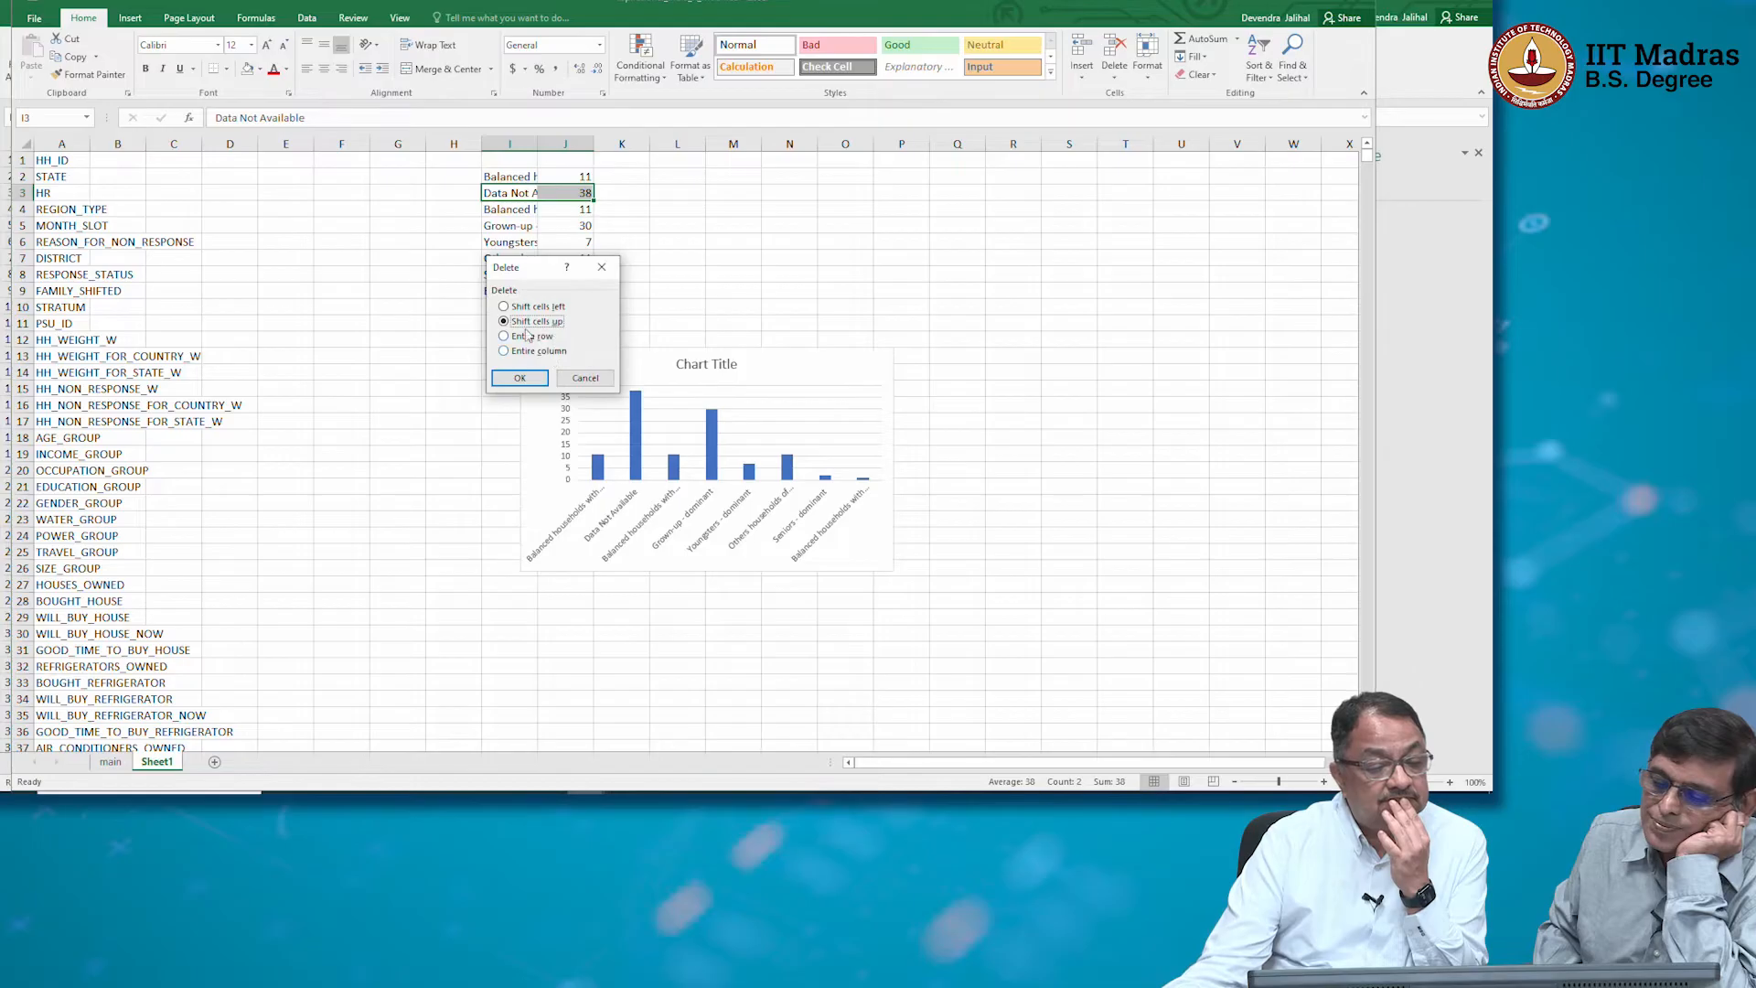
click(519, 379)
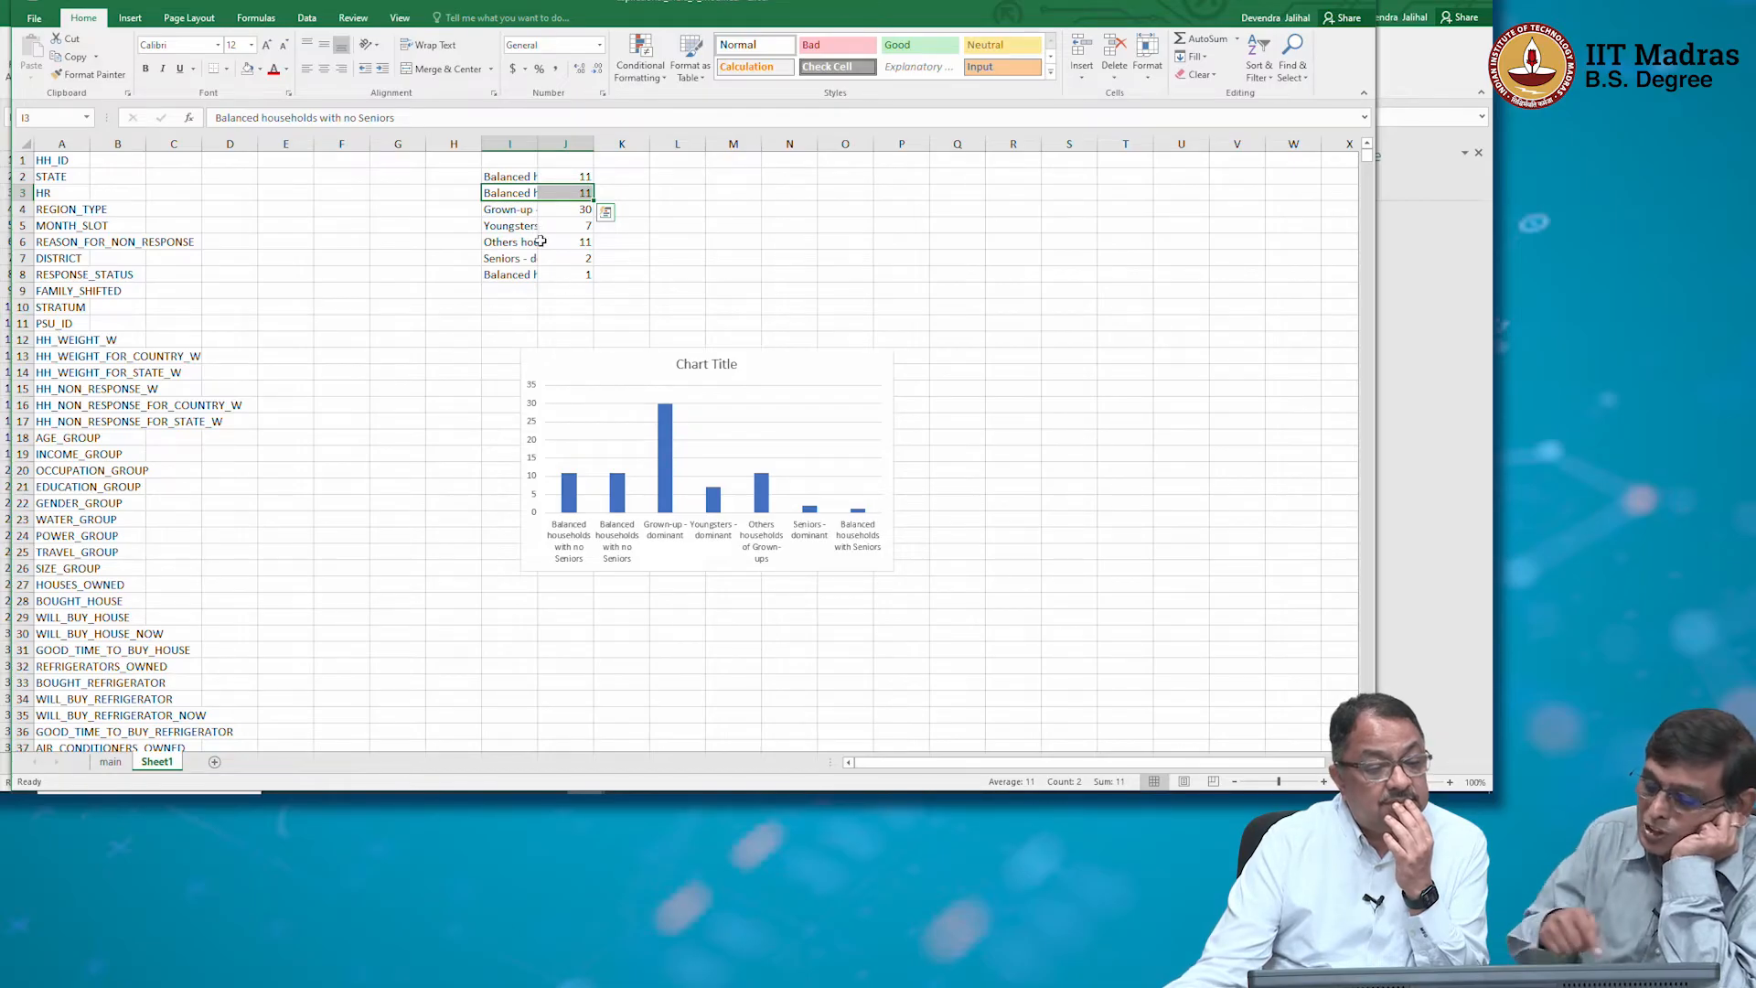
Delete the first Balanced households with no Seniors category and count in I2:J2, shifting cells up, and move the chart closer to the table
click(513, 172)
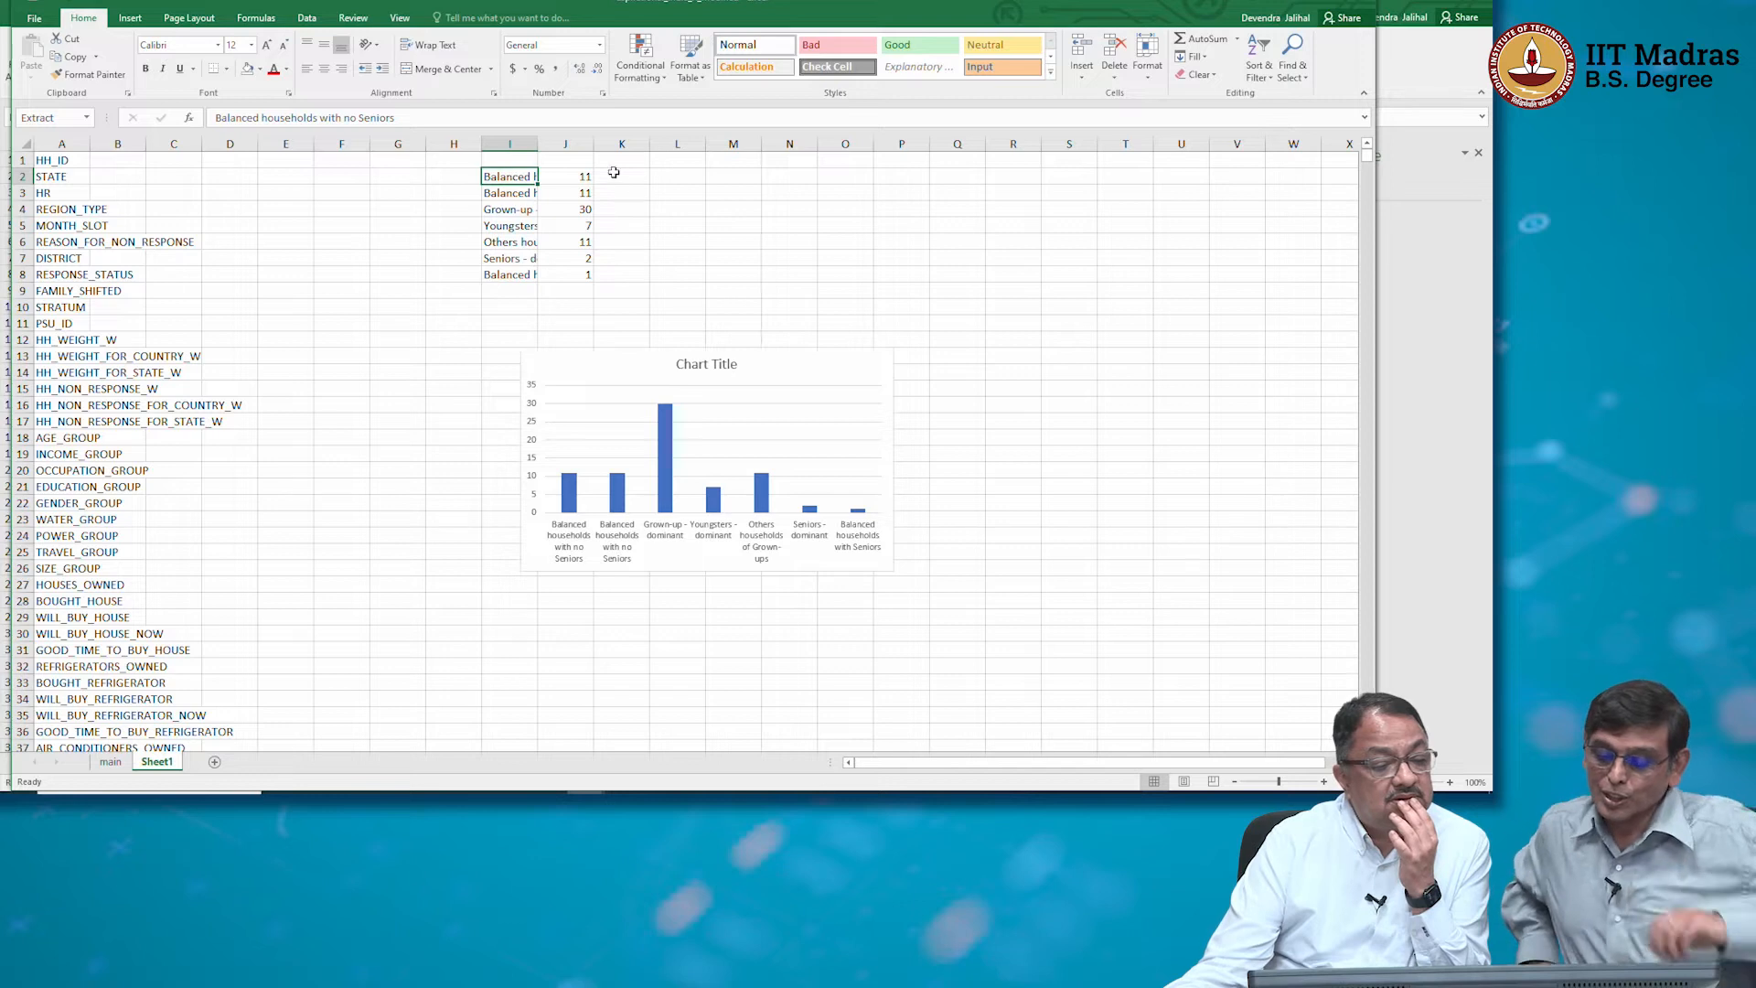
shift+click(585, 177)
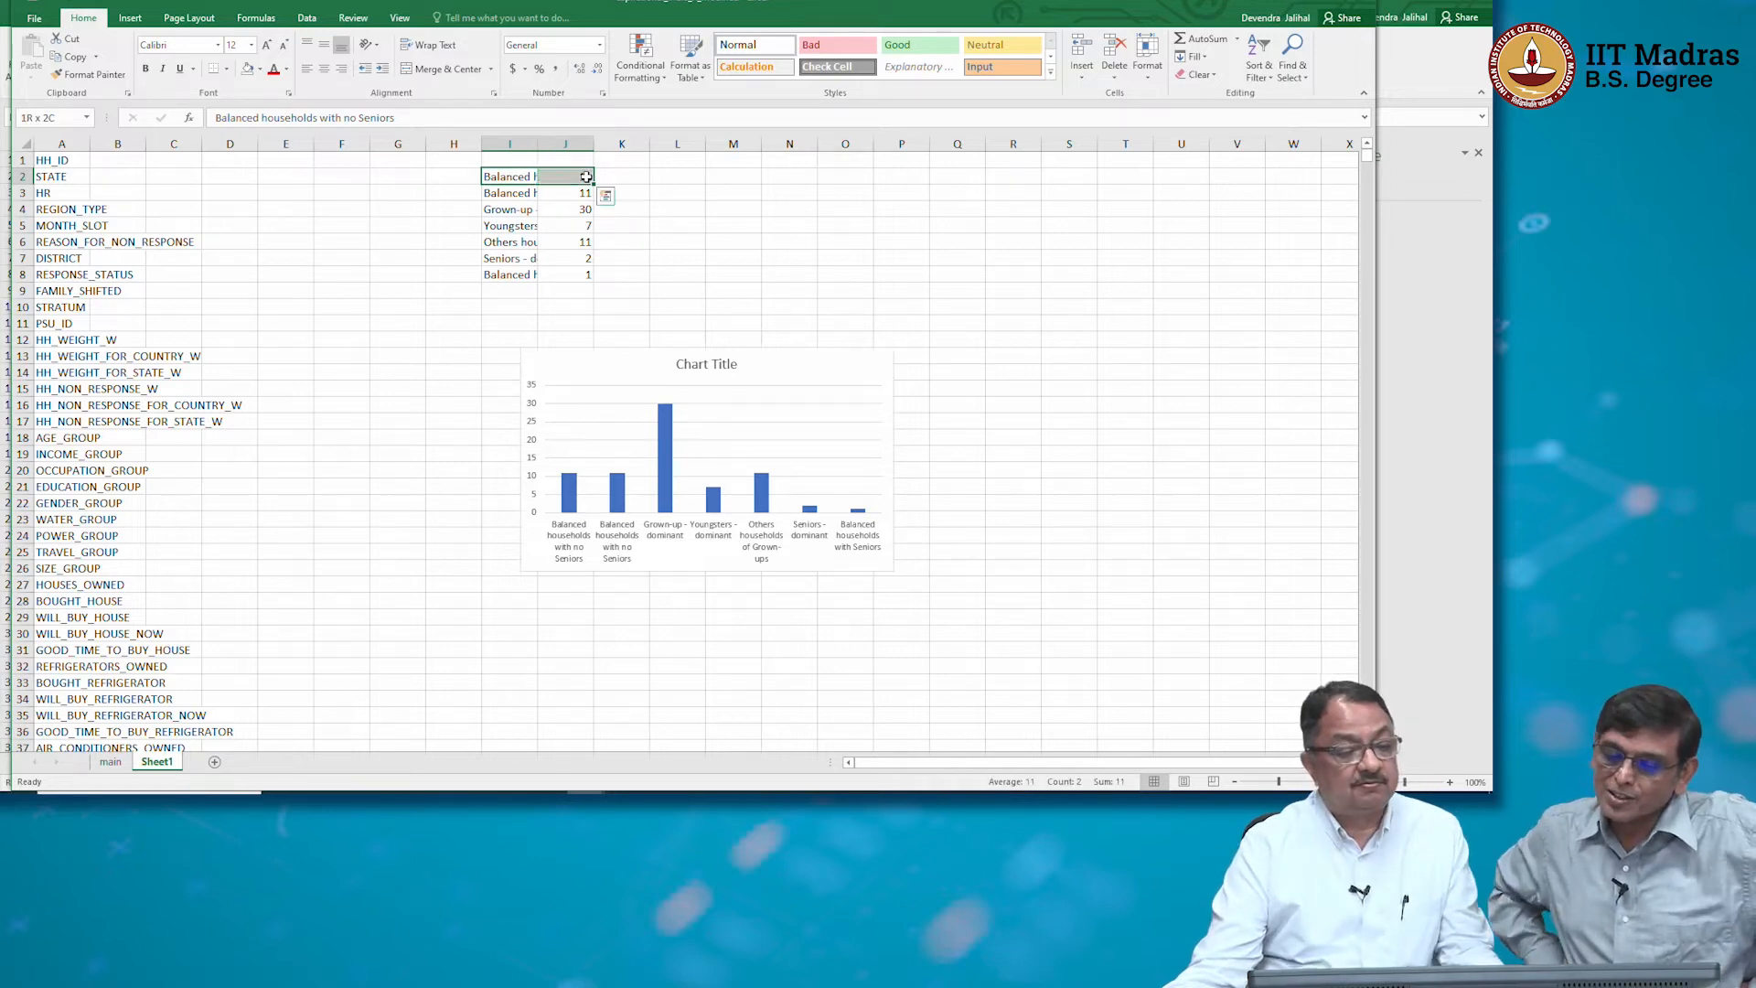
right_click(581, 177)
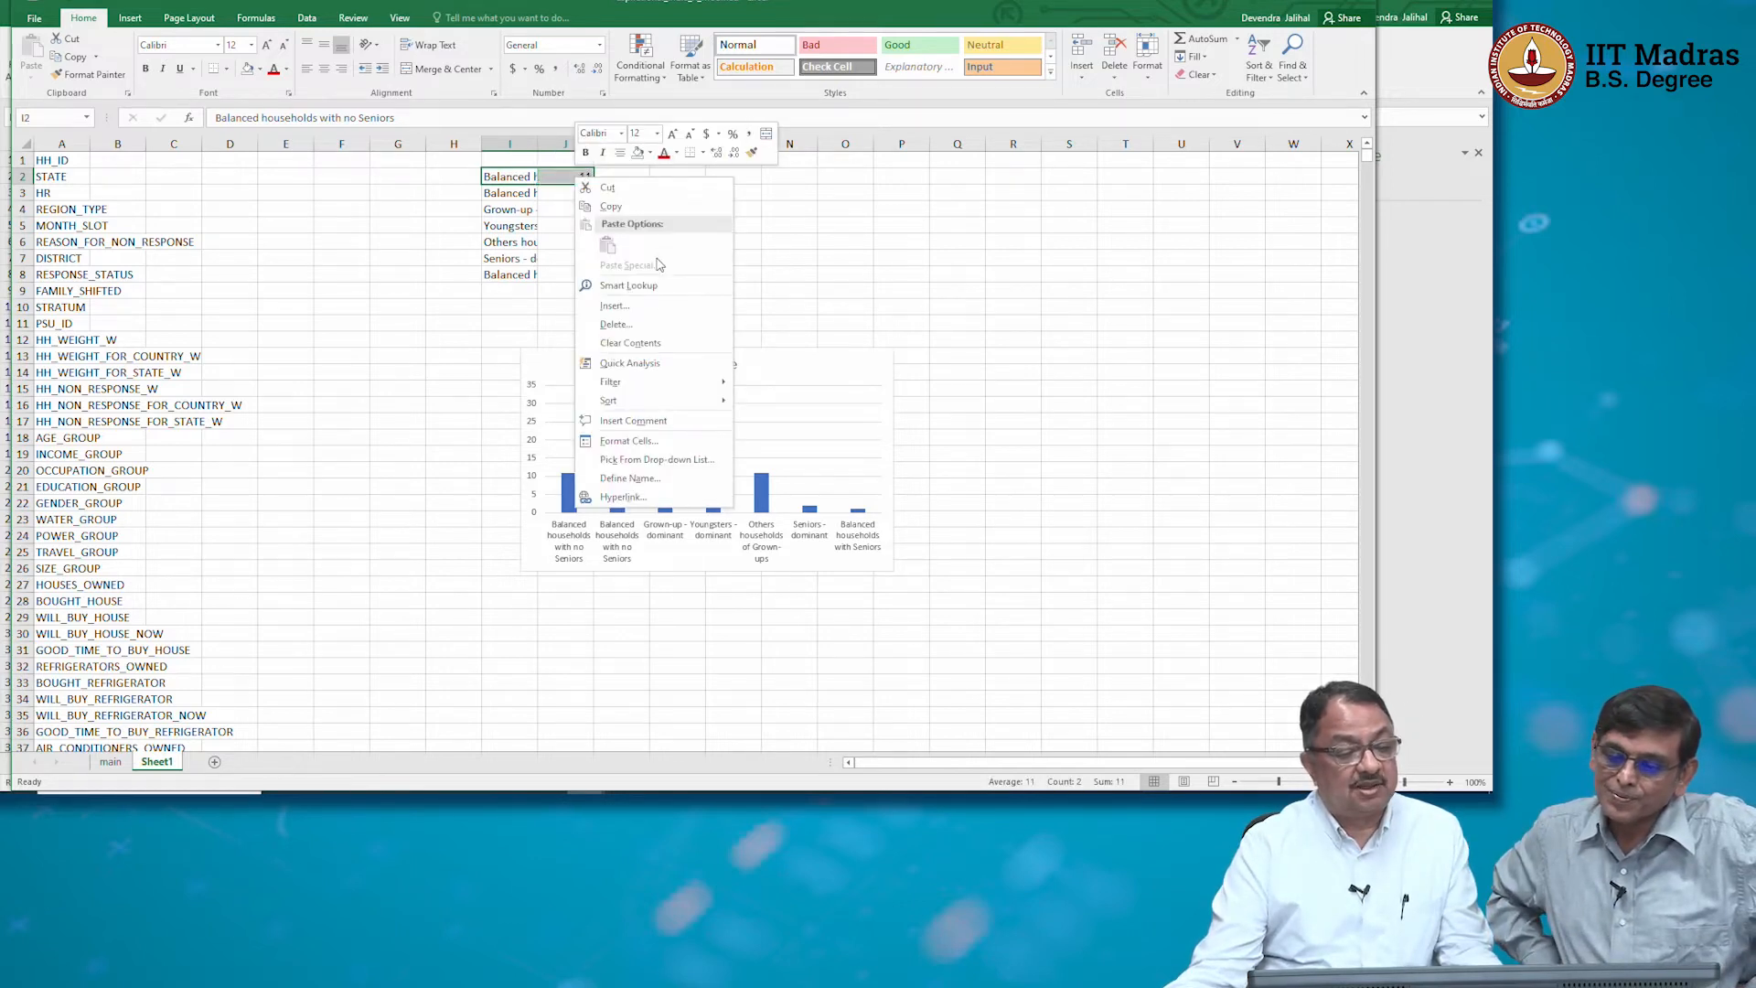
click(615, 324)
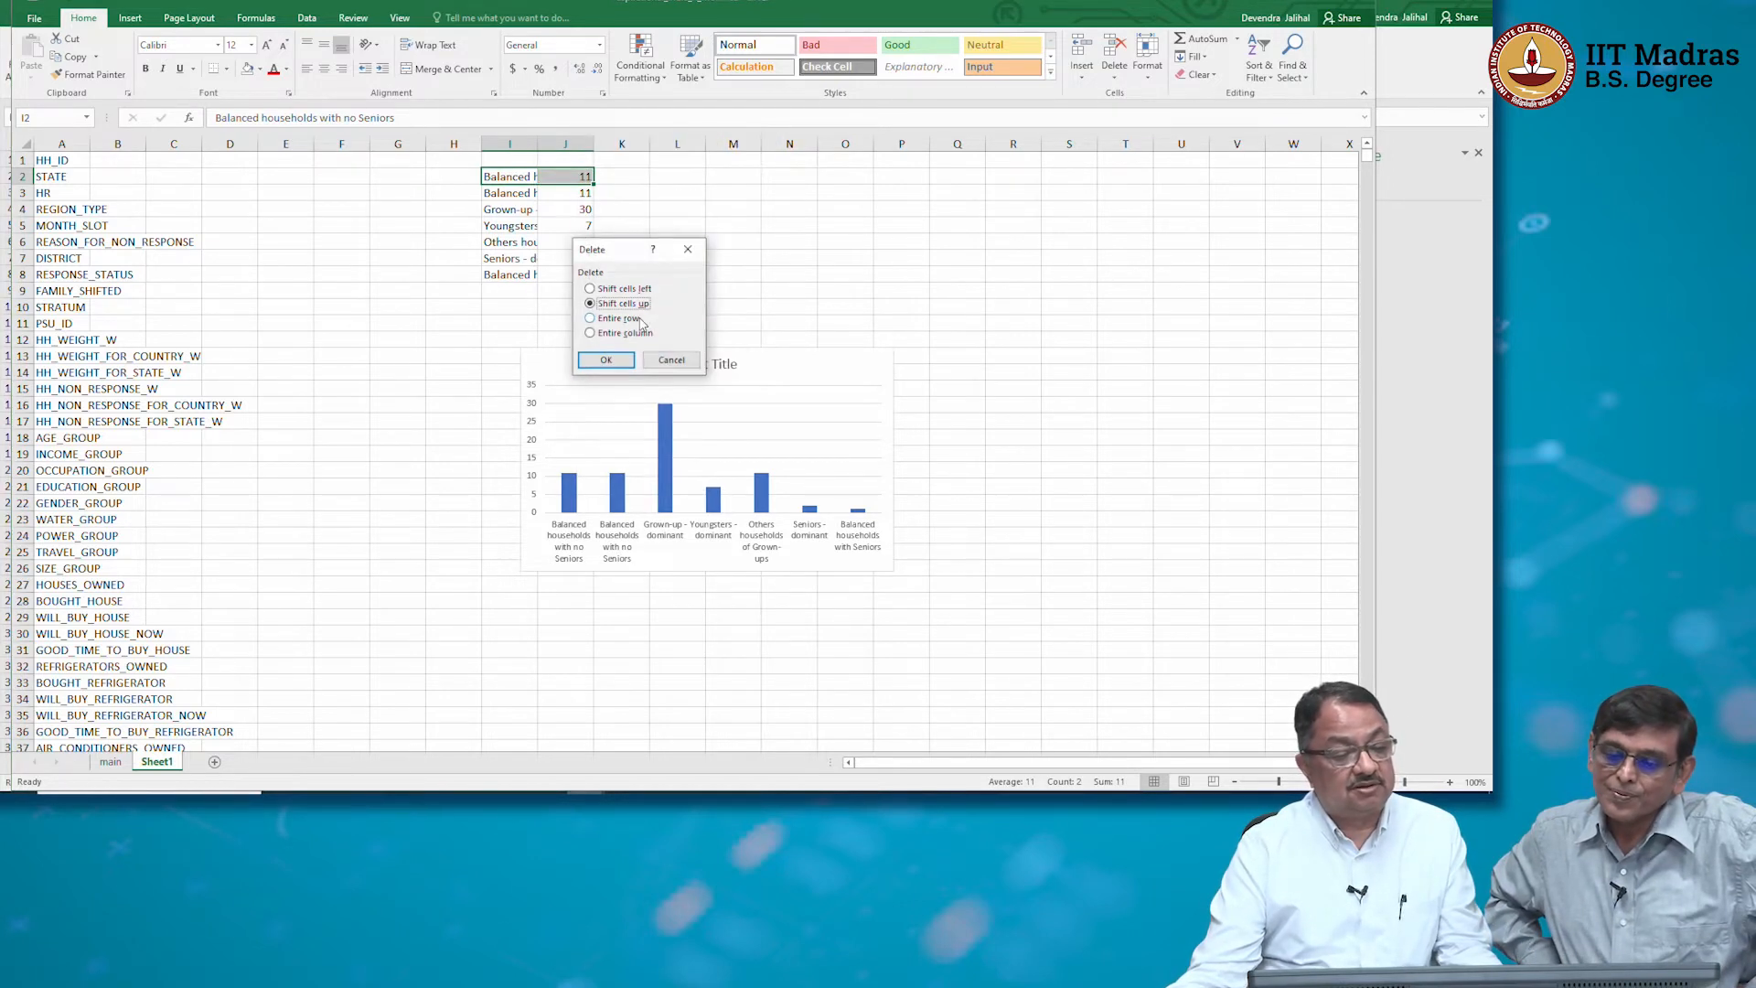
click(605, 359)
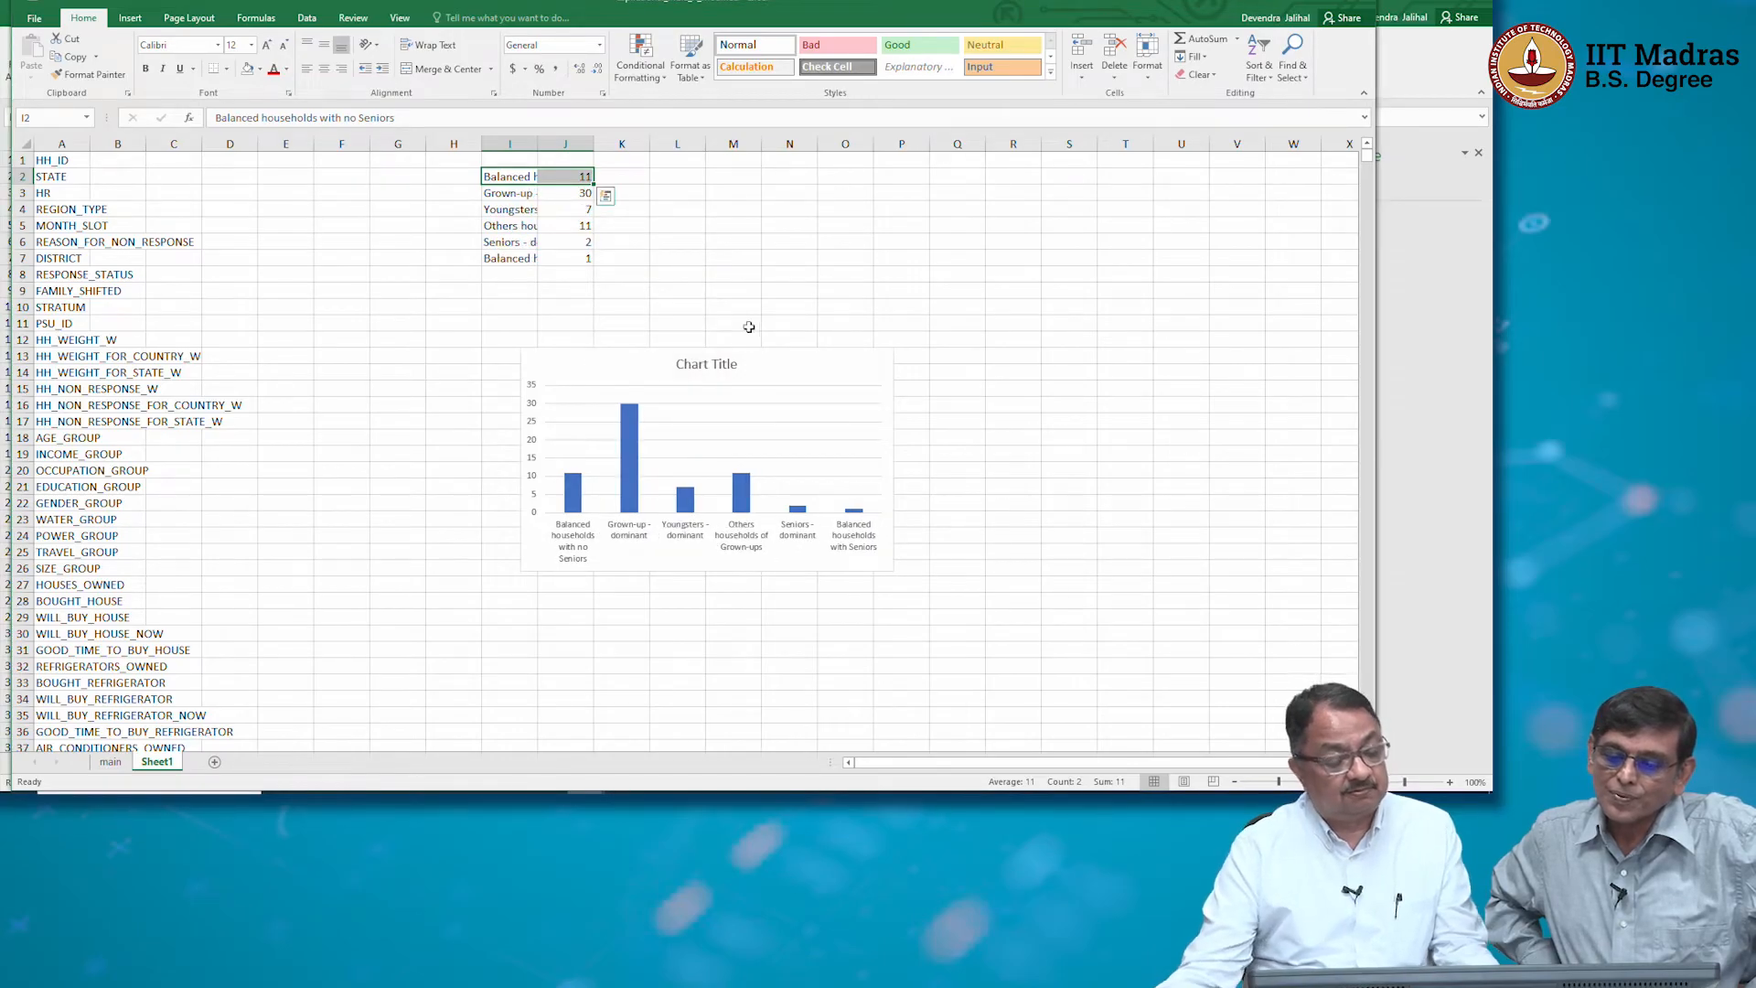
drag(742, 356, 636, 323)
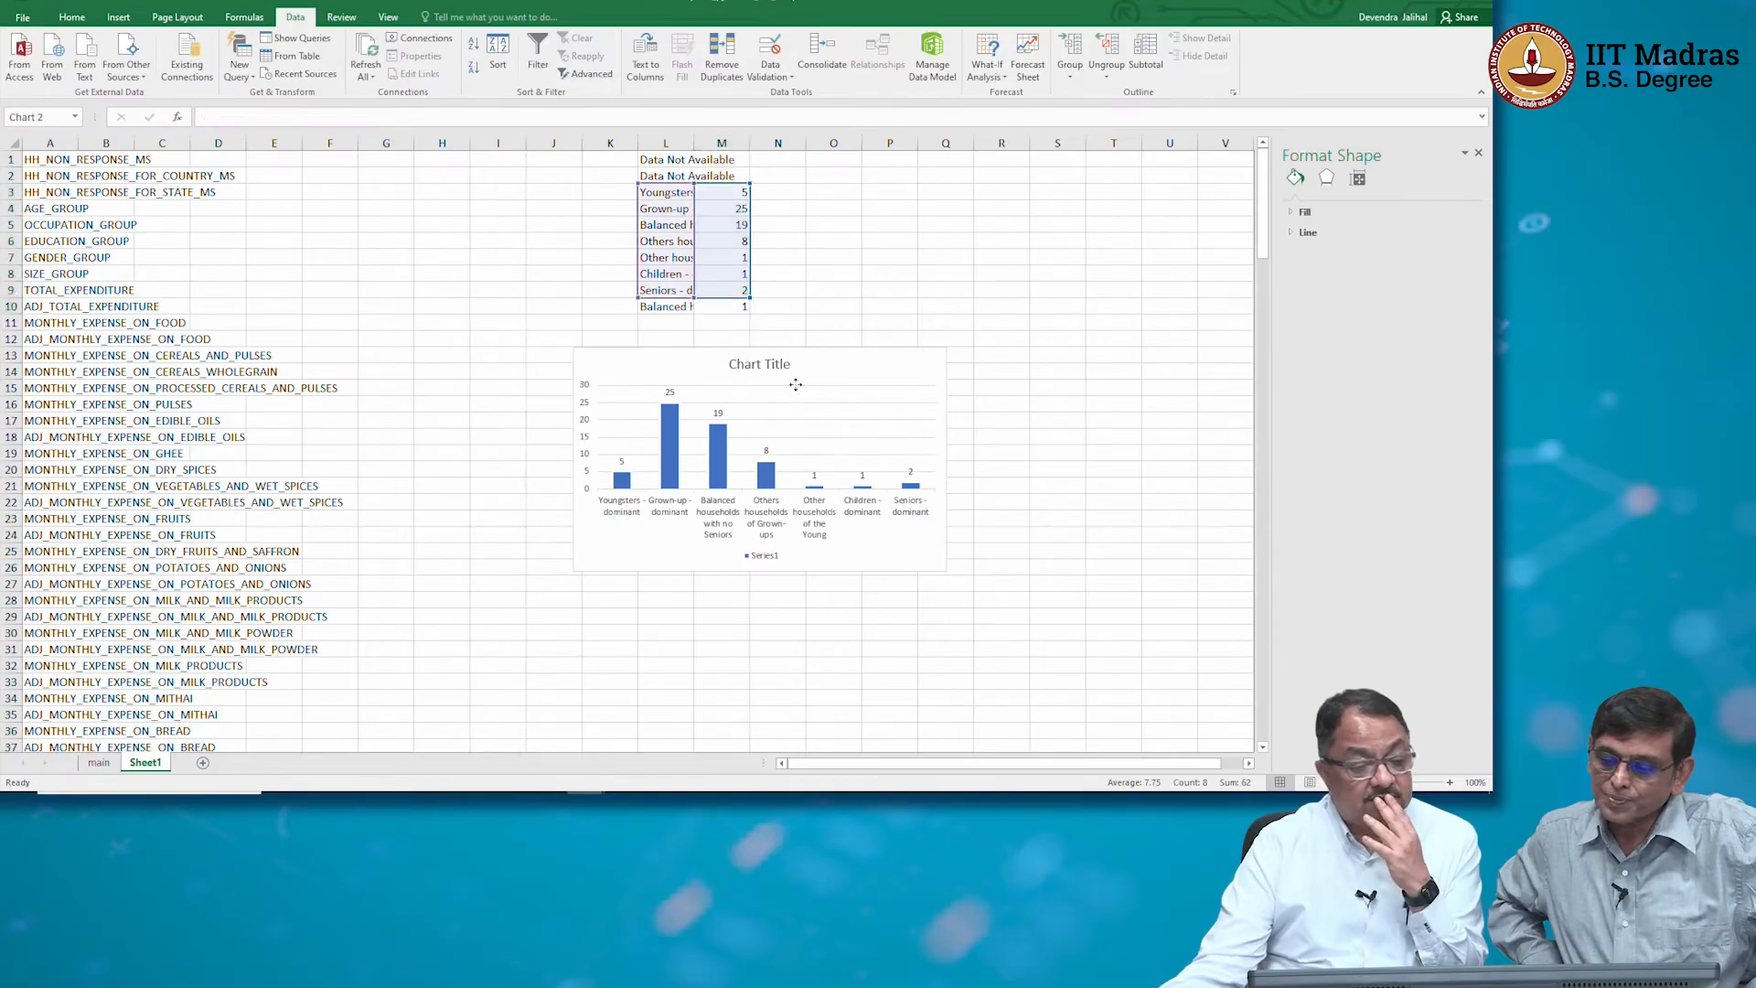
Copy the age-group column chart from Sheet1 of the other workbook and return to this workbook's Sheet1
click(797, 389)
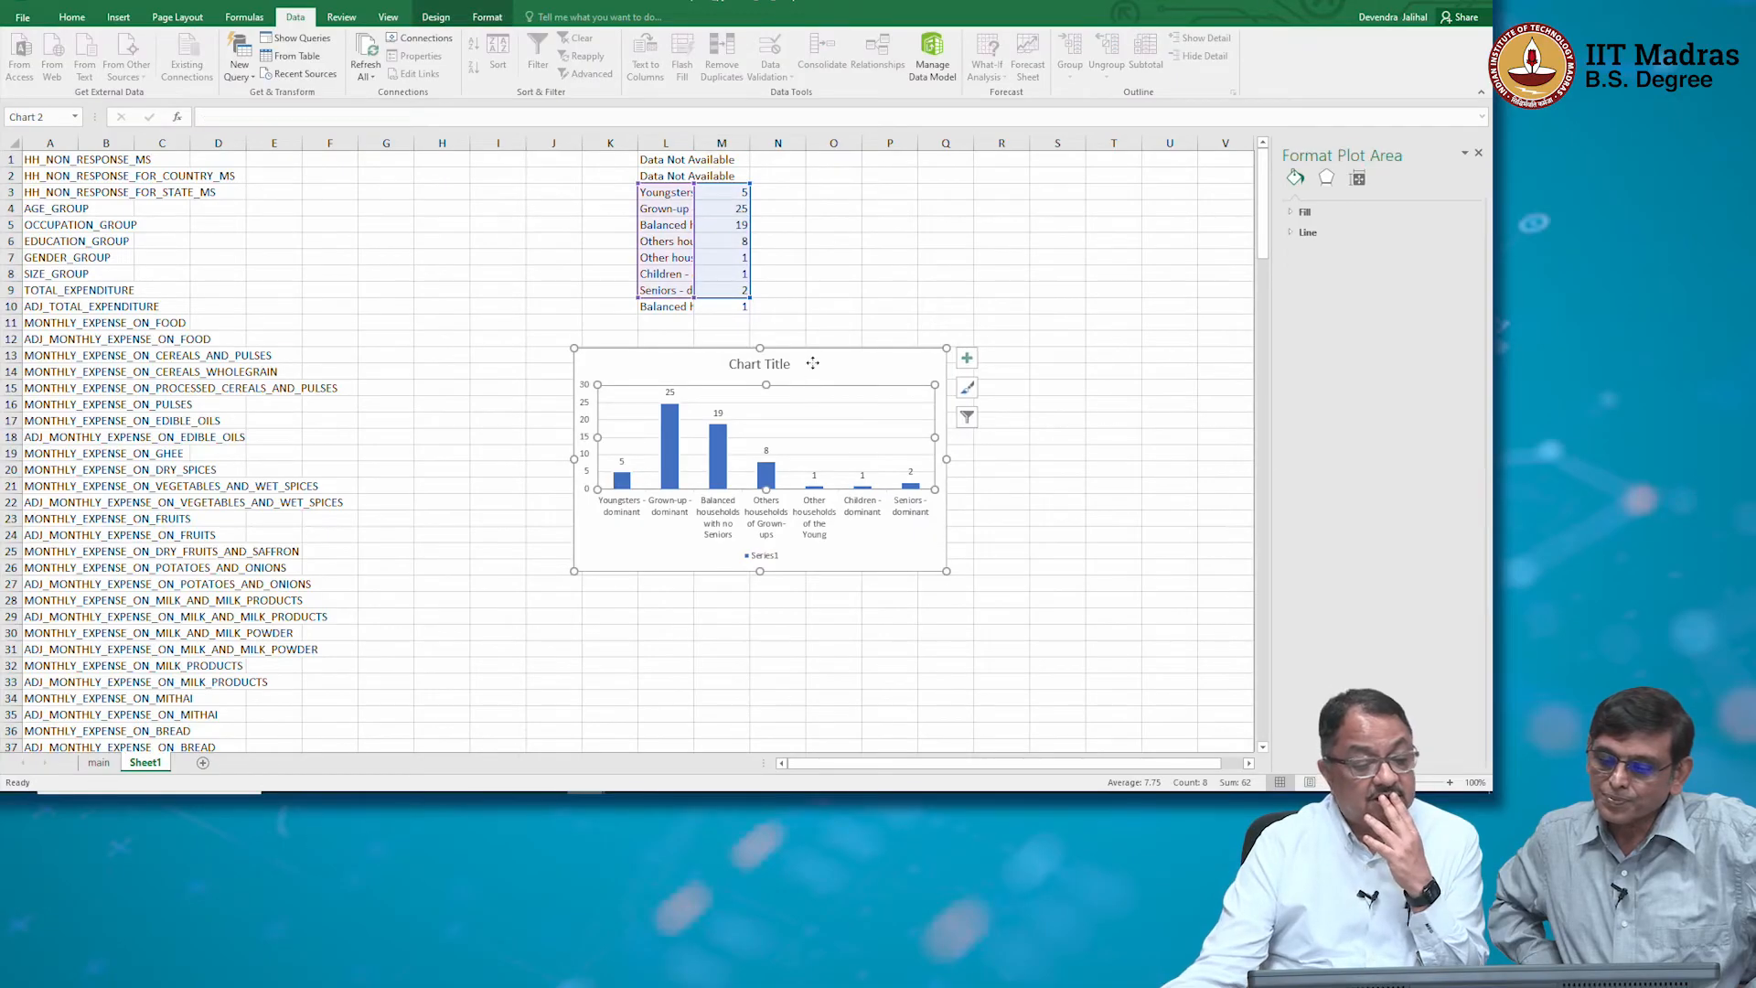
right_click(813, 355)
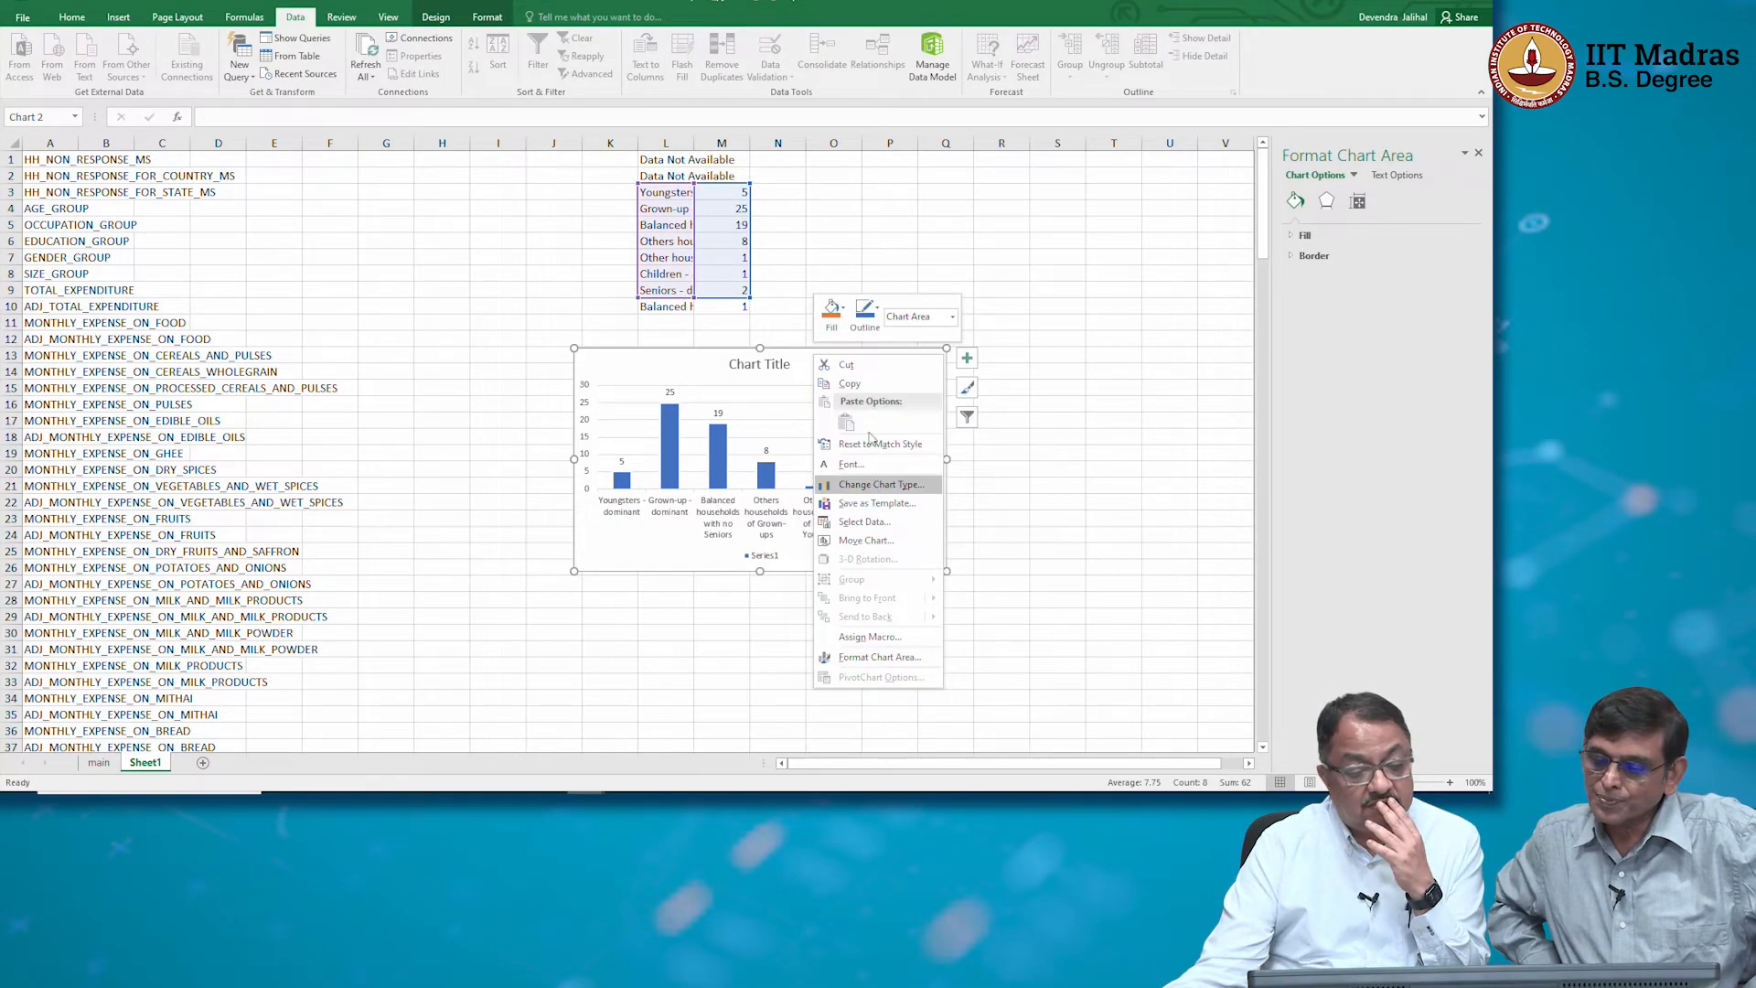
click(850, 383)
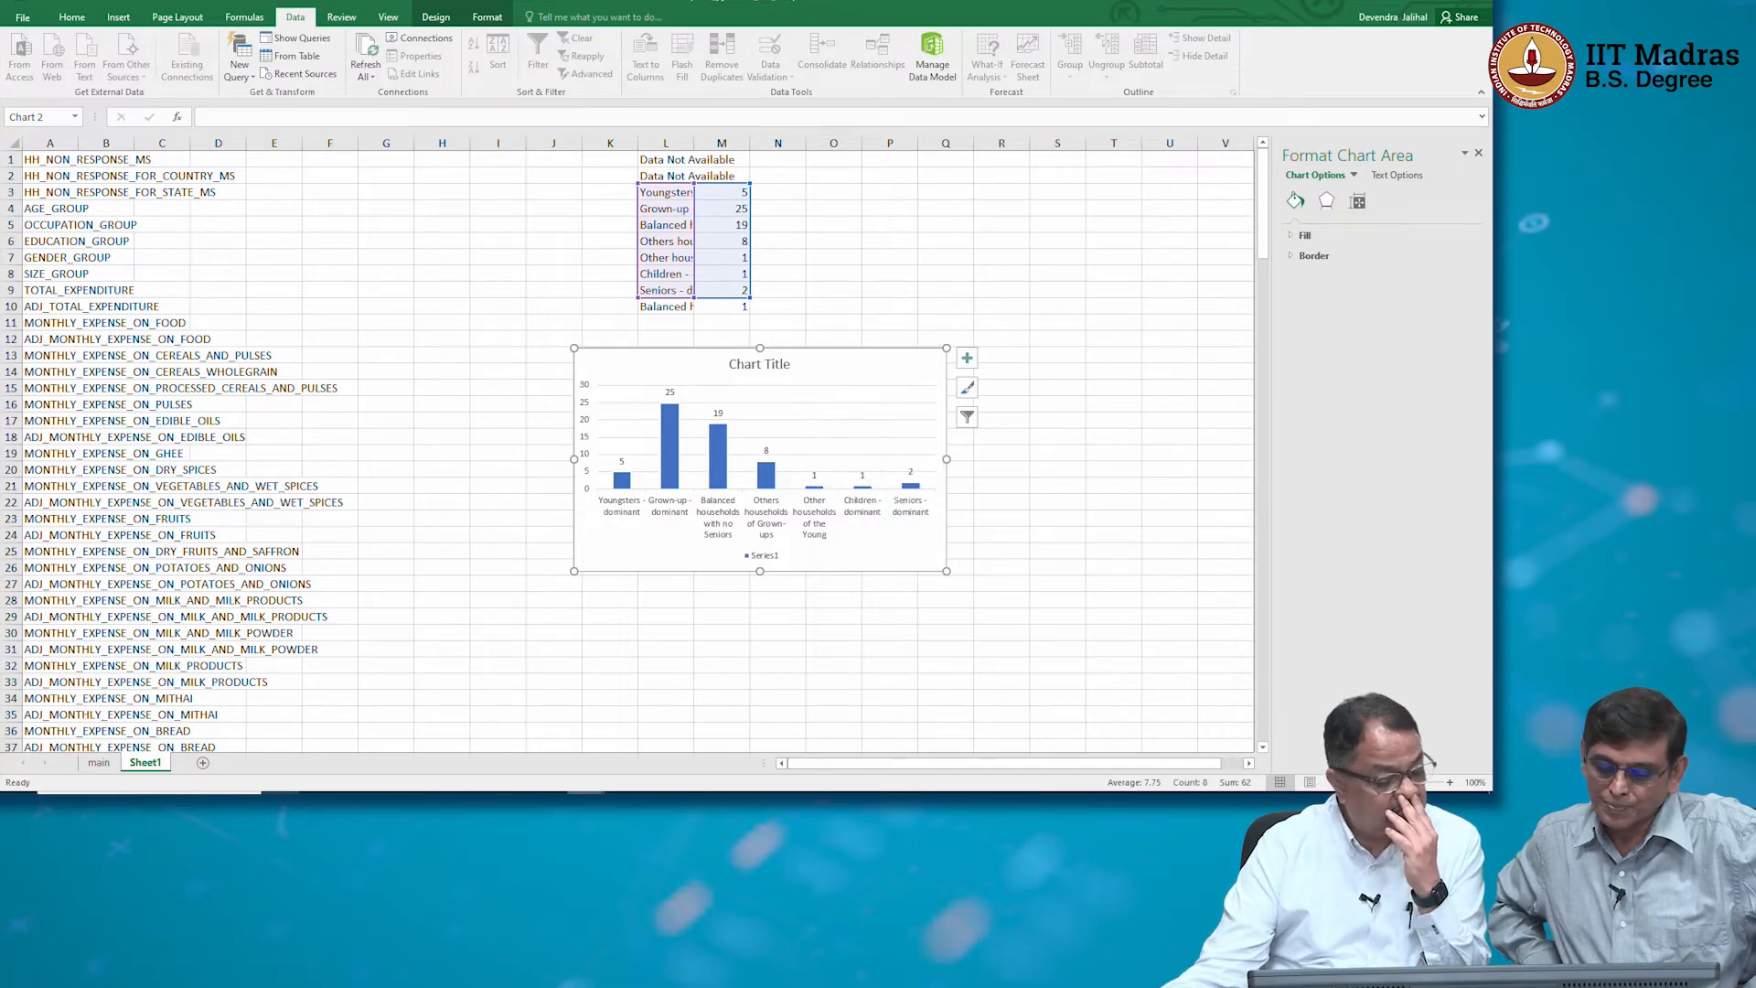
key(alt+Tab)
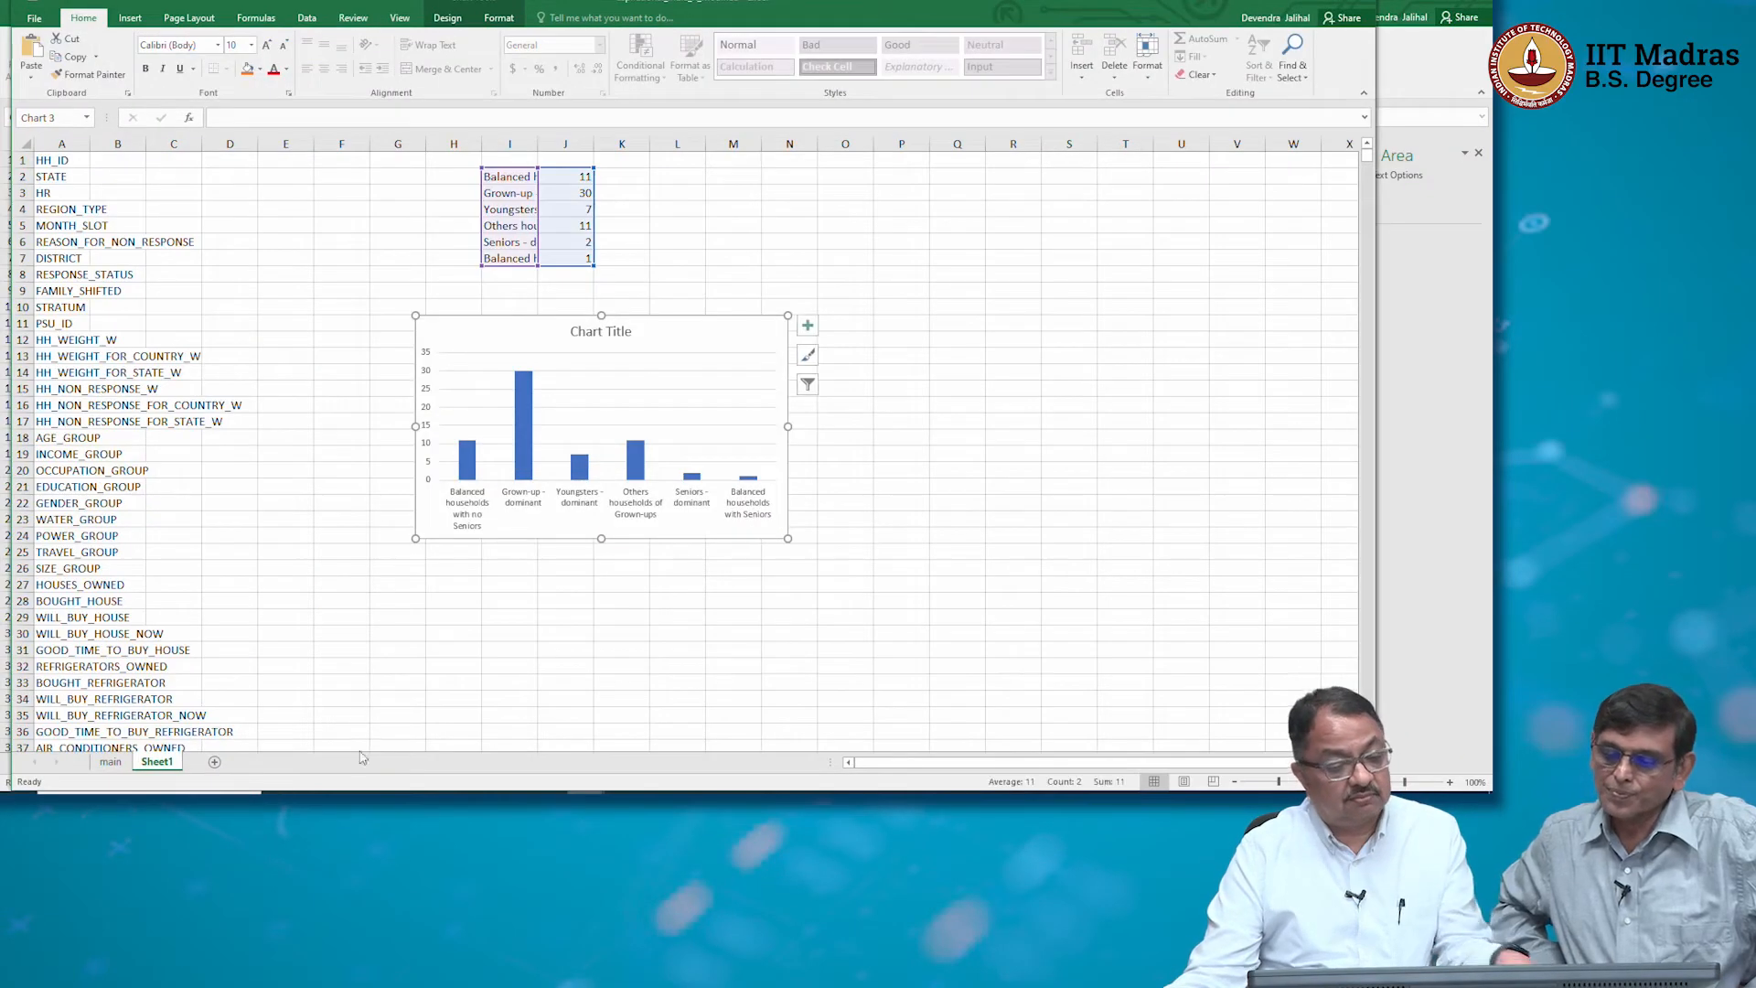
Paste the copied age-group chart at R11 and line it up beside the existing chart
click(1056, 415)
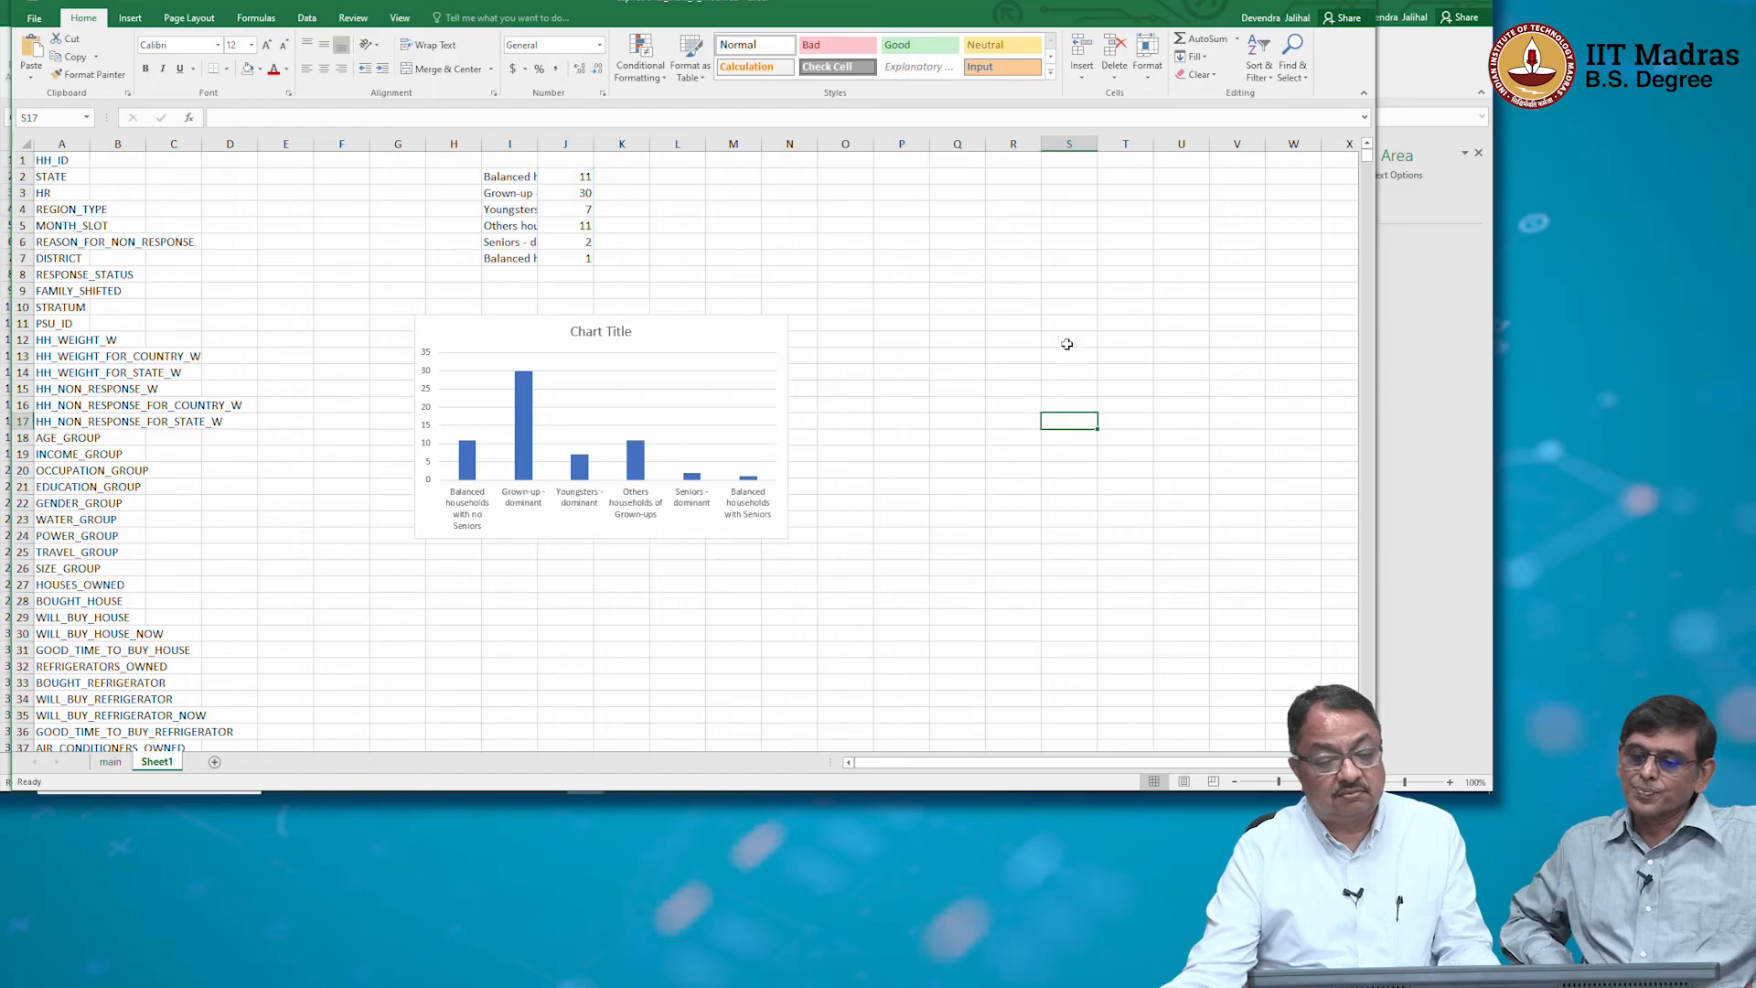
click(994, 320)
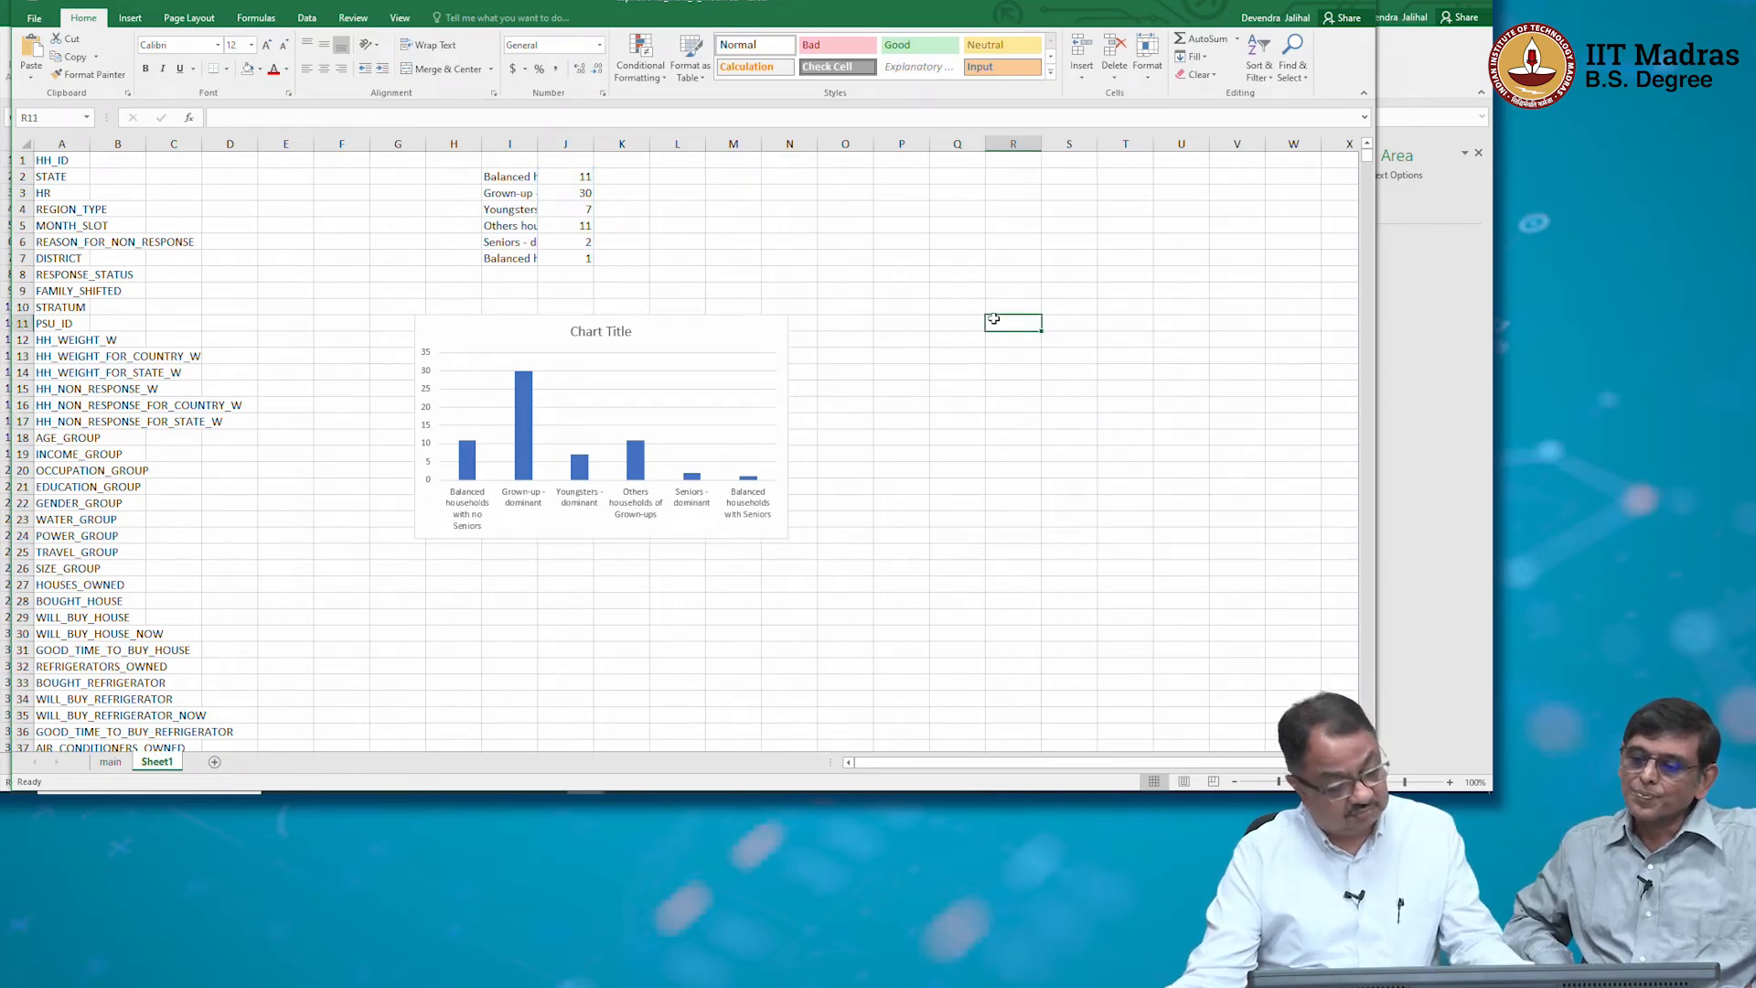
key(ctrl+v)
drag(1216, 322, 1085, 316)
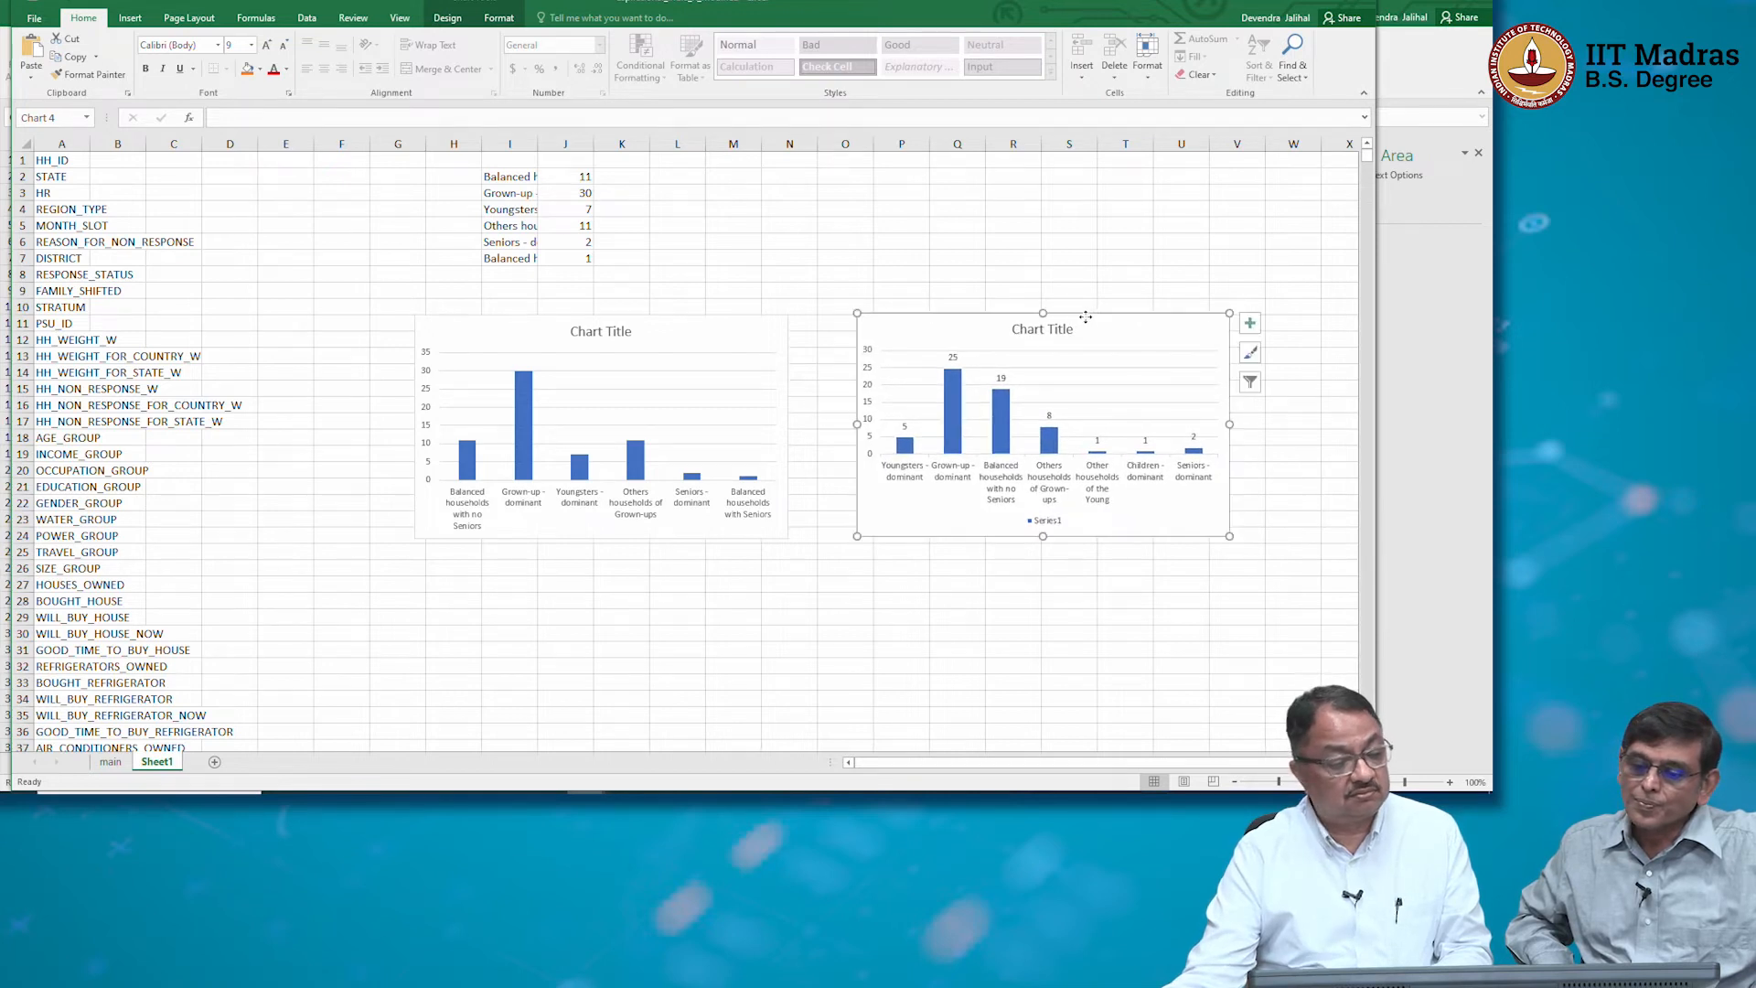
click(1209, 244)
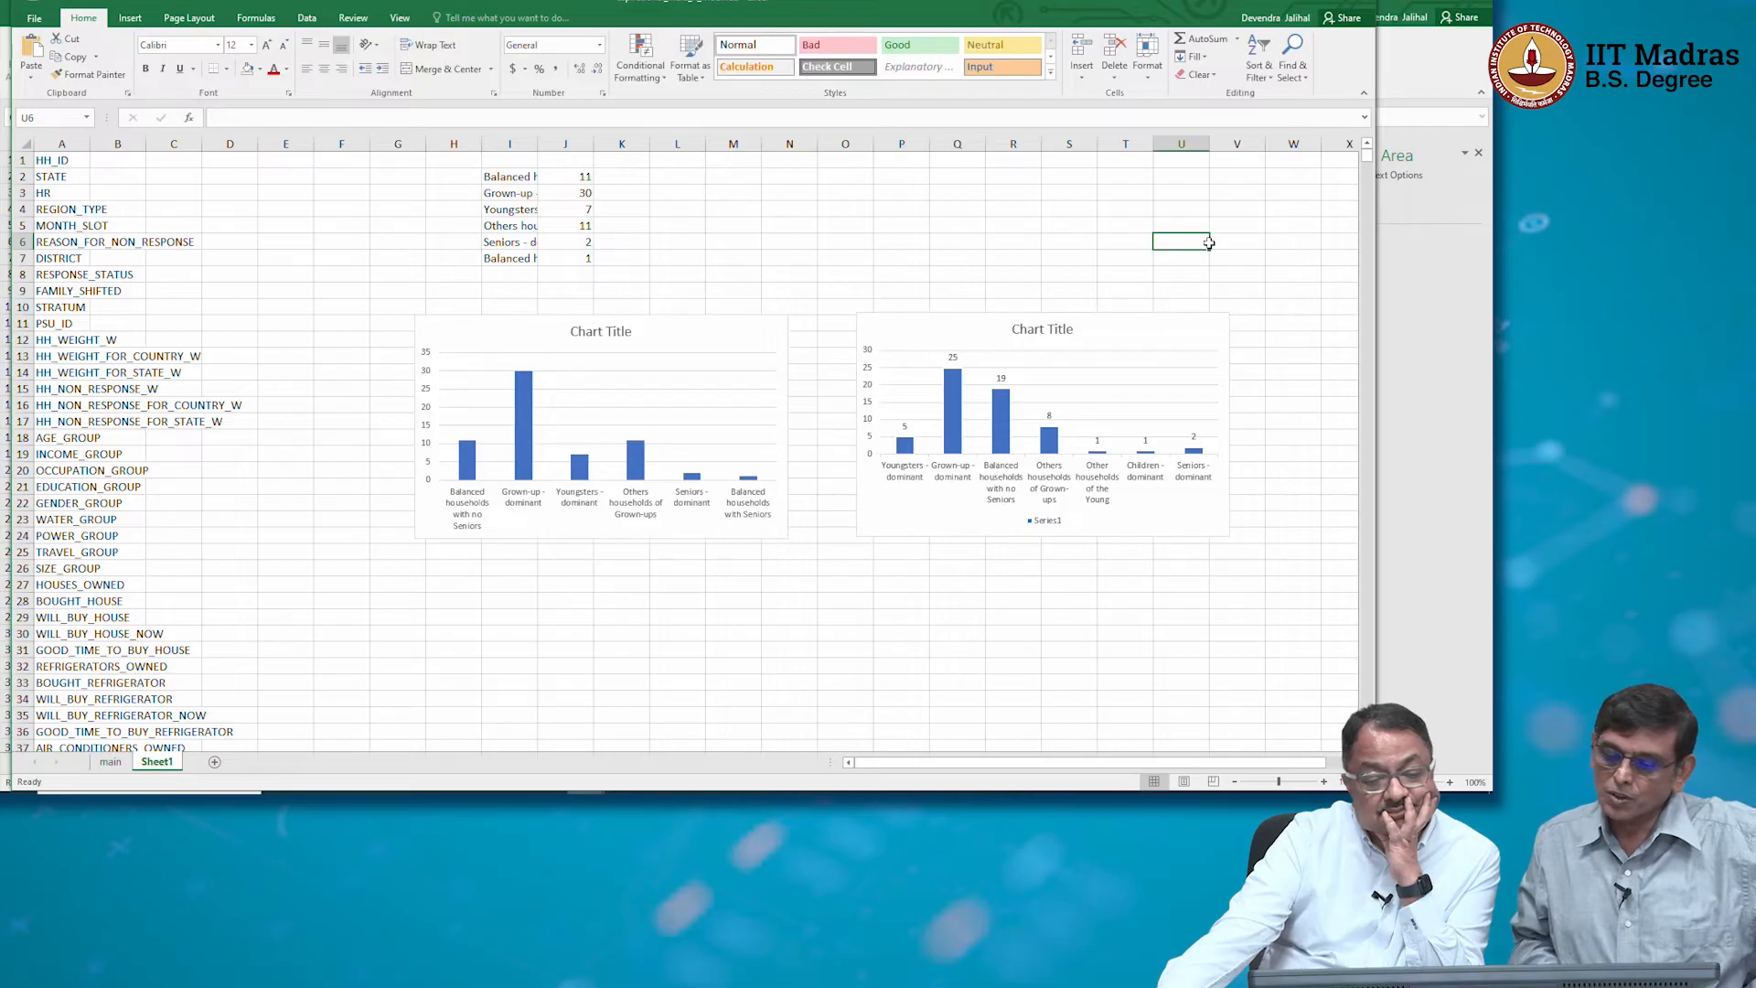
Copy the Youngsters - dominant label from I4 into M4
click(523, 210)
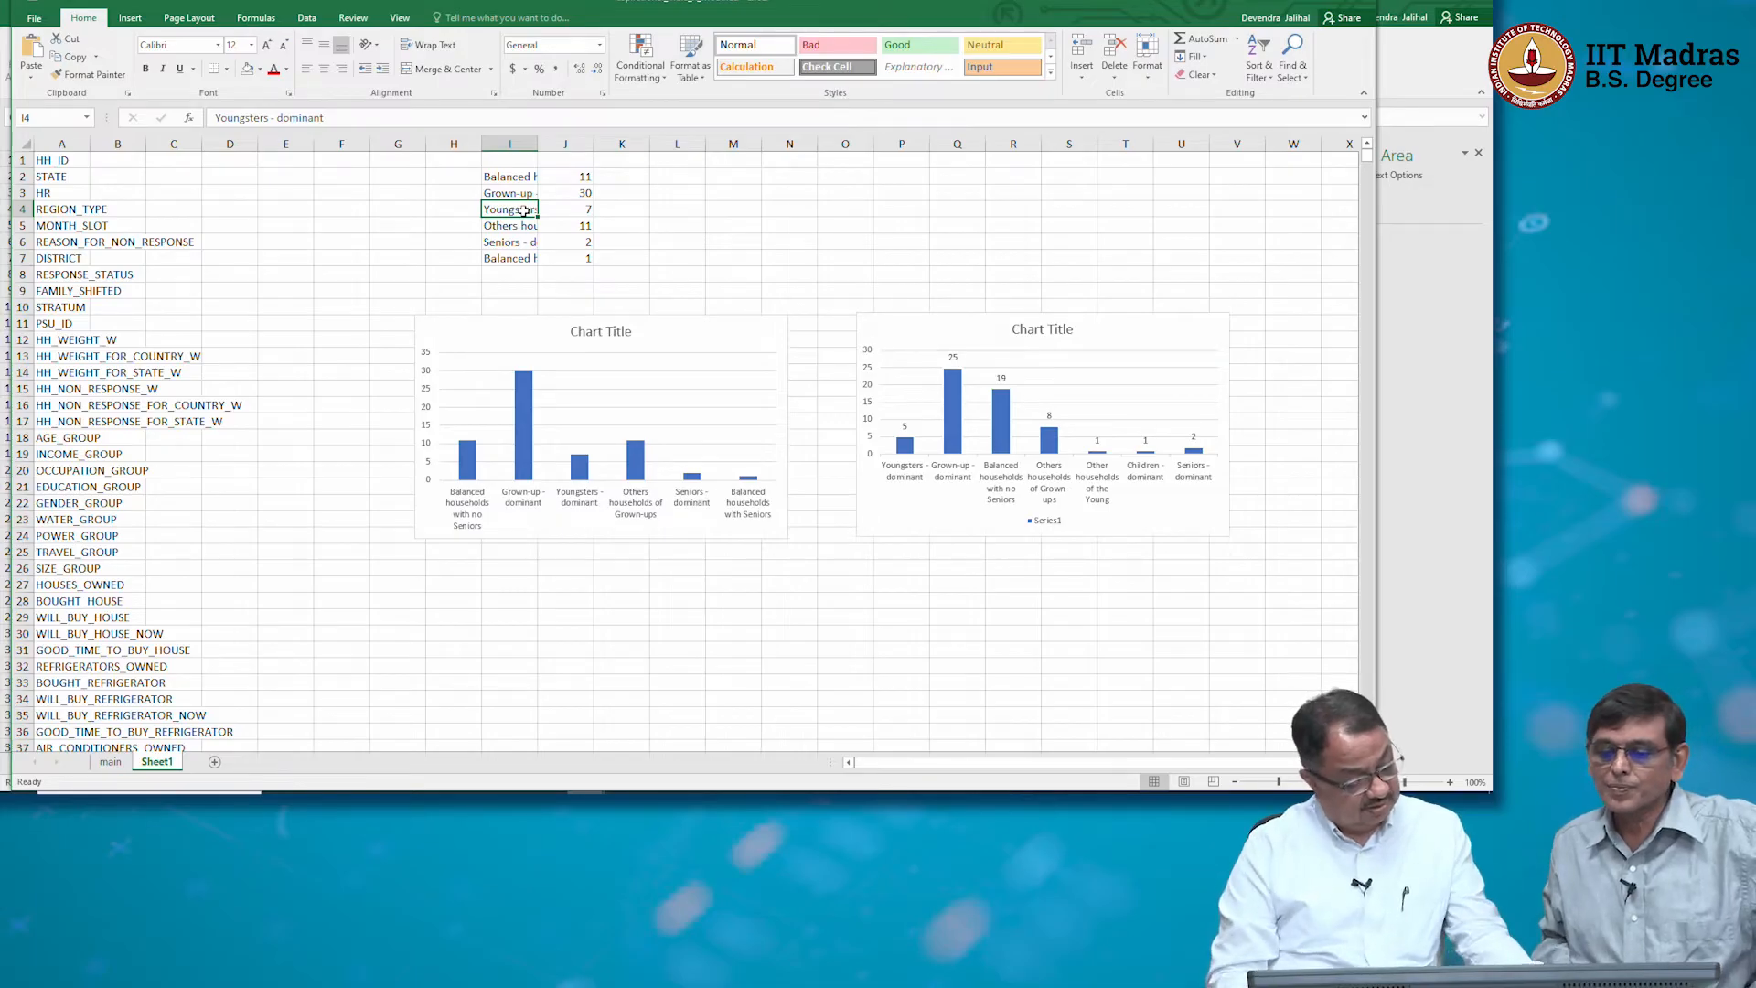
key(ctrl+c)
key(Right)
key(Right)
key(Right)
key(Right)
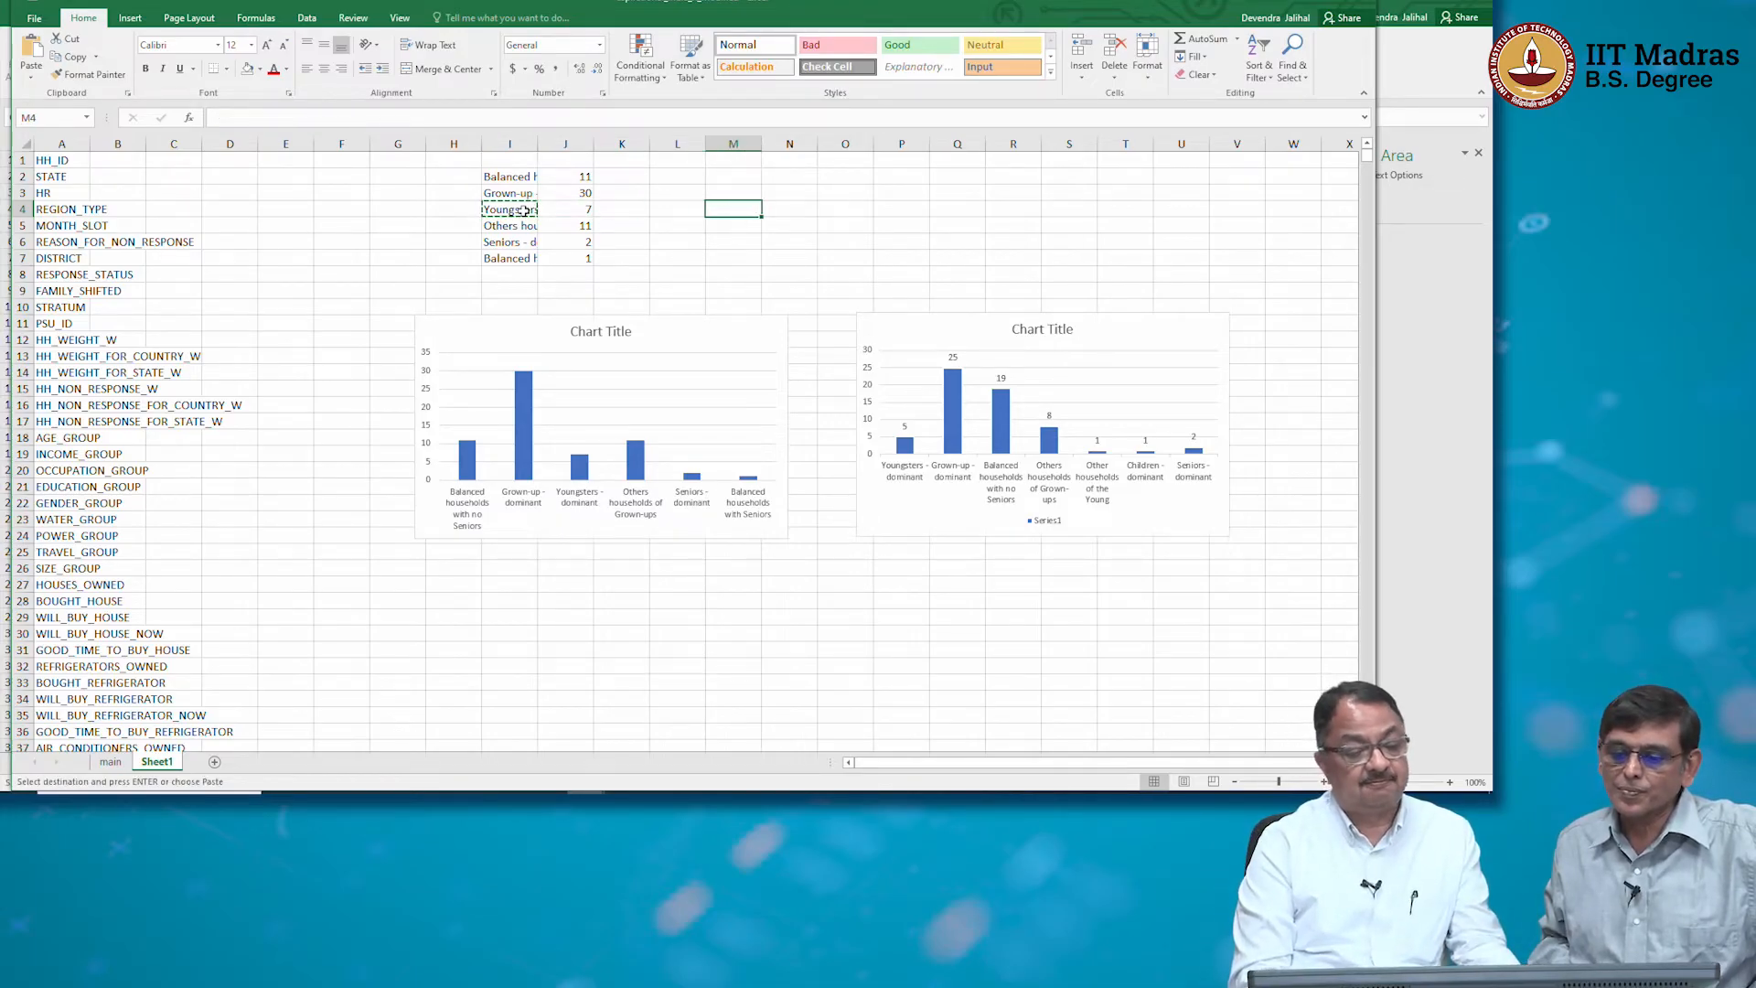
key(ctrl+v)
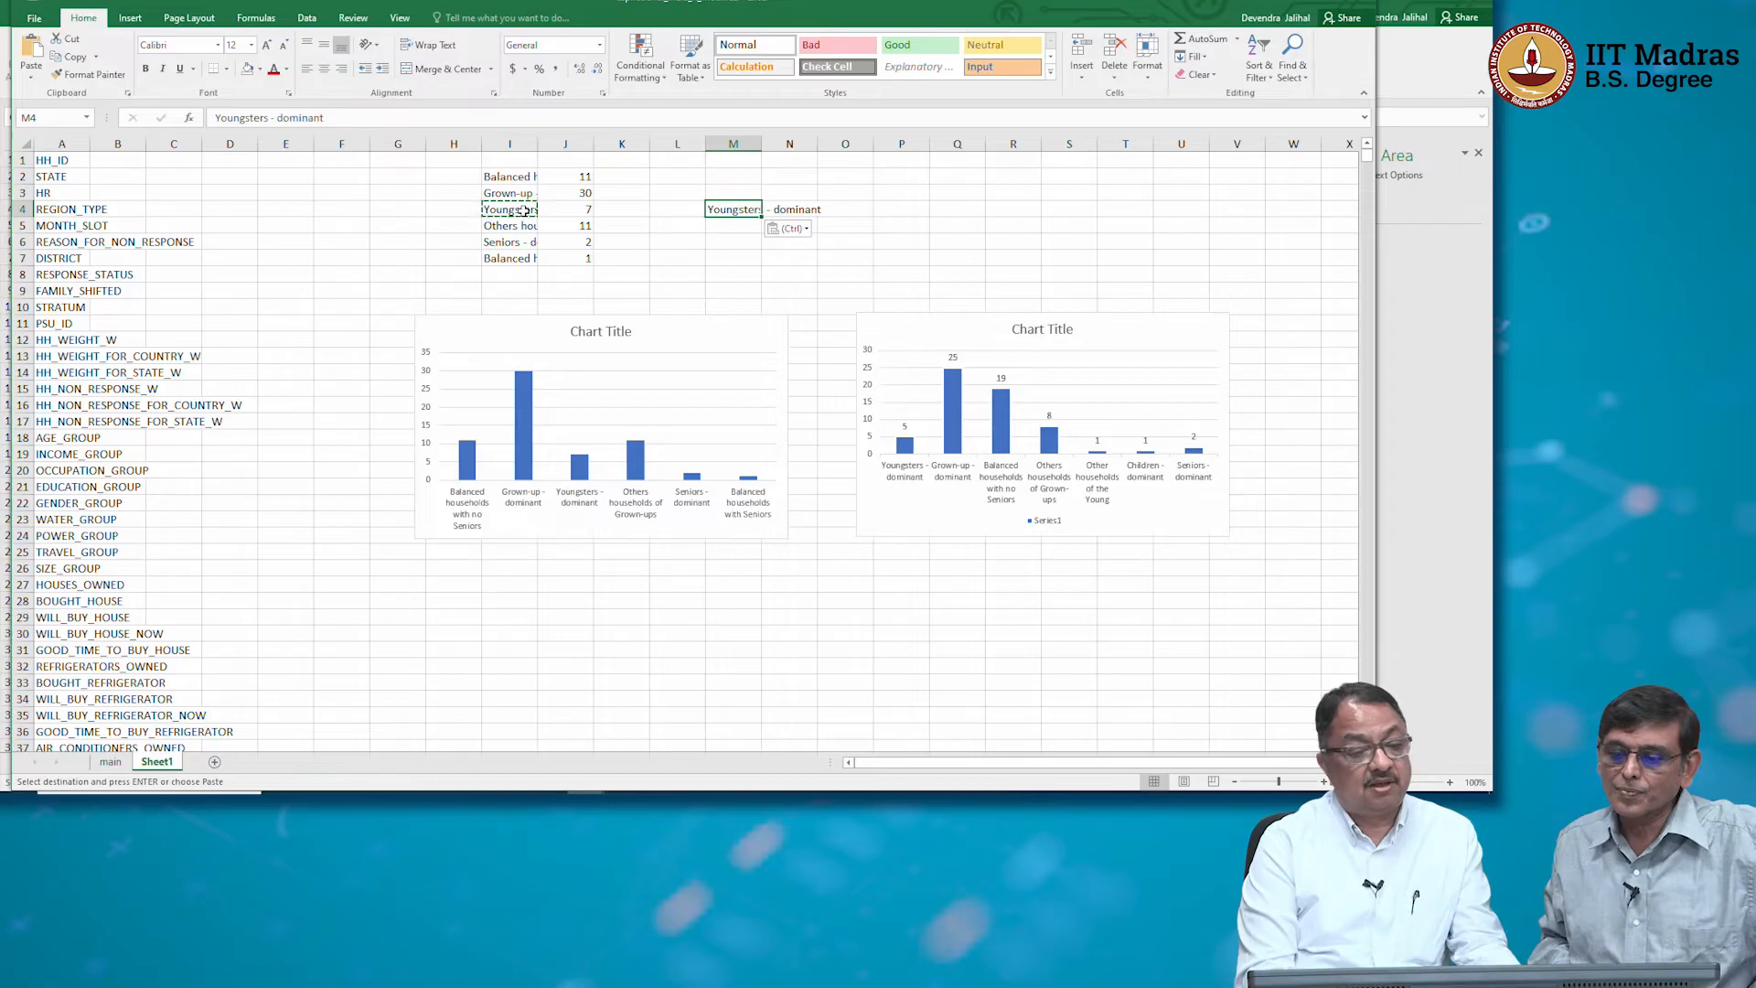
Copy the six age categories in I2:I7 to M2:M7
key(Up)
key(Up)
key(Left)
key(Left)
key(Left)
key(Left)
key(Left)
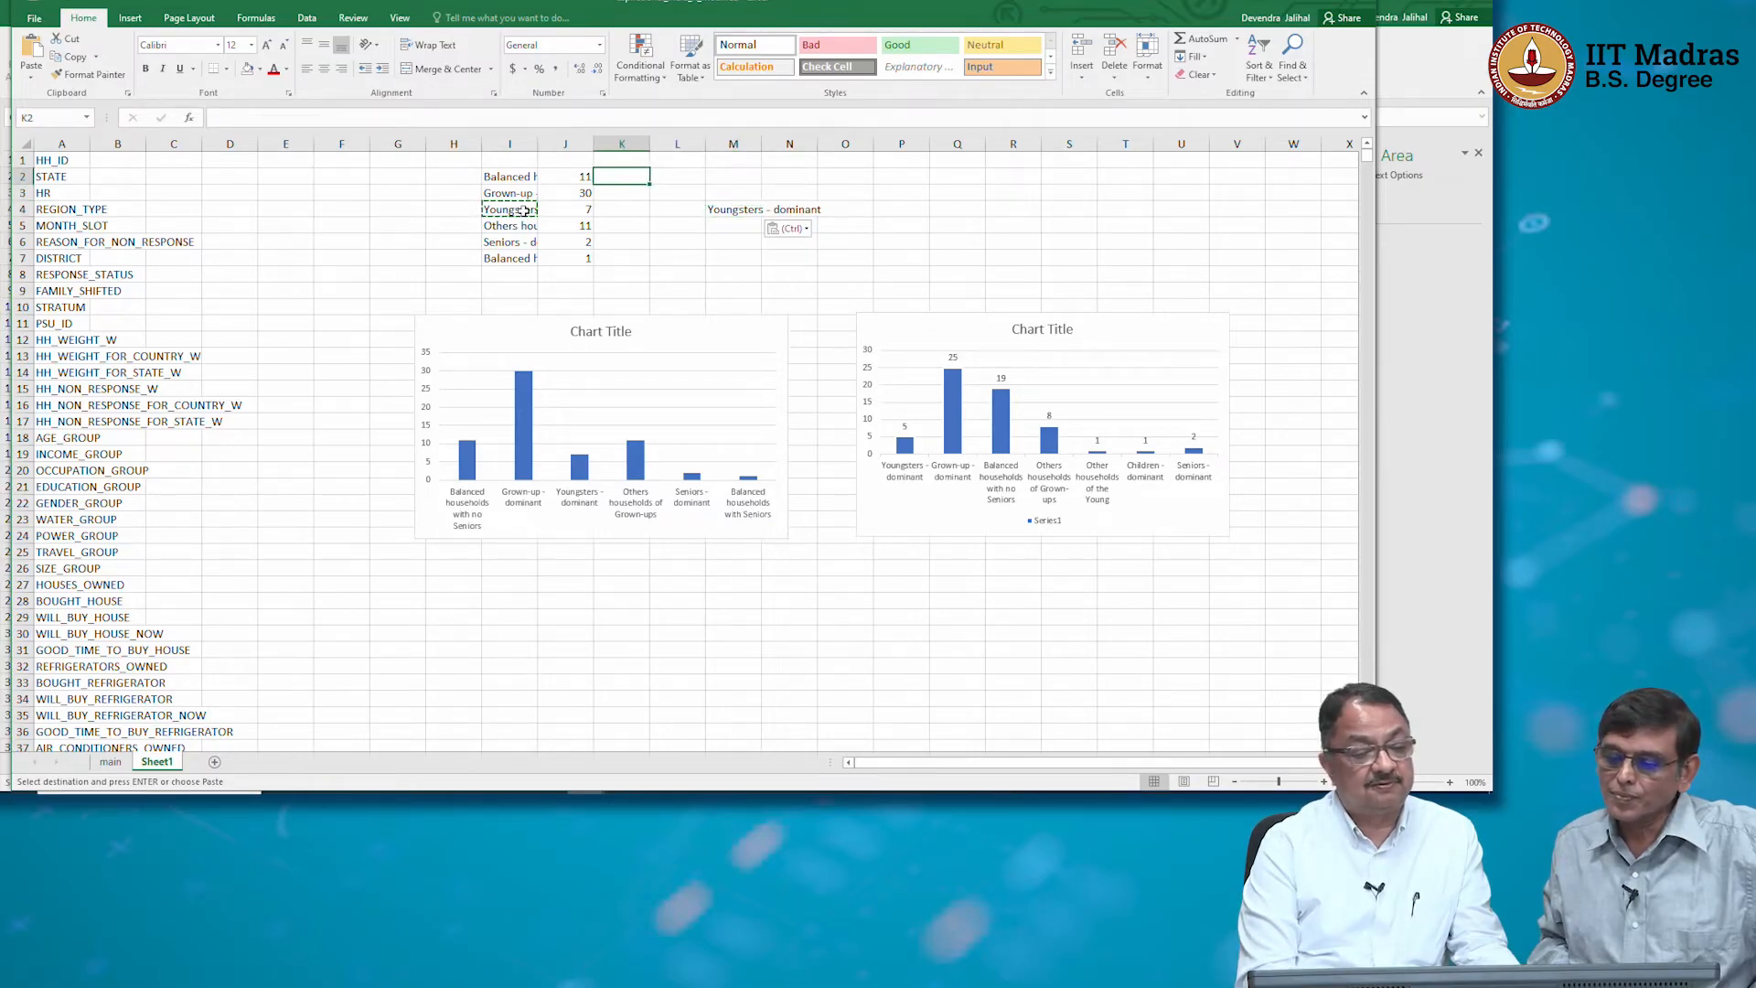
key(Right)
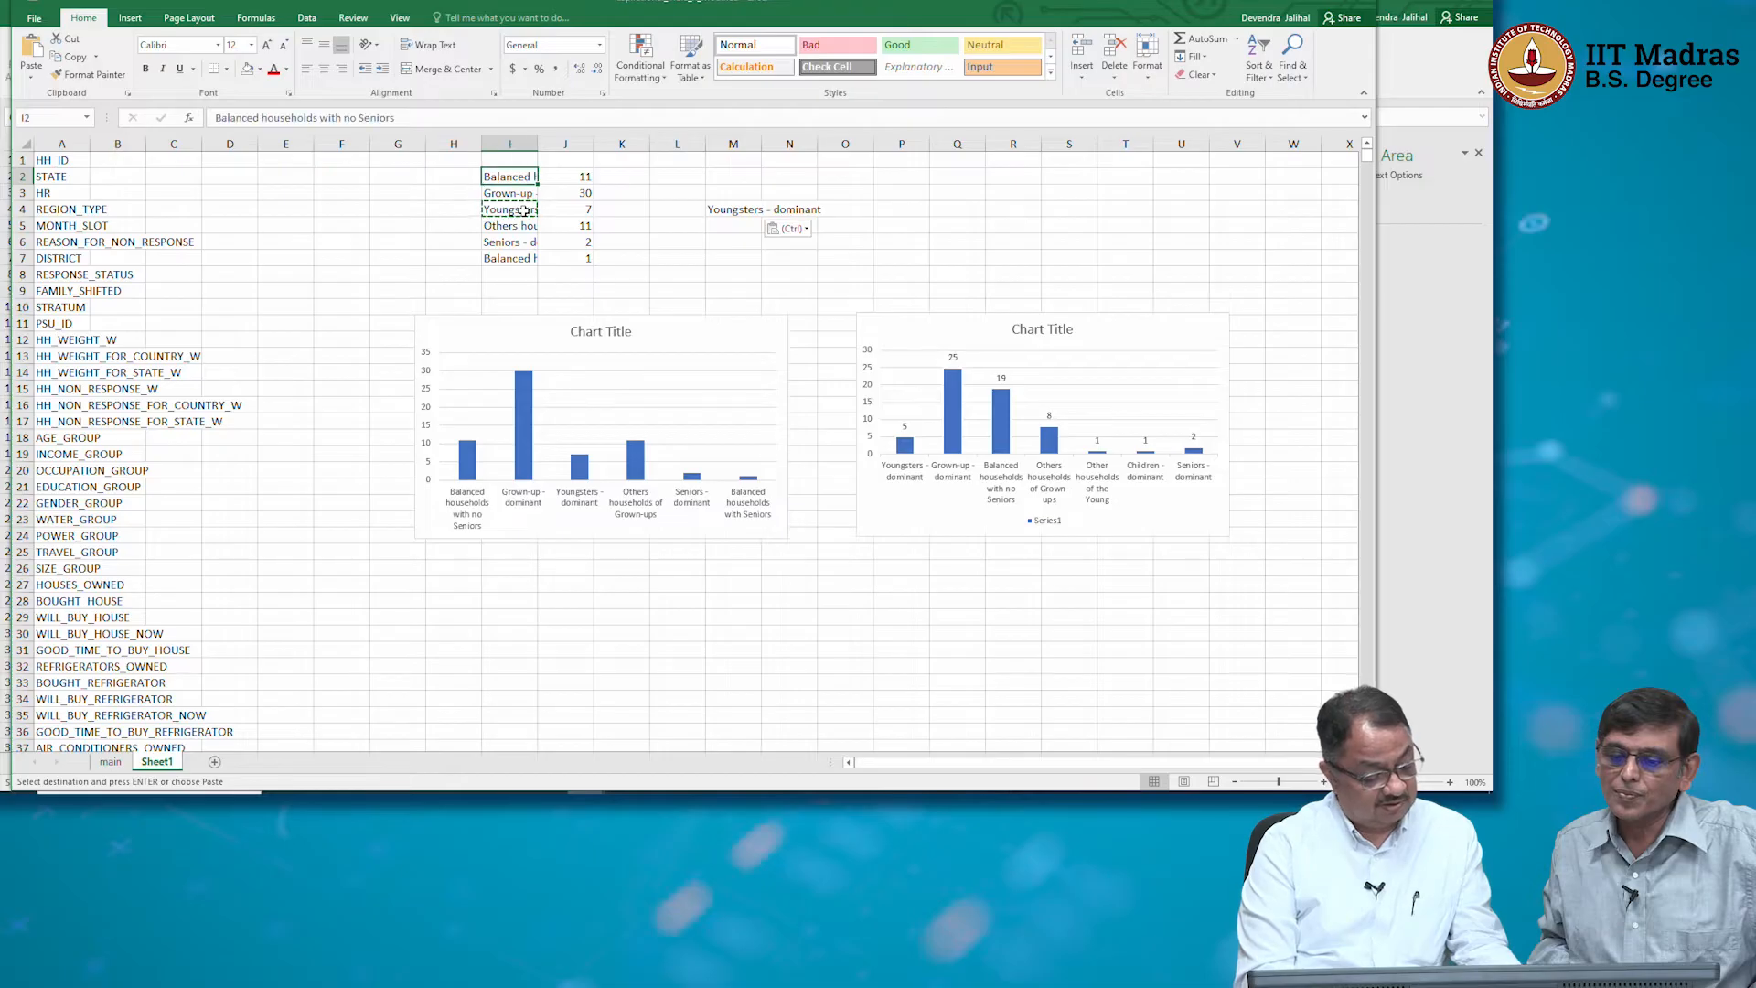
key(ctrl+c)
key(shift+Down)
key(shift+Down)
key(shift+Down)
key(shift+Down)
key(shift+Down)
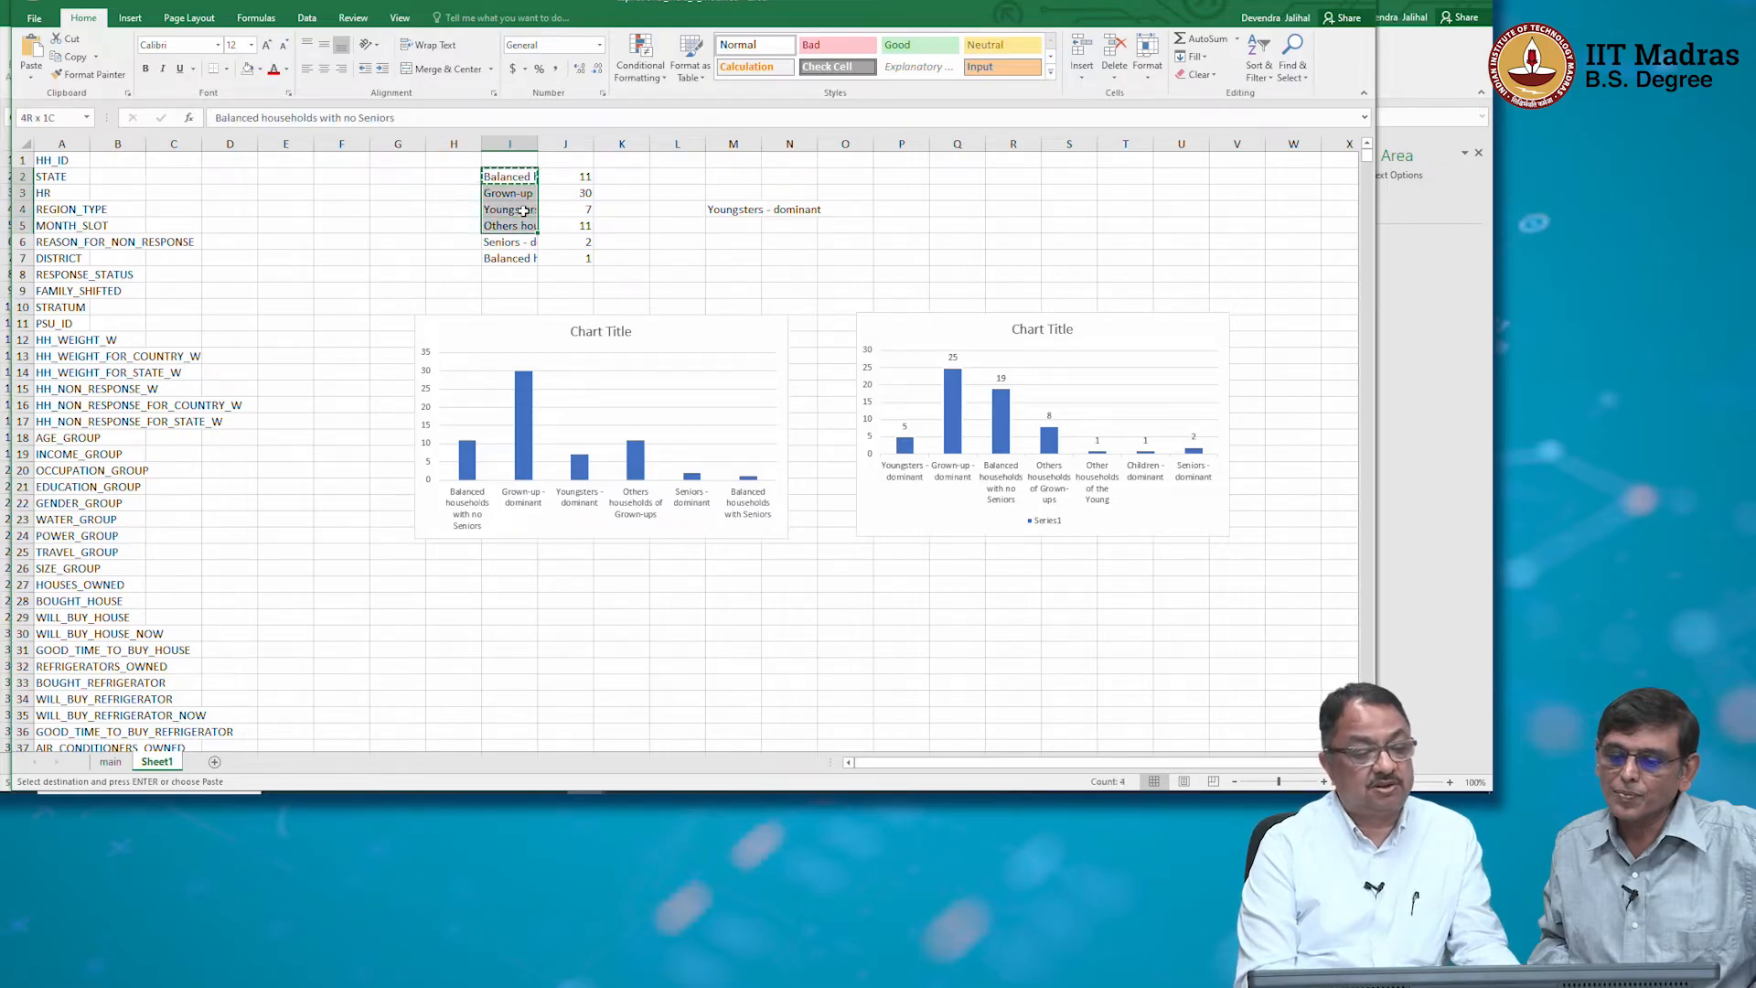
key(ctrl+c)
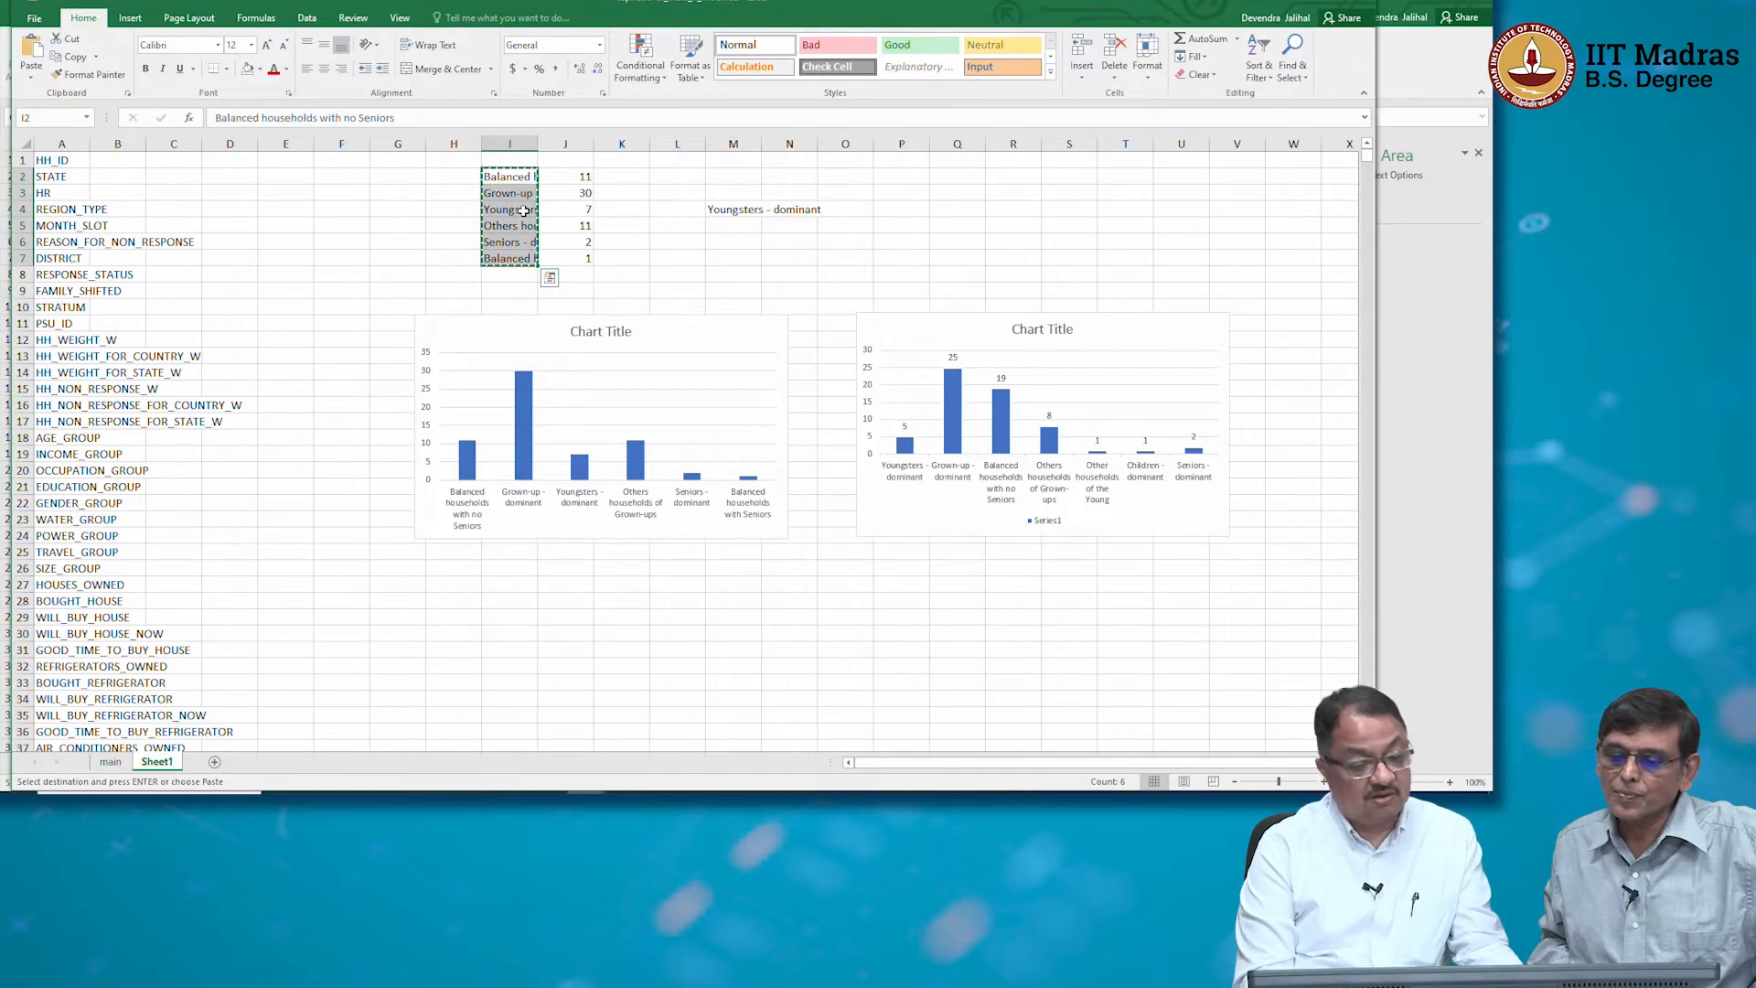
key(Right)
key(Right)
key(Right)
key(Right)
key(Right)
key(Right)
key(Left)
key(Left)
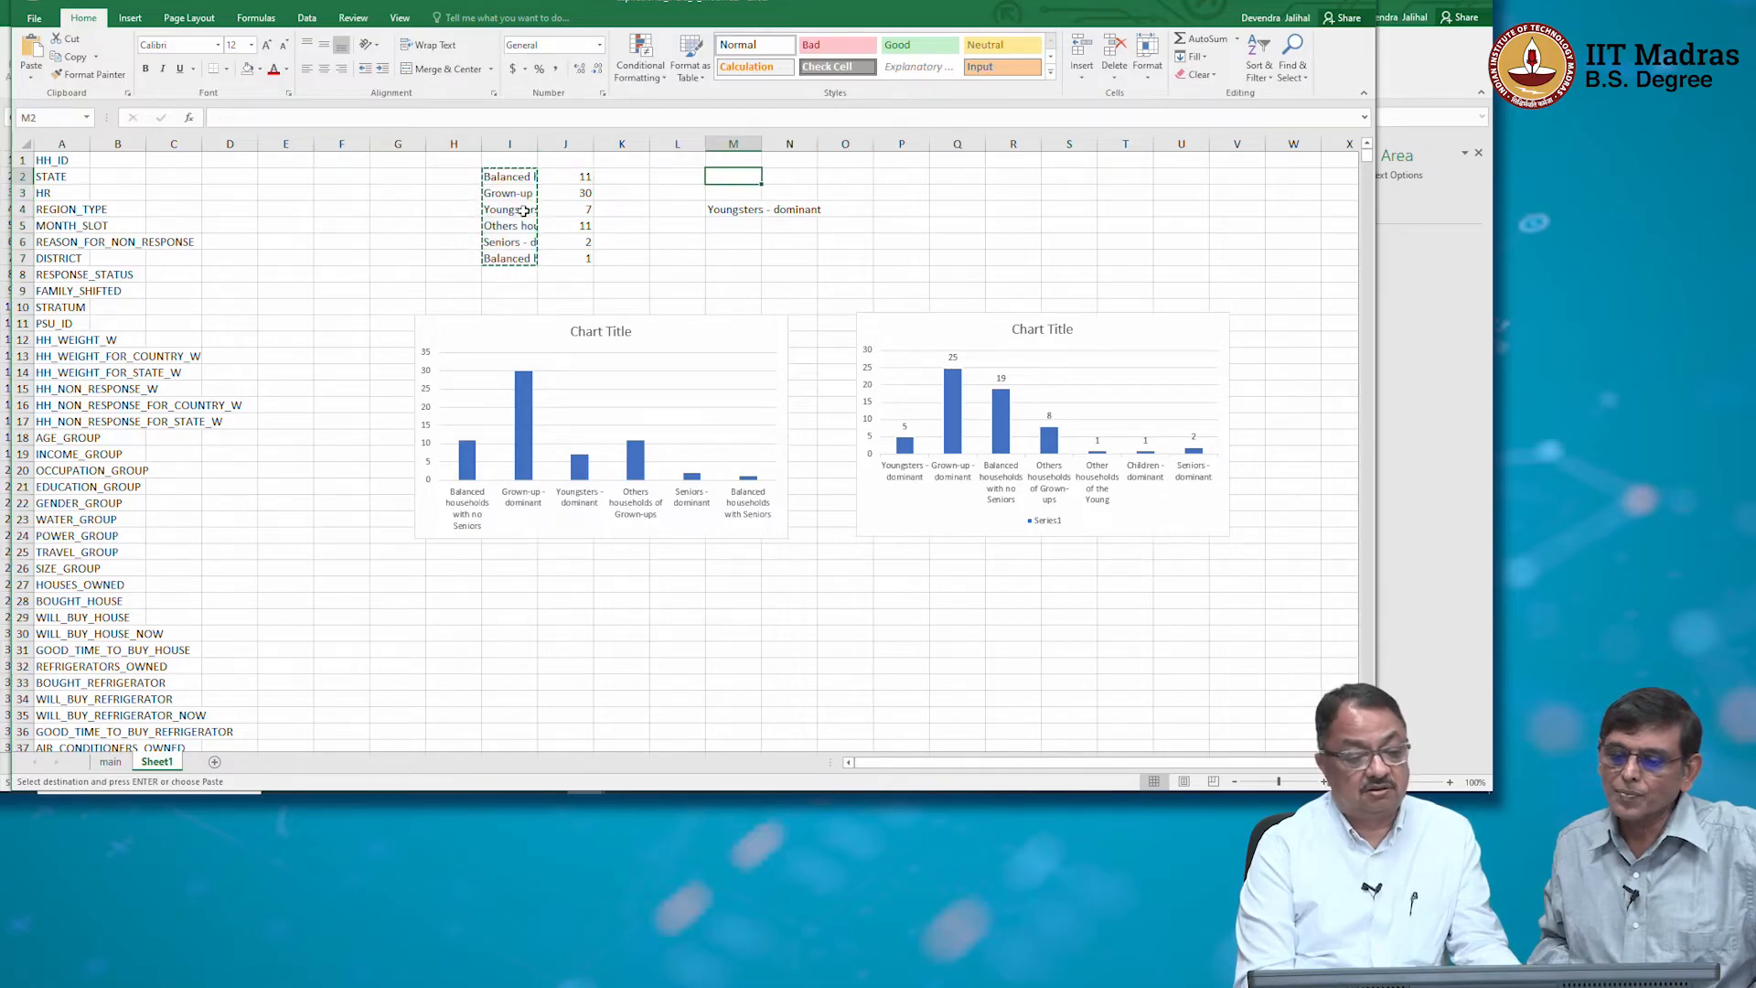
key(ctrl+v)
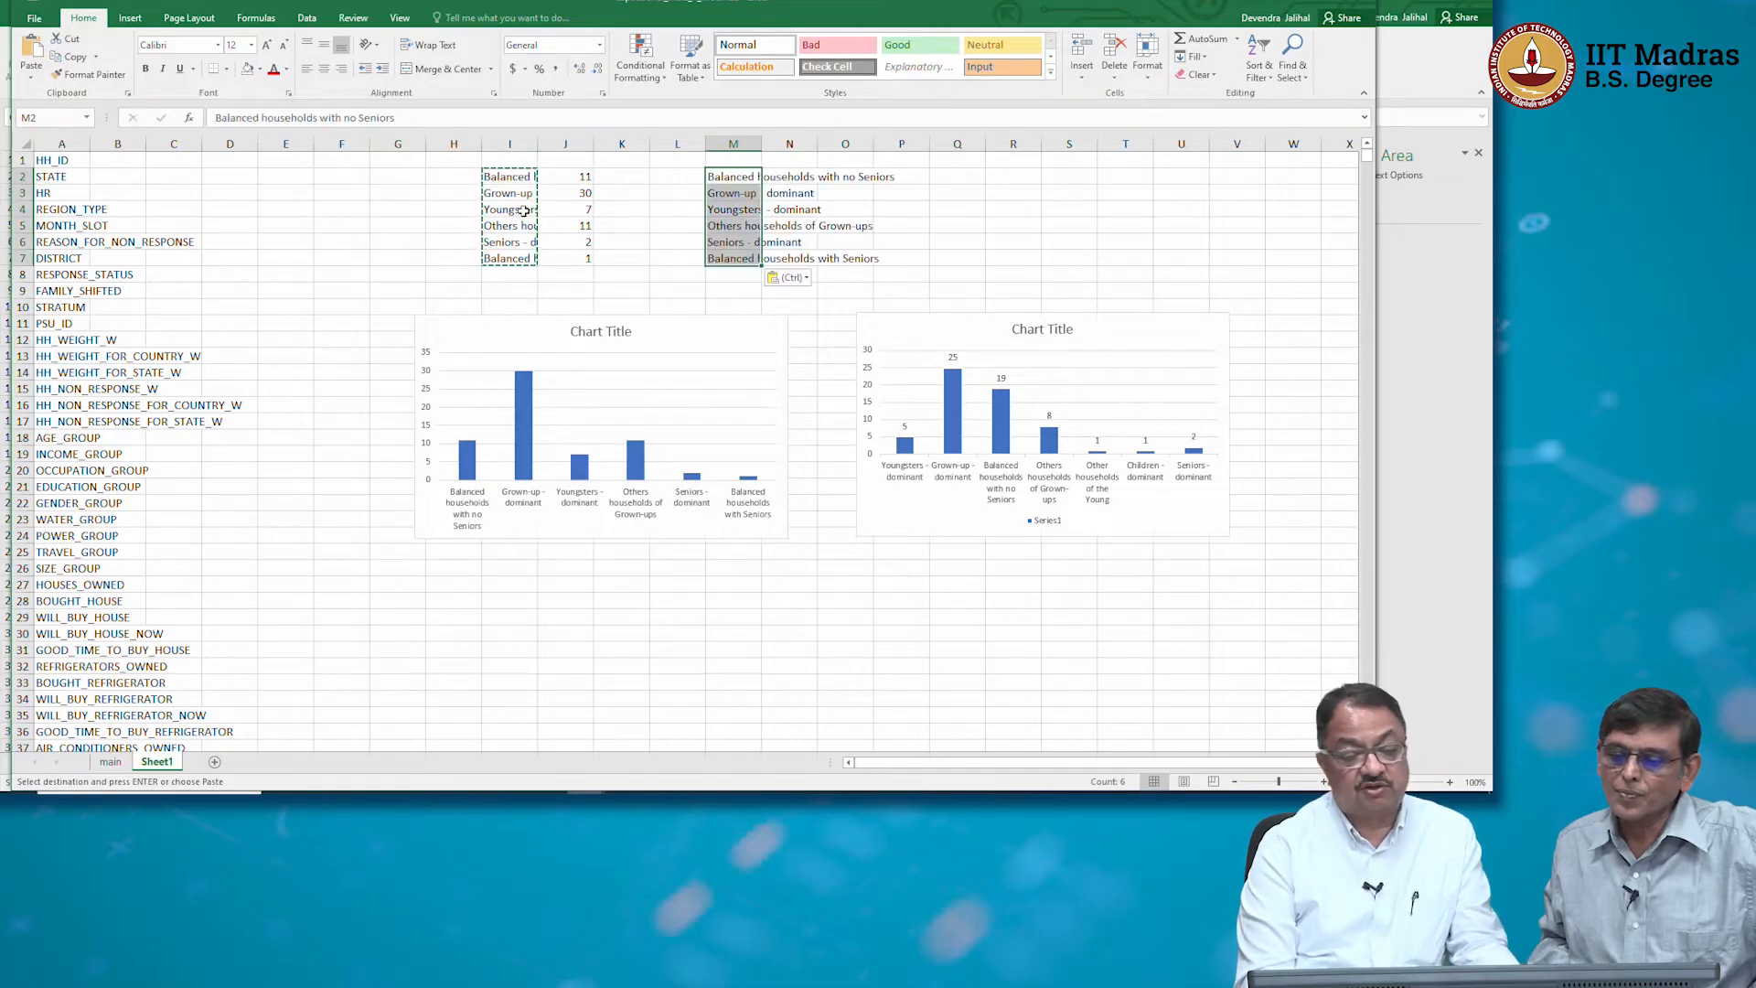
Replace the category in I2 with the Youngsters - dominant label copied from M4
key(Down)
key(Down)
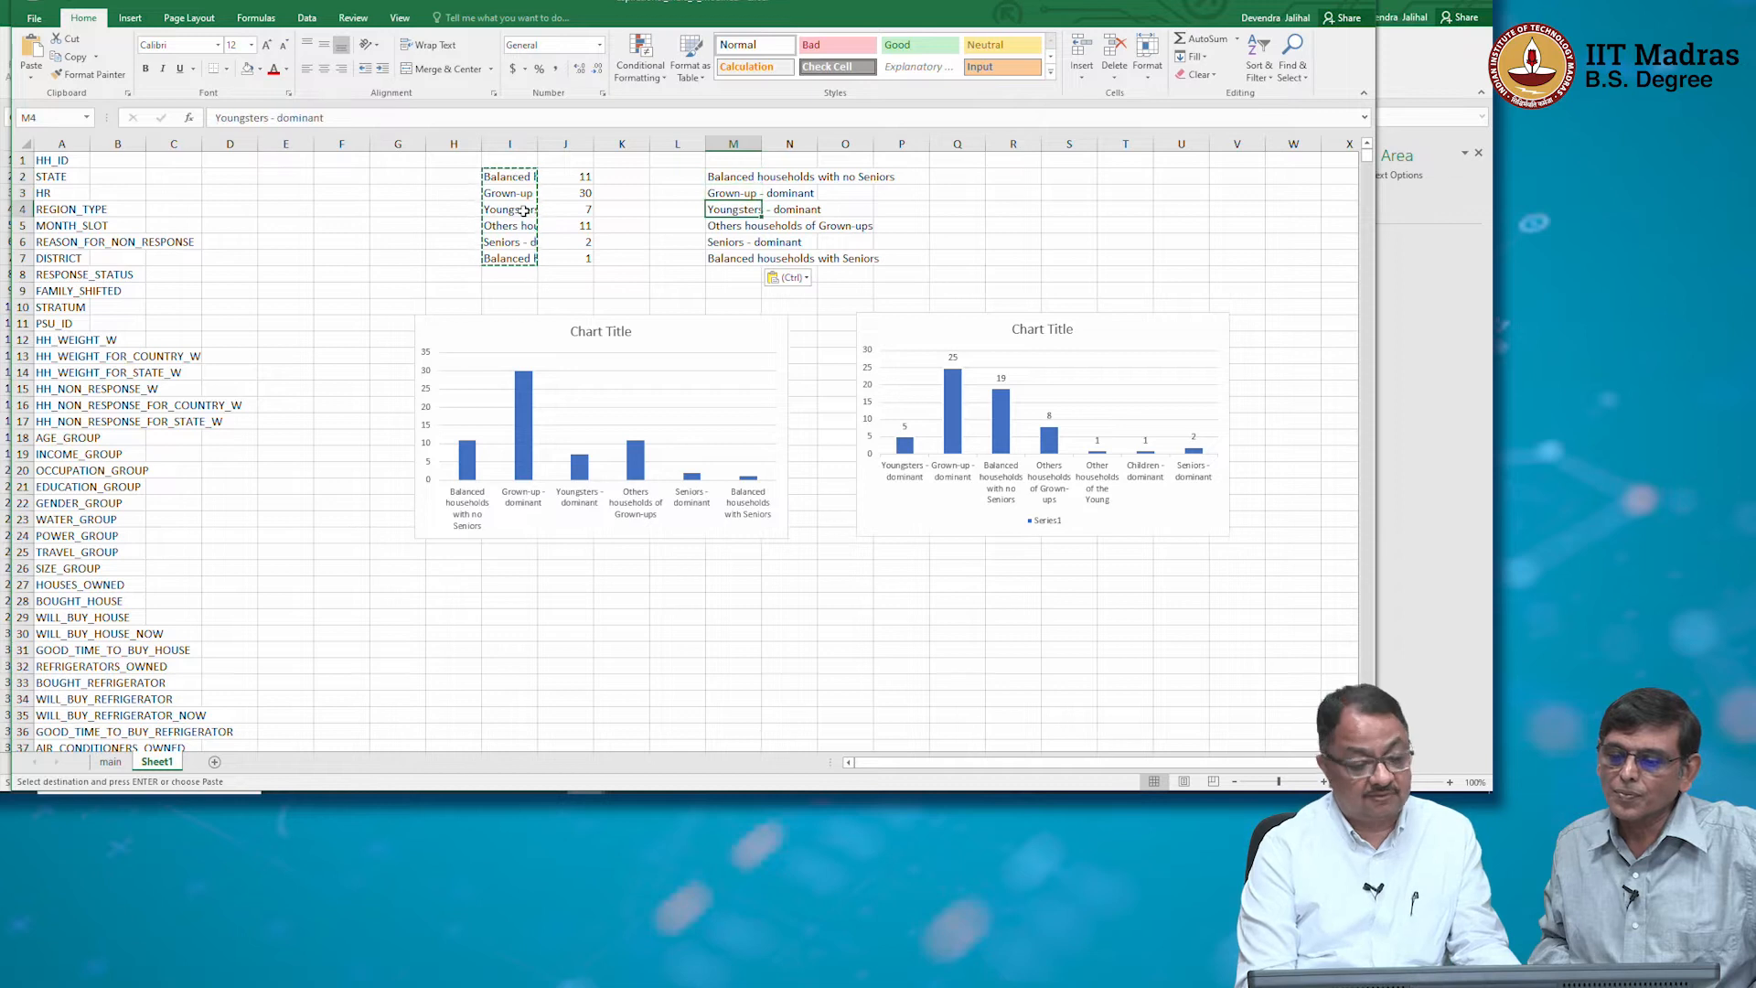
key(ctrl+c)
key(Up)
key(Up)
key(Left)
key(Left)
key(Left)
key(Left)
key(Left)
key(Right)
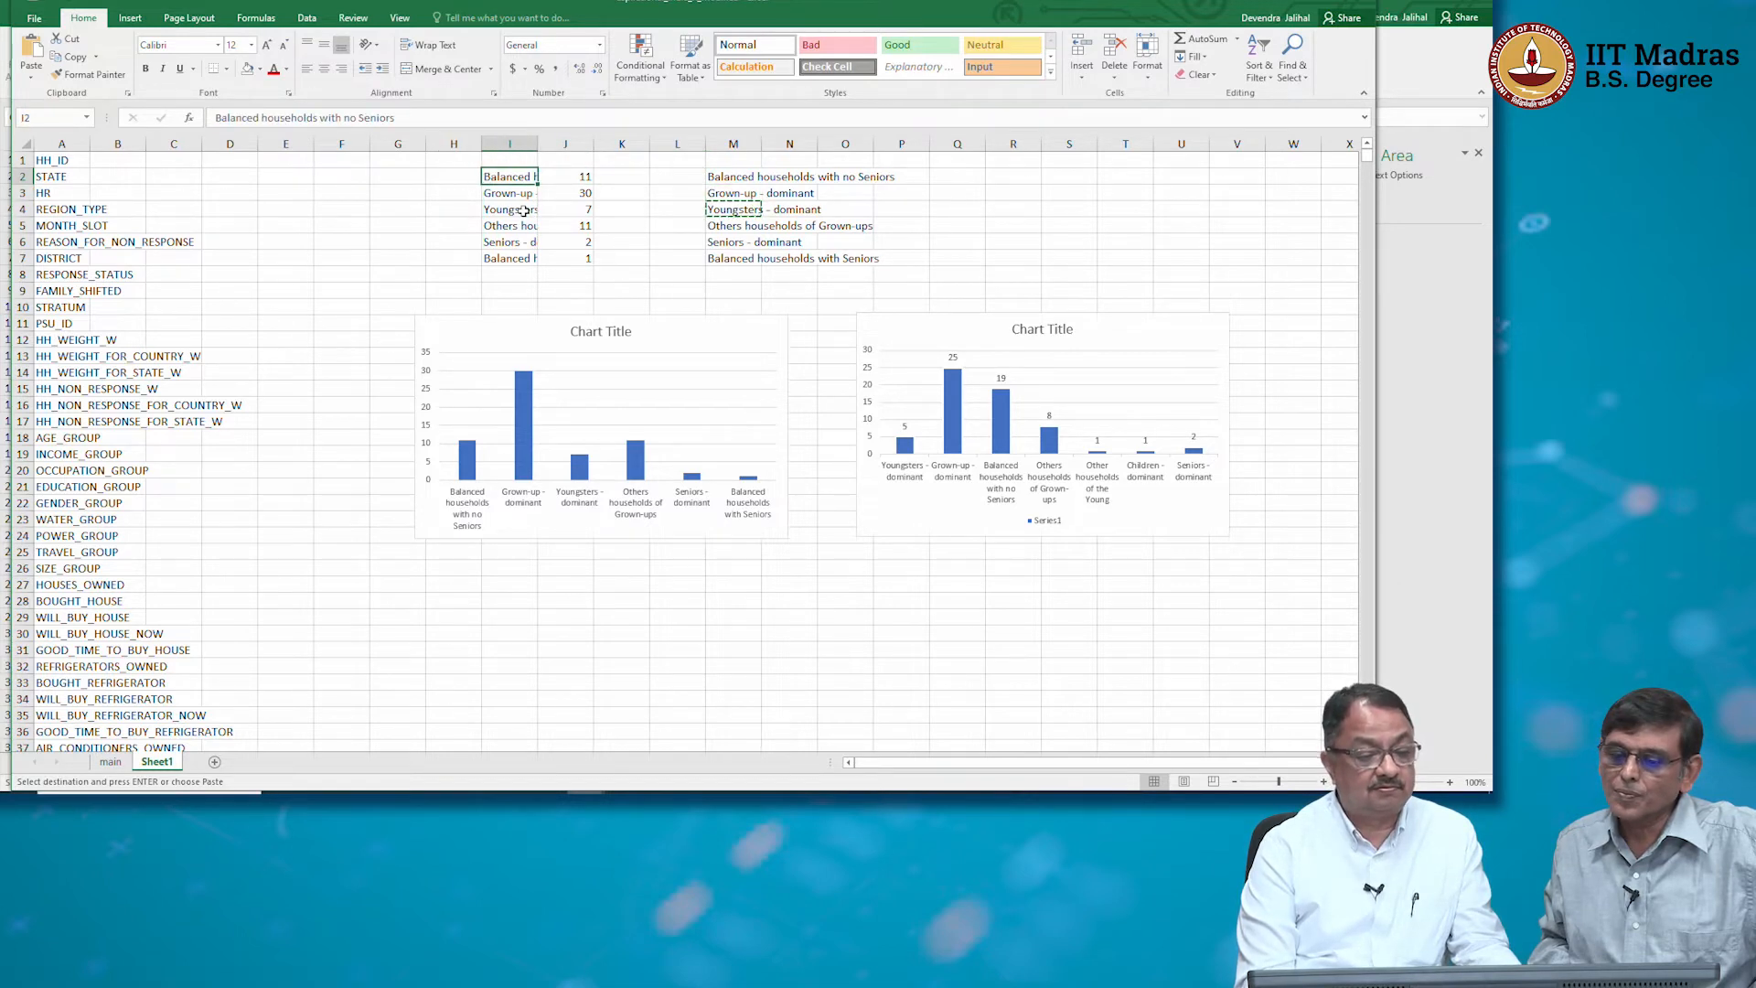
key(ctrl+v)
key(Down)
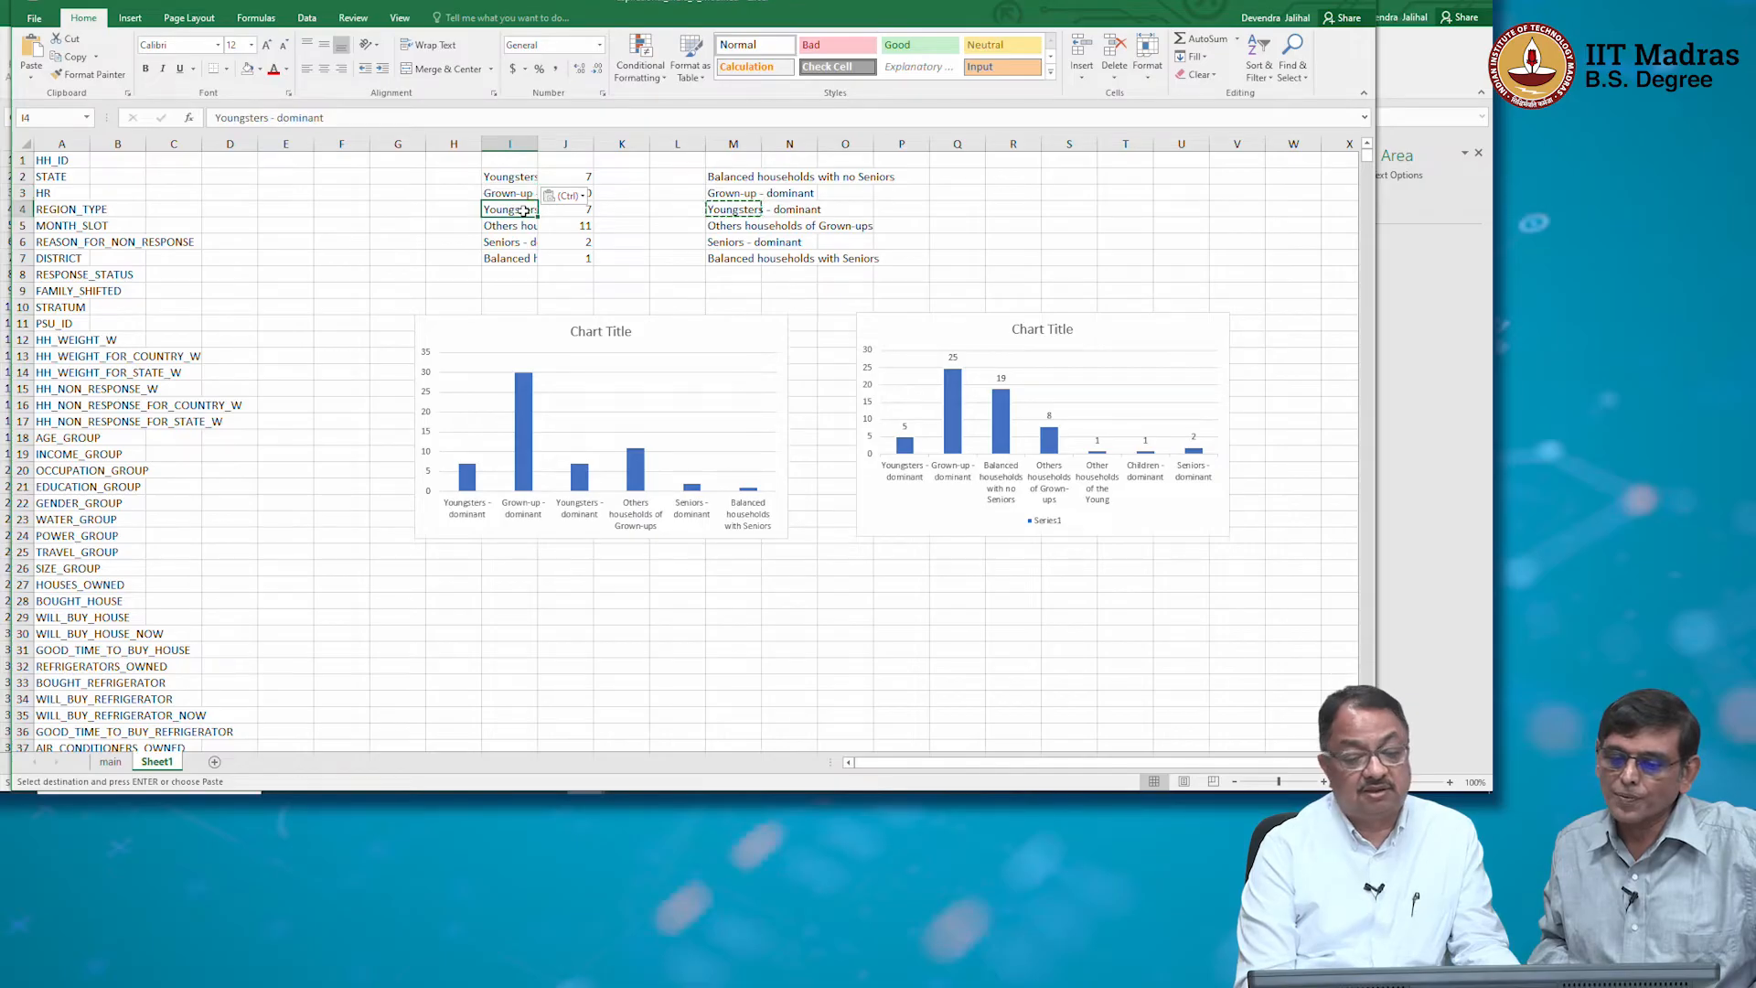
Replace the category in I4 with Balanced households with no Seniors, copied from M2, and check the remaining categories down to I7
key(Up)
key(Up)
key(Right)
key(Right)
key(Right)
key(Right)
key(Down)
key(ctrl+c)
key(Down)
key(Down)
key(Left)
key(Left)
key(Left)
key(Left)
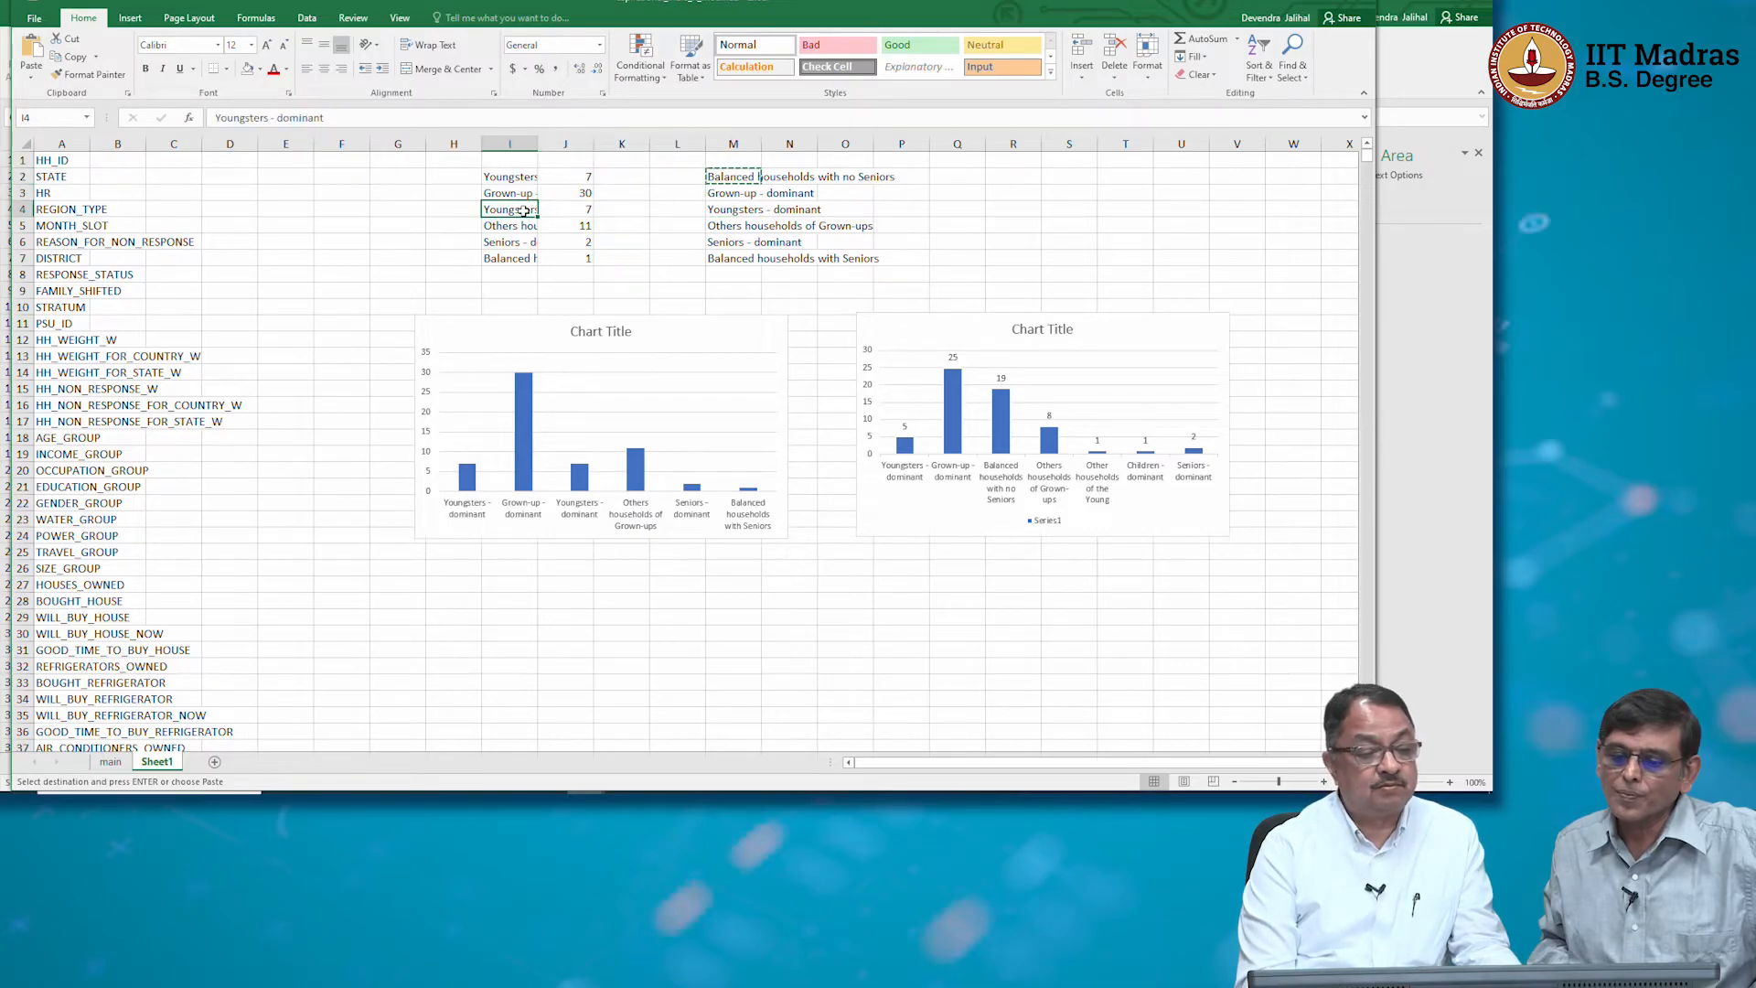
key(ctrl+v)
key(Down)
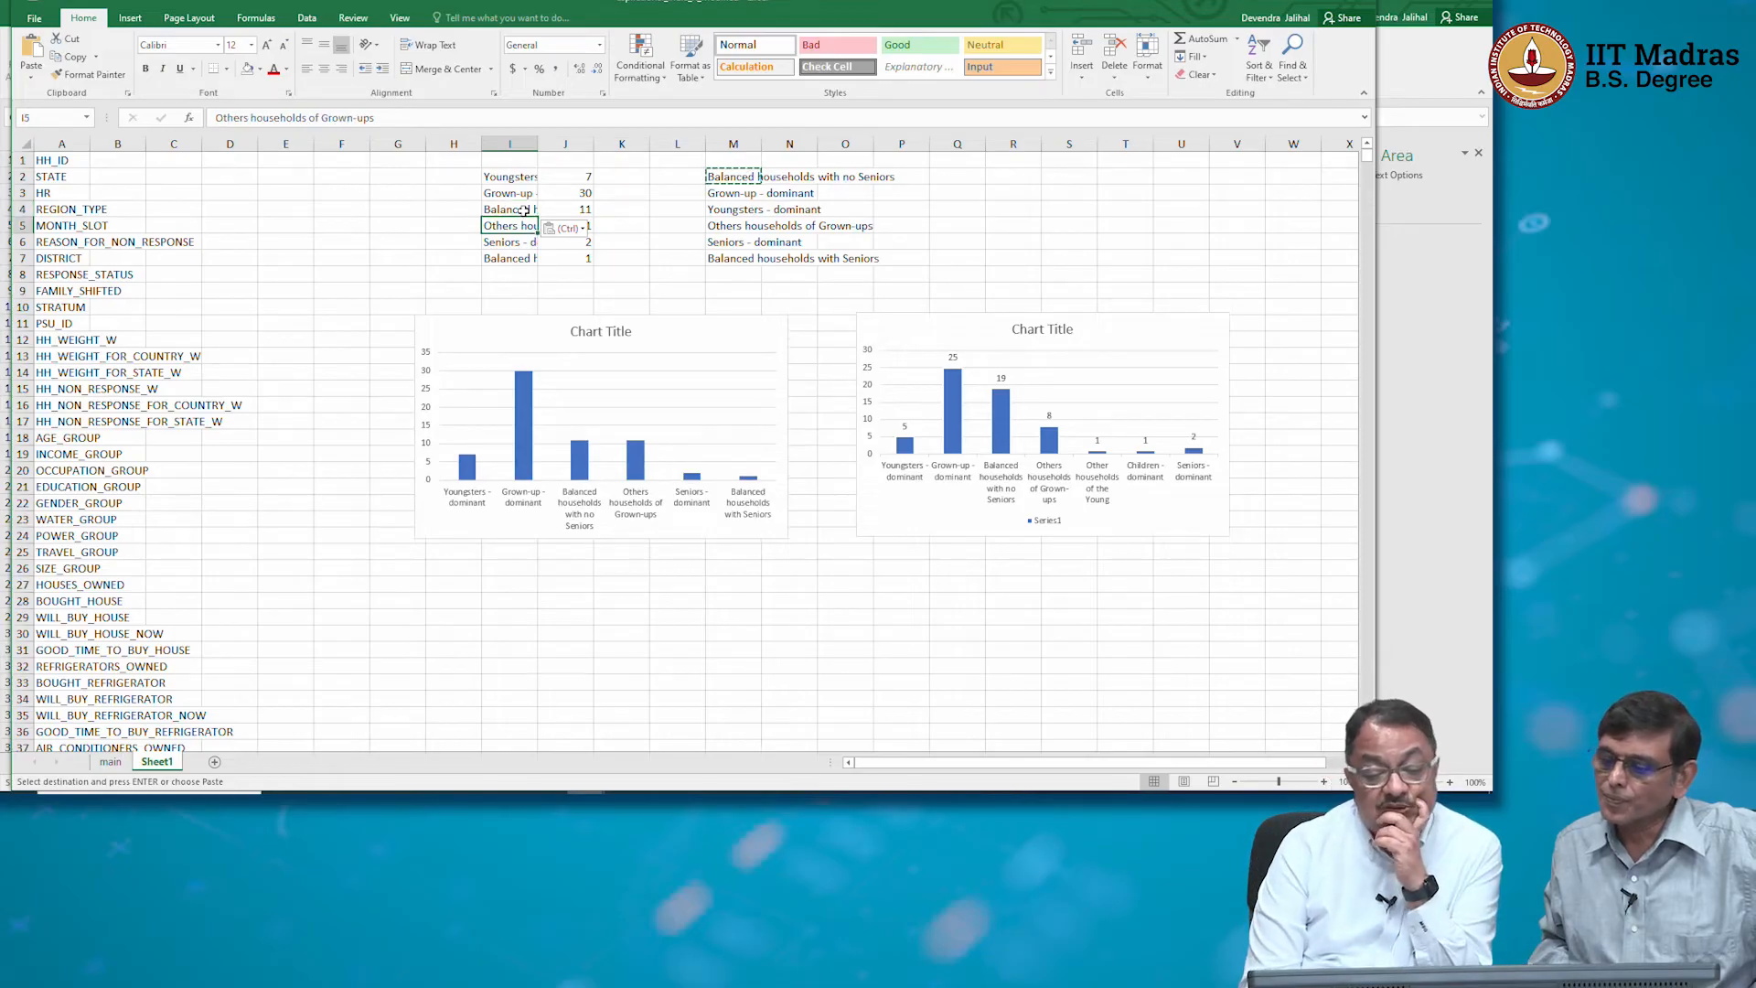
key(Down)
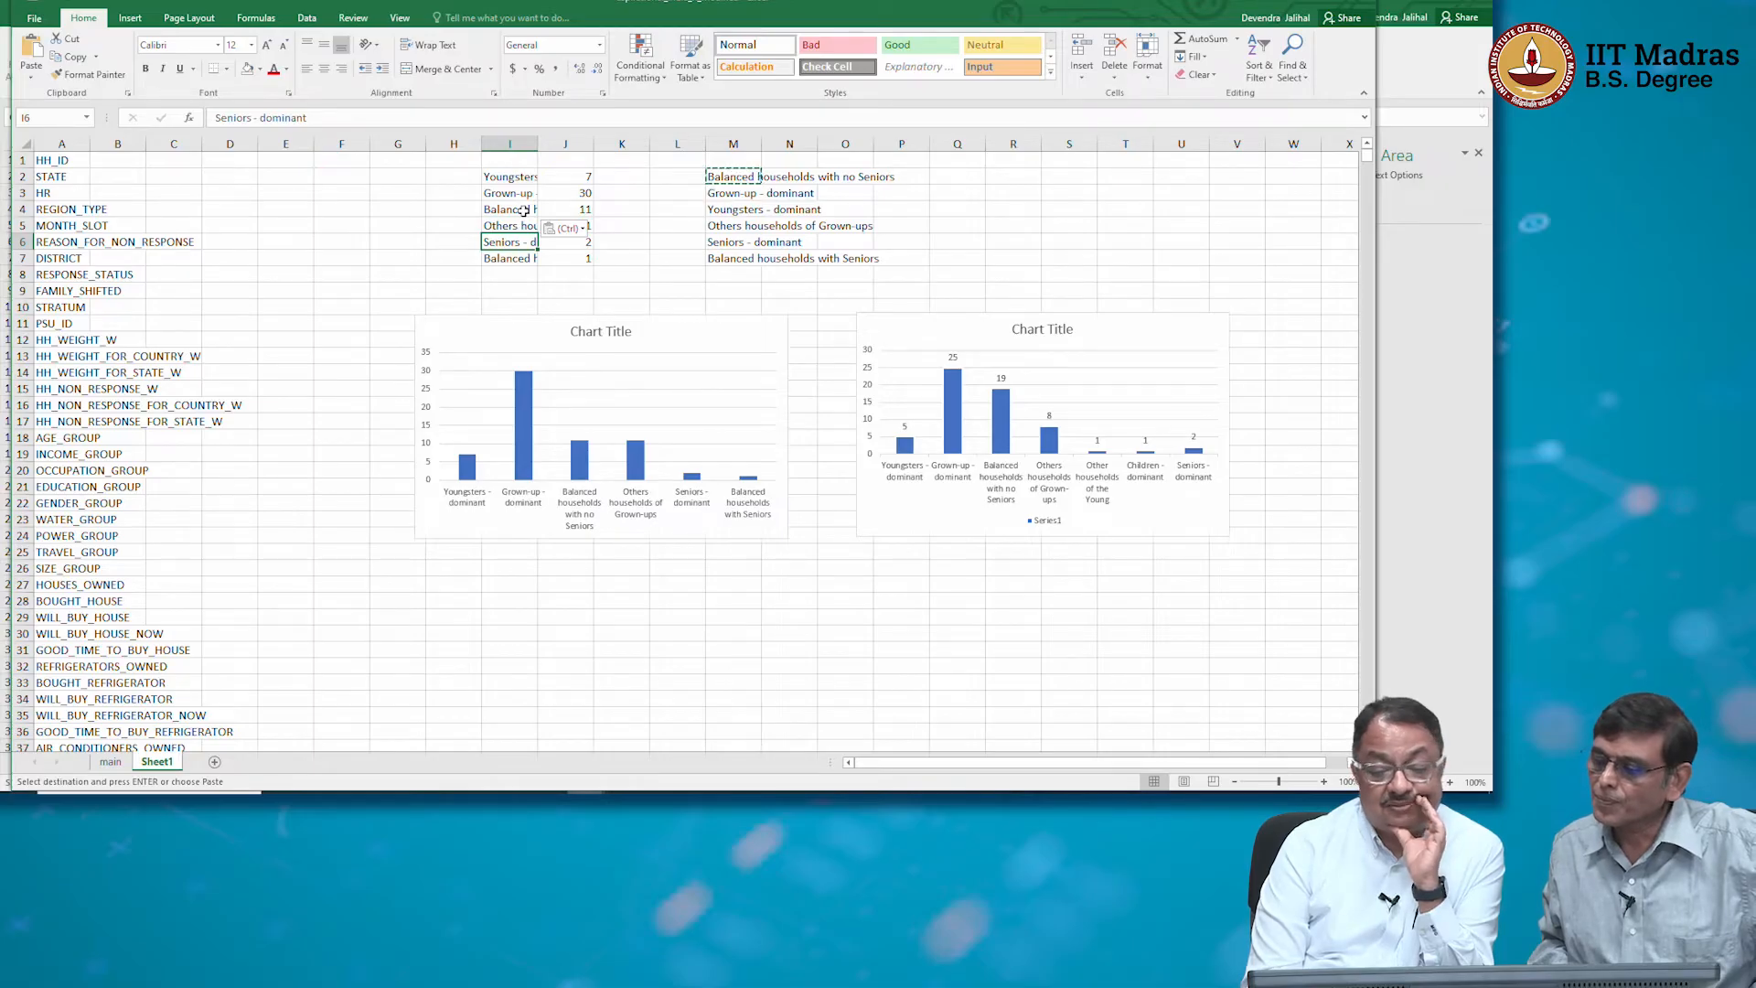
key(Down)
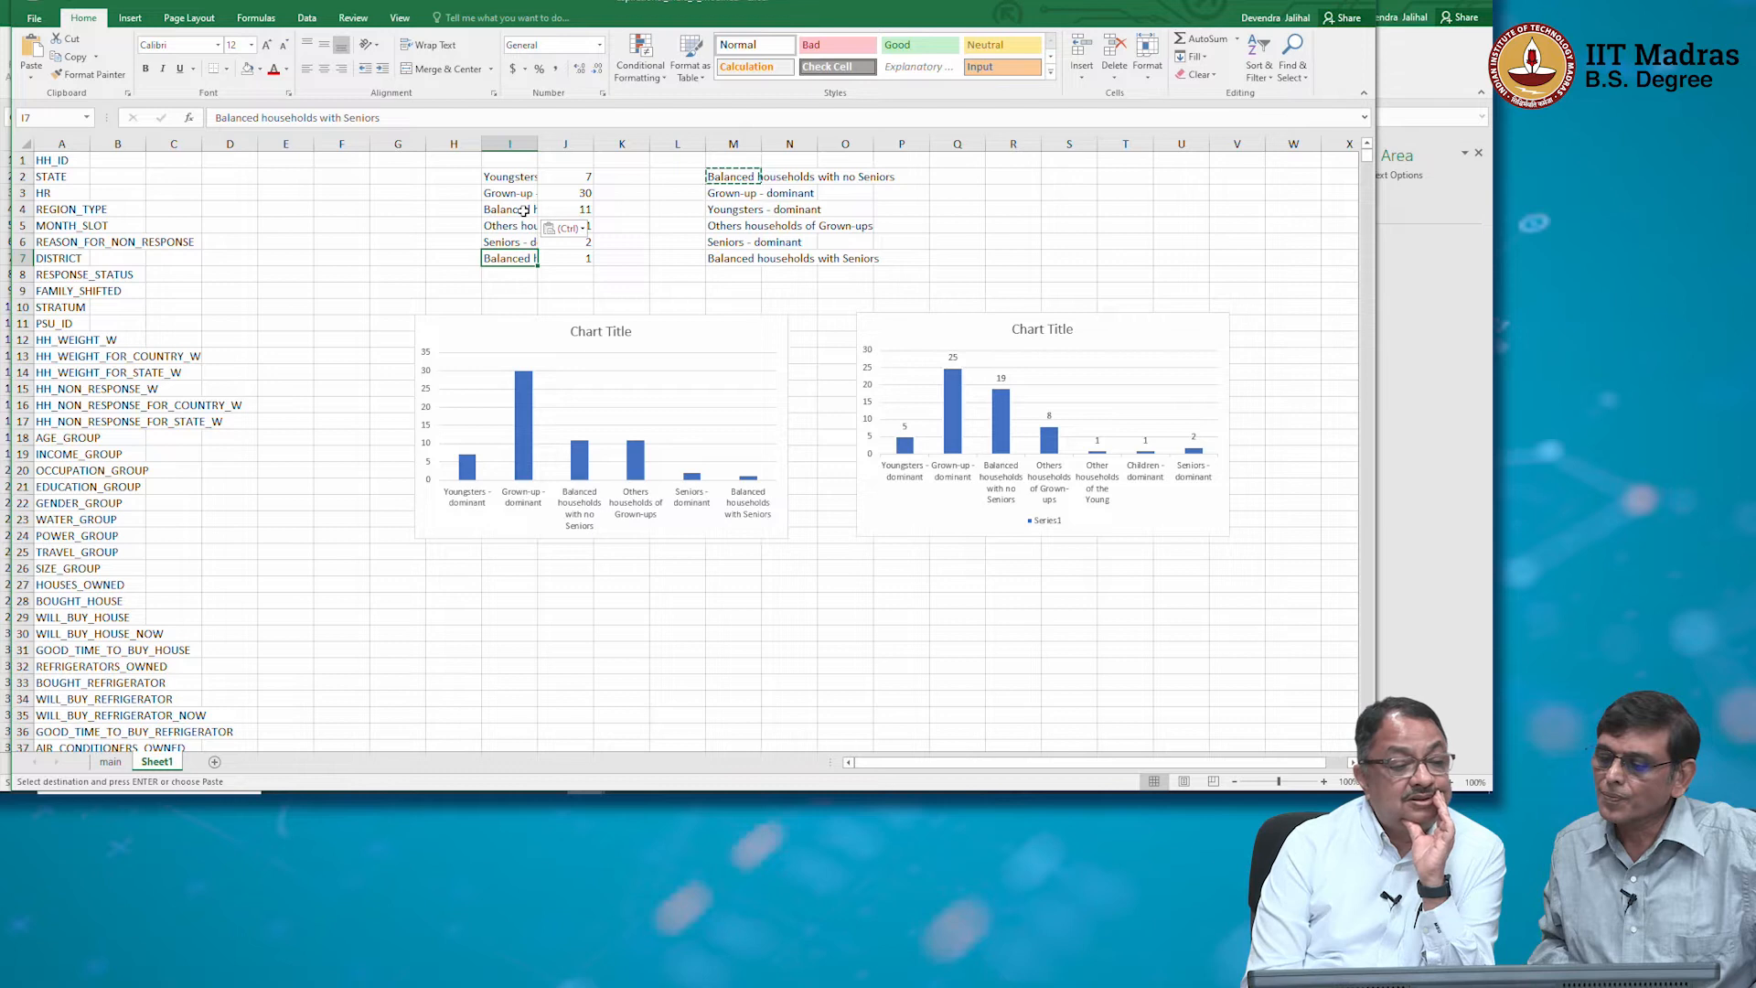
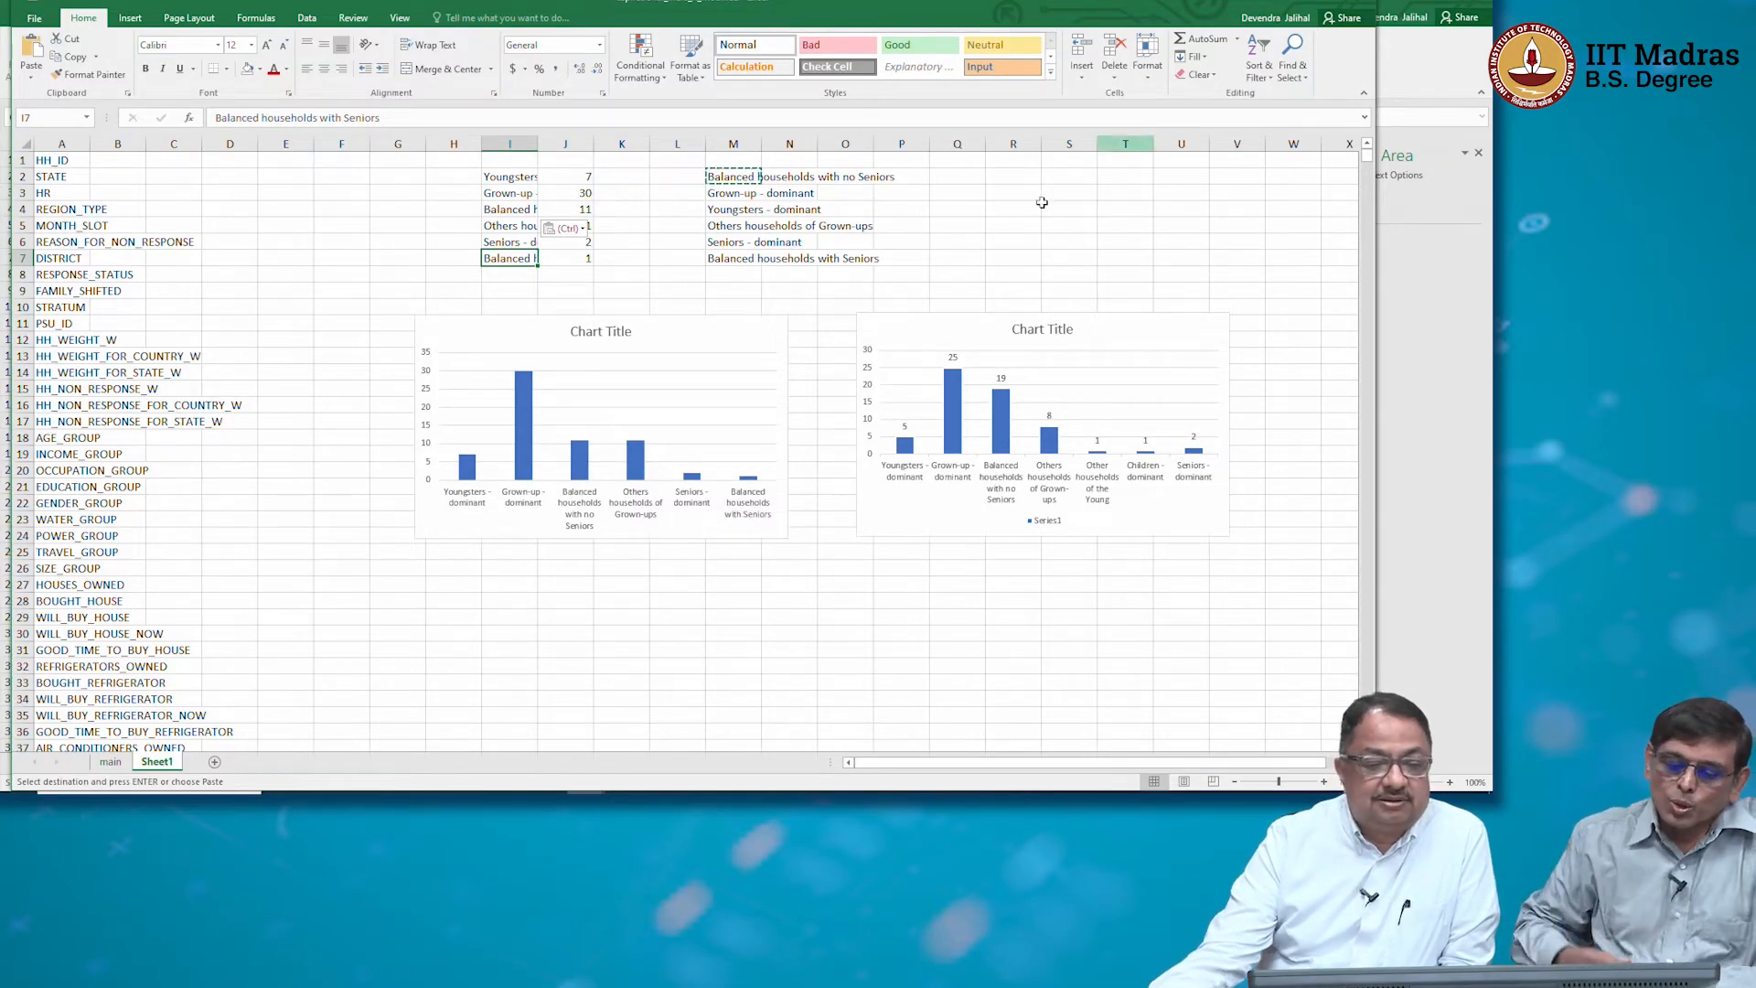
View the main sheets of both survey workbooks, ending at the first AGE_GROUP entry in the filtered expenditure data
click(106, 763)
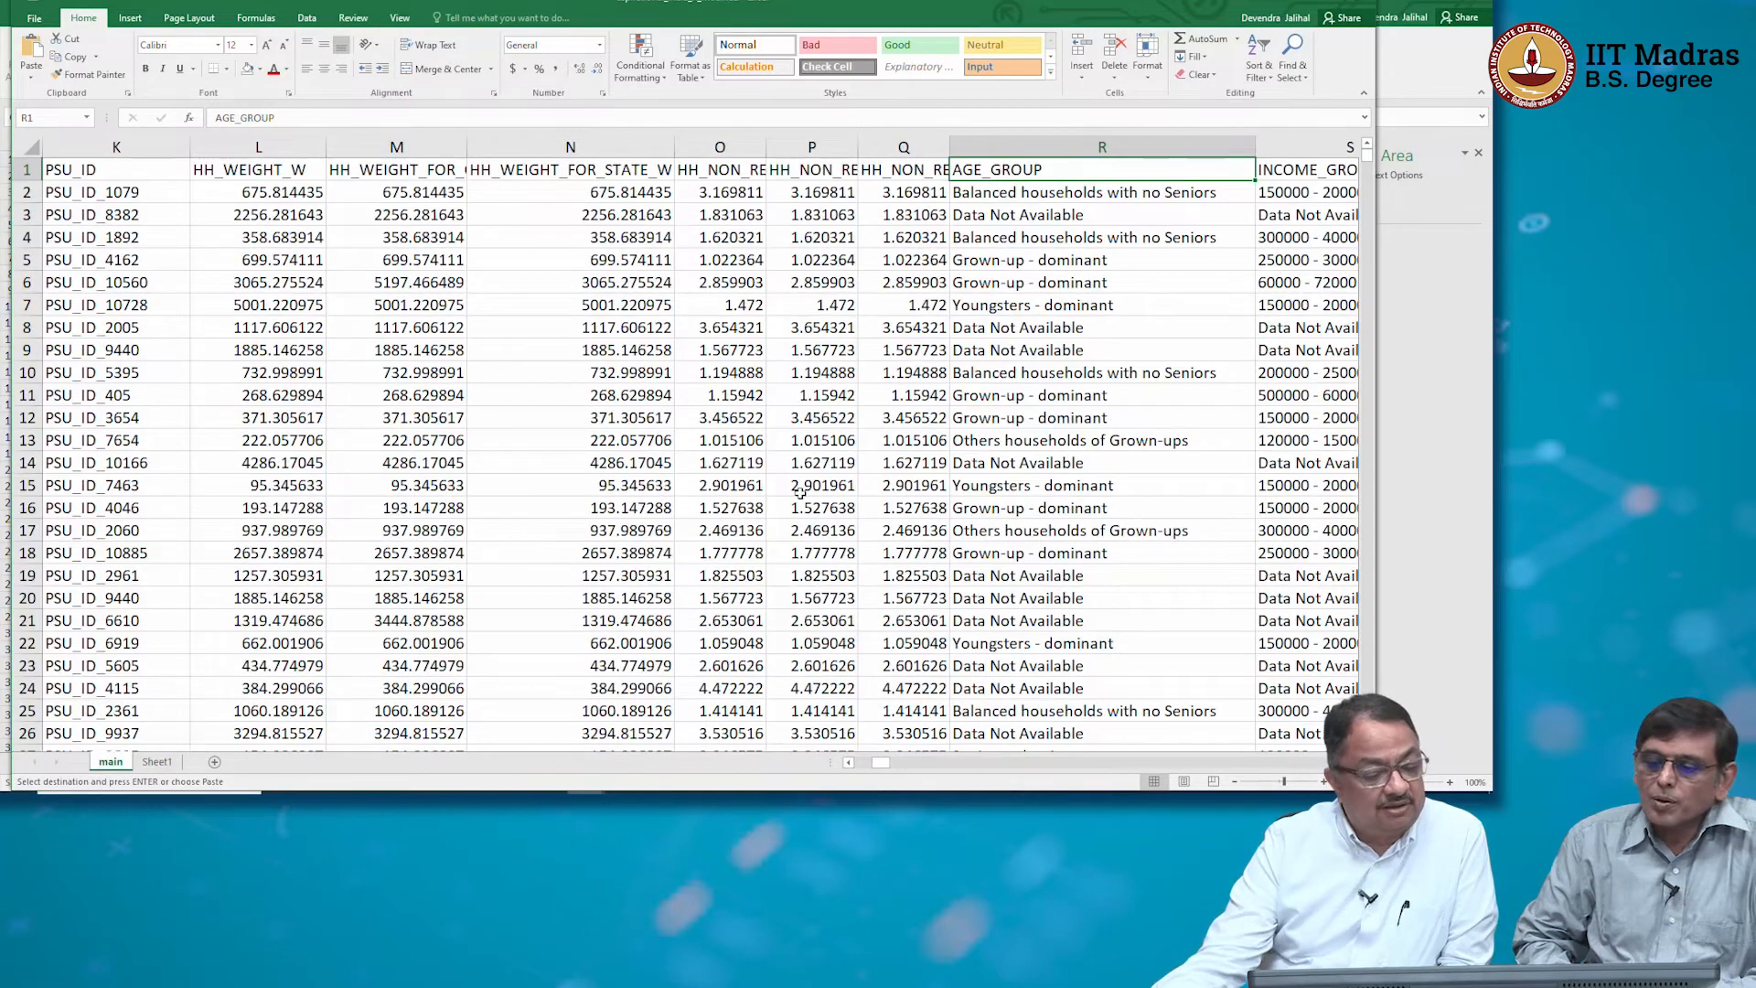
click(856, 766)
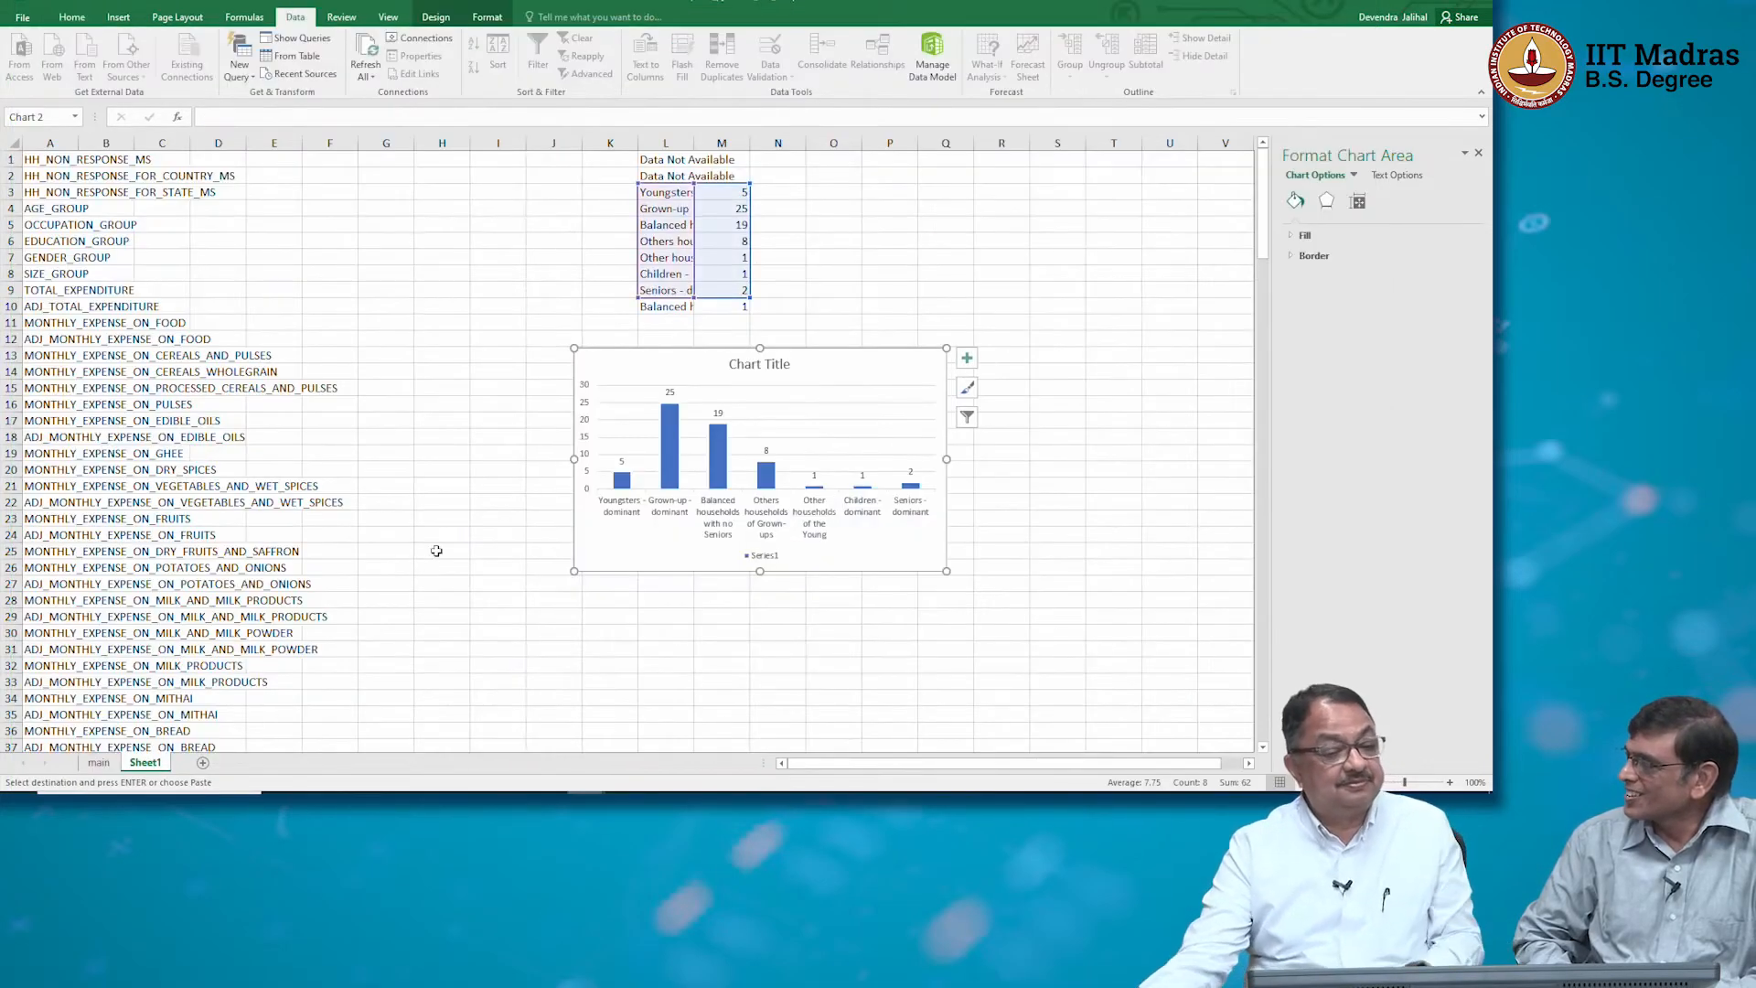
click(99, 762)
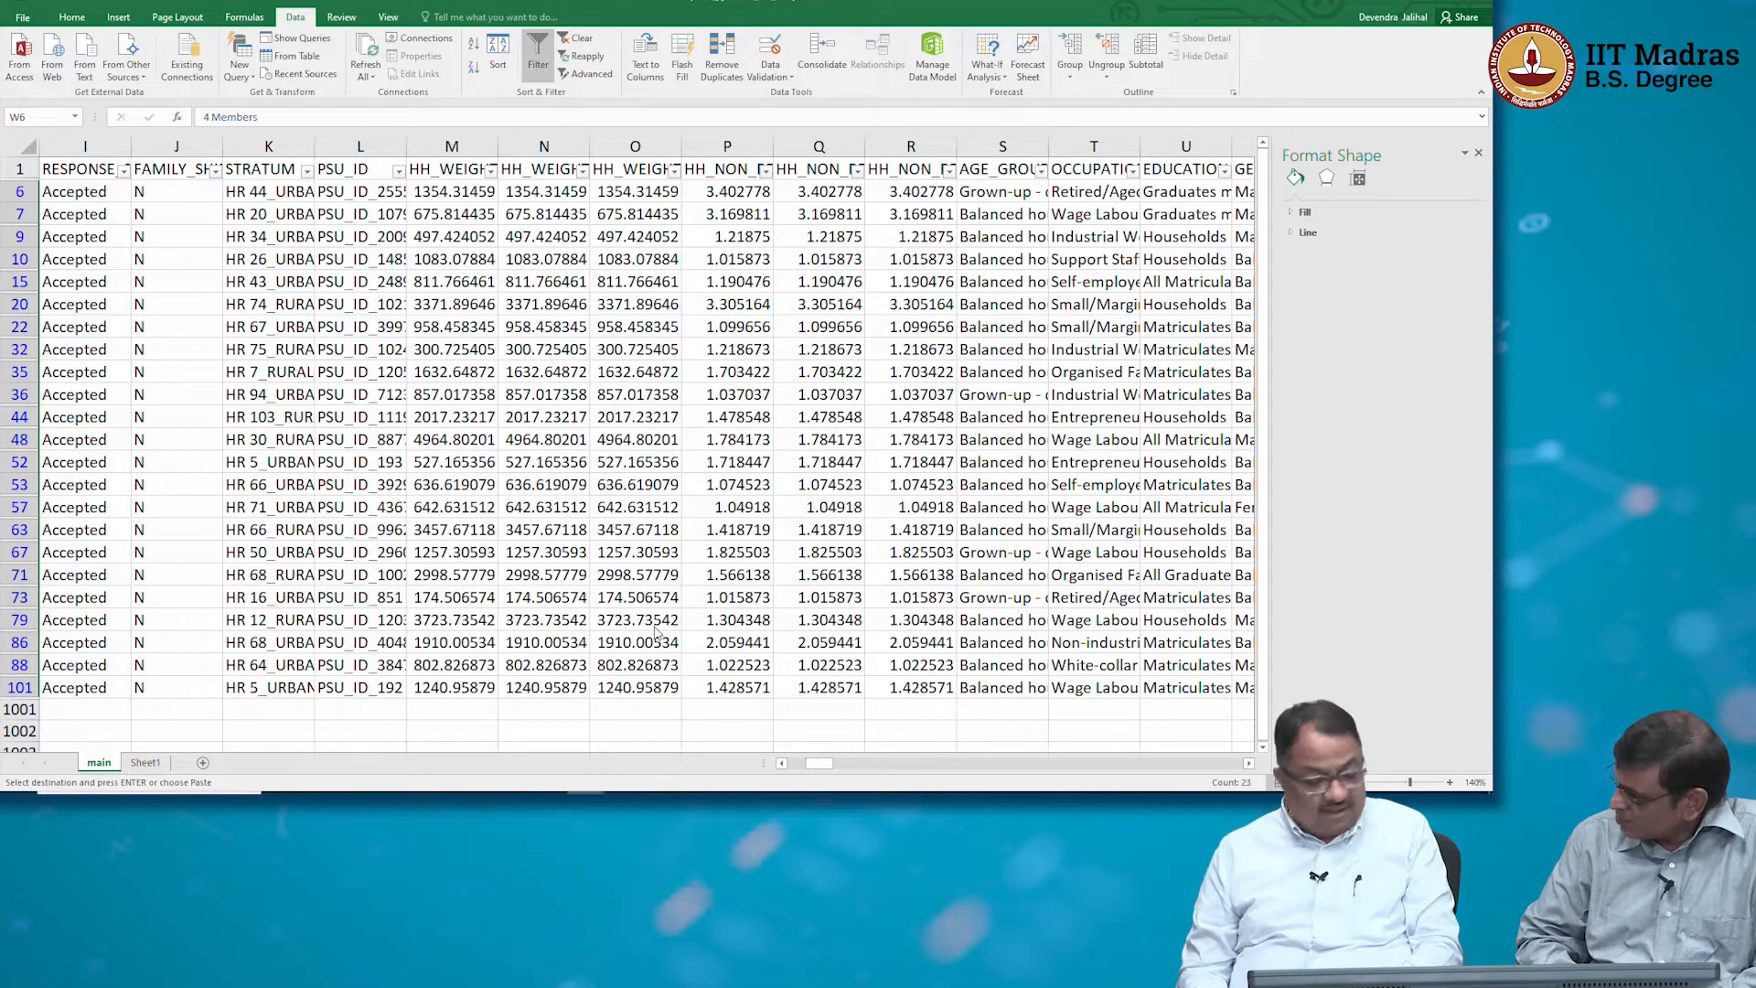
click(976, 184)
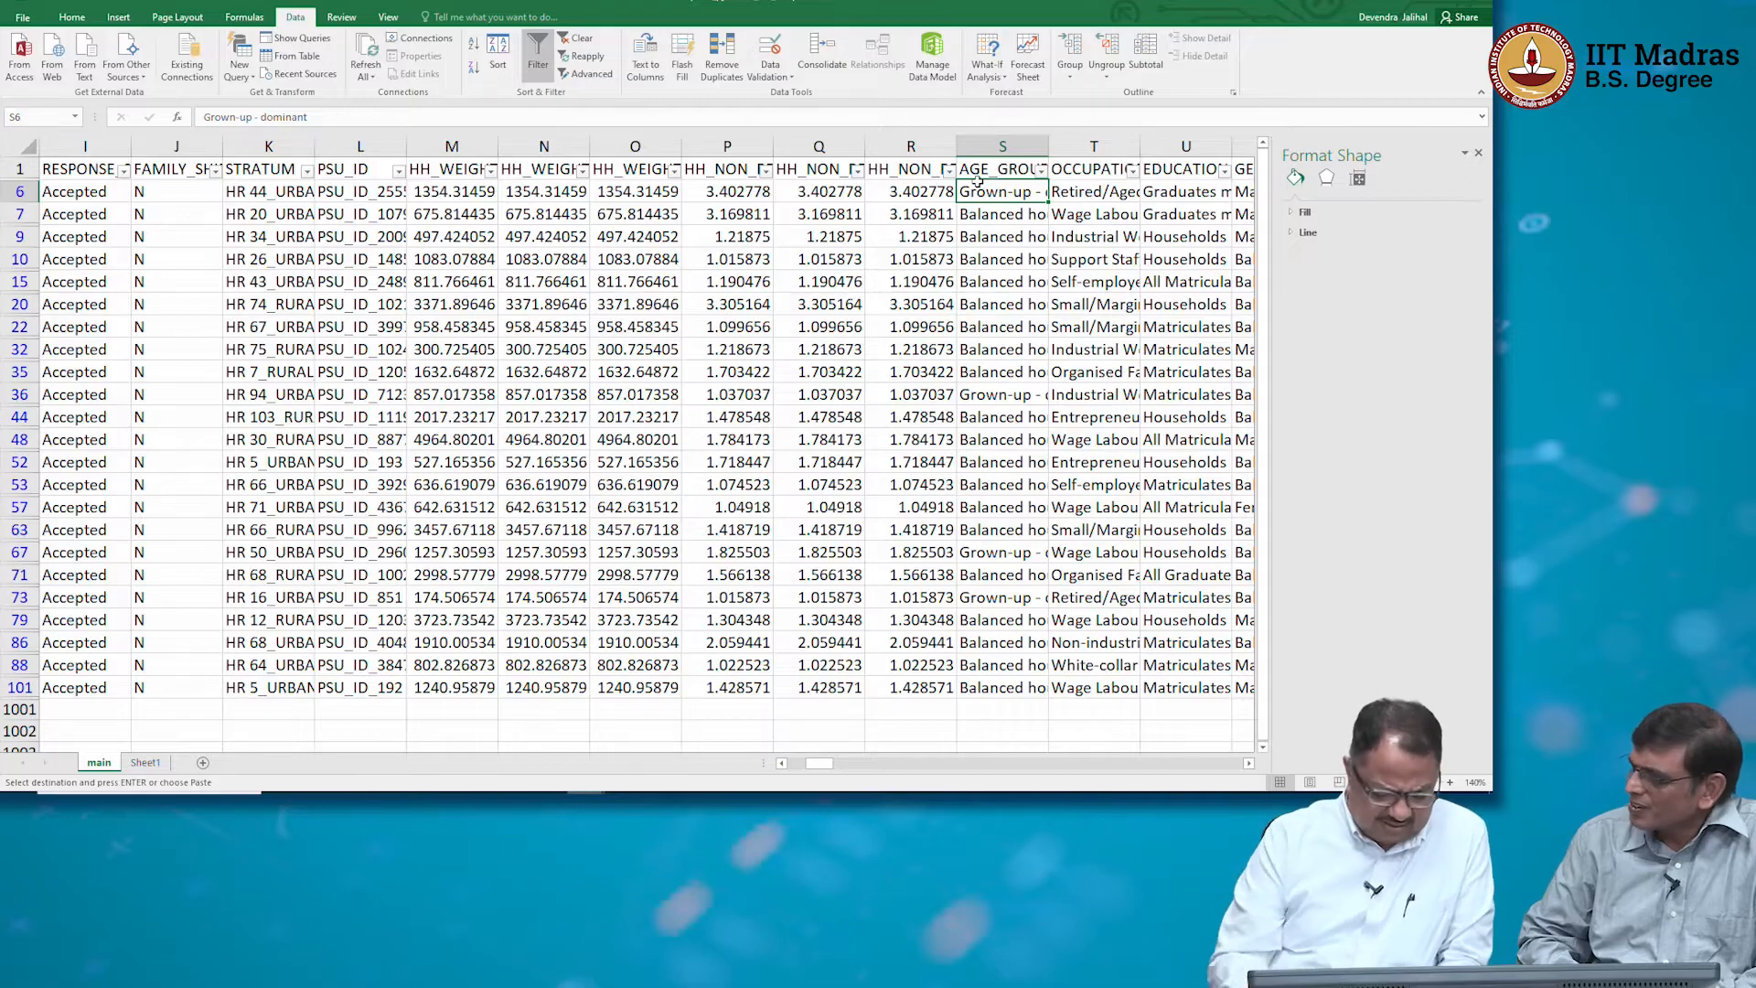
Look through the filtered main sheet's expenditure columns from AGE_GROUP to column DC, then return to the HH_ID column
key(Right)
key(Right)
key(Right)
key(Right)
key(Right)
key(Right)
key(Right)
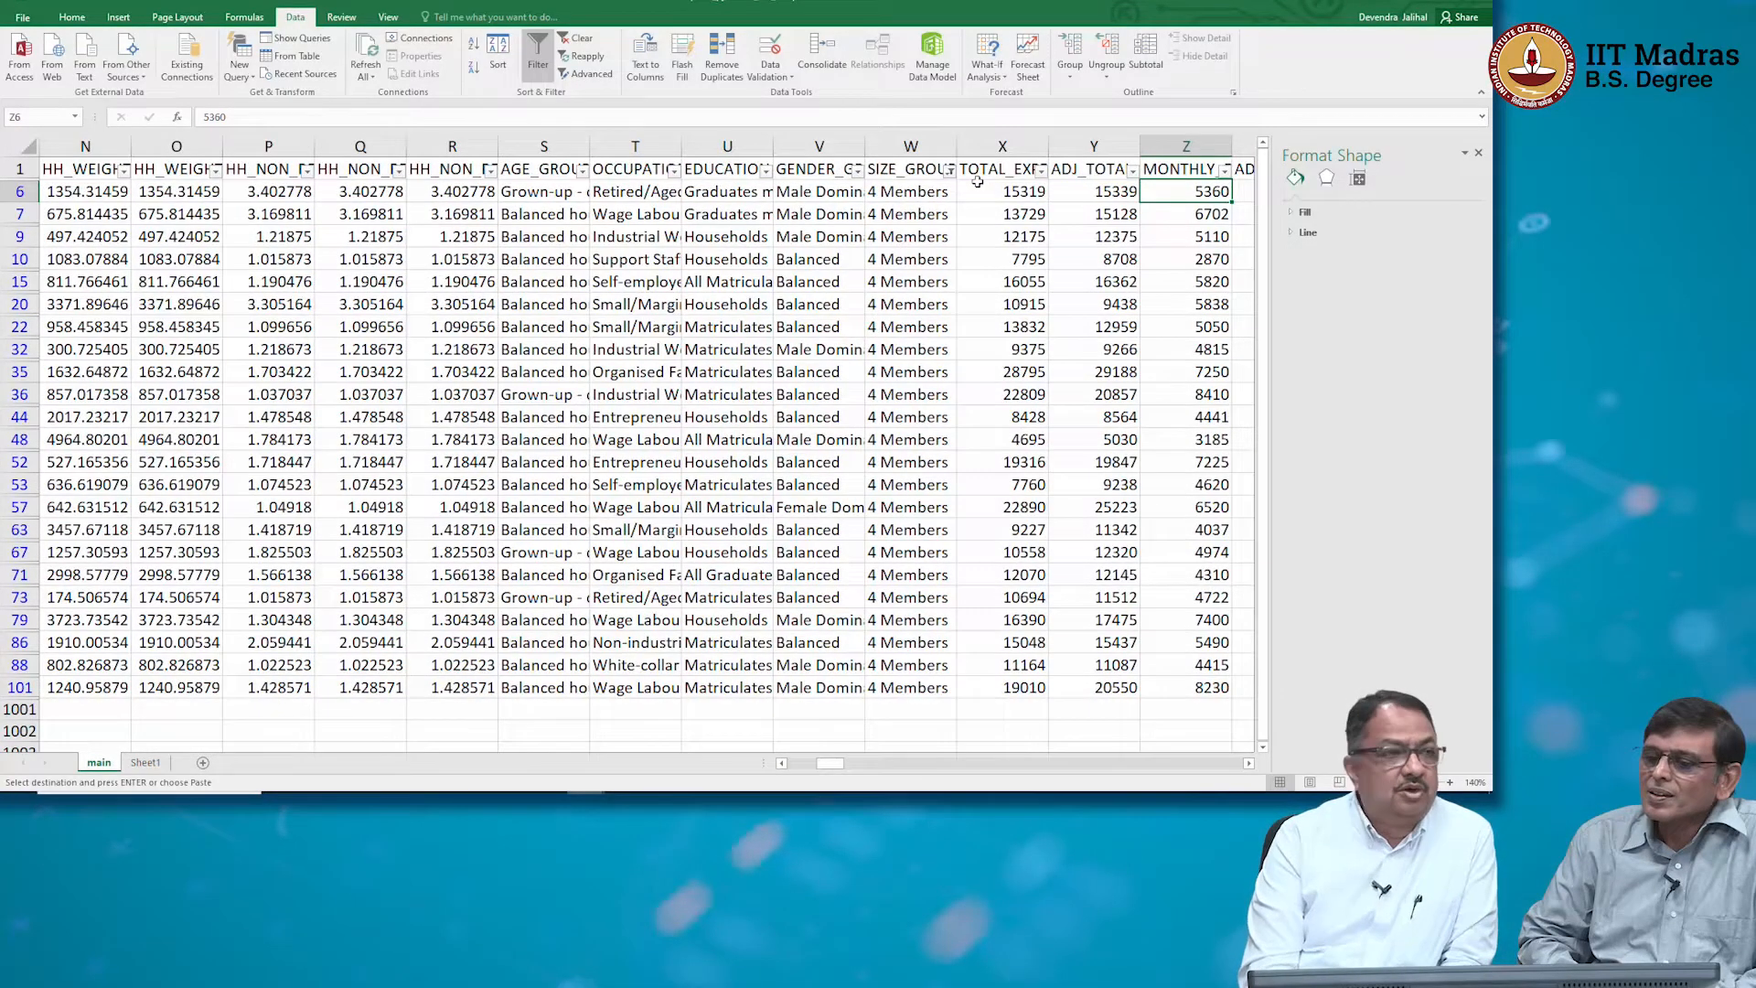
key(Right)
key(Right)
key(Right)
key(Right)
key(Right)
key(Right)
key(Right)
key(Right)
key(Right)
key(Right)
key(Right)
key(Right)
key(Right)
key(Right)
key(Right)
key(Right)
key(Right)
key(Right)
key(Right)
key(Right)
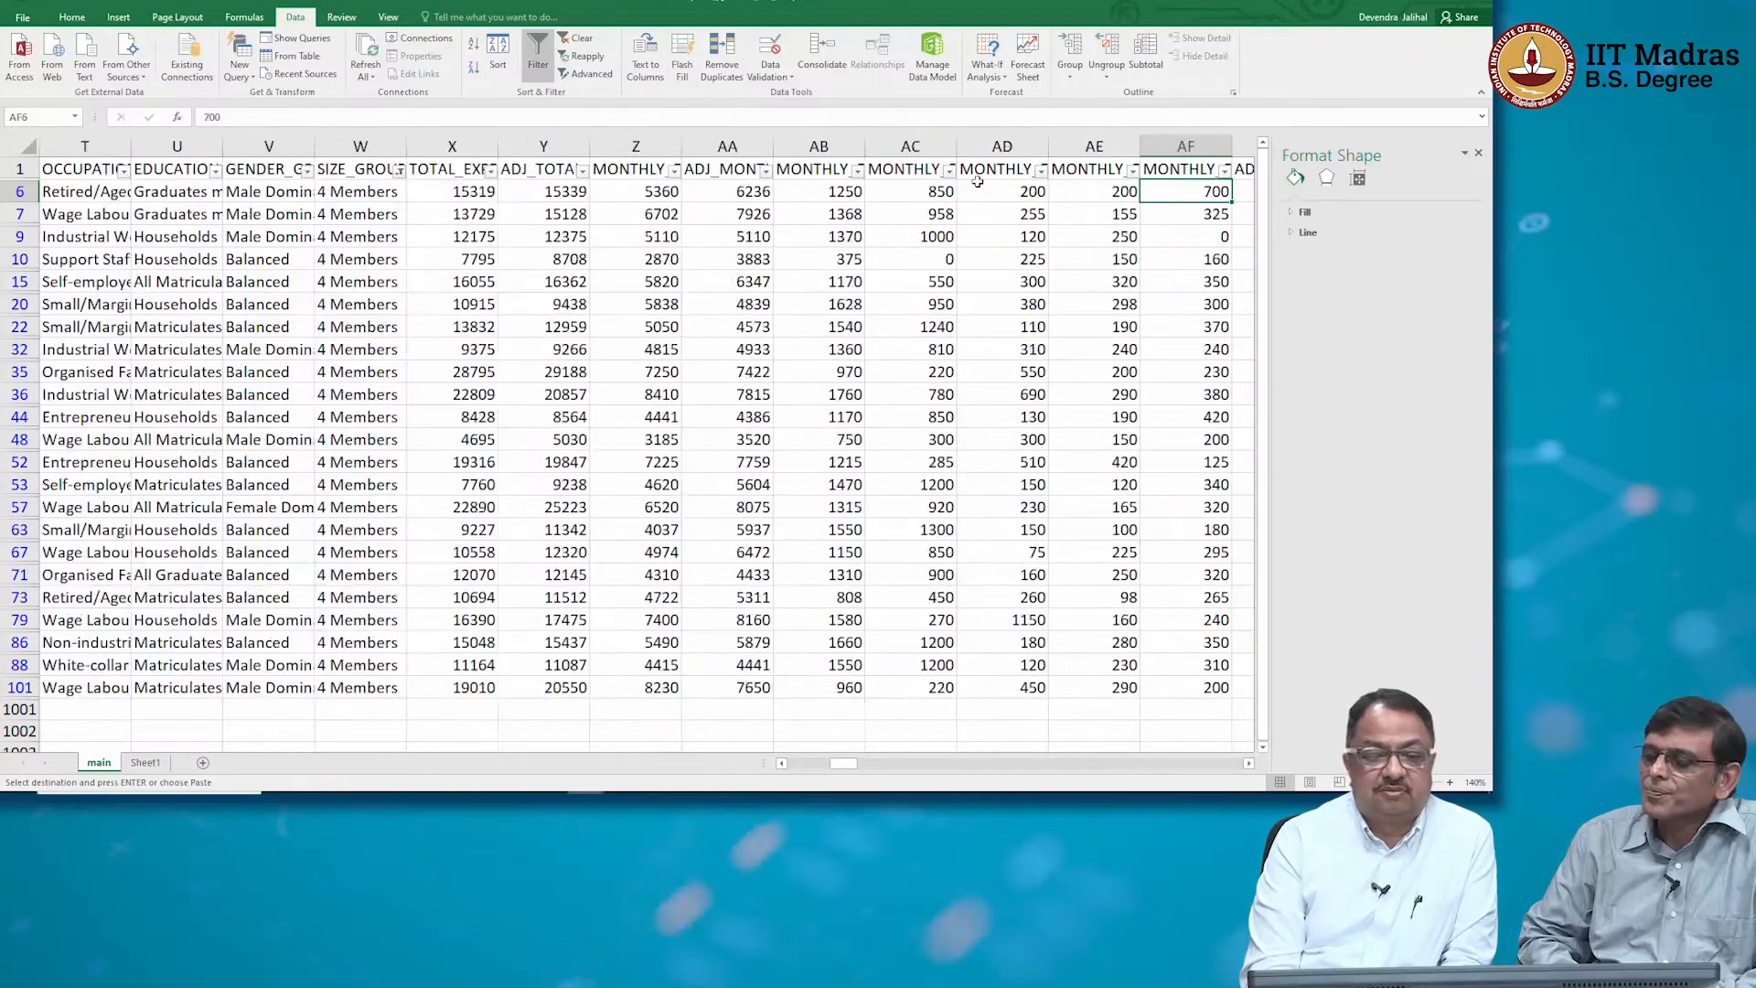
key(Right)
key(Right)
key(Right)
key(Right)
key(Right)
key(Right)
key(Right)
key(Right)
key(Right)
key(Right)
key(Right)
key(Right)
key(Right)
key(Right)
key(Right)
key(Right)
key(Right)
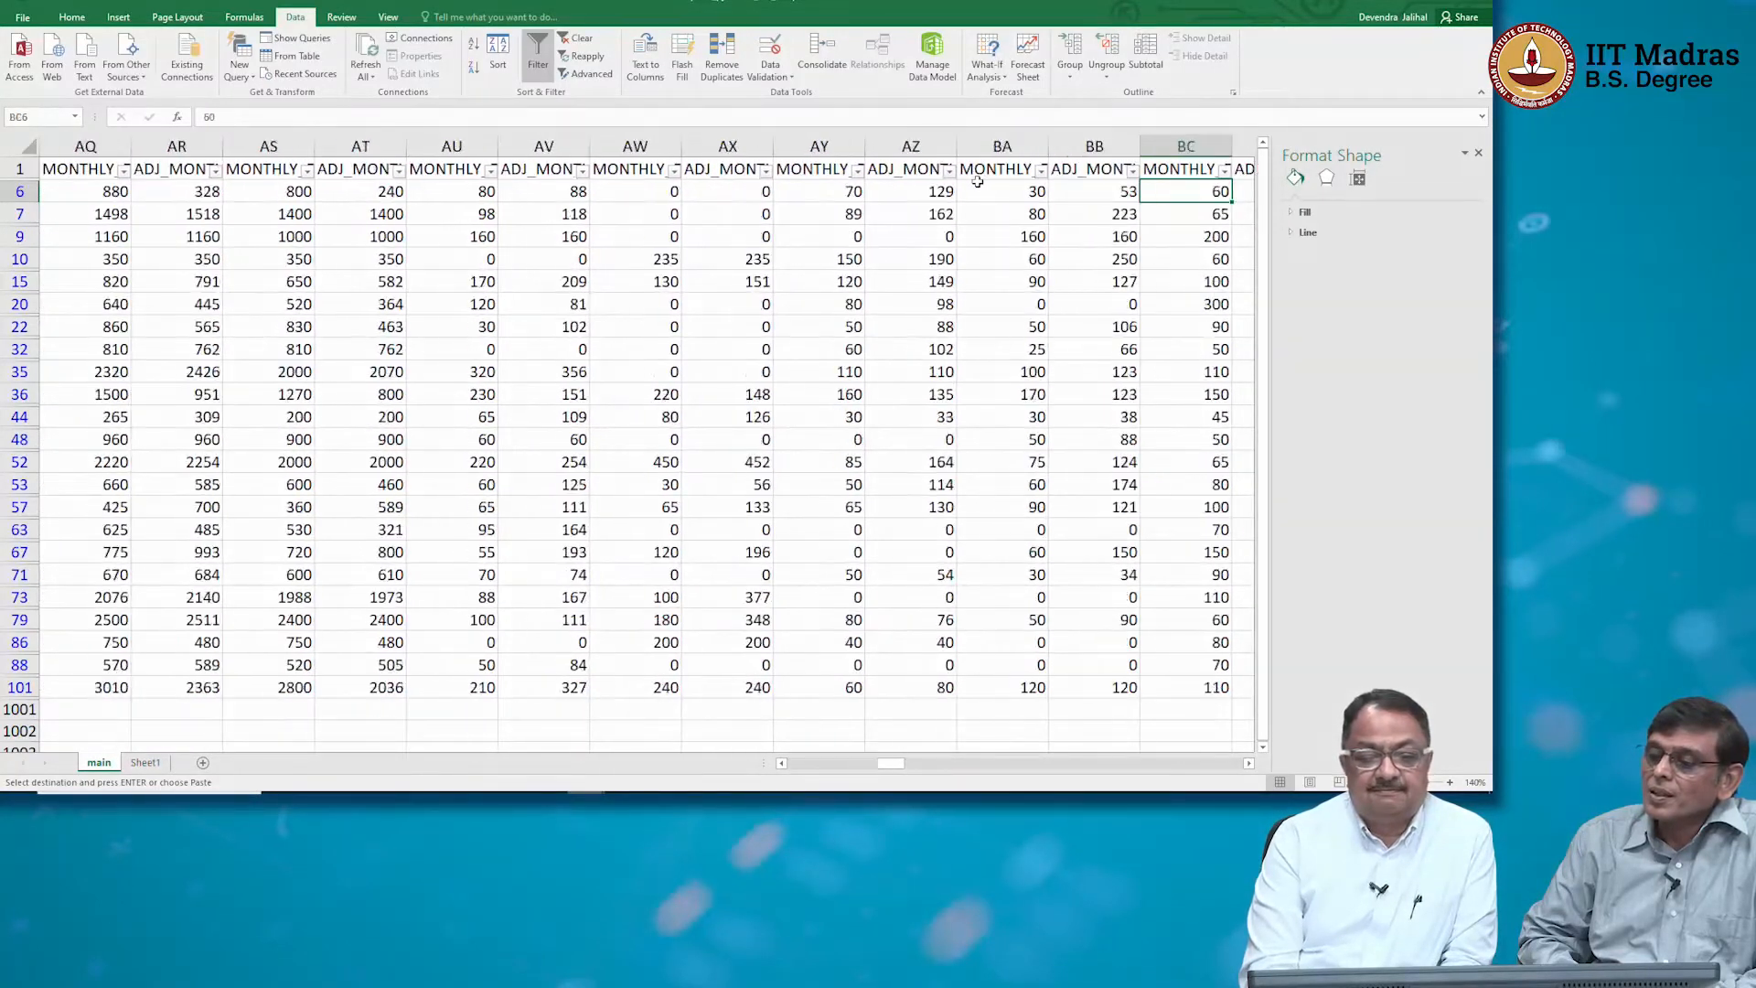
key(Right)
key(Right)
key(Right)
key(Right)
key(Right)
key(Right)
key(Right)
key(Right)
key(Right)
key(Right)
key(Right)
key(Right)
key(Right)
key(Right)
key(Right)
key(Right)
key(Right)
key(Right)
key(Right)
key(Right)
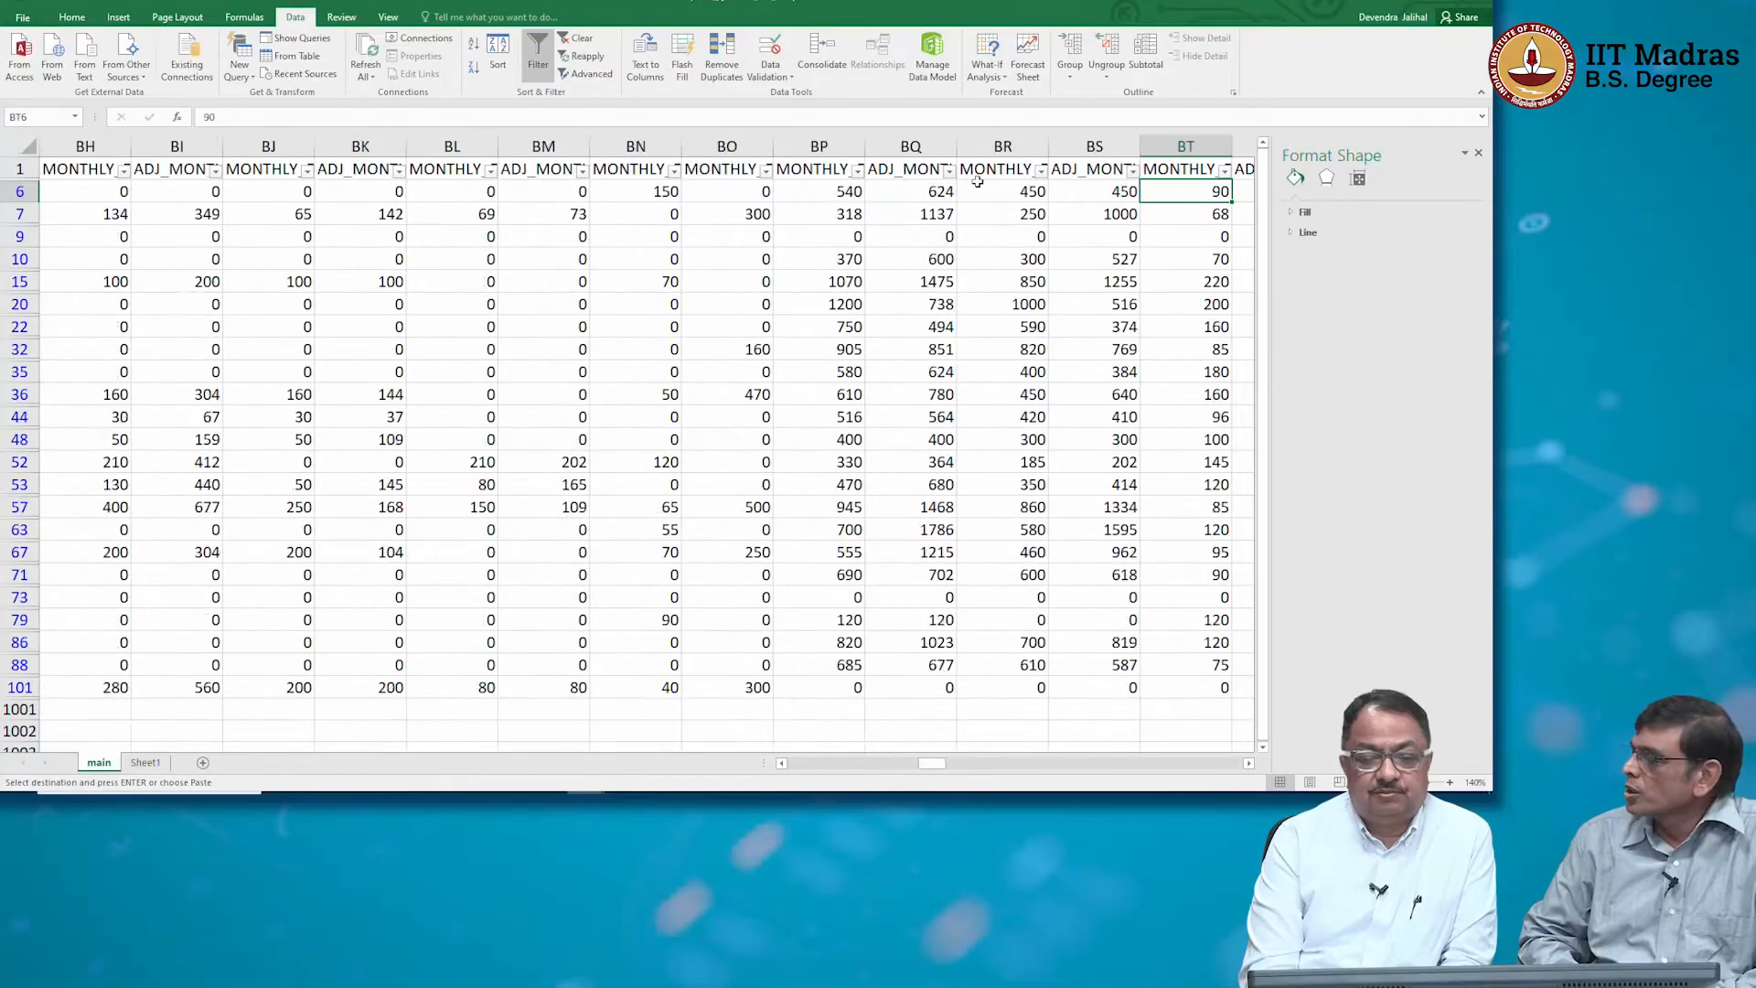
key(Right)
key(Right)
key(Right)
key(Right)
key(Right)
key(Right)
key(Right)
key(Right)
key(Right)
key(Right)
key(Right)
key(Right)
key(Right)
key(Right)
key(Right)
key(Right)
key(Right)
key(Right)
key(Right)
key(Right)
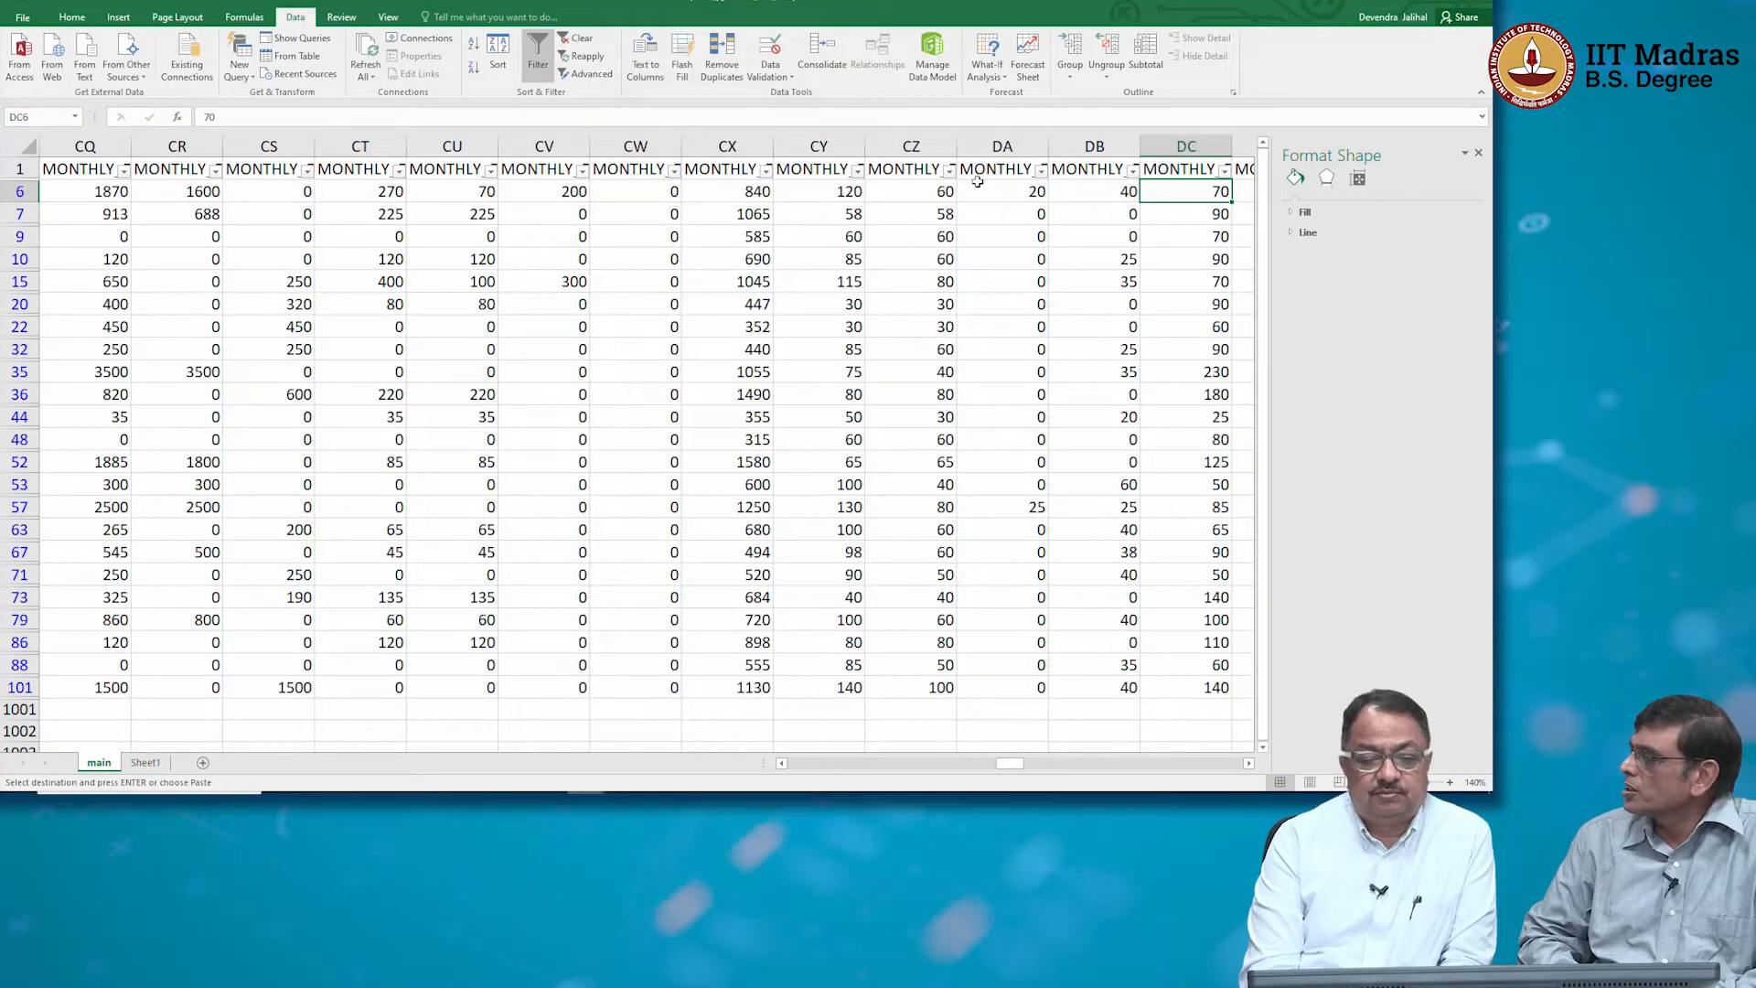
key(Left)
key(Left)
key(Left)
key(Left)
key(Left)
key(Left)
key(Left)
key(Left)
key(Left)
key(Left)
key(Left)
key(Left)
key(Left)
key(Left)
key(Left)
key(Left)
key(Left)
key(Left)
key(Left)
key(Left)
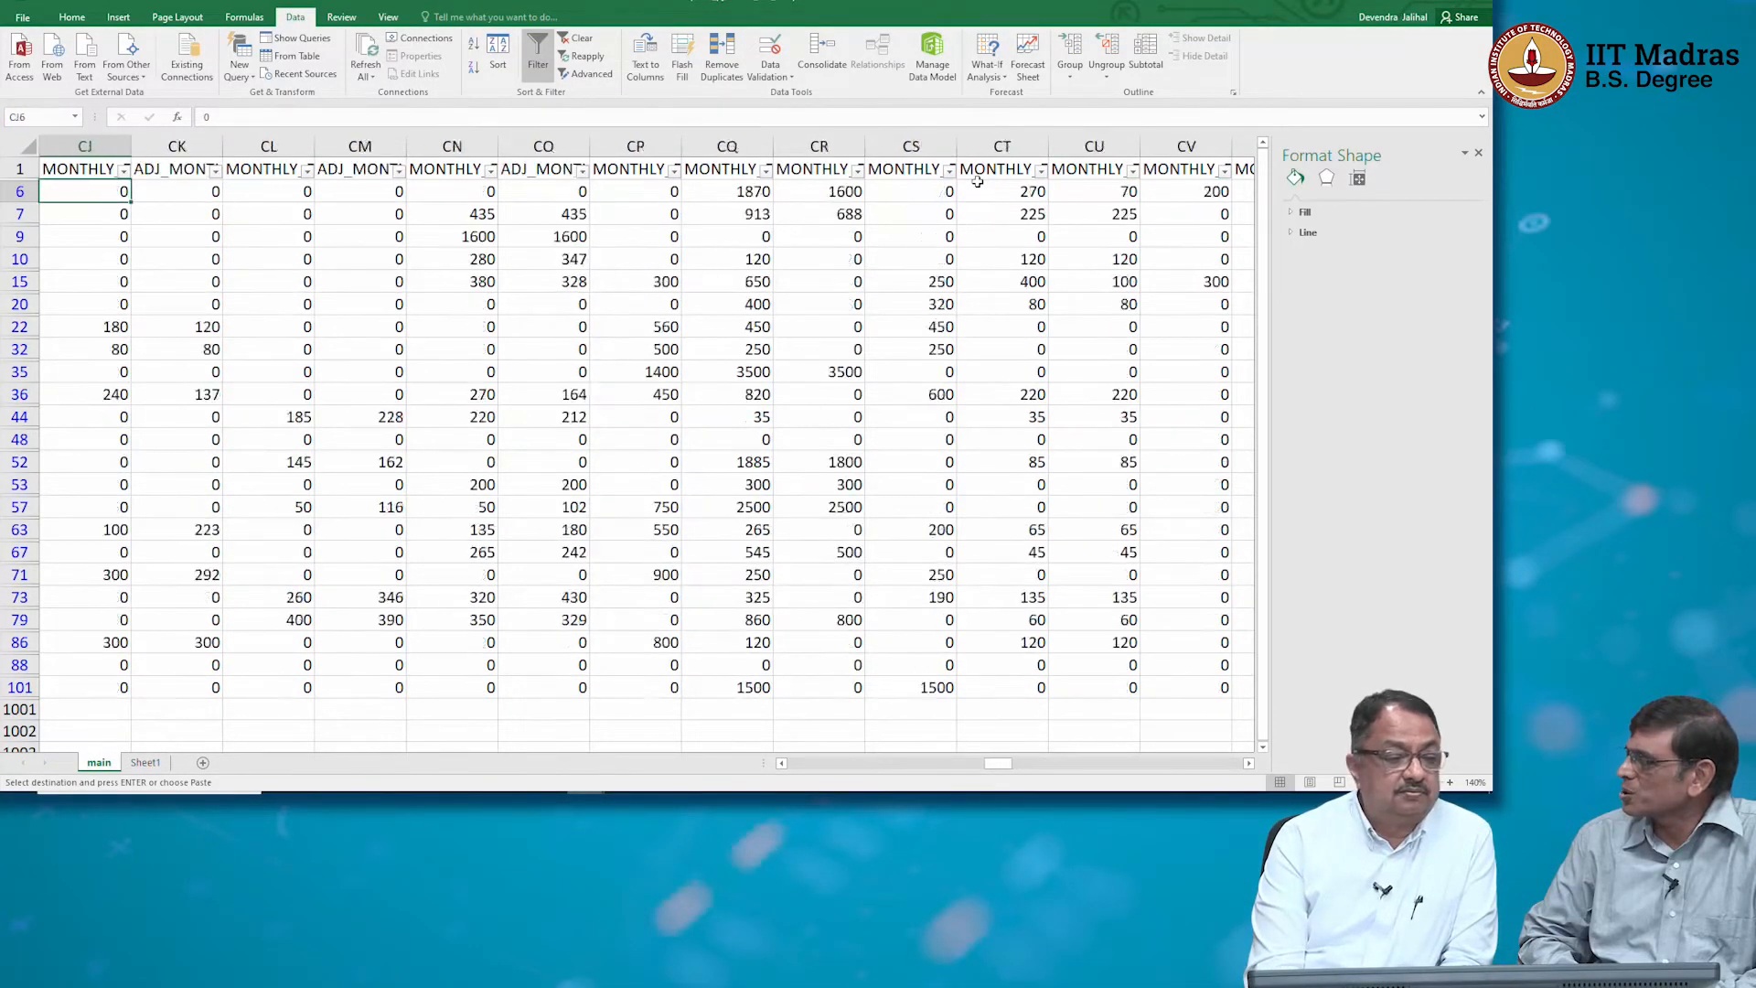
key(Left)
key(Left)
key(Left)
key(Left)
key(Left)
key(Left)
key(Left)
key(Left)
key(Left)
key(Left)
key(Left)
key(Left)
key(Left)
key(Left)
key(Left)
key(Left)
key(Left)
key(Left)
key(Left)
key(Left)
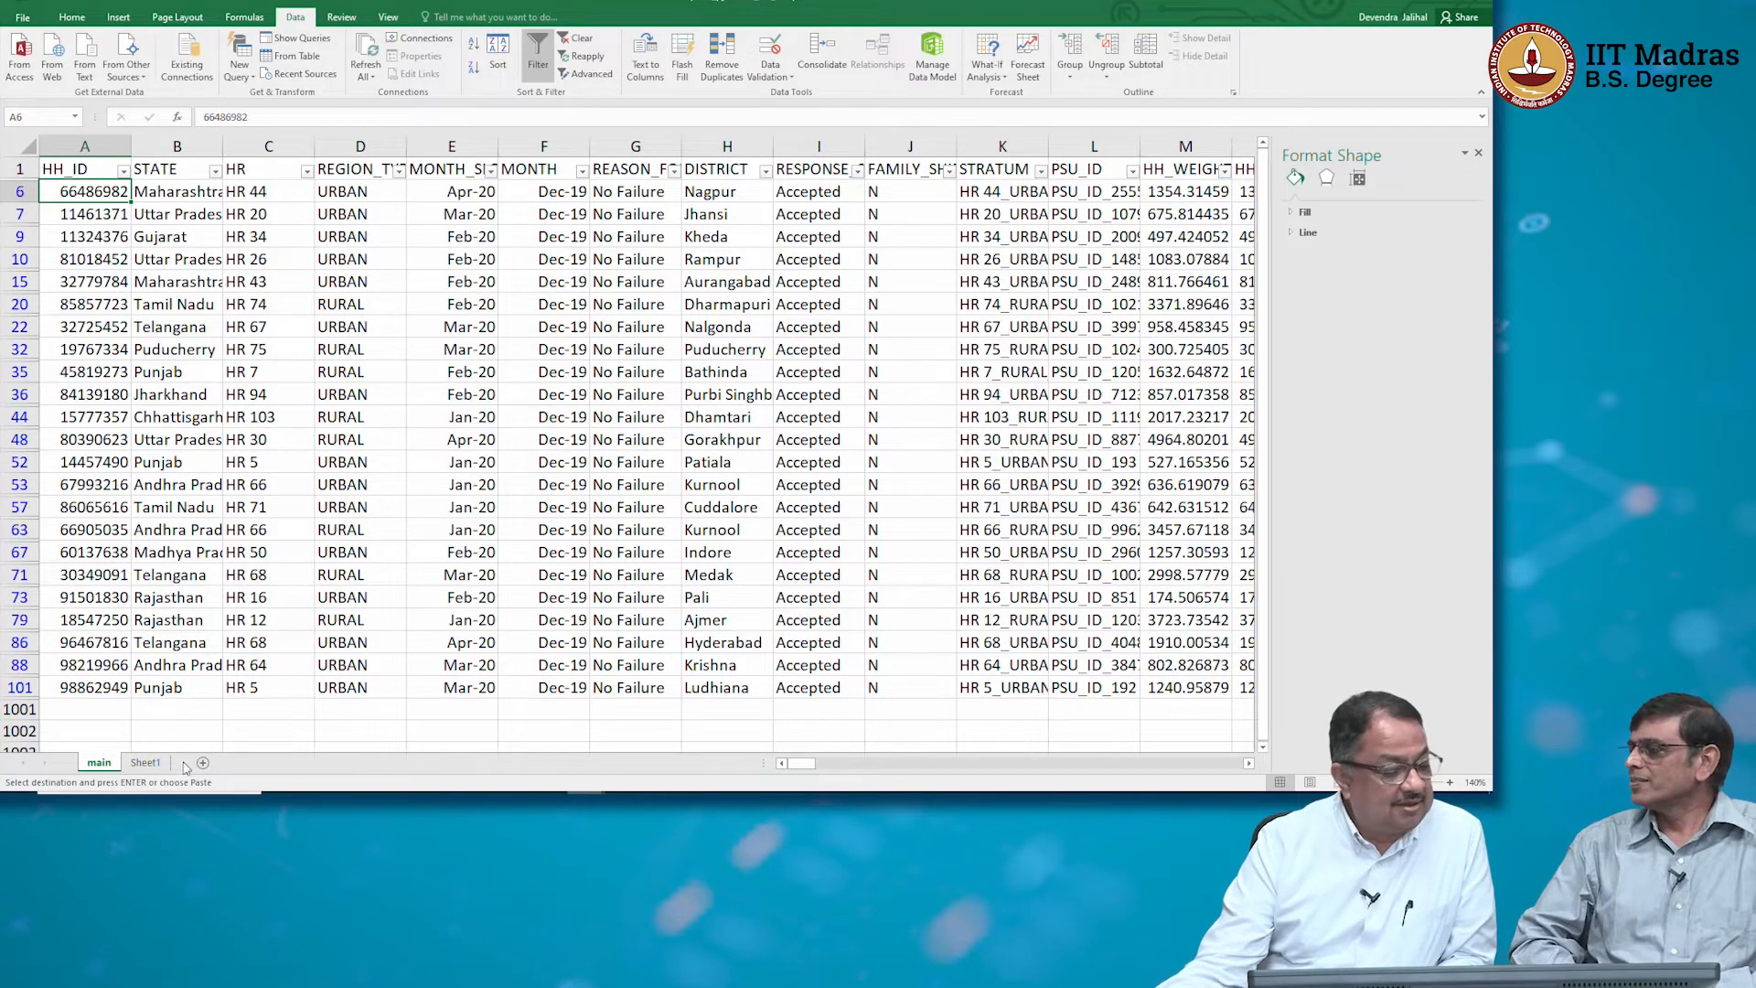
Examine the TOTAL_EXPENDITURE and MONTHLY_EXPENSE_ON_FOOD entries in Sheet1's list of variables
click(144, 763)
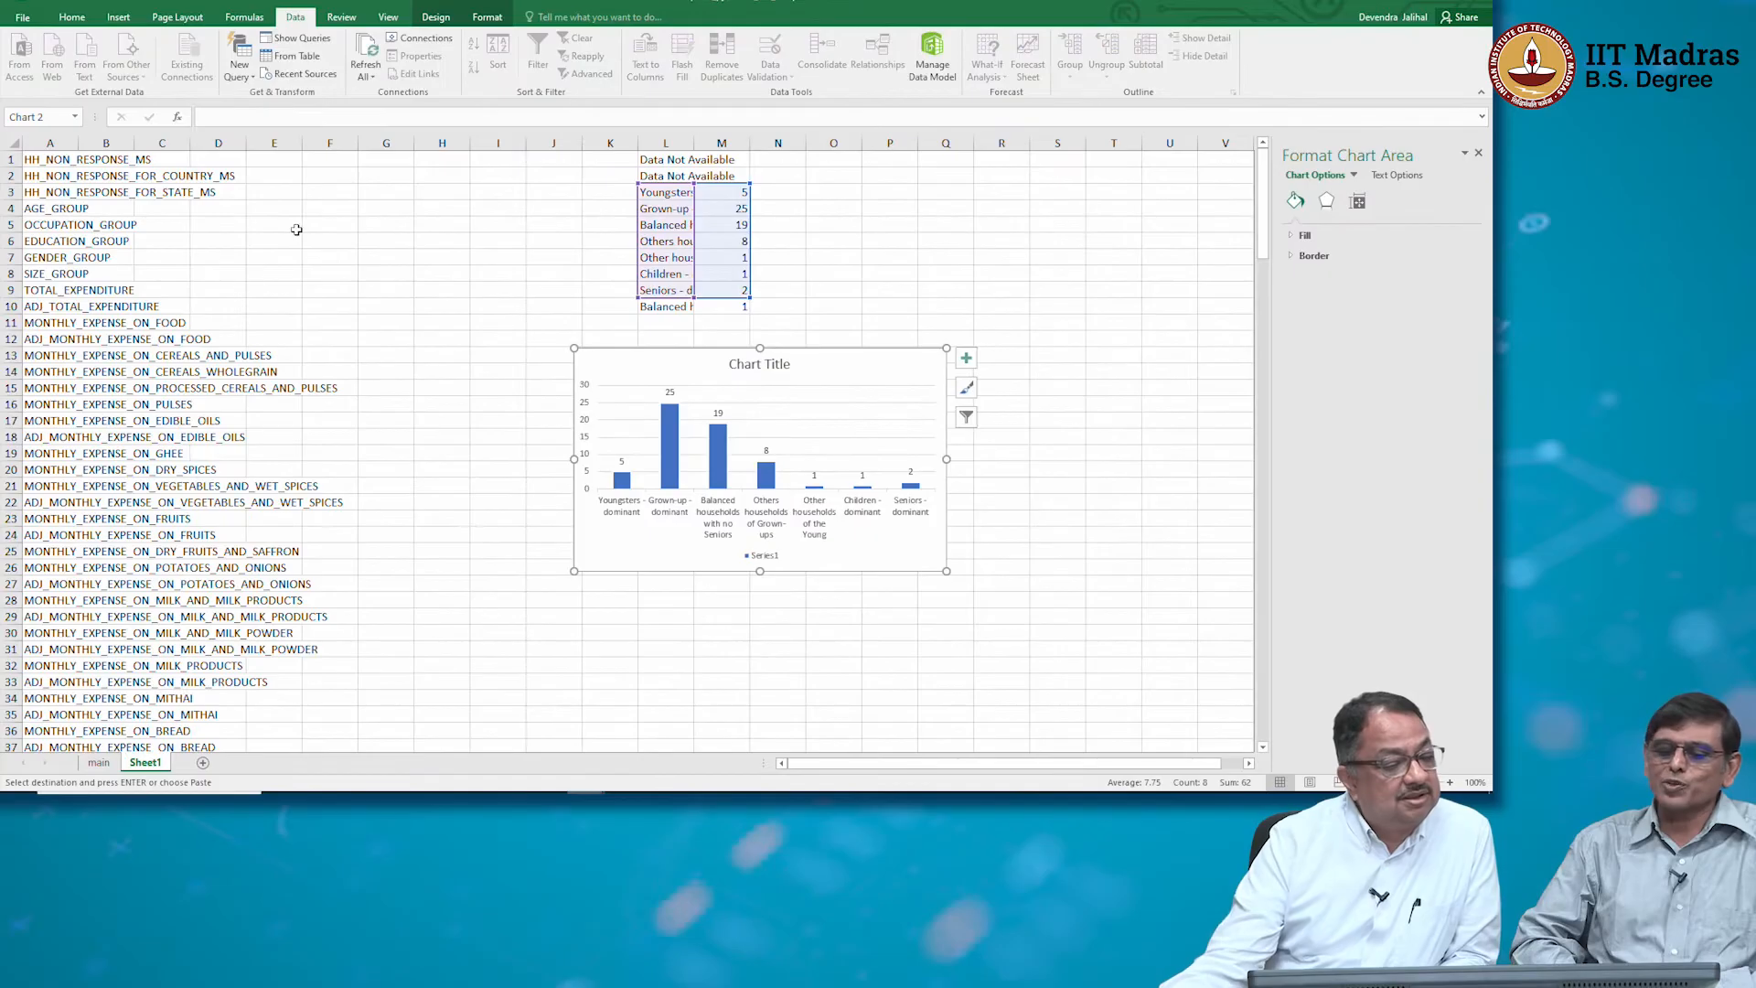
click(47, 293)
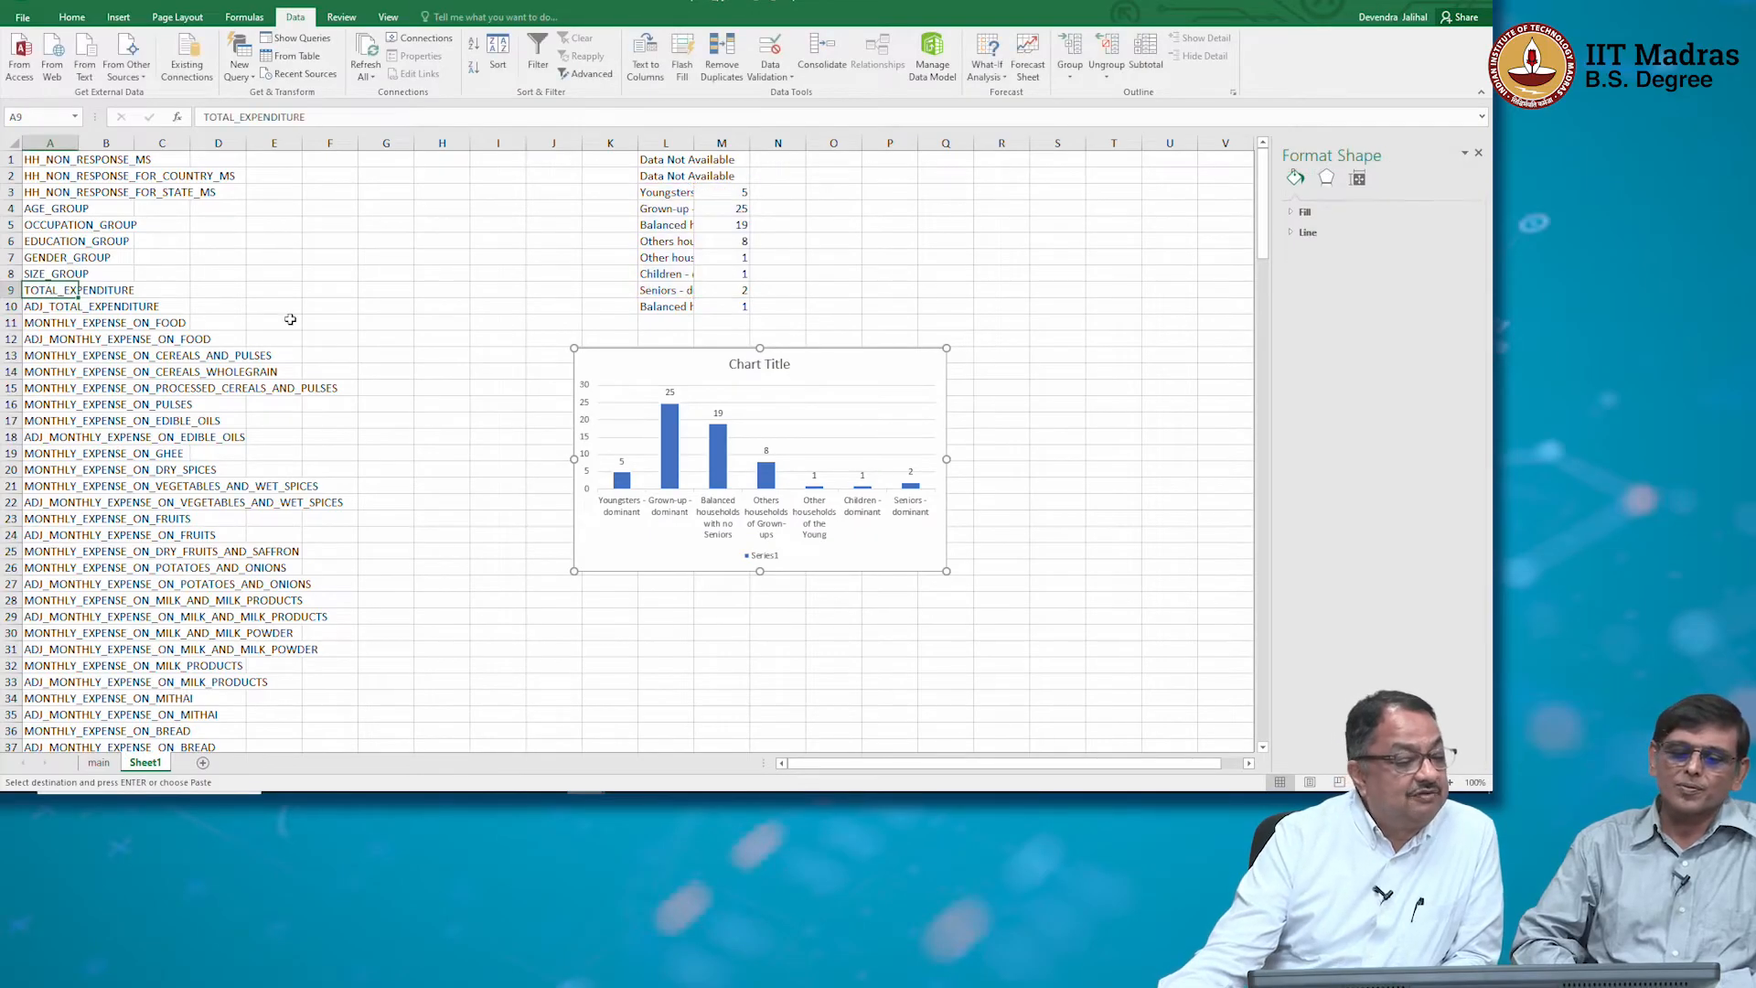
click(39, 322)
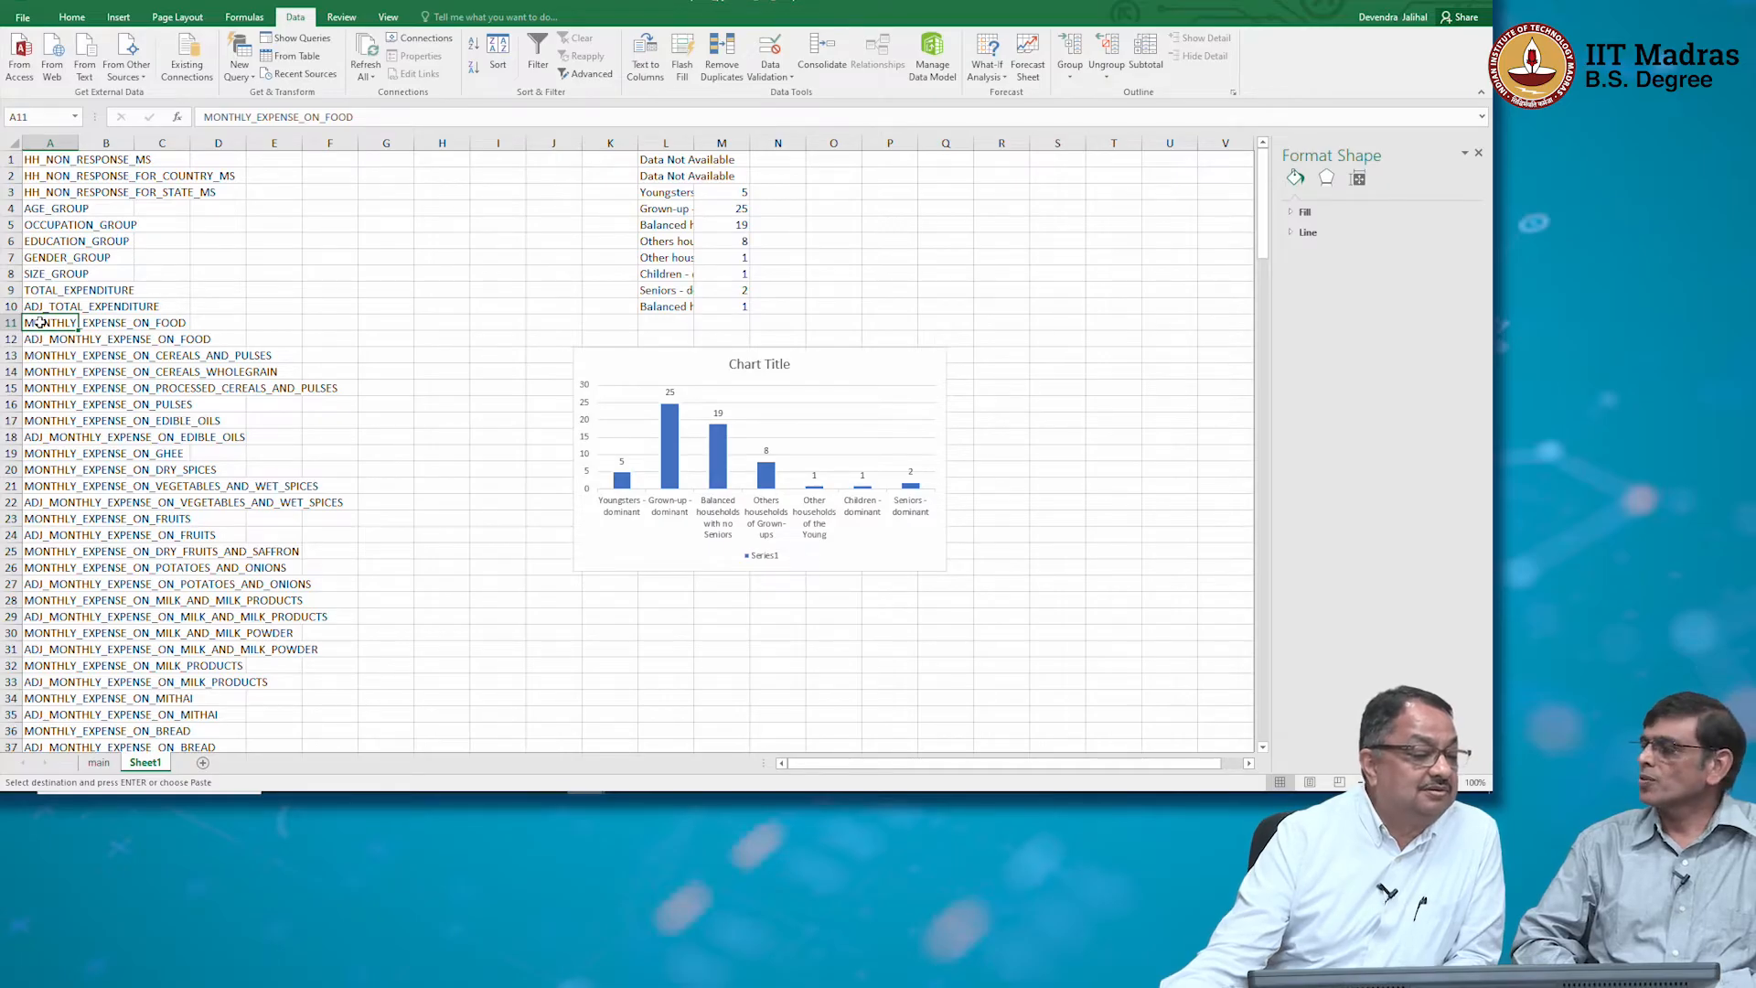
Insert an empty column on the main sheet between MONTHLY_EXPENSE_ON_FOOD and ADJ_MONTHLY_EXPENSE_ON_FOOD
click(98, 763)
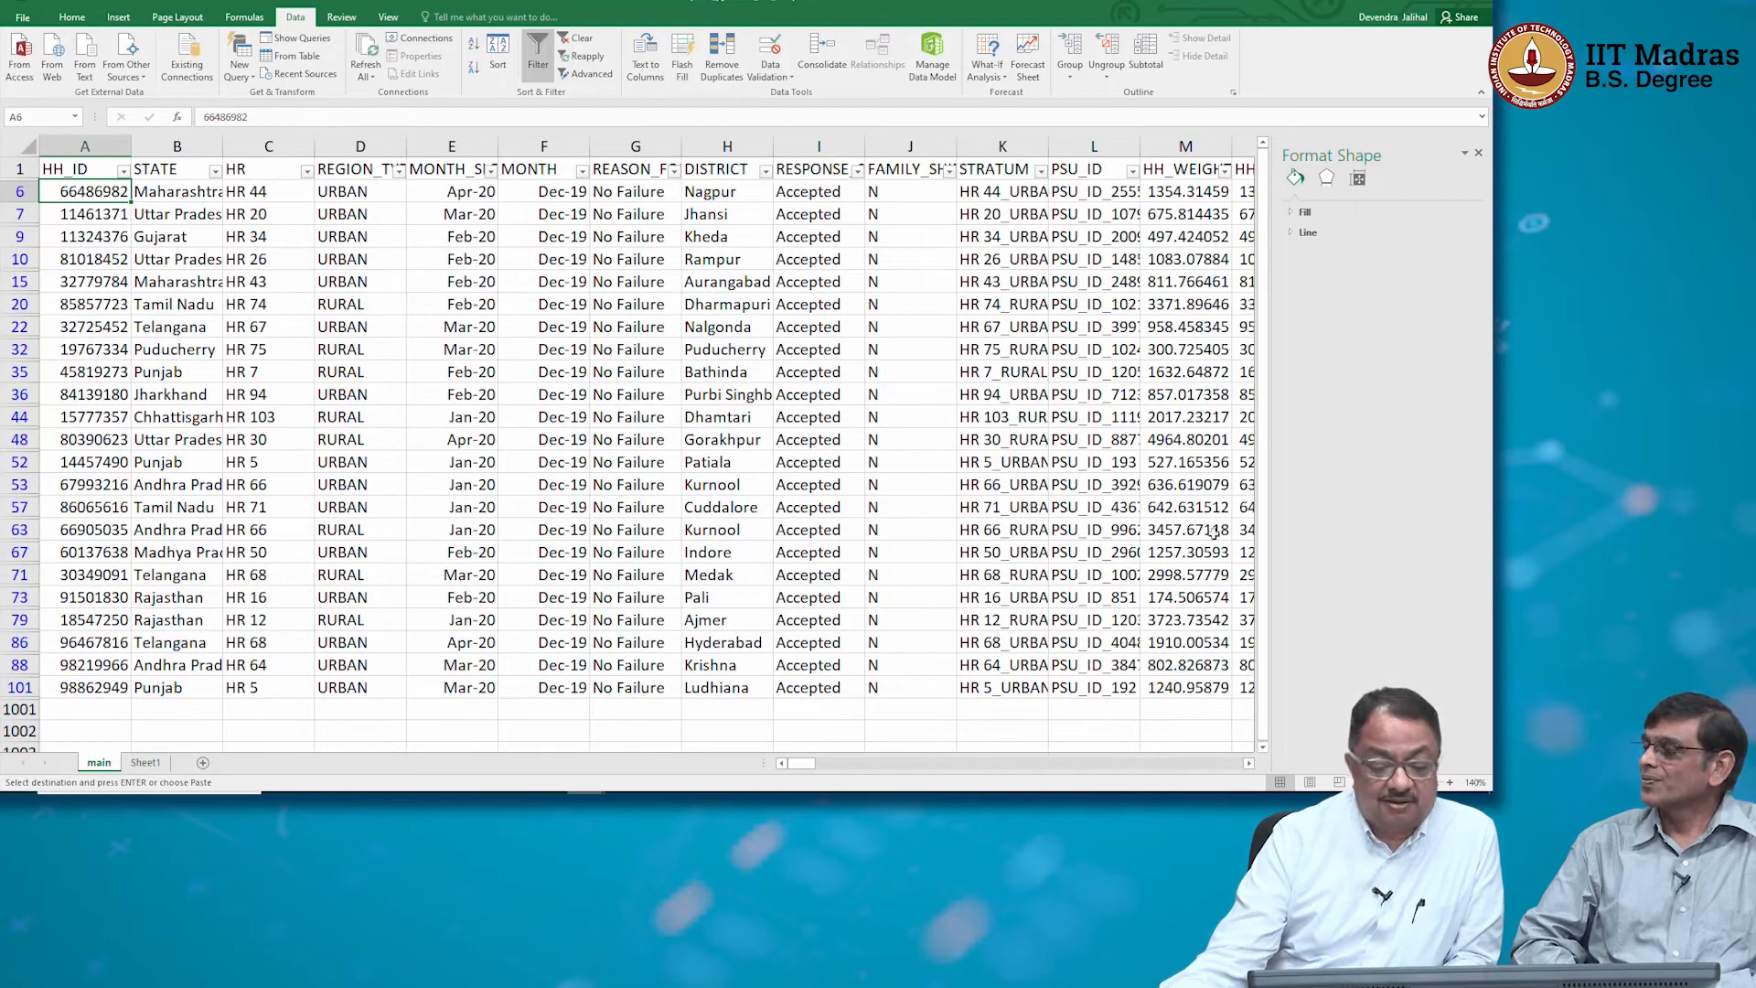
click(1250, 763)
click(1249, 764)
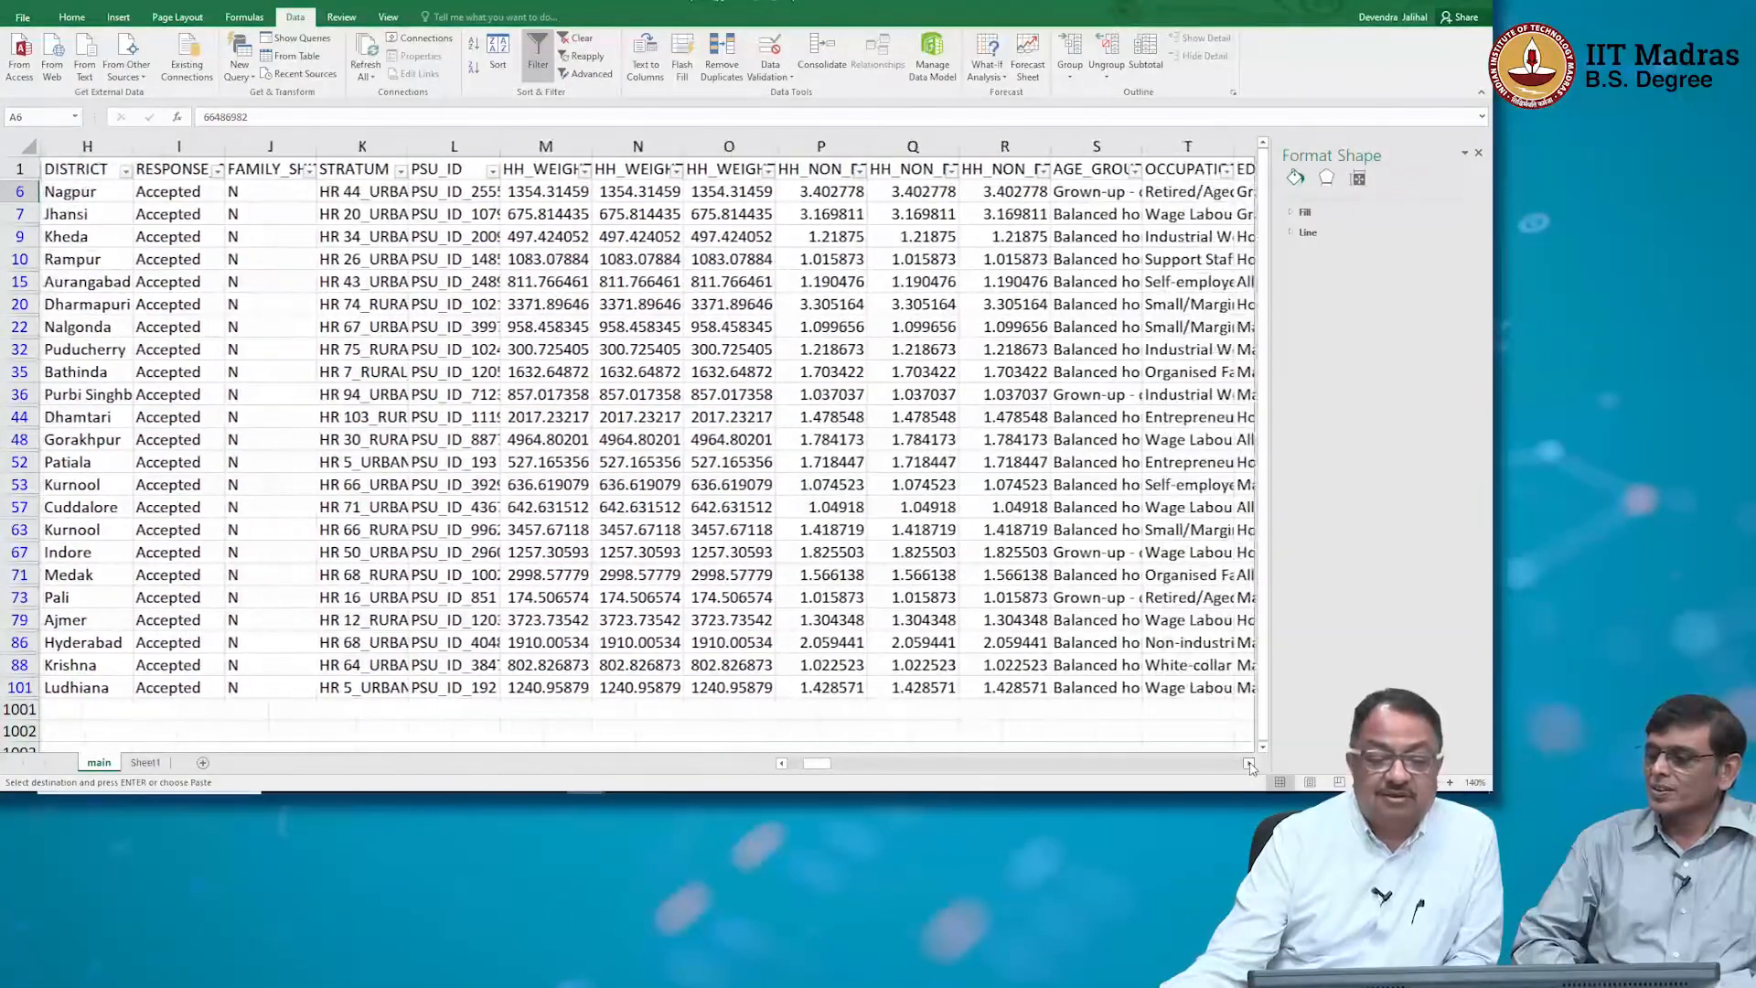
click(1249, 763)
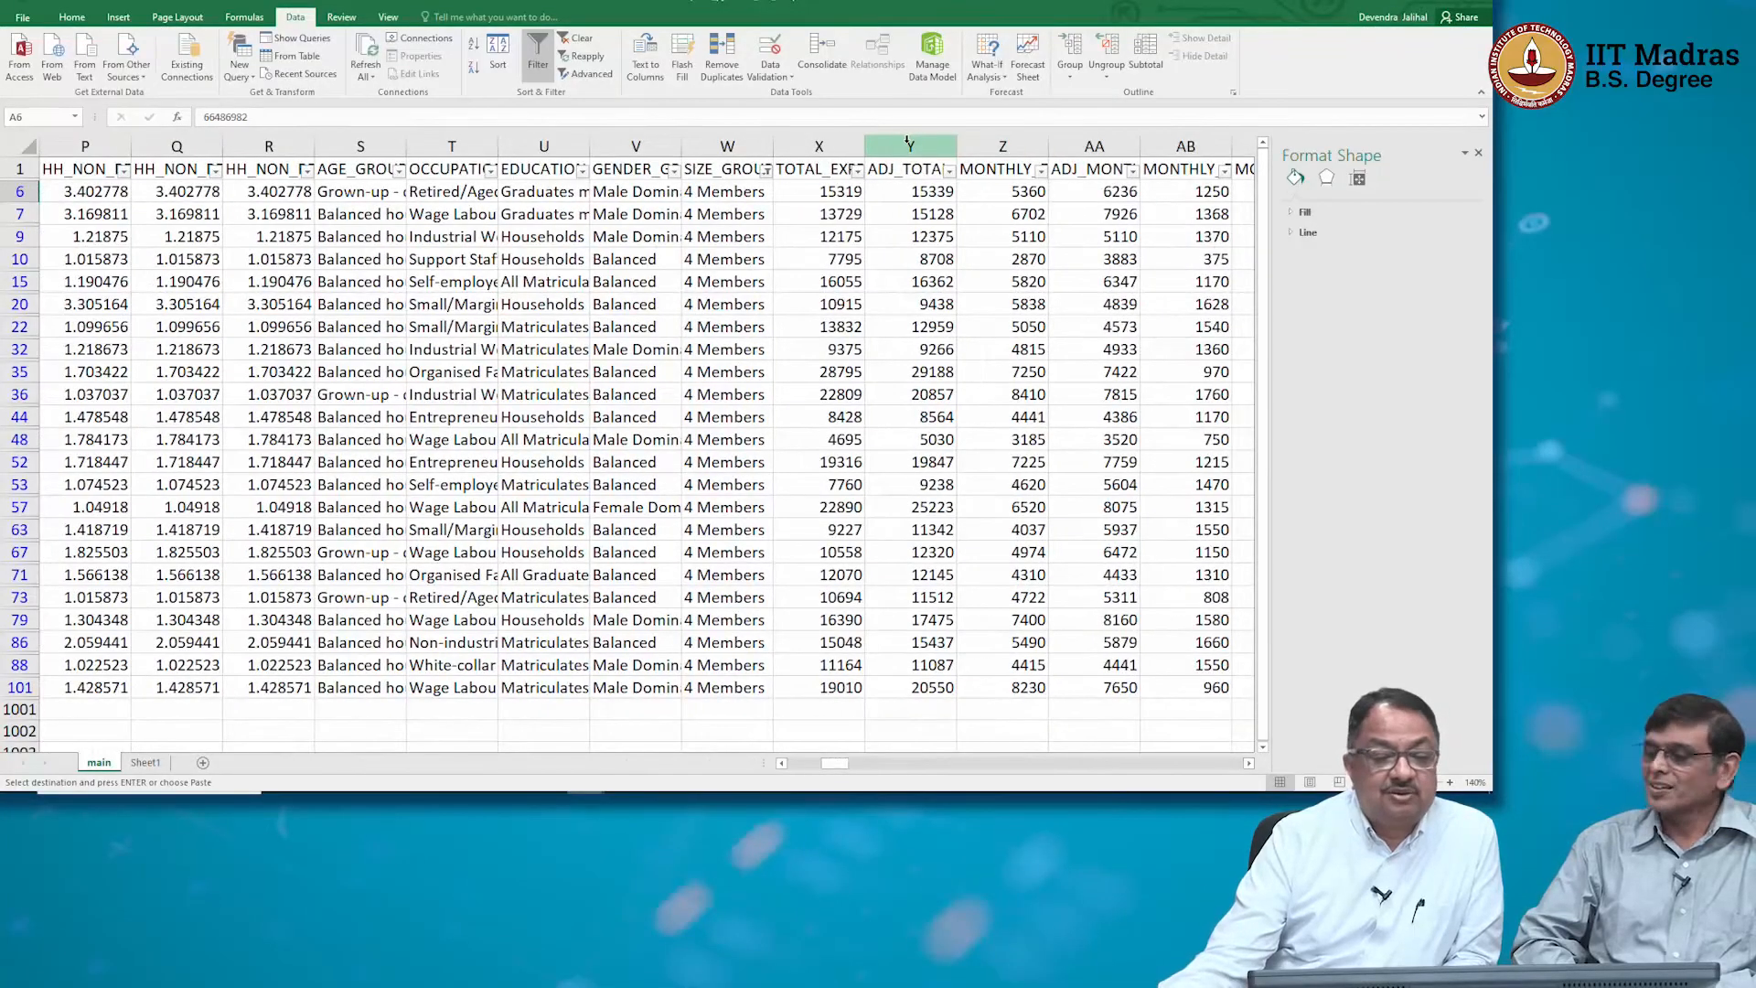
click(1015, 143)
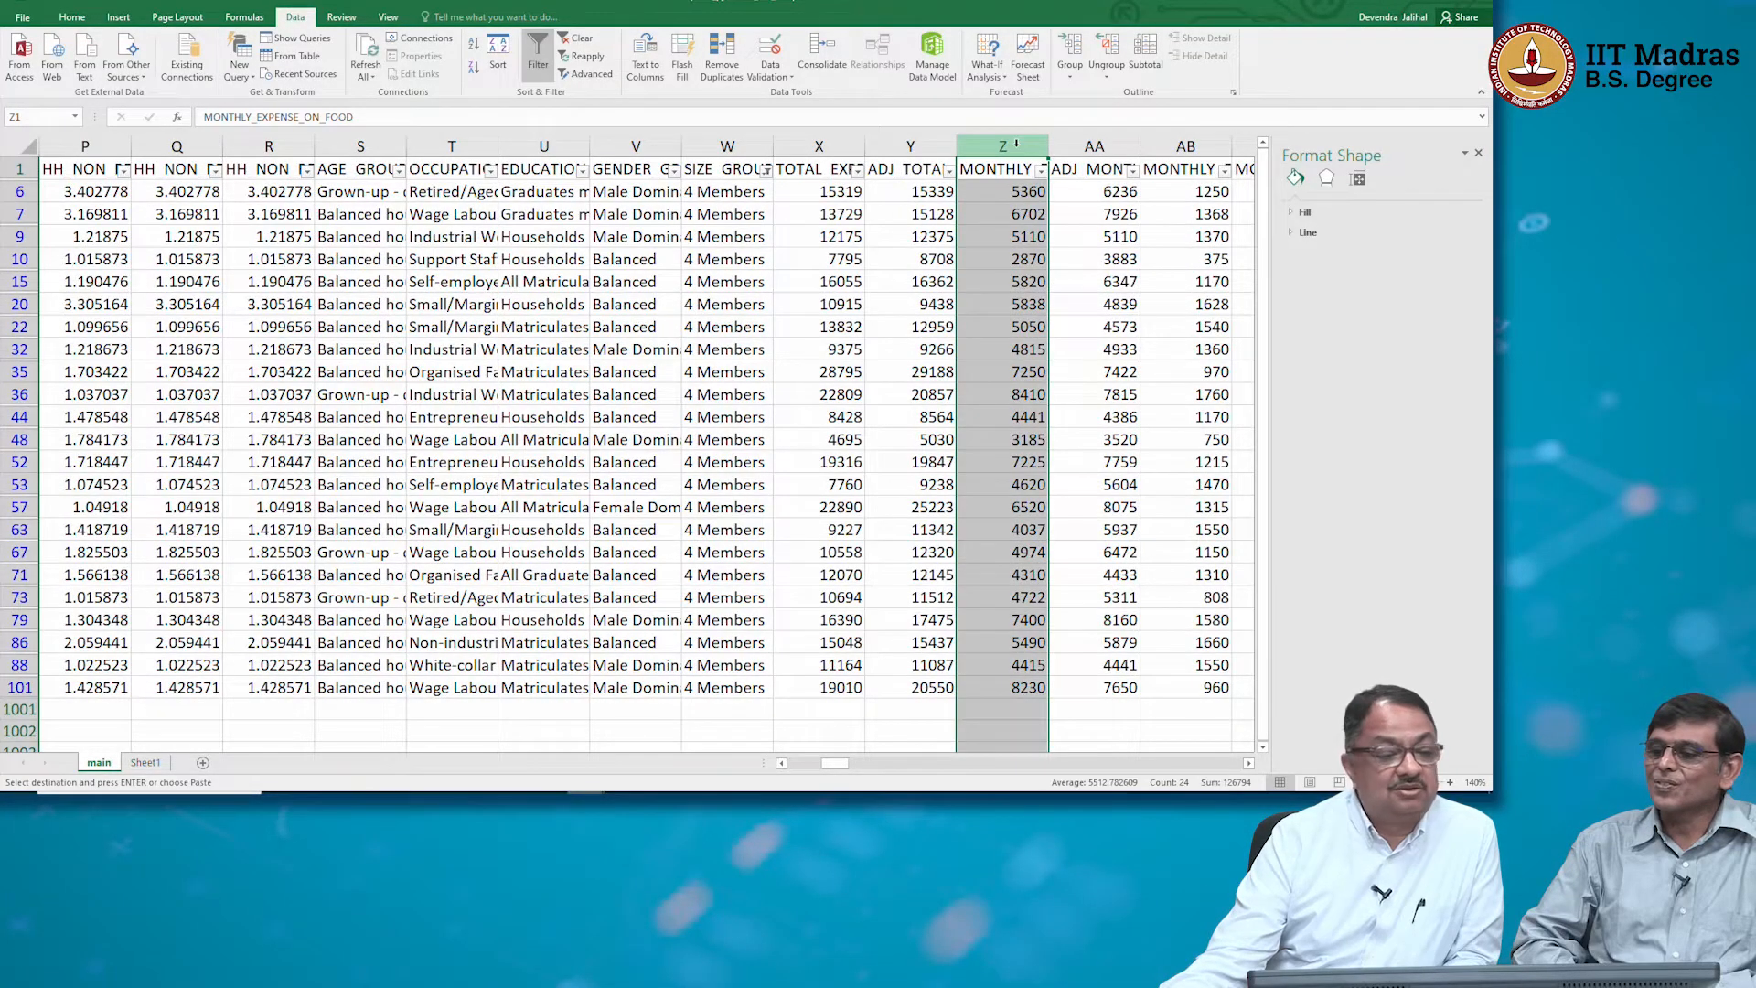
click(1095, 148)
right_click(1098, 153)
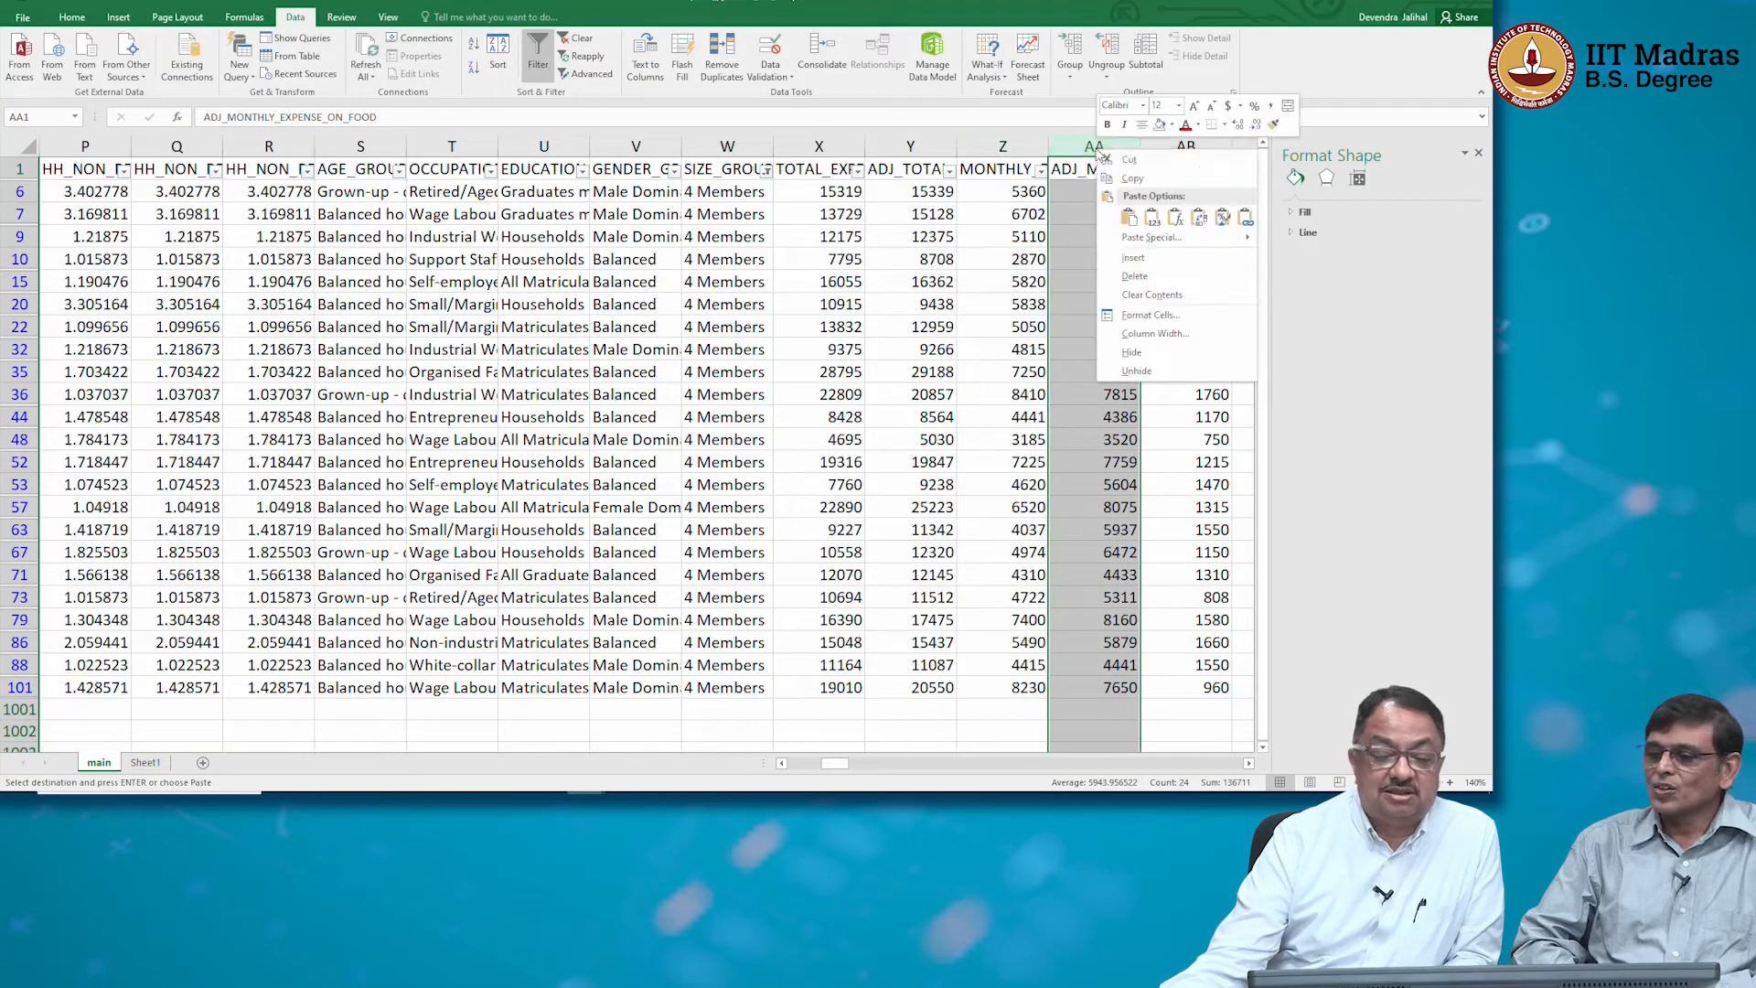
click(1177, 257)
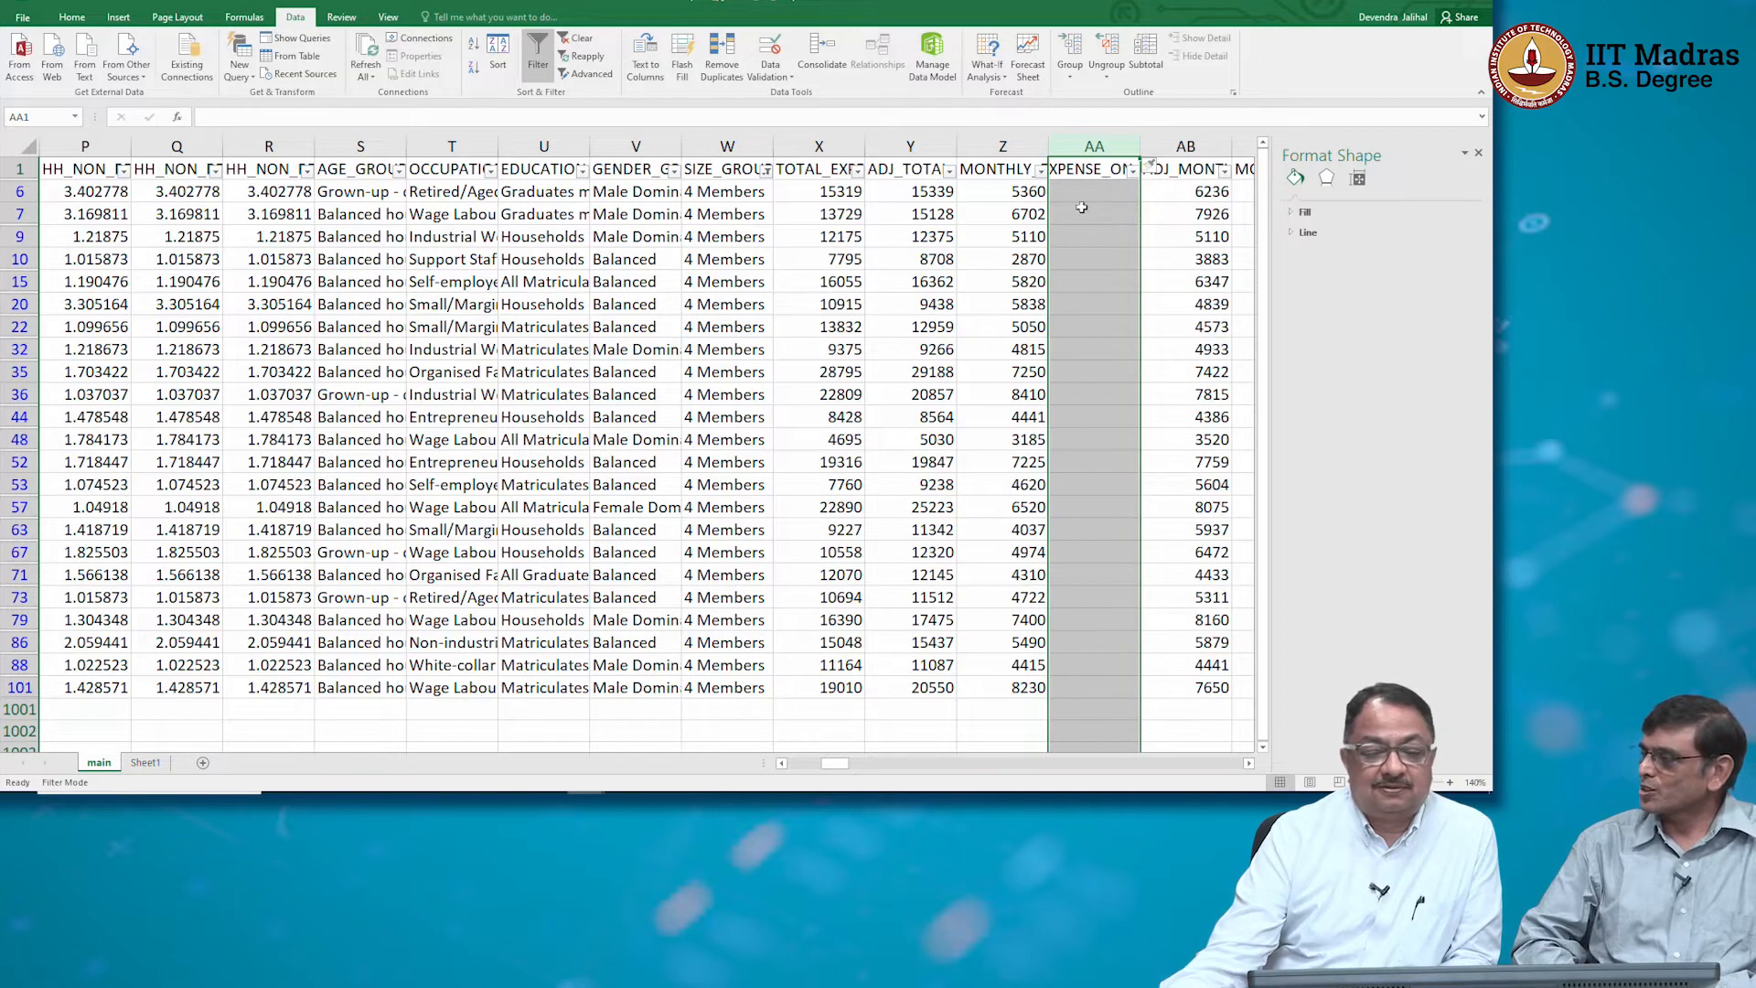
Enter a heading beginning "Percetage e" in cell AA1 of the newly inserted column
click(1070, 172)
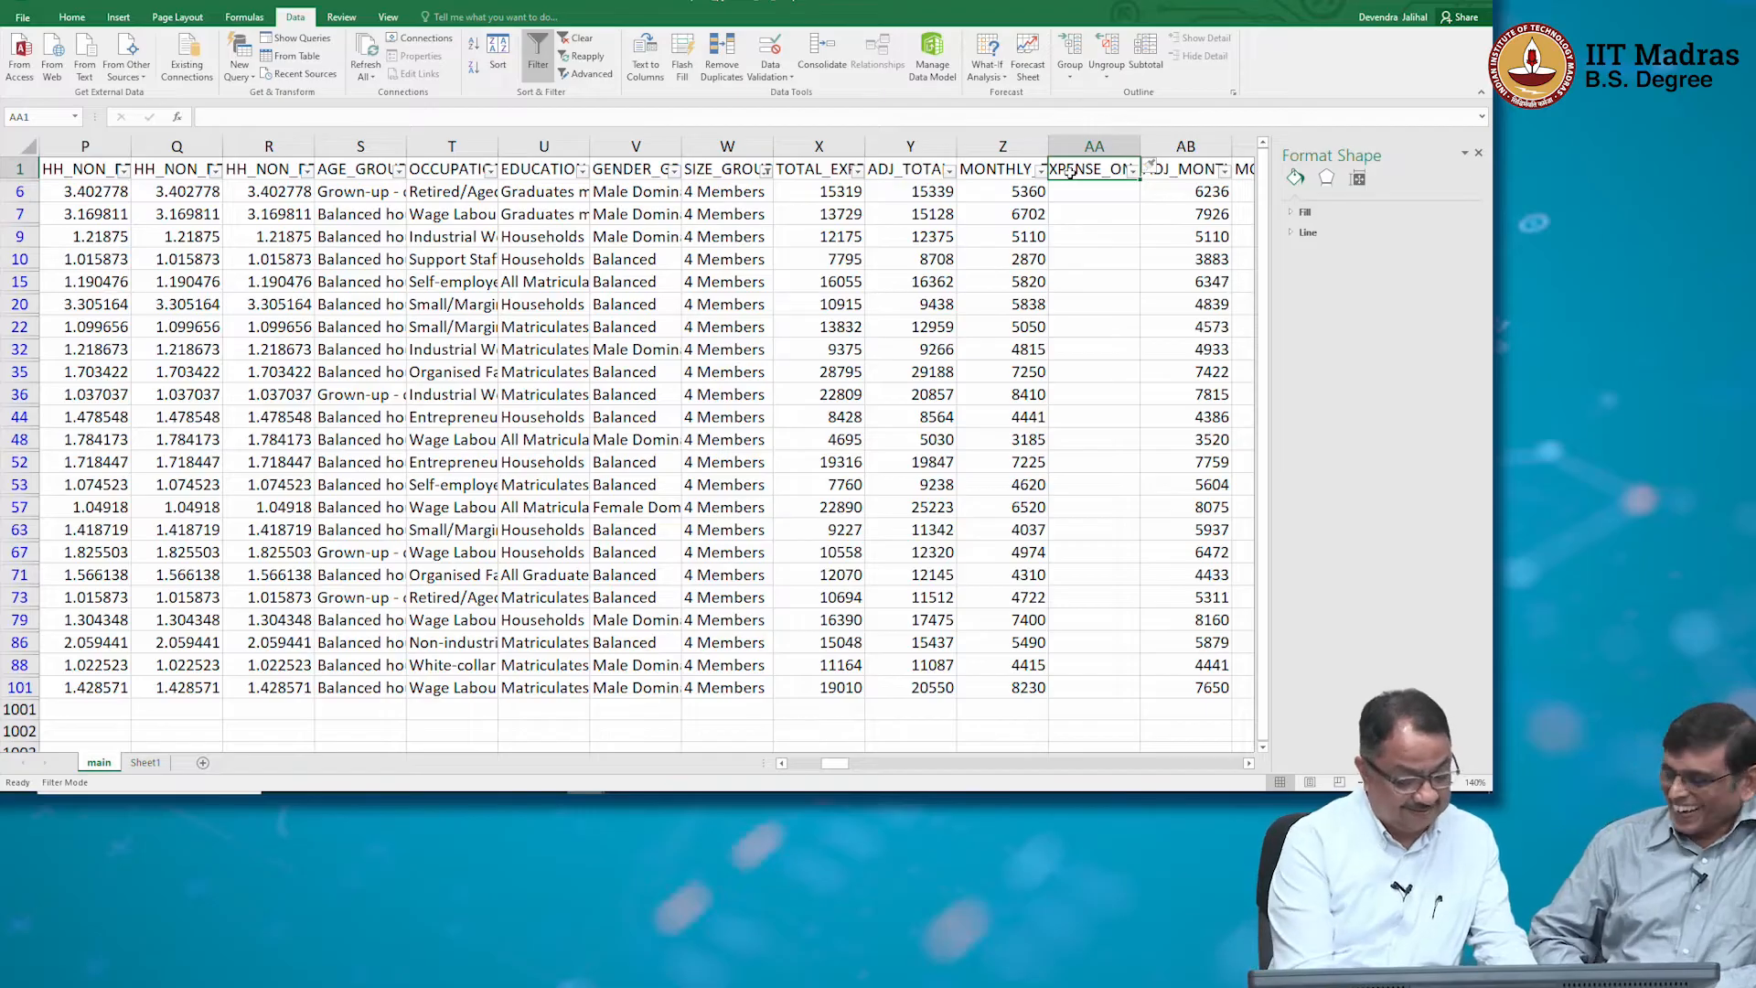
text(Percetage)
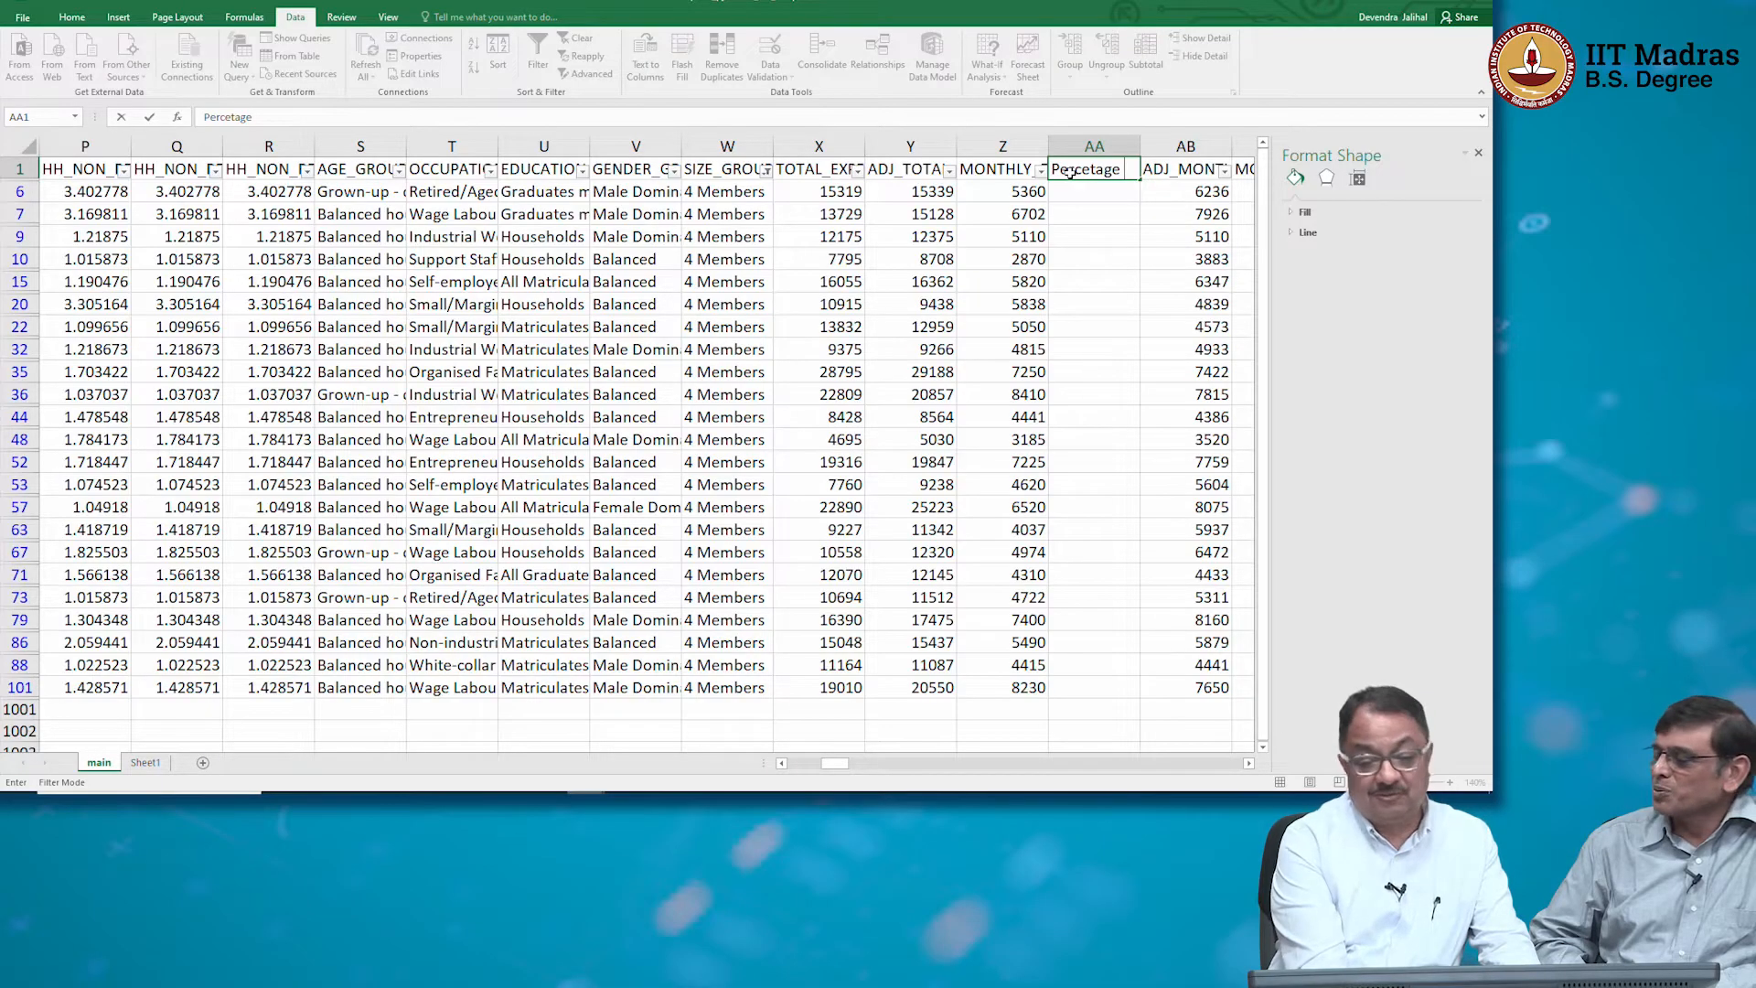
text(cetage e)
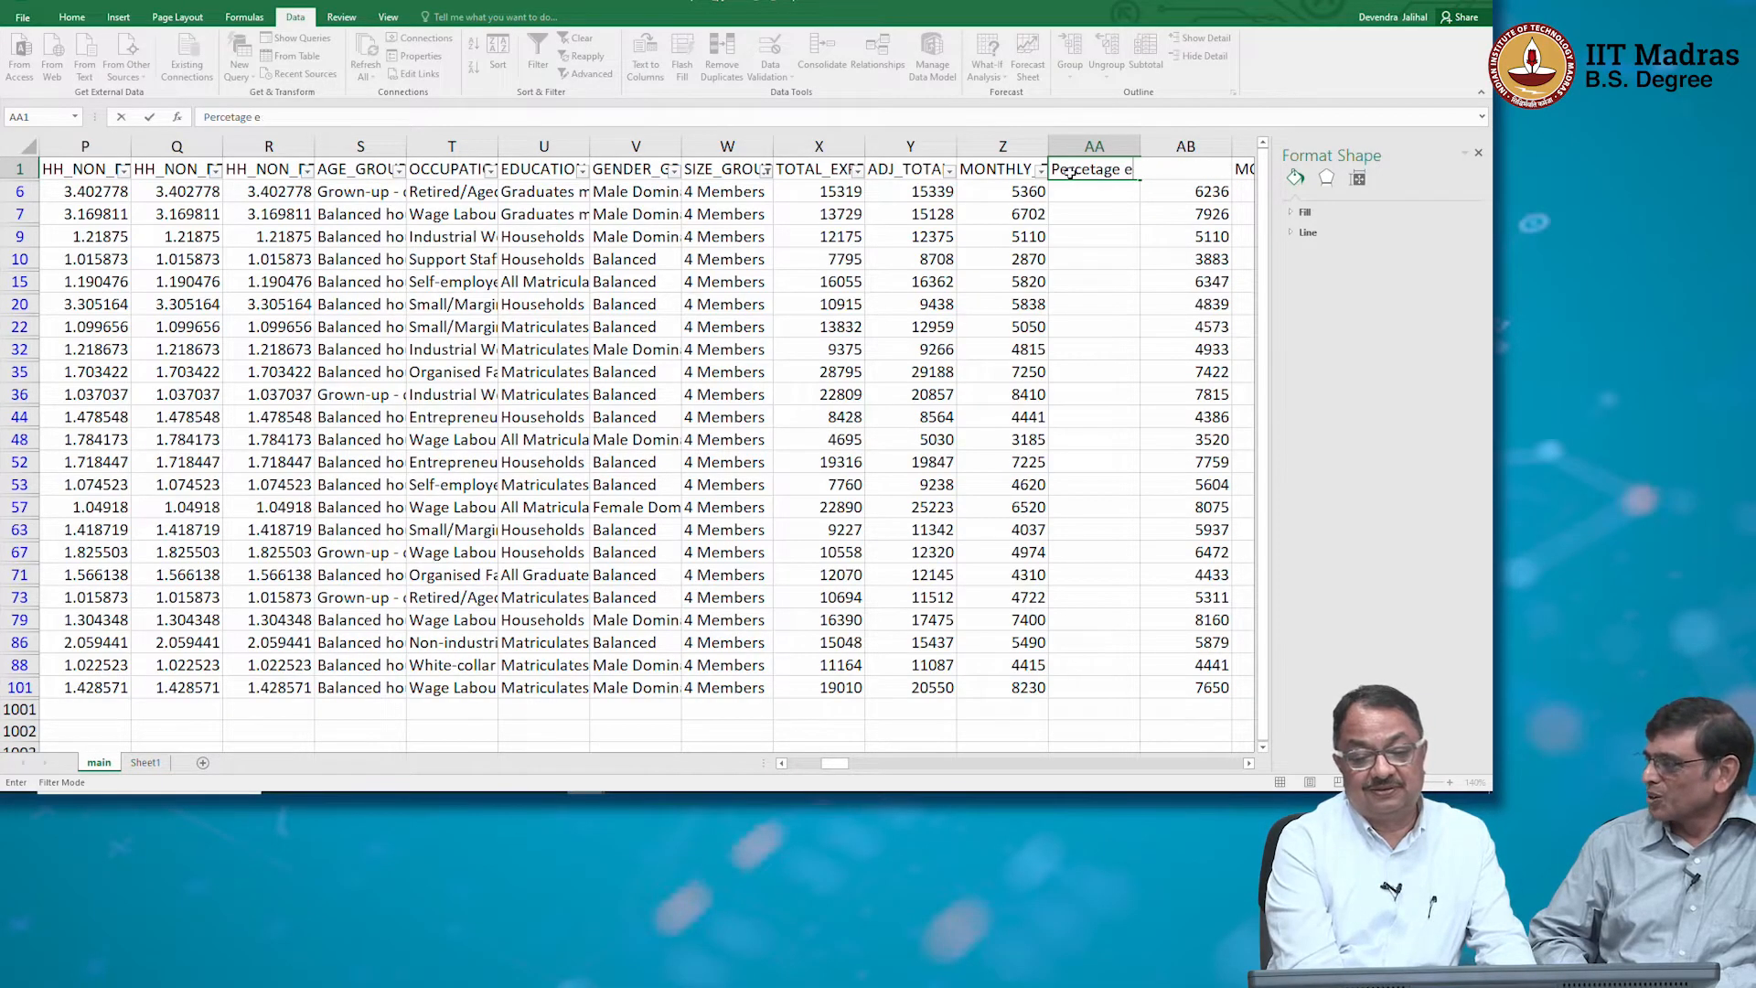
Finish the column AA header as "Percetage expenditure on food" and enter the formula =Z6/X6 in AA6
text(xpenditure on food)
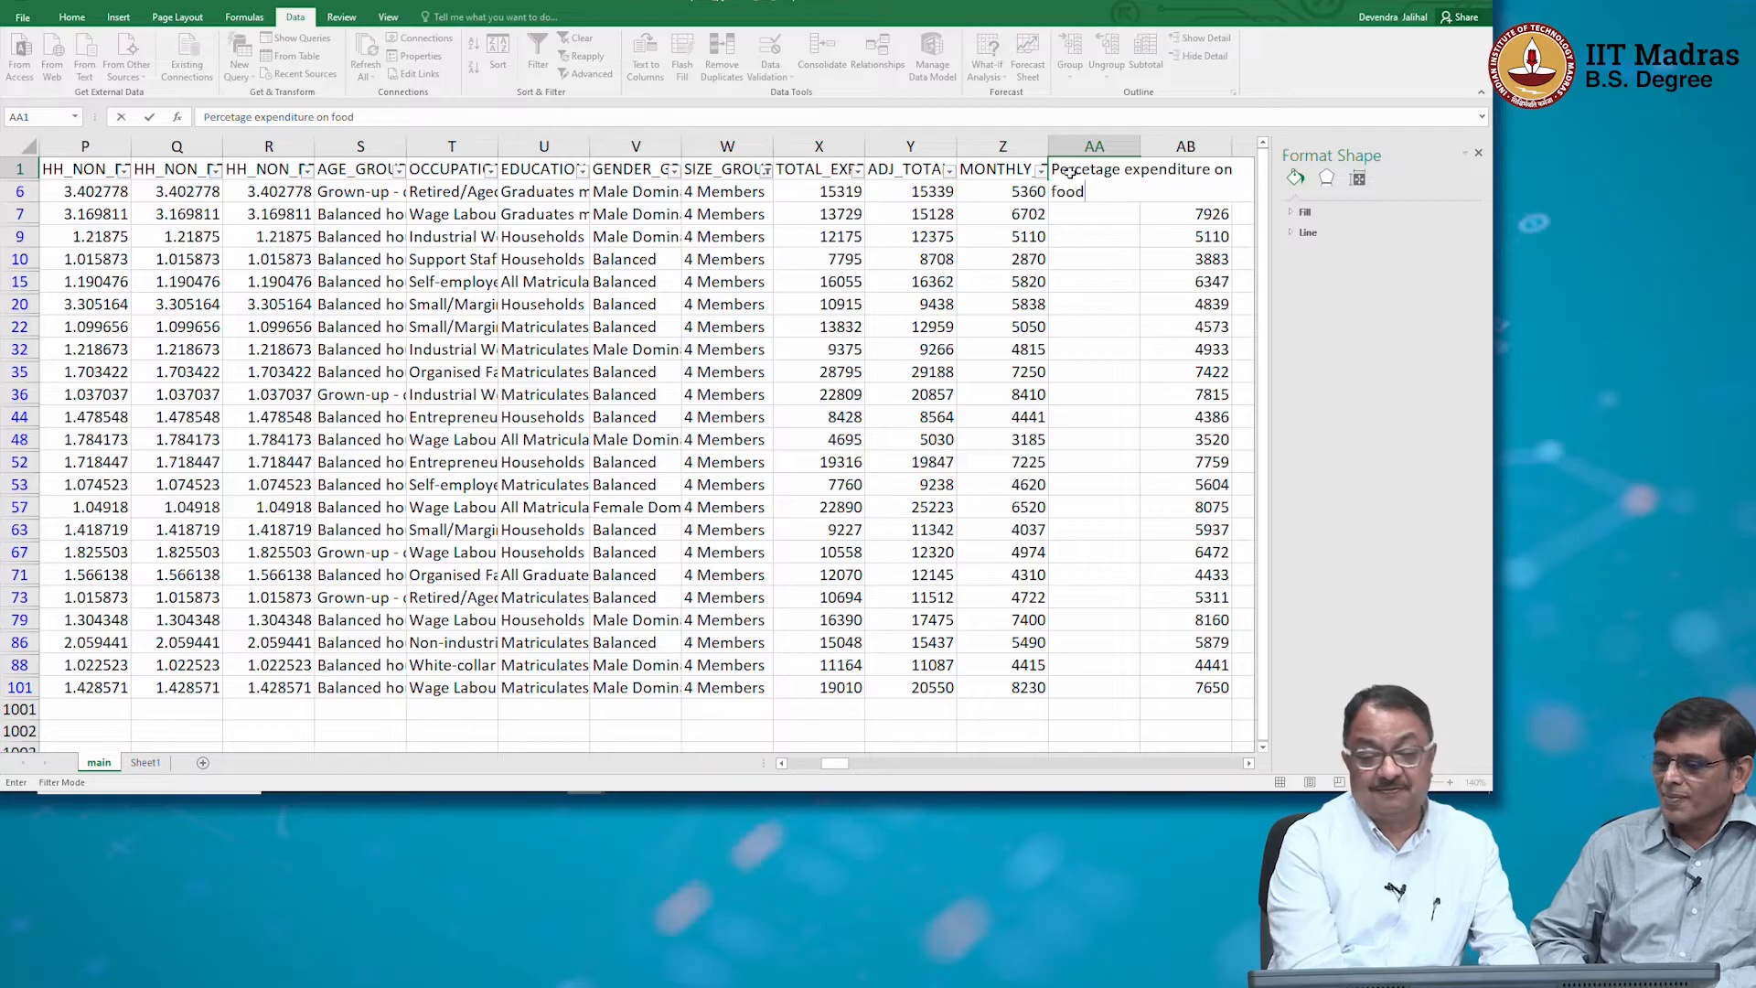
key(Return)
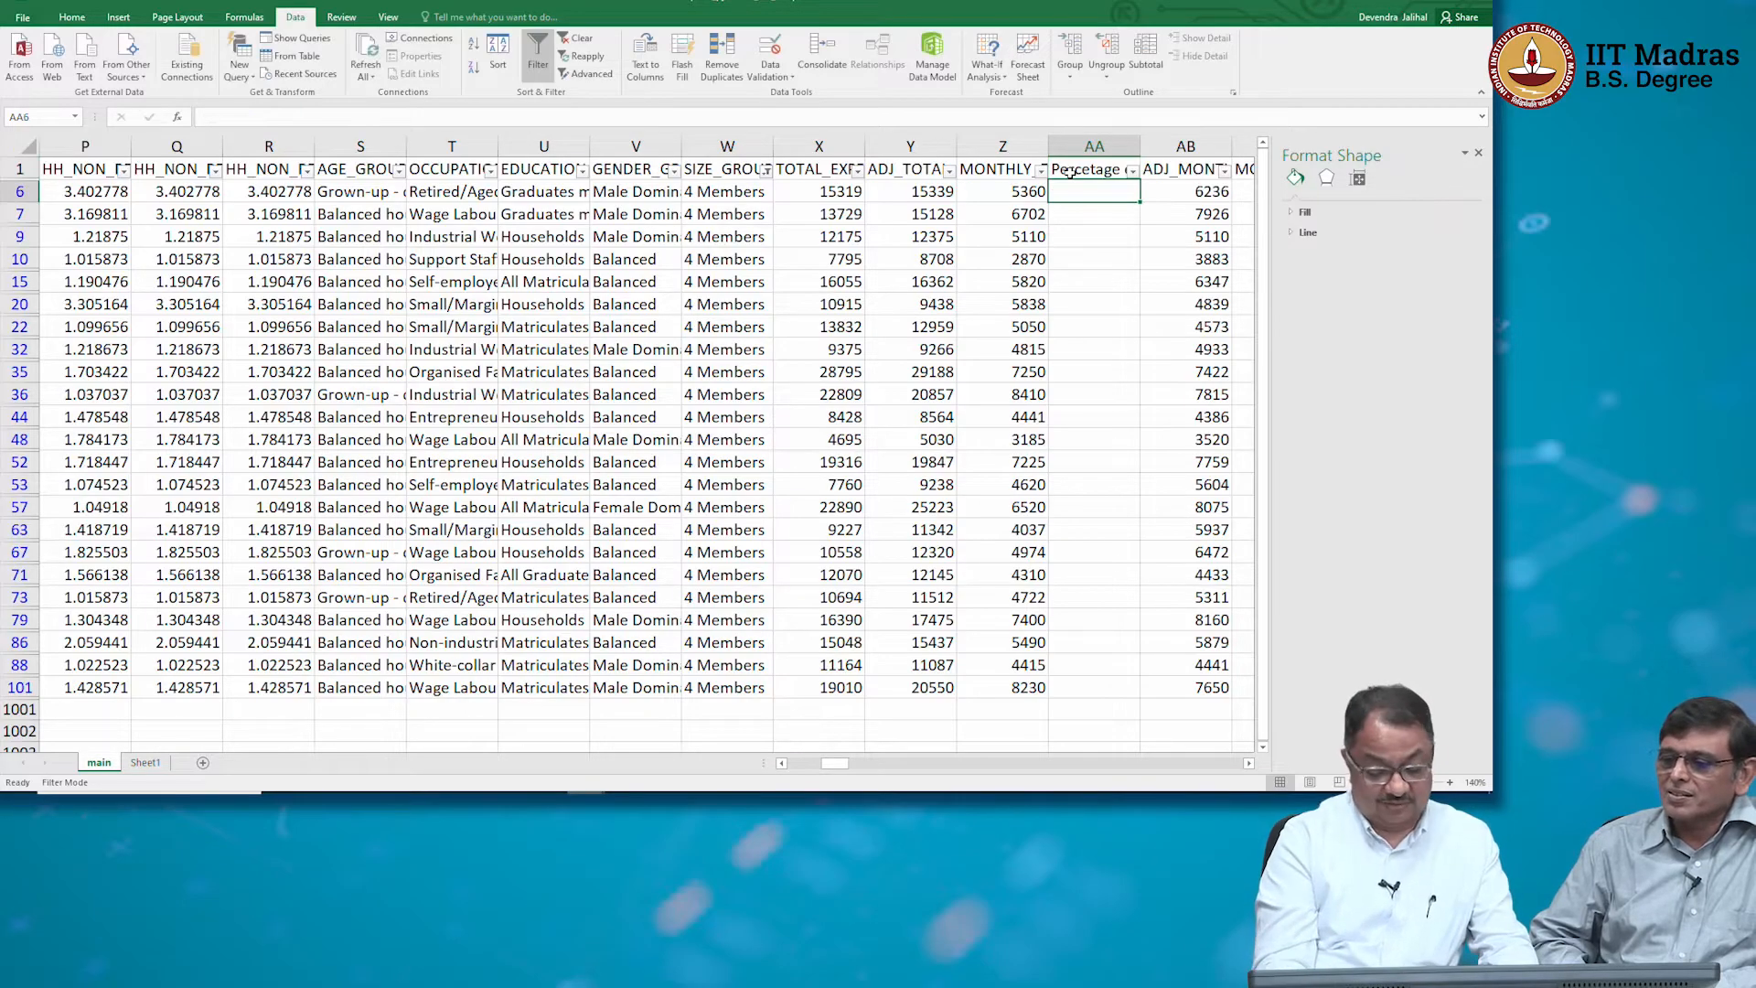
text(=)
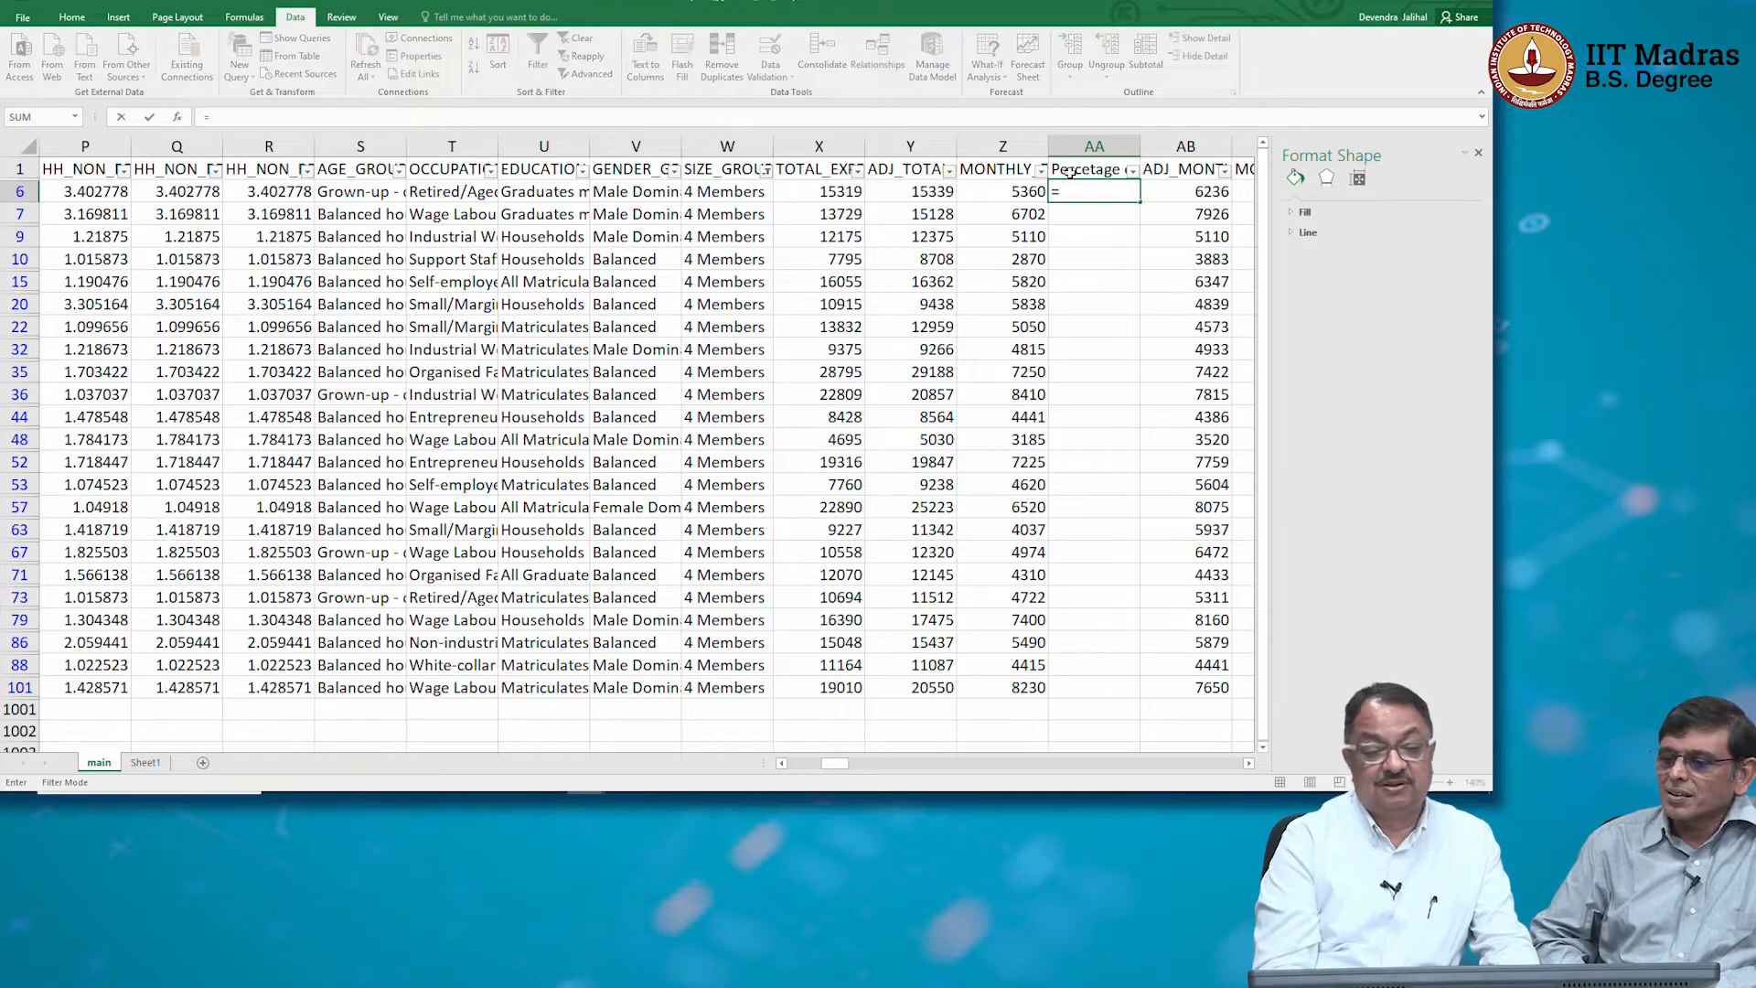
key(Left)
text(/)
key(Left)
key(Left)
key(Left)
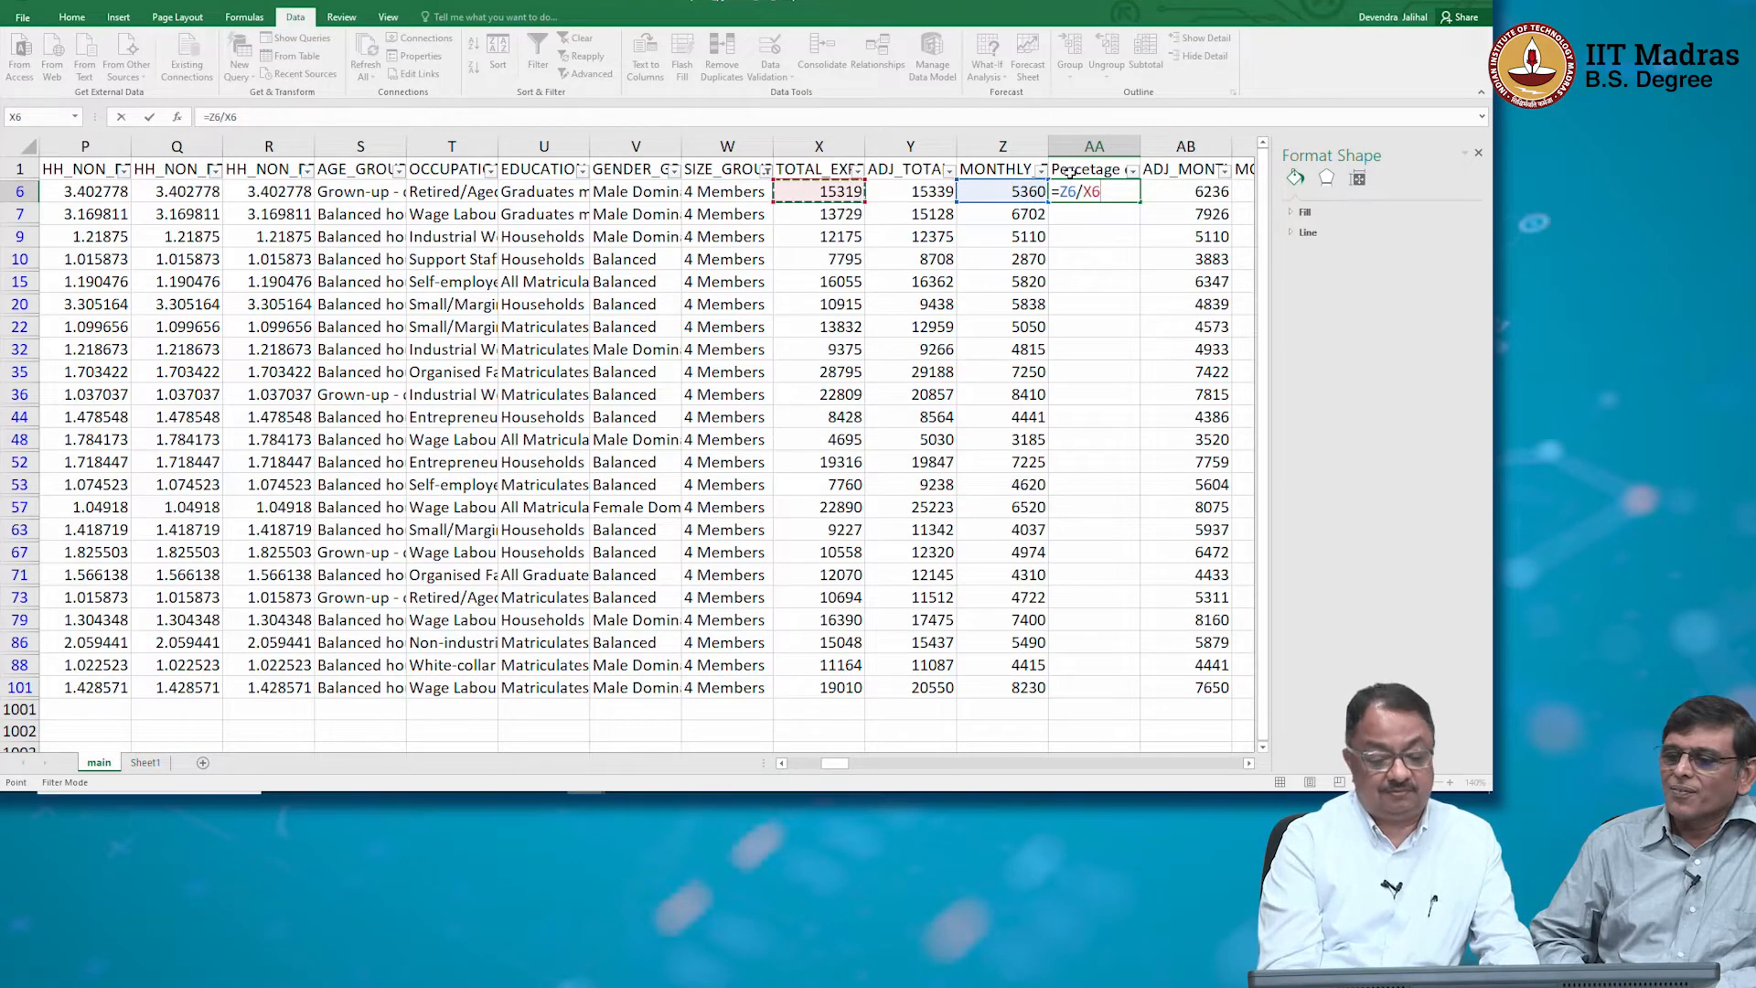
key(Return)
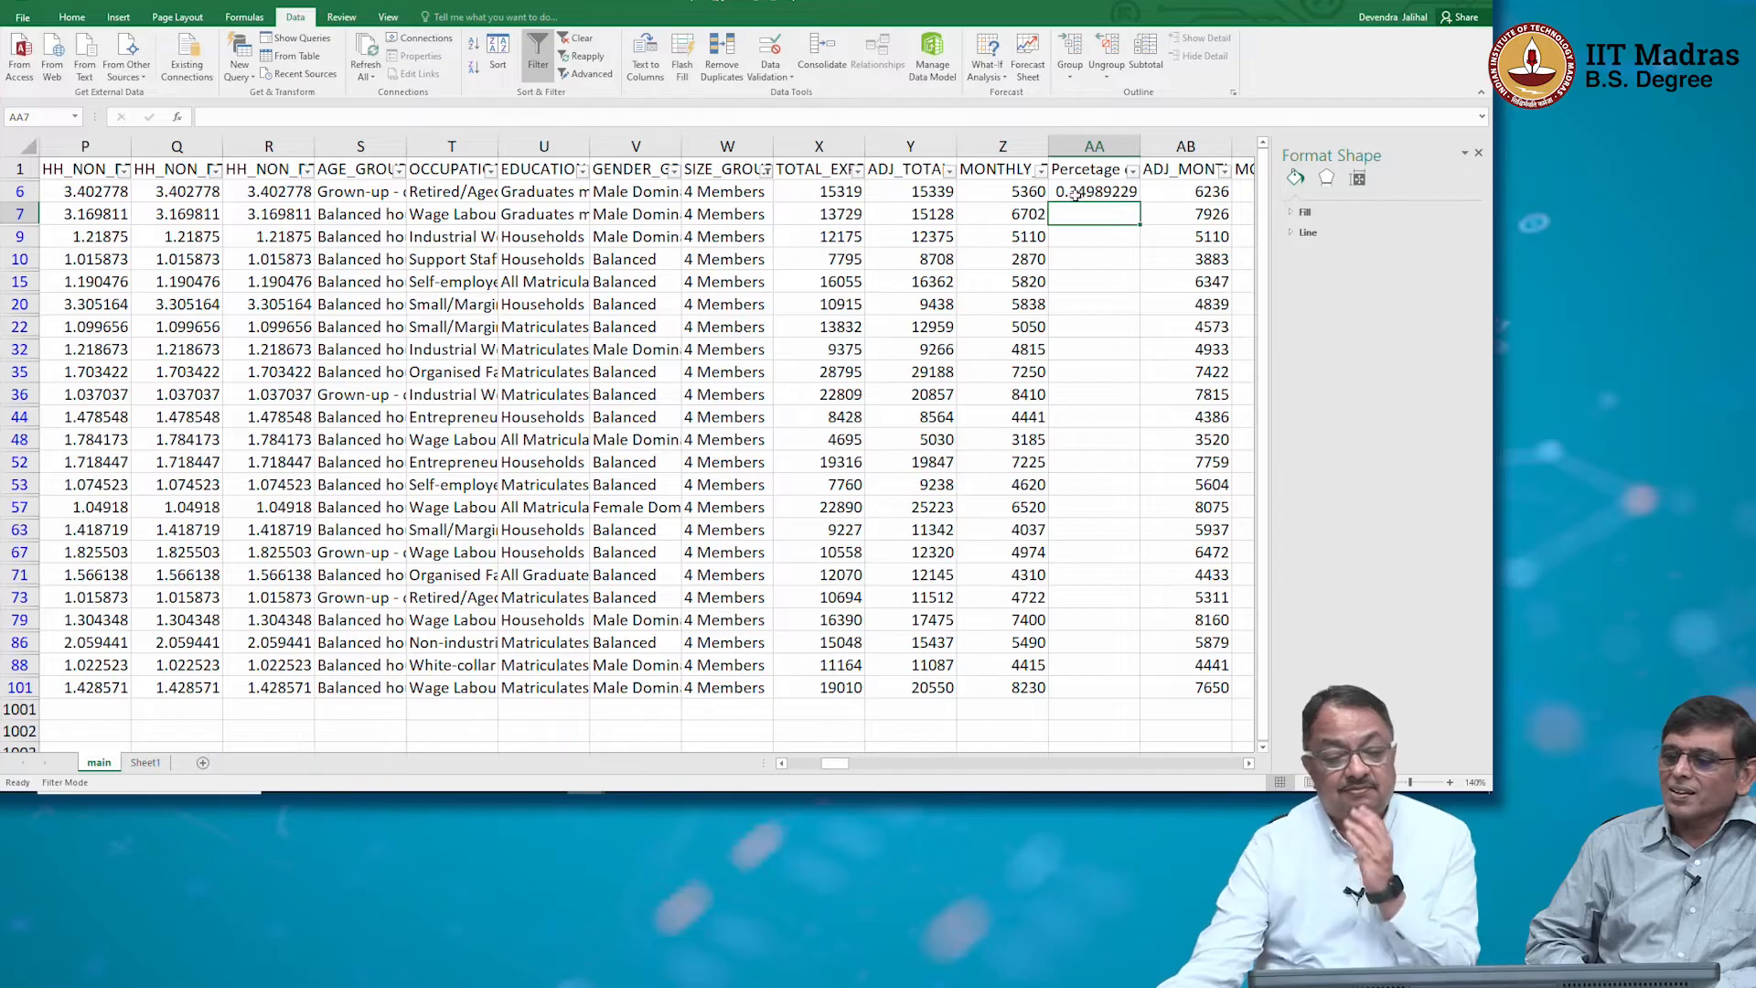
Format AA6 as a percentage and fill its formula down the filtered rows to row 101
click(1076, 193)
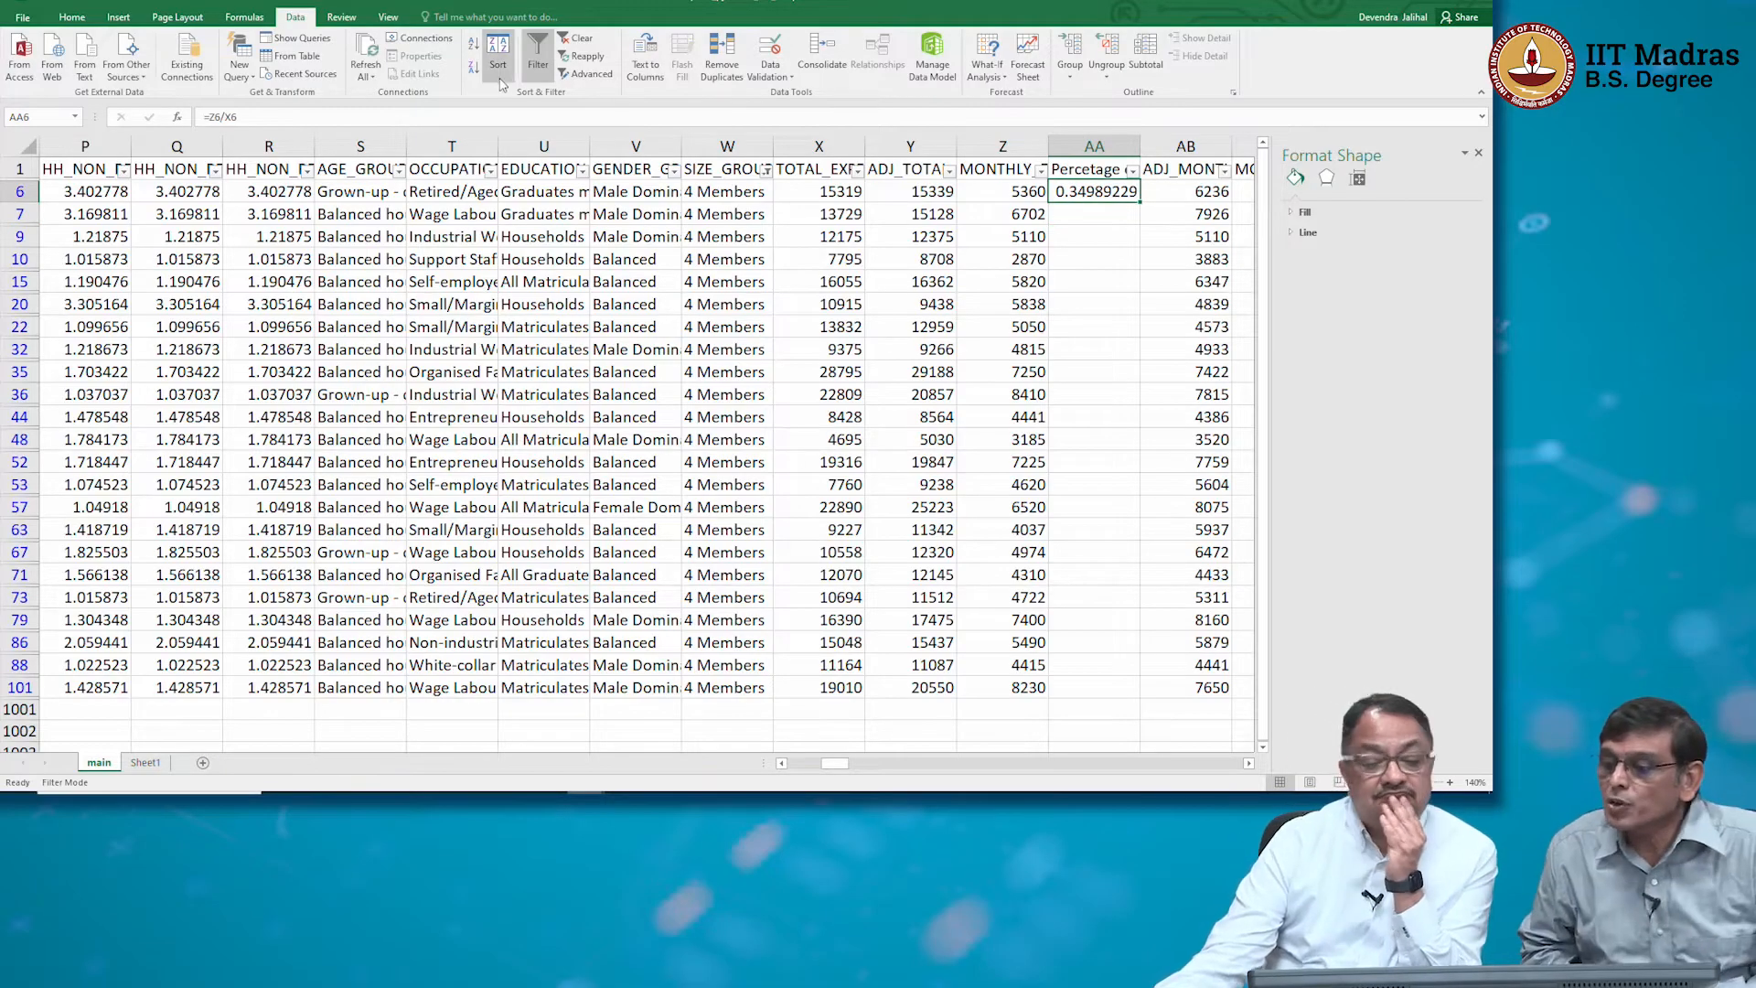
click(72, 17)
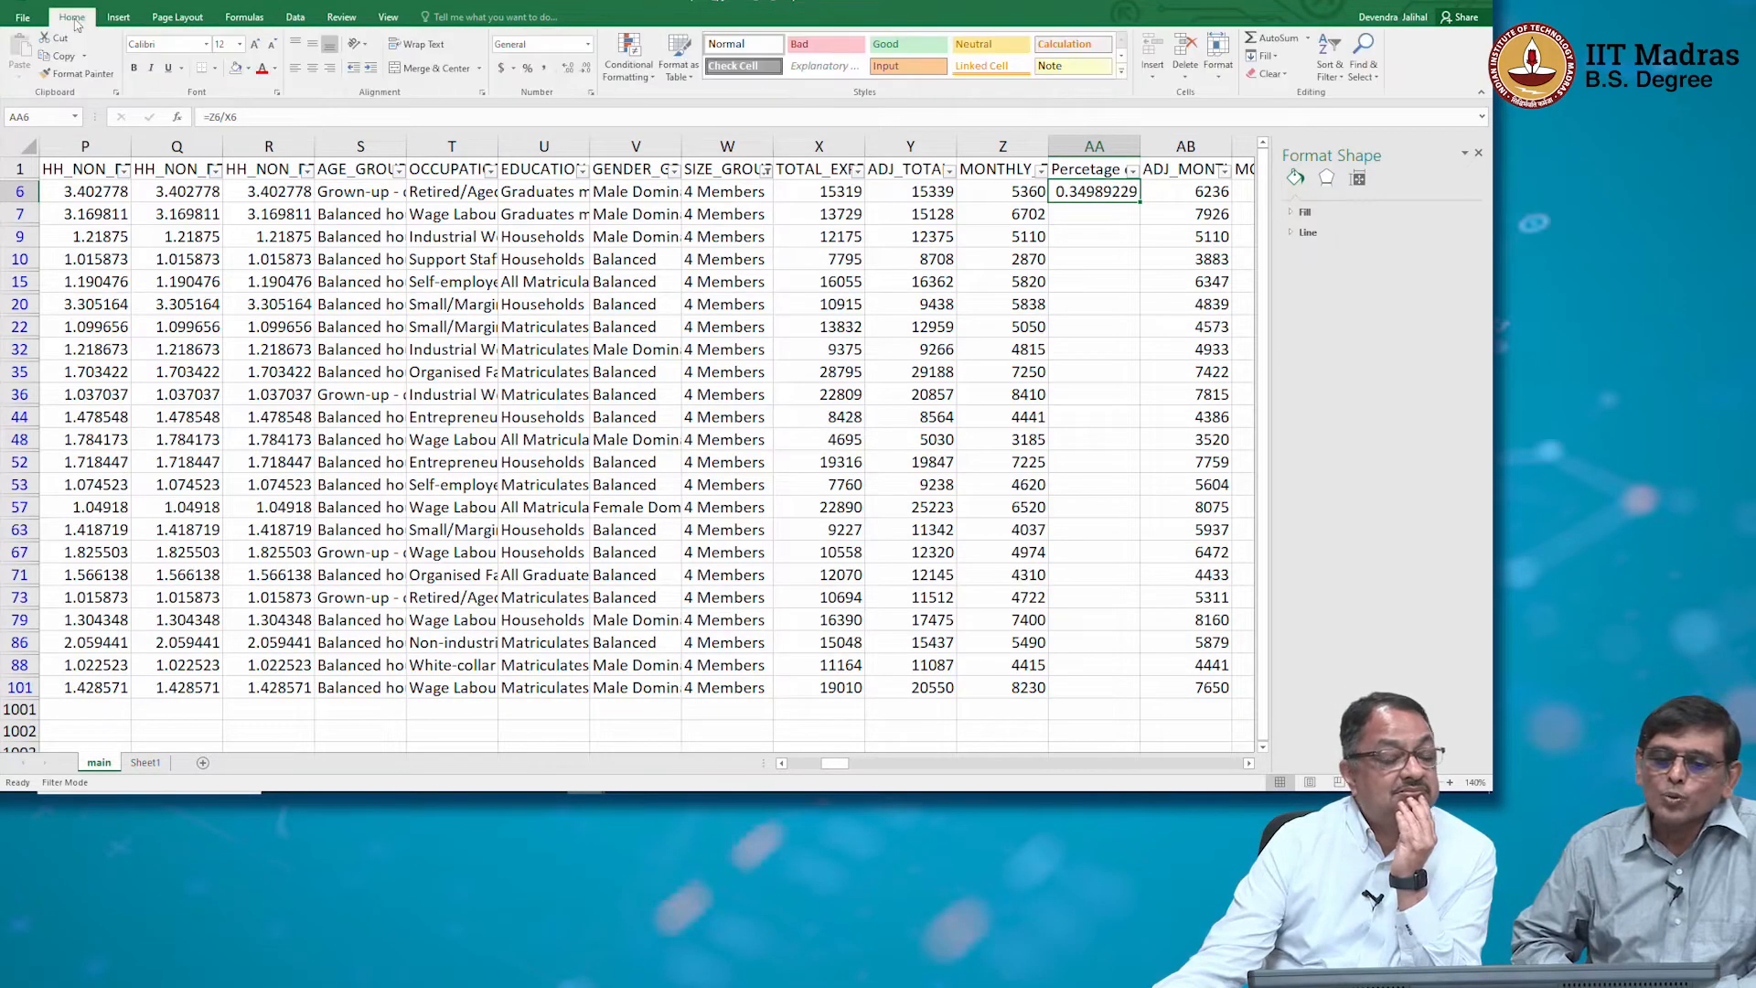
click(527, 68)
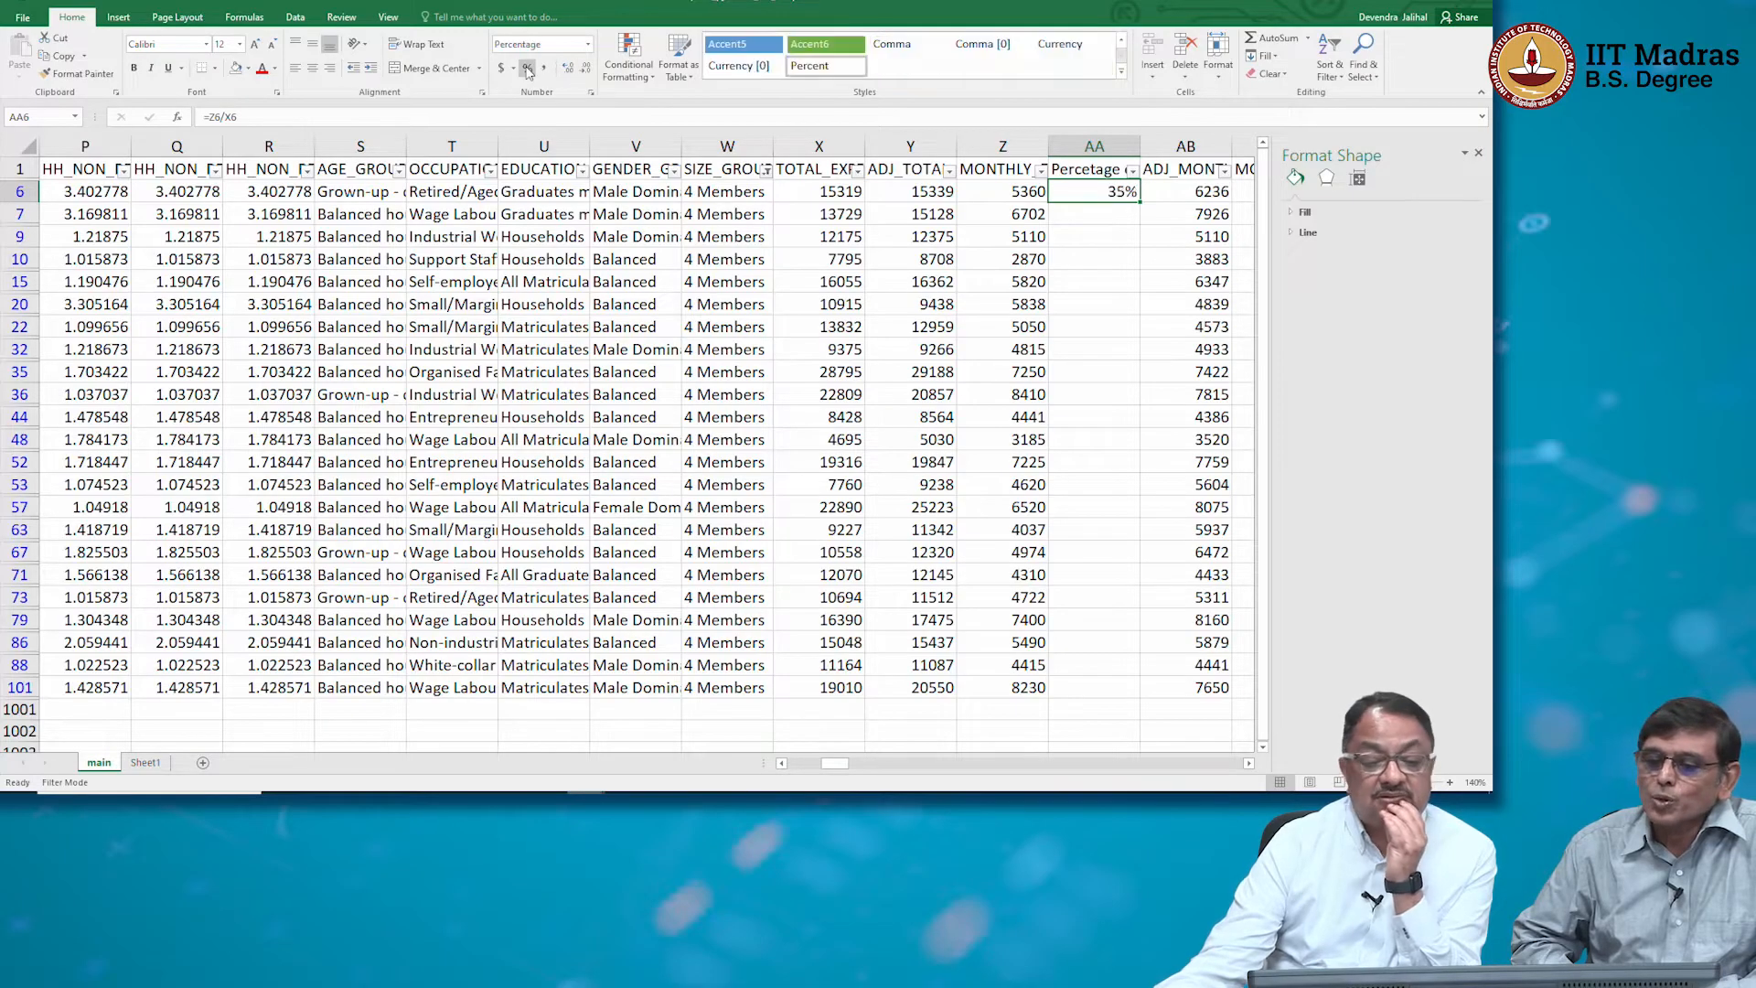
double_click(1139, 199)
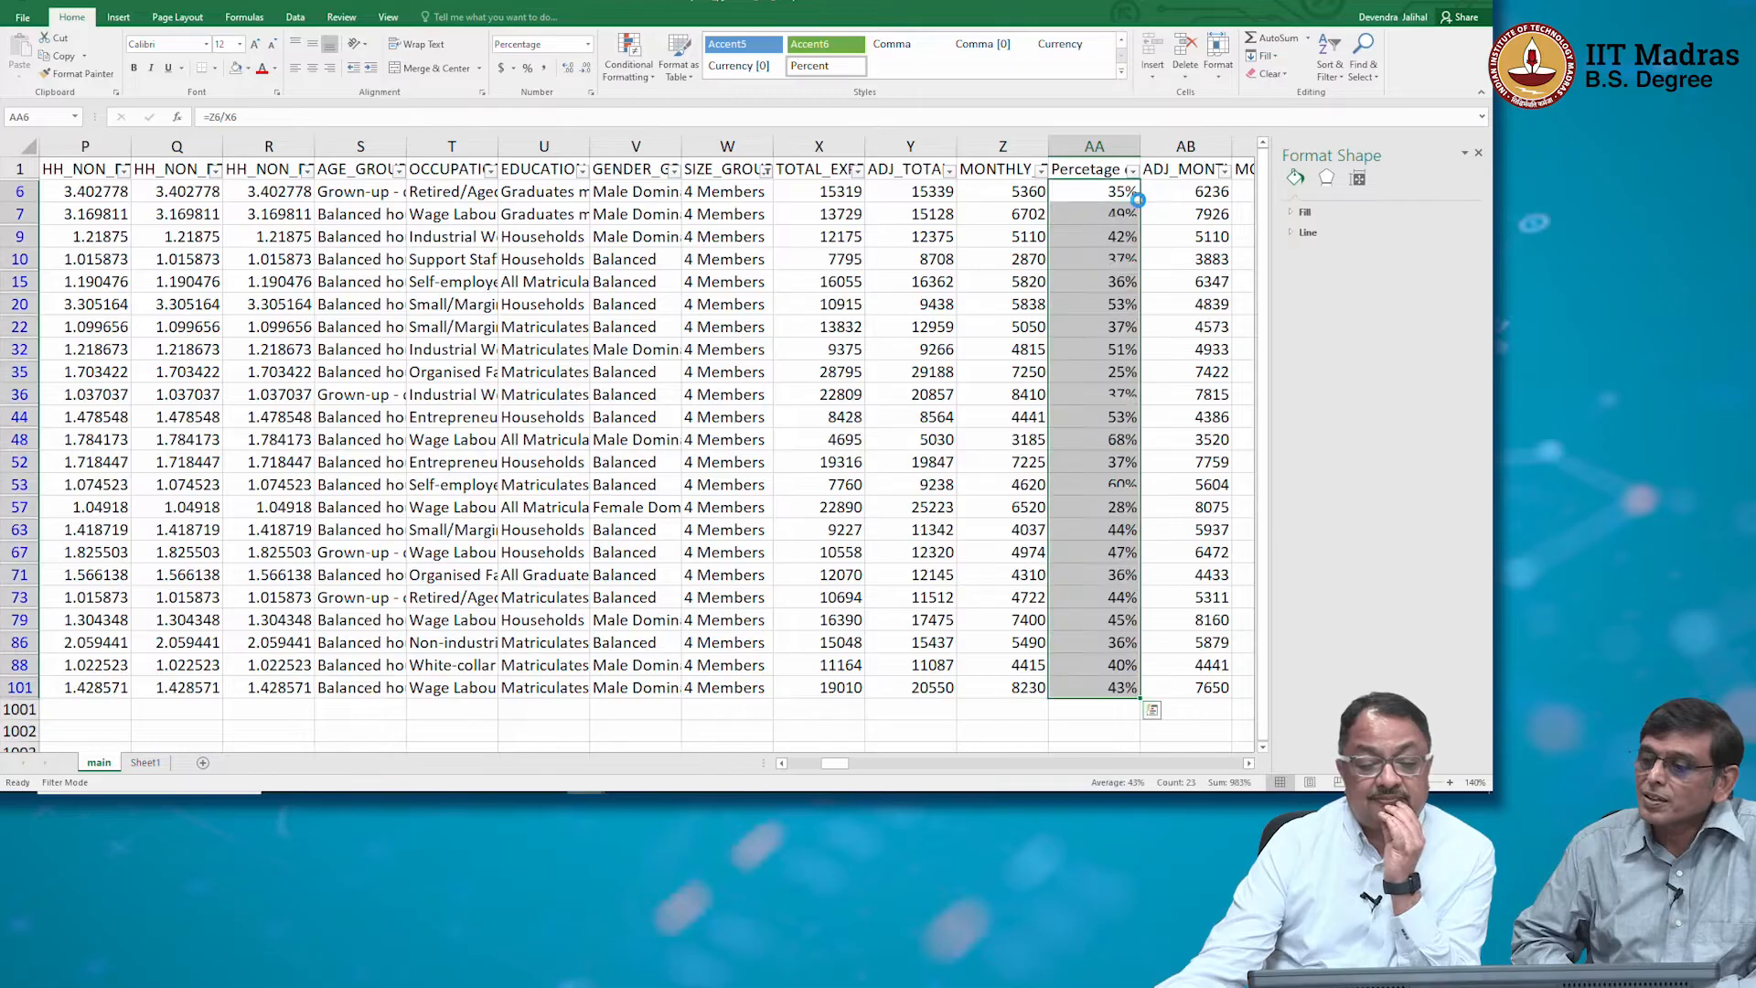
scroll(1125, 270, down, 1)
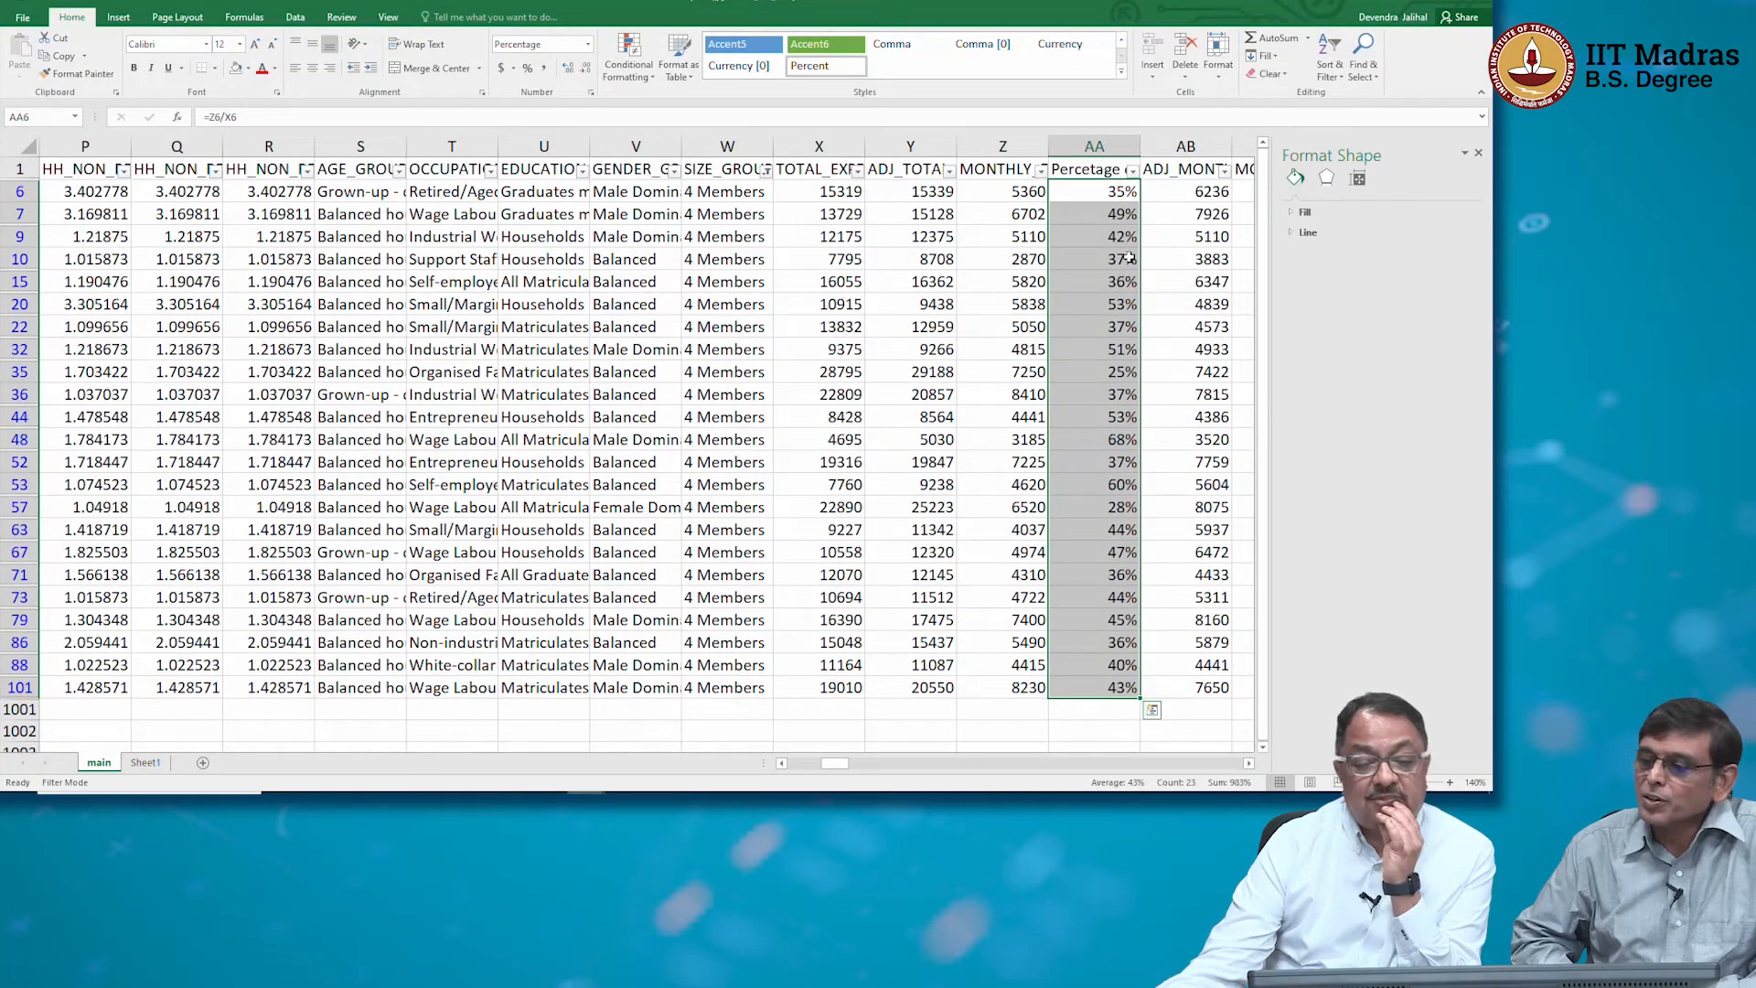
Clear all the table's filters and copy the AA6 formula into the empty cells AA2 through AA5
click(1331, 66)
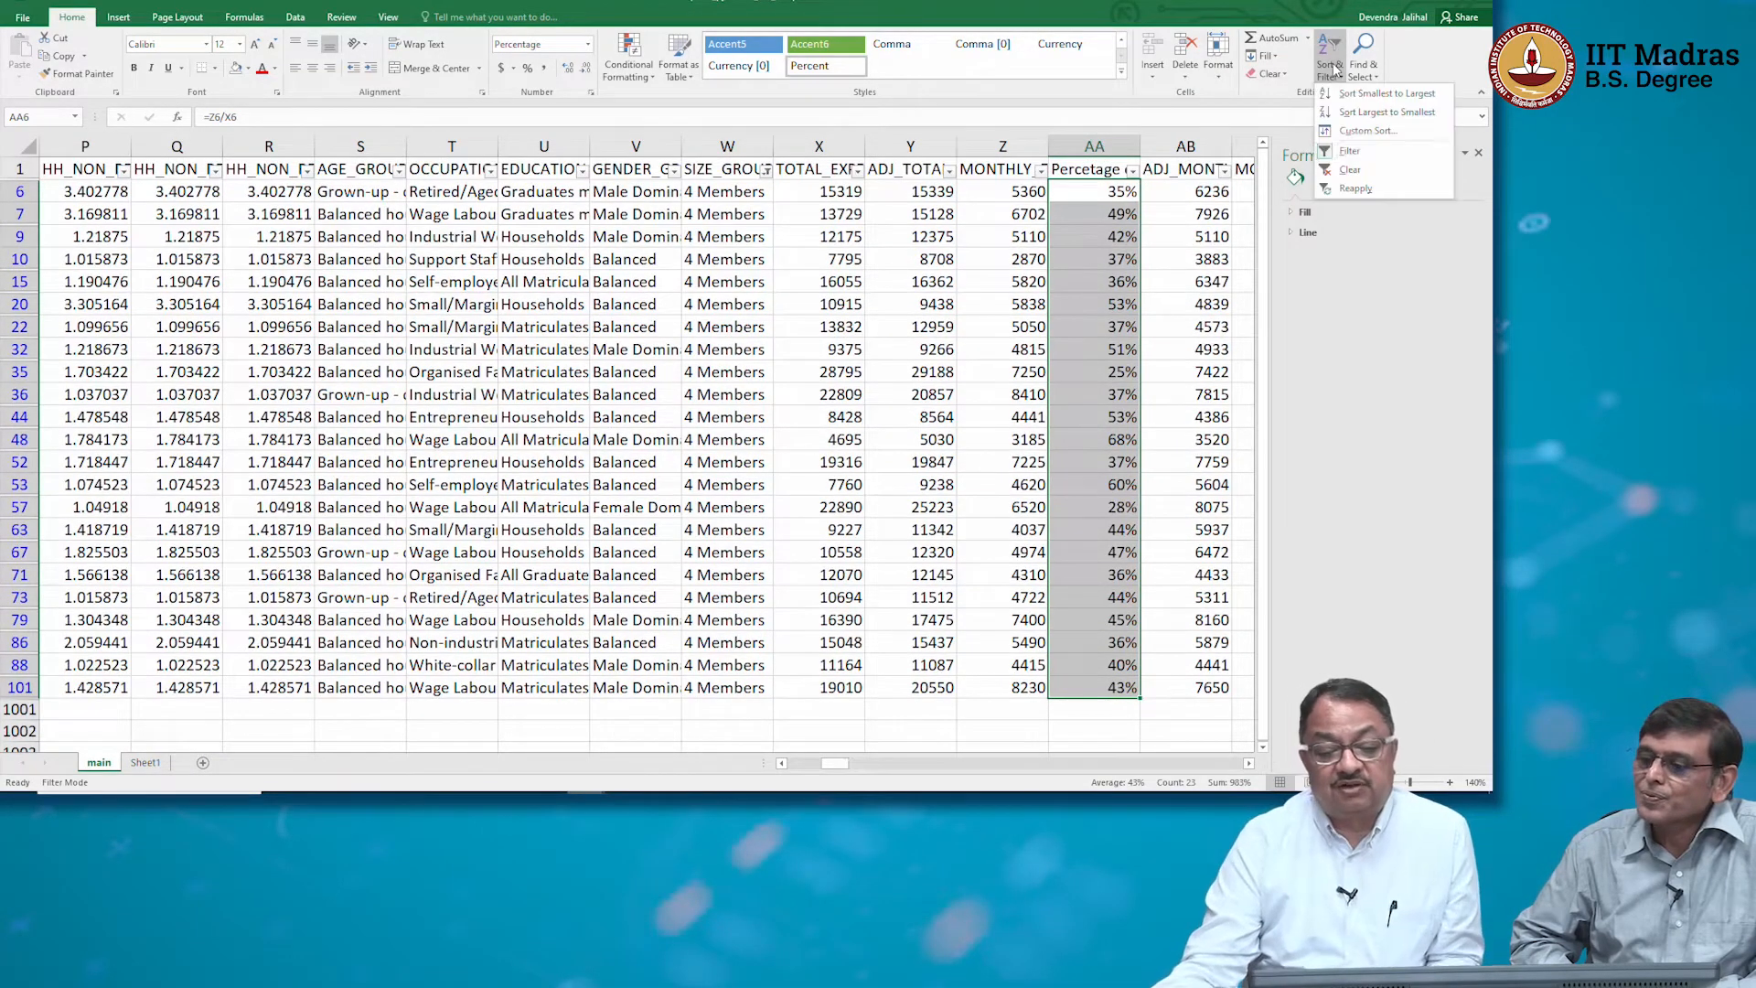
click(1370, 171)
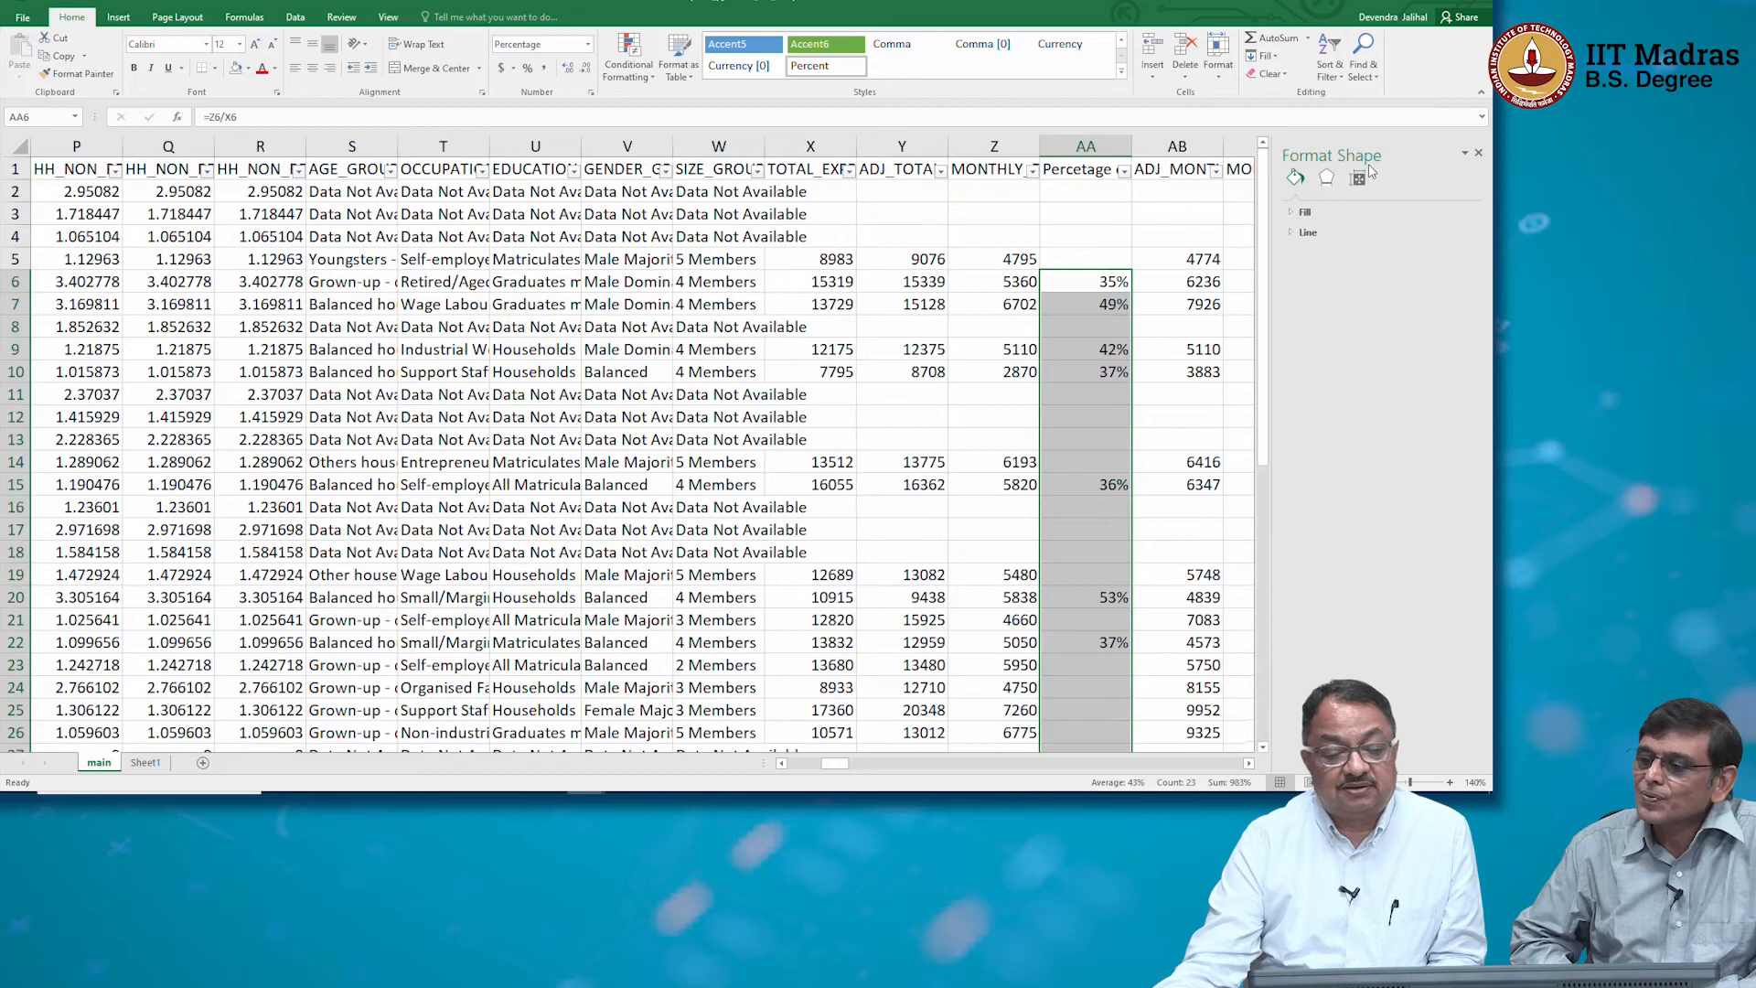
click(1115, 279)
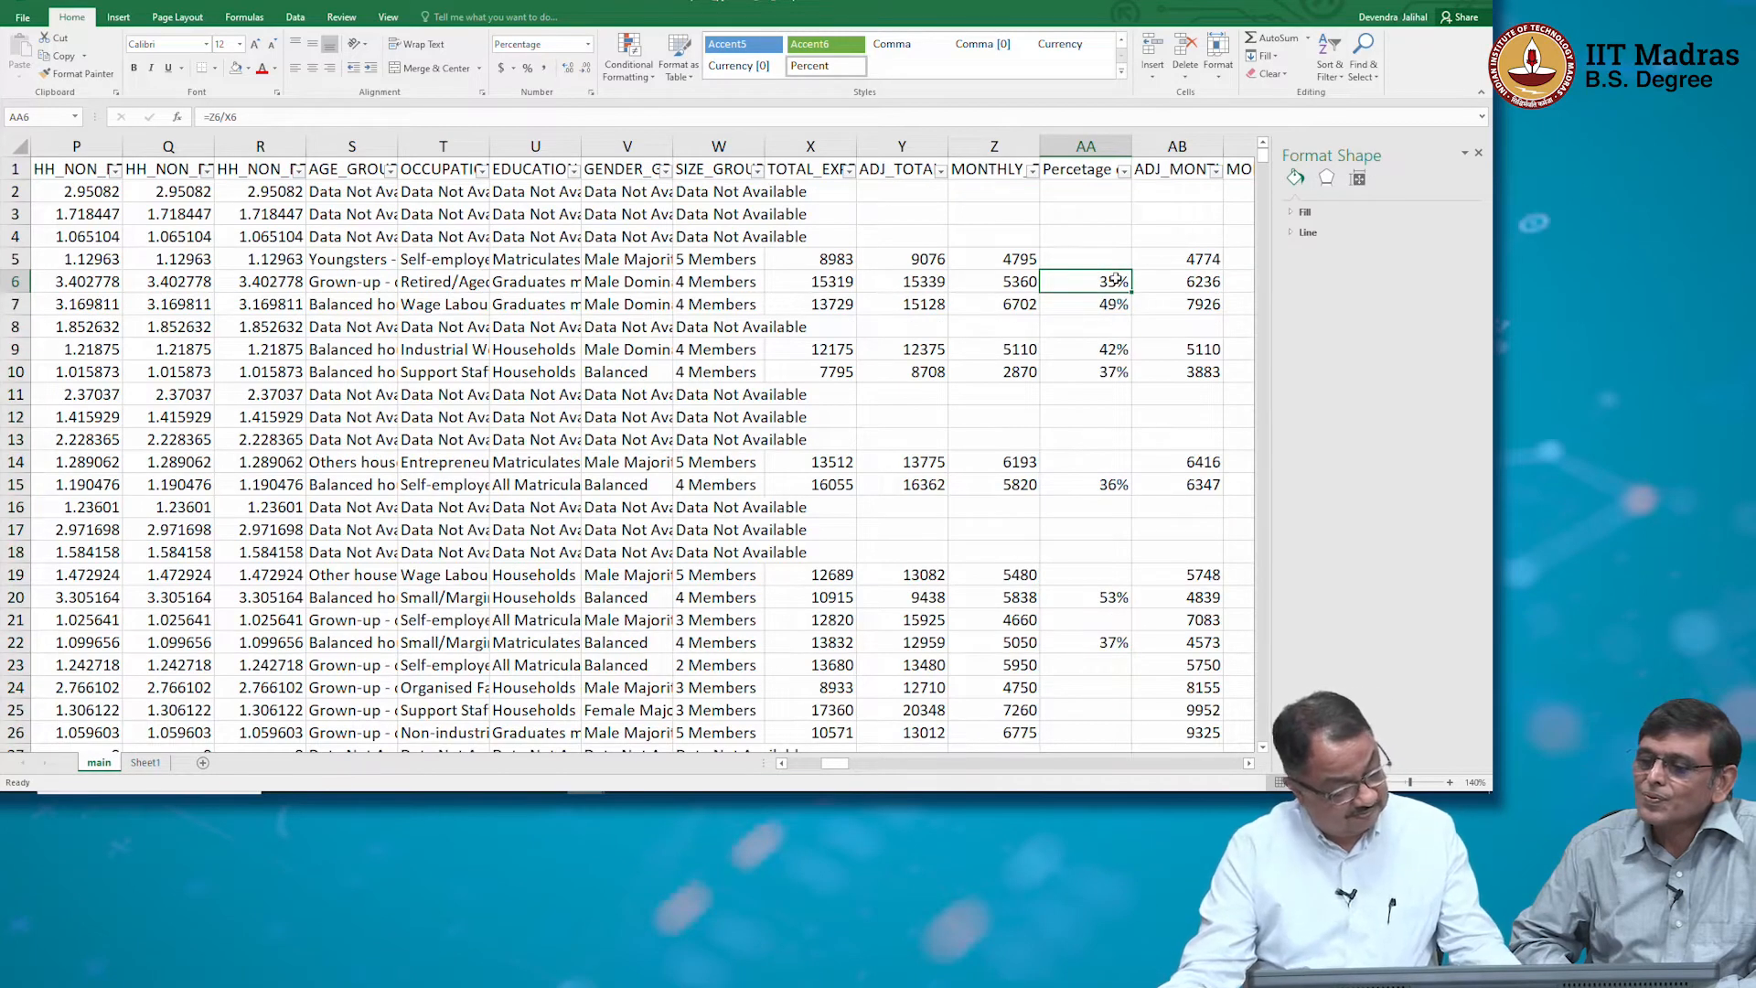
key(ctrl+c)
click(1117, 193)
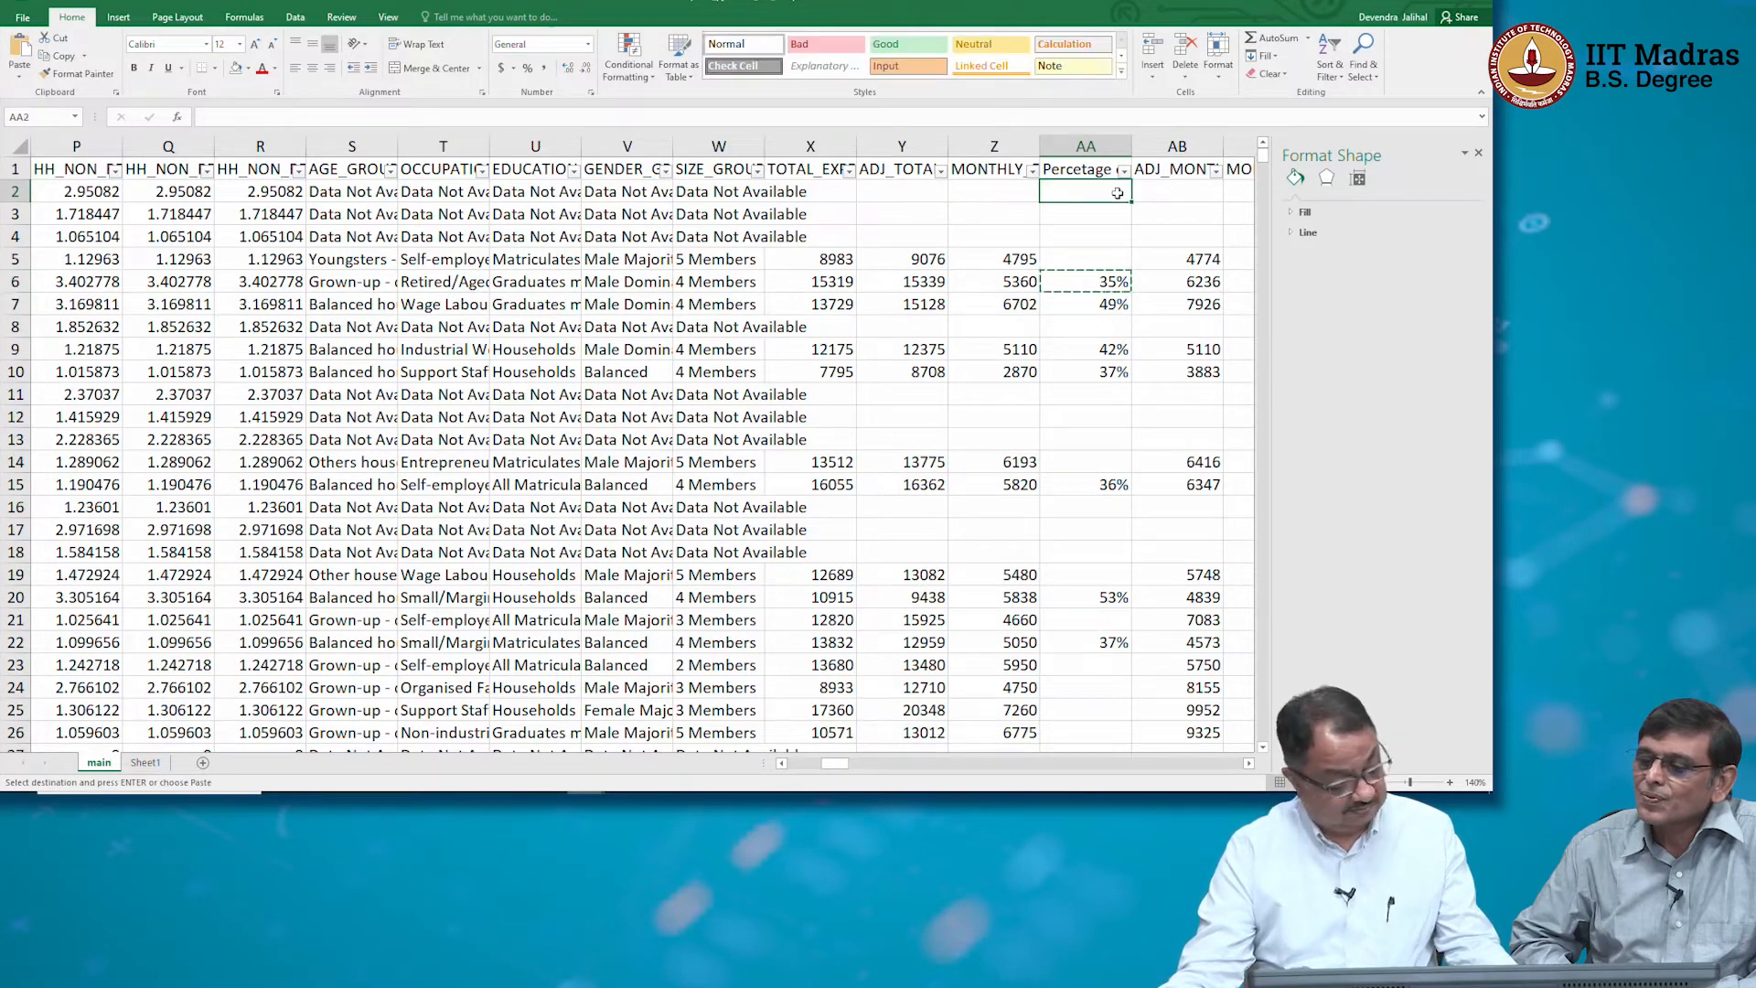
key(ctrl+v)
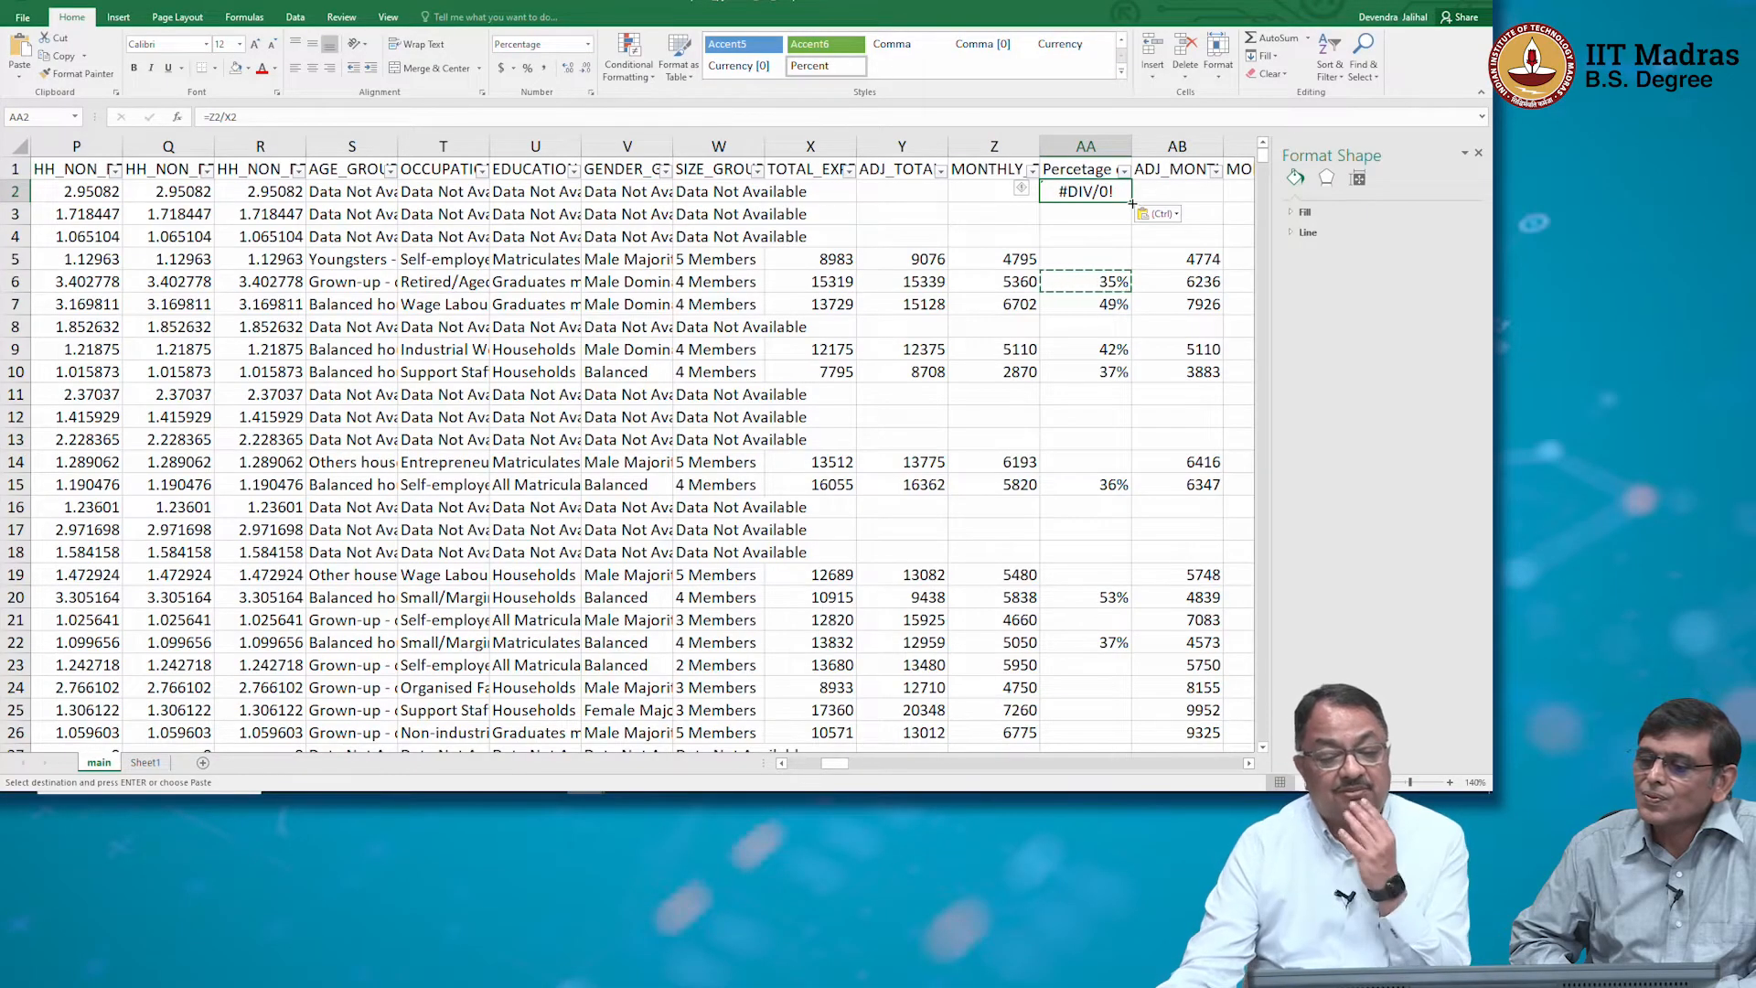
double_click(1132, 202)
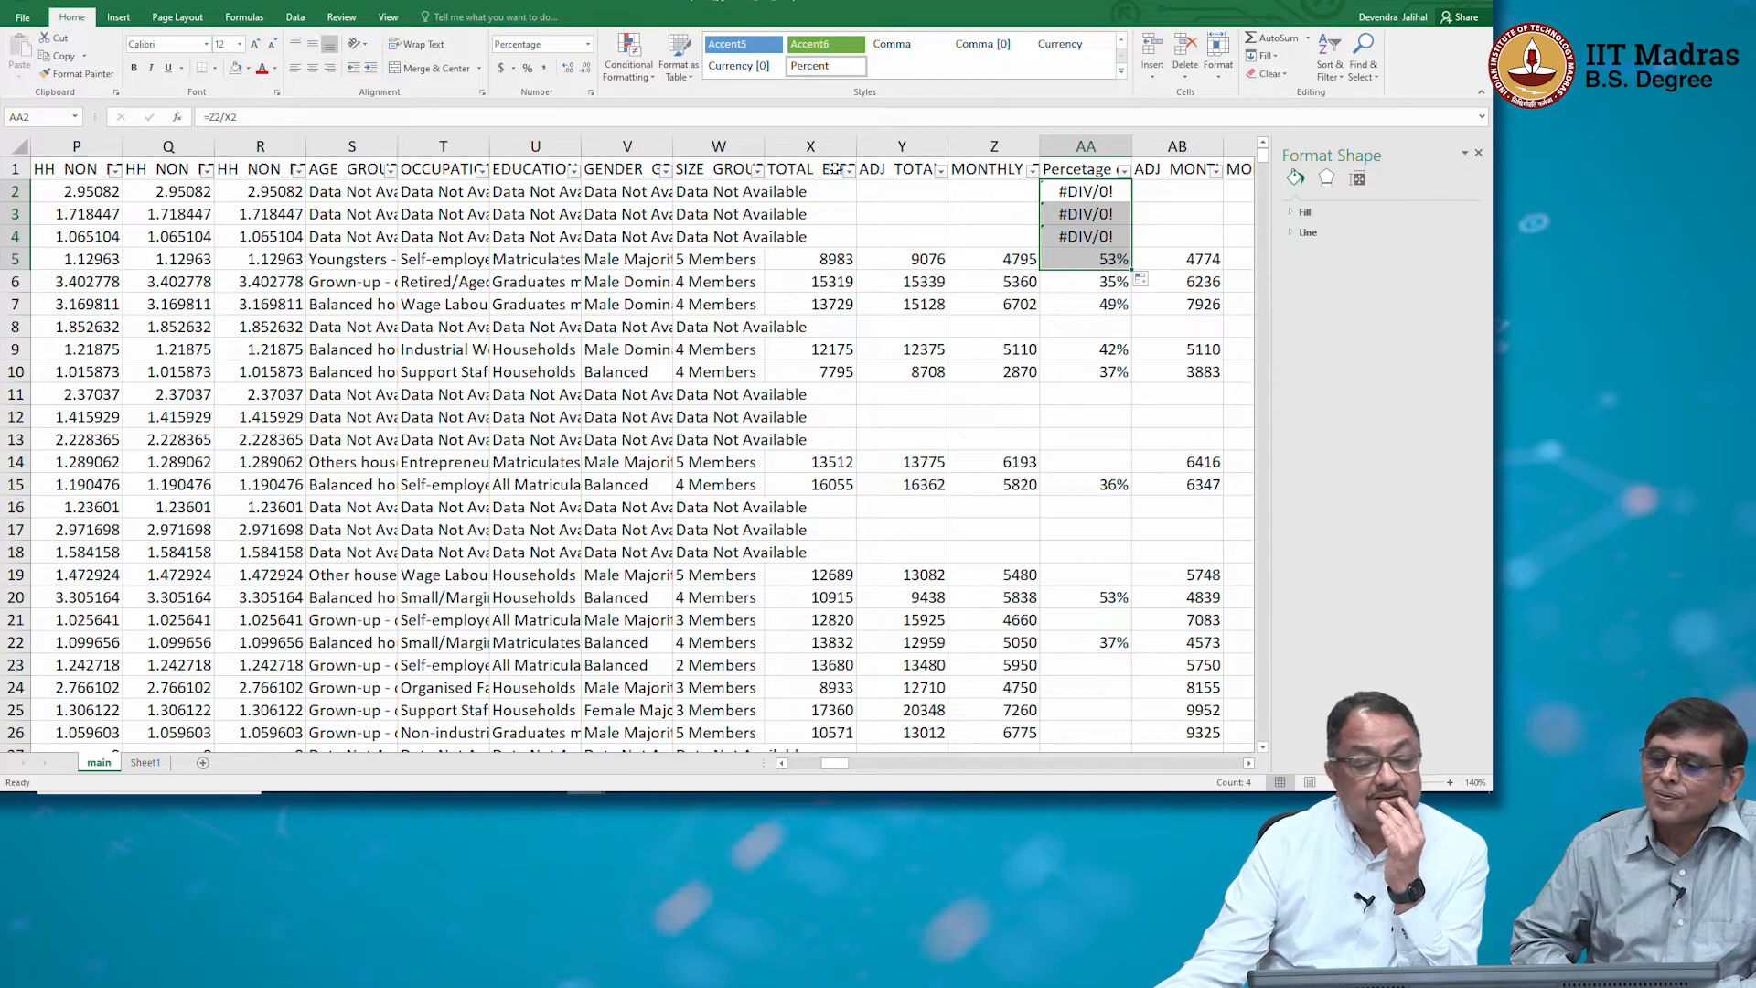
Filter the TOTAL_EXPENDITURE column to exclude blank entries
click(849, 170)
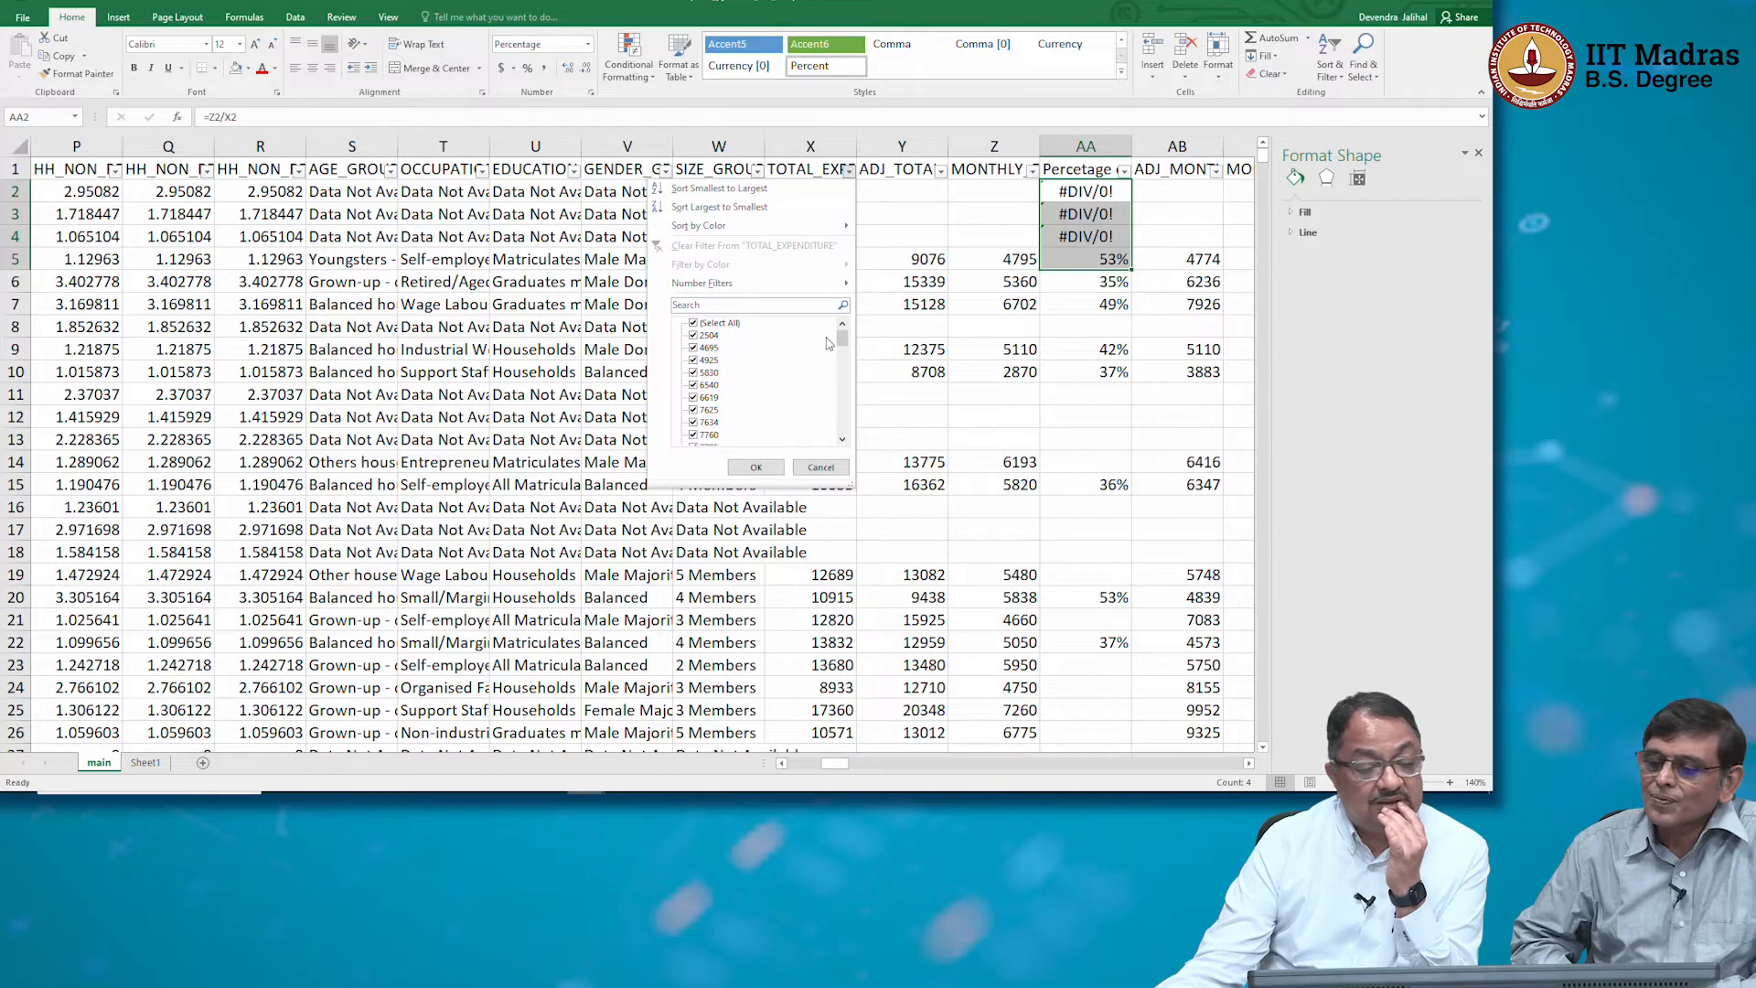
drag(843, 336, 846, 433)
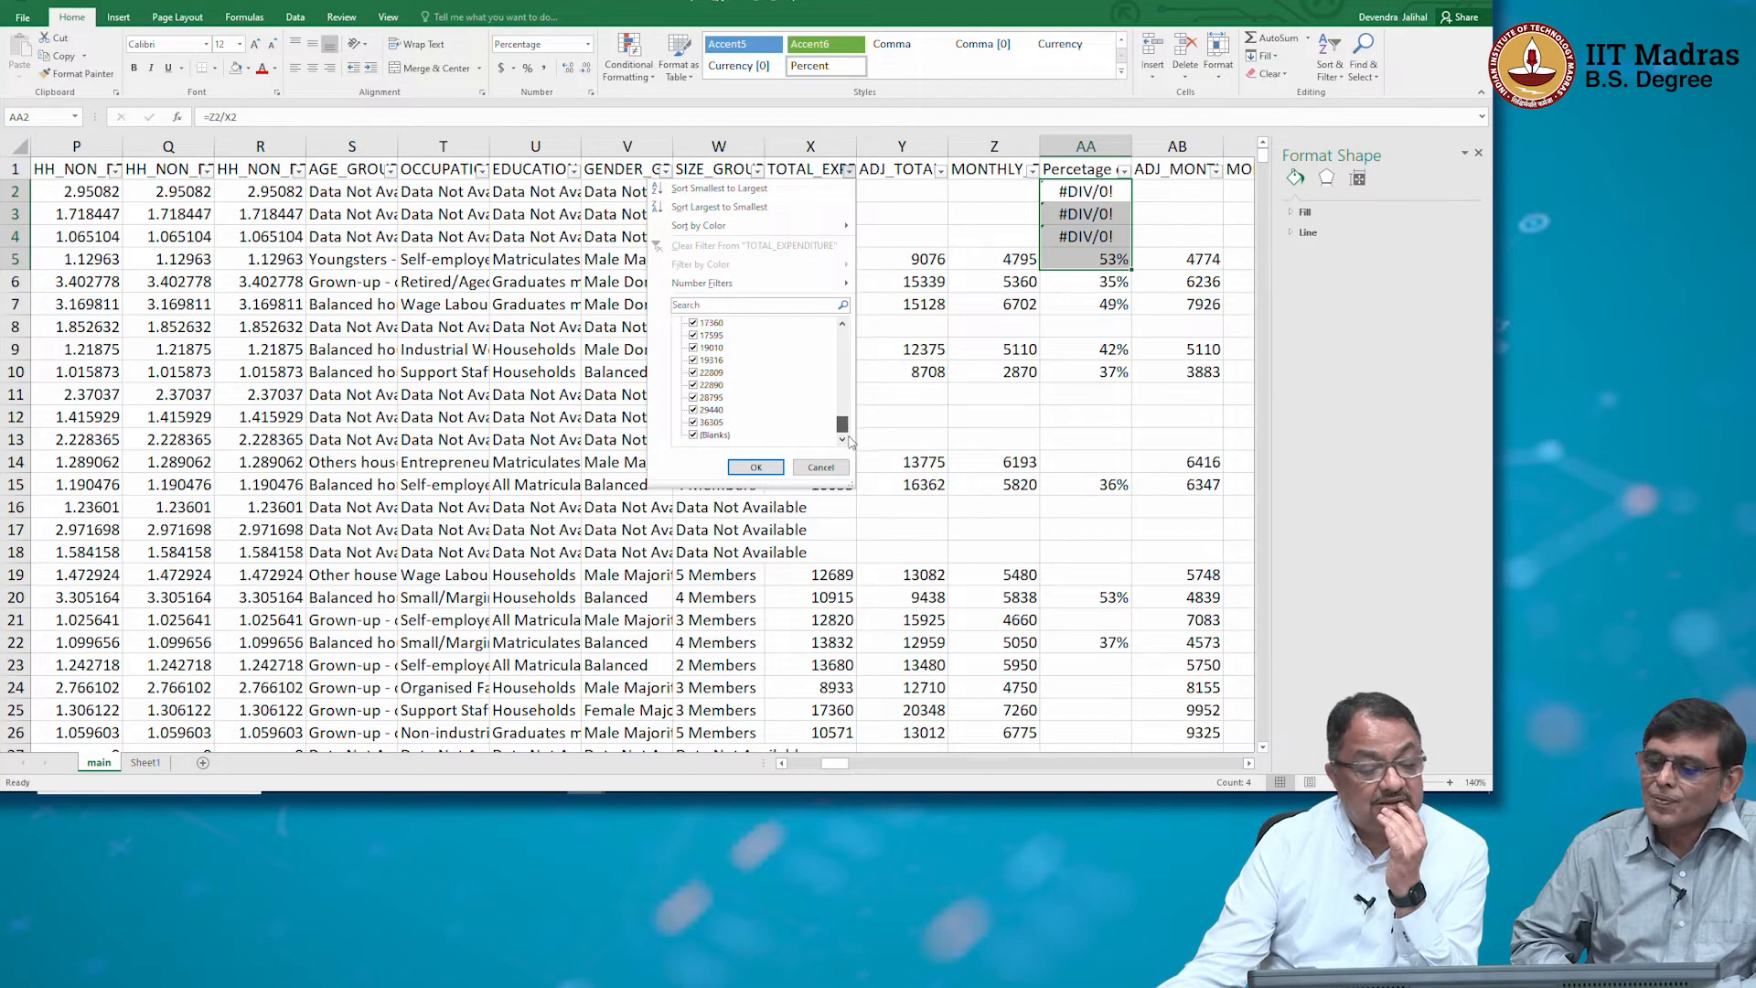
click(694, 437)
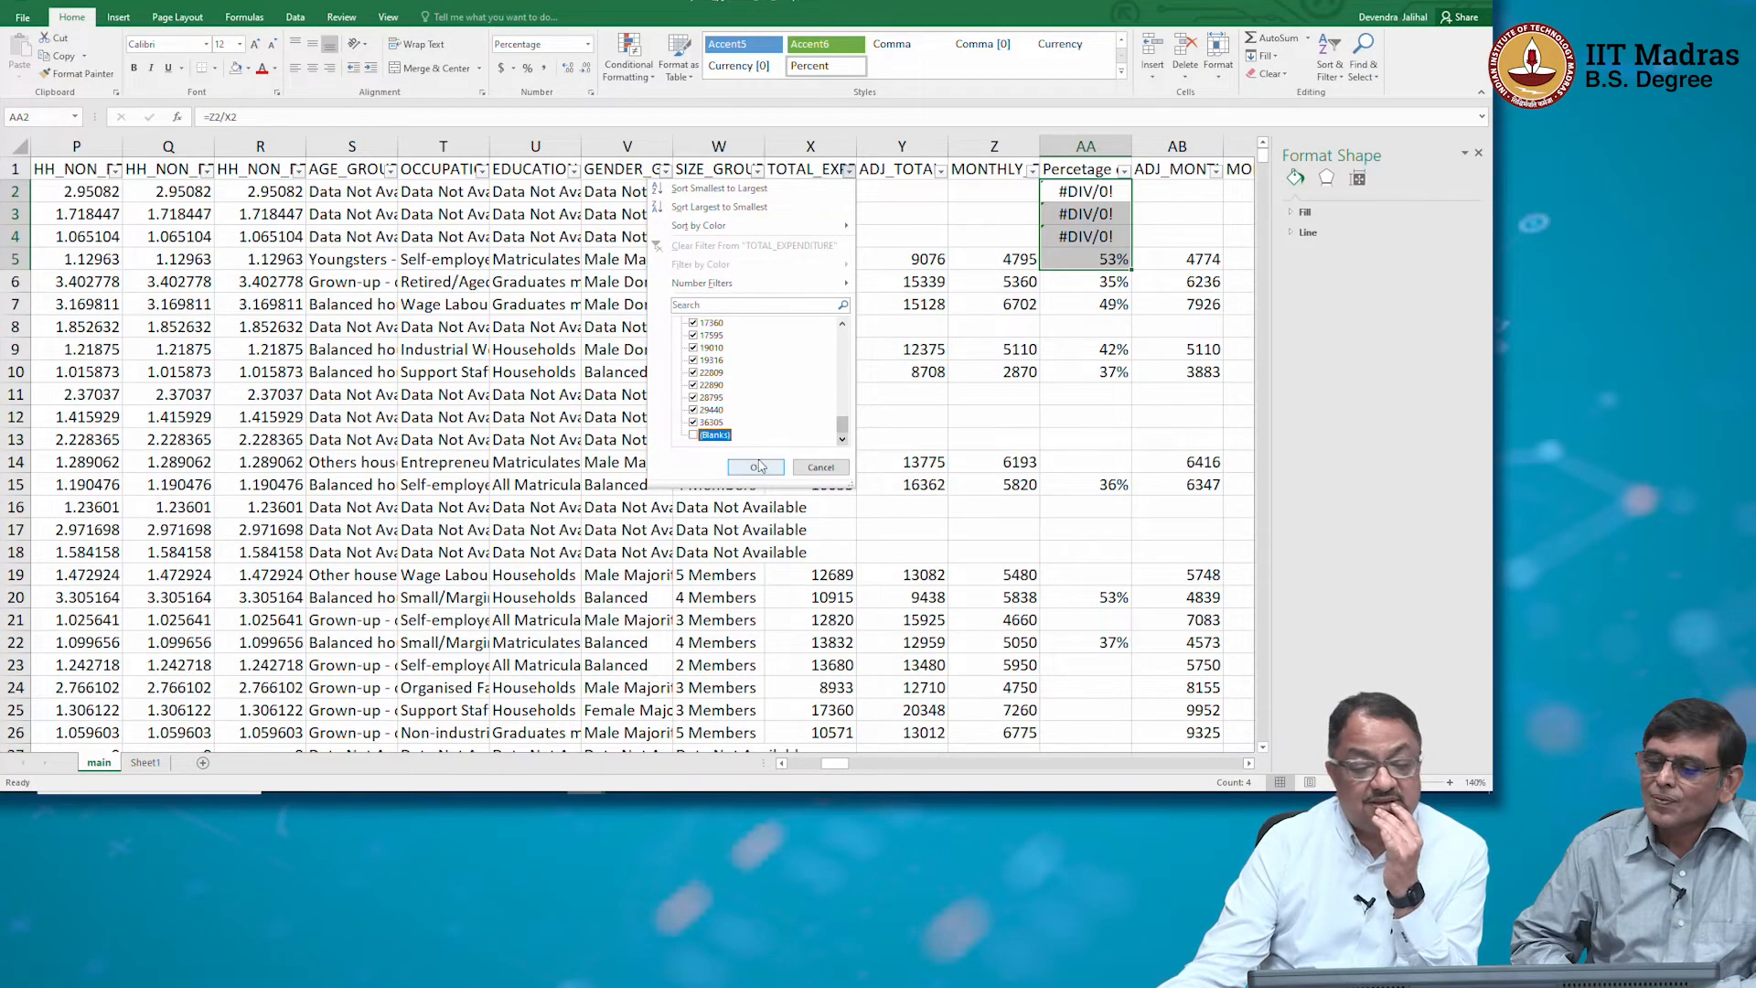
click(755, 467)
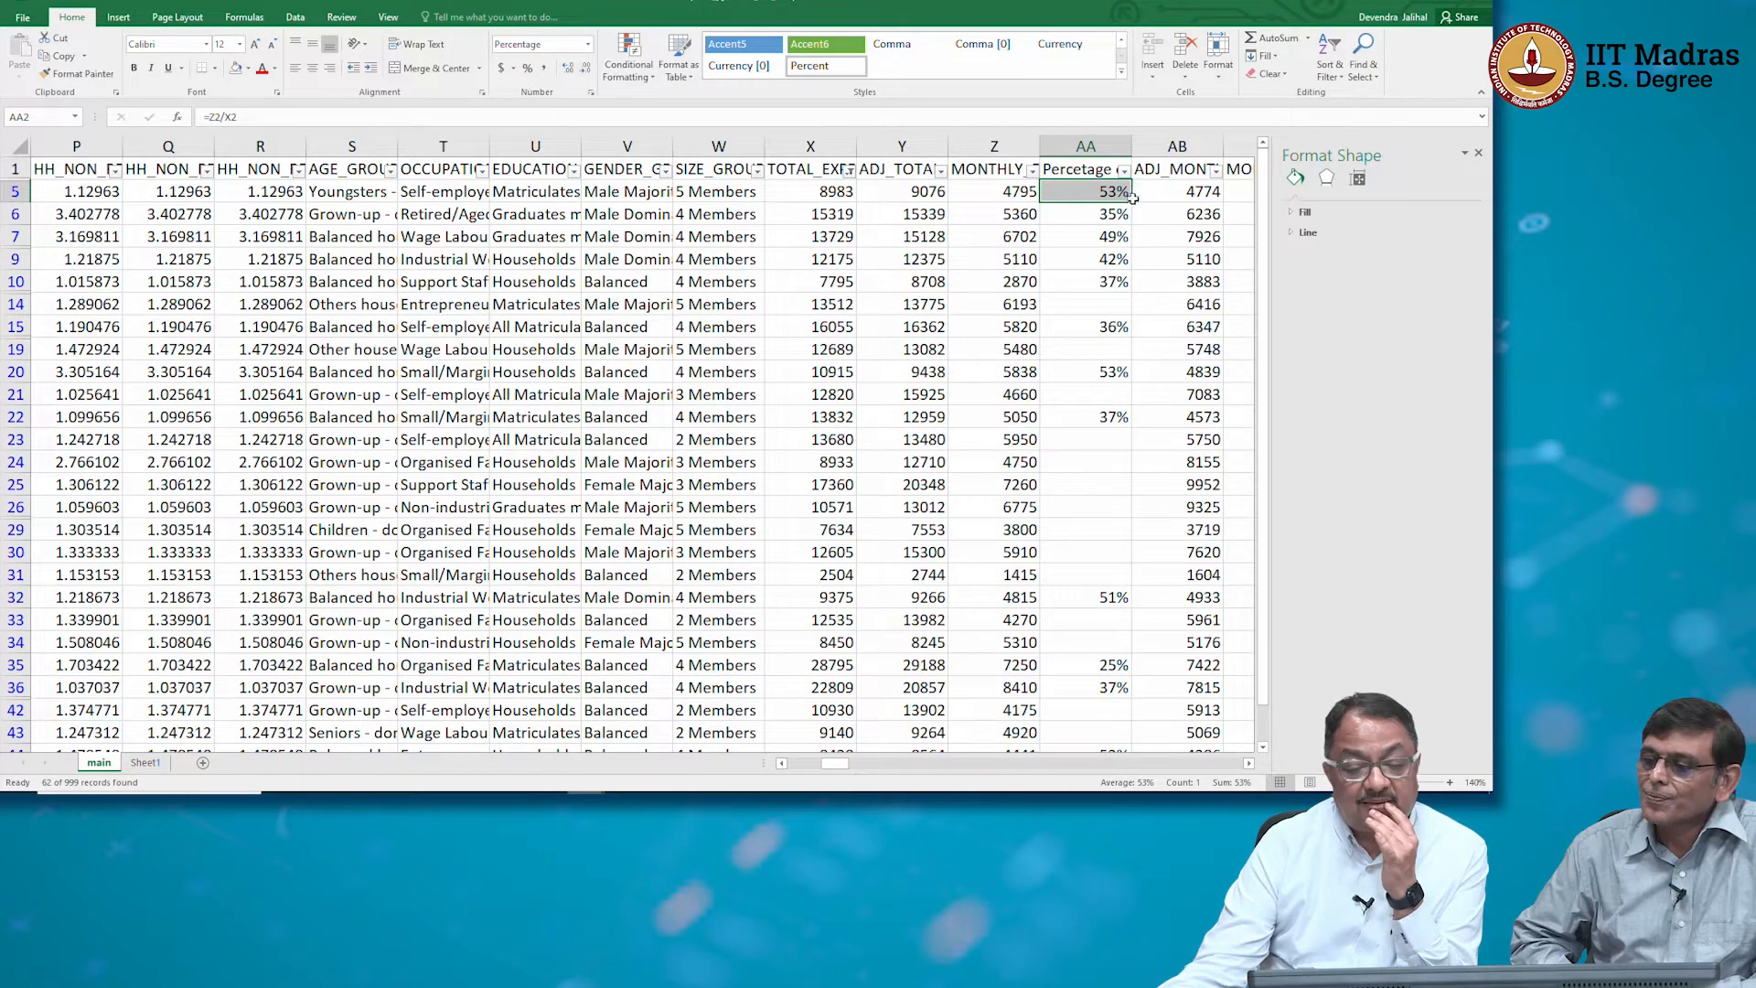
Fill the percentage formula from AA5 down all visible rows to row 101
key(ctrl+bracketleft)
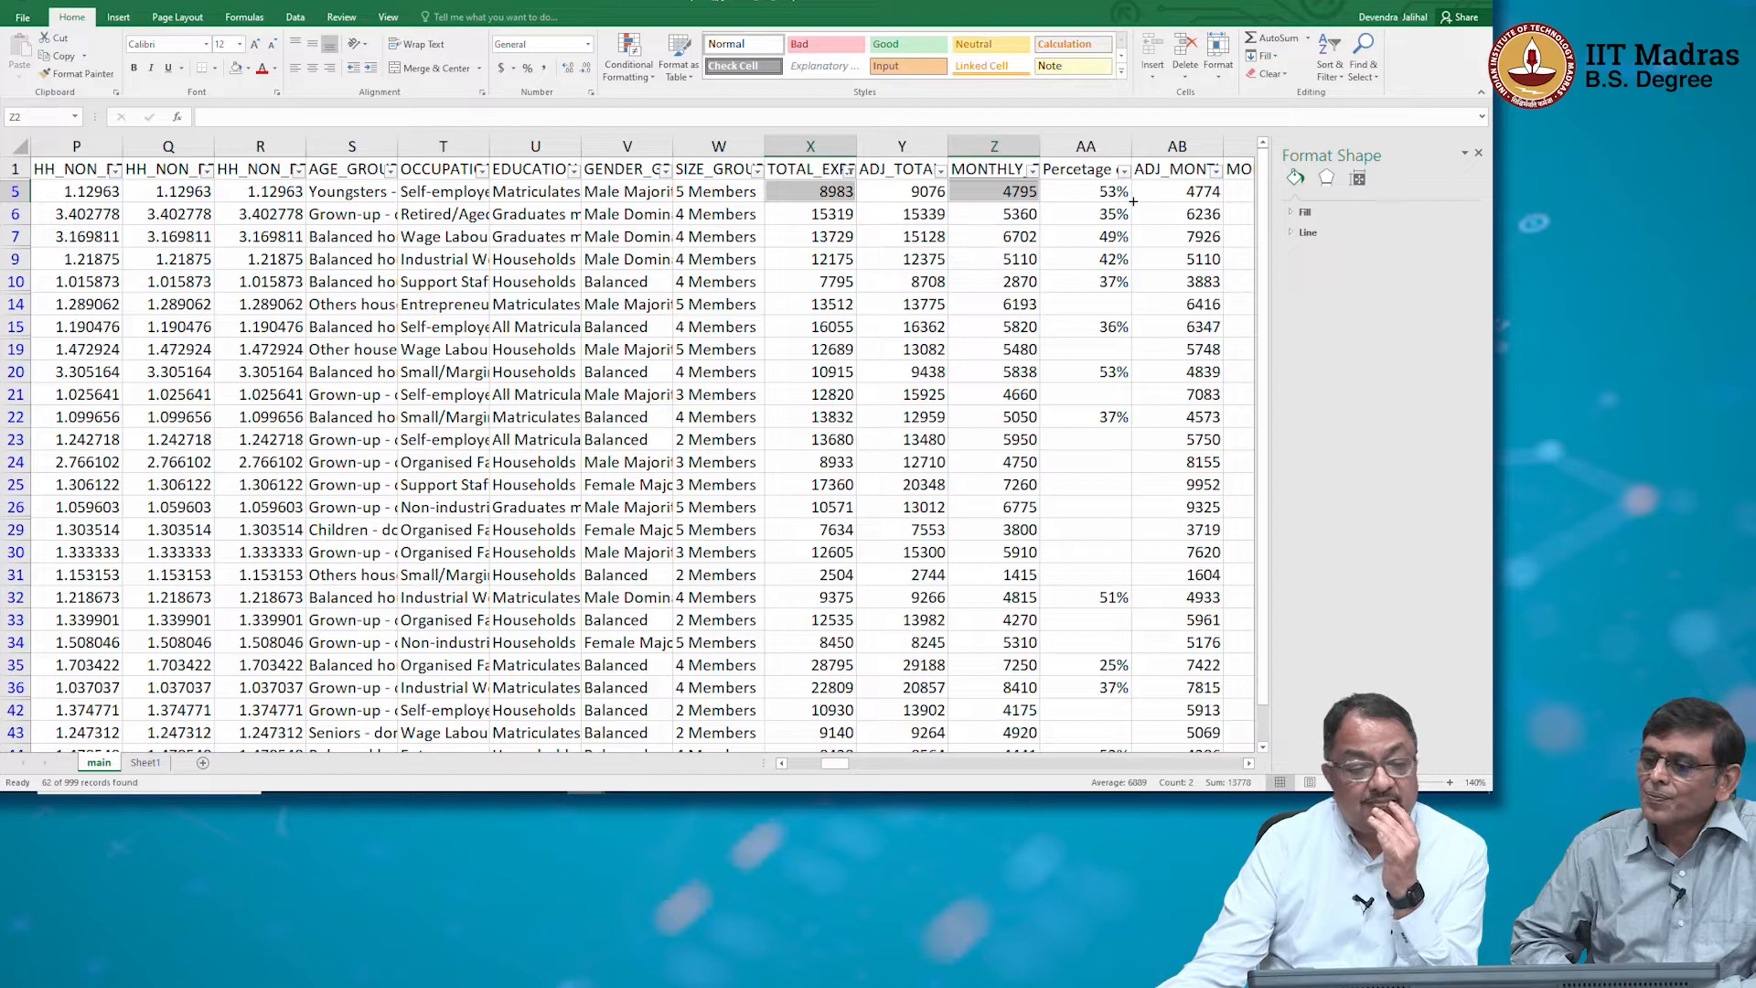
click(1131, 199)
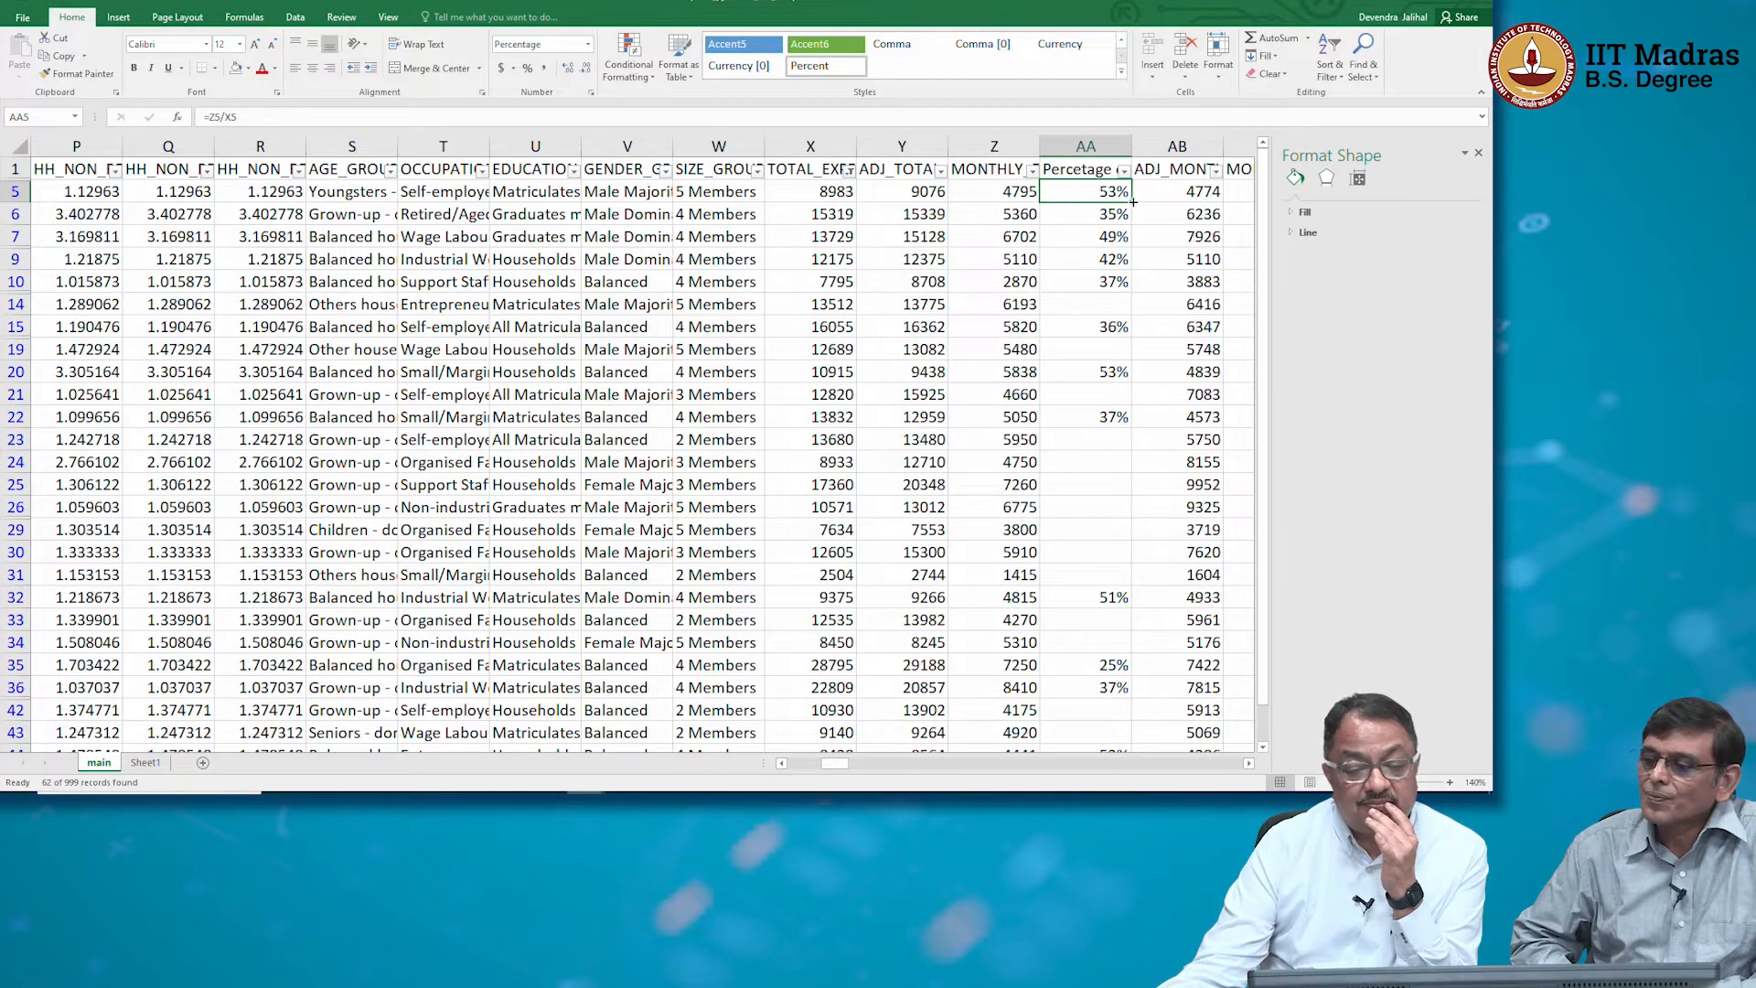
double_click(1131, 201)
drag(1130, 247, 1127, 710)
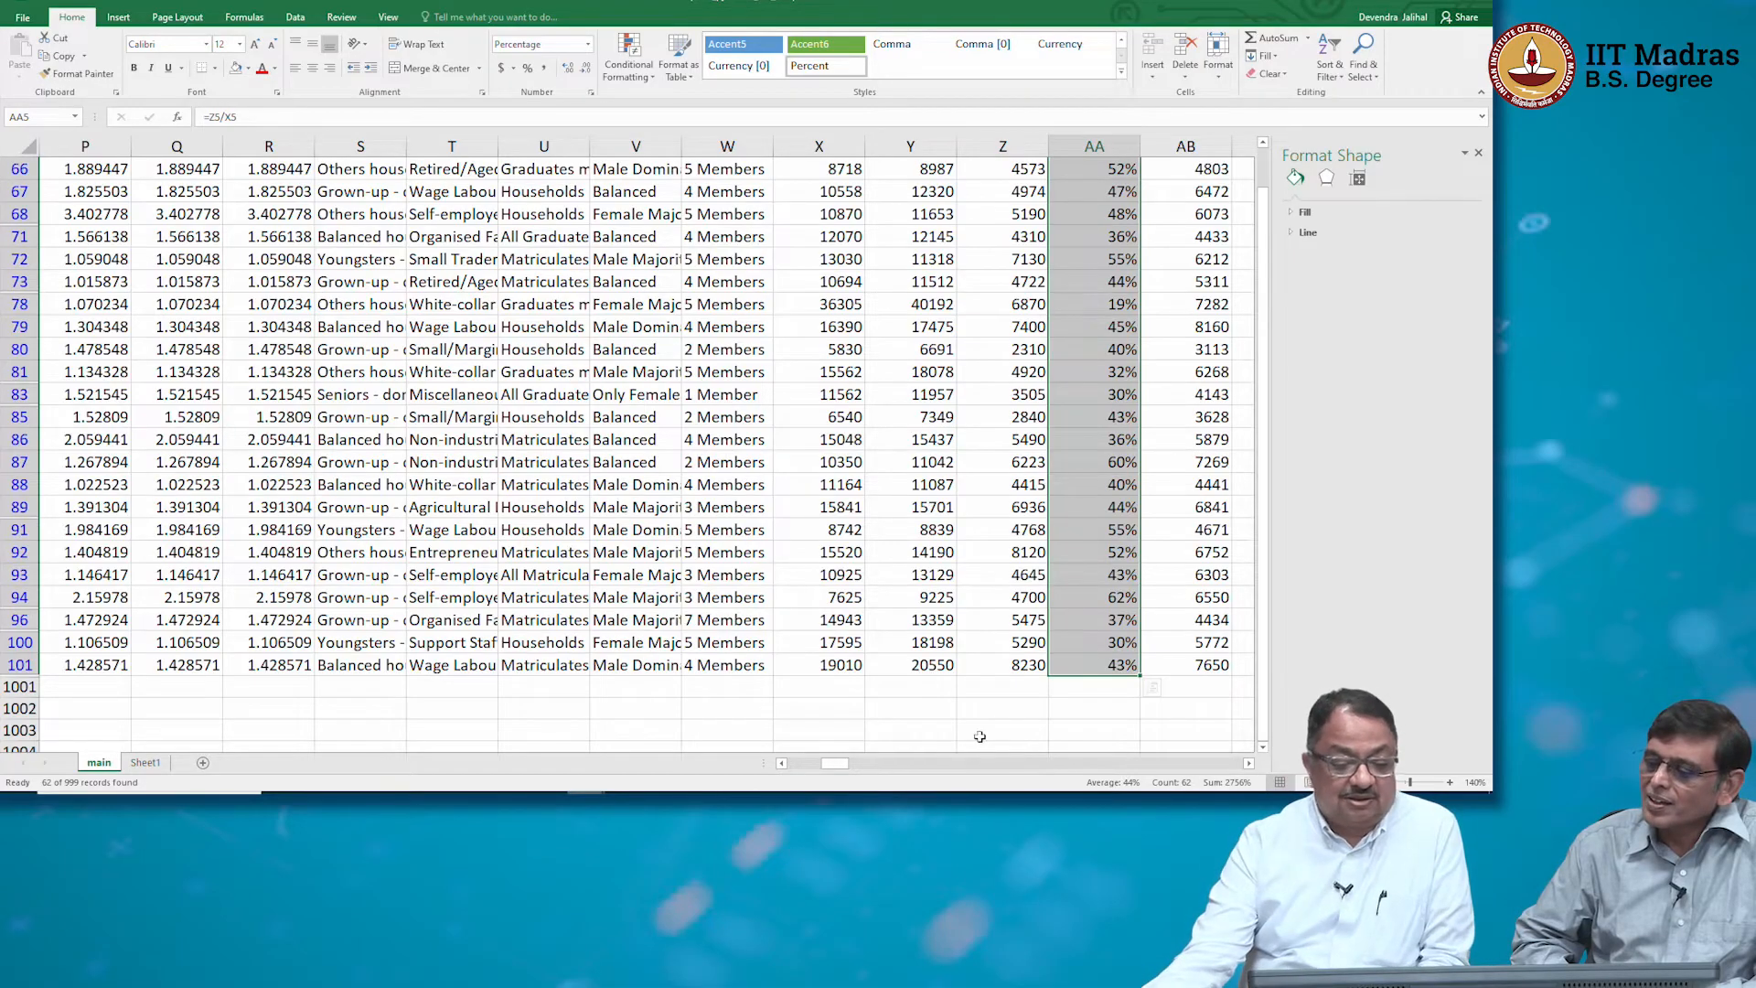
click(902, 692)
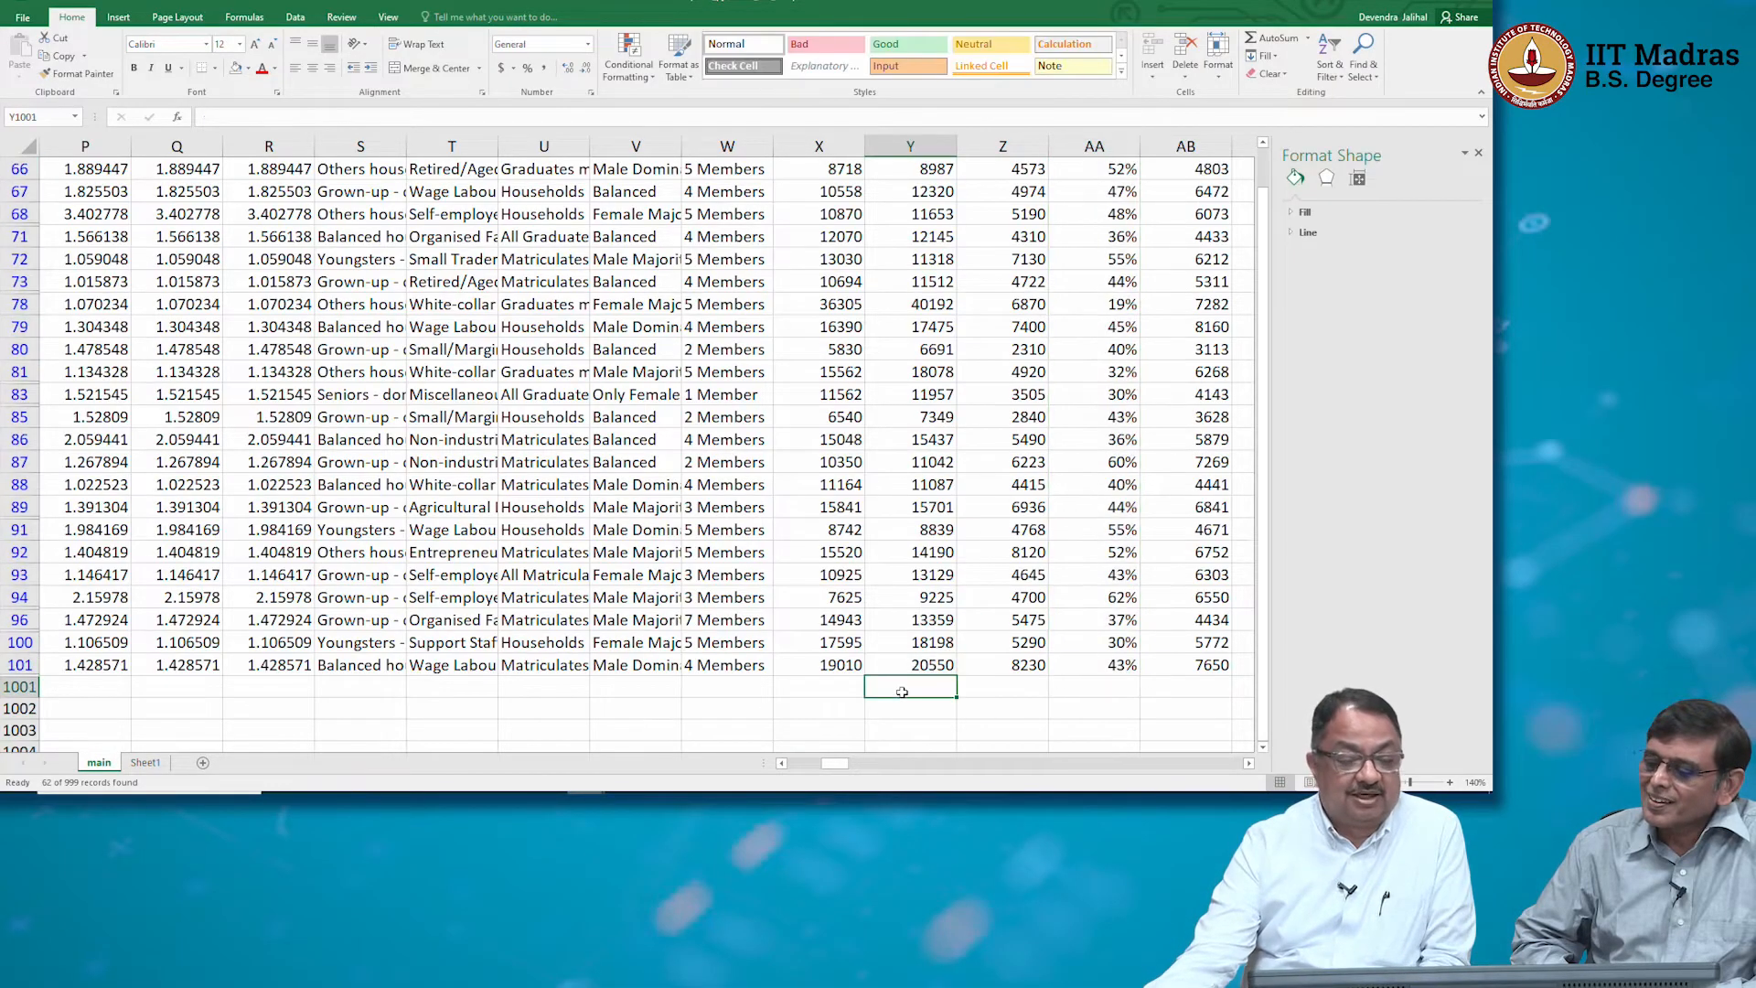
scroll(902, 692, down, 2)
scroll(901, 692, up, 7)
scroll(902, 693, up, 6)
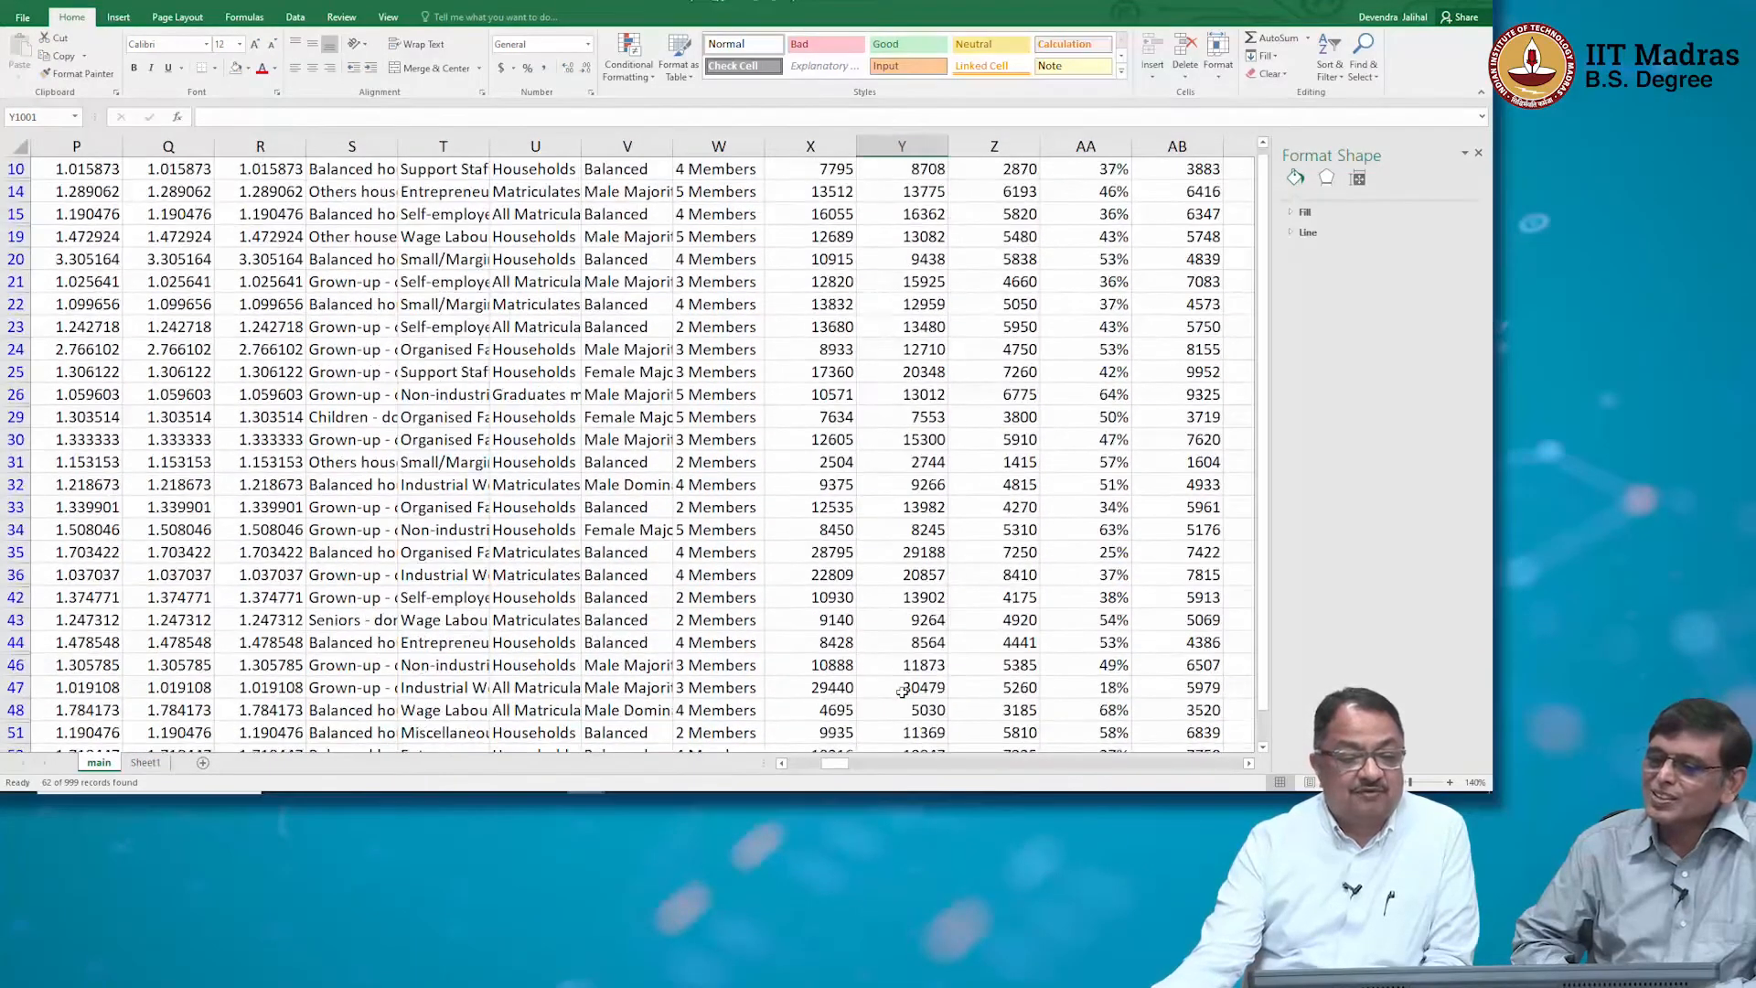
scroll(902, 693, down, 2)
scroll(902, 692, up, 2)
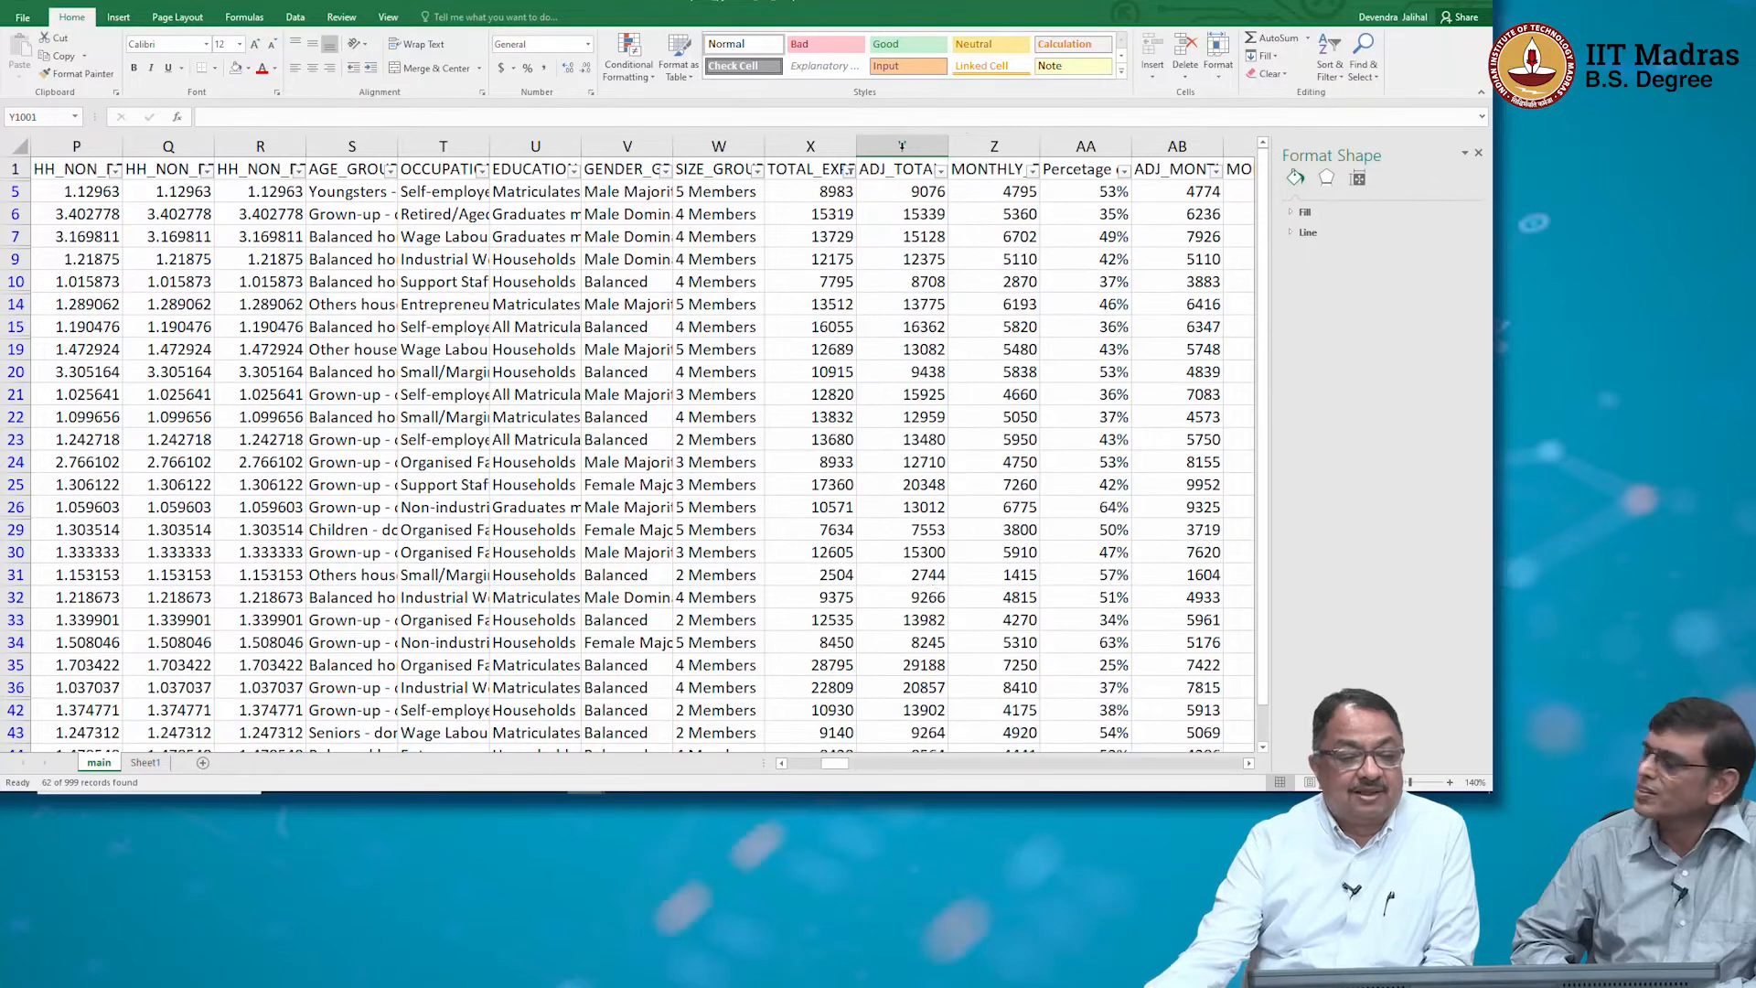
Enter =SUM(X2:X101) in cell X1001 to total the TOTAL_EXPENDITURE column
click(817, 190)
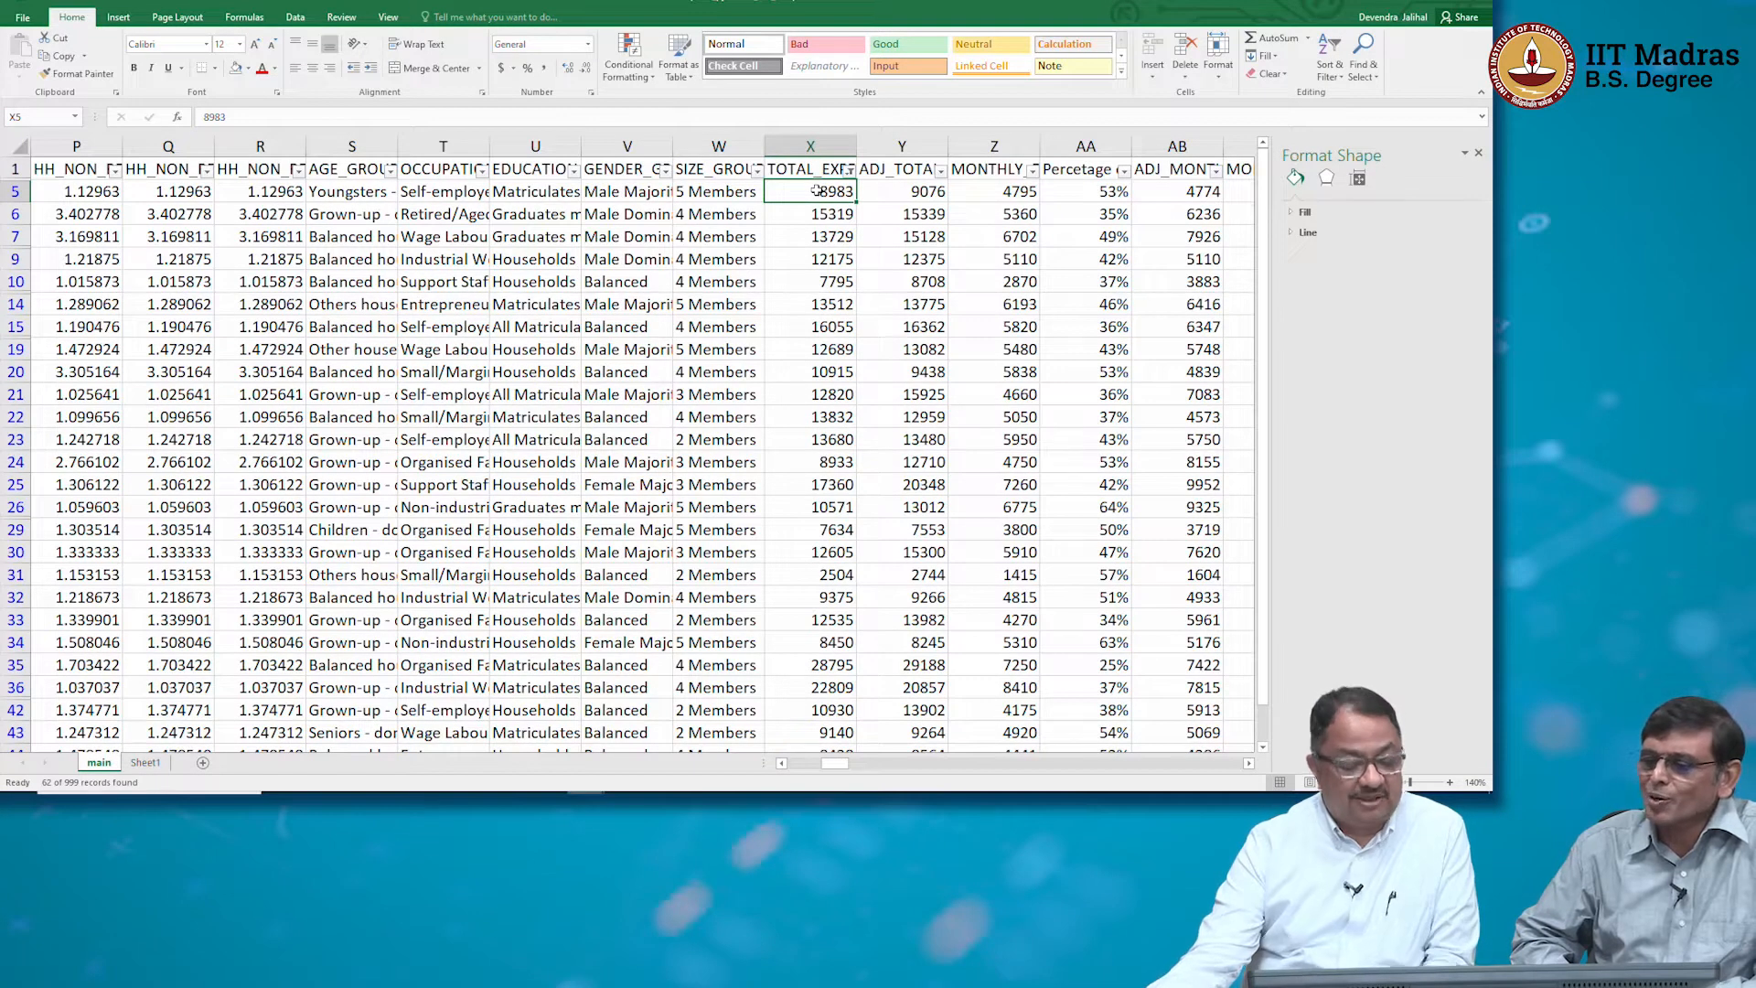
key(Down)
key(ctrl+Down)
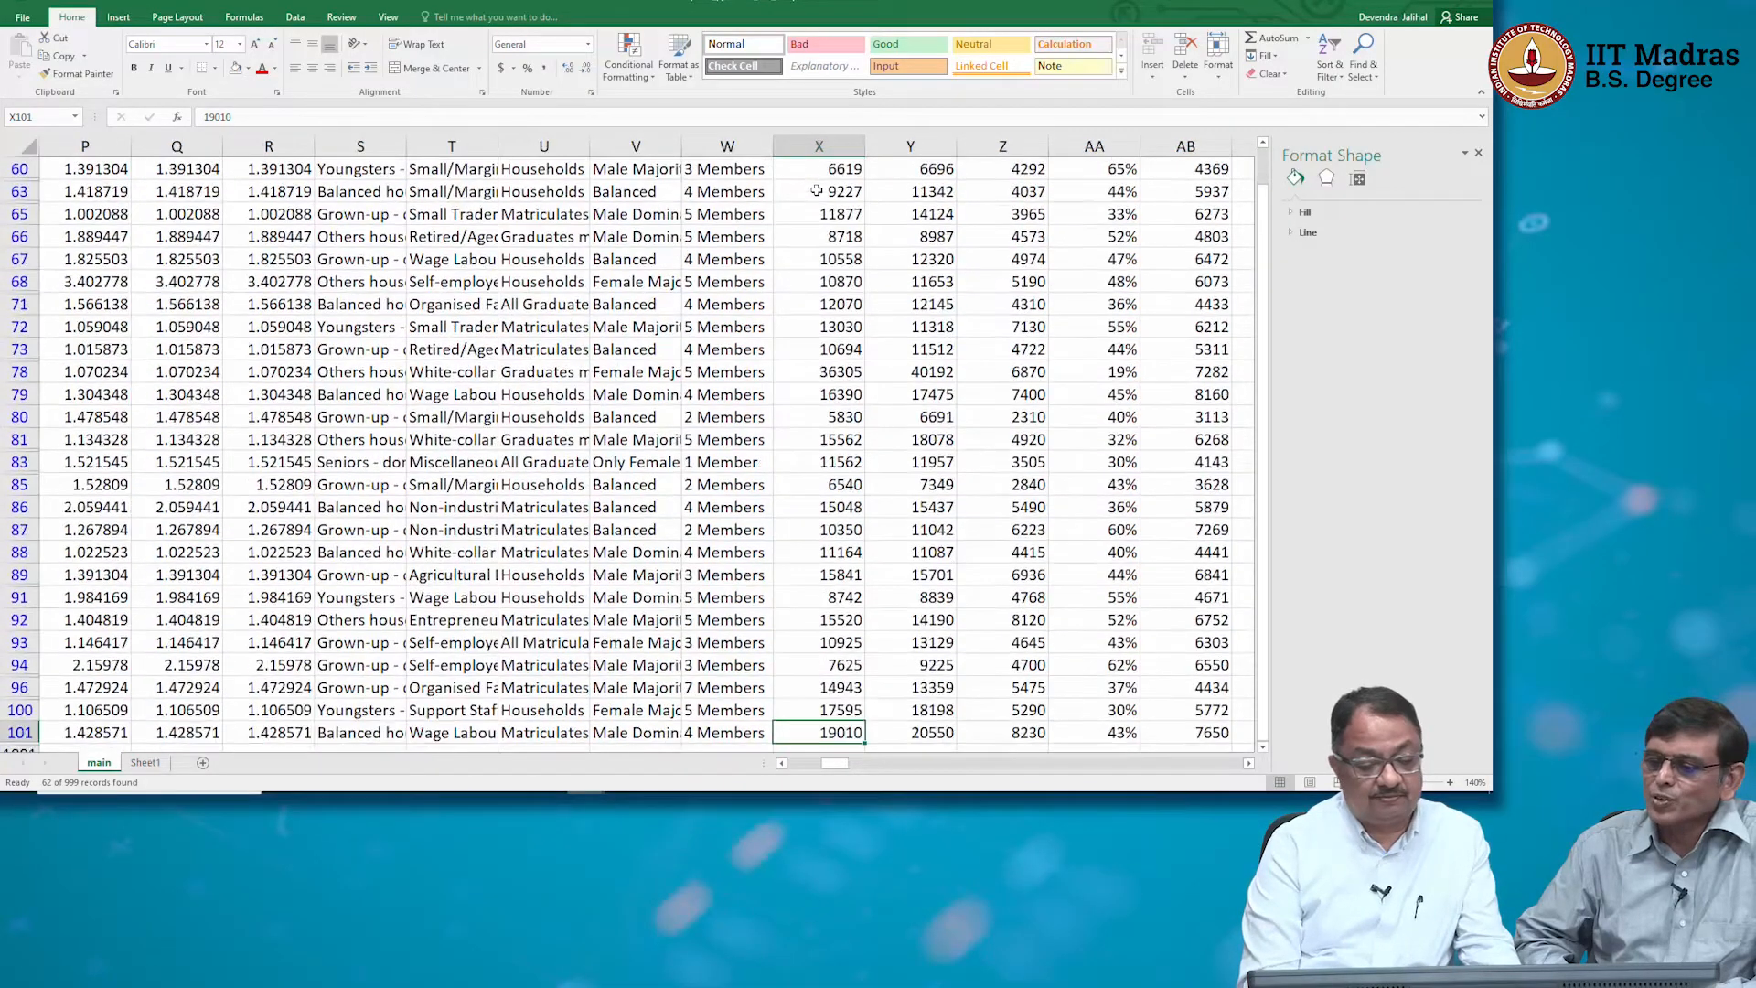
key(Down)
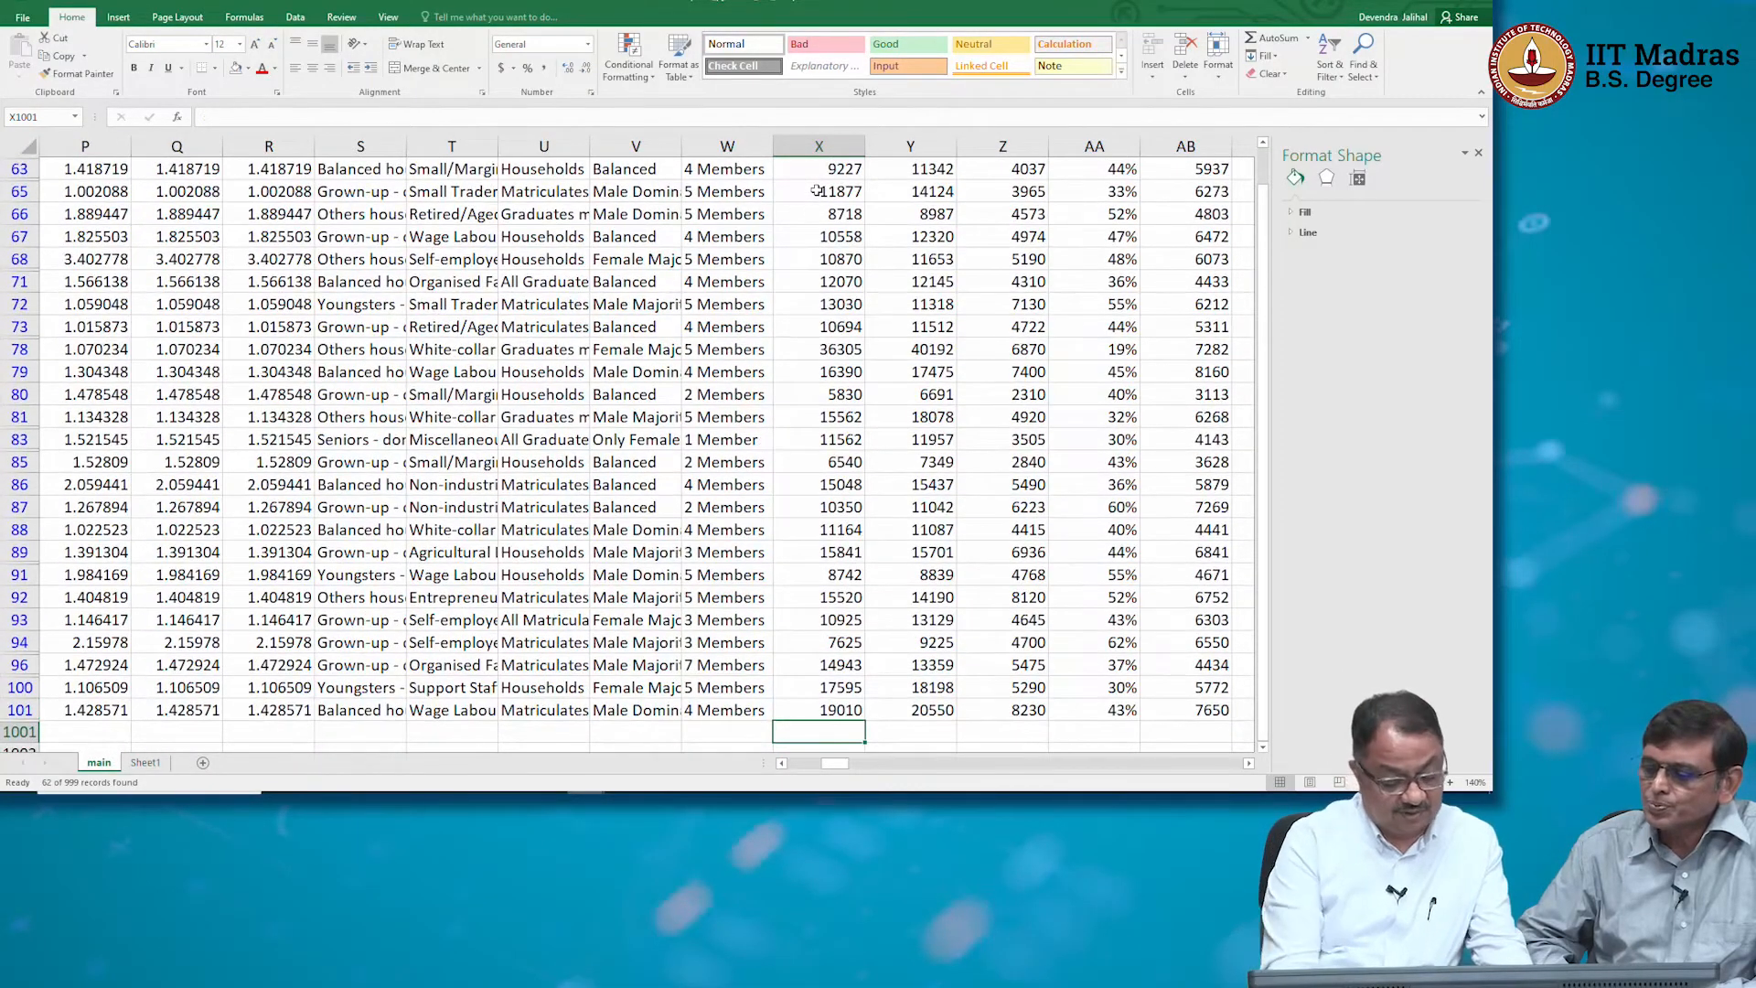
text(=sum)
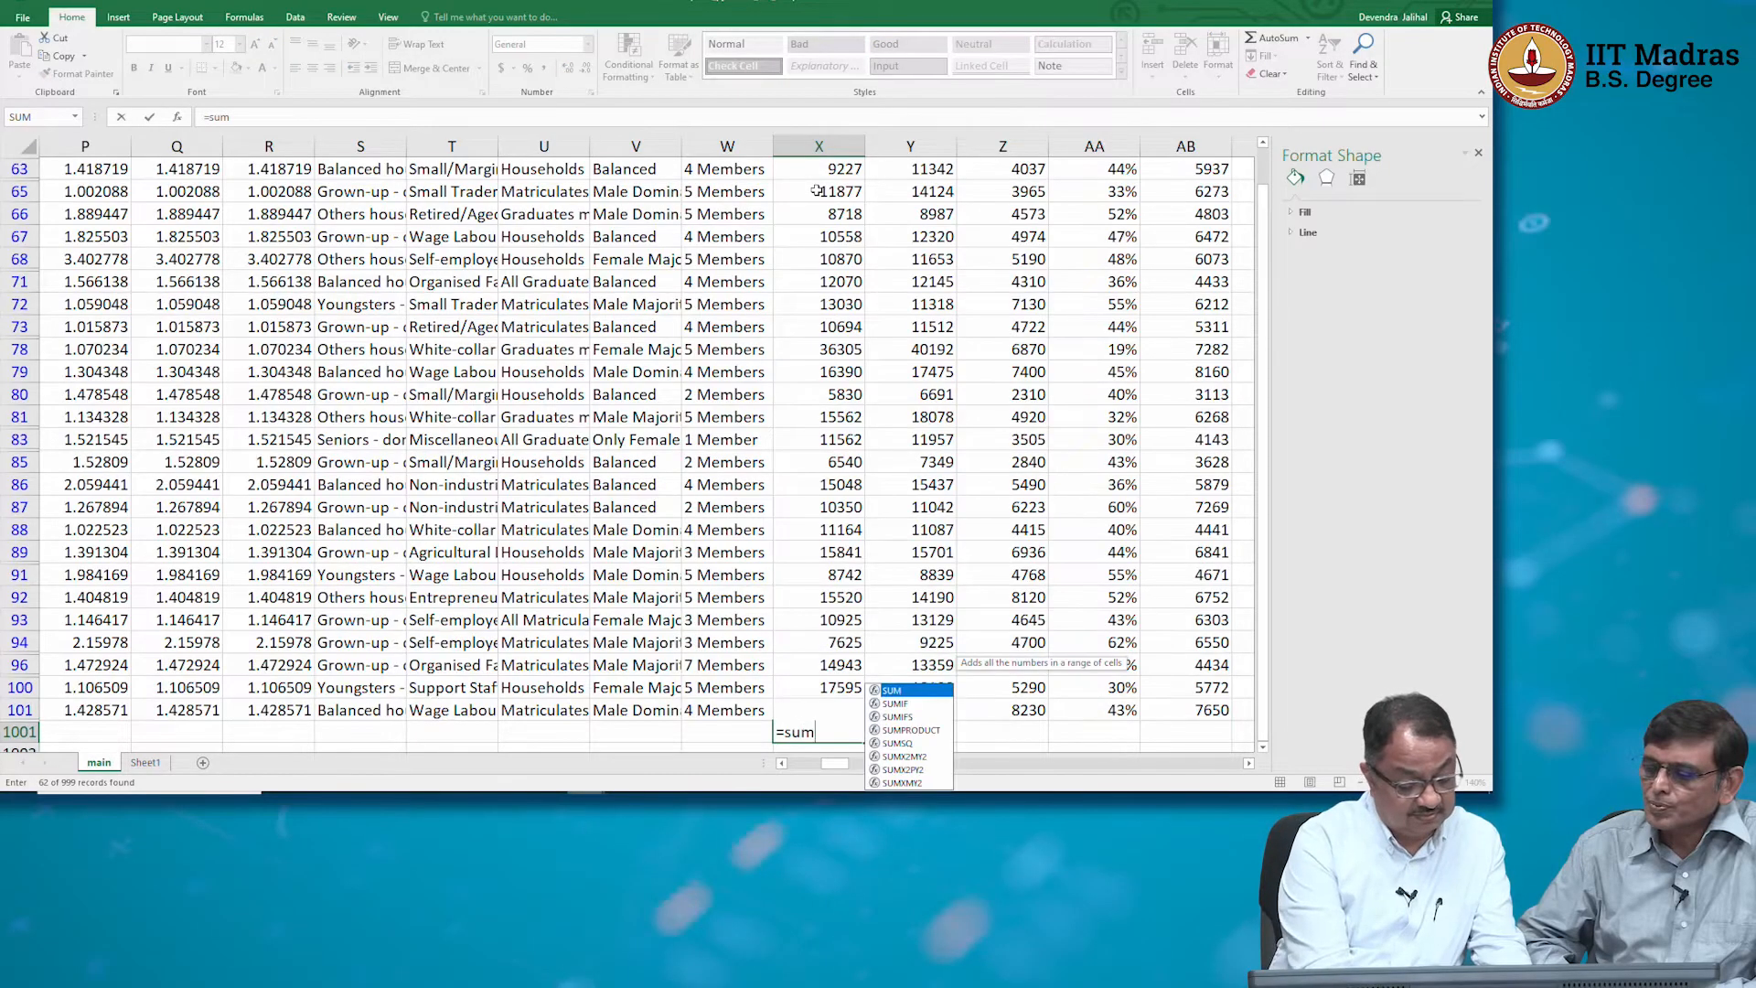
text(()
key(Up)
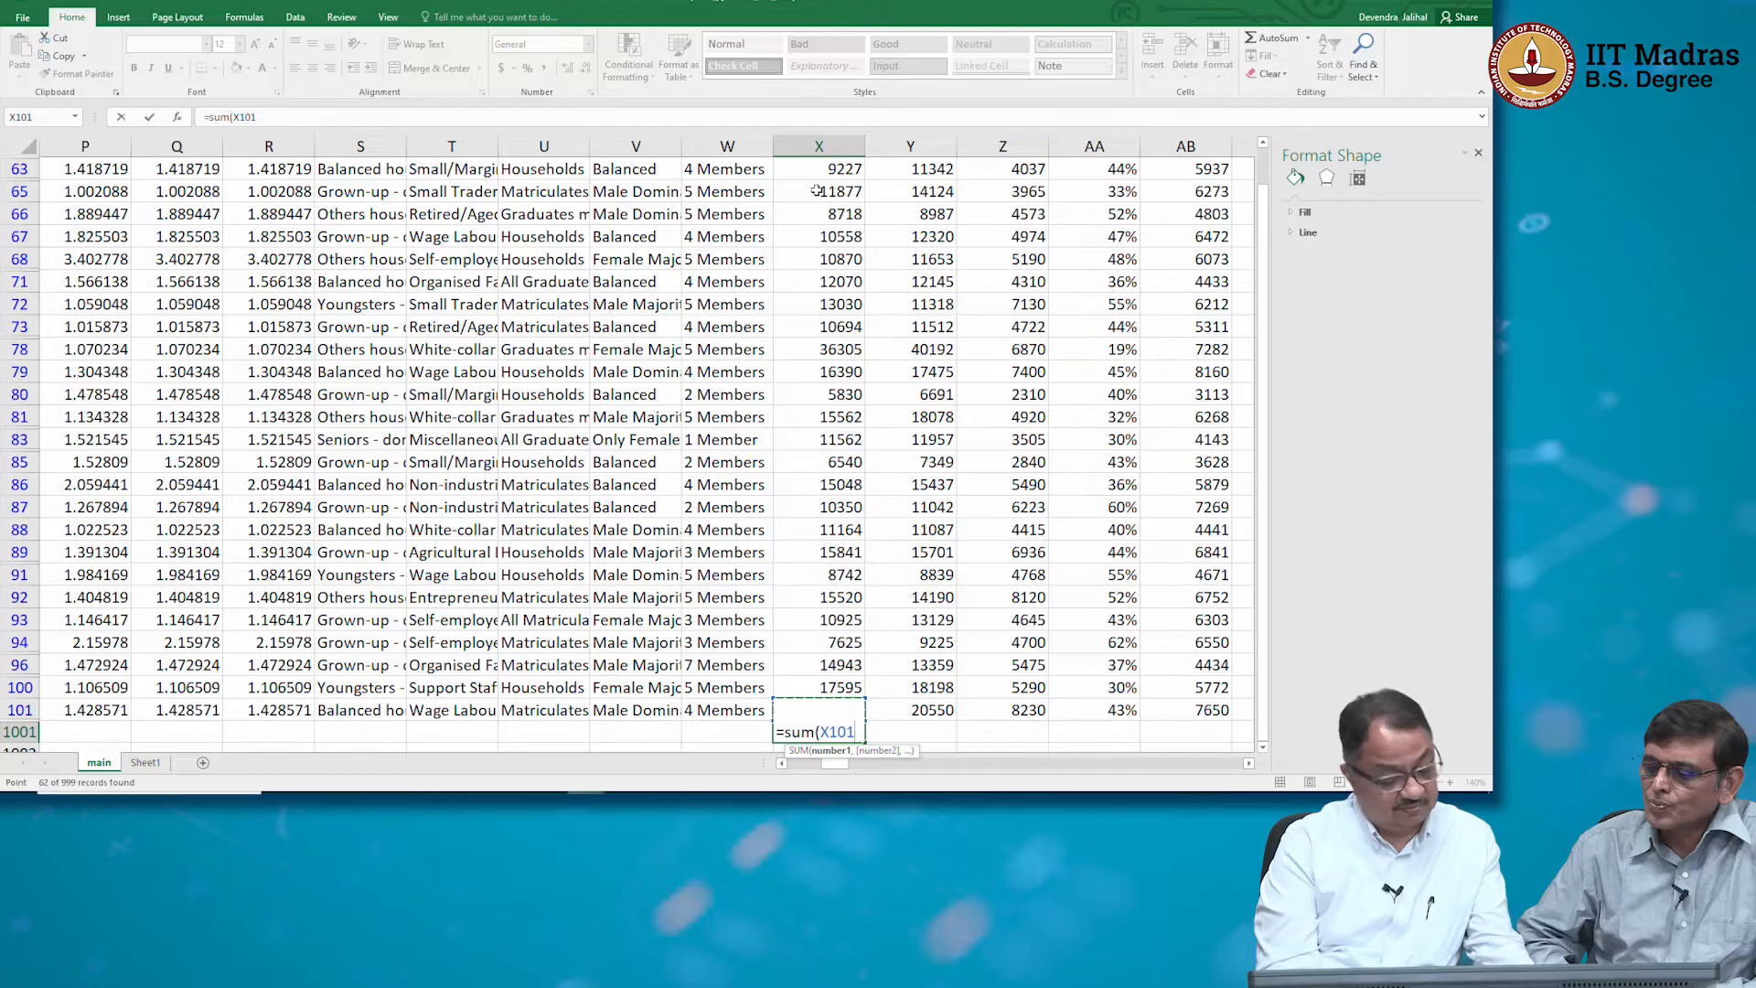
key(ctrl+shift+Up)
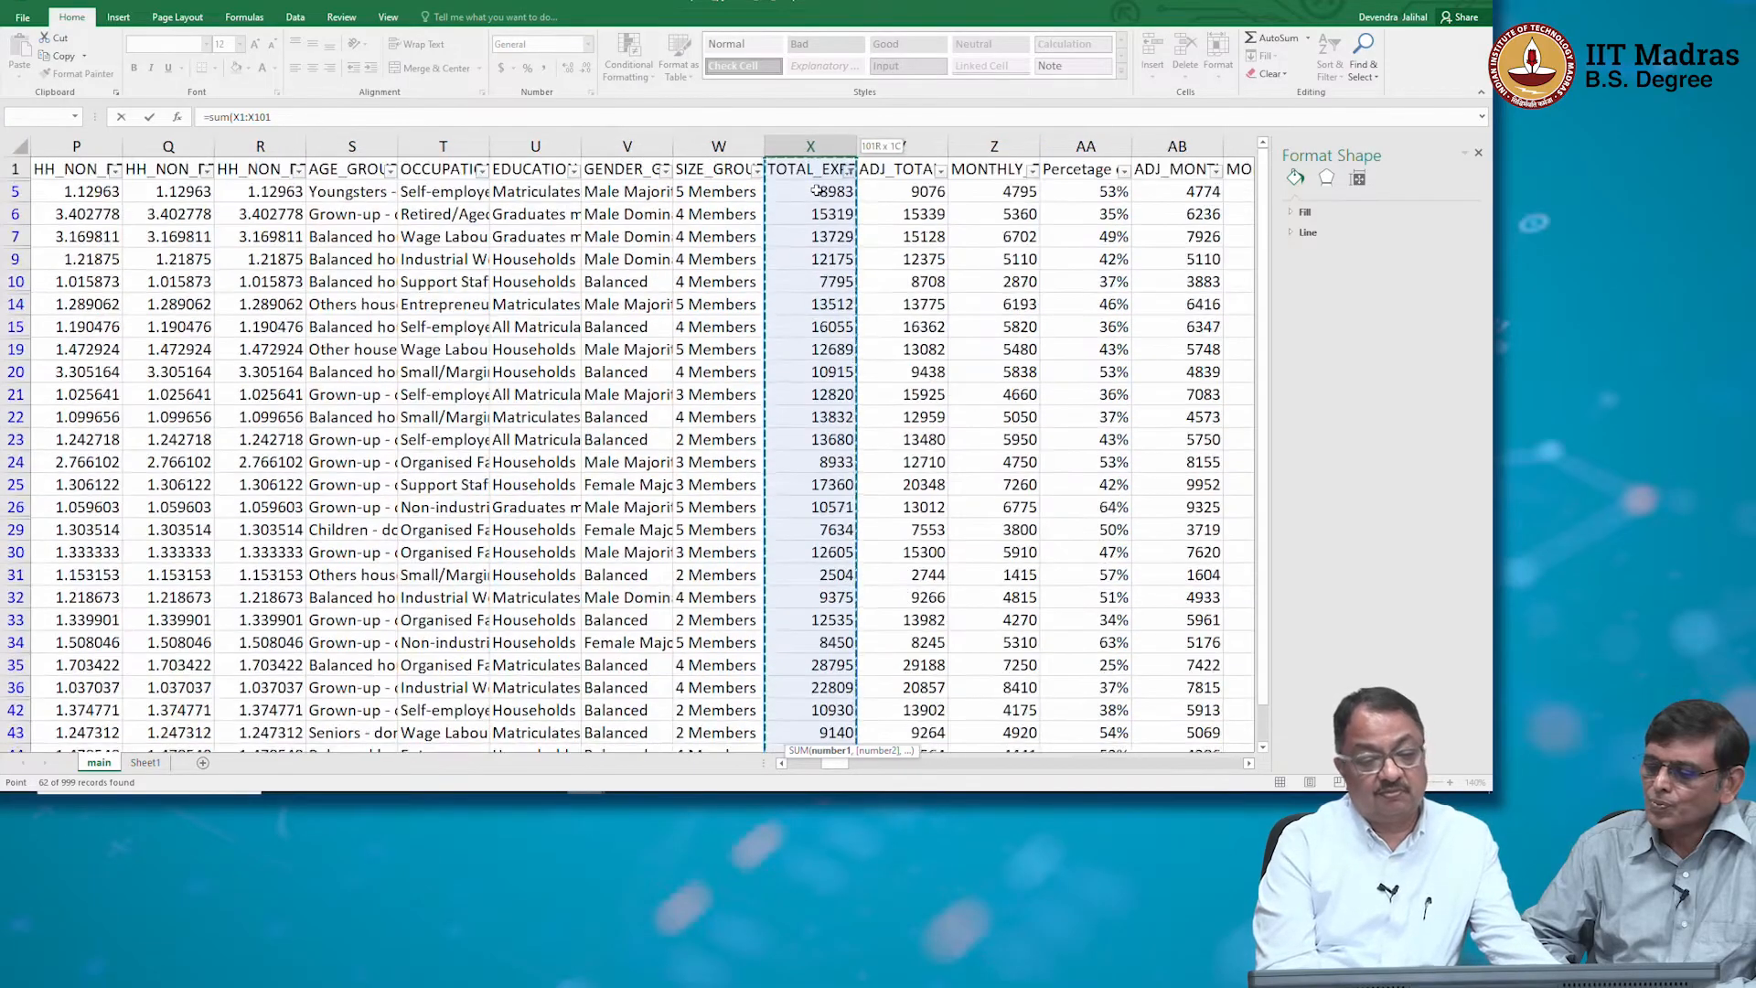
key(shift+Down)
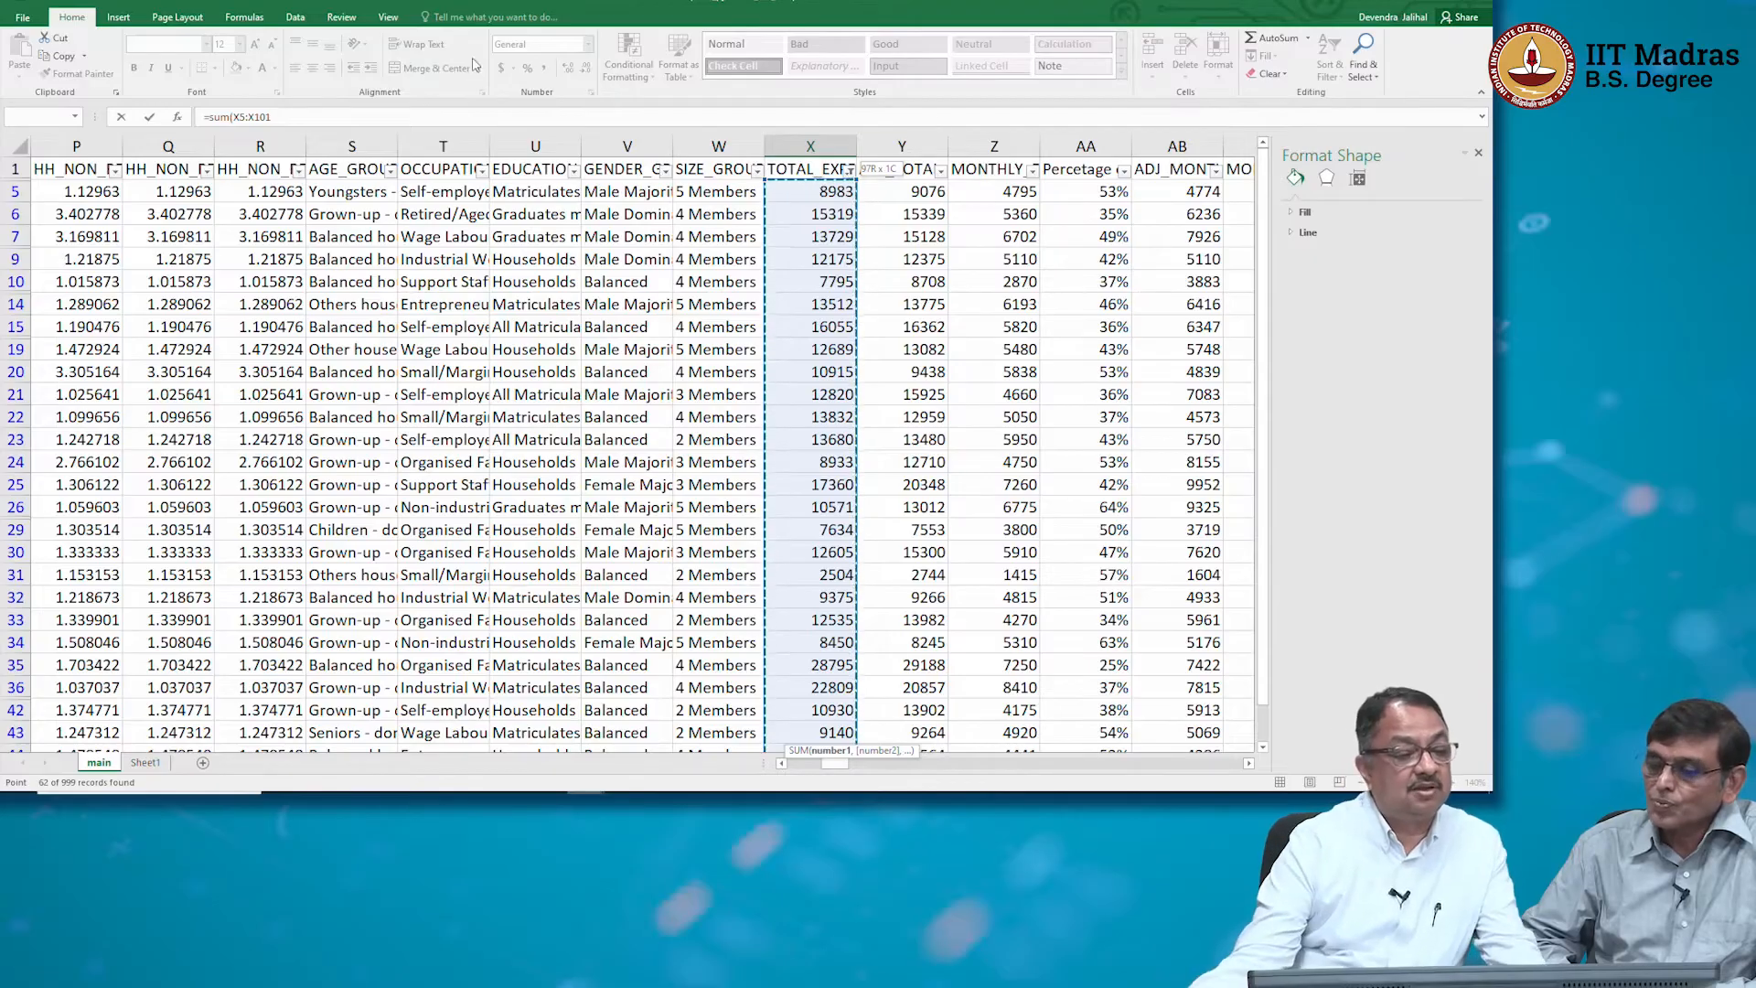
click(234, 116)
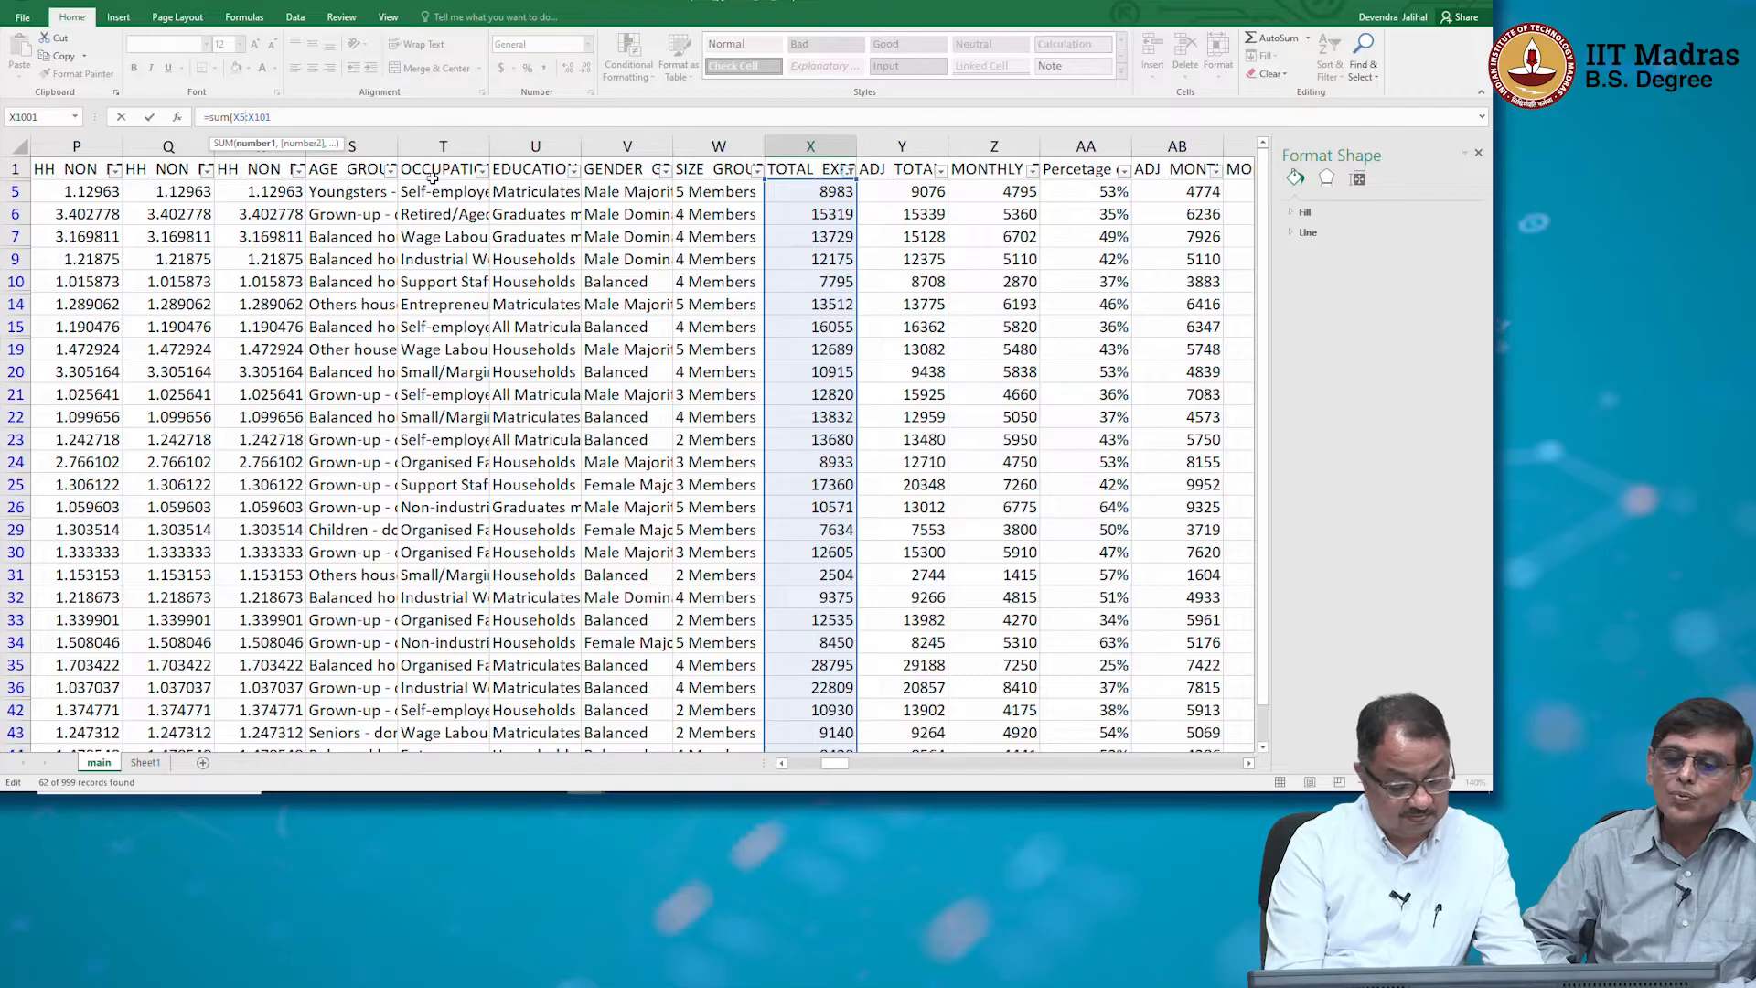
key(BackSpace)
text(2)
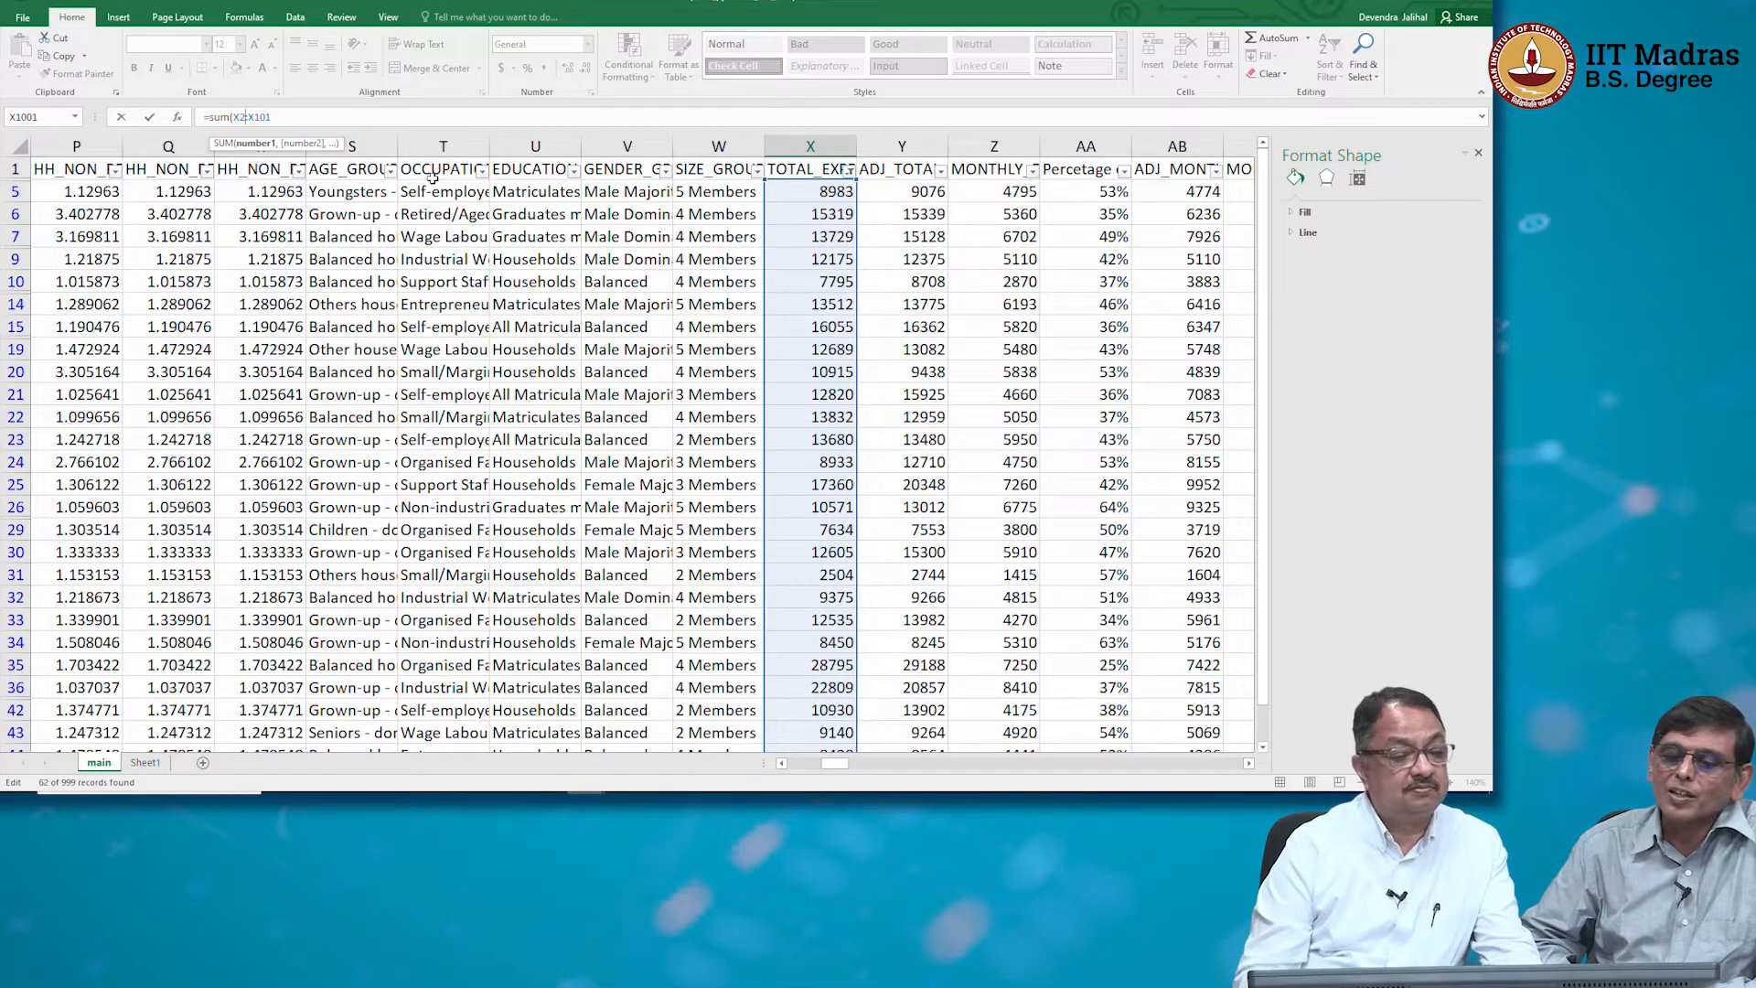
click(325, 116)
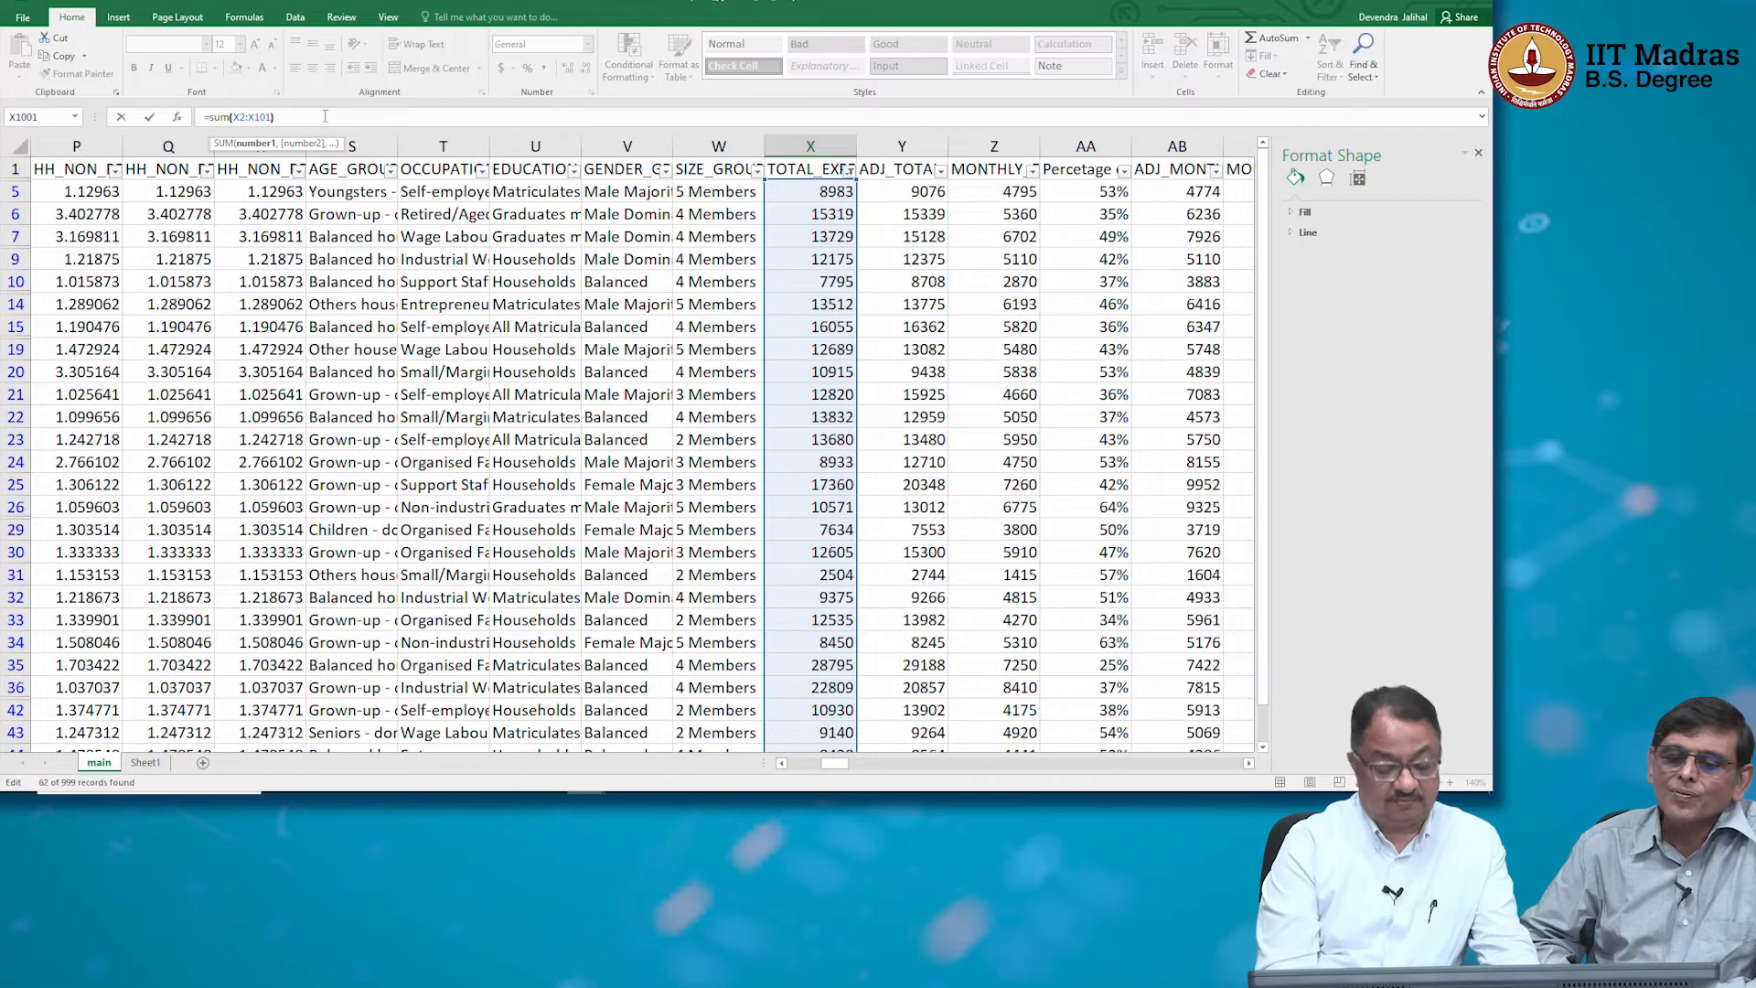
key(Return)
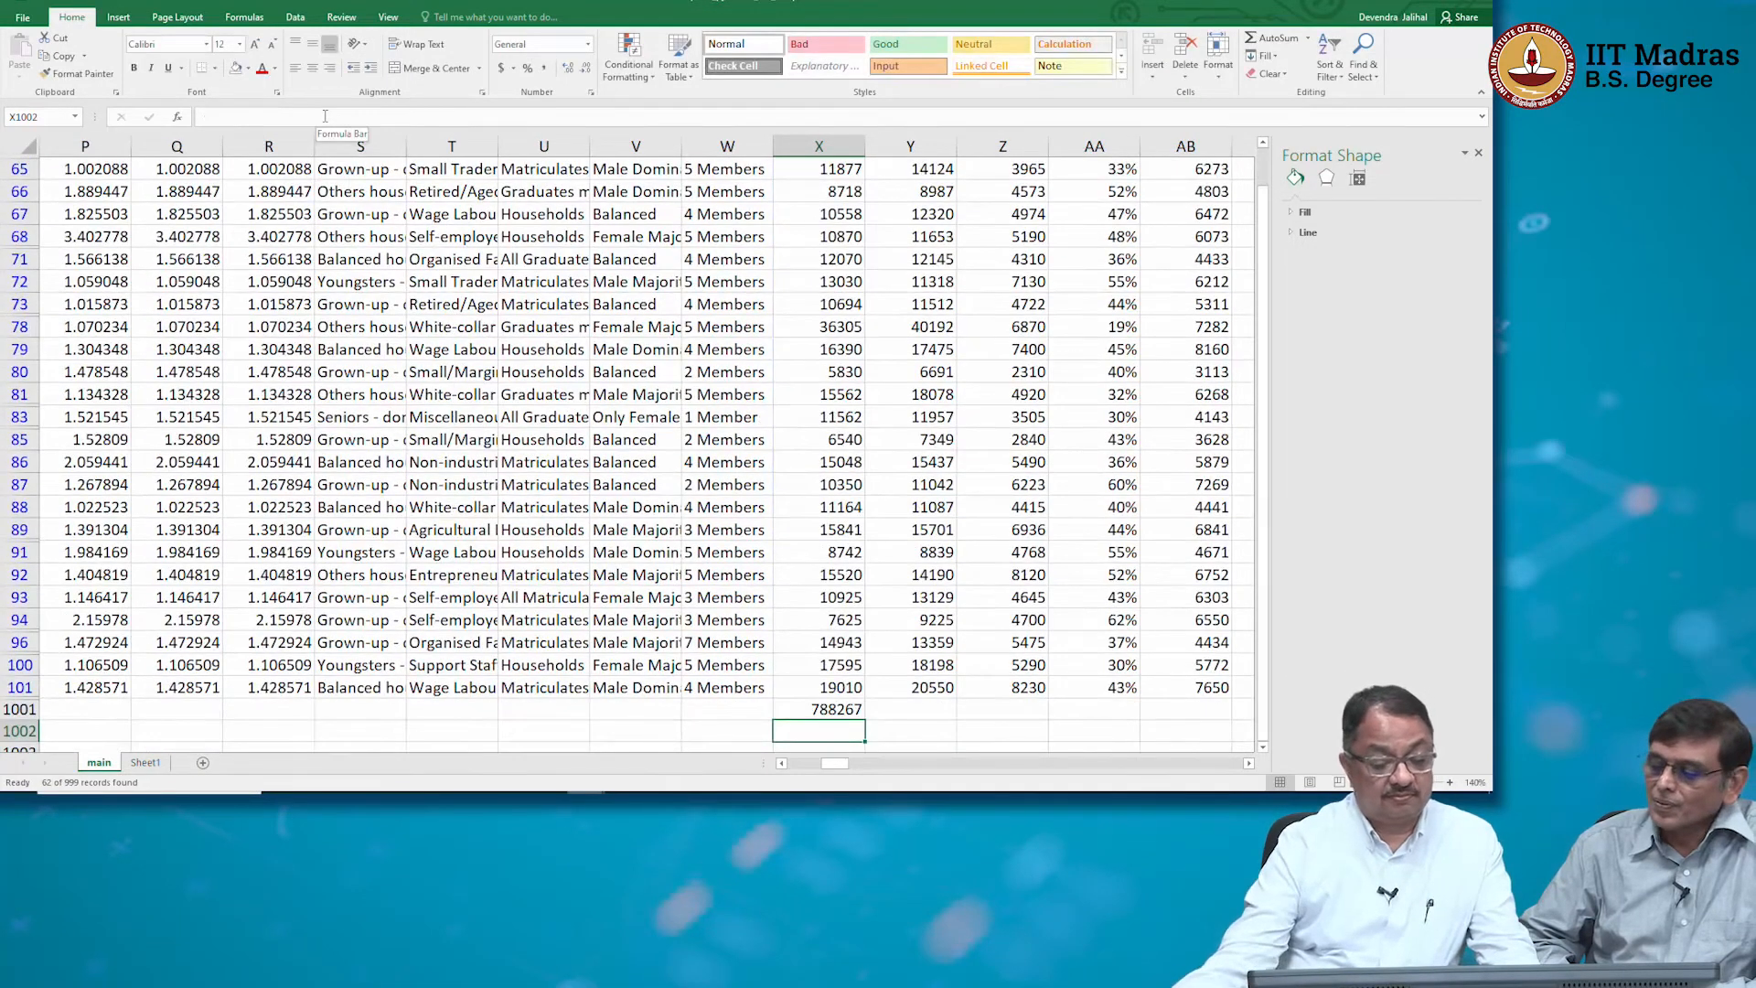
Copy the total formula from X1001 into Z1001 to total the monthly food expenditure column
click(799, 707)
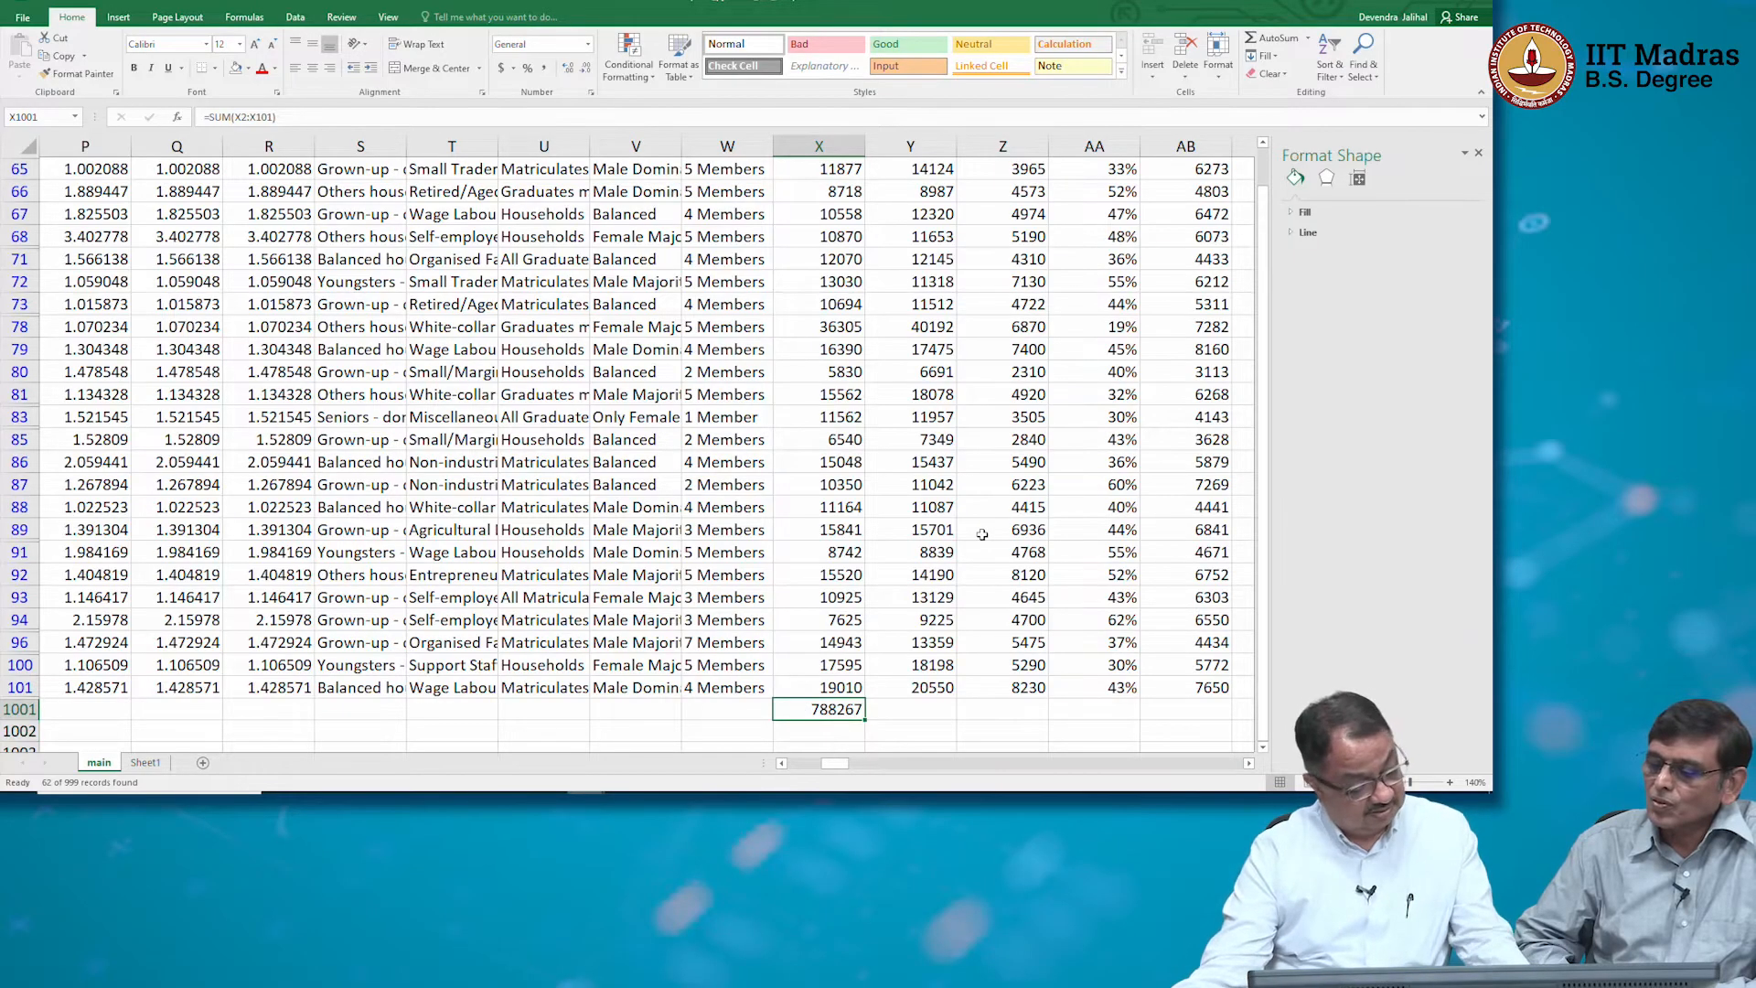
key(ctrl+c)
click(1039, 702)
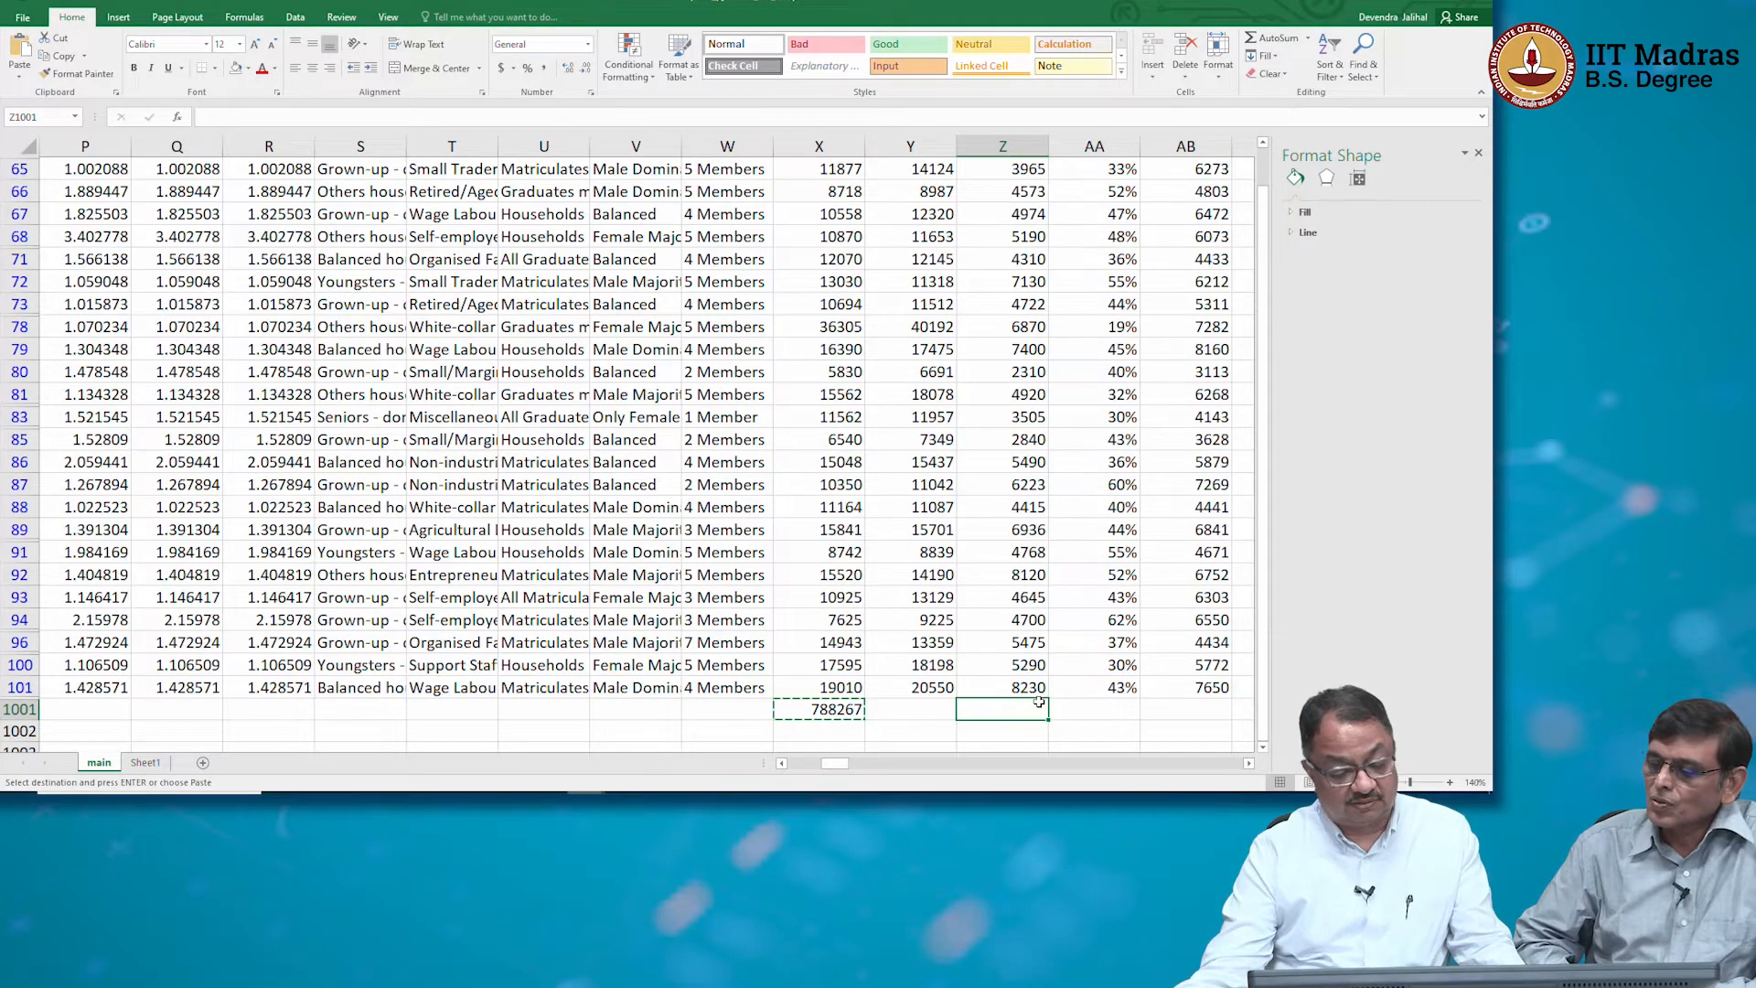
key(ctrl+v)
Enter =Z1001/X1001 in cell Z1002 and format it as a percentage
click(1022, 729)
key(ctrl+z)
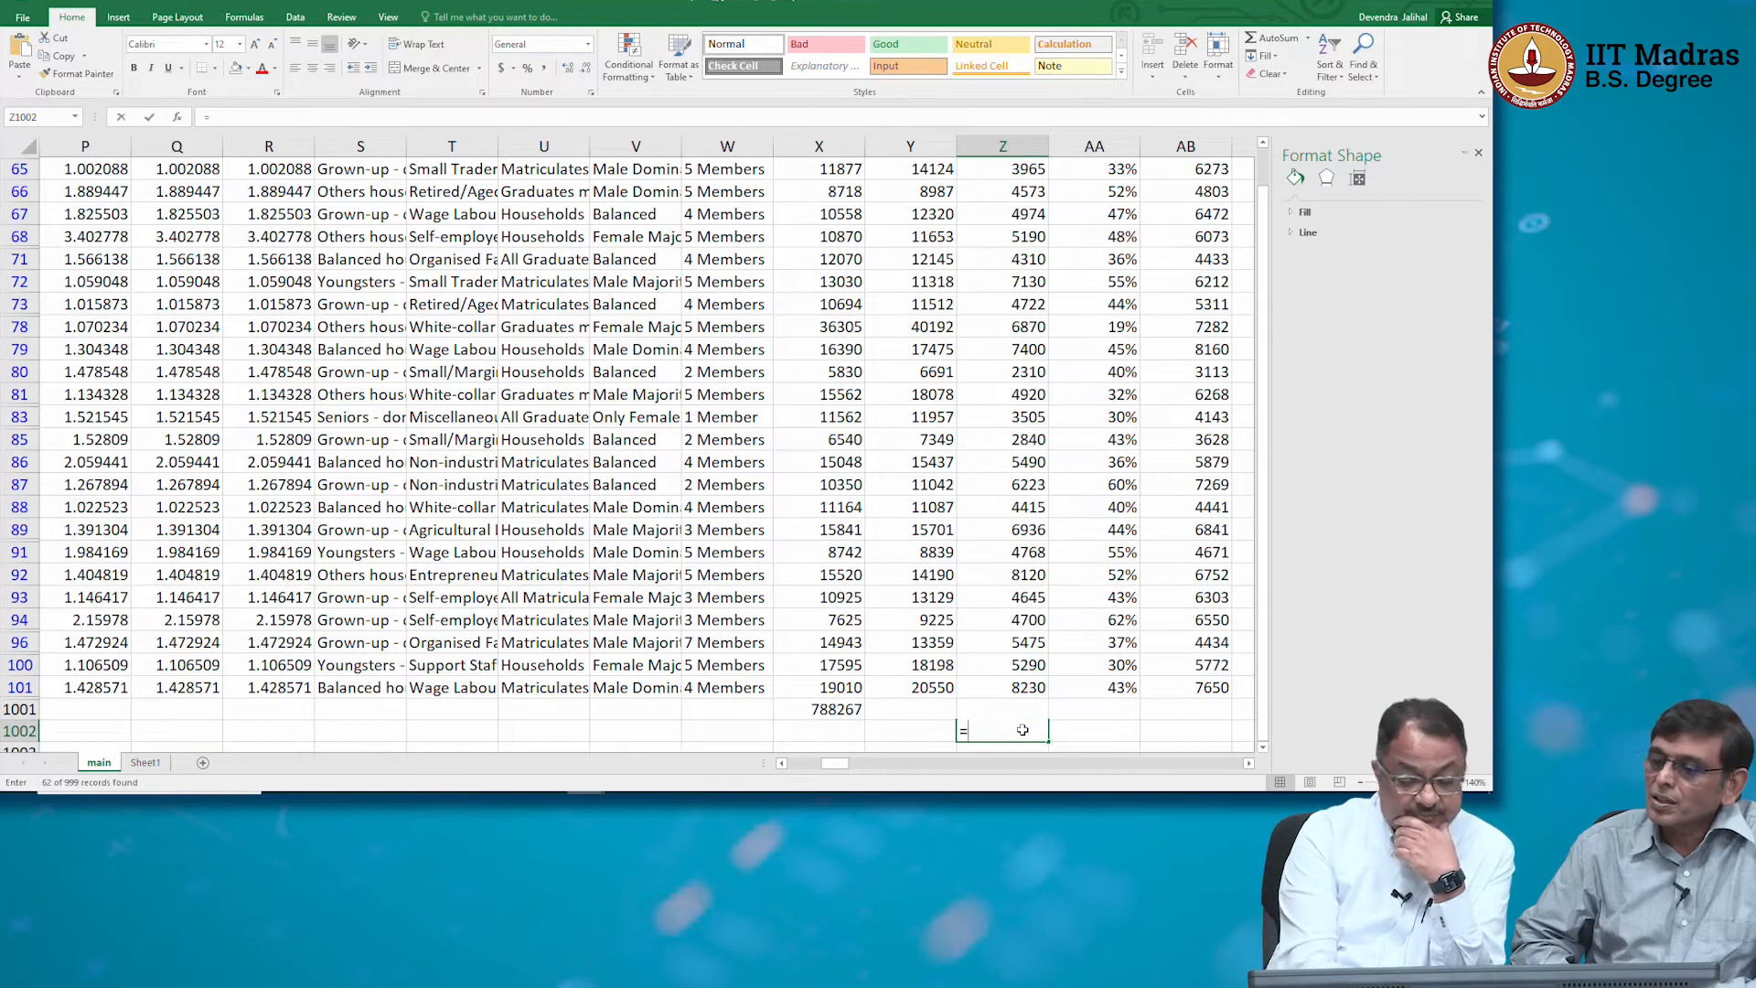
text(=)
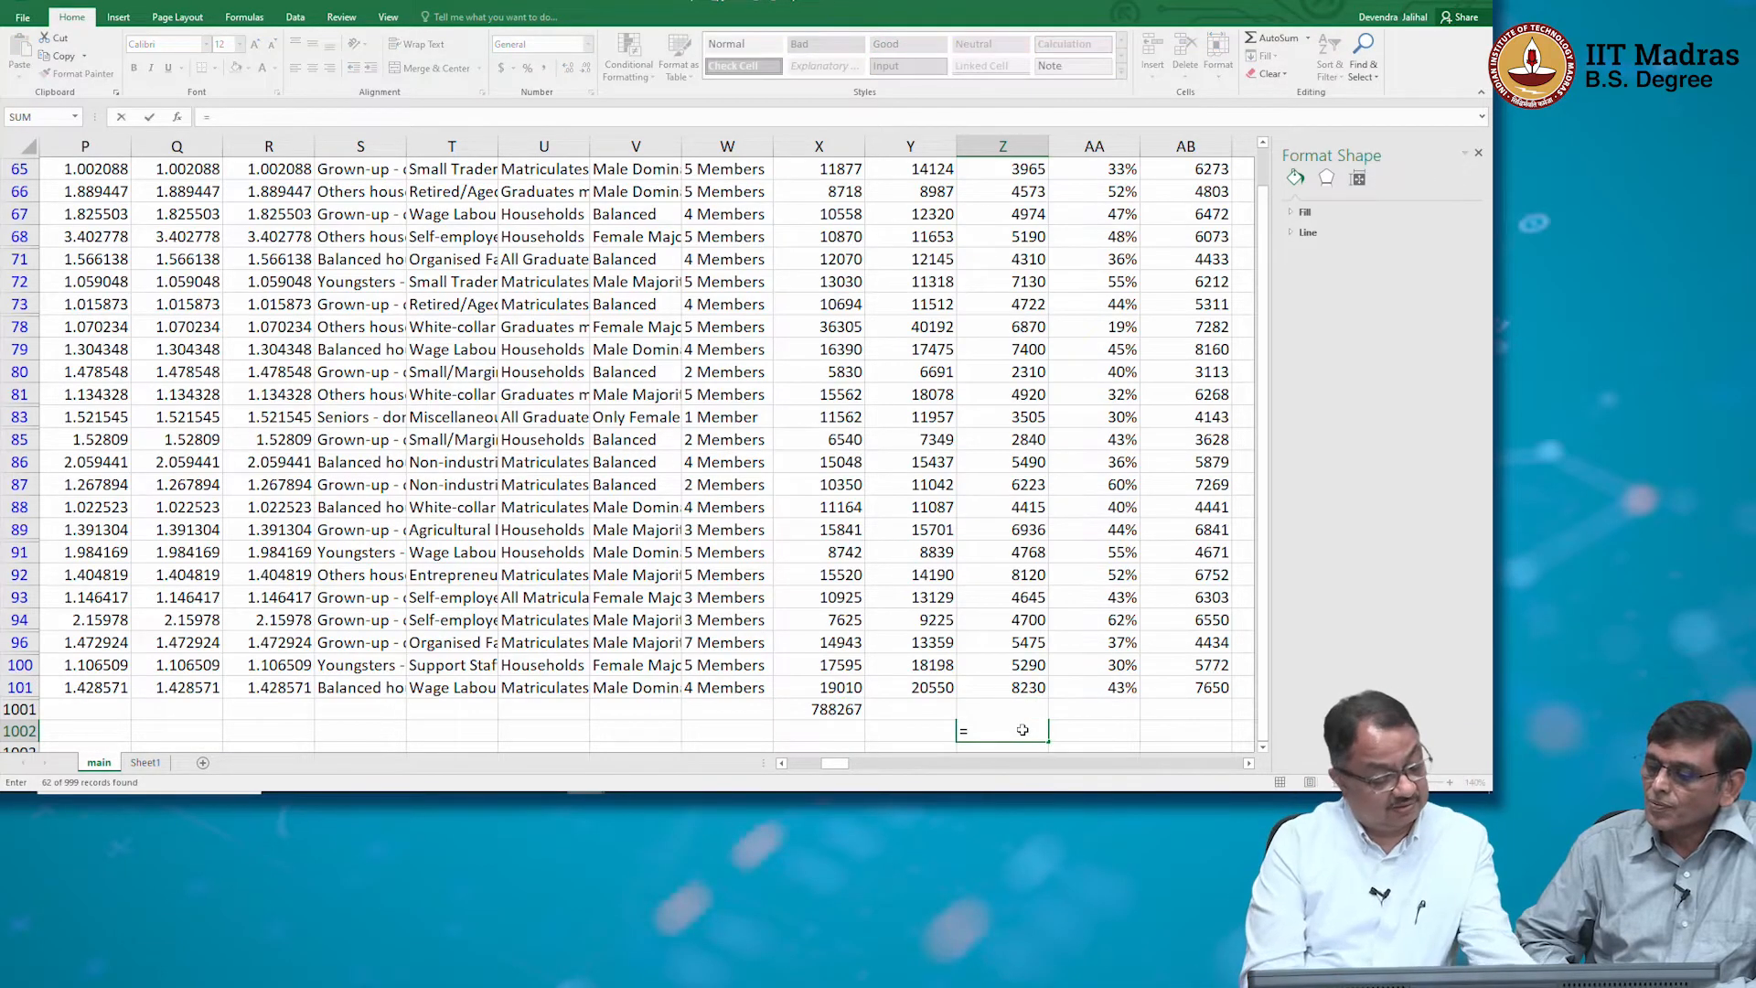
key(Escape)
key(ctrl+z)
text(=)
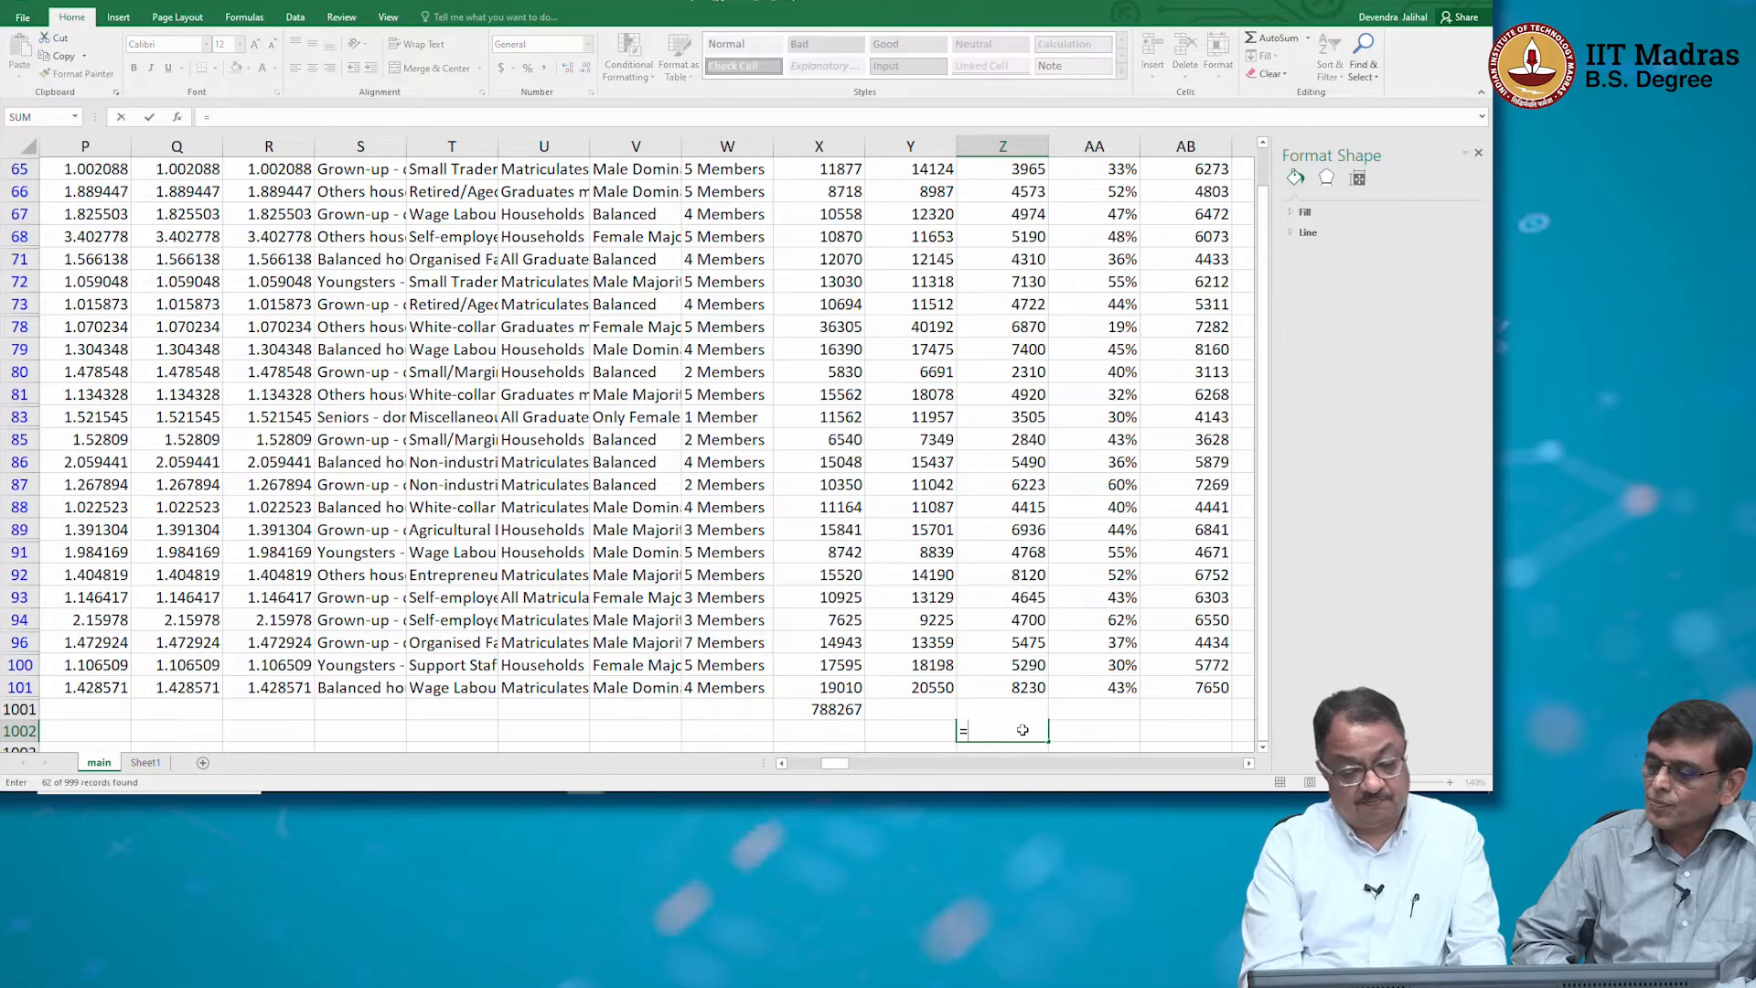
key(Up)
text(/)
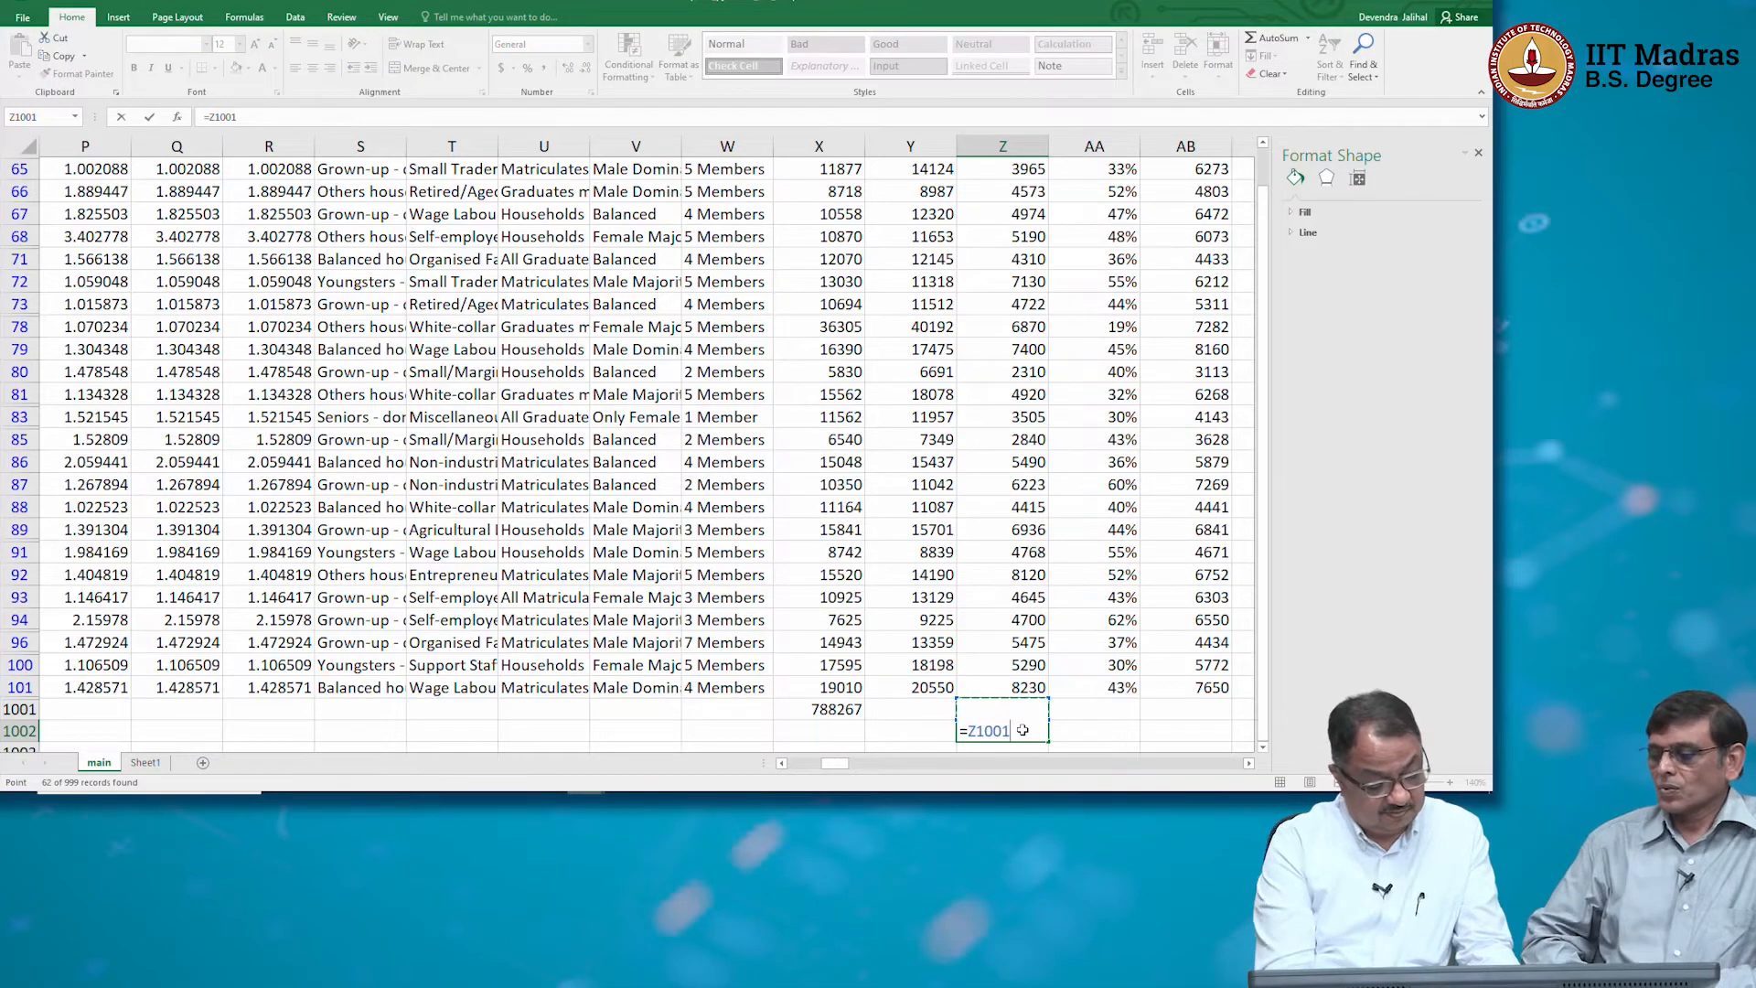
key(Up)
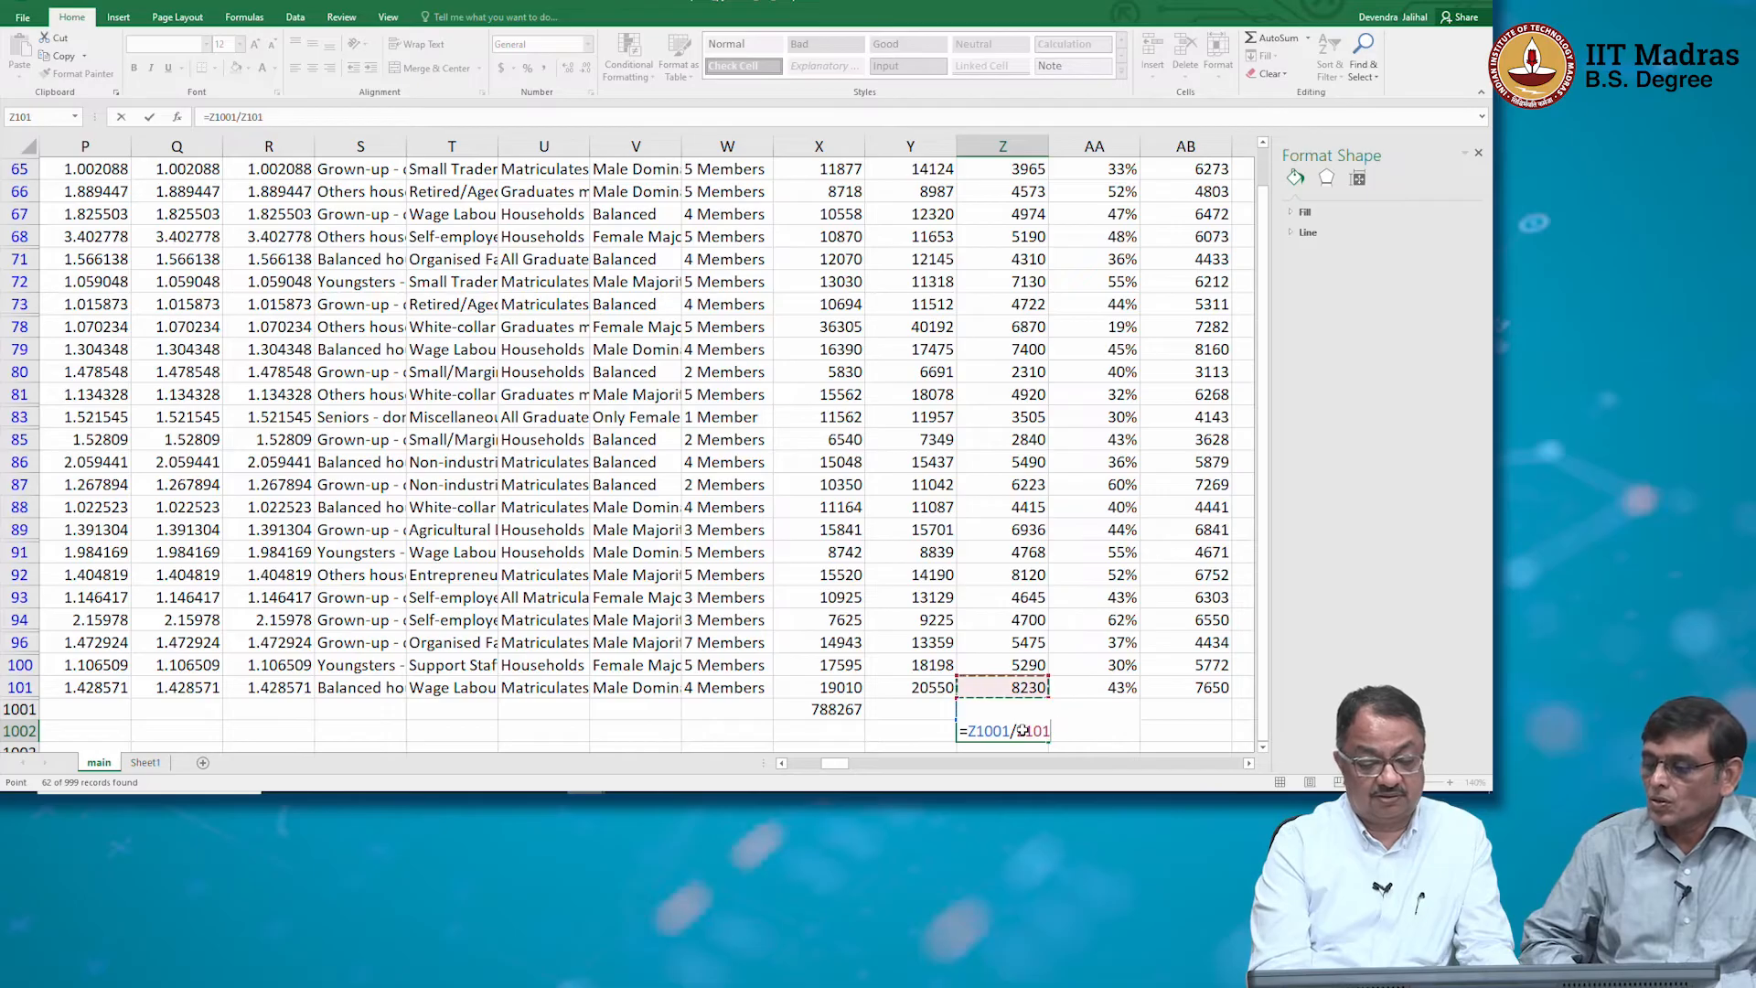
key(Left)
key(Left)
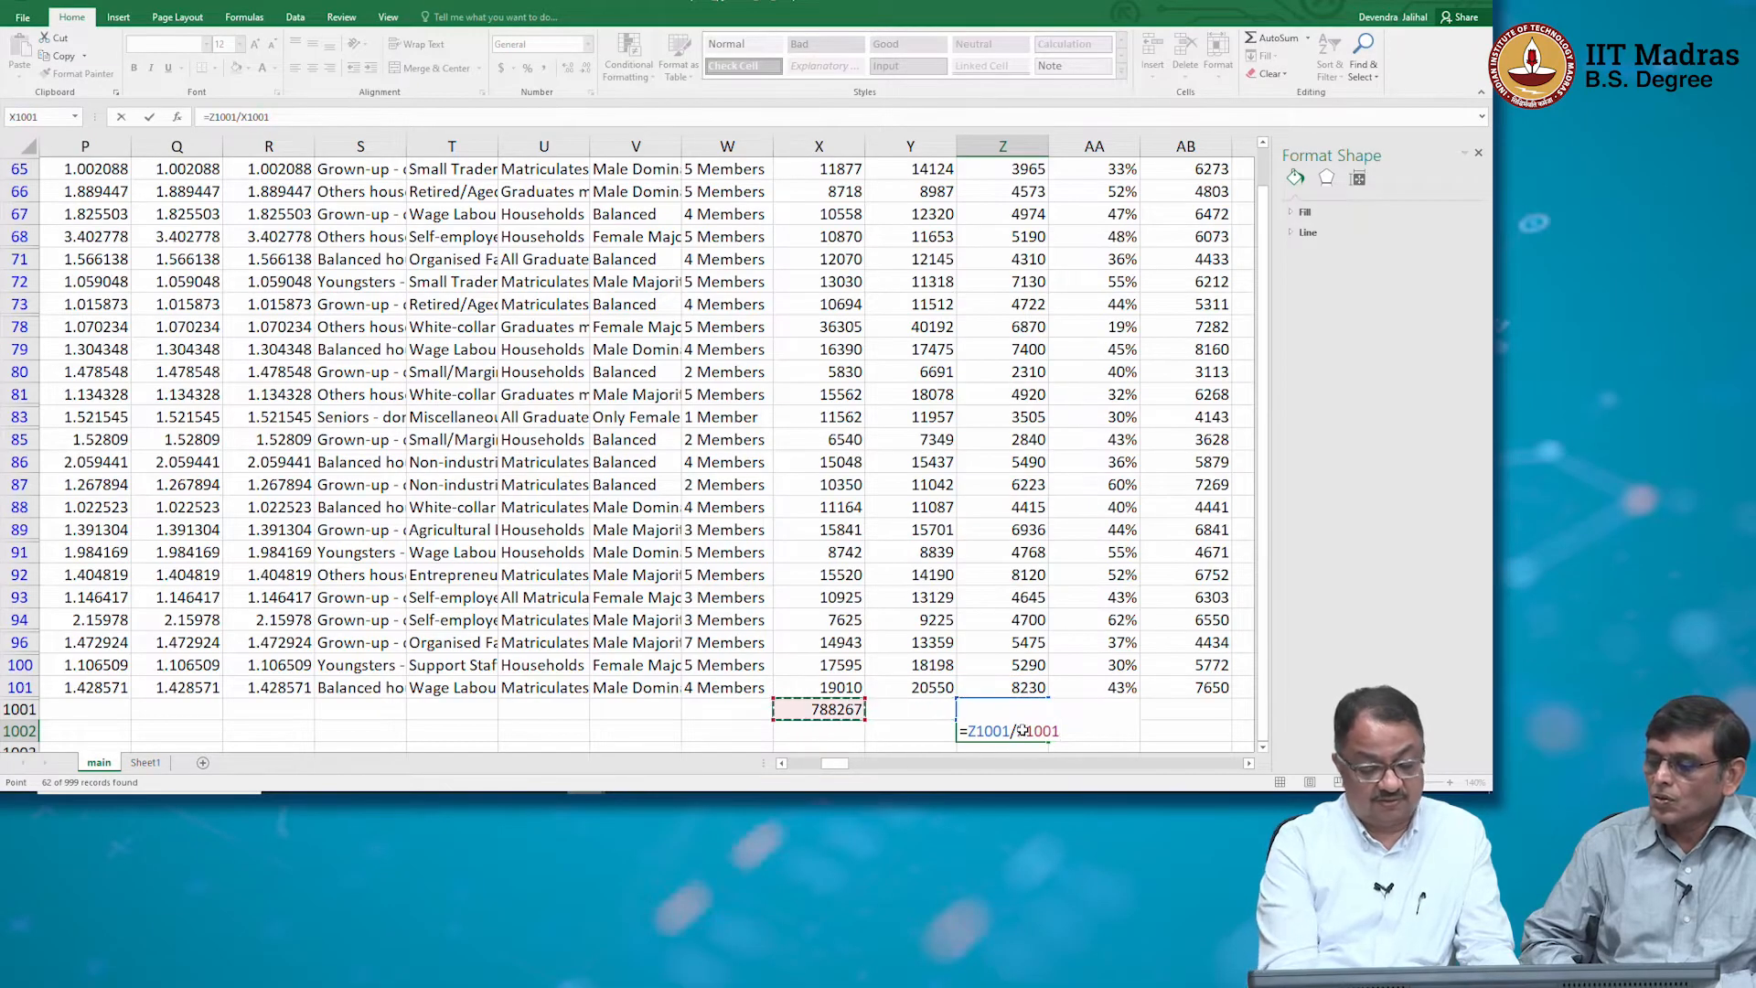
key(Return)
key(Up)
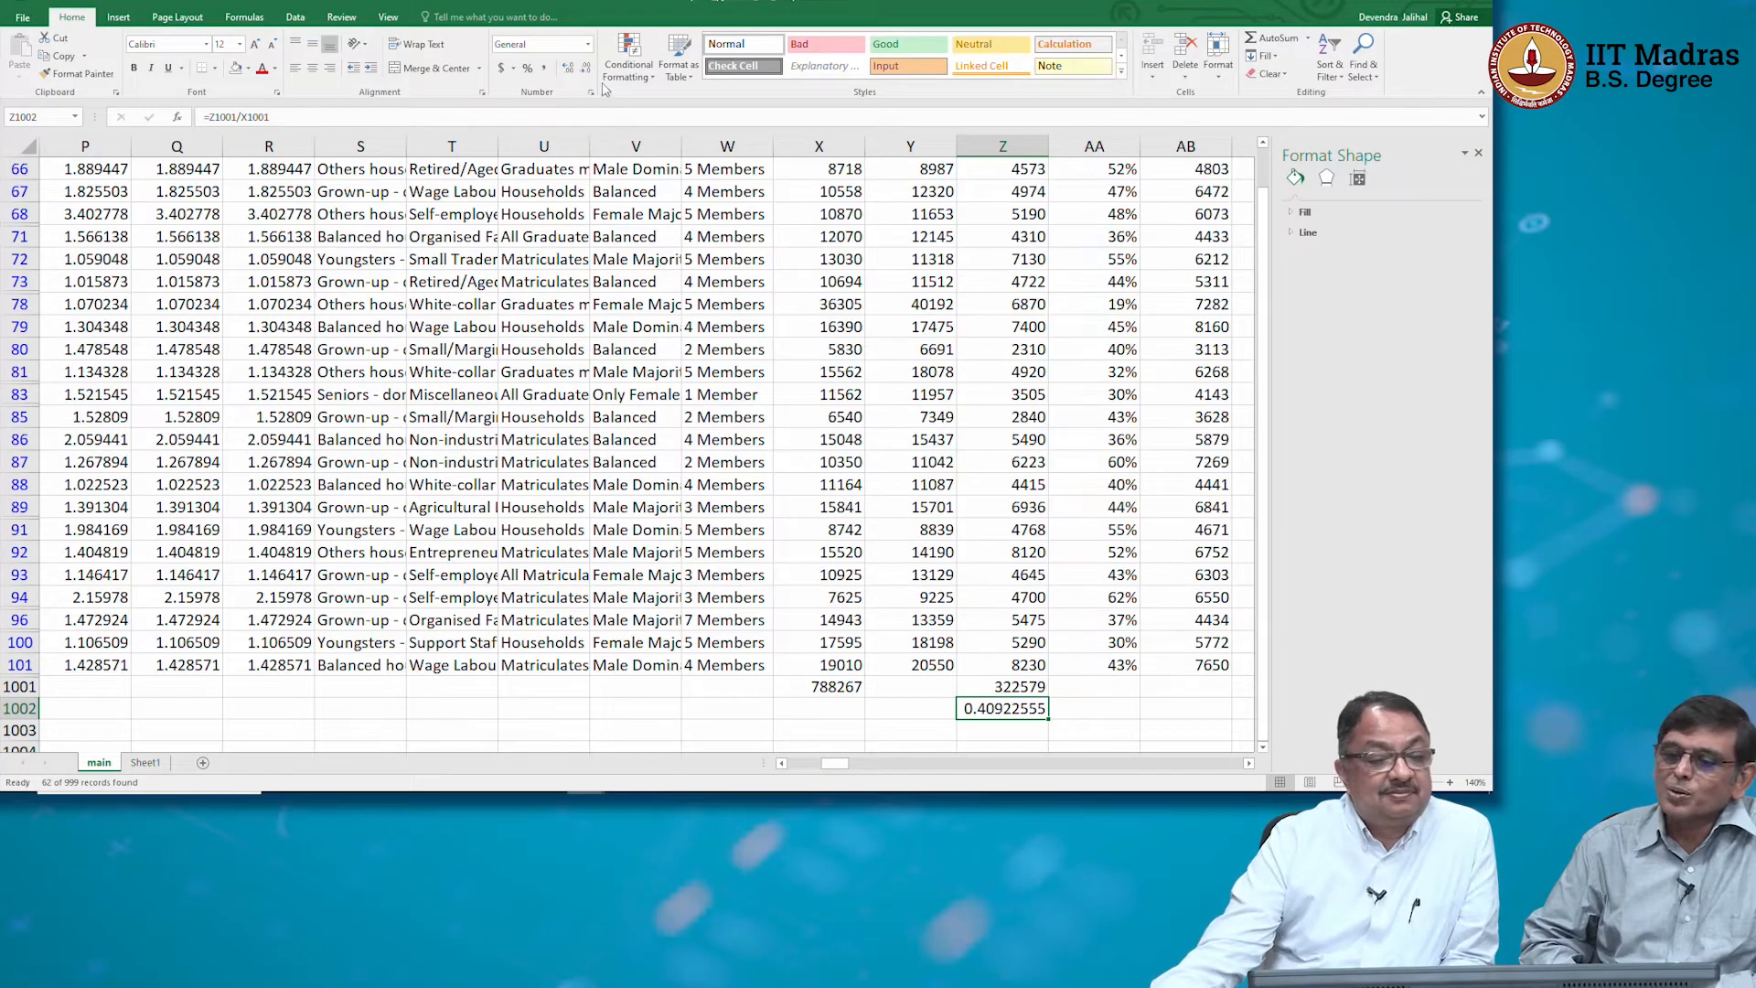
click(528, 69)
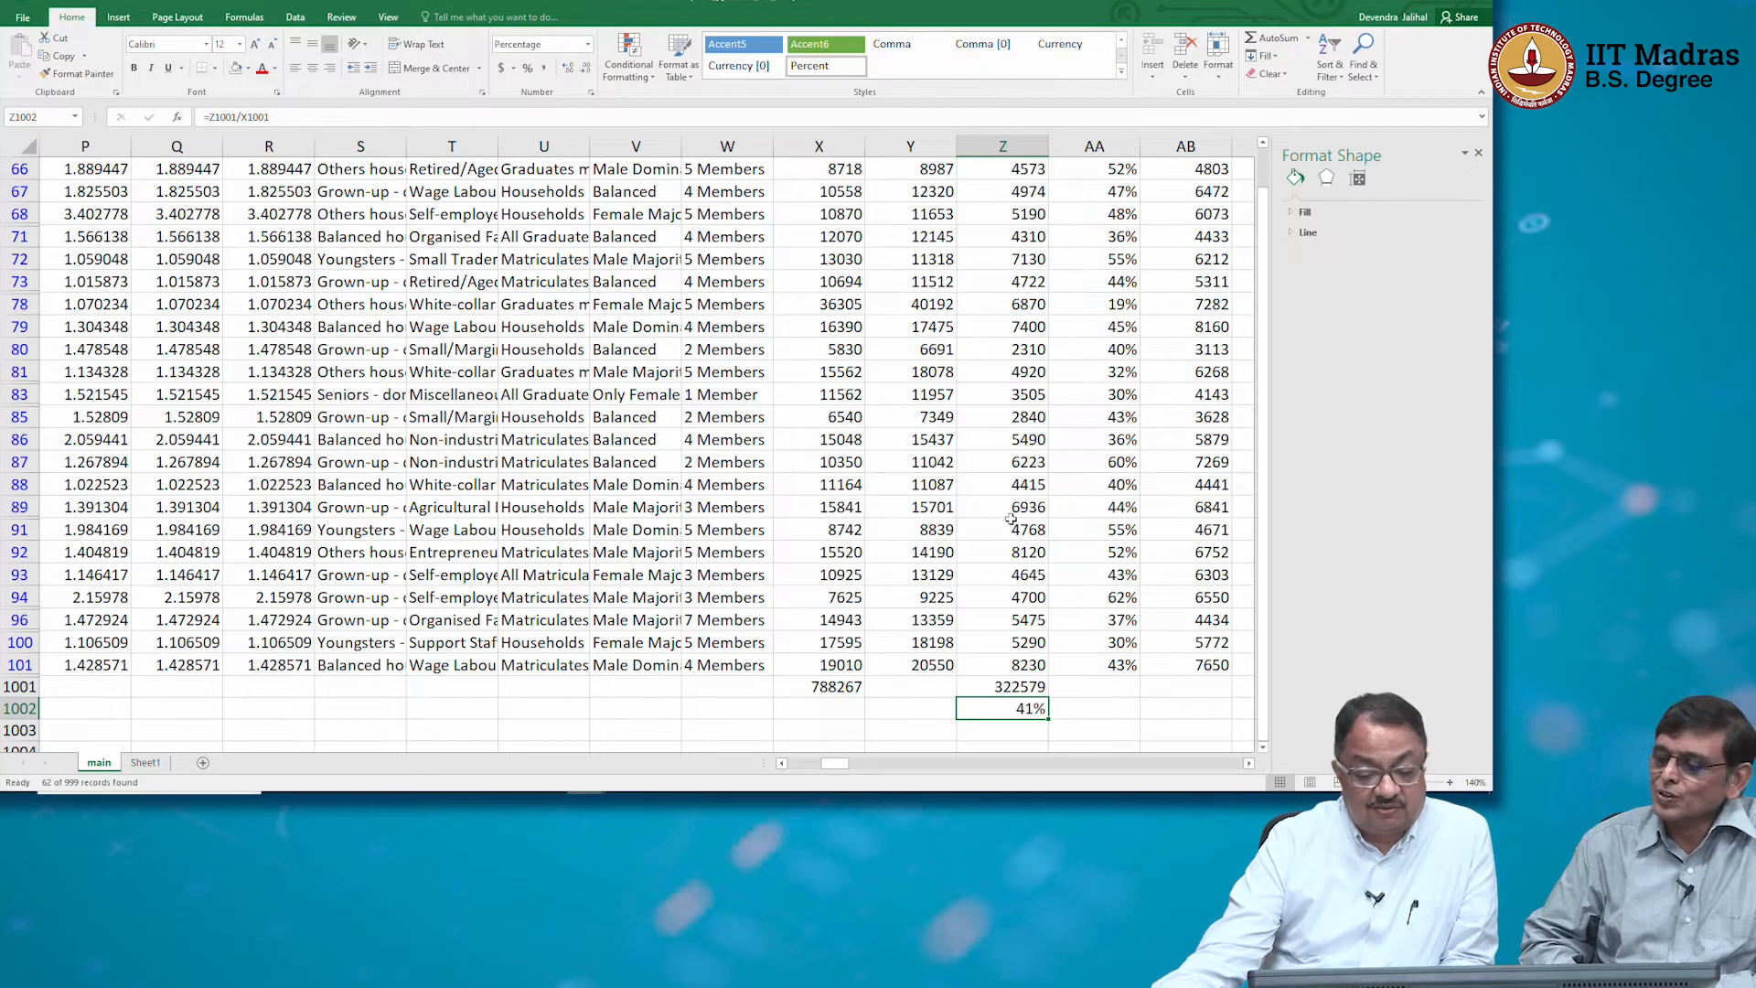
Select the visible percentages in column AA from row 5 to row 101 to check their average
click(1126, 664)
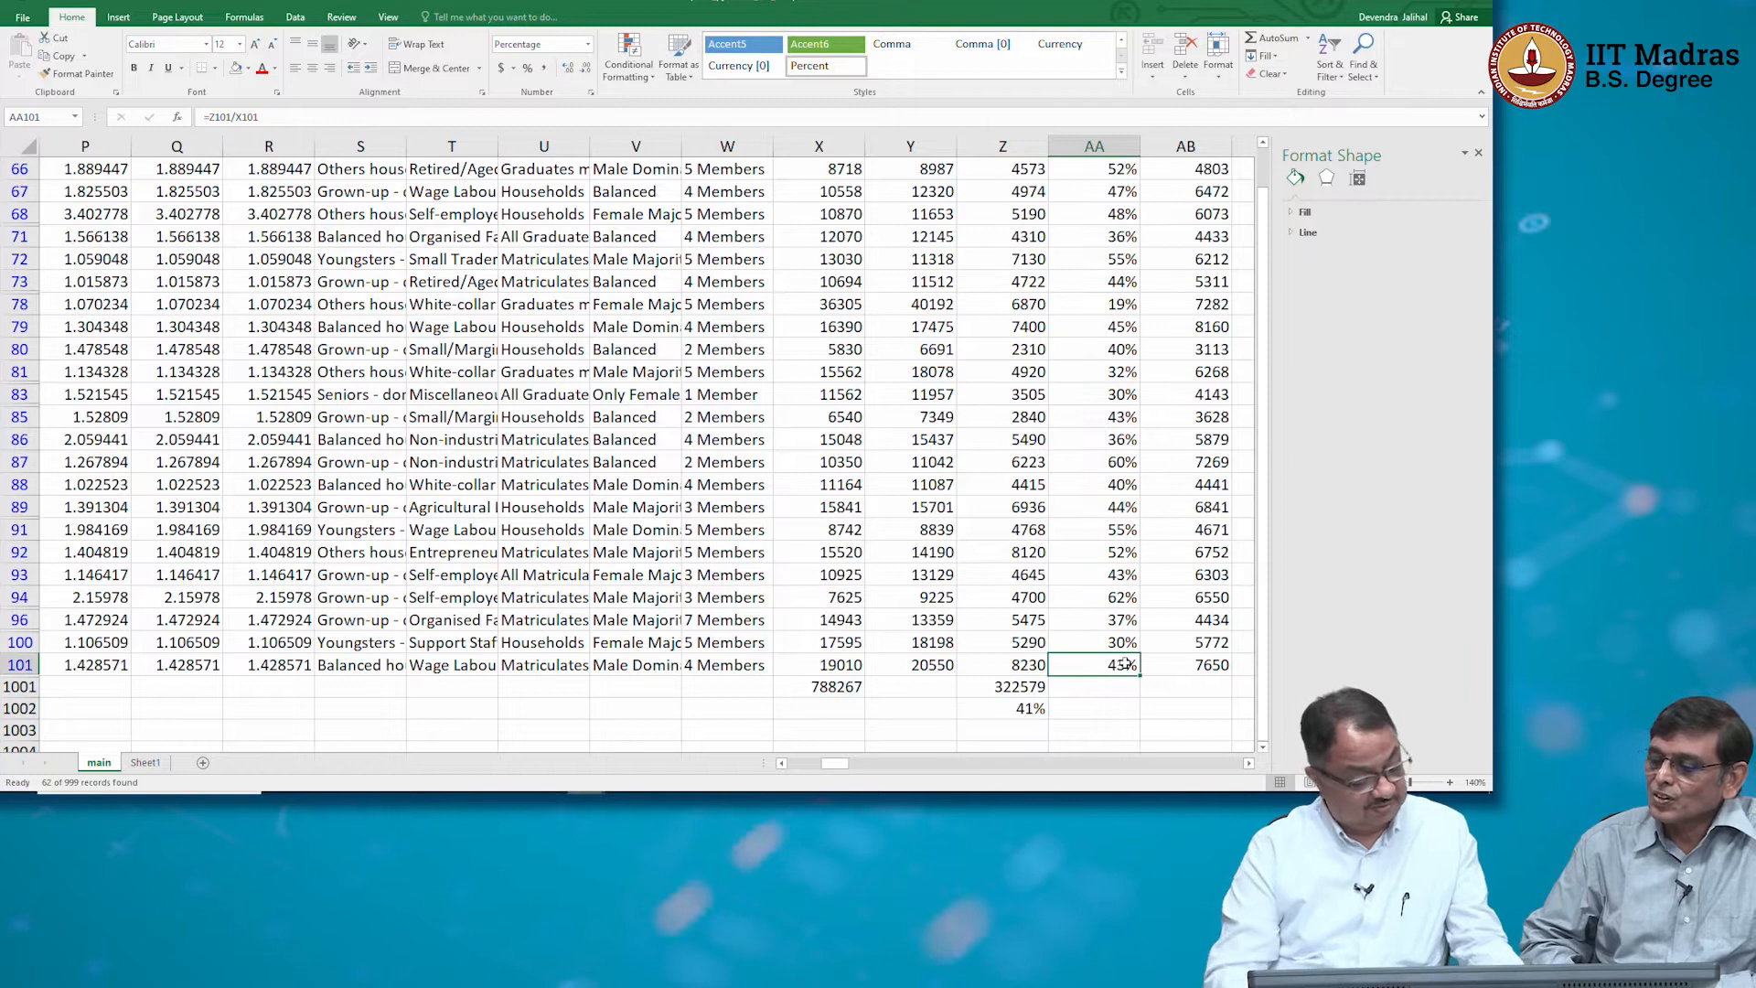
key(ctrl+shift+Up)
key(shift+Down)
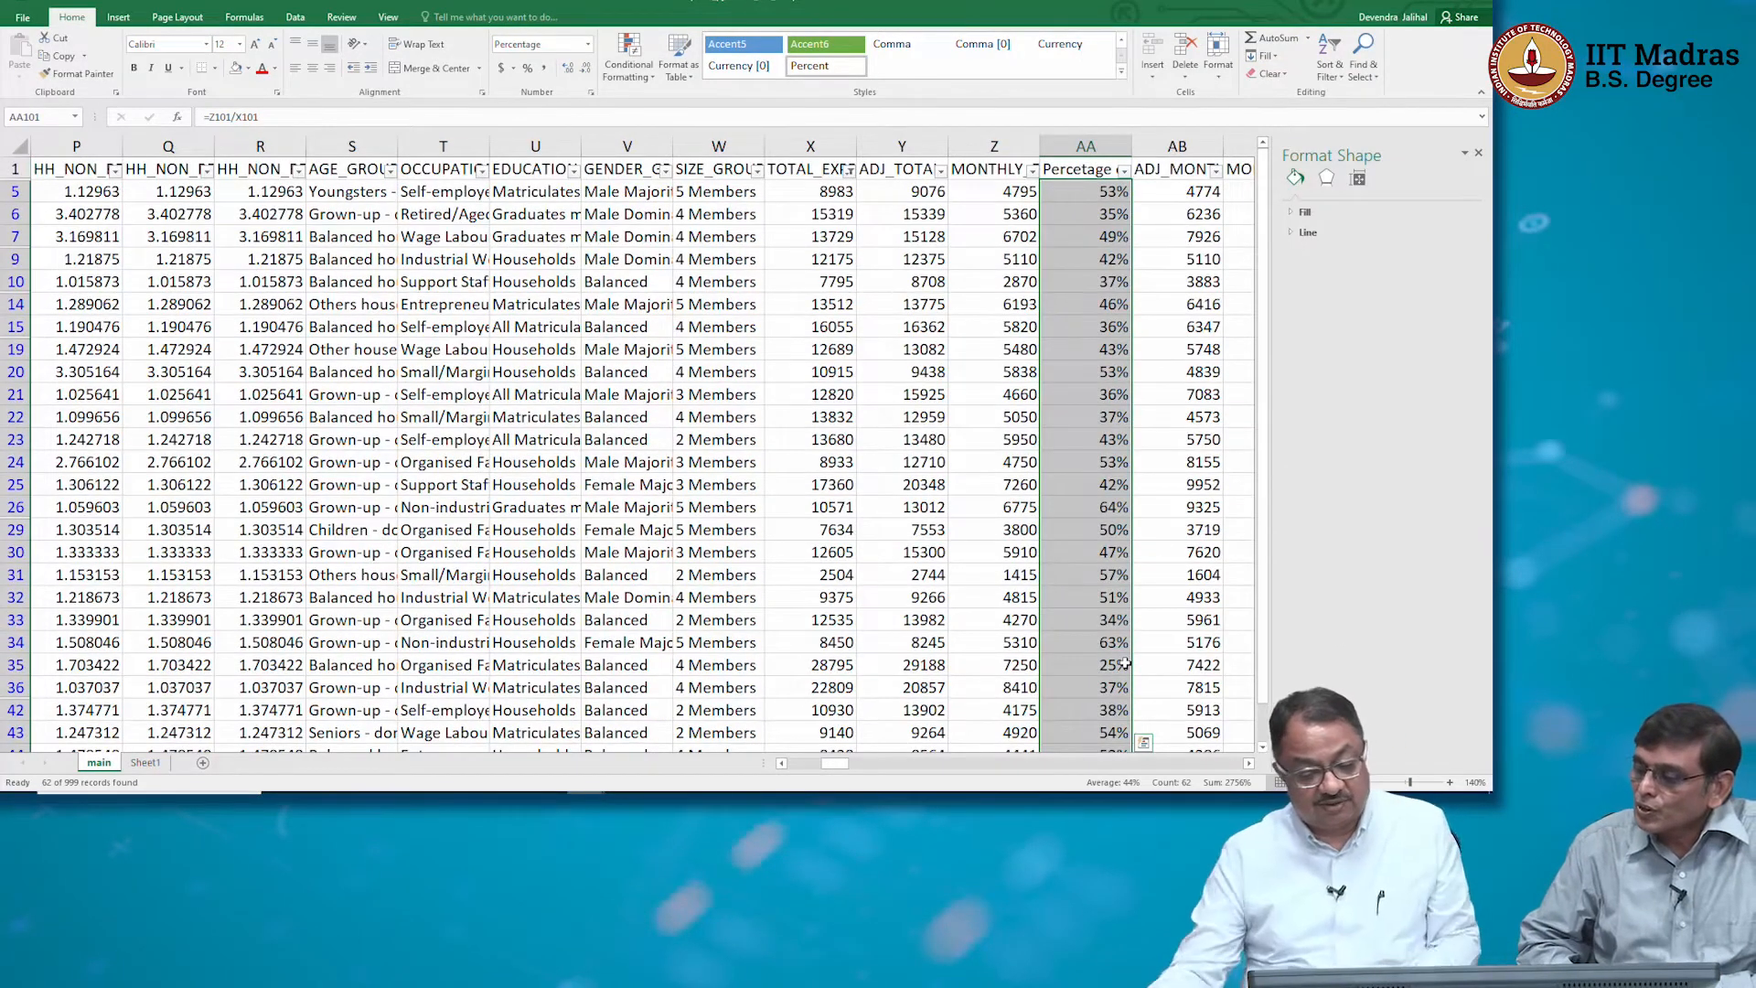
drag(1266, 636, 1267, 677)
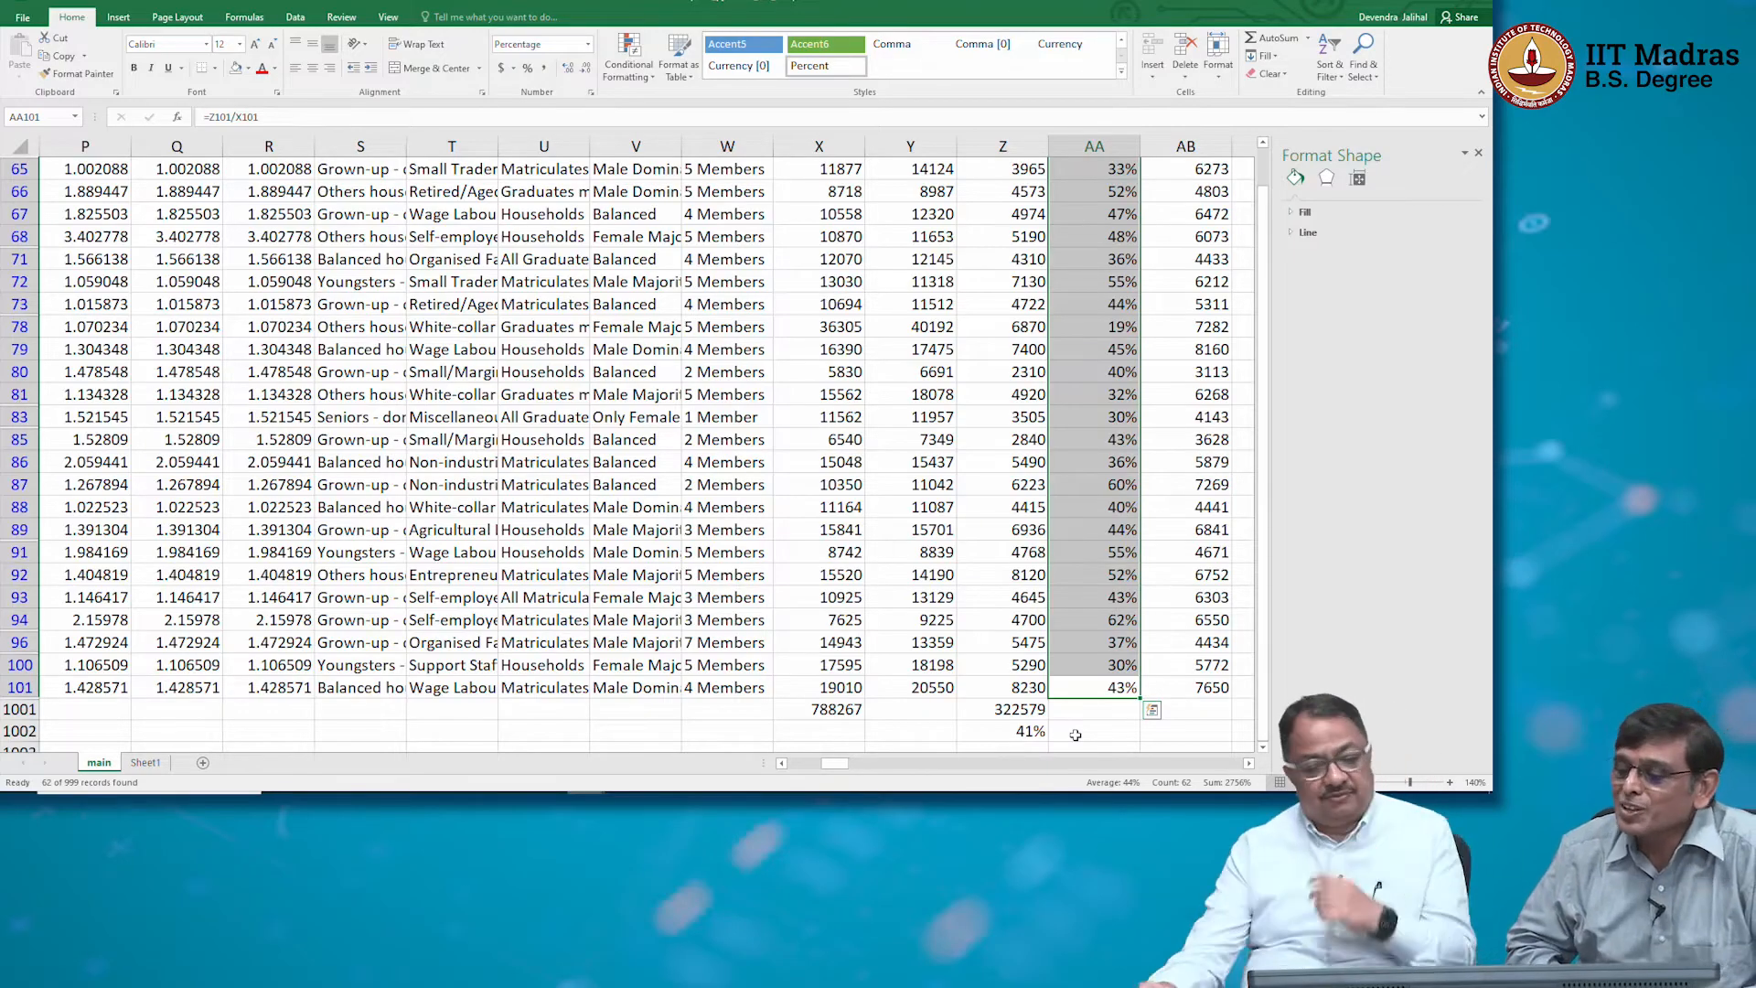
Filter the REGION_TYPE column to show only URBAN households
click(920, 331)
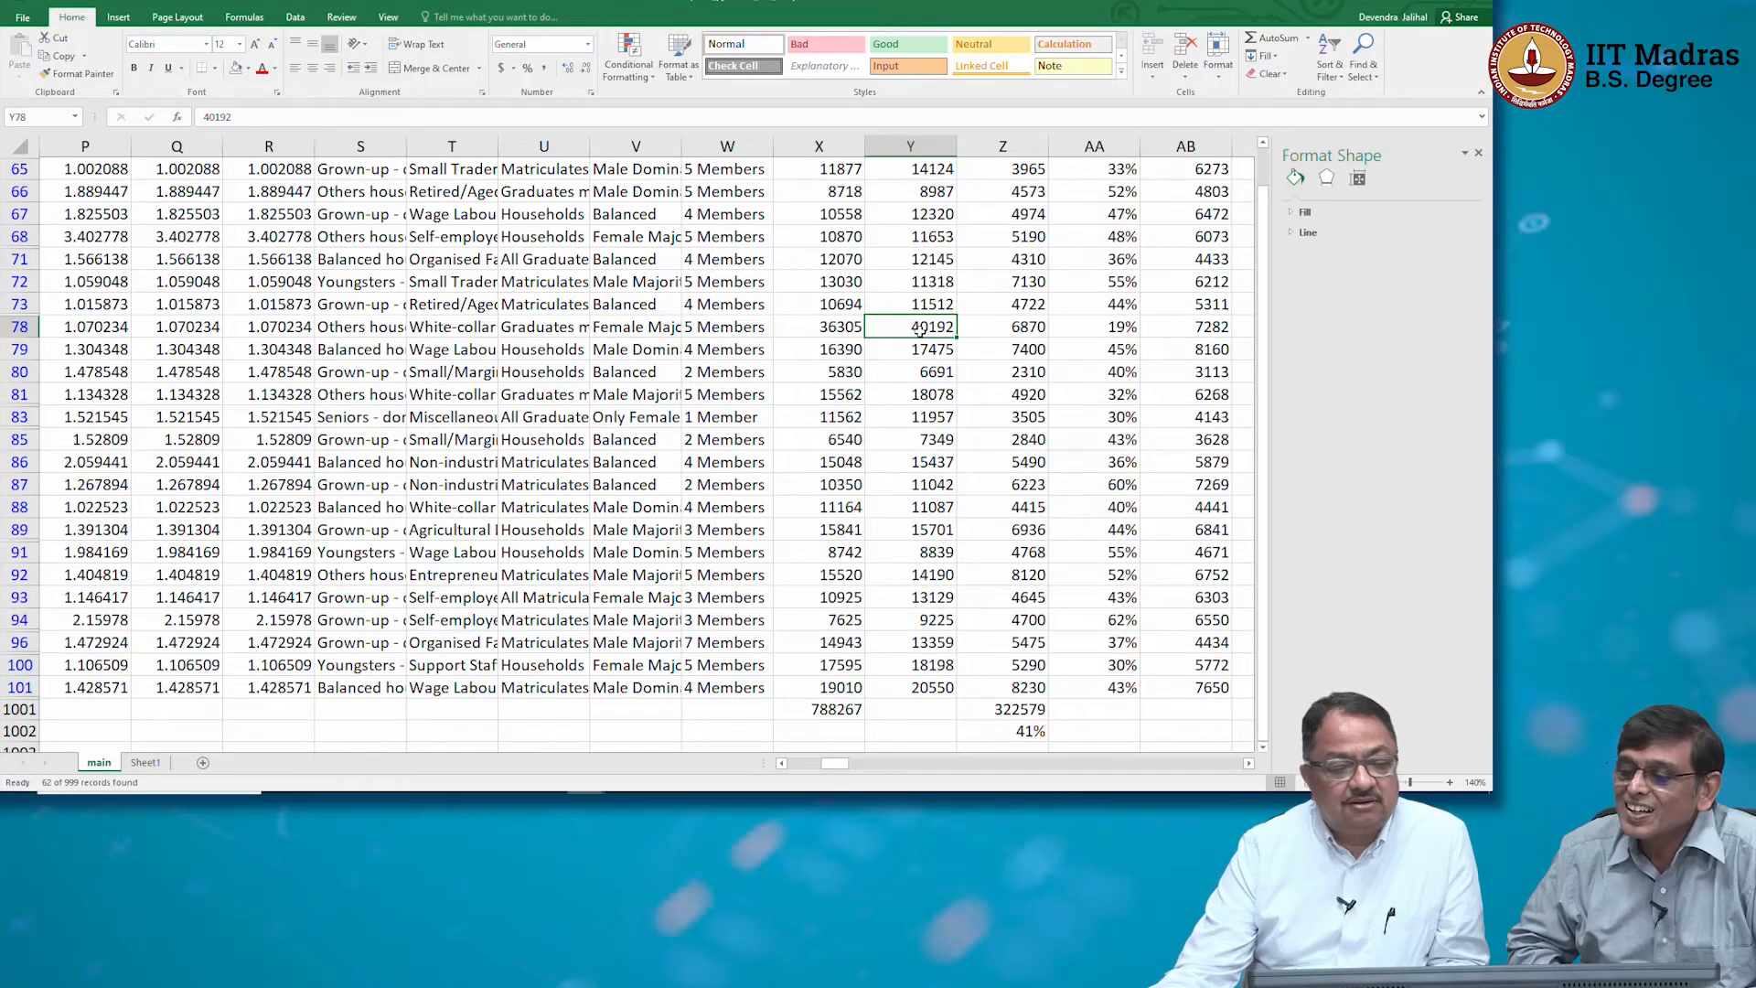
scroll(921, 332, up, 1)
scroll(920, 331, down, 2)
scroll(920, 332, up, 2)
scroll(920, 331, down, 4)
scroll(920, 331, up, 5)
scroll(937, 293, up, 10)
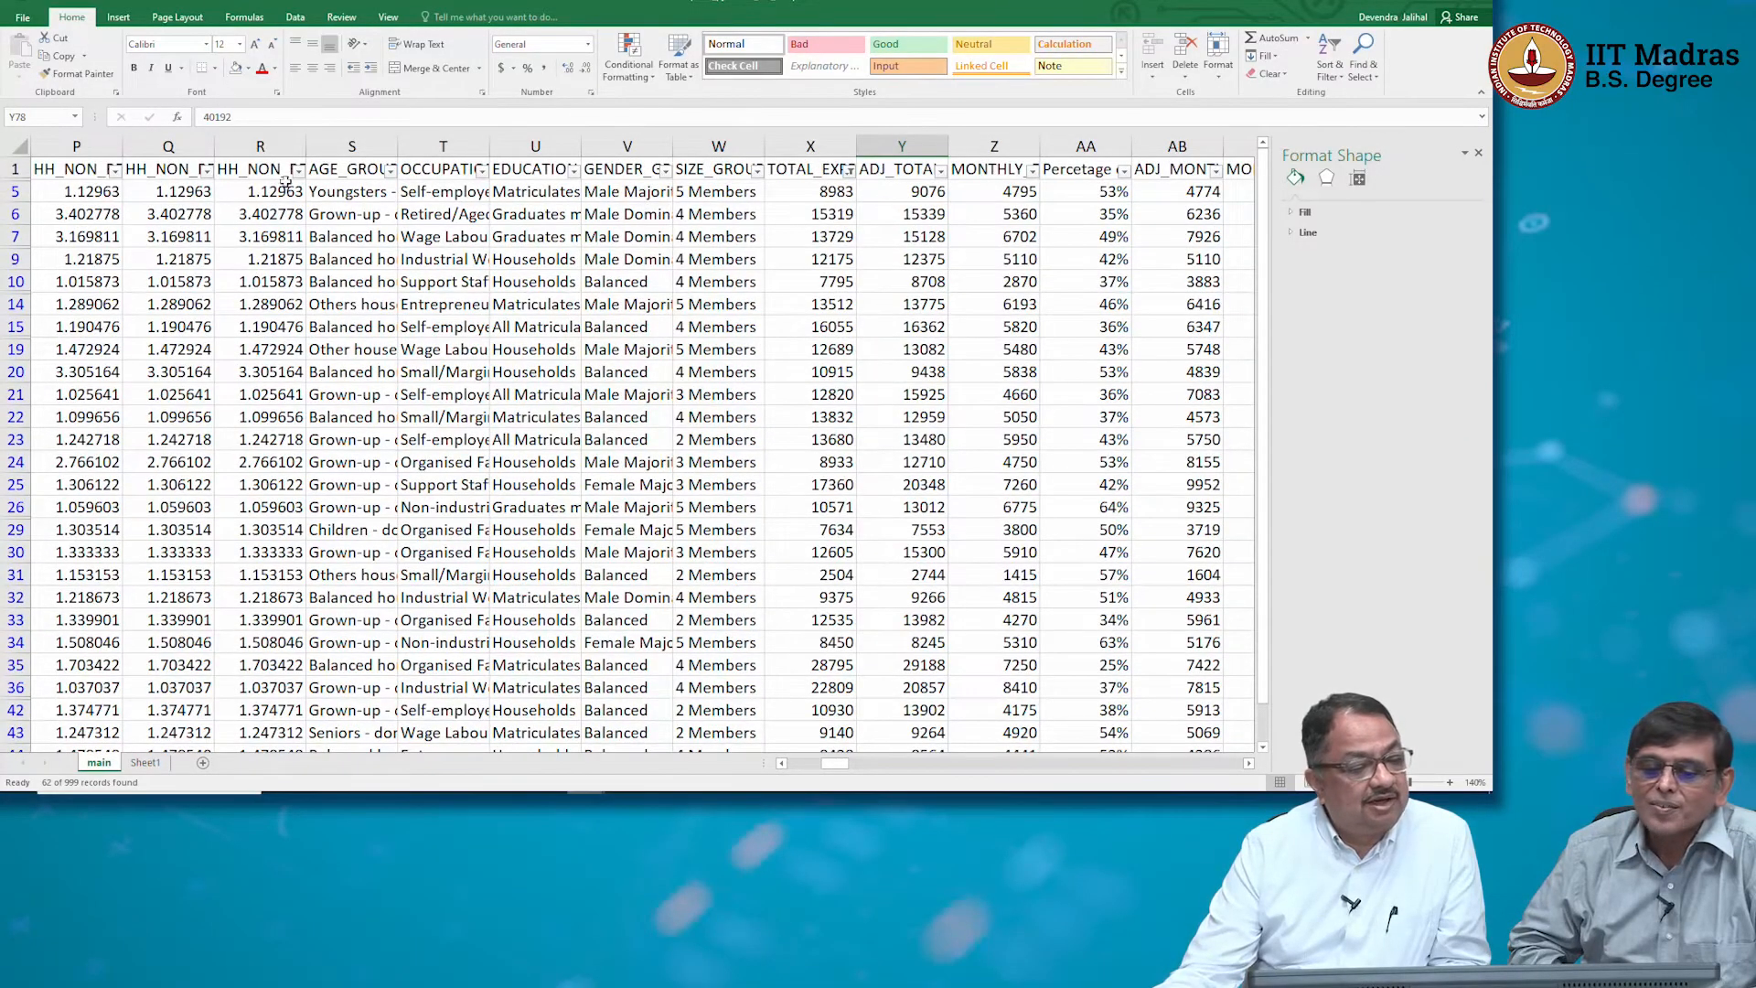
scroll(382, 407, left, 5)
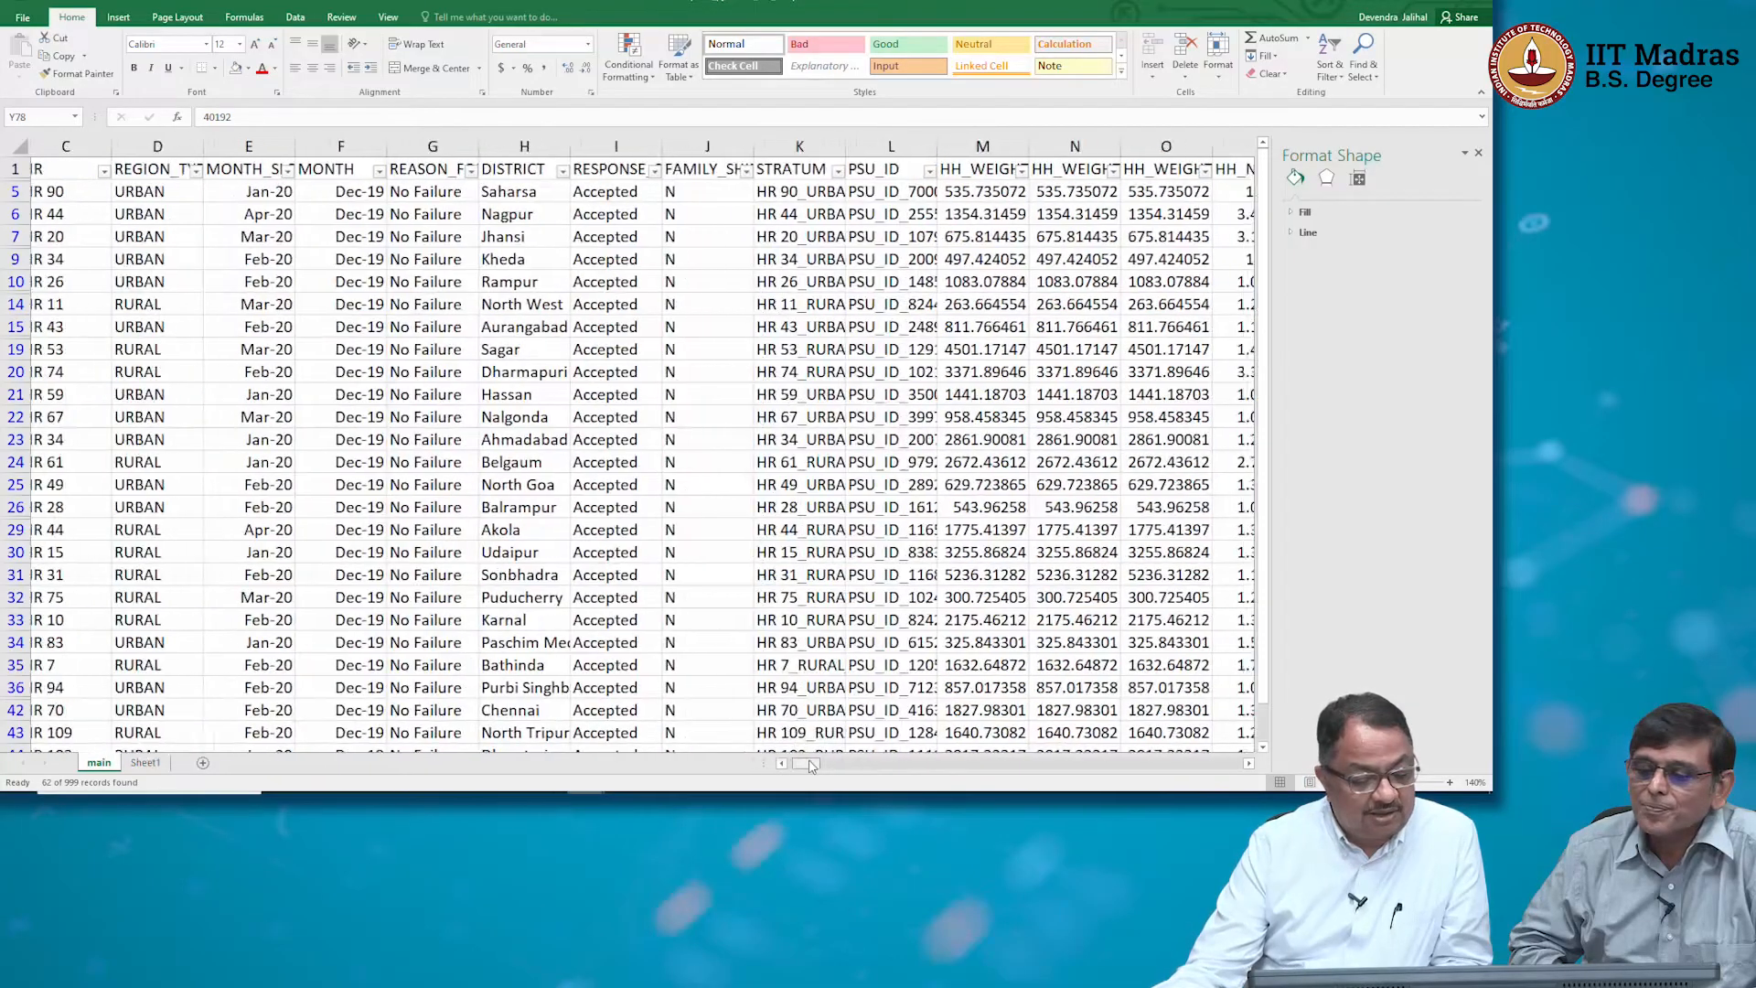
click(197, 171)
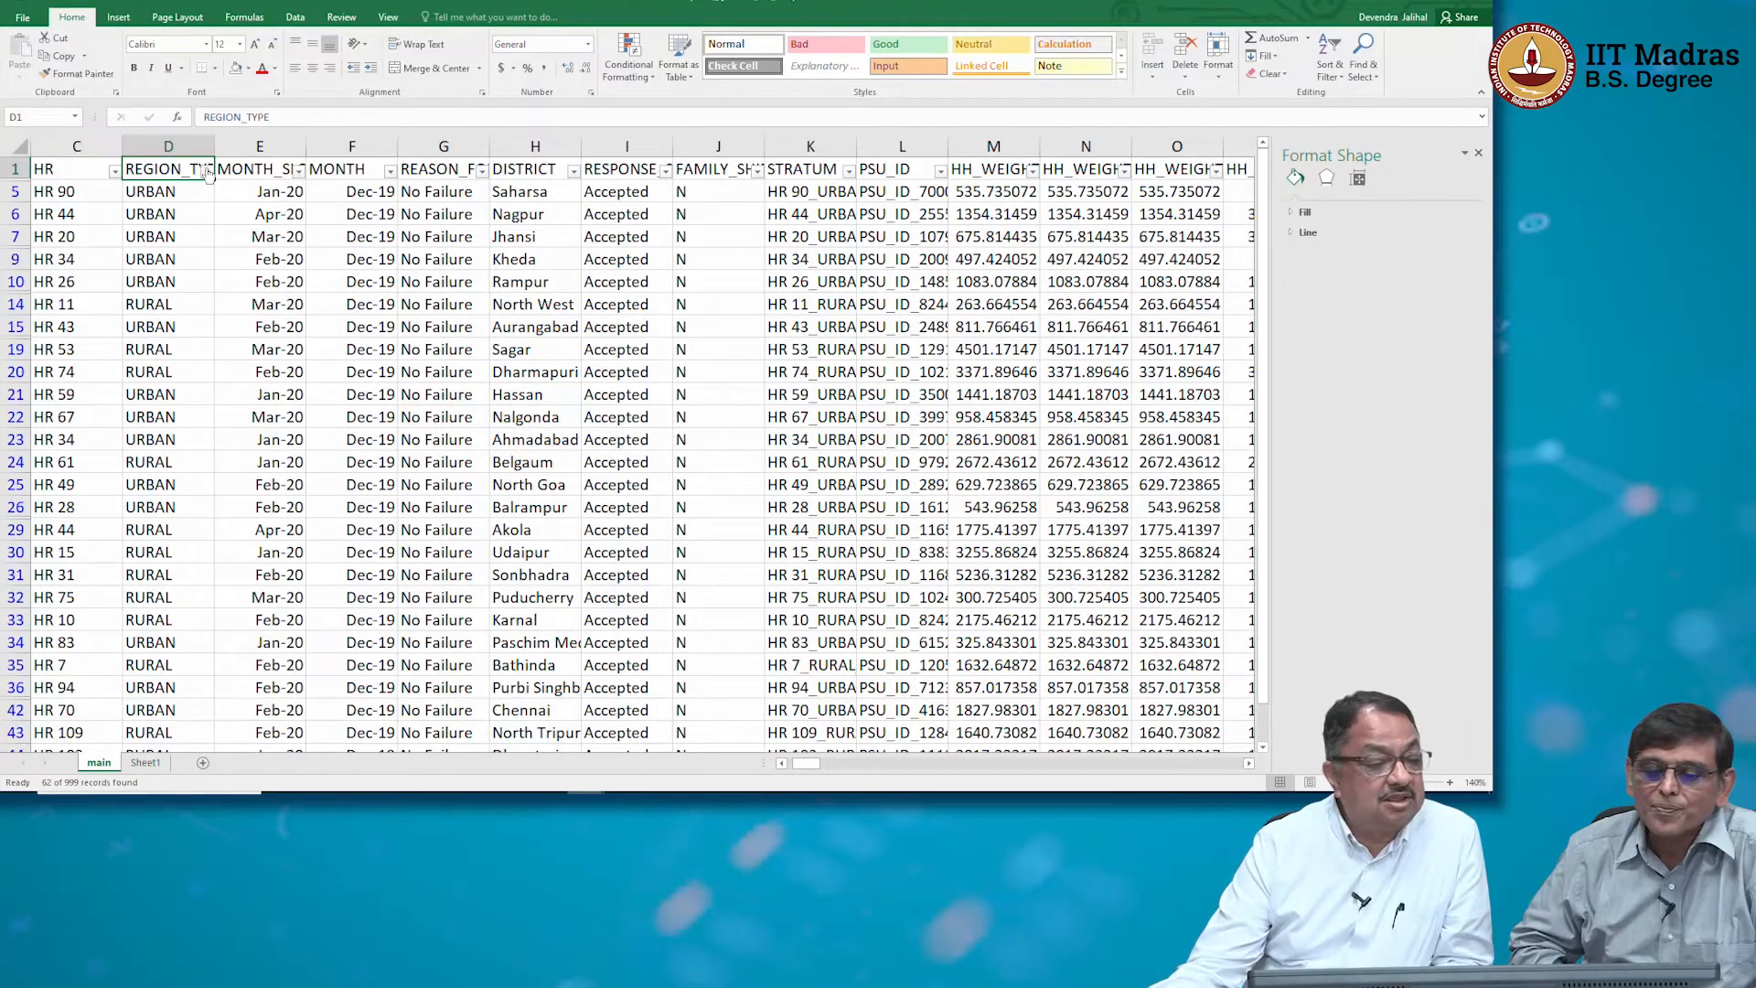
click(208, 172)
click(53, 322)
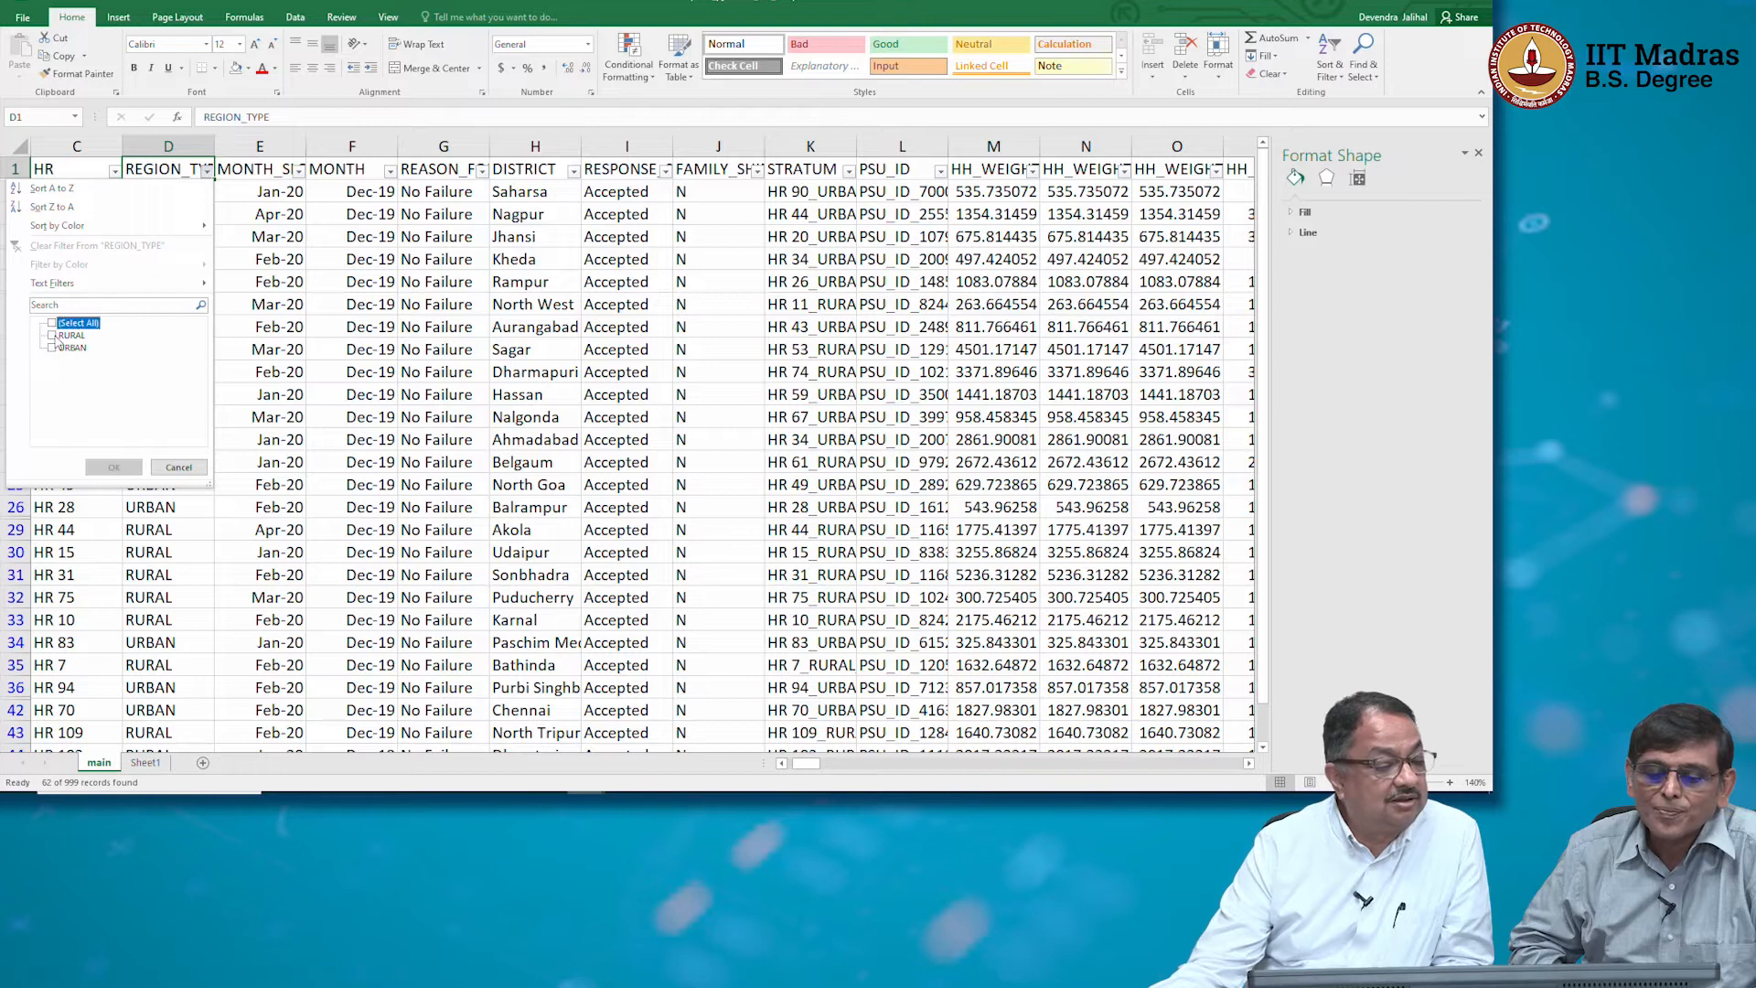
click(52, 347)
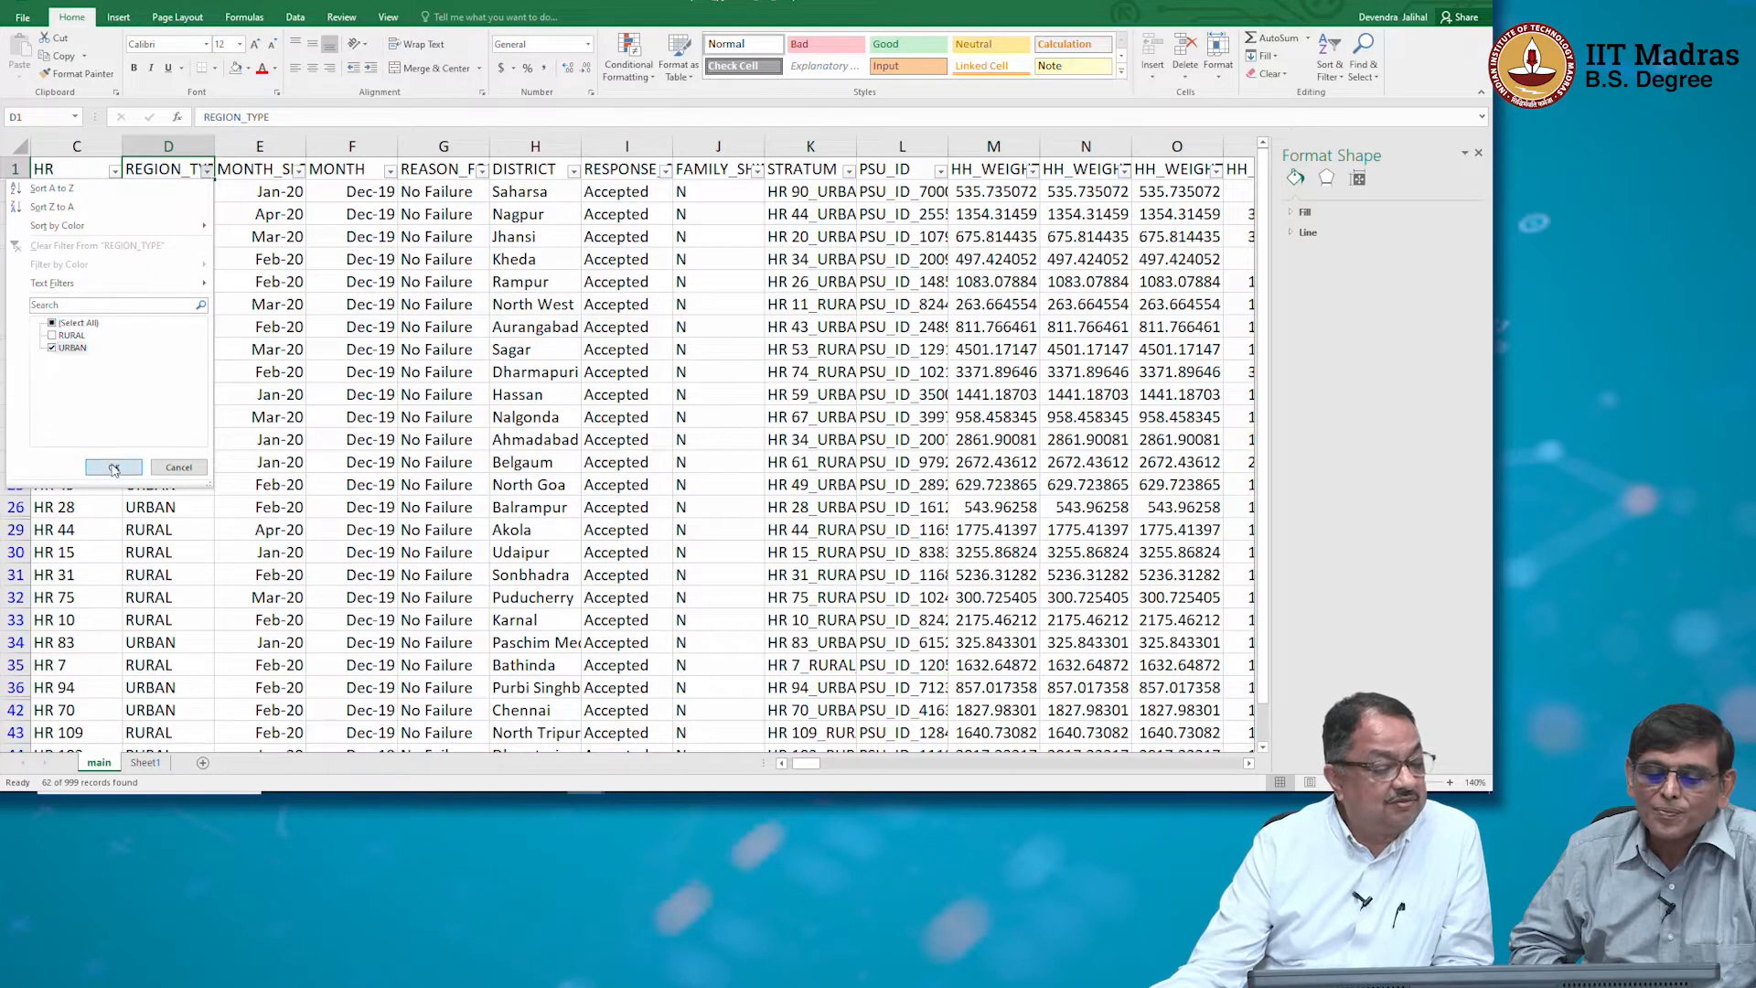
click(113, 468)
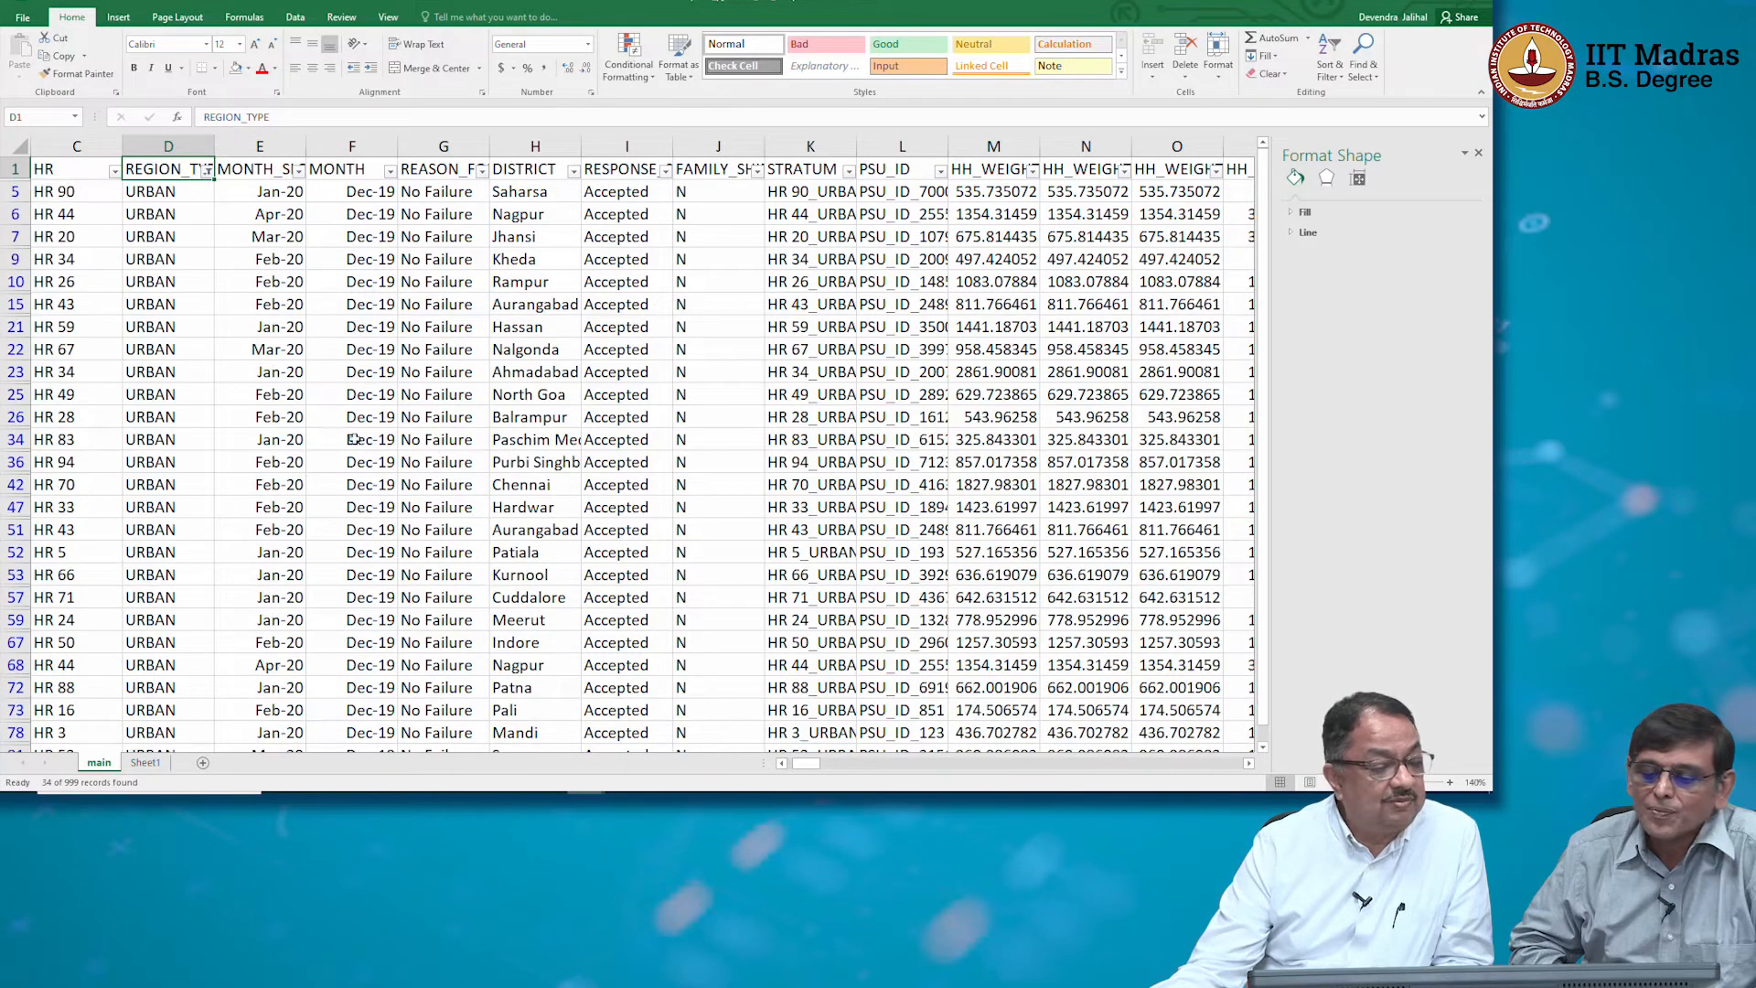
Check the total expenditure formula in cell X1001 below the filtered urban household rows
click(736, 475)
key(Down)
key(Down)
key(Down)
key(Down)
key(Down)
key(Down)
key(Down)
key(Down)
key(Down)
key(Down)
key(Down)
key(Down)
key(Down)
key(Down)
key(Down)
key(Down)
key(Down)
key(Down)
key(Down)
key(Down)
key(Down)
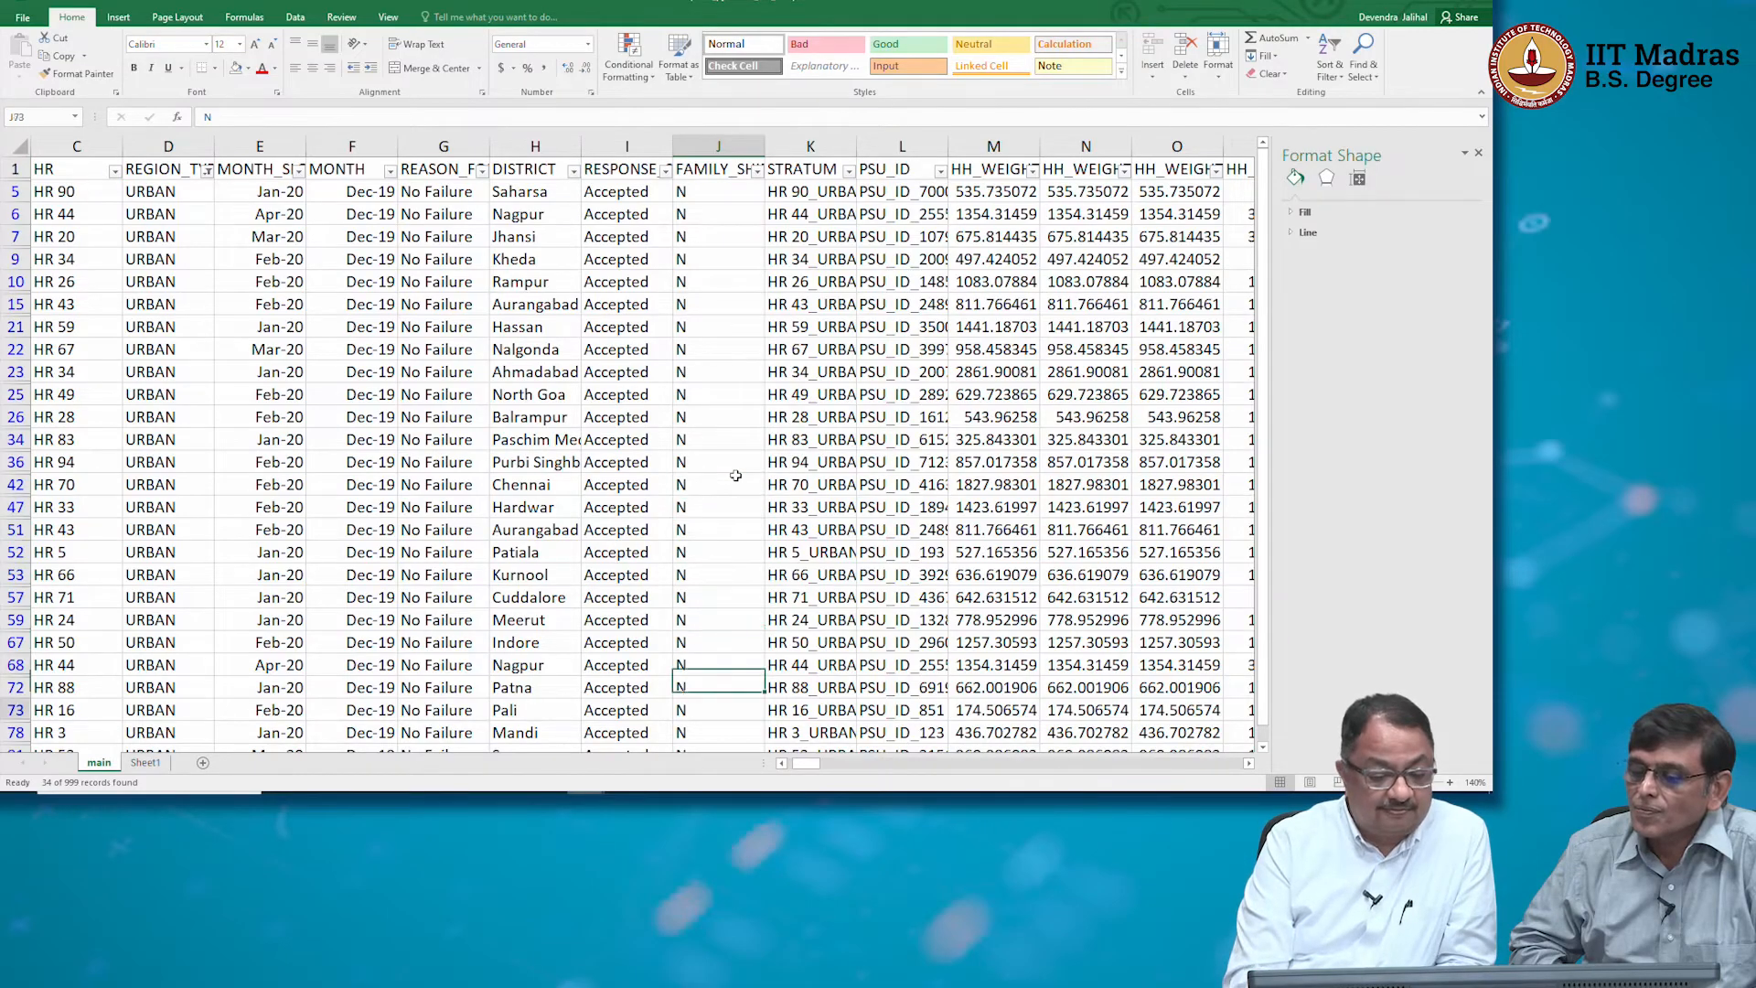
key(Up)
key(Up)
key(Up)
key(Up)
key(Up)
key(Up)
key(Up)
key(Up)
key(Up)
key(Up)
key(Up)
key(Up)
key(Up)
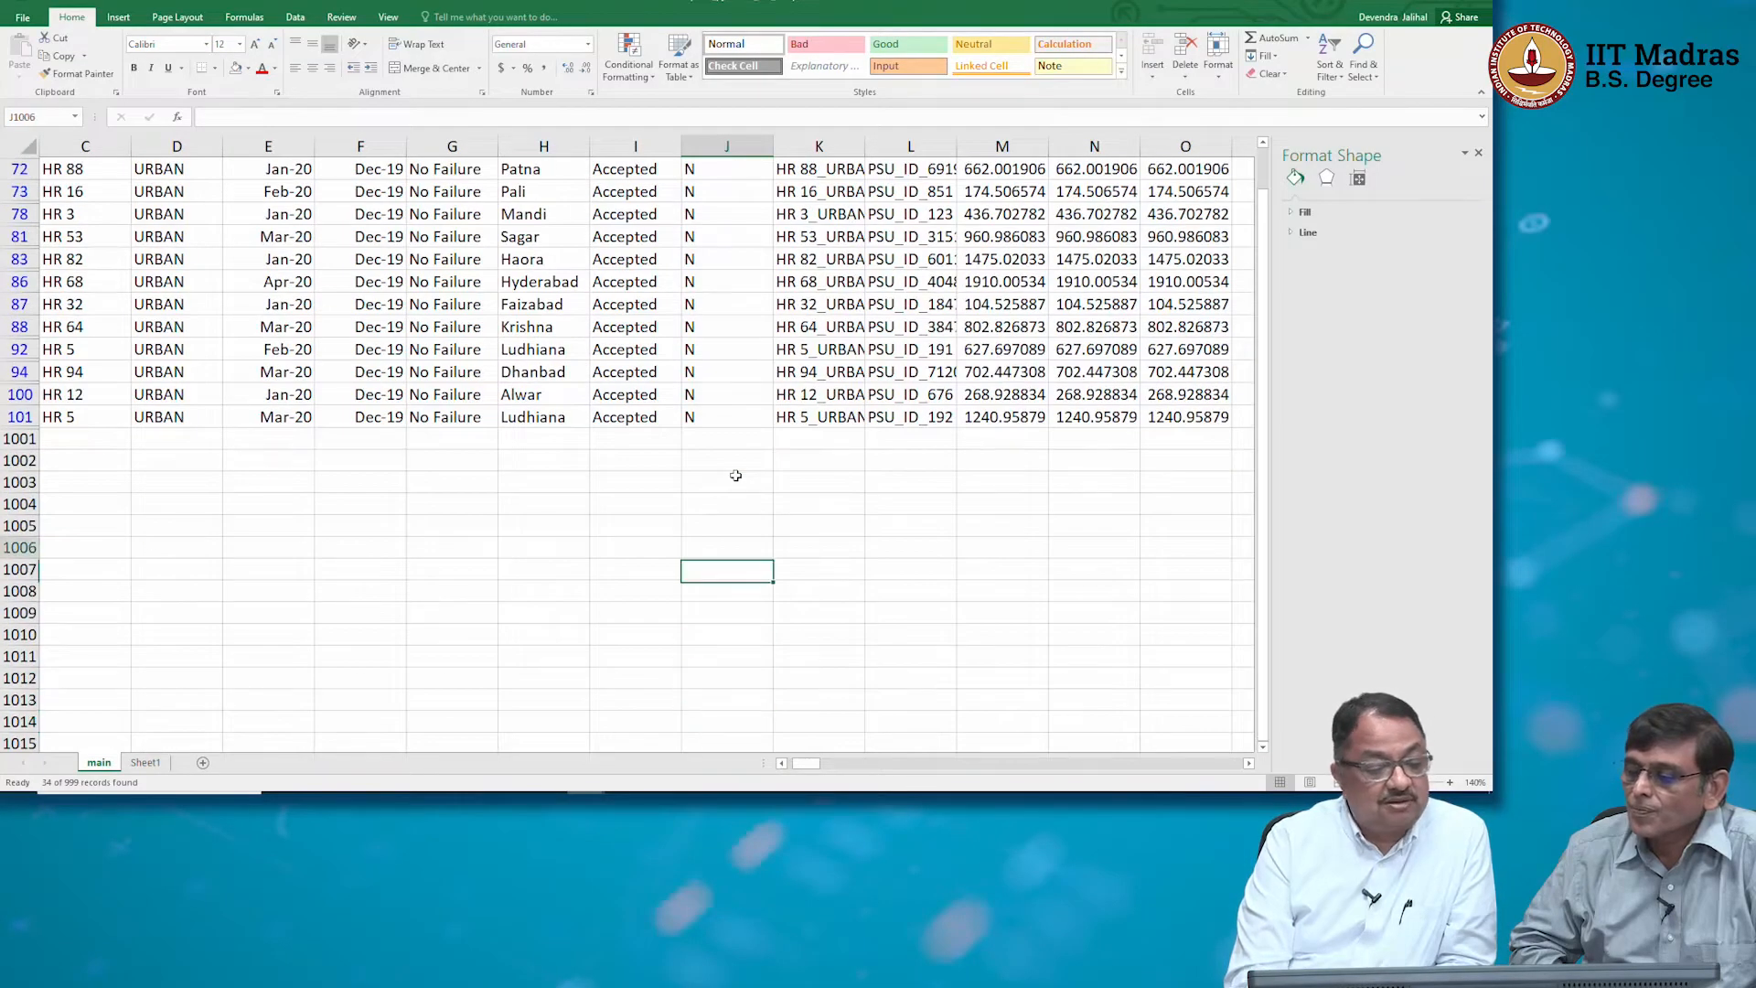
key(Down)
key(Right)
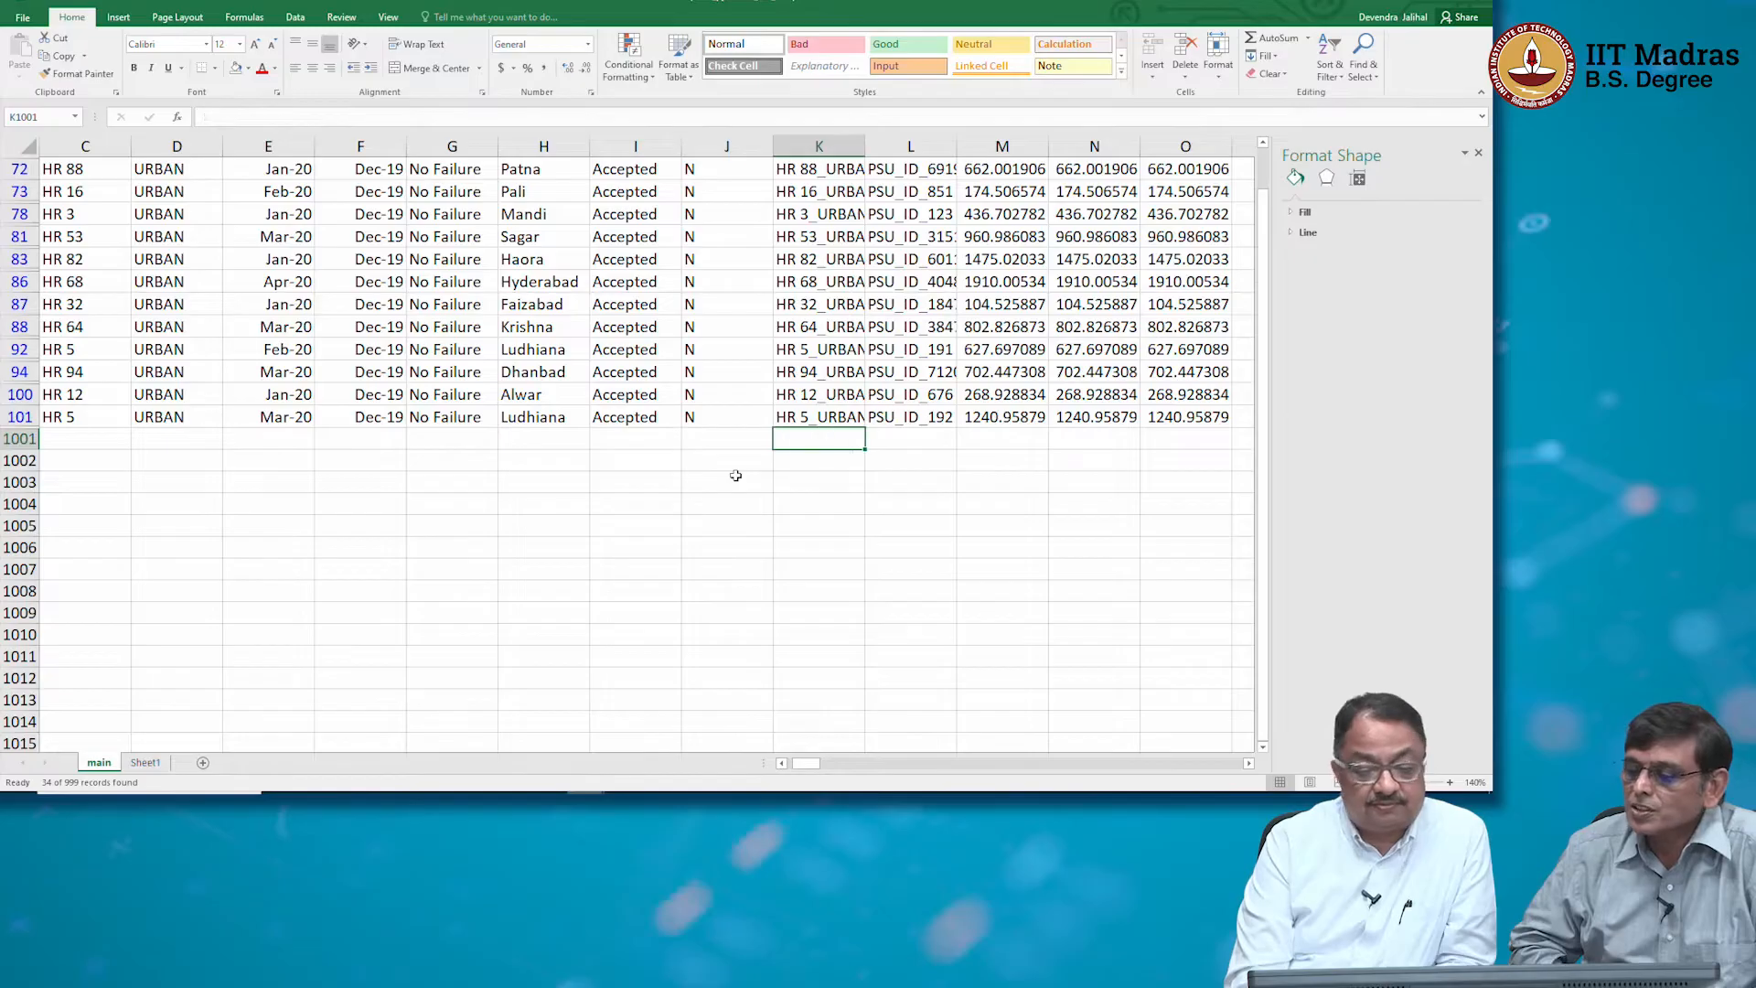
key(Right)
key(Right)
key(Right)
key(Right)
key(Right)
key(Right)
key(Right)
key(Right)
key(Right)
key(Right)
key(Right)
key(Right)
key(Right)
key(Right)
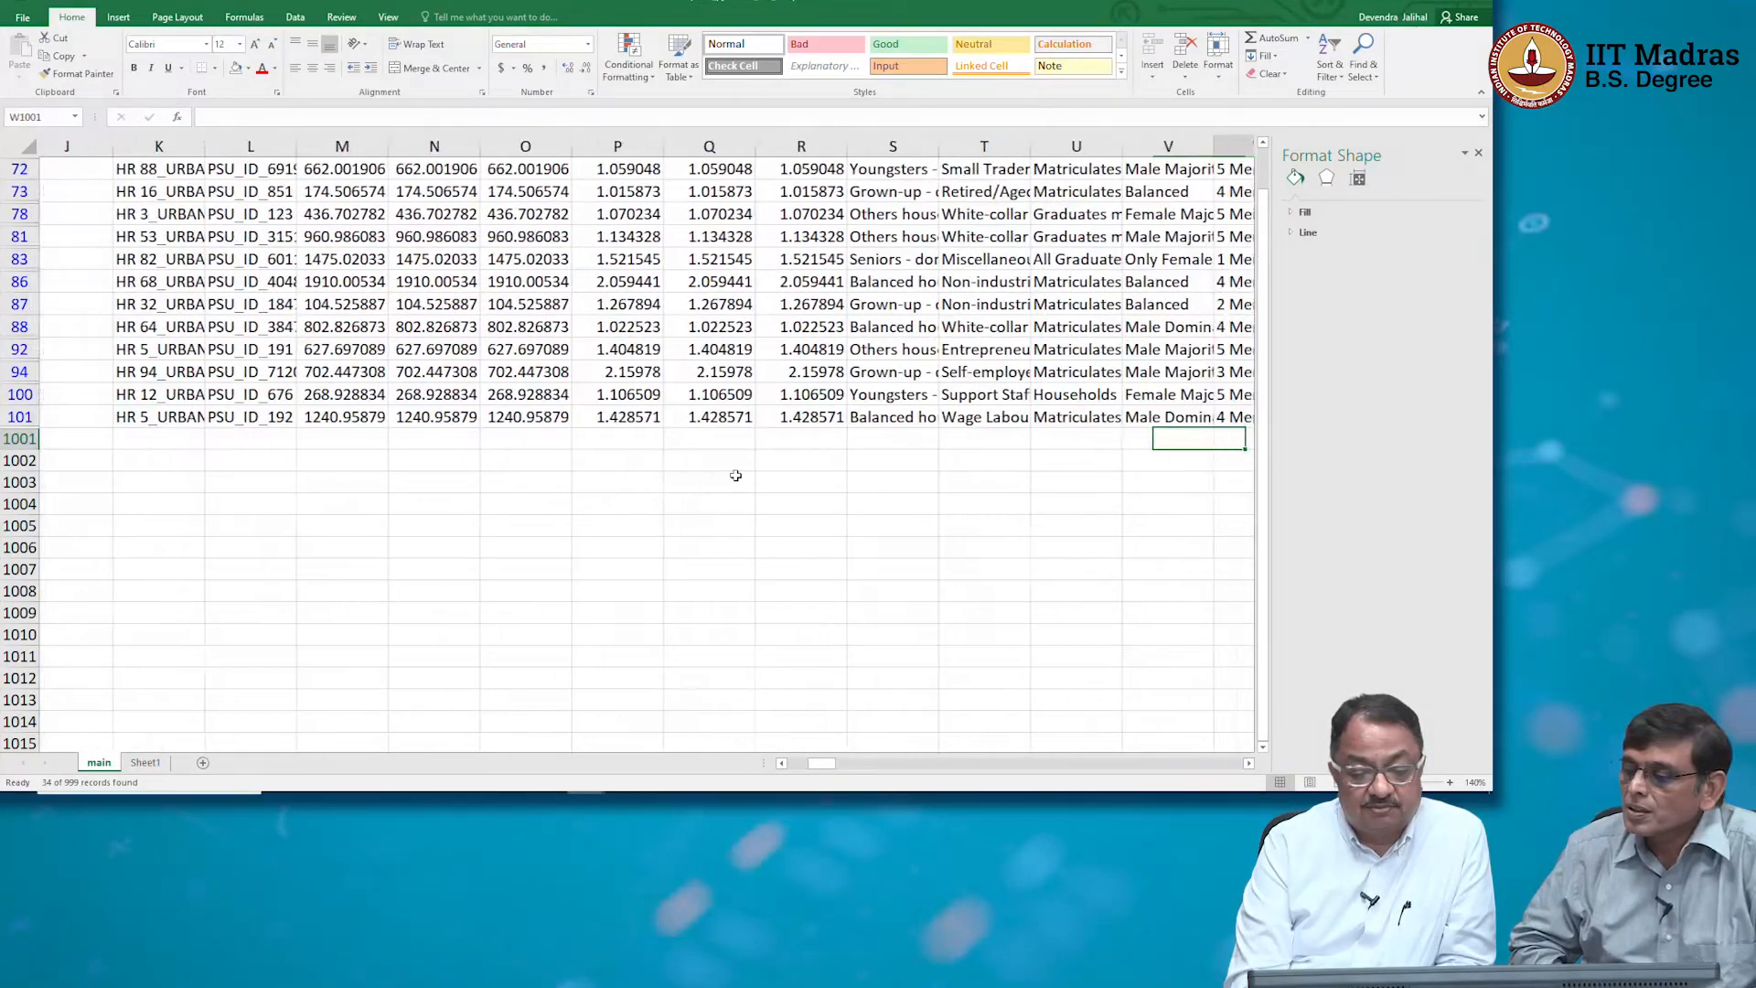
key(Left)
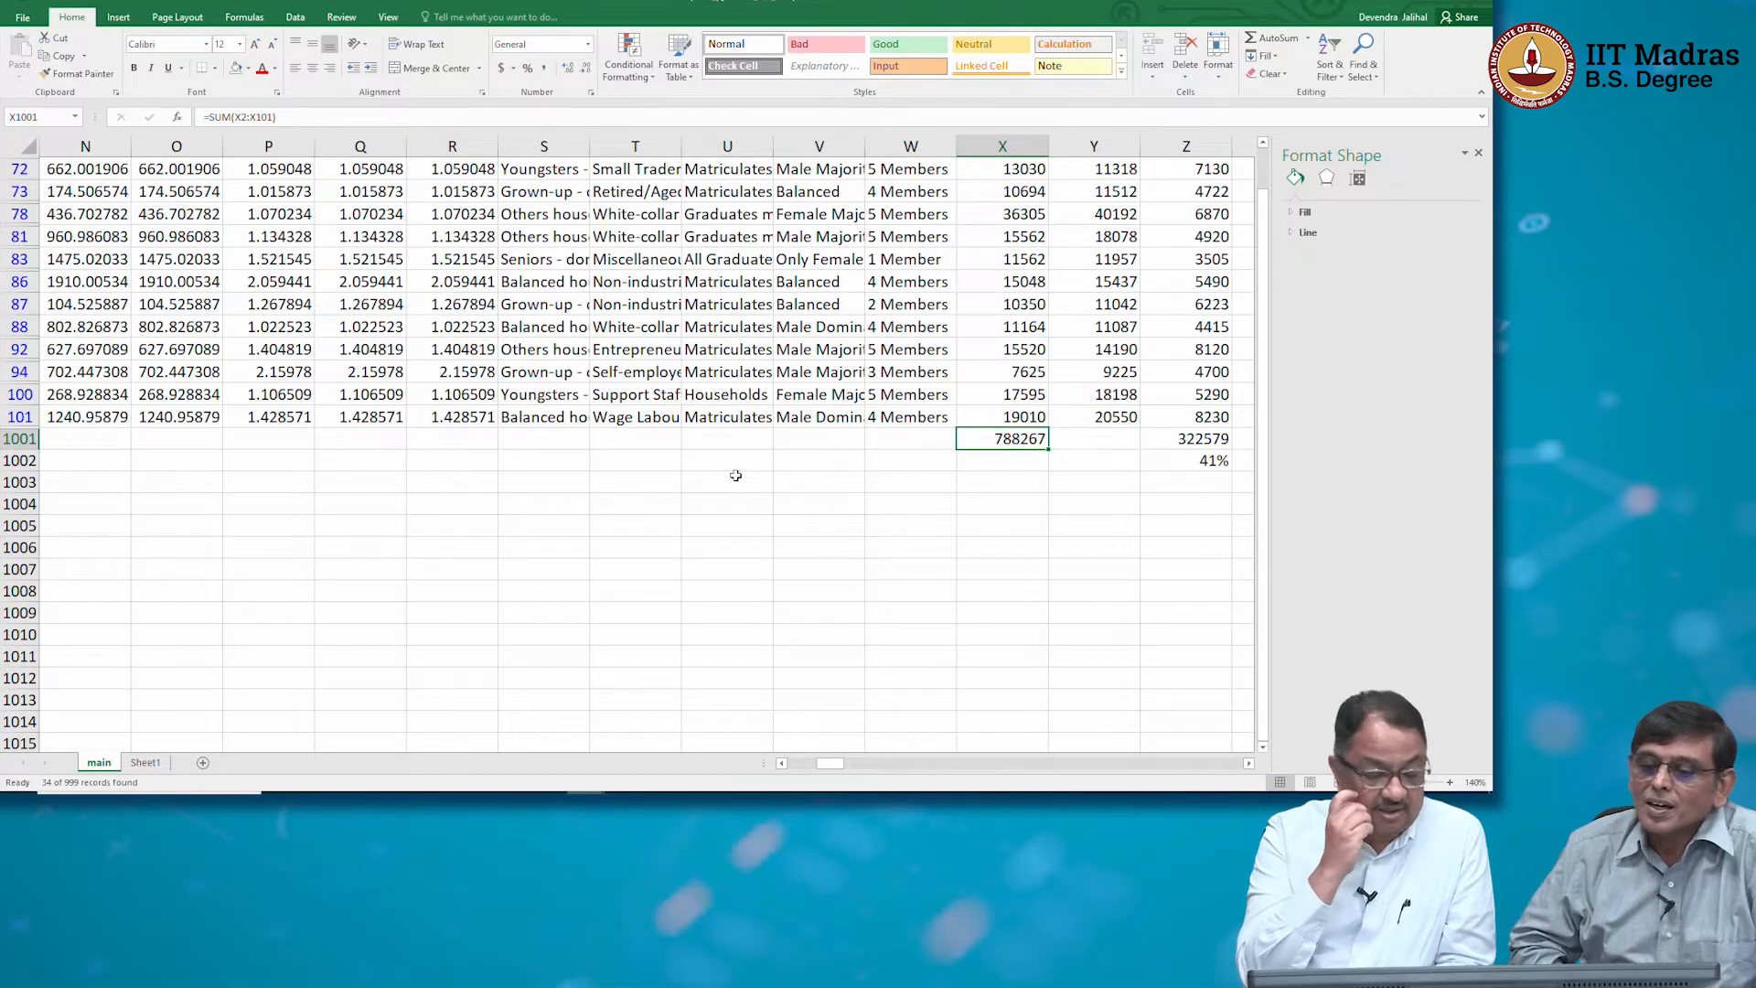
key(Up)
key(Up)
key(Up)
key(Up)
key(Up)
key(Up)
key(Up)
key(Up)
key(Up)
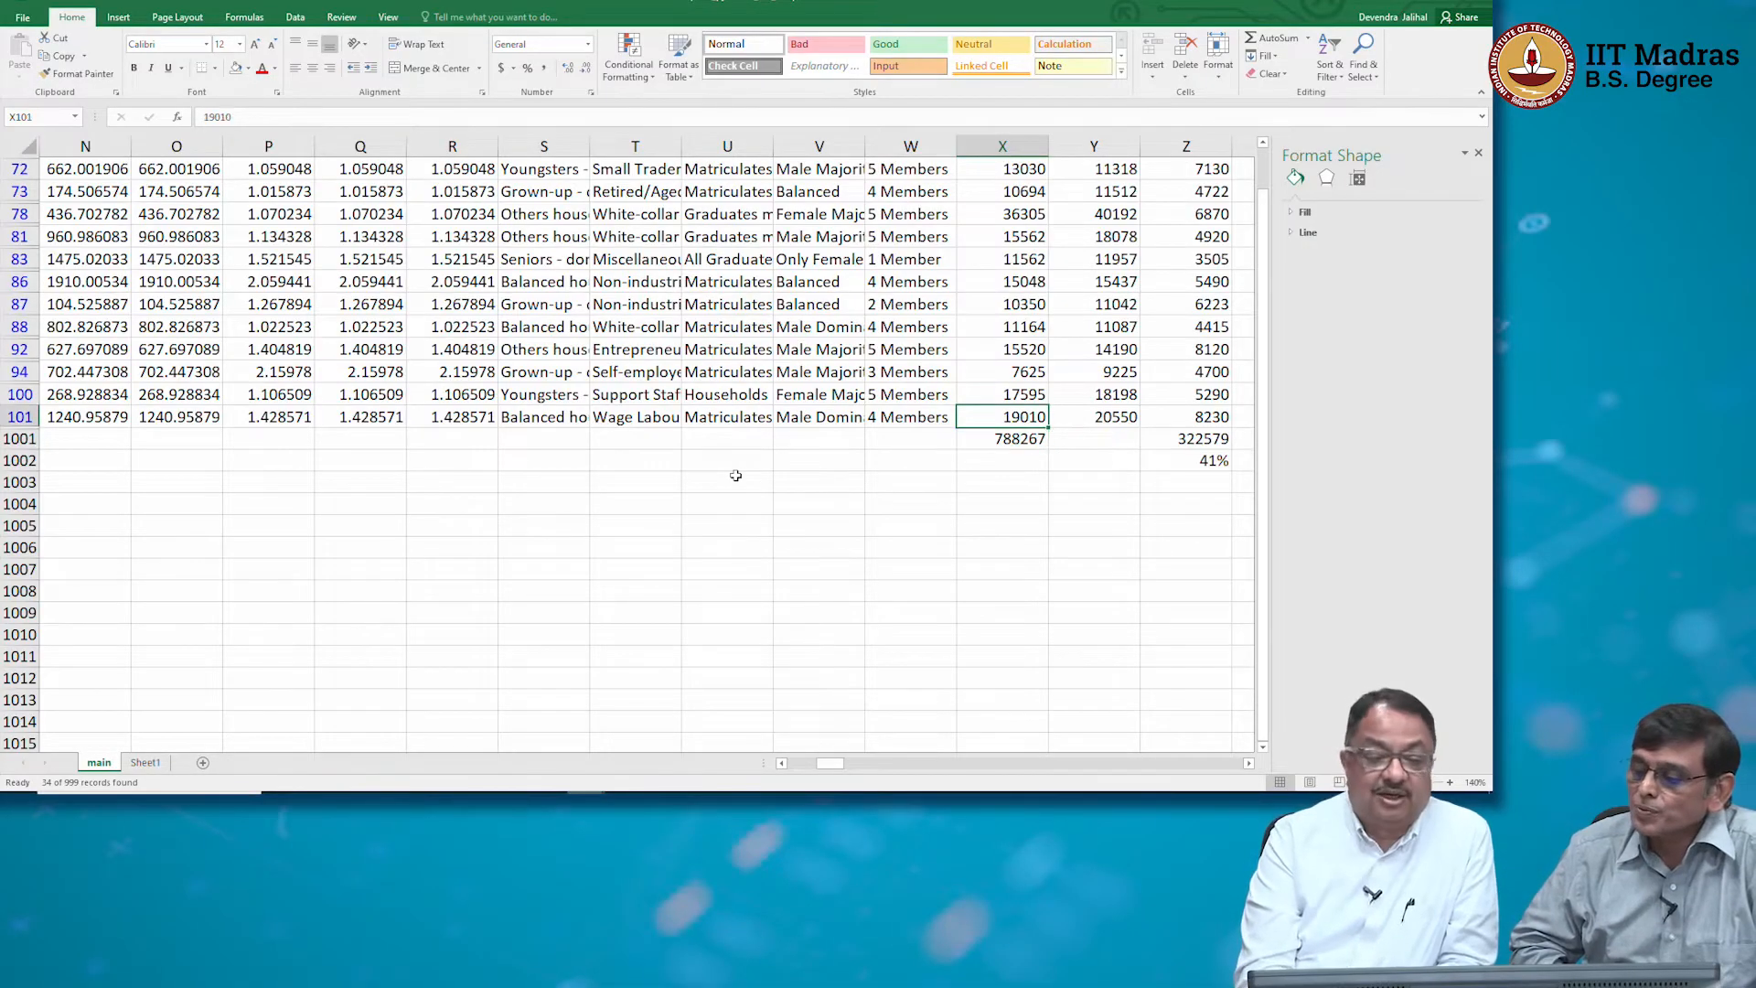
Insert a blank row above the column headers in row 1
key(ctrl+Up)
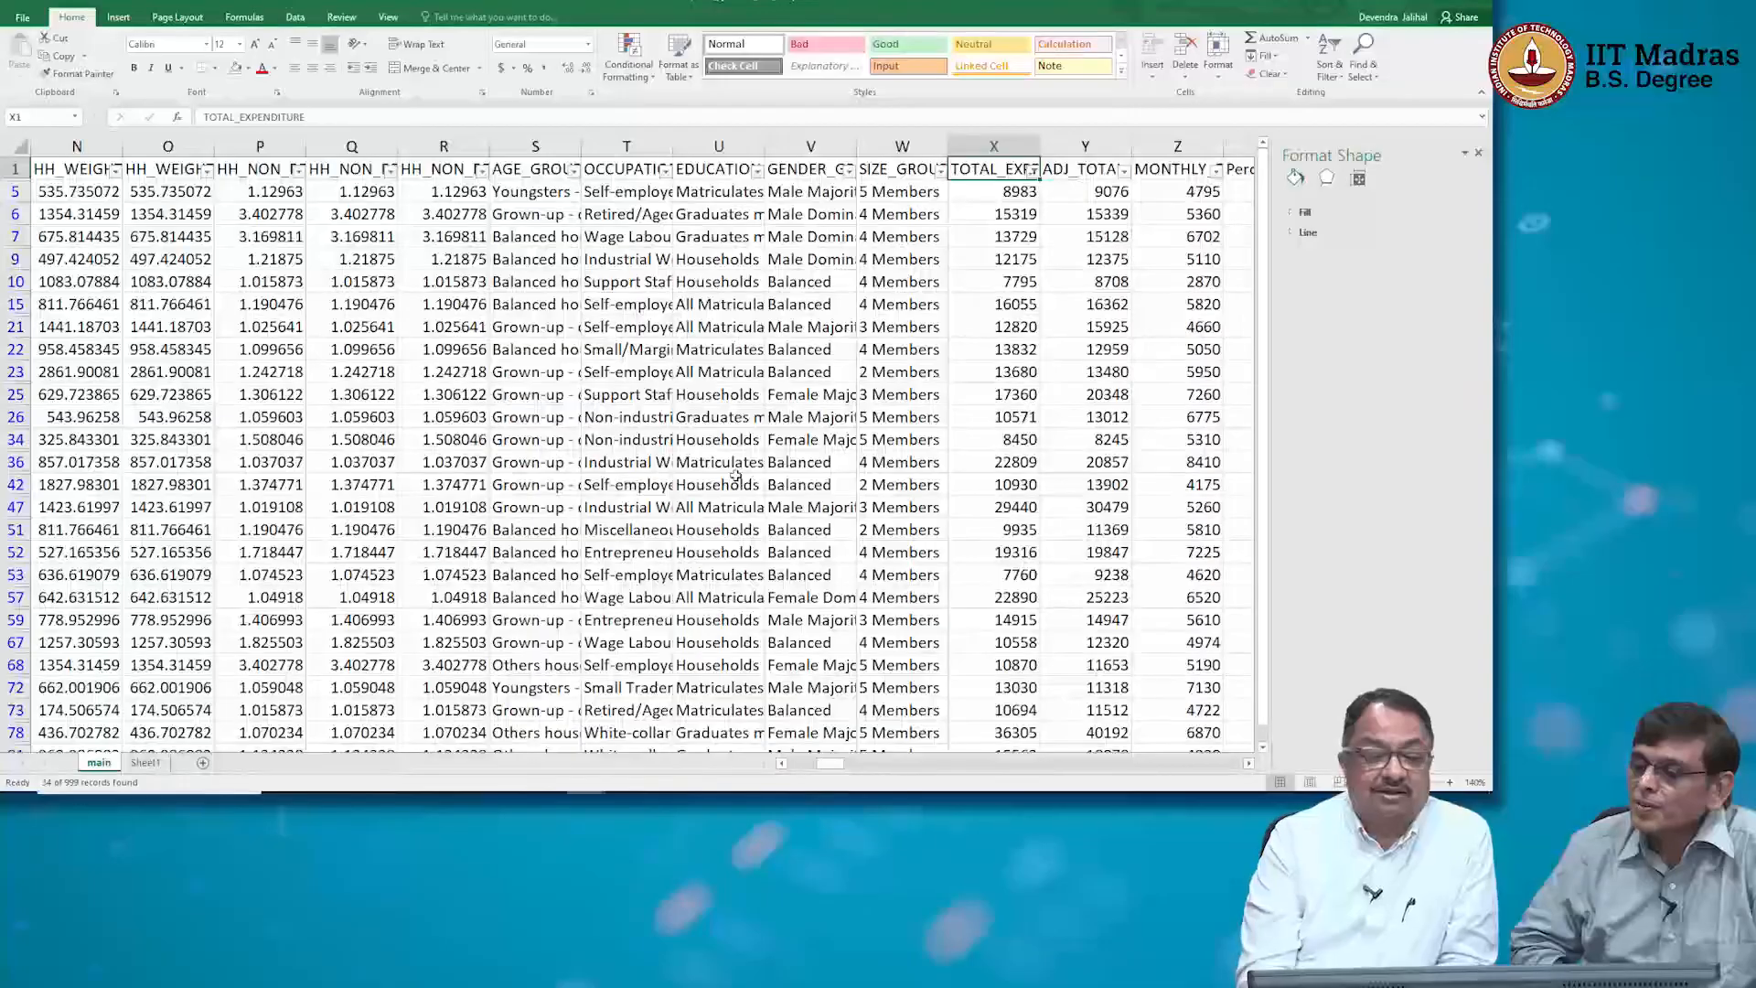
click(13, 168)
right_click(13, 168)
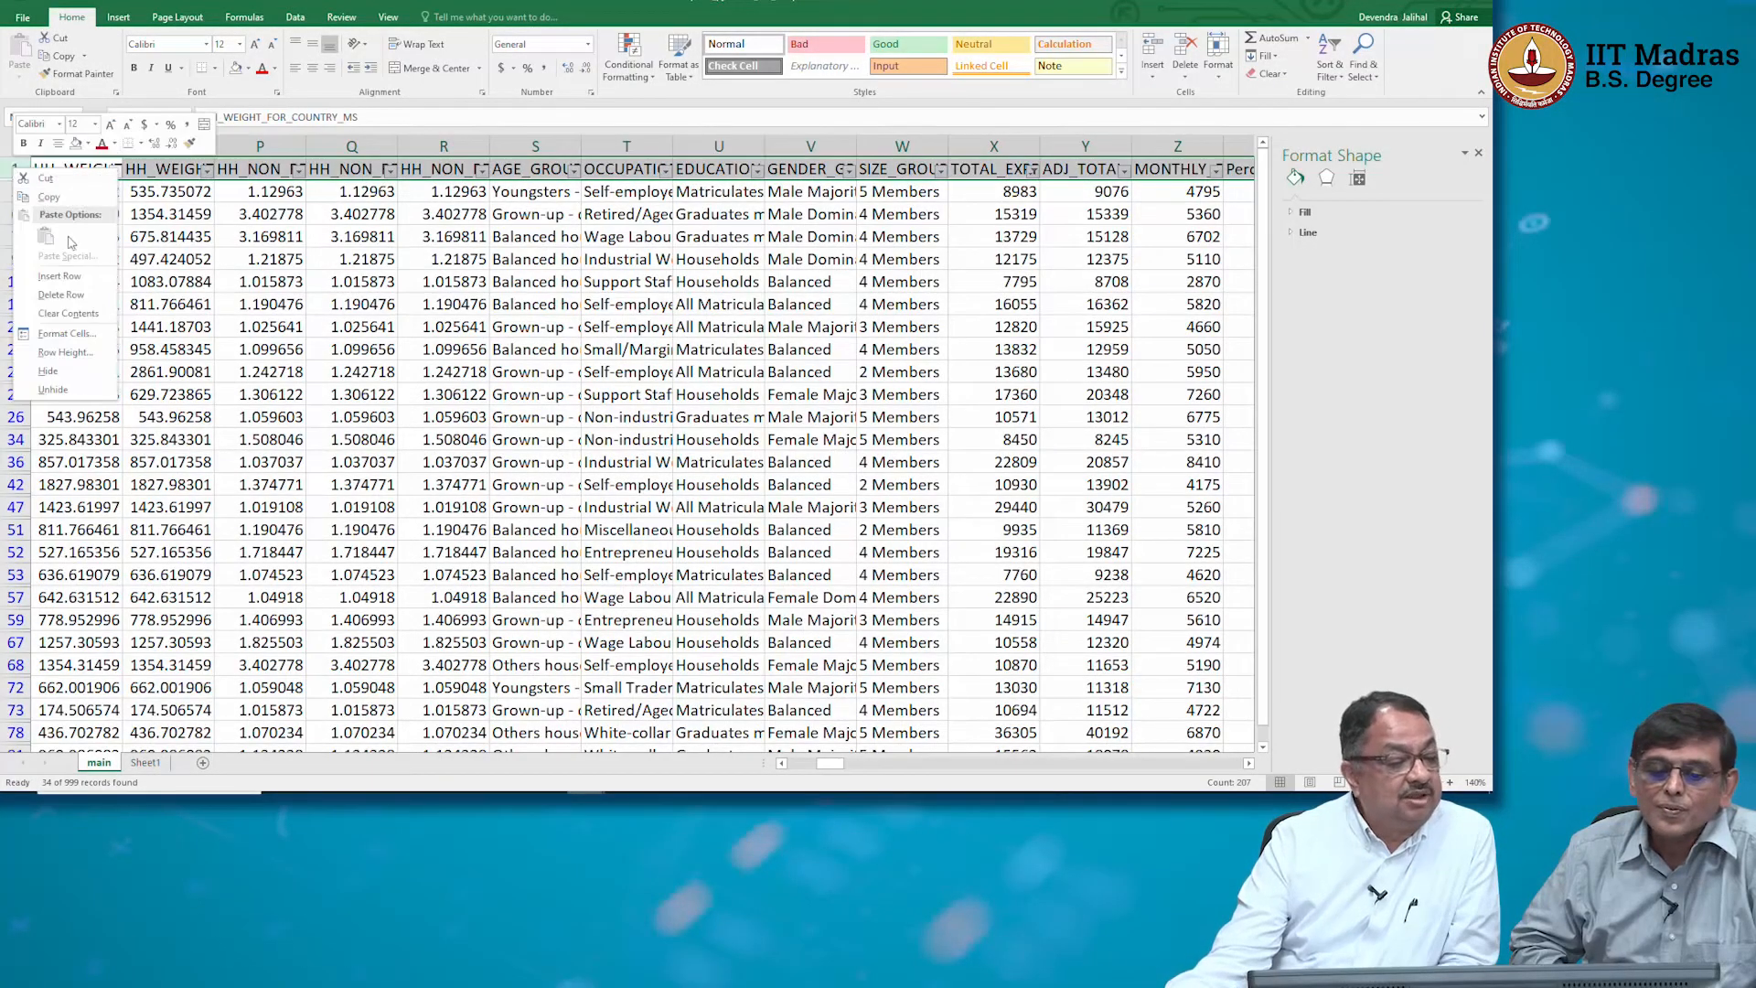
click(72, 274)
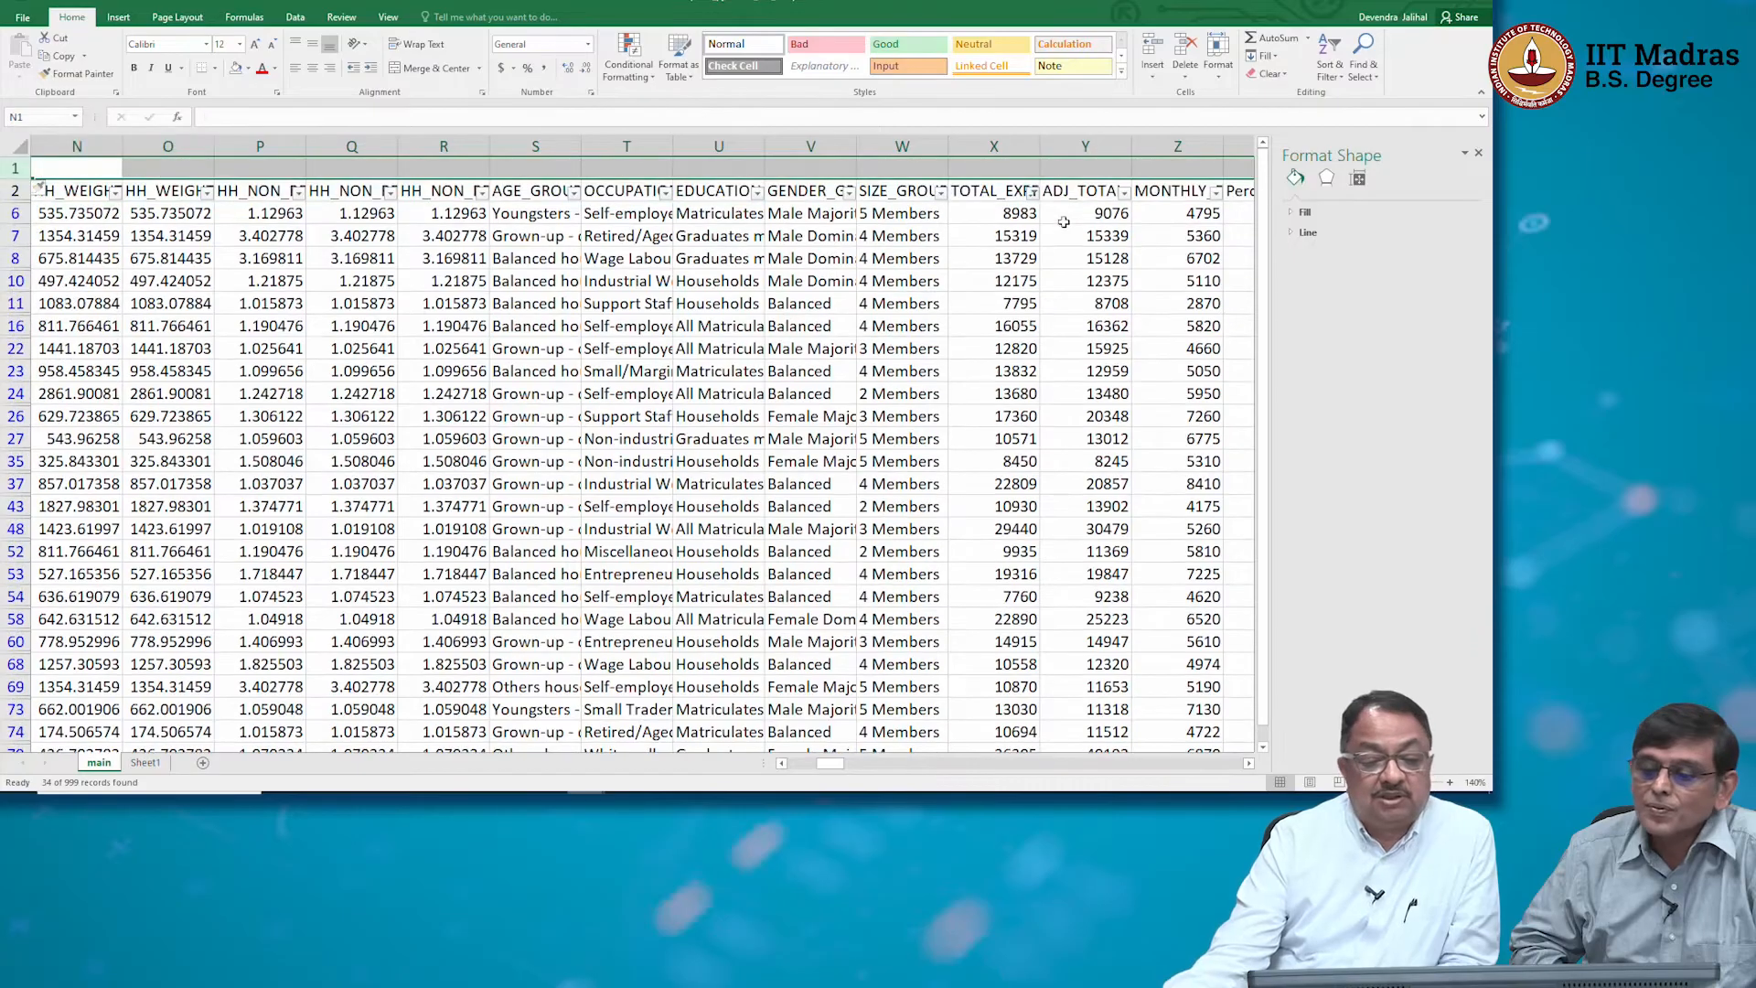
Enter =SUBTOTAL(109,X3:X102) in cell X1 to sum only the visible rows of the total expenditure column
click(1026, 161)
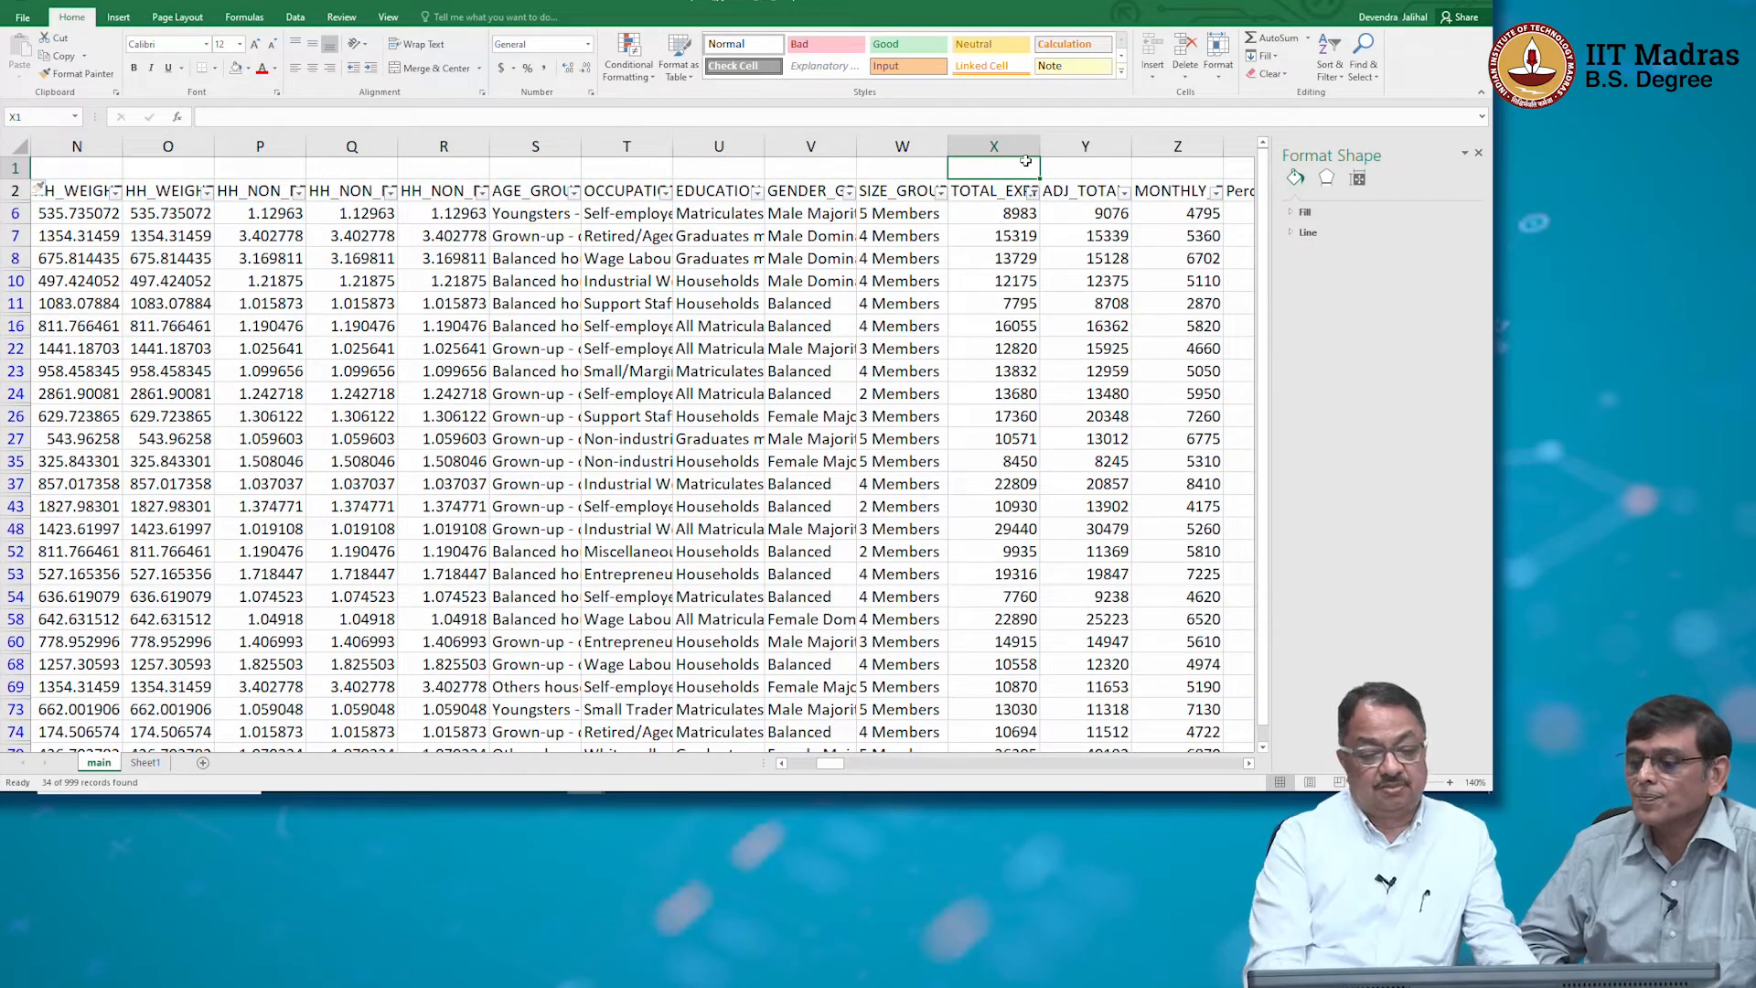
text(=su)
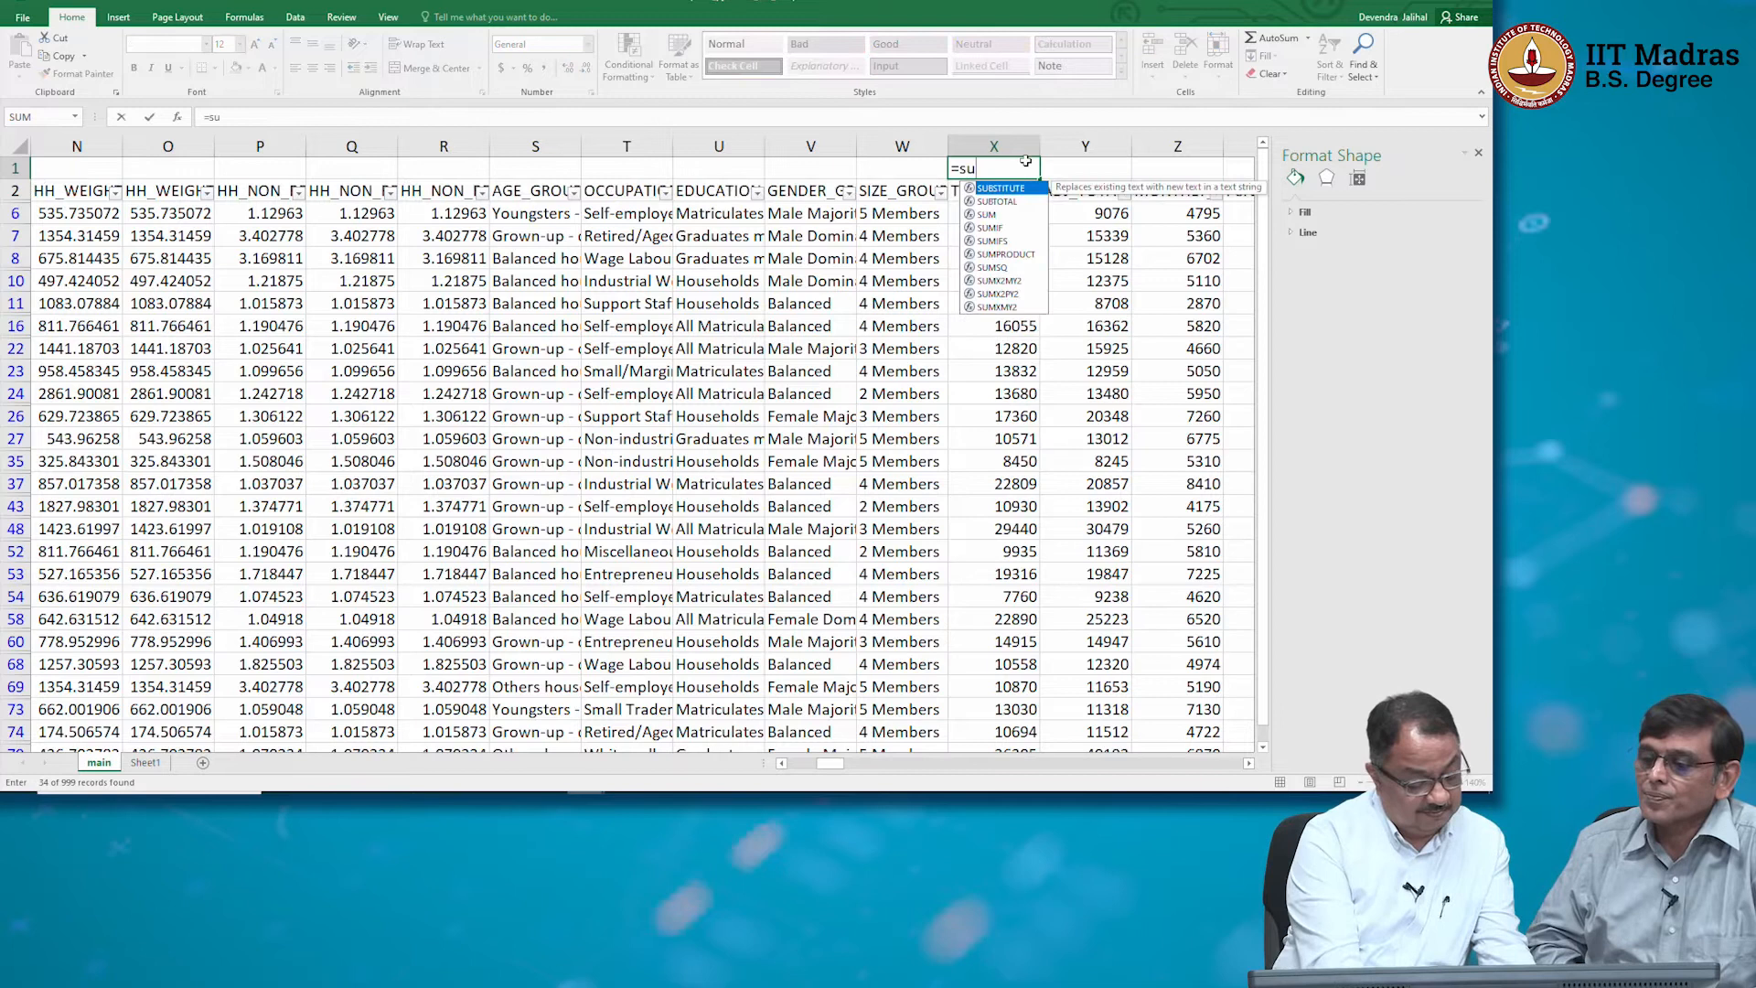
text(btotal)
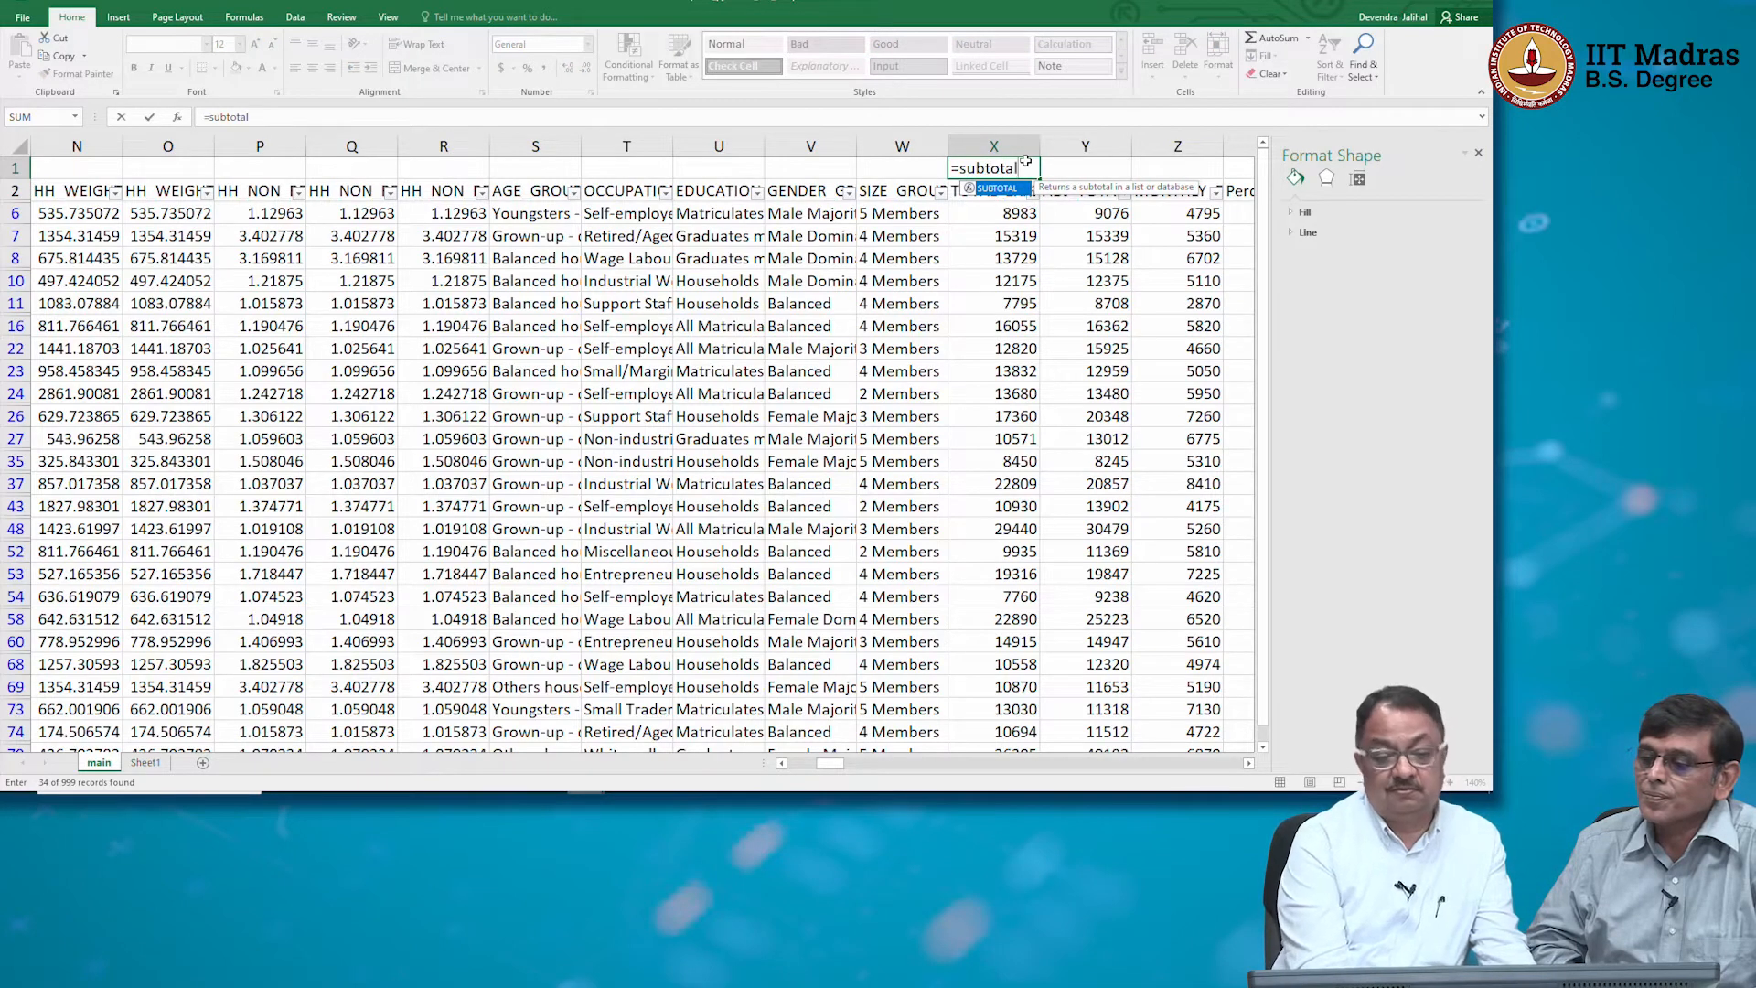
text(()
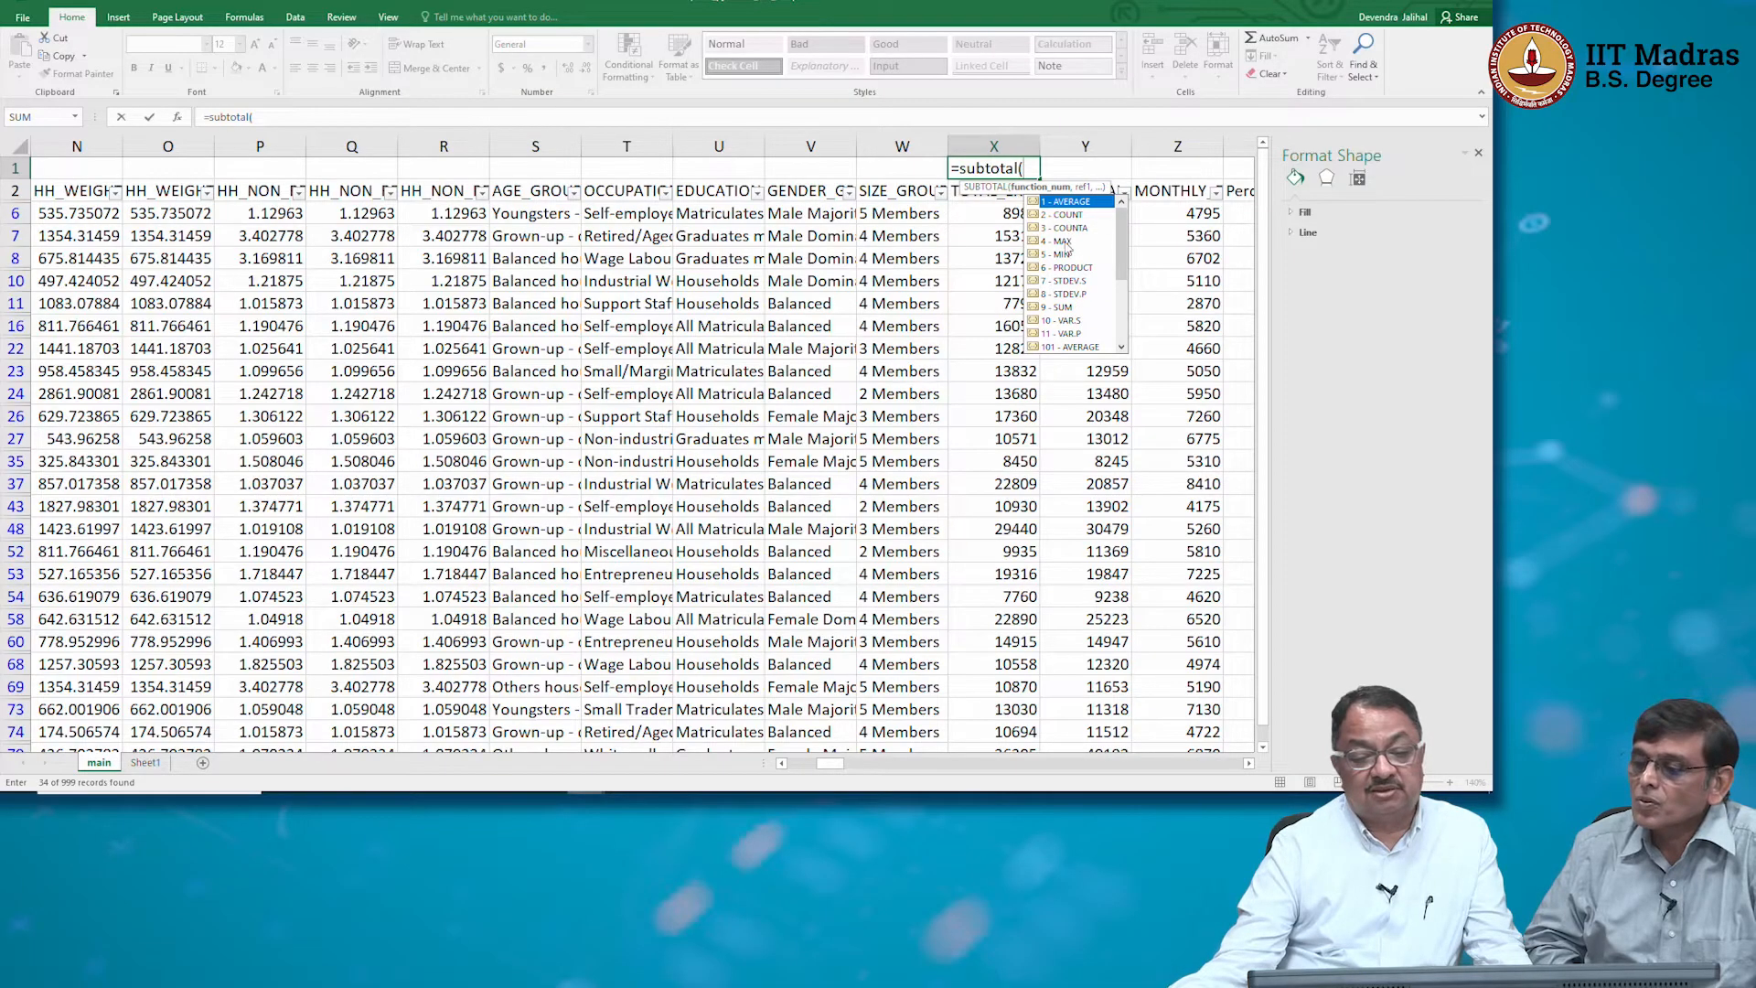
drag(1126, 270, 1127, 322)
click(1065, 333)
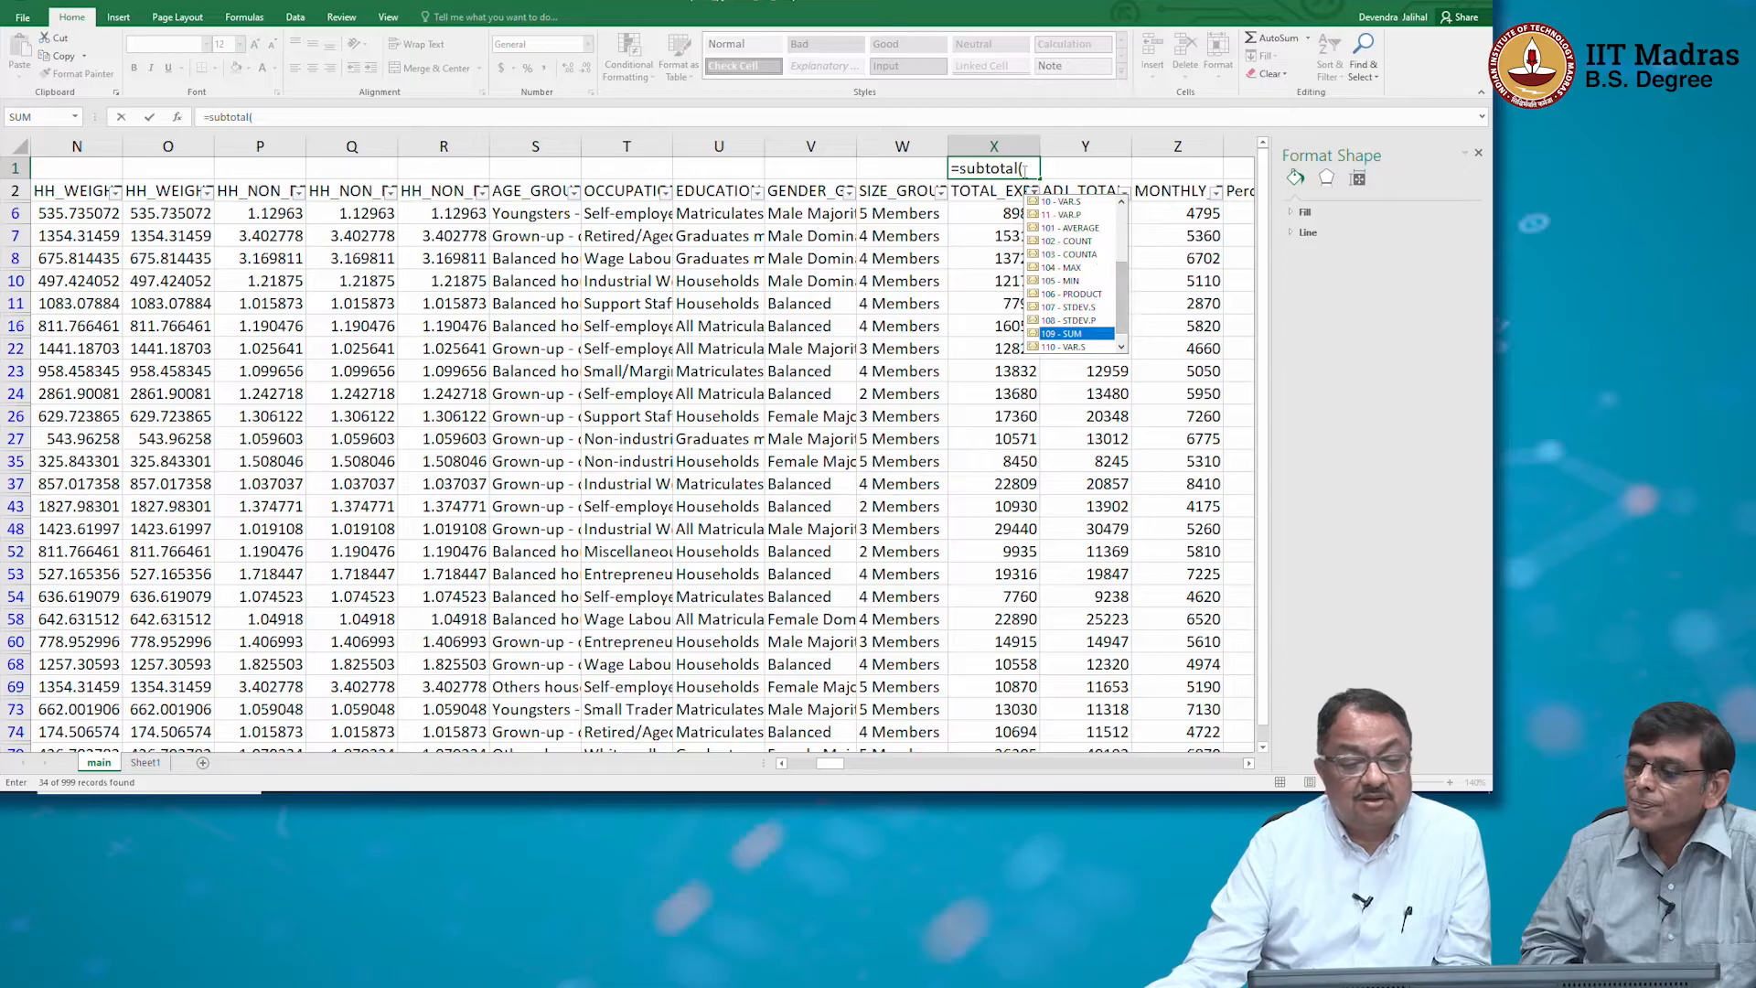
double_click(1065, 333)
text(,)
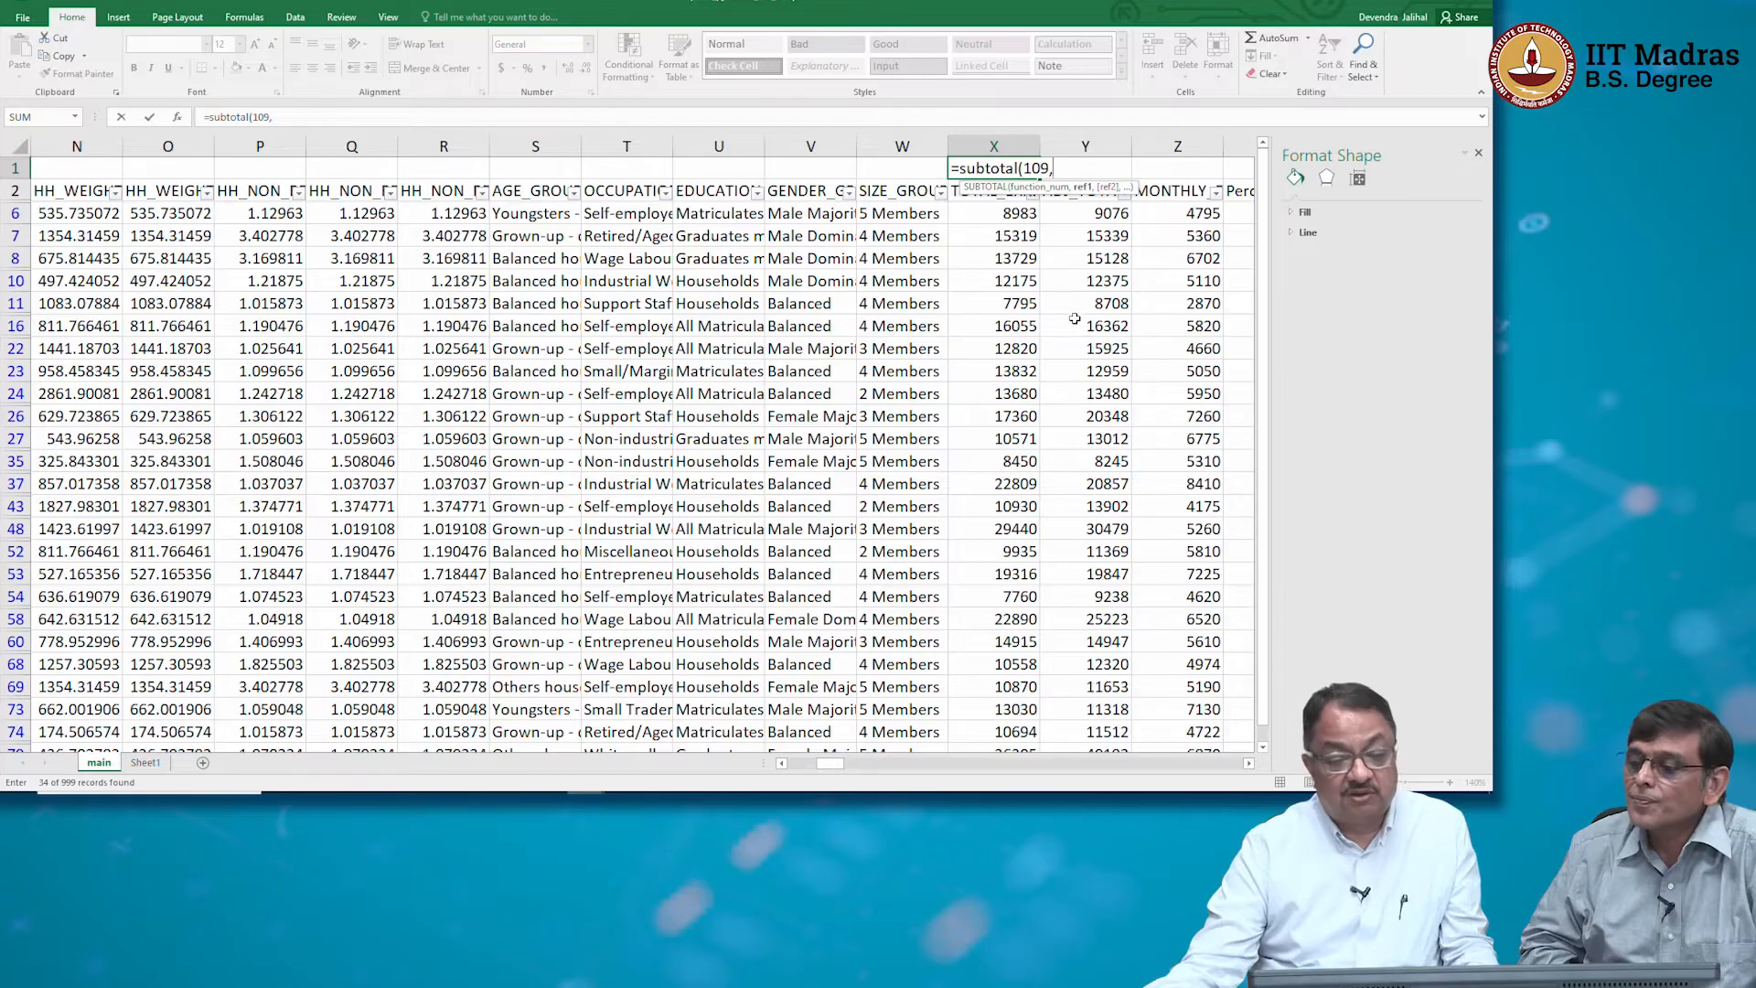
click(1020, 213)
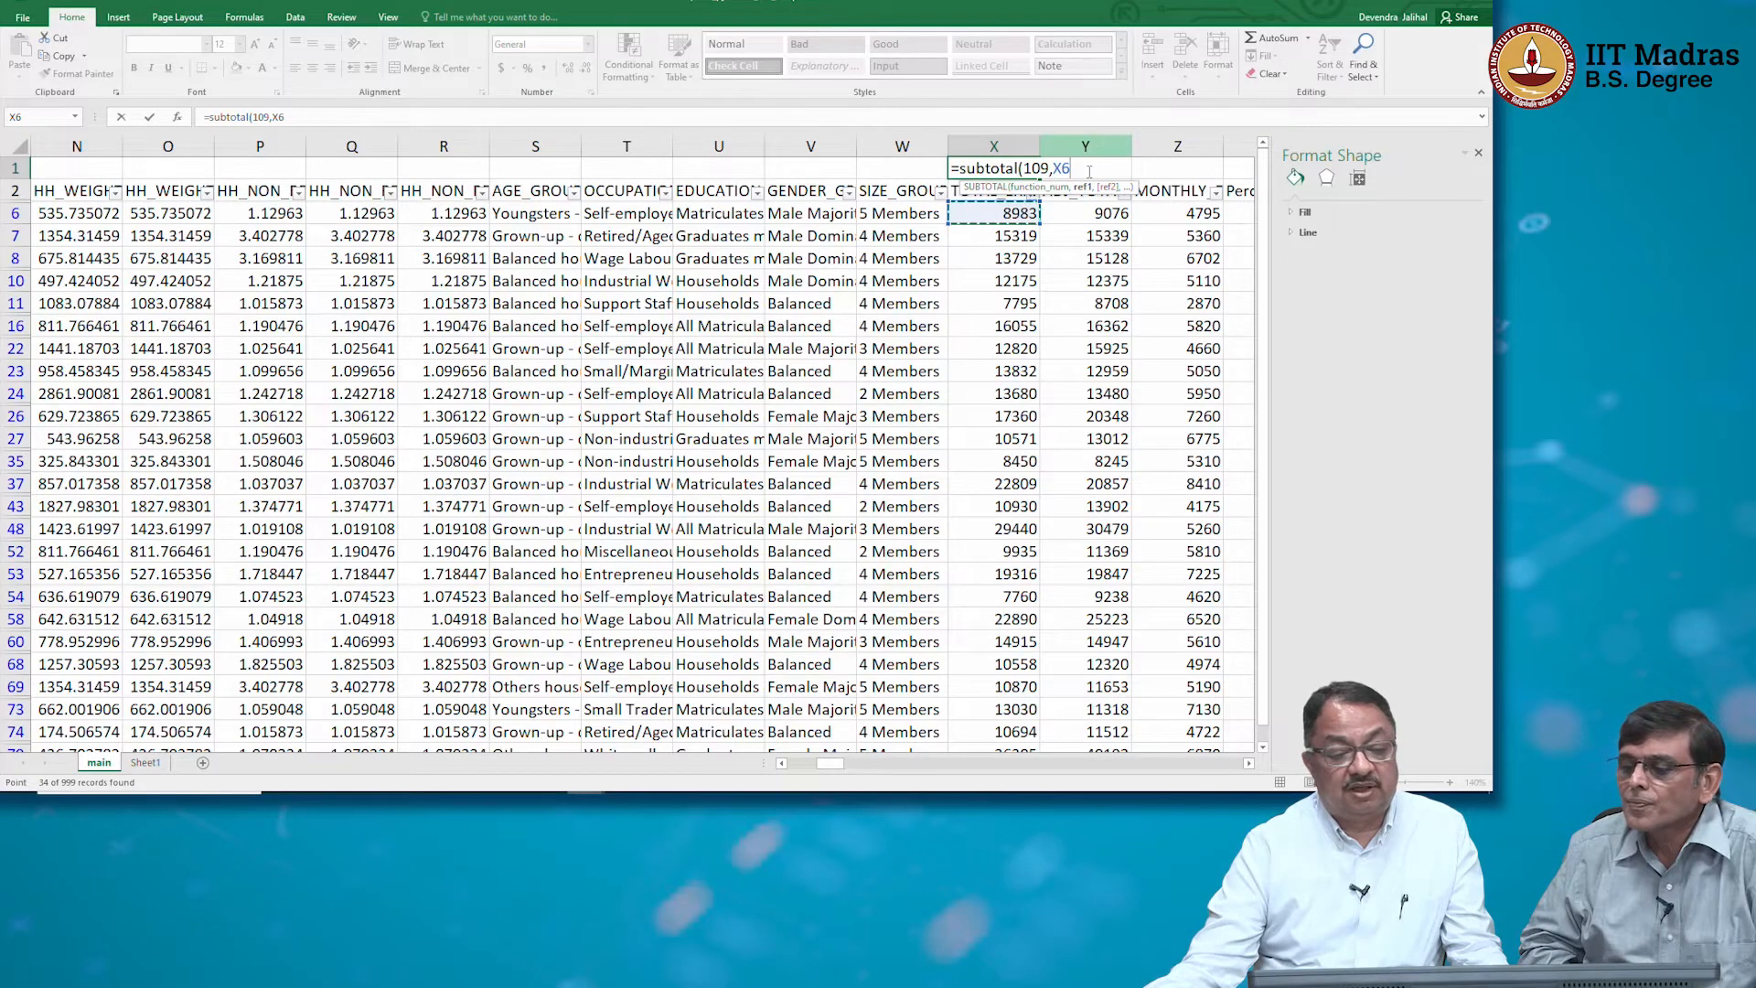
key(BackSpace)
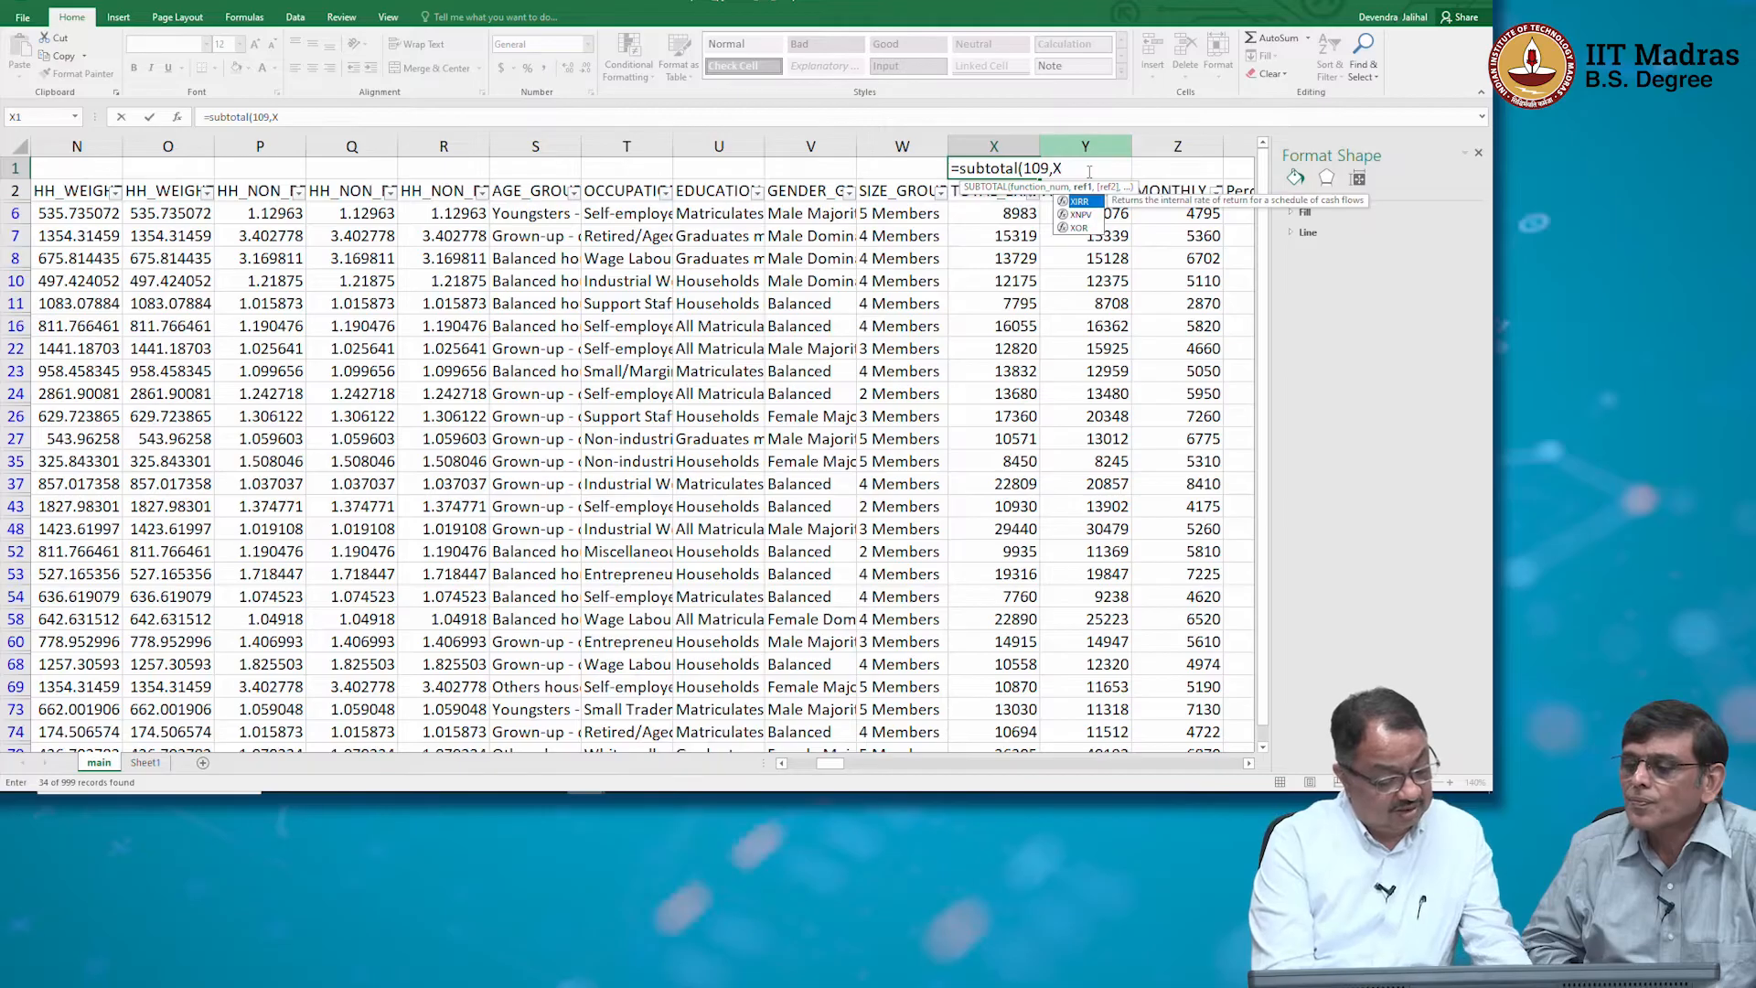
text(3)
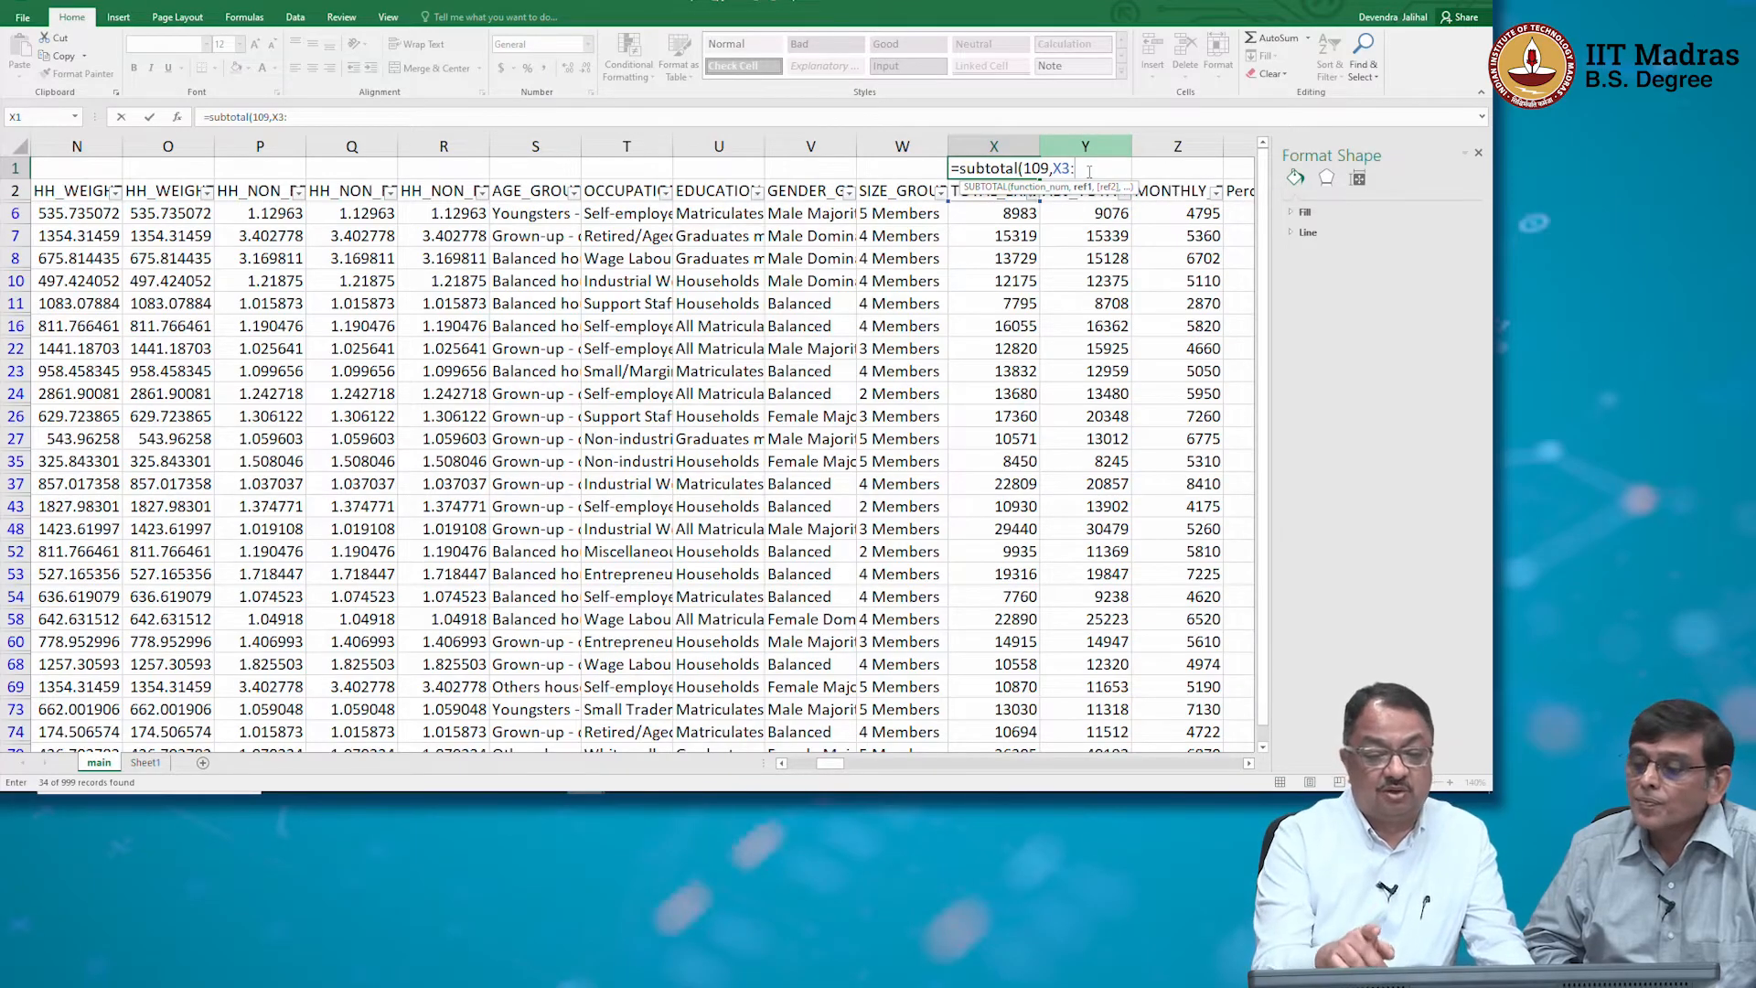
text(:X102)
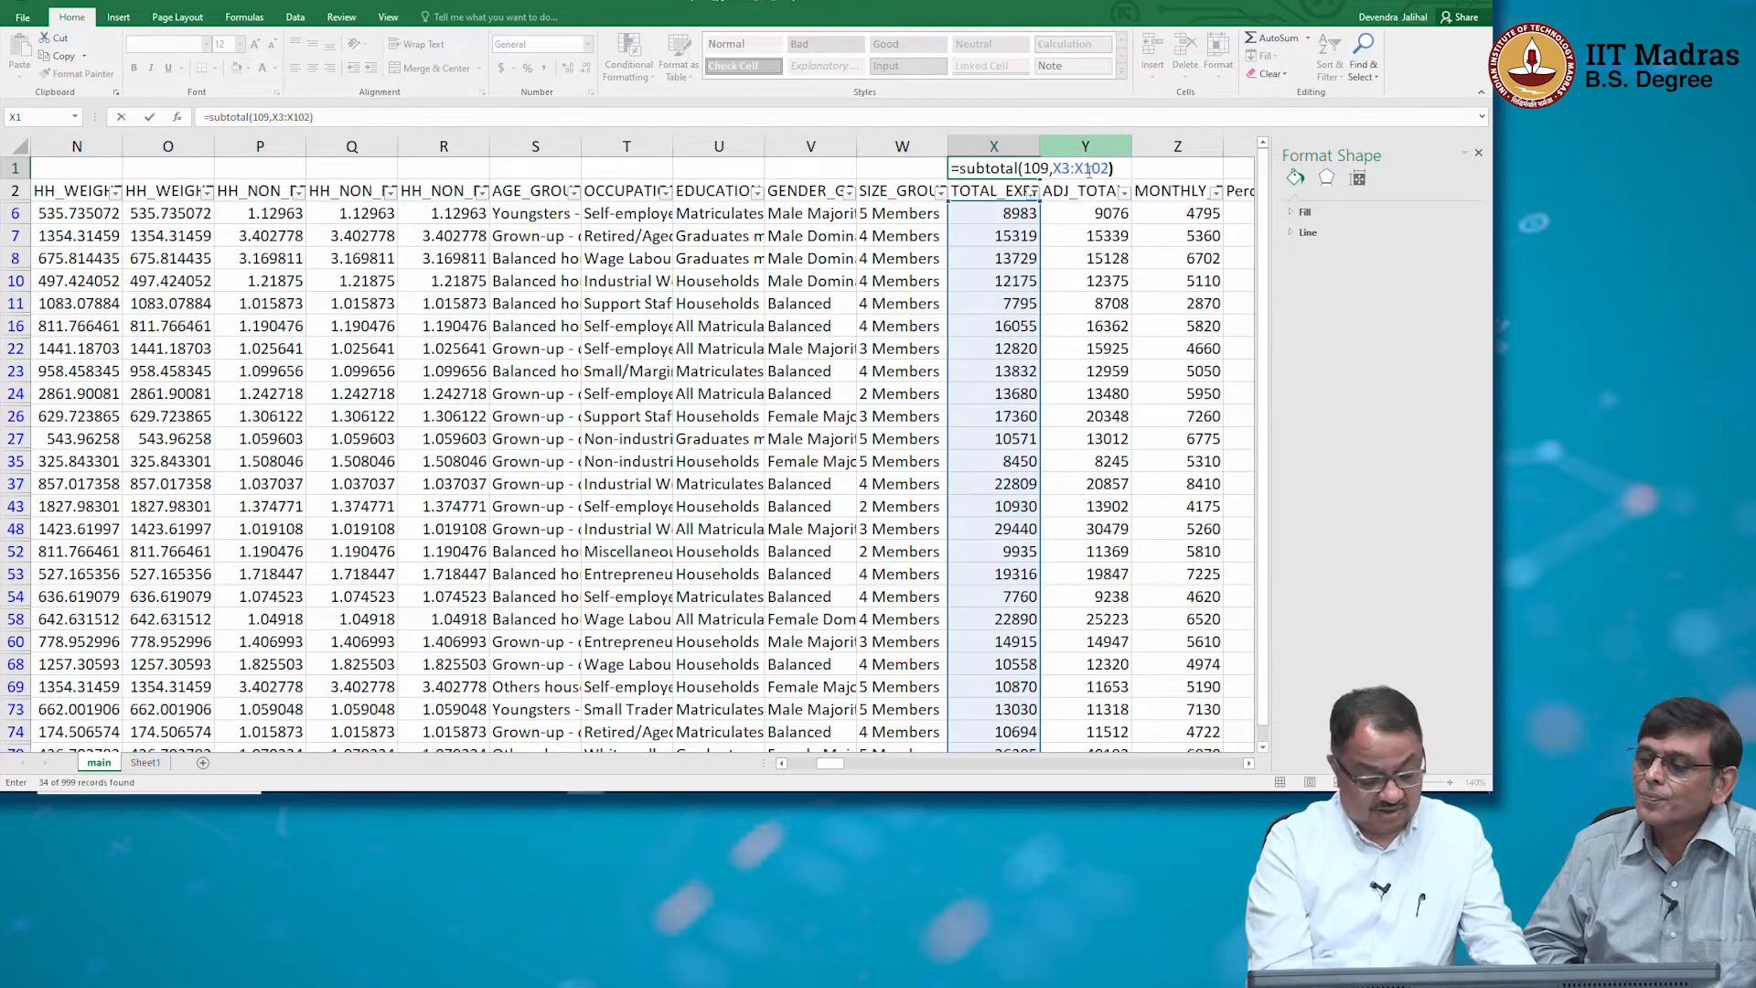
key(ctrl+Return)
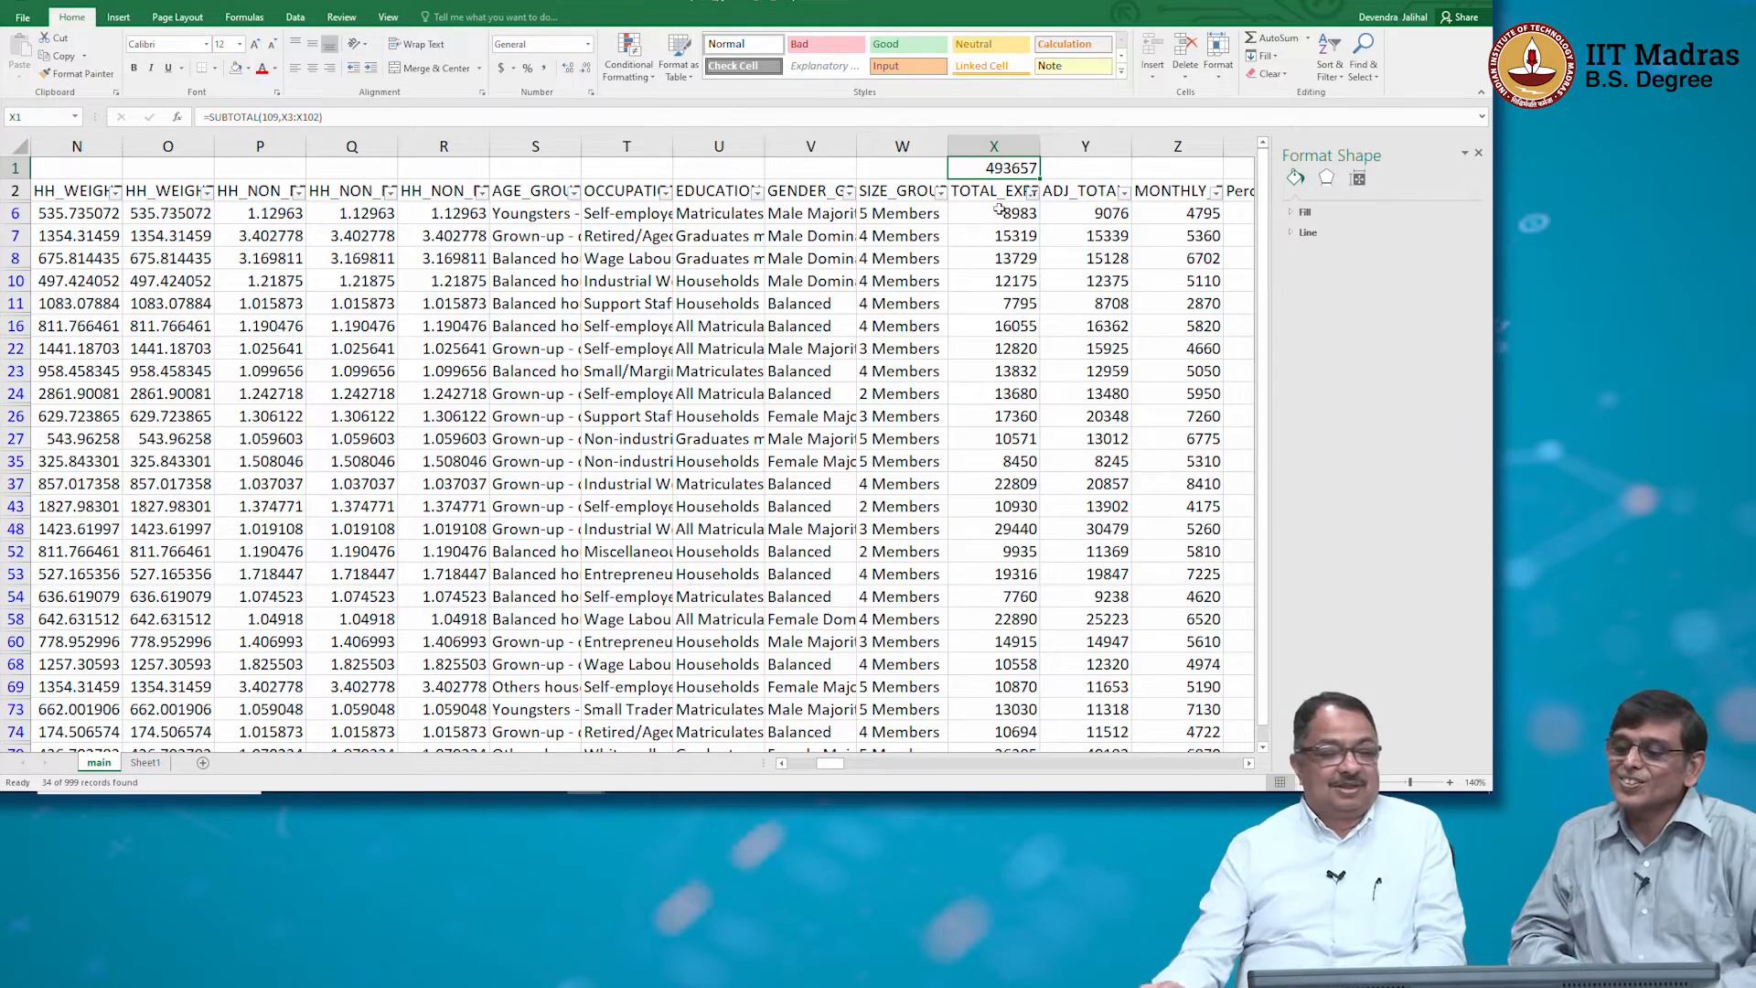
Change the REGION_TYPE filter to show only RURAL households
click(805, 764)
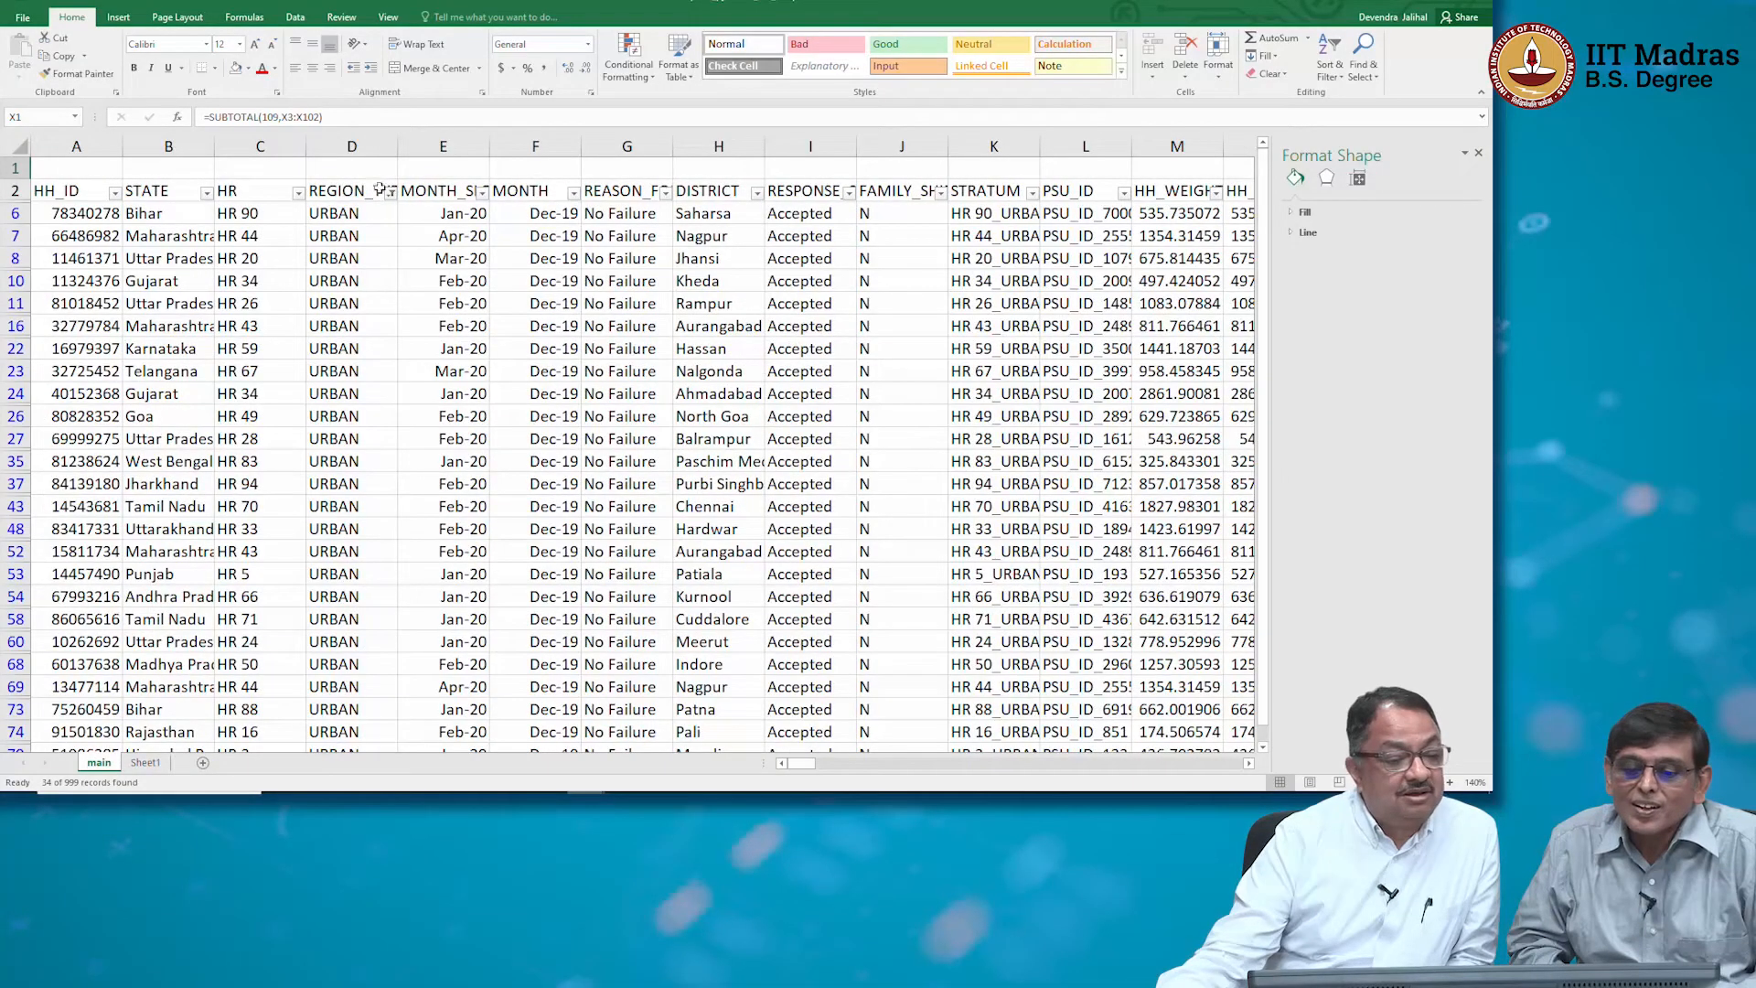
click(906, 765)
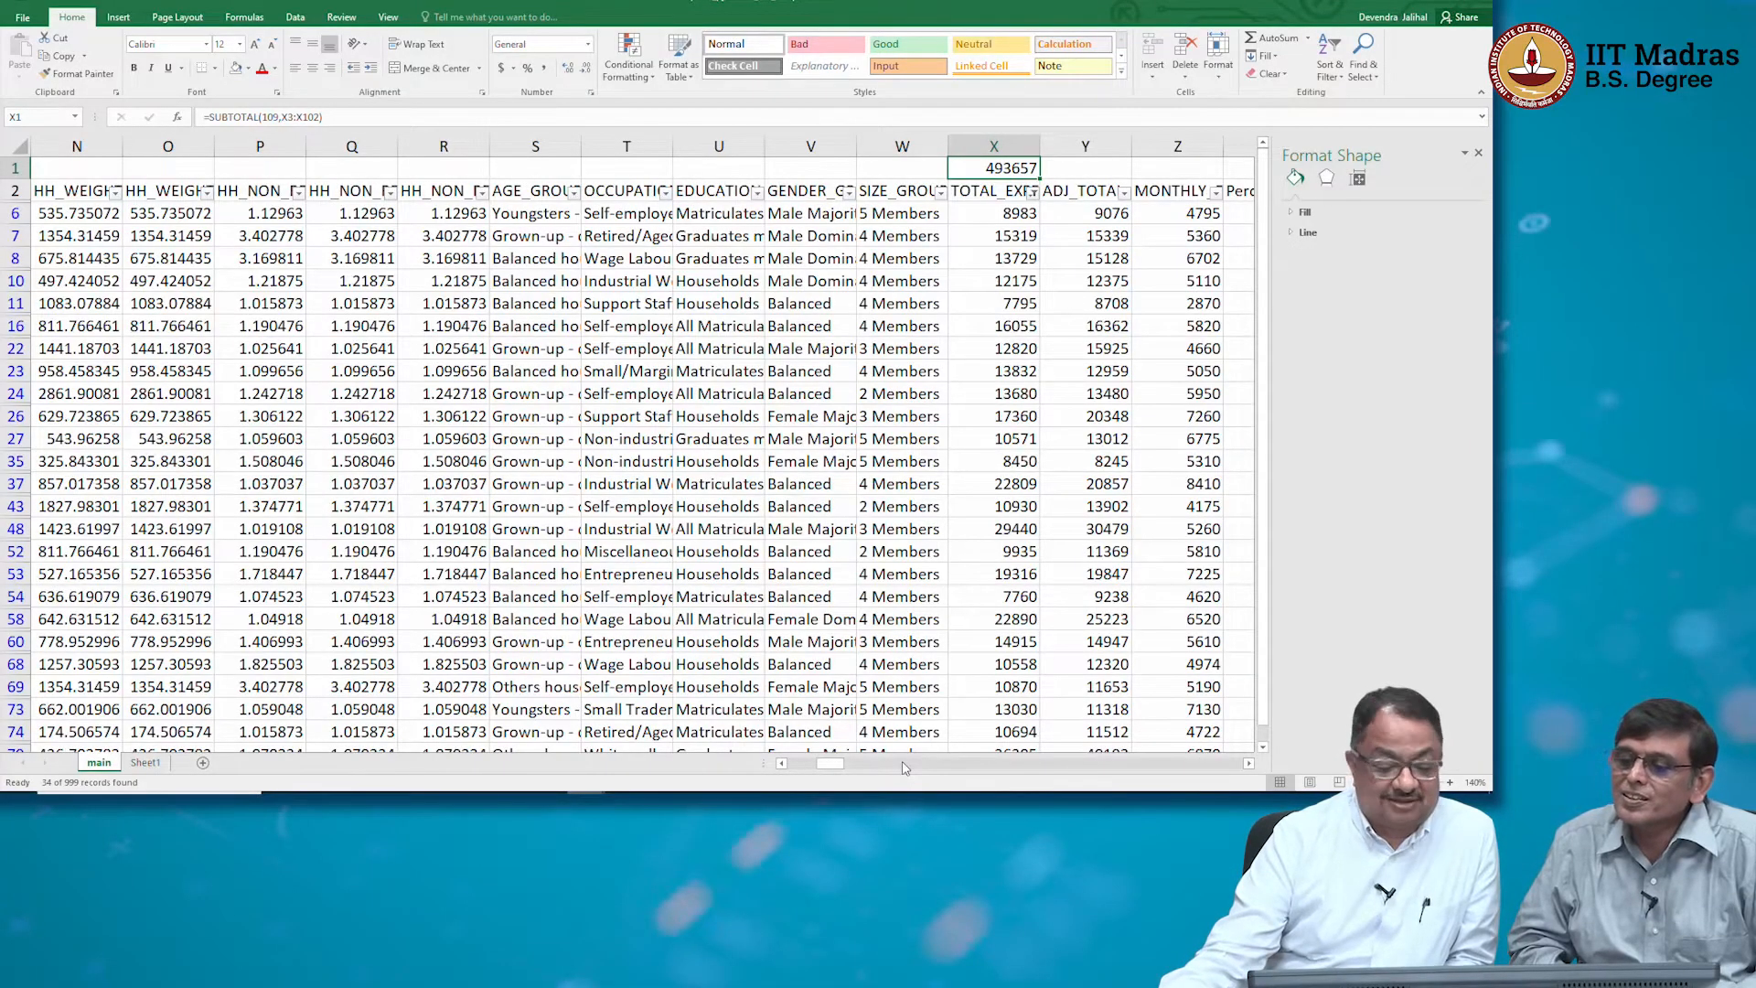
drag(822, 768, 801, 767)
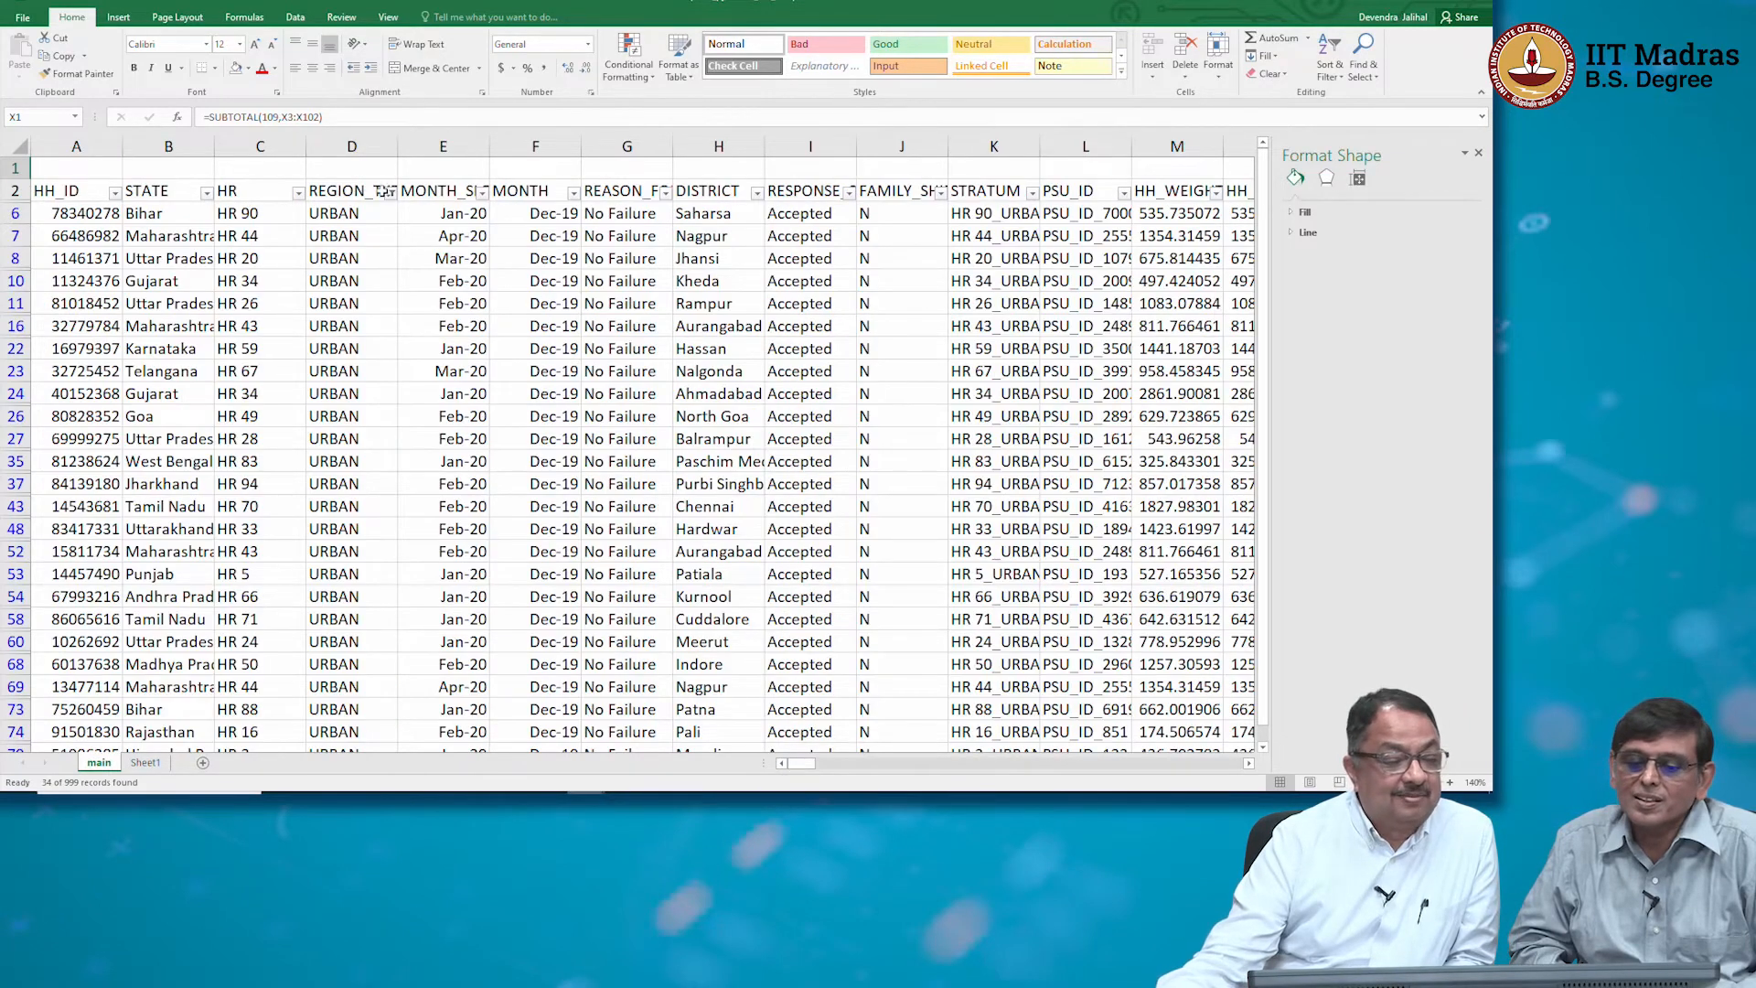
click(391, 192)
click(247, 369)
click(247, 356)
click(299, 490)
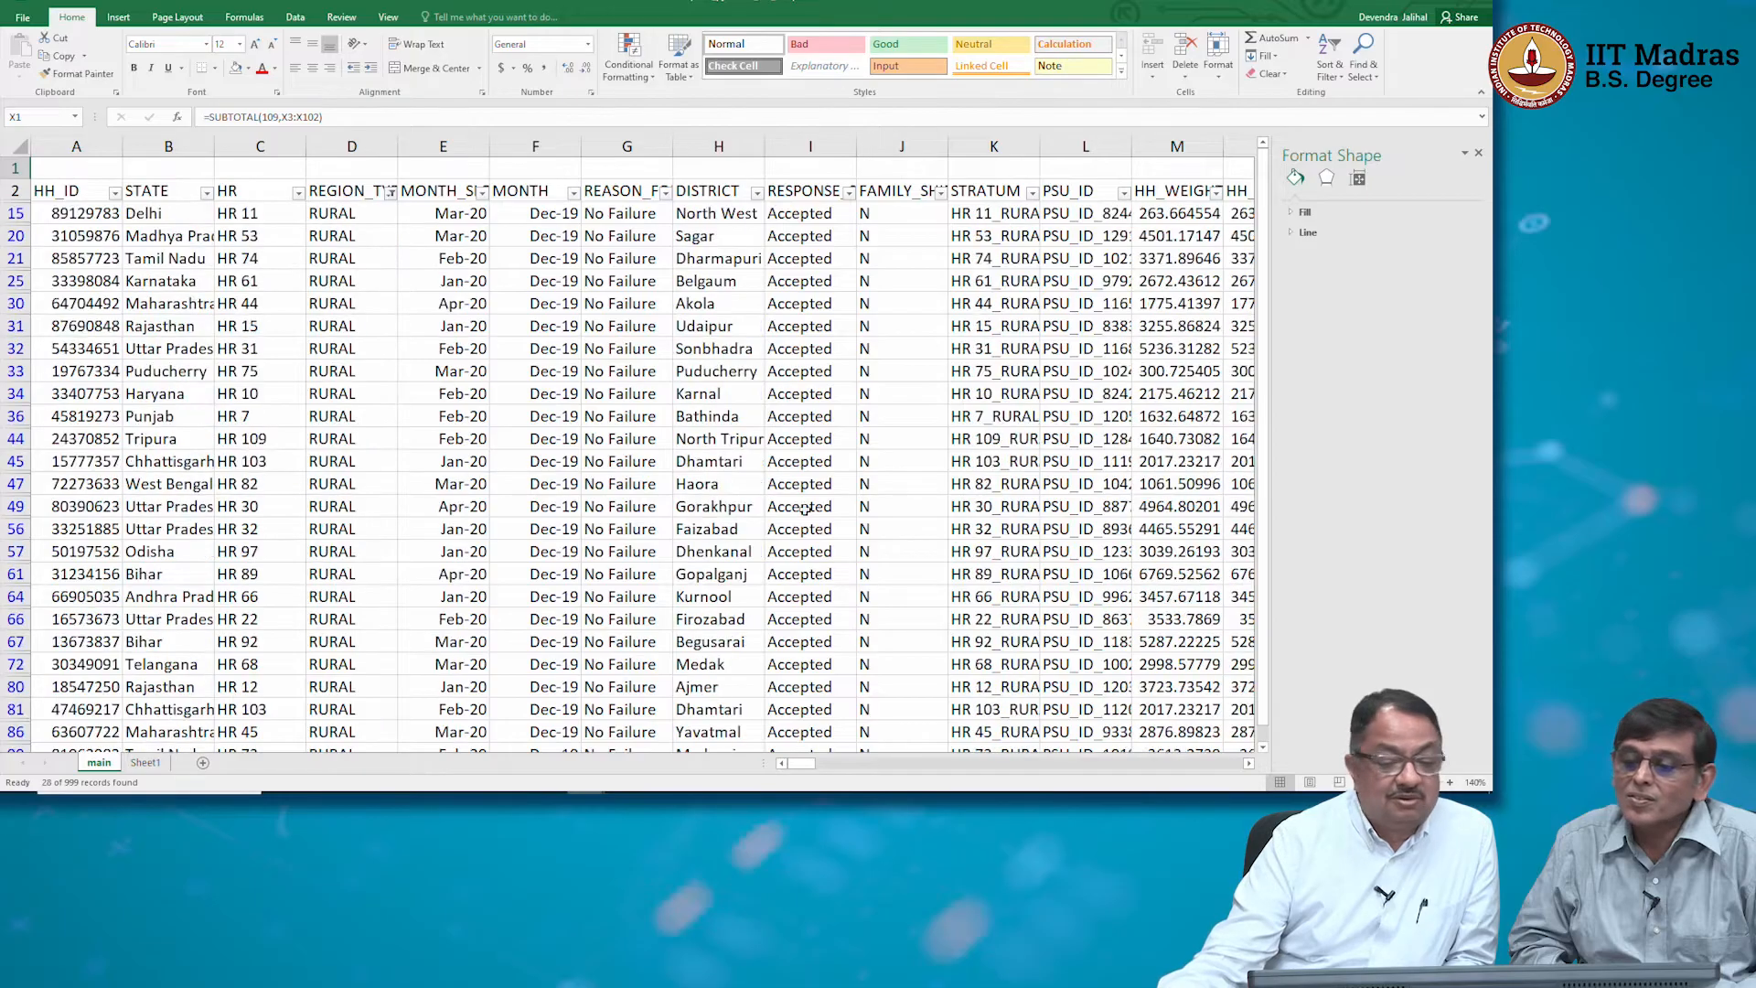
Copy the subtotal formula from X1 into Z1 to sum the visible monthly food expenditure
scroll(837, 495, right, 3)
key(Right)
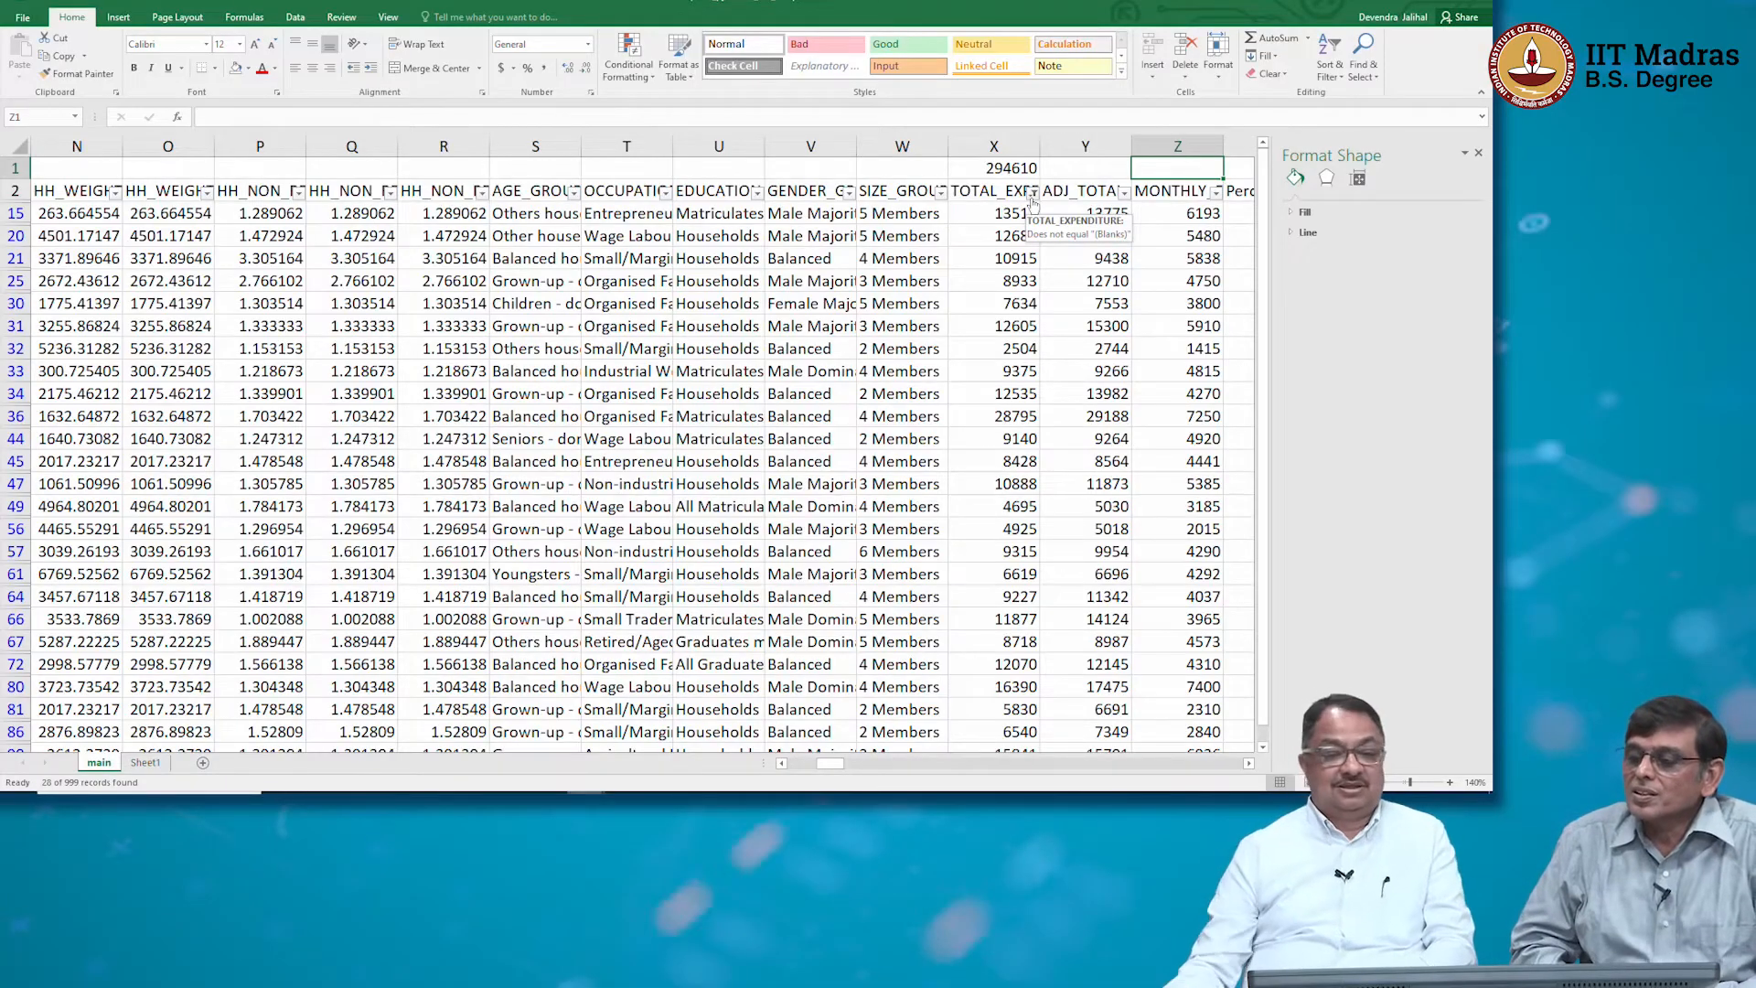
click(1004, 167)
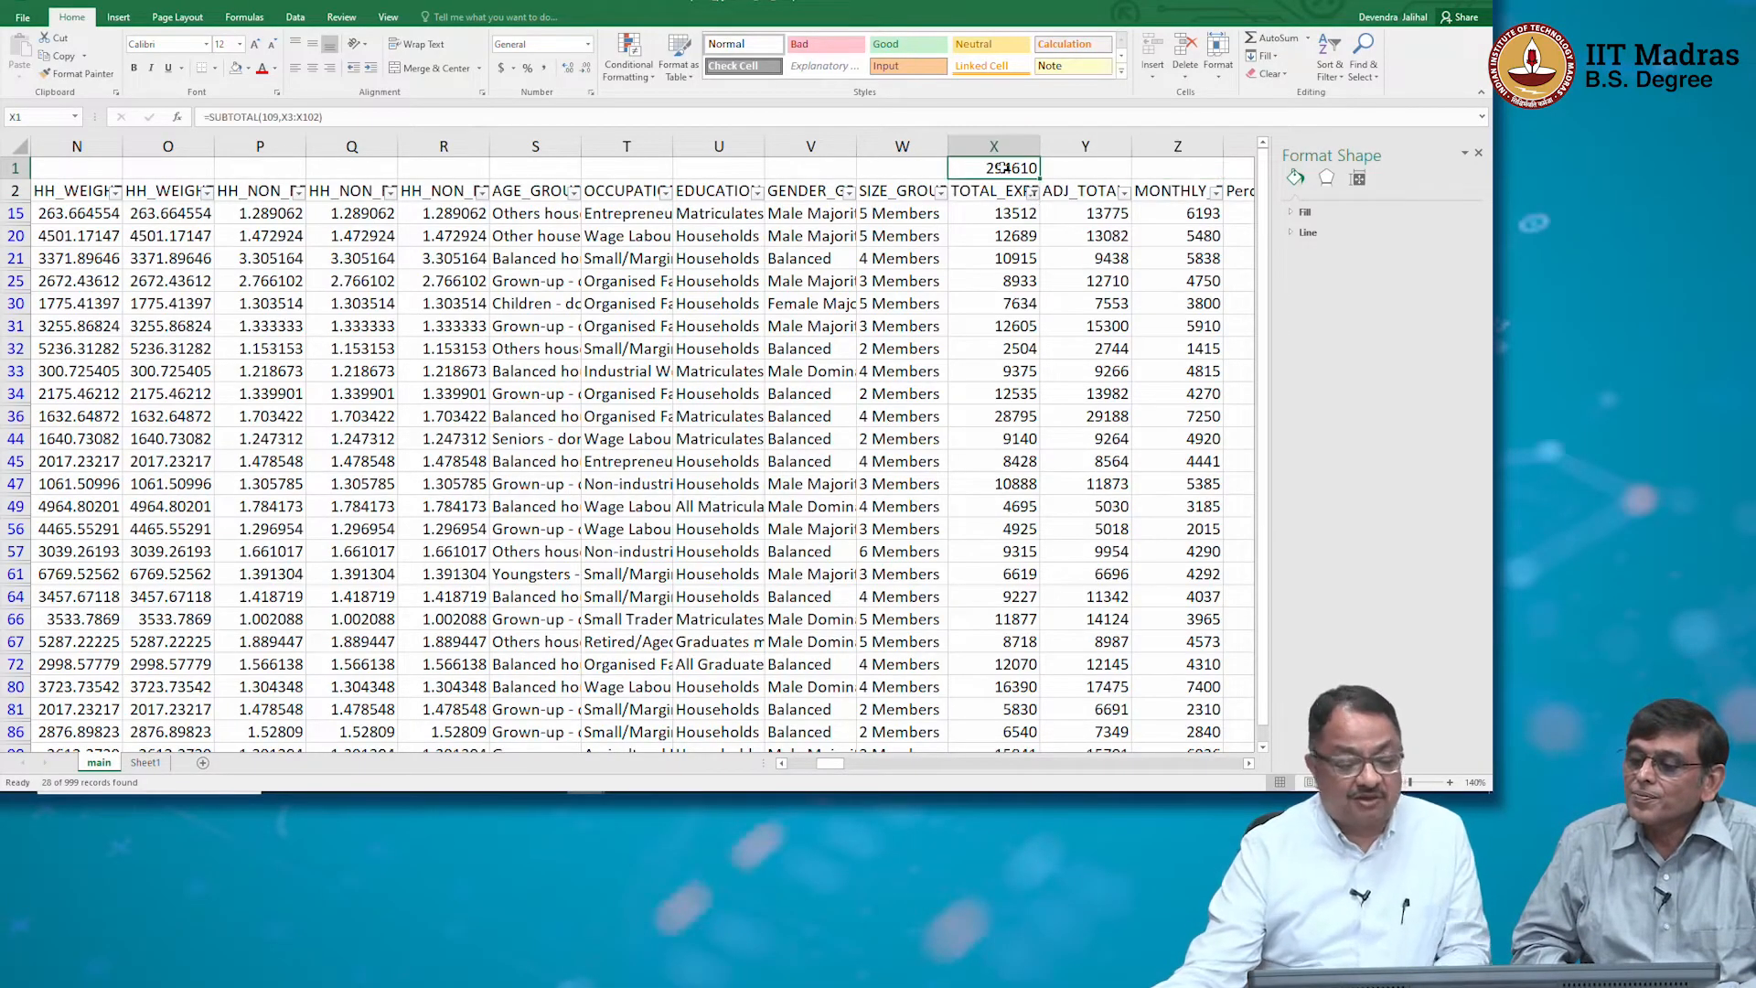
key(ctrl+c)
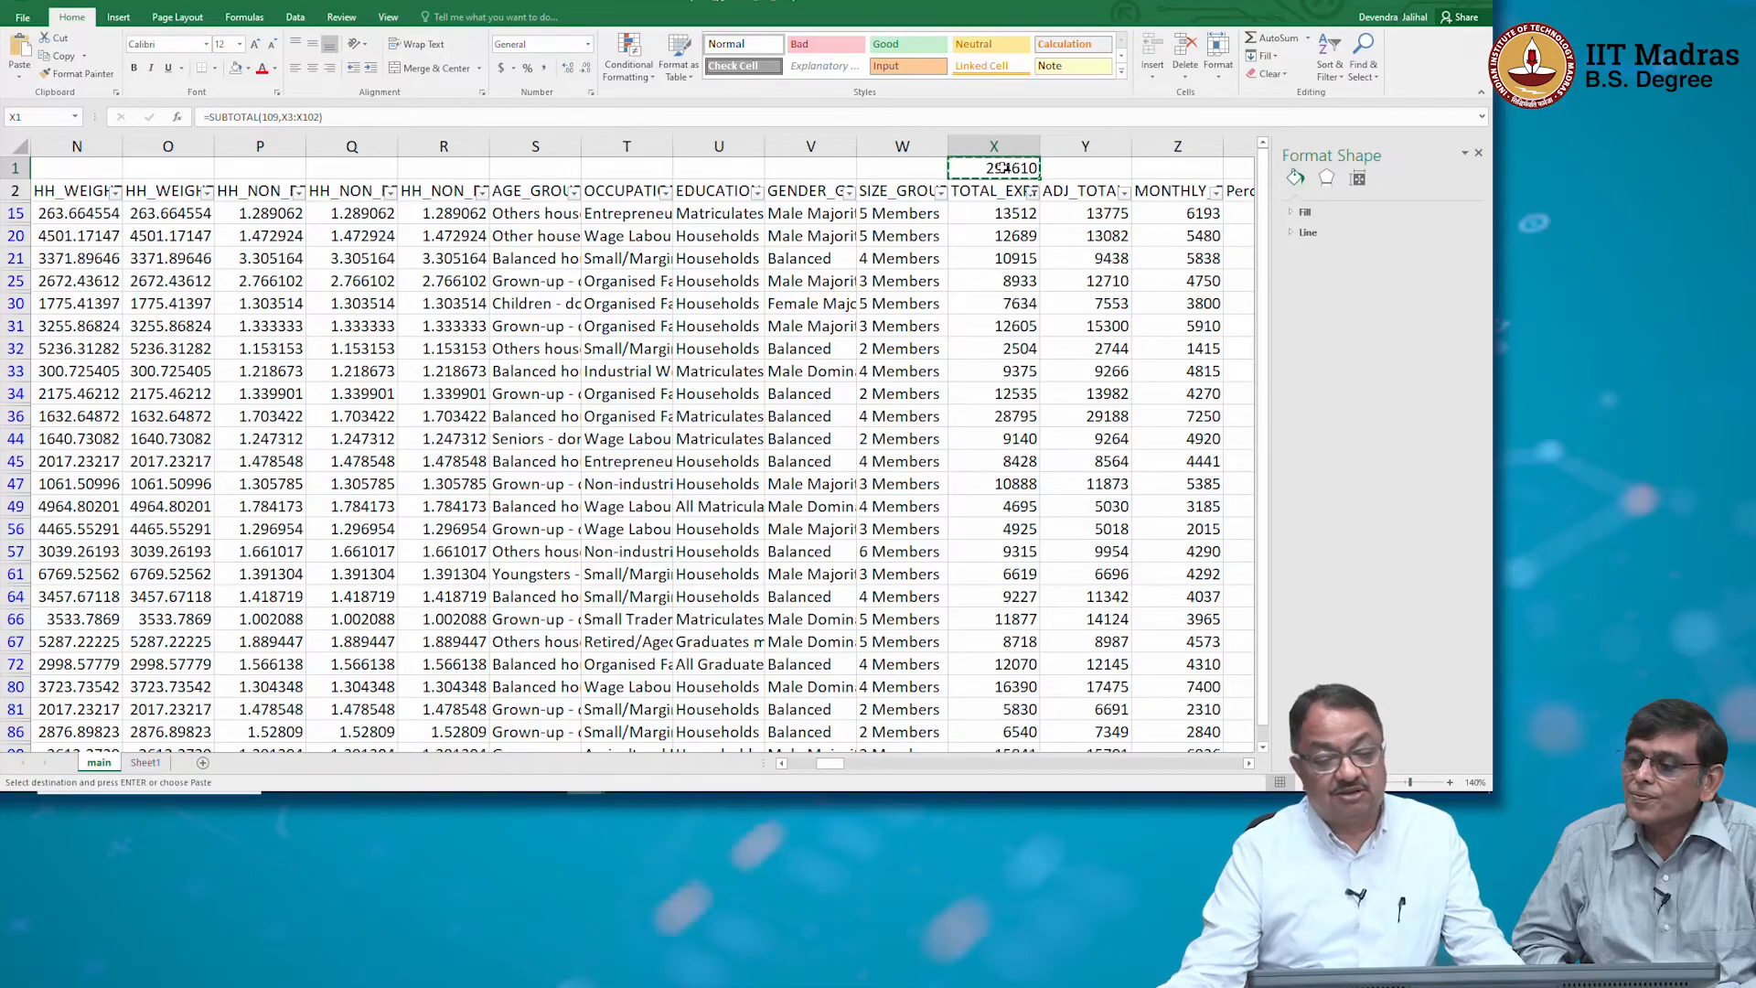
click(1154, 163)
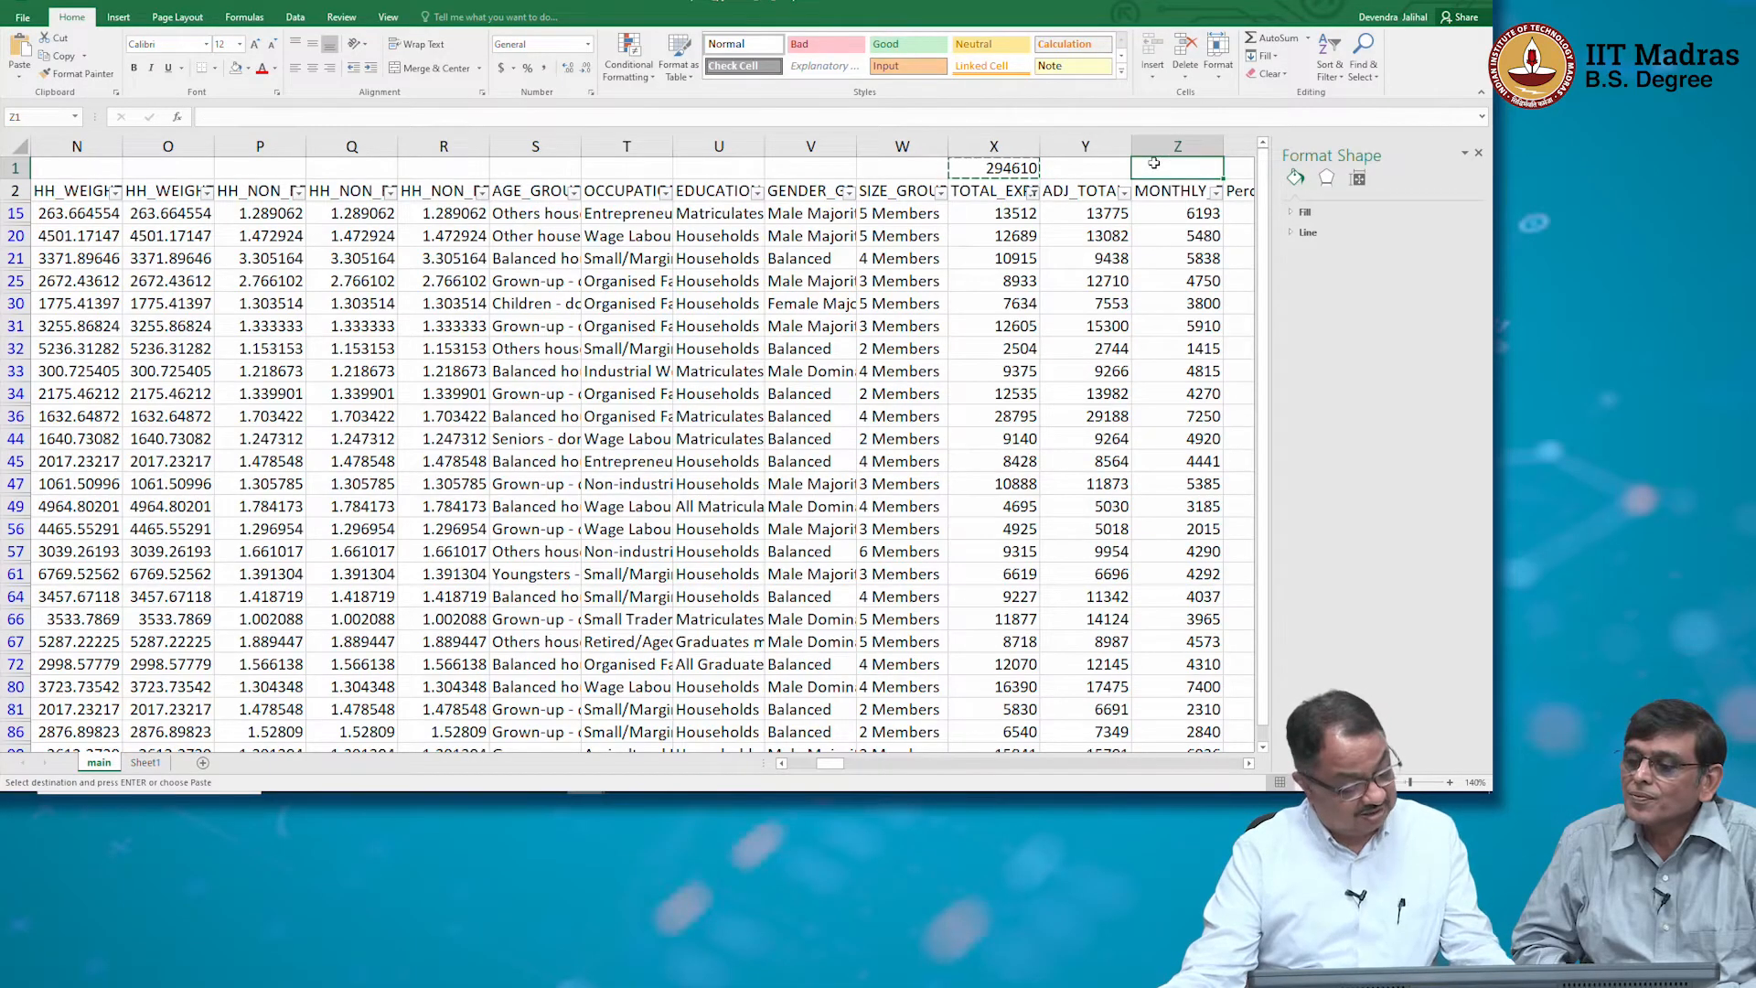
key(ctrl+v)
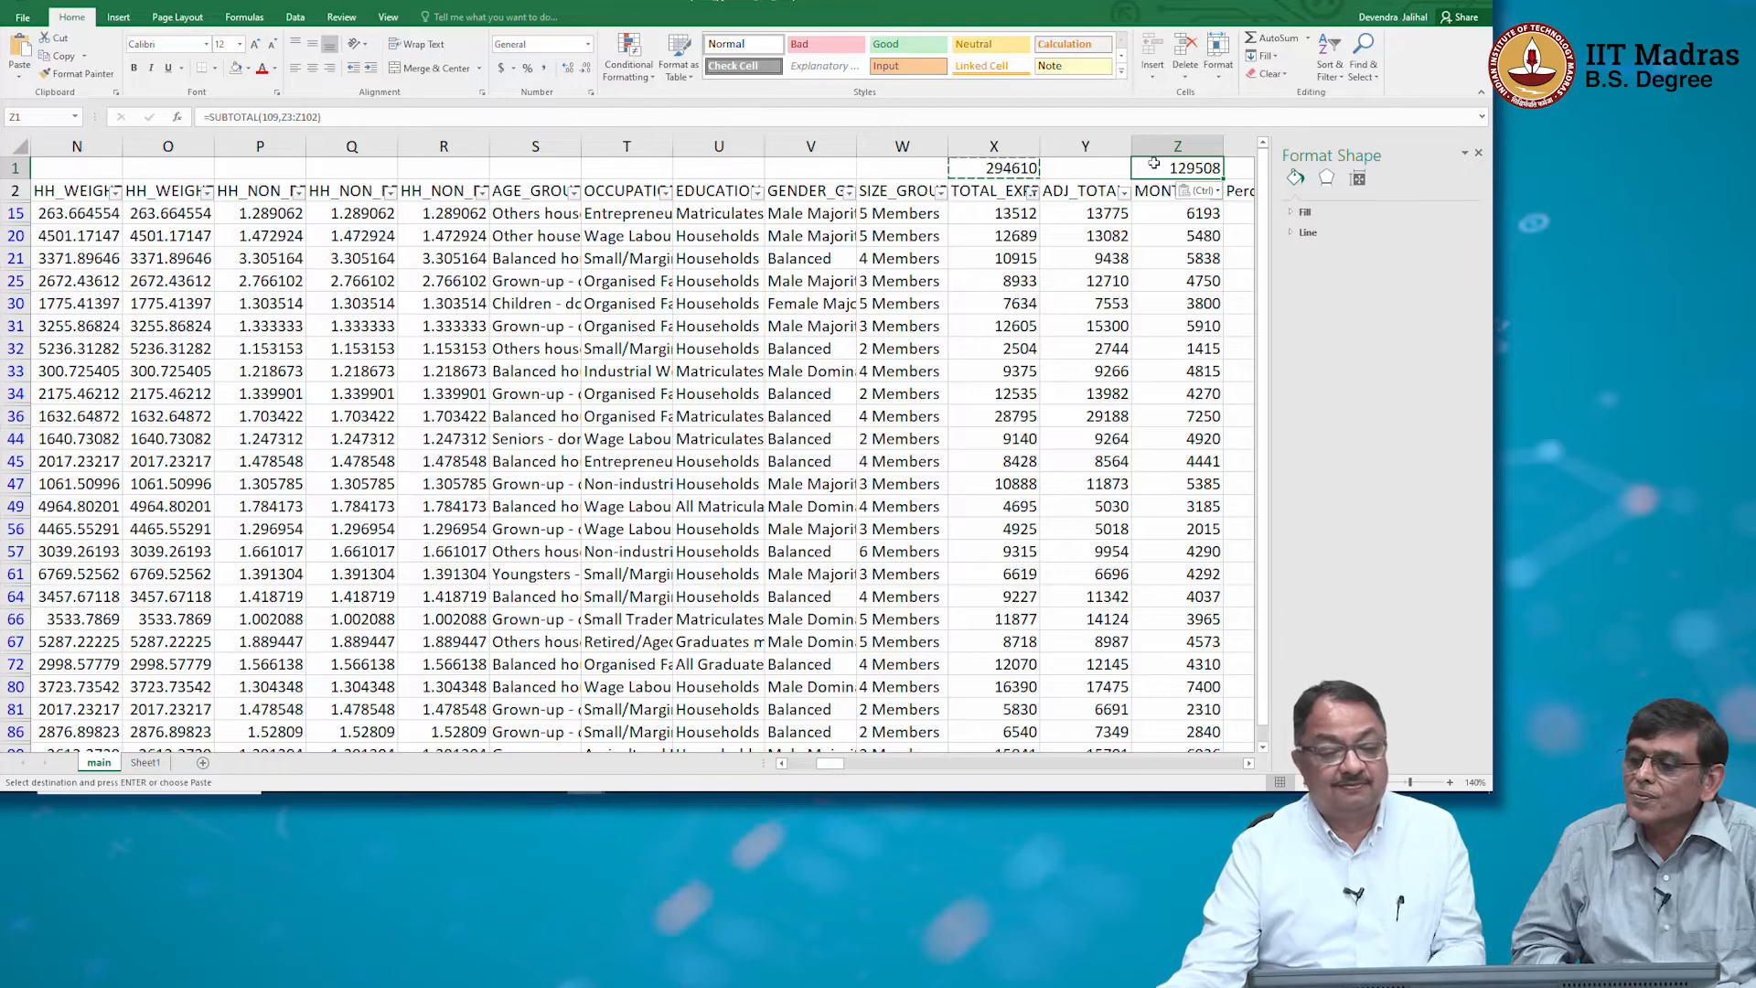
key(Escape)
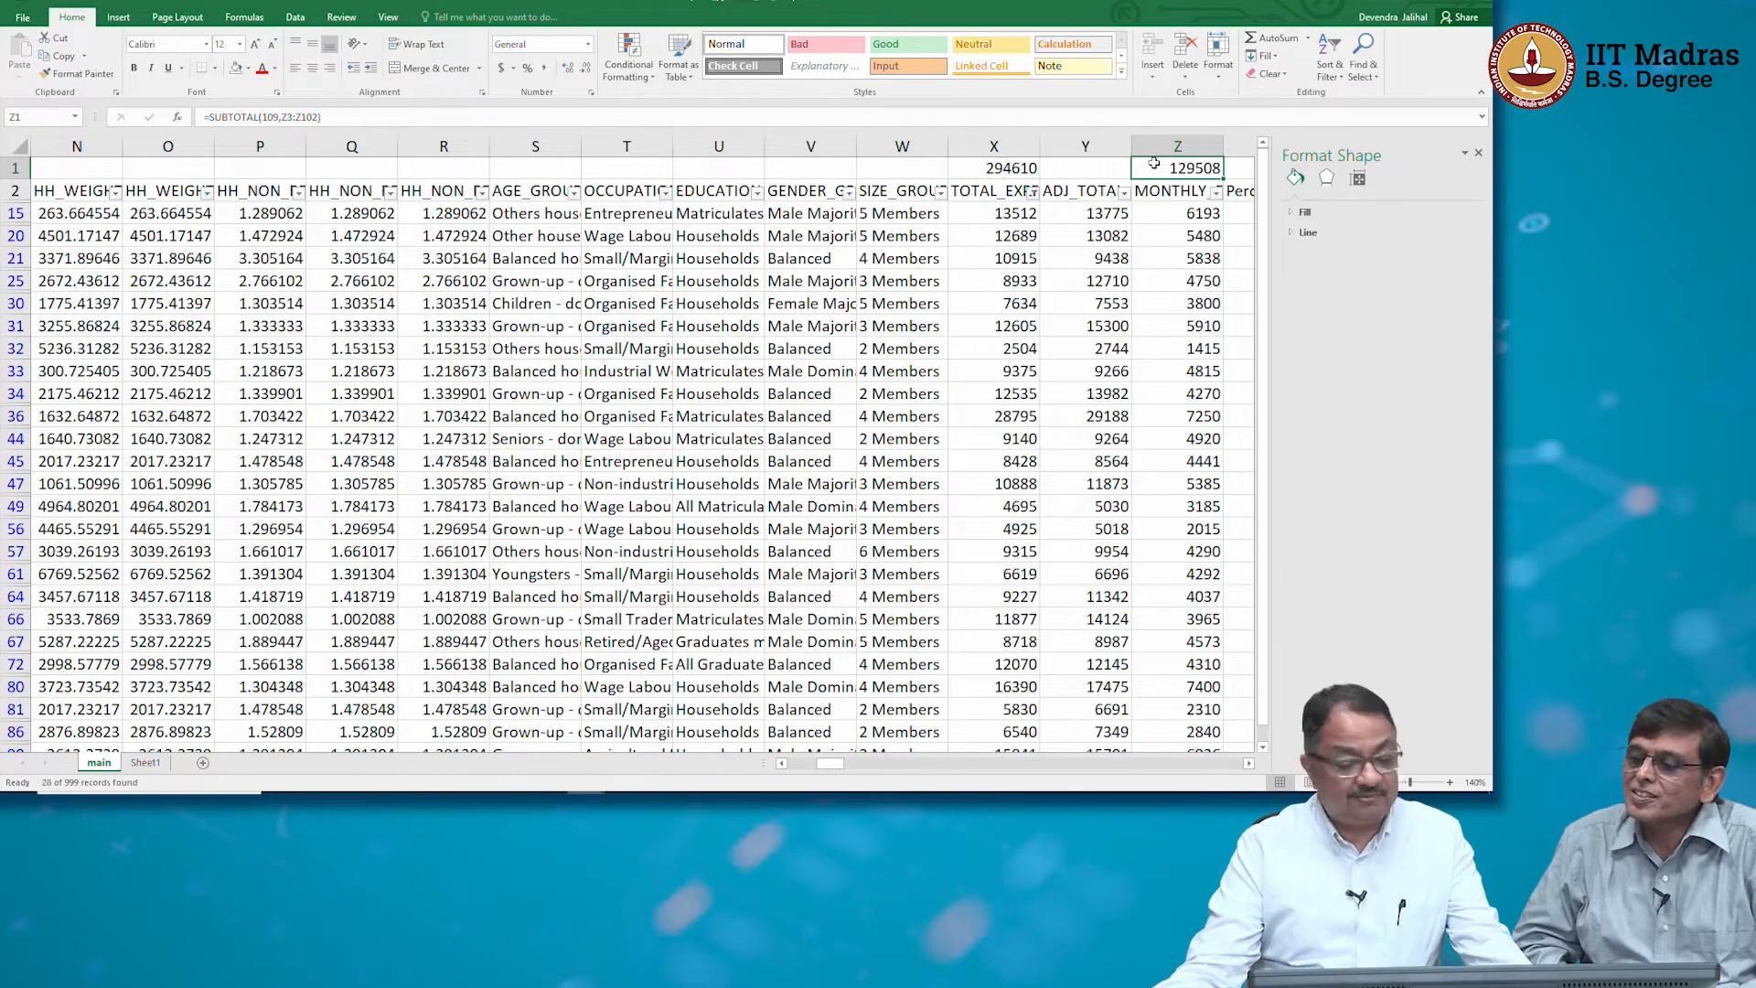
Enter =Z1/X1 in cell AA1 and format it as a percentage
click(1250, 165)
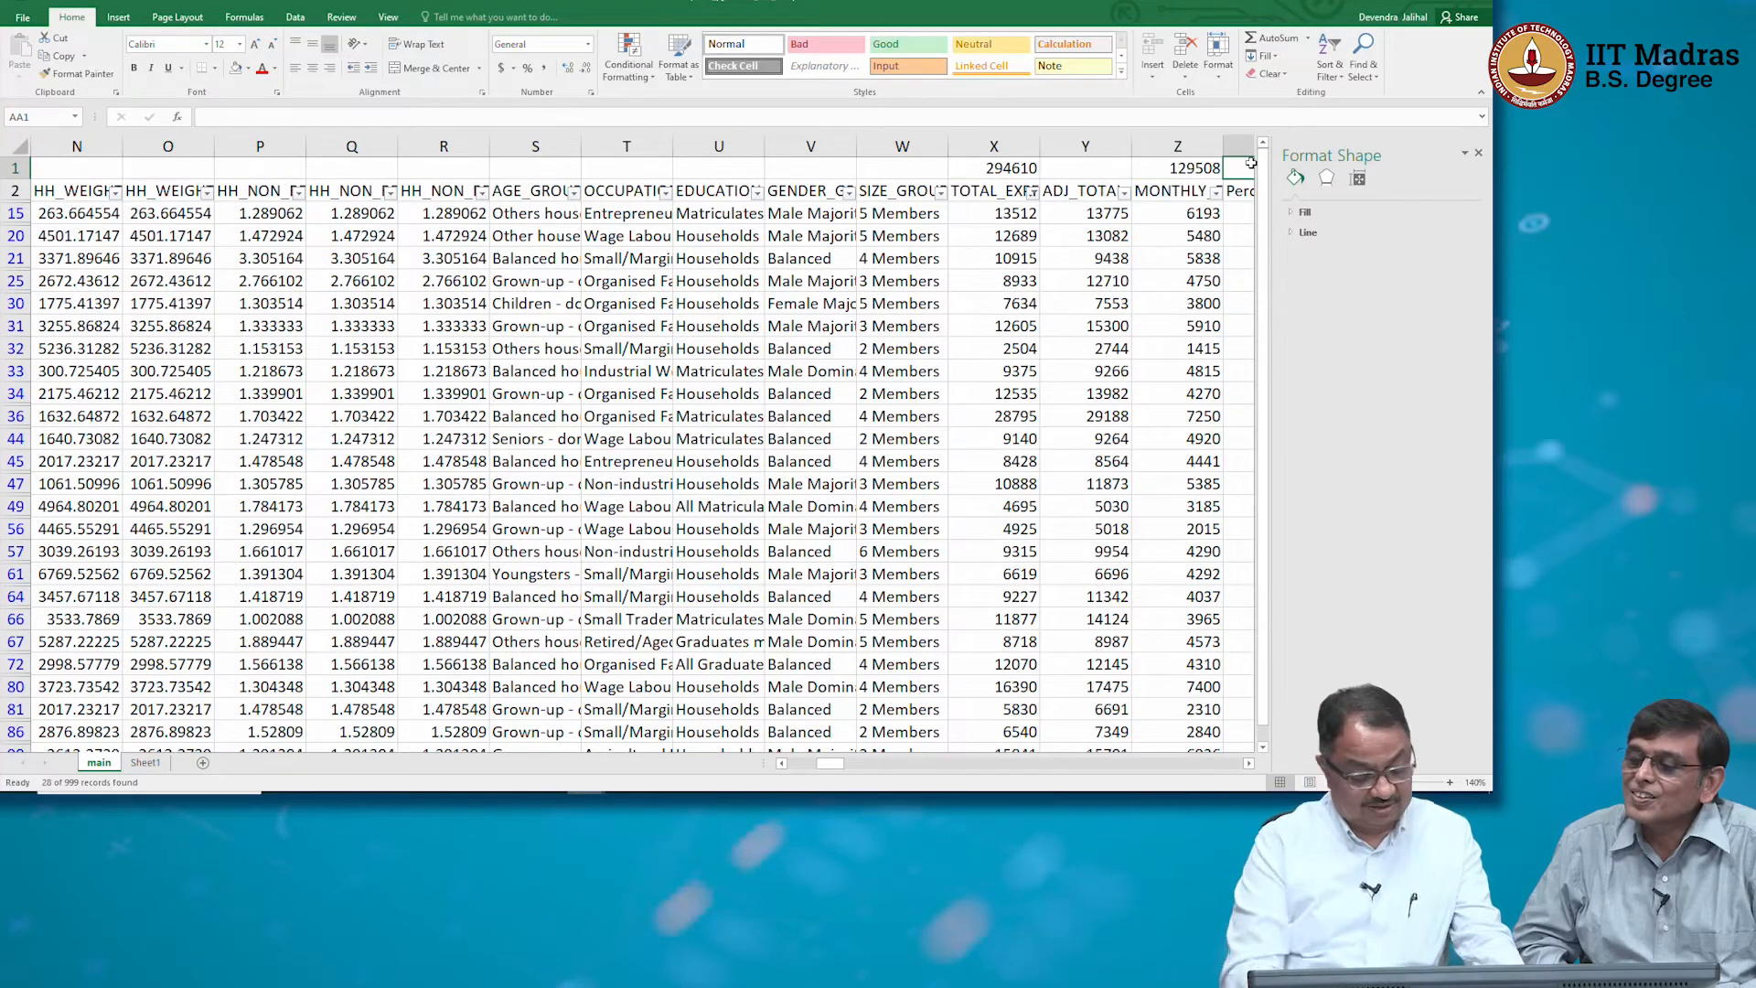
text(=)
key(Left)
text(/)
key(Left)
key(Left)
key(Left)
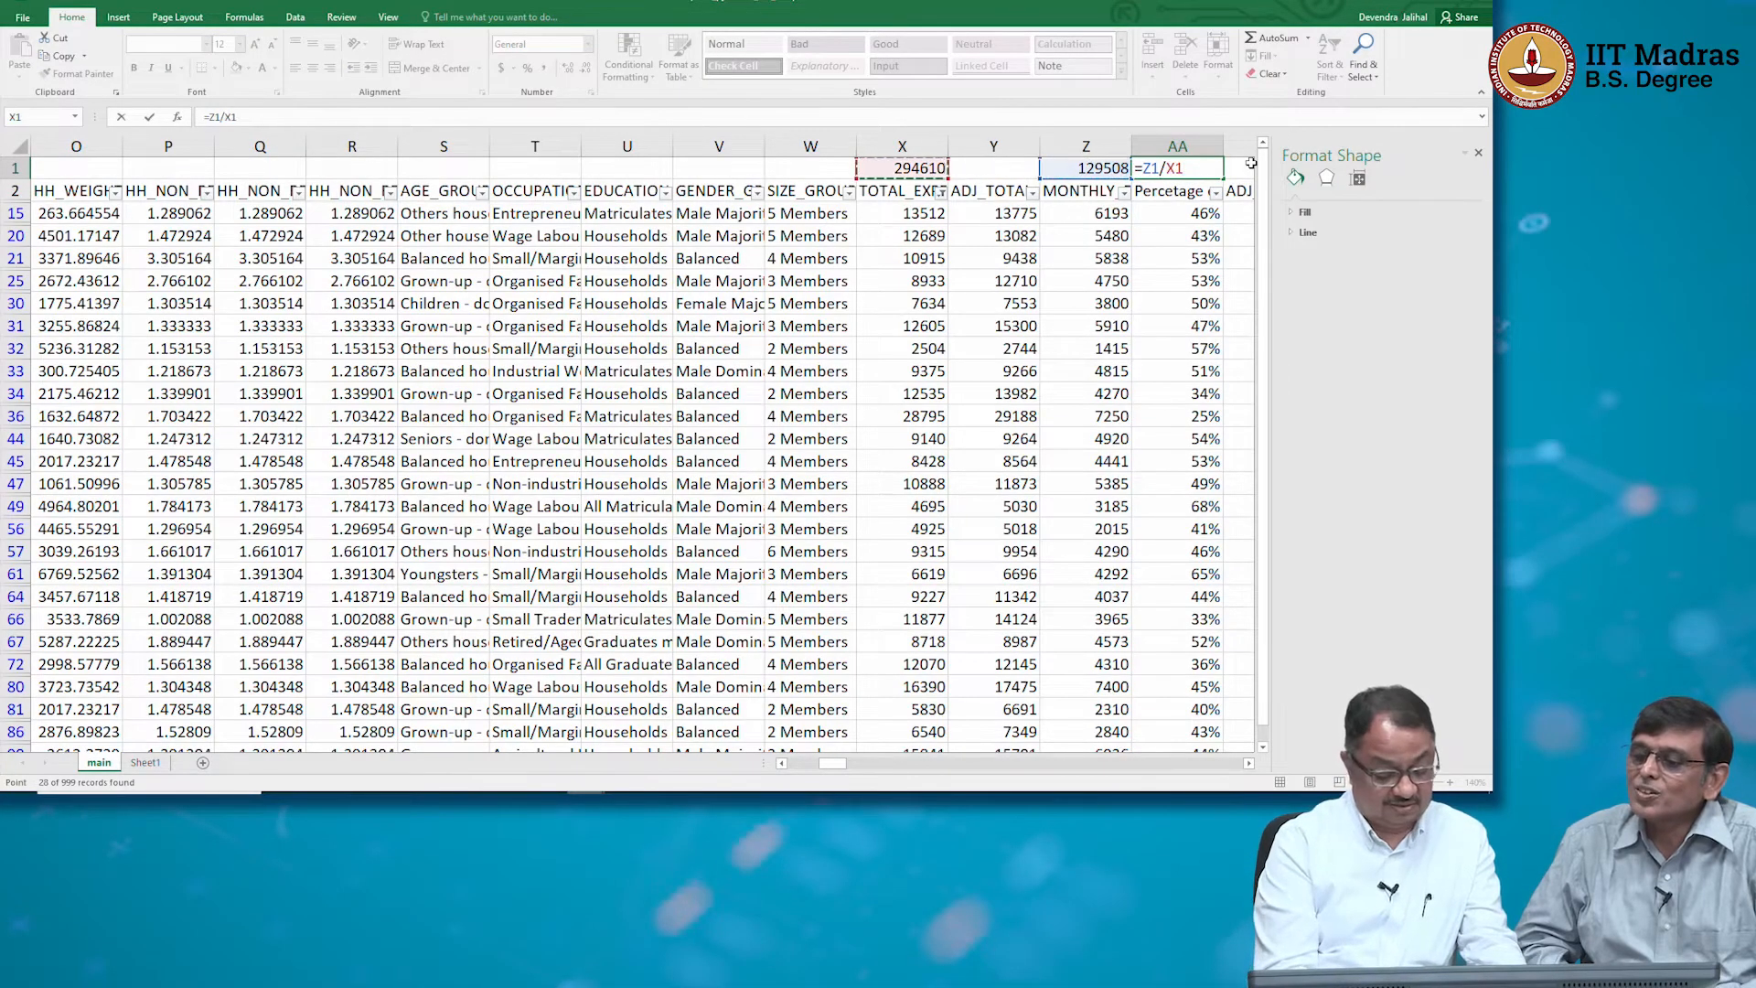
key(Return)
key(Up)
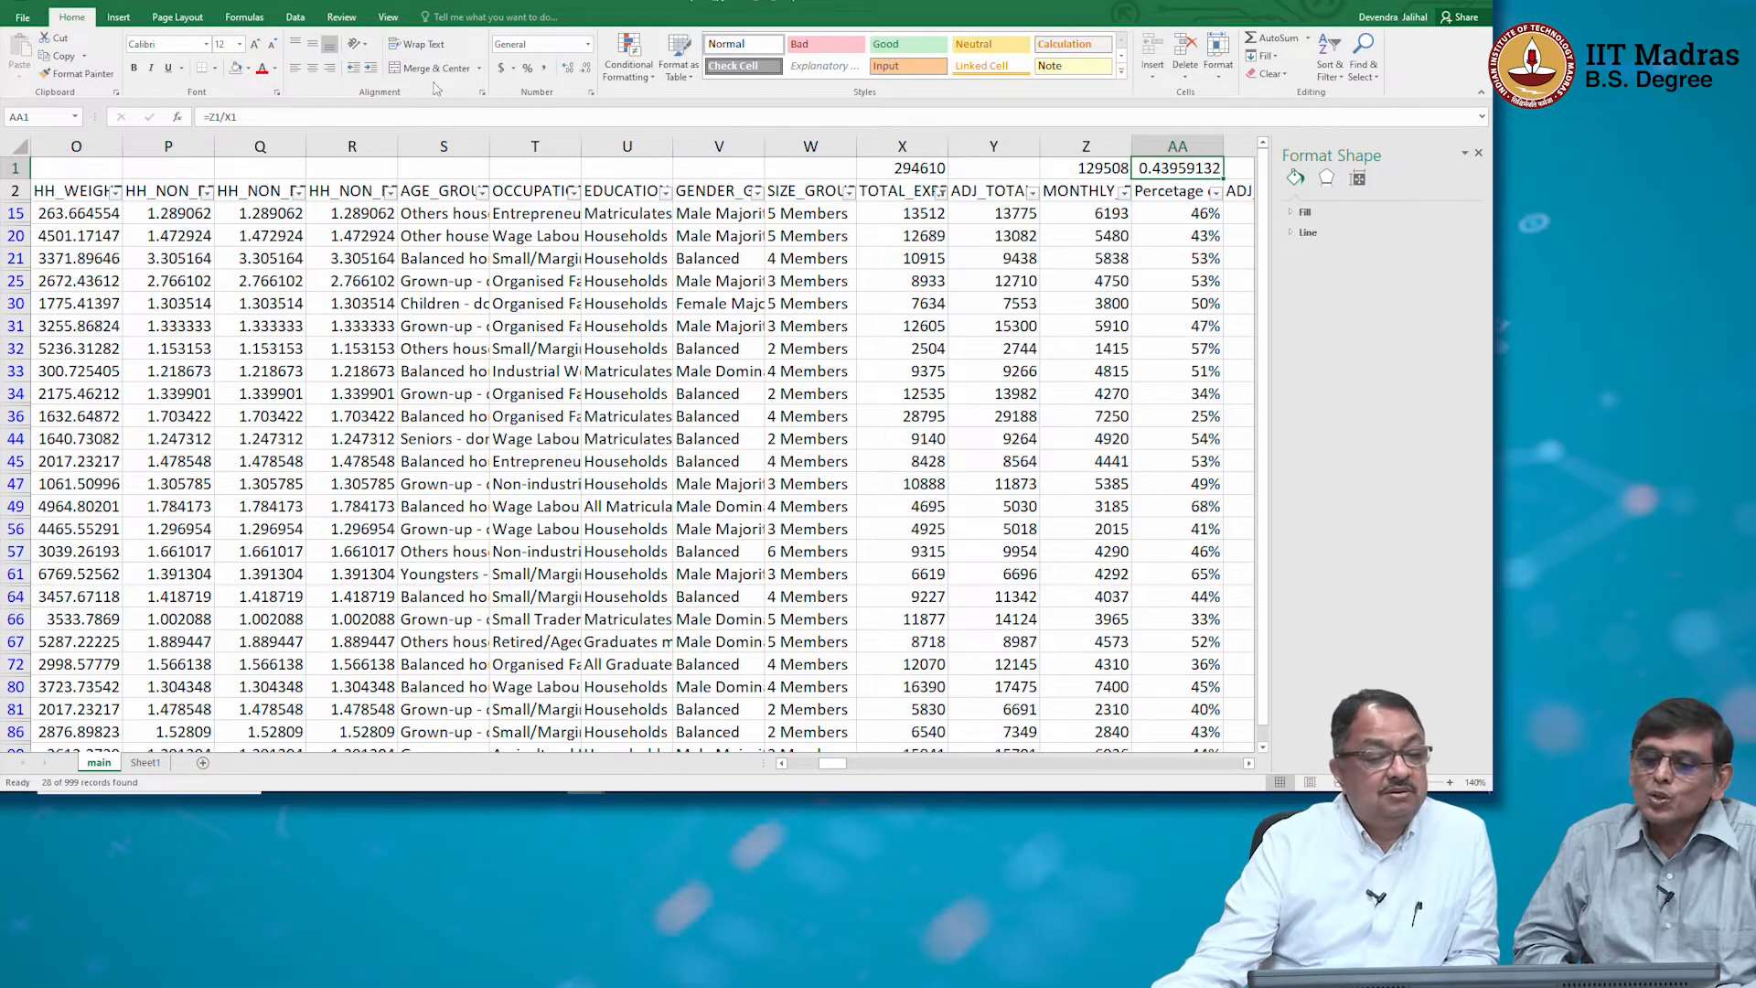
click(529, 68)
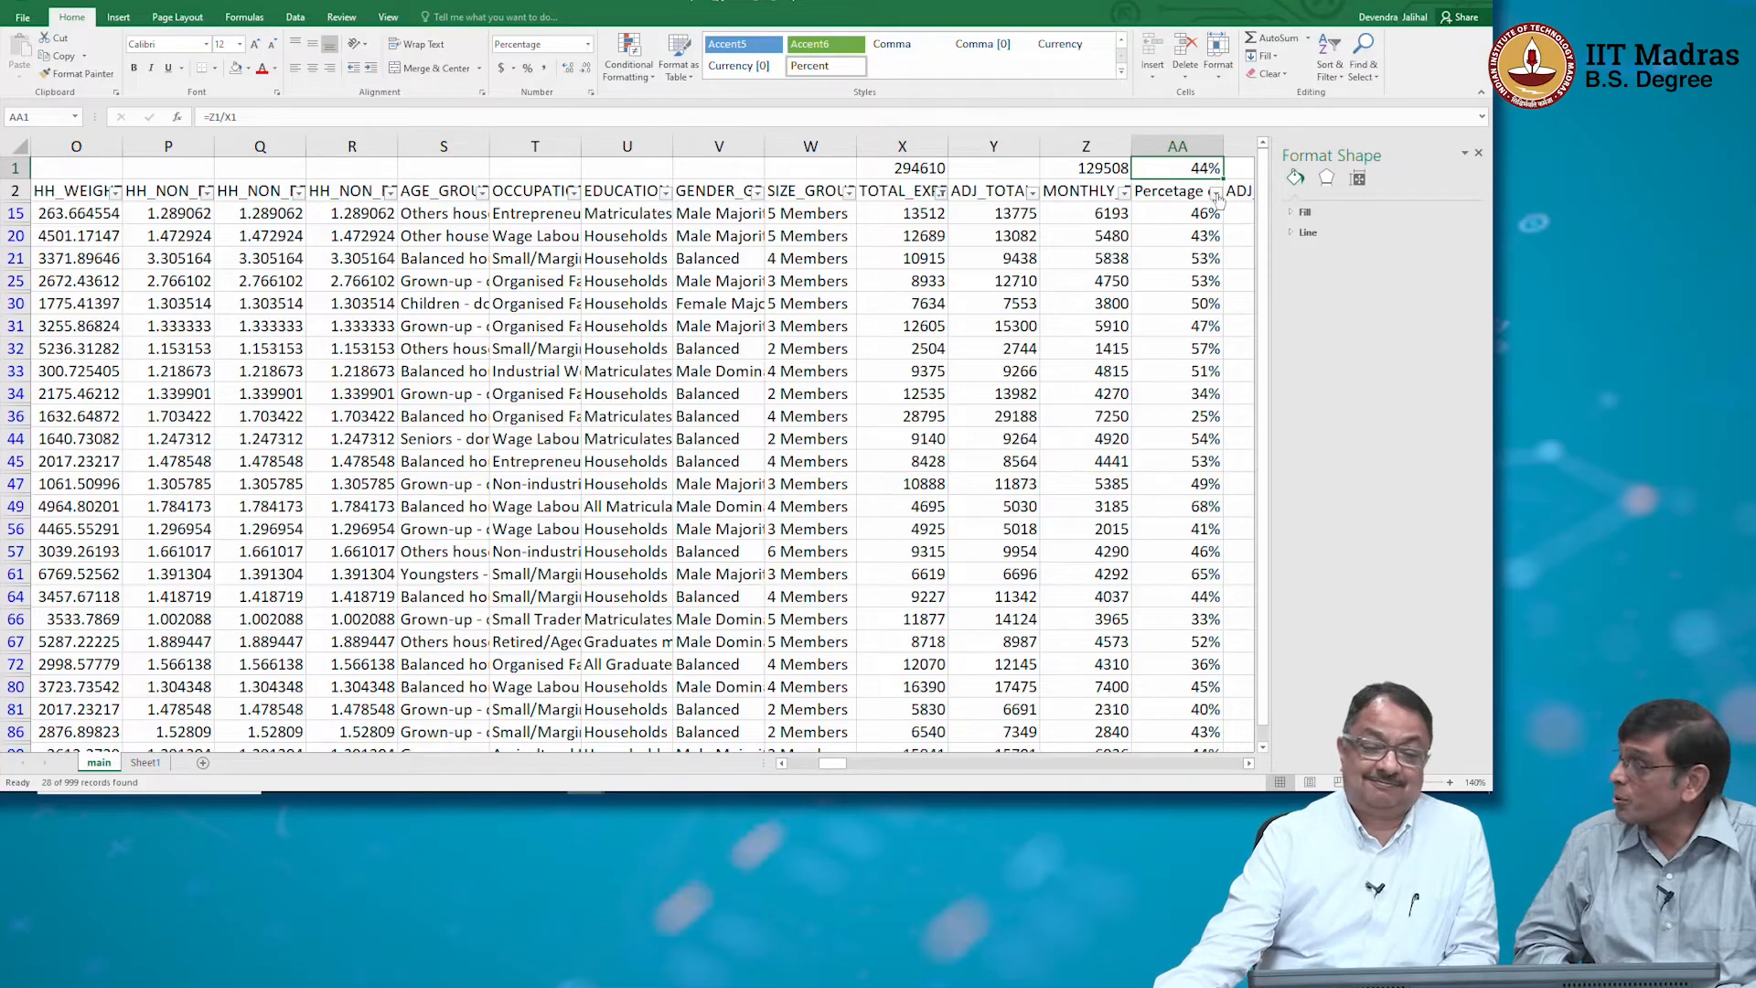
Change the REGION_TYPE filter to show only URBAN households
click(799, 765)
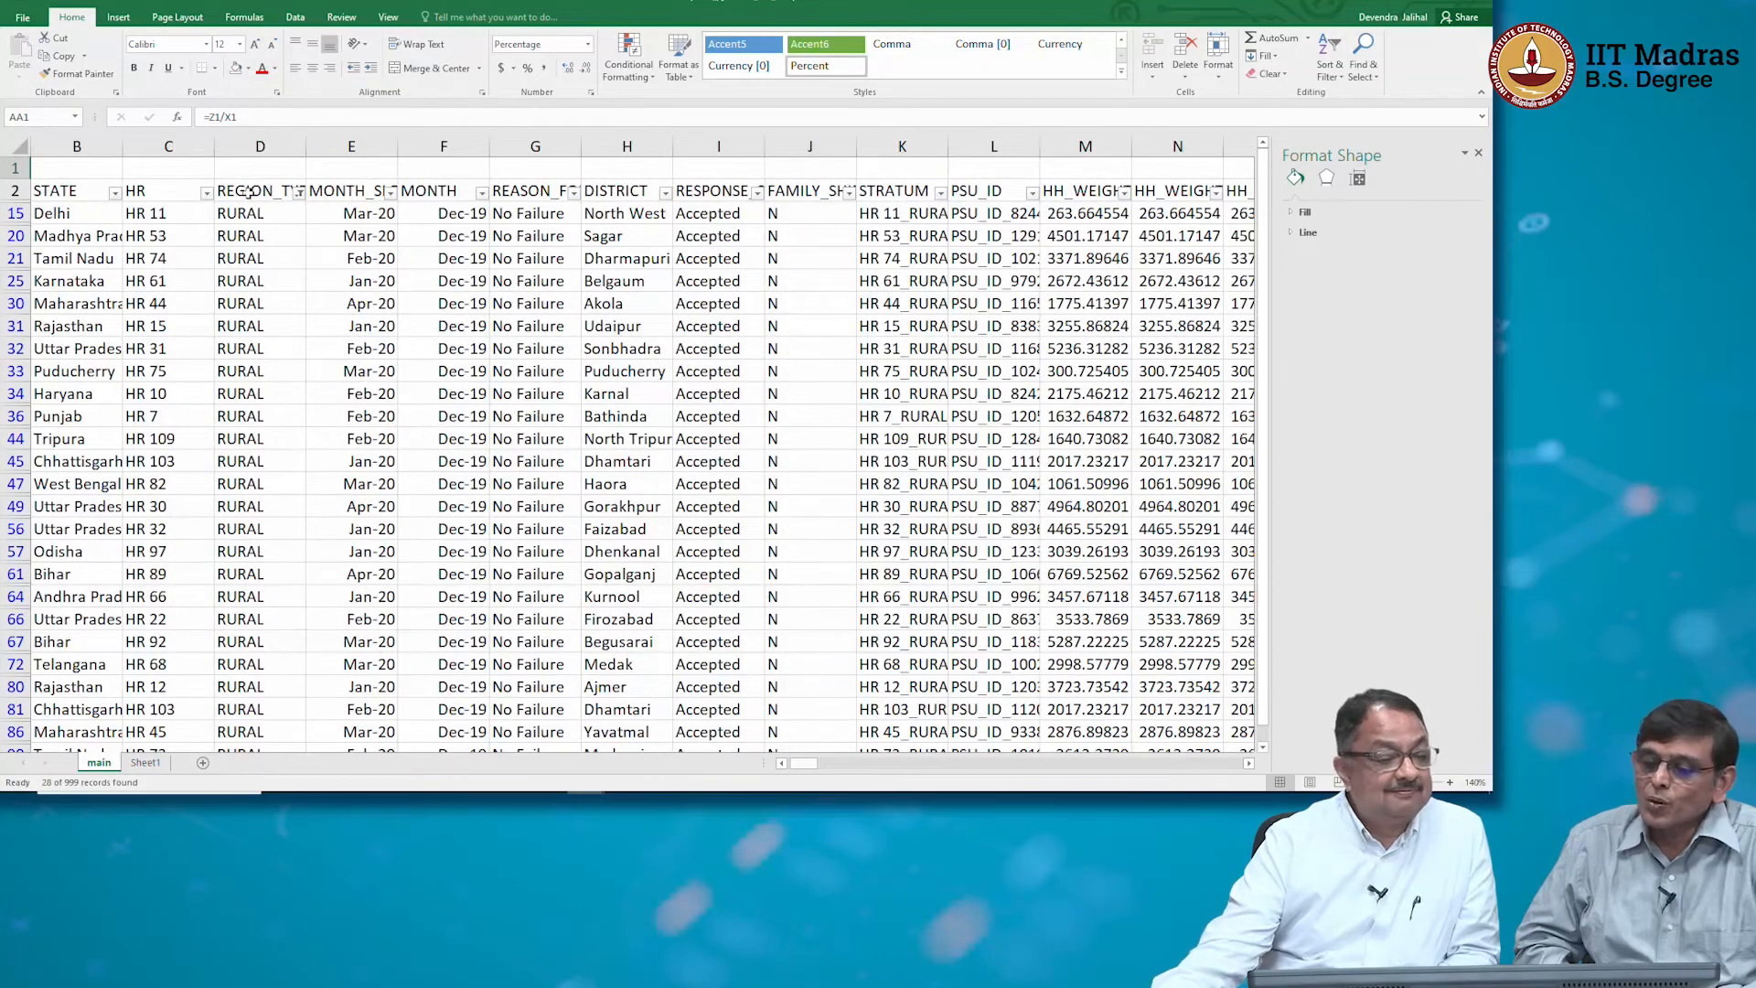
click(293, 191)
click(153, 359)
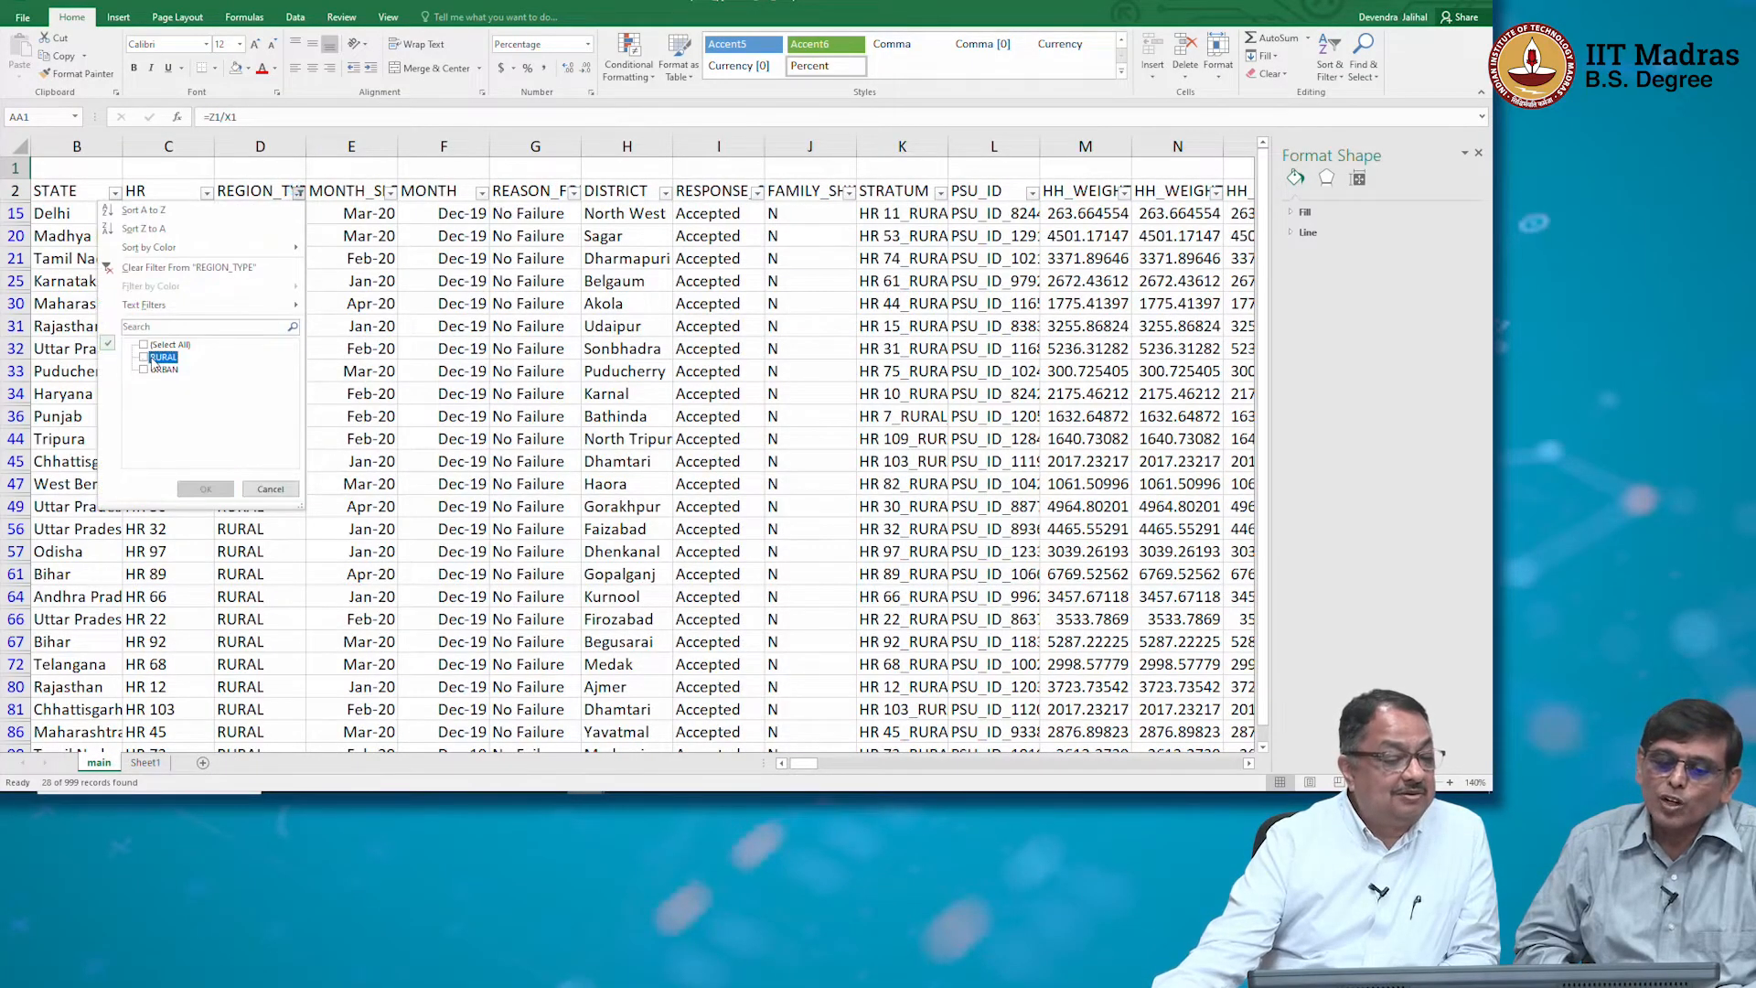
click(152, 371)
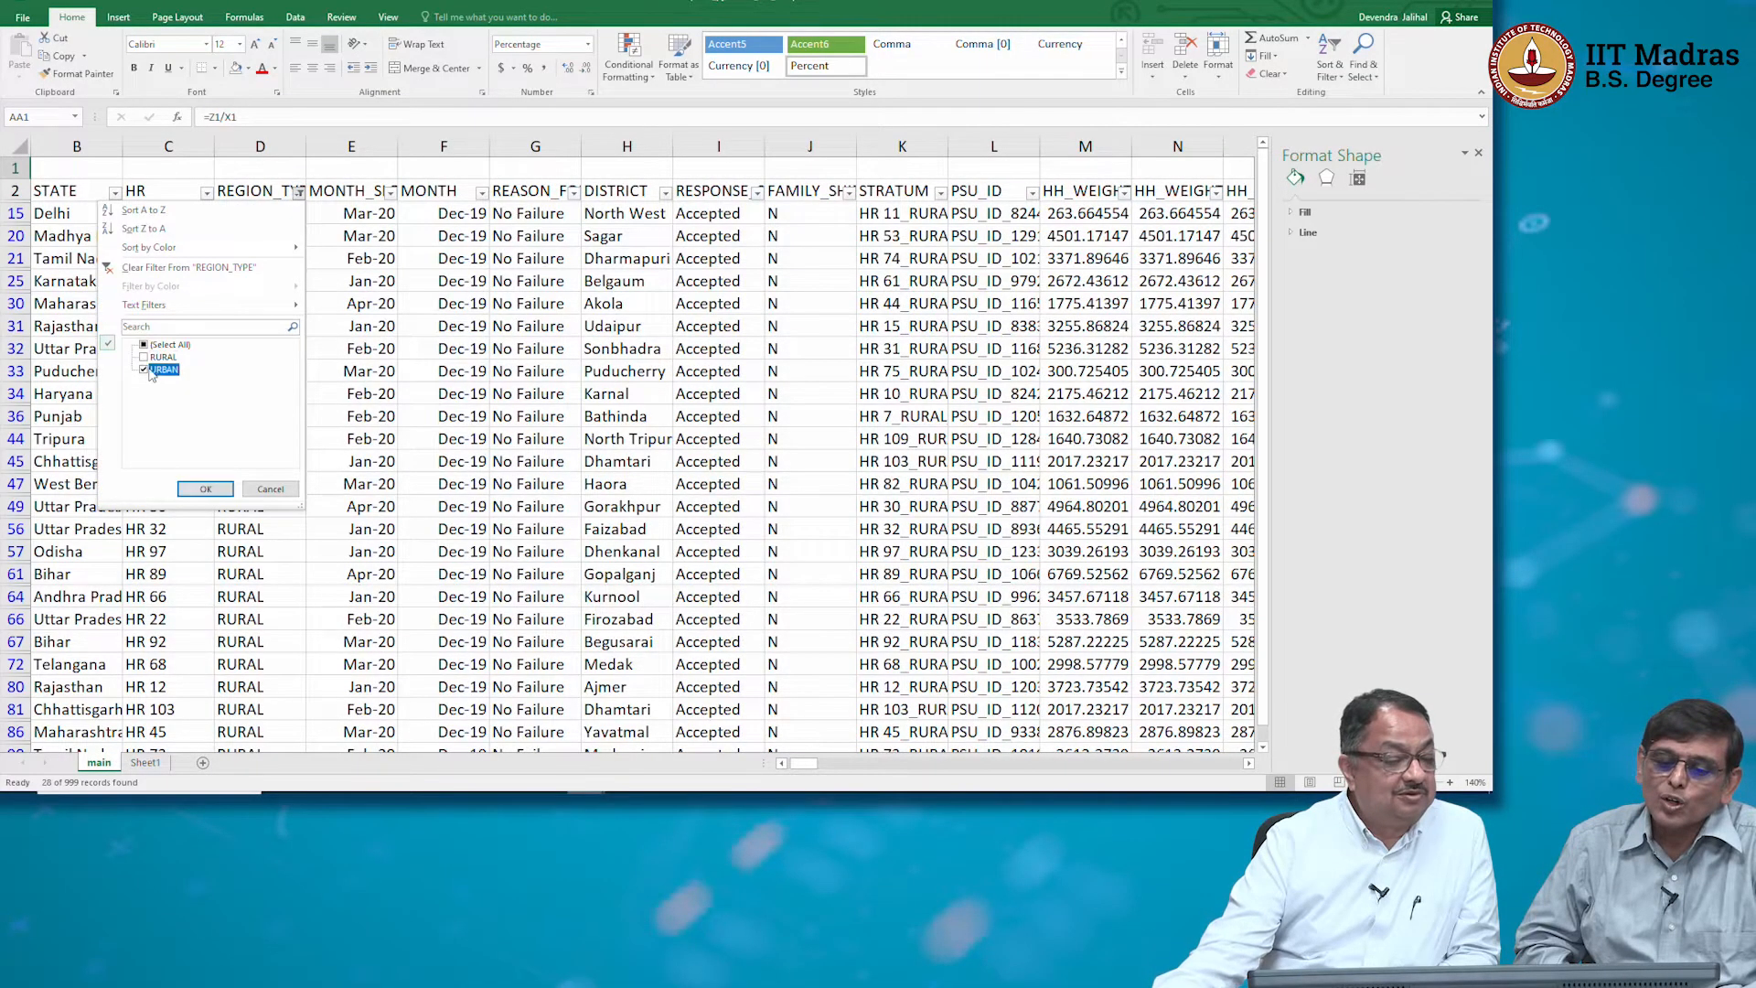
click(206, 489)
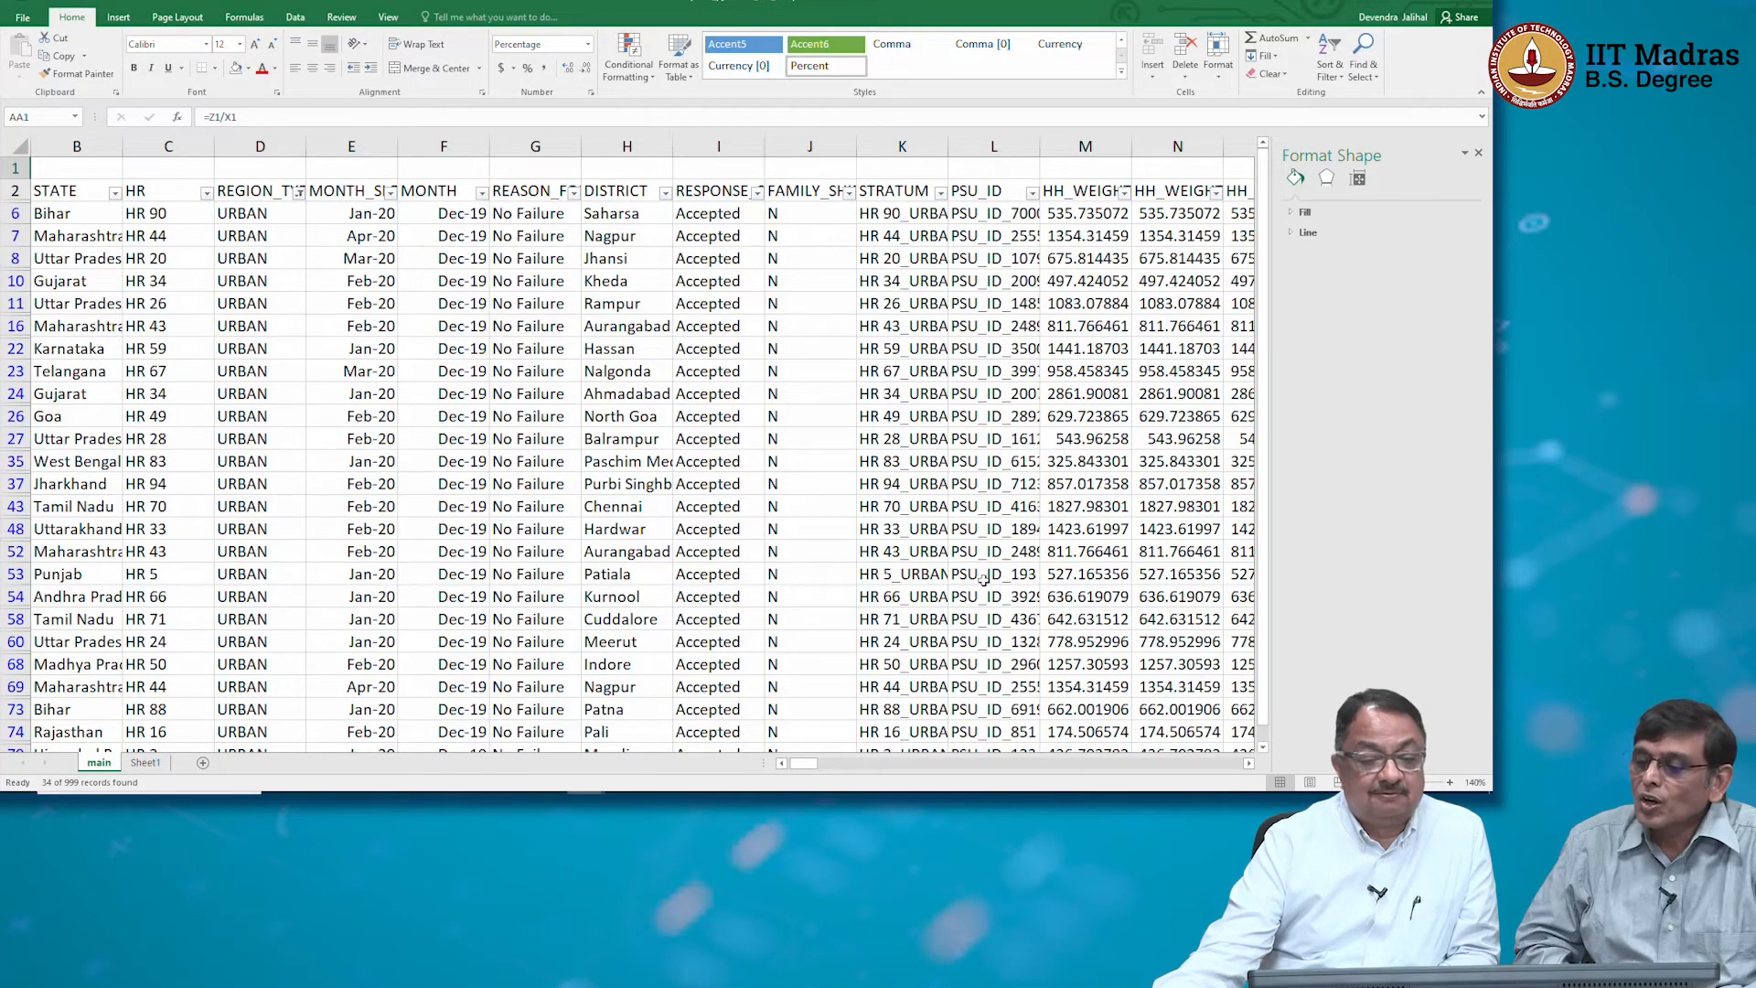
Examine the expenditure subtotals and the food percentage in row 1 for the urban households
click(1247, 763)
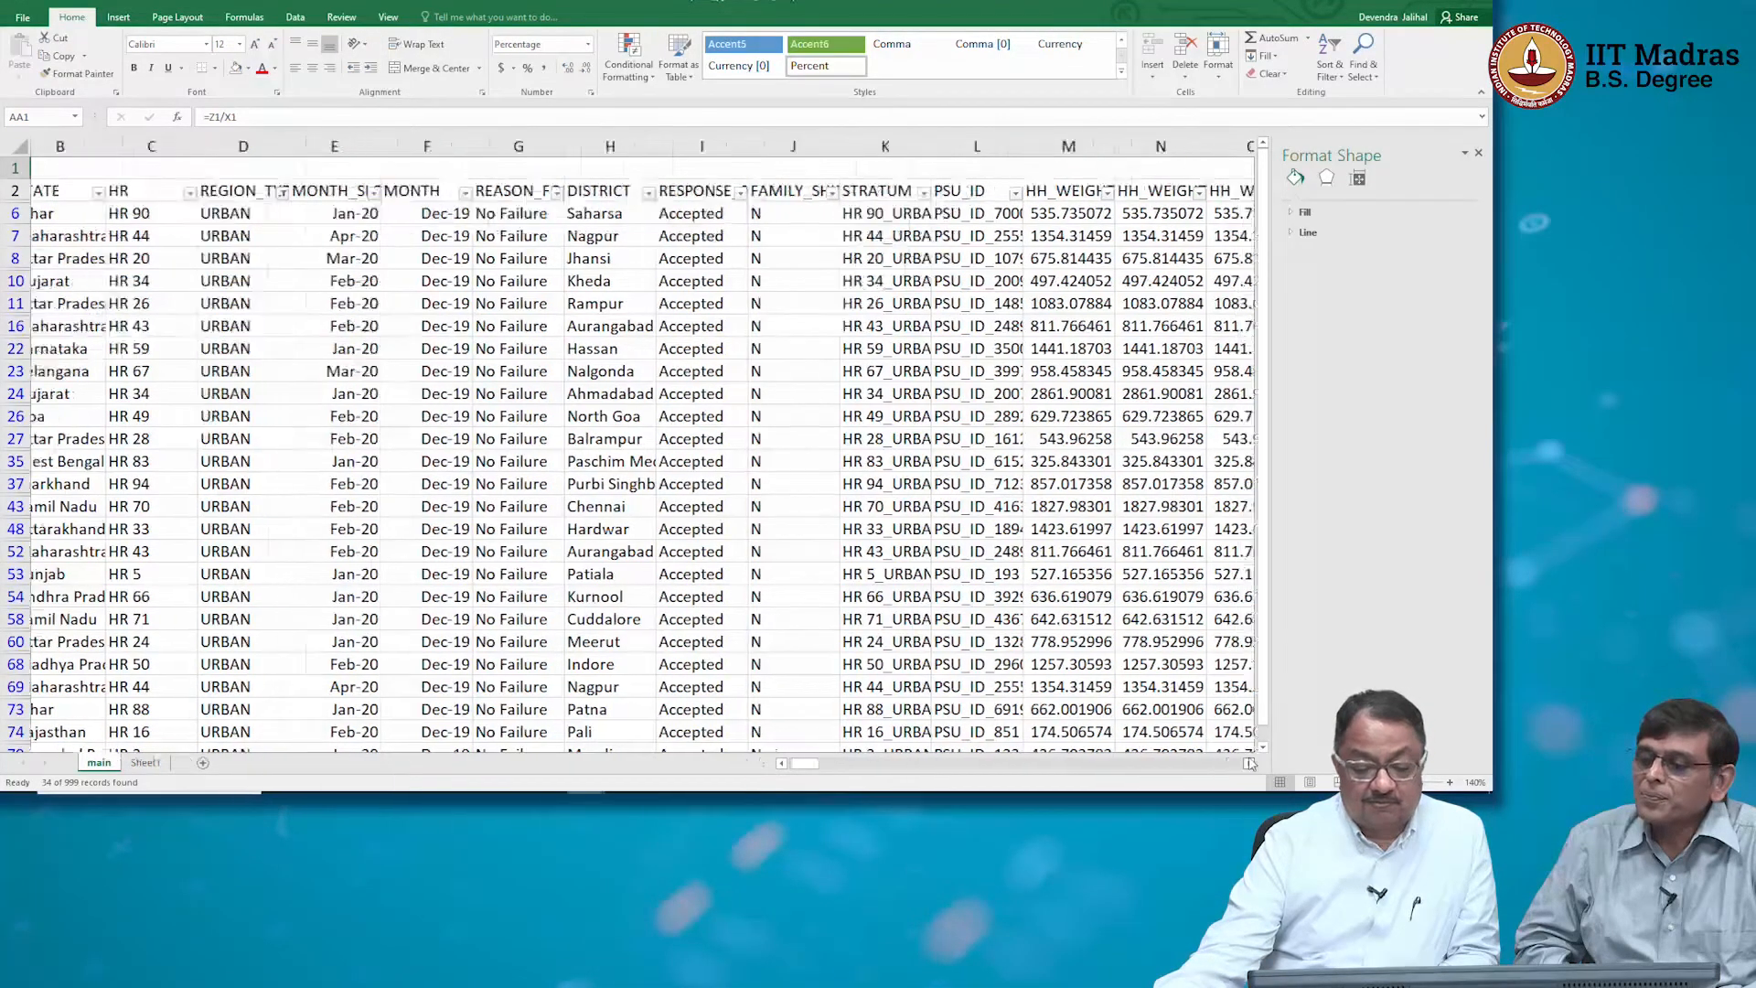
click(1249, 763)
click(1249, 763)
click(1249, 763)
click(1250, 763)
click(1250, 763)
click(1249, 763)
click(1249, 762)
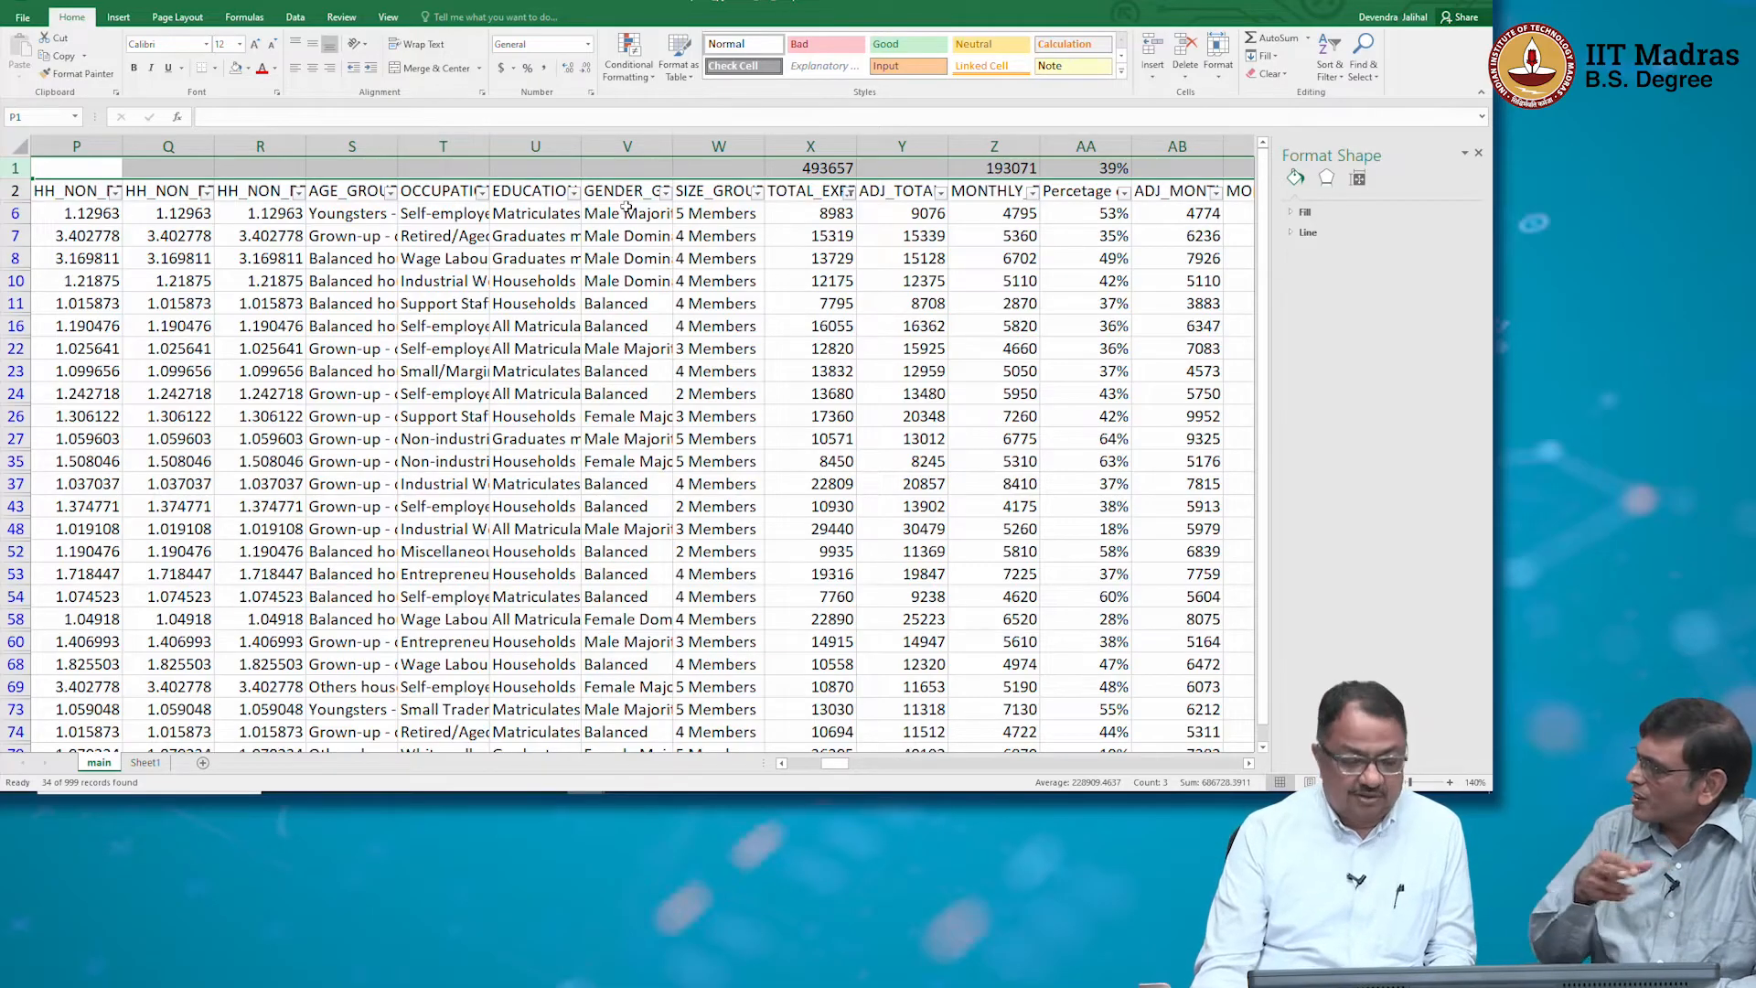
key(Up)
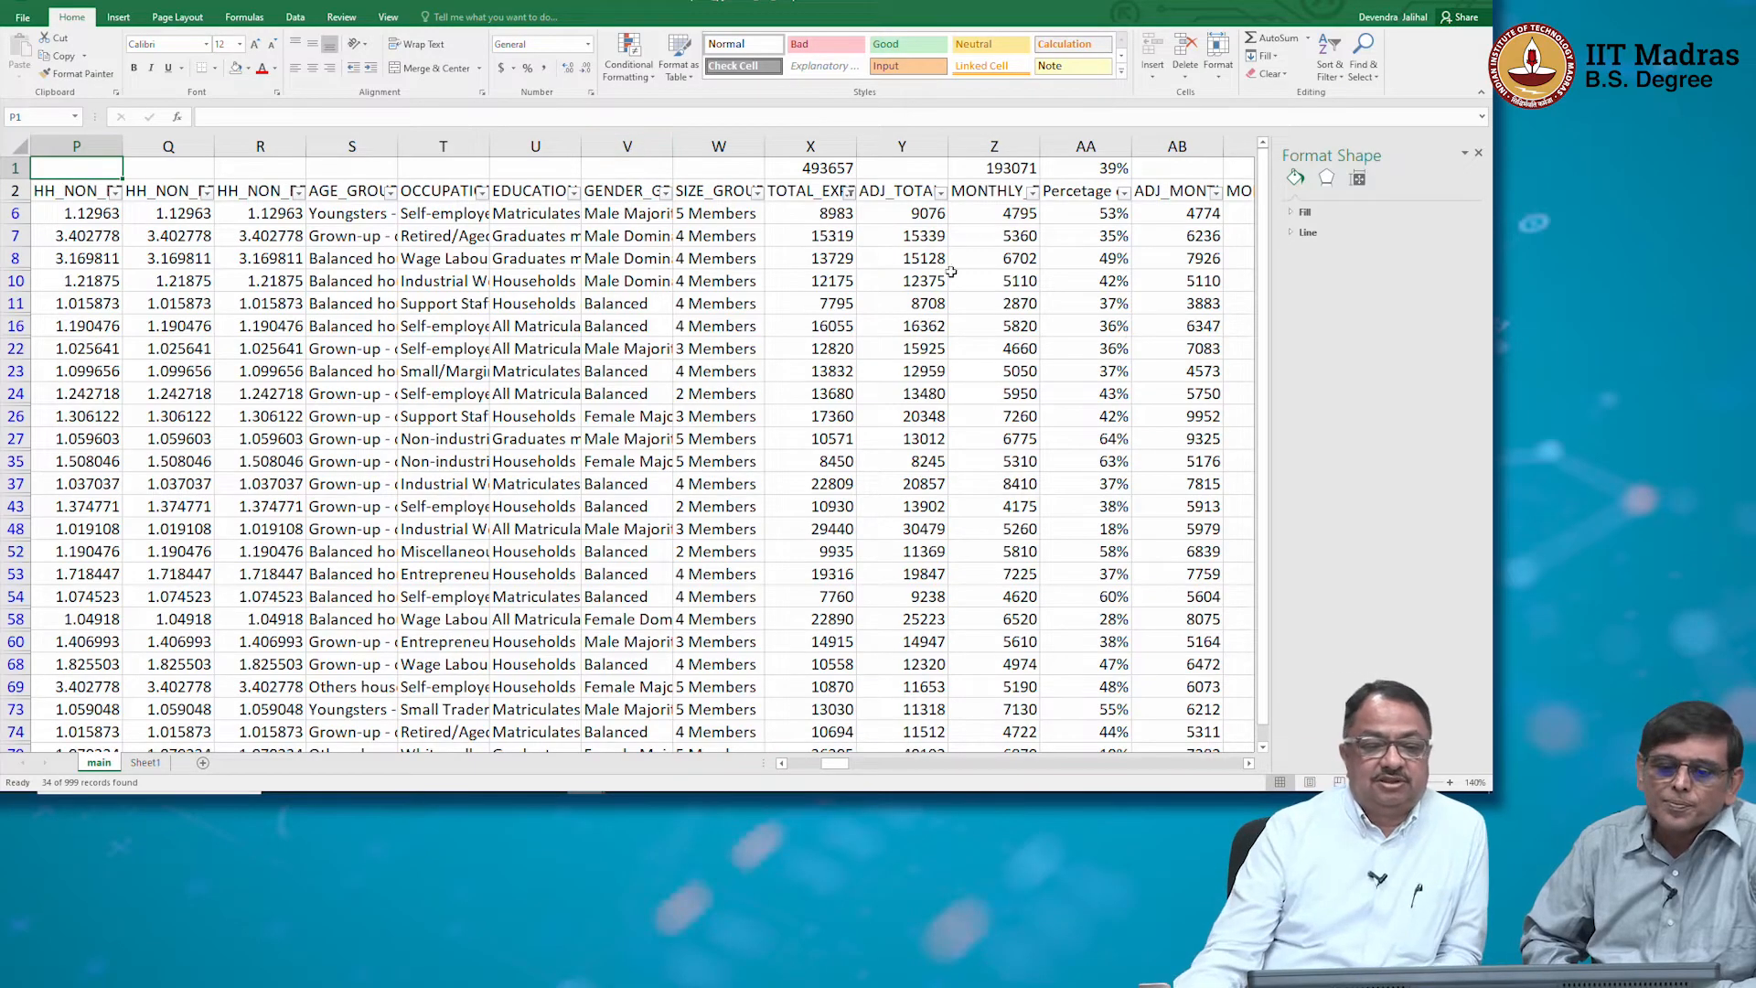
click(1118, 167)
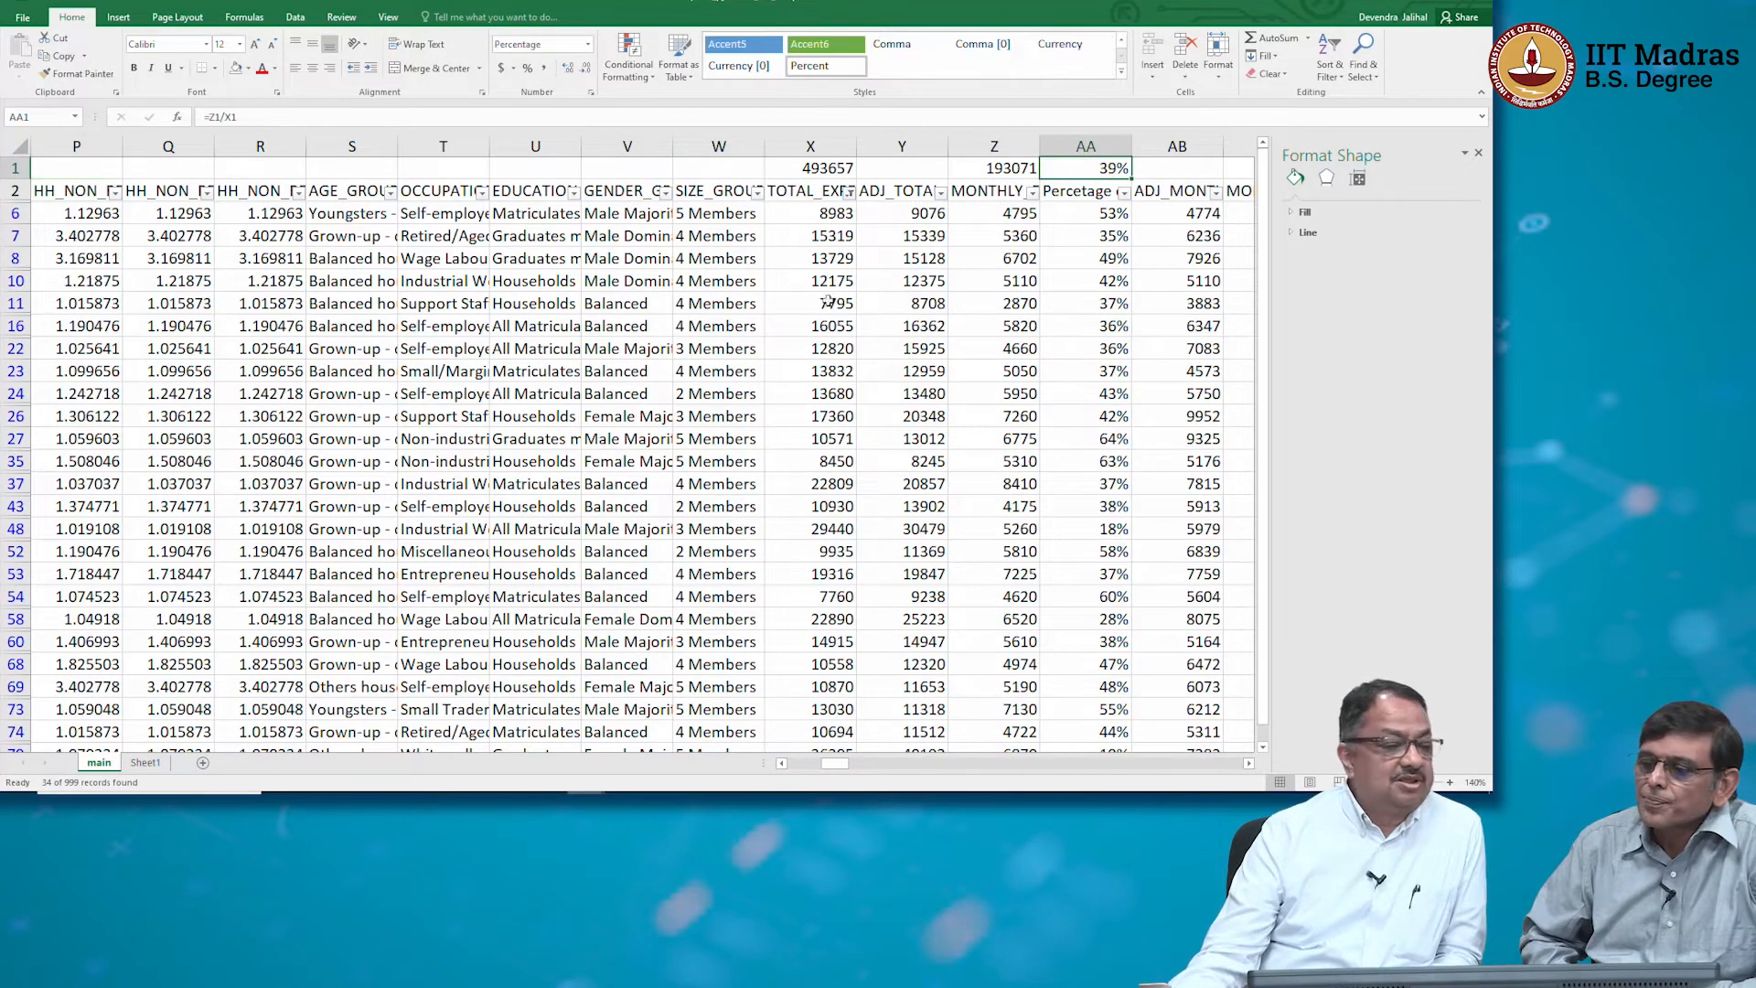
Insert a blank row above the subtotals in row 1
click(13, 167)
right_click(13, 168)
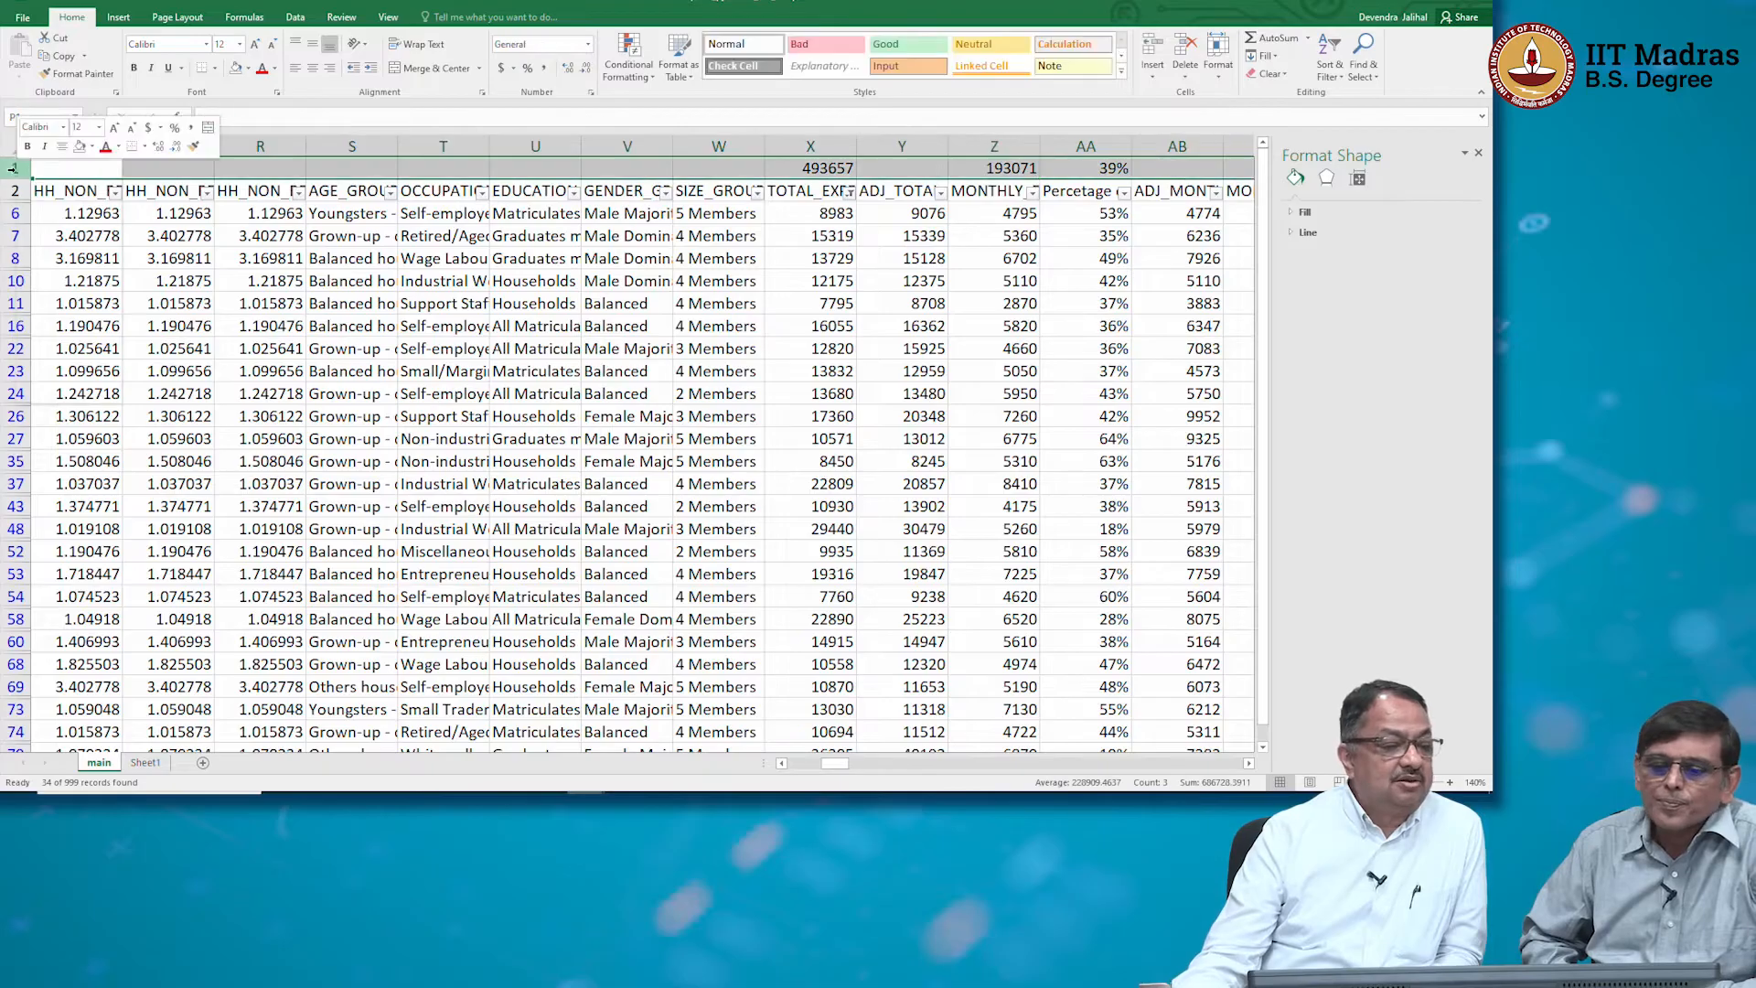
click(63, 279)
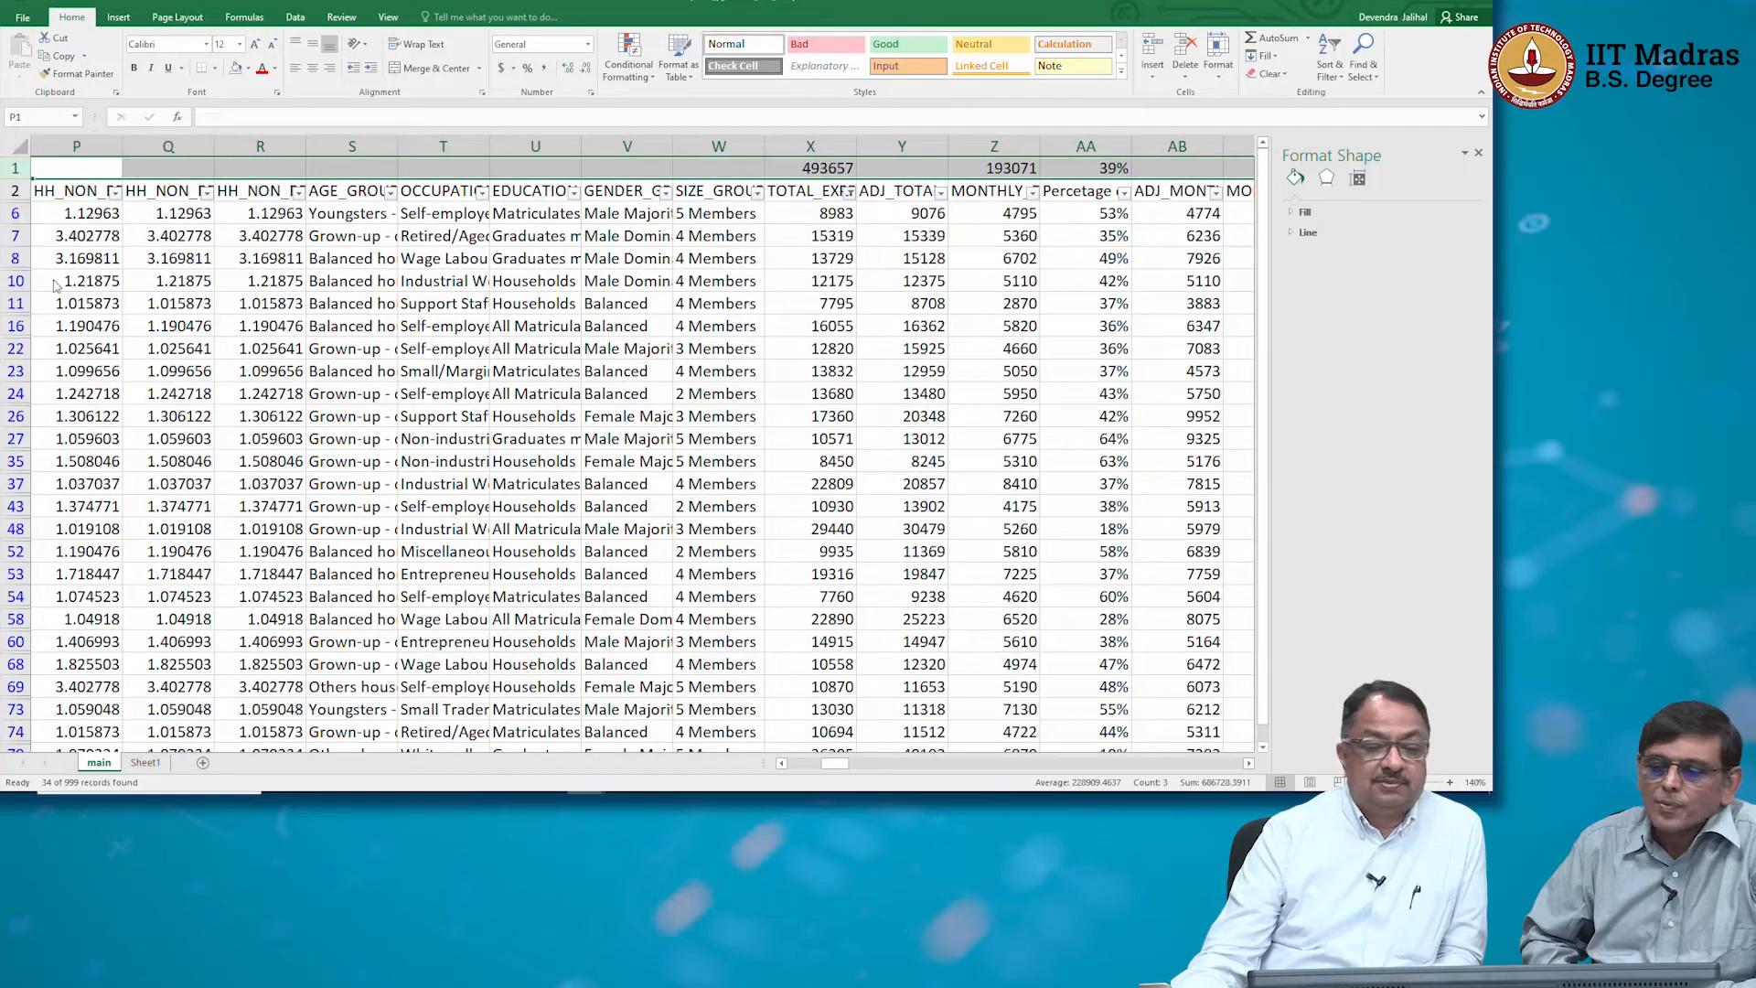
Enter =Z2/$X$2 in cell Z1 to divide the food subtotal by an absolute reference to total expenditure
click(995, 165)
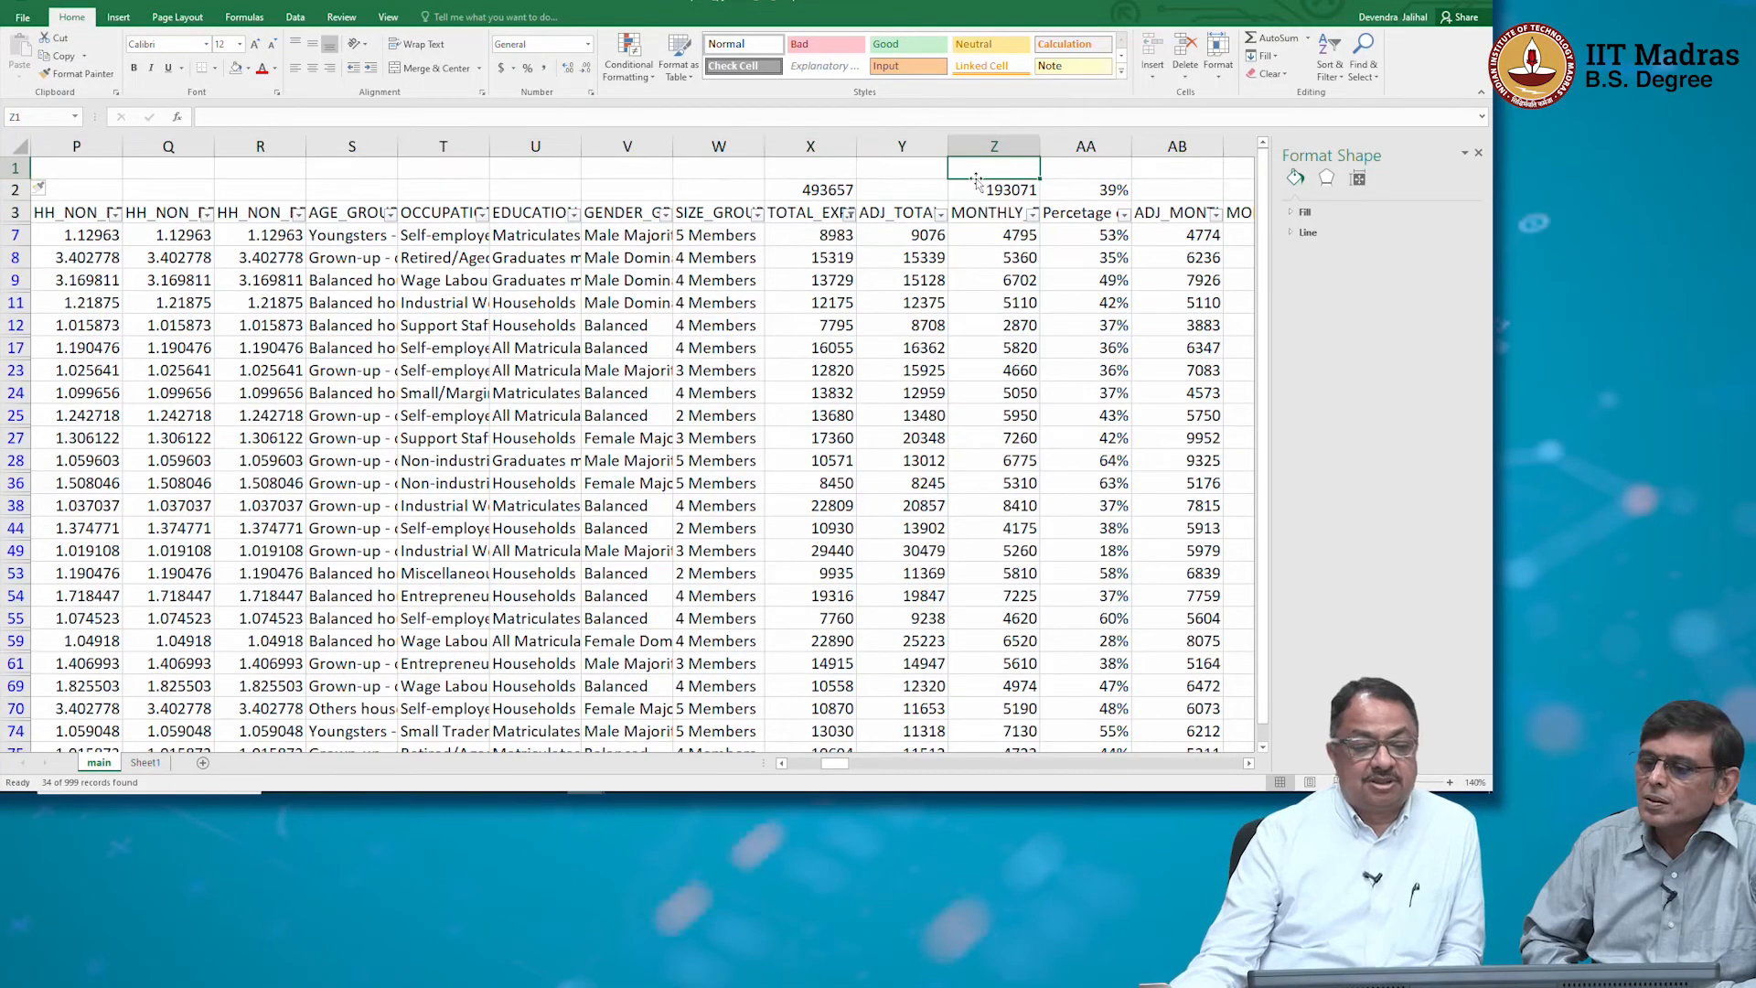
text(=)
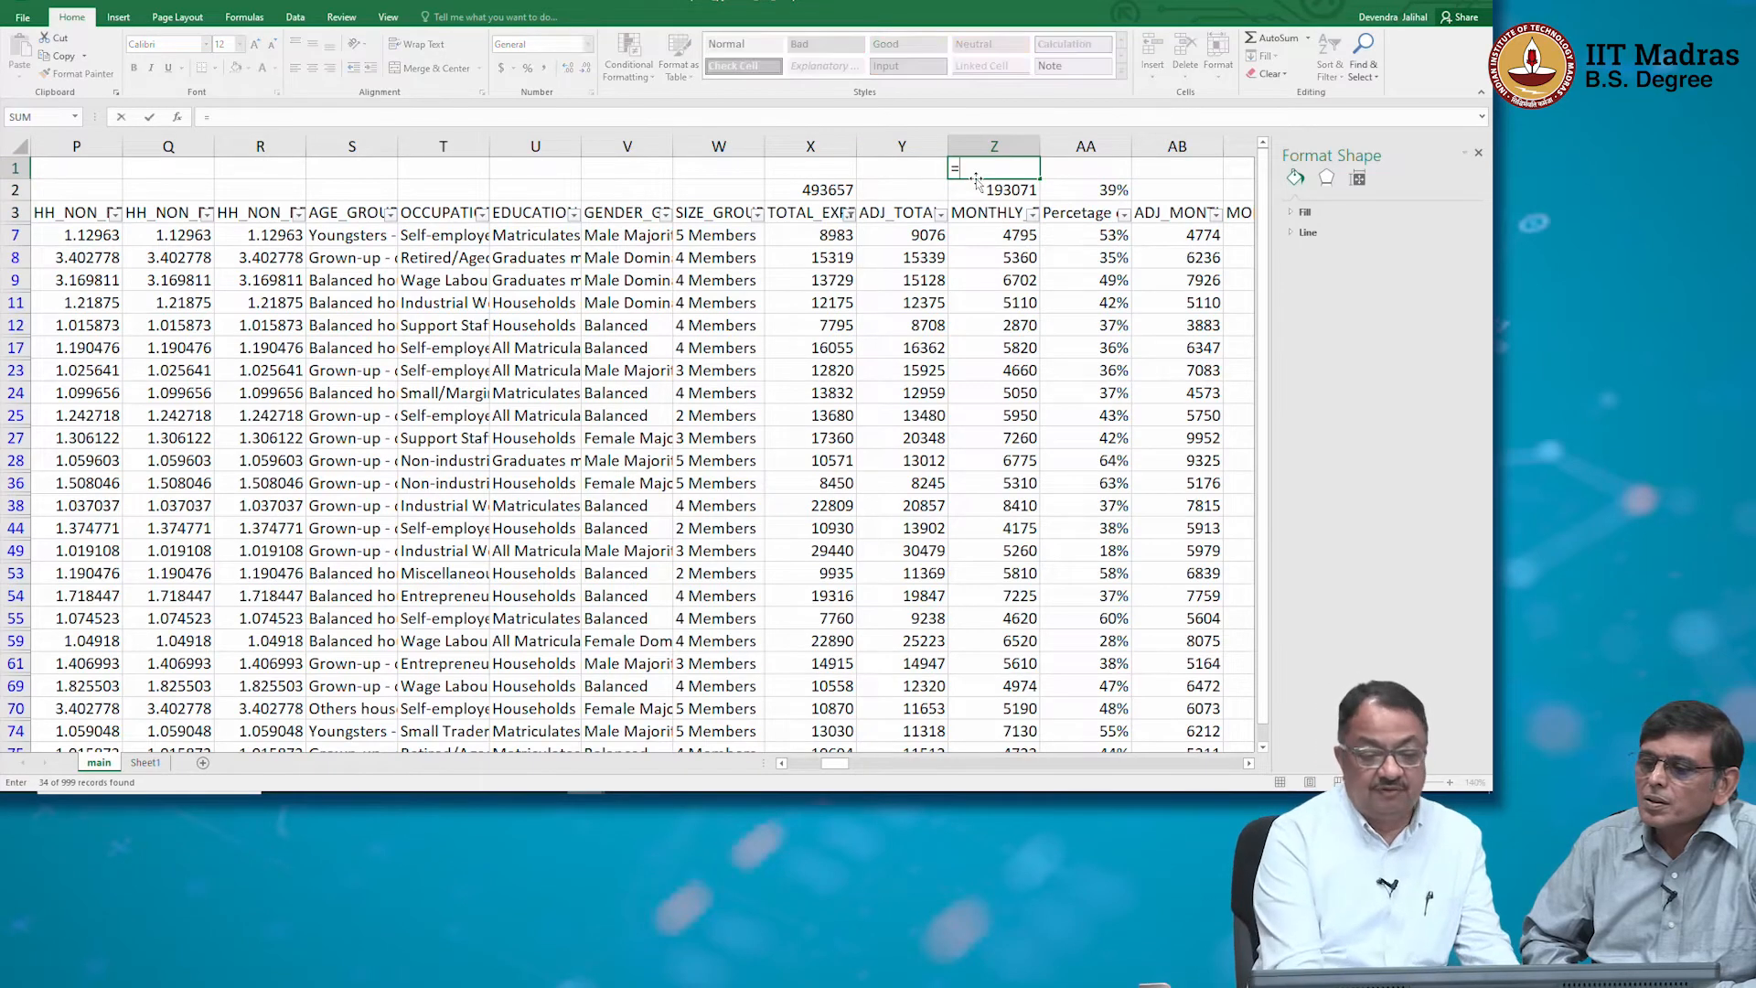
click(977, 183)
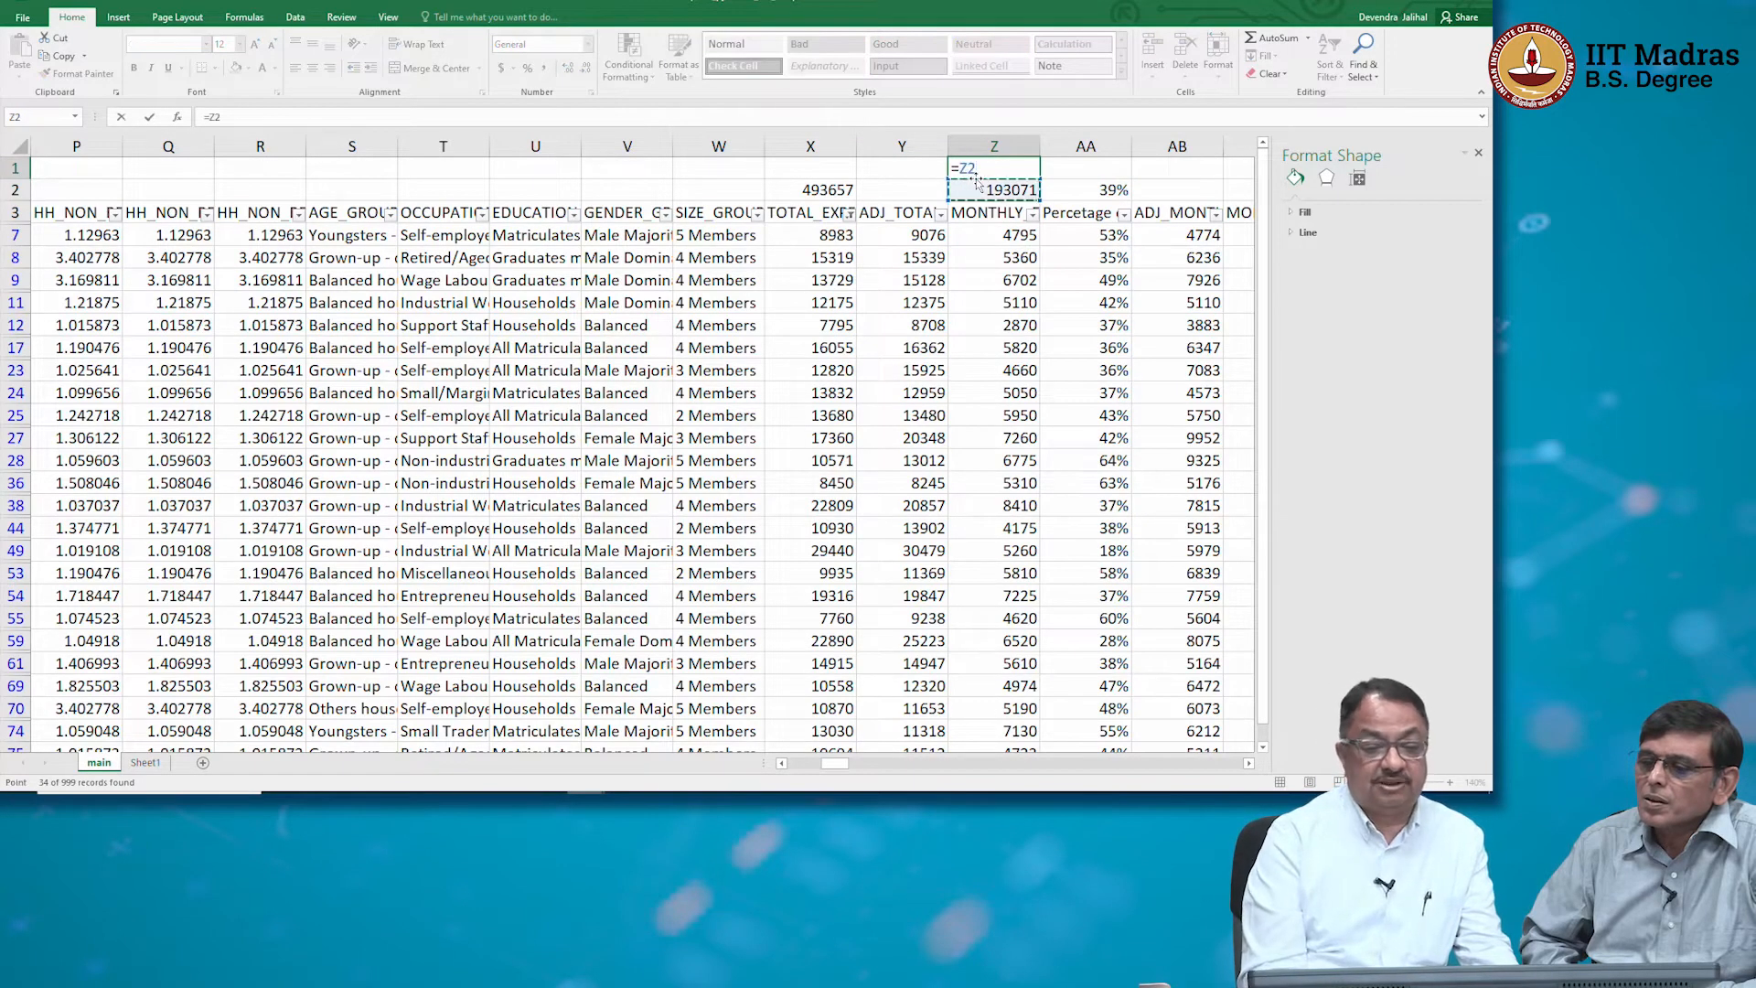
text(/)
key(Left)
key(Left)
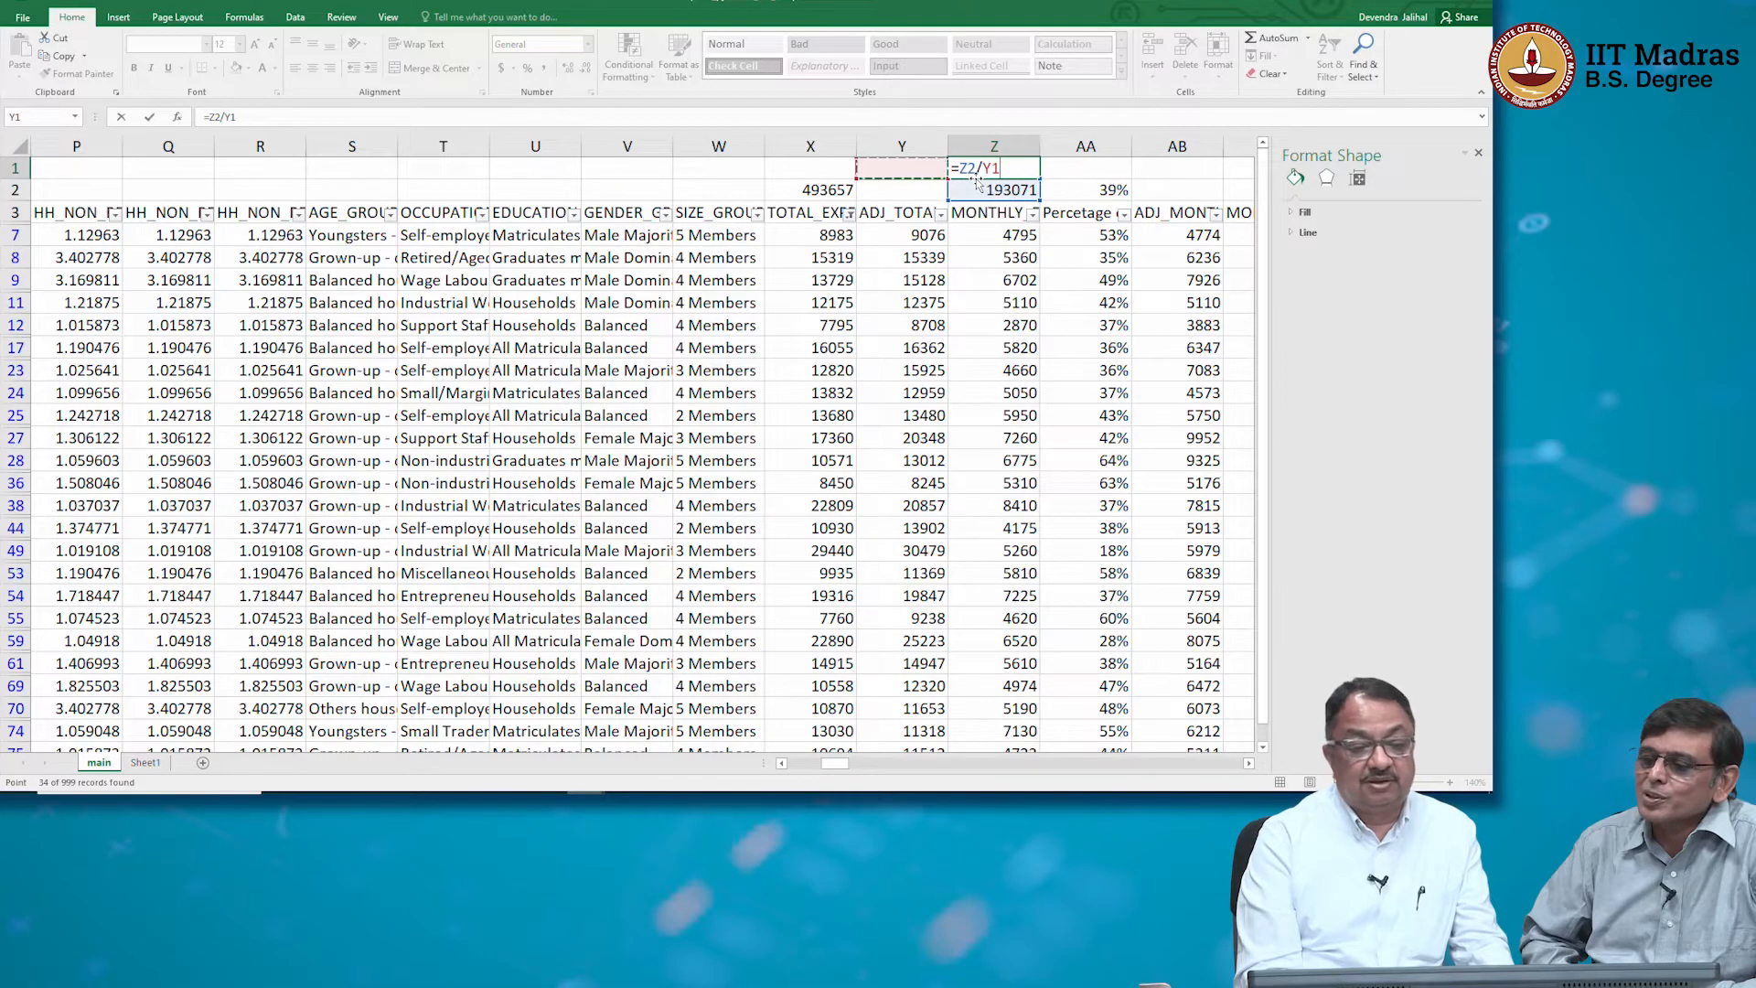
key(Down)
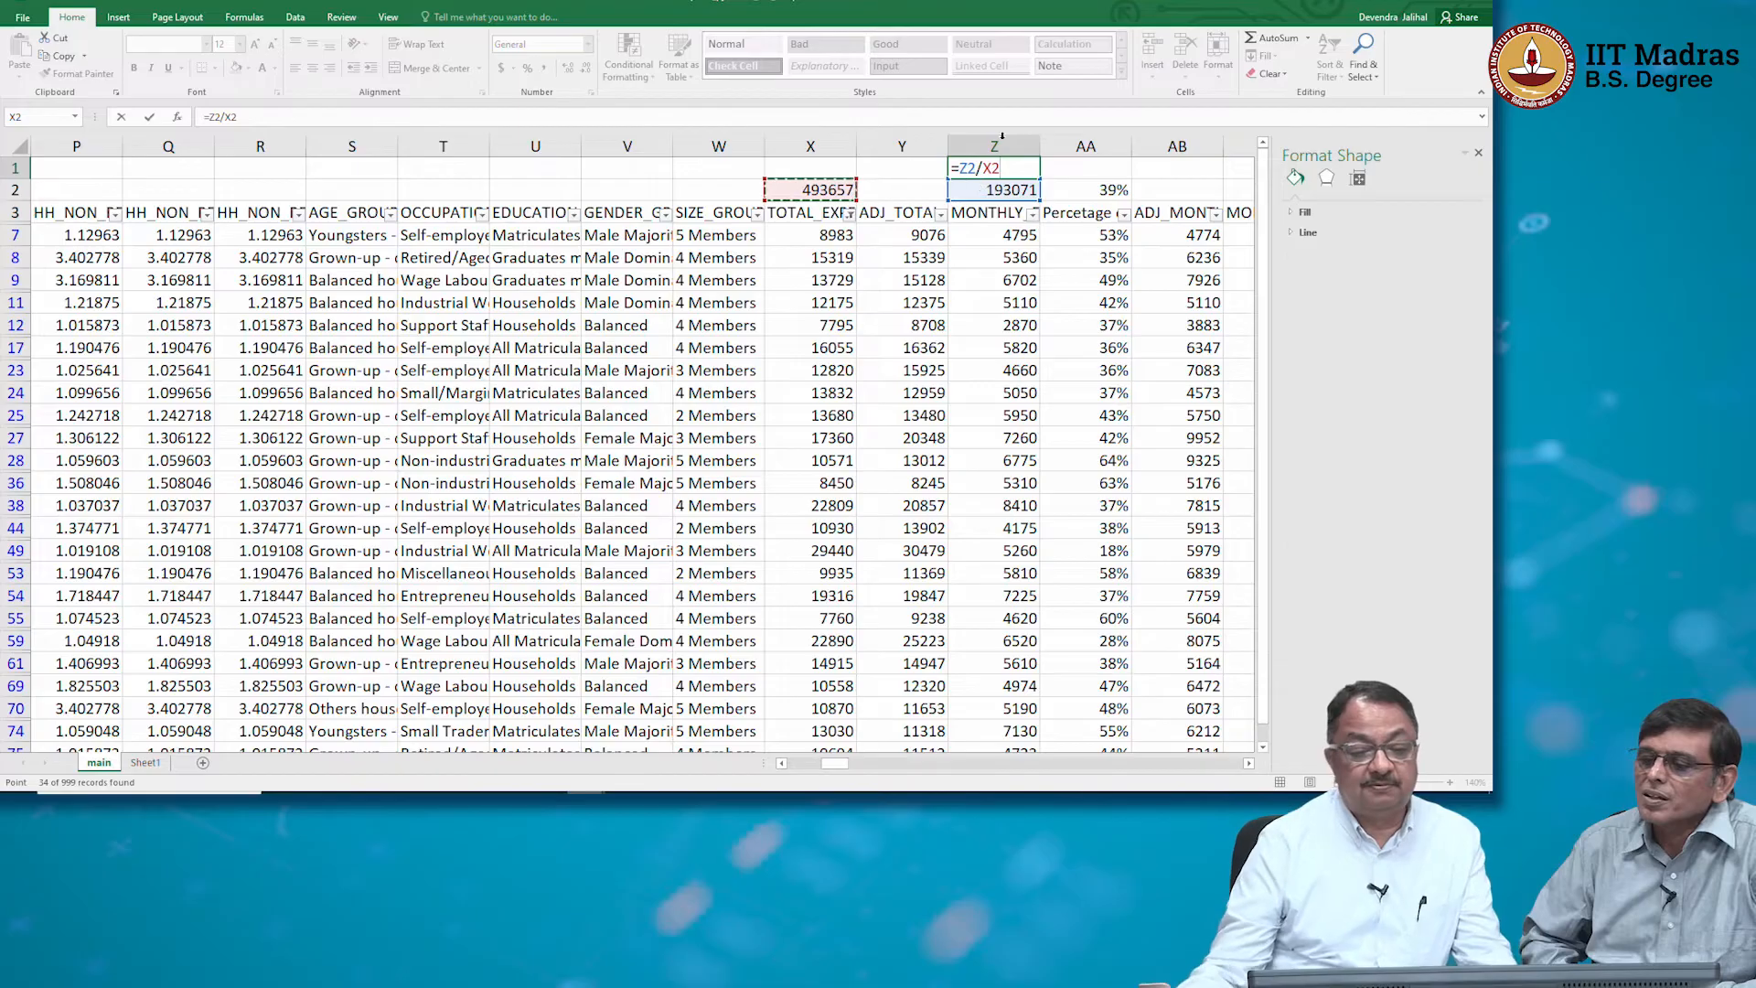
click(985, 167)
text($X)
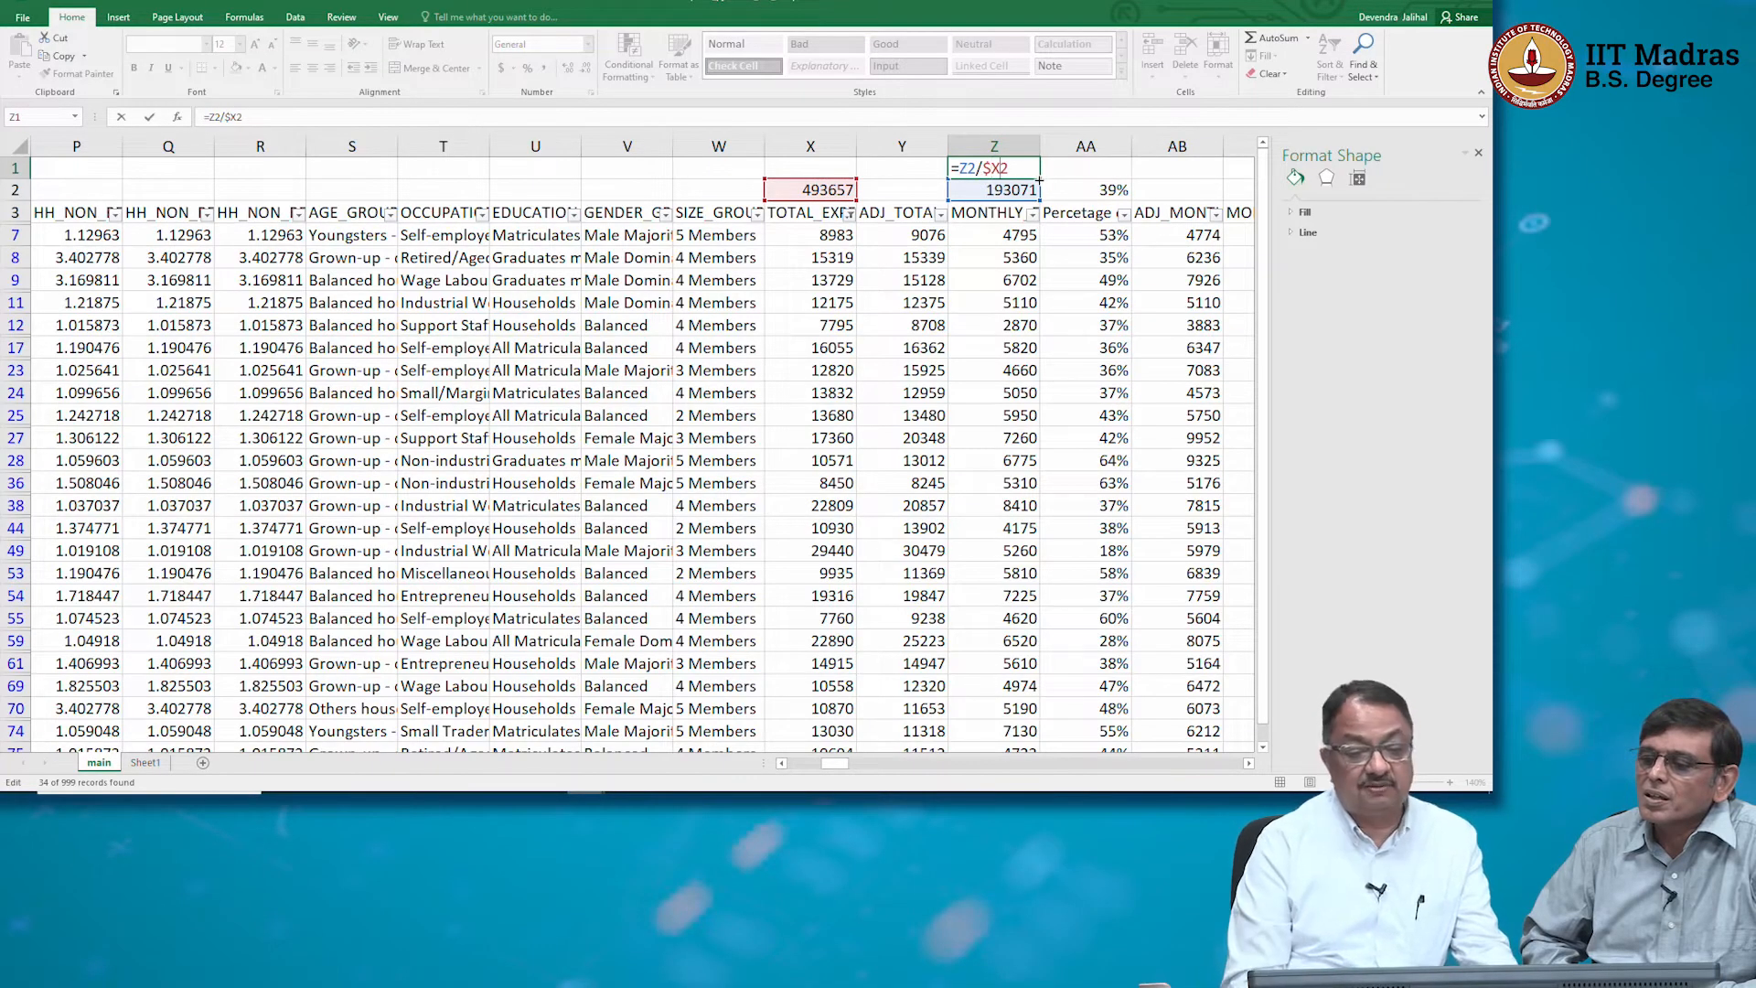
text($)
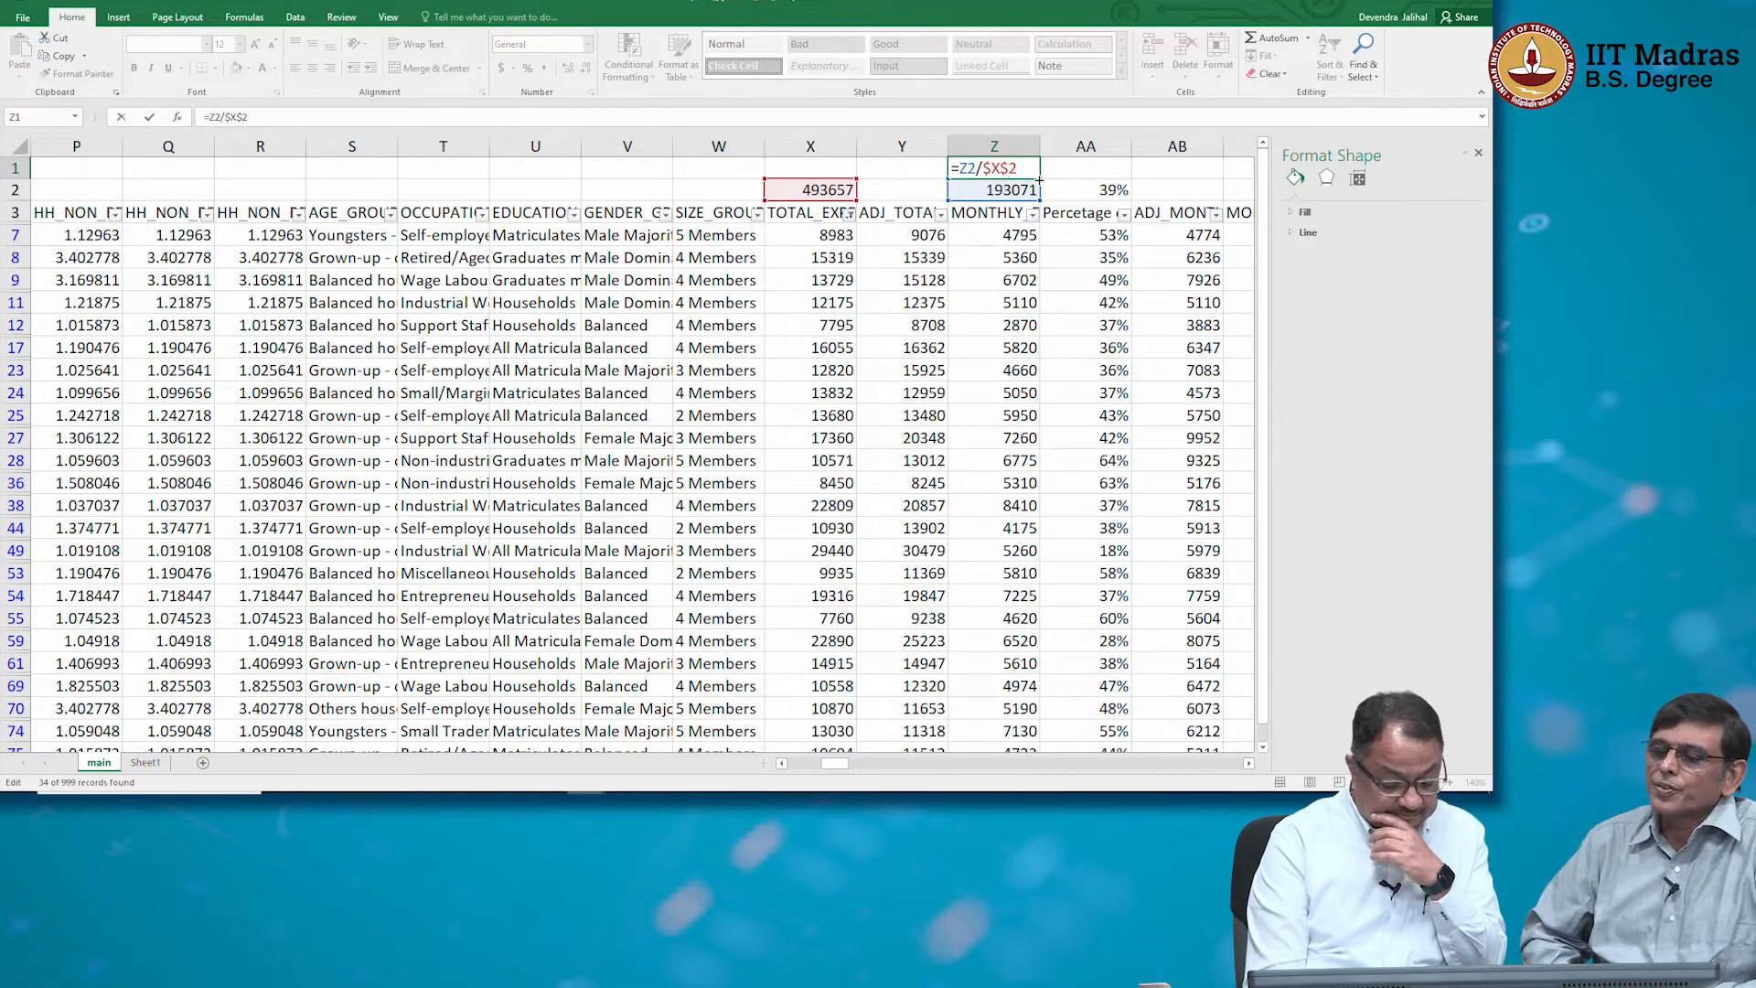
key(Return)
Format cell Z1 as a percentage
click(1008, 151)
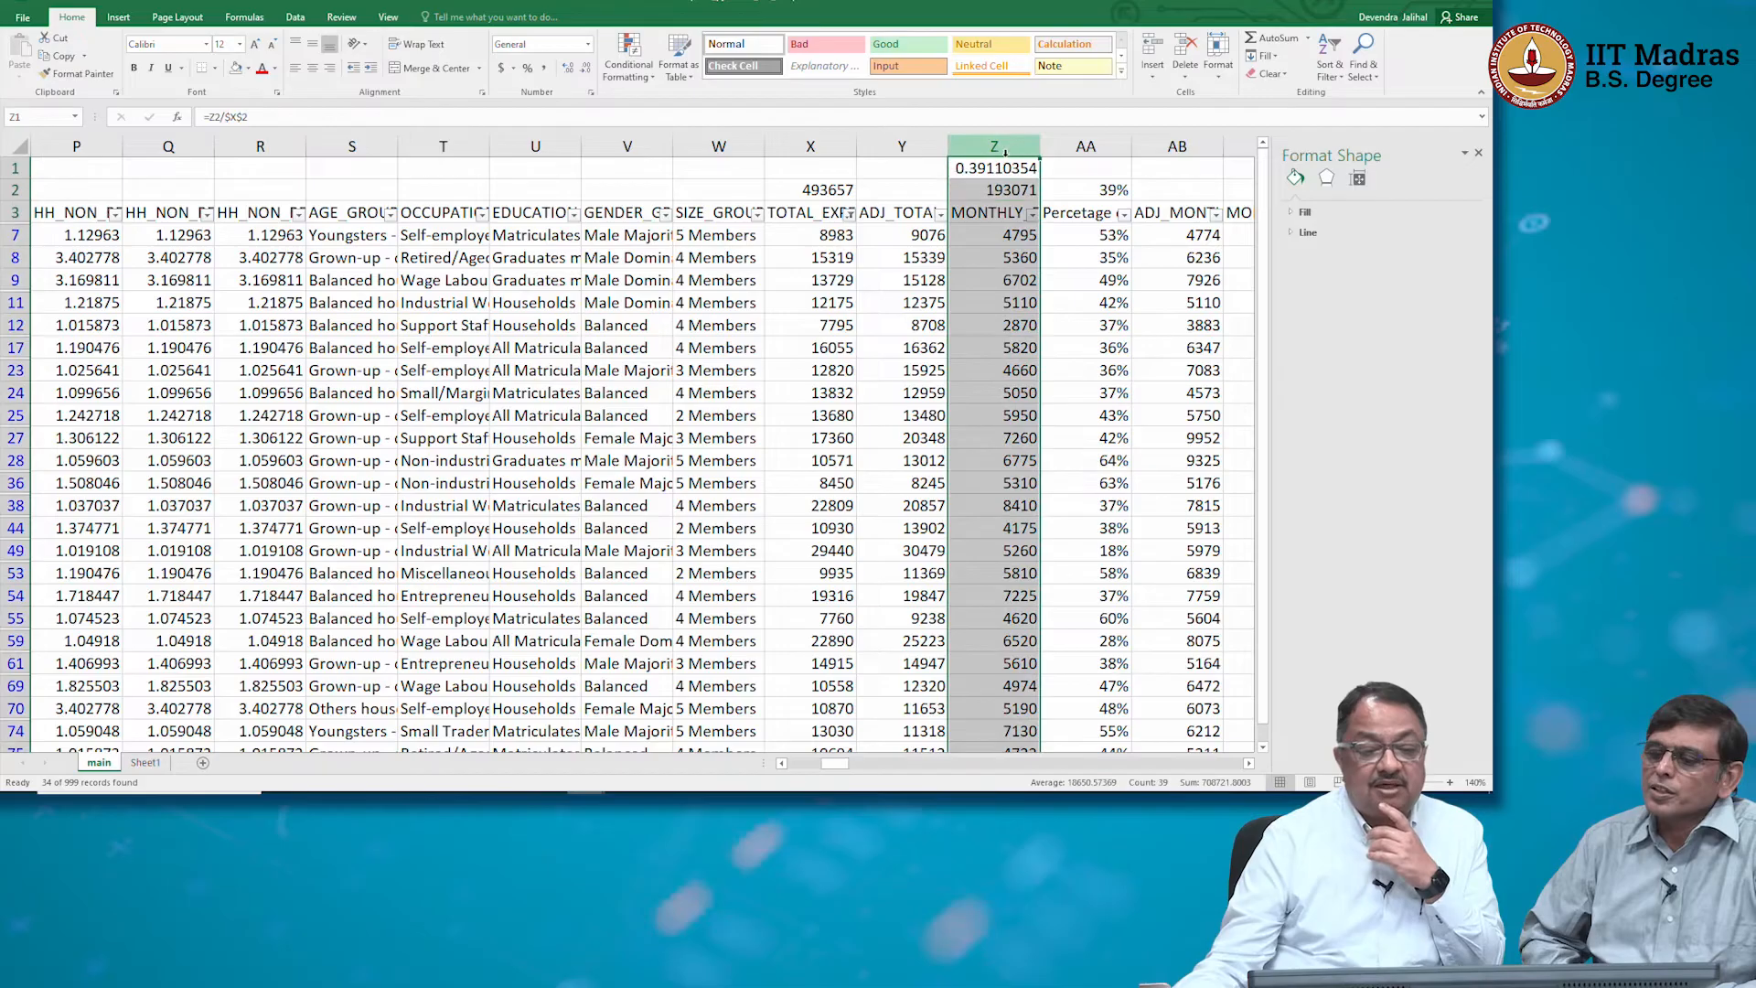
click(1007, 165)
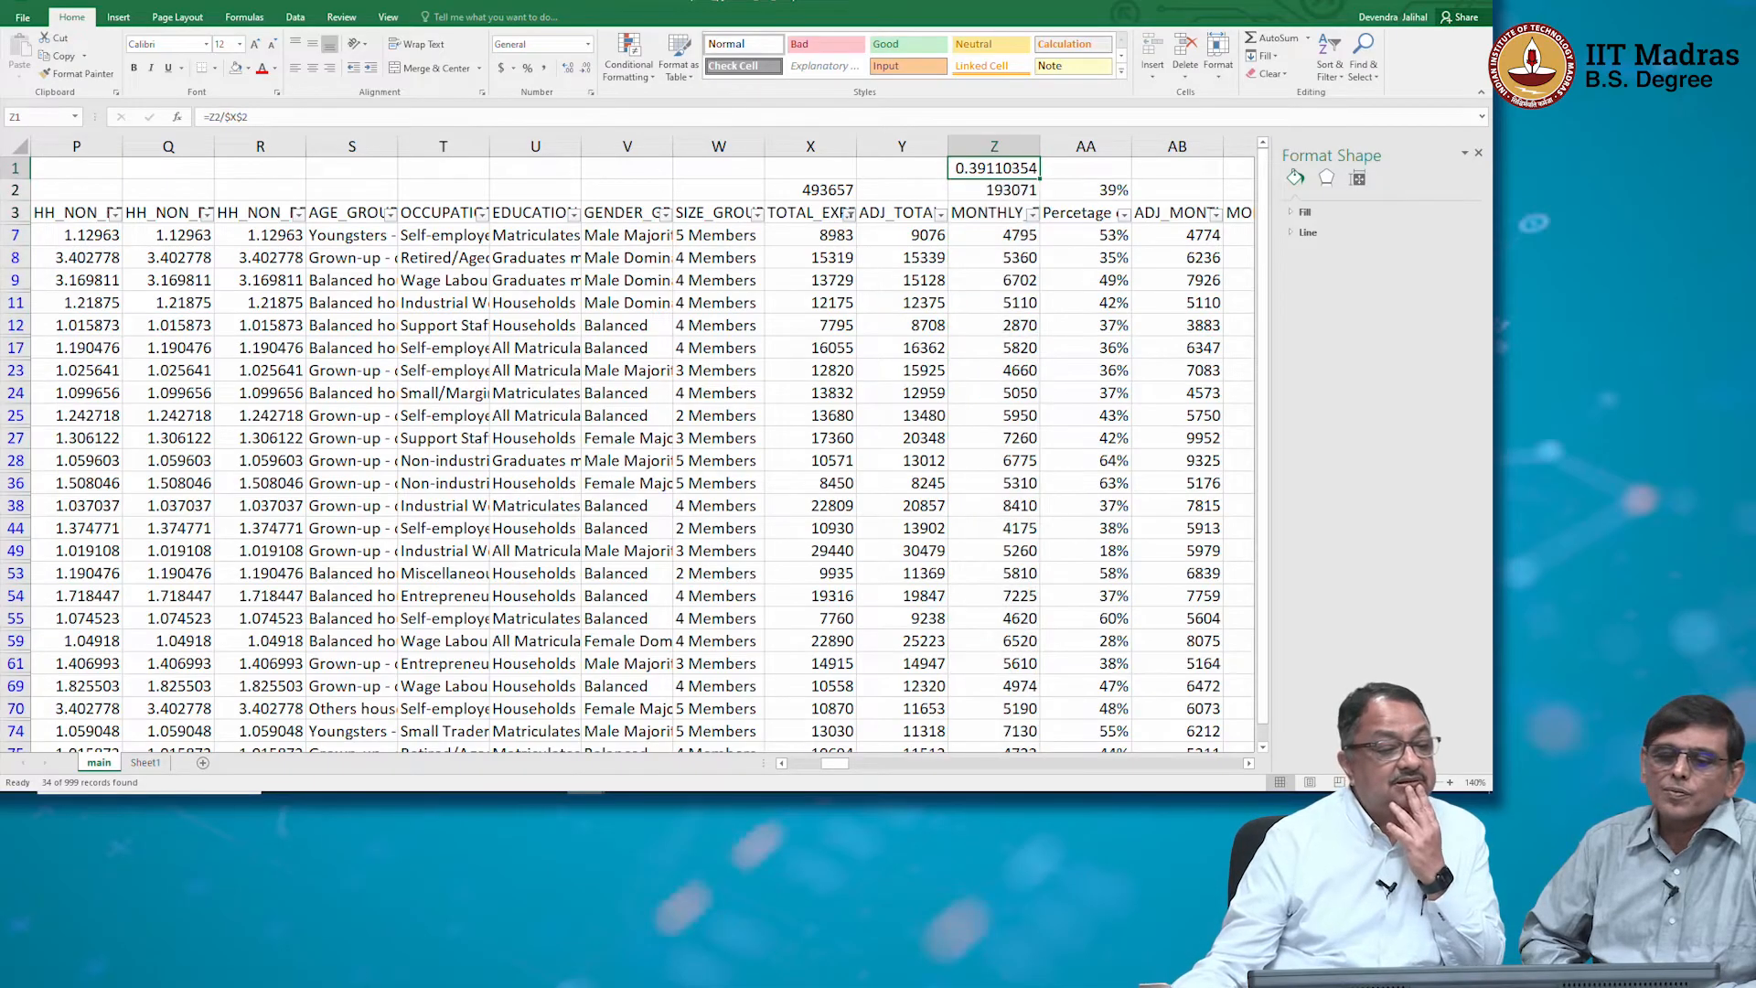
click(528, 68)
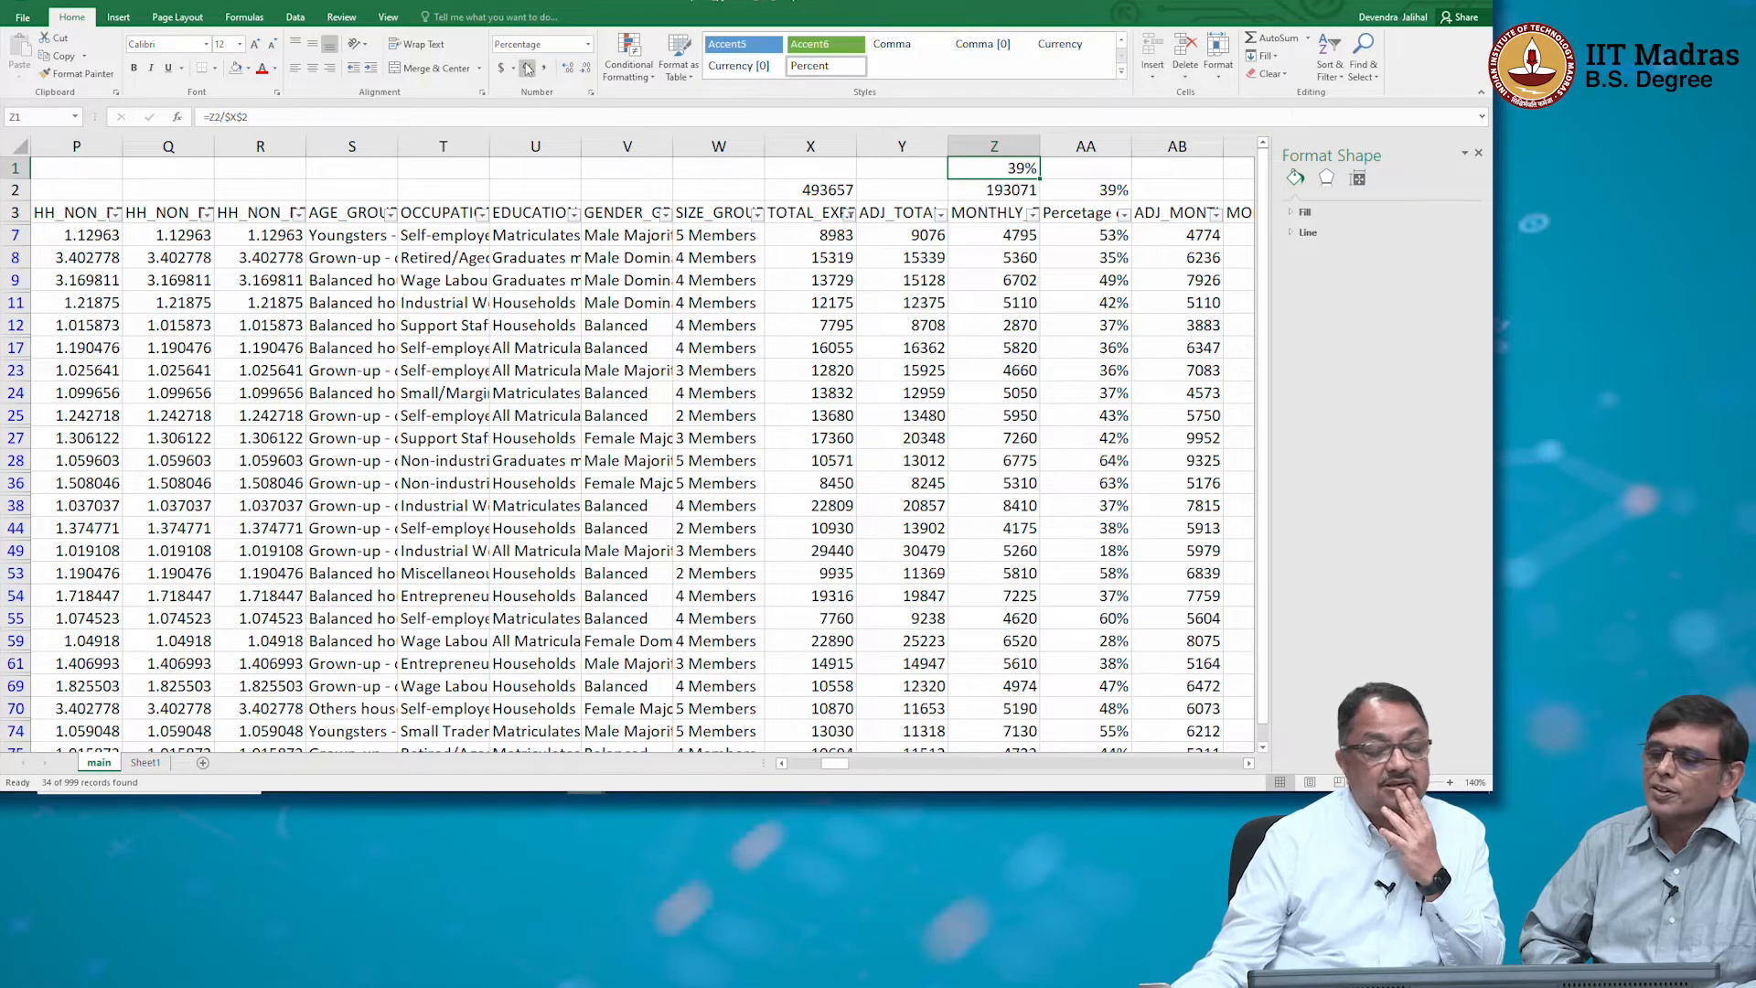
Delete the per-household food percentage column AA
click(1008, 189)
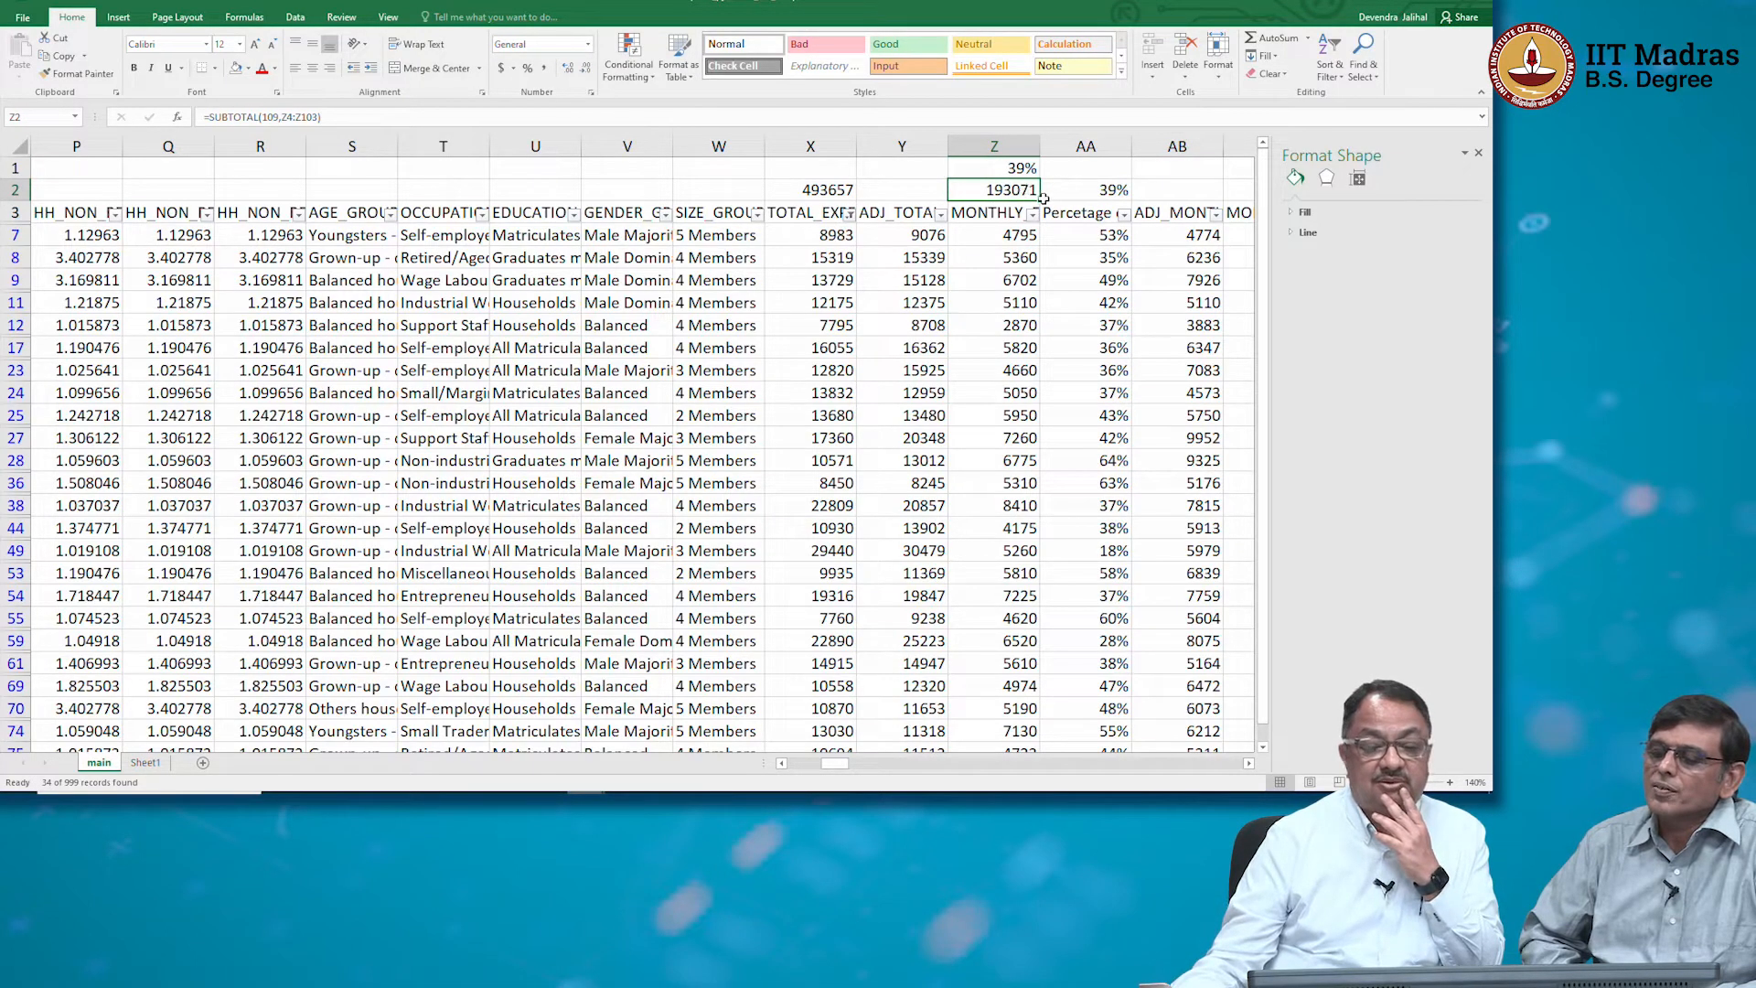
click(1082, 144)
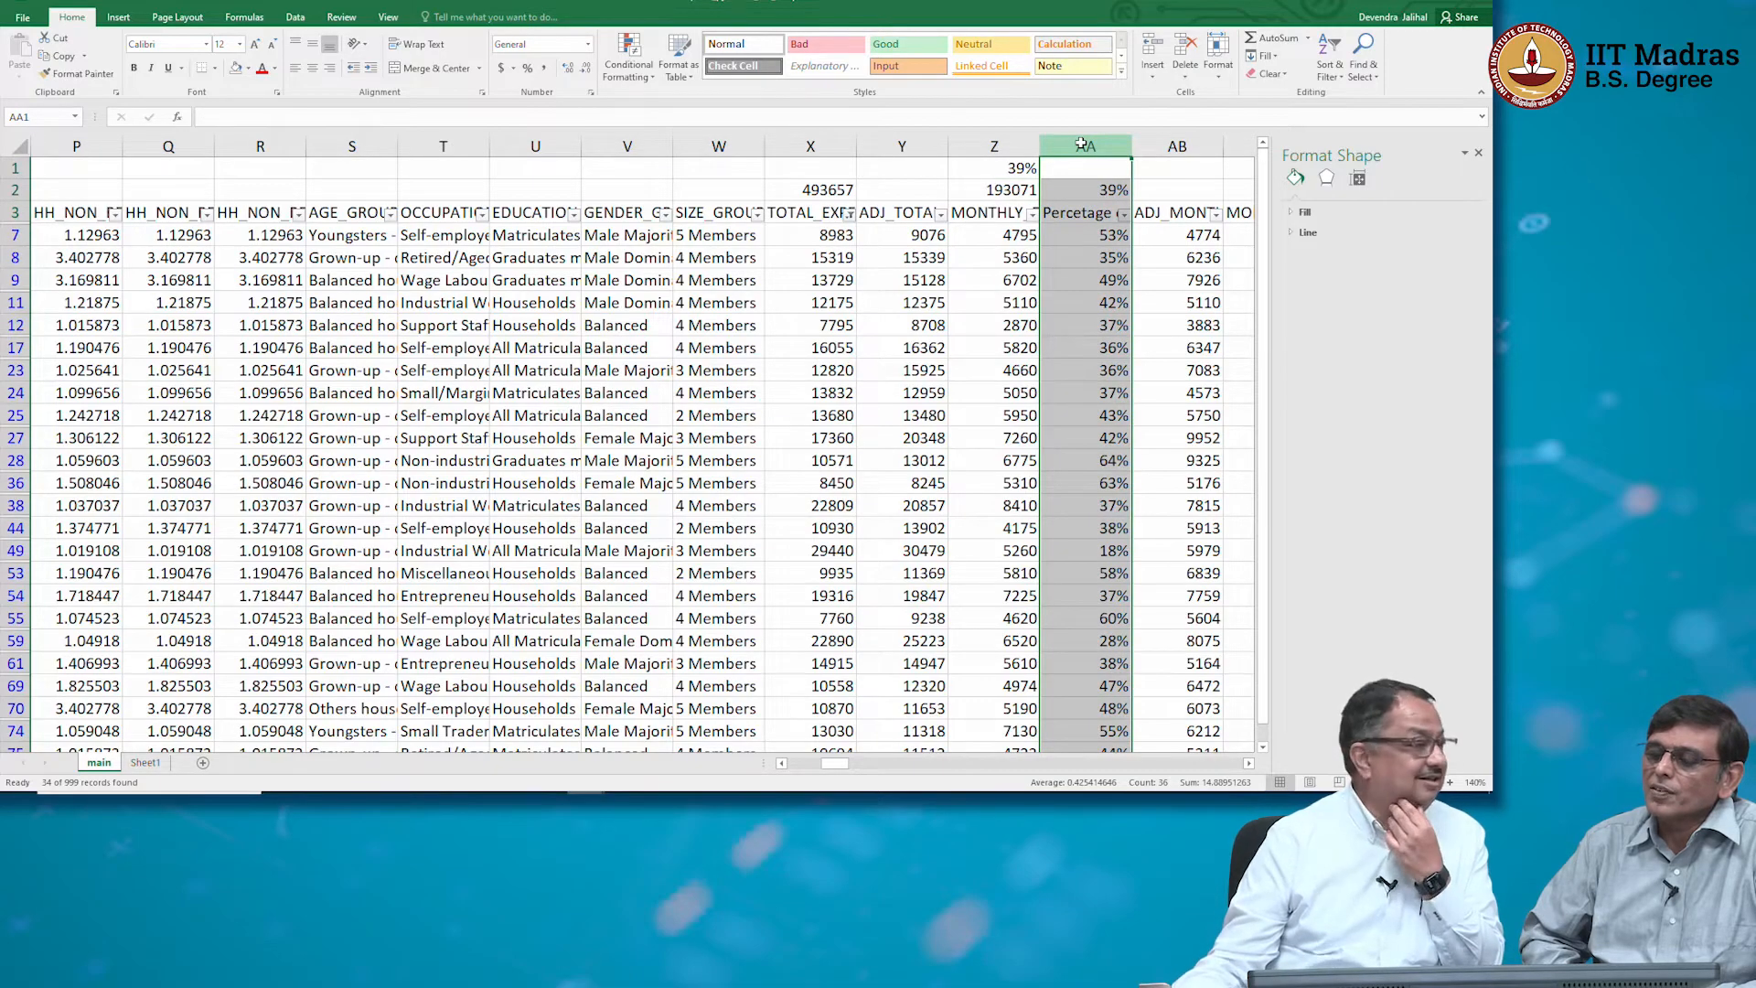
right_click(1082, 141)
click(1139, 272)
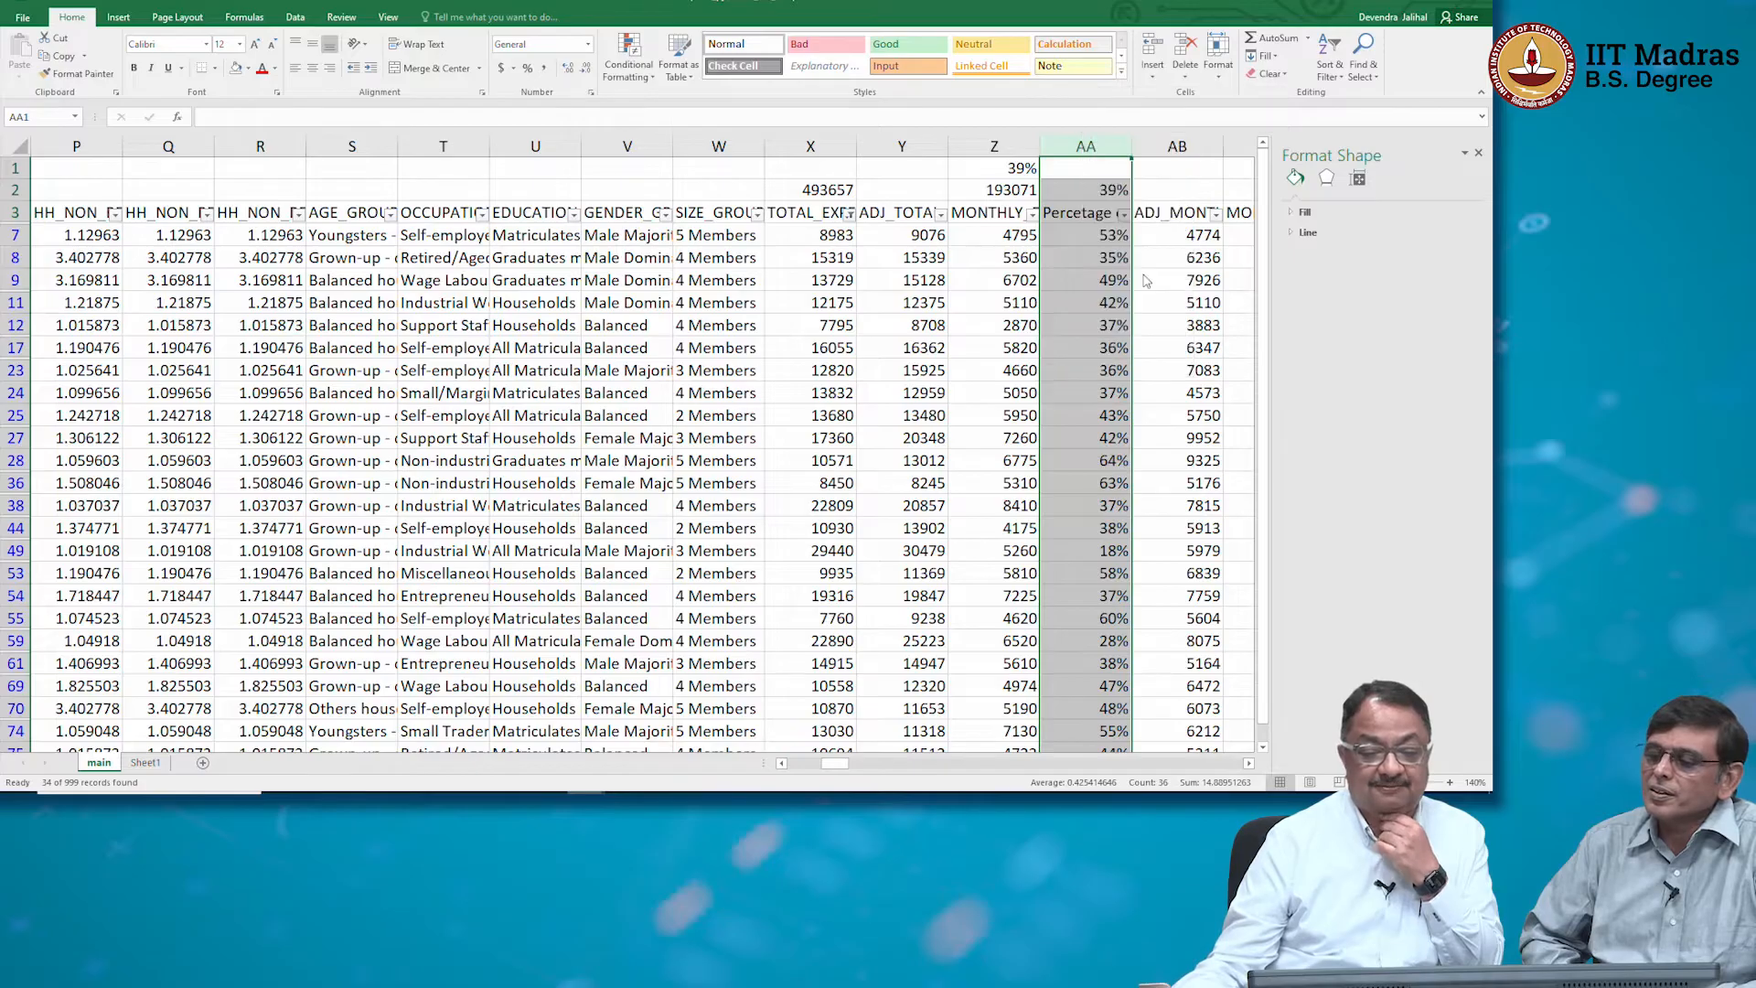
click(1107, 236)
Fill the percentage and subtotal formulas from Z1:Z2 across all expense columns through GX
click(1002, 187)
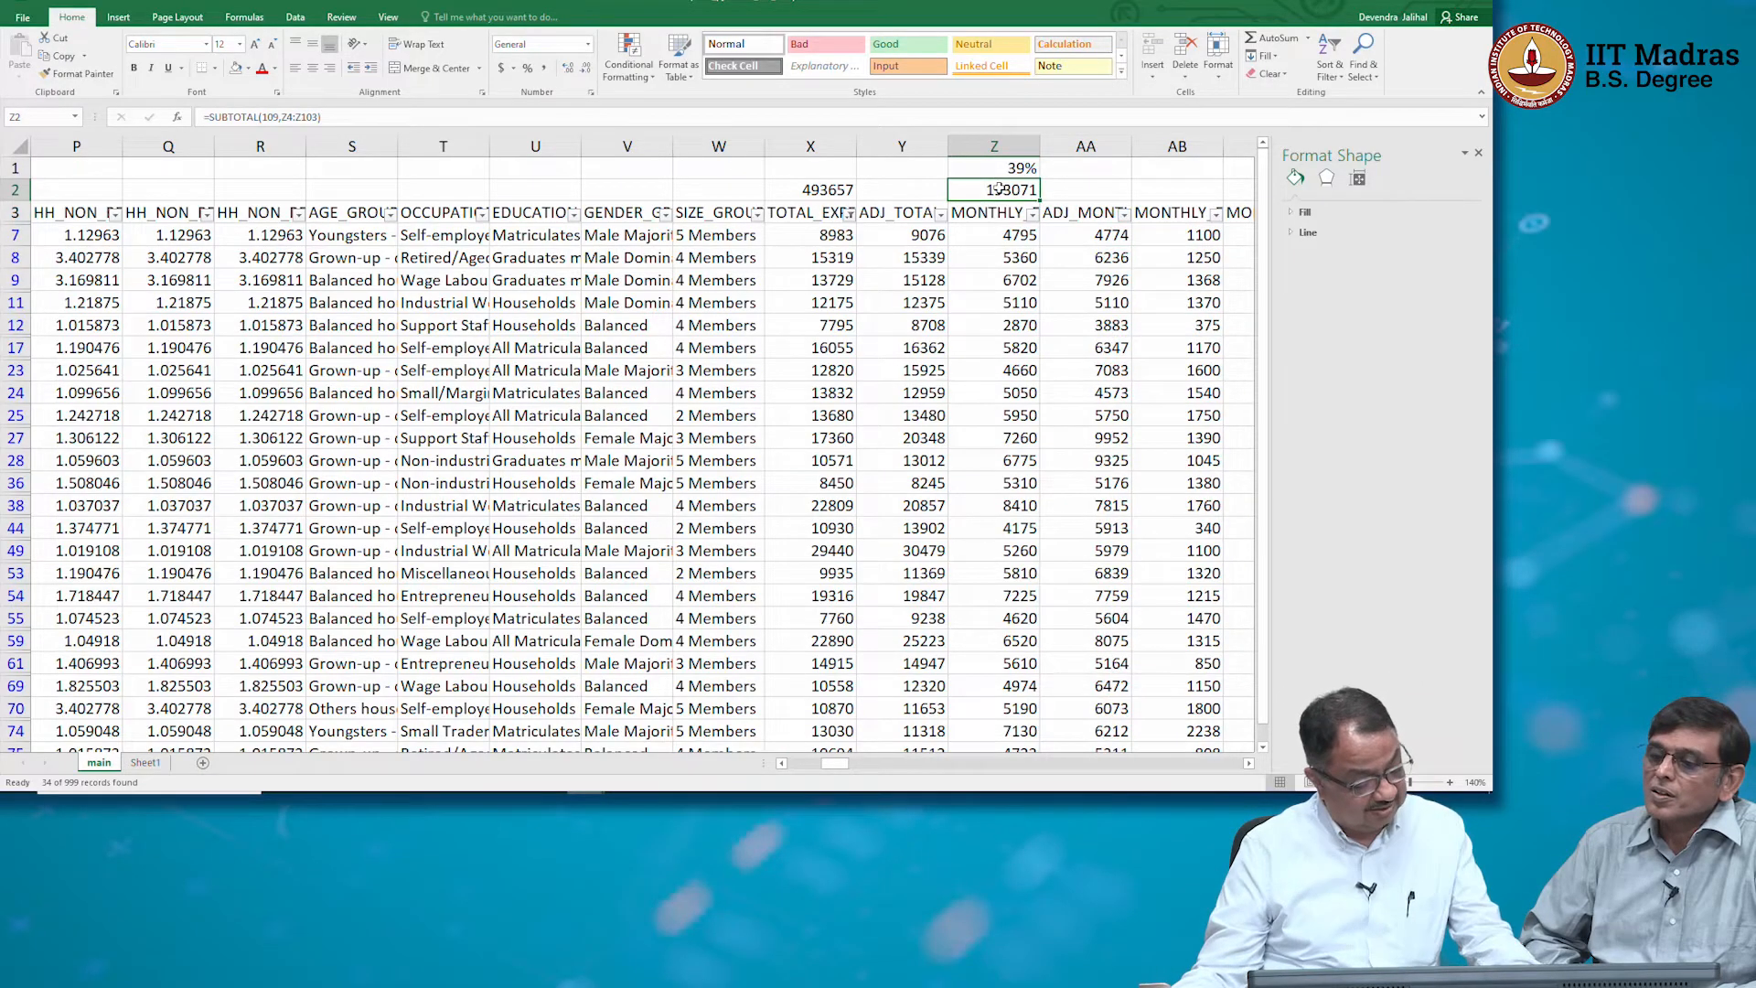
shift+click(1001, 166)
key(ctrl+c)
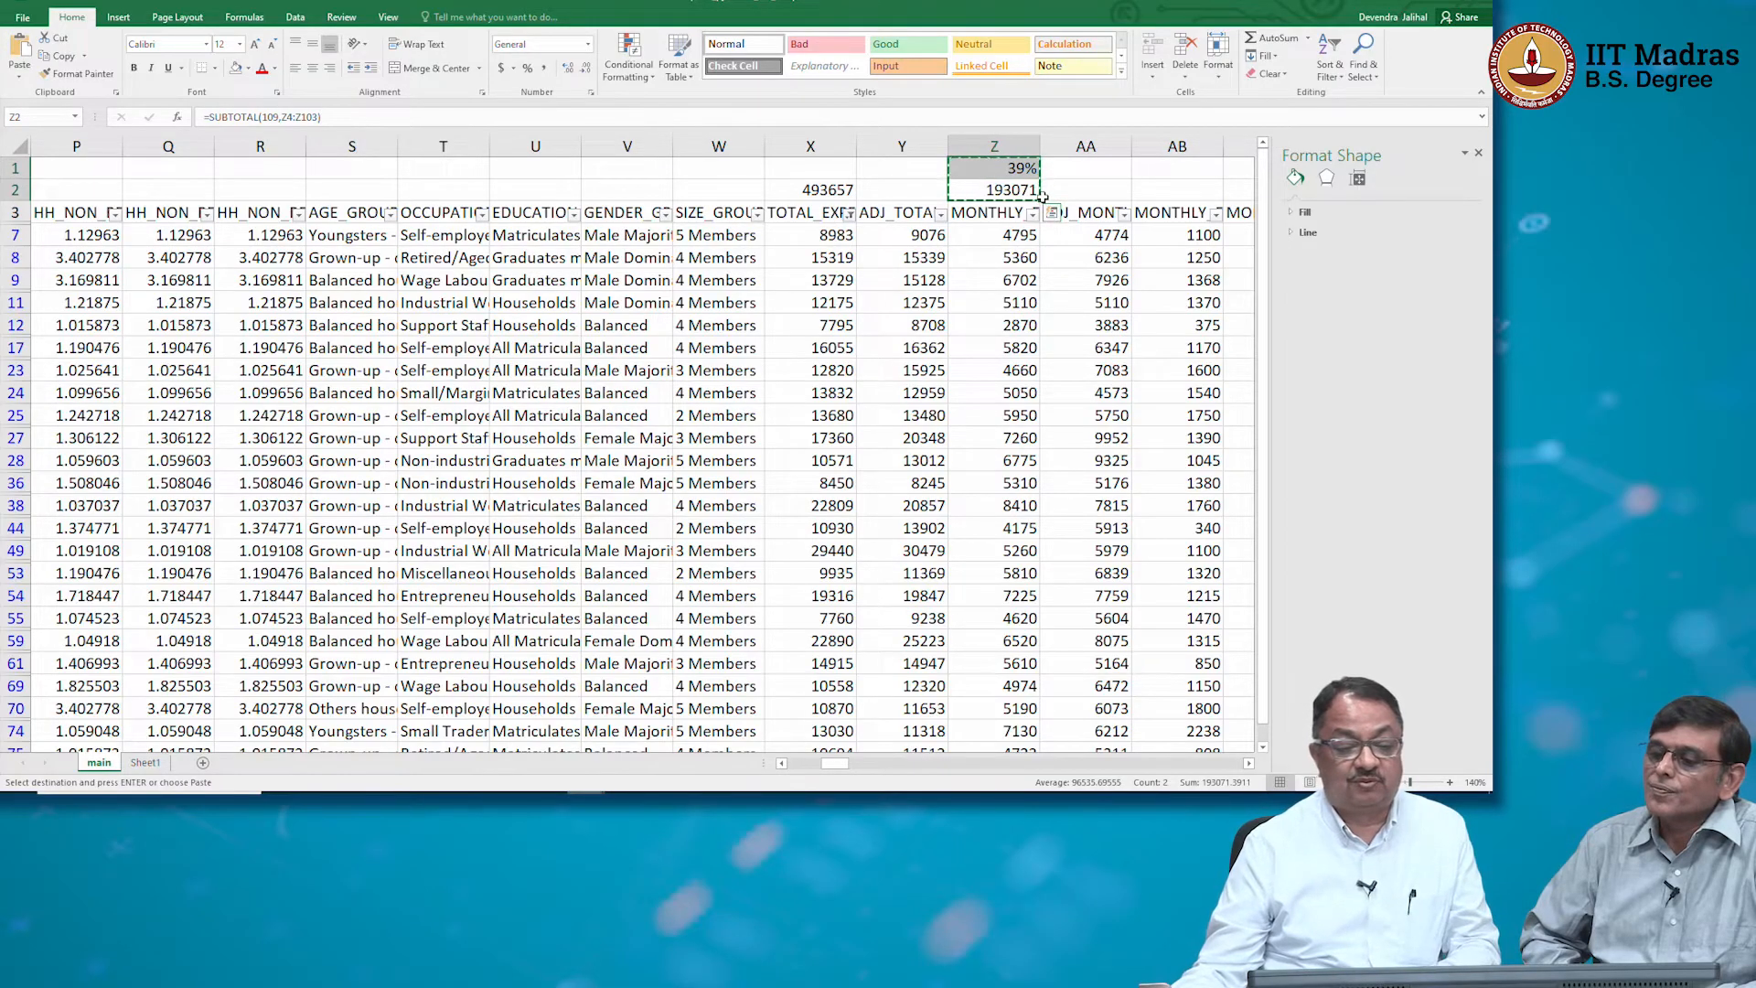
drag(1041, 195, 1289, 217)
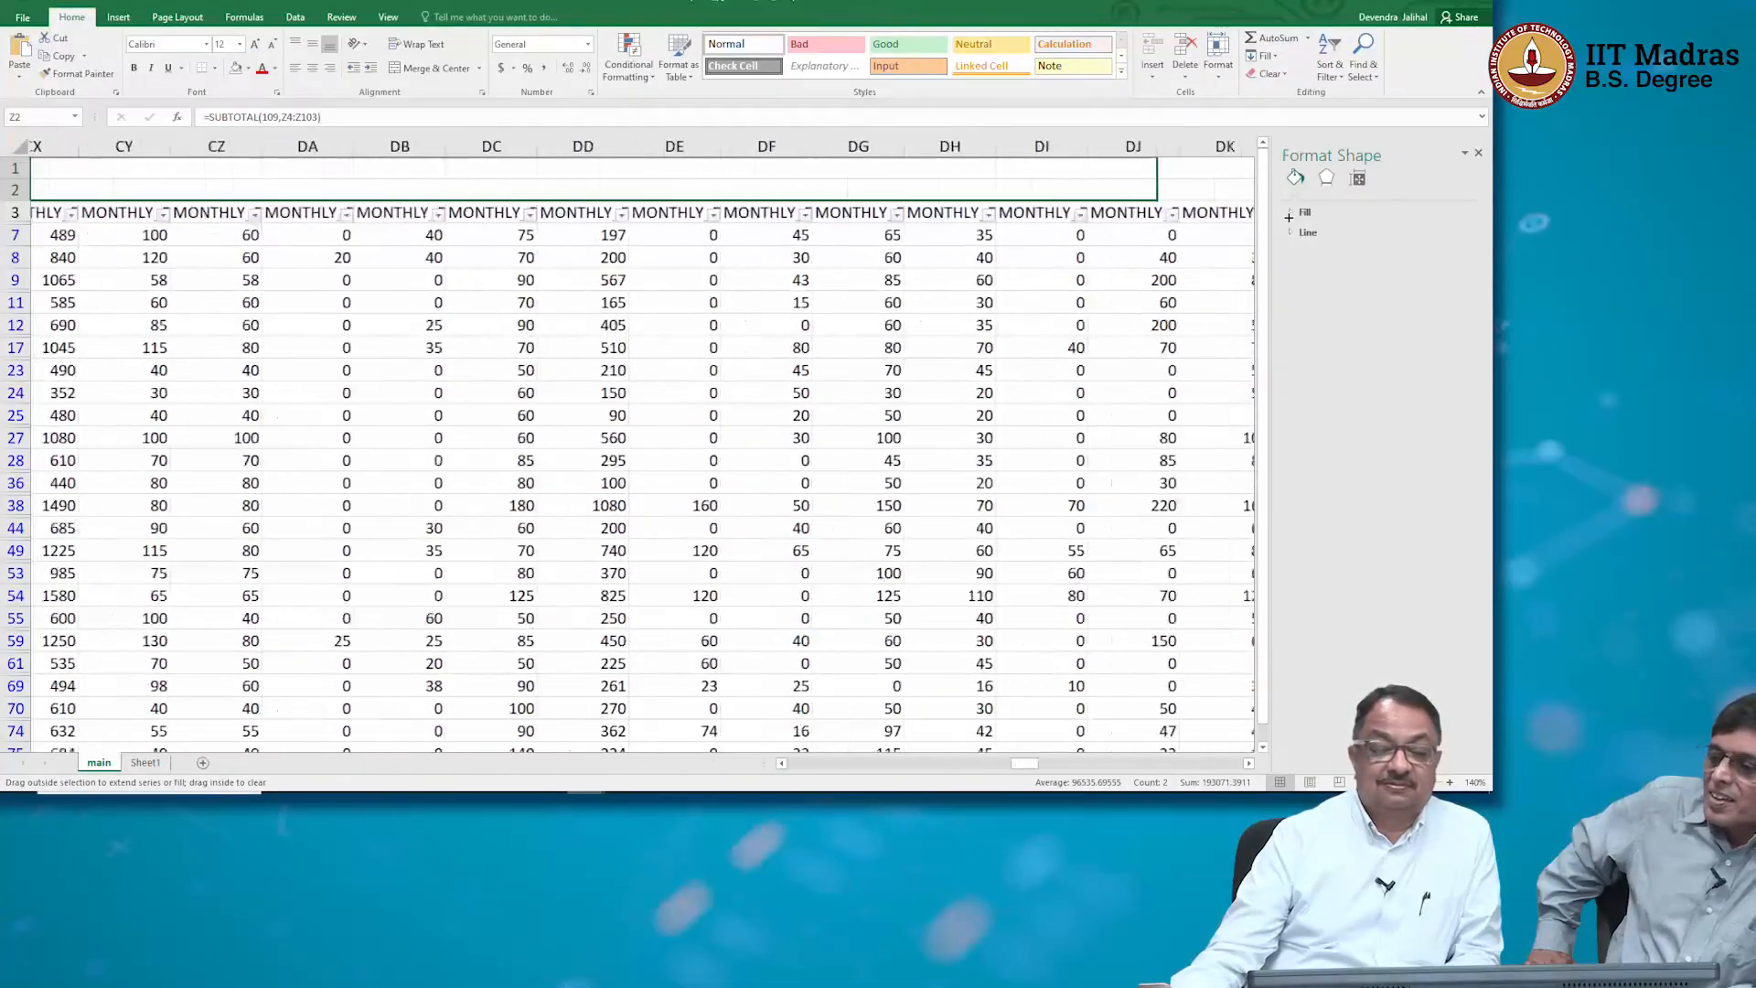
scroll(640, 458, right, 2)
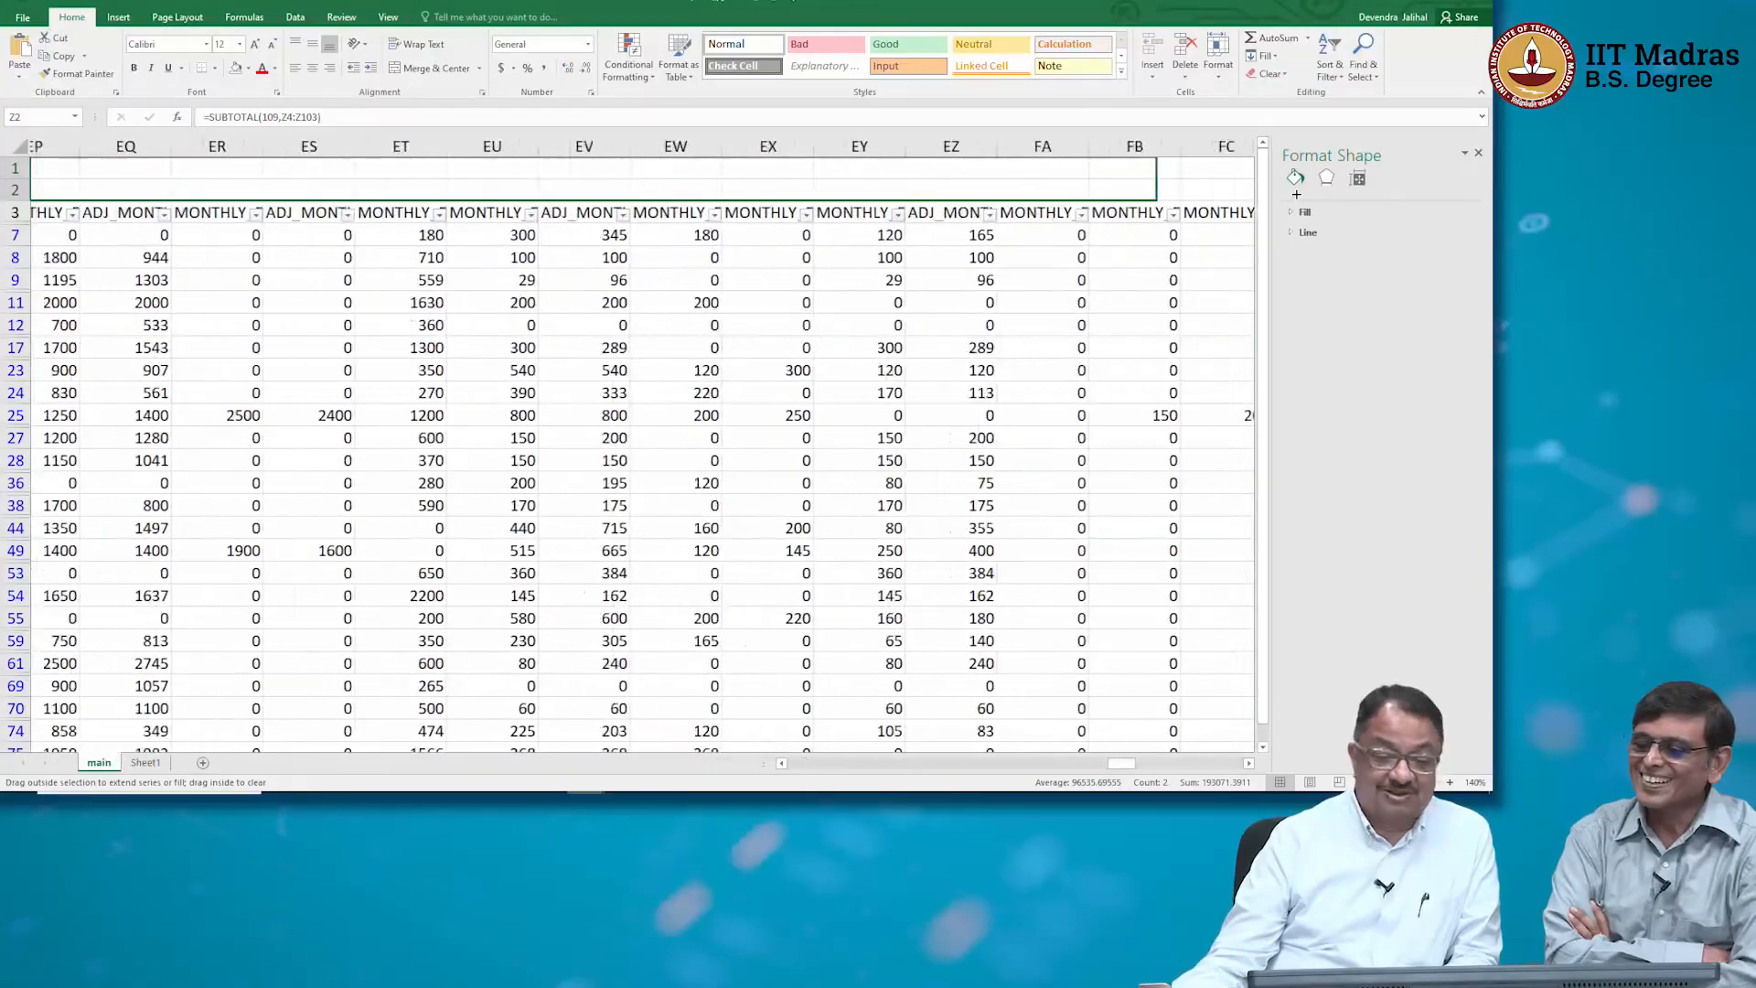
drag(1360, 190, 701, 187)
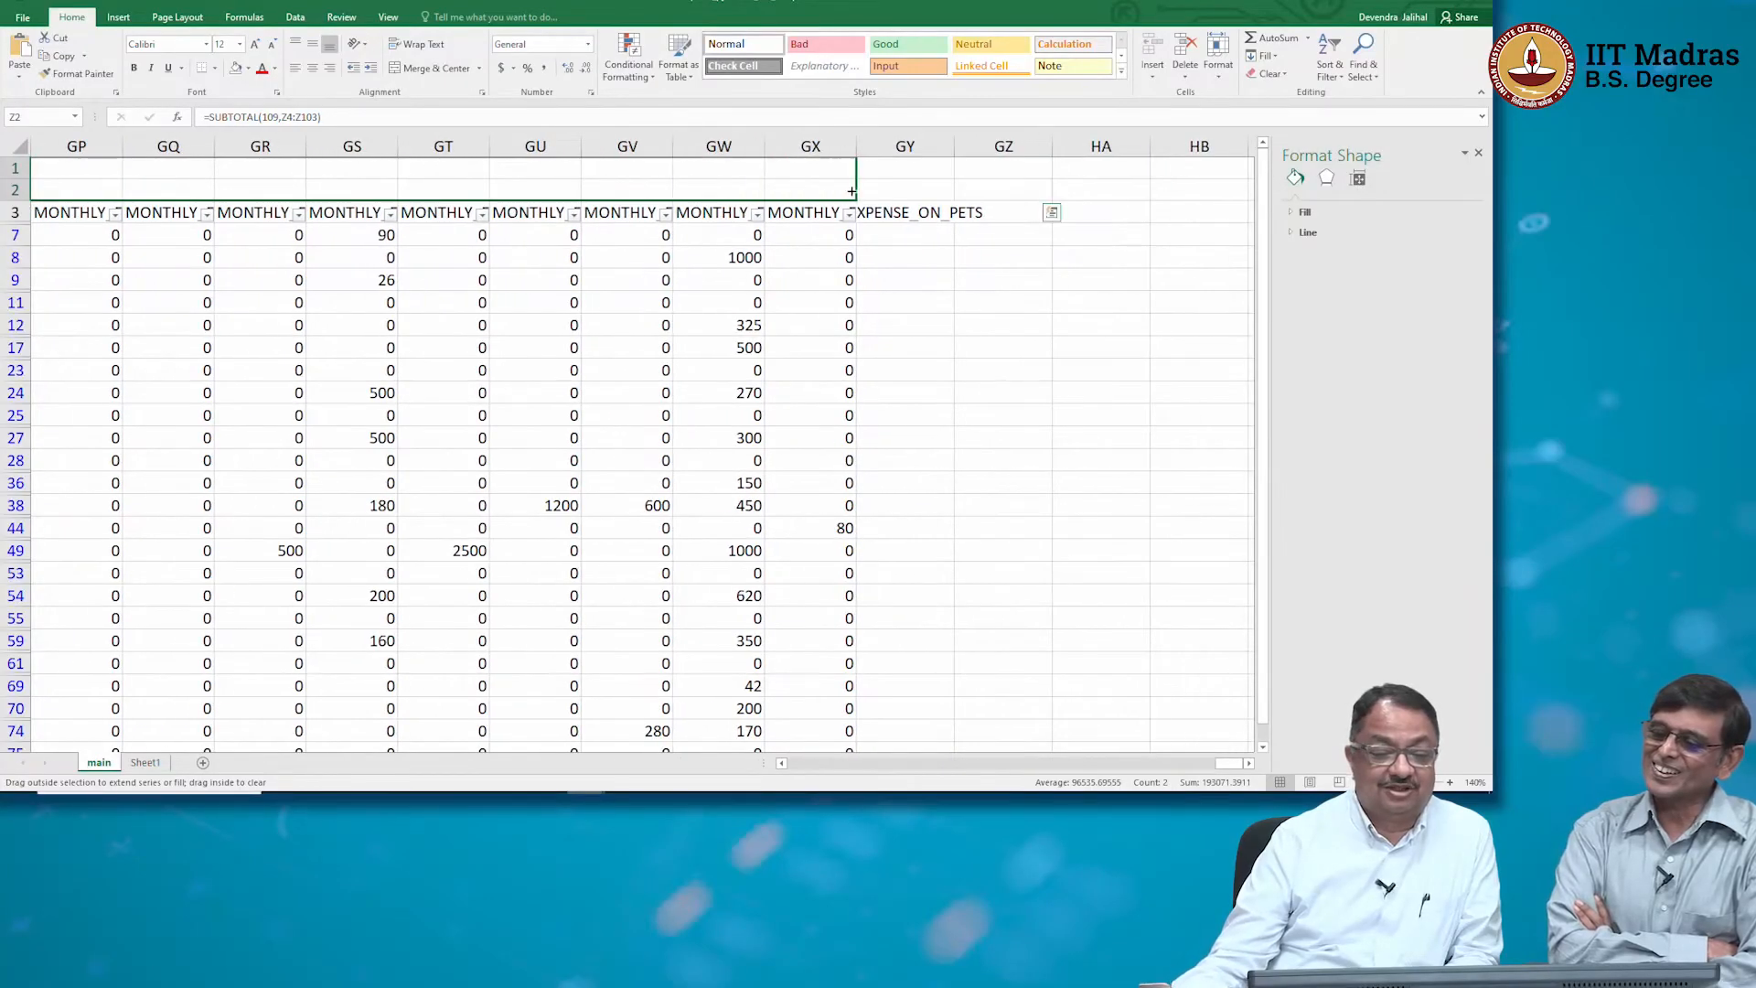
drag(852, 191, 851, 191)
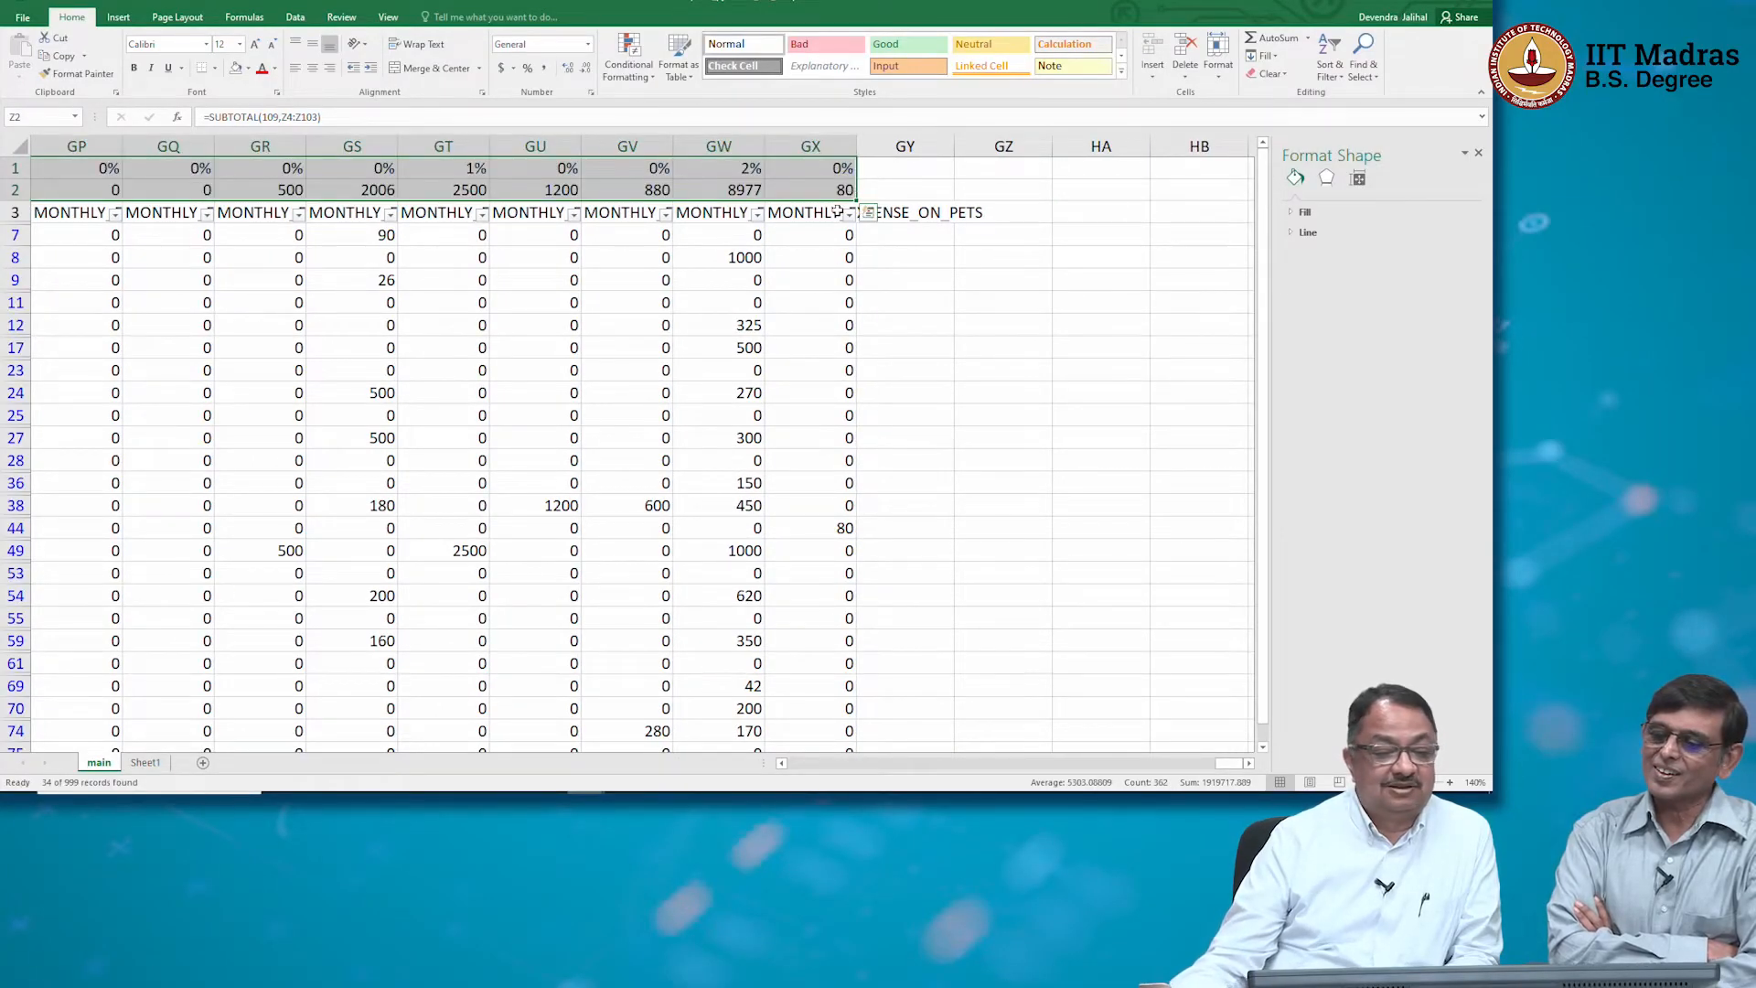
click(834, 186)
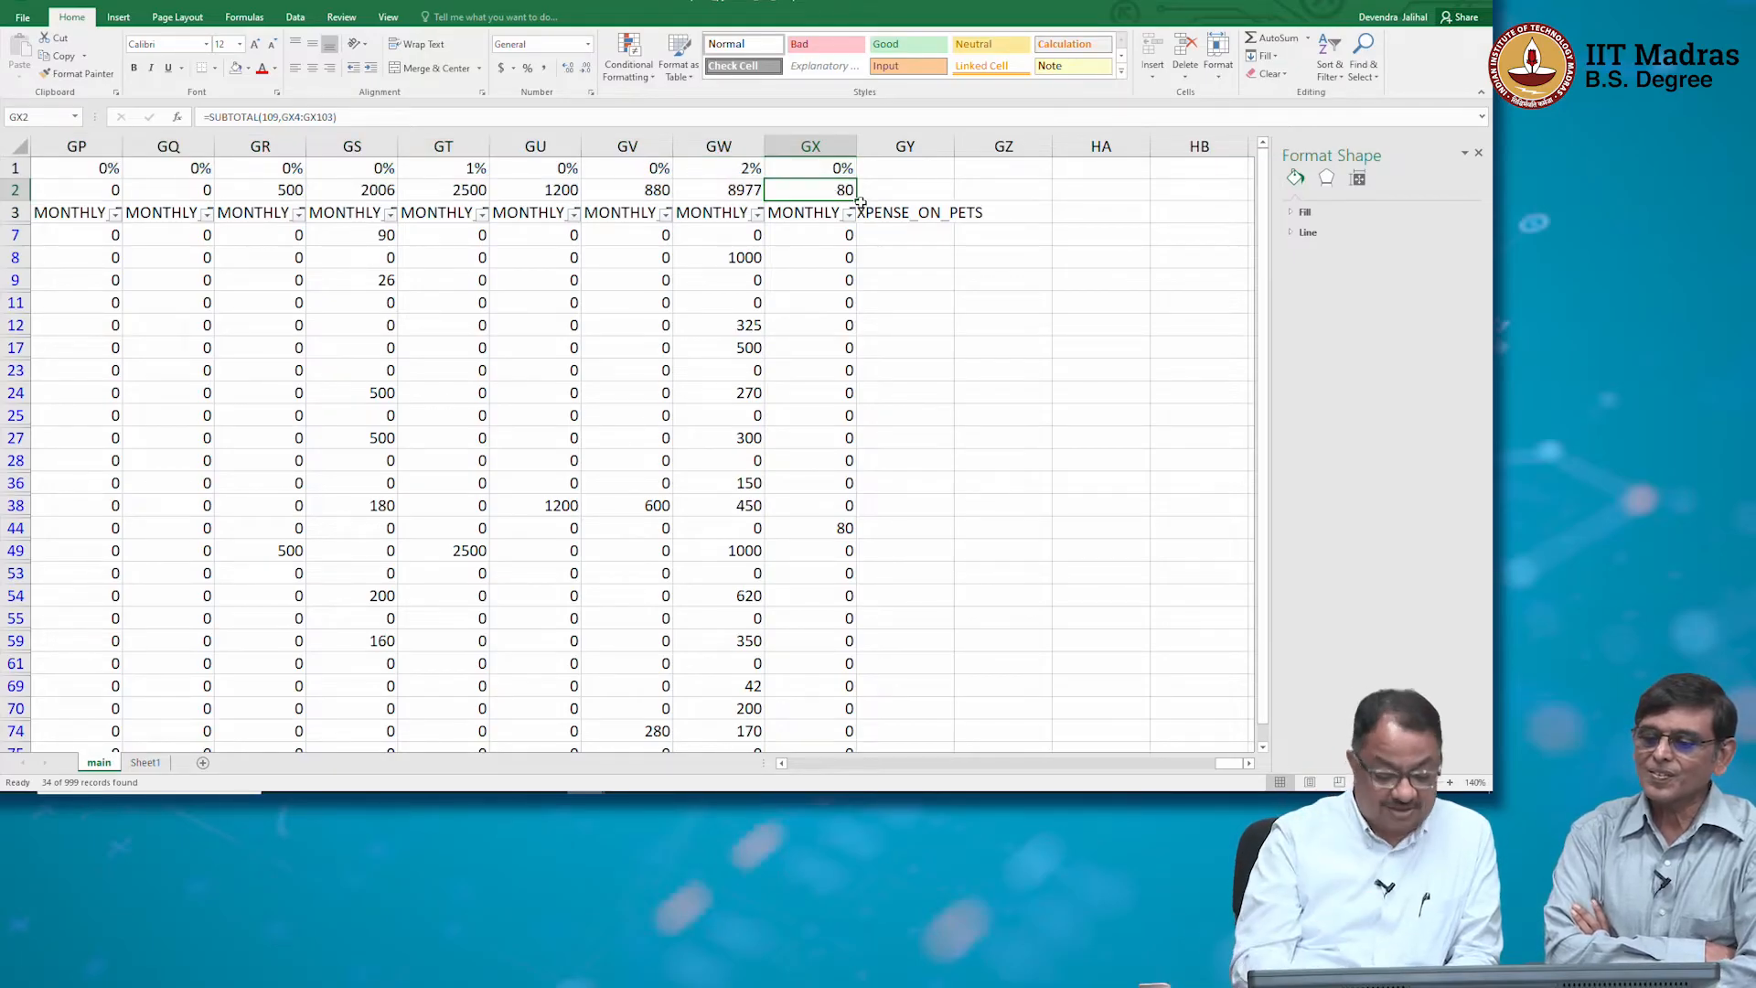
key(Left)
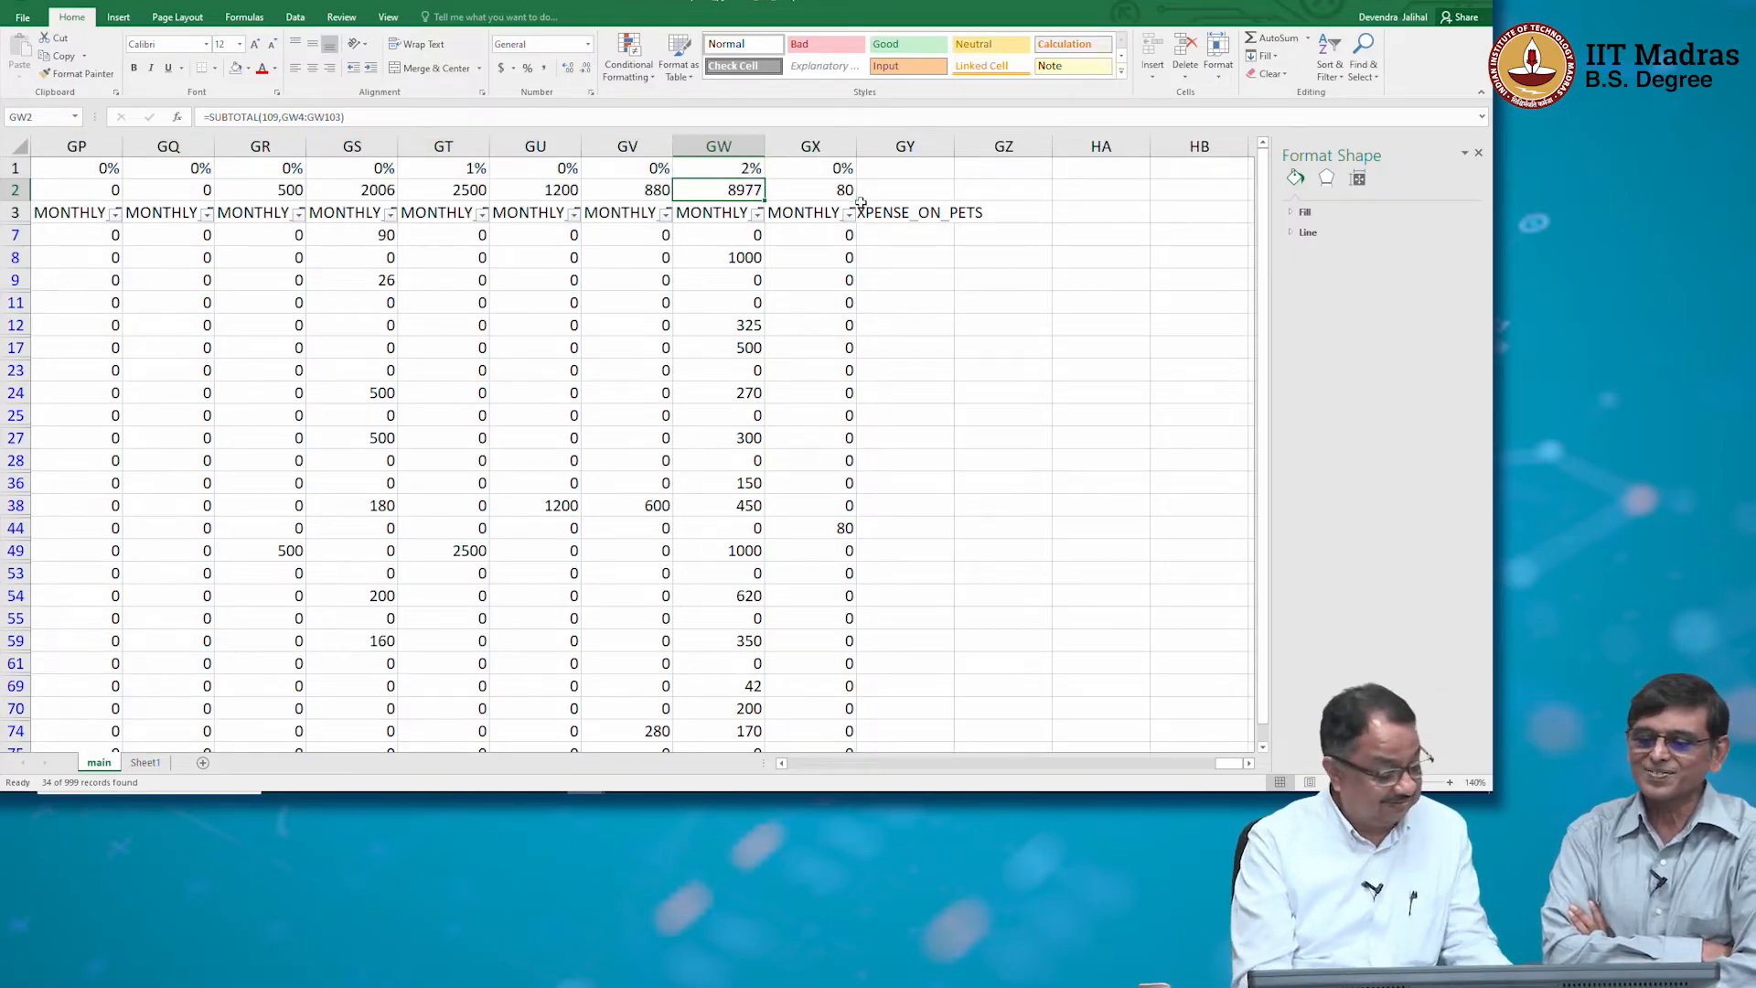
Return to the start of the sheet and hide the HR column C
key(Home)
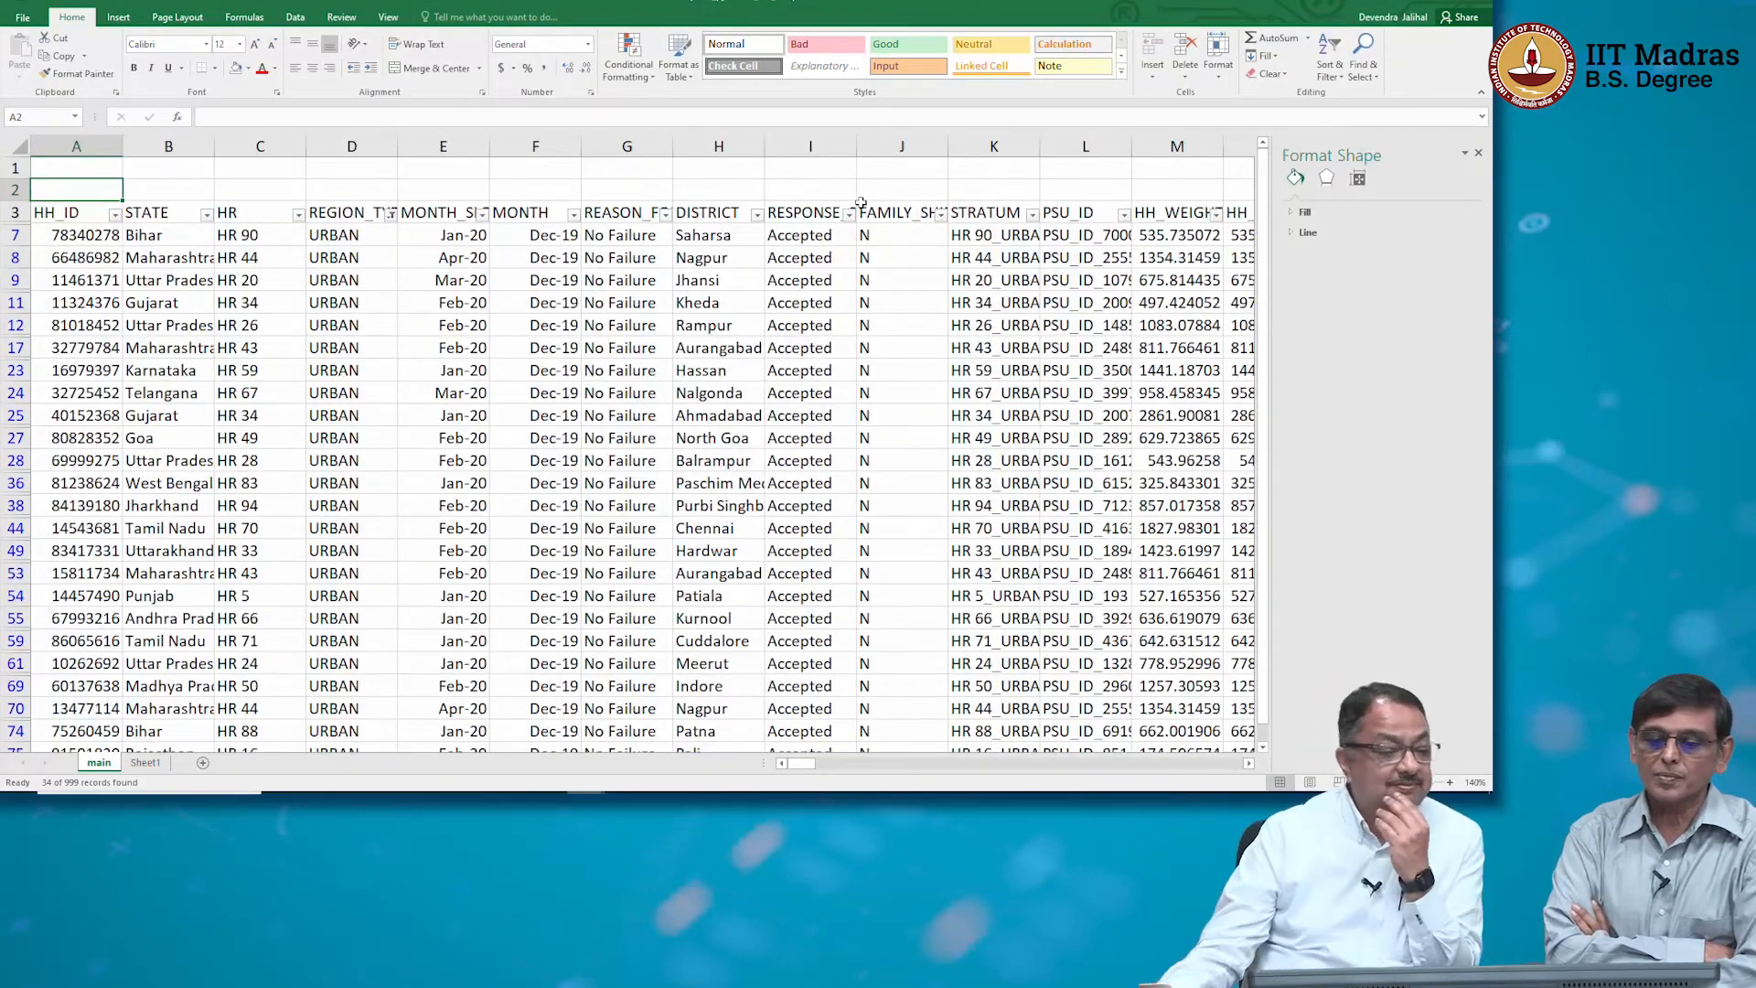
click(183, 139)
click(250, 139)
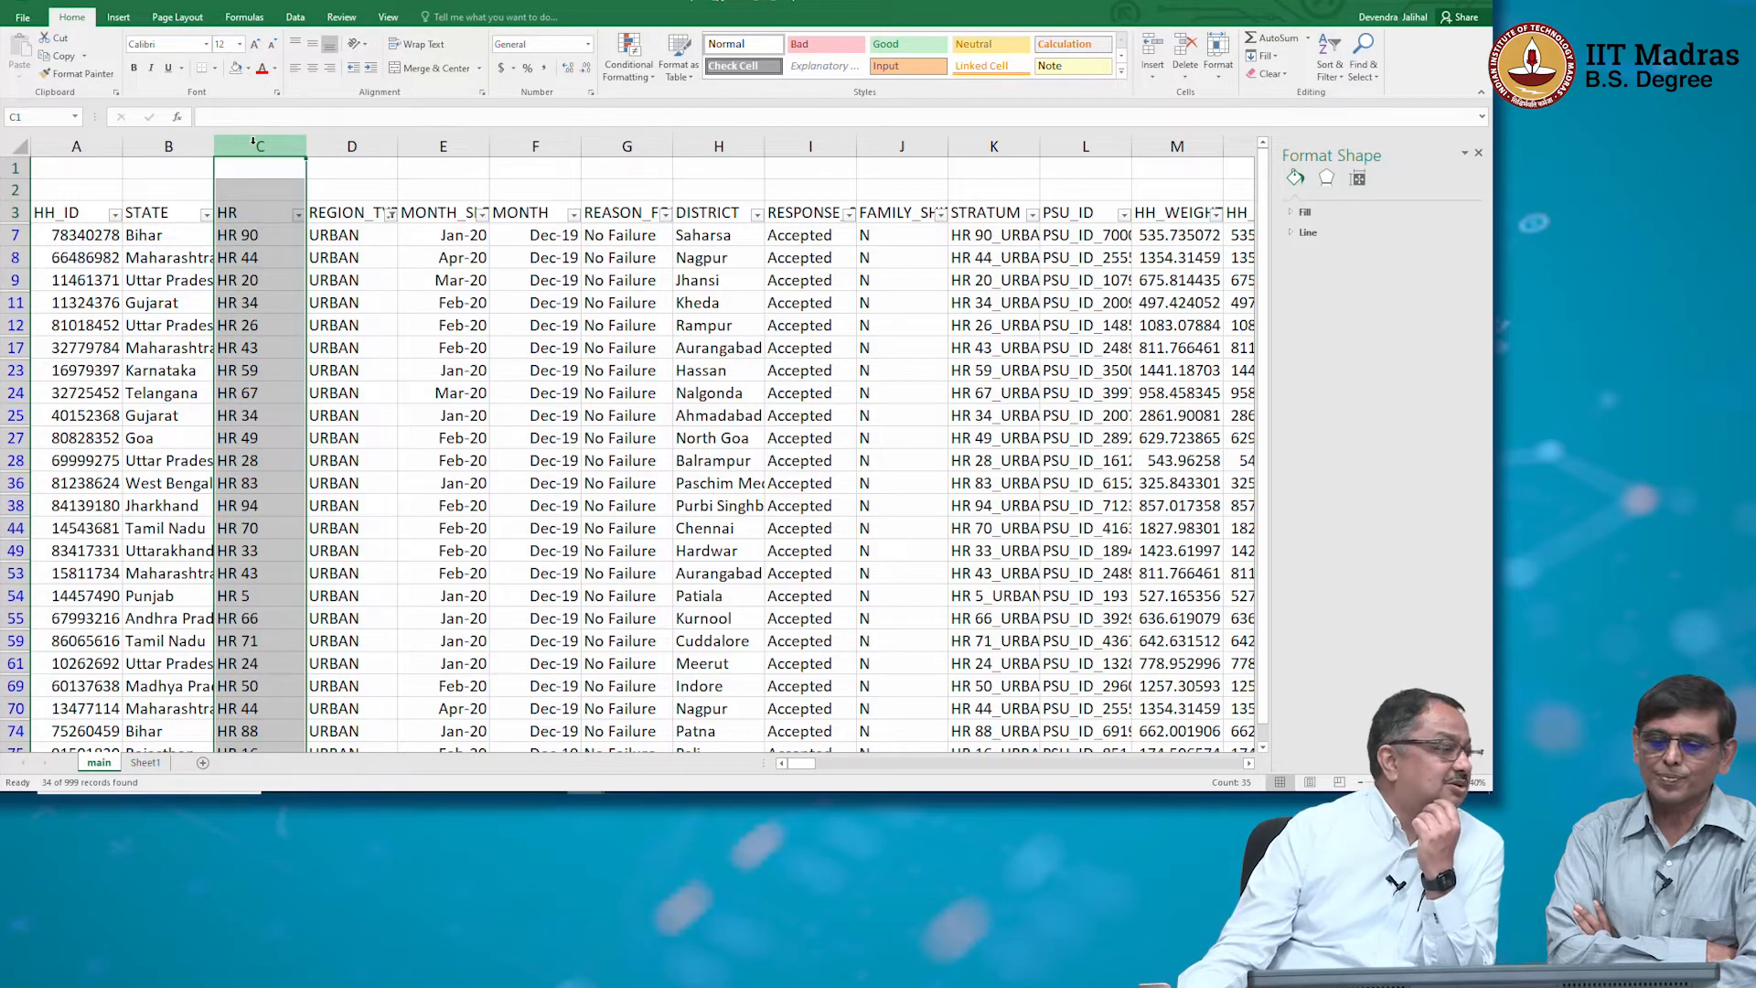
right_click(253, 140)
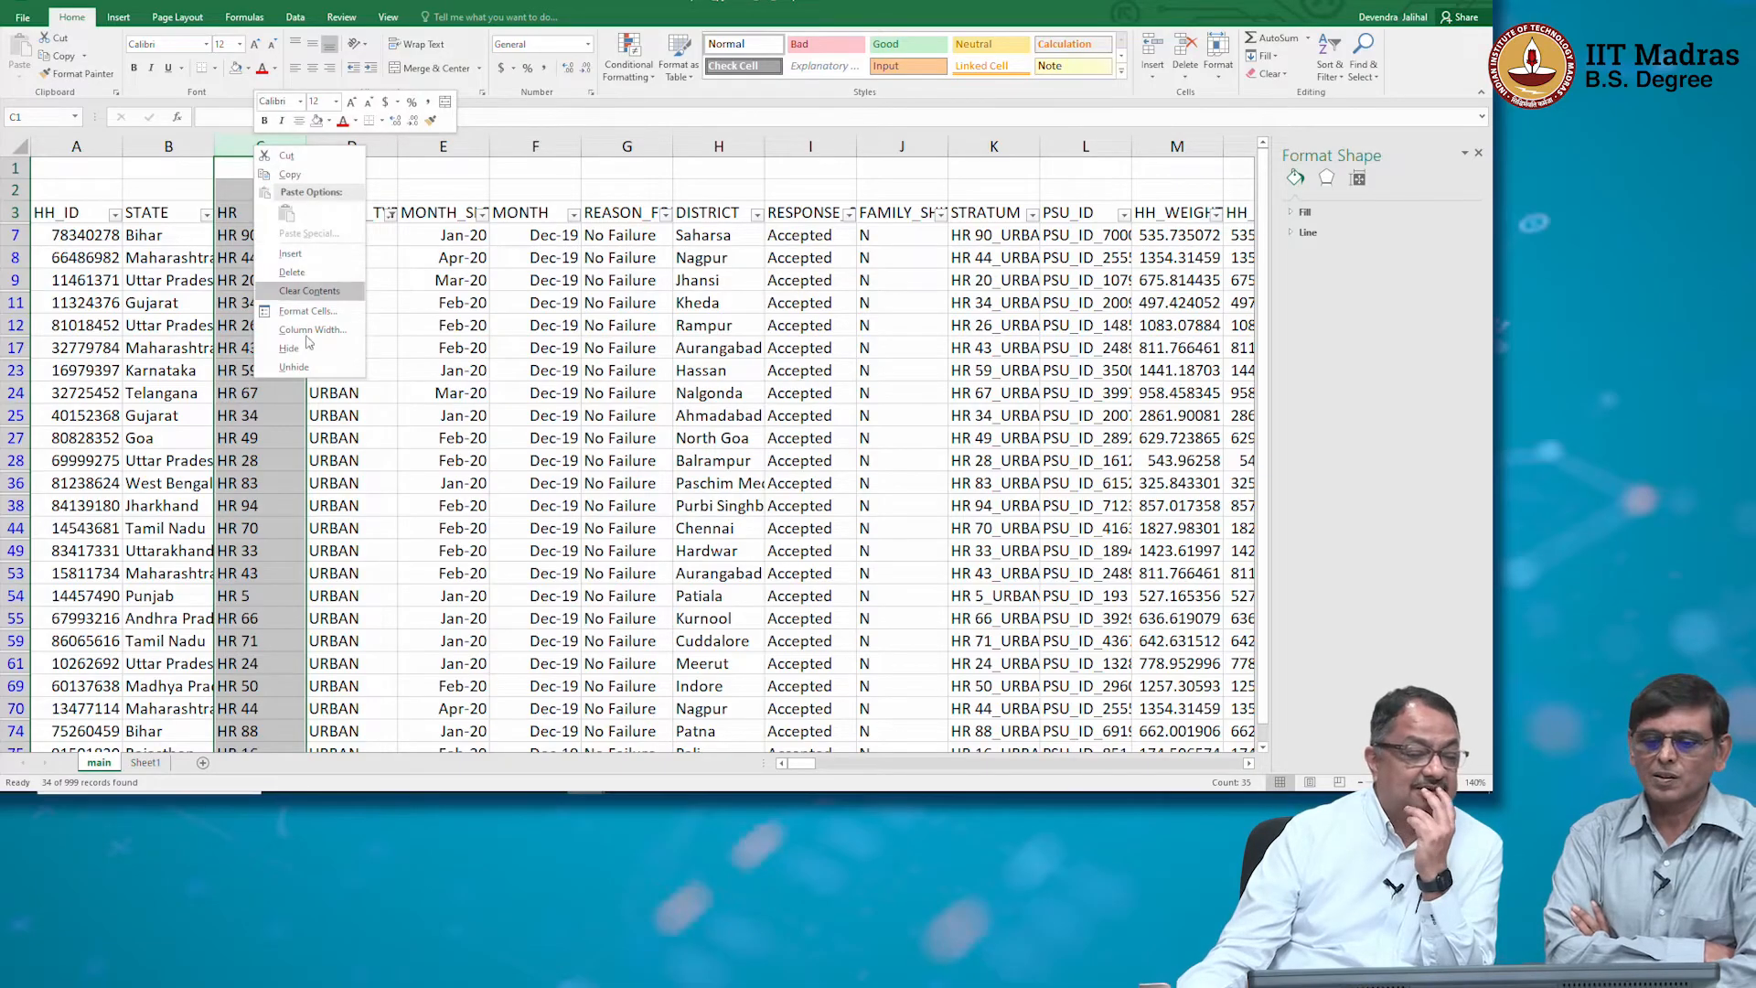
click(307, 349)
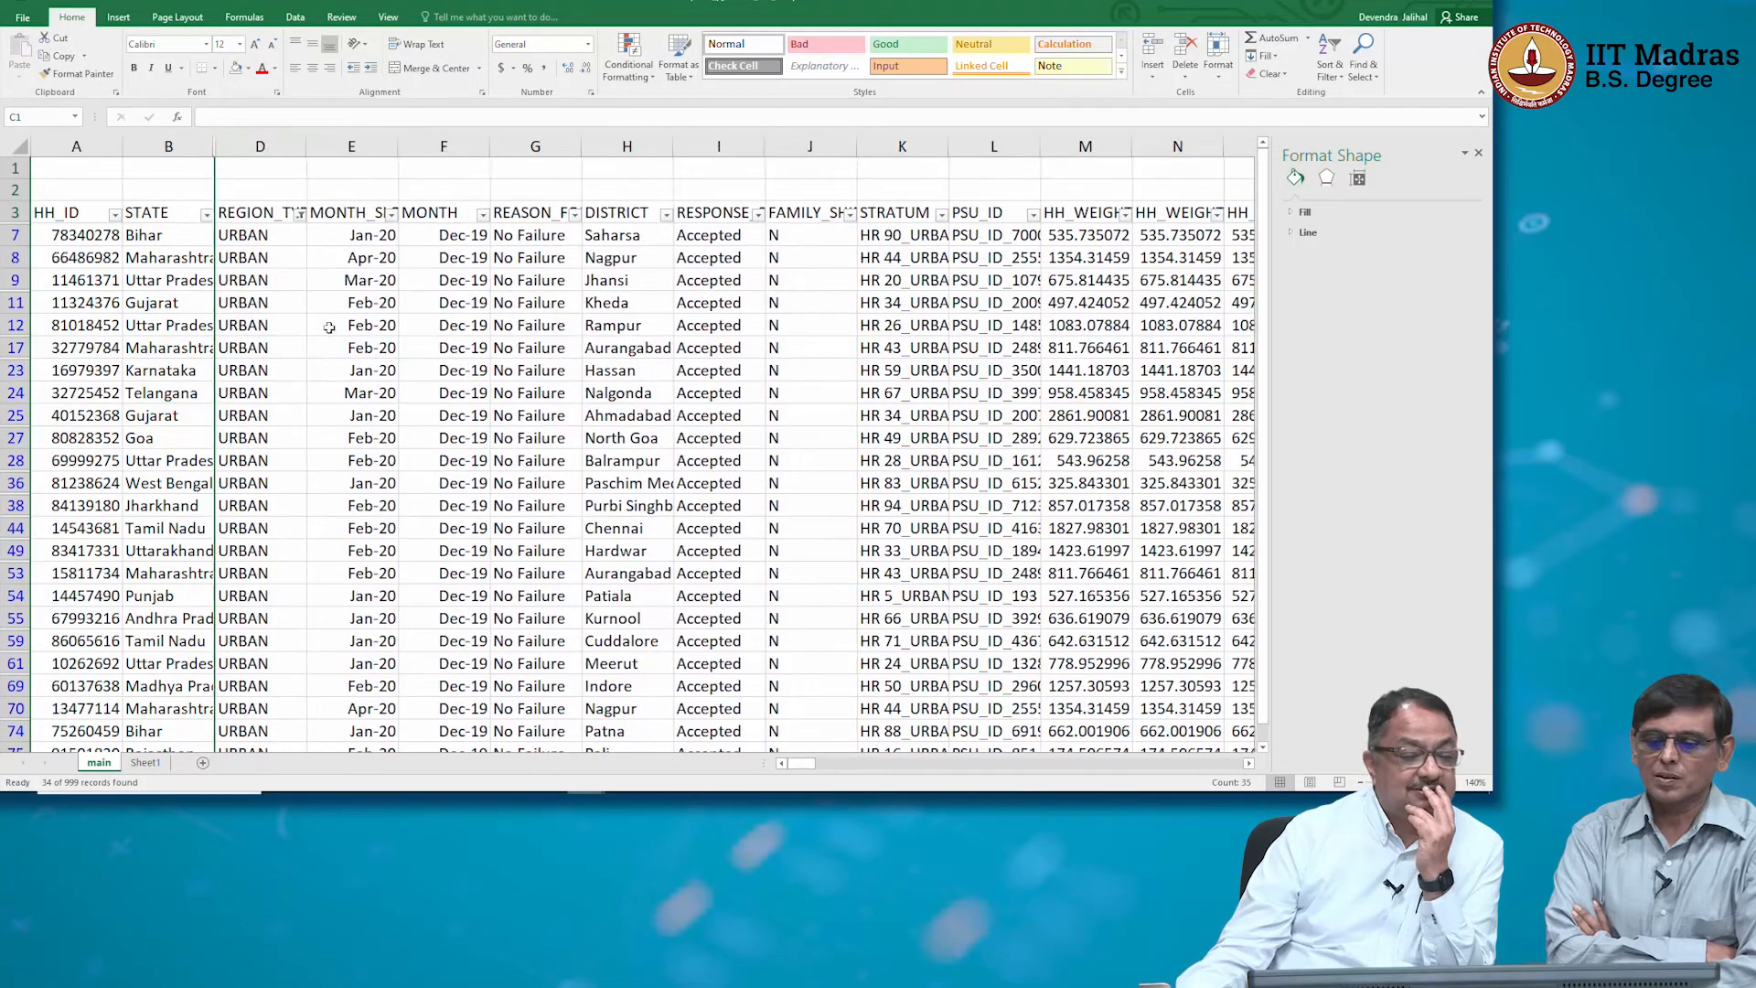
Hide the columns from MONTH_SLOT in column E through column O
click(352, 146)
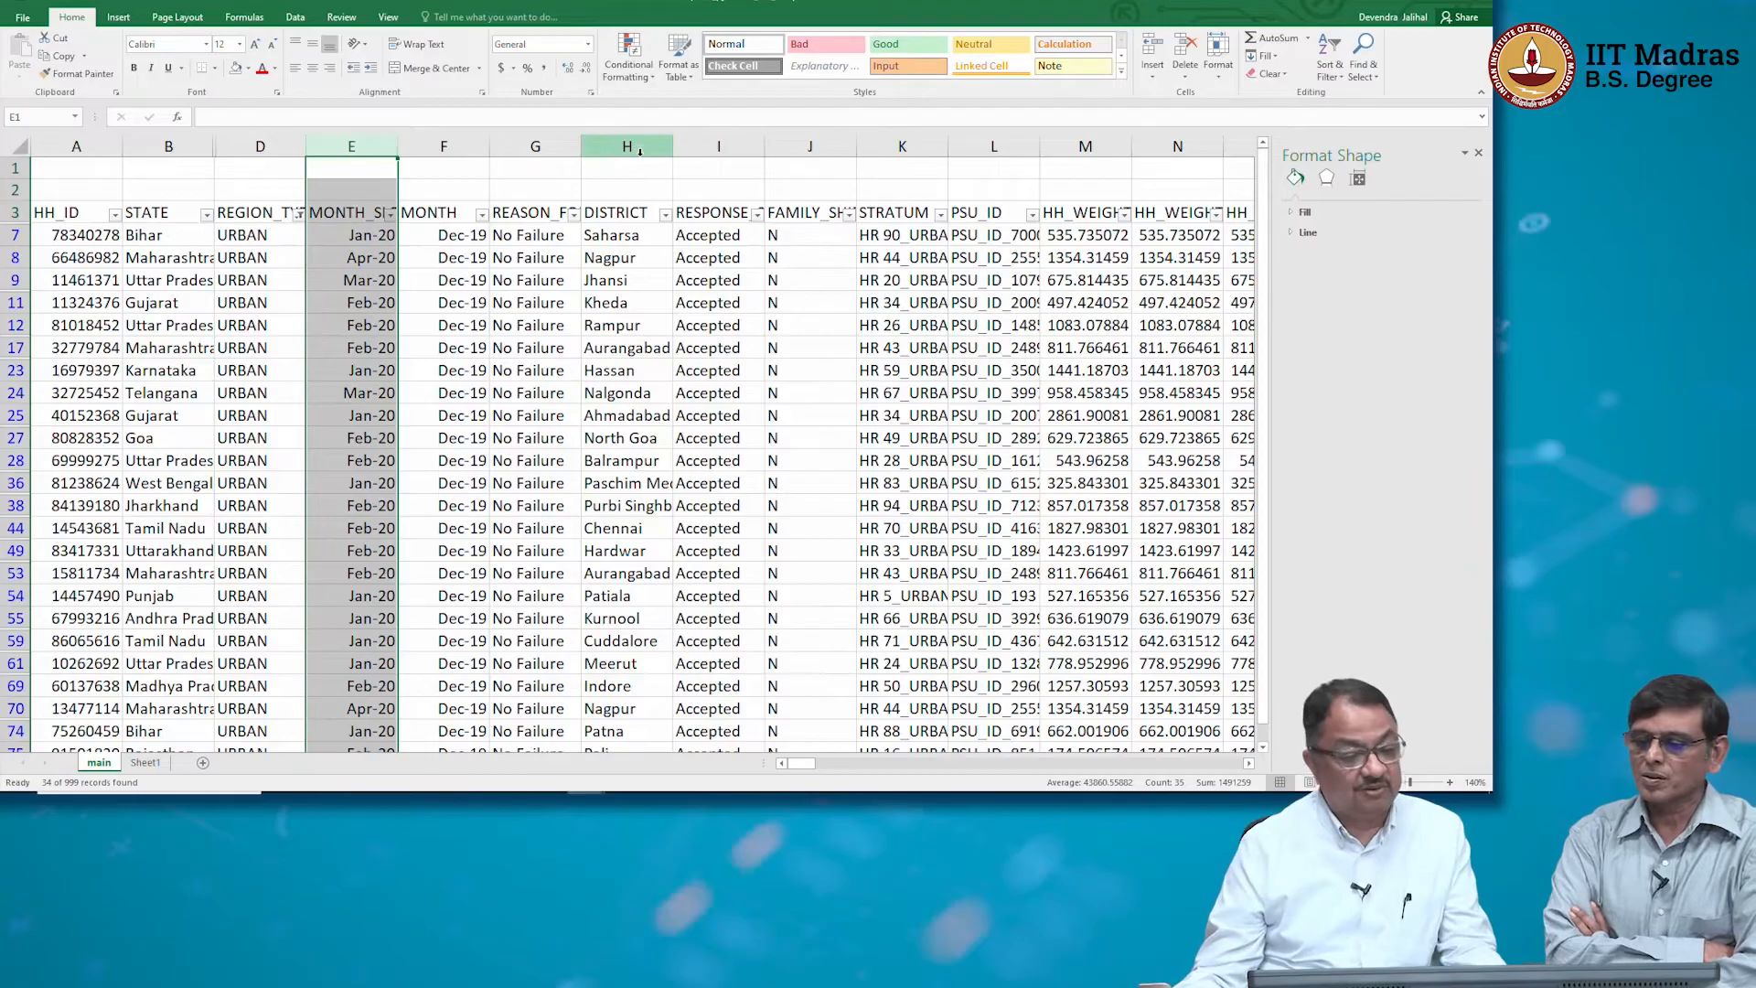
drag(650, 146, 1162, 147)
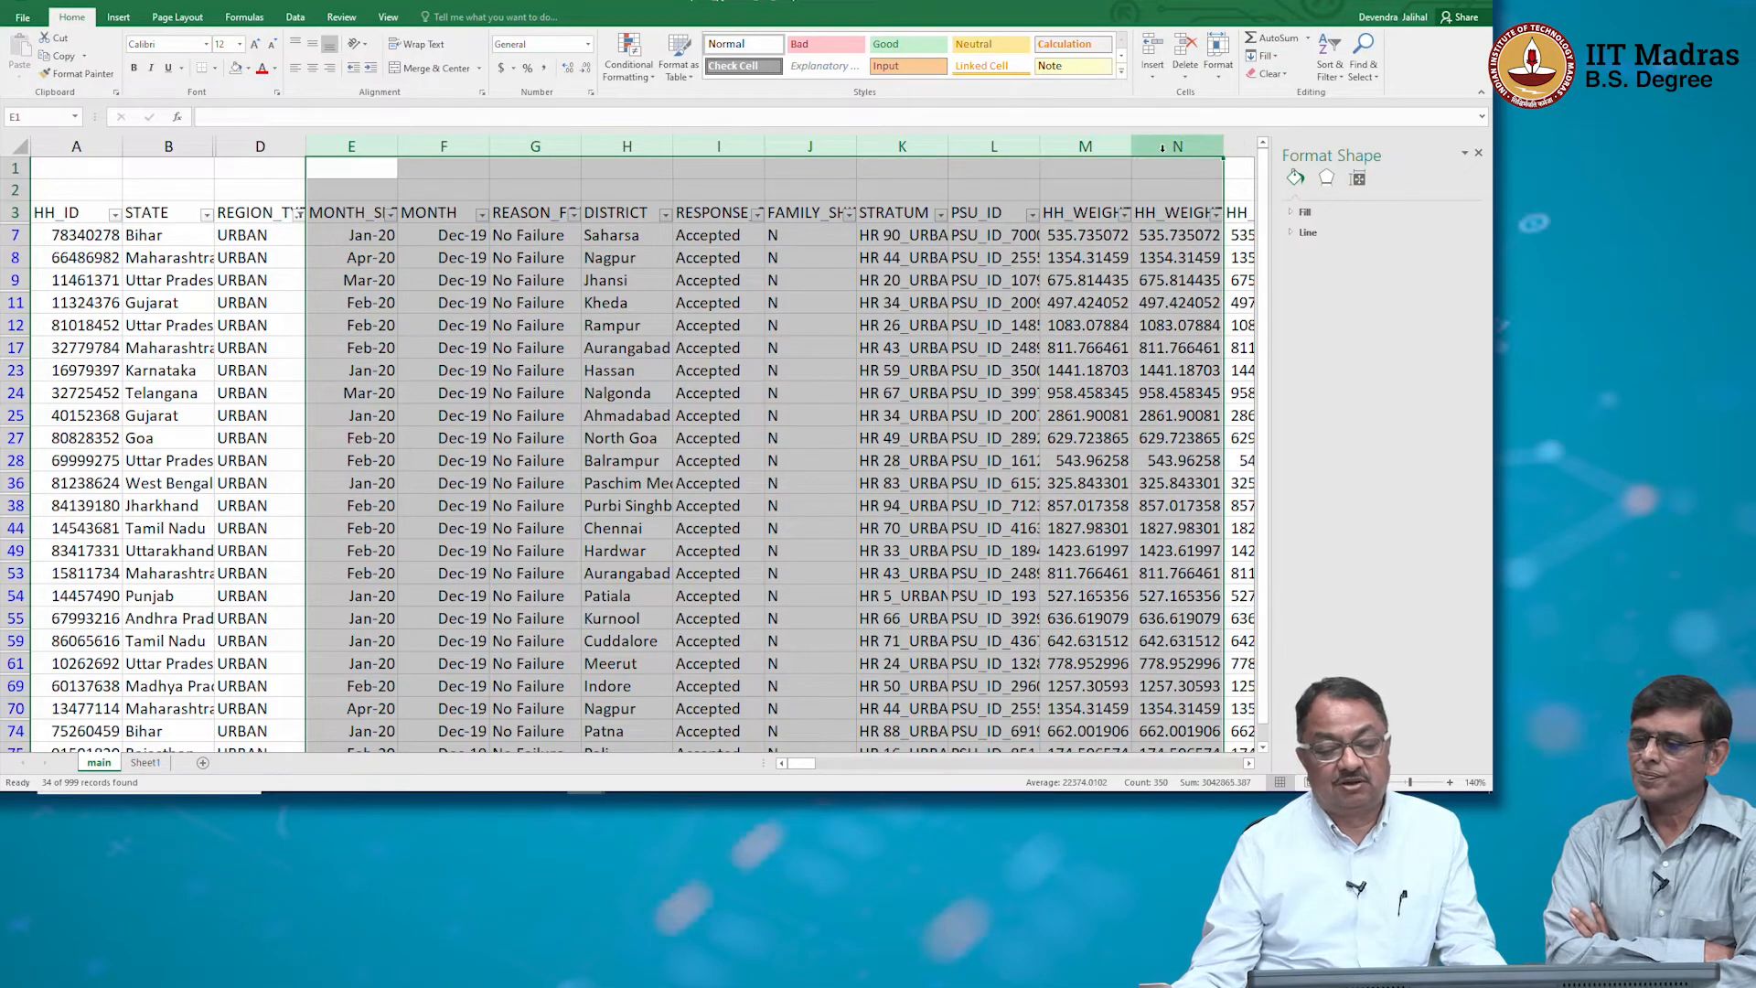
shift+click(1241, 147)
right_click(1071, 146)
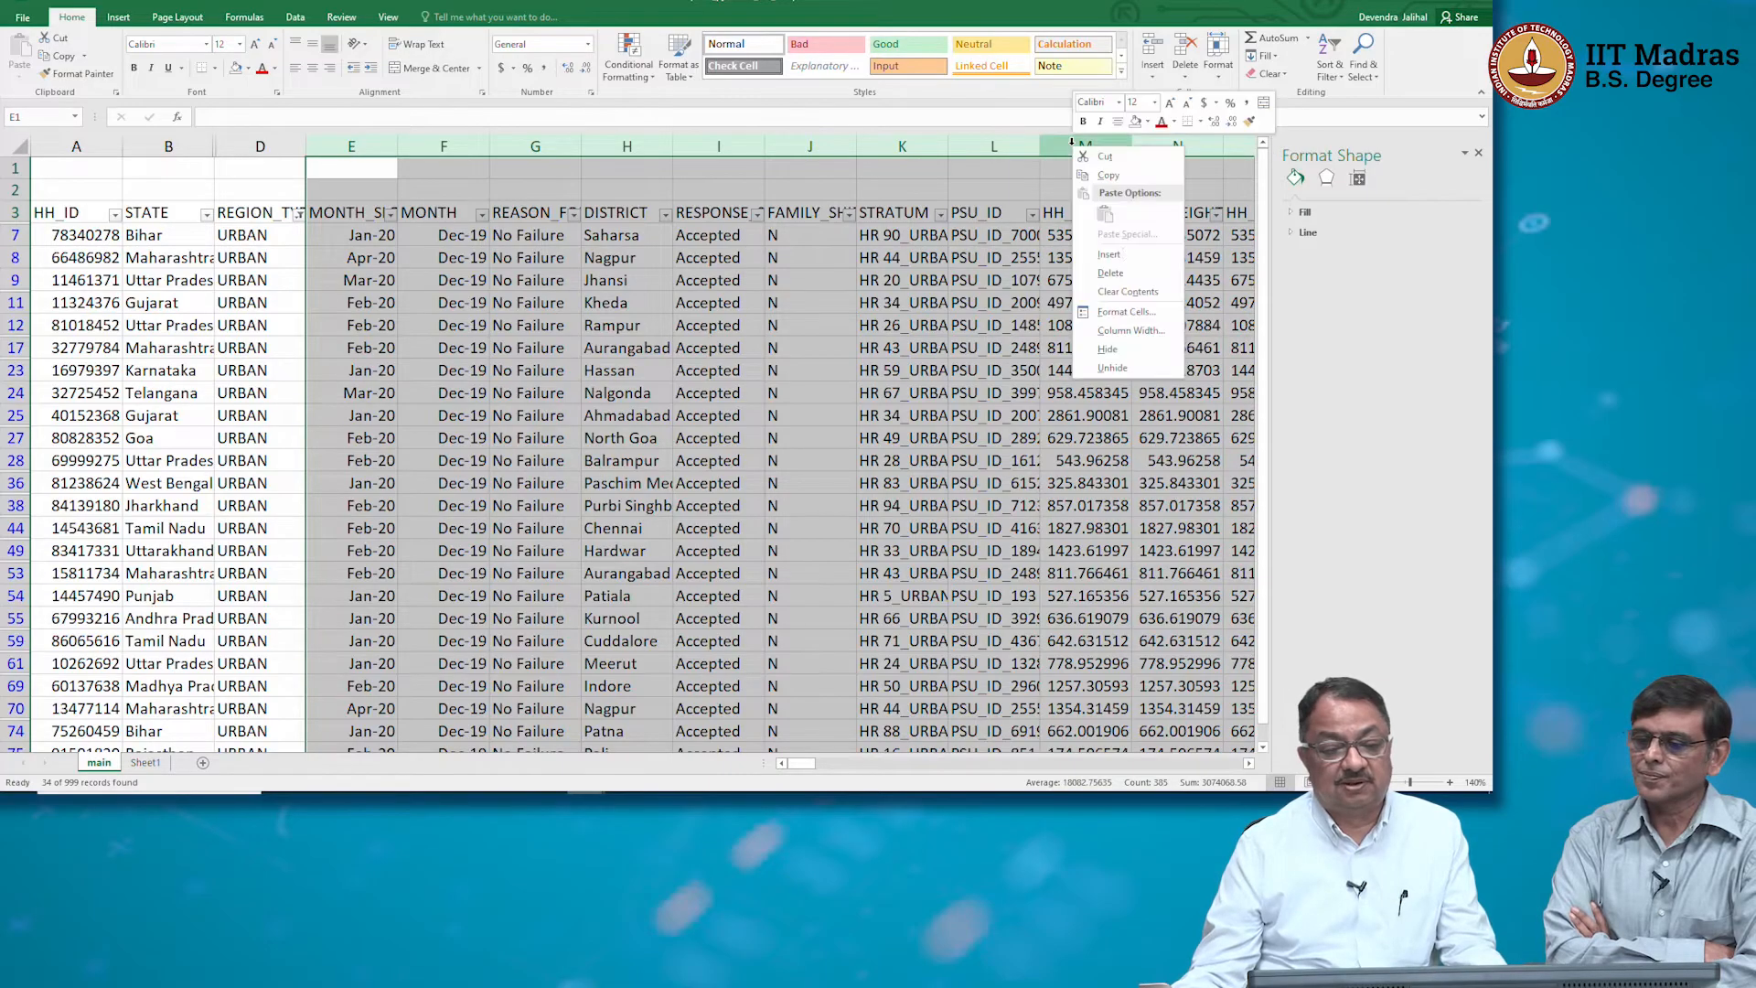
click(1151, 346)
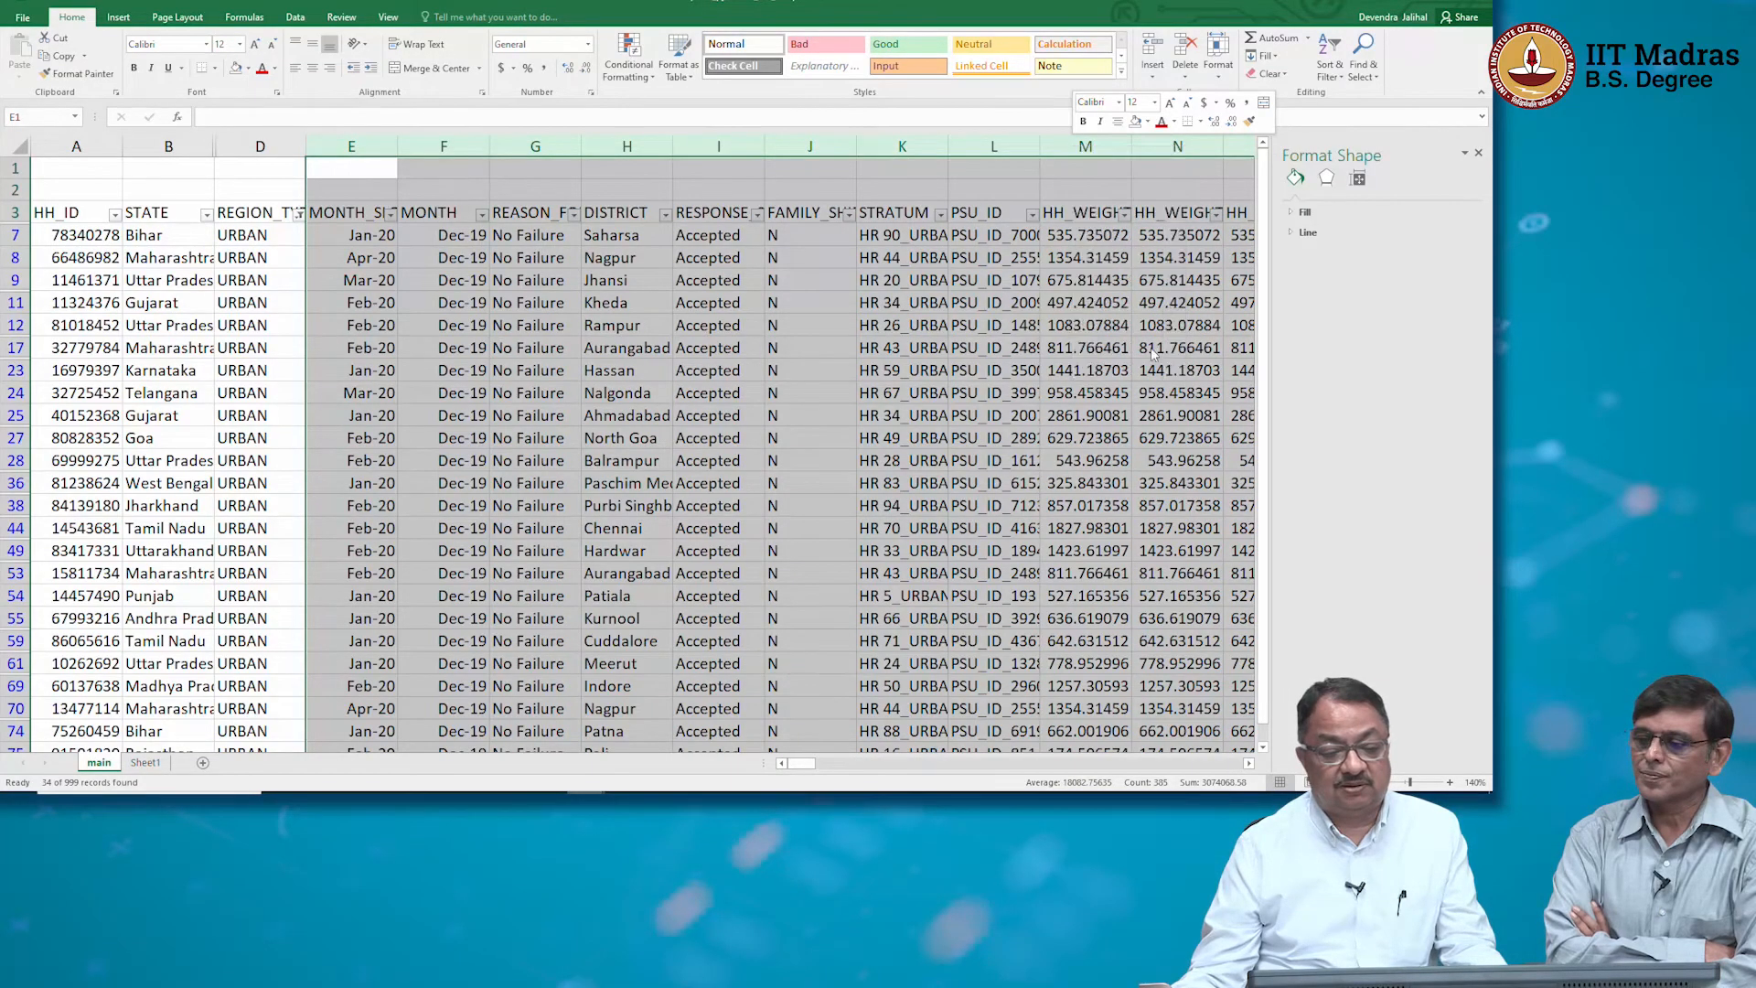
Hide the non-response weight columns P through R
click(347, 148)
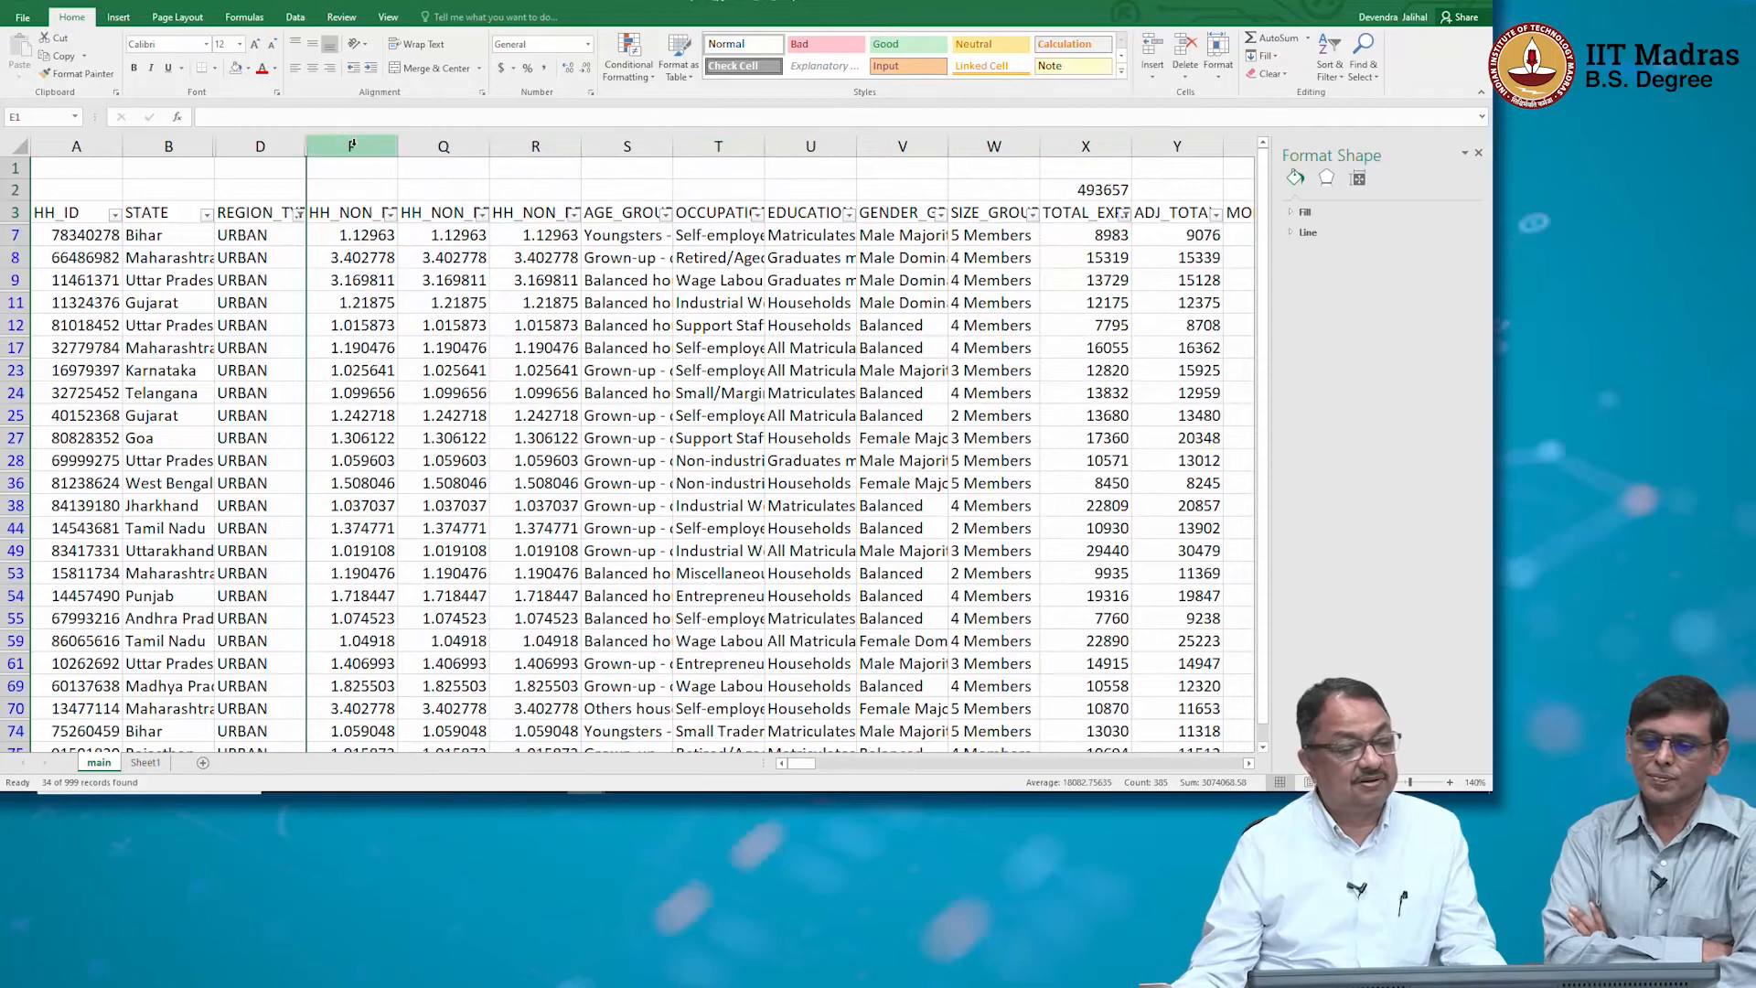
shift+click(560, 137)
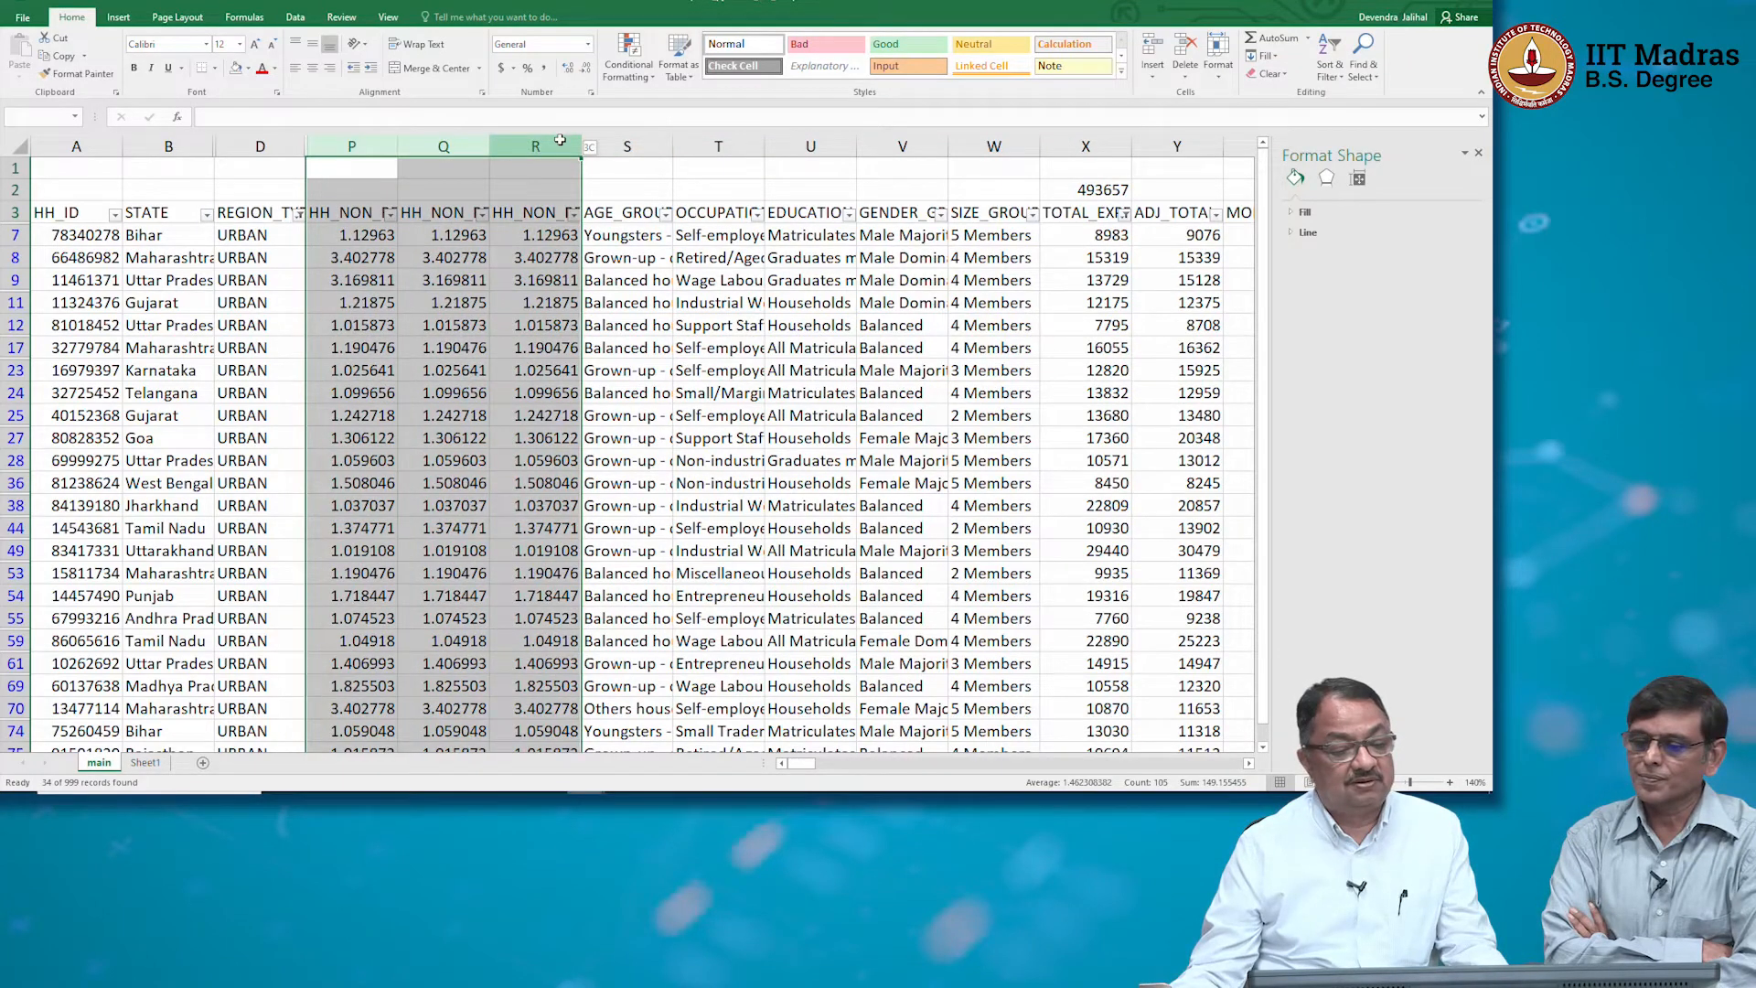
right_click(546, 142)
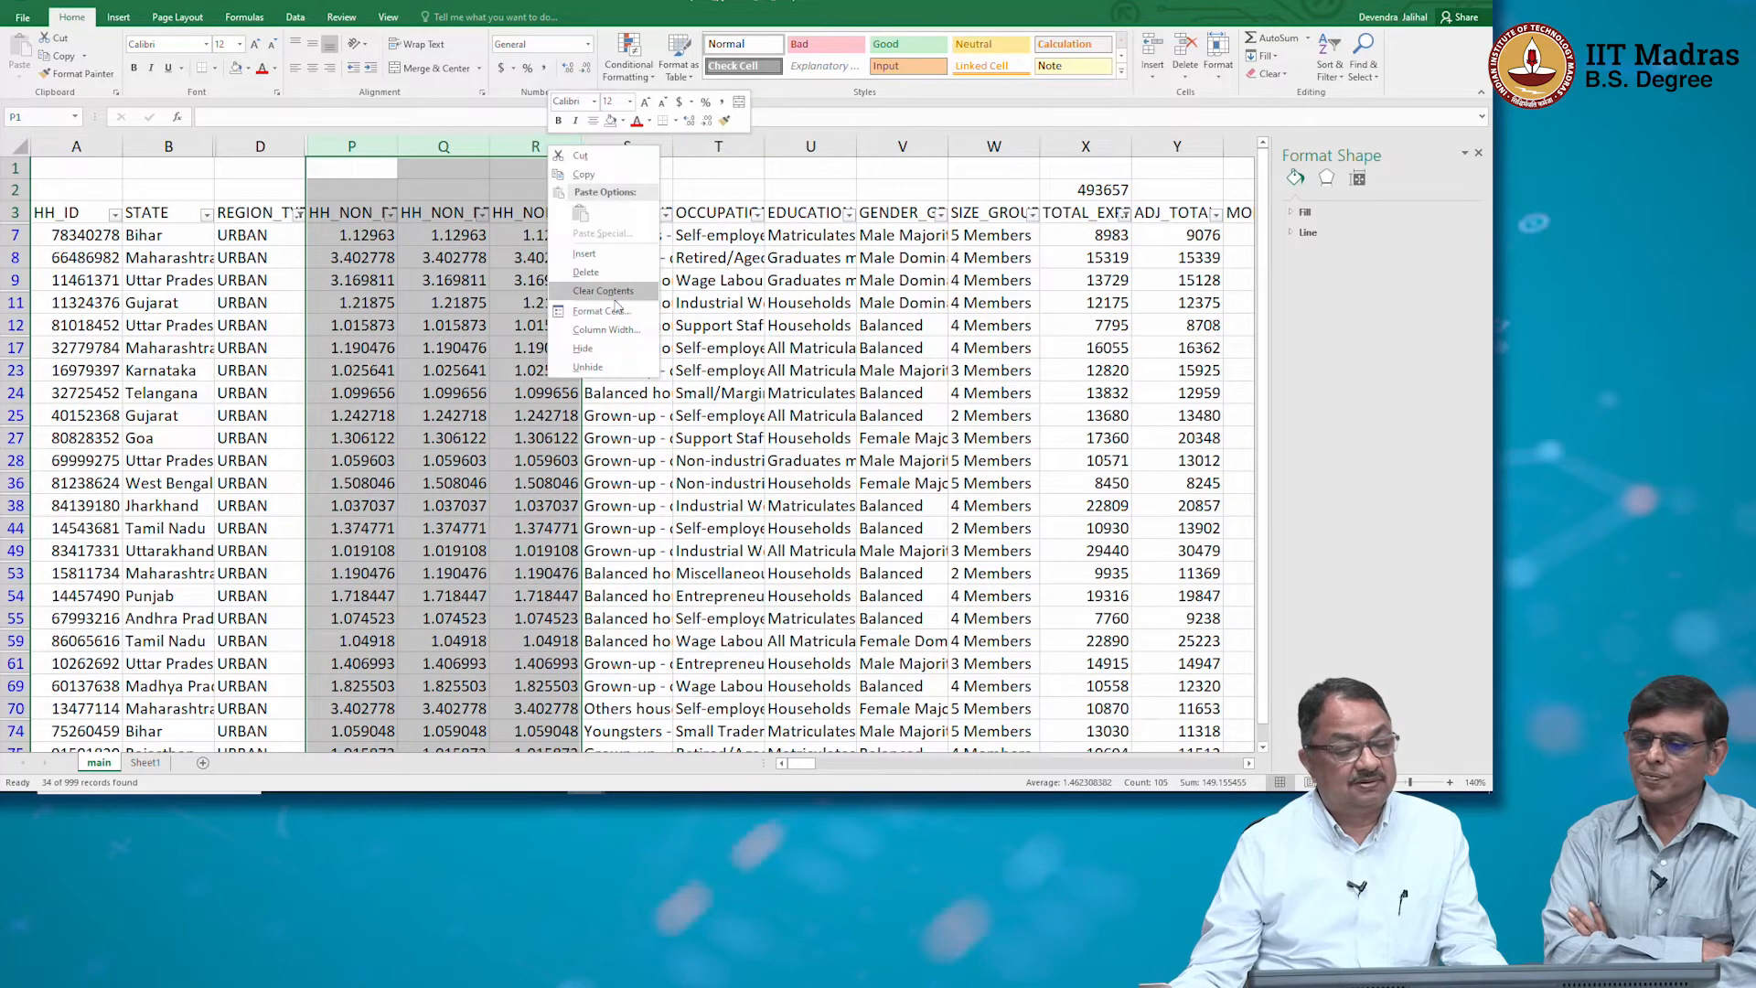
click(612, 345)
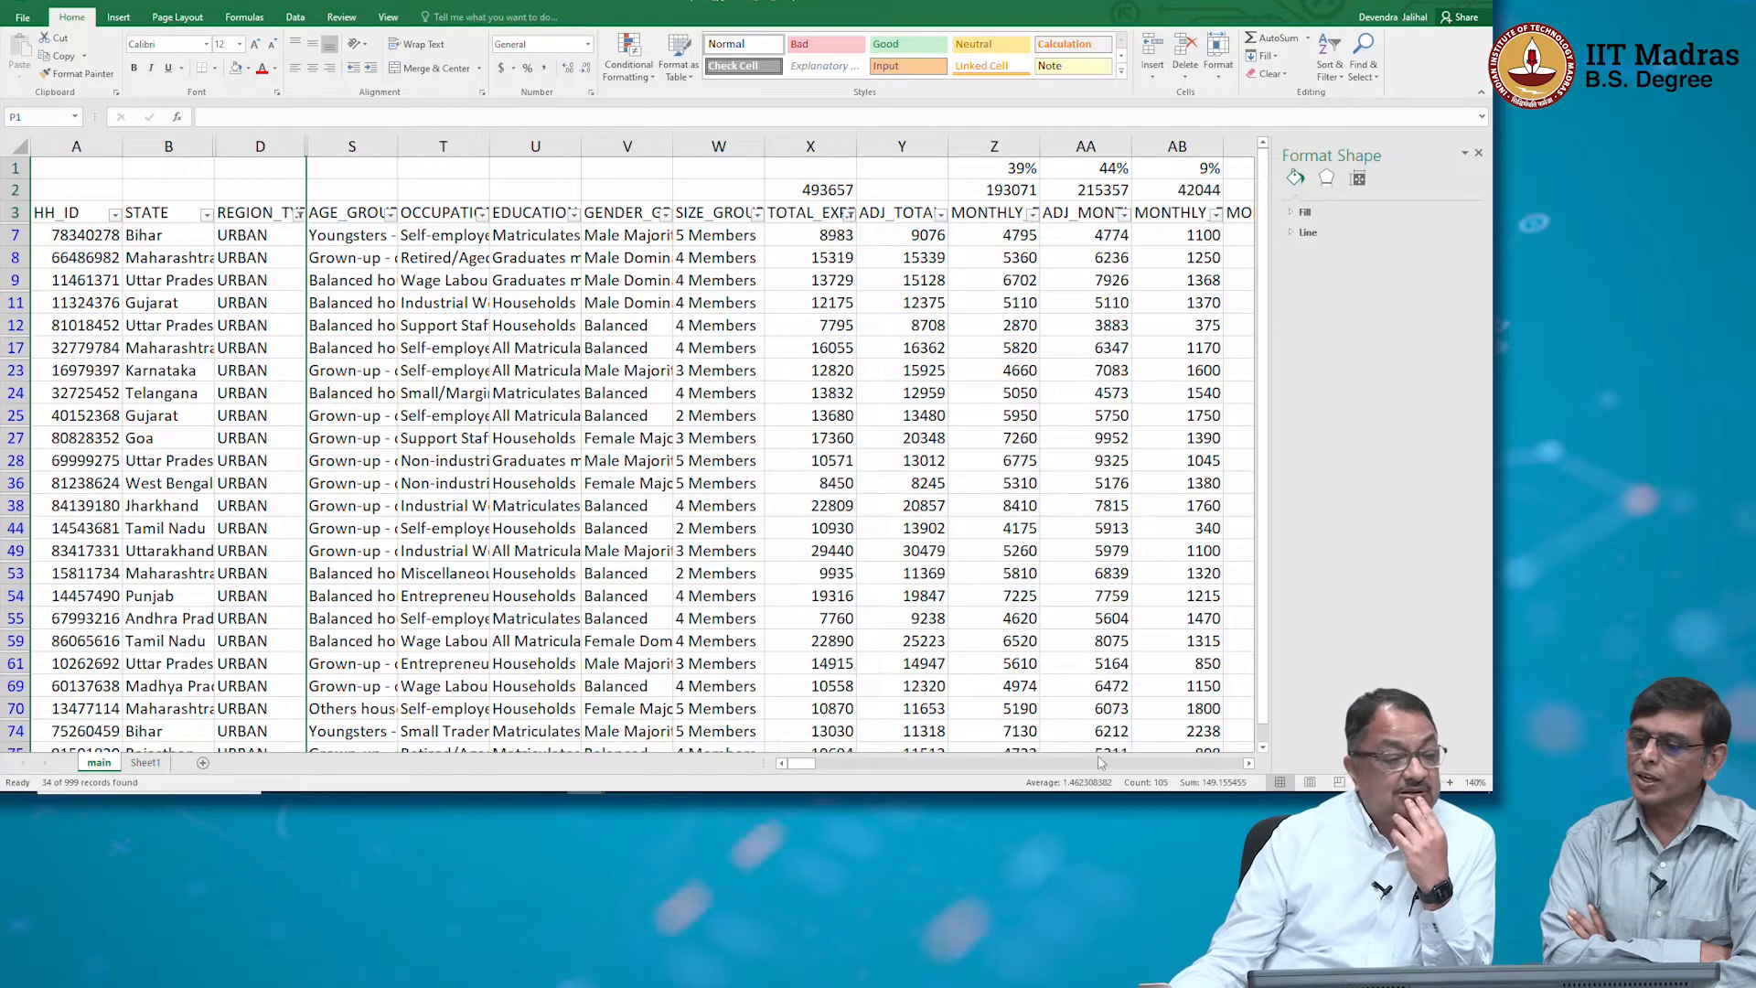
Set the REGION_TYPE filter to include both RURAL and URBAN households
click(1250, 763)
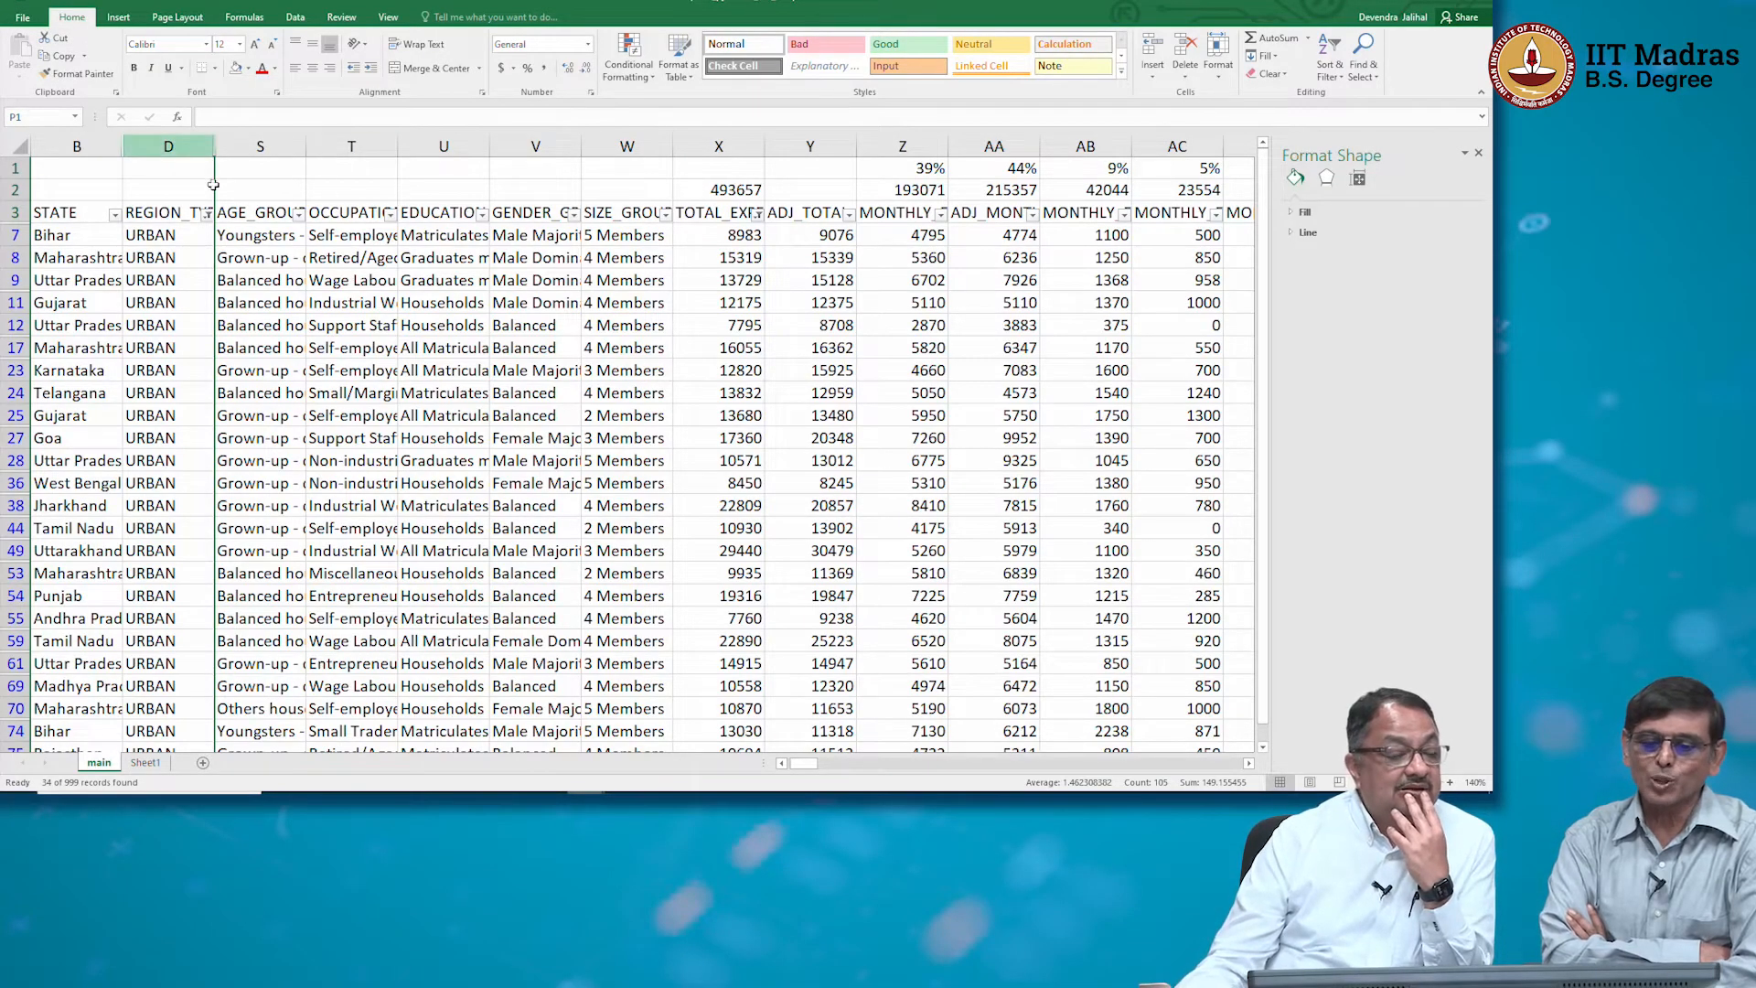
click(207, 214)
click(52, 366)
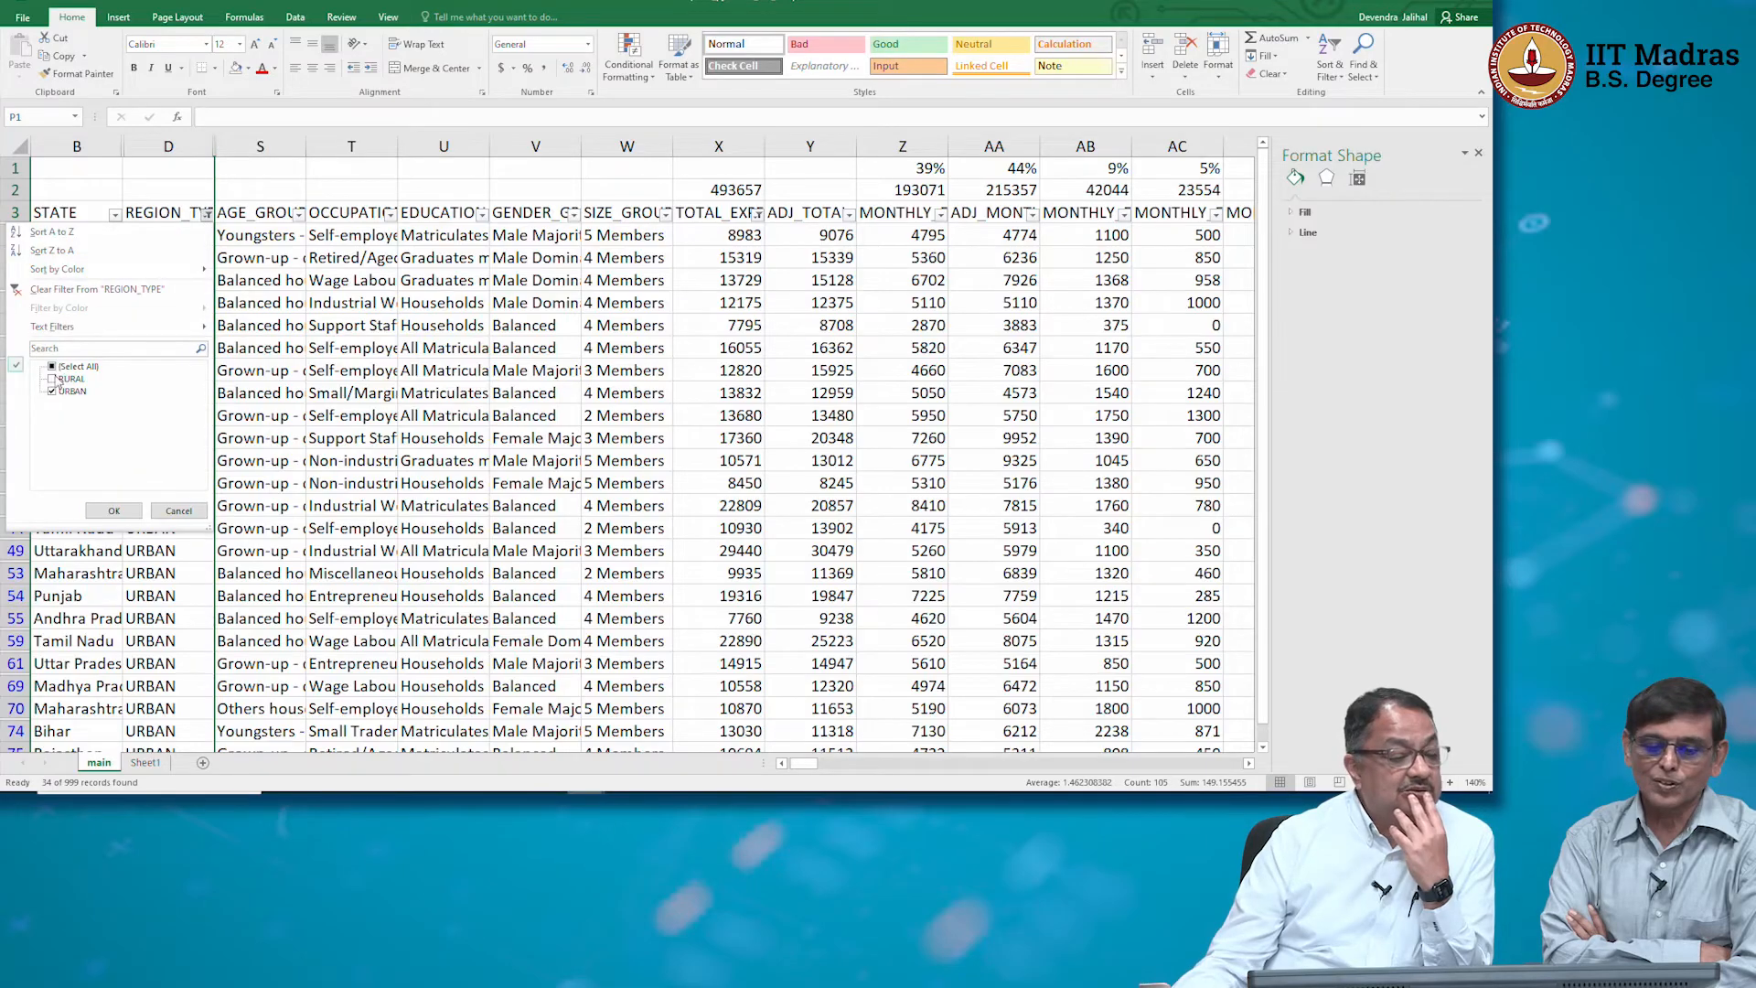
click(133, 511)
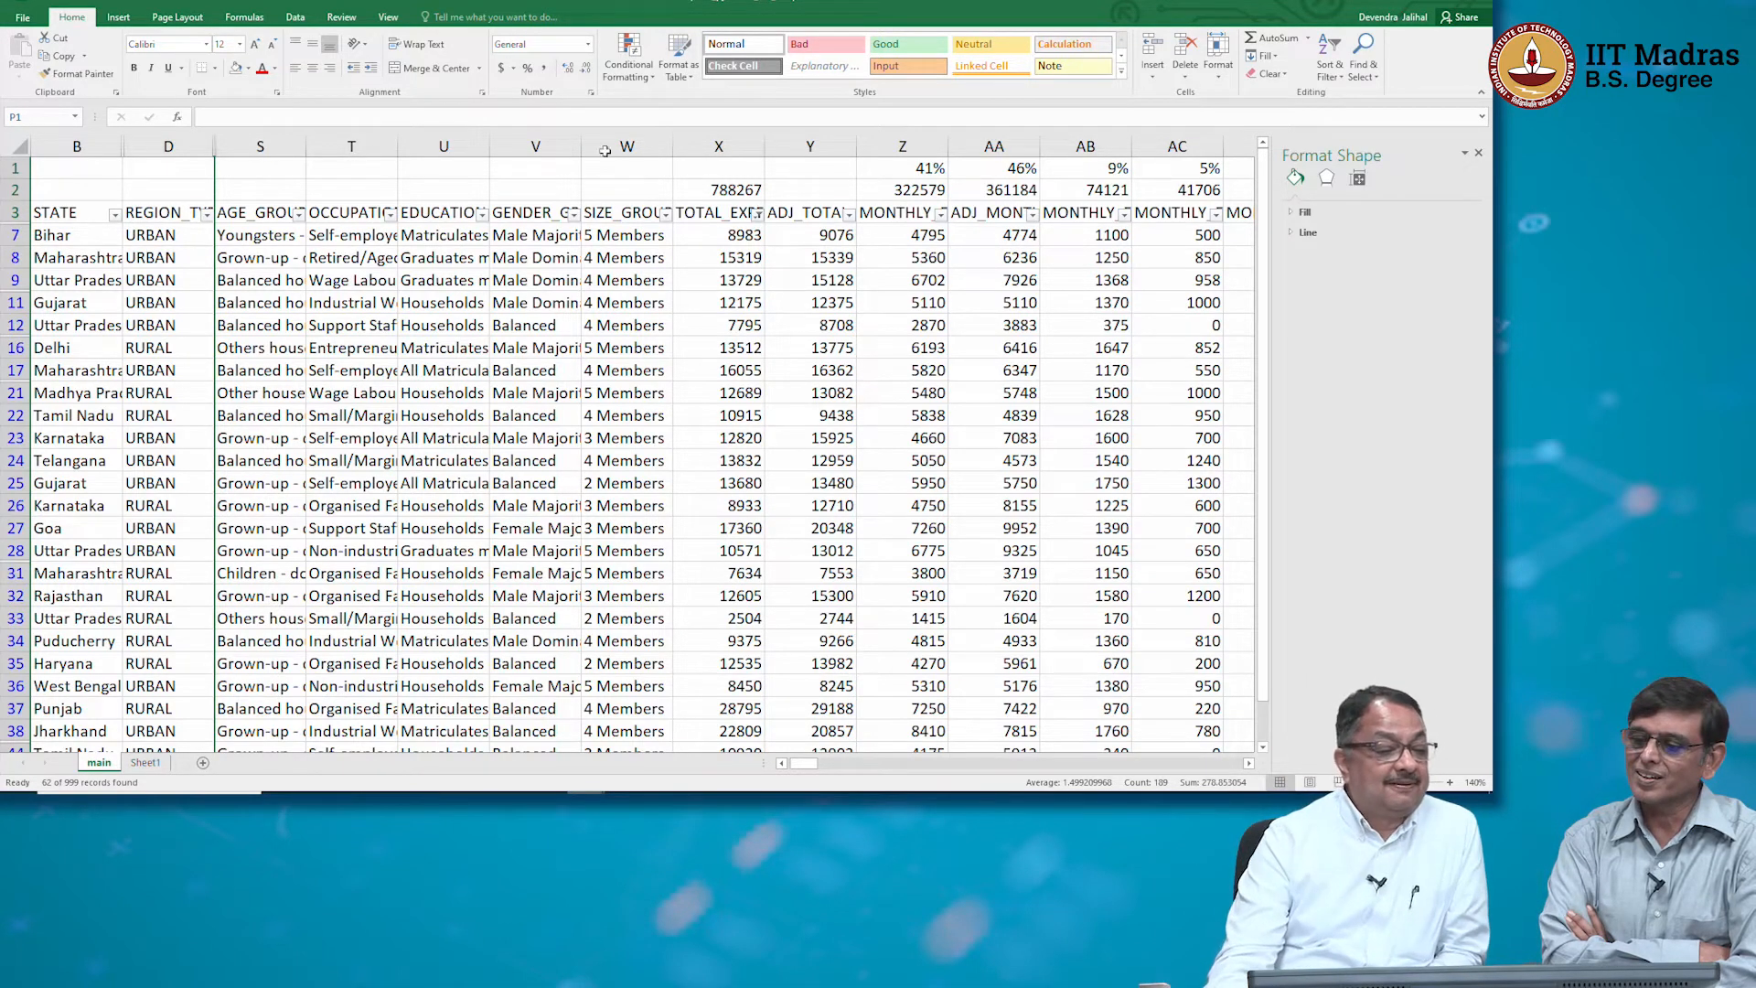
Filter REGION_TYPE to show only RURAL households
click(208, 214)
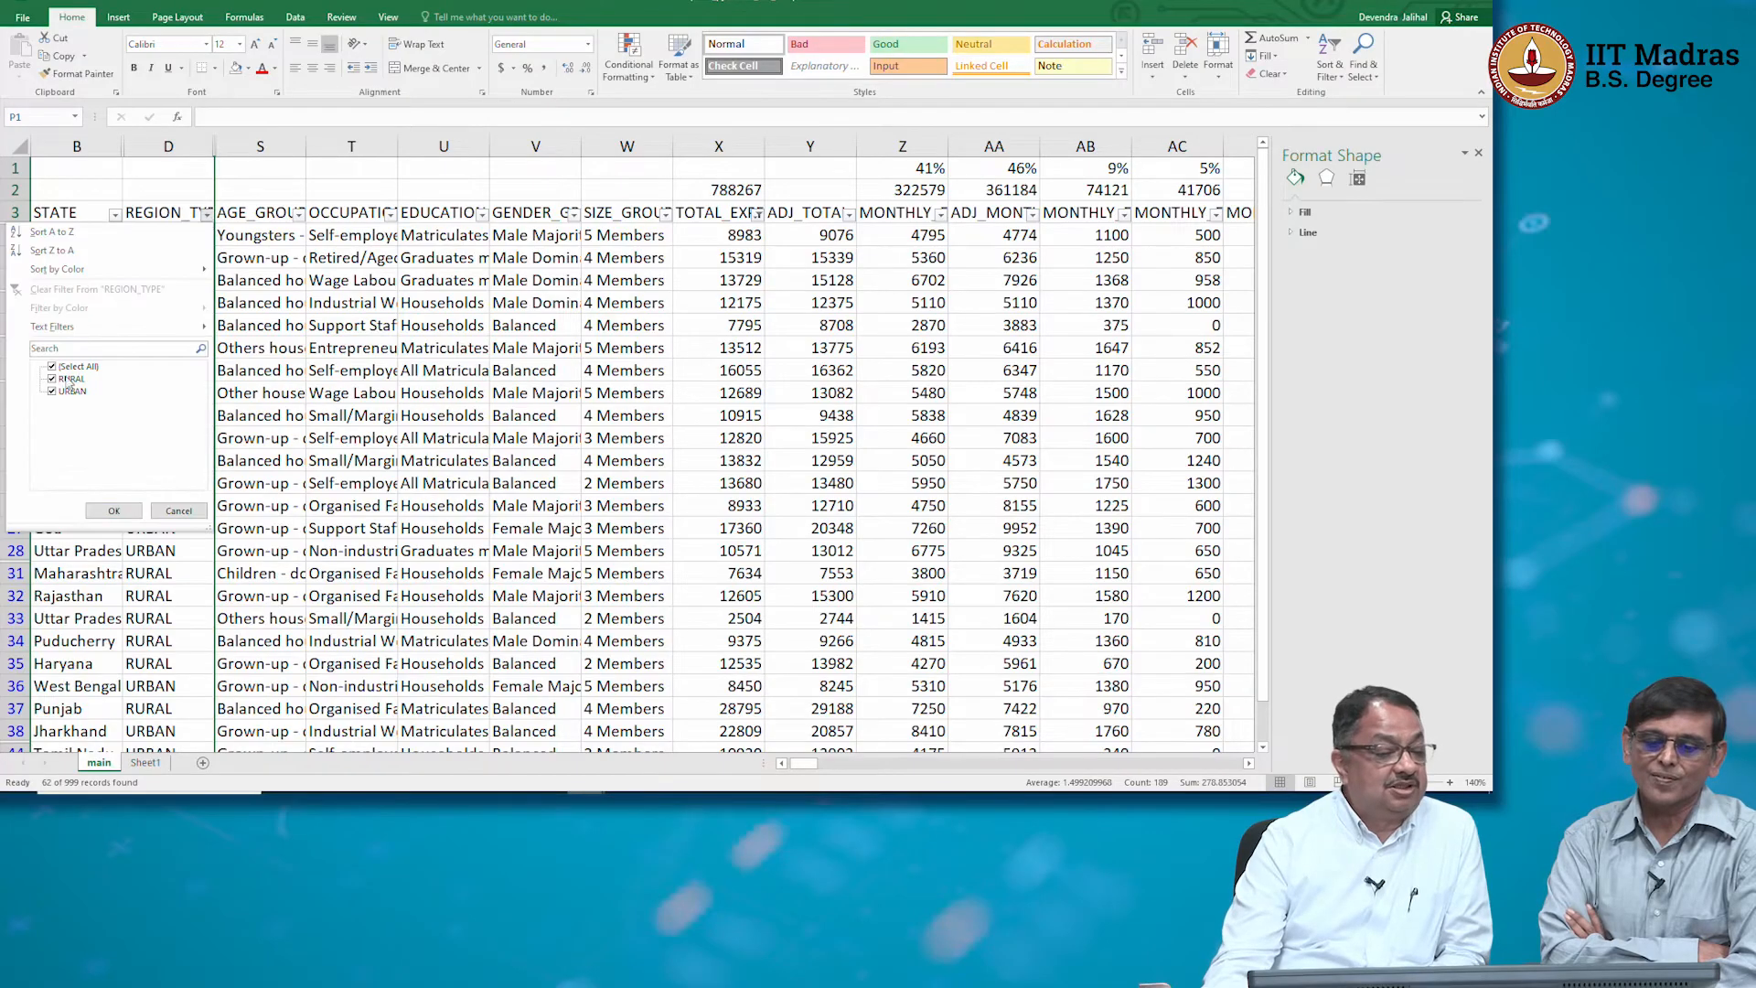
click(53, 392)
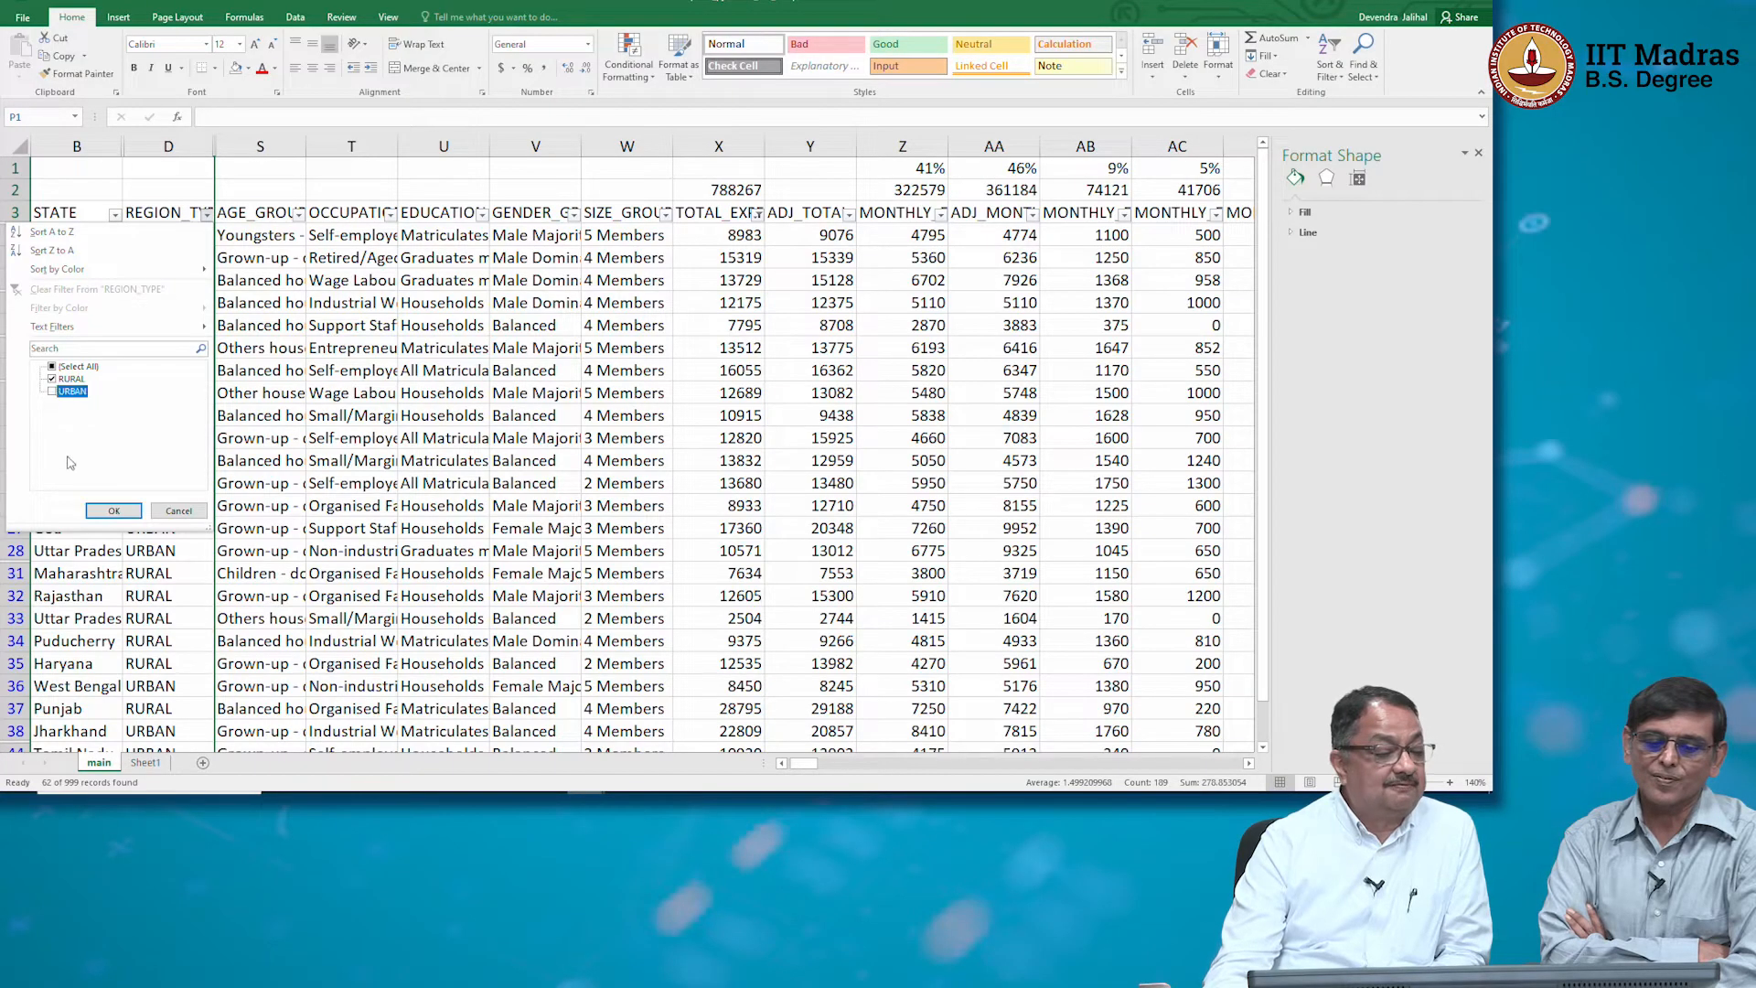
click(113, 511)
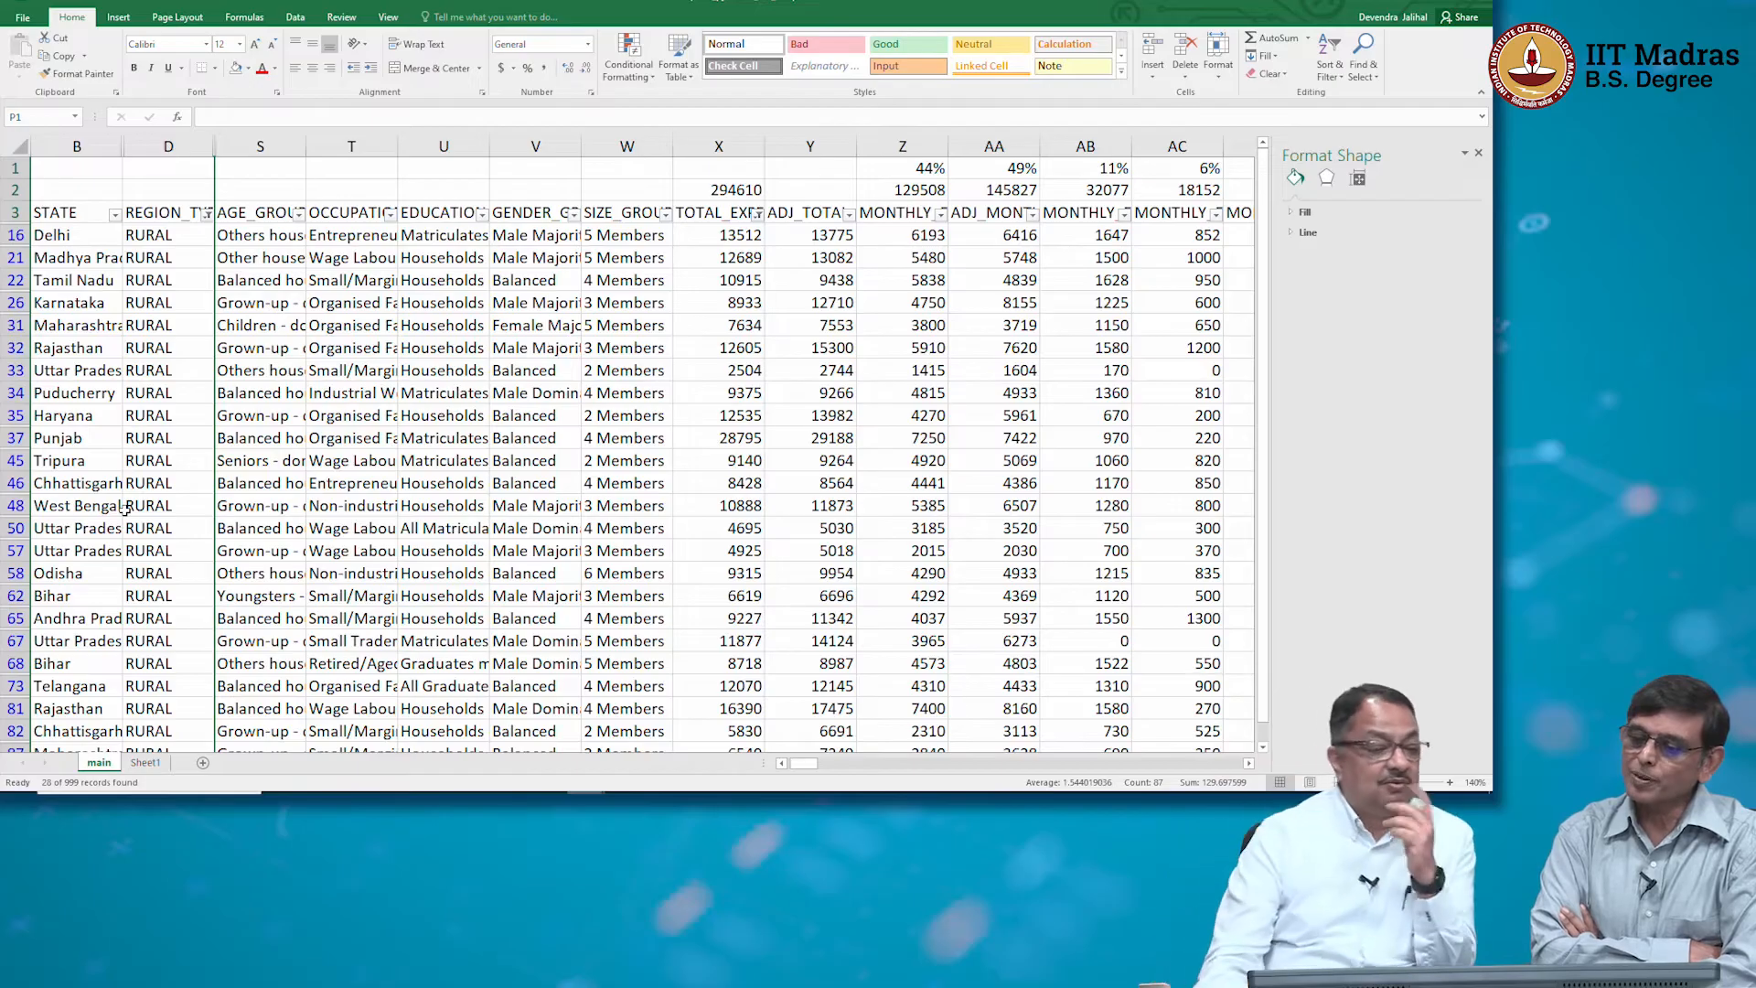
Freeze the panes at cell S16, the first AGE_GROUP record shown
click(286, 240)
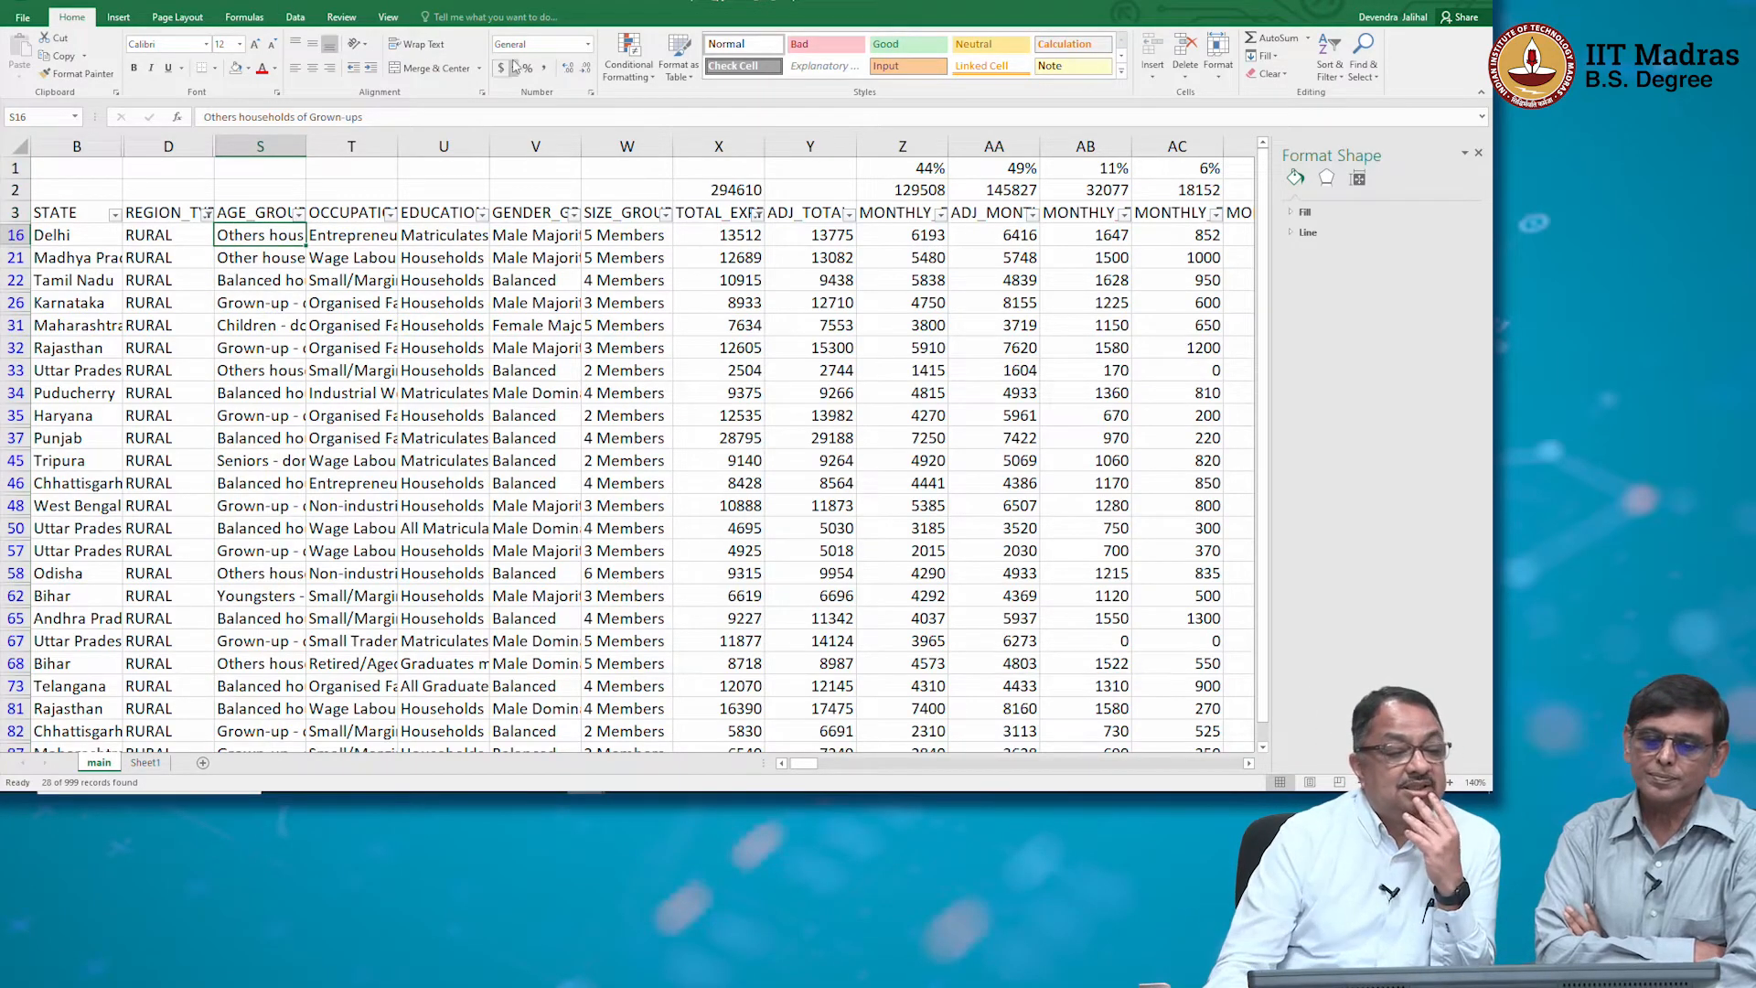
click(390, 18)
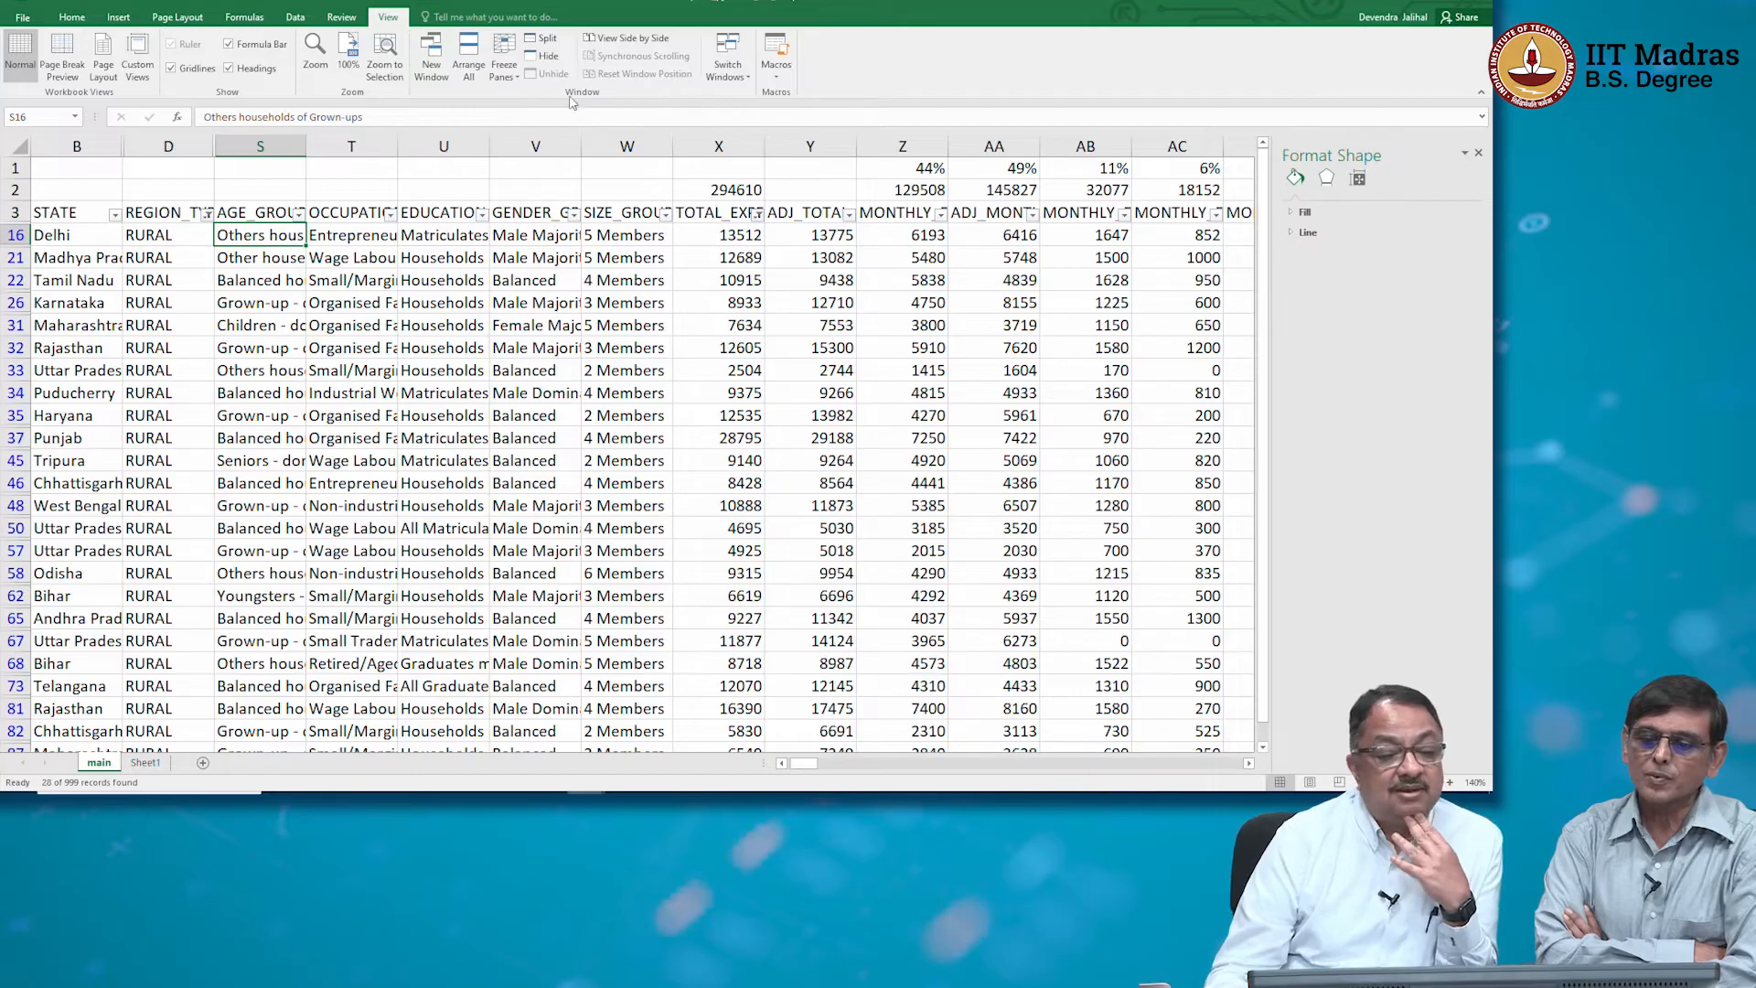
click(510, 71)
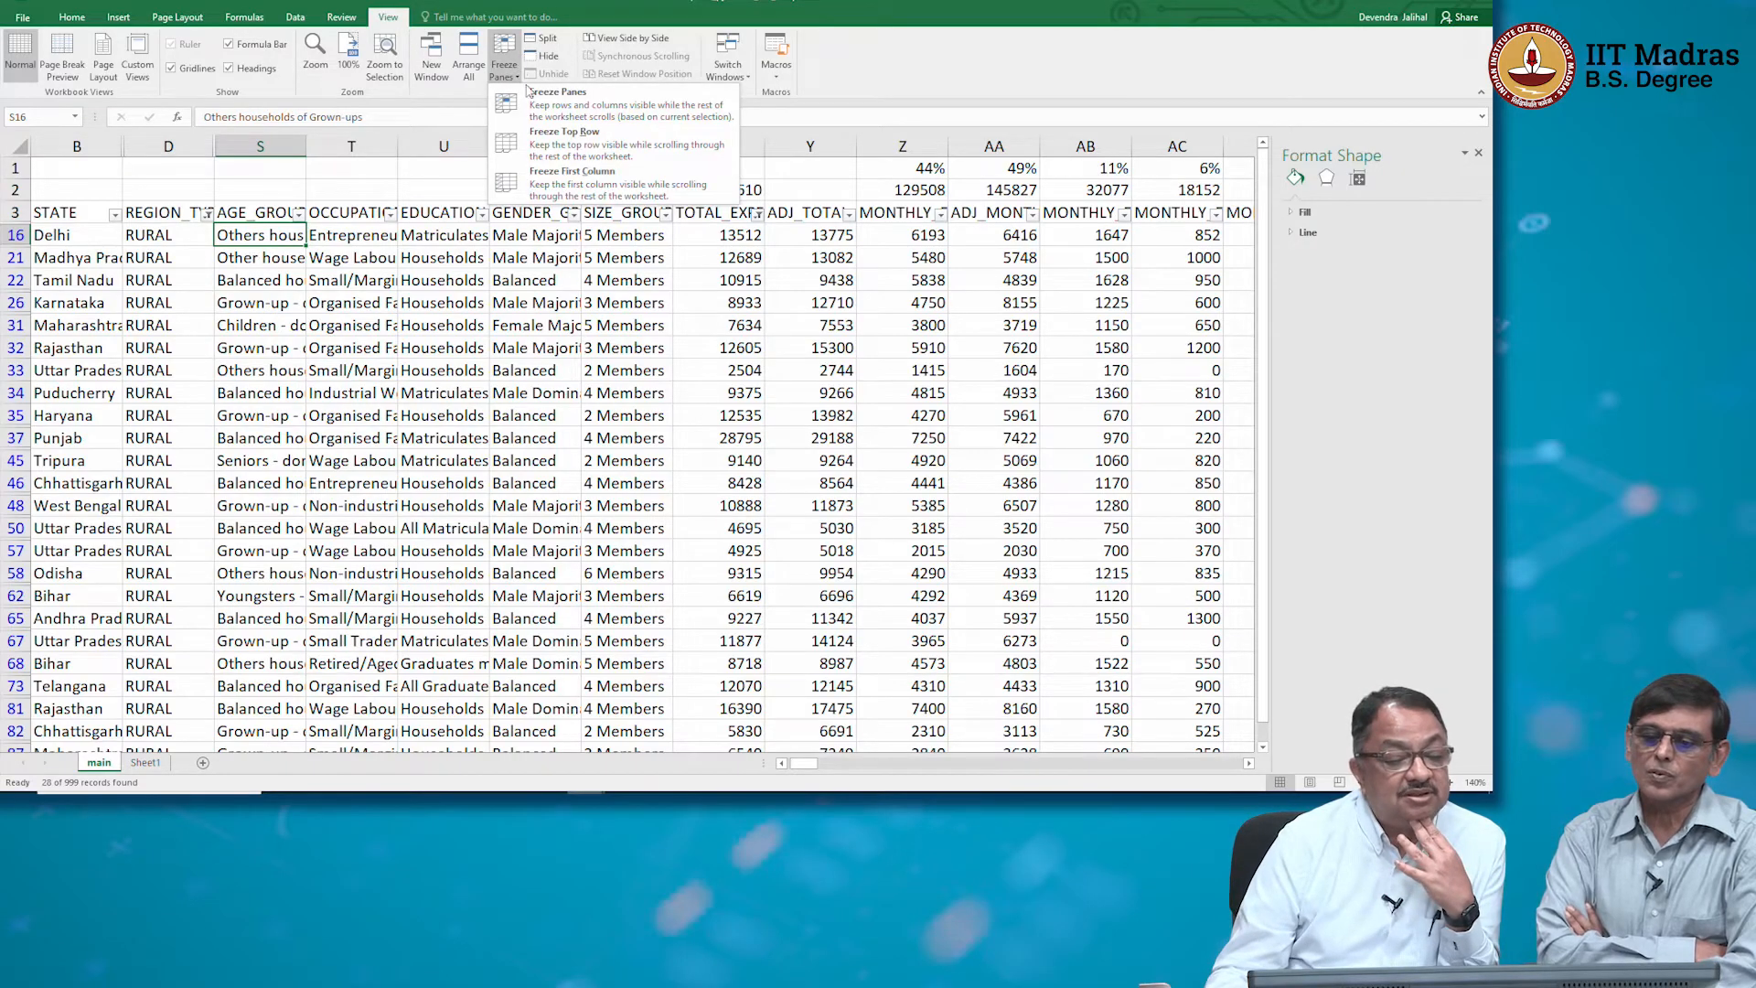
click(549, 121)
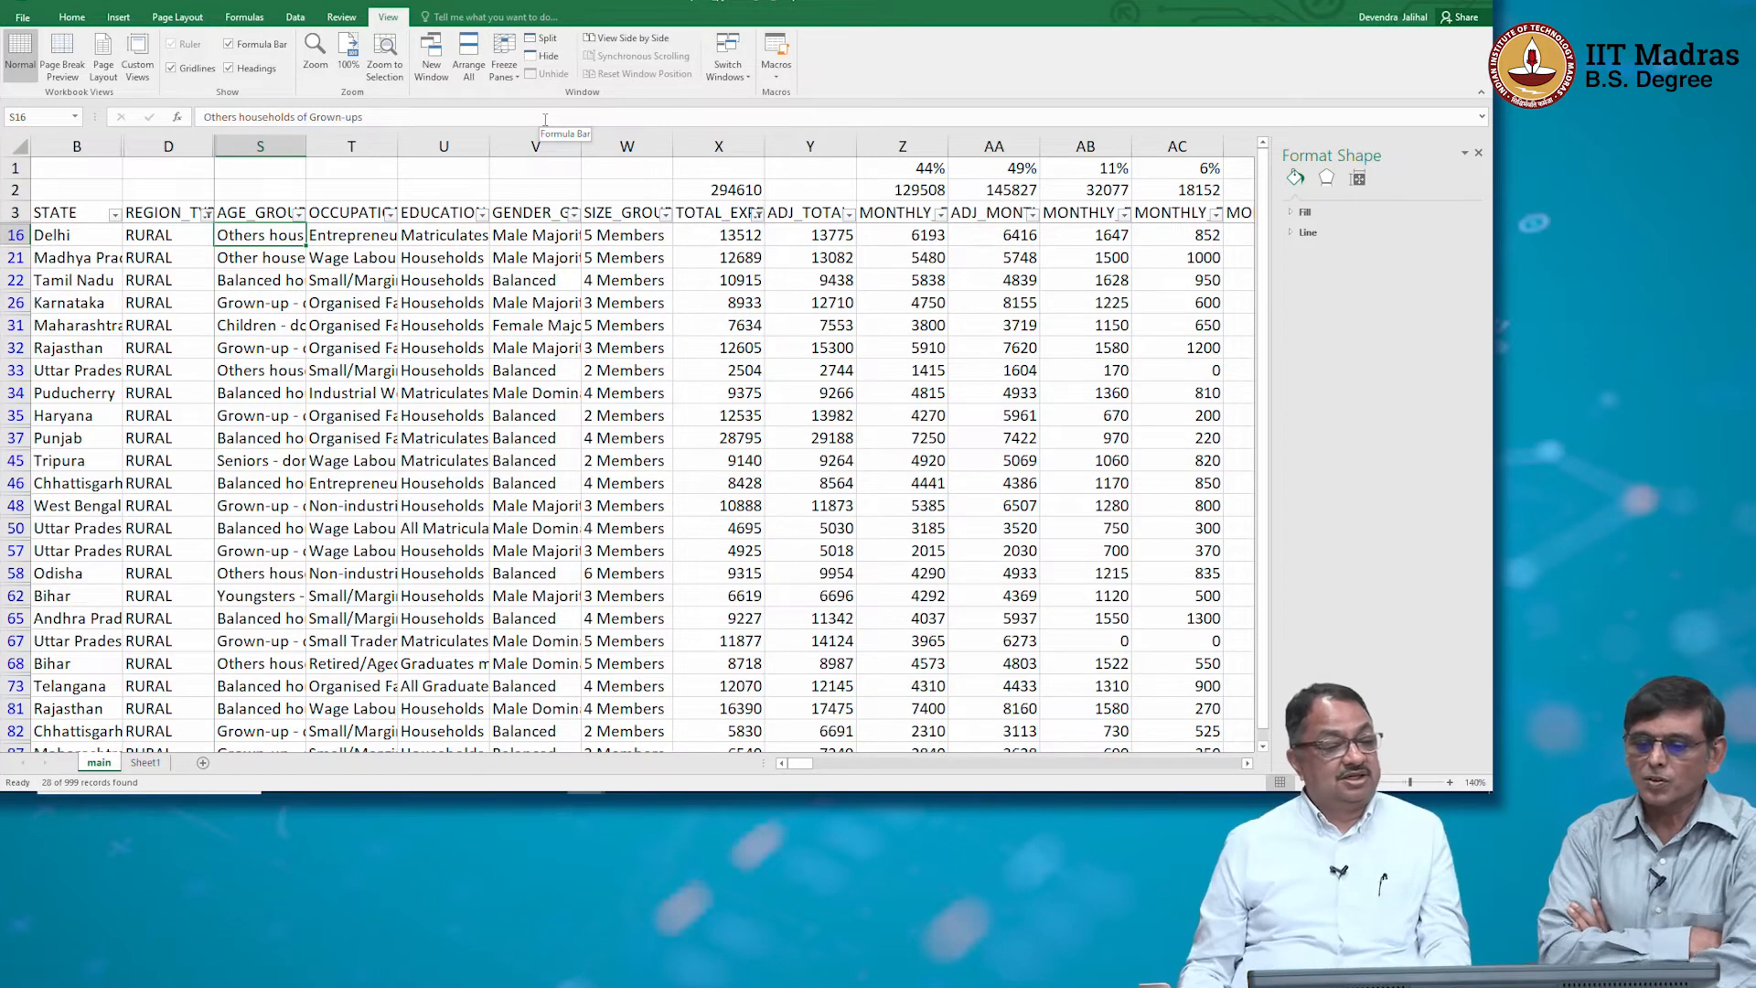
Undo the rural-only filter on REGION_TYPE
key(Right)
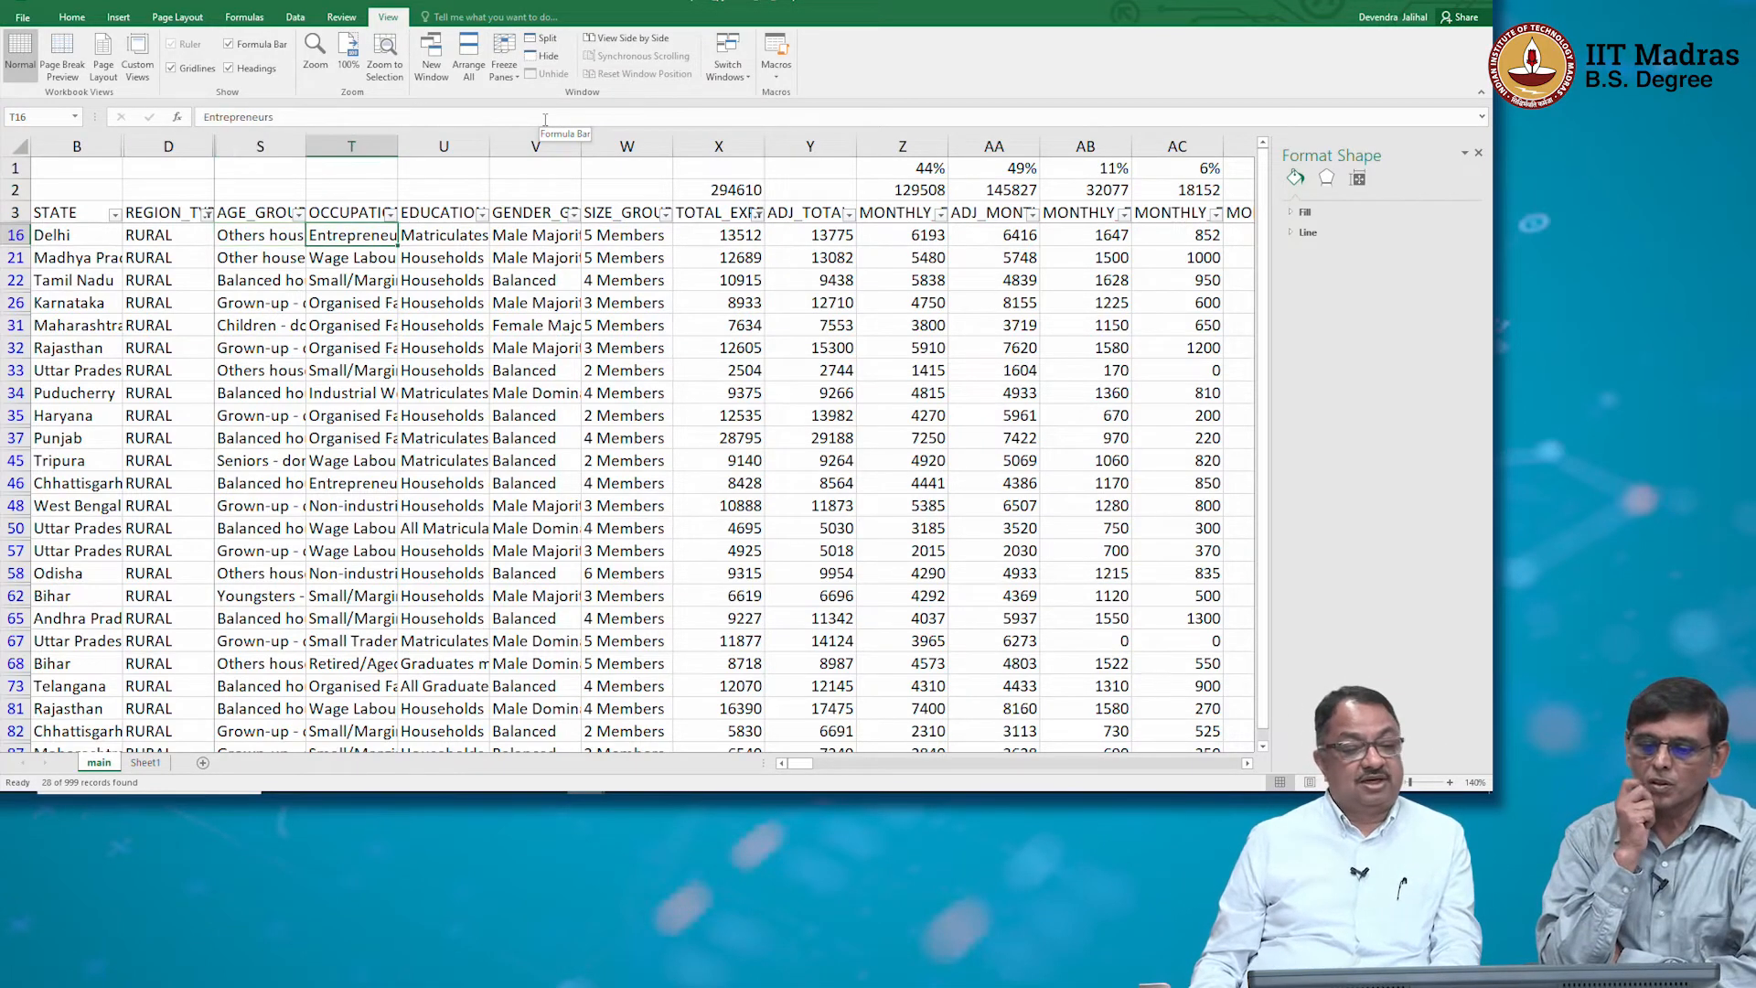
key(Right)
key(Right)
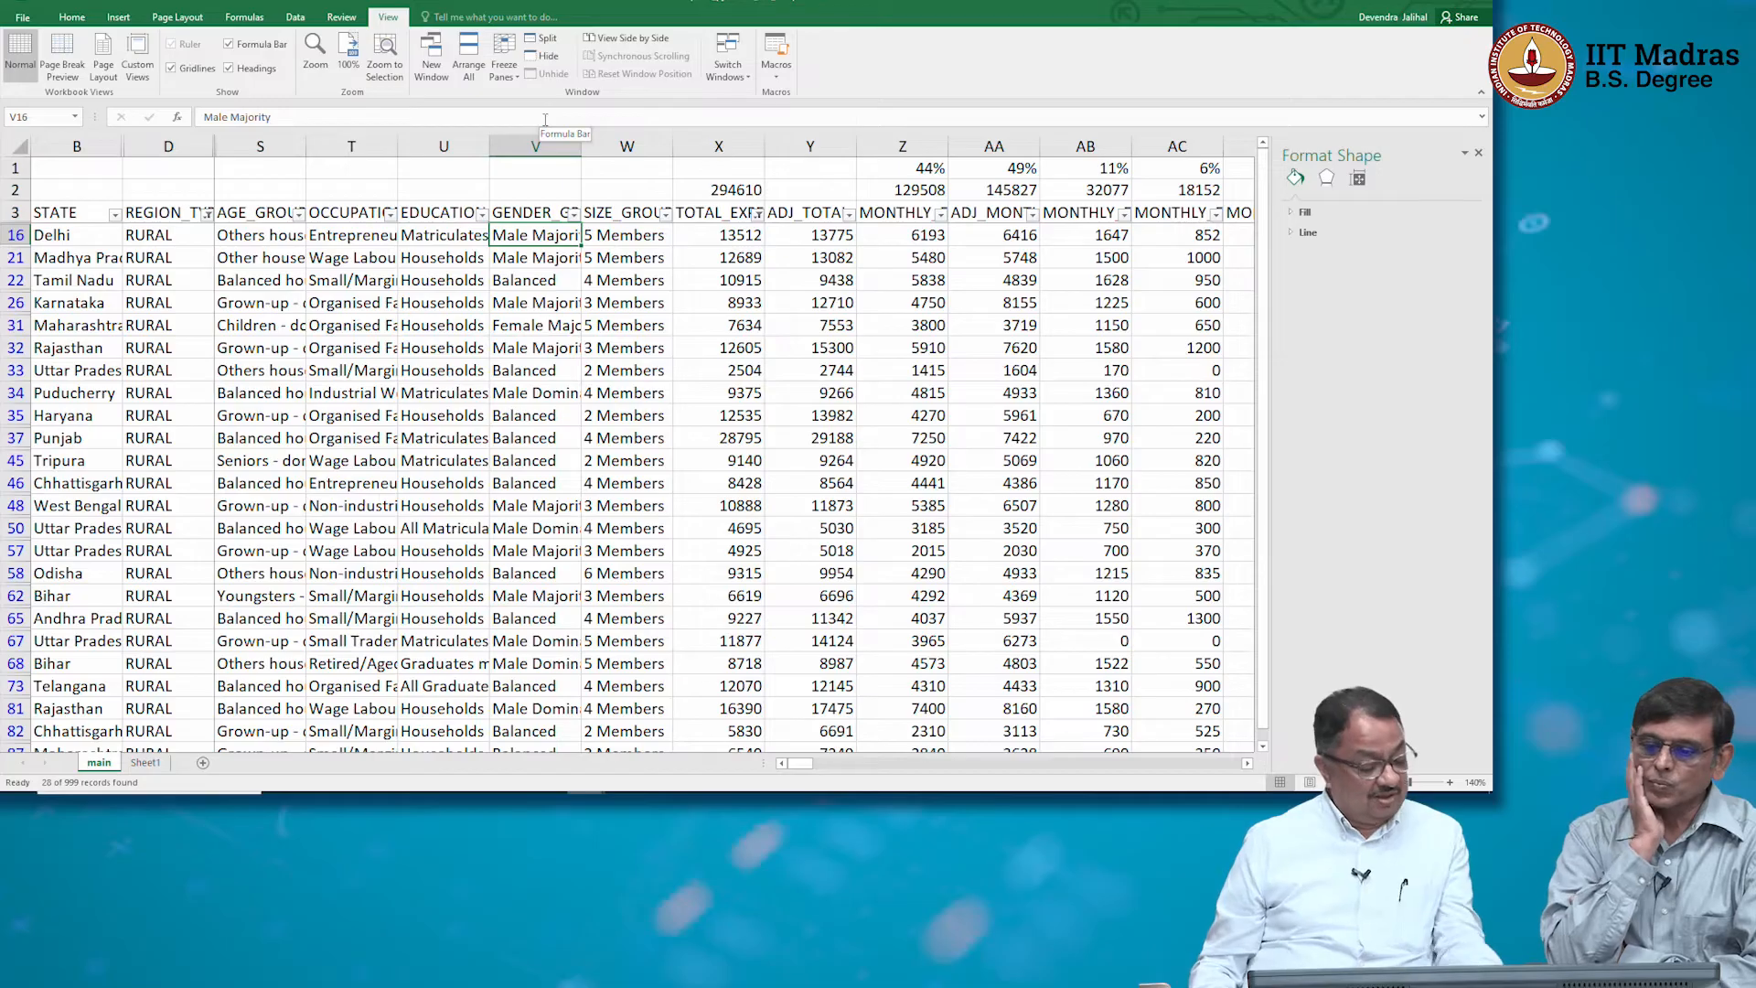
key(ctrl+z)
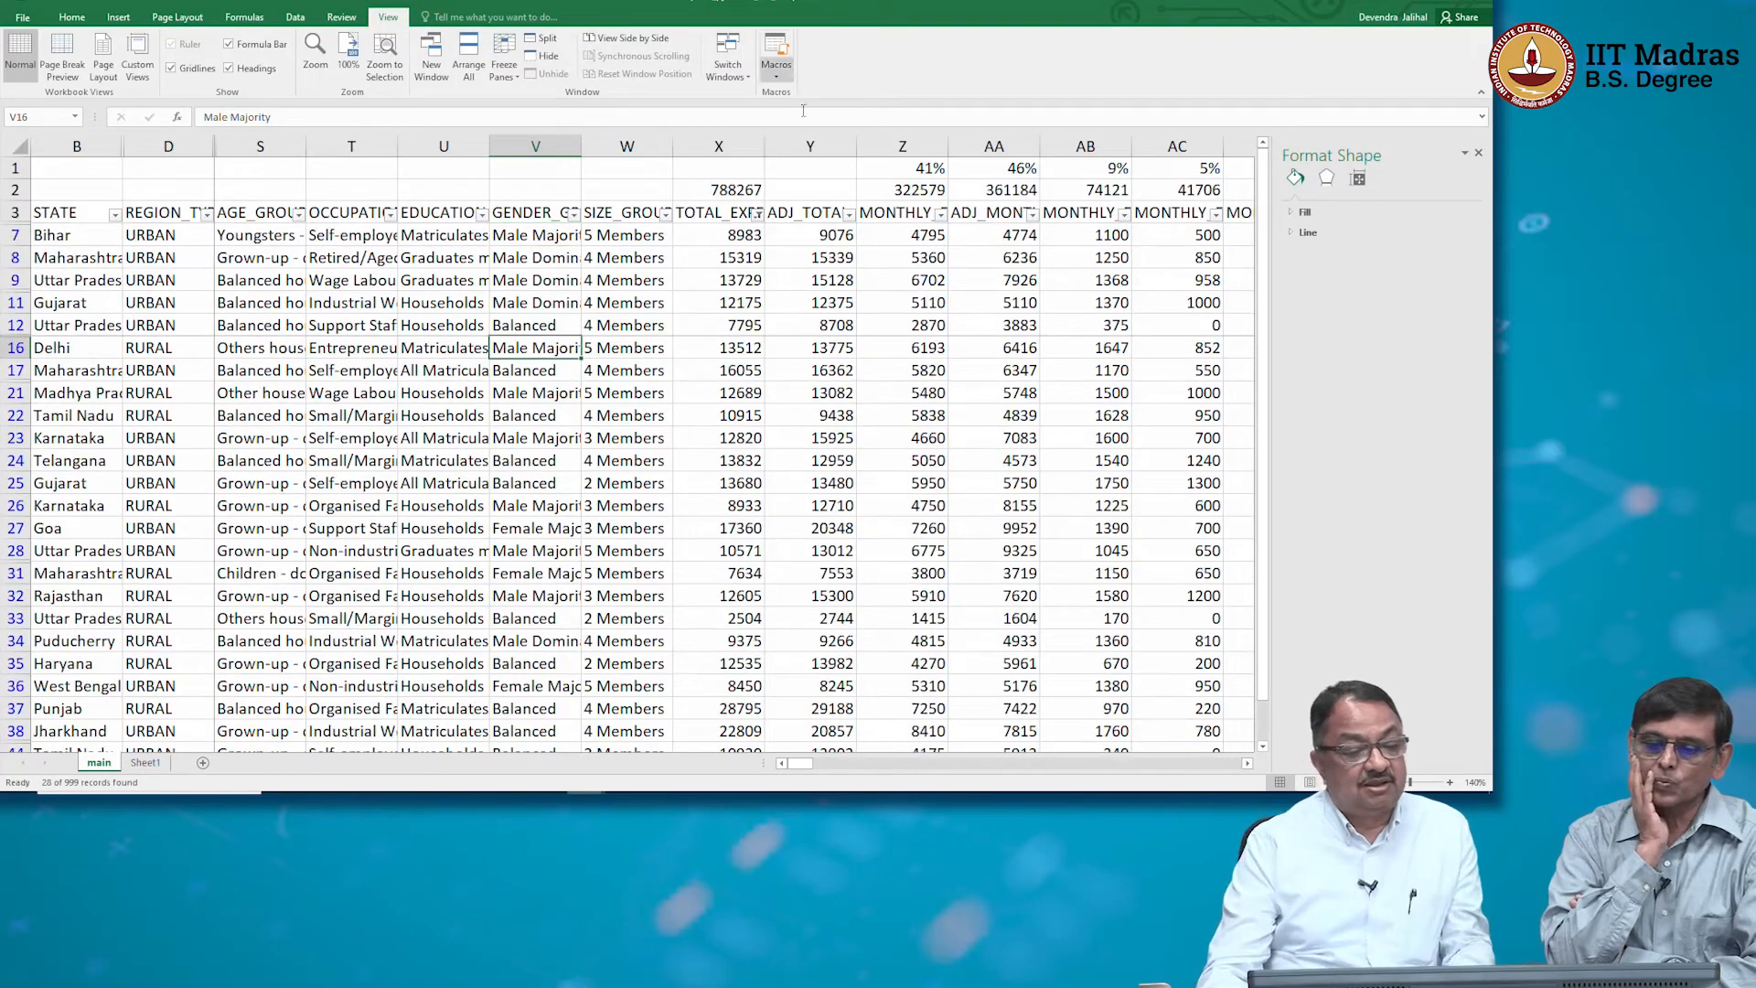
Unfreeze the existing panes and freeze them again at cell X7, the first total expenditure record
click(633, 240)
click(732, 236)
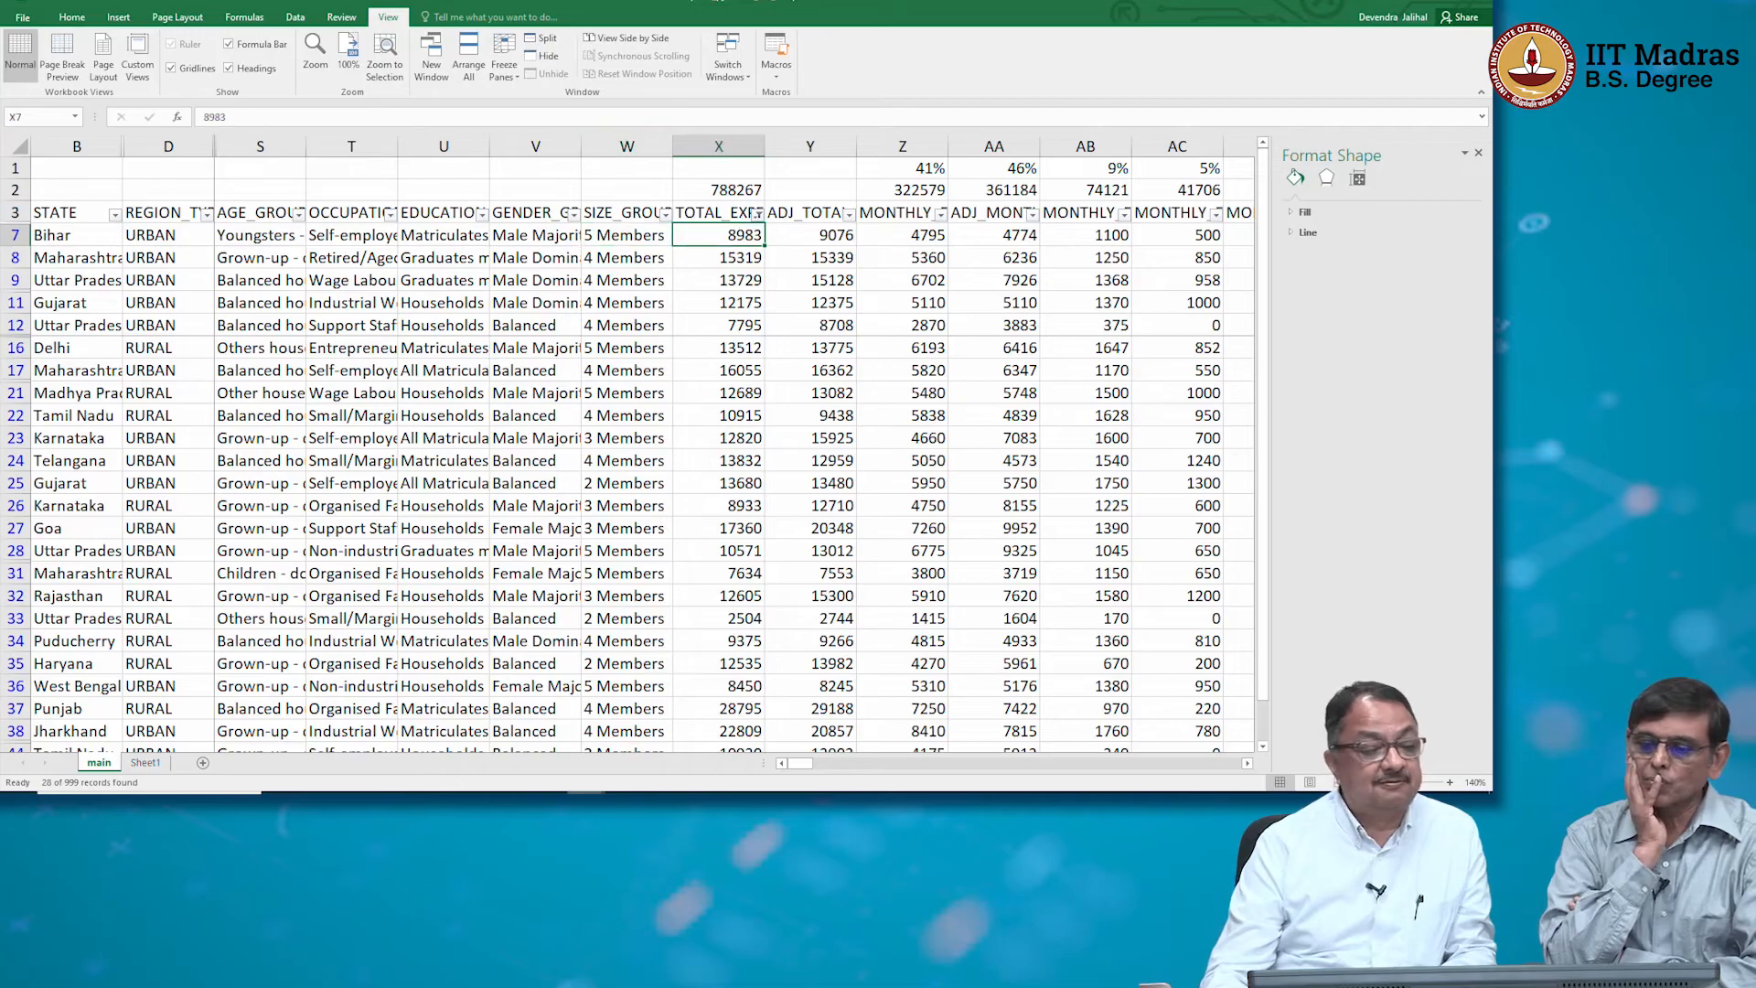
click(505, 64)
click(536, 117)
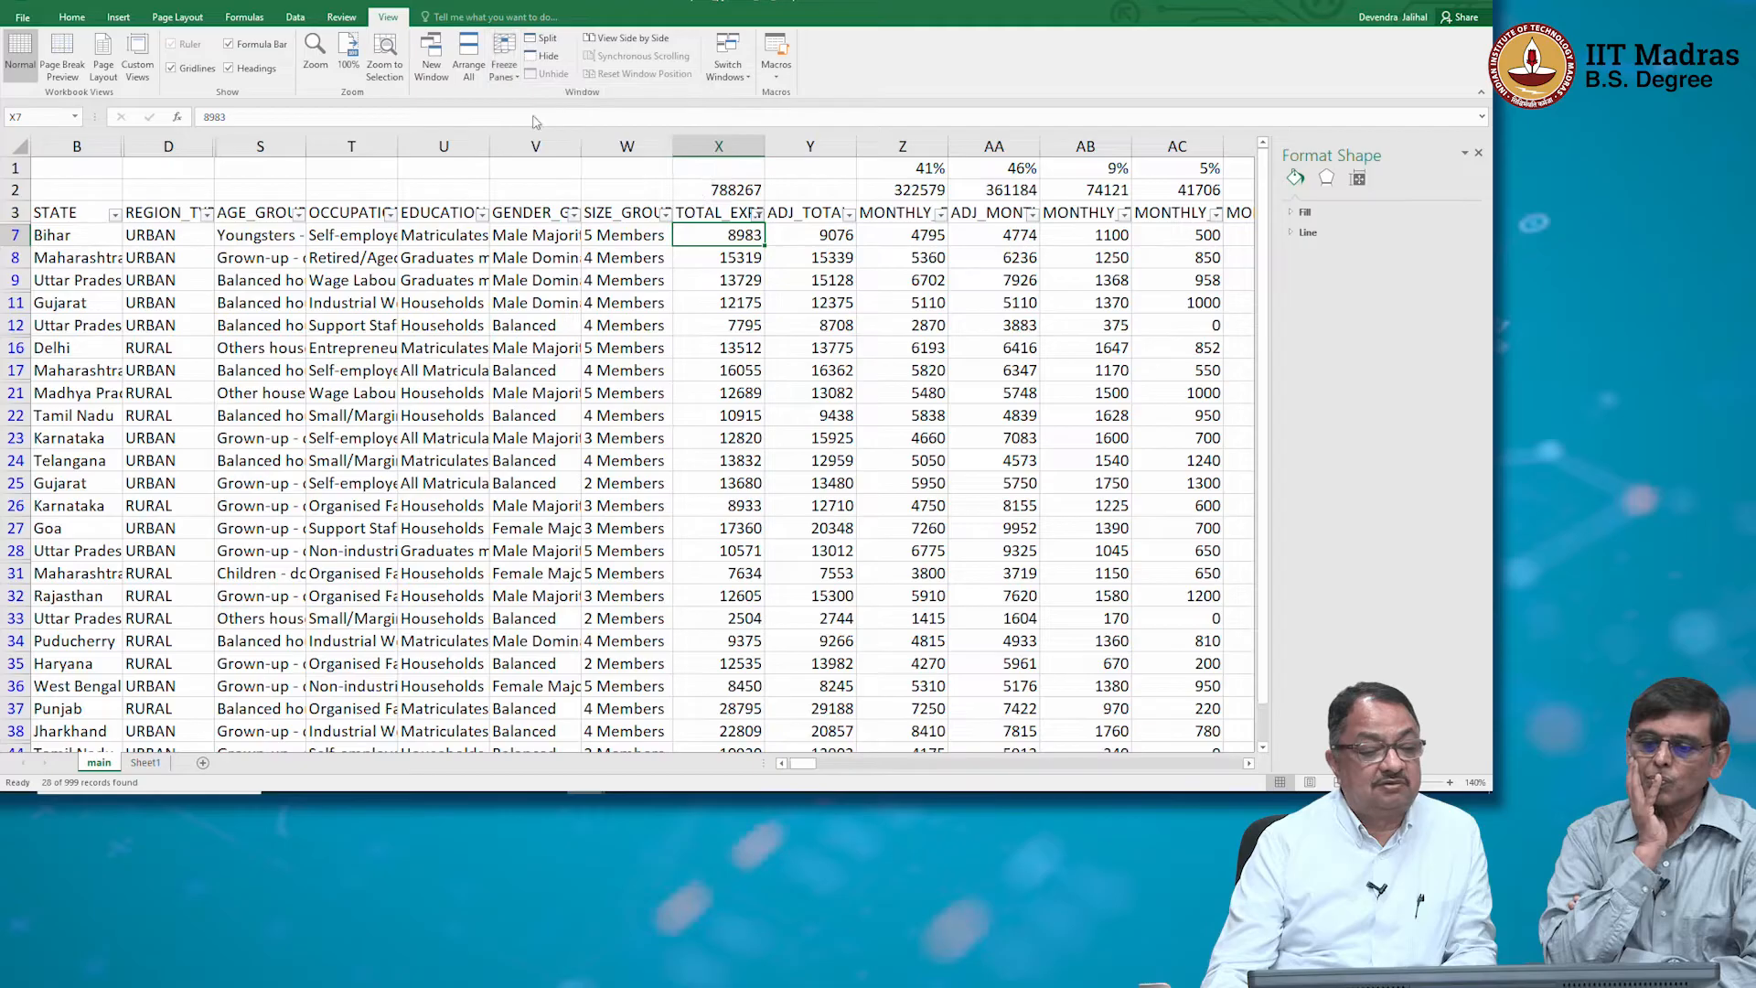
click(497, 49)
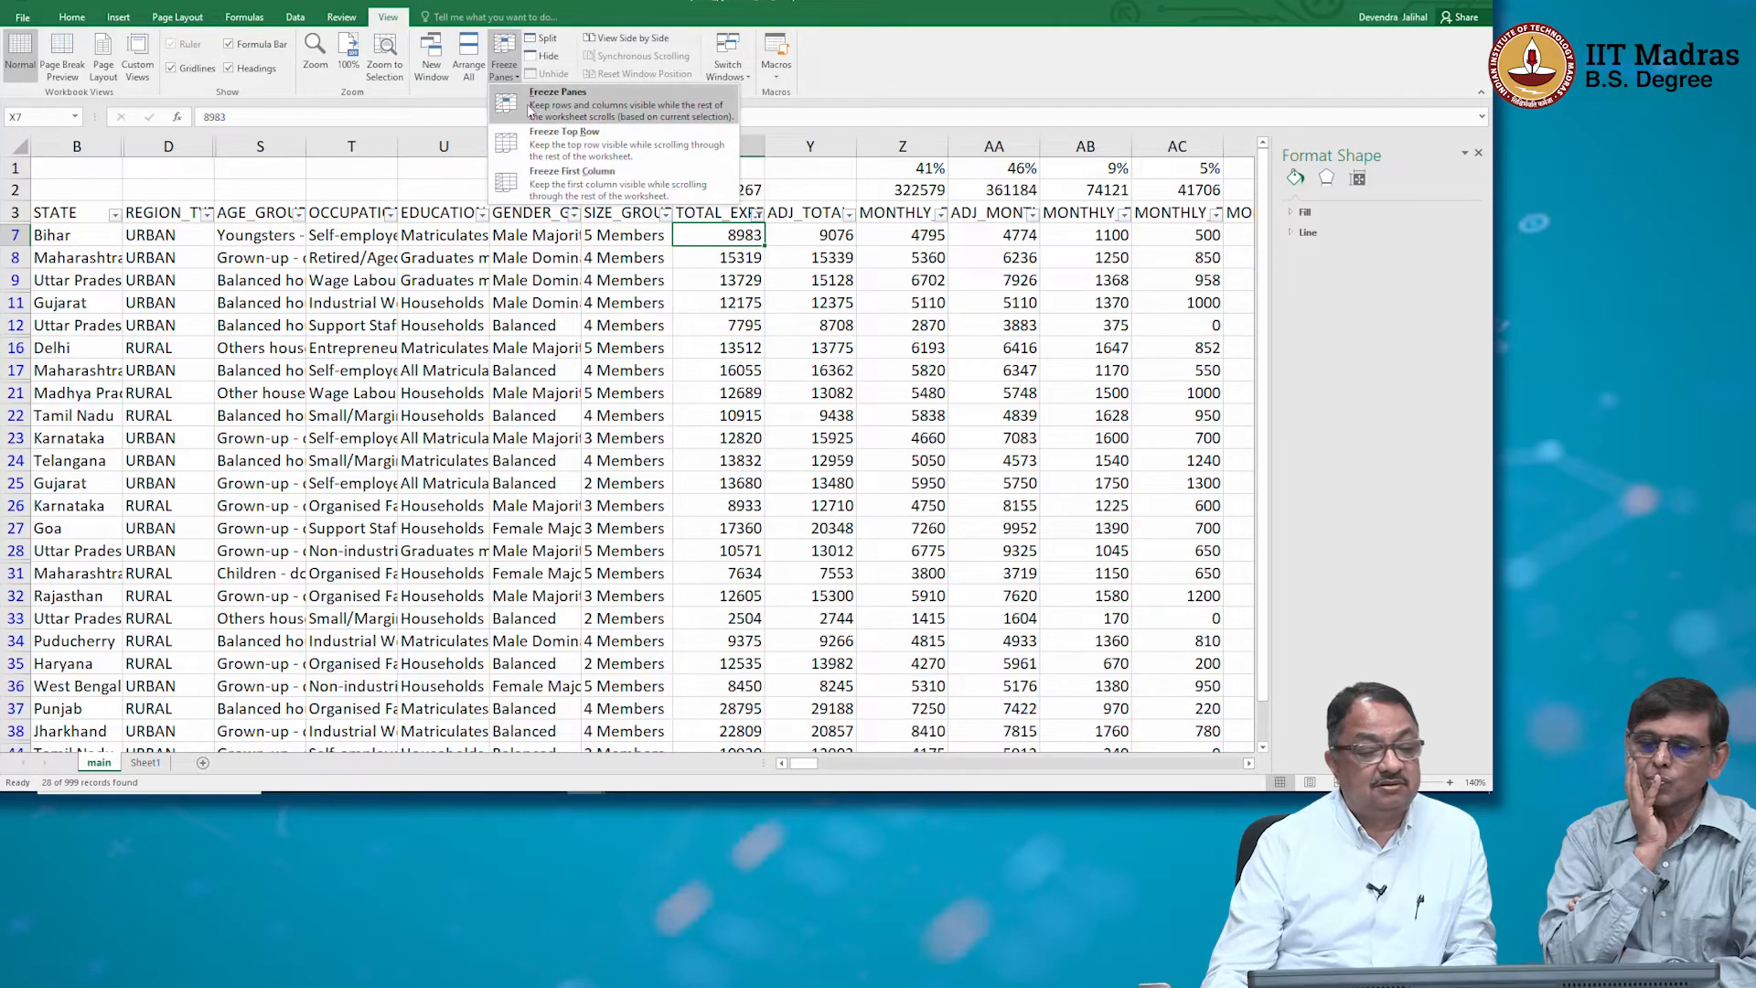
click(556, 101)
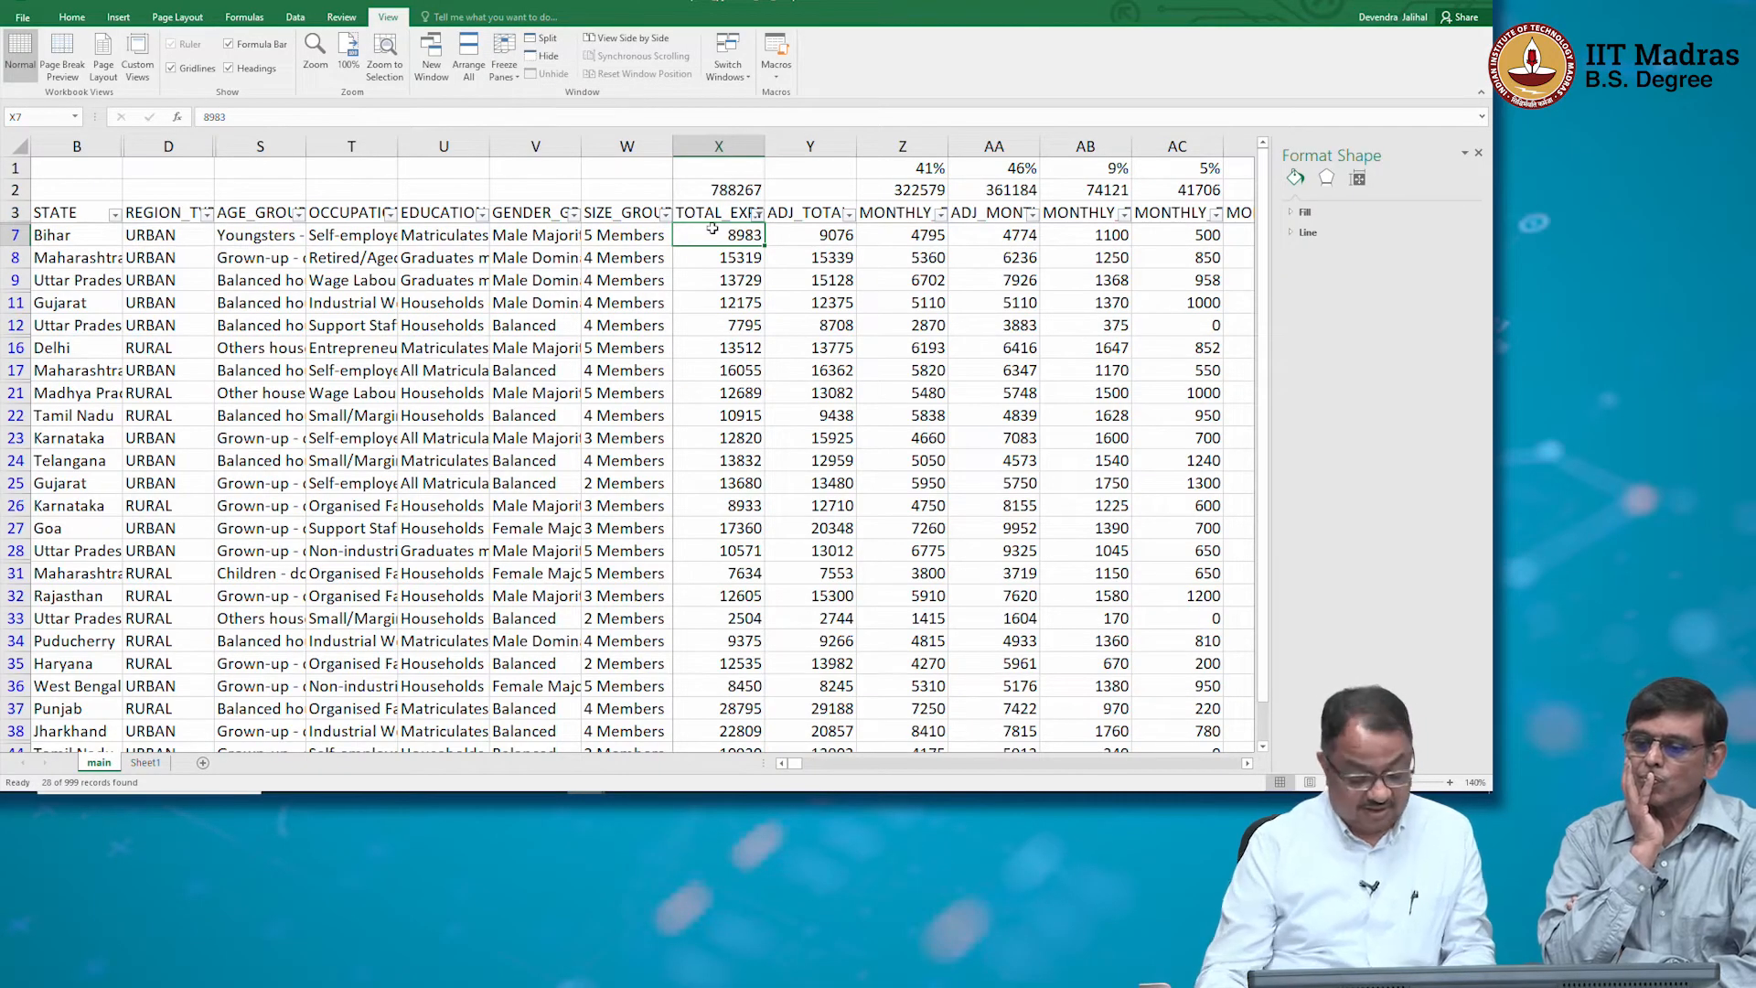
Check the frozen header rows and household columns by moving across to column AI and through the records below
key(Right)
key(Right)
key(Right)
key(Right)
key(Right)
key(Right)
key(Right)
key(Right)
key(Right)
key(Right)
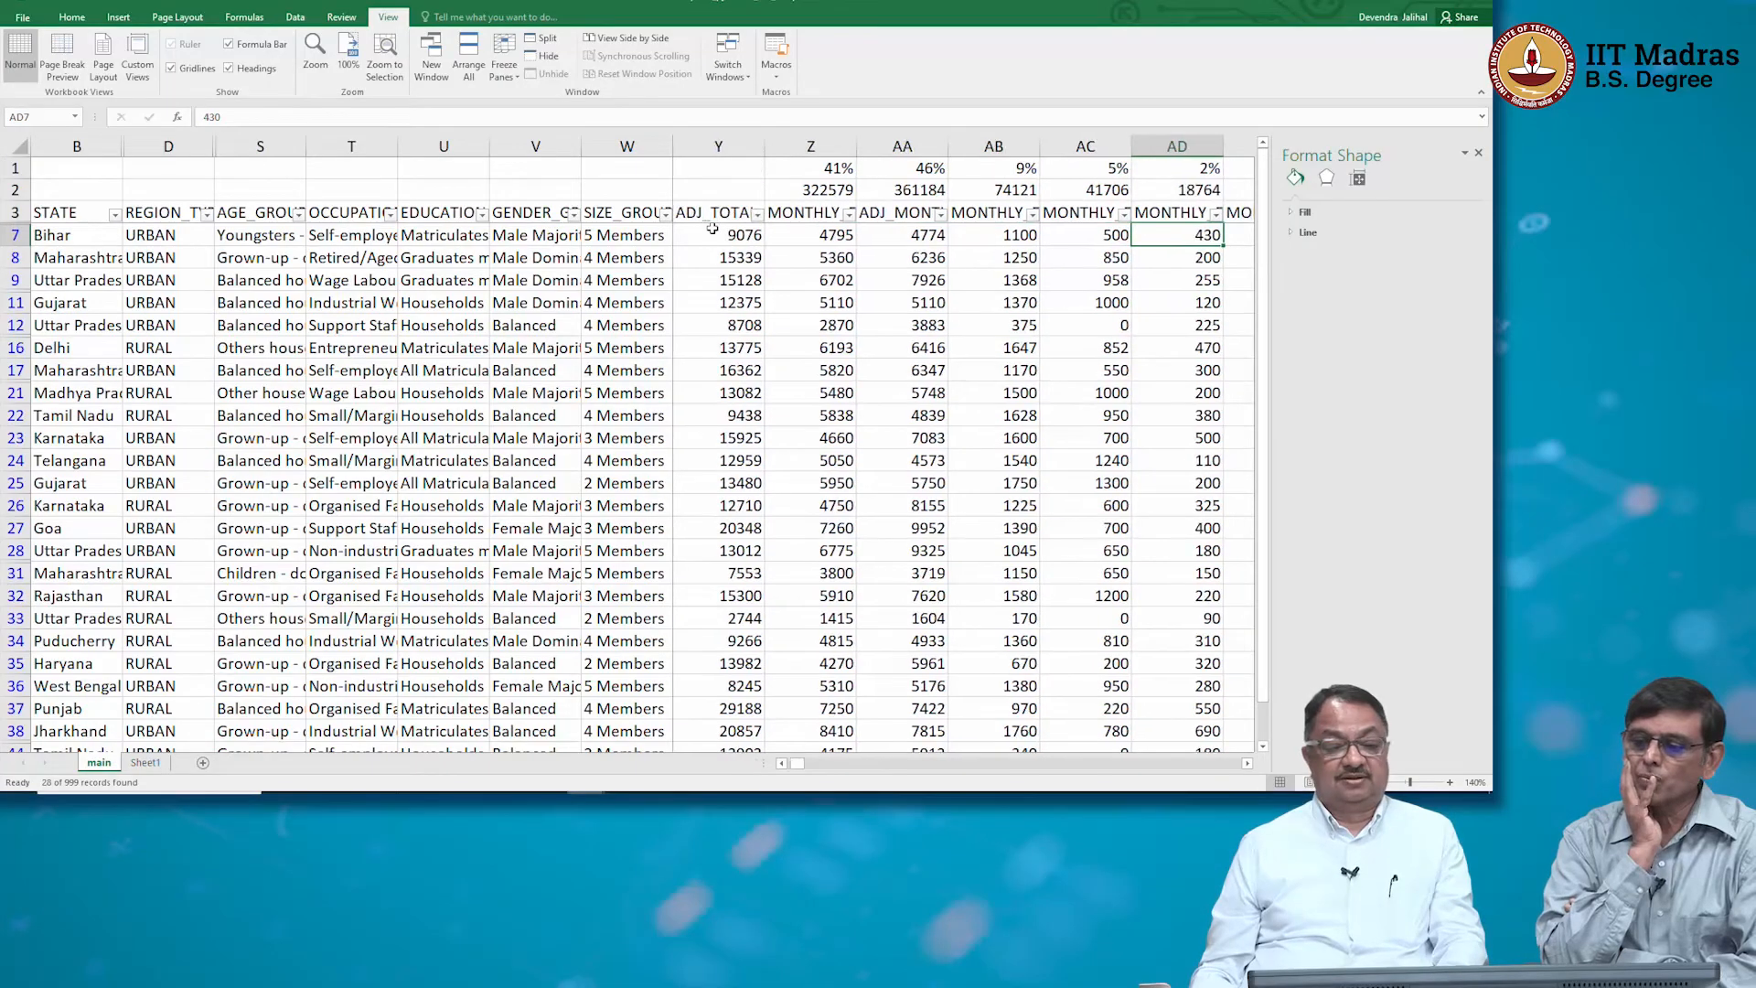
key(Right)
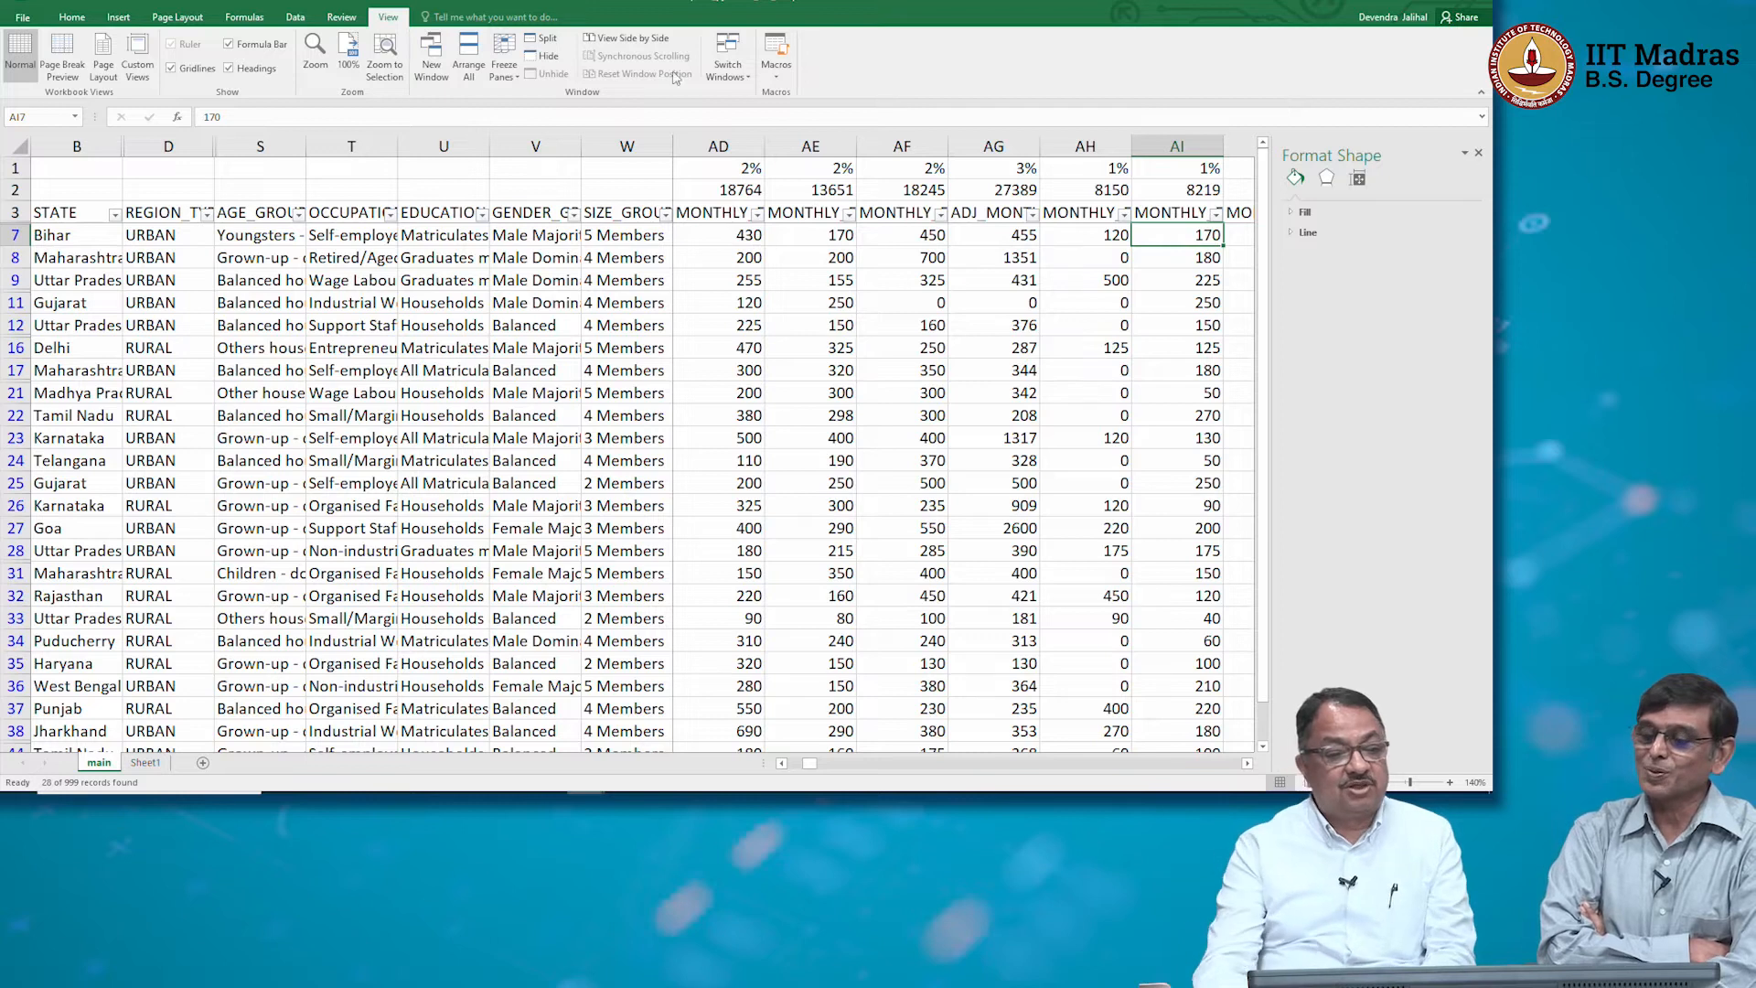
key(Down)
key(Down)
key(Down)
key(Down)
key(Down)
key(Down)
key(Down)
key(Down)
key(Down)
key(Down)
key(Down)
key(Down)
key(Down)
key(Down)
key(Down)
key(Down)
key(Down)
key(Down)
key(Down)
key(Down)
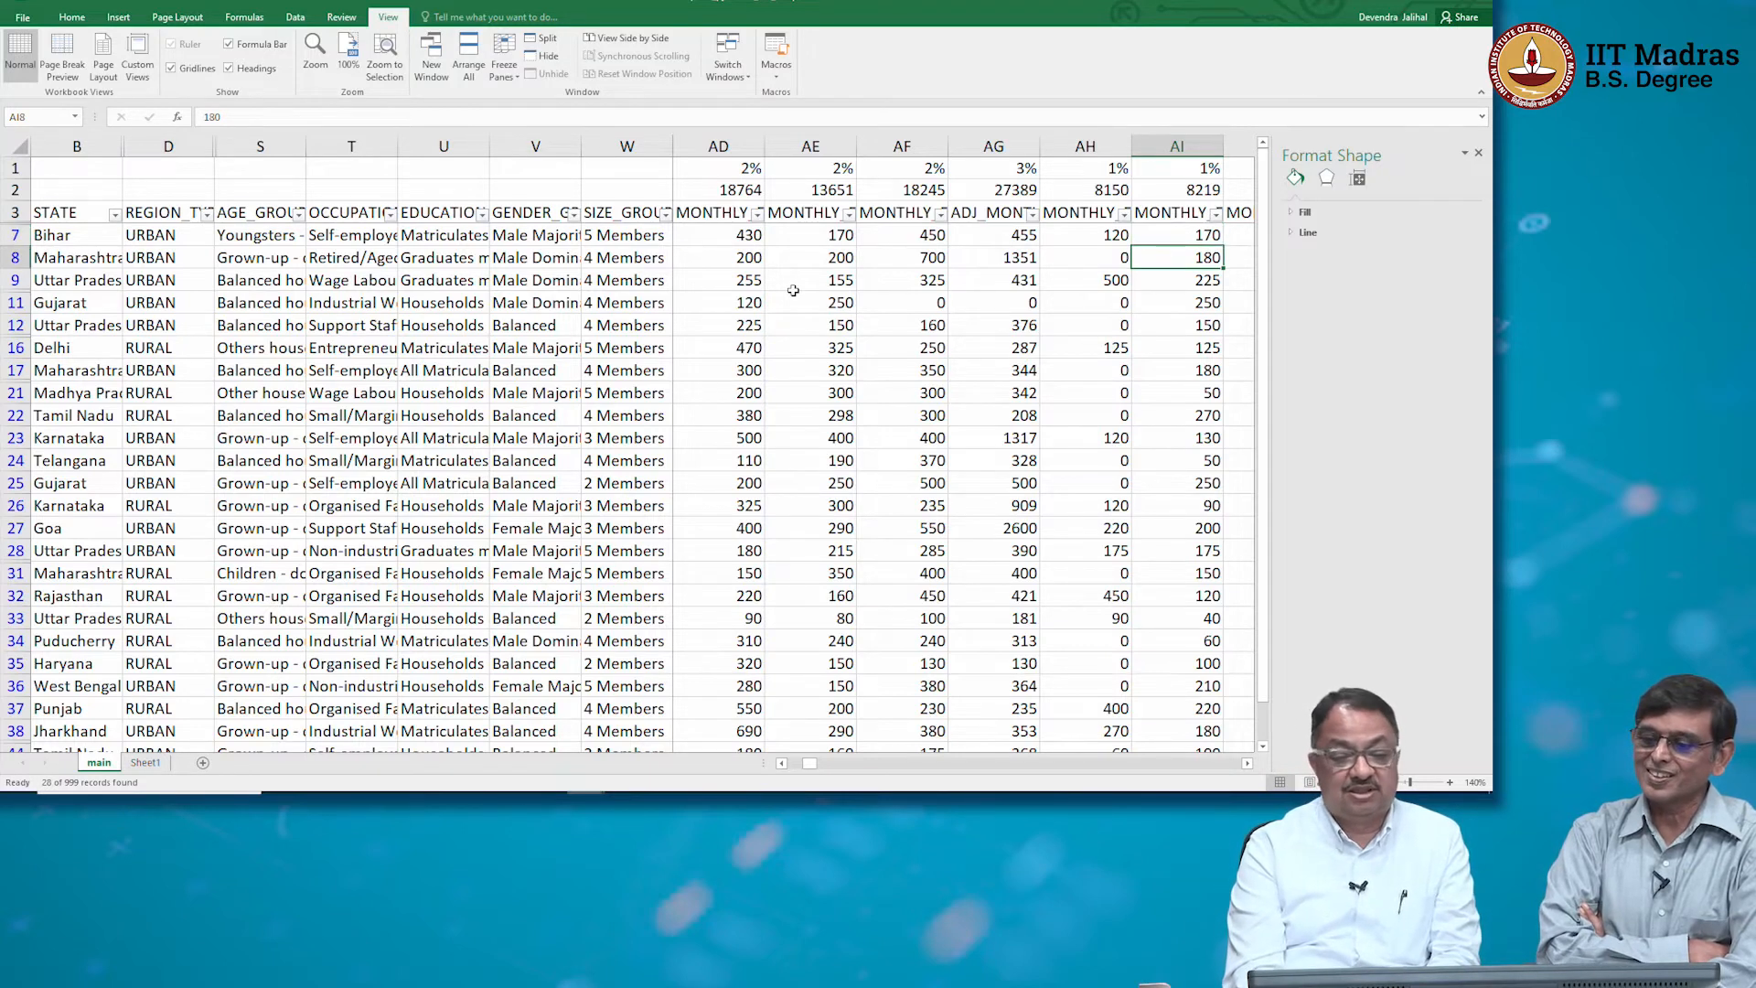
key(Down)
key(Down)
key(Down)
key(Down)
key(Down)
key(Down)
key(Down)
key(Down)
key(Down)
key(Down)
key(Down)
key(Down)
key(Down)
key(Down)
key(Down)
key(Down)
key(Down)
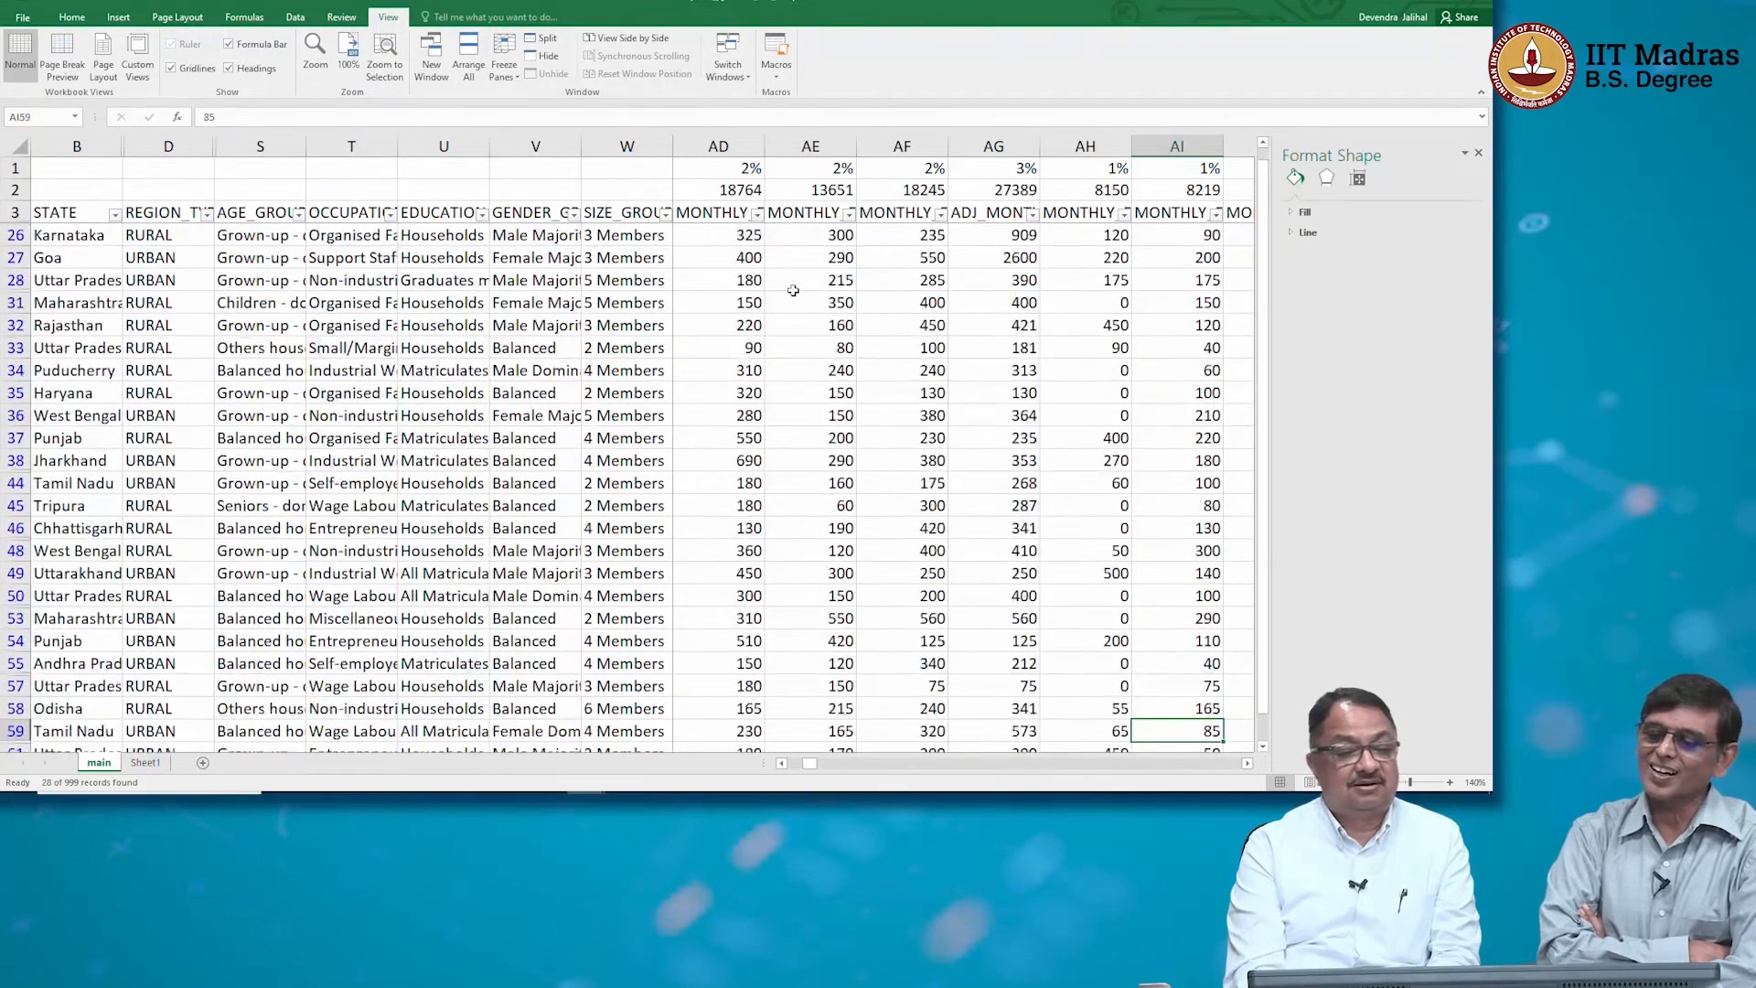
key(Up)
key(Up)
key(Up)
key(Up)
key(Up)
key(Up)
key(Up)
key(Up)
key(Up)
key(Up)
key(Up)
key(Up)
key(Up)
key(Up)
key(Up)
key(Up)
key(Up)
key(Up)
key(Up)
key(Up)
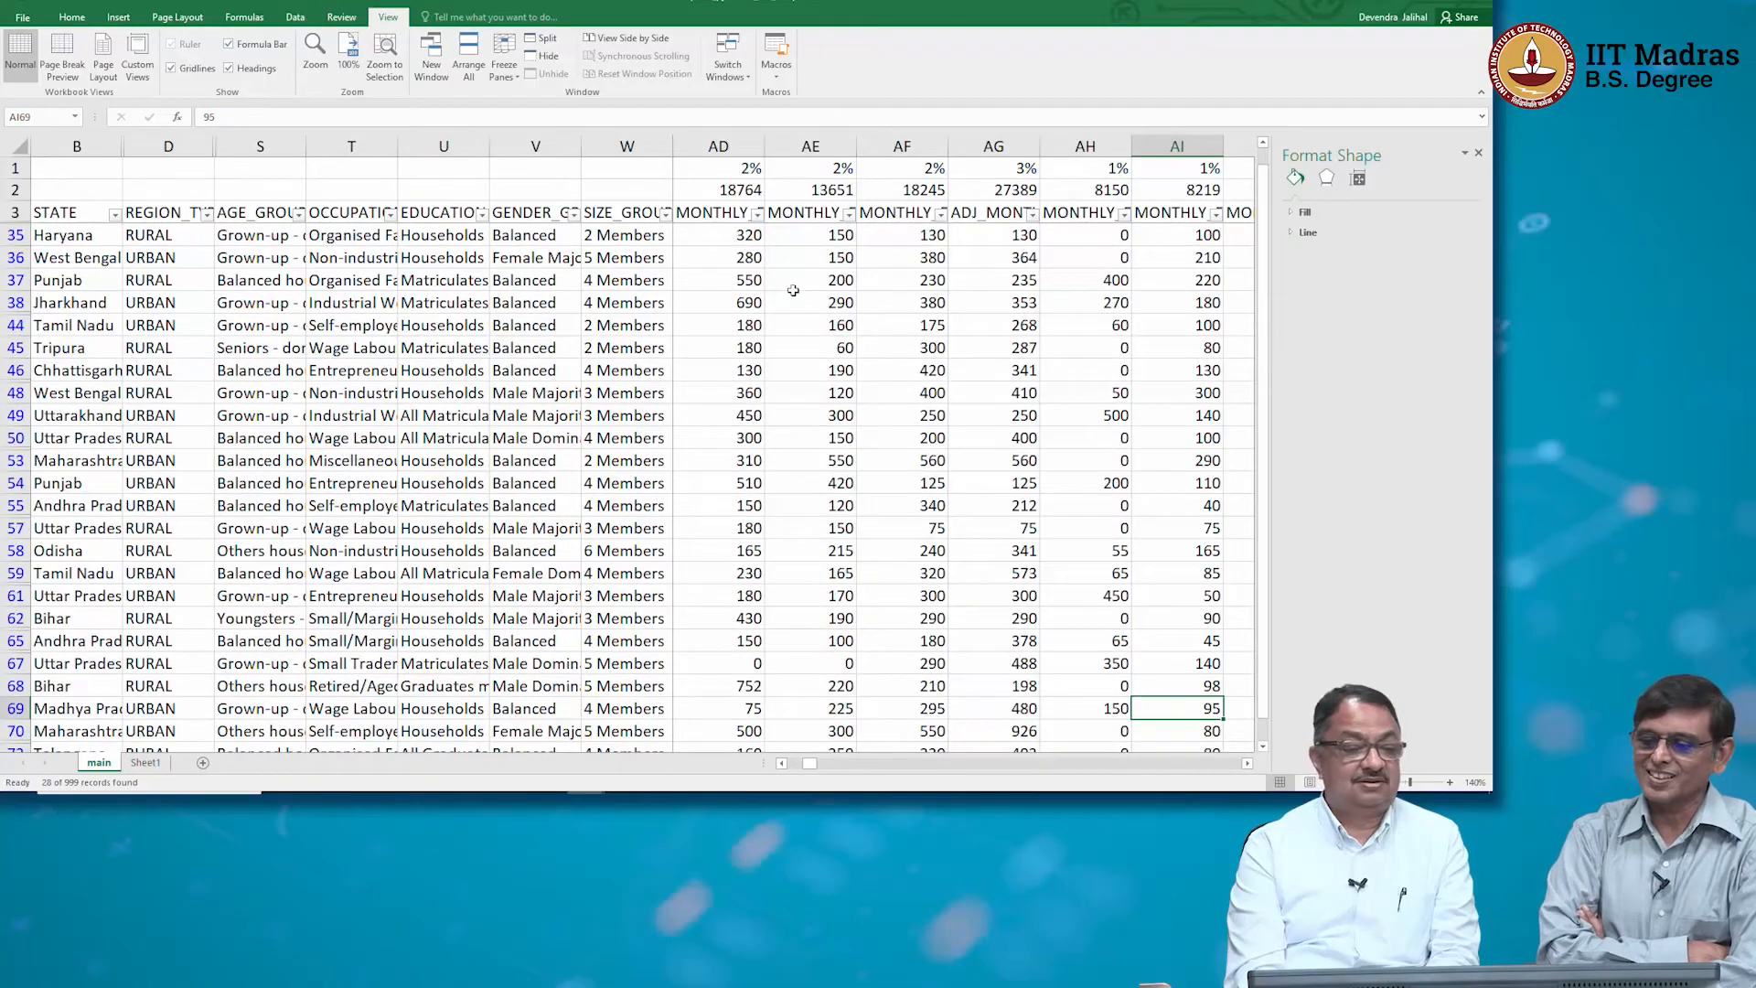
key(Up)
key(Up)
key(Up)
key(Up)
key(Up)
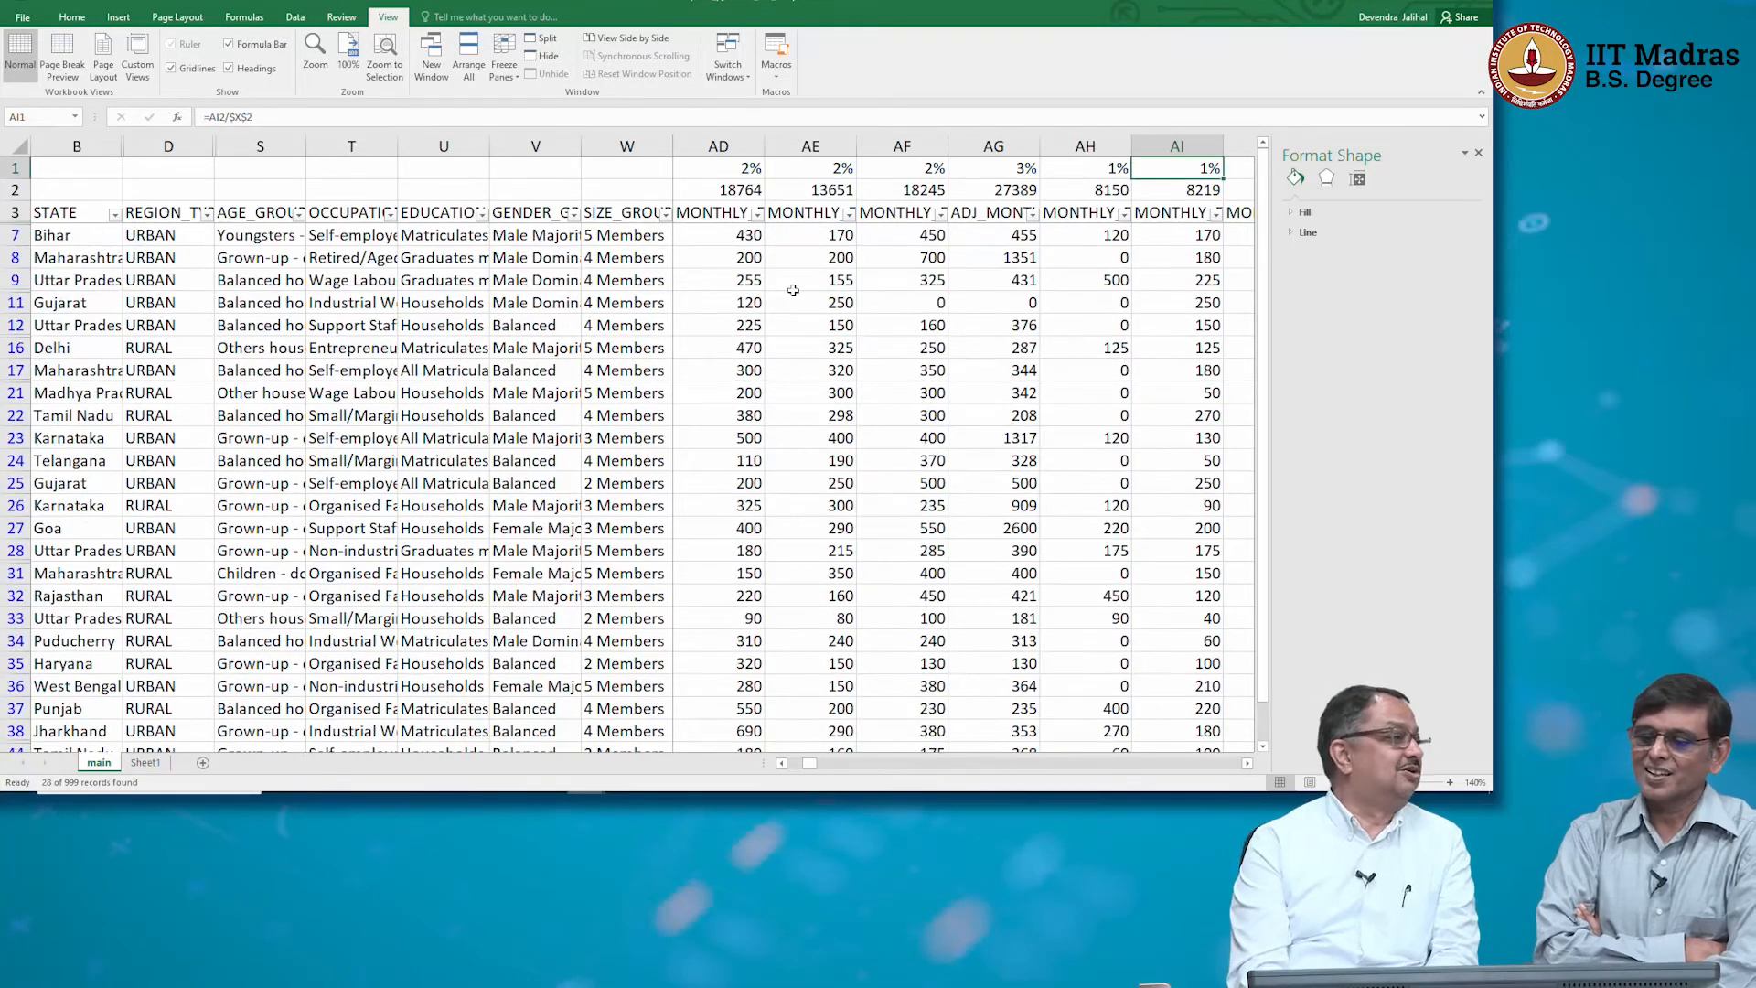
Return to cell X7 and examine the percentages and subtotals across the expense columns through BY
key(Left)
key(Left)
key(Left)
key(Left)
key(Left)
key(Left)
key(Left)
key(Left)
key(Left)
key(Left)
key(Left)
key(Left)
key(Left)
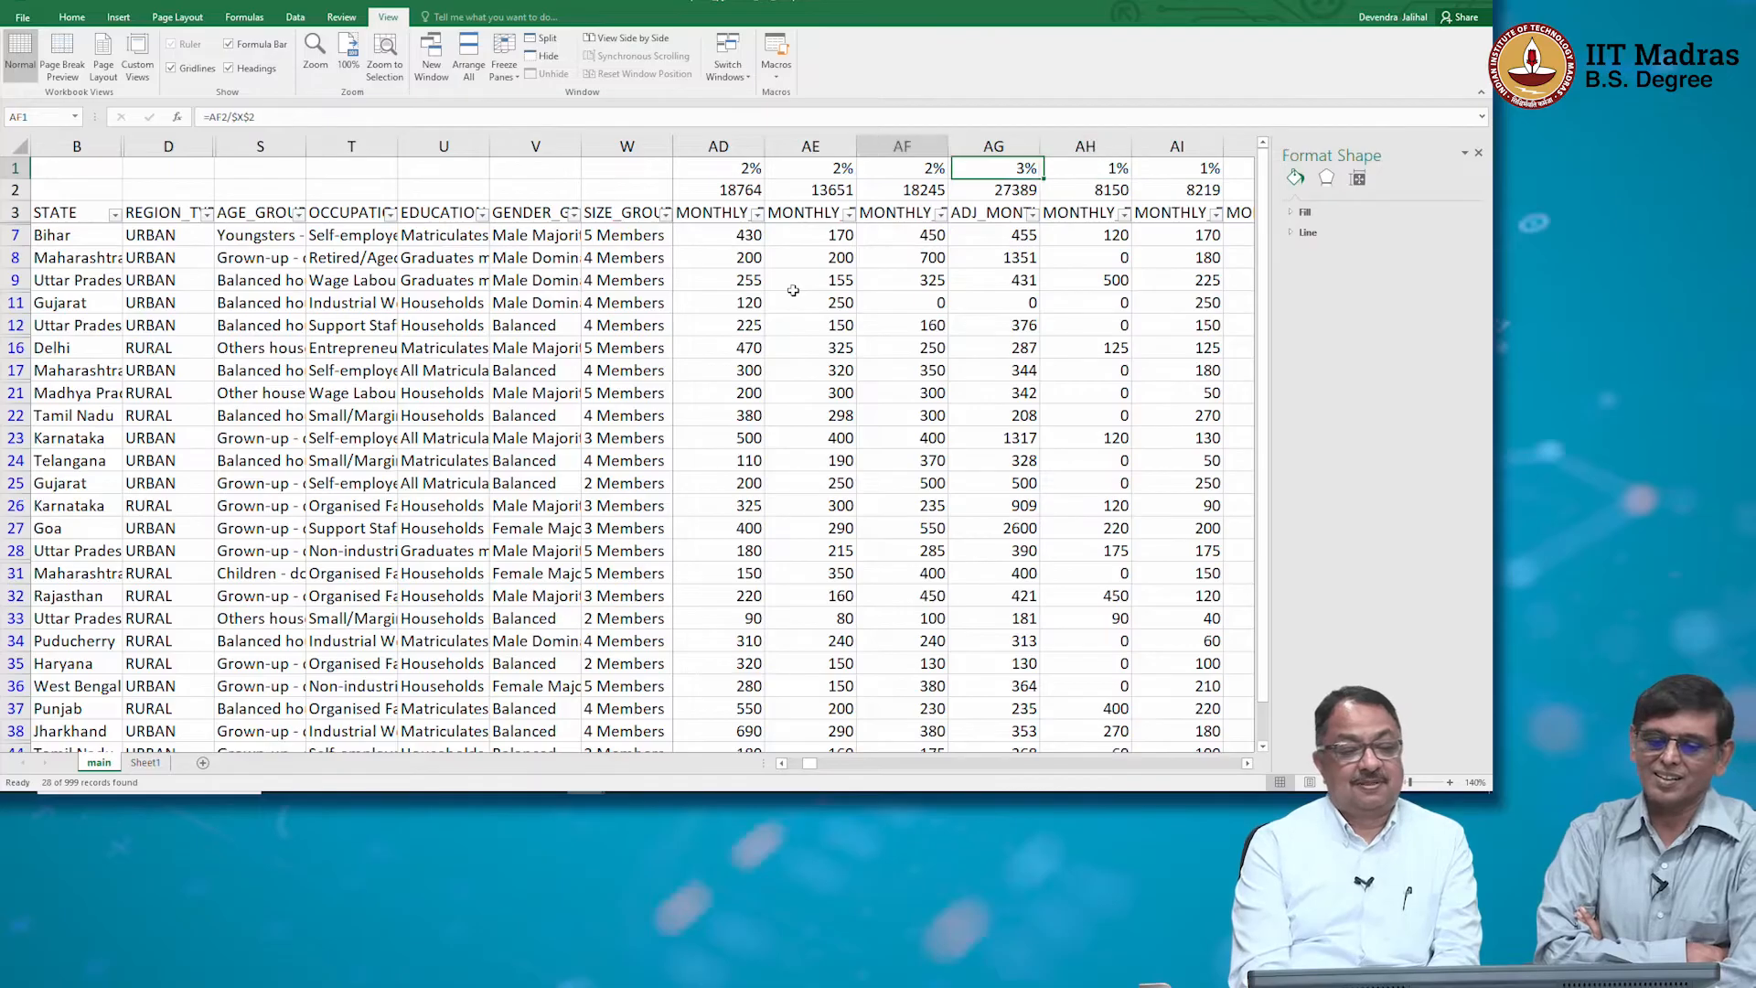
key(Down)
key(Down)
key(Down)
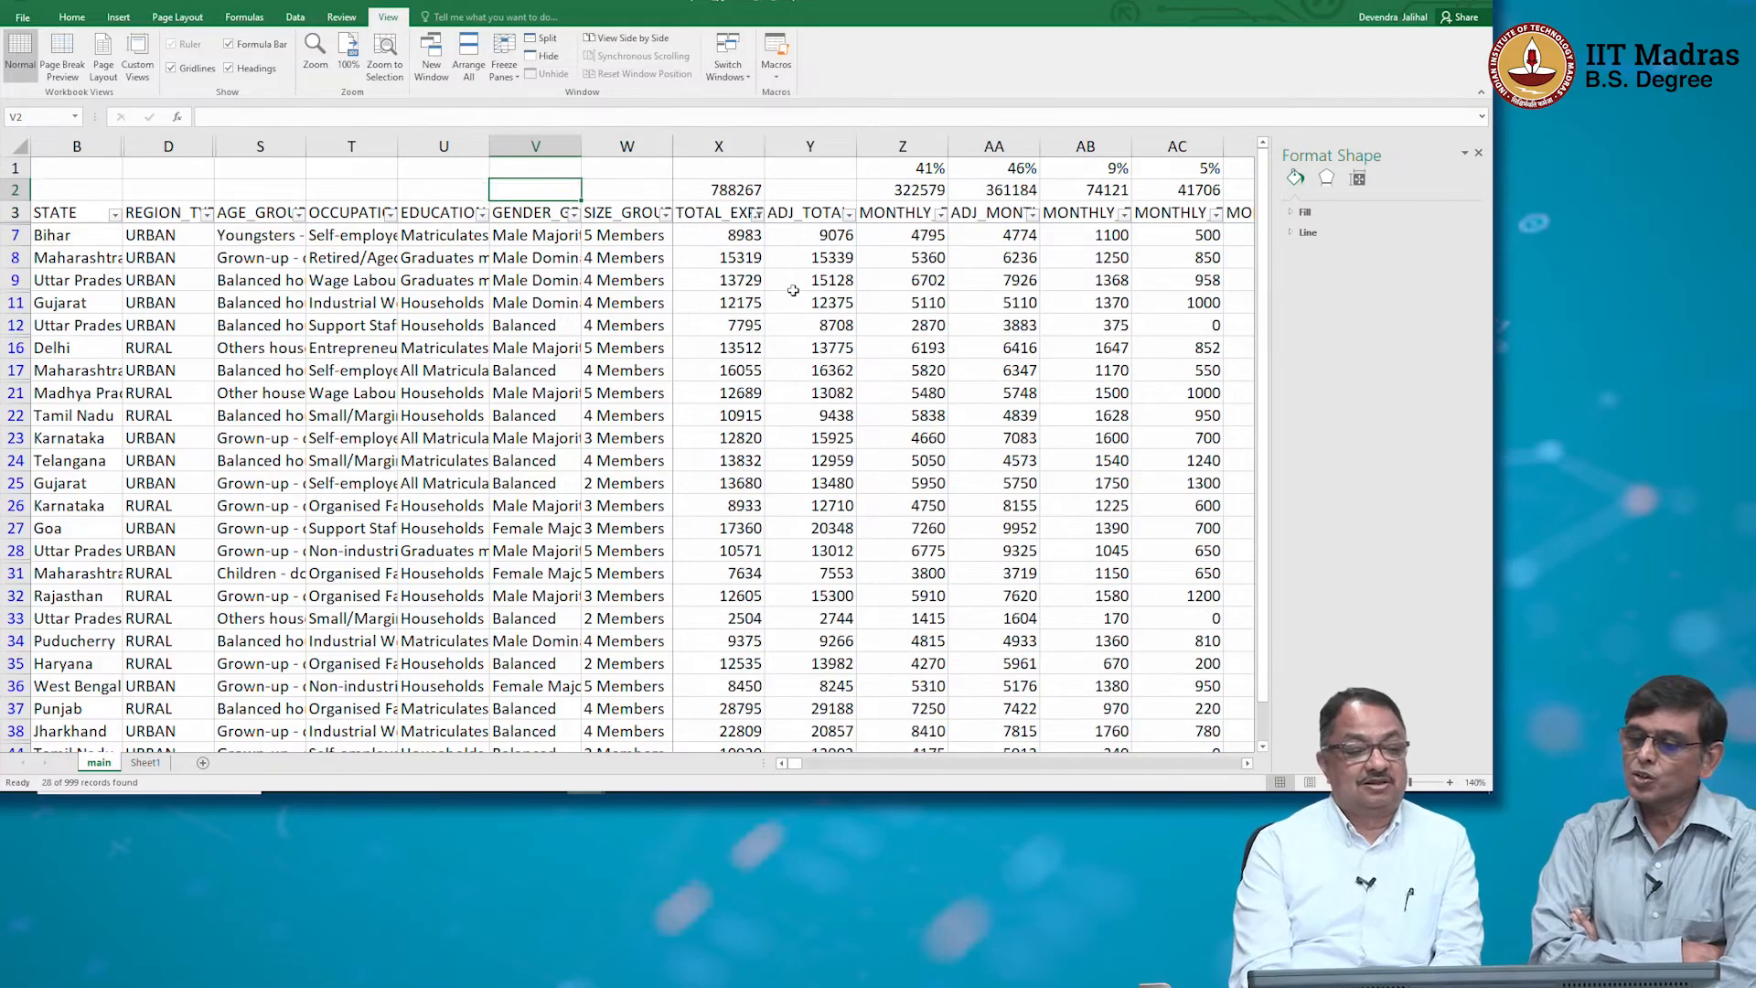
key(Right)
key(Right)
key(Right)
key(Right)
key(Right)
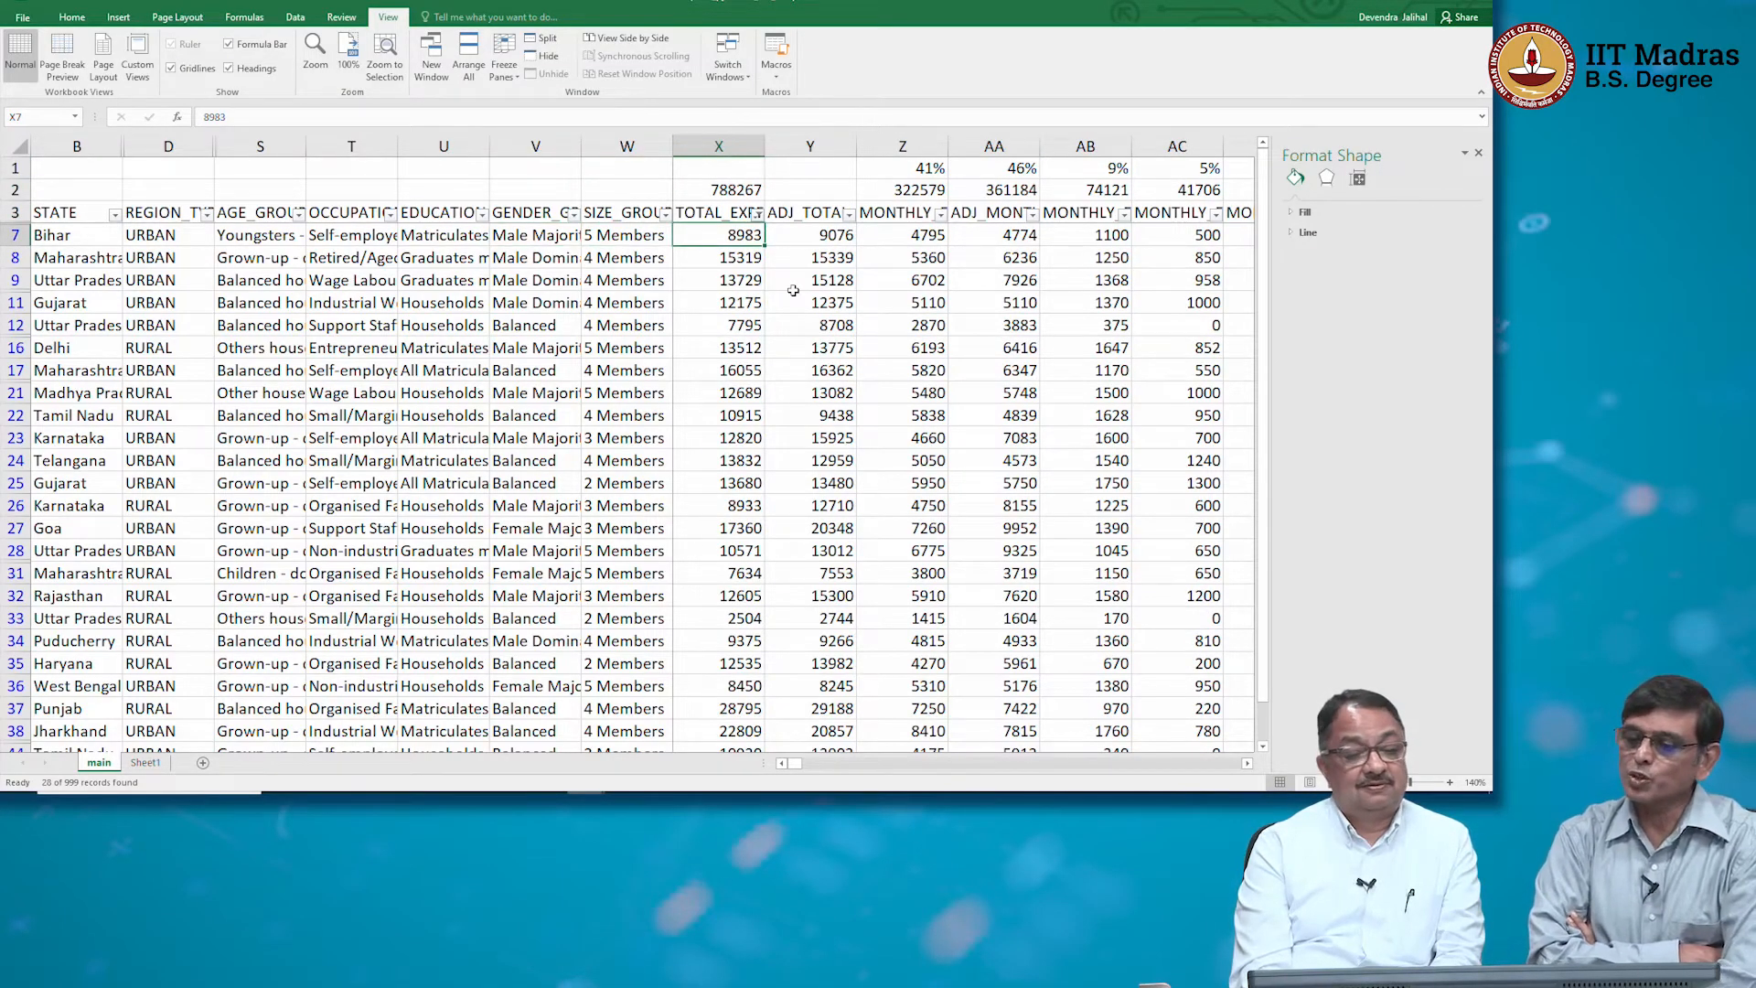
key(Right)
key(Right)
key(Right)
key(Right)
key(Right)
key(Right)
key(Right)
key(Right)
key(Right)
key(Right)
key(Right)
key(Right)
key(Right)
key(Right)
key(Right)
key(Right)
key(Right)
key(Right)
key(Right)
key(Right)
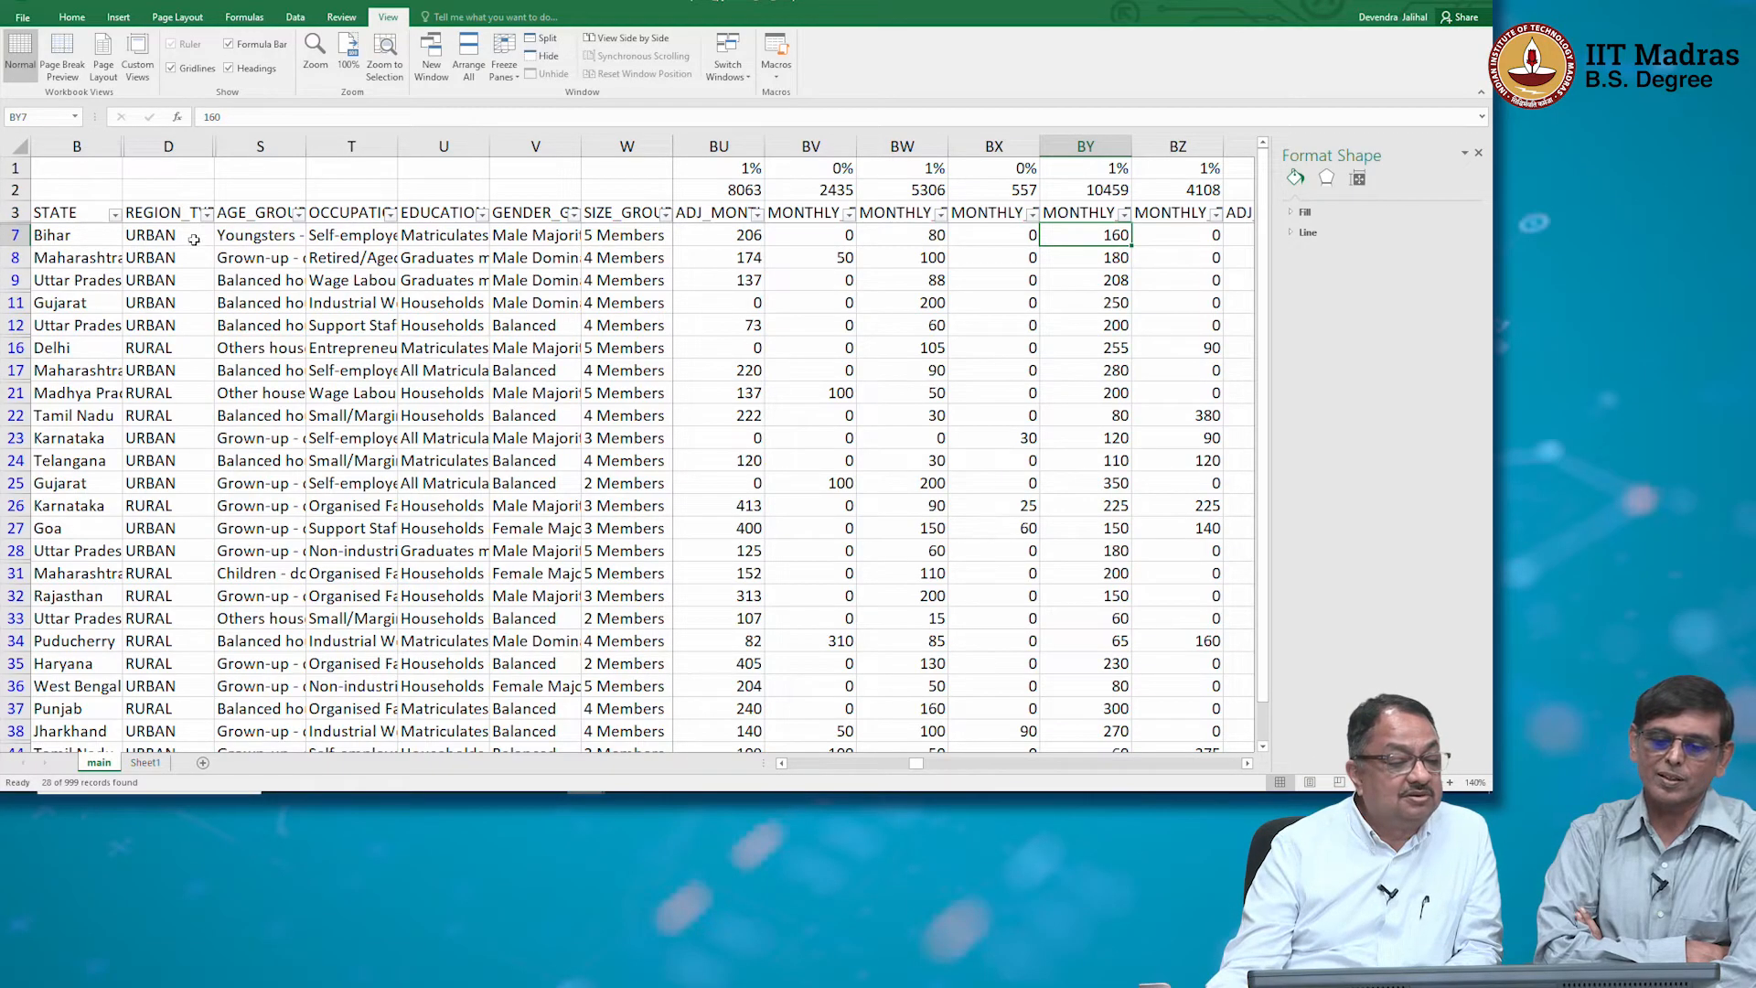
Filter REGION_TYPE to show only RURAL households by excluding URBAN
click(207, 214)
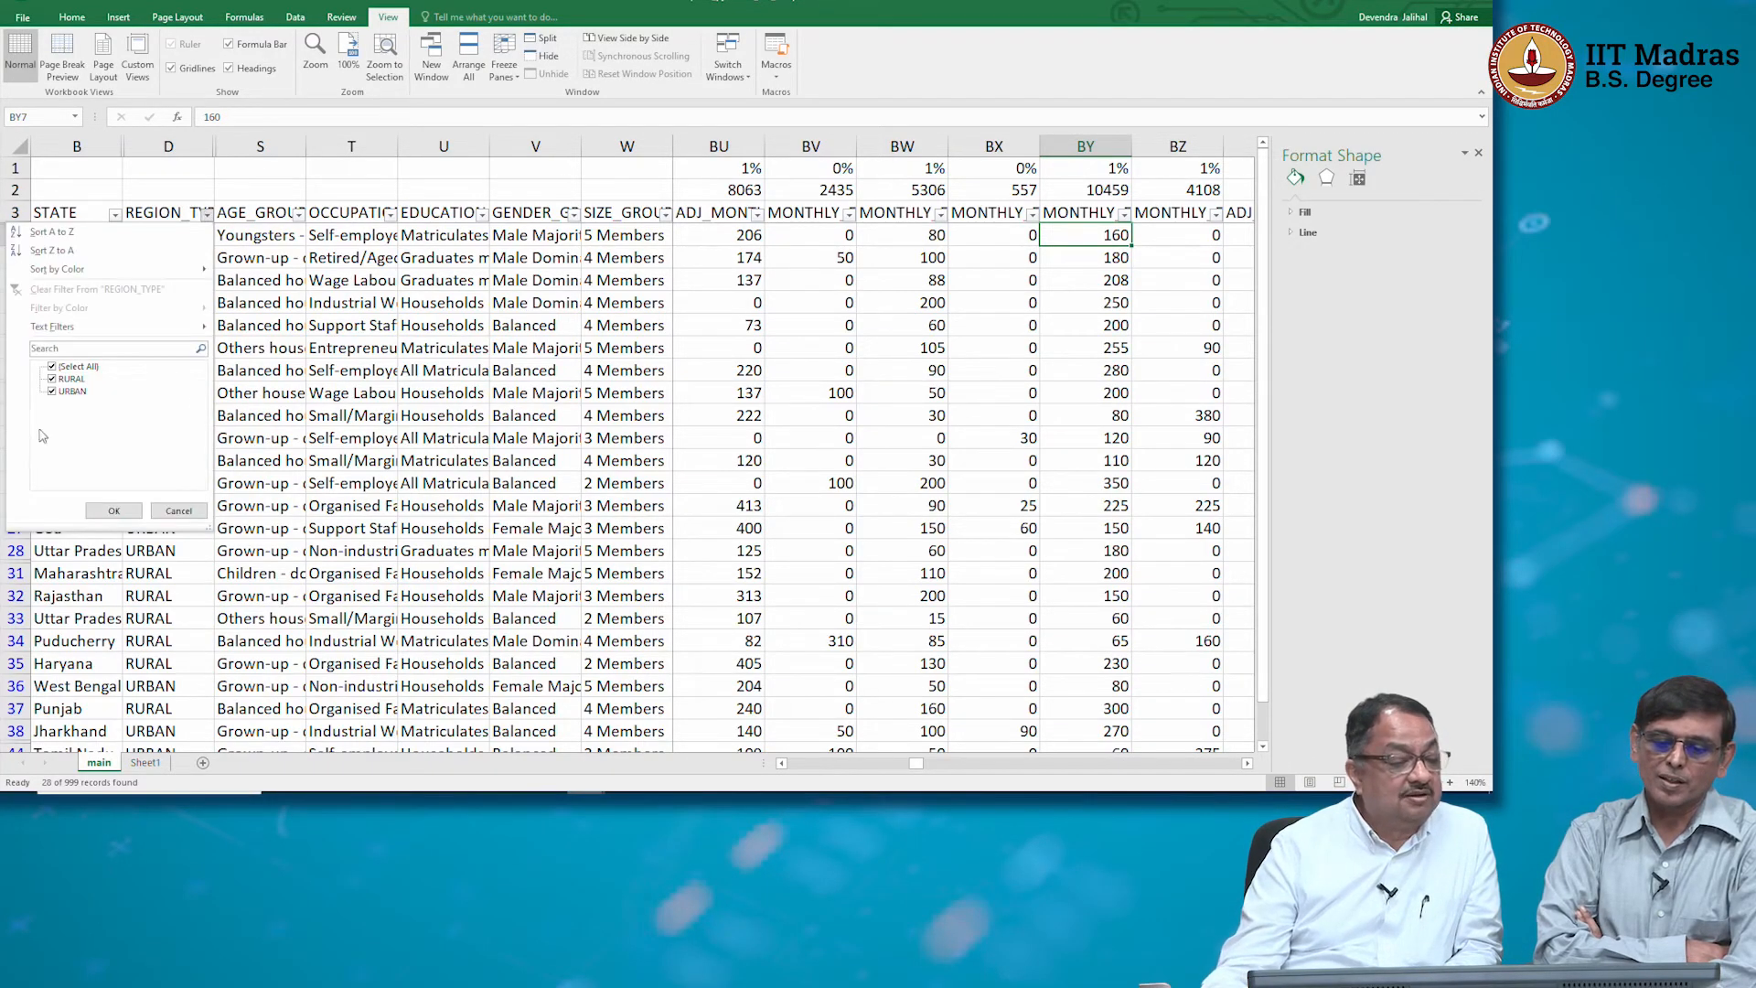
click(53, 391)
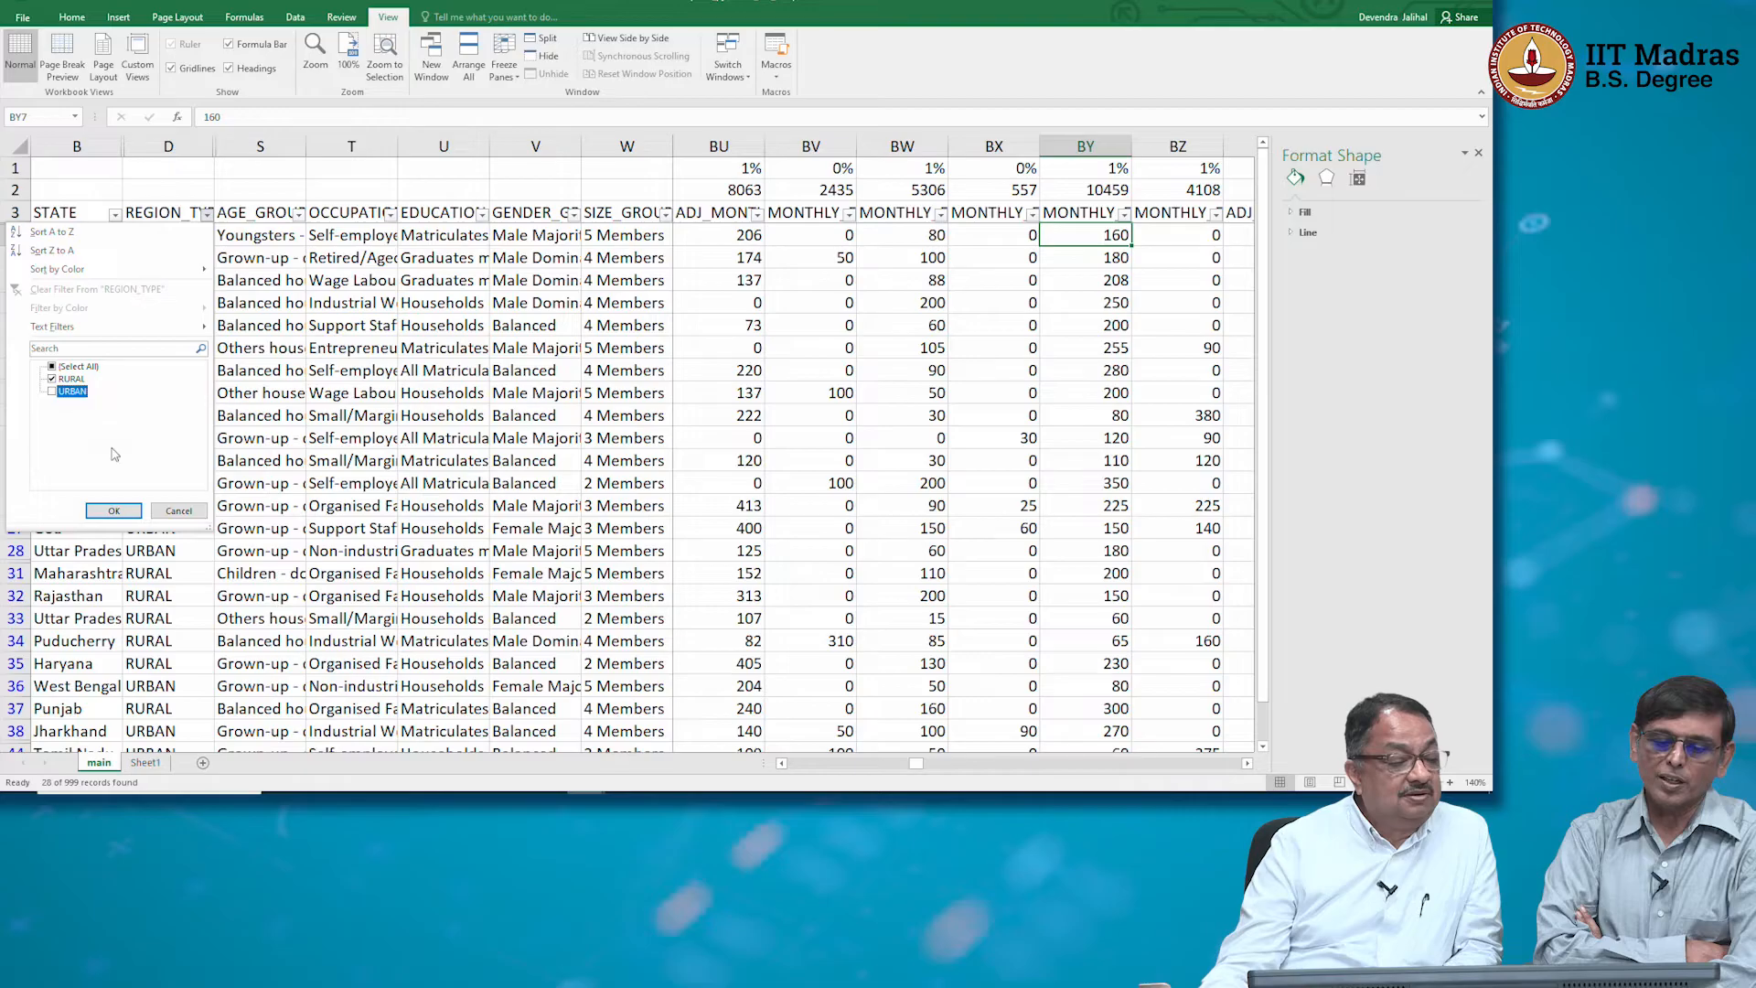
click(114, 510)
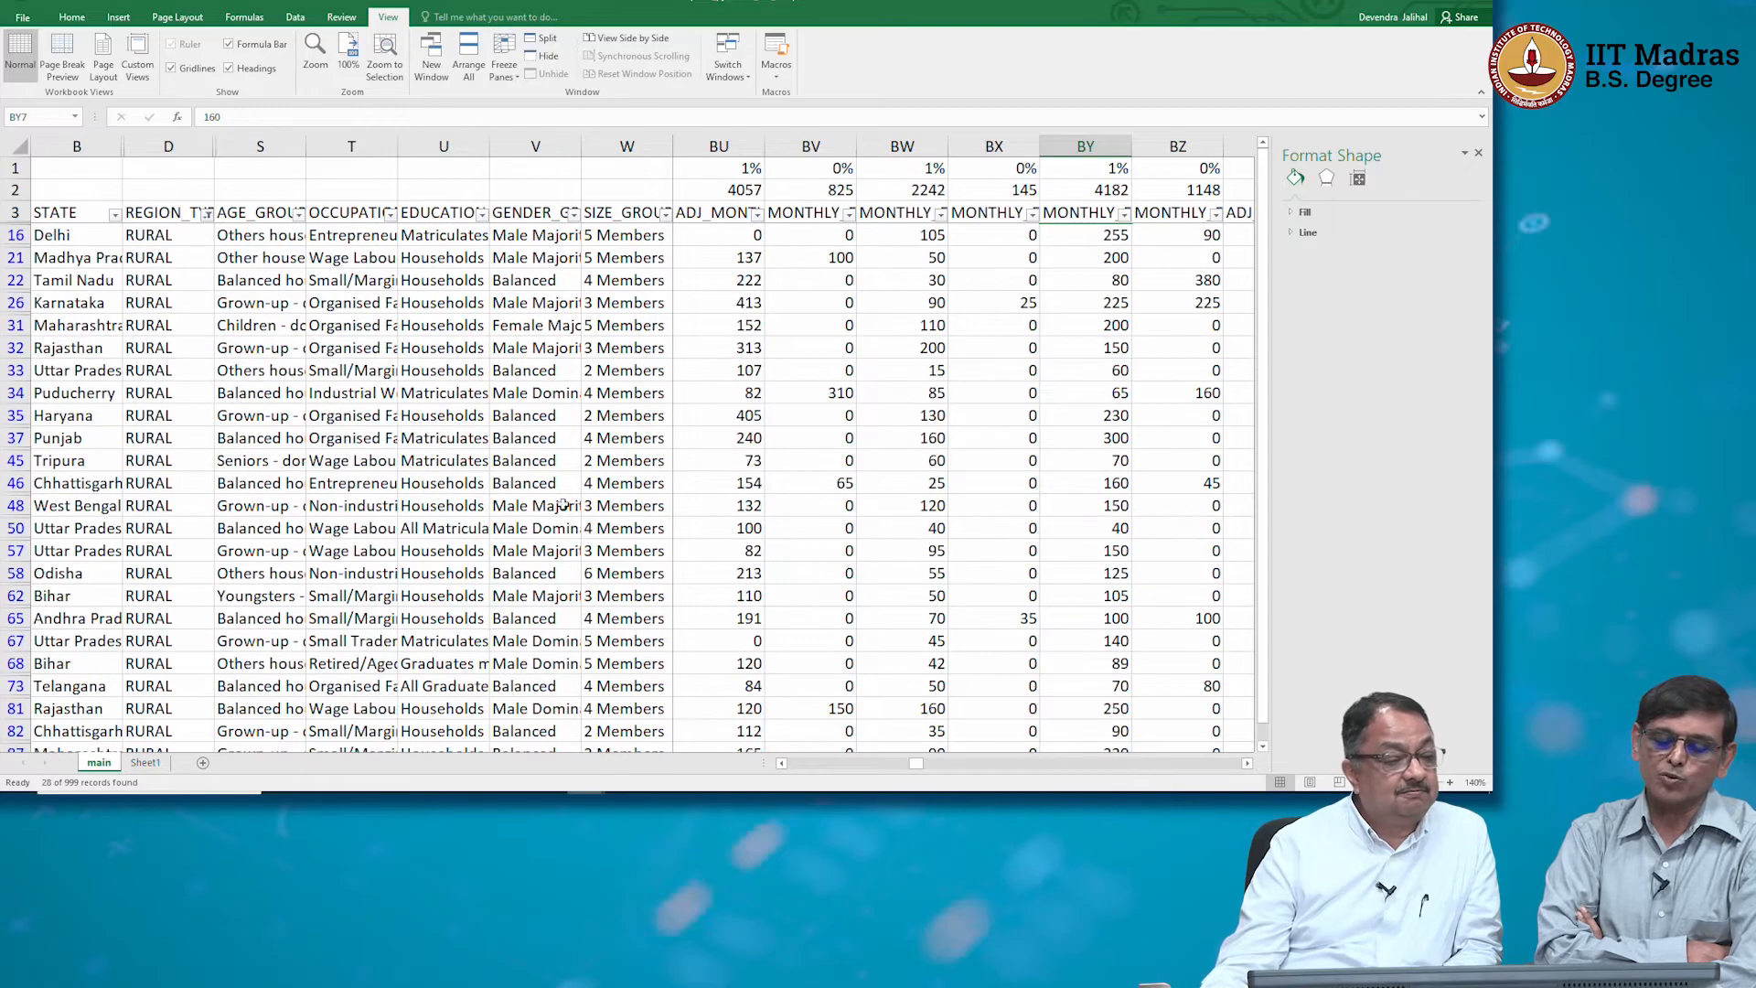
Go back to the total expenditure column and examine the rural percentages in row 1 across the expense columns through AS
click(758, 187)
key(Left)
key(Left)
key(Left)
key(Left)
key(Left)
key(Left)
key(Left)
key(Left)
key(Left)
key(Left)
key(Left)
key(Left)
key(Left)
key(Left)
key(Left)
key(Left)
key(Left)
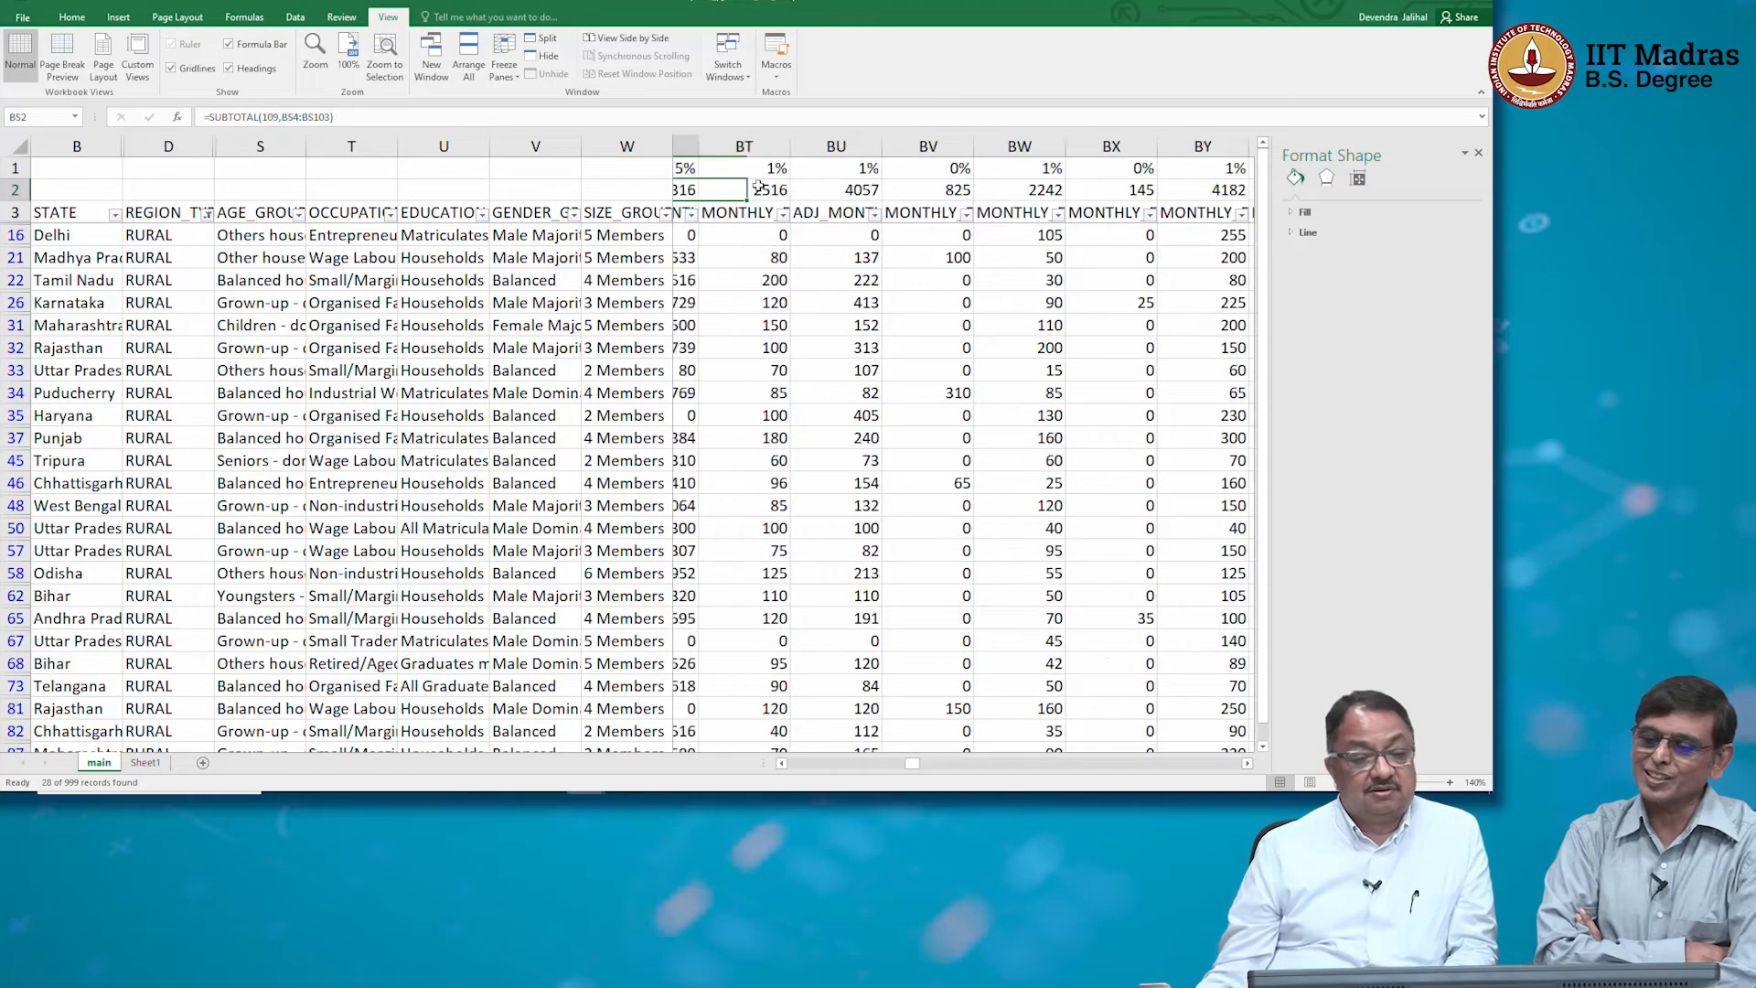
key(Left)
key(Left)
key(Left)
key(Left)
key(Left)
key(Left)
key(Left)
key(Left)
key(Left)
key(Left)
key(Left)
key(Left)
key(Left)
key(Left)
key(Left)
key(Left)
key(Left)
key(Left)
key(Left)
key(Left)
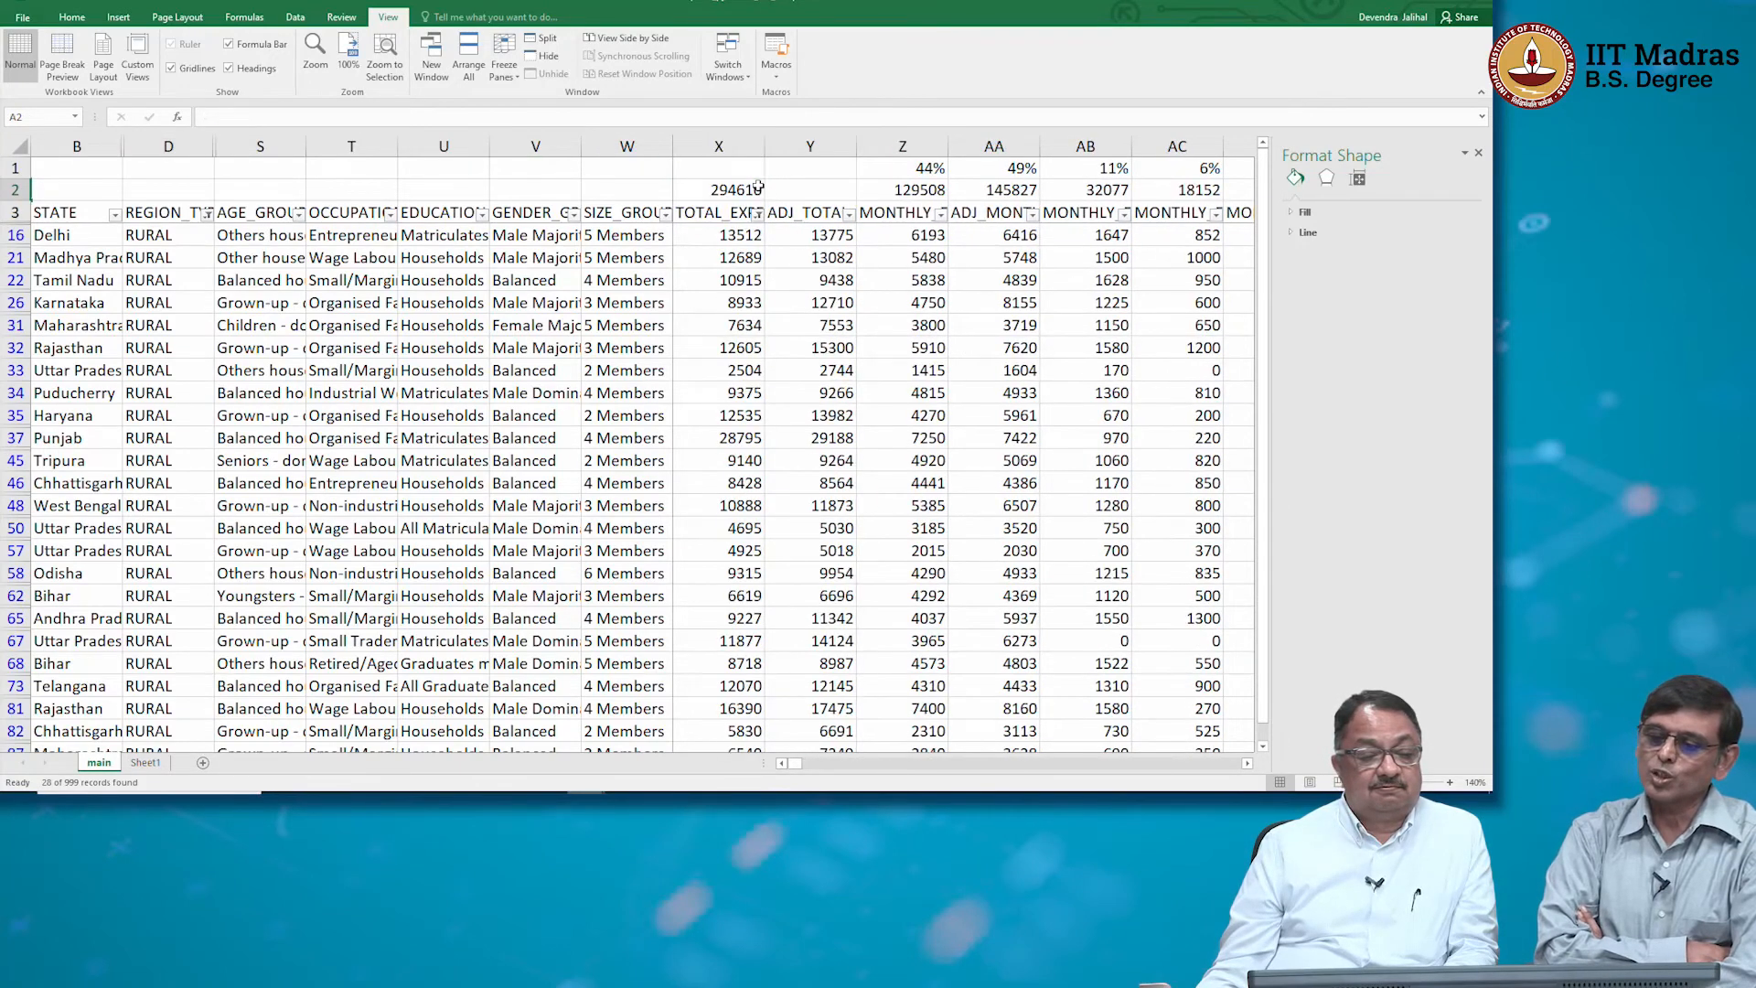
key(Up)
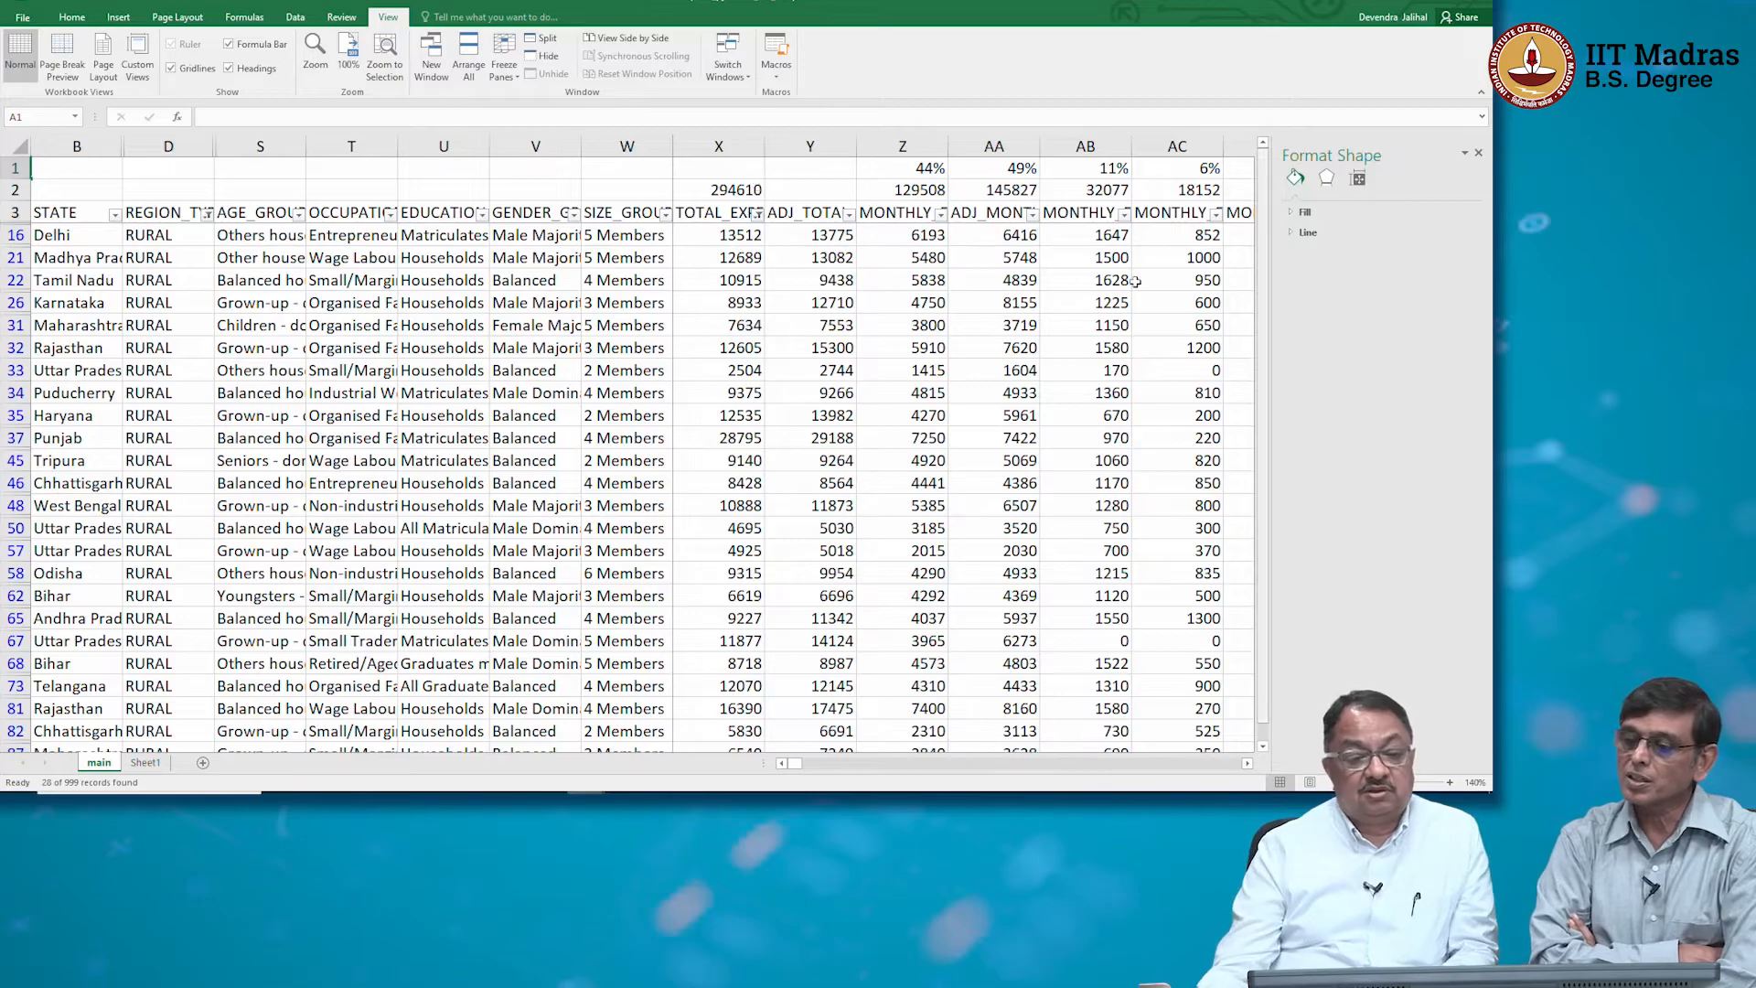
click(1009, 213)
key(Up)
key(Up)
key(Right)
key(Right)
key(Right)
key(Right)
key(Right)
key(Right)
key(Right)
key(Right)
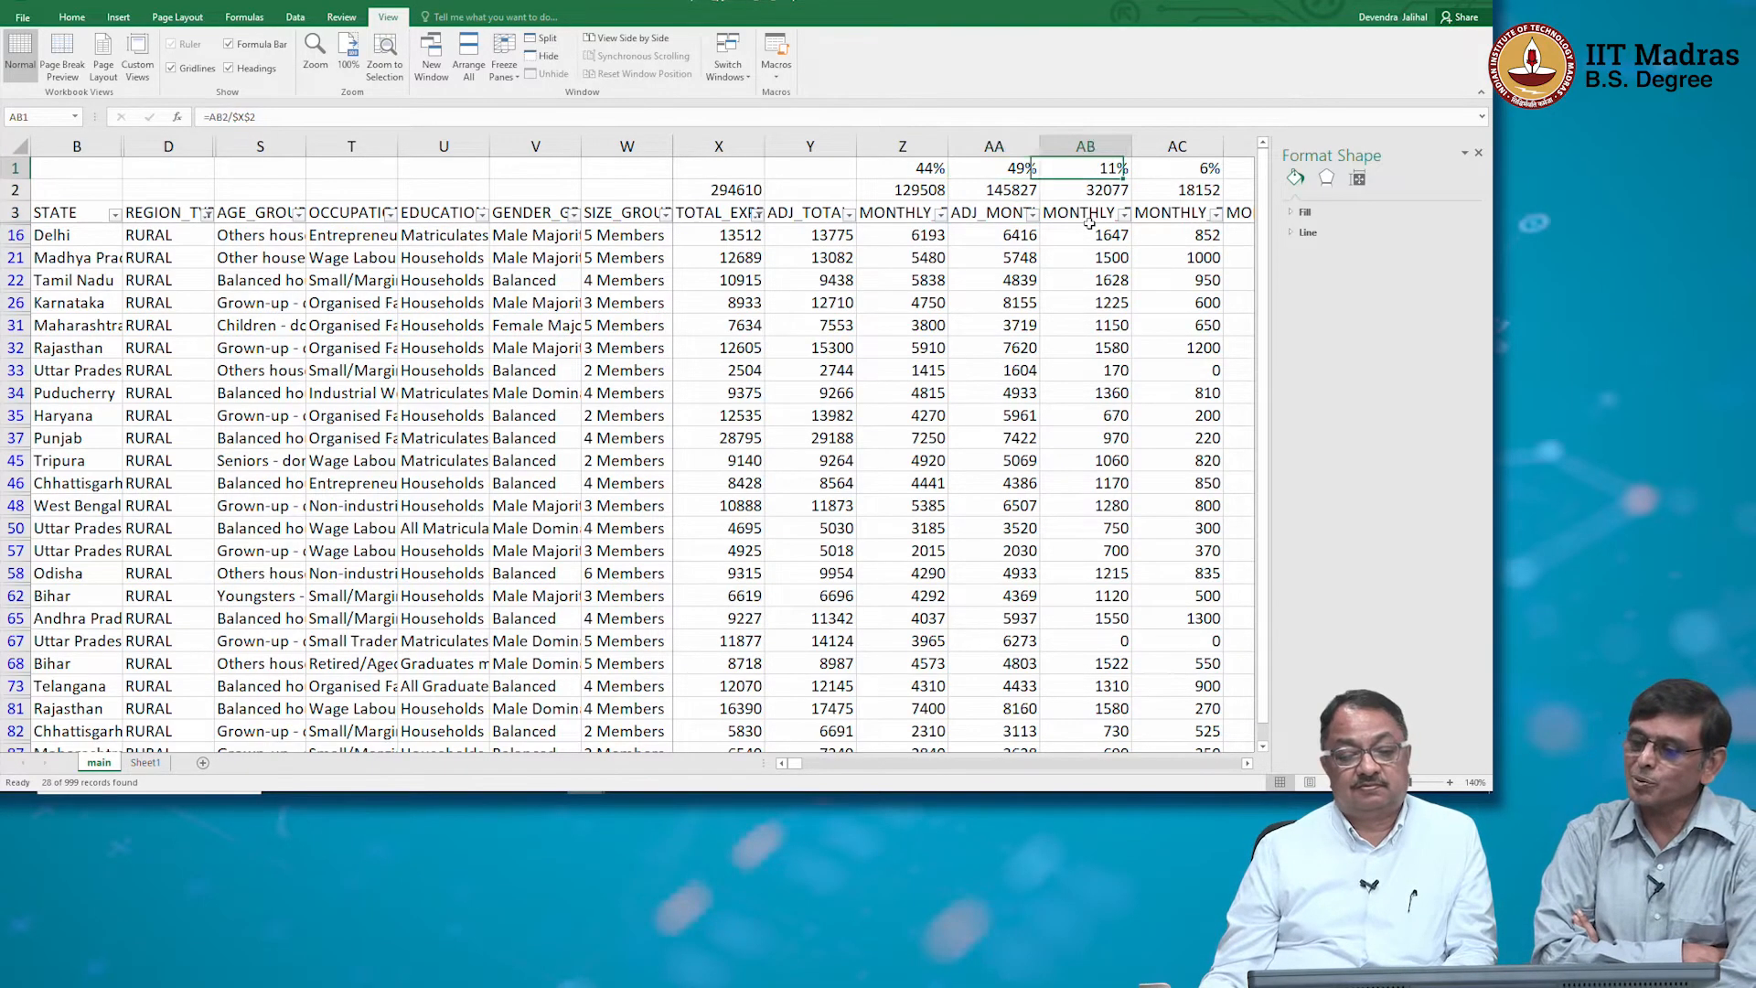
key(Right)
key(Right)
key(Right)
key(Right)
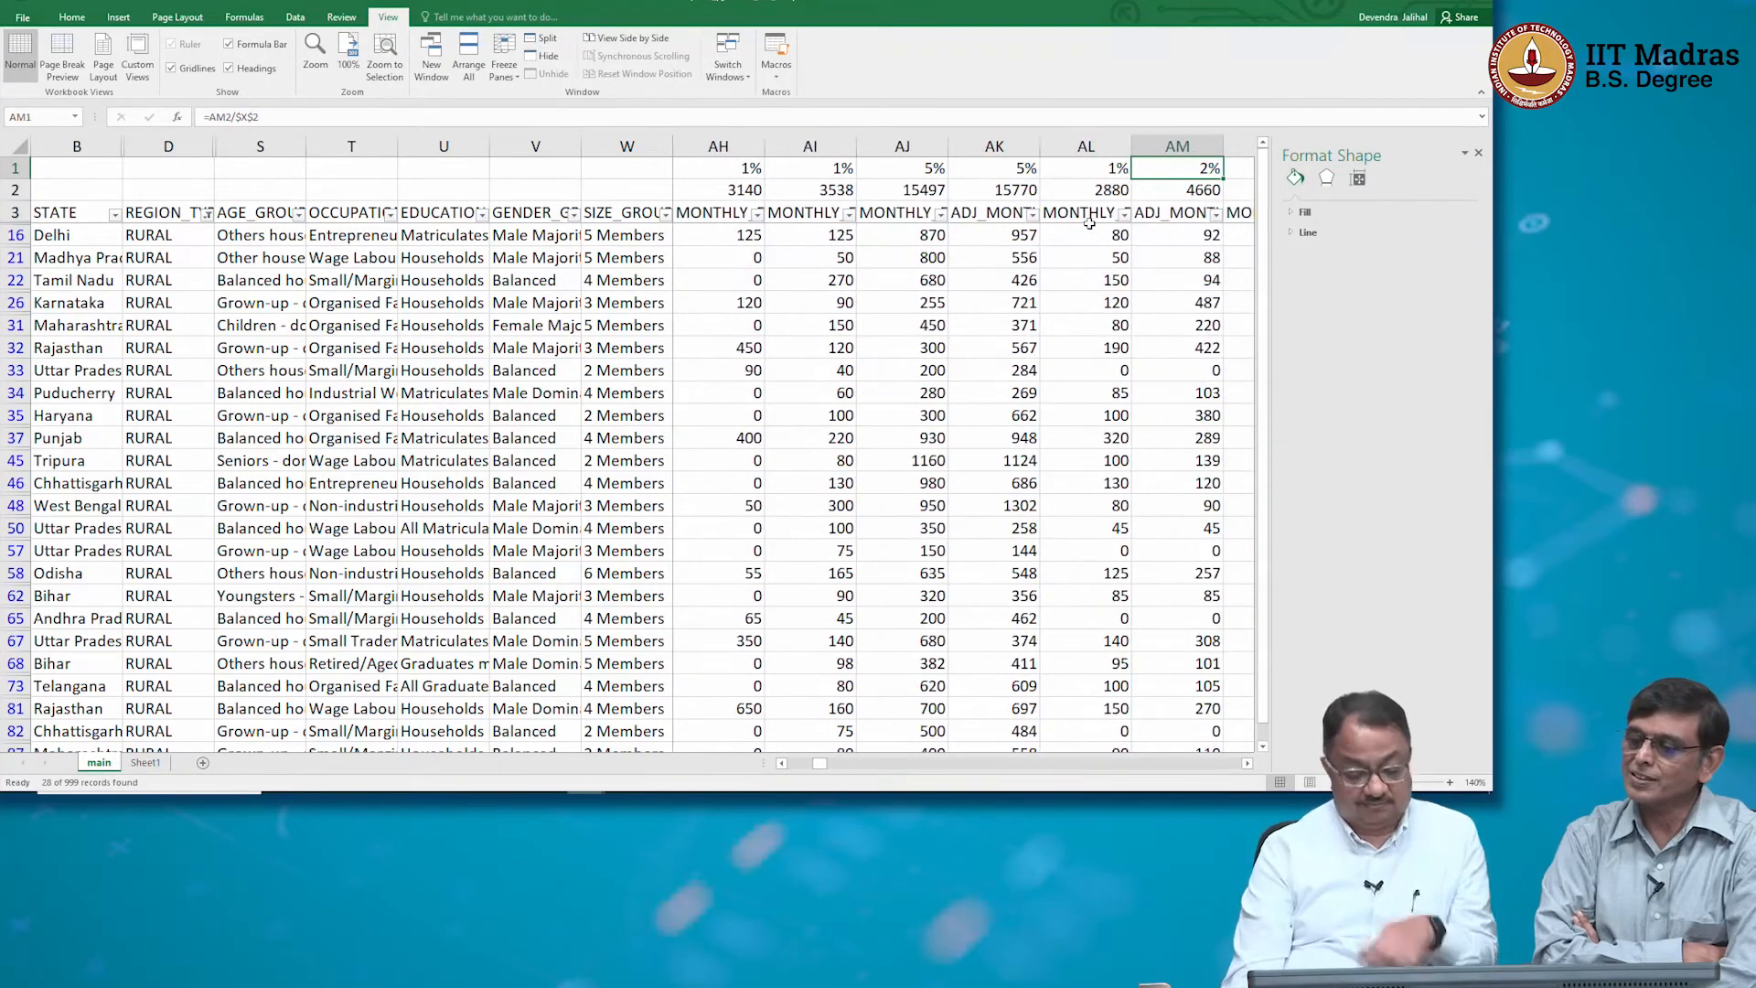
key(Right)
key(Right)
key(Right)
key(Right)
key(Right)
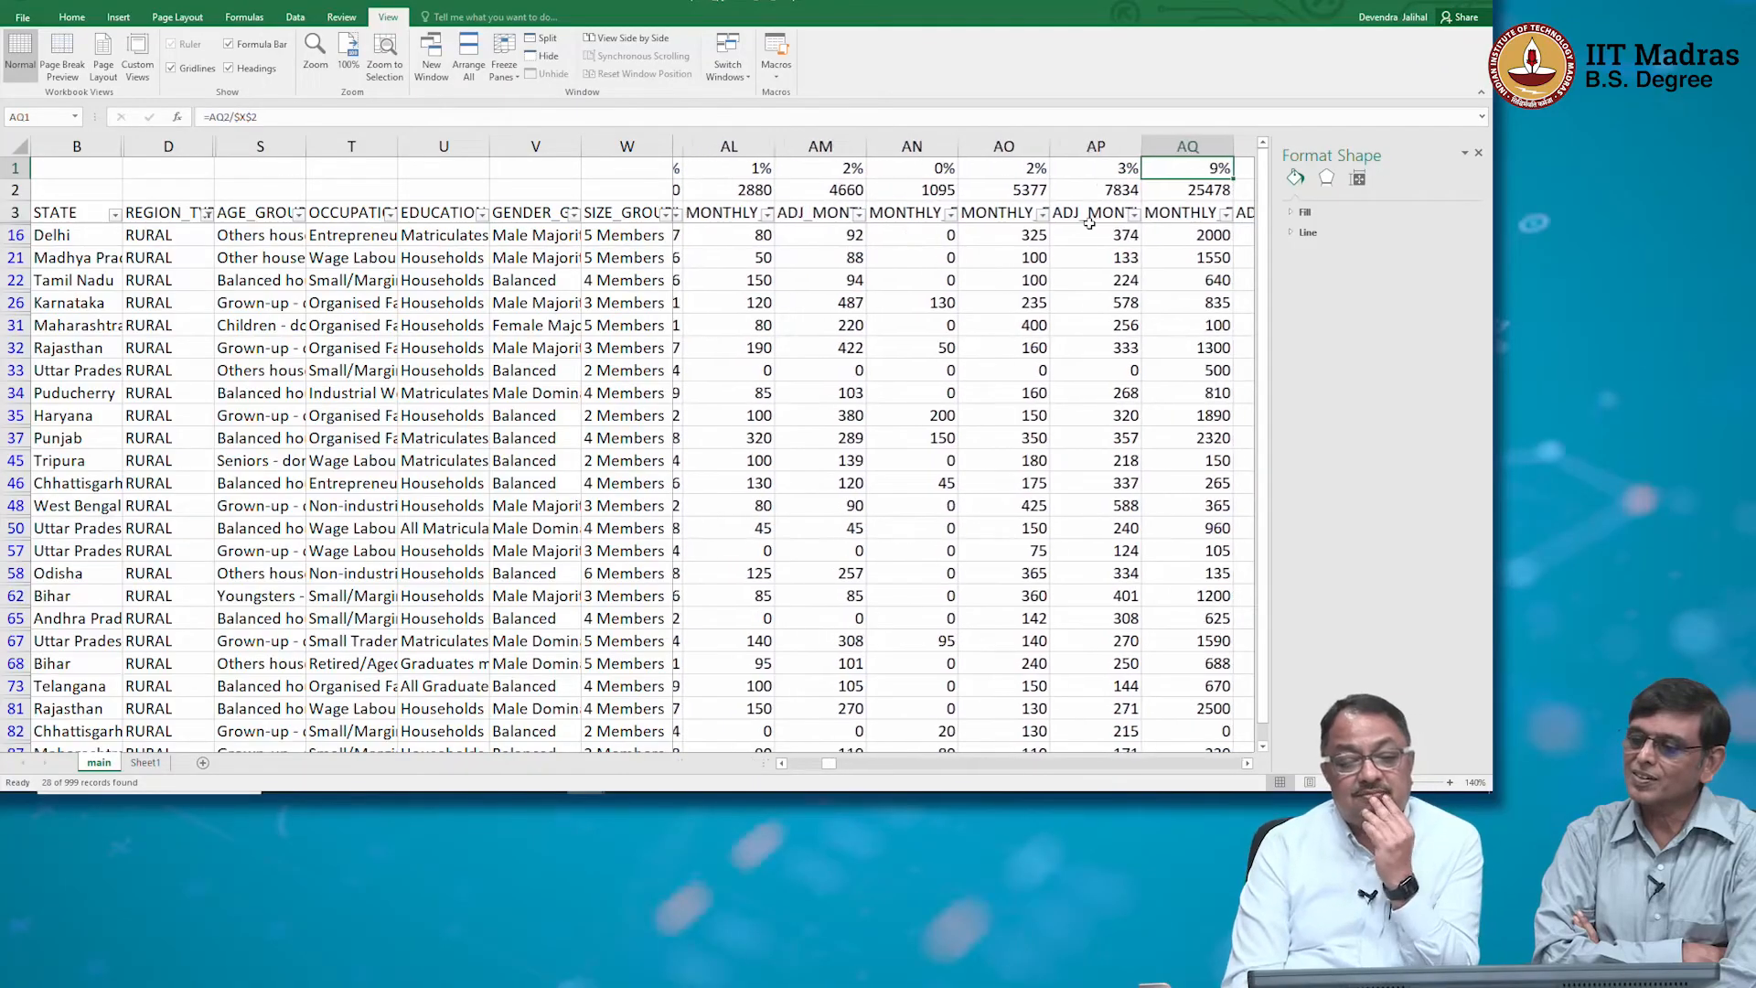
key(Right)
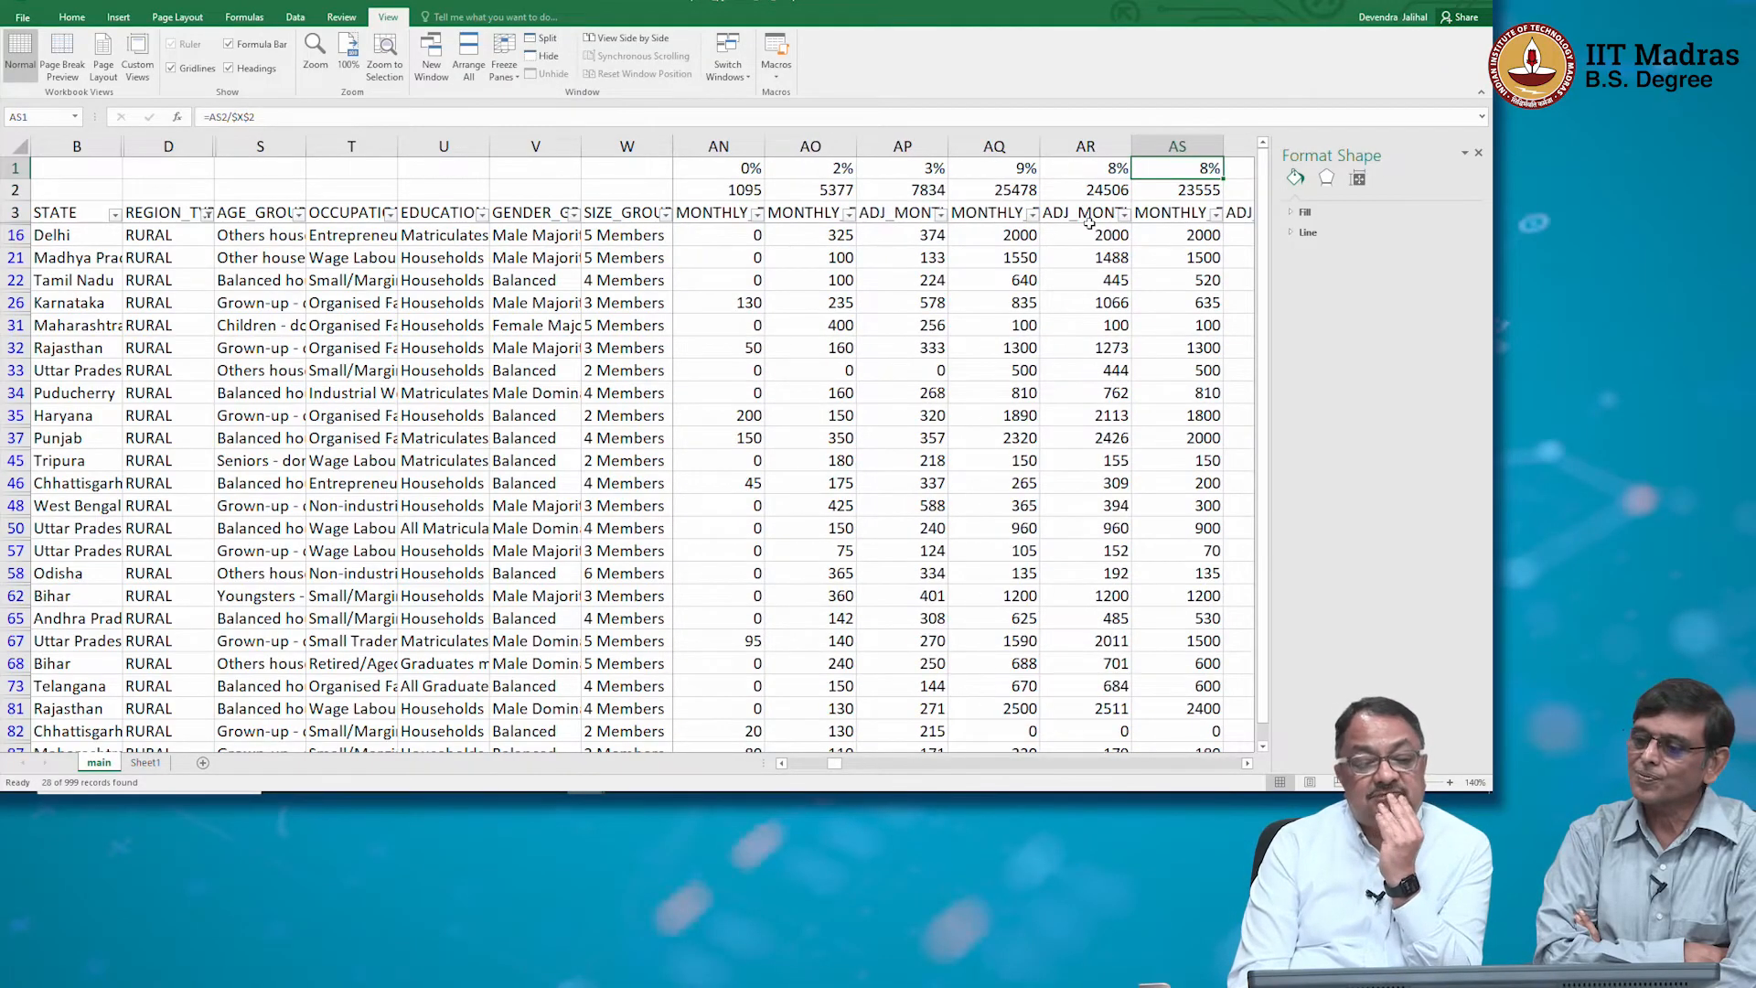
Read the full category name in header cell AQ3 and return to its percentage in AQ1
key(Left)
key(Left)
key(Down)
key(Down)
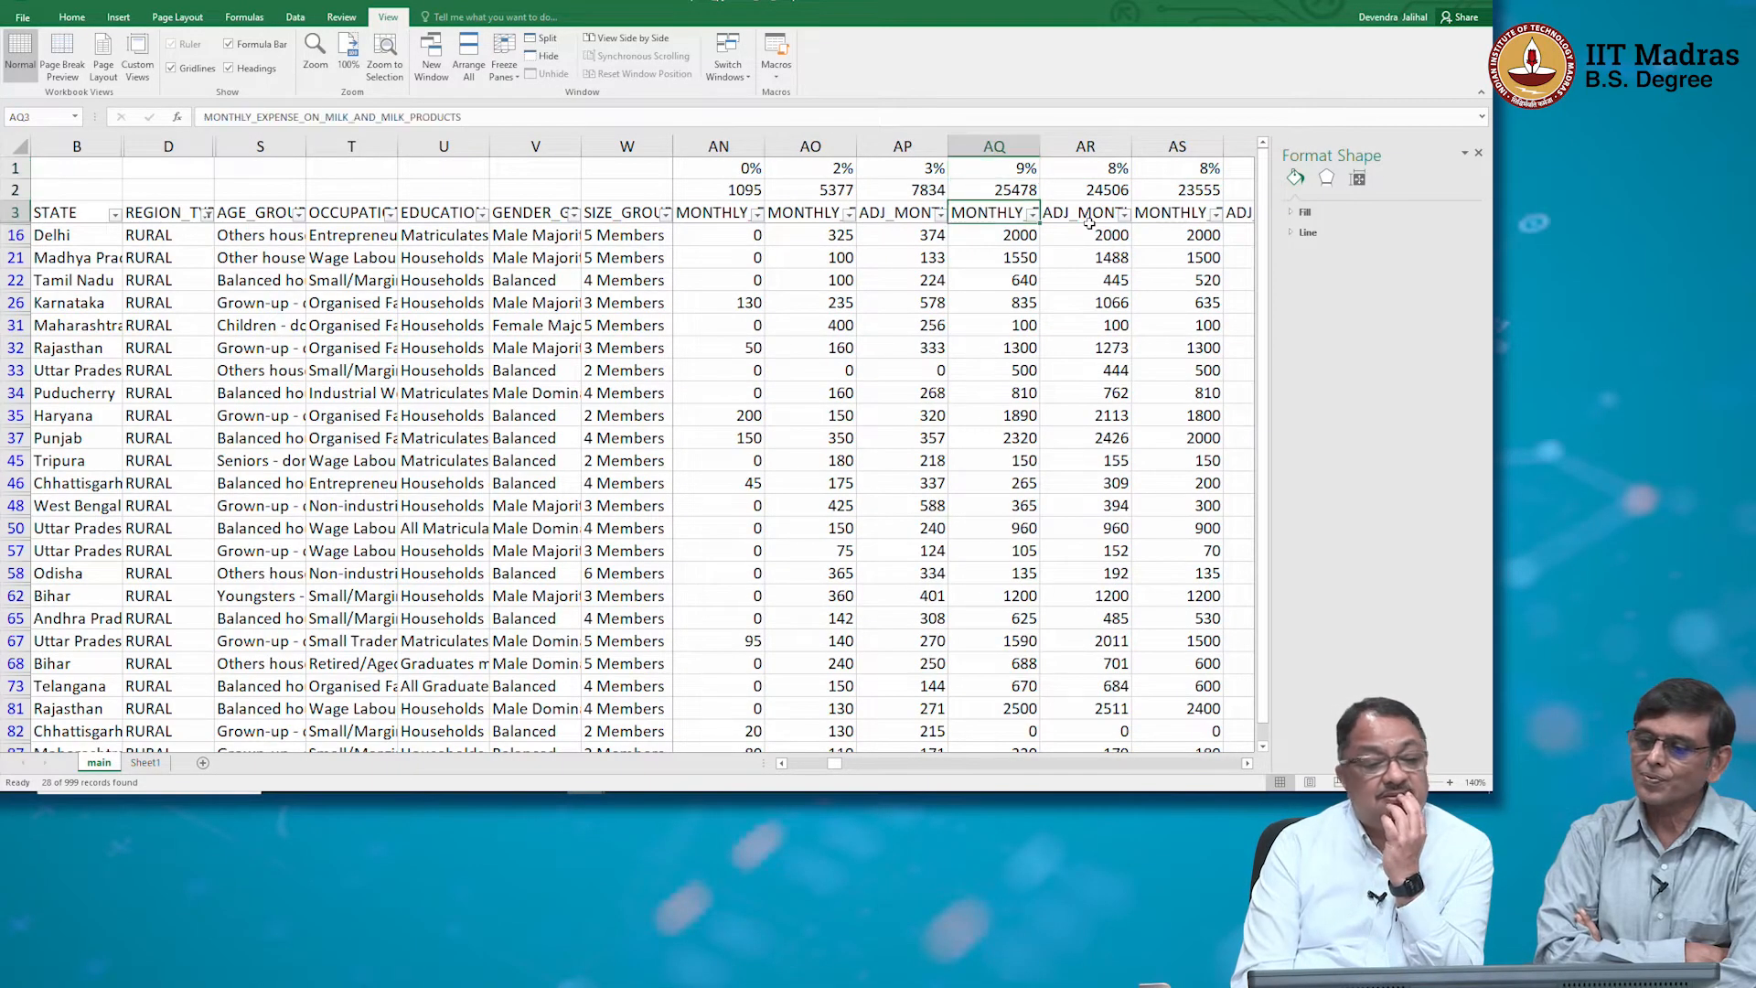
key(Up)
key(Up)
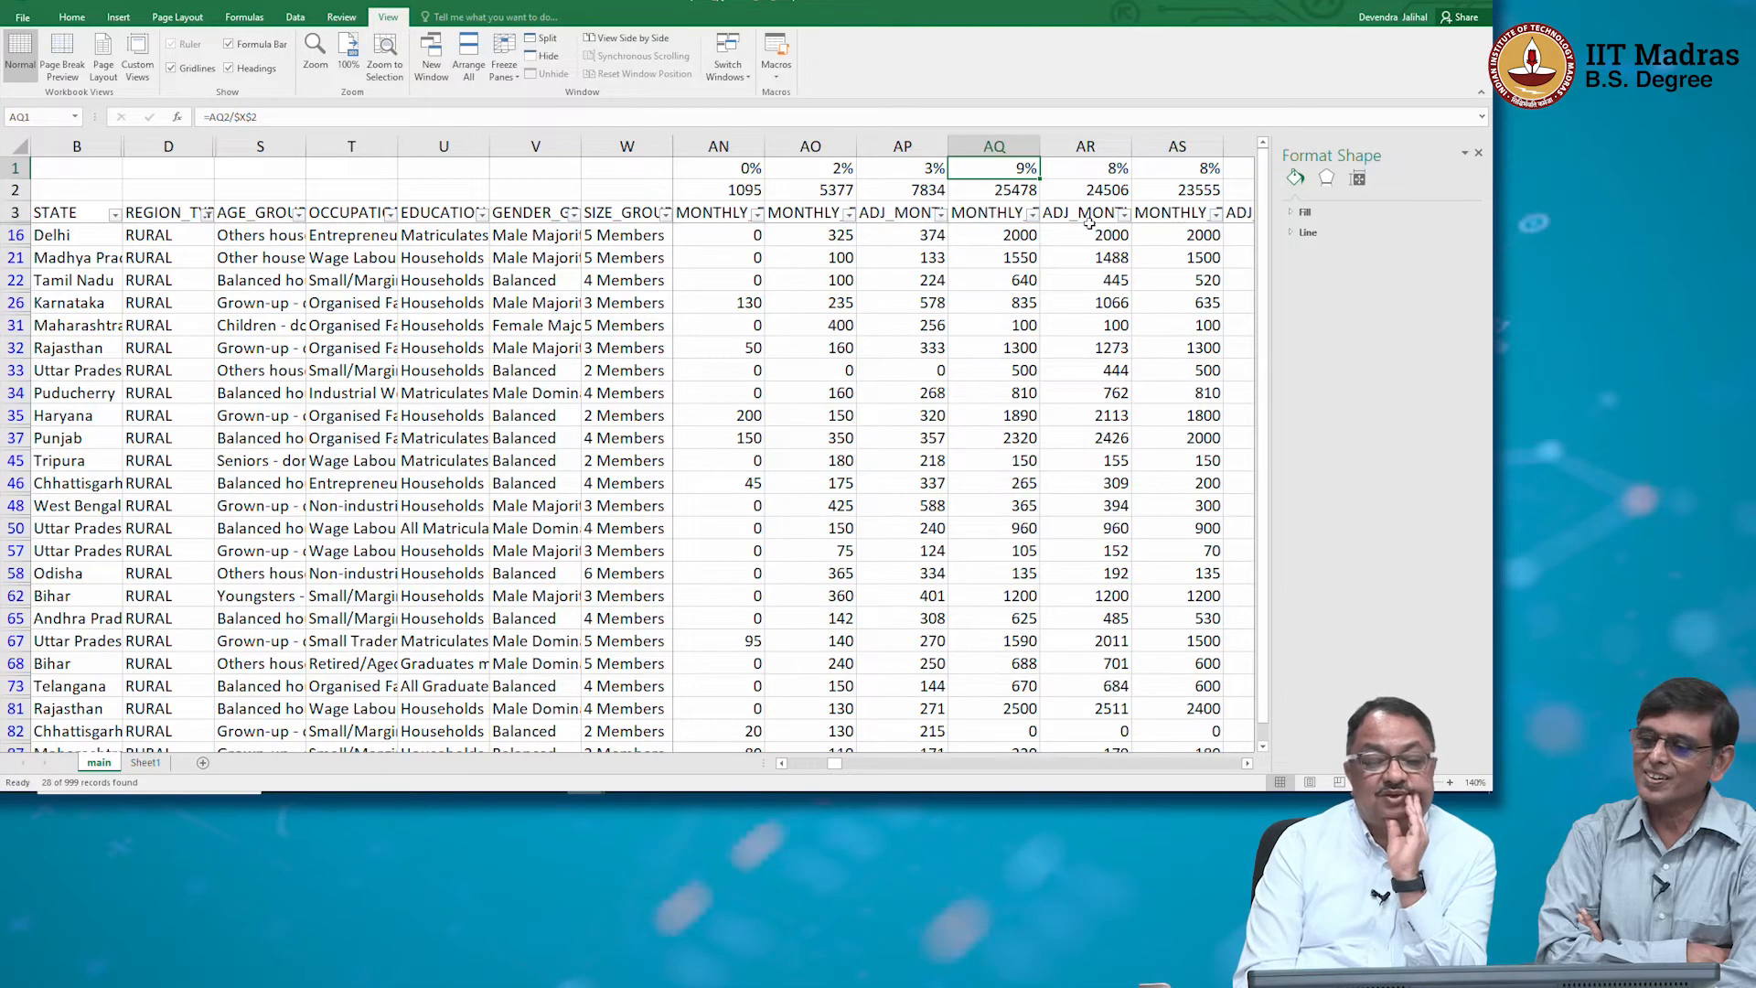
Examine the rural expense percentages in row 1 from column AR through BC
key(Right)
key(Right)
key(Right)
key(Right)
key(Right)
key(Right)
key(Right)
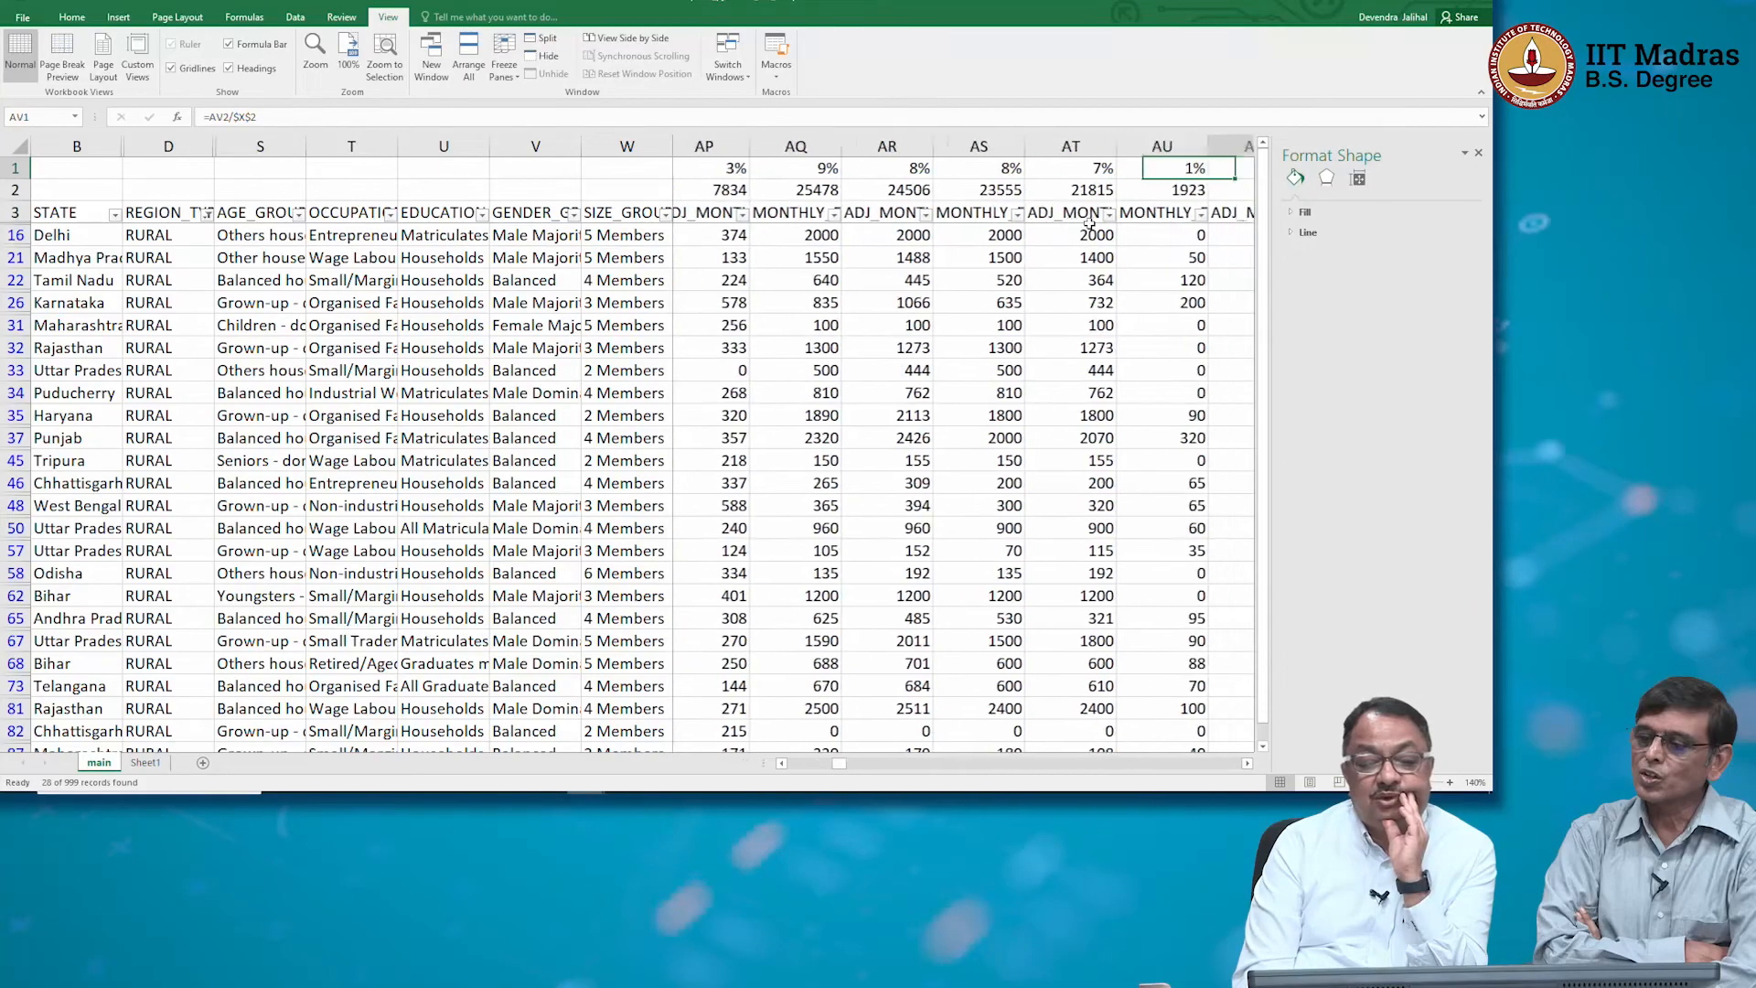
key(Right)
key(Right)
key(Right)
key(Right)
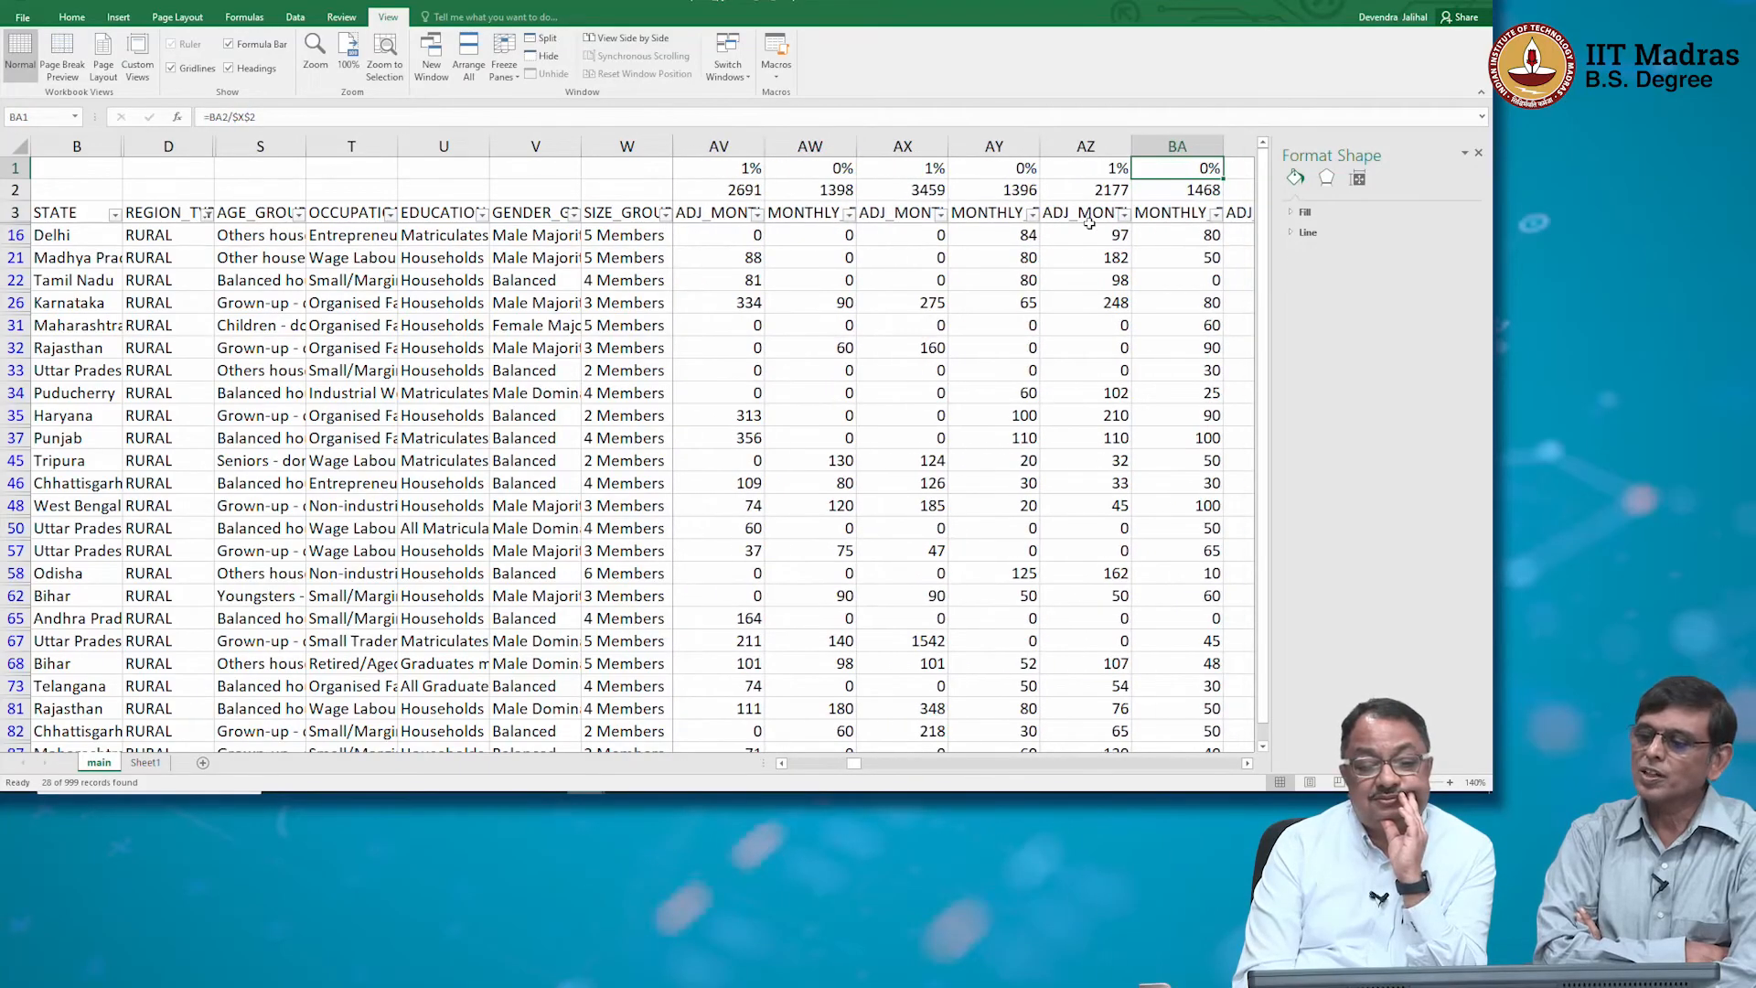
key(Right)
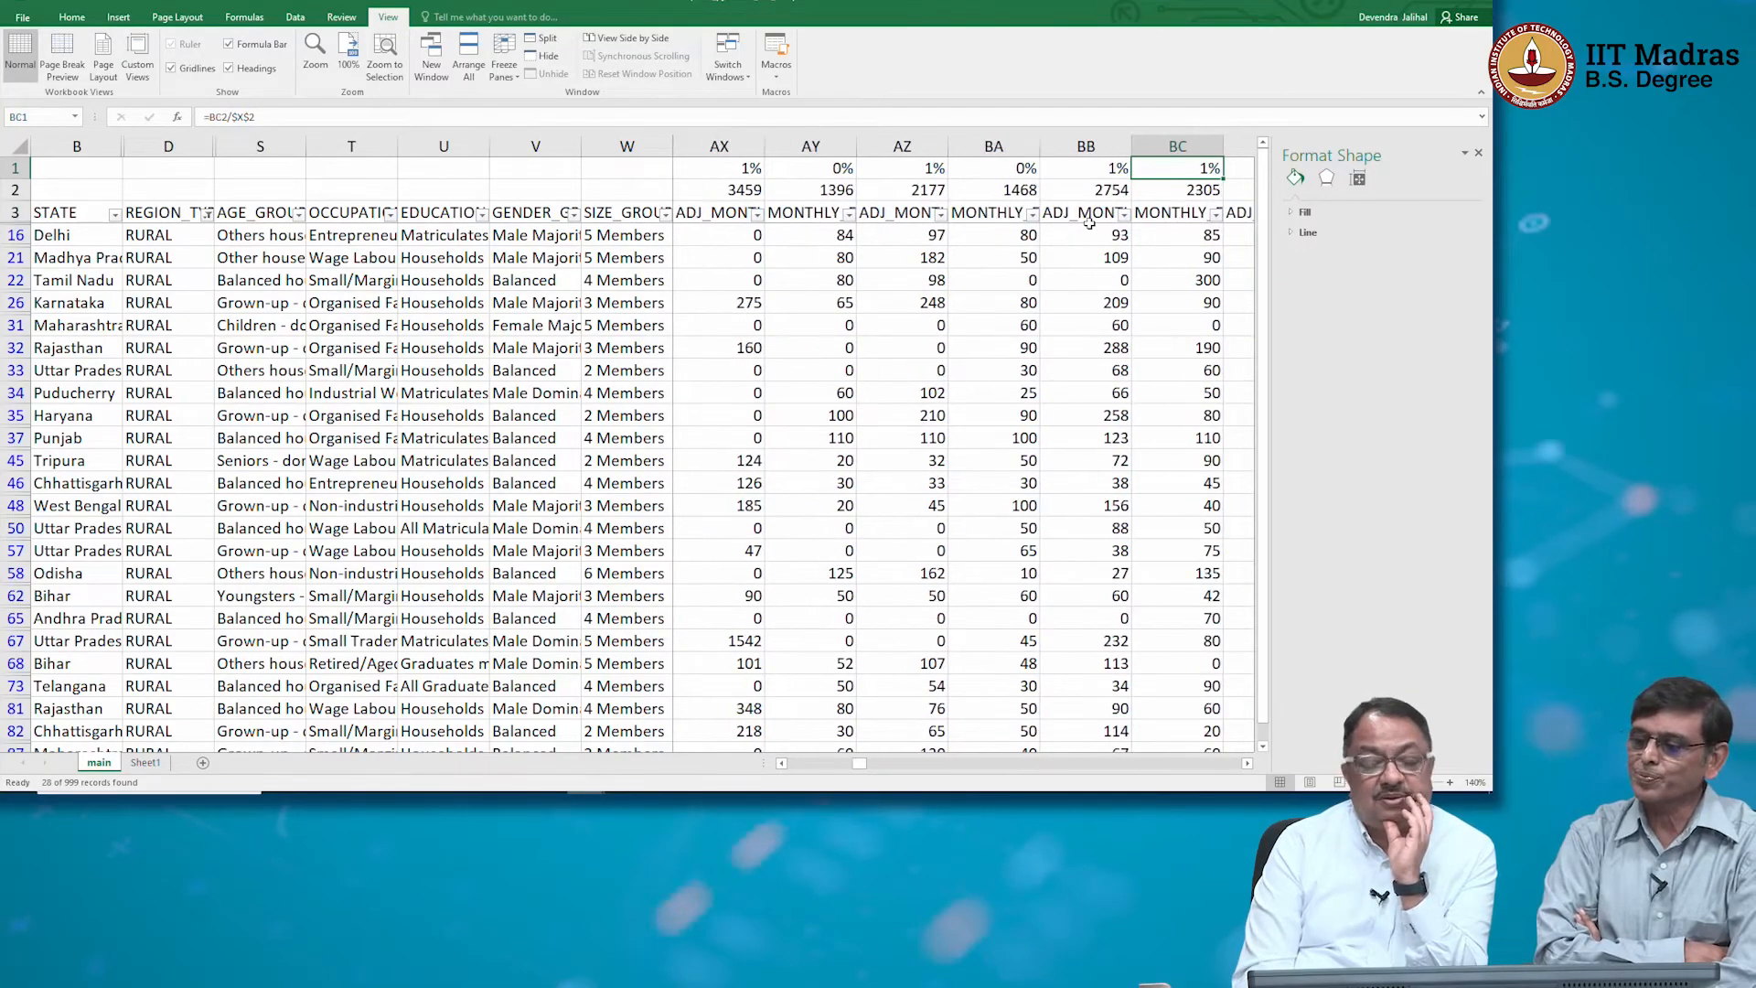
Return to cell X1 beside the first percentages and read the full category name in header cell AB3
key(Left)
key(Left)
key(Left)
key(Left)
key(Left)
key(Left)
key(Left)
key(Left)
key(Left)
key(Left)
key(Left)
key(Left)
key(Left)
key(Left)
key(Left)
key(Left)
key(Left)
key(Left)
key(Left)
key(Left)
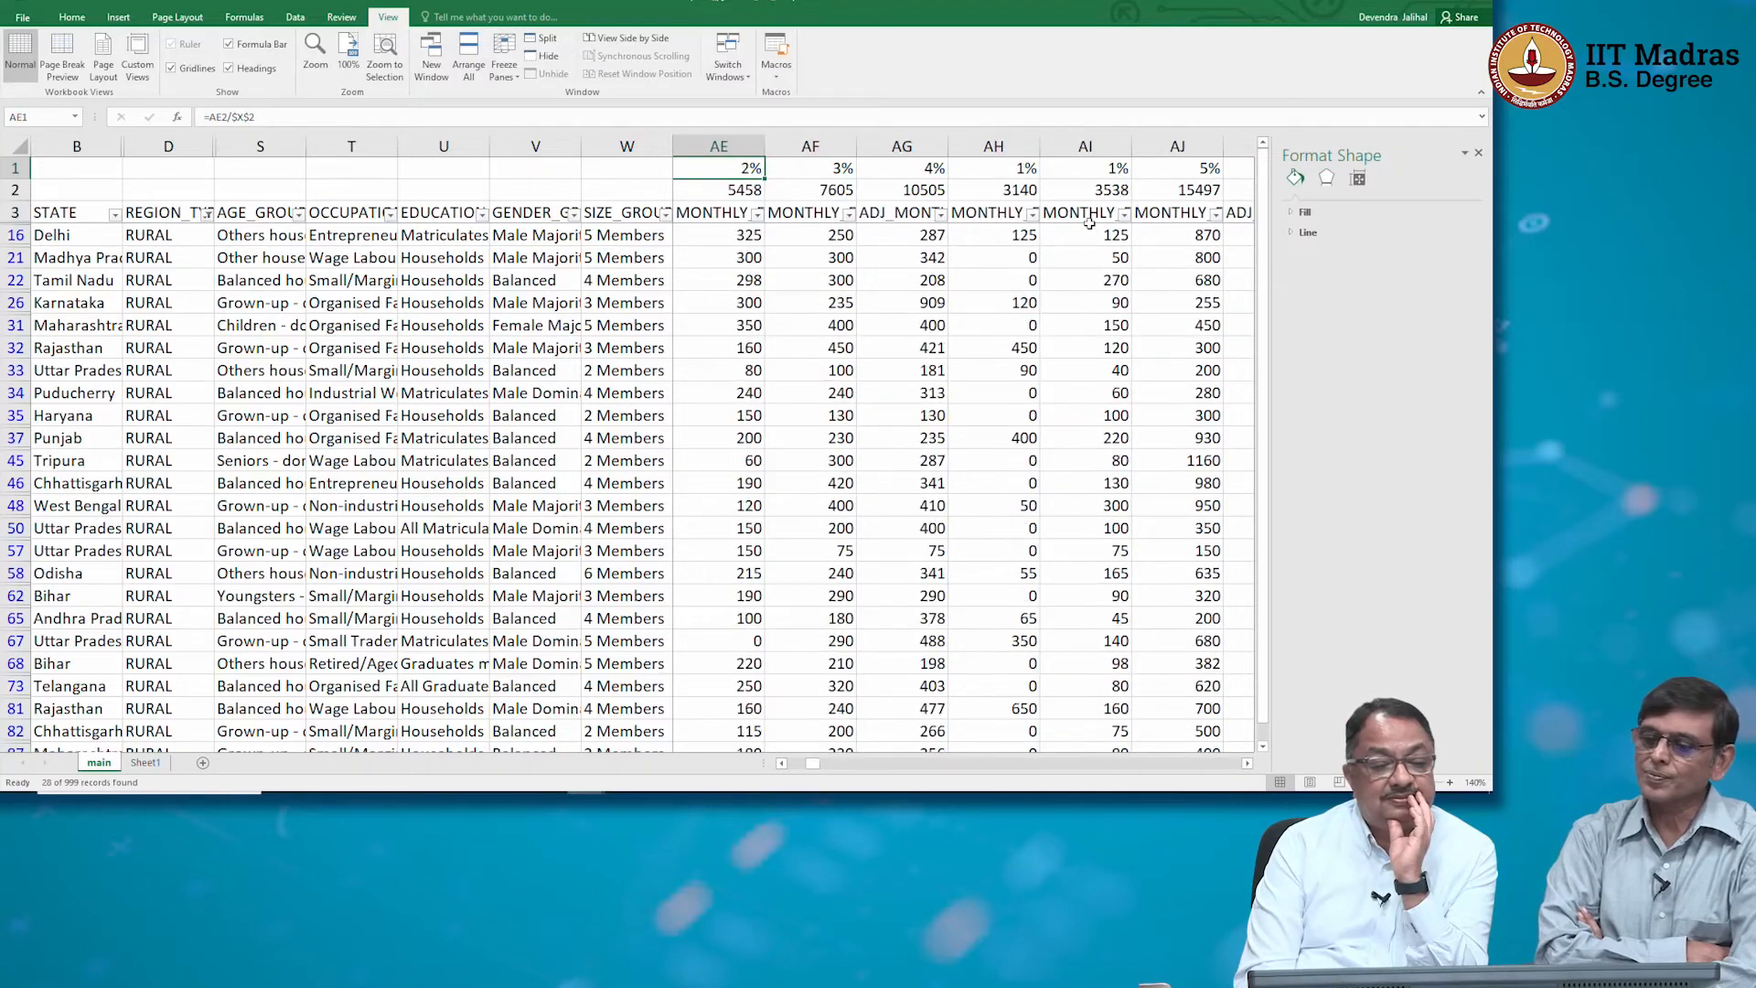
key(Left)
key(Left)
key(Left)
key(Left)
key(Left)
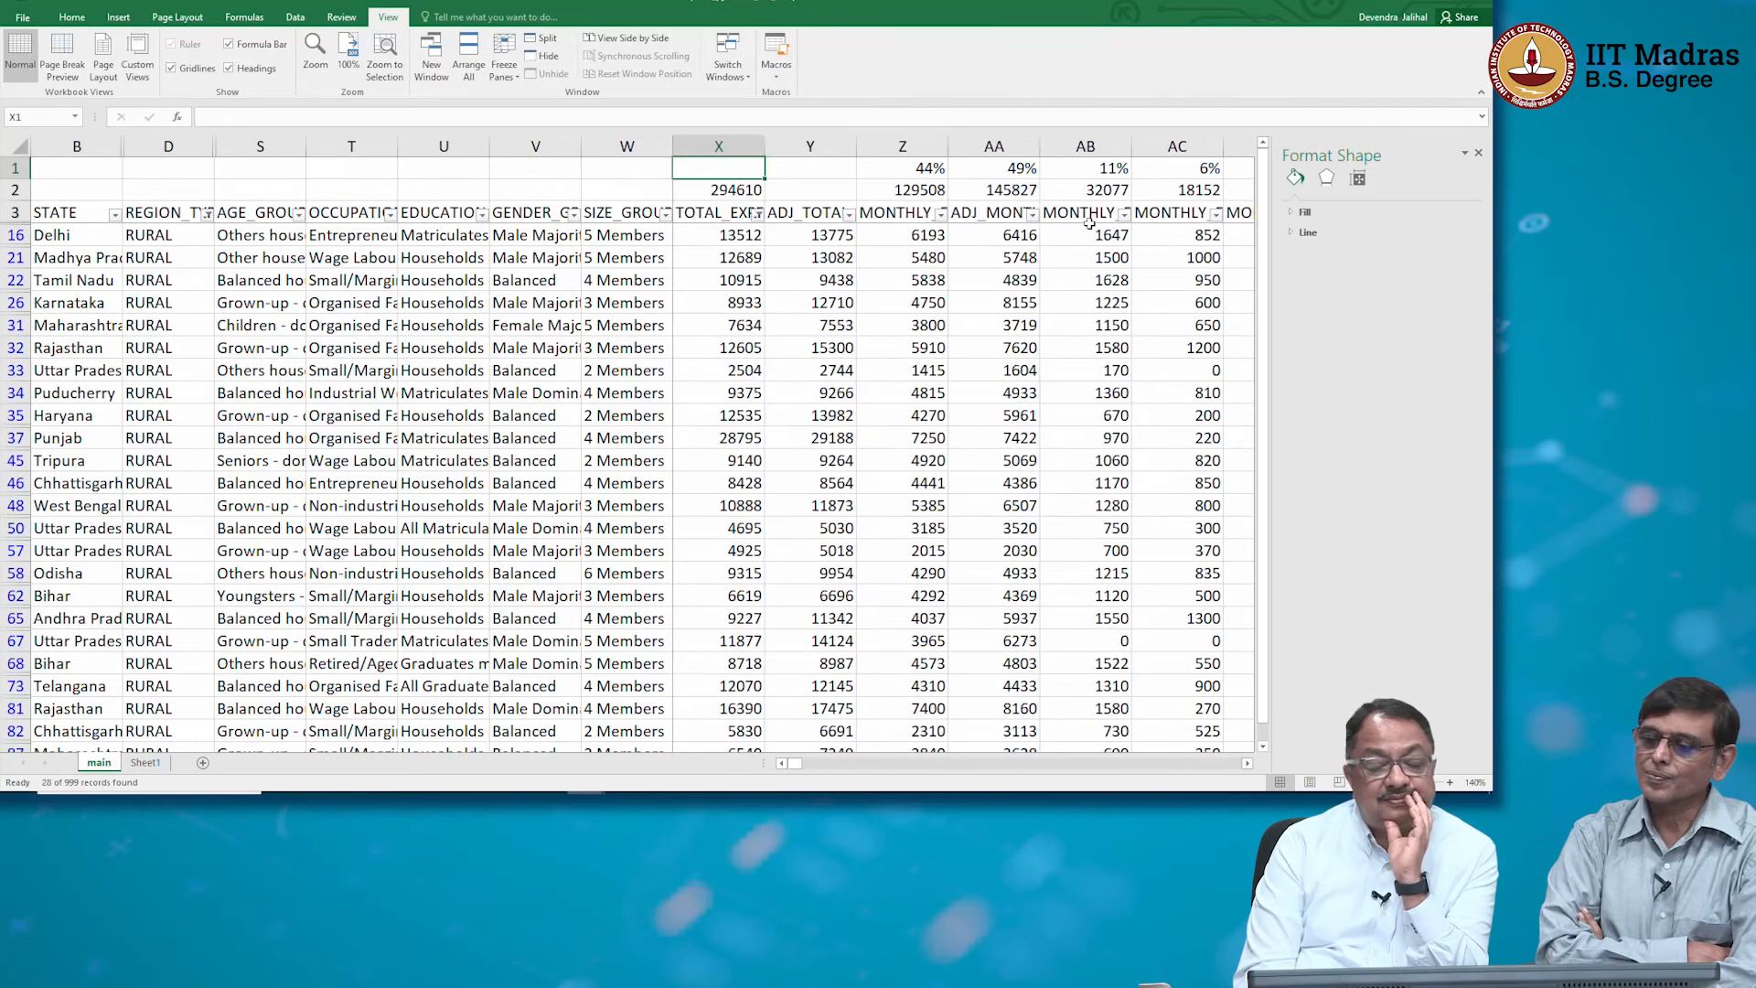
key(Right)
key(Right)
key(Right)
key(Down)
key(Down)
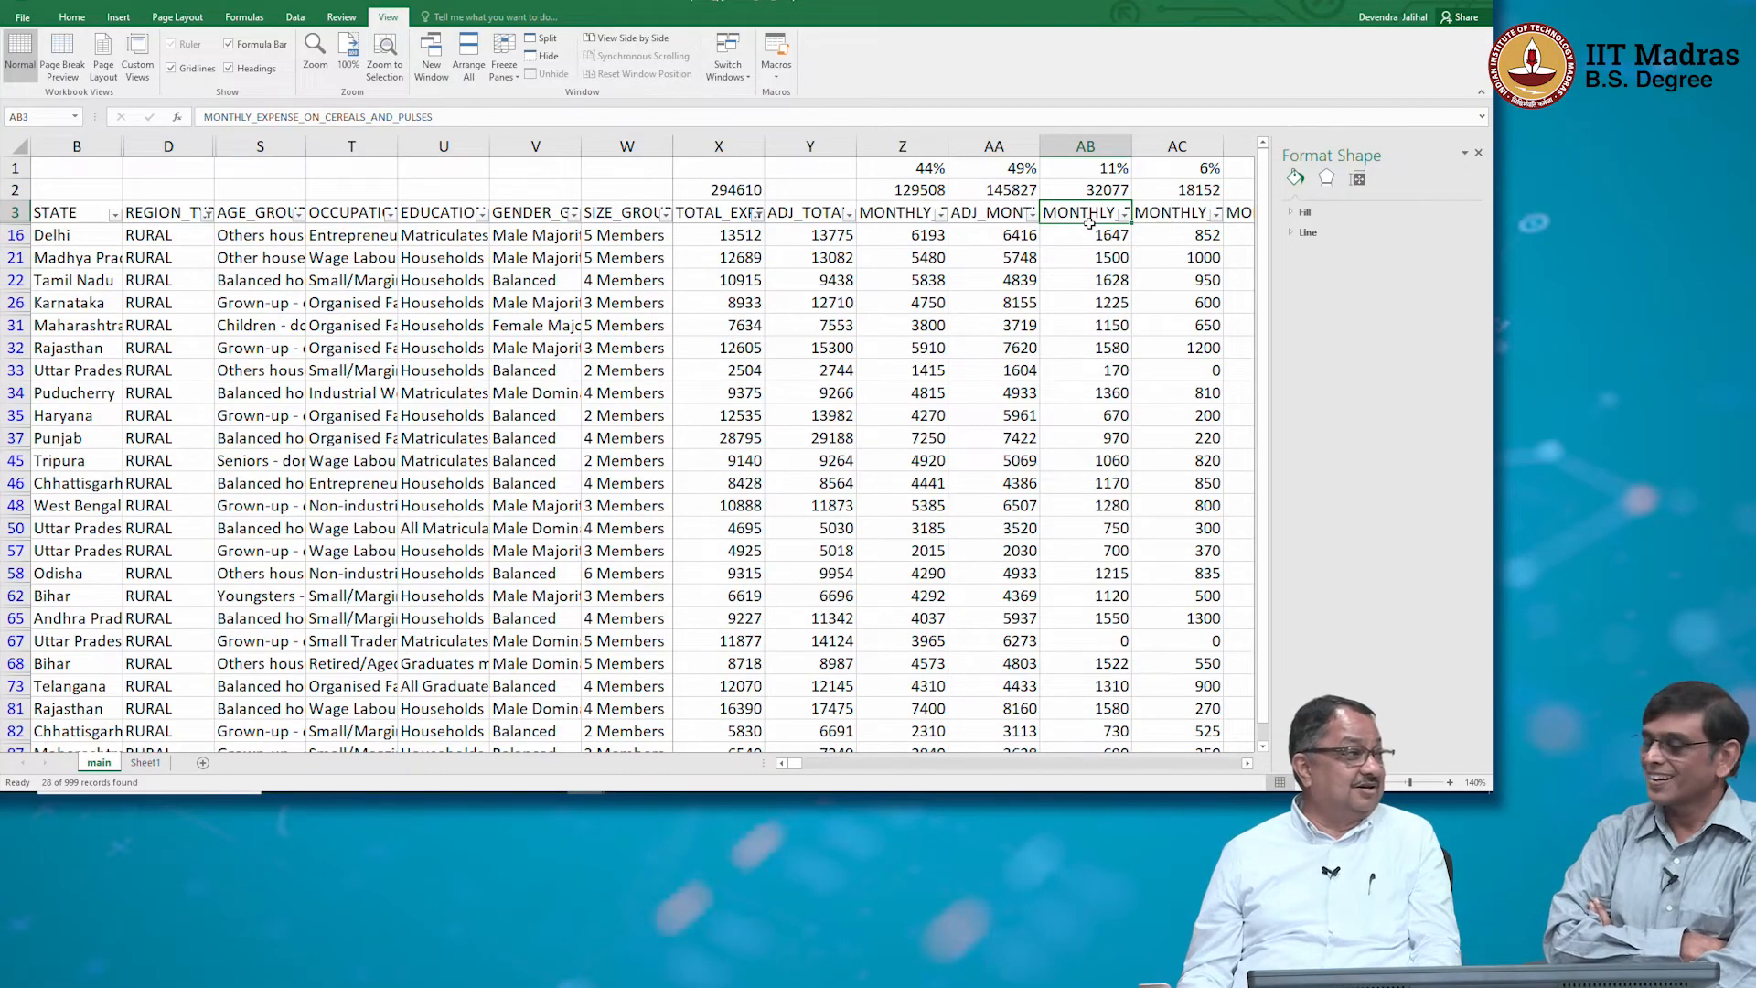
Read the full category names in header row 3 from AC through BY alongside their rural percentages
key(Right)
key(Right)
key(Right)
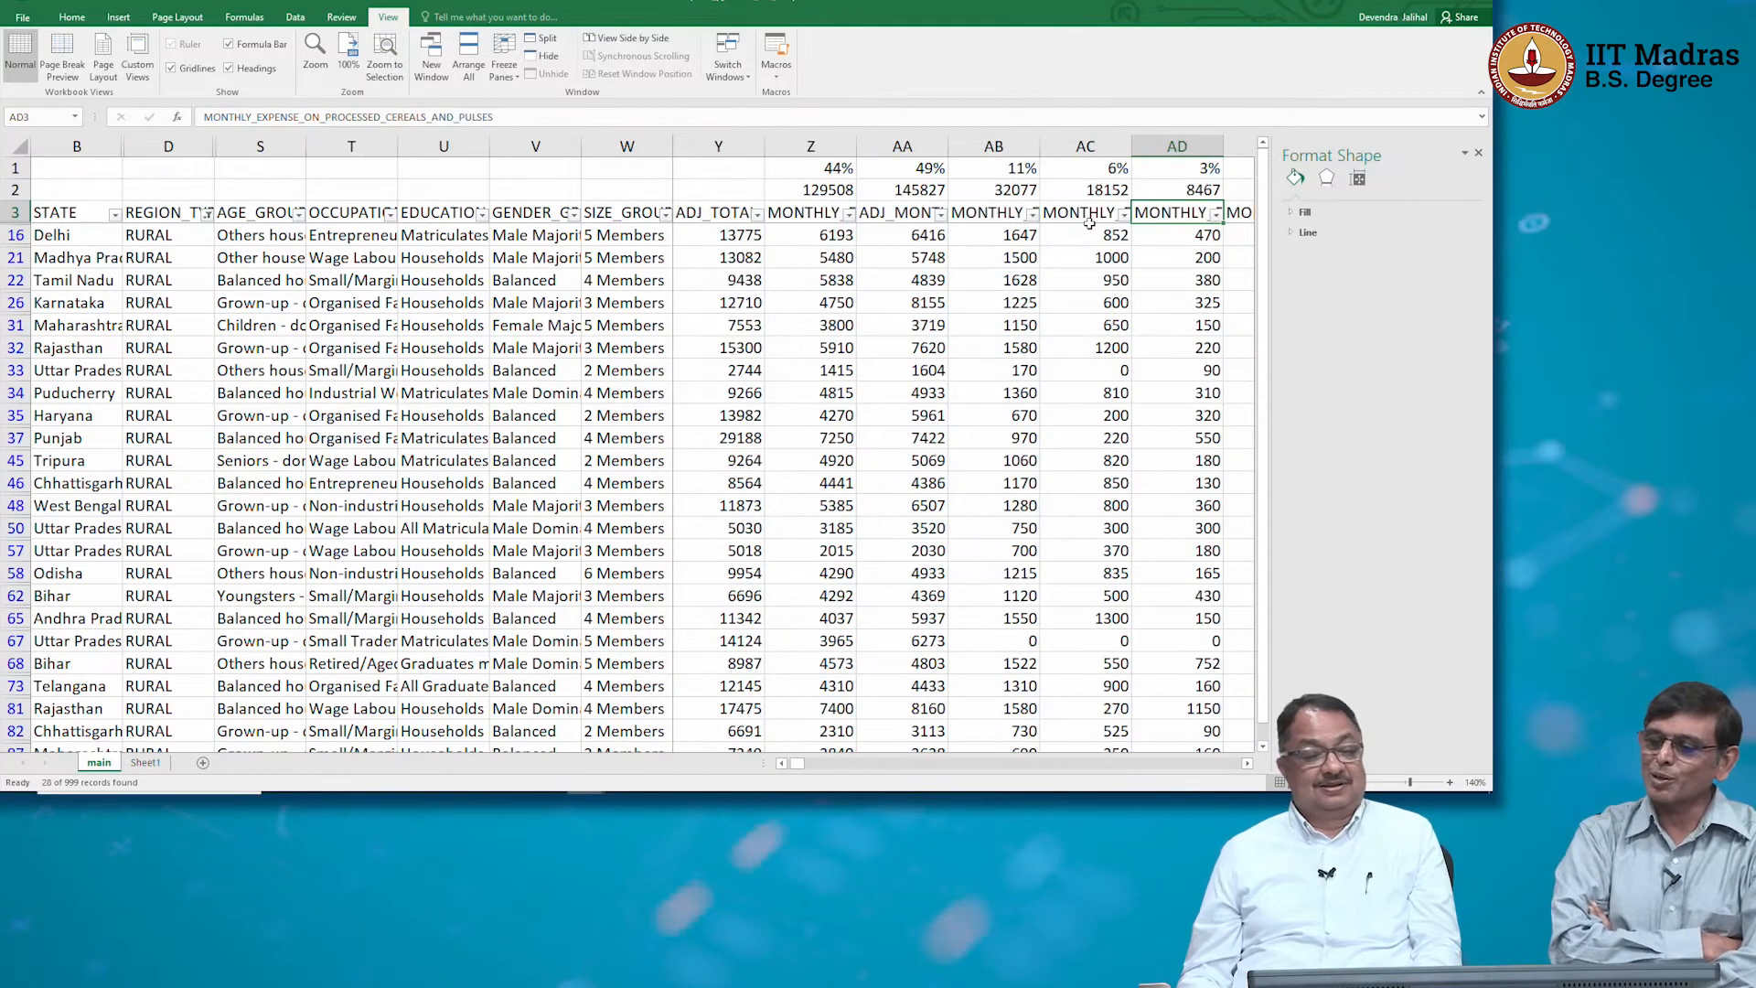
key(Right)
key(Right)
key(Right)
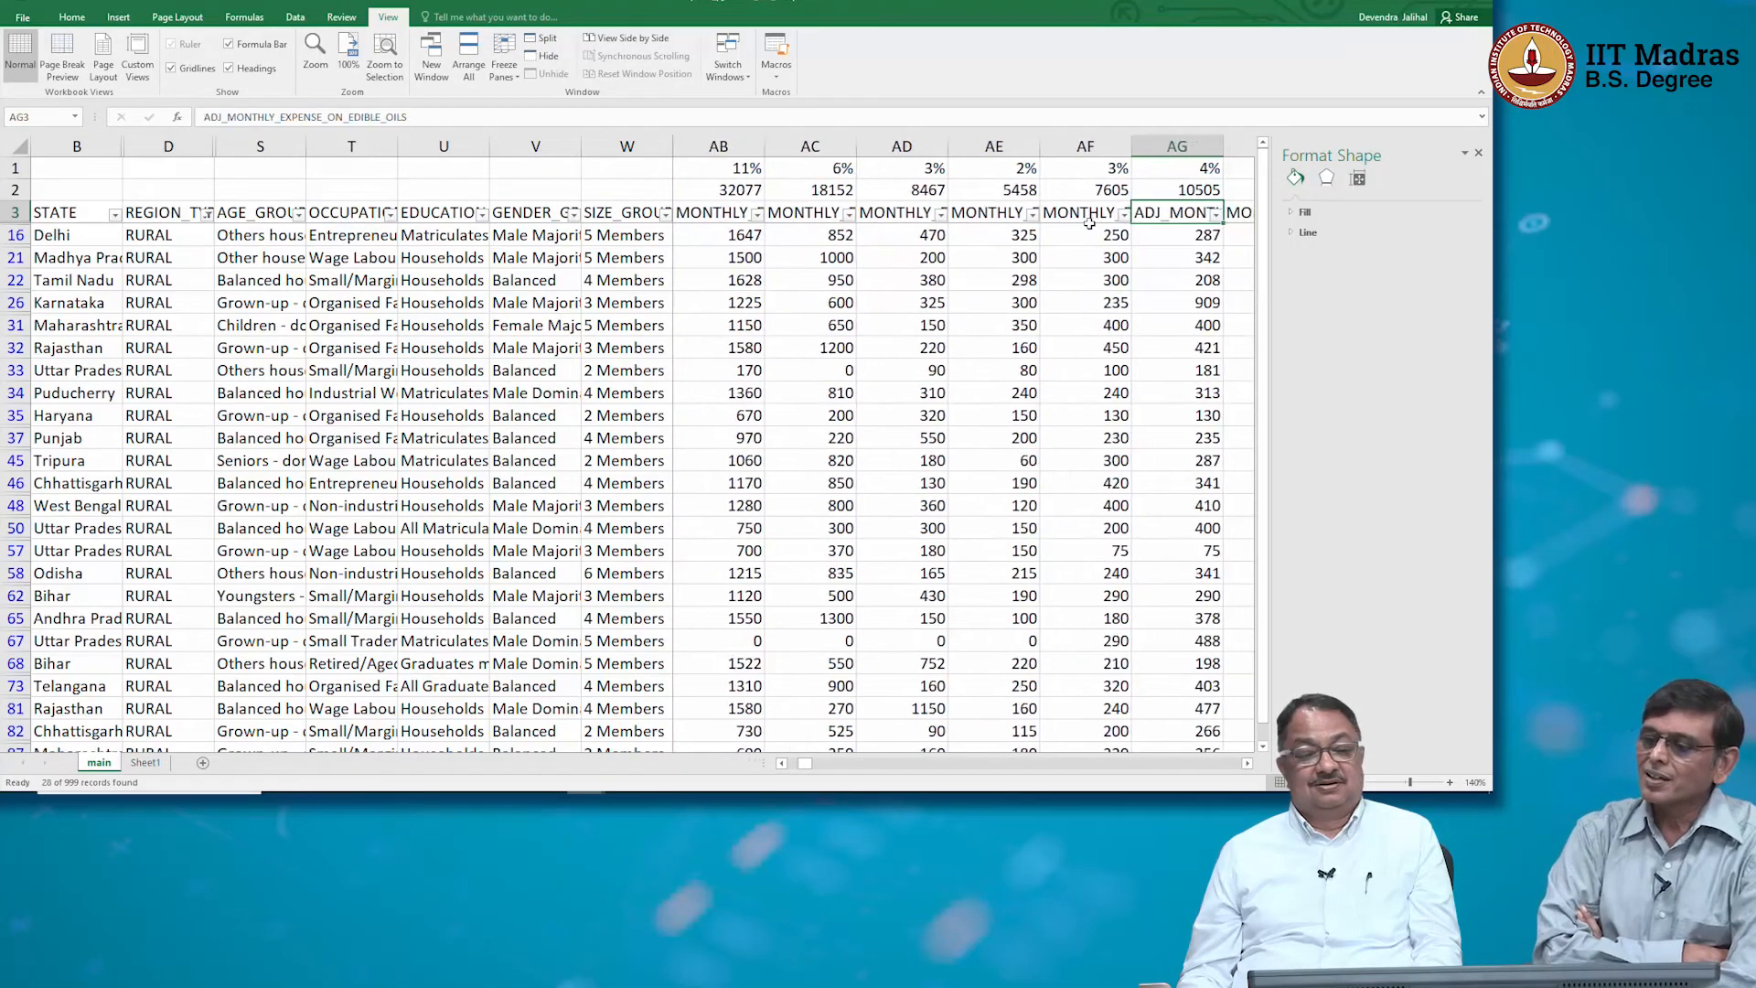
key(Right)
key(Right)
key(Right)
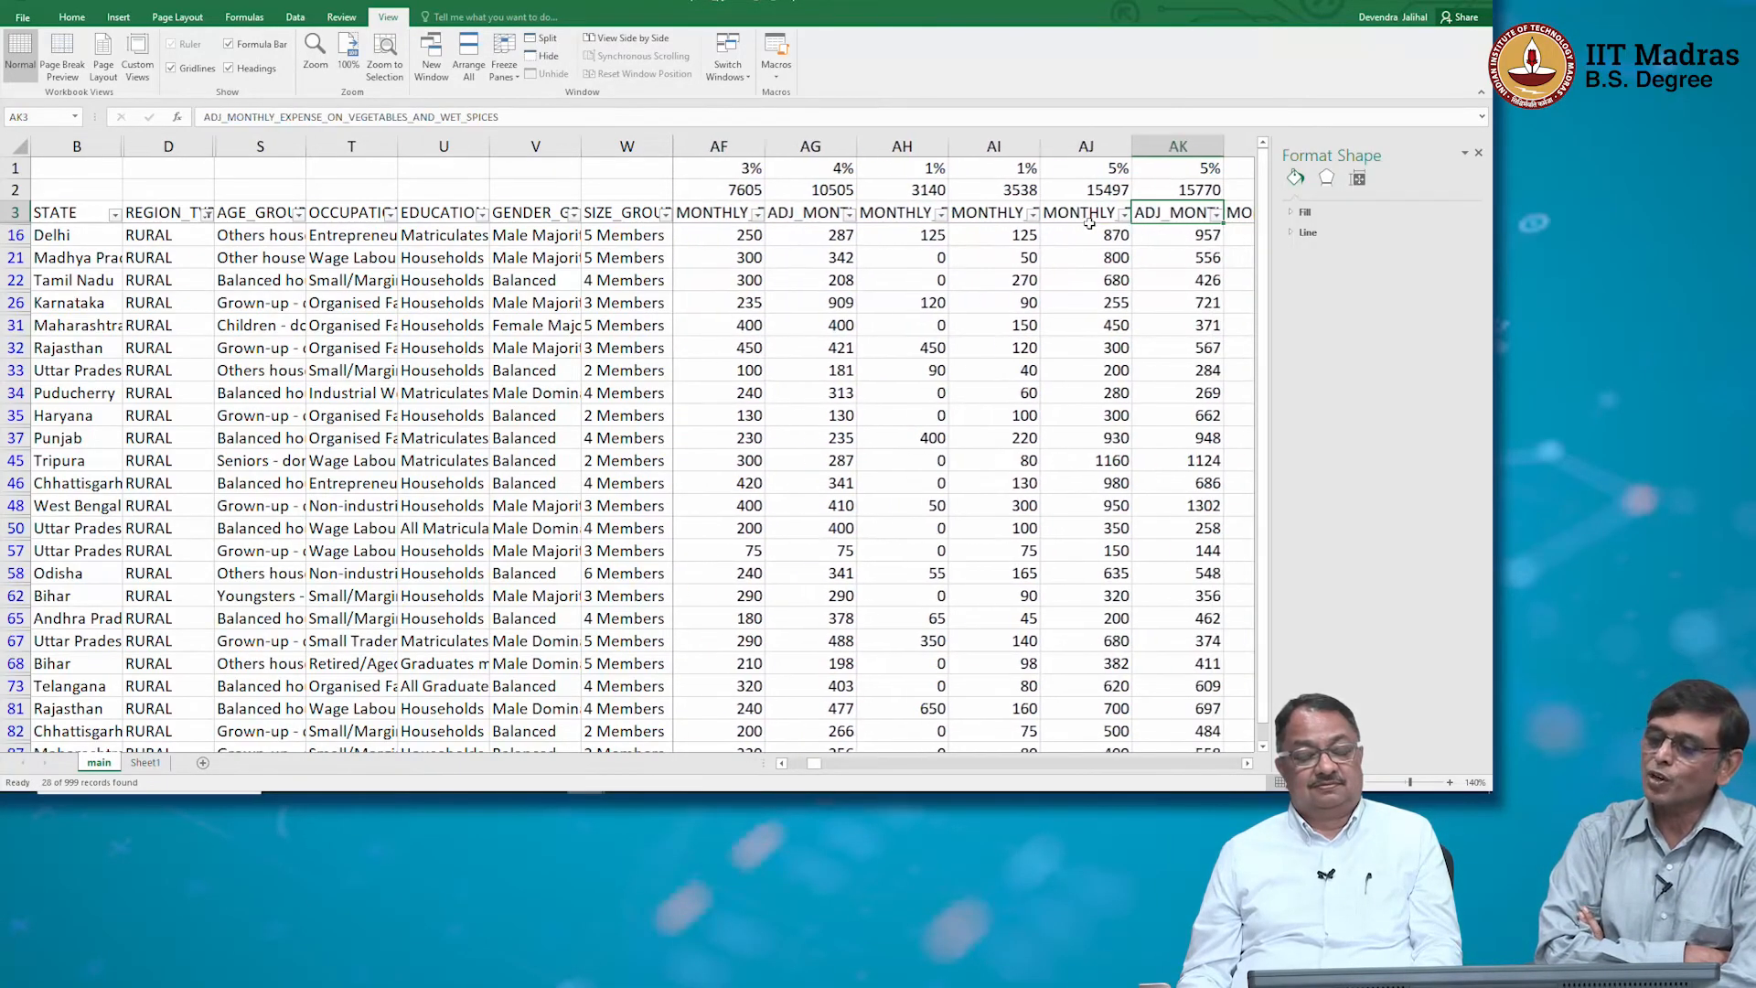
key(Right)
key(Right)
key(Right)
key(Right)
key(Right)
key(Right)
key(Right)
key(Right)
key(Right)
key(Right)
key(Right)
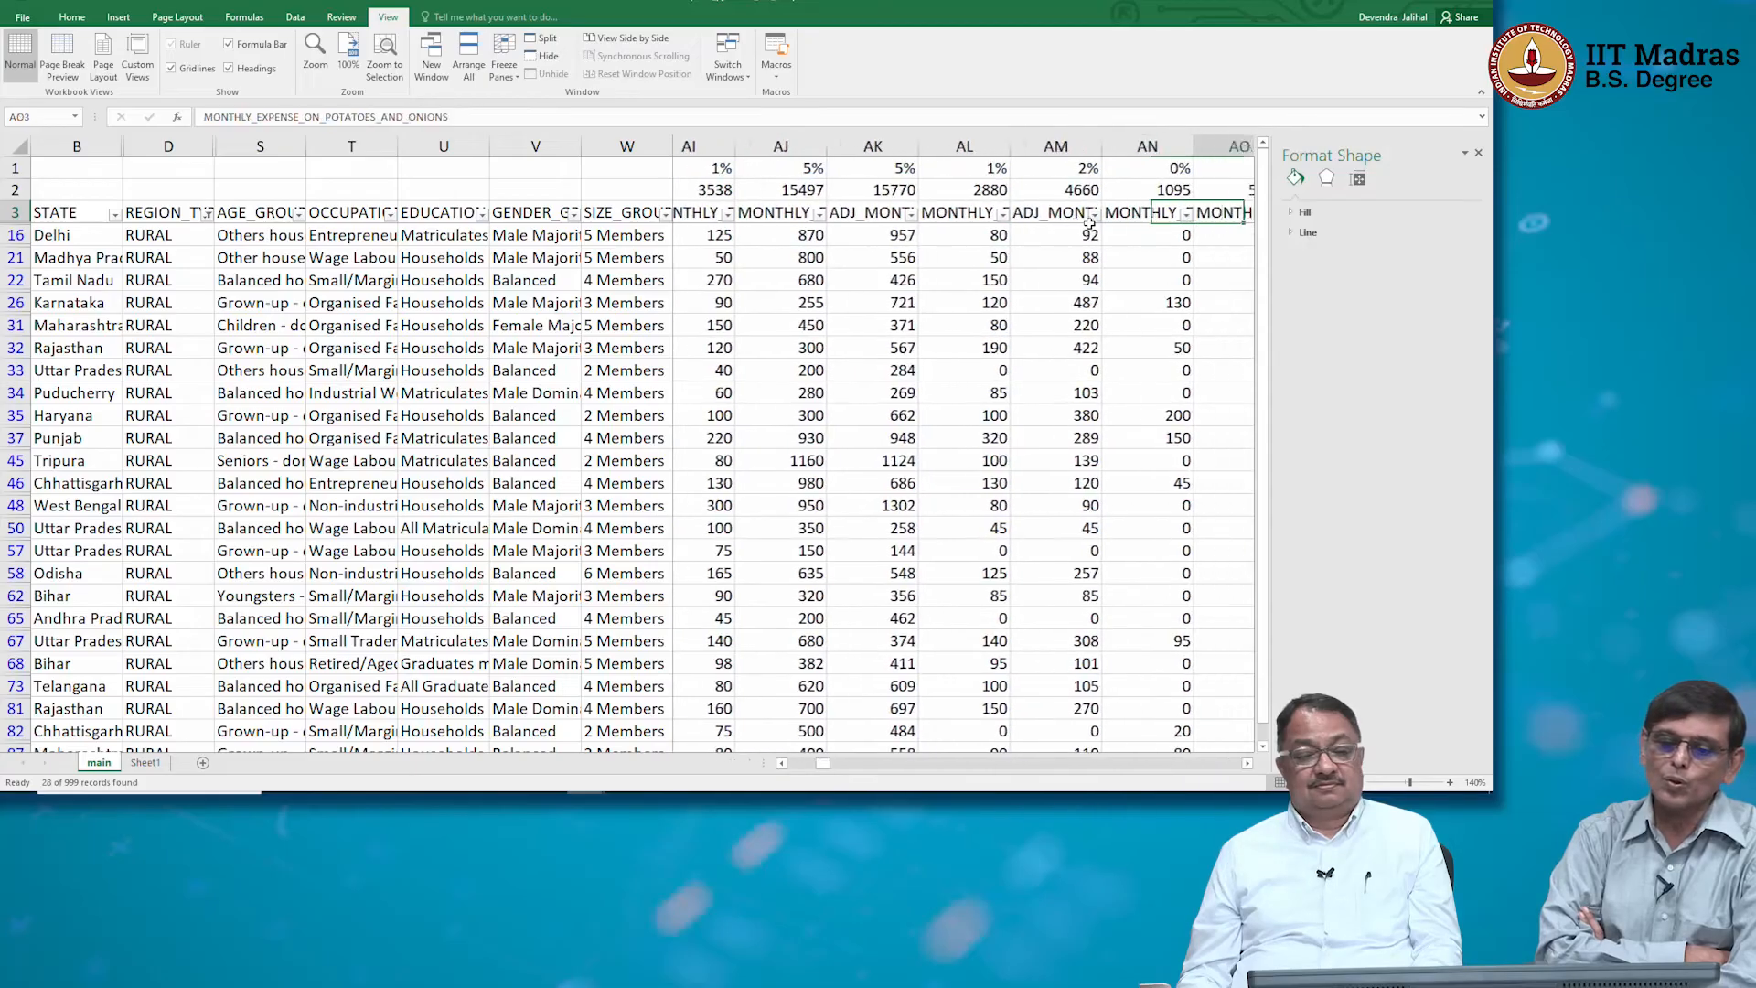
key(Right)
key(Right)
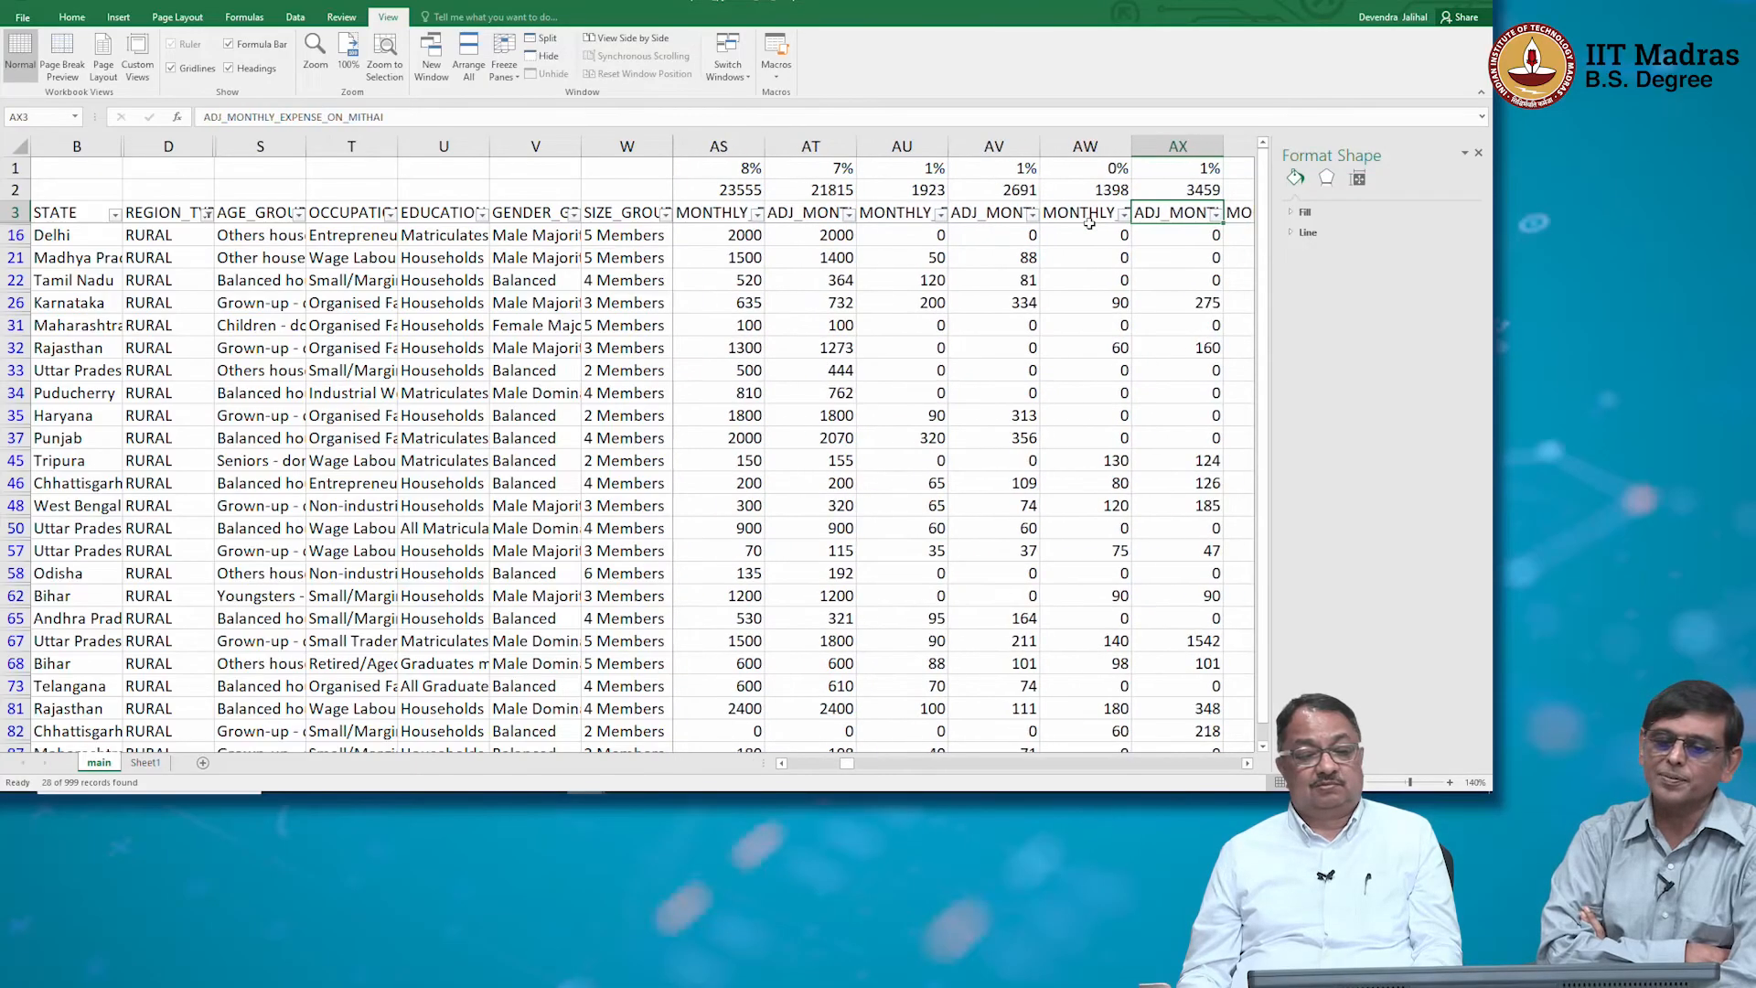
key(Right)
key(Right)
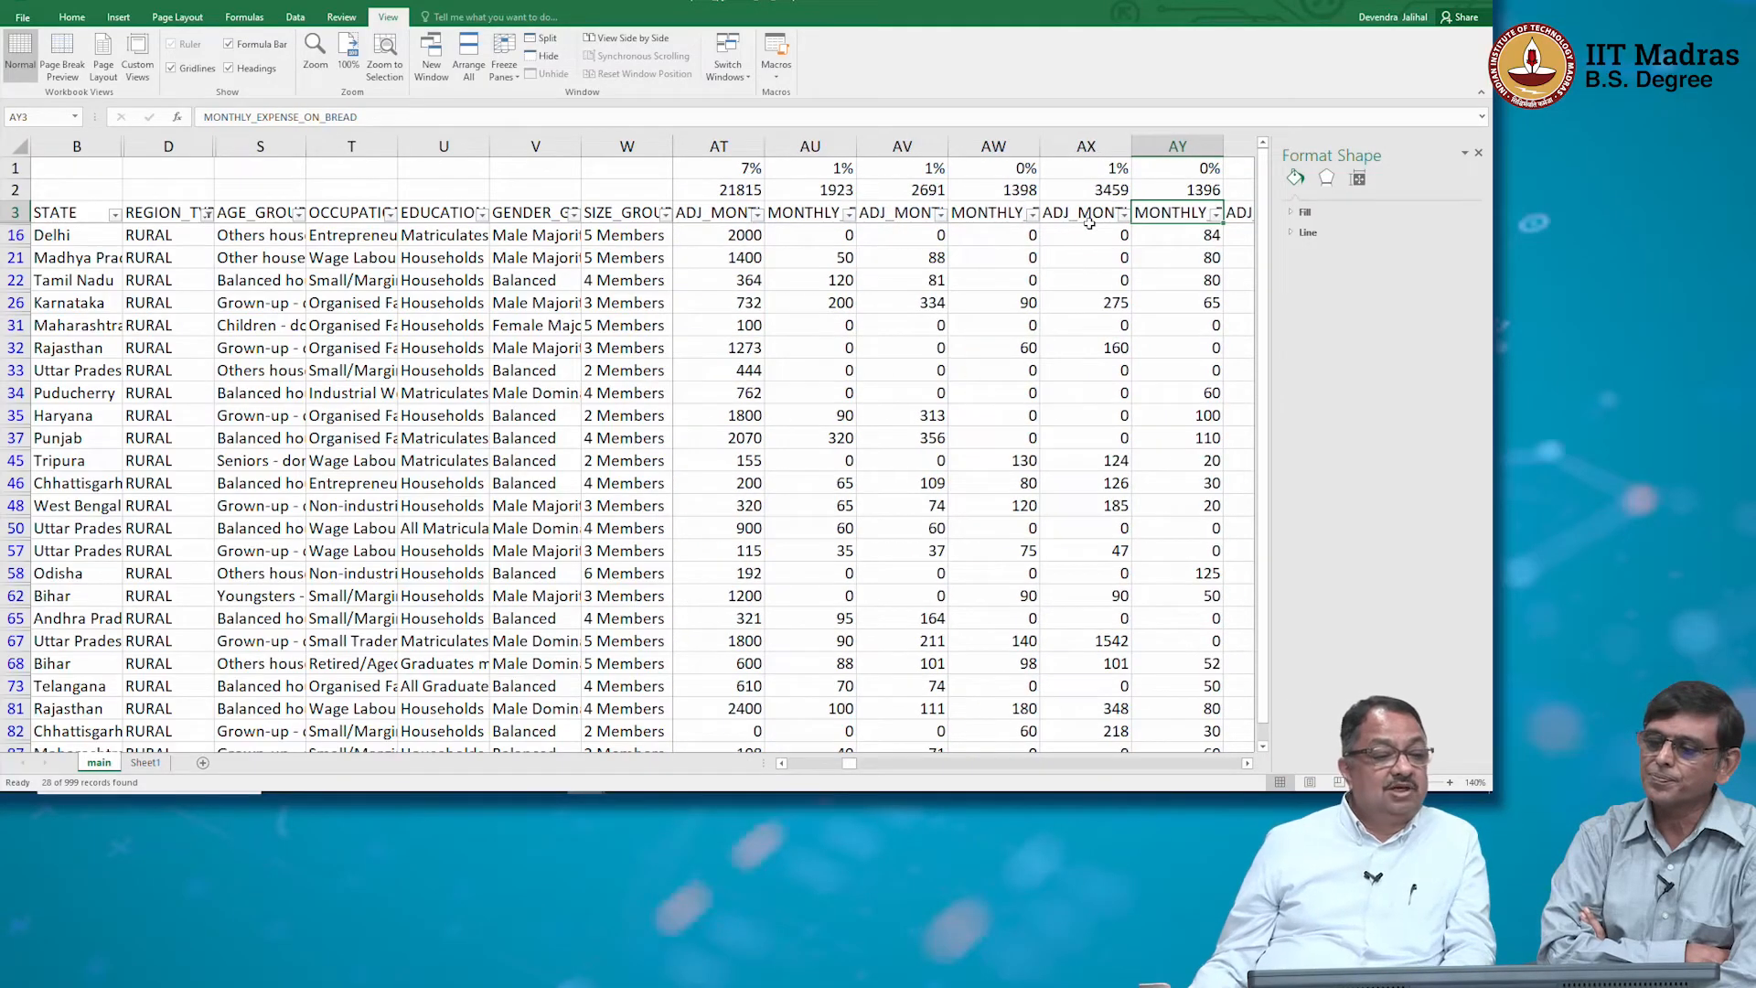
key(Right)
key(Right)
key(Right)
key(Right)
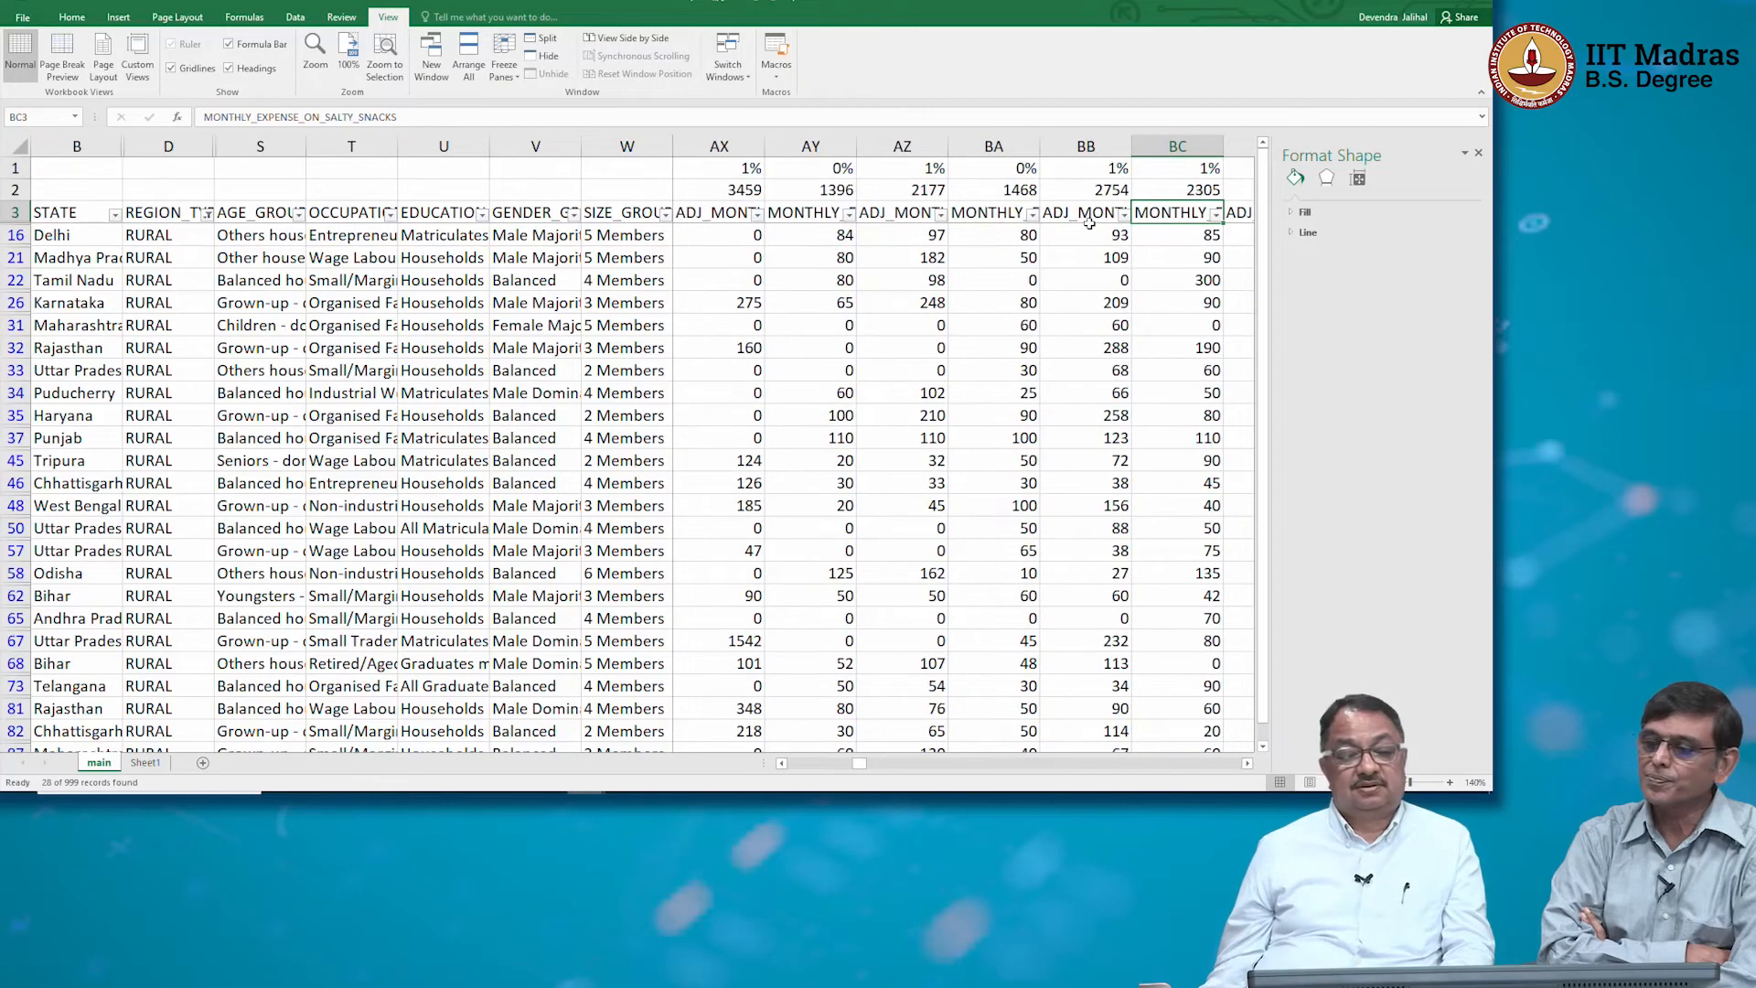
key(Right)
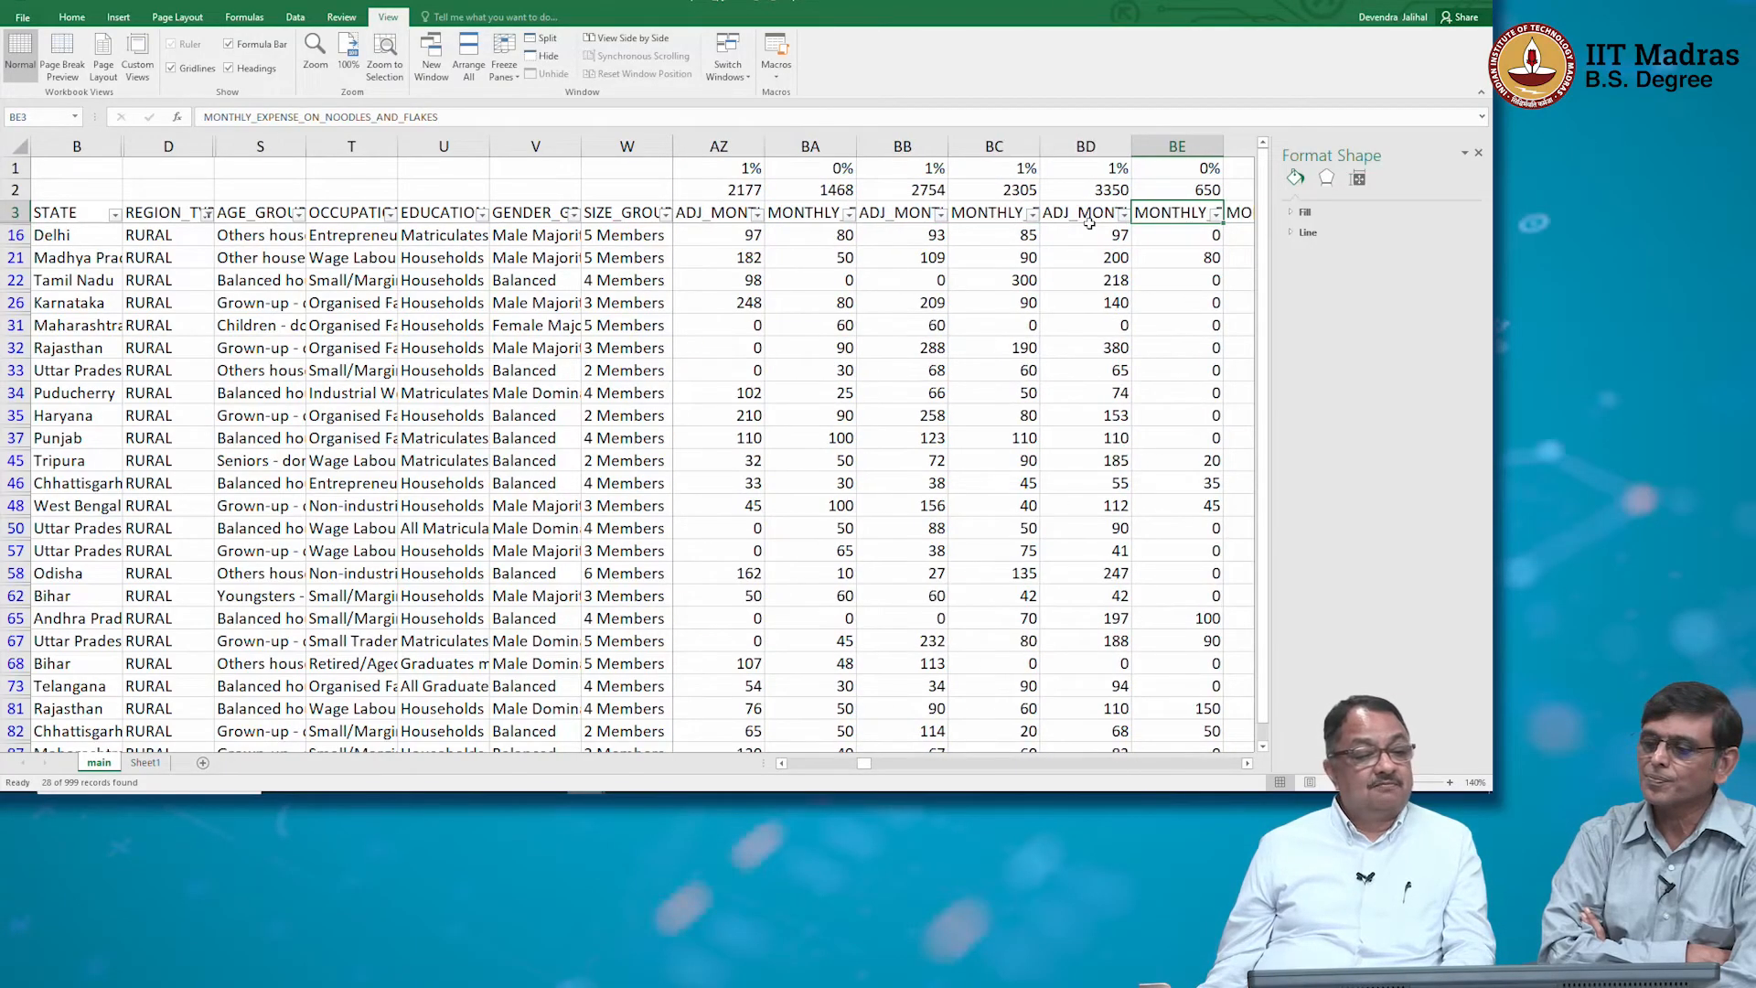
key(Right)
key(Right)
key(Right)
key(Right)
key(Right)
key(Right)
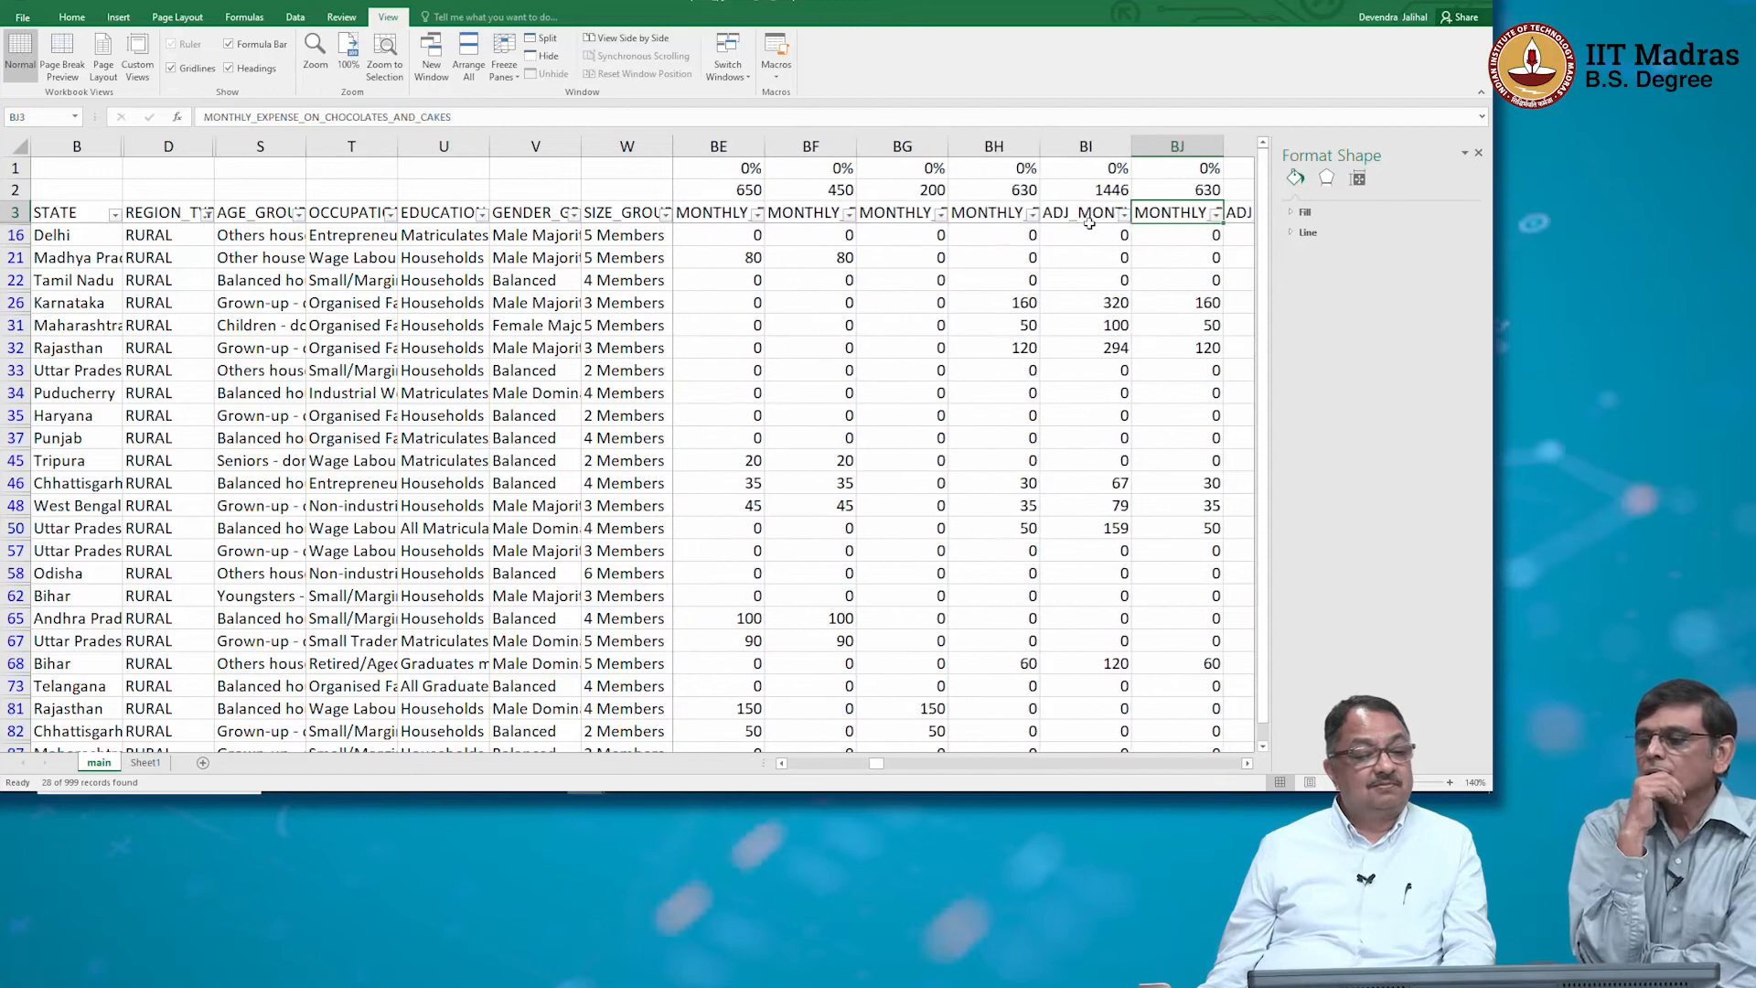
key(Right)
key(Right)
key(Right)
key(Right)
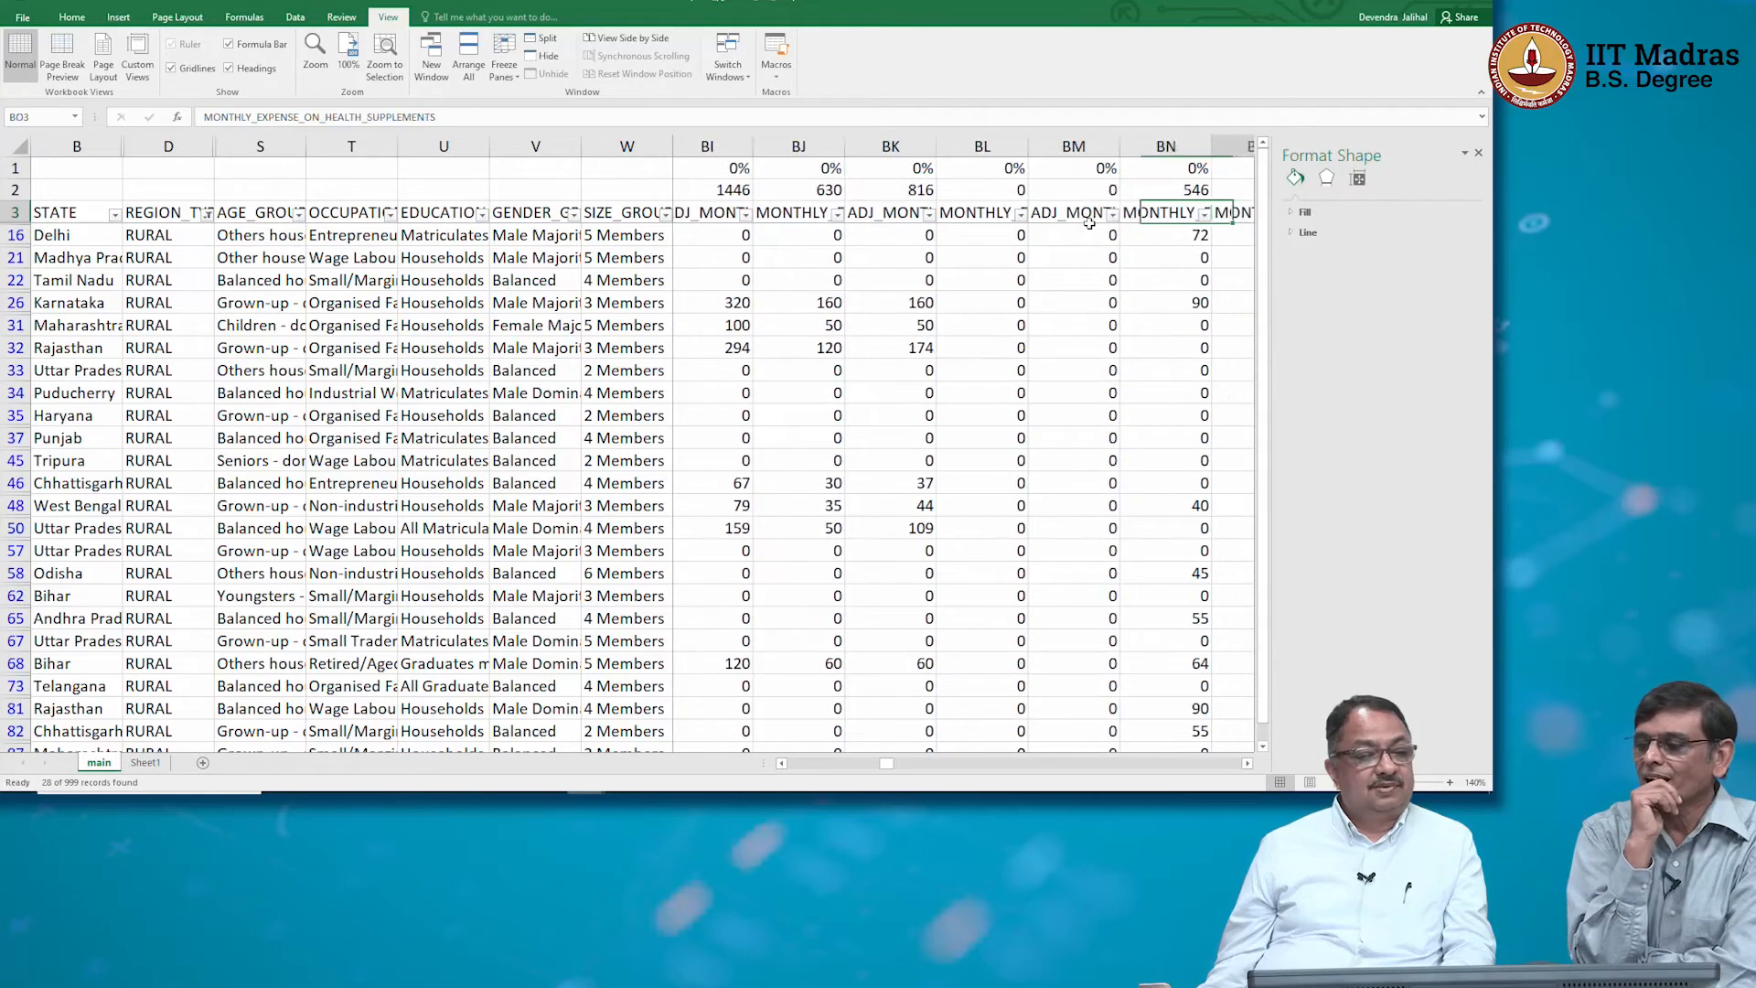
key(Right)
key(Right)
key(Right)
key(Right)
key(Right)
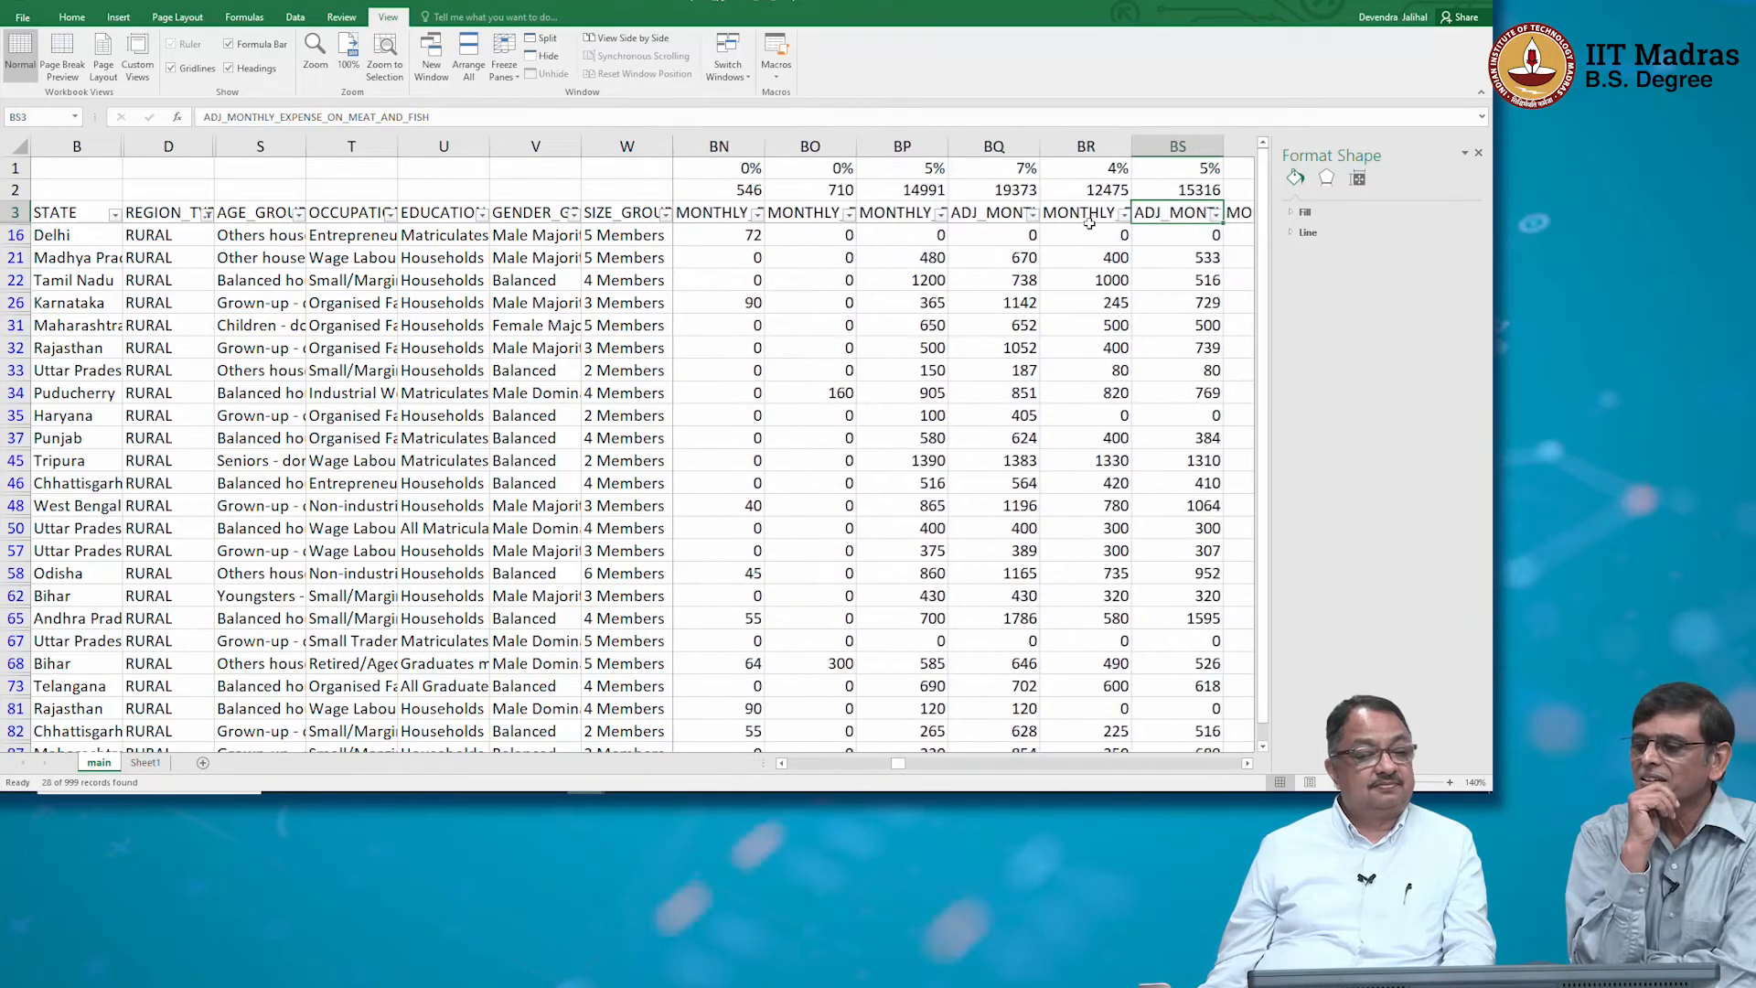
key(Right)
key(Right)
key(Right)
key(Right)
key(Right)
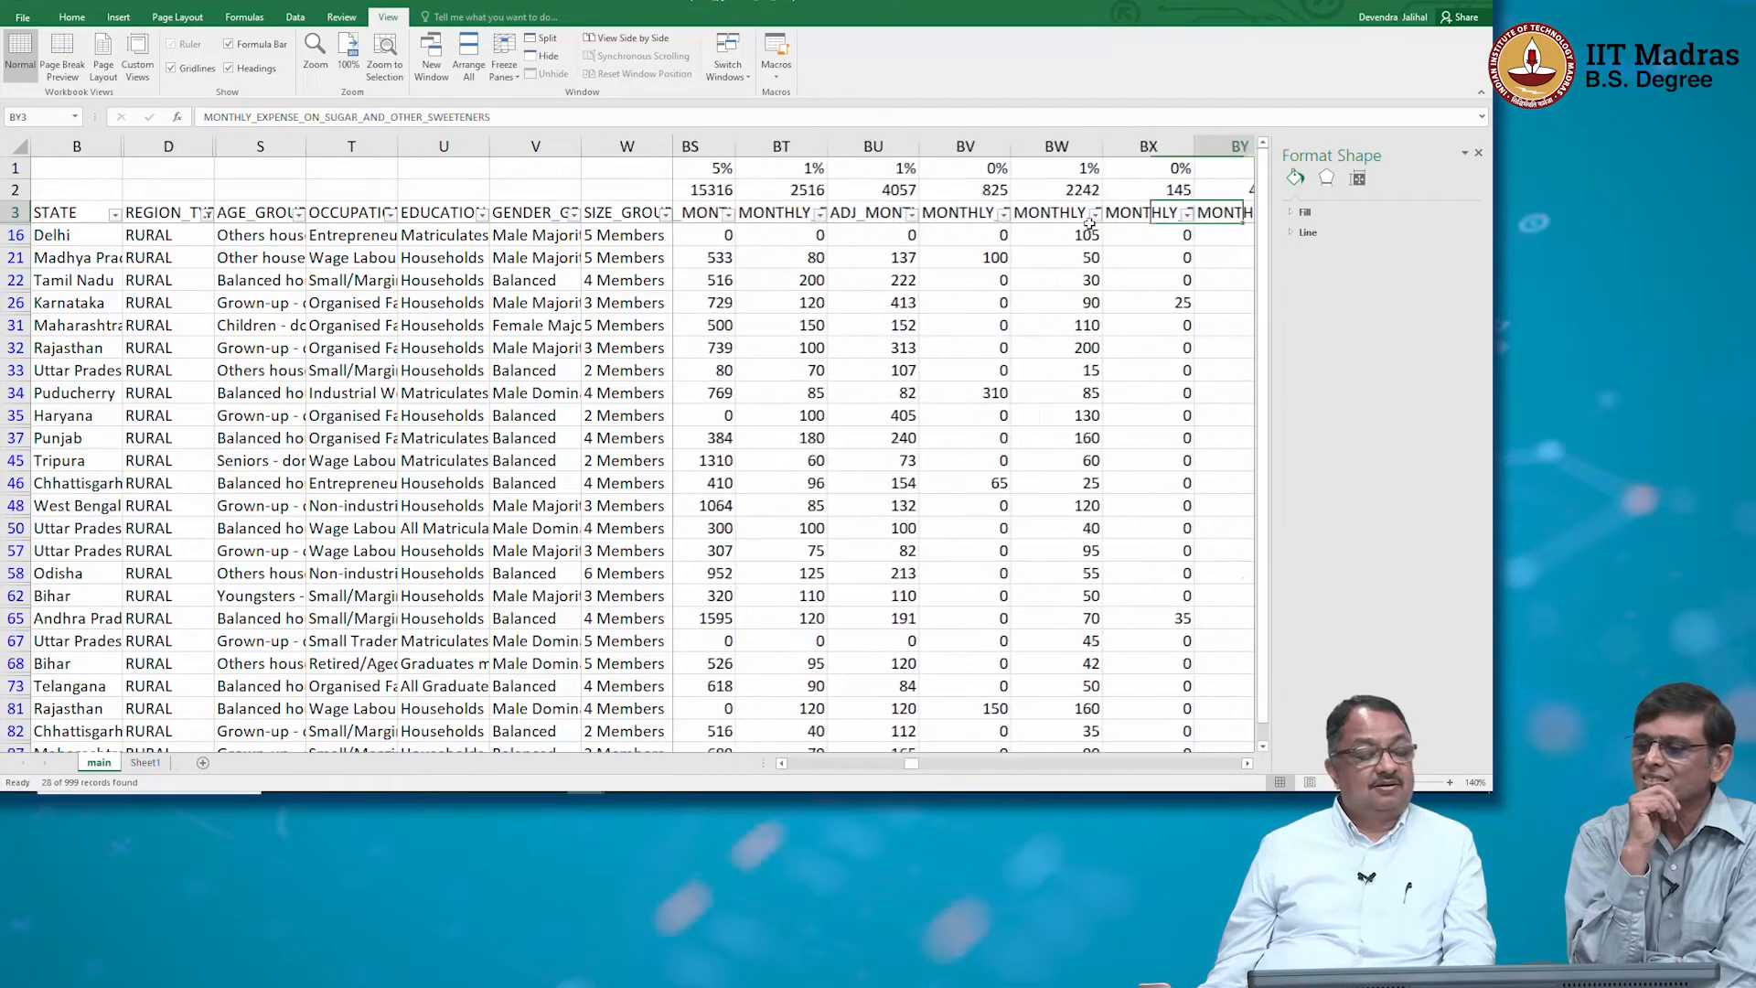
Read the full category names in header row 3 from BZ through CG alongside their rural percentages
key(Right)
key(Right)
key(Right)
key(Right)
key(Right)
key(Right)
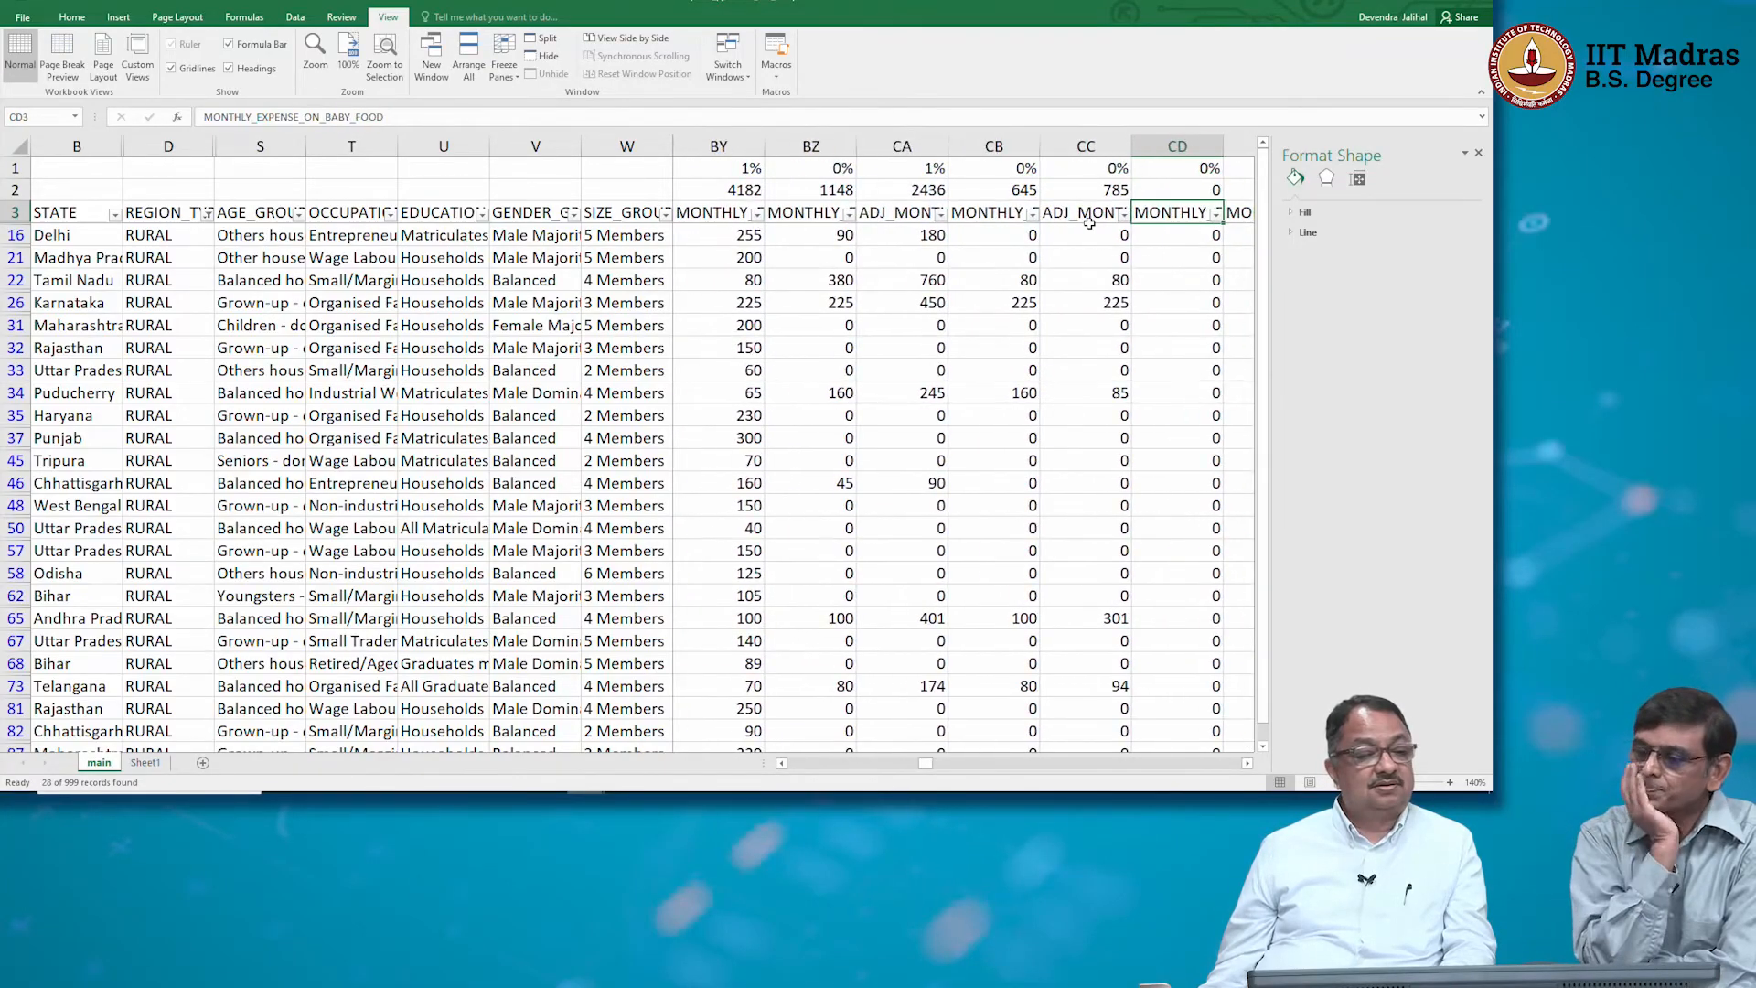
key(Right)
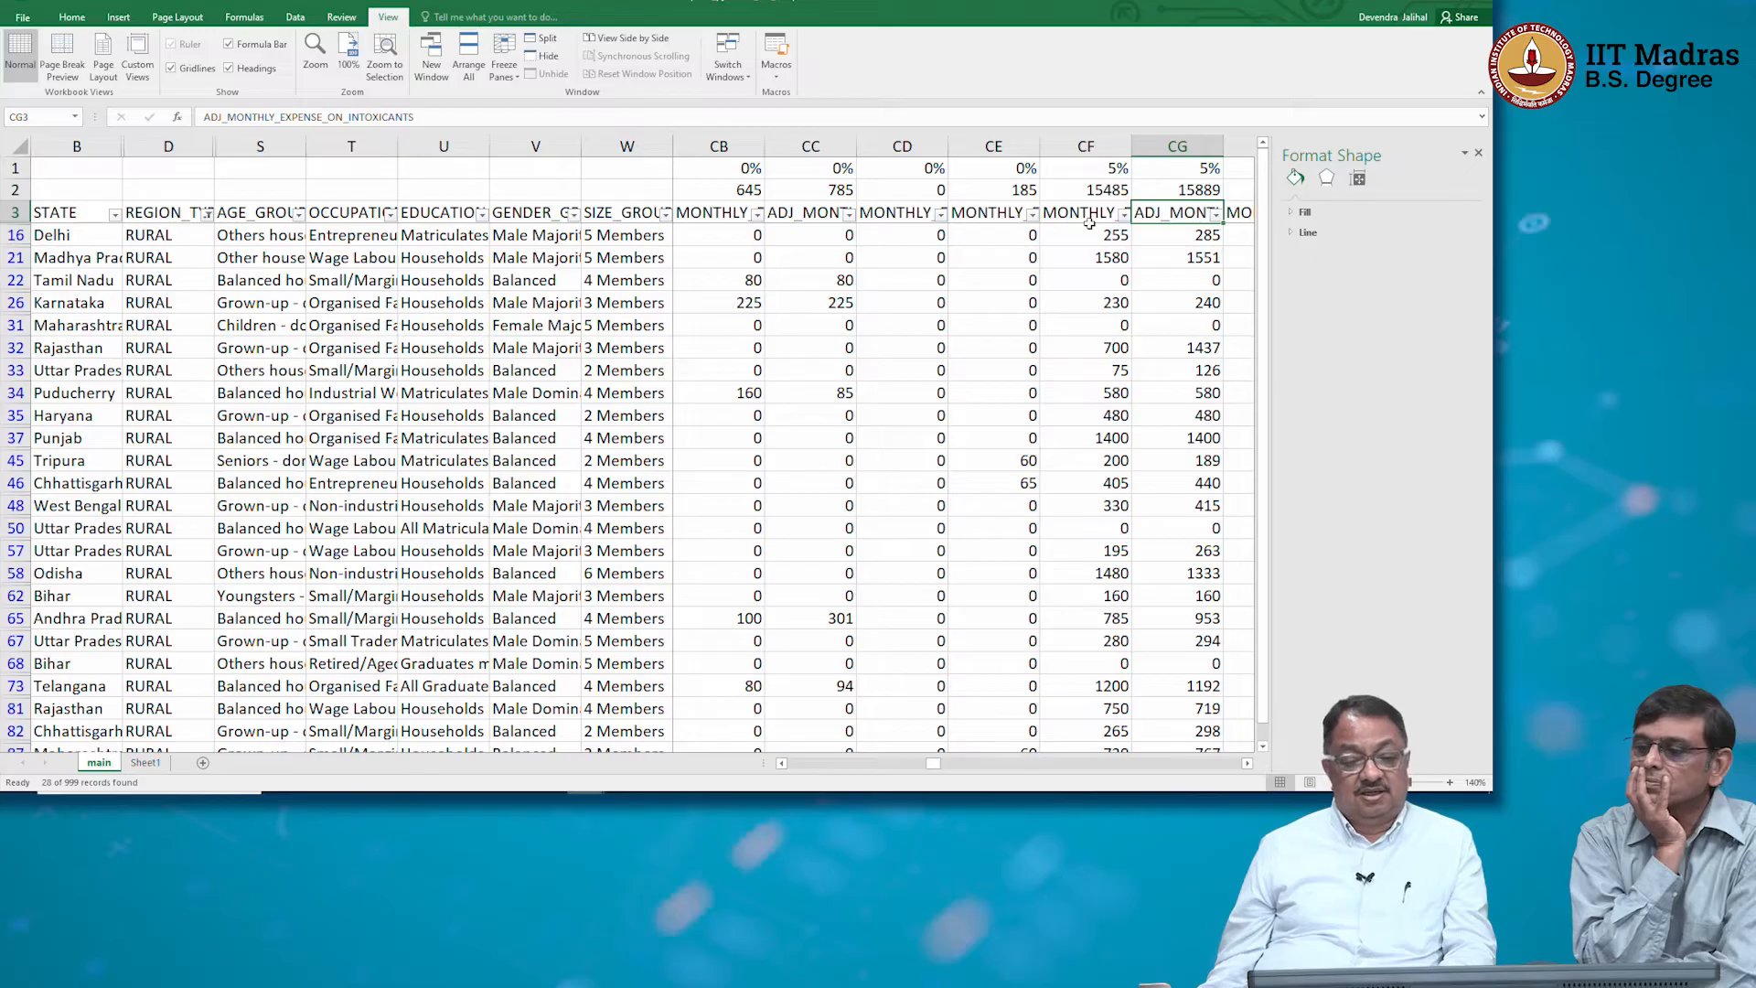
Go back to header cell CC3 and reread the full category names through CF3
key(Left)
key(Left)
key(Left)
key(Left)
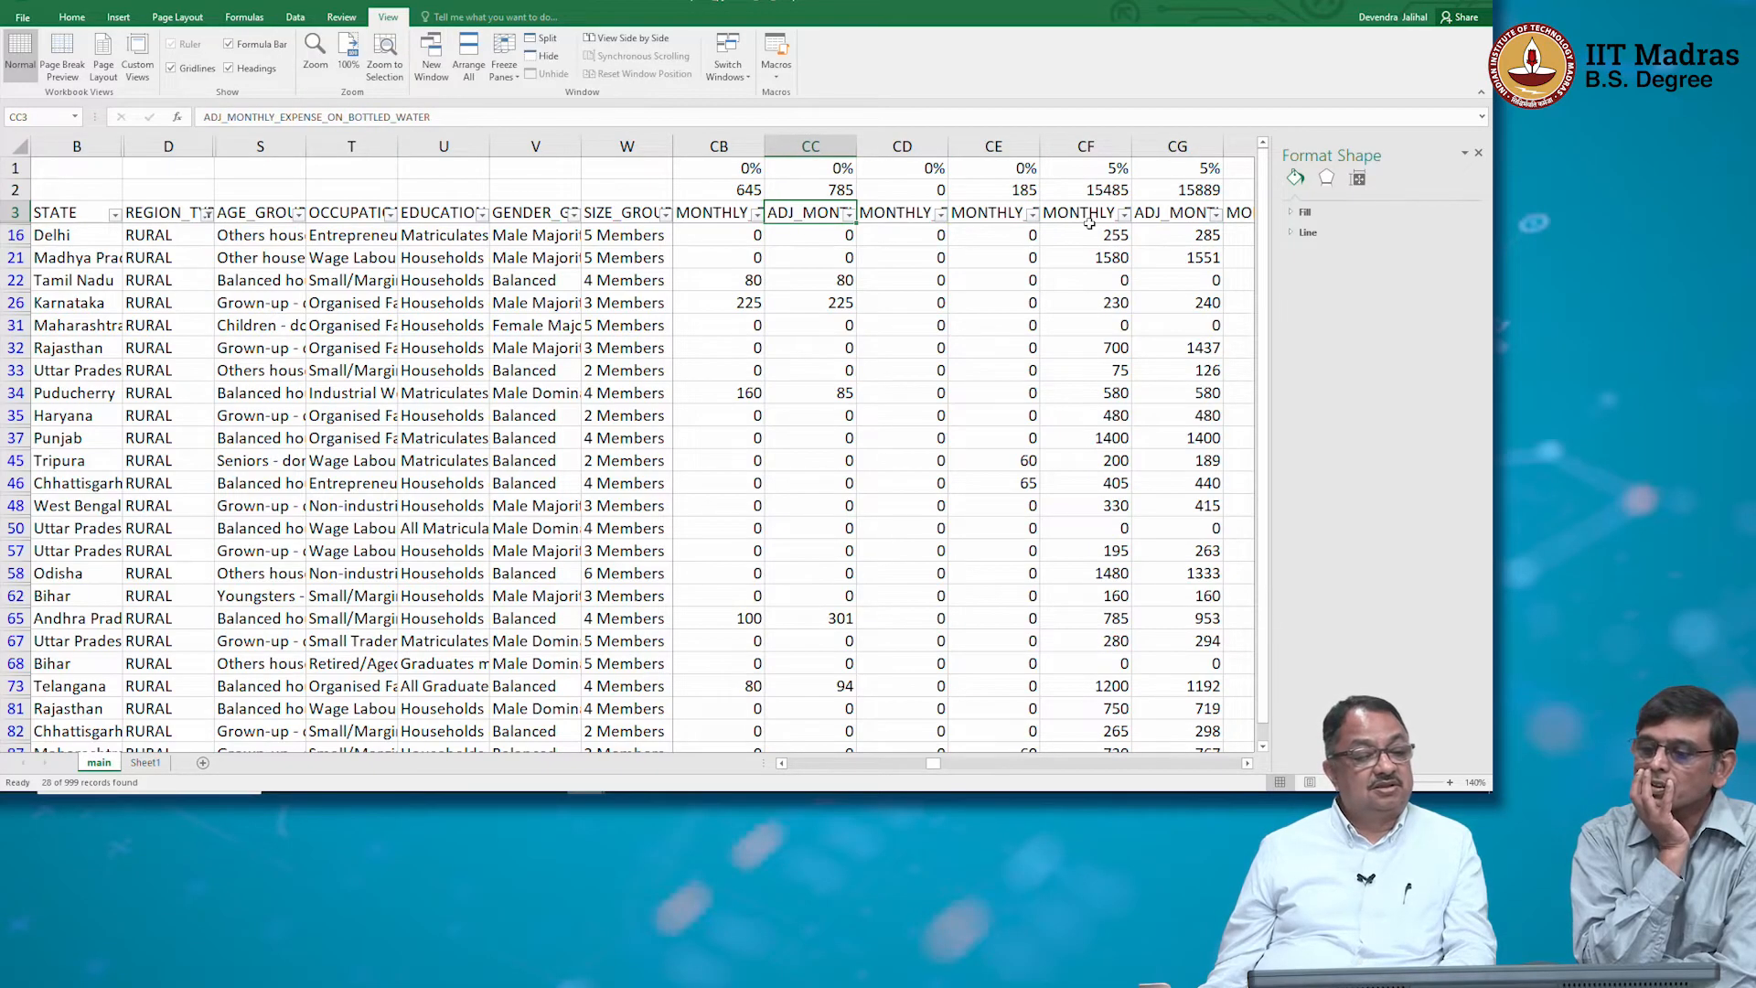
text(0)
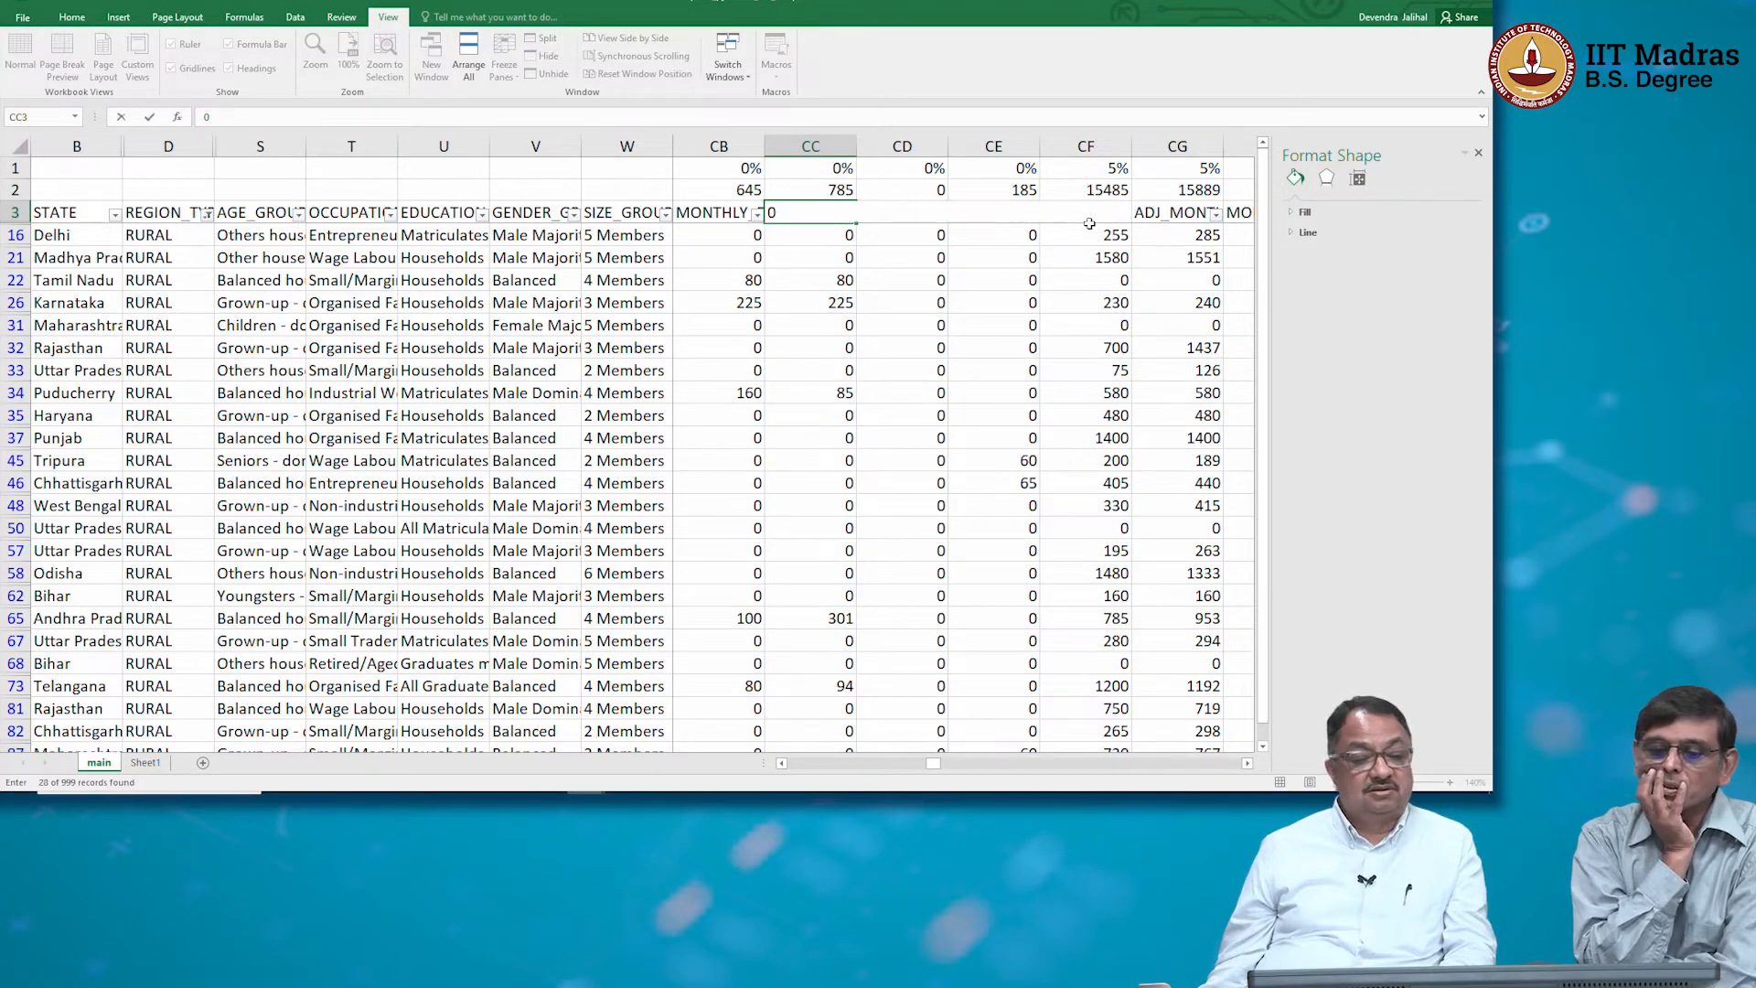
key(Escape)
key(Right)
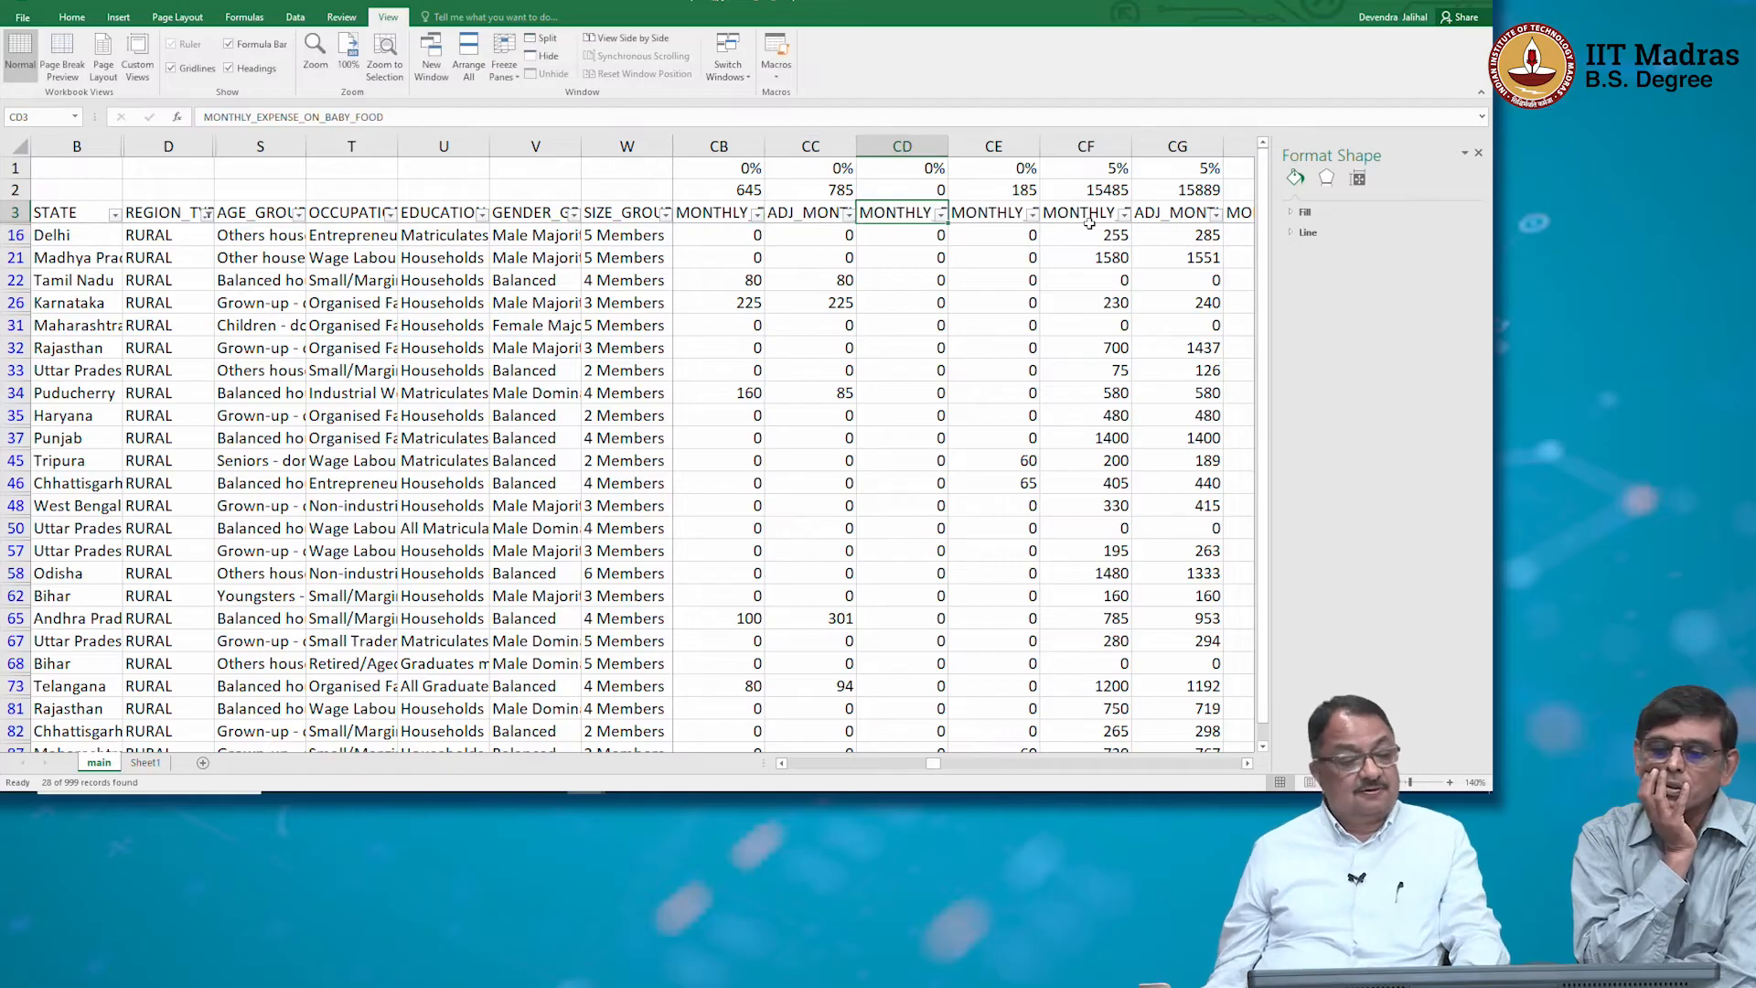
key(Right)
key(Right)
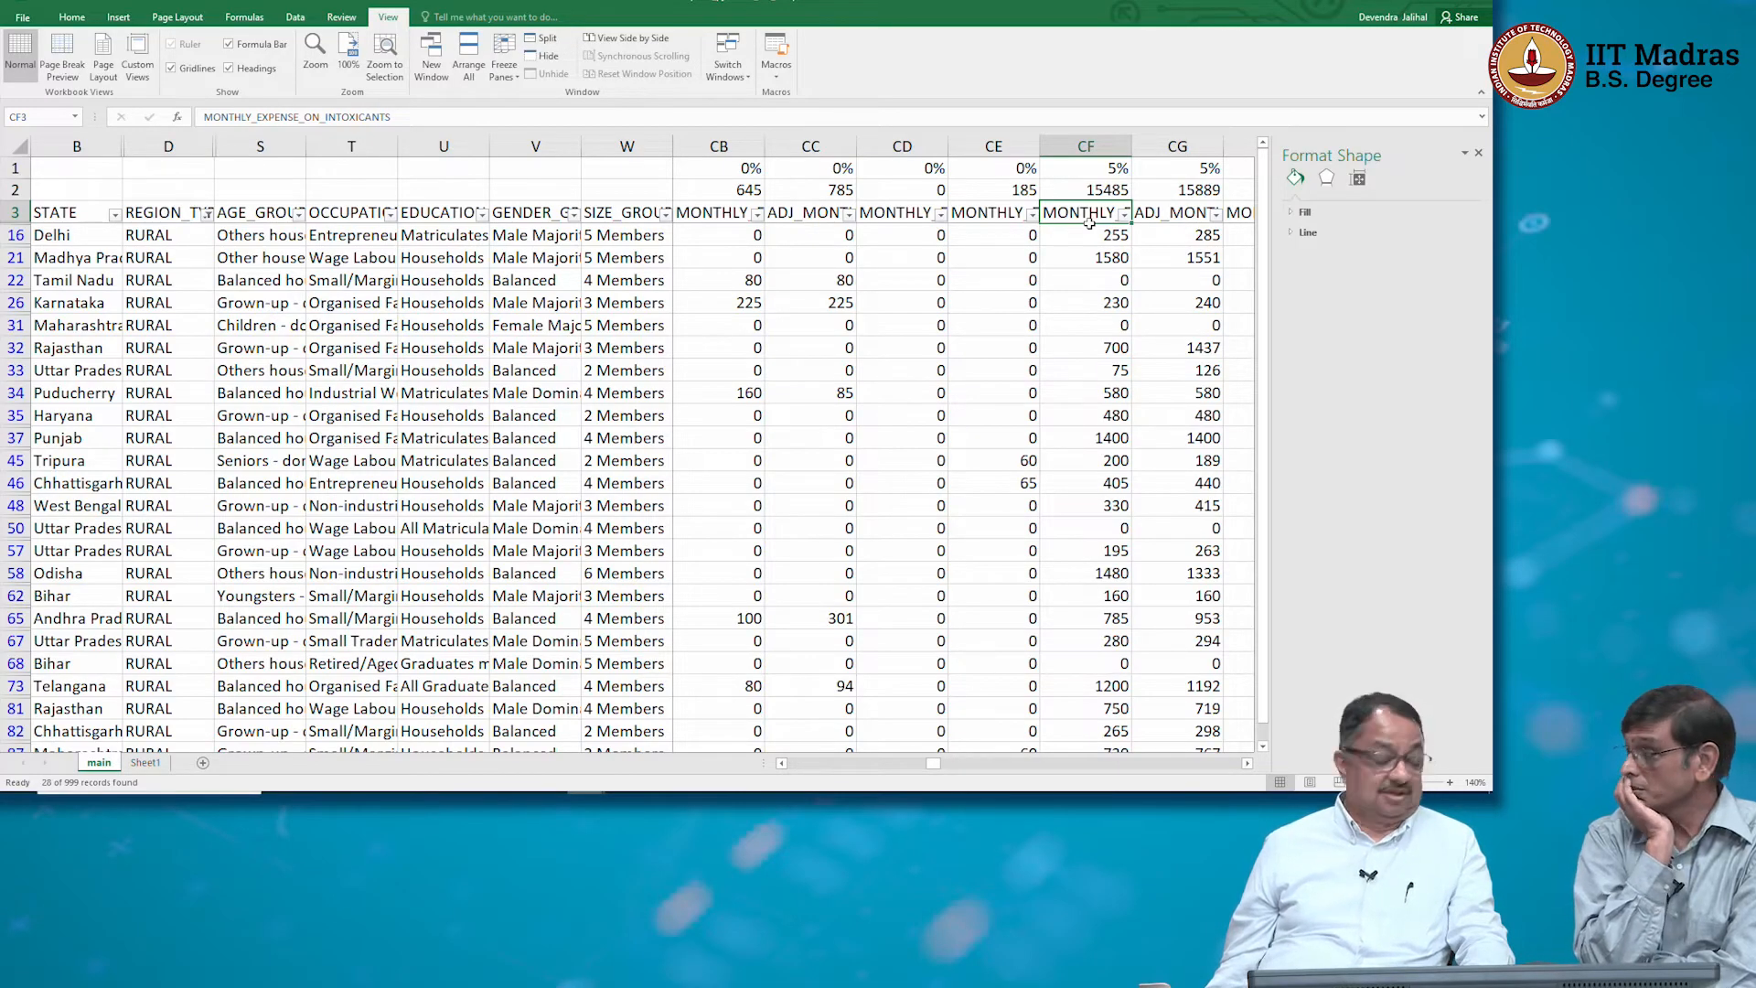
Check the rural intoxicants total and percentage above header cell CF3, ending back on the header
key(Up)
key(Up)
key(Down)
key(Down)
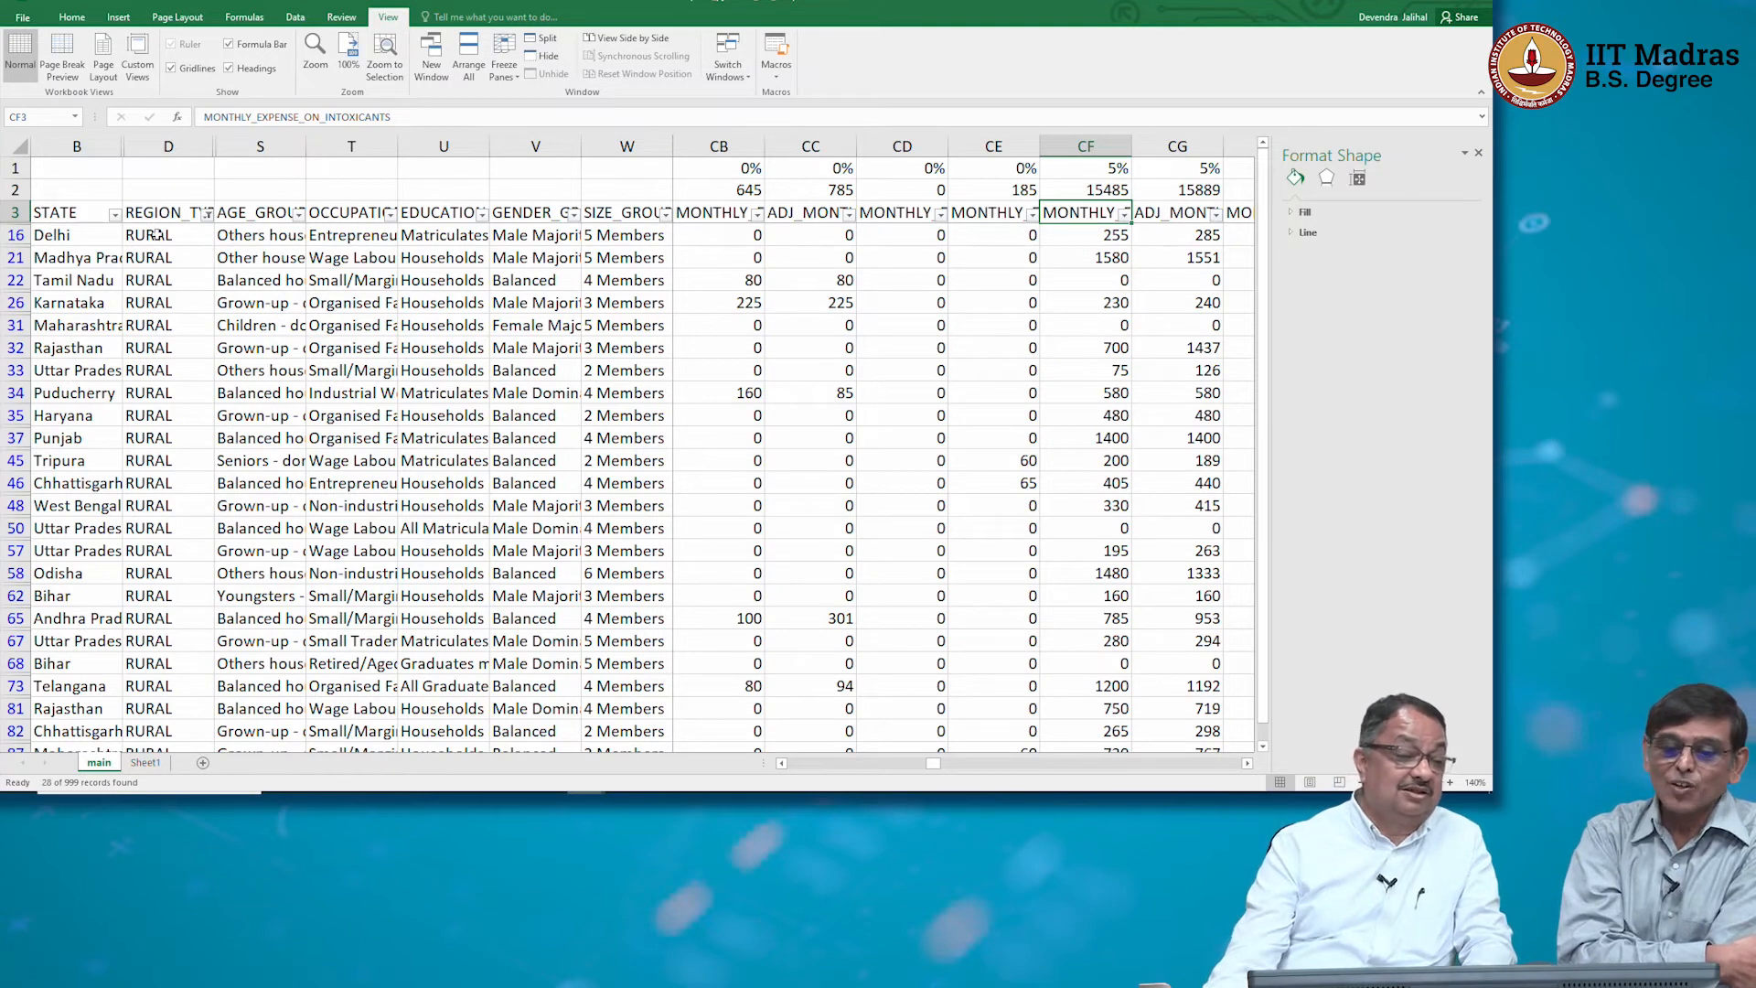
Change the REGION_TYPE filter to show only URBAN records
click(208, 216)
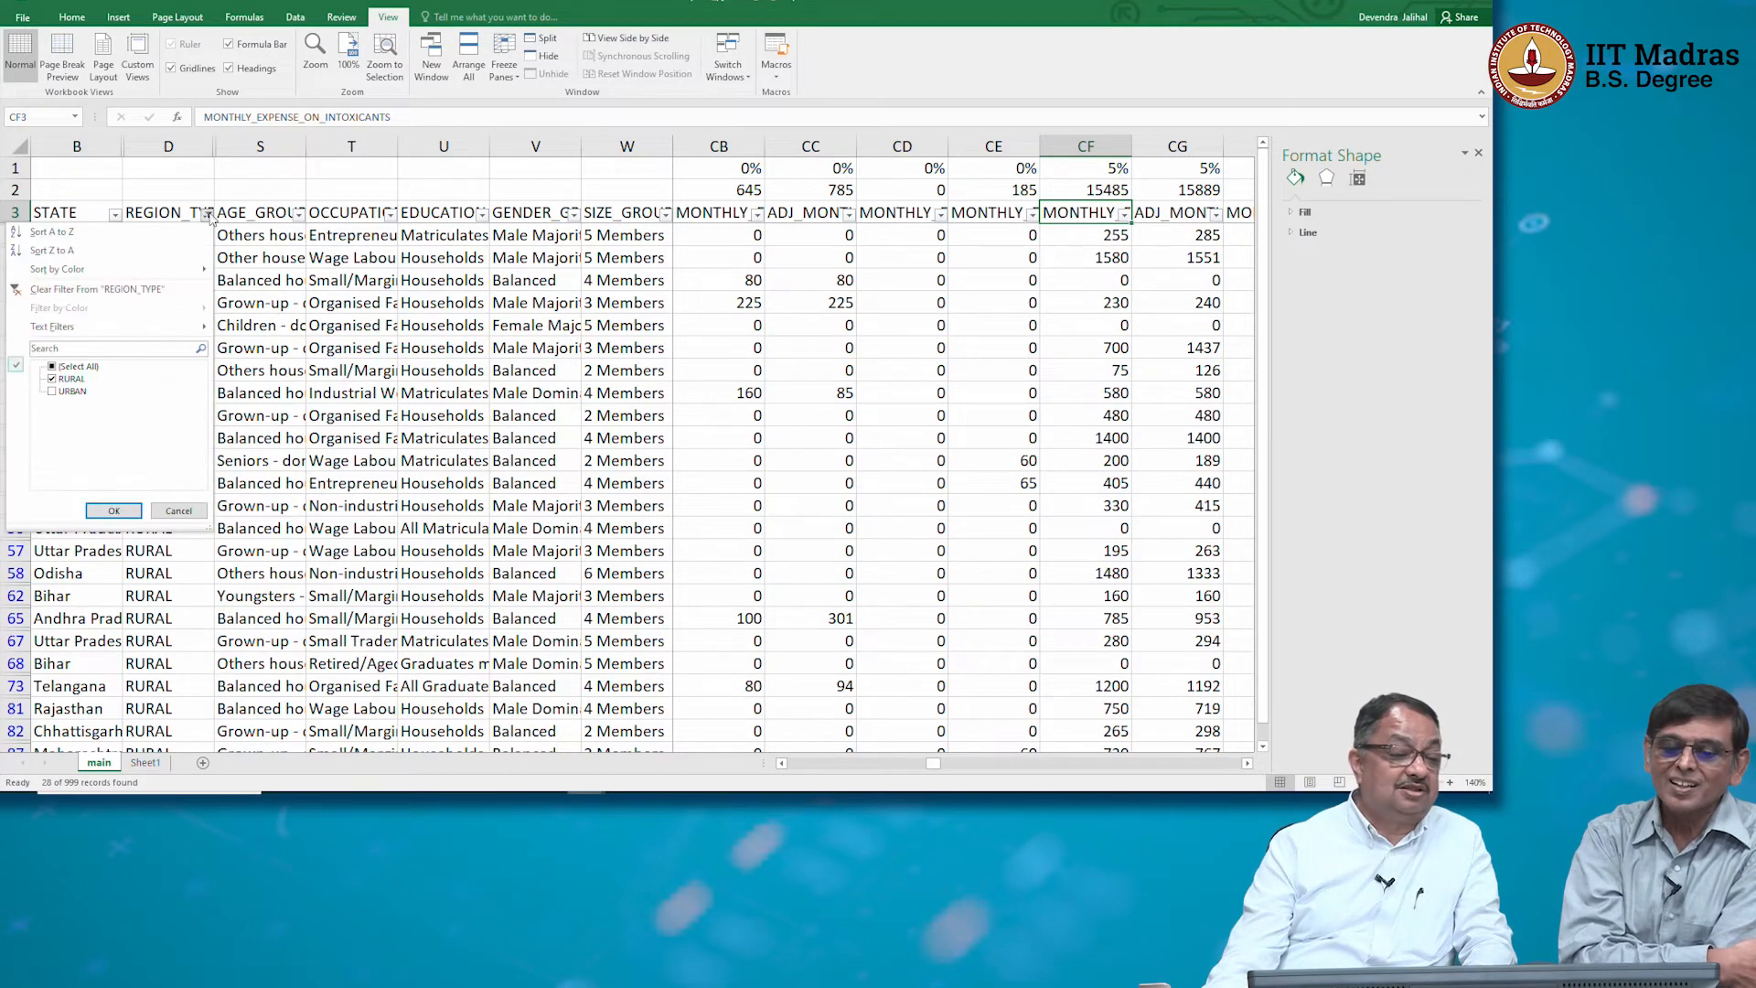
click(55, 377)
click(55, 390)
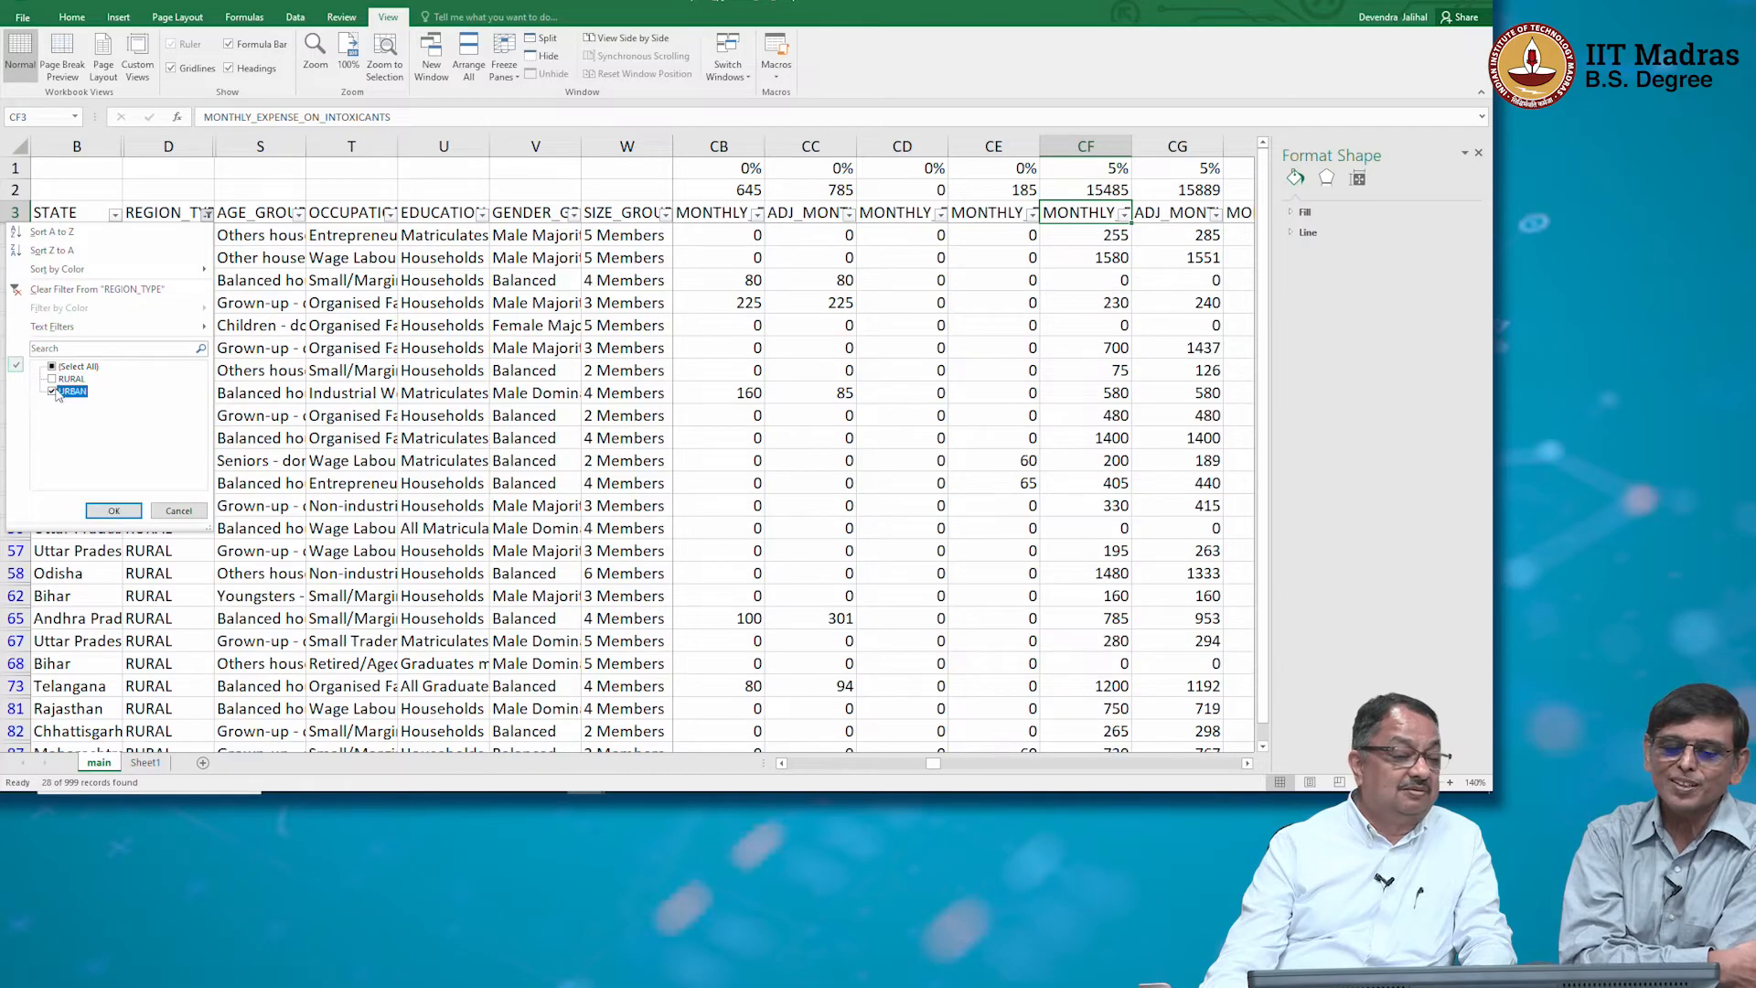
click(99, 507)
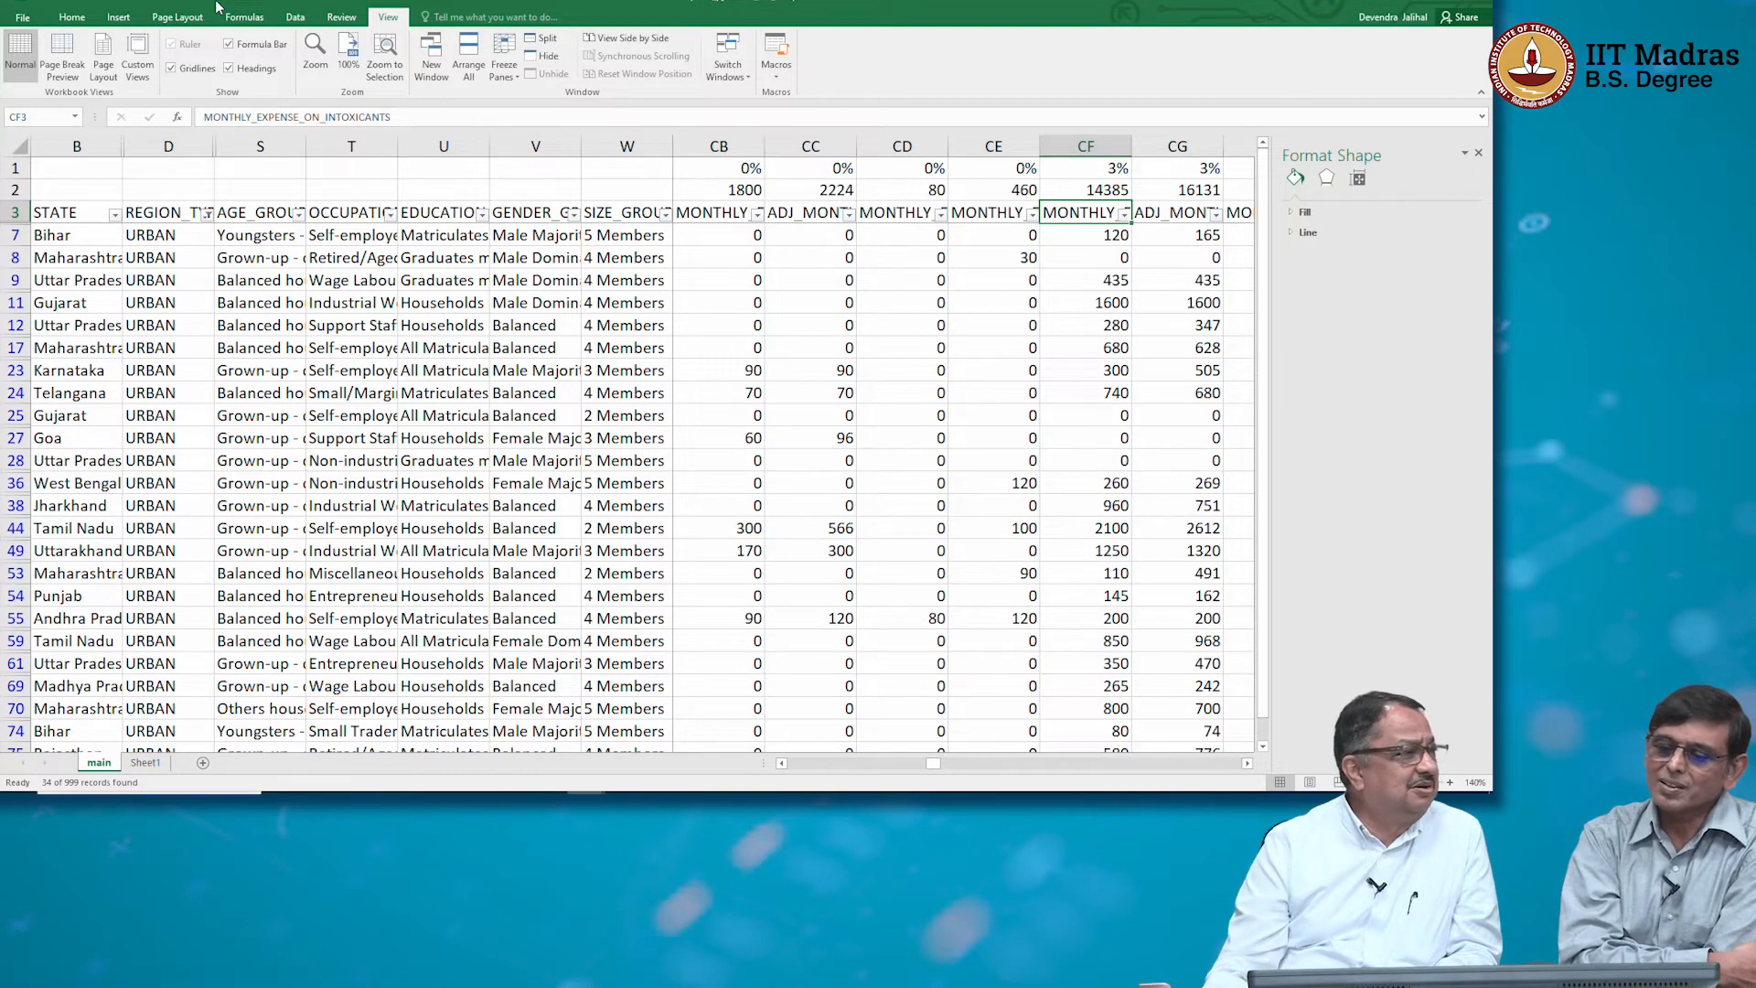
Read the full category names in header cells CG3 through CK3 alongside their urban percentages
key(Right)
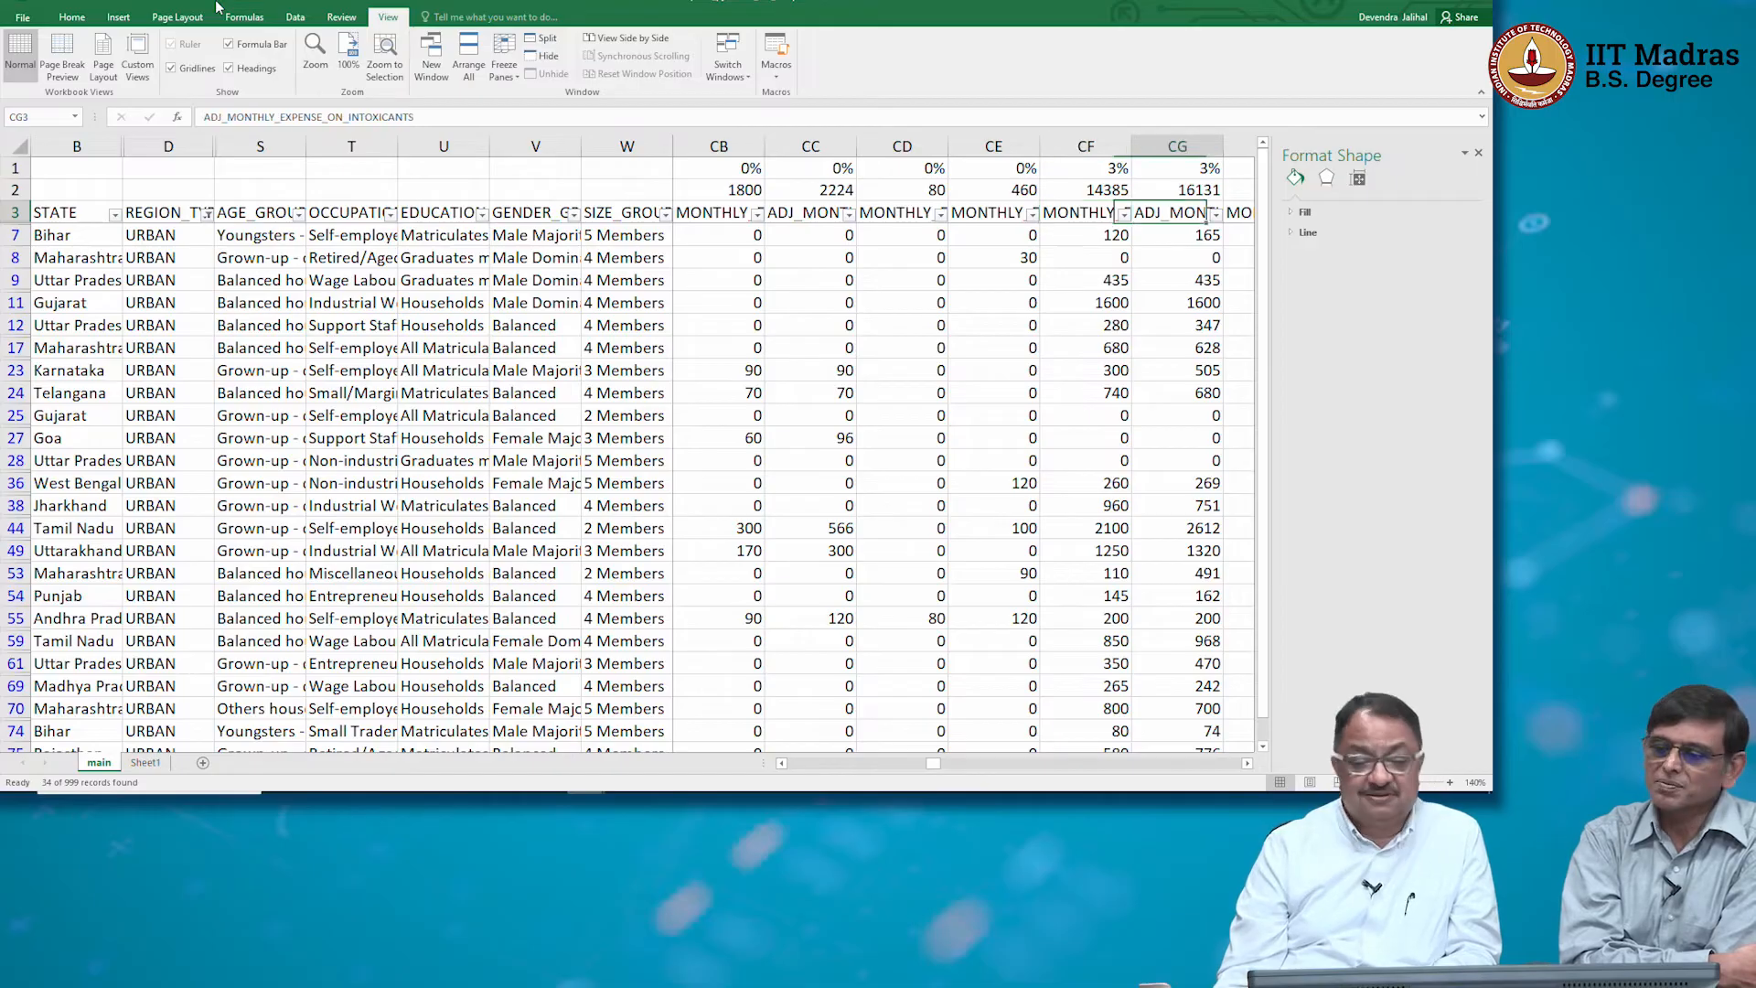
key(Right)
key(Right)
key(Right)
key(Right)
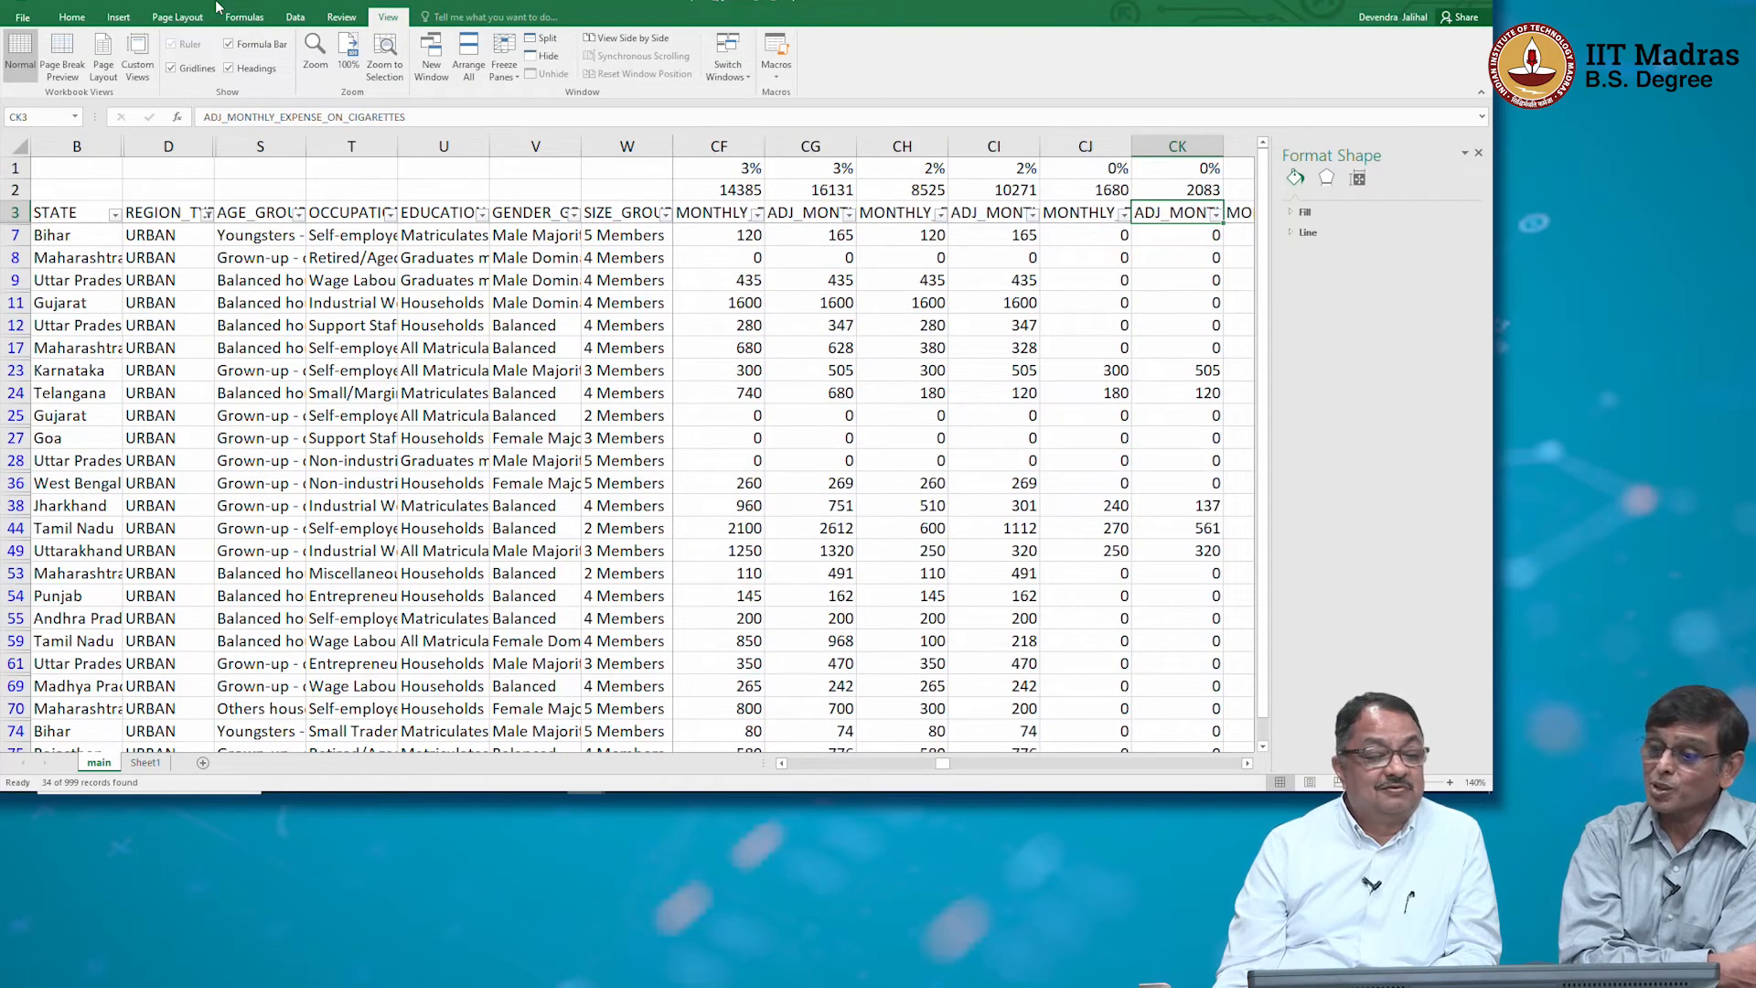
Return to the intoxicants header in CF3 and reread the category names up to cigarettes and tobacco in CH3
key(Left)
key(Left)
key(Left)
key(Left)
key(Left)
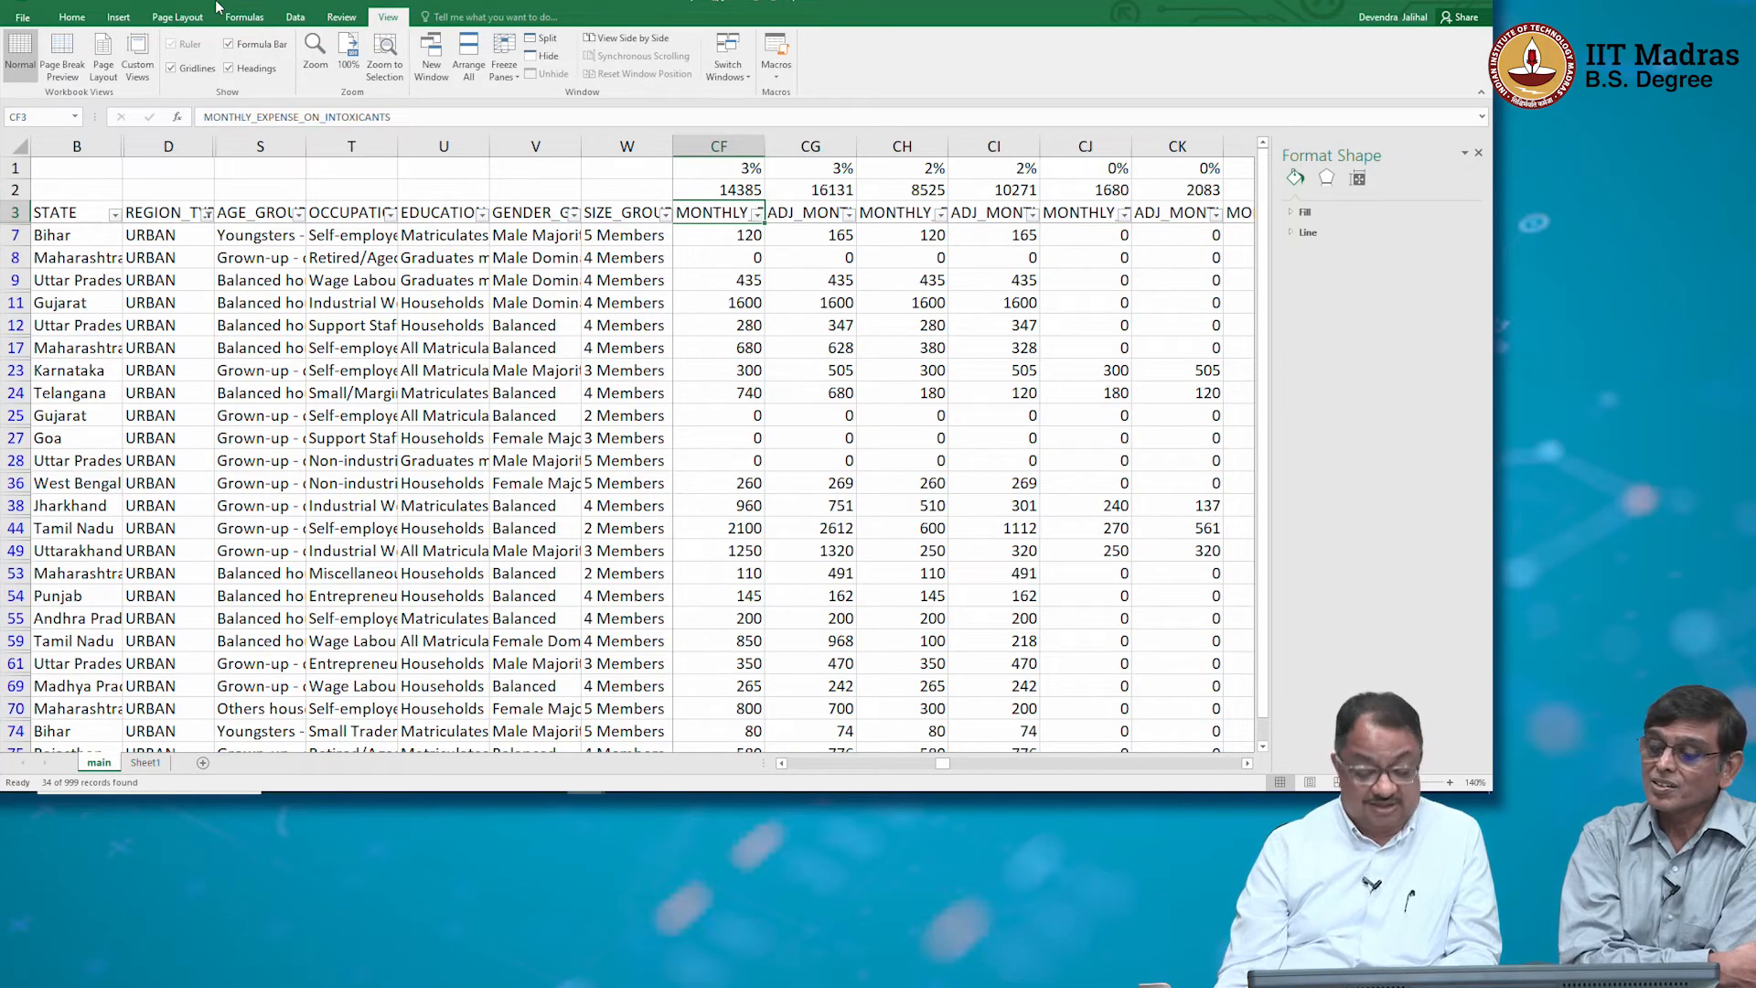
key(Right)
key(Right)
key(Right)
key(Right)
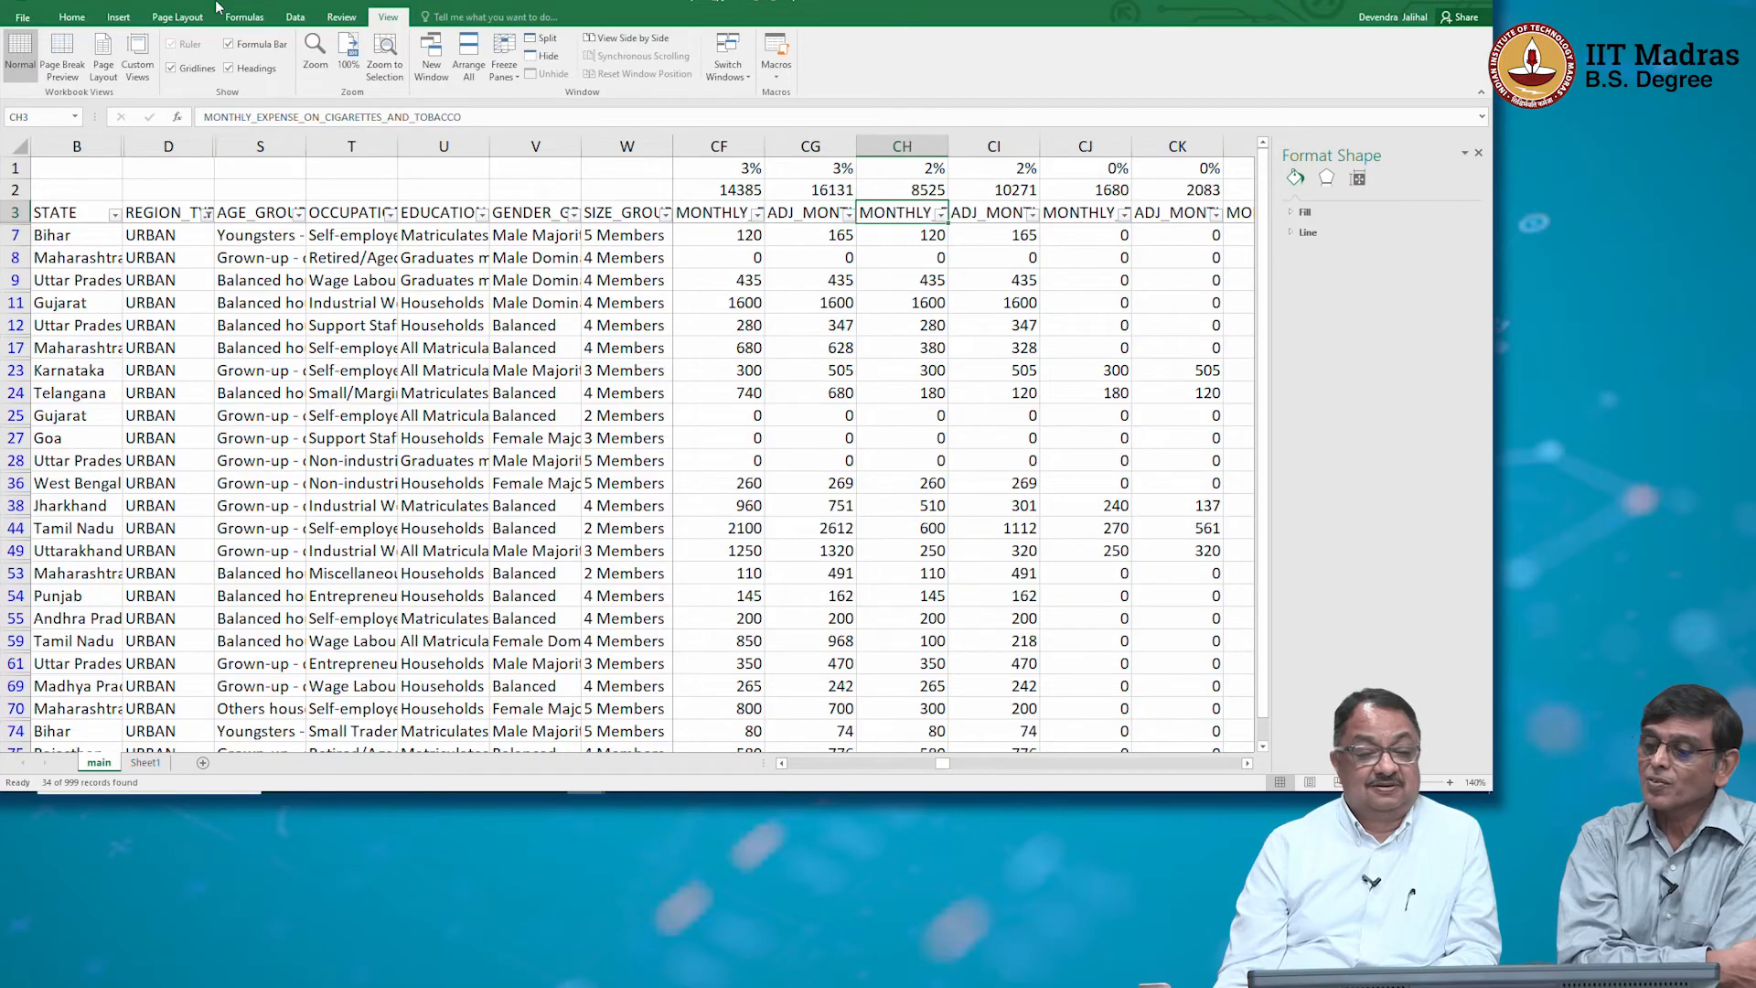
Examine the category names in header row 3 from CI through EE alongside their urban percentages
key(Right)
key(Right)
key(Right)
key(Right)
key(Right)
key(Right)
key(Right)
key(Right)
key(Right)
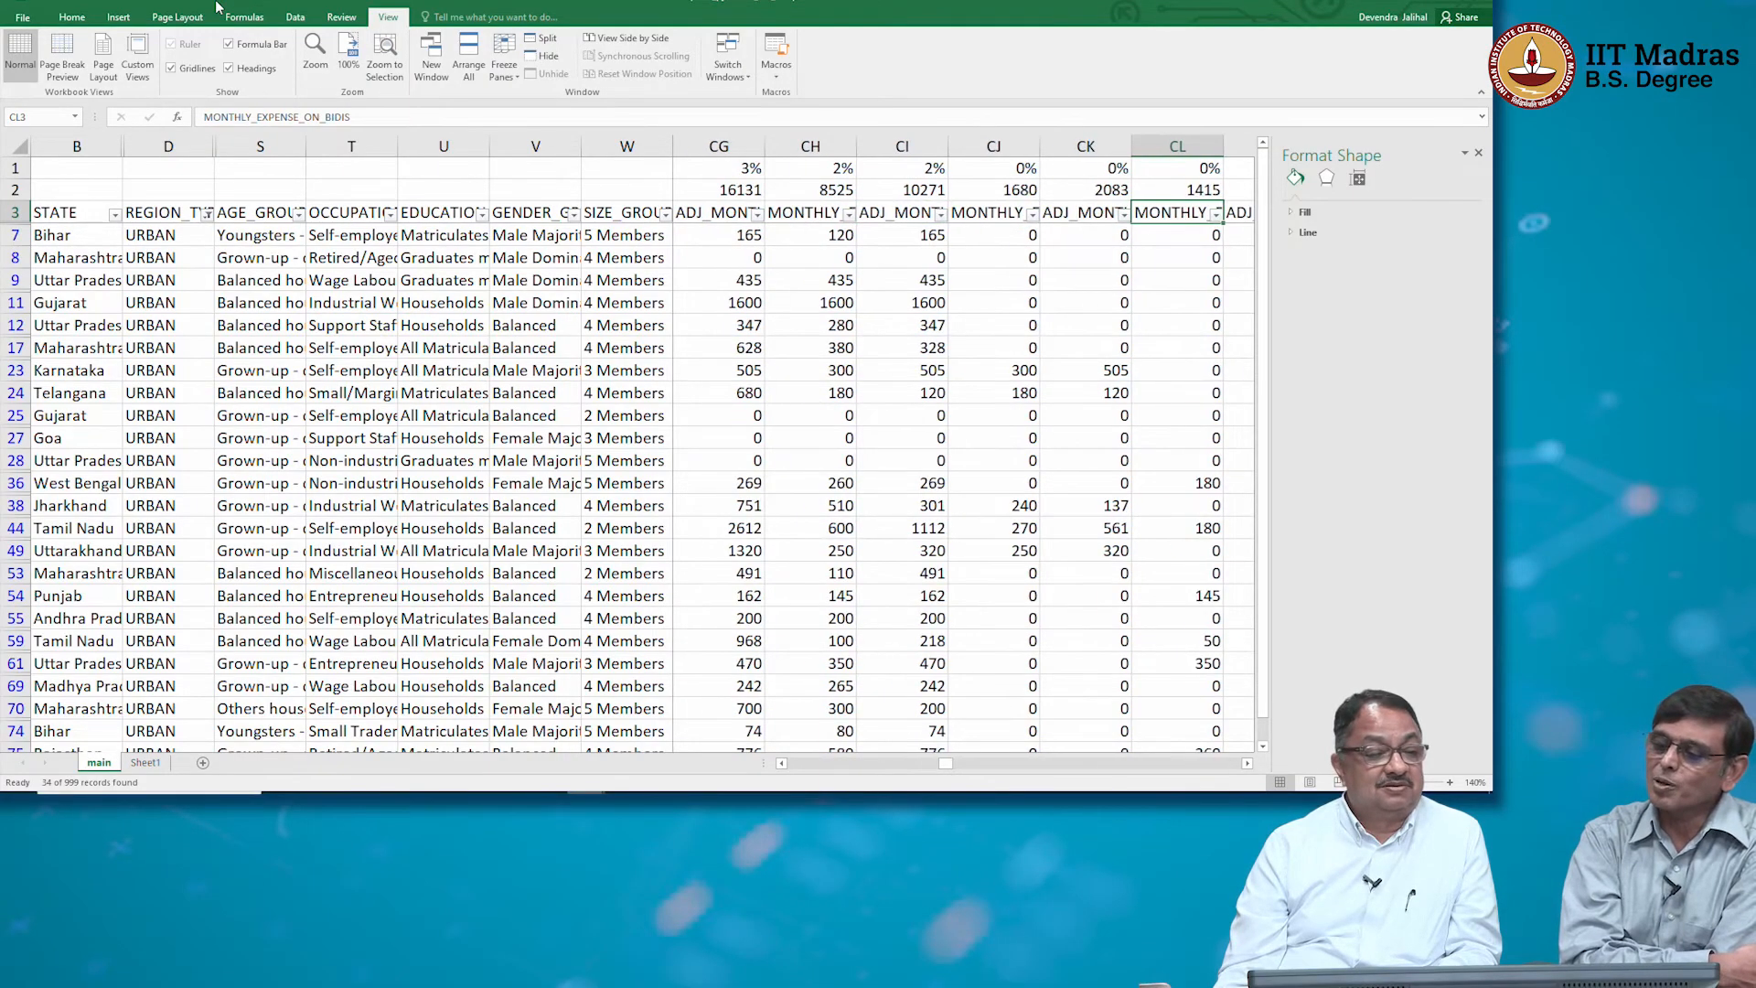
key(Right)
key(Right)
key(Right)
key(Right)
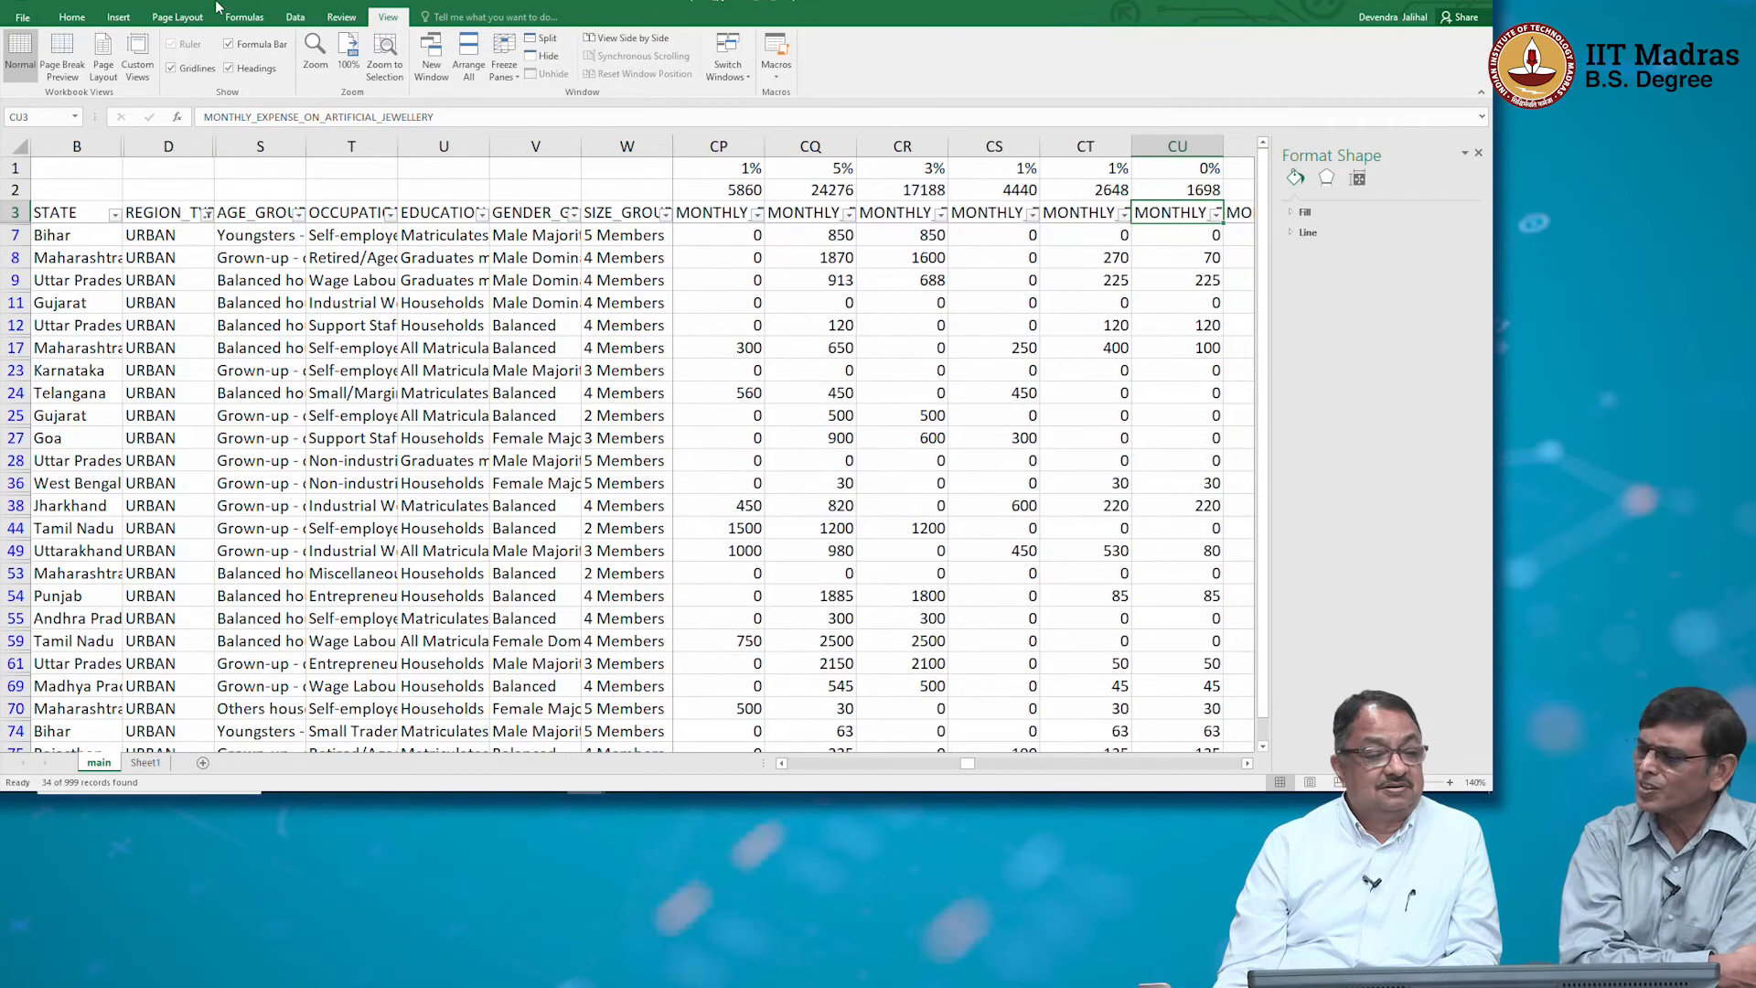
key(Right)
key(Right)
key(Right)
key(Right)
key(Right)
key(Right)
key(Right)
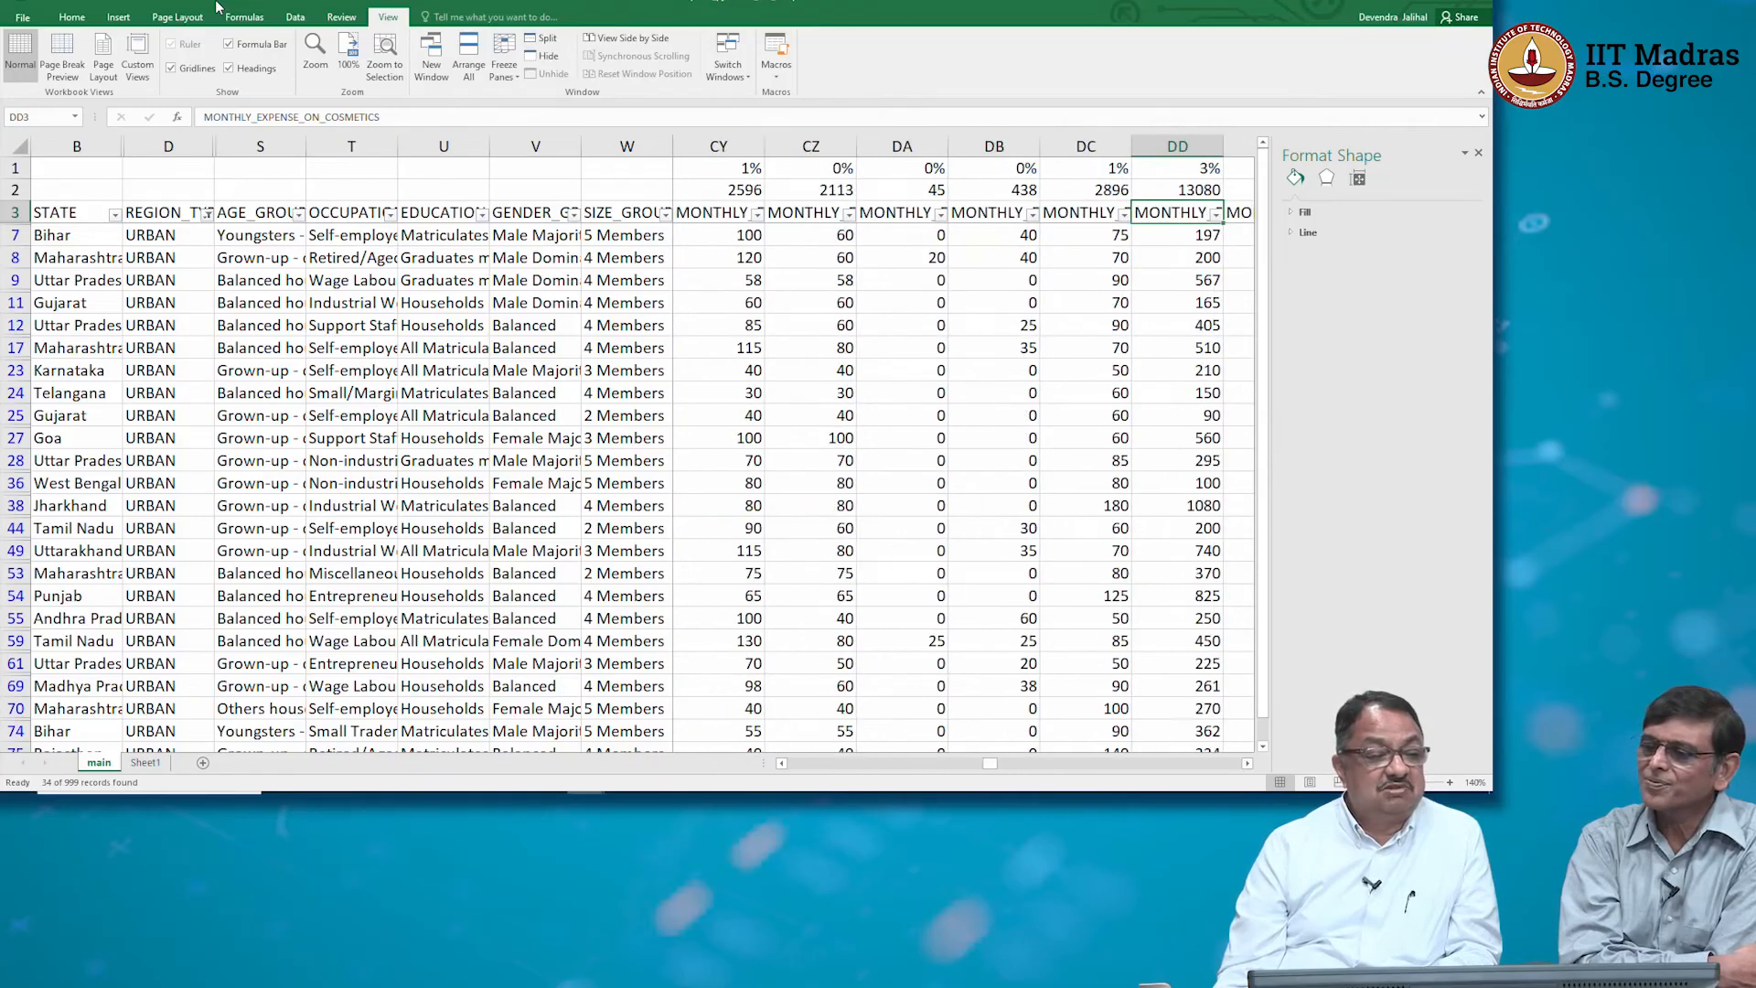
key(Right)
key(Right)
key(Right)
key(Right)
key(Right)
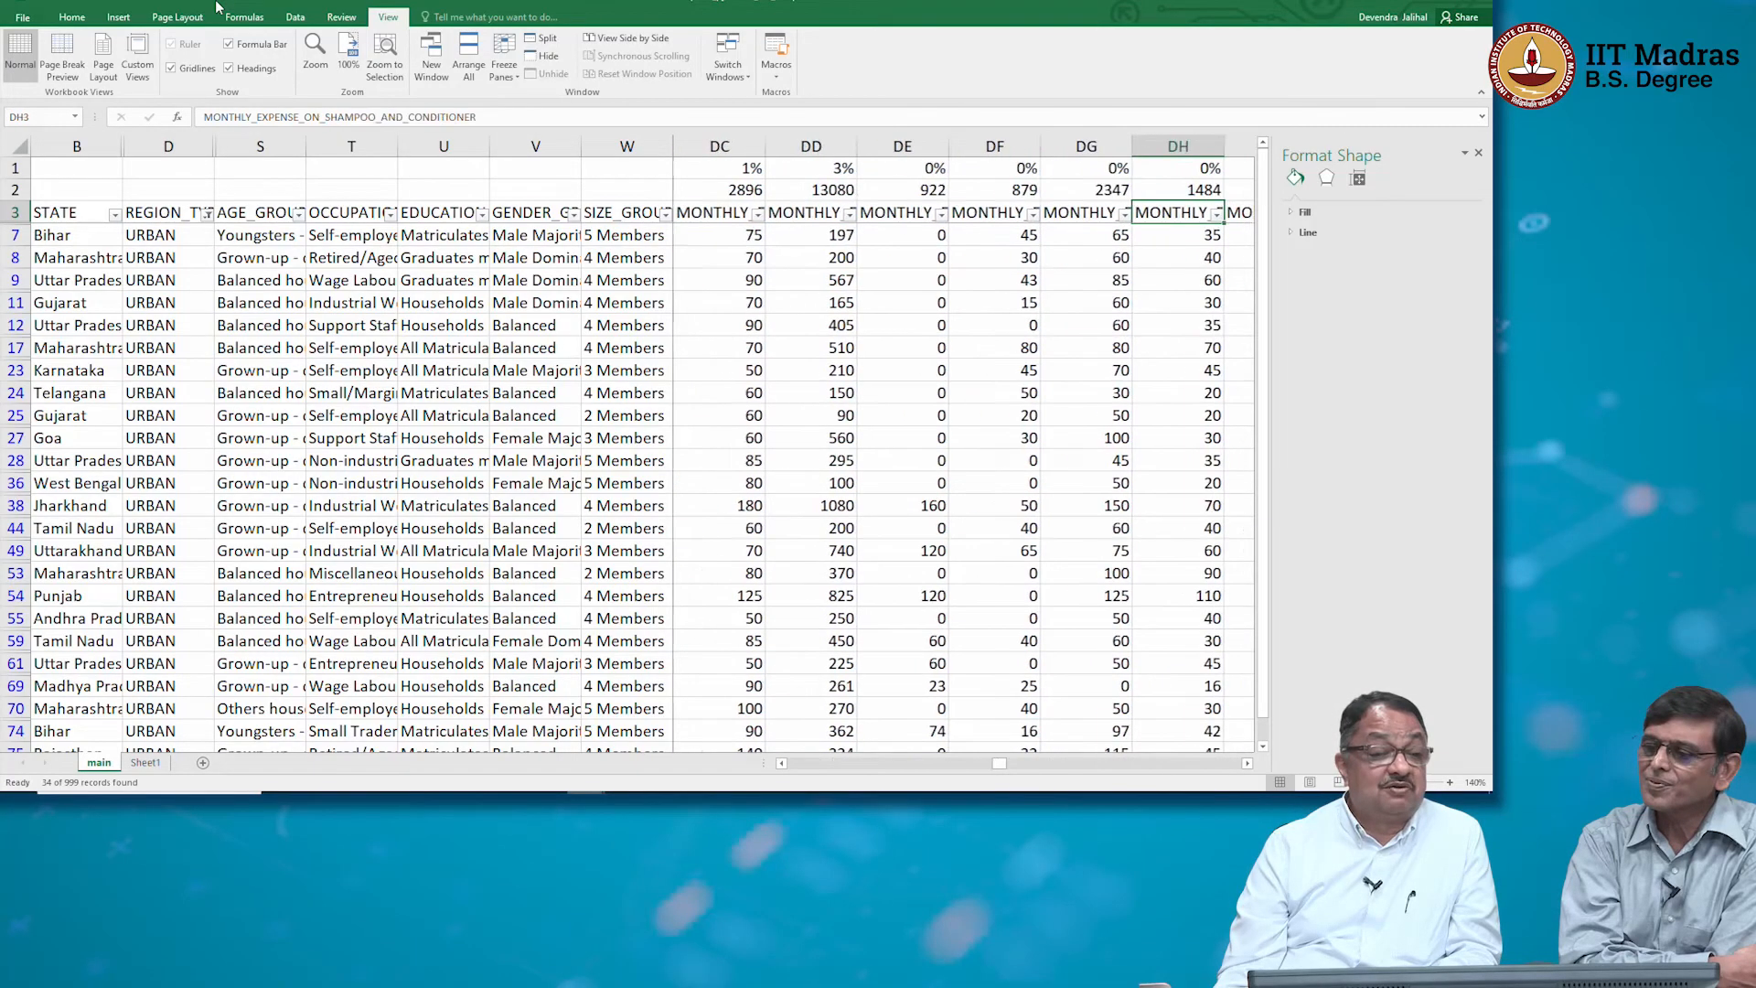
key(Right)
key(Right)
key(Right)
key(Right)
key(Right)
key(Right)
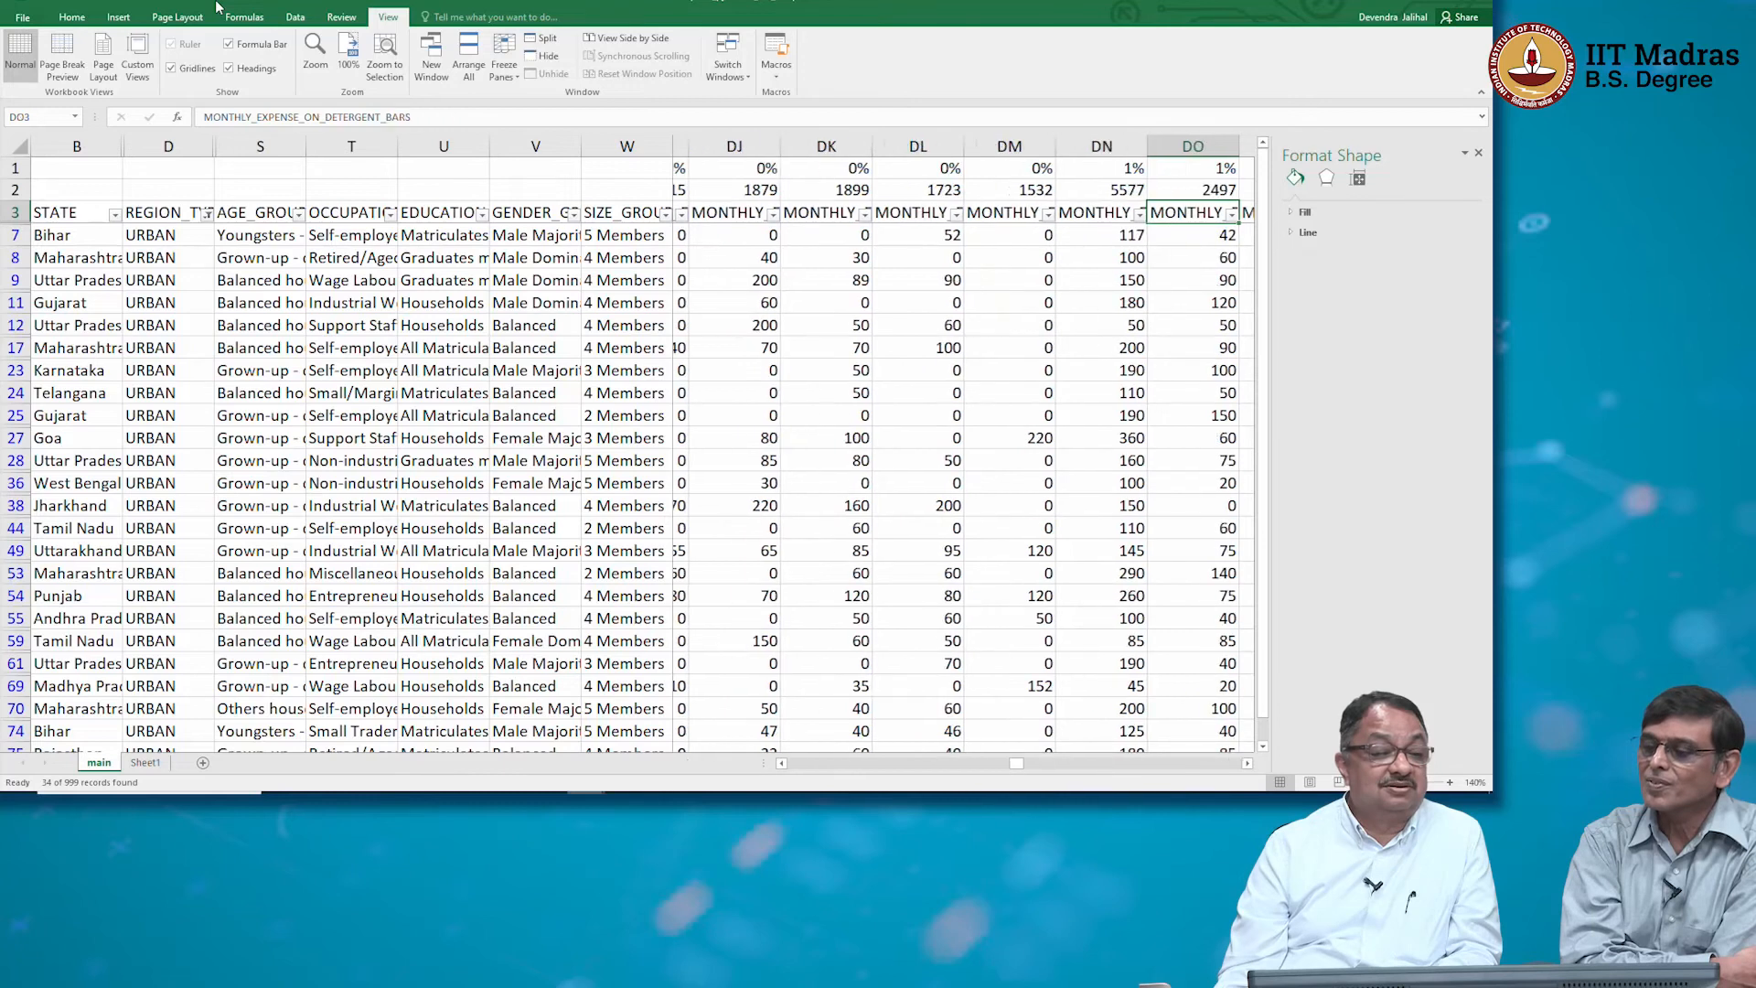
key(Right)
key(Right)
key(Right)
key(Right)
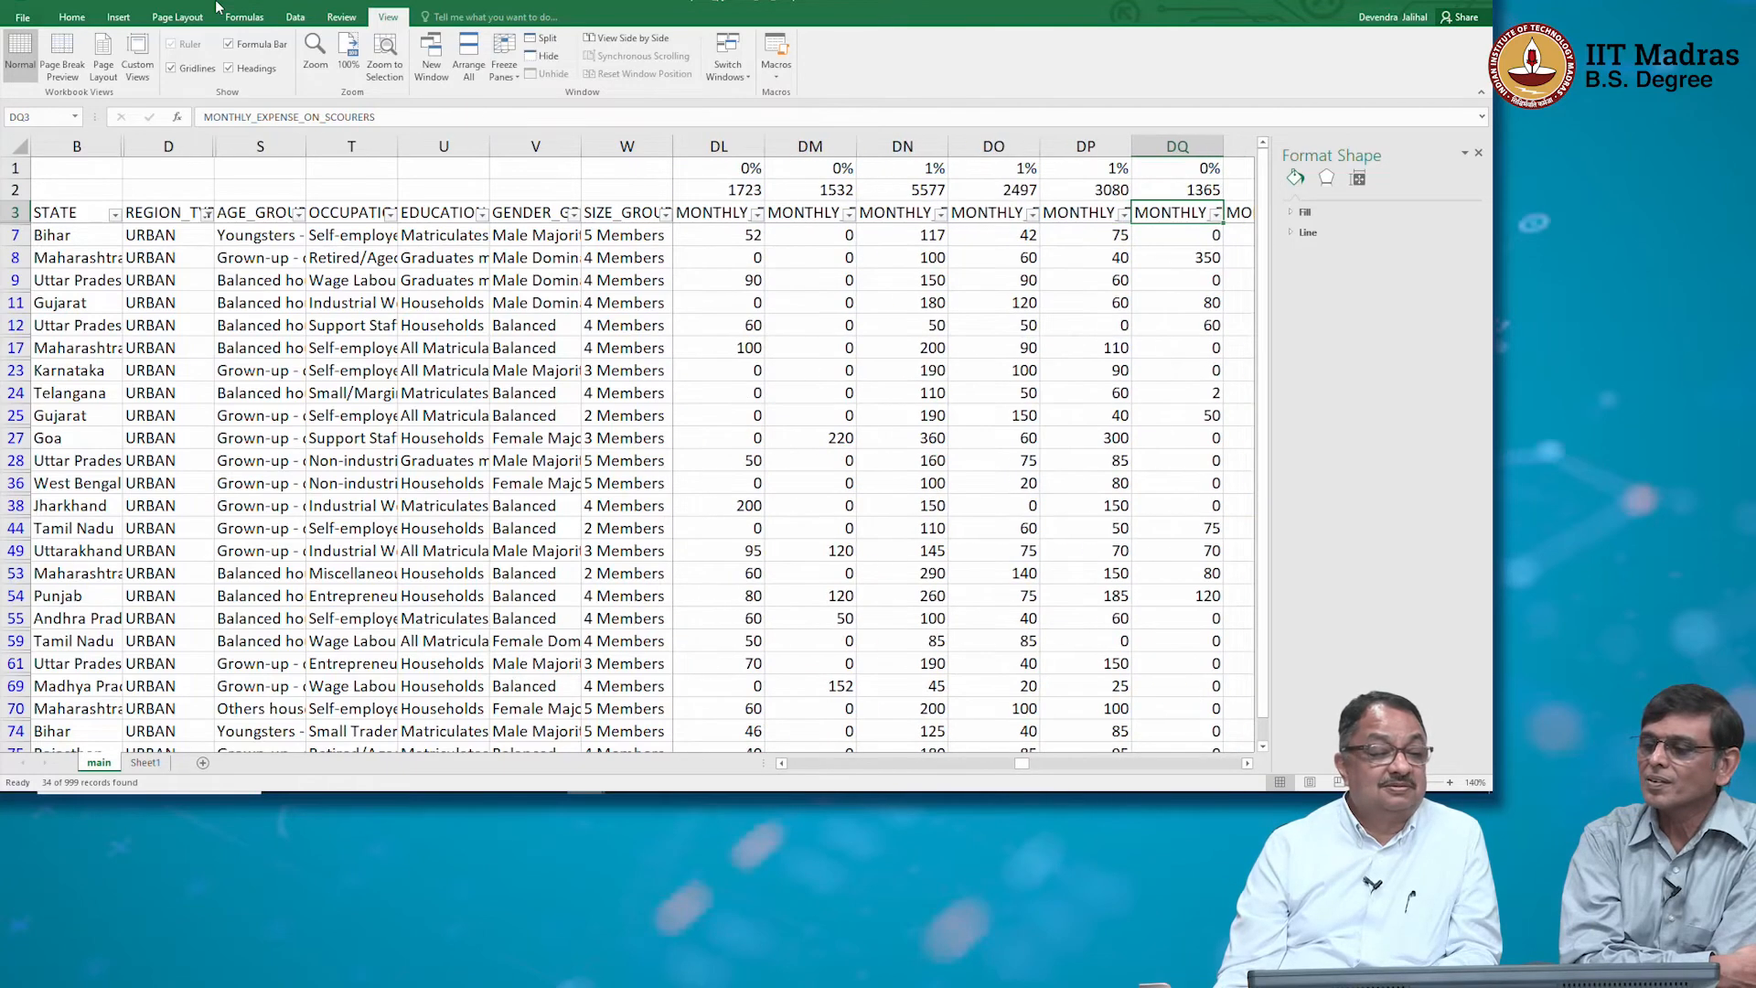
key(Right)
key(Right)
key(Right)
key(Right)
key(Right)
key(Right)
key(Right)
key(Right)
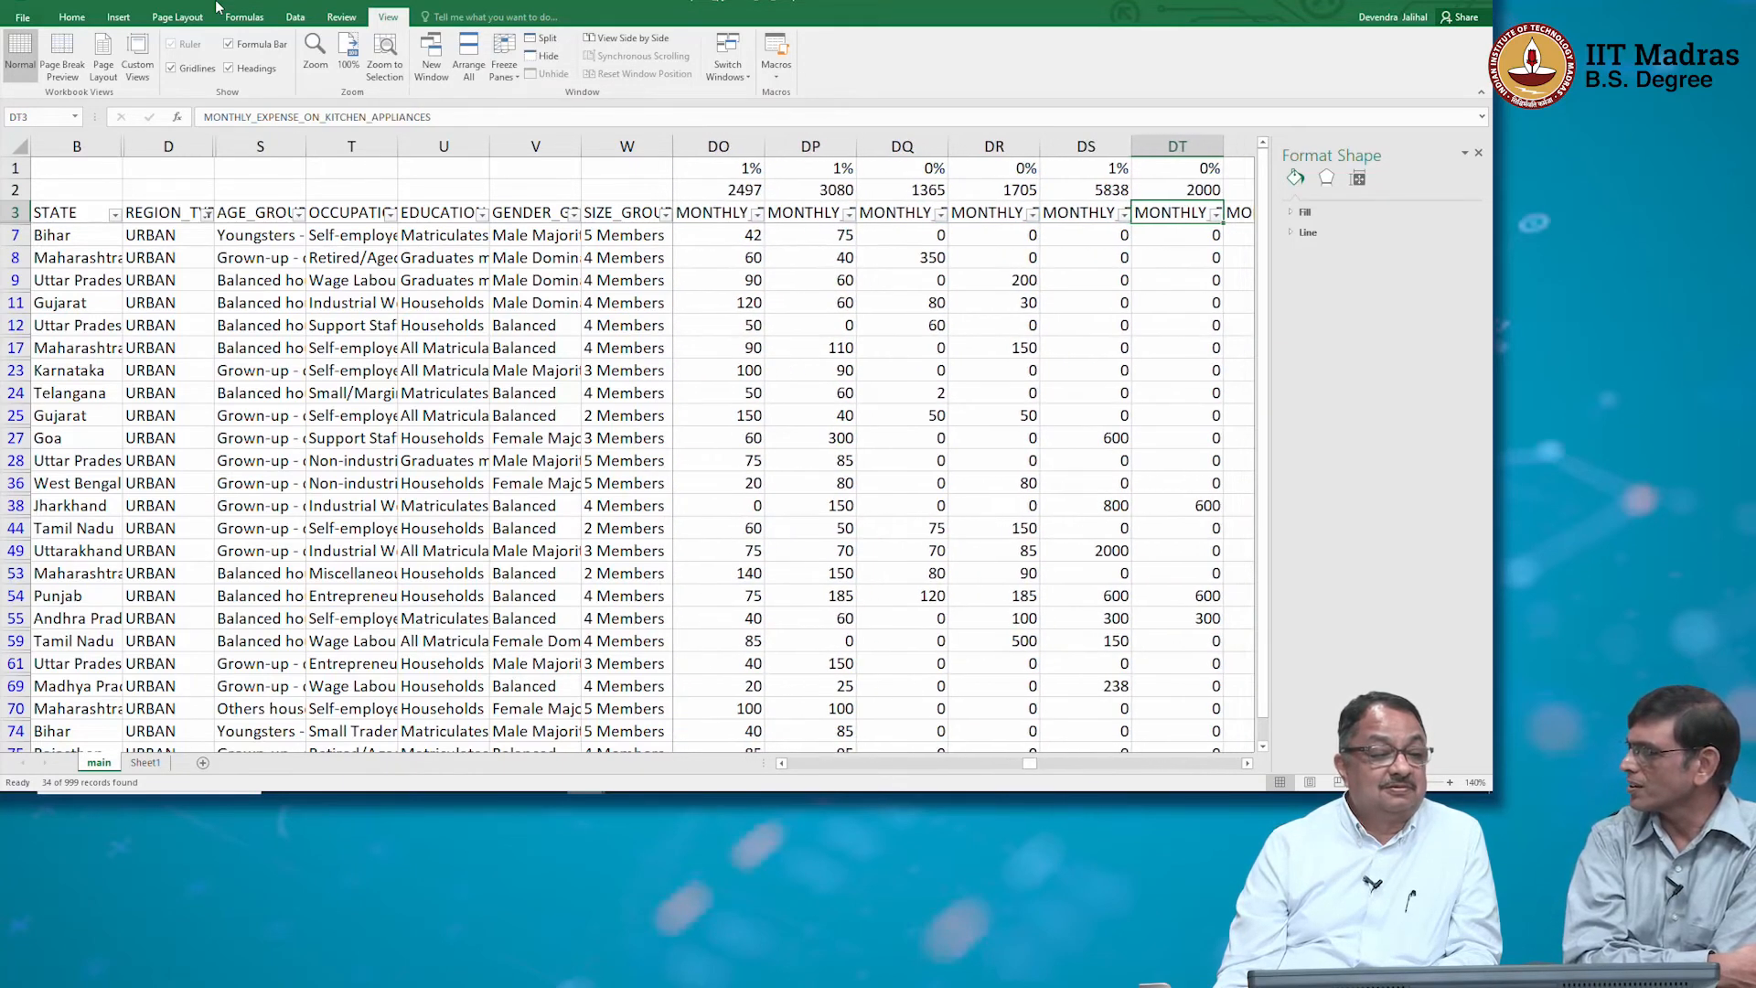
key(Right)
key(Right)
key(Right)
key(Right)
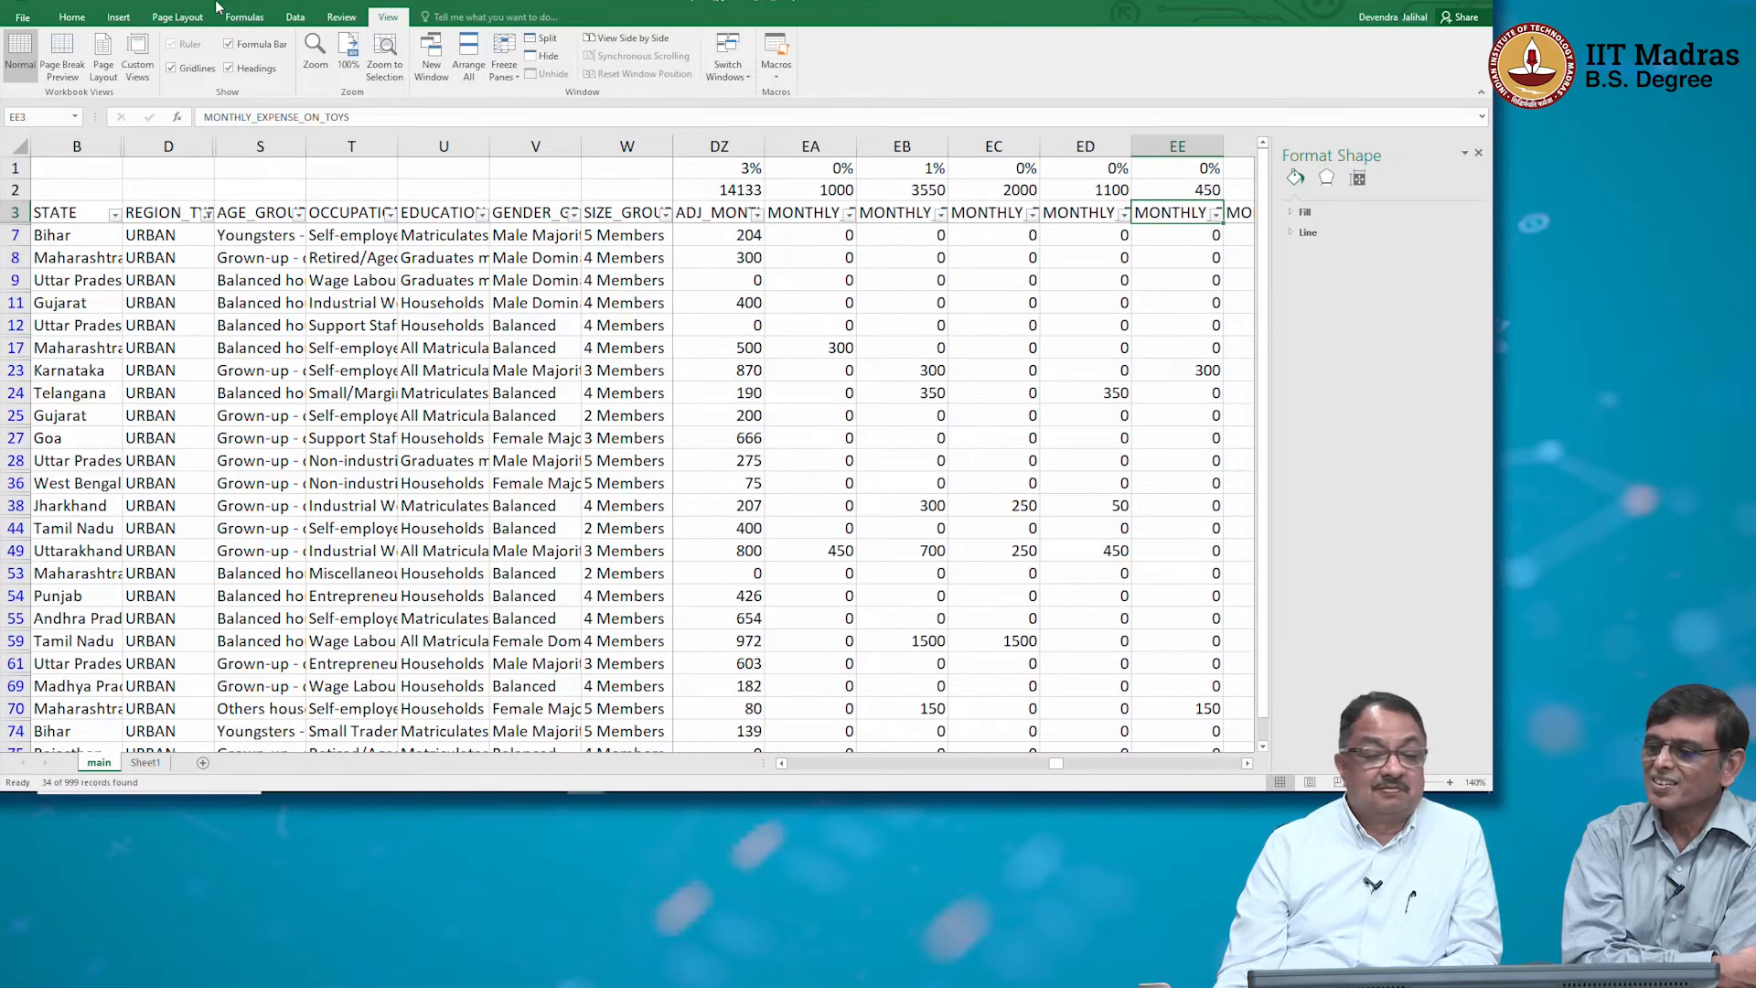
Go back along header row 3 from EE to DC, reviewing the categories and their urban percentages
key(Left)
key(Left)
key(Left)
key(Left)
key(Left)
key(Left)
key(Left)
key(Left)
key(Left)
key(Left)
key(Left)
key(Left)
key(Left)
key(Left)
key(Left)
key(Left)
key(Left)
key(Left)
key(Left)
key(Left)
key(Left)
key(Left)
key(Left)
key(Left)
key(Left)
key(Left)
key(Left)
key(Left)
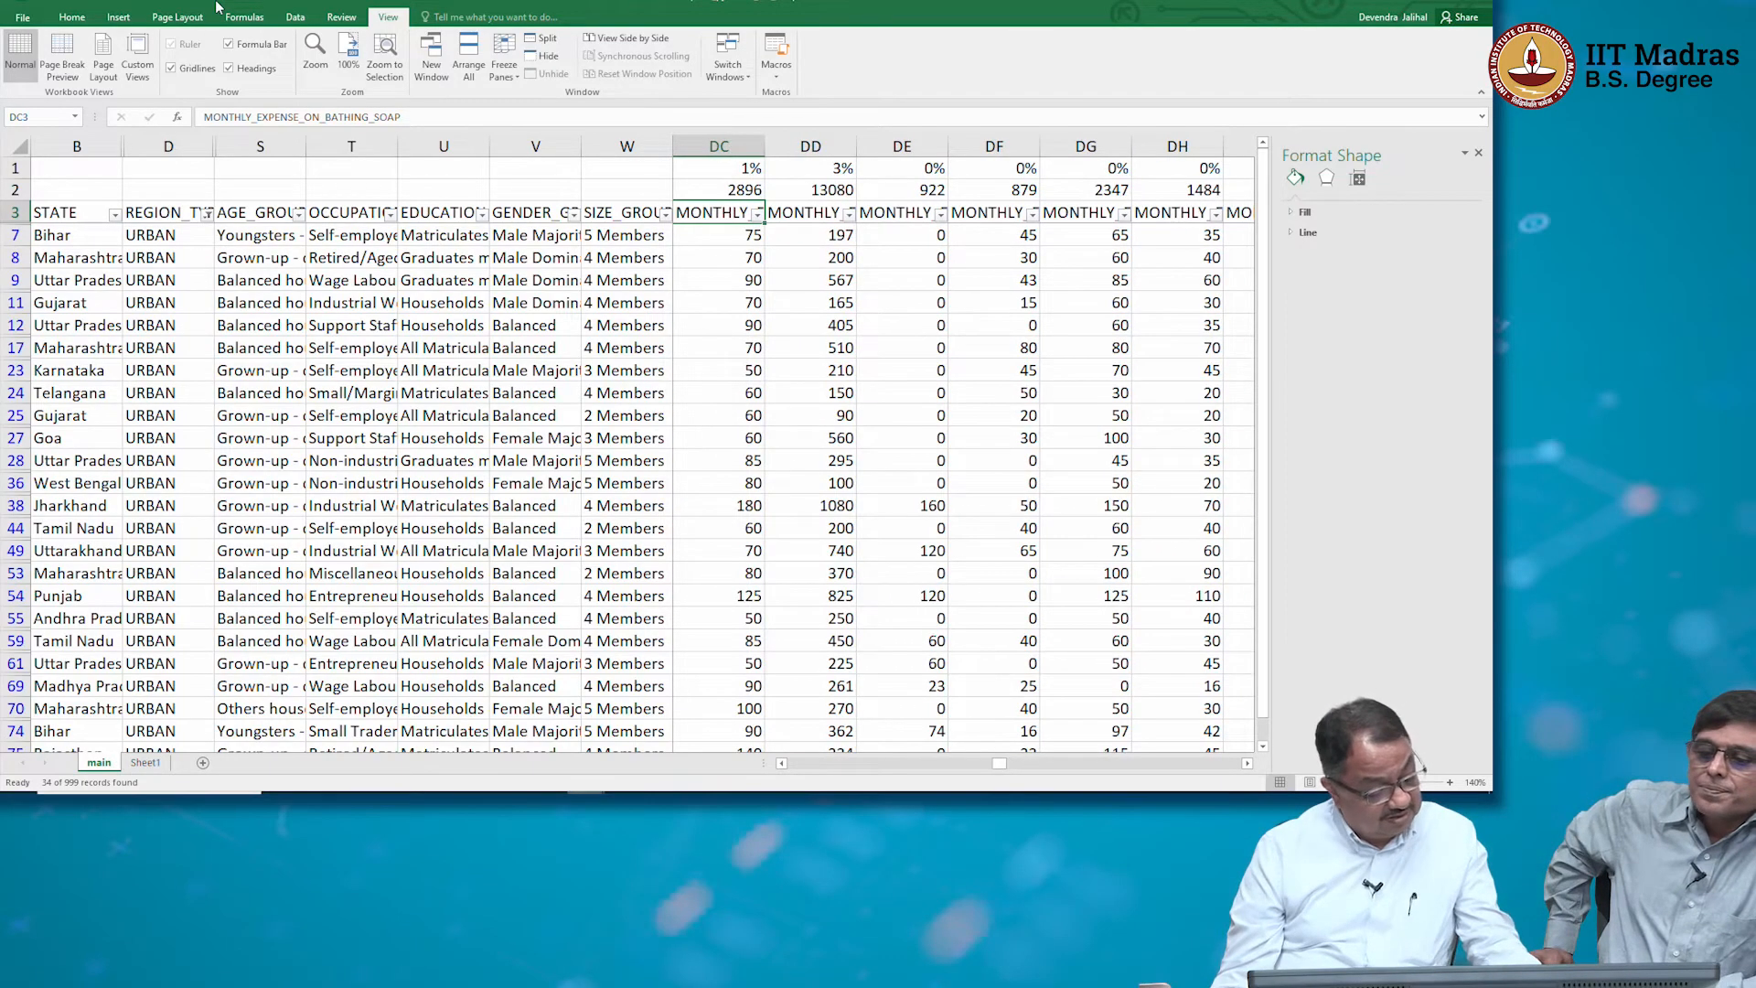
Search the worksheet for "travel" with Find
key(ctrl+f)
text(travel)
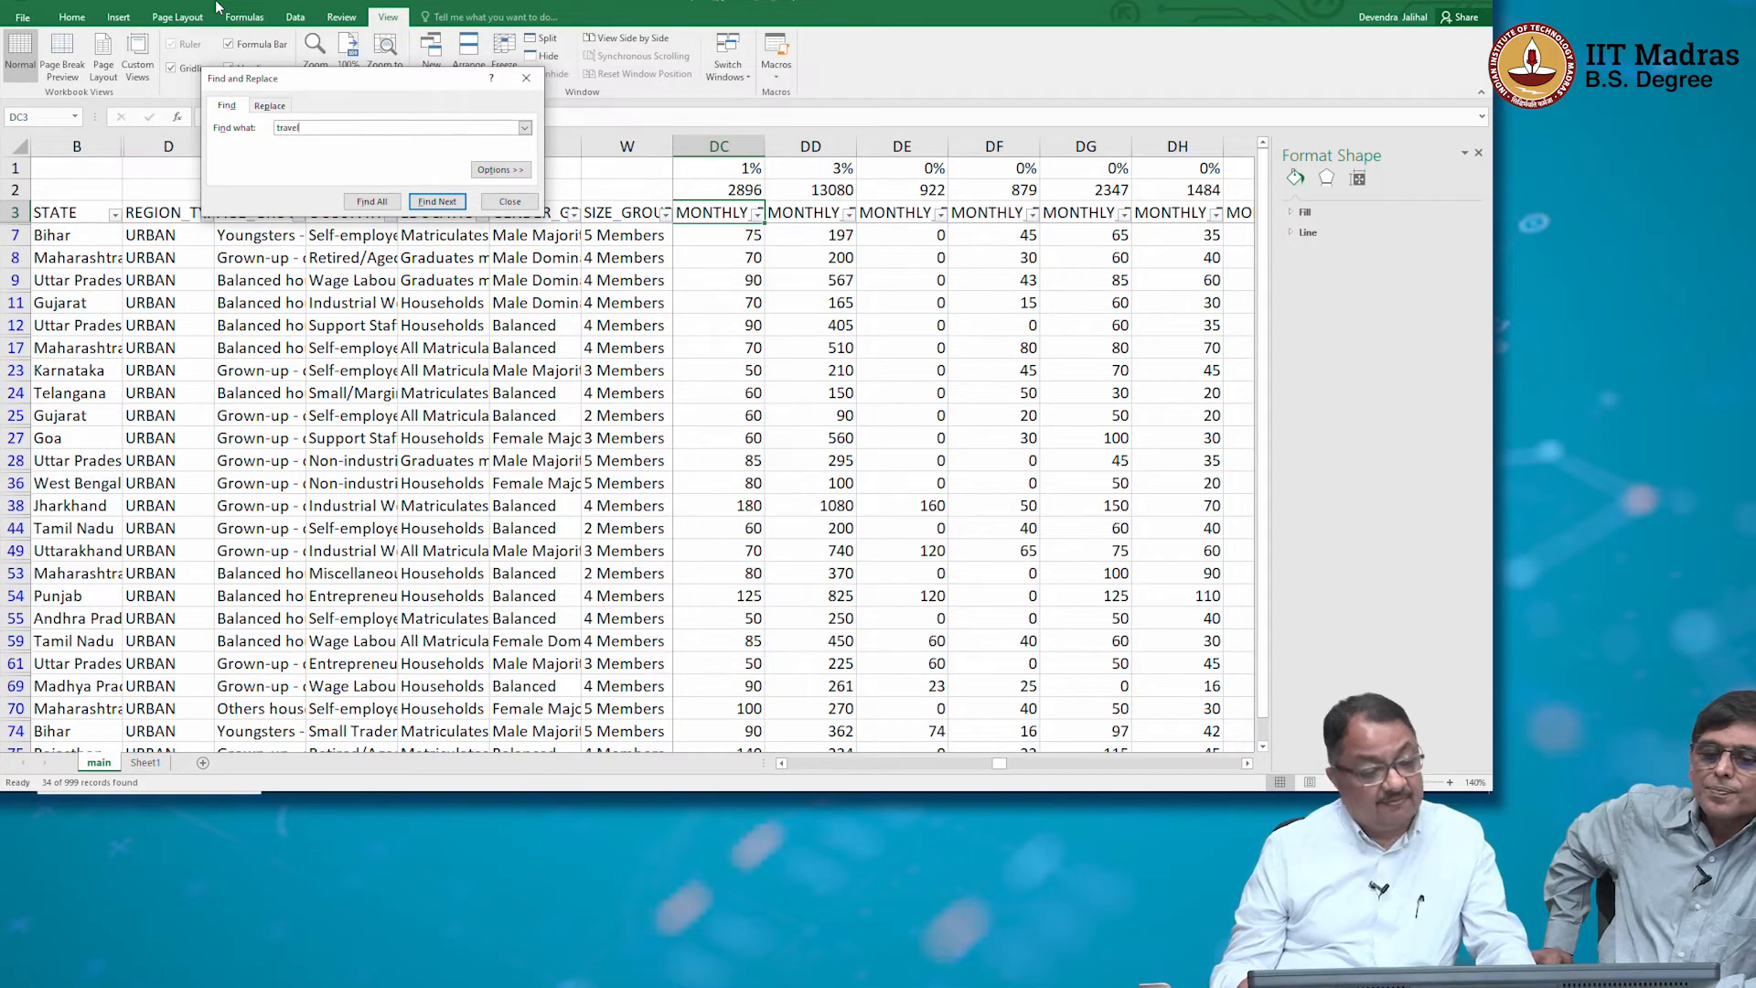
click(460, 203)
click(754, 452)
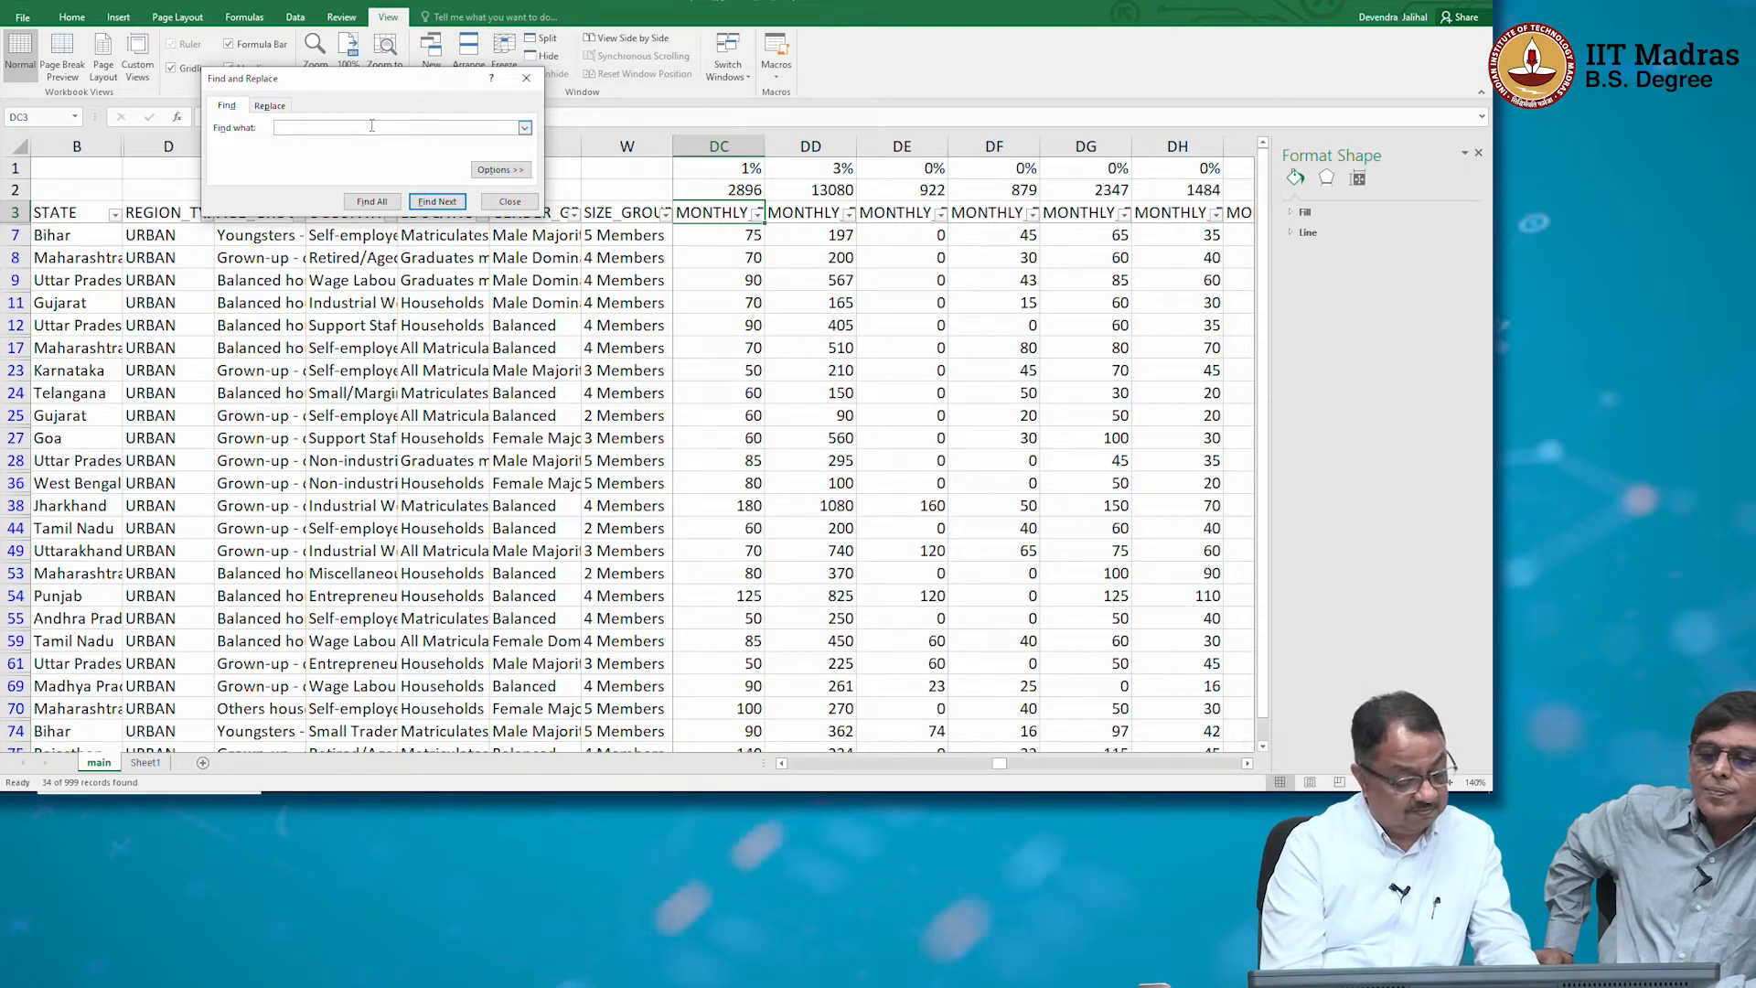
Find the expense header containing "transport" and close the search
text(ansport)
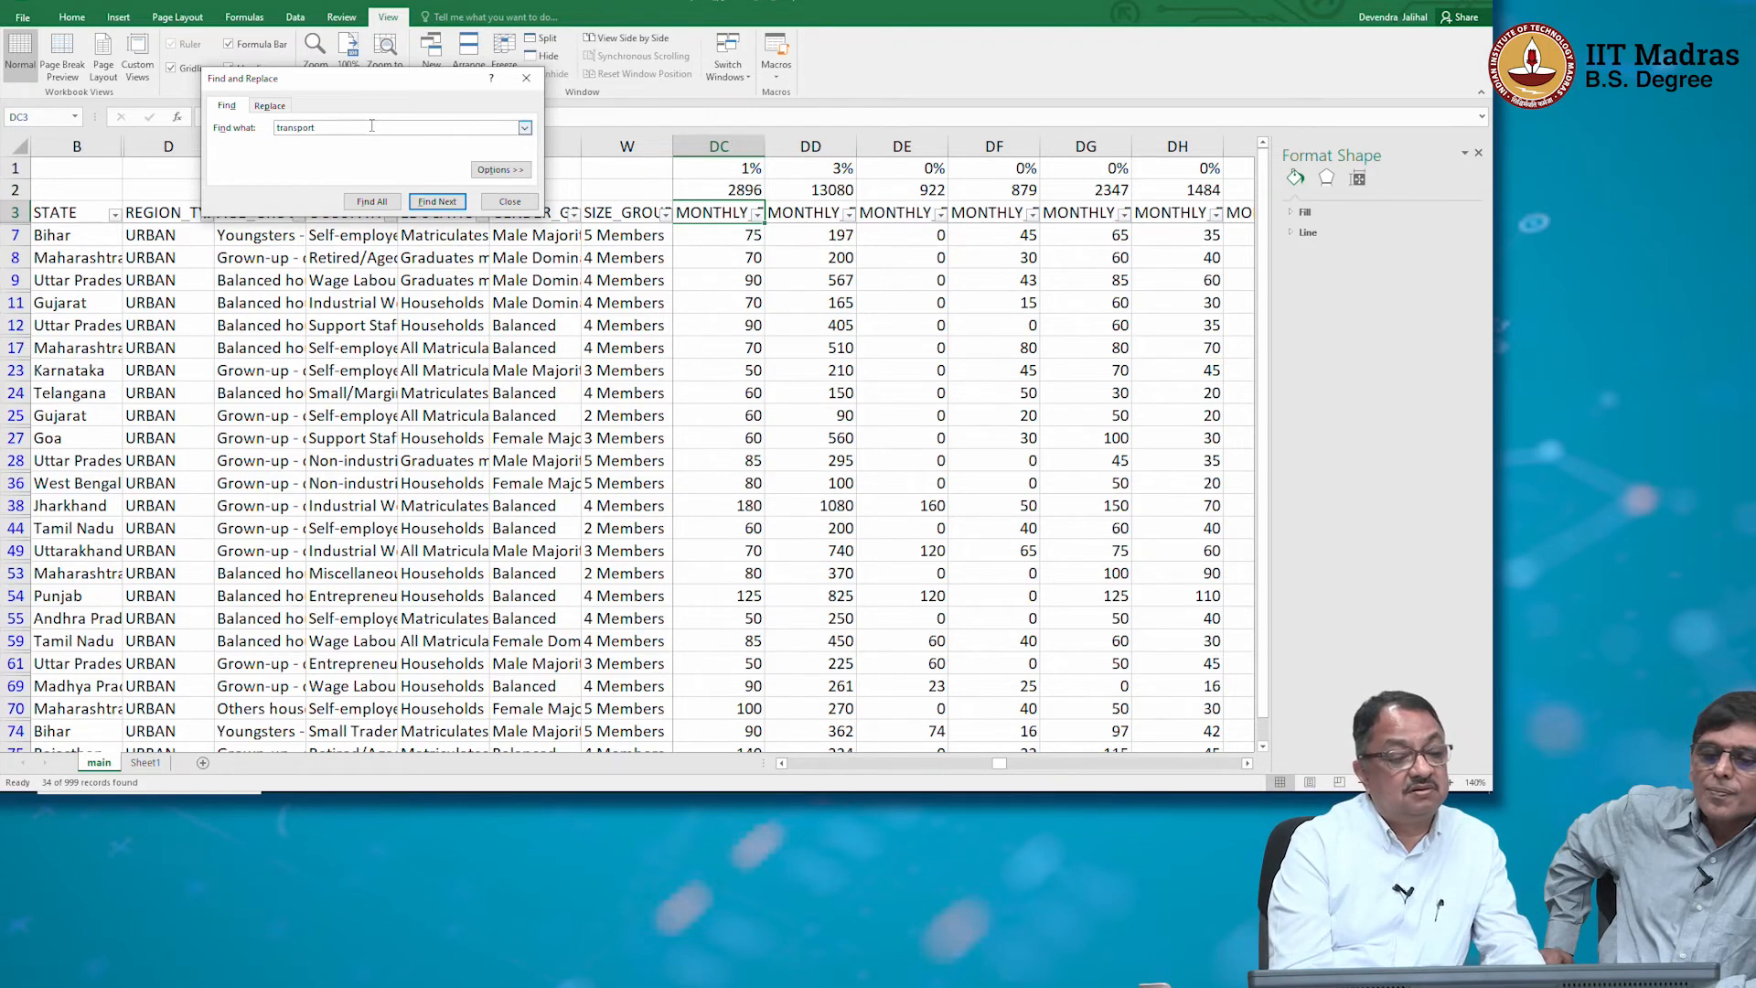
key(Return)
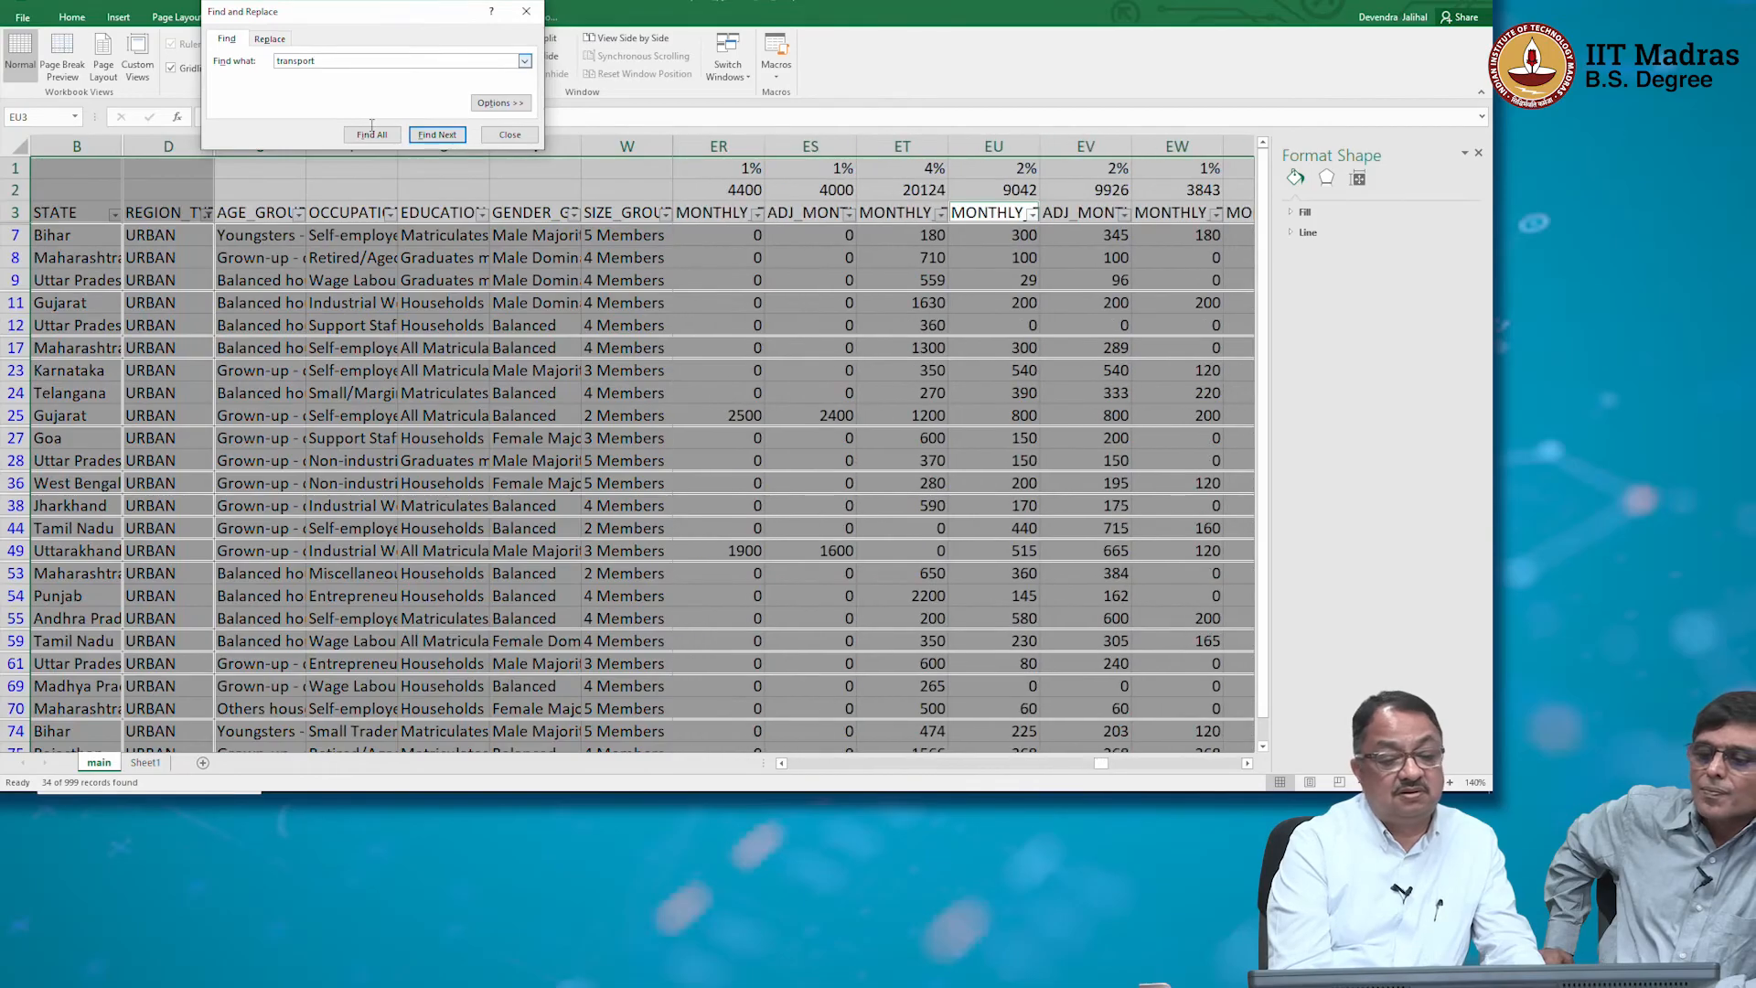
key(Escape)
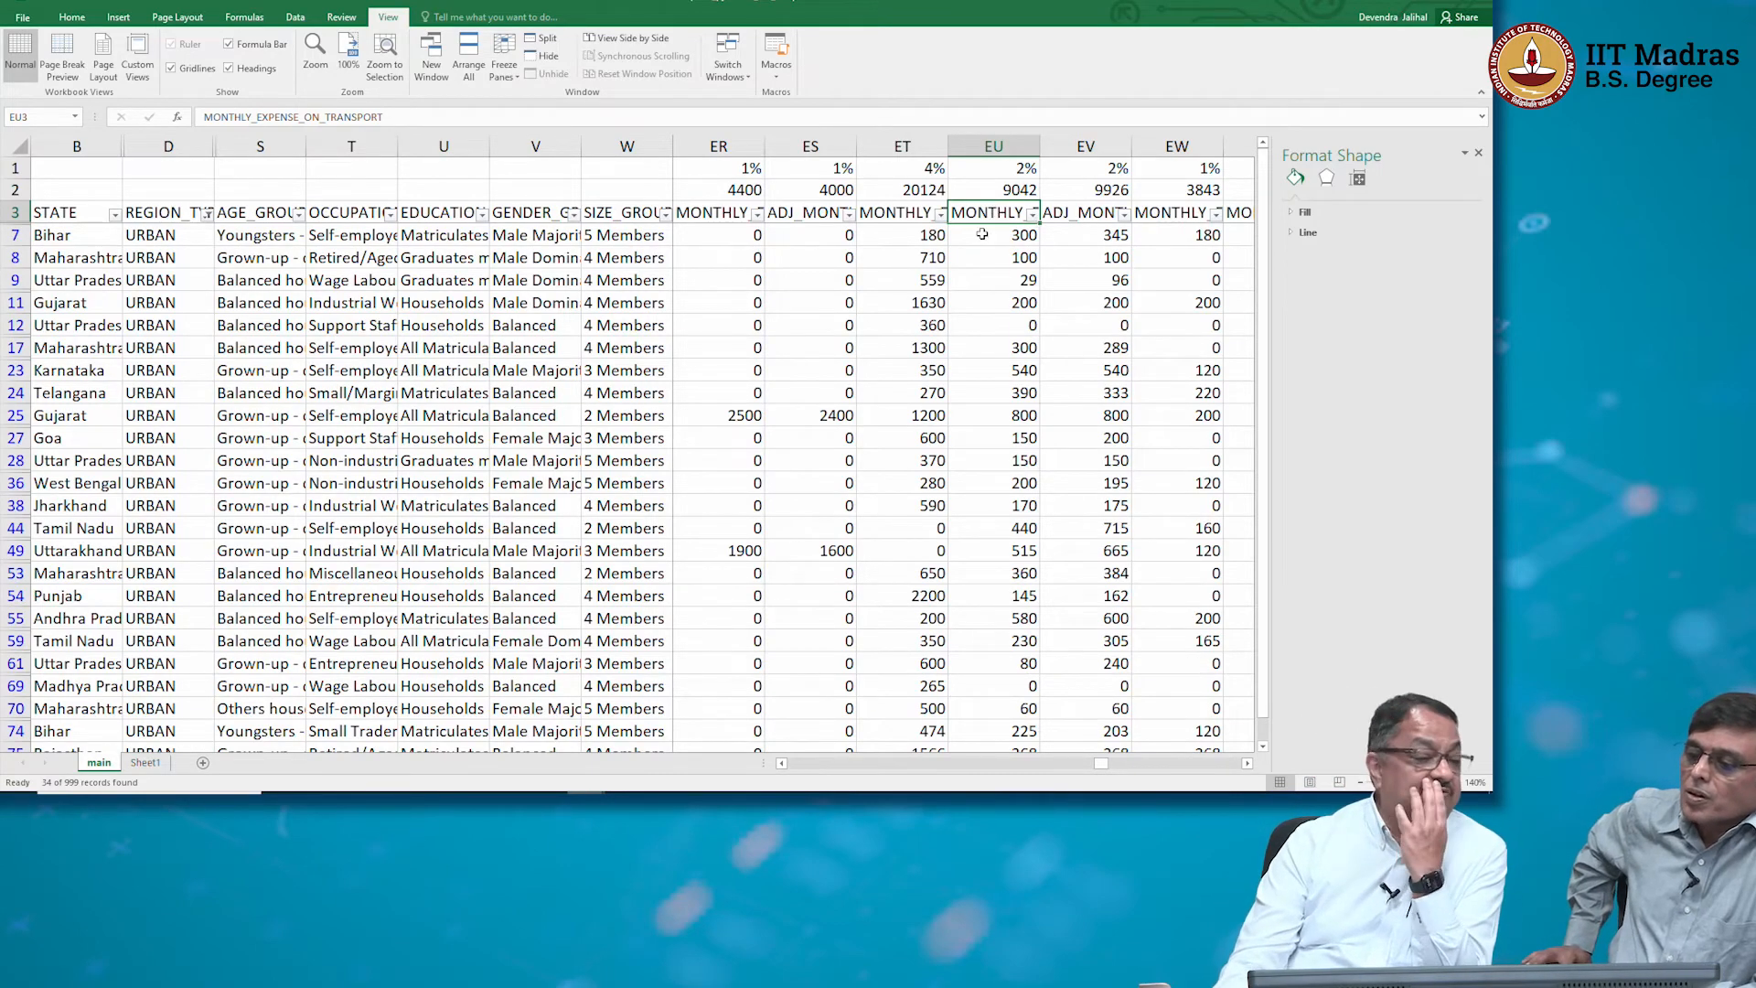
Change the REGION_TYPE filter to show only RURAL records for comparing the transport expense share
click(207, 214)
click(71, 391)
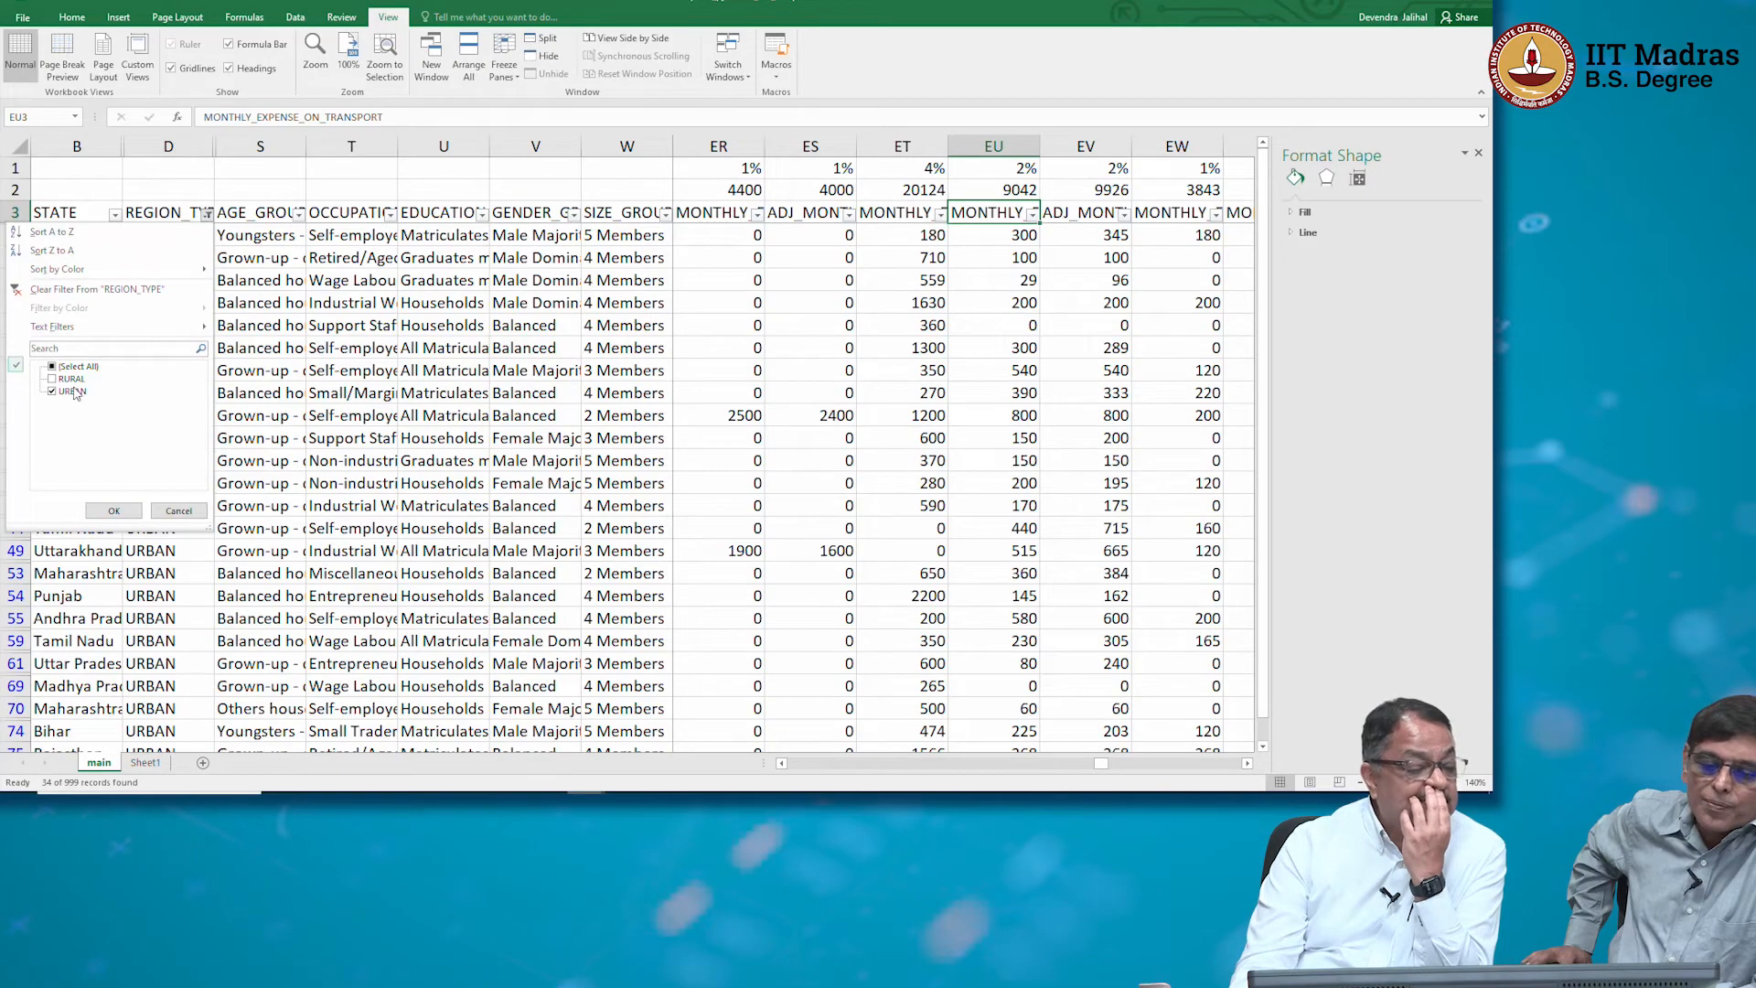
click(71, 379)
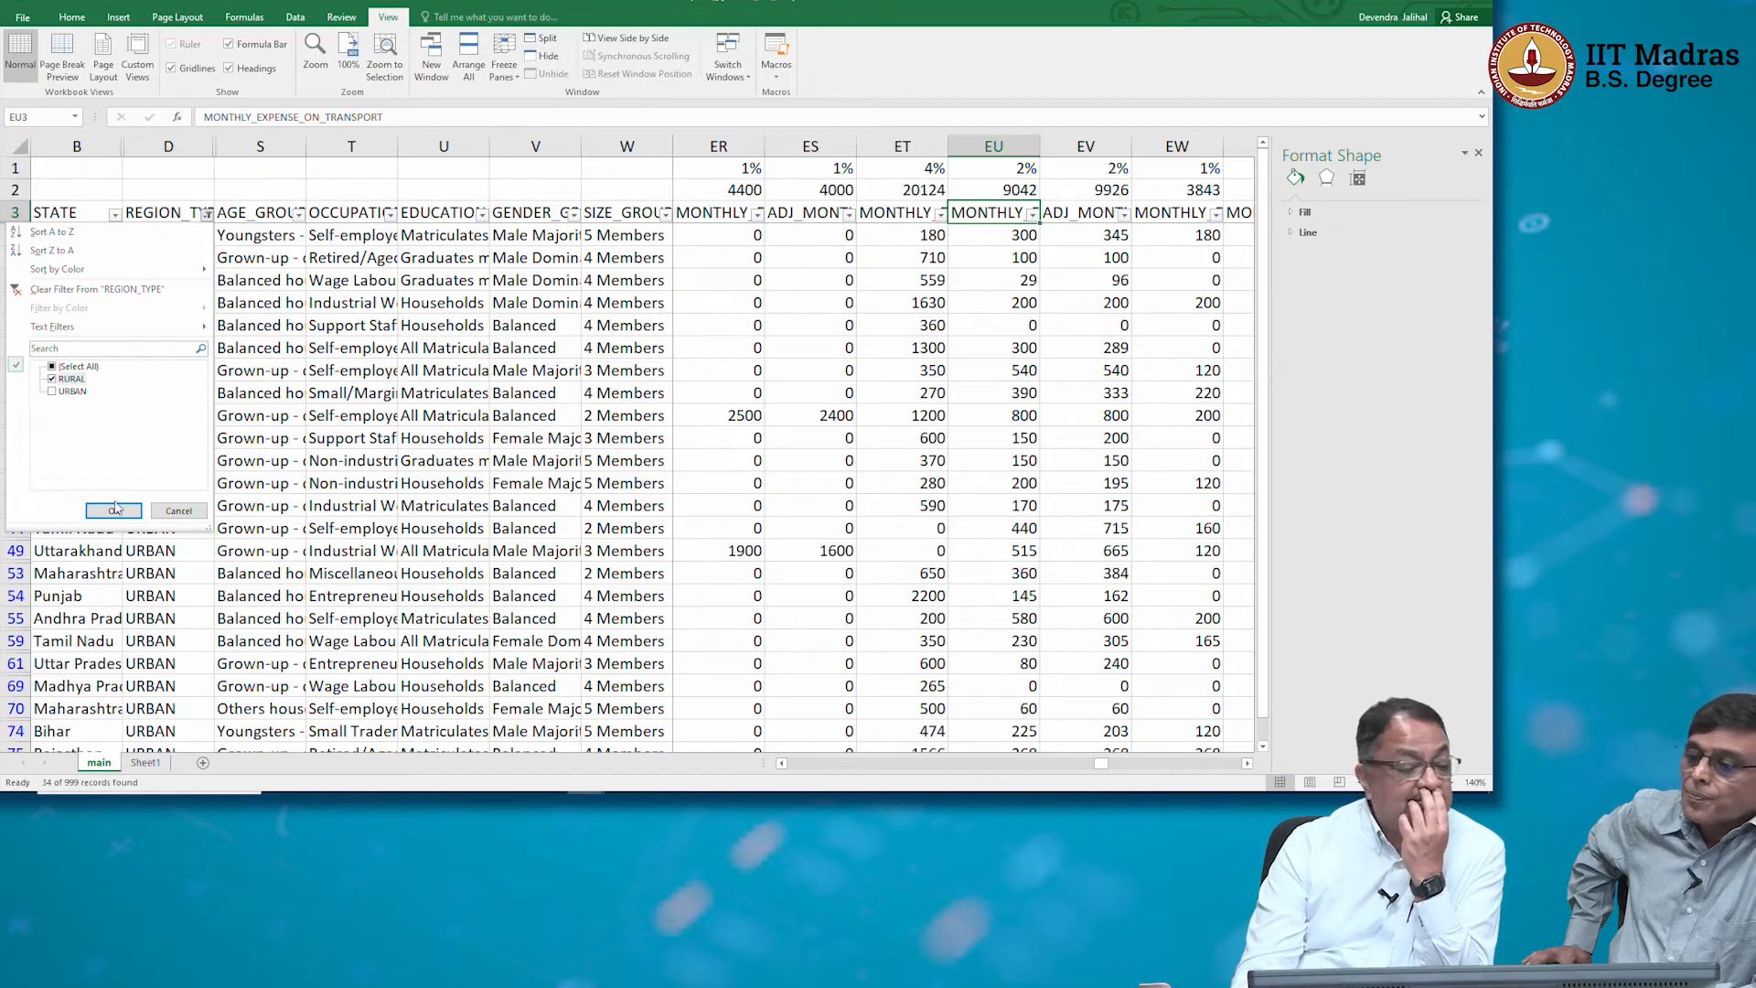
click(115, 508)
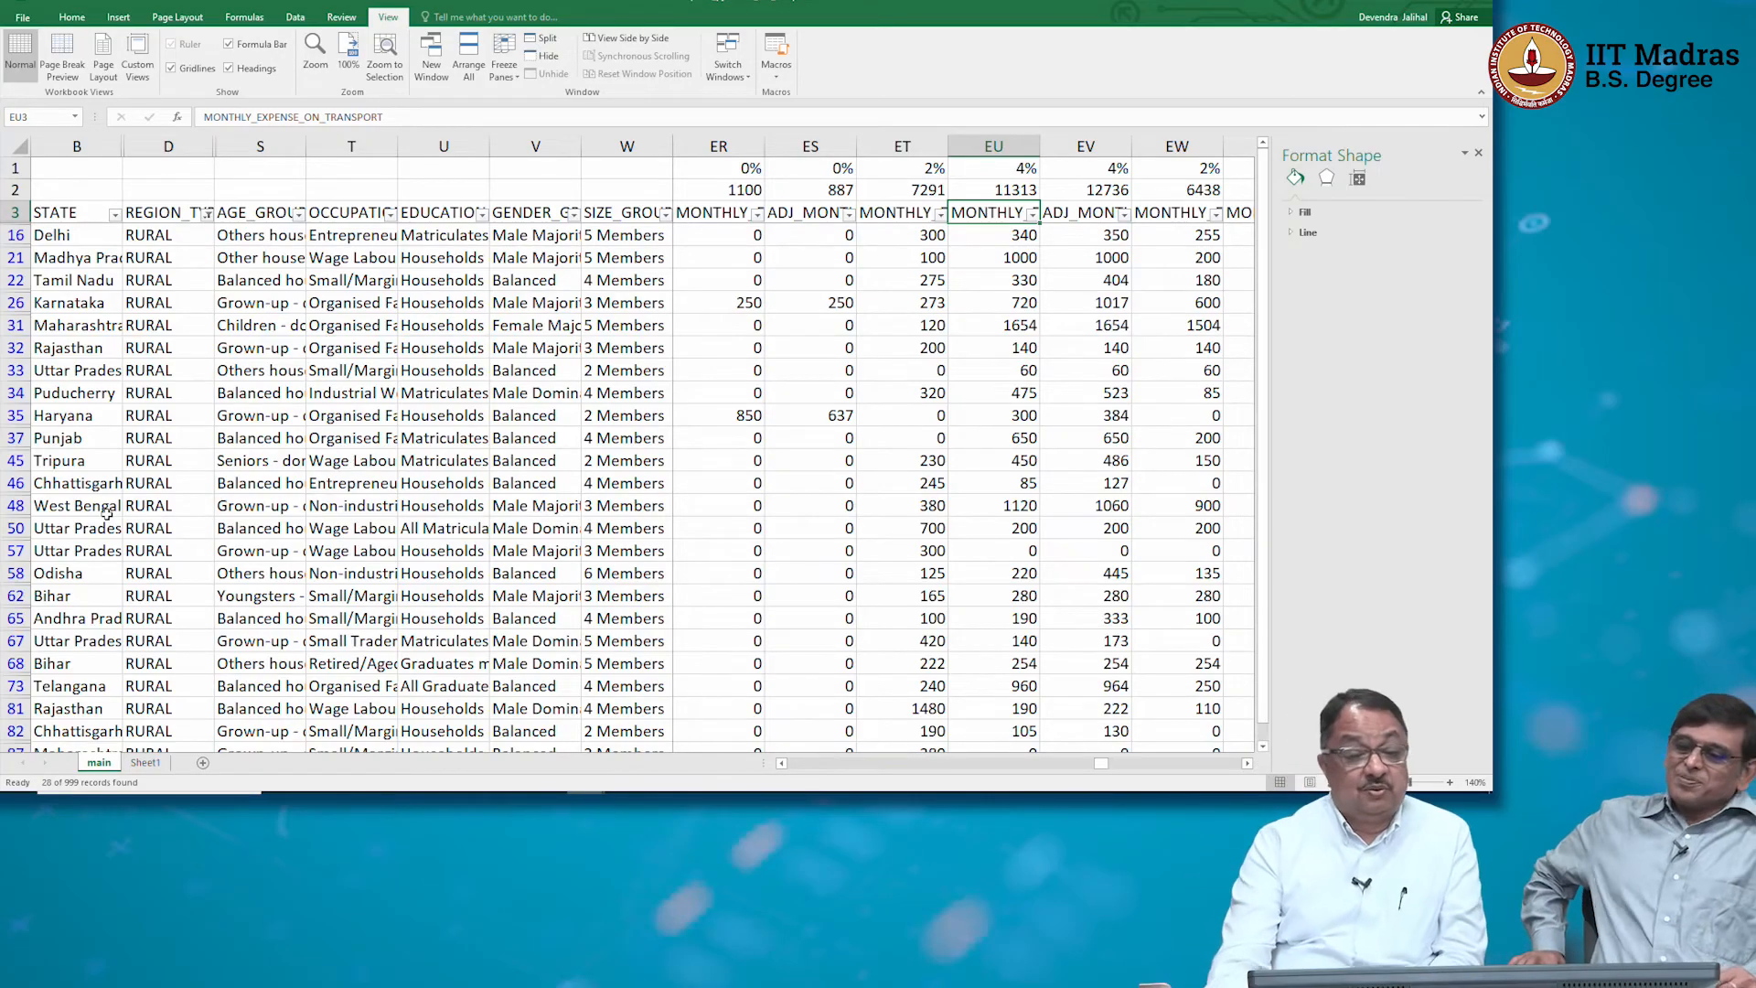
Inspect the function number argument of the SUBTOTAL formula in EU2 and open the function's help article
click(994, 189)
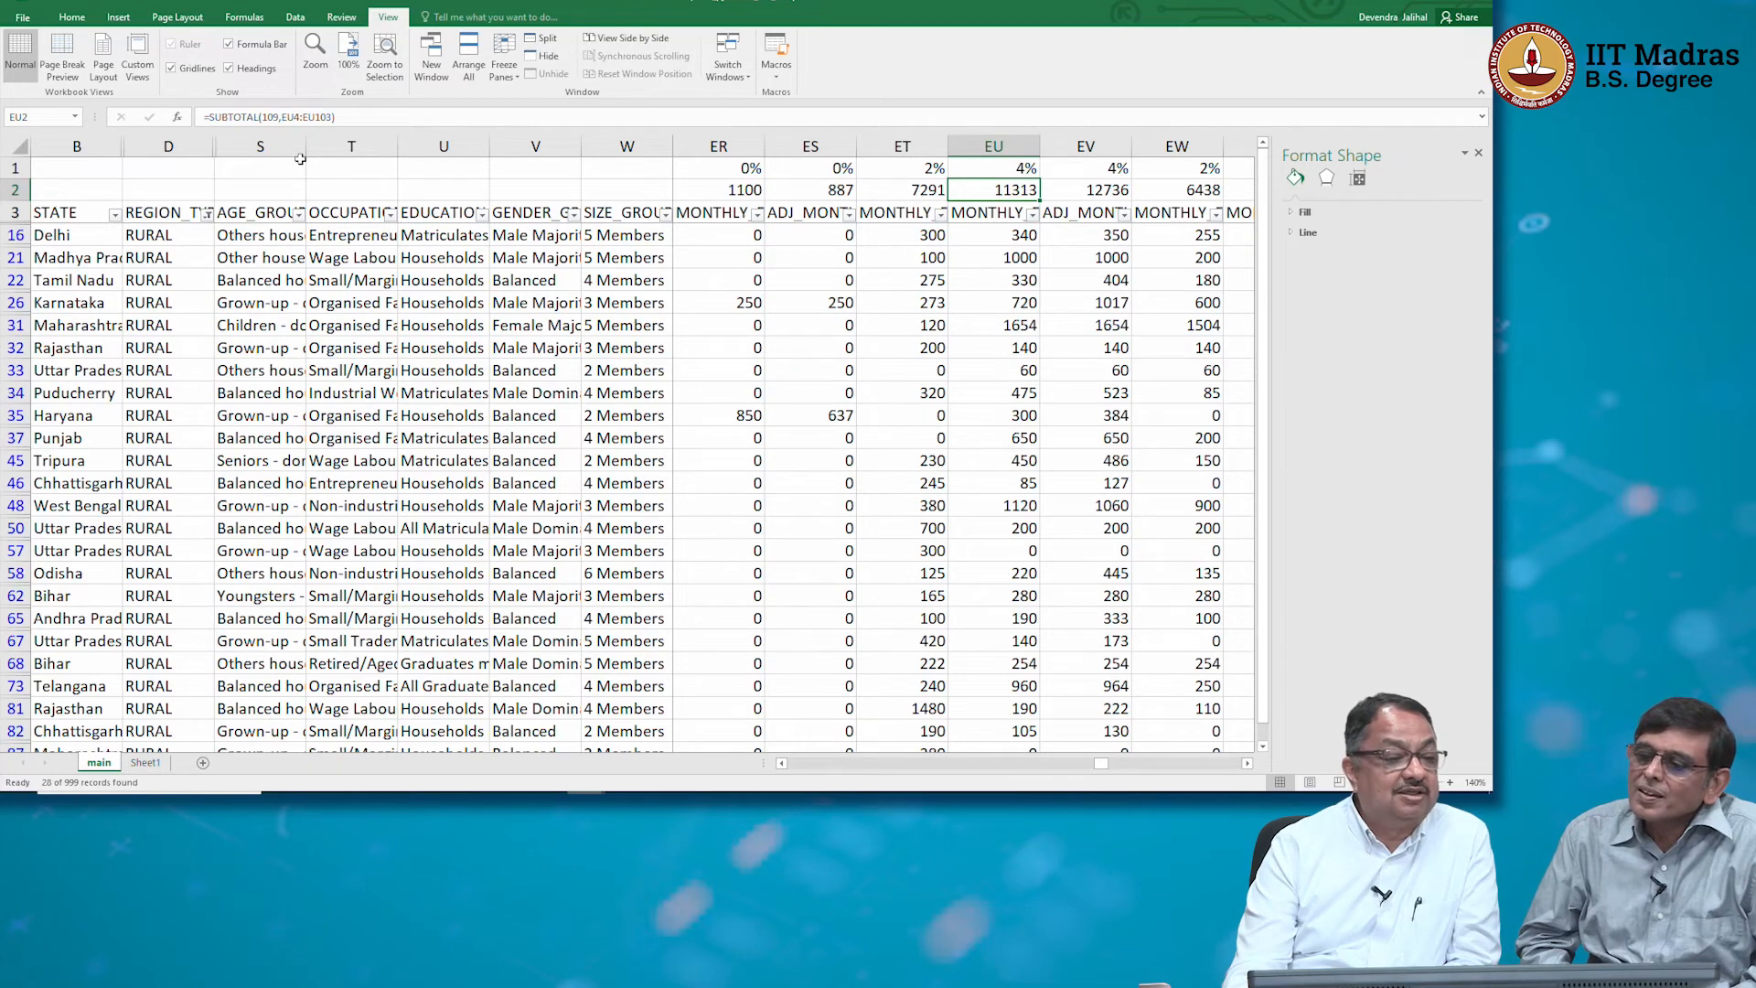
click(269, 117)
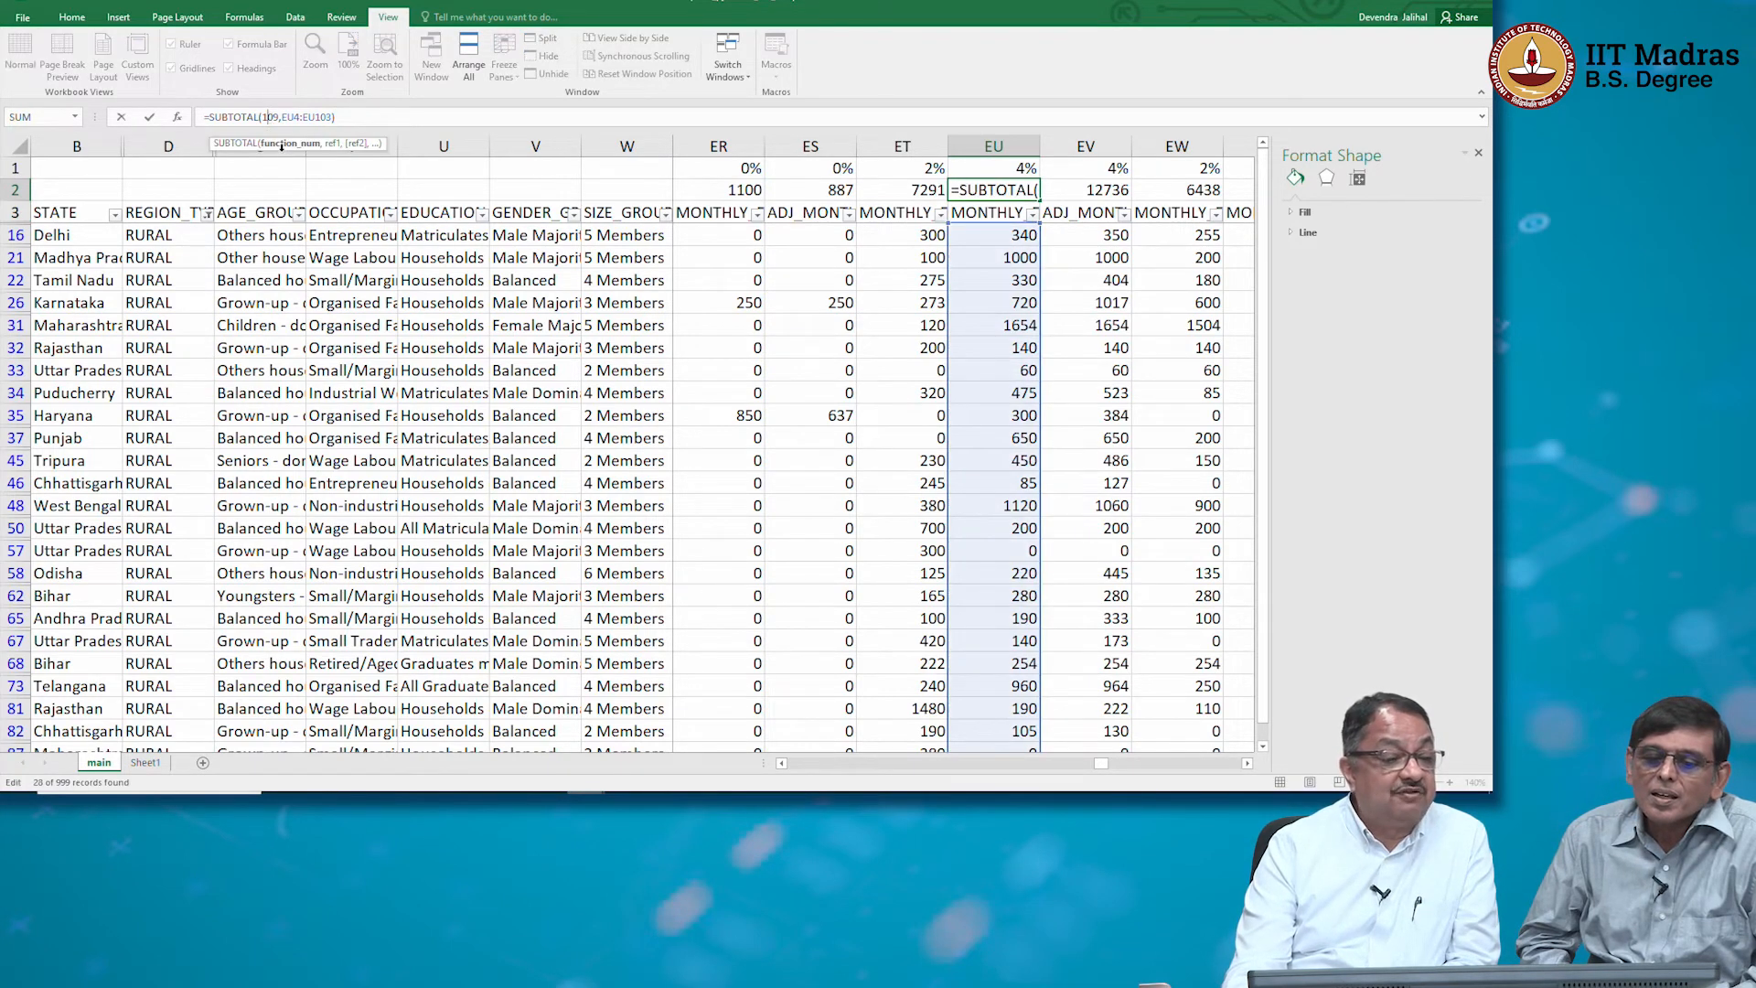
click(285, 150)
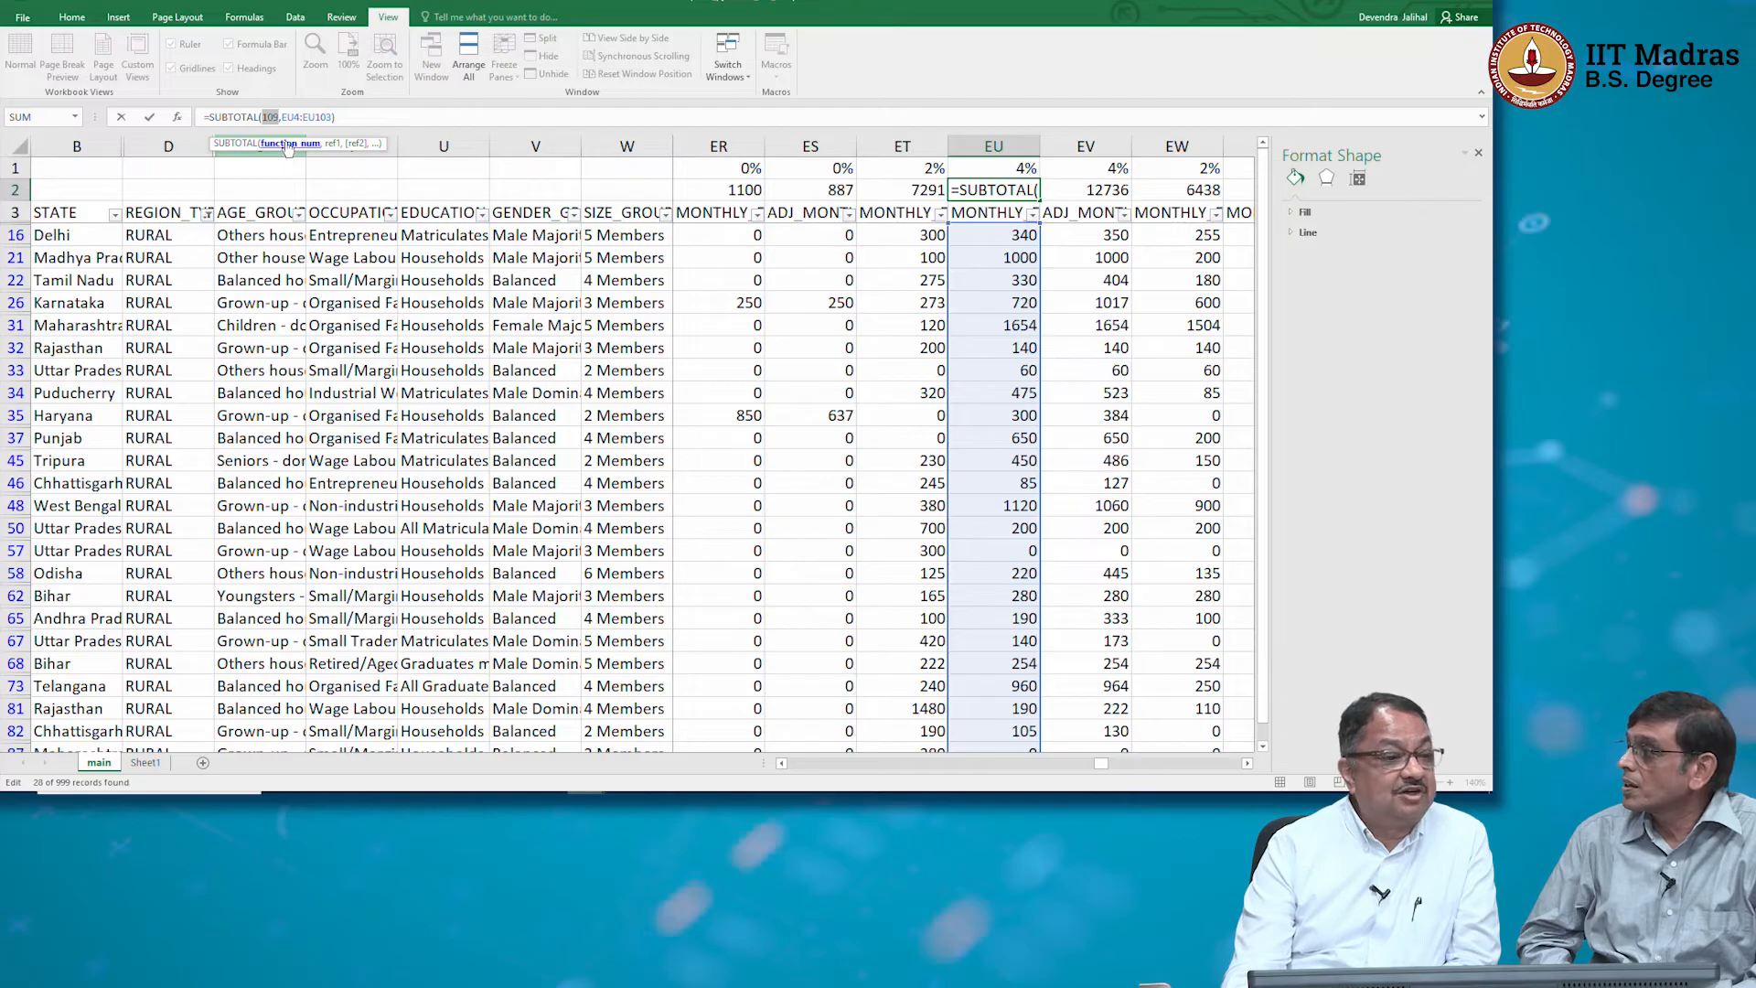
click(232, 145)
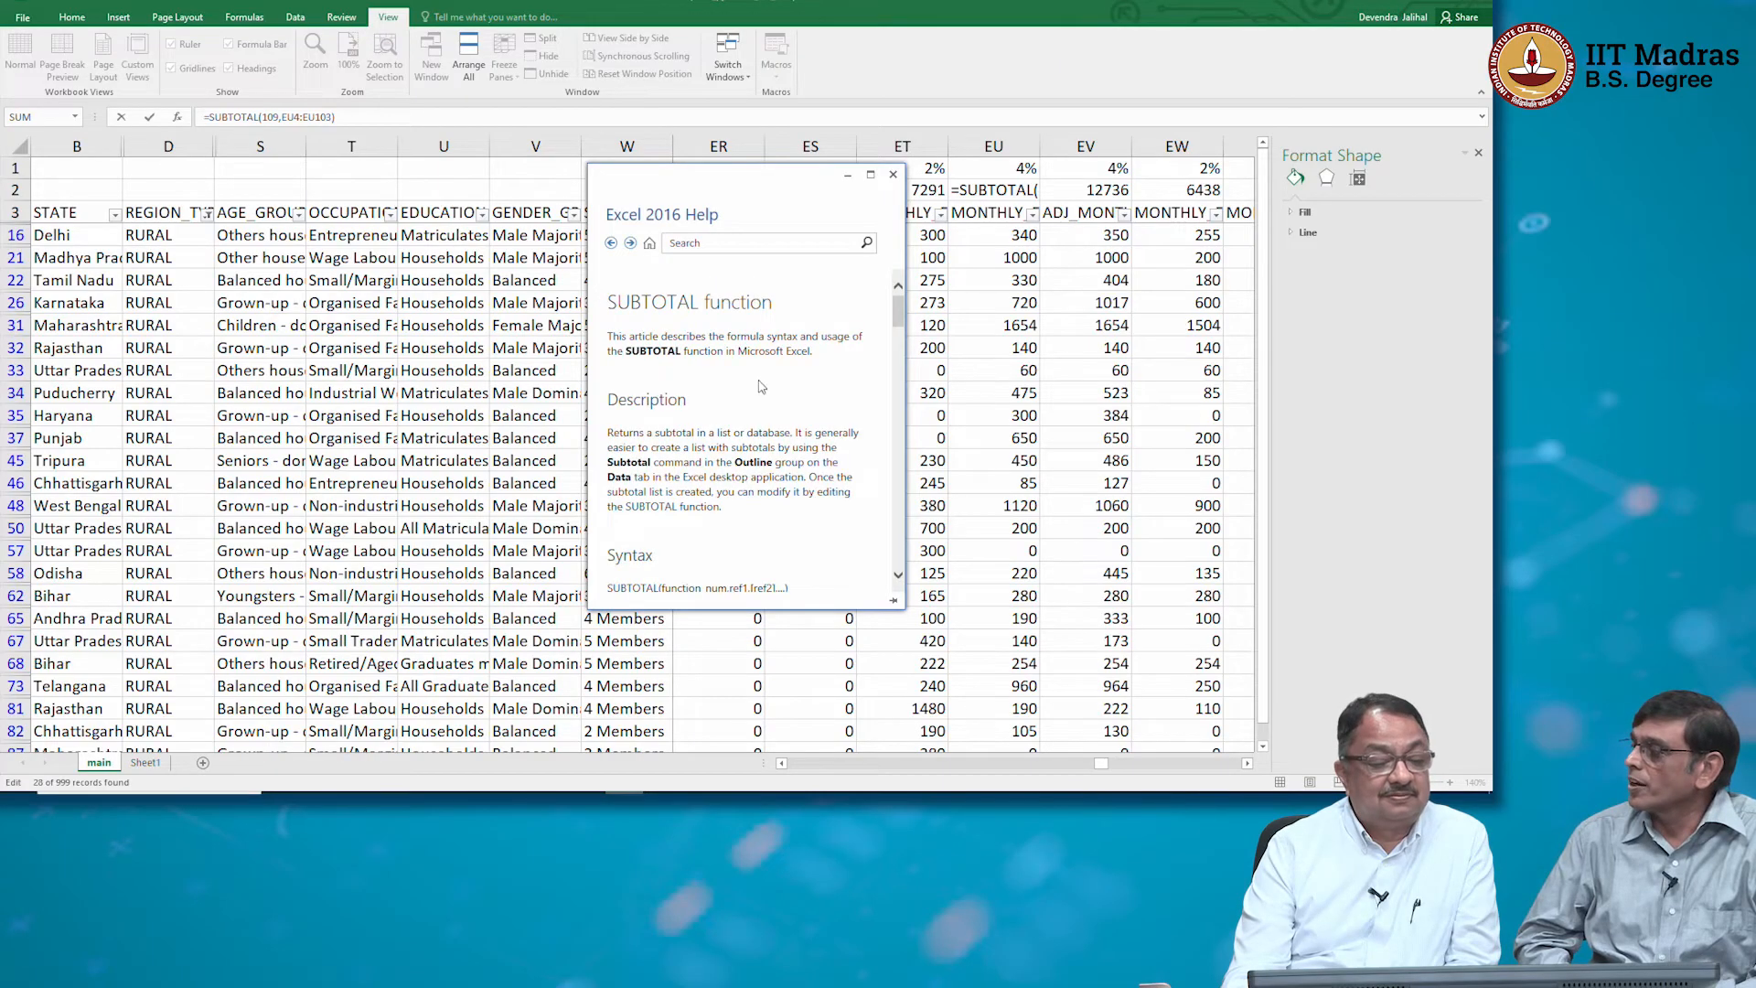
Read the function number table in the SUBTOTAL help article and close the help window
scroll(757, 397, down, 10)
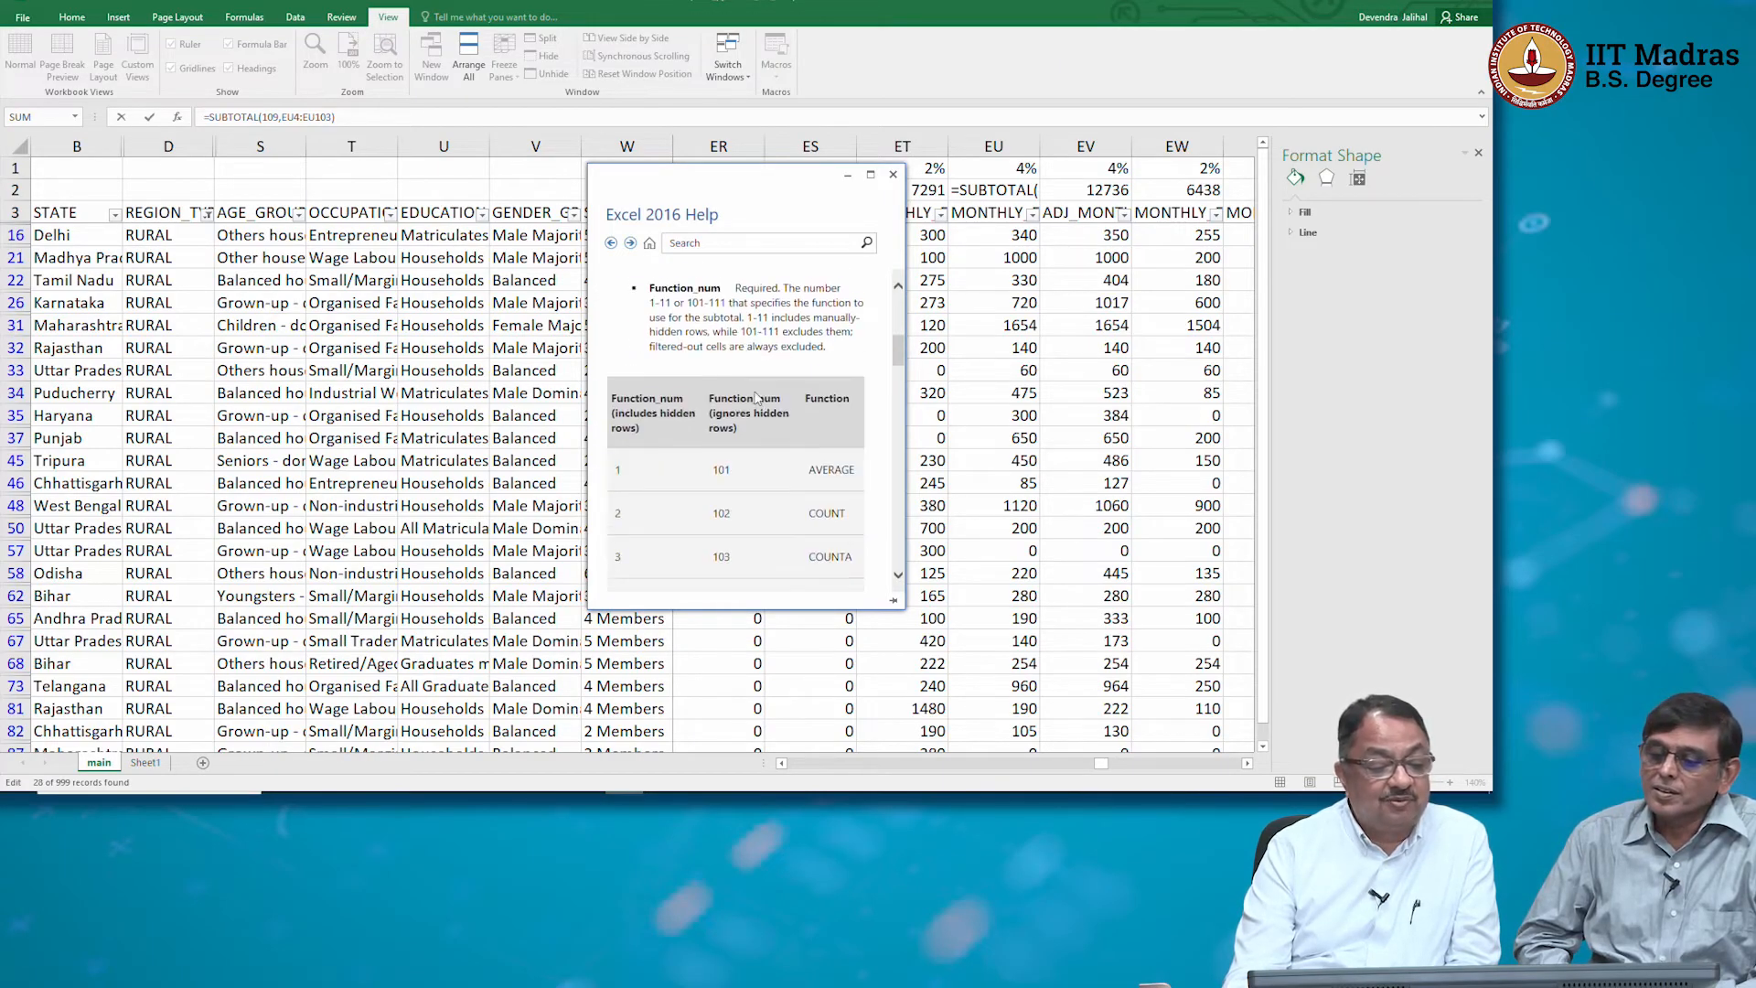
scroll(758, 401, down, 2)
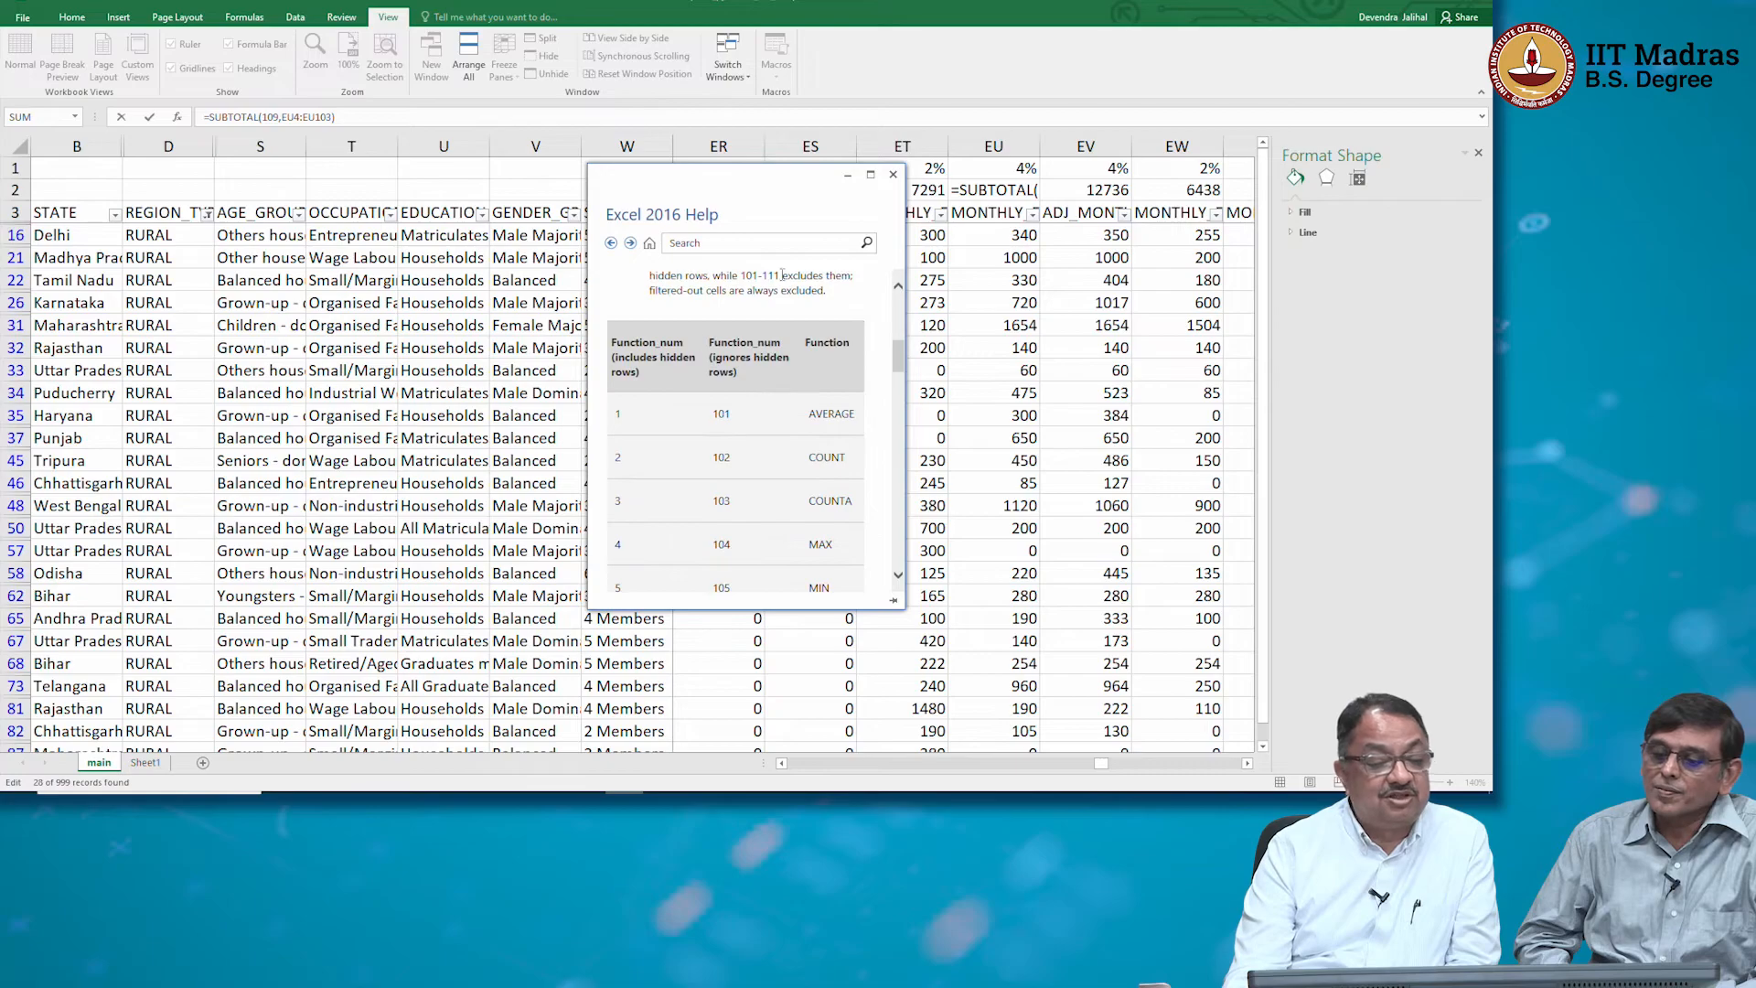
click(893, 174)
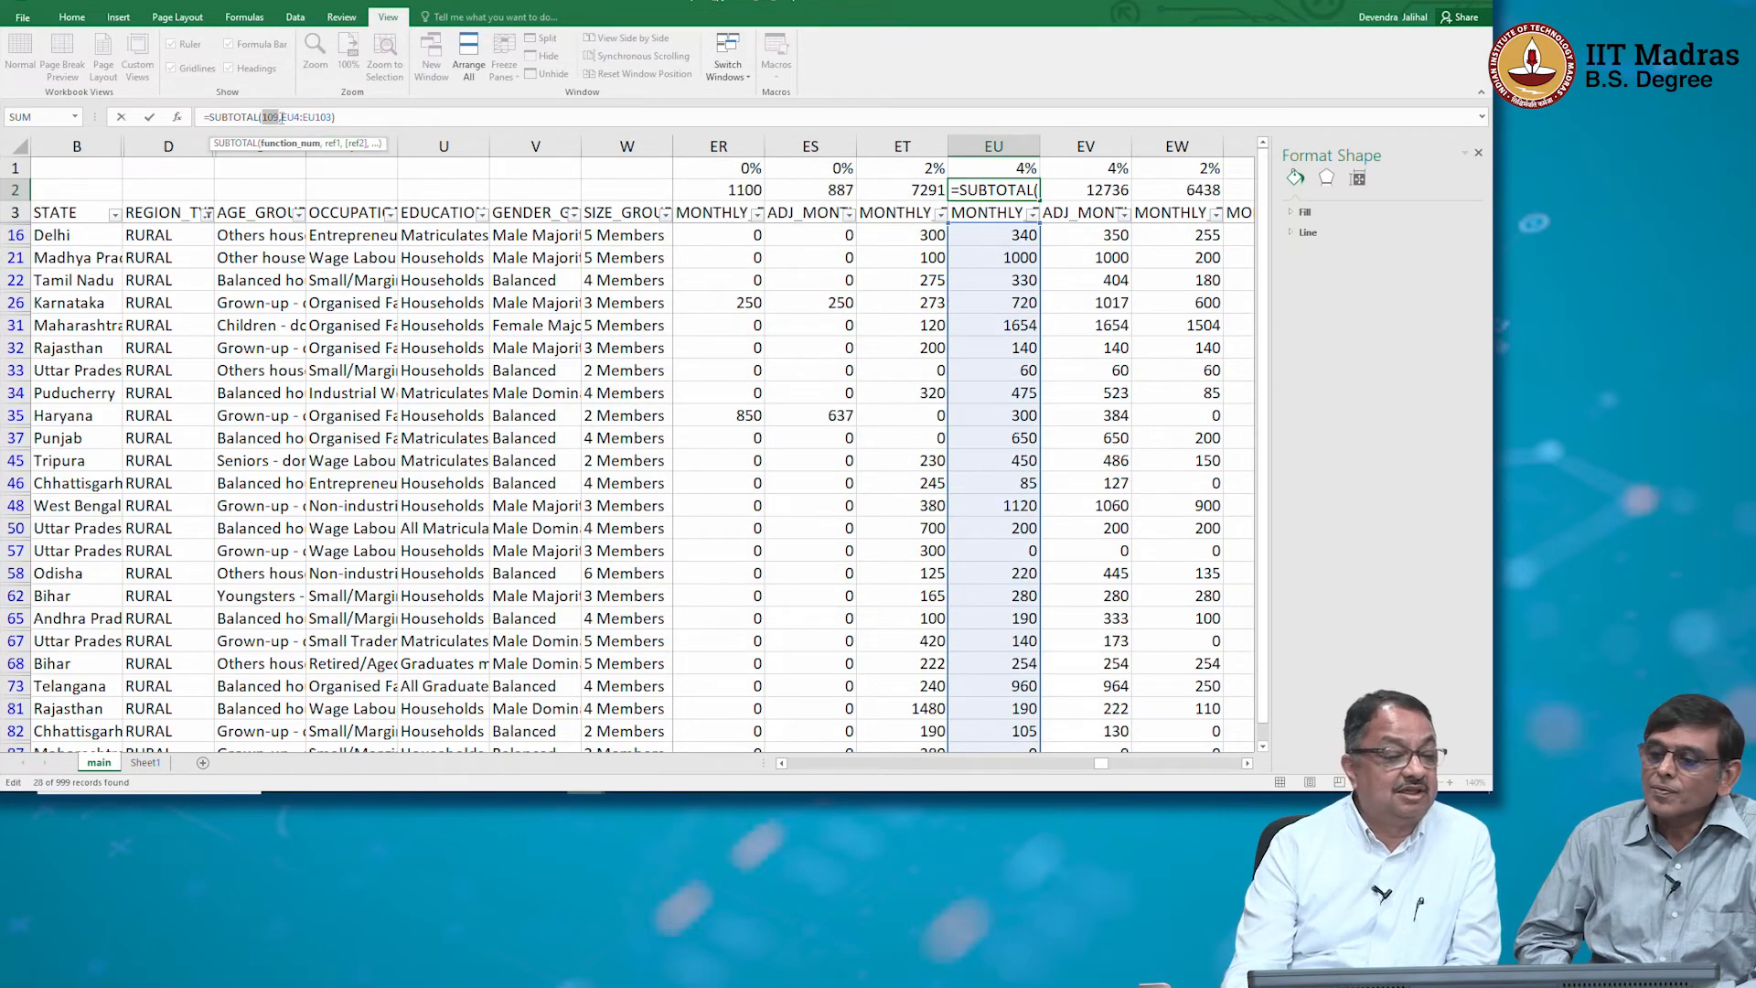
Change the function number of the SUBTOTAL formula in EU2 to 101 for an average
click(277, 117)
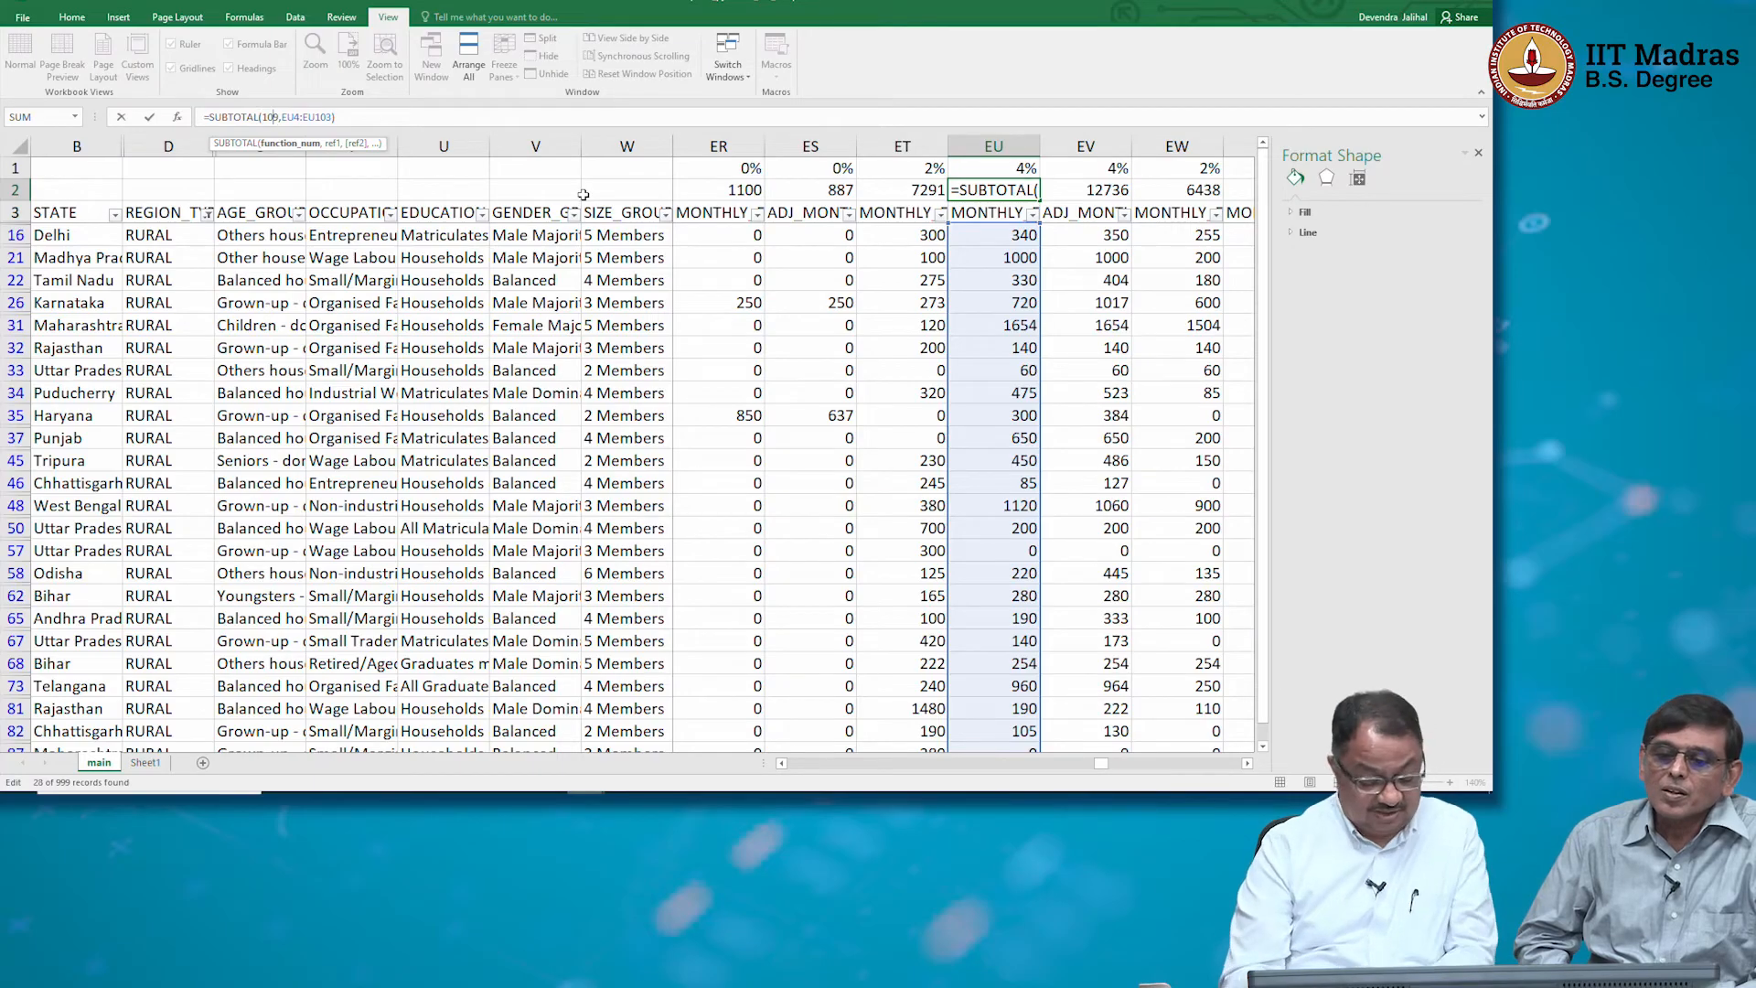
key(BackSpace)
text(1)
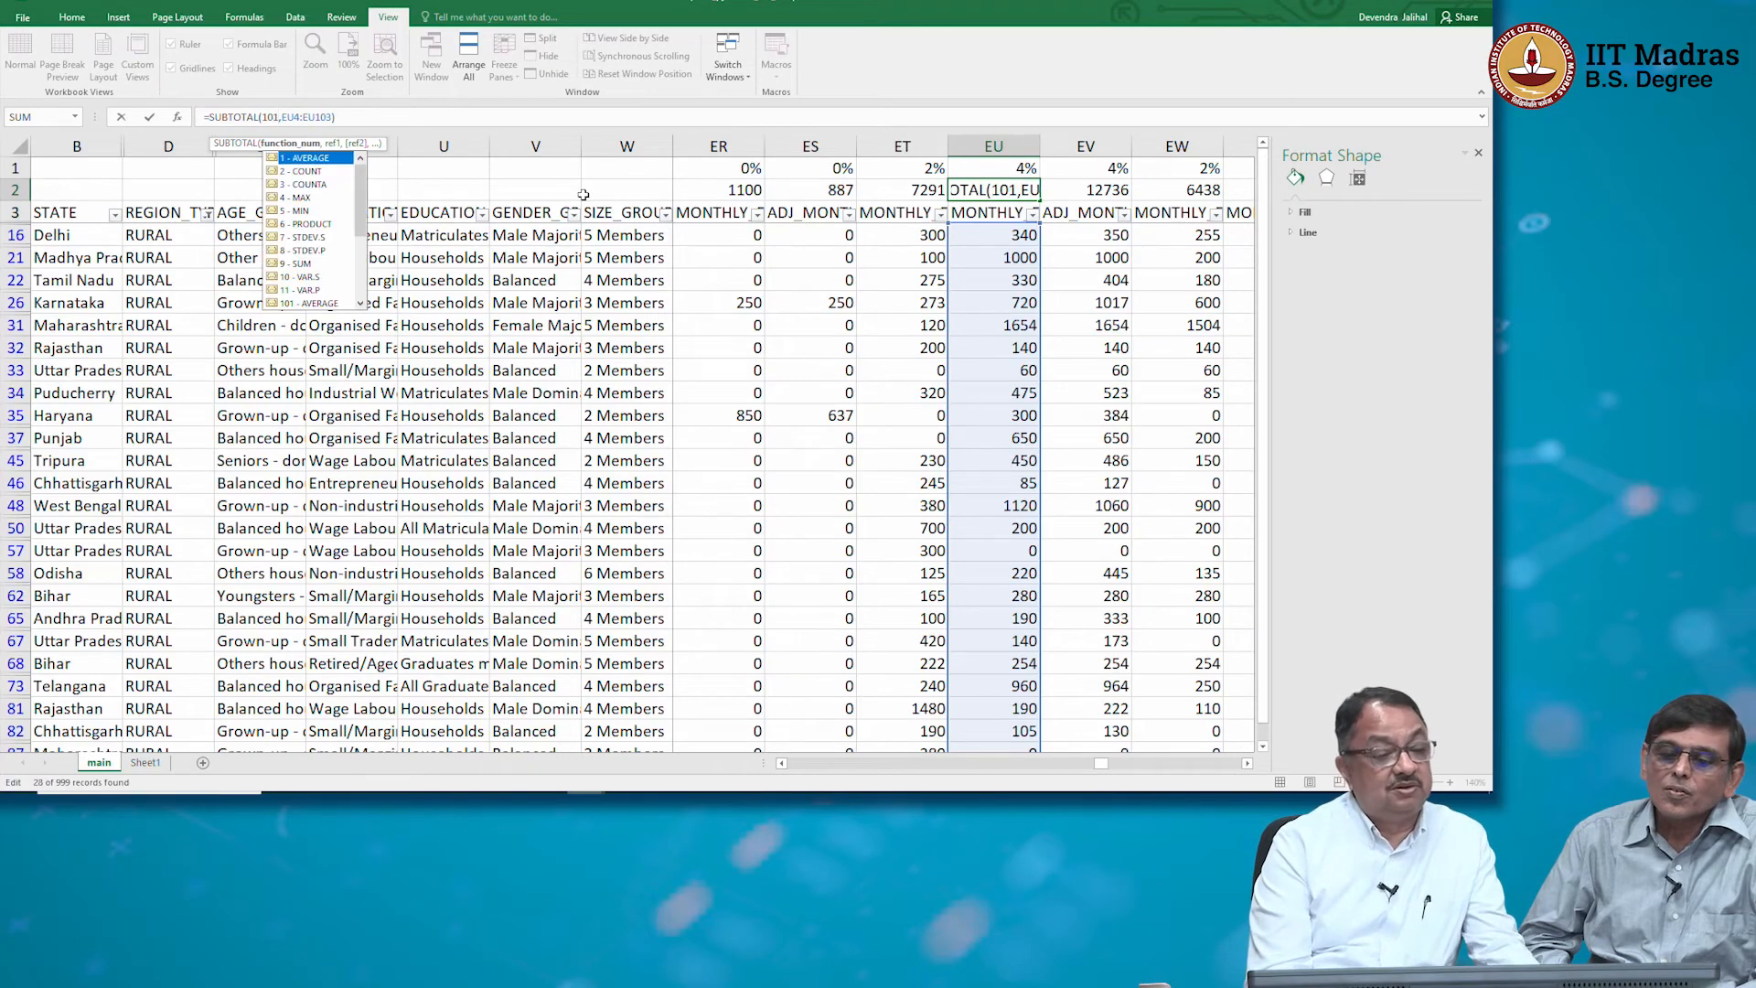
key(Return)
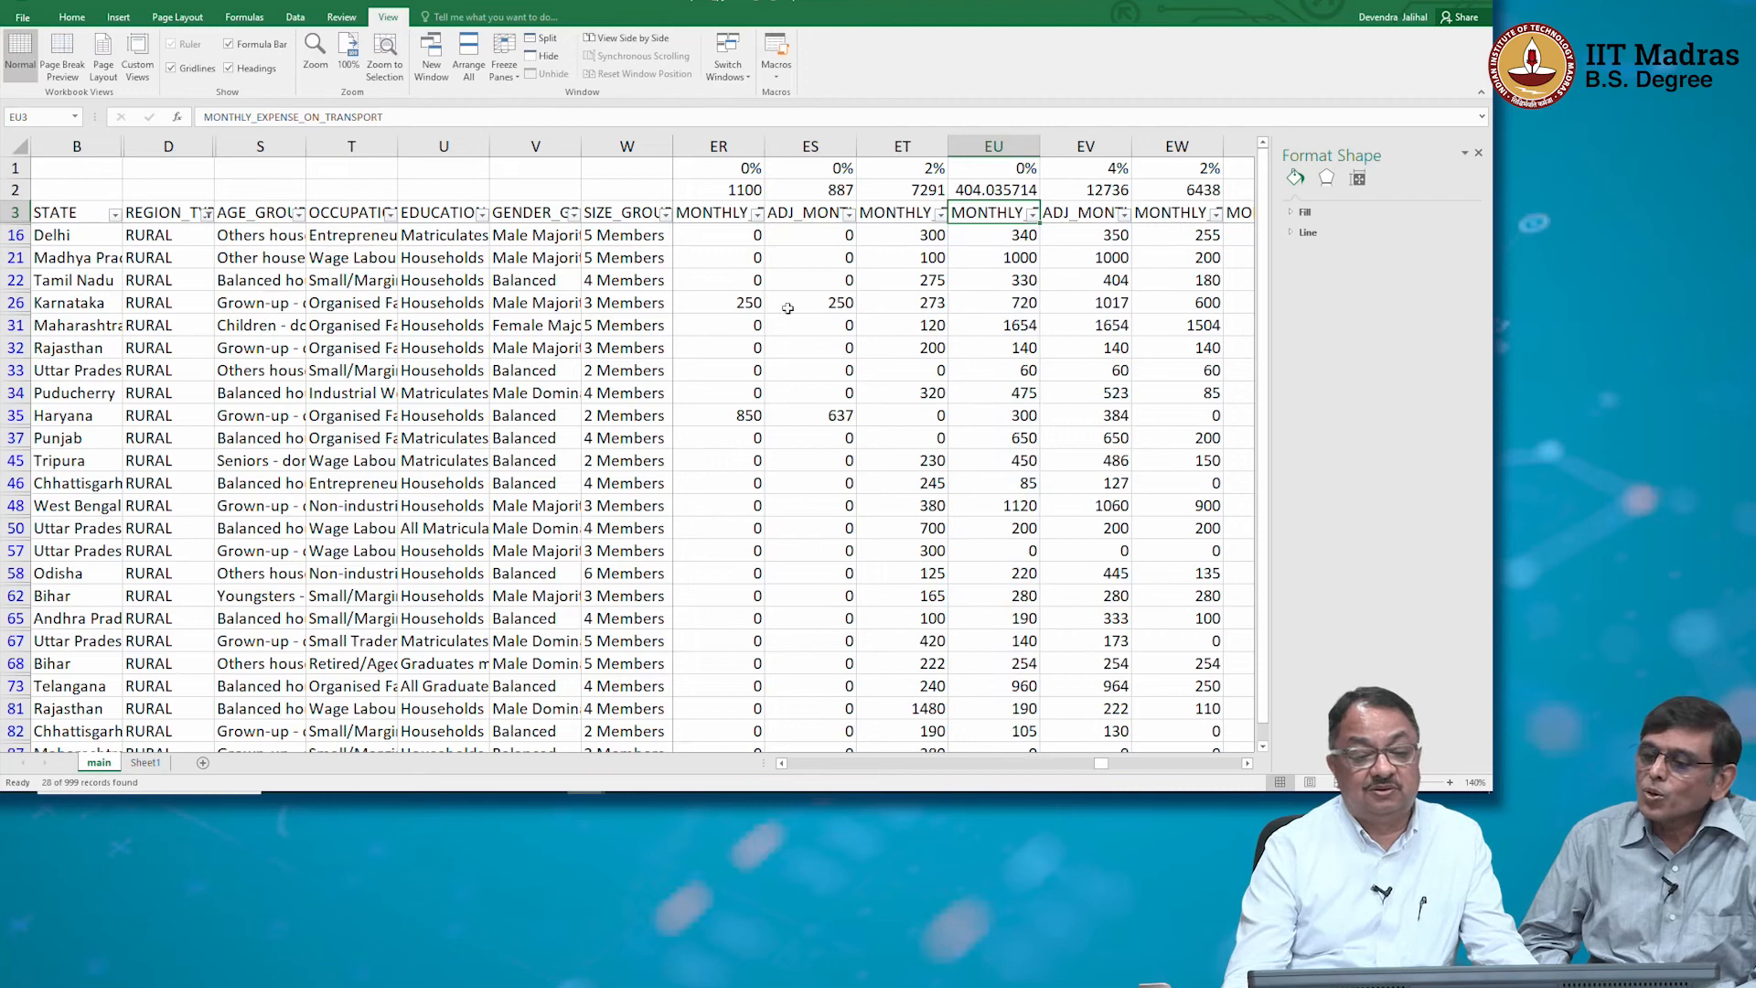
click(995, 189)
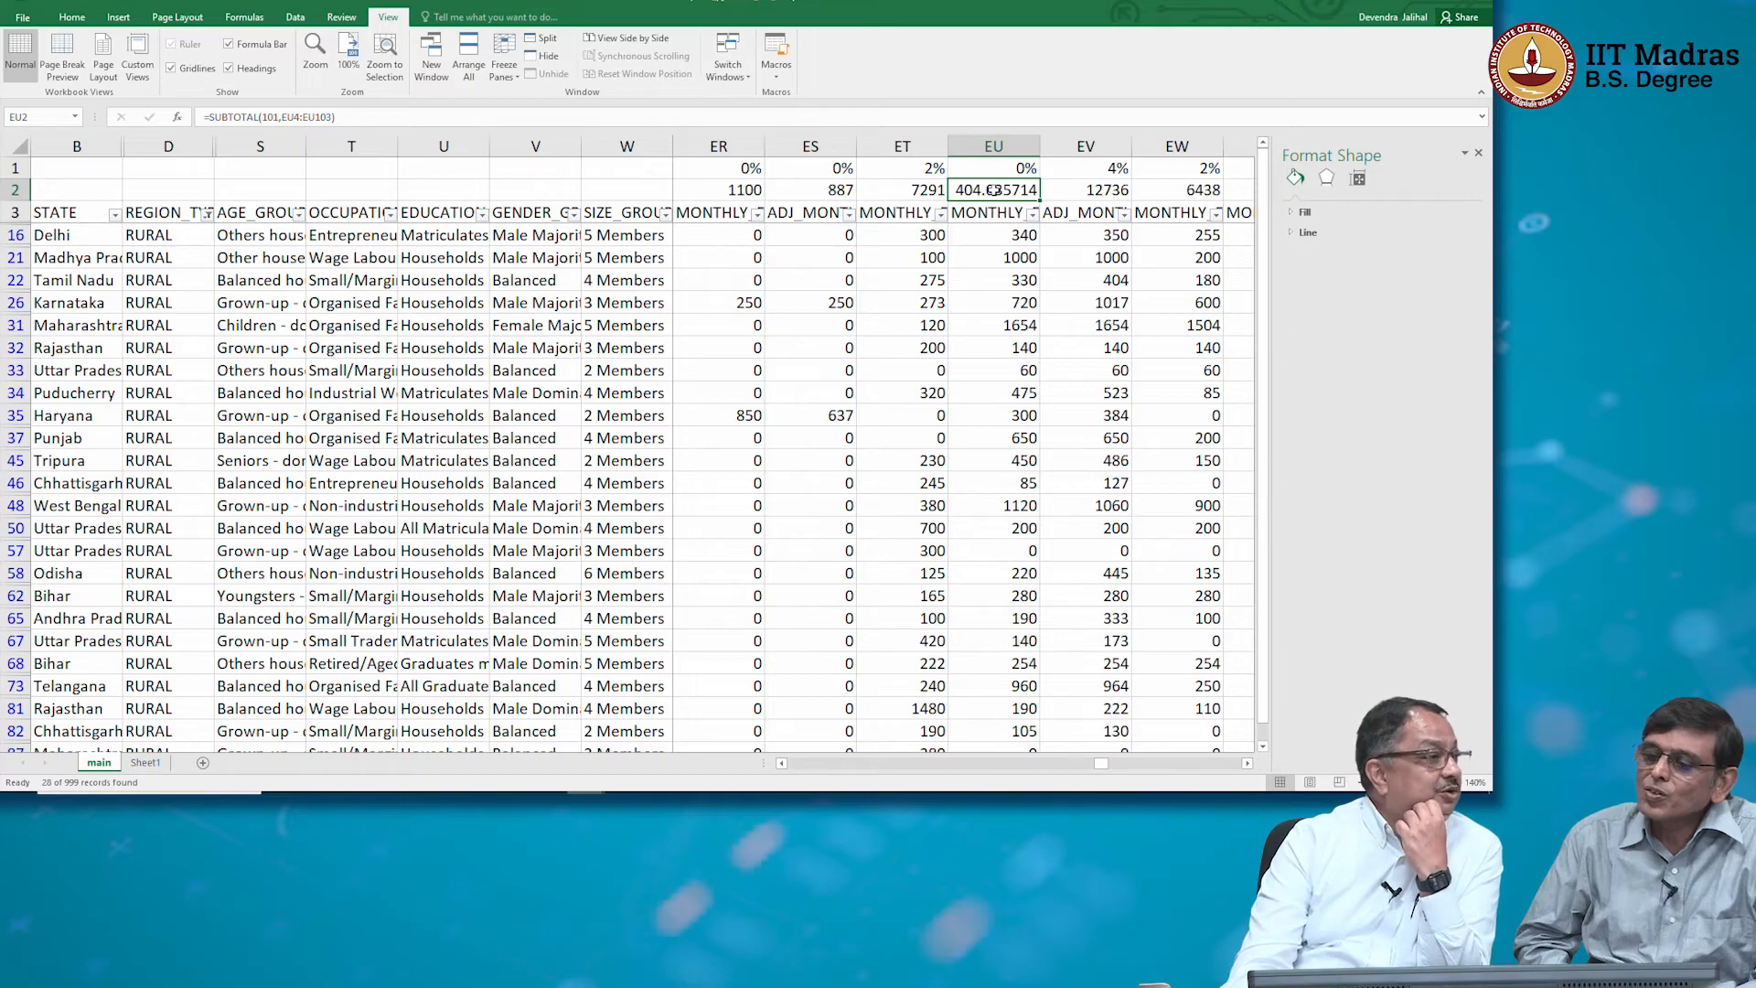
Switch the REGION_TYPE filter from RURAL to show only URBAN records
click(208, 214)
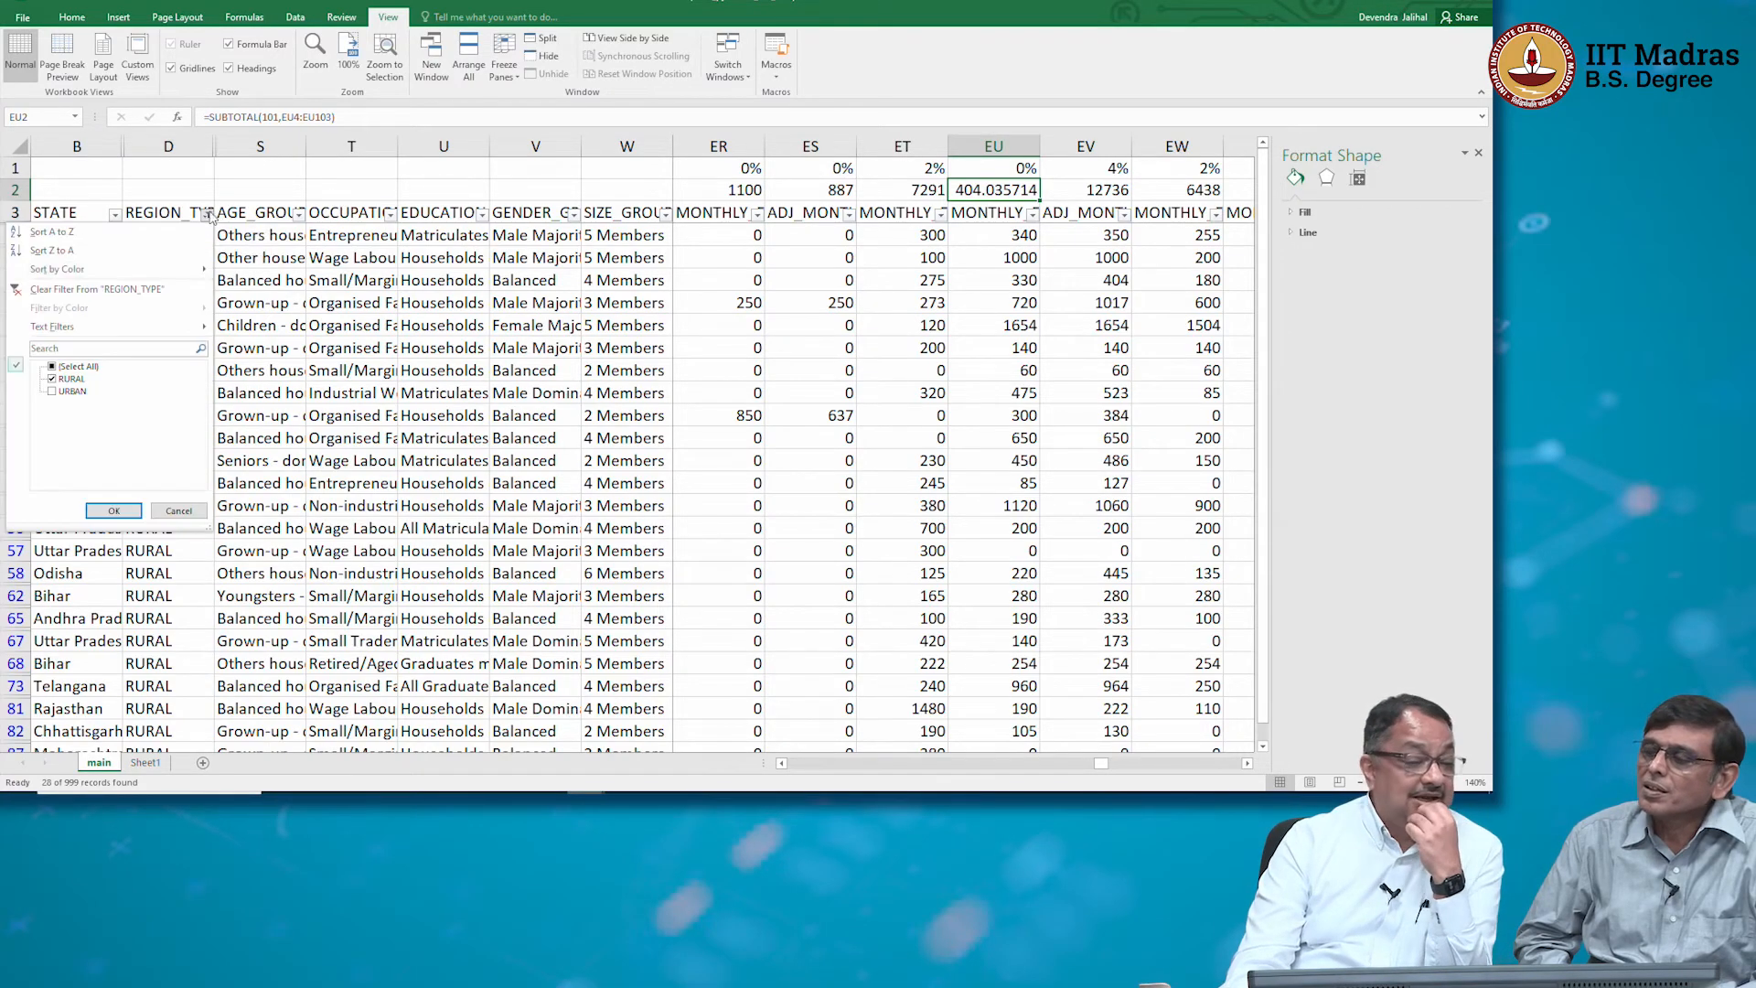
click(54, 379)
click(55, 391)
click(112, 510)
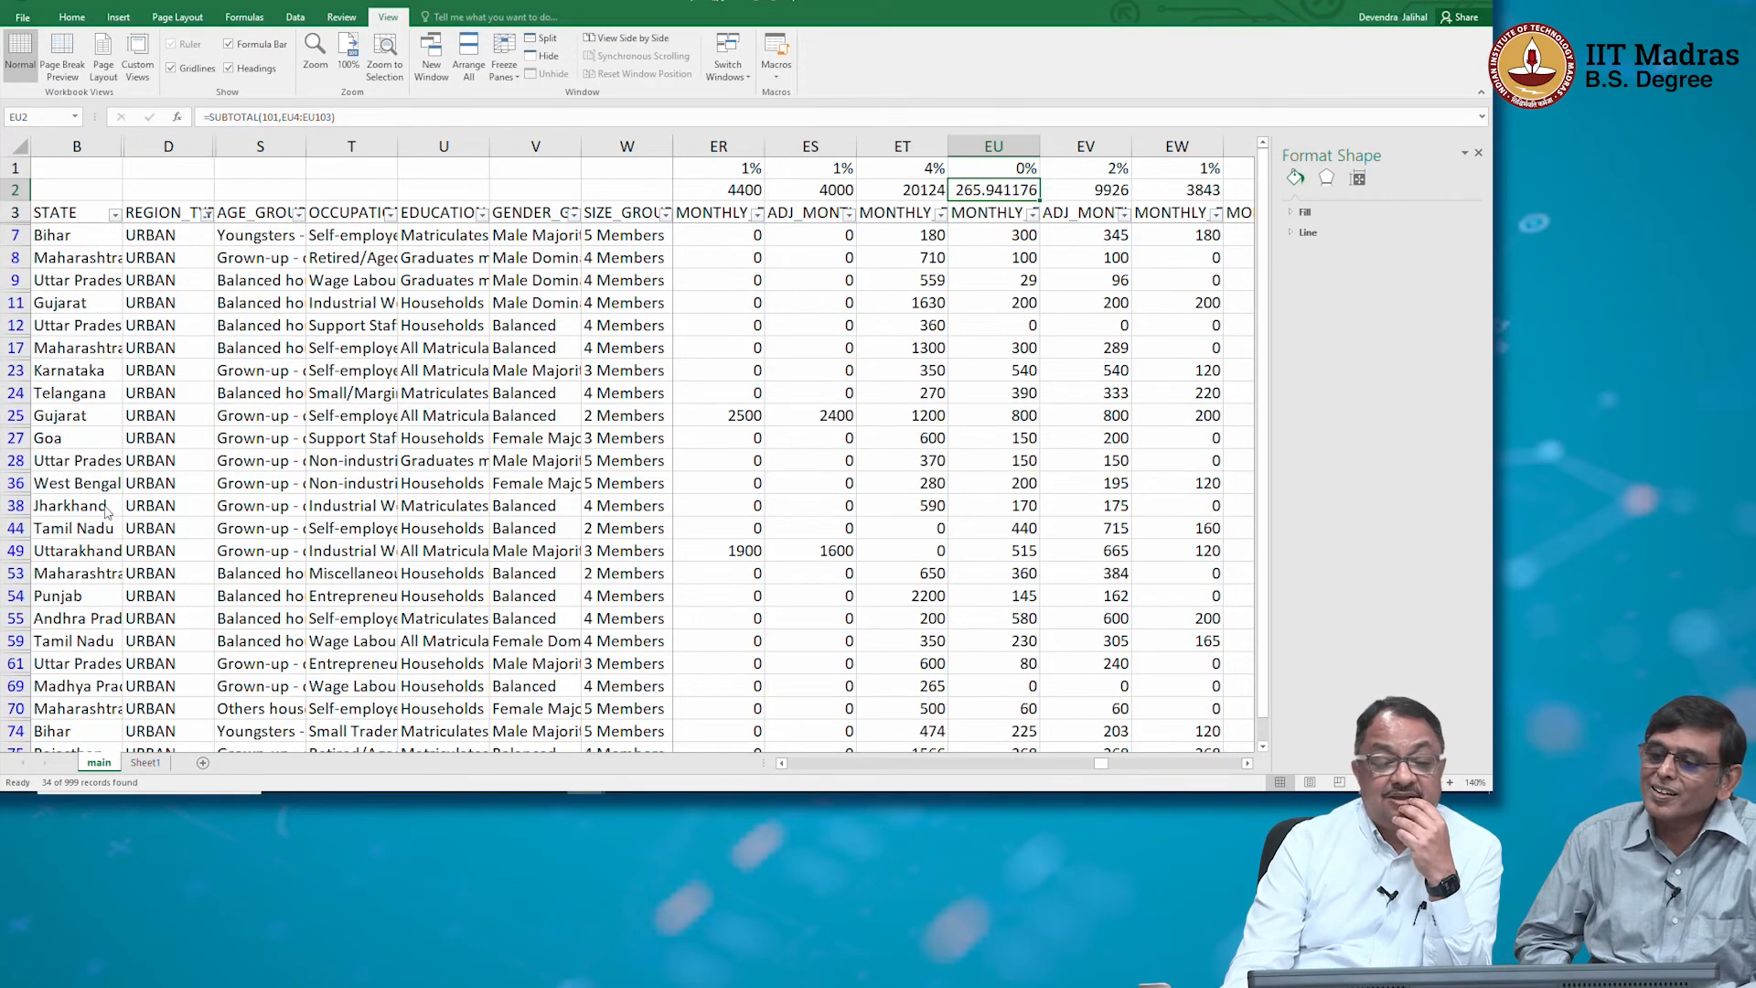
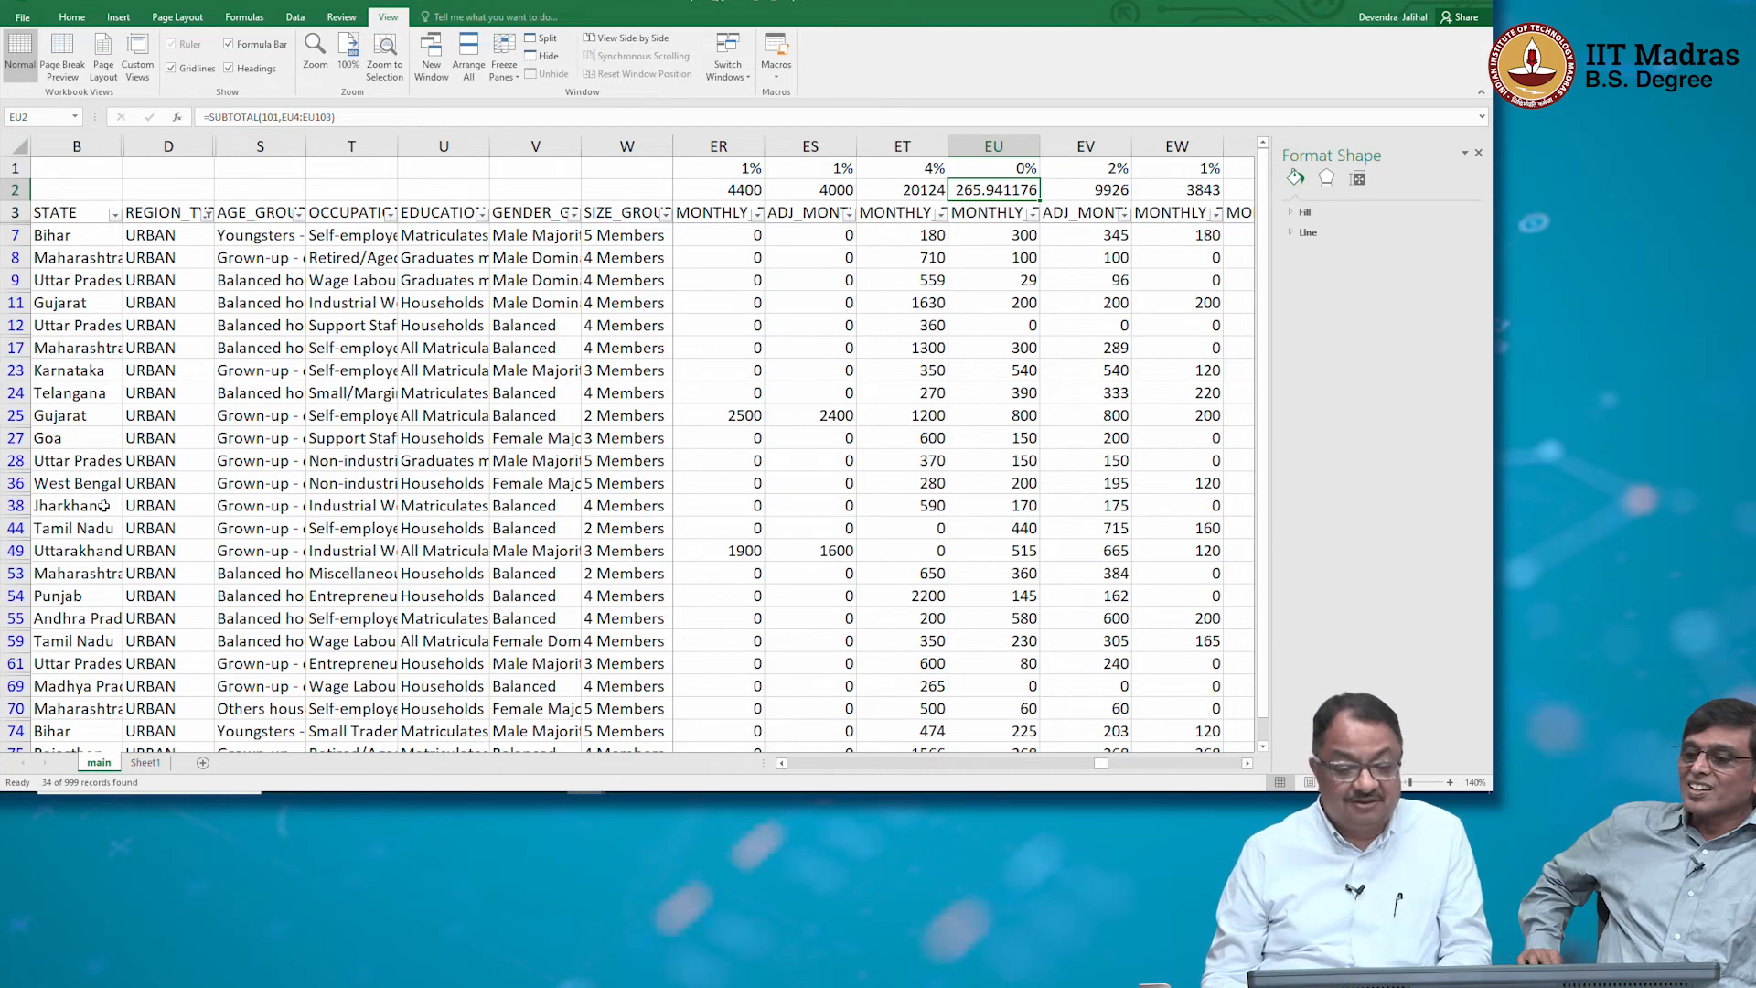
Examine the expense headers and subtotals in the columns neighbouring the transport expense column
key(Right)
key(Right)
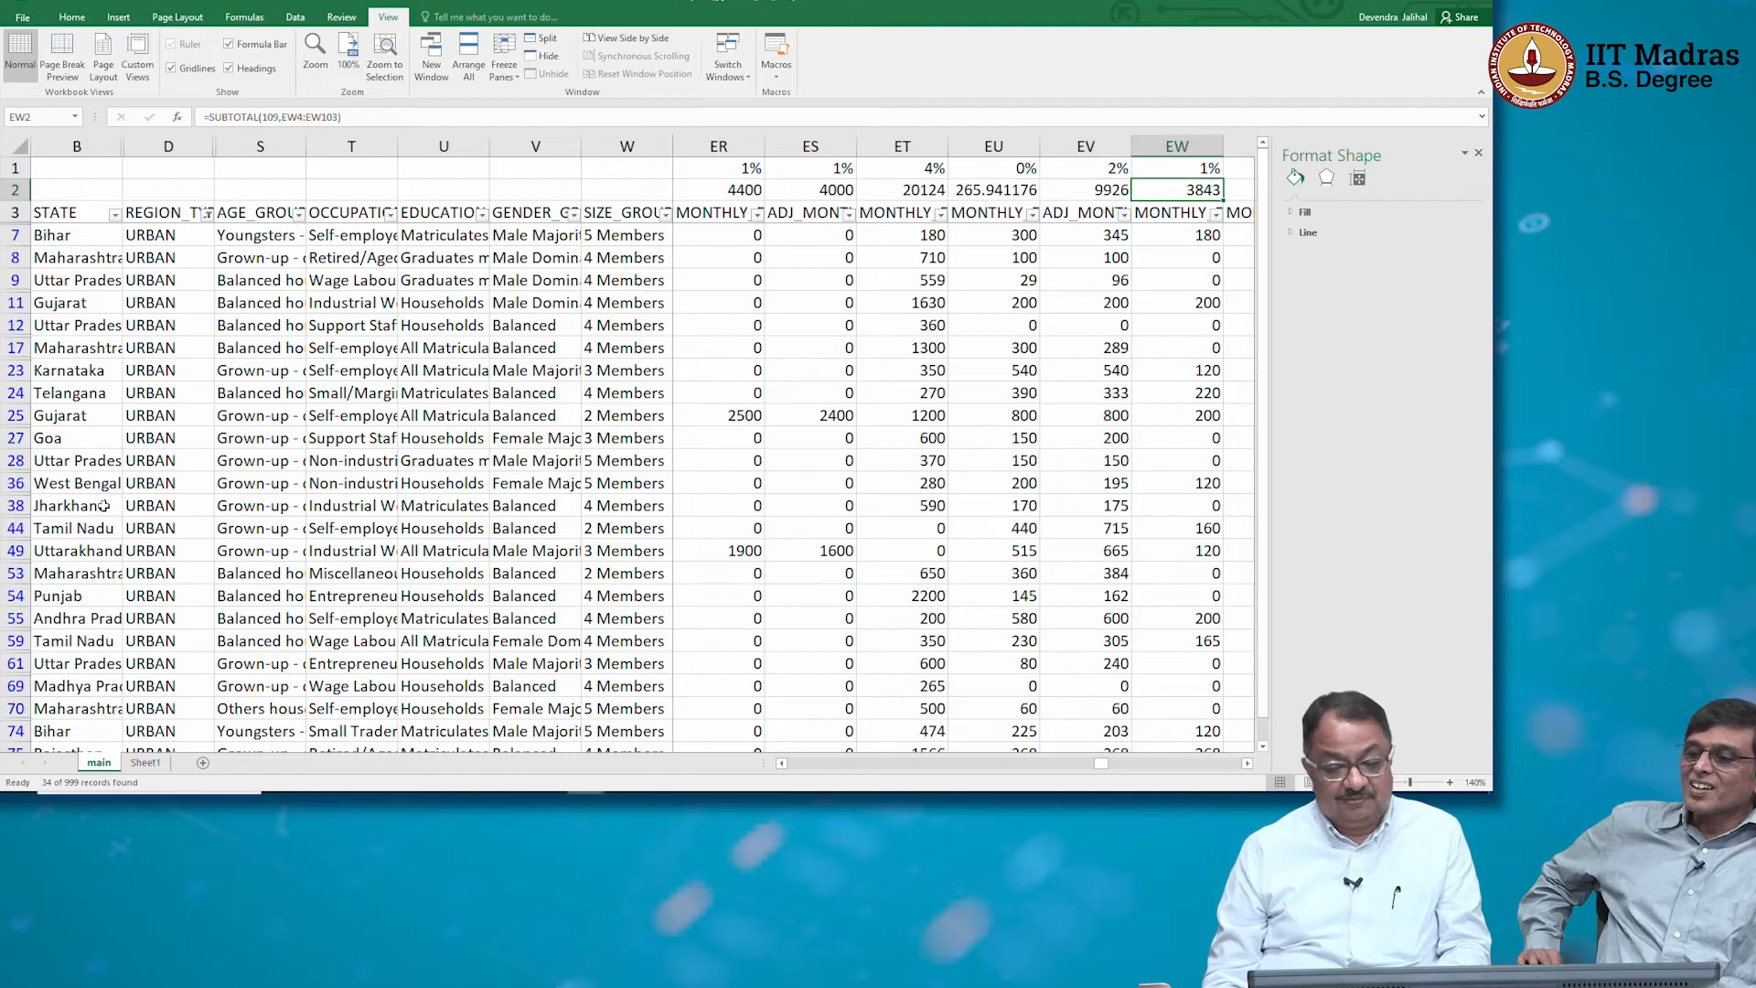
key(Down)
key(Right)
key(Right)
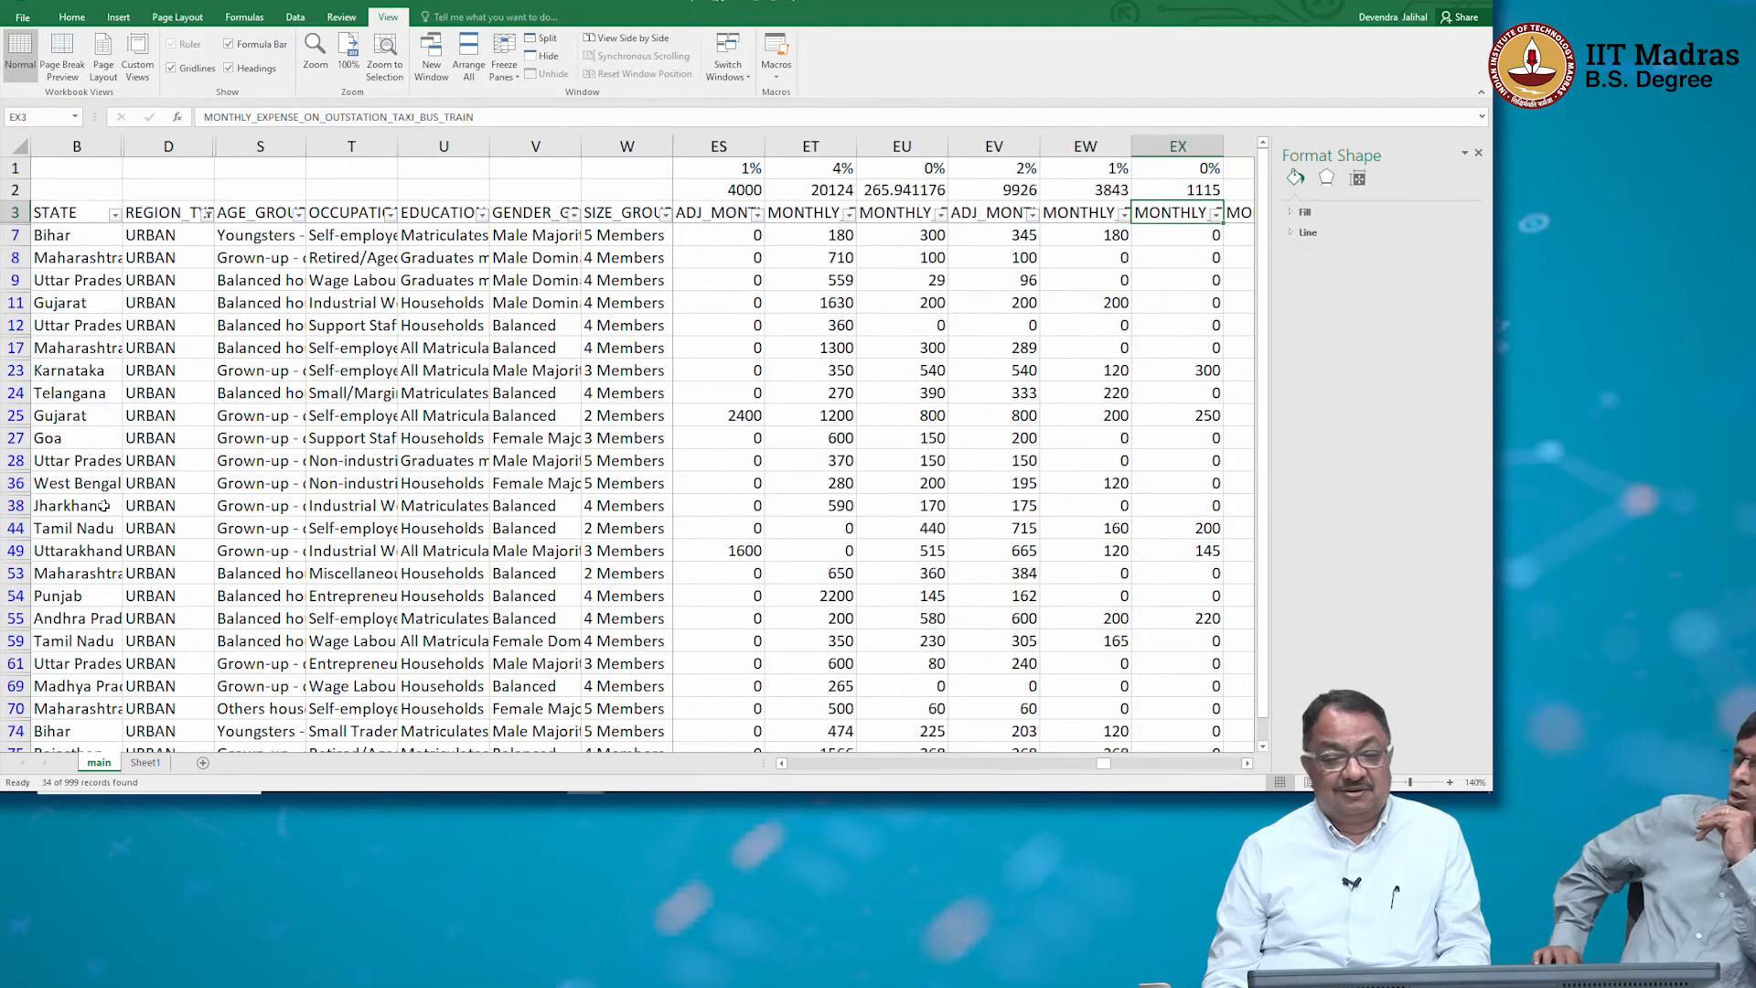
key(Left)
key(Left)
key(Left)
key(Left)
key(Left)
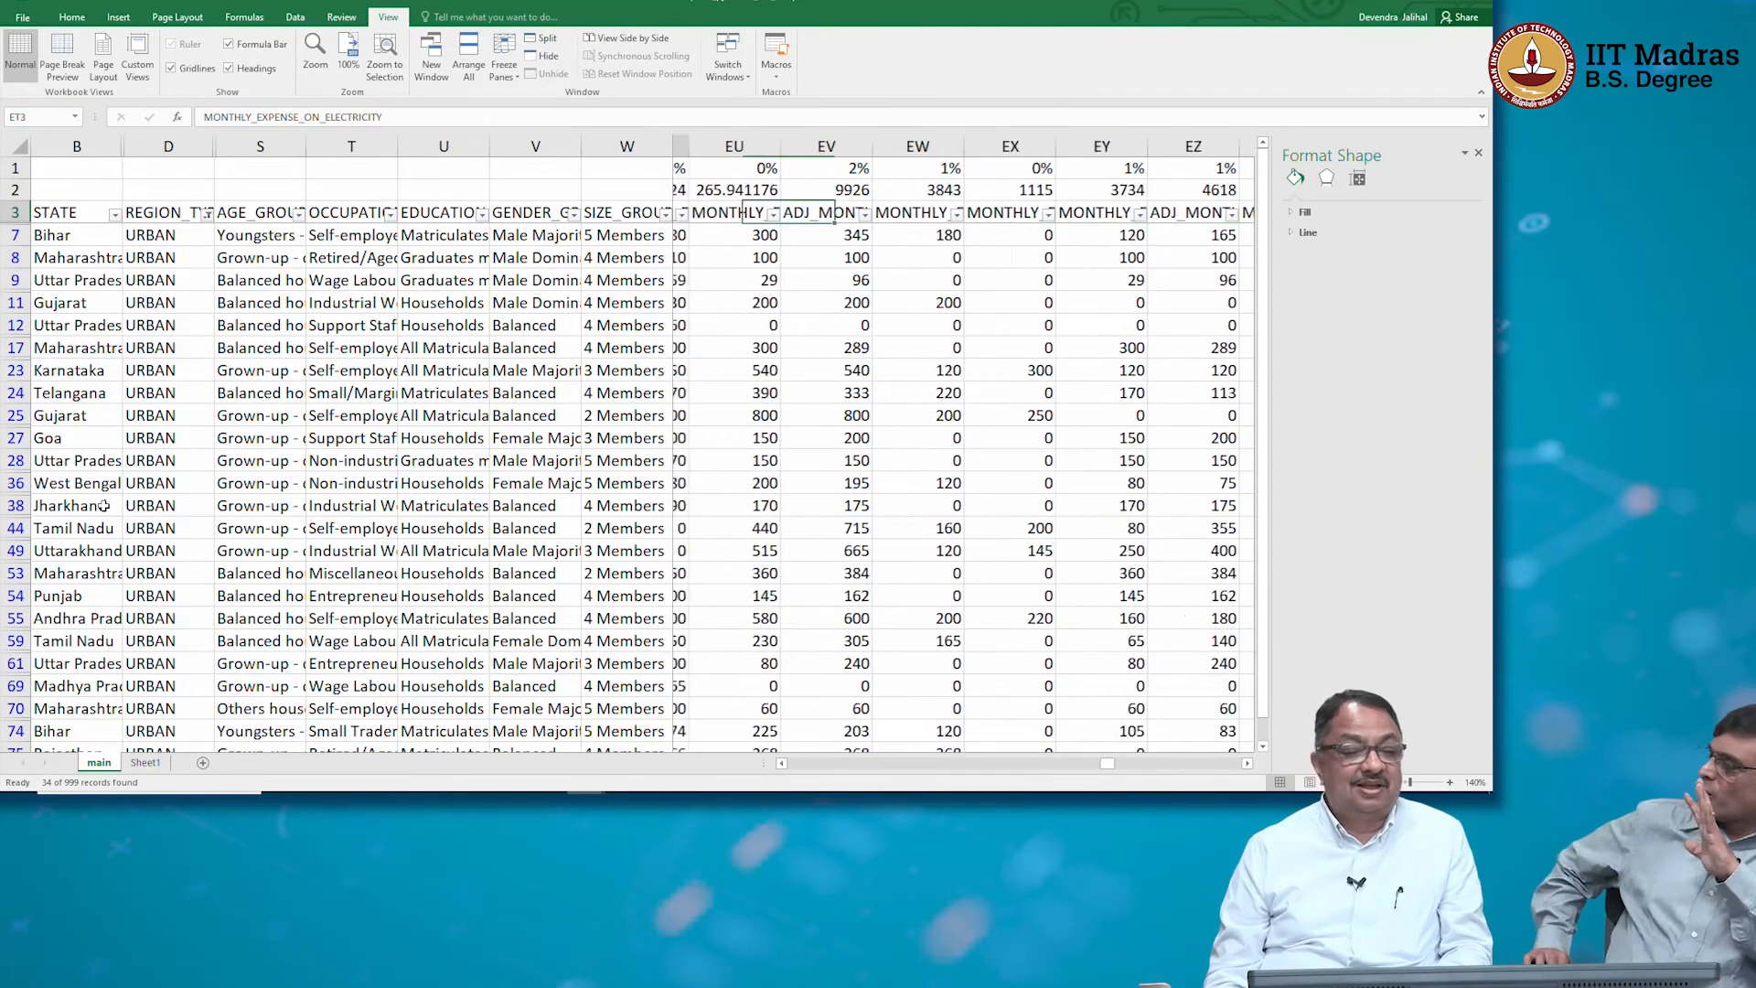
key(Left)
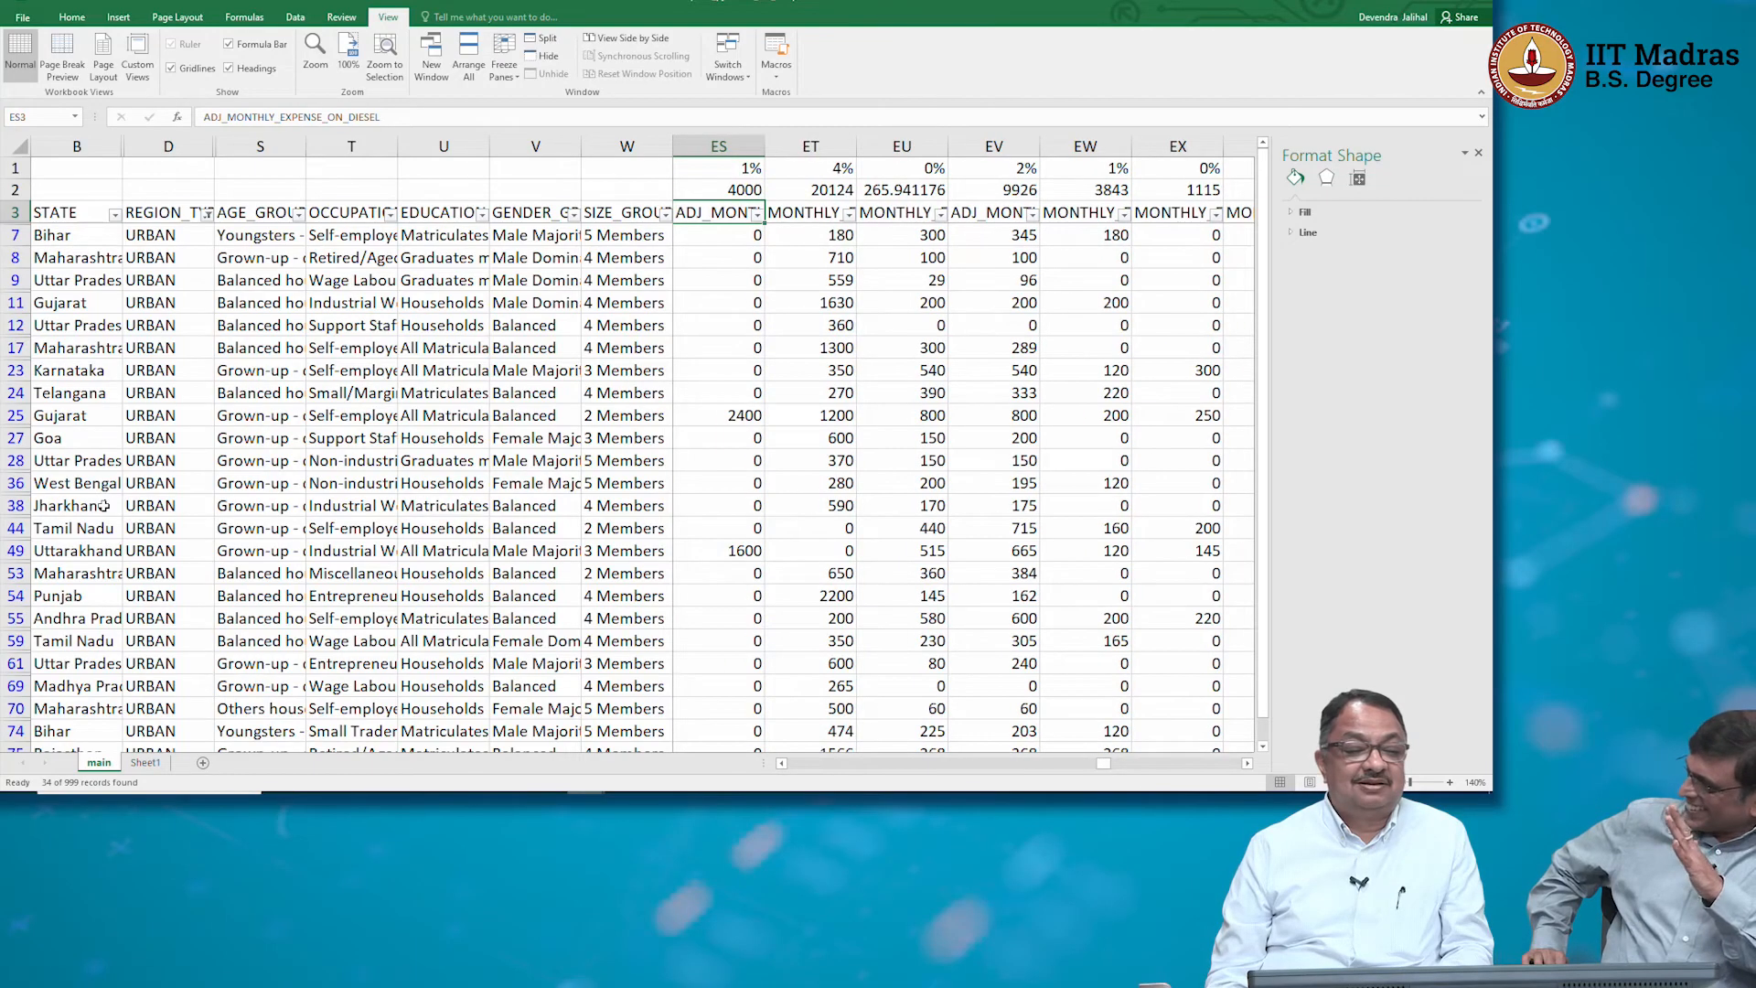
Set the function number of the transport SUBTOTAL formula in EU2 back to 109
key(Right)
key(Right)
key(Up)
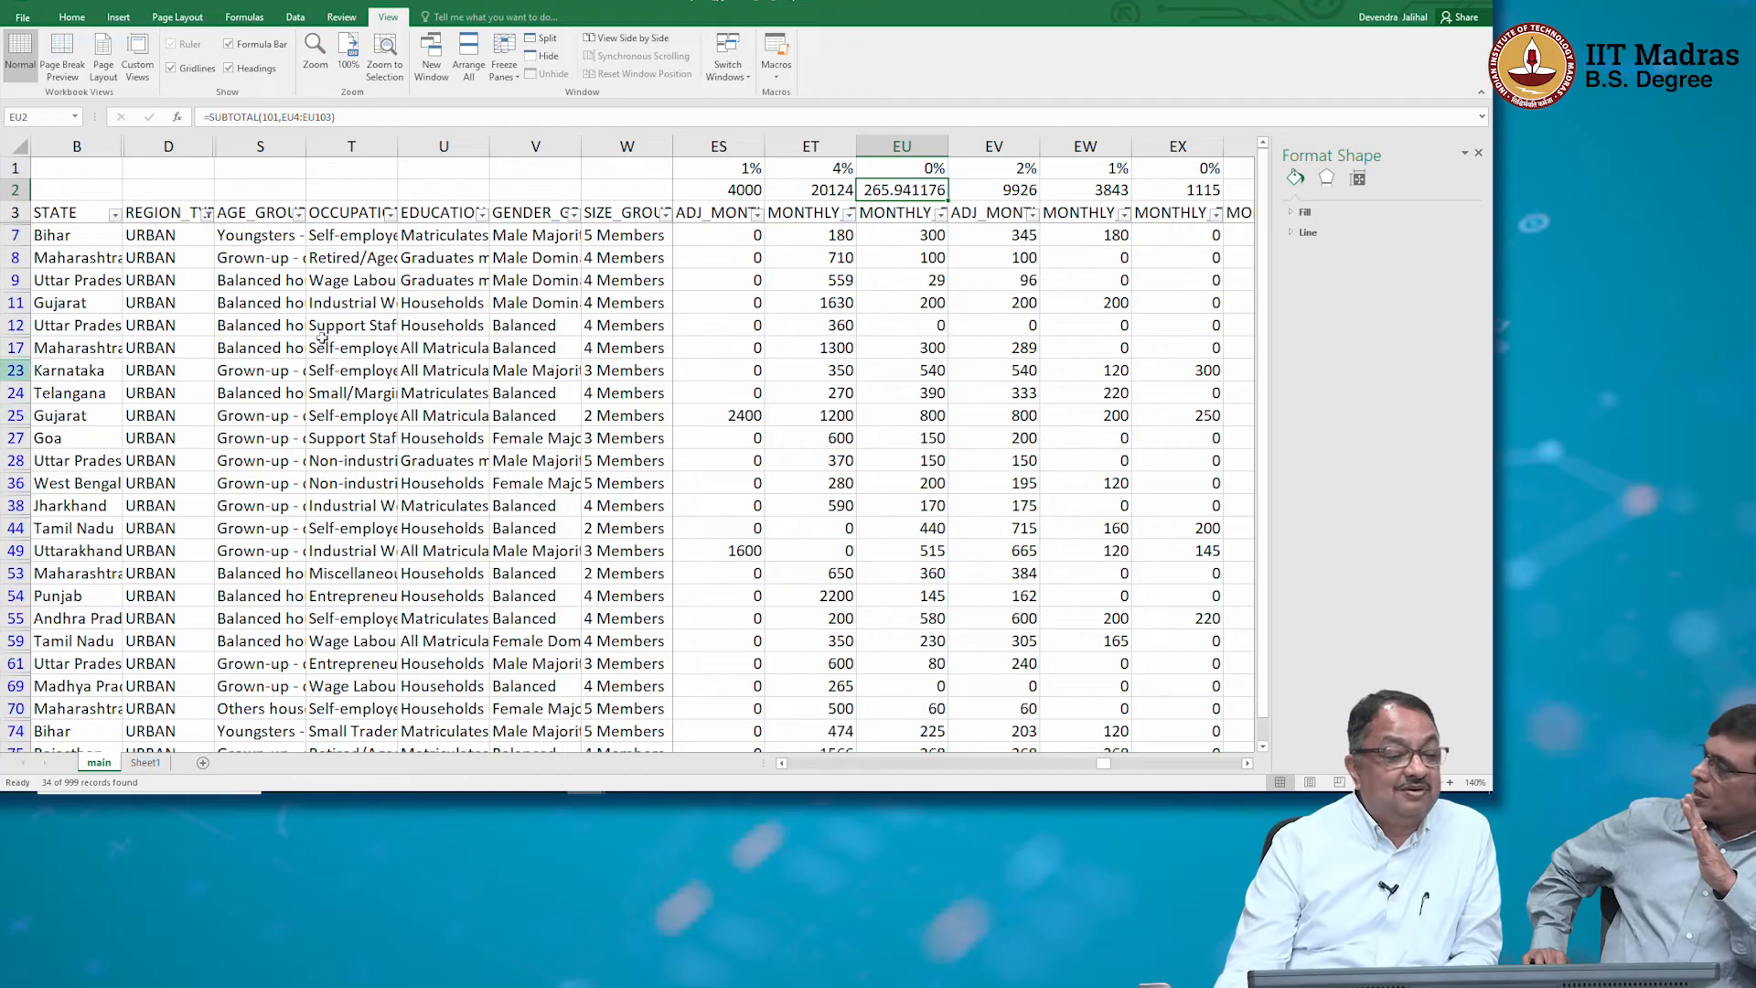
click(274, 117)
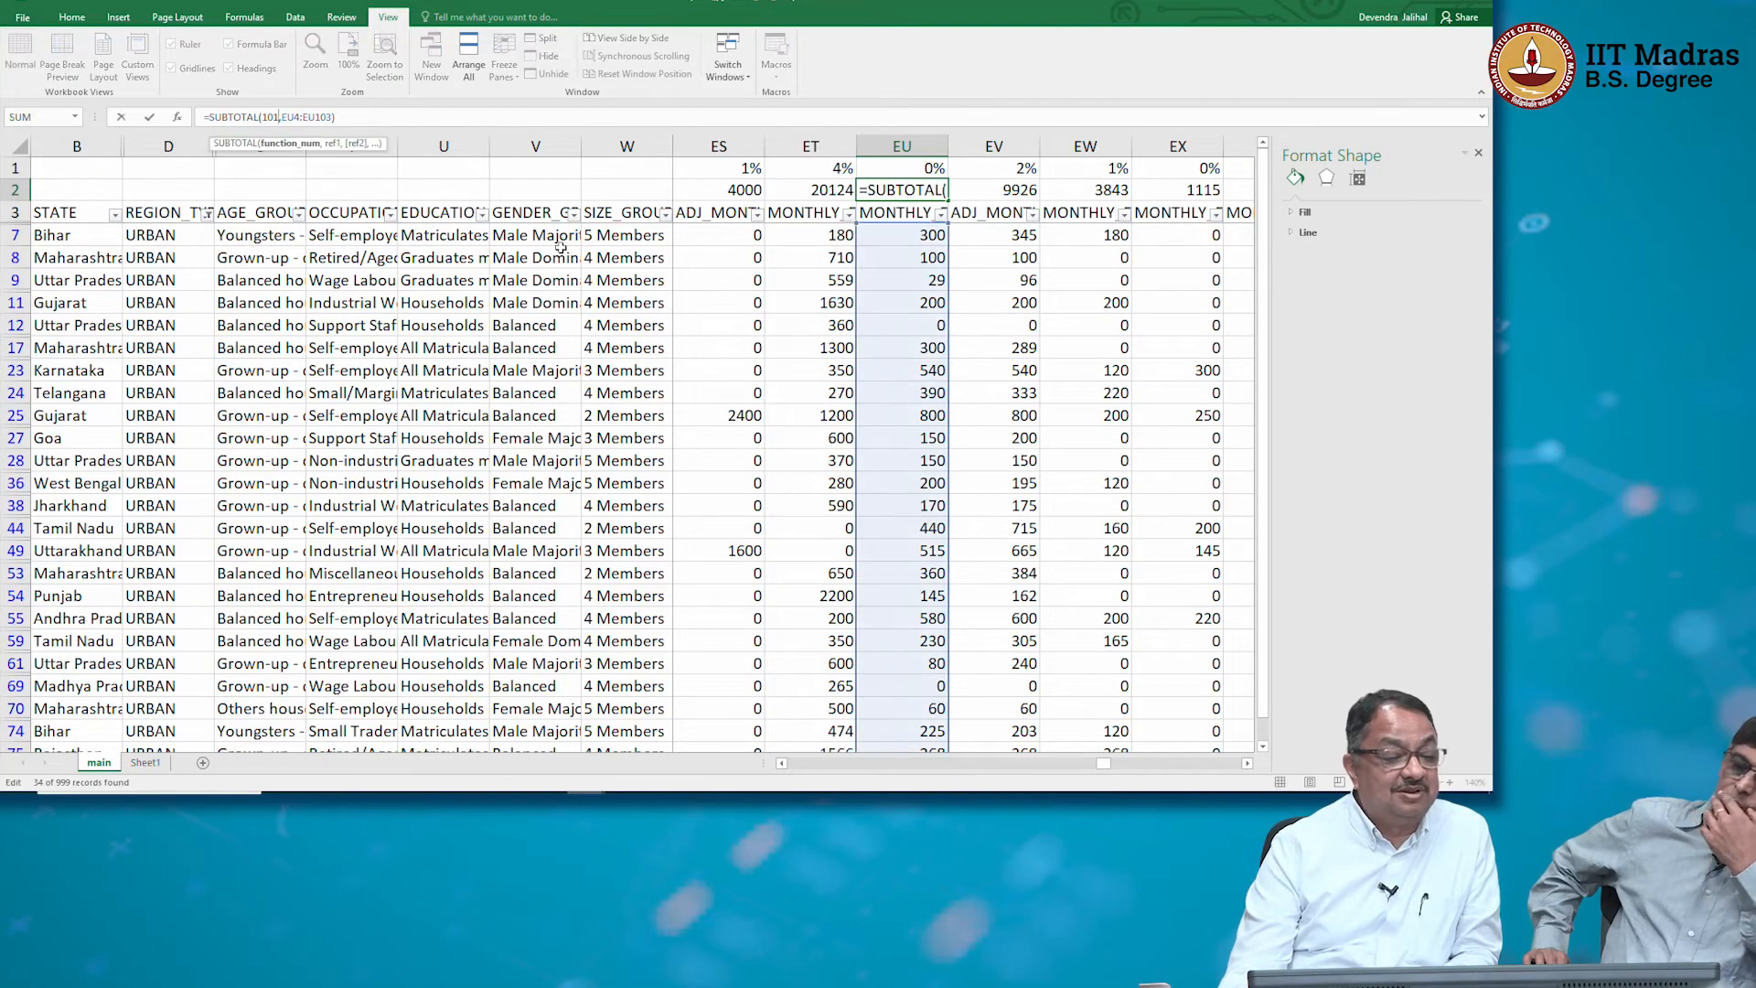
key(BackSpace)
text(9)
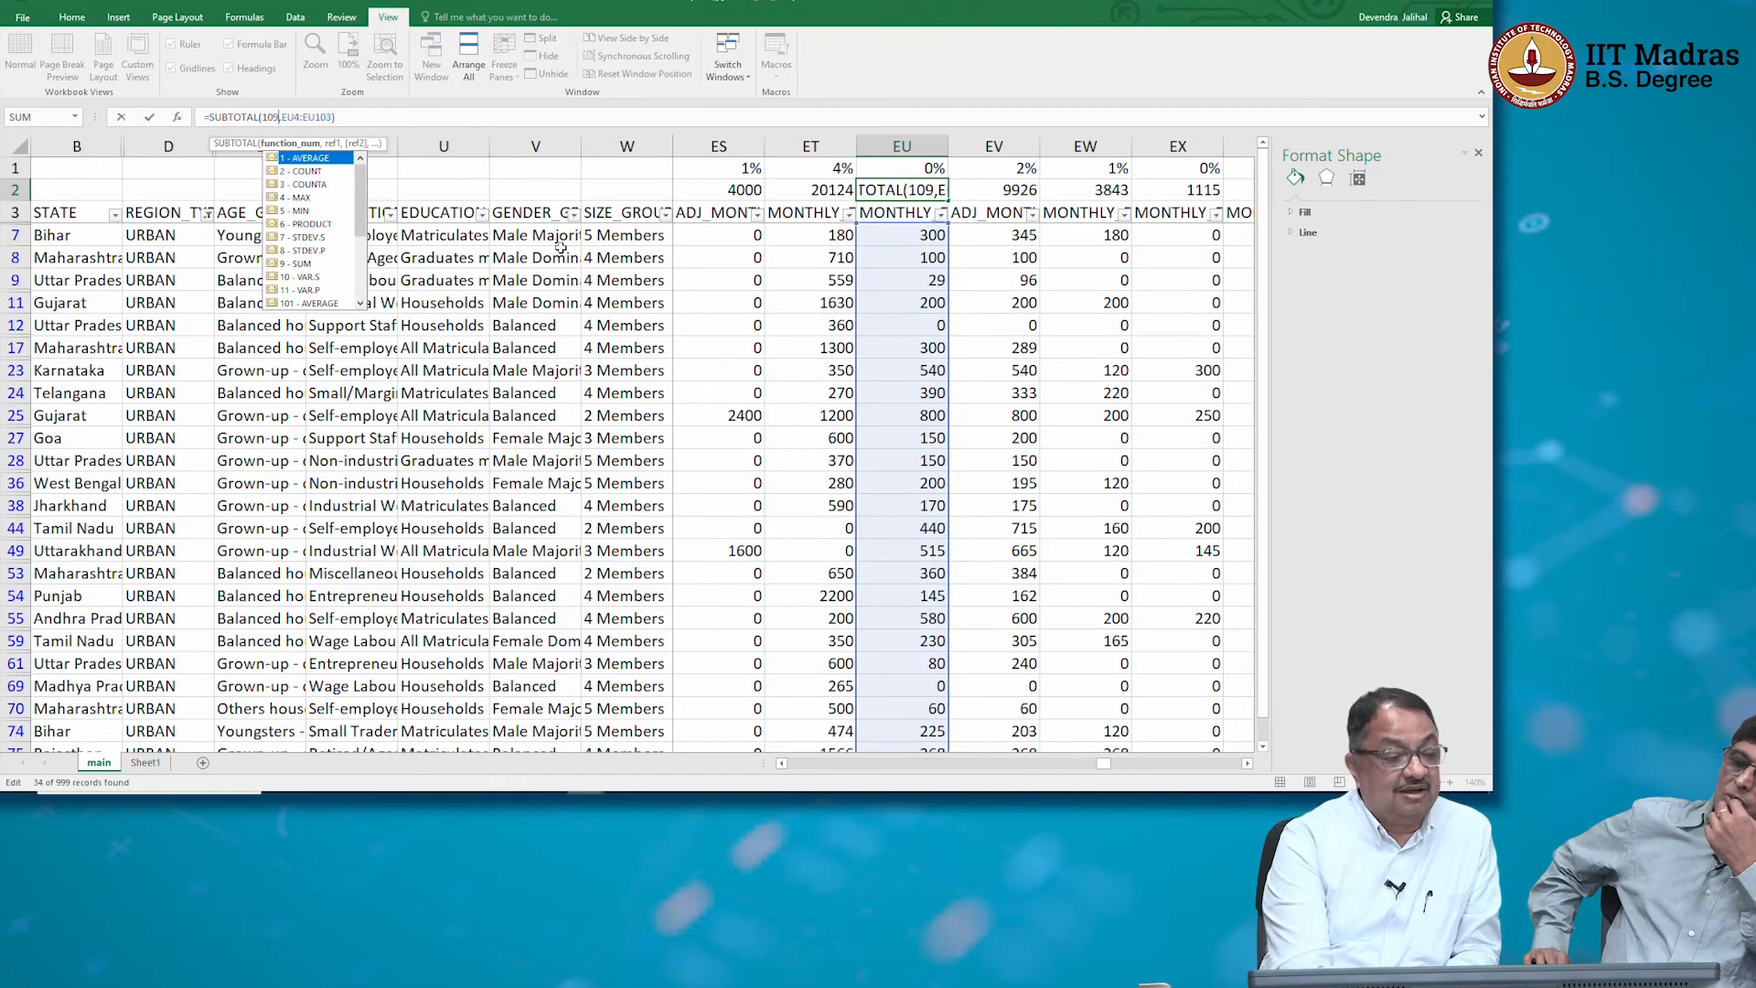
key(Return)
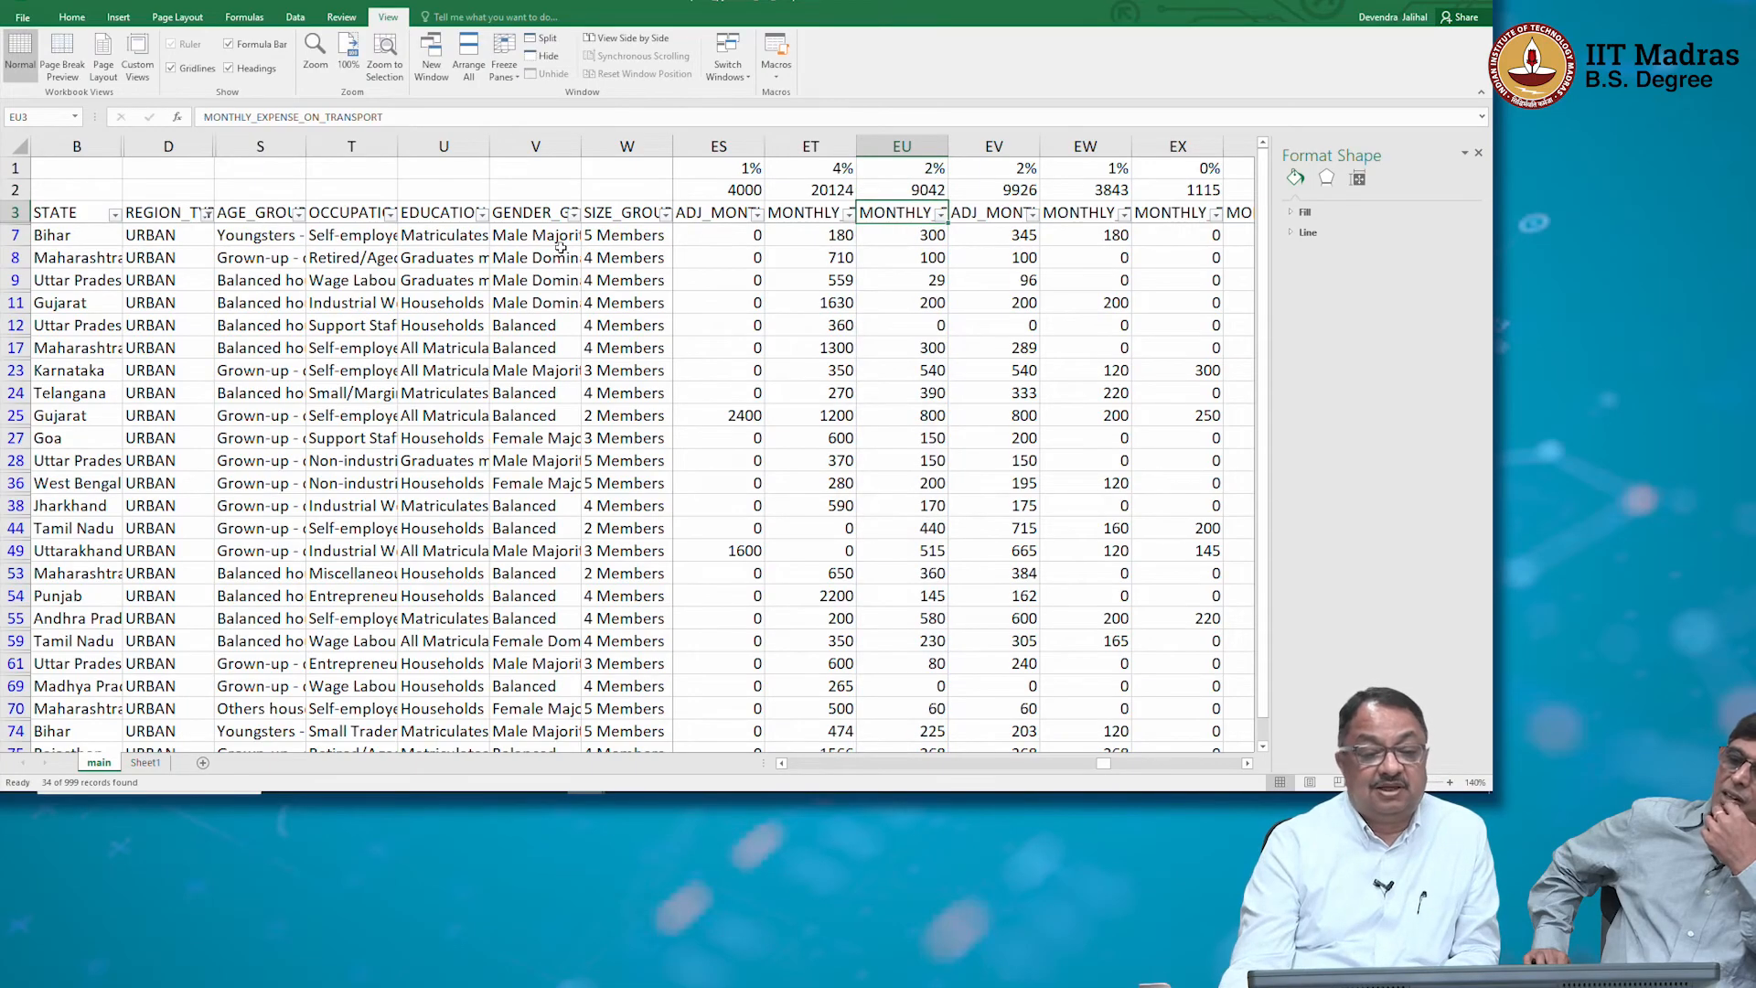
Switch the REGION_TYPE filter from URBAN to show only RURAL records
click(208, 220)
click(64, 380)
click(53, 379)
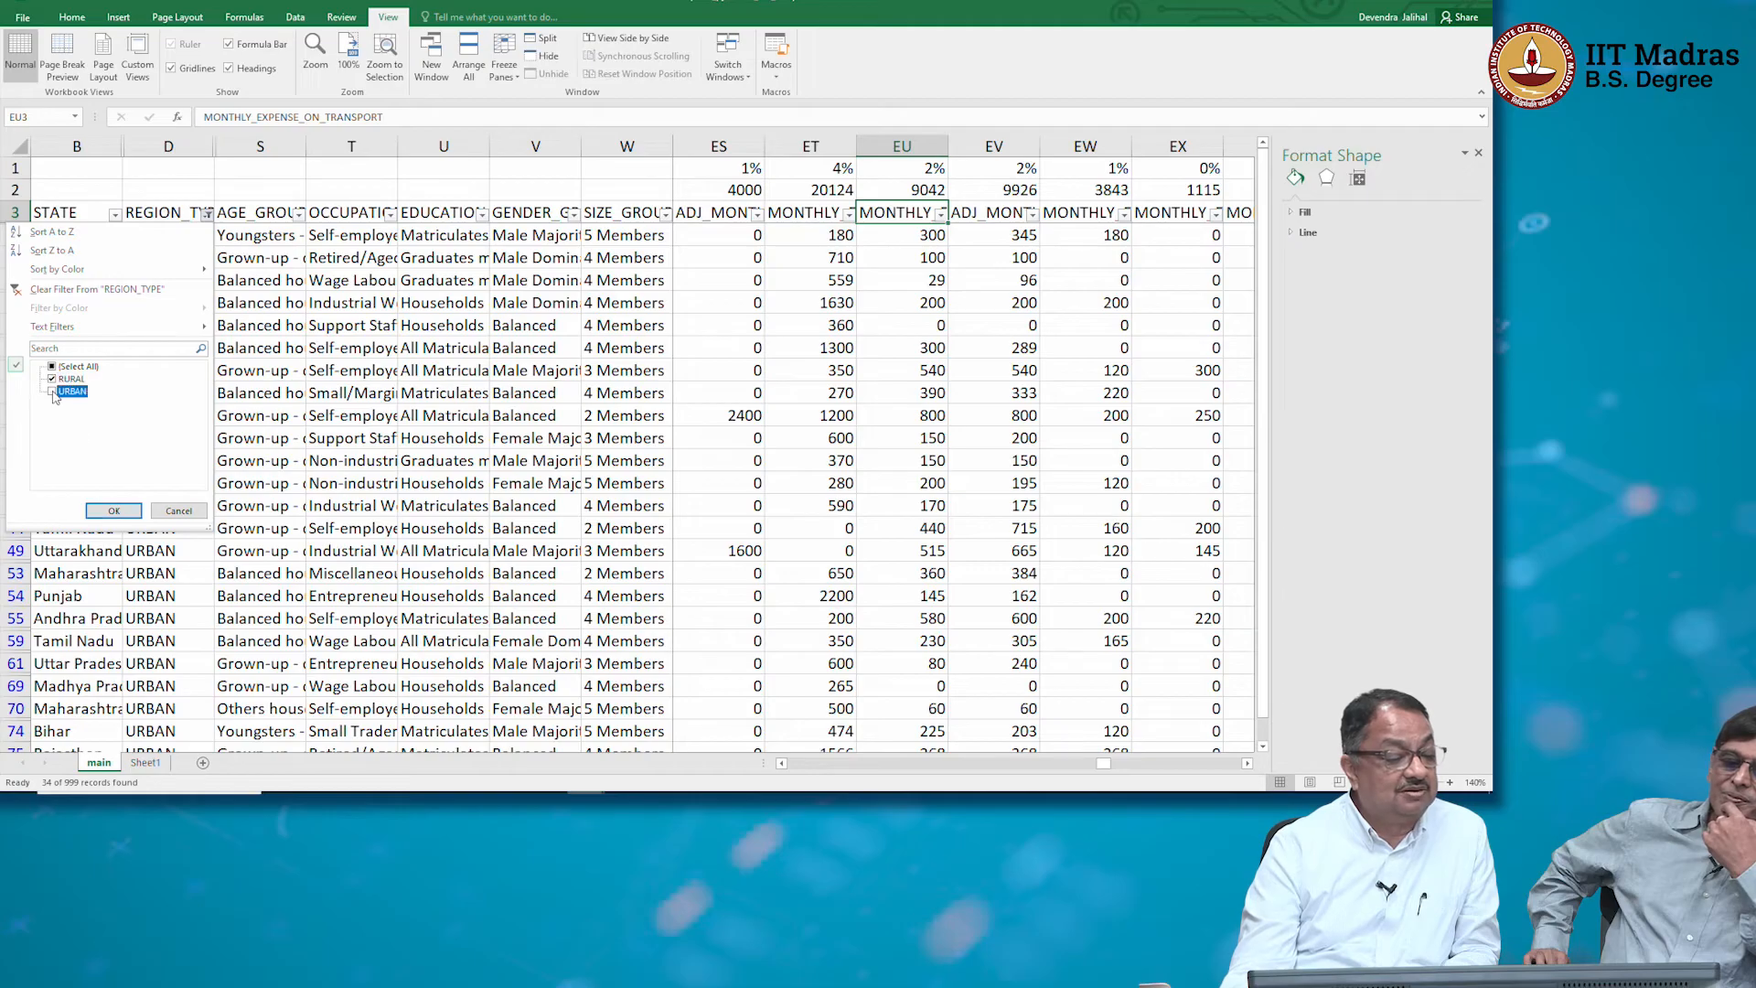
click(110, 510)
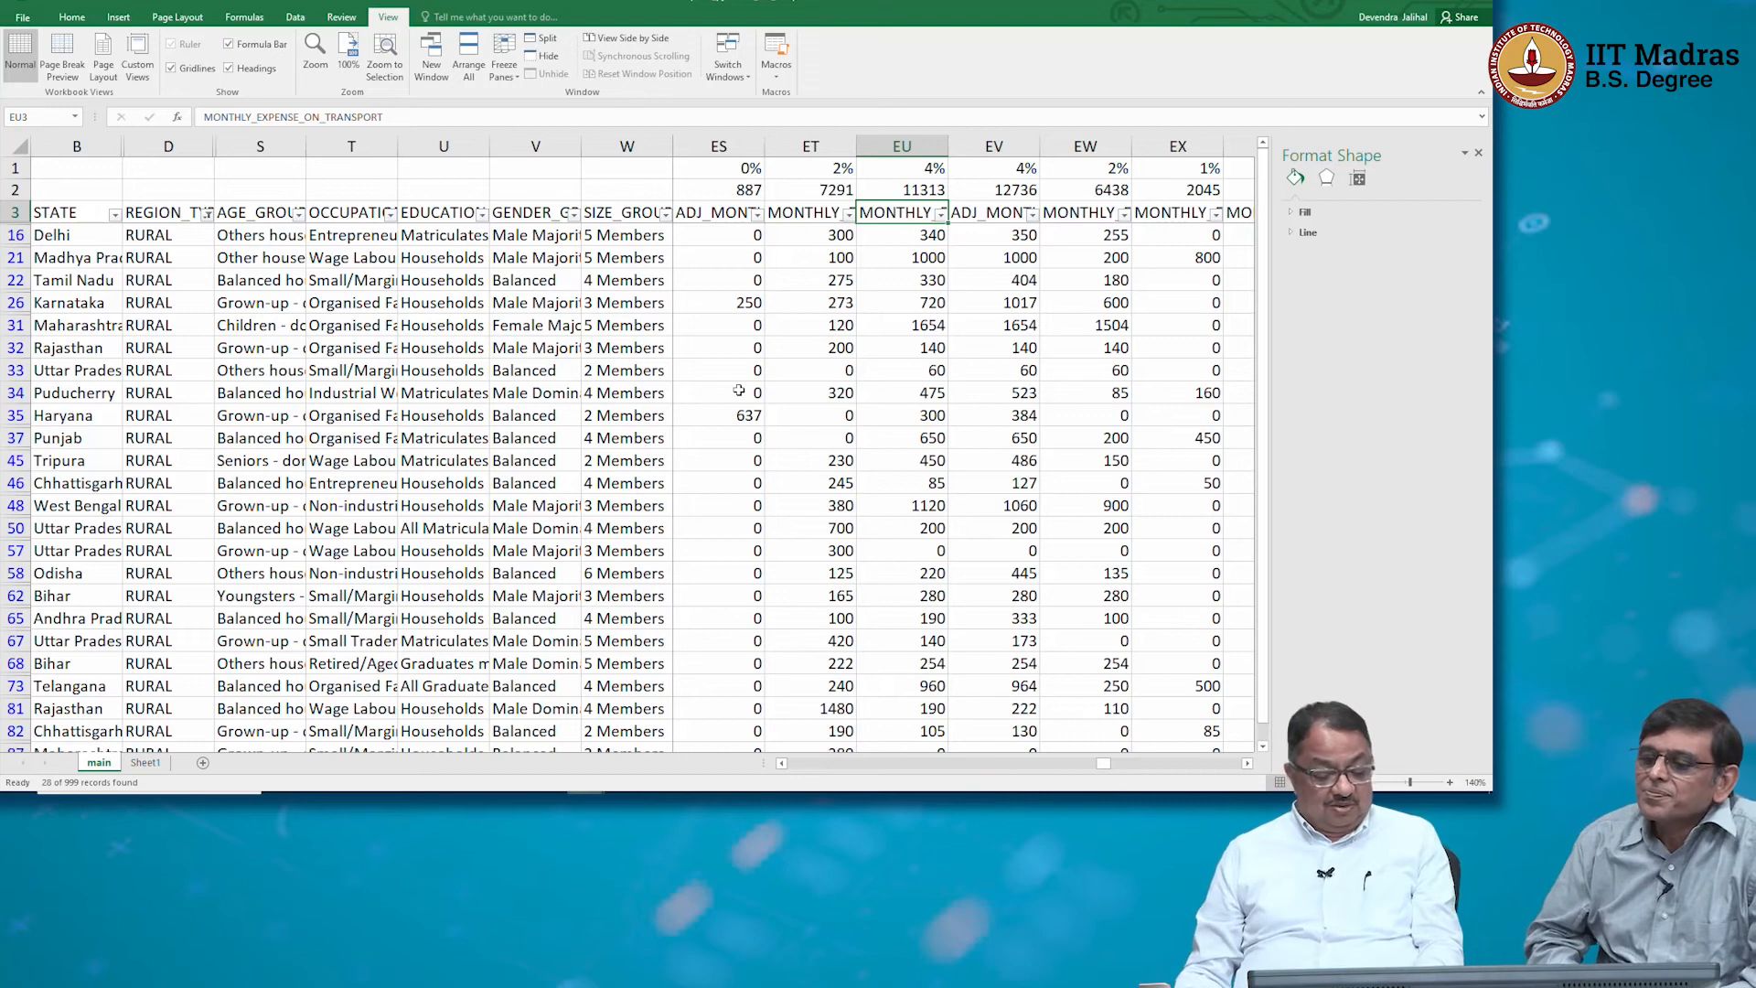
Review the rural spending shares from the transport header across to the internet expense header, and return to the transport header
key(Right)
key(Right)
key(Right)
key(Right)
key(Right)
key(Right)
key(Right)
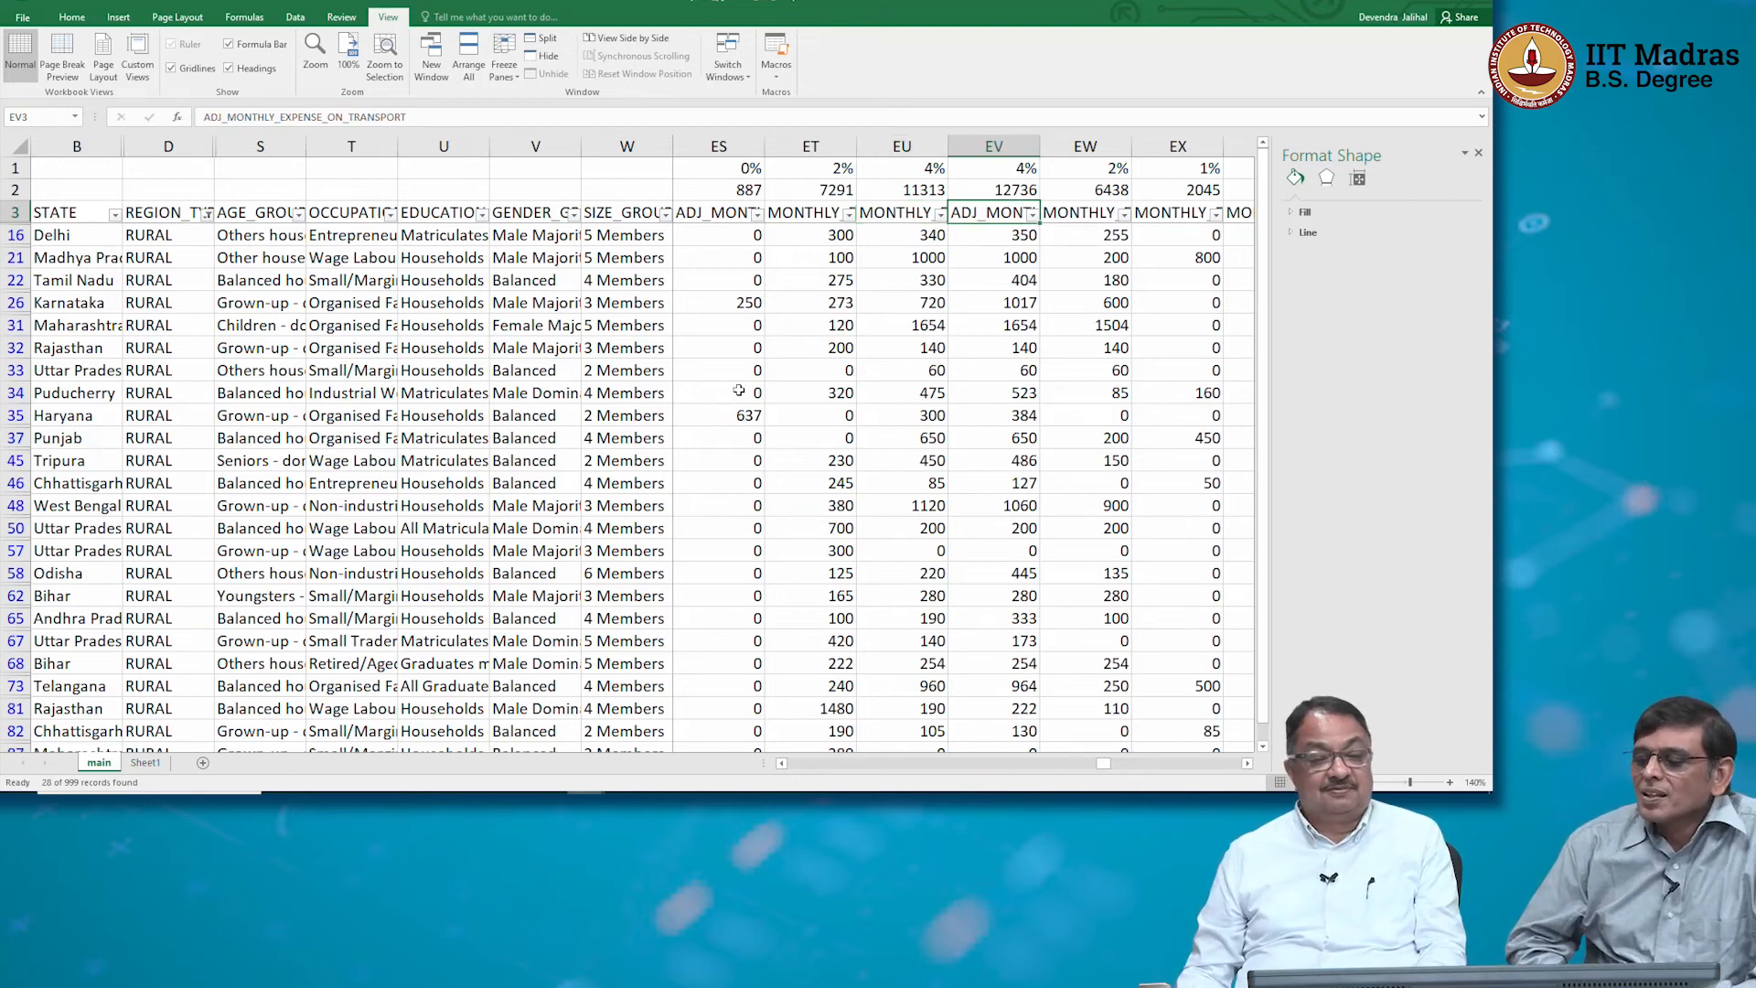
key(Right)
key(Right)
key(Right)
key(Right)
key(Right)
key(Right)
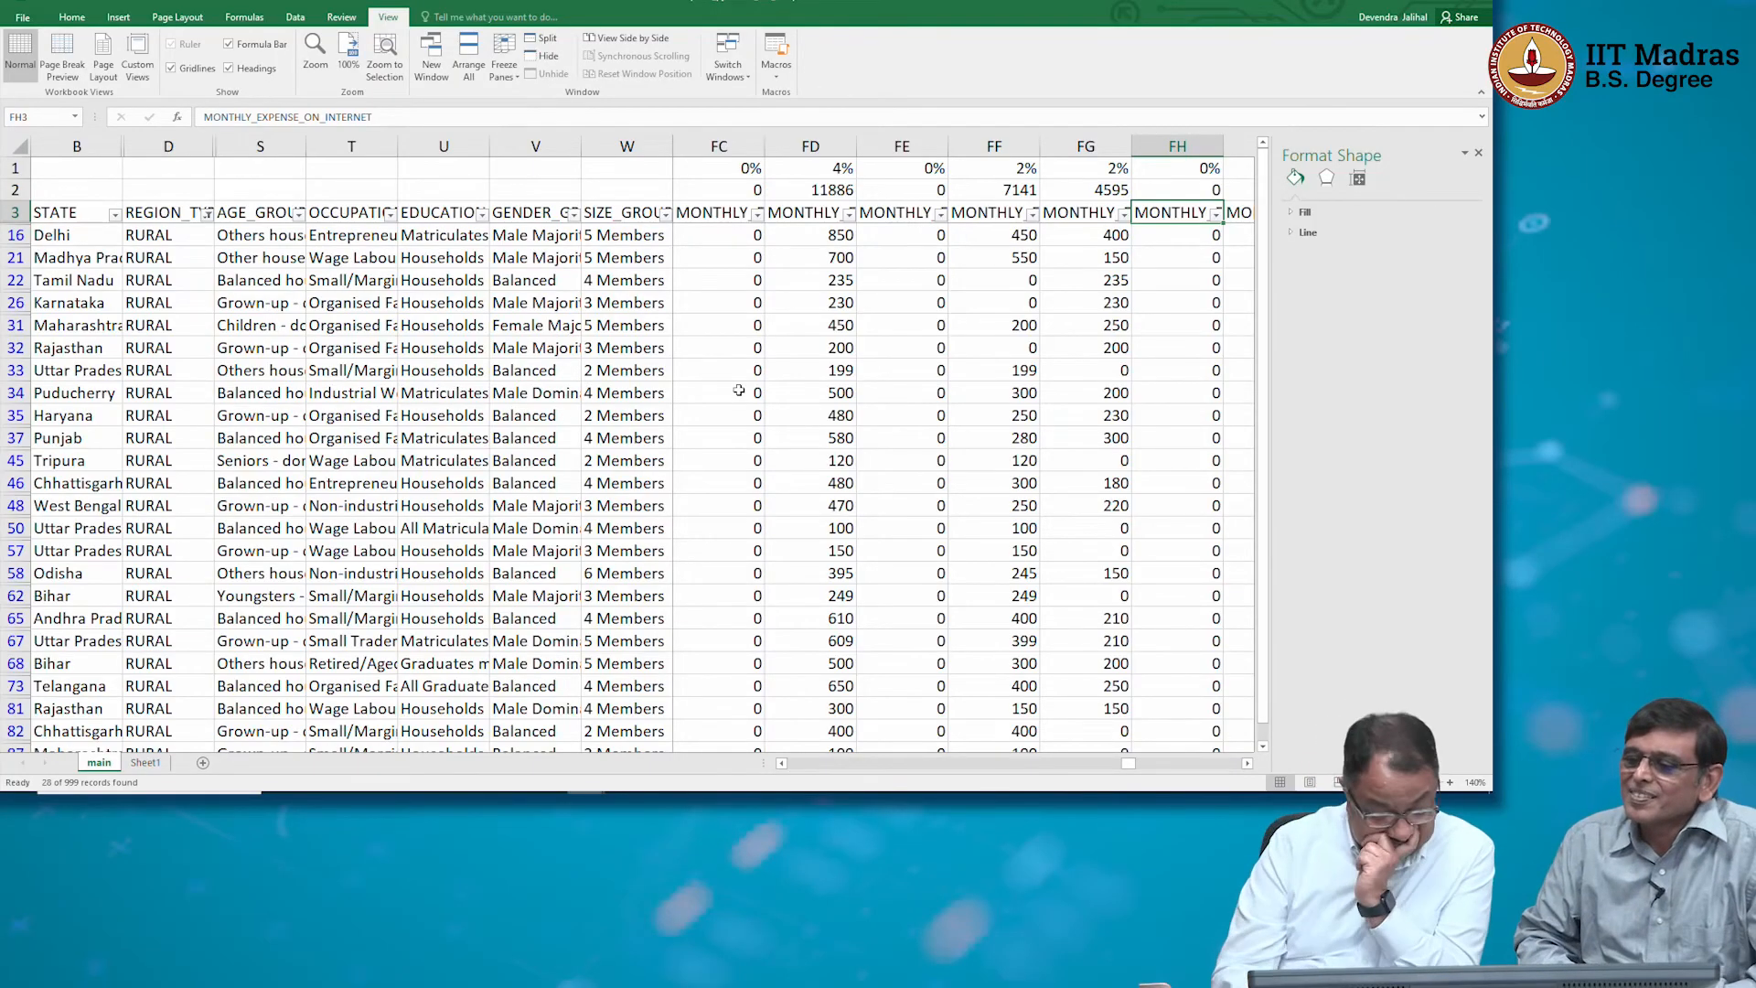
key(Left)
key(Left)
key(Left)
key(Left)
key(Left)
key(Left)
key(Left)
key(Left)
key(Left)
key(Left)
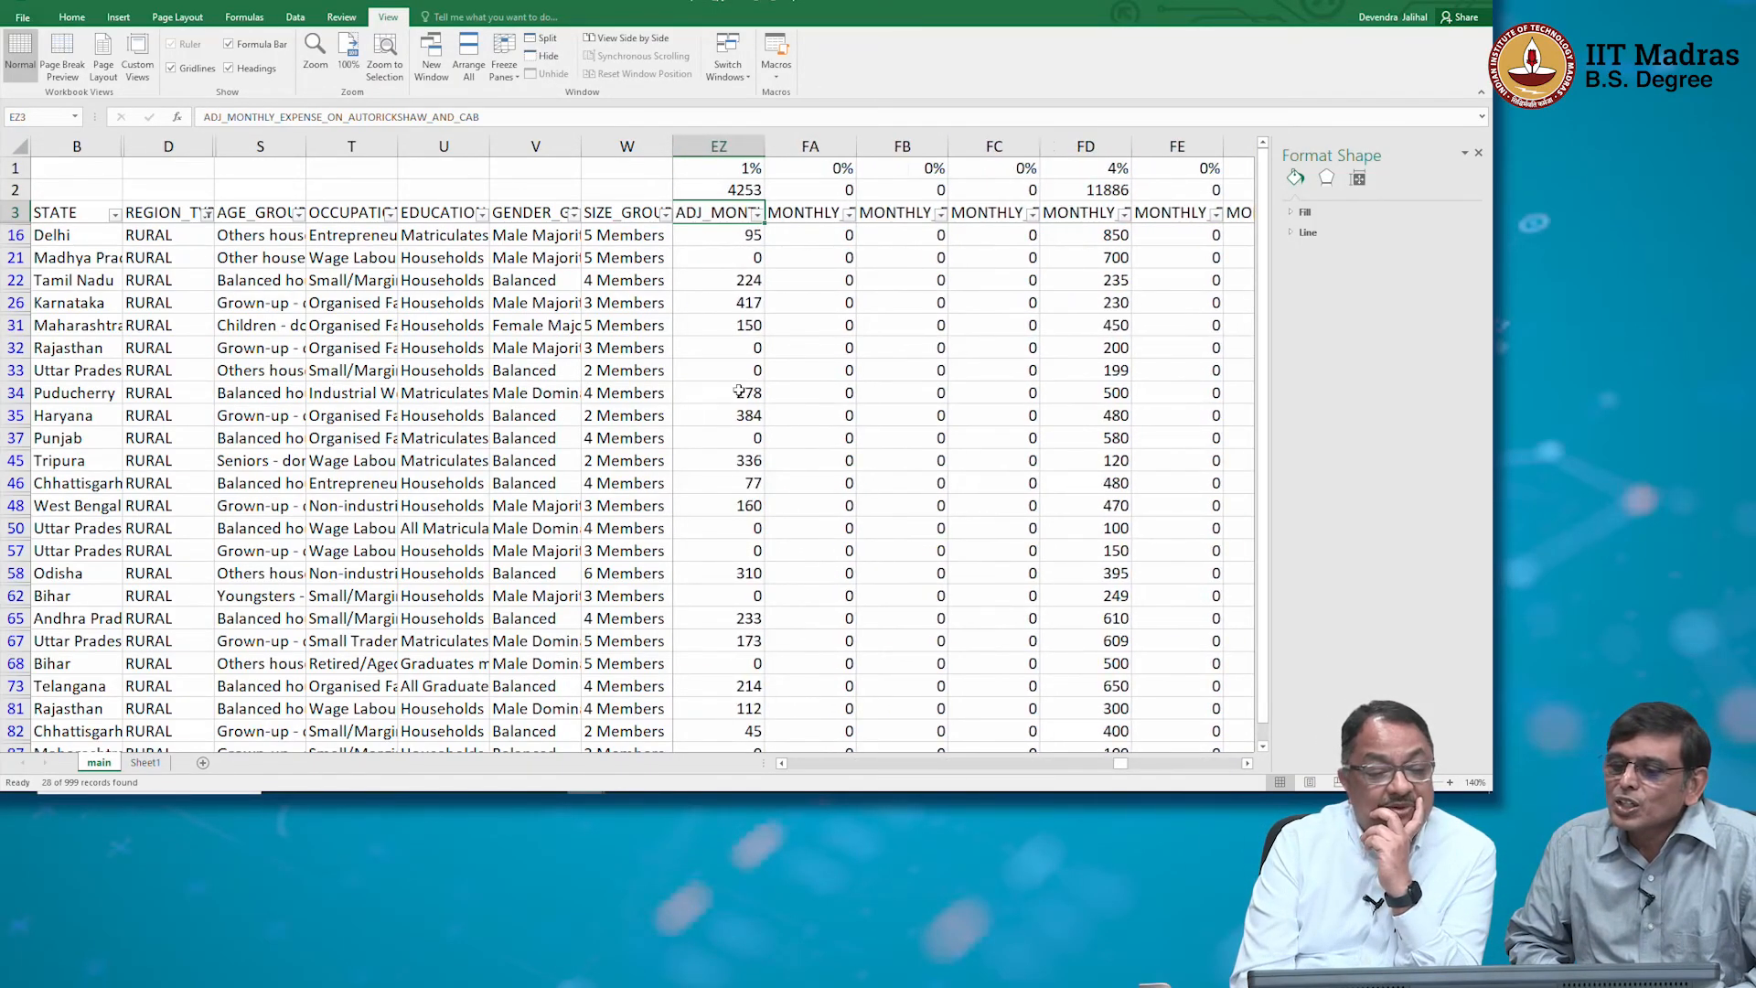
key(Left)
key(Left)
key(Left)
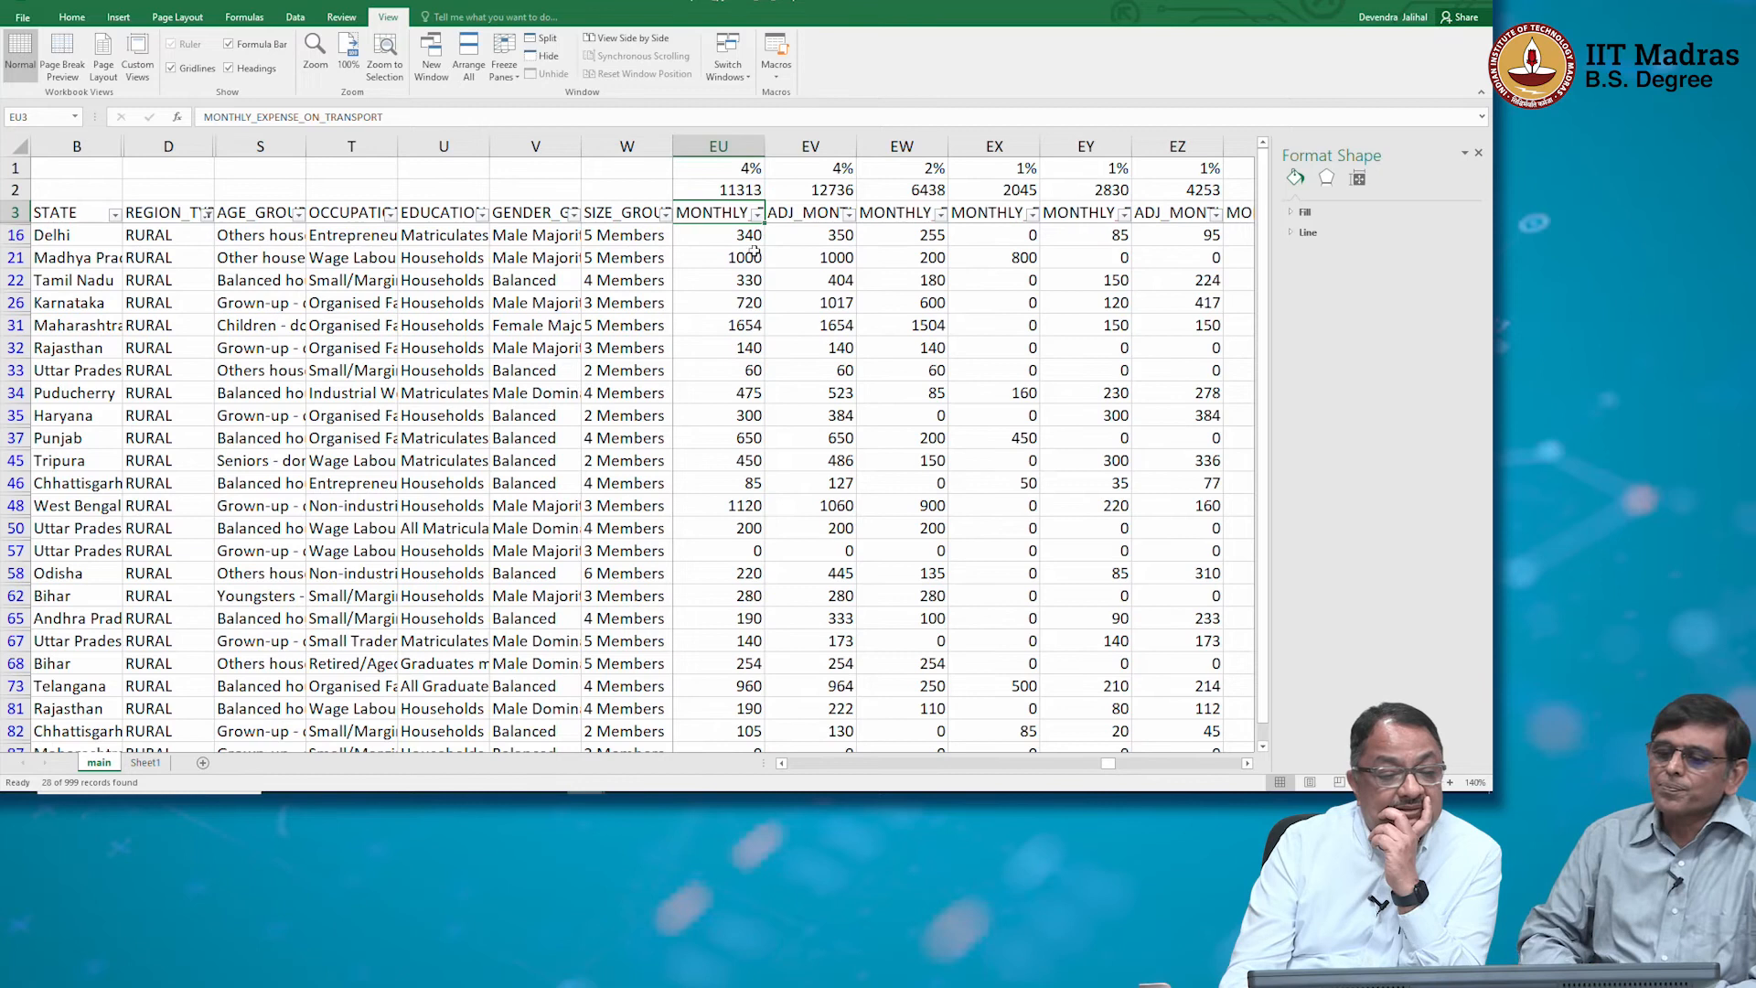
Filter MONTHLY_EXPENSE_ON_TRANSPORT to show only records with a value of 0
click(757, 213)
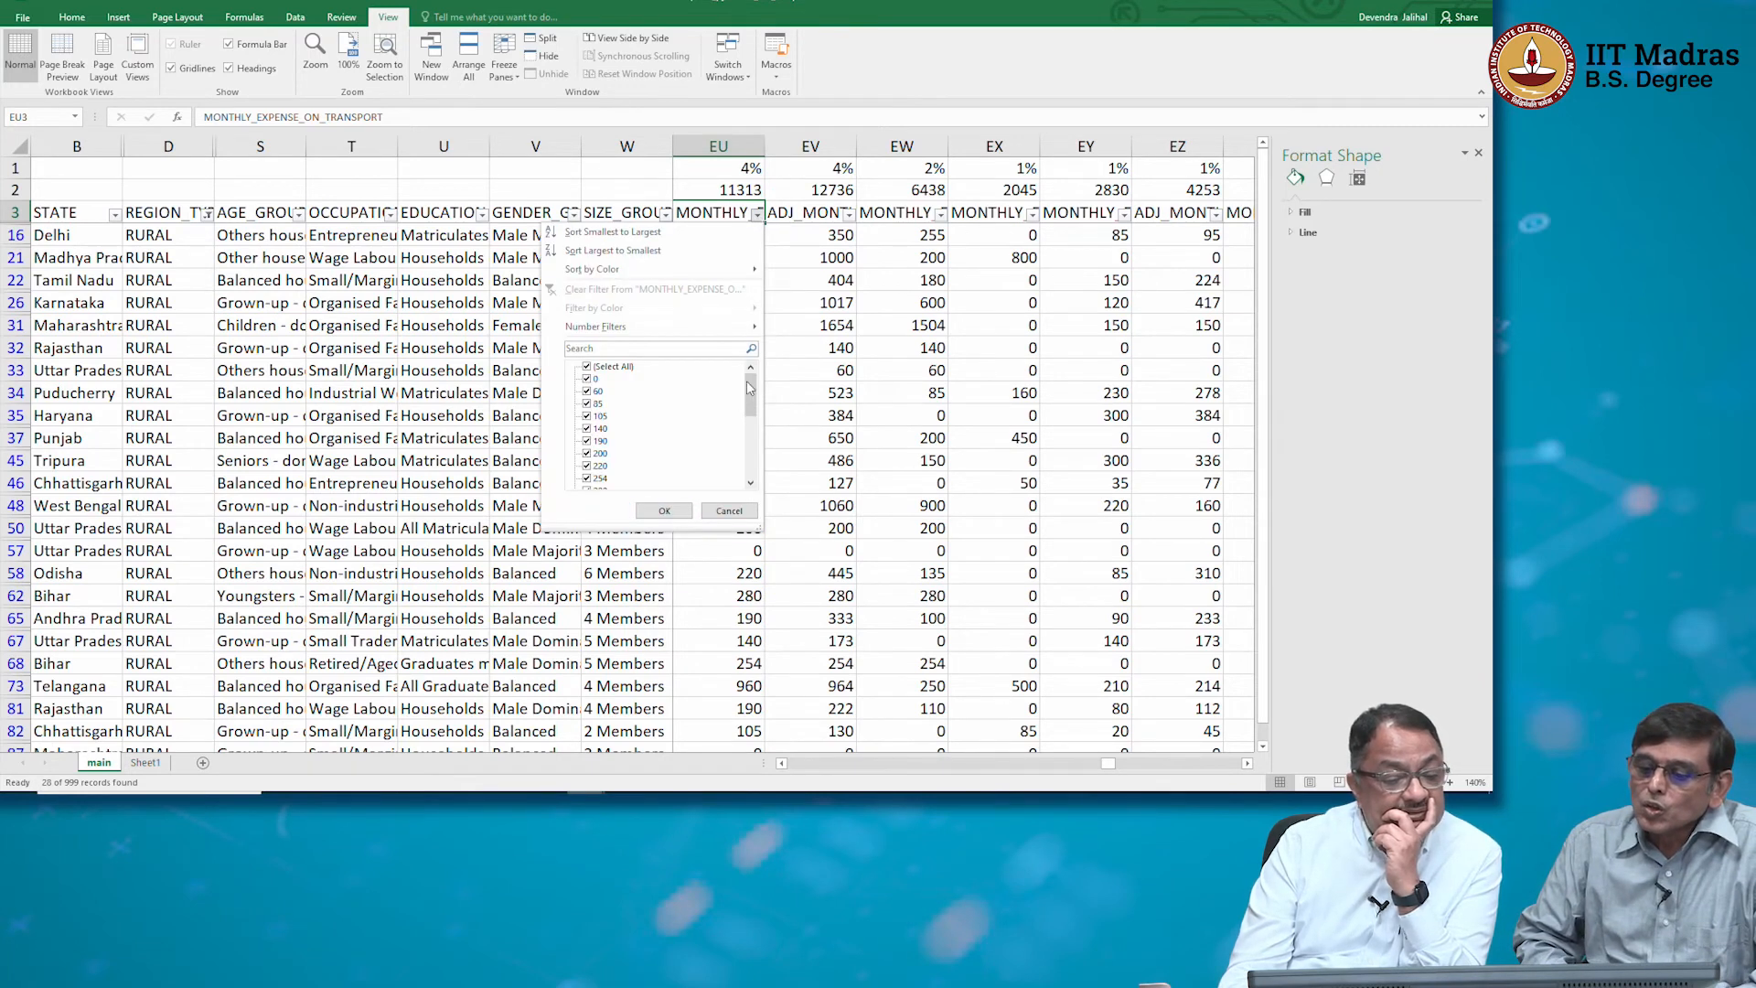
mouse_move(748, 384)
mouse_down()
mouse_move(750, 428)
mouse_move(755, 352)
mouse_up()
click(588, 366)
click(590, 378)
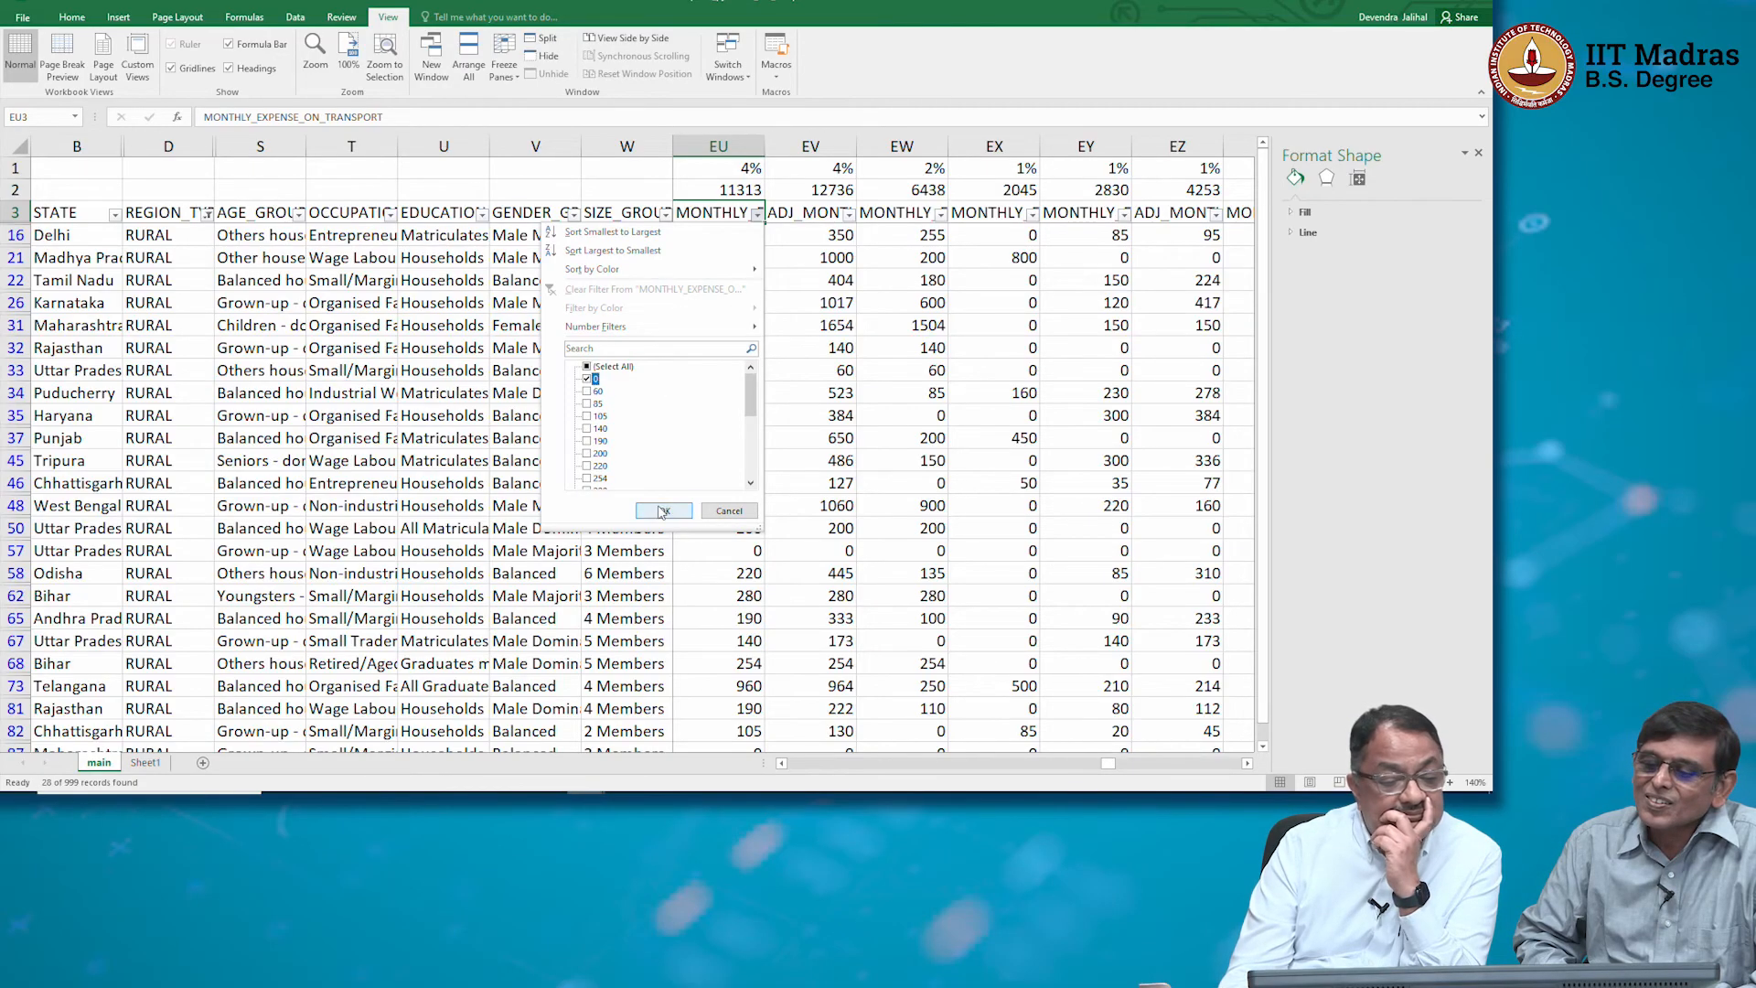
click(663, 511)
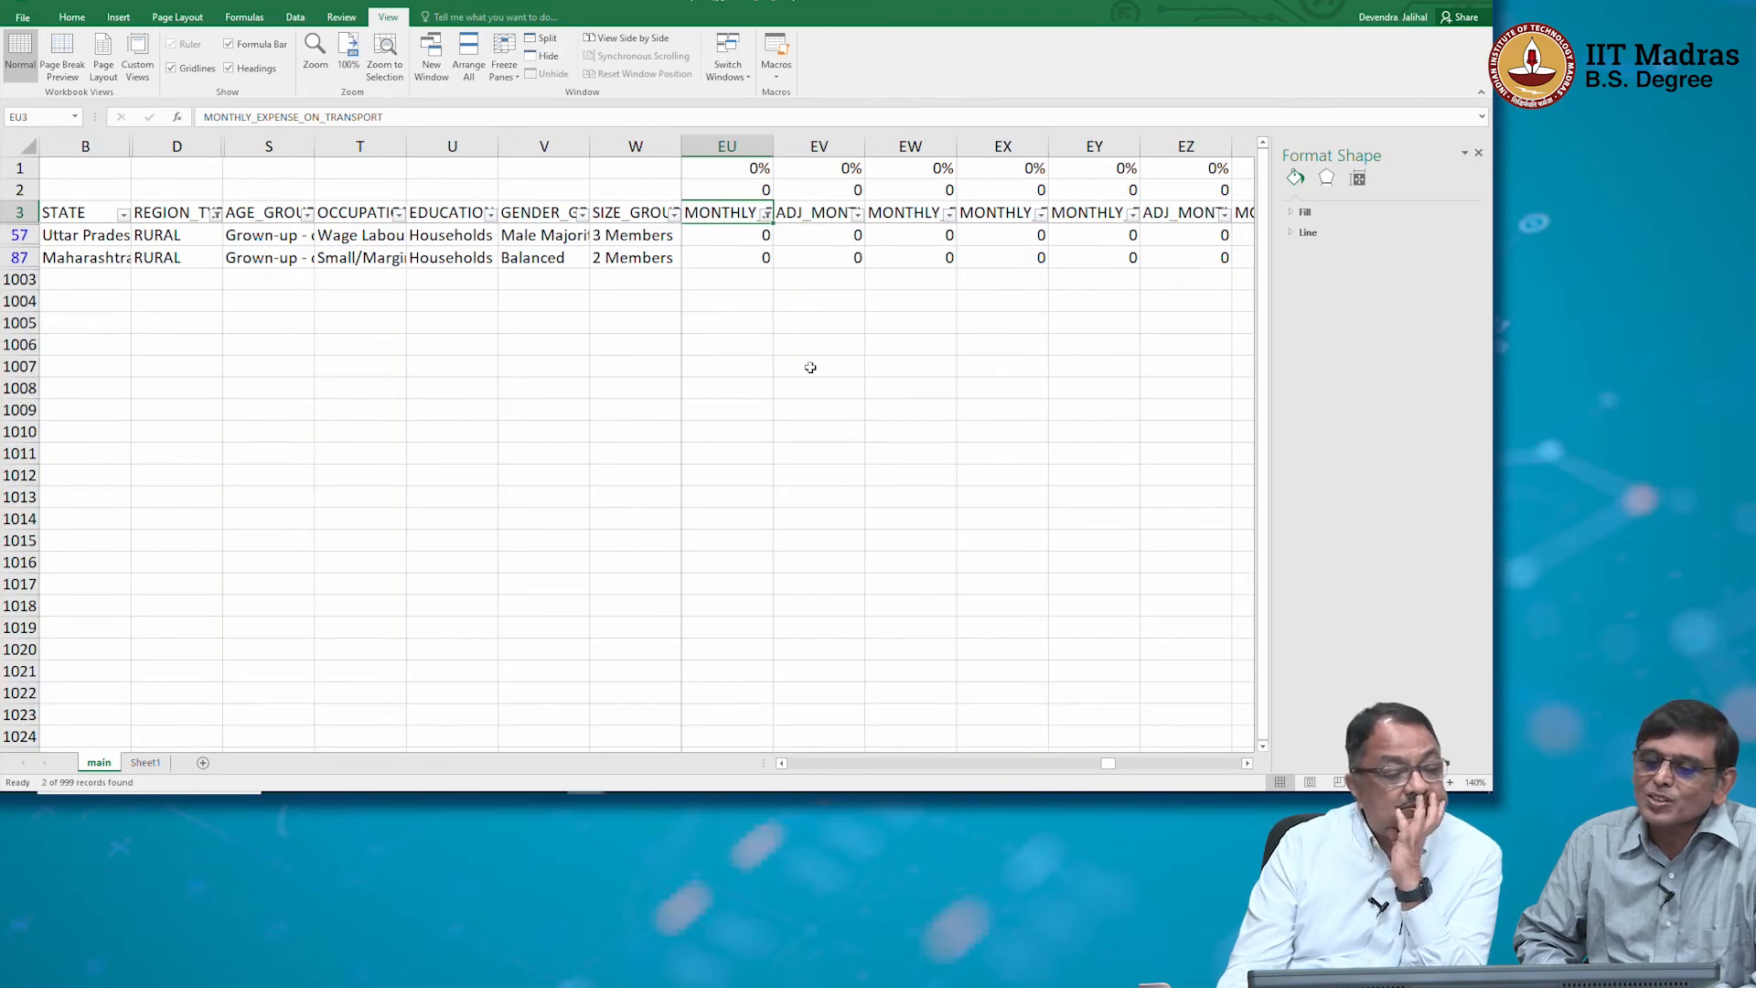
Check the occupation and region type of the rural households with zero transport expense
click(382, 260)
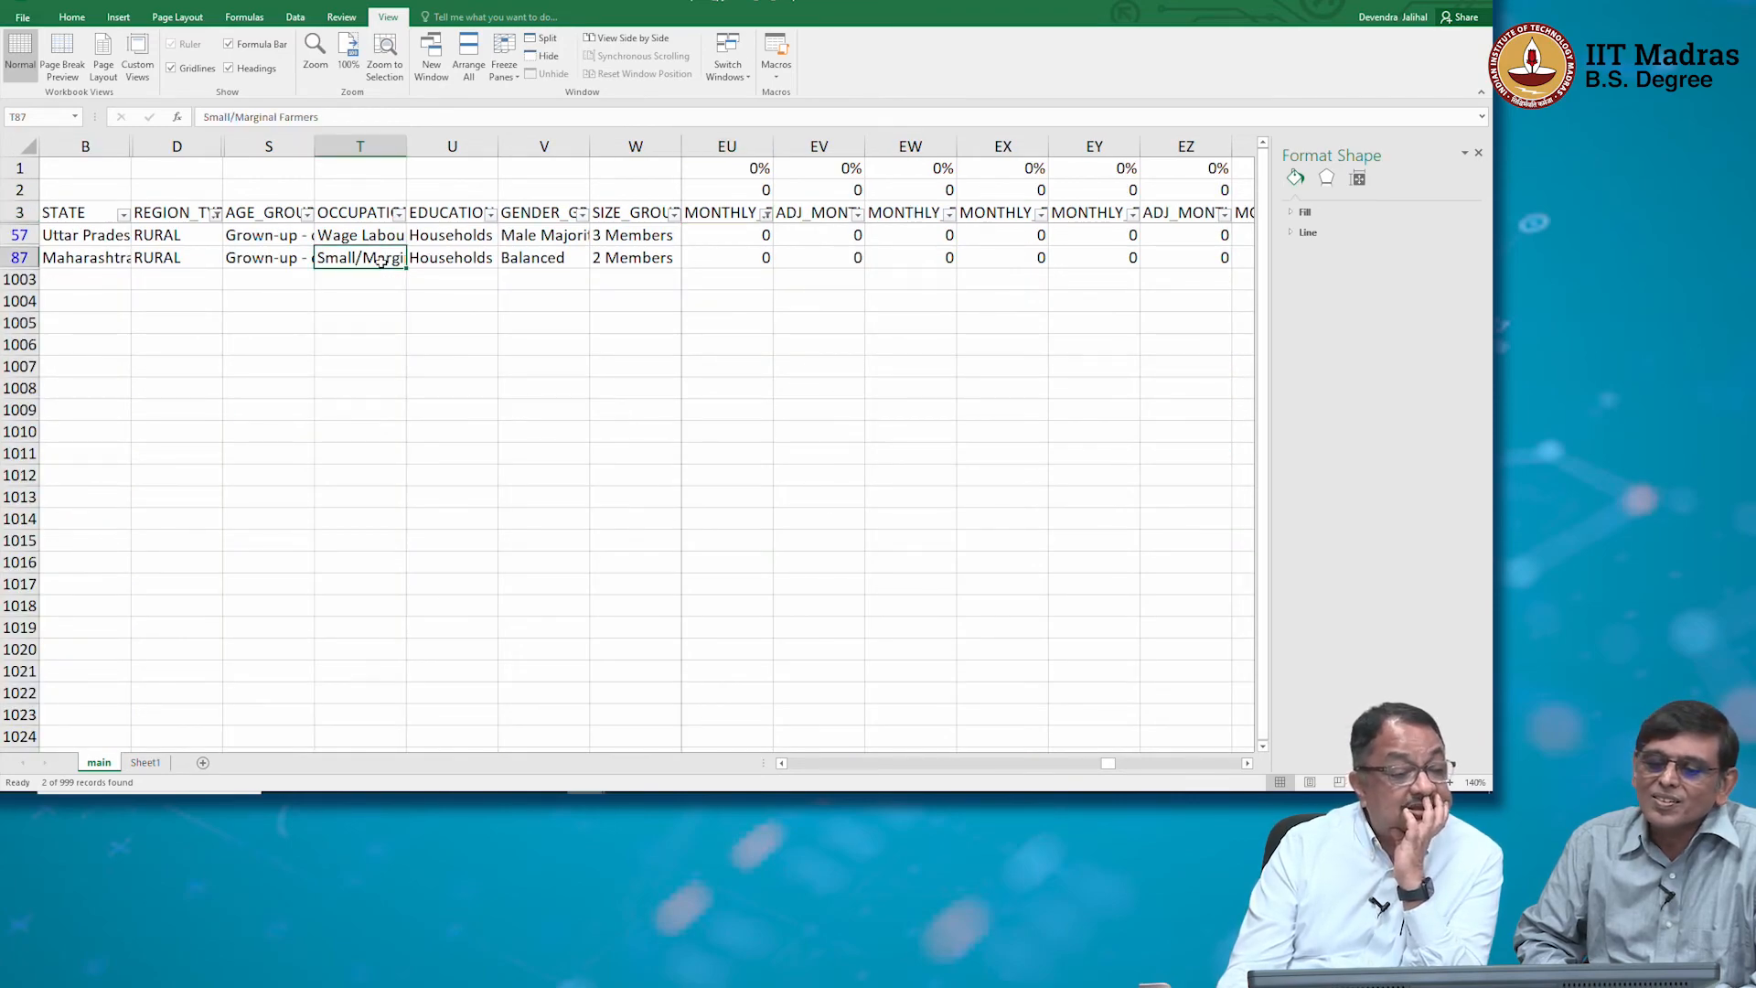
click(382, 235)
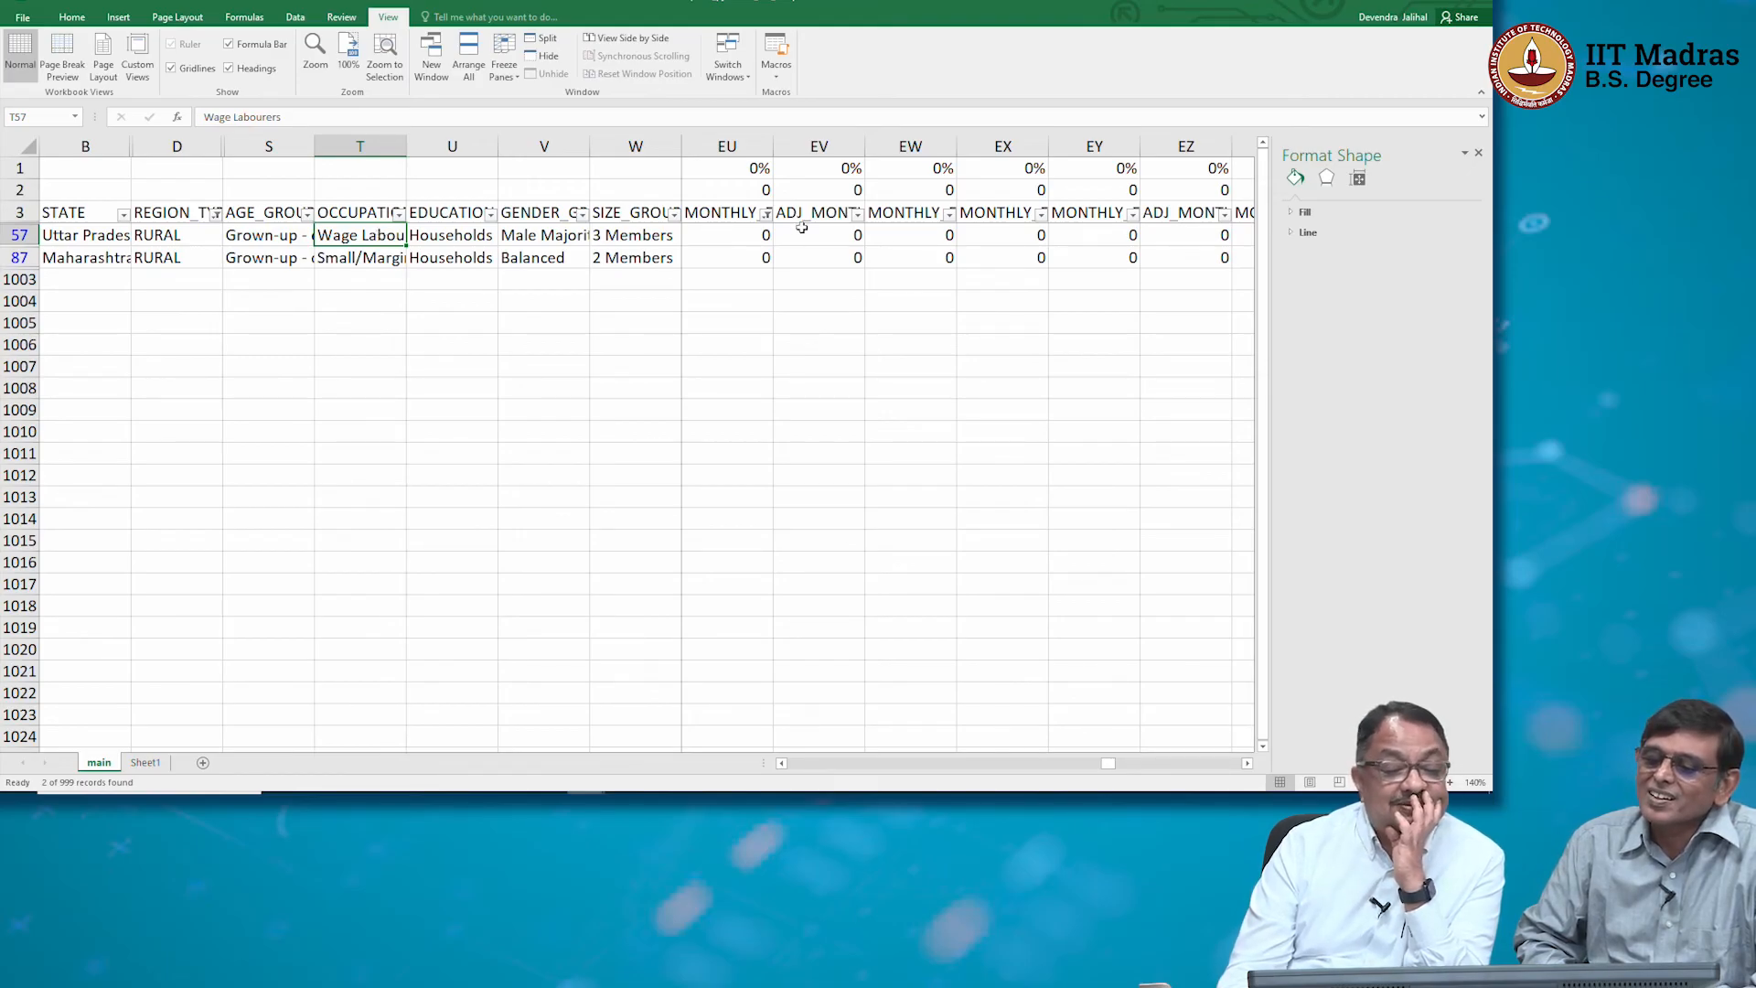
click(857, 214)
click(829, 510)
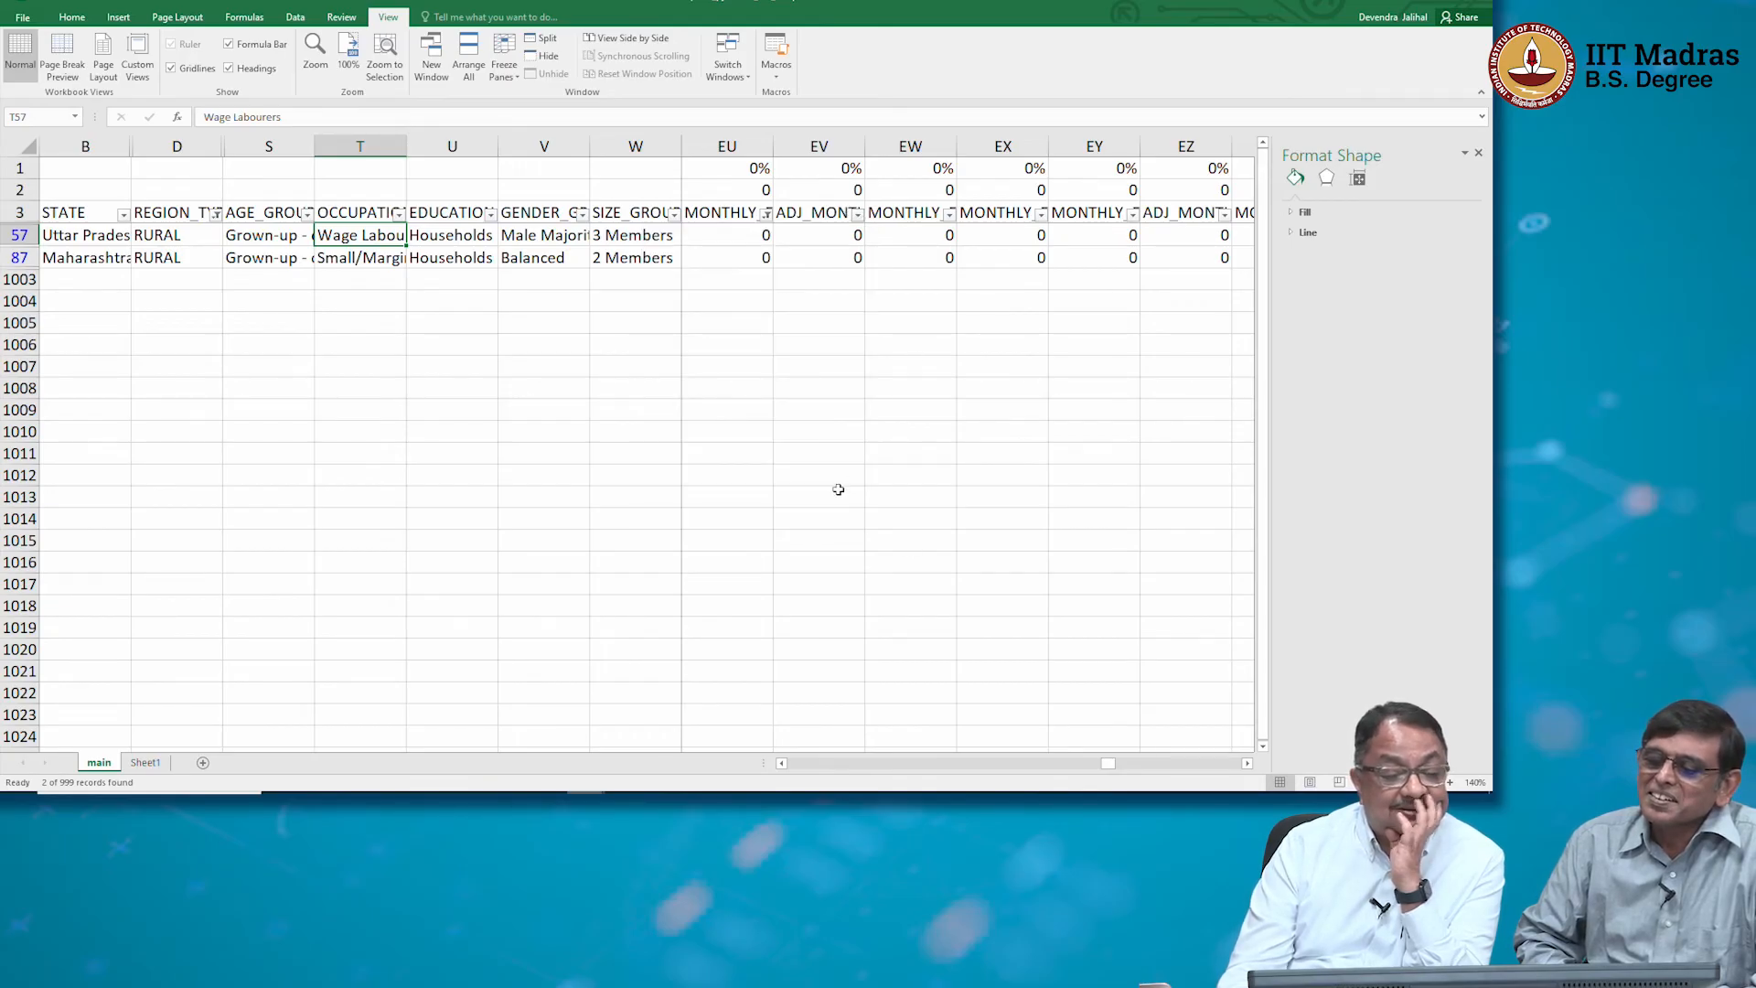
key(Left)
key(Left)
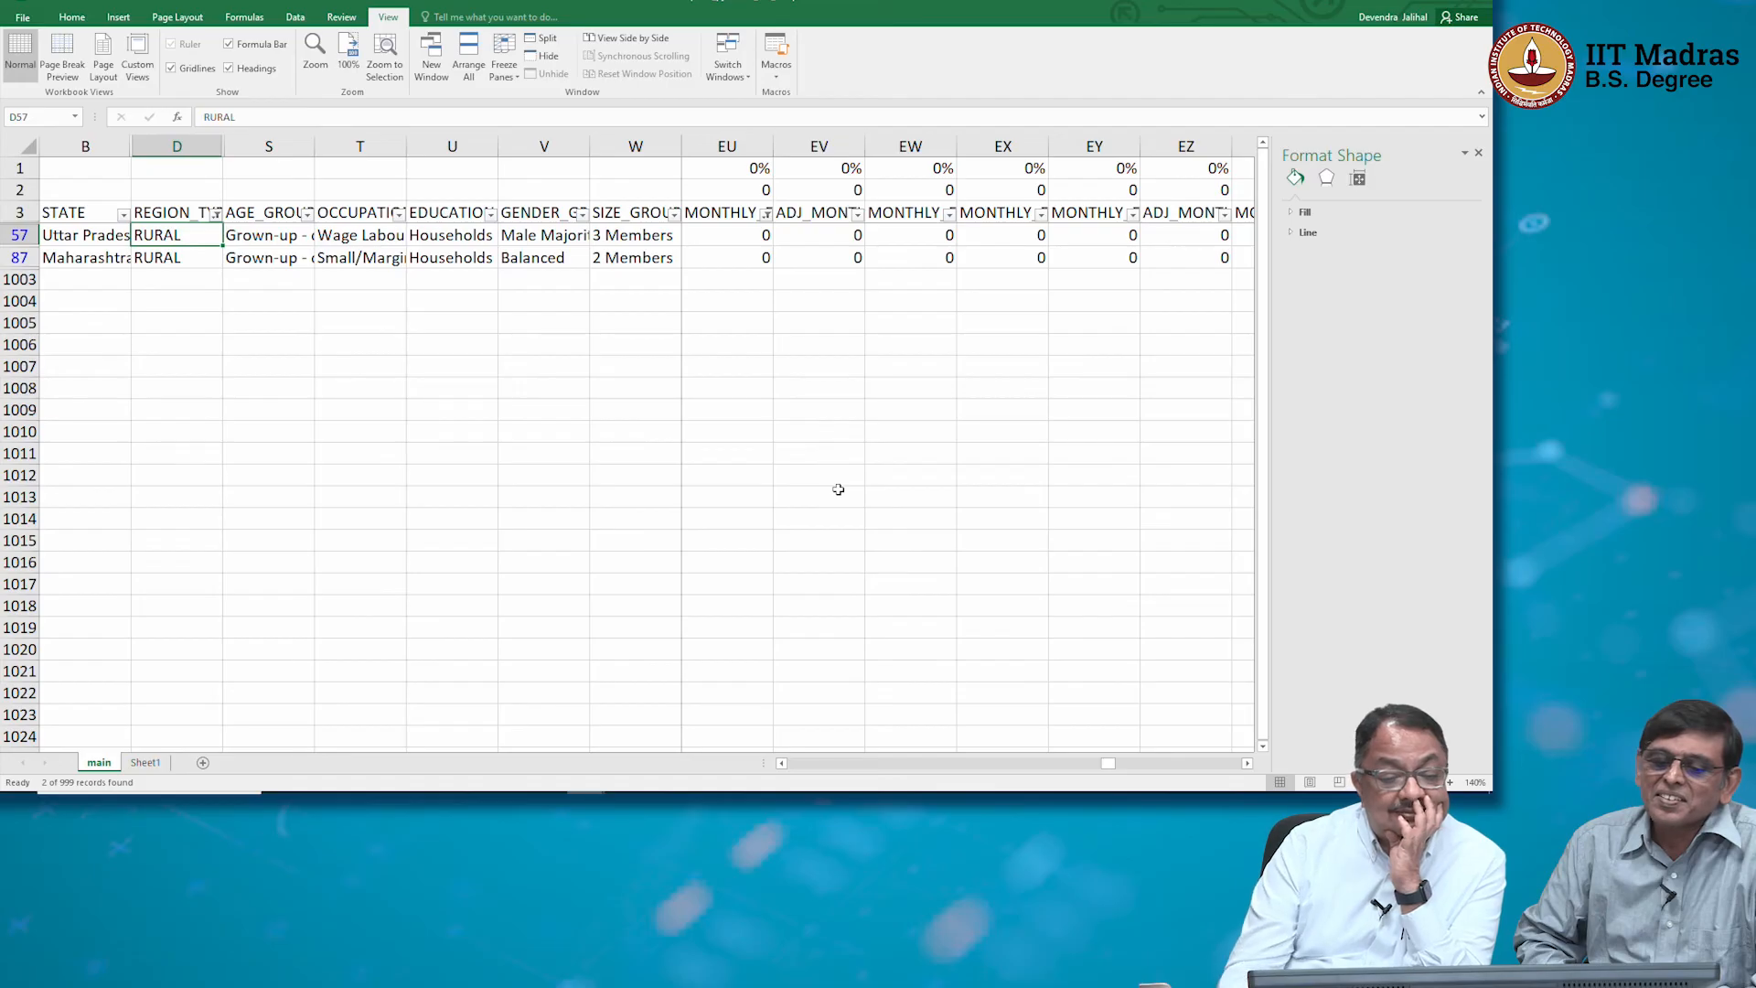
Filter MONTHLY_EXPENSE_ON_TRANSPORT to values less than or equal to 100, and check the occupation group of the first listed household
click(767, 214)
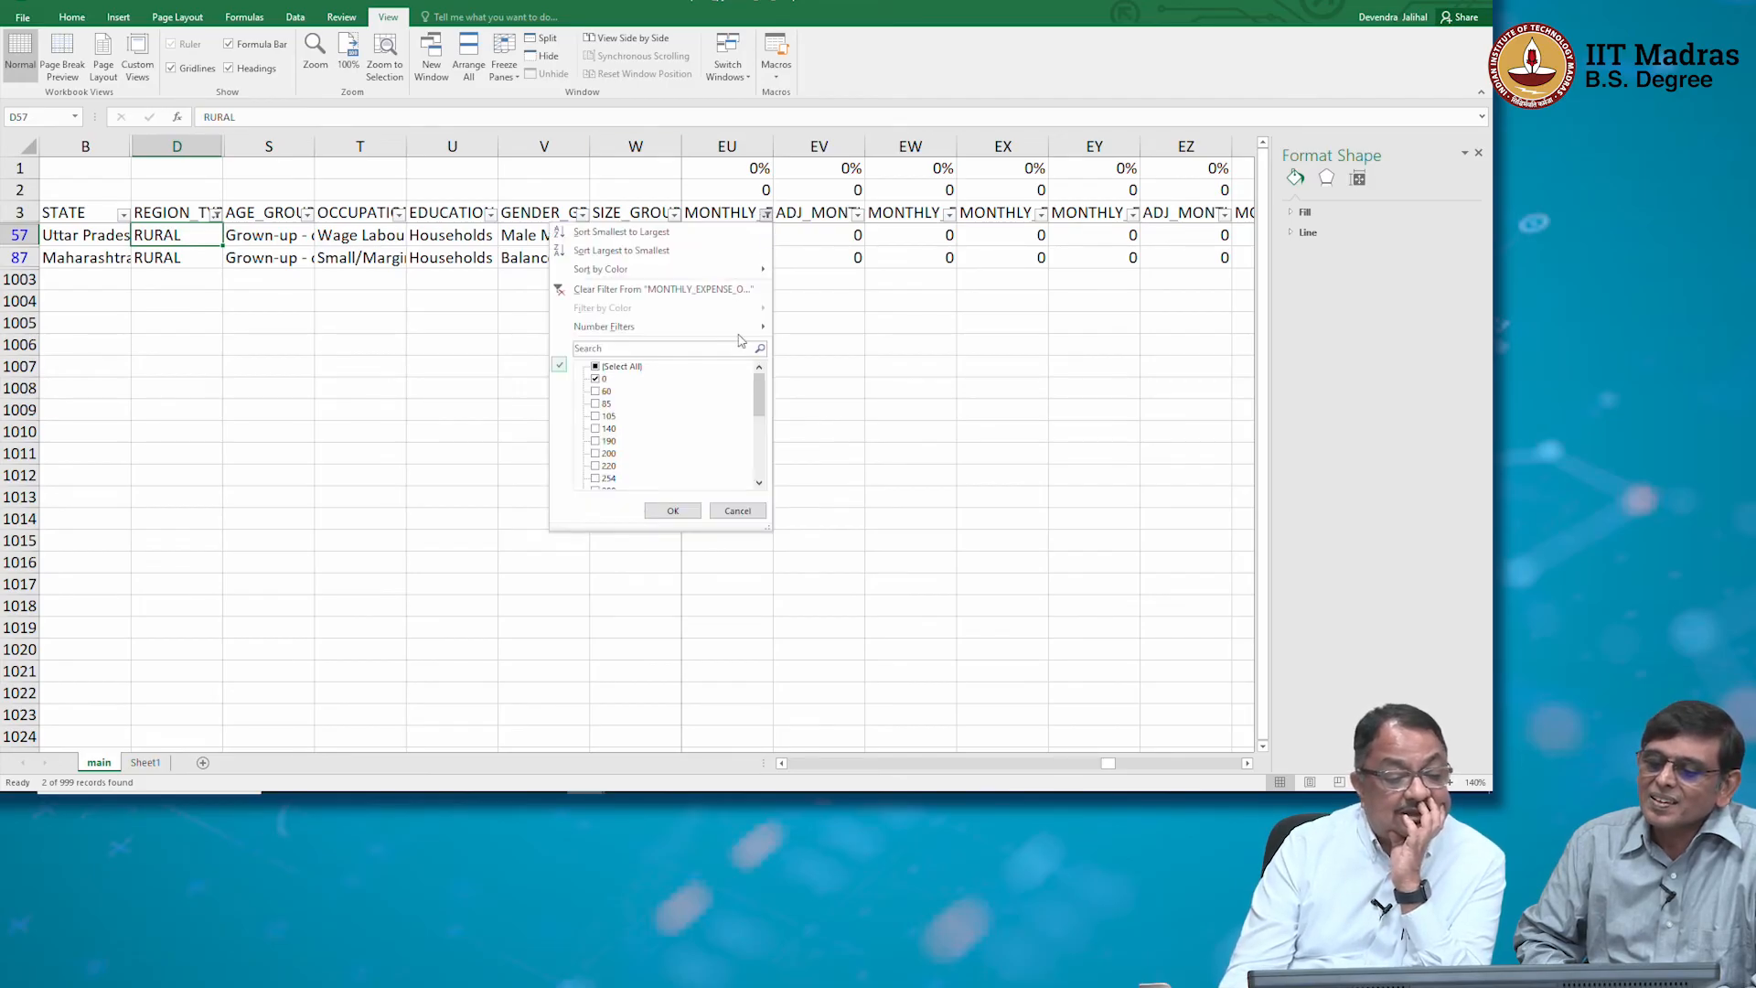
mouse_move(743, 329)
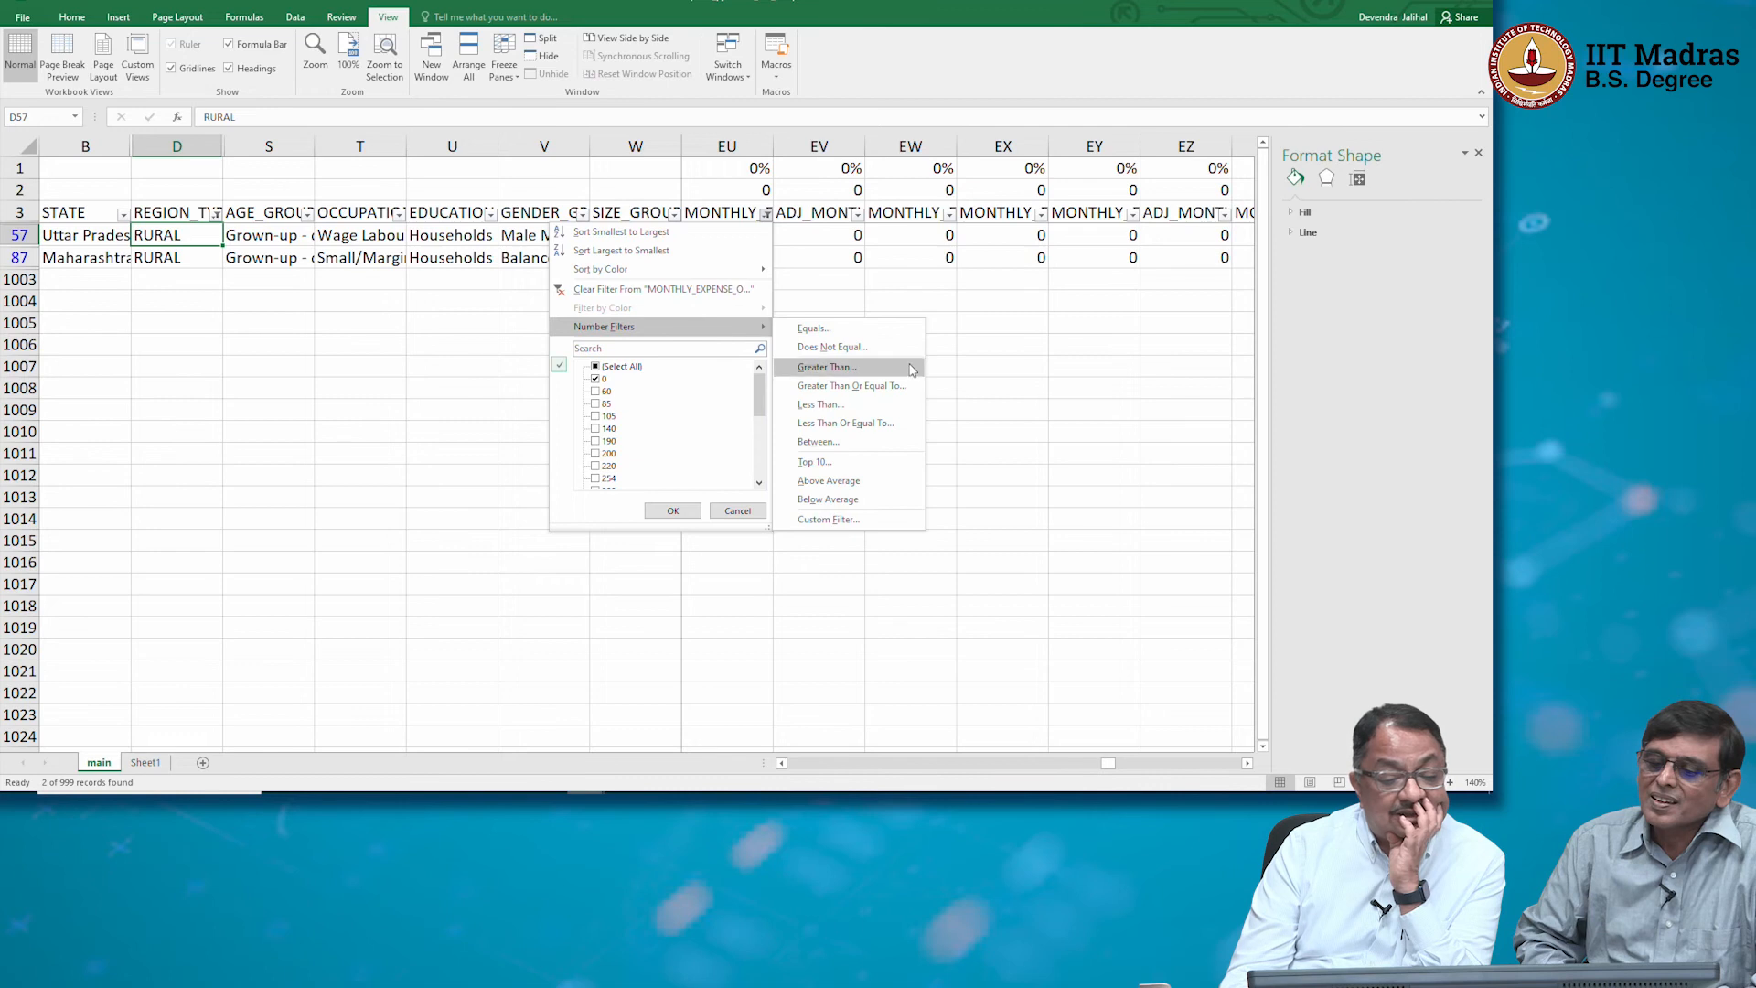
click(869, 424)
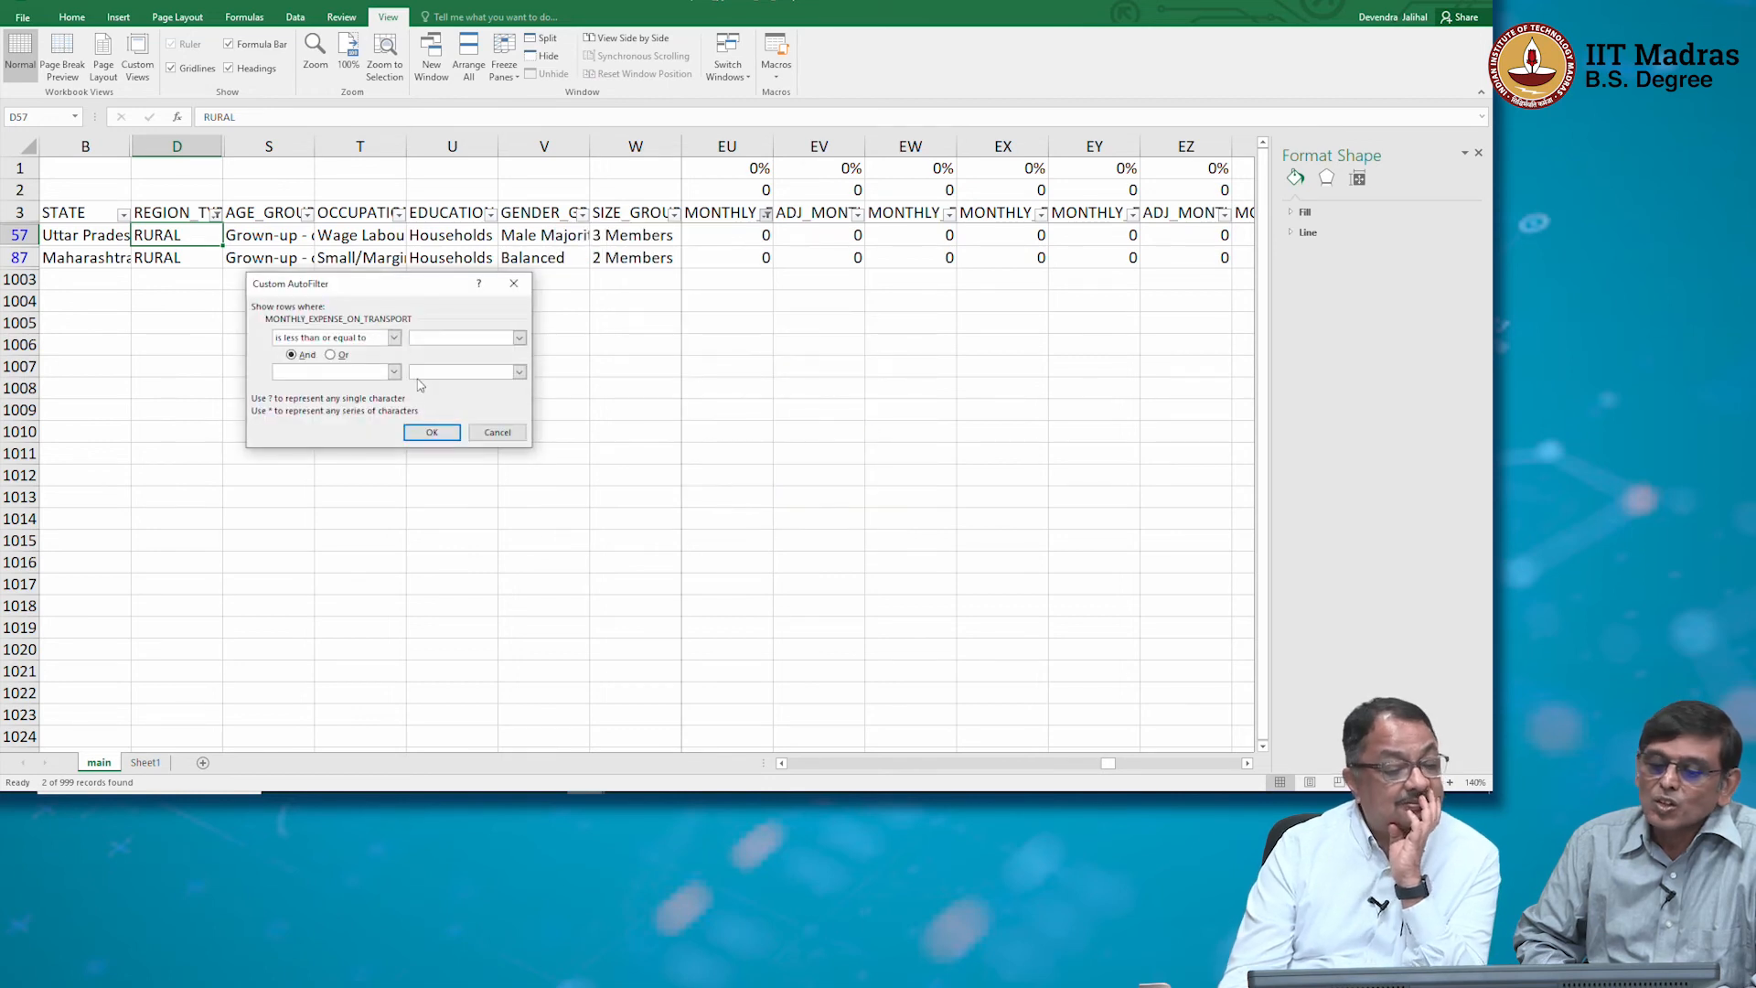
text(100)
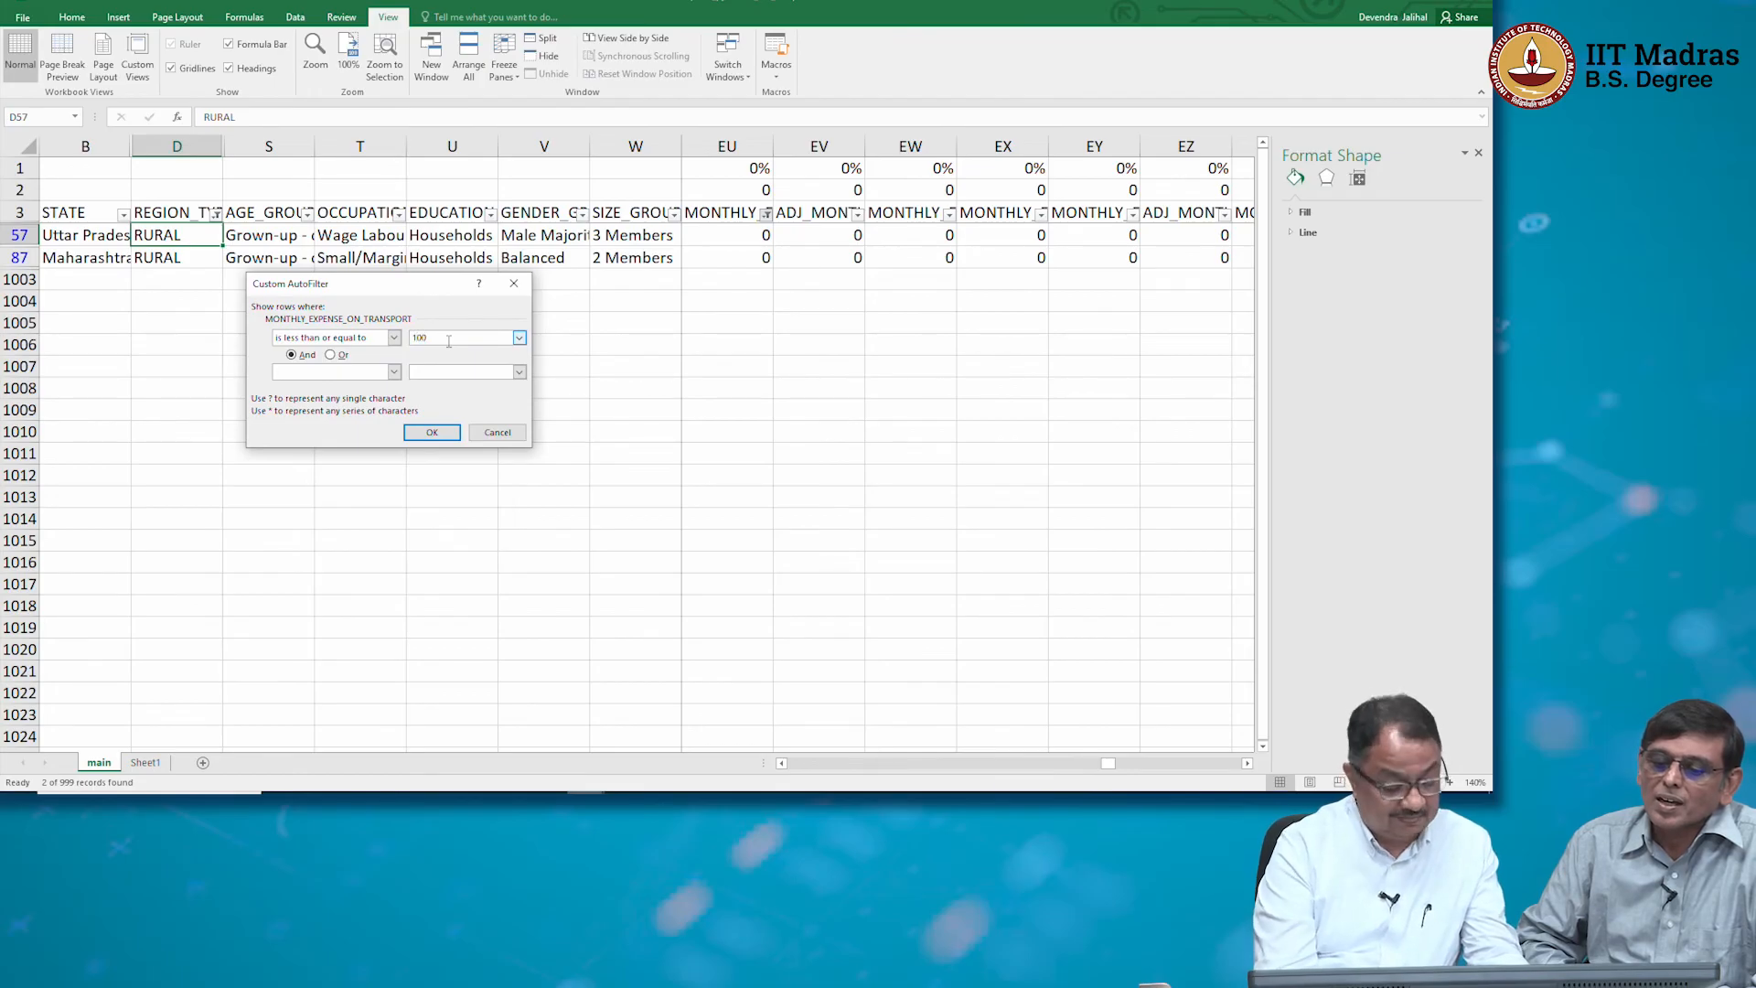
key(Return)
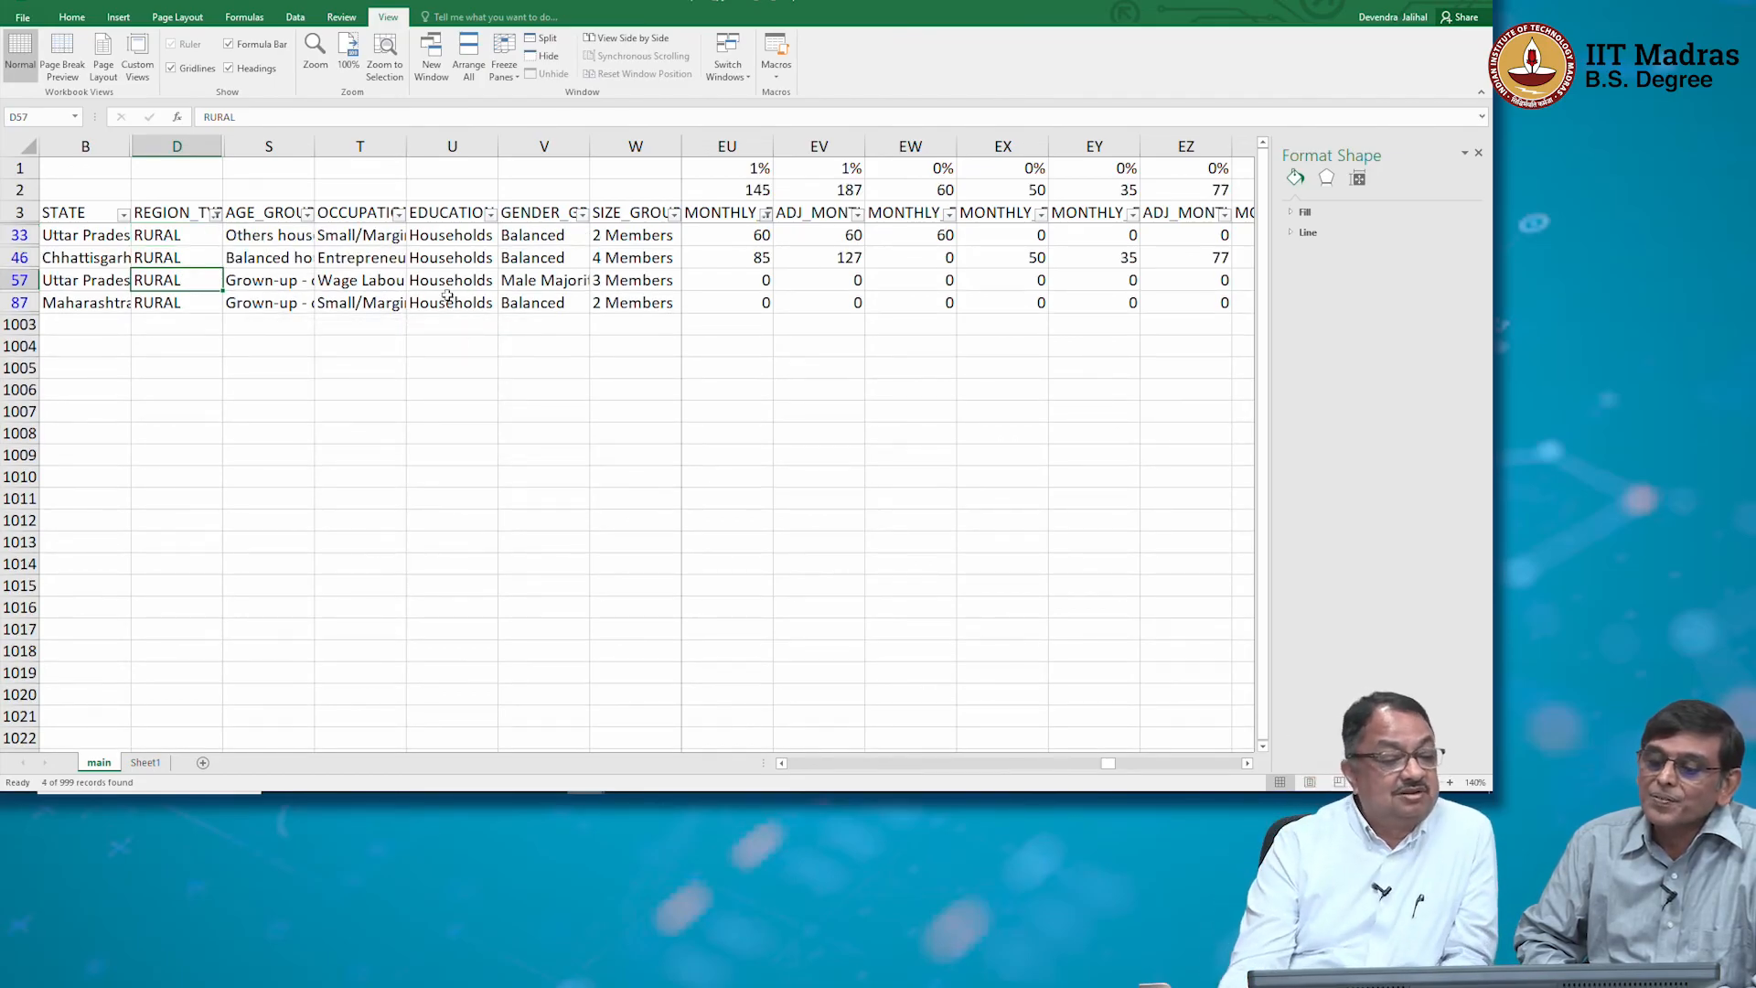
click(355, 234)
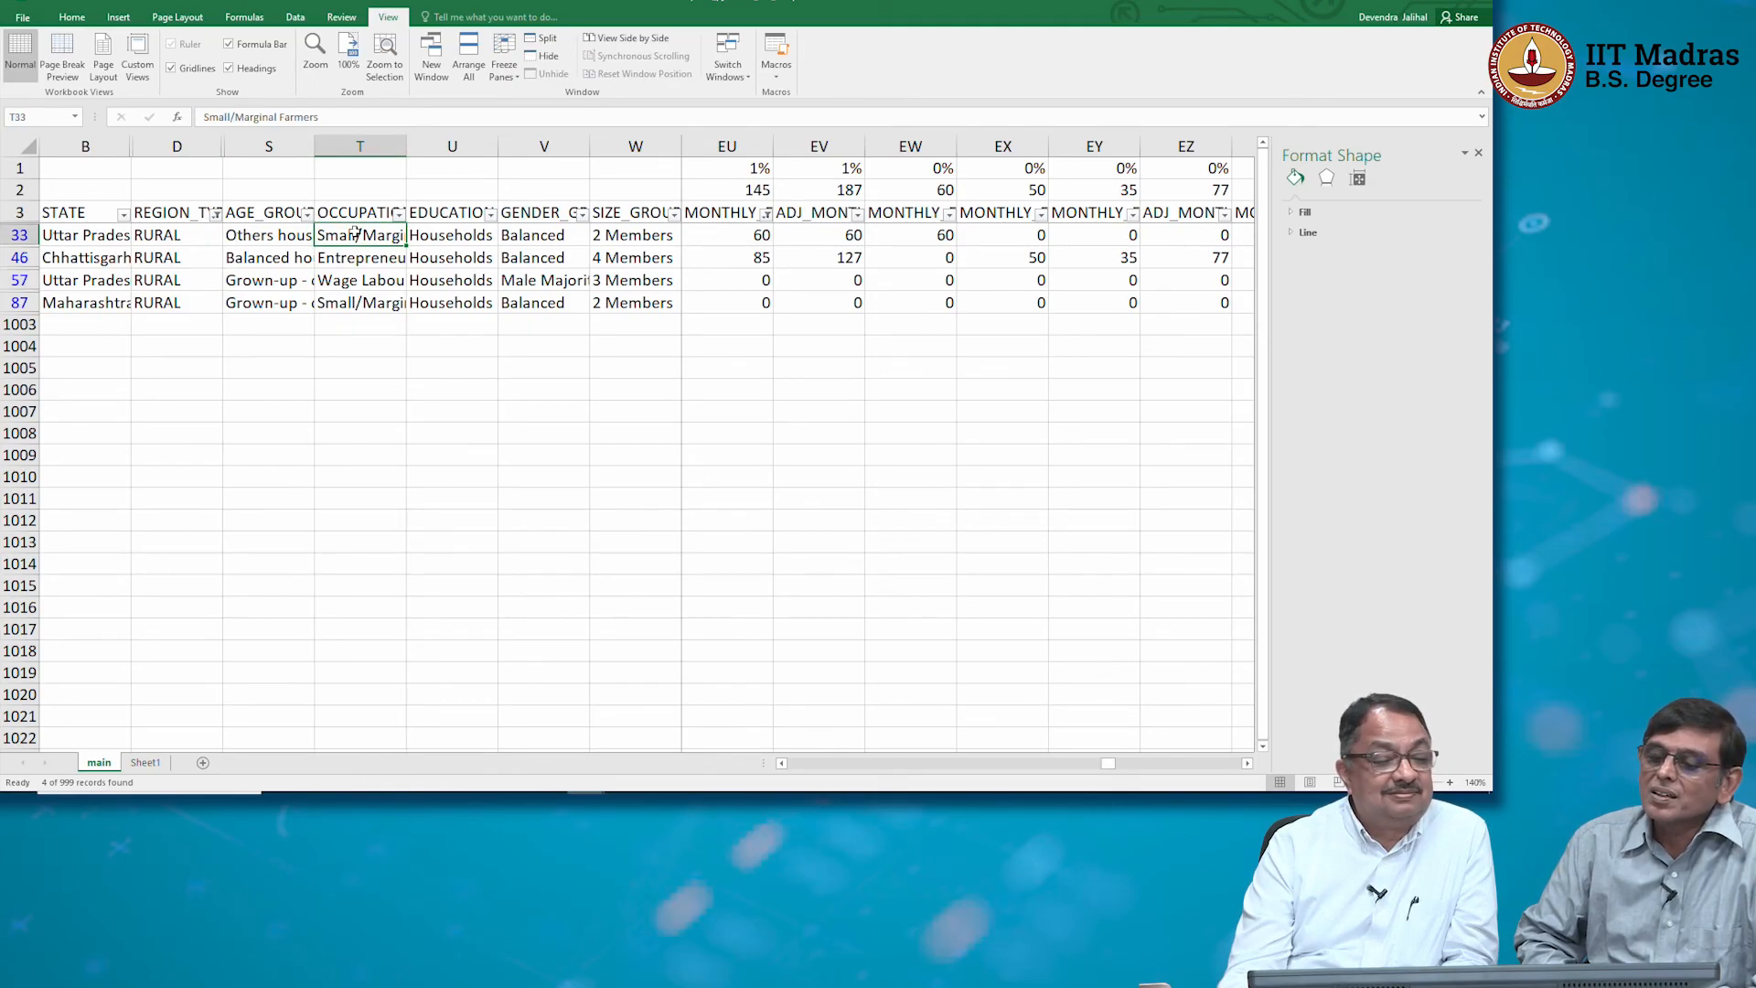
Change the MONTHLY_EXPENSE_ON_TRANSPORT filter to values less than or equal to 400, and select the listed transport expenses
click(765, 214)
mouse_move(724, 329)
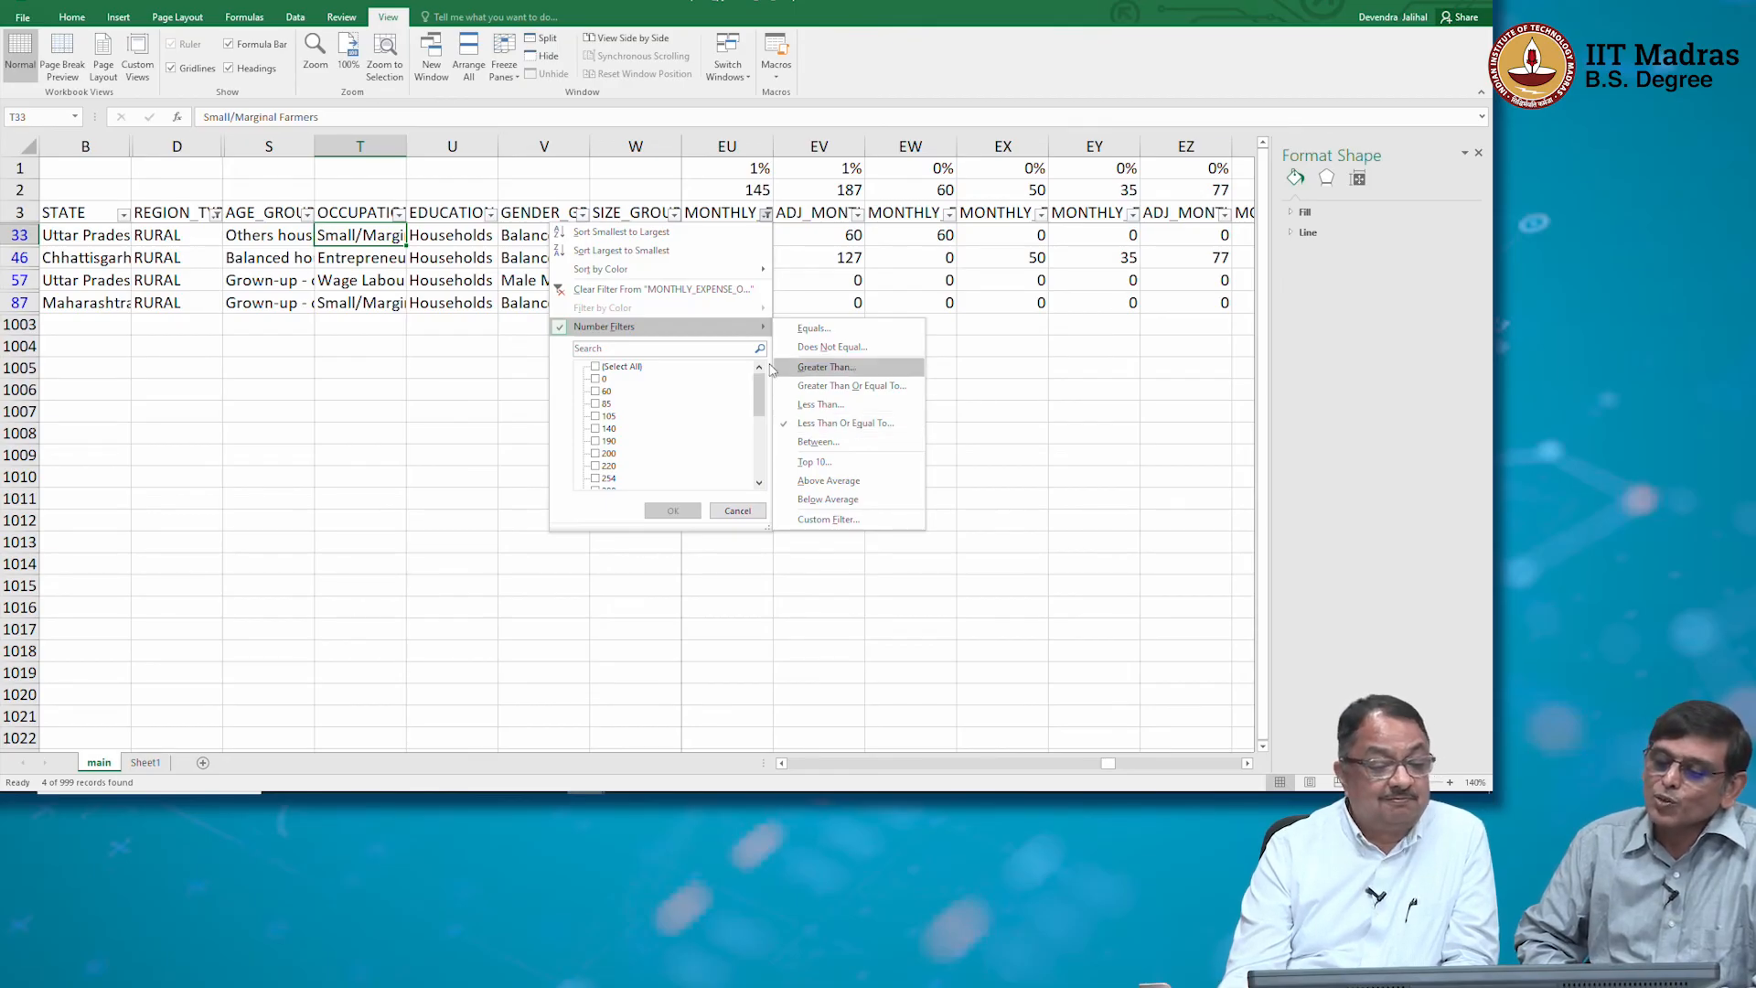
click(838, 425)
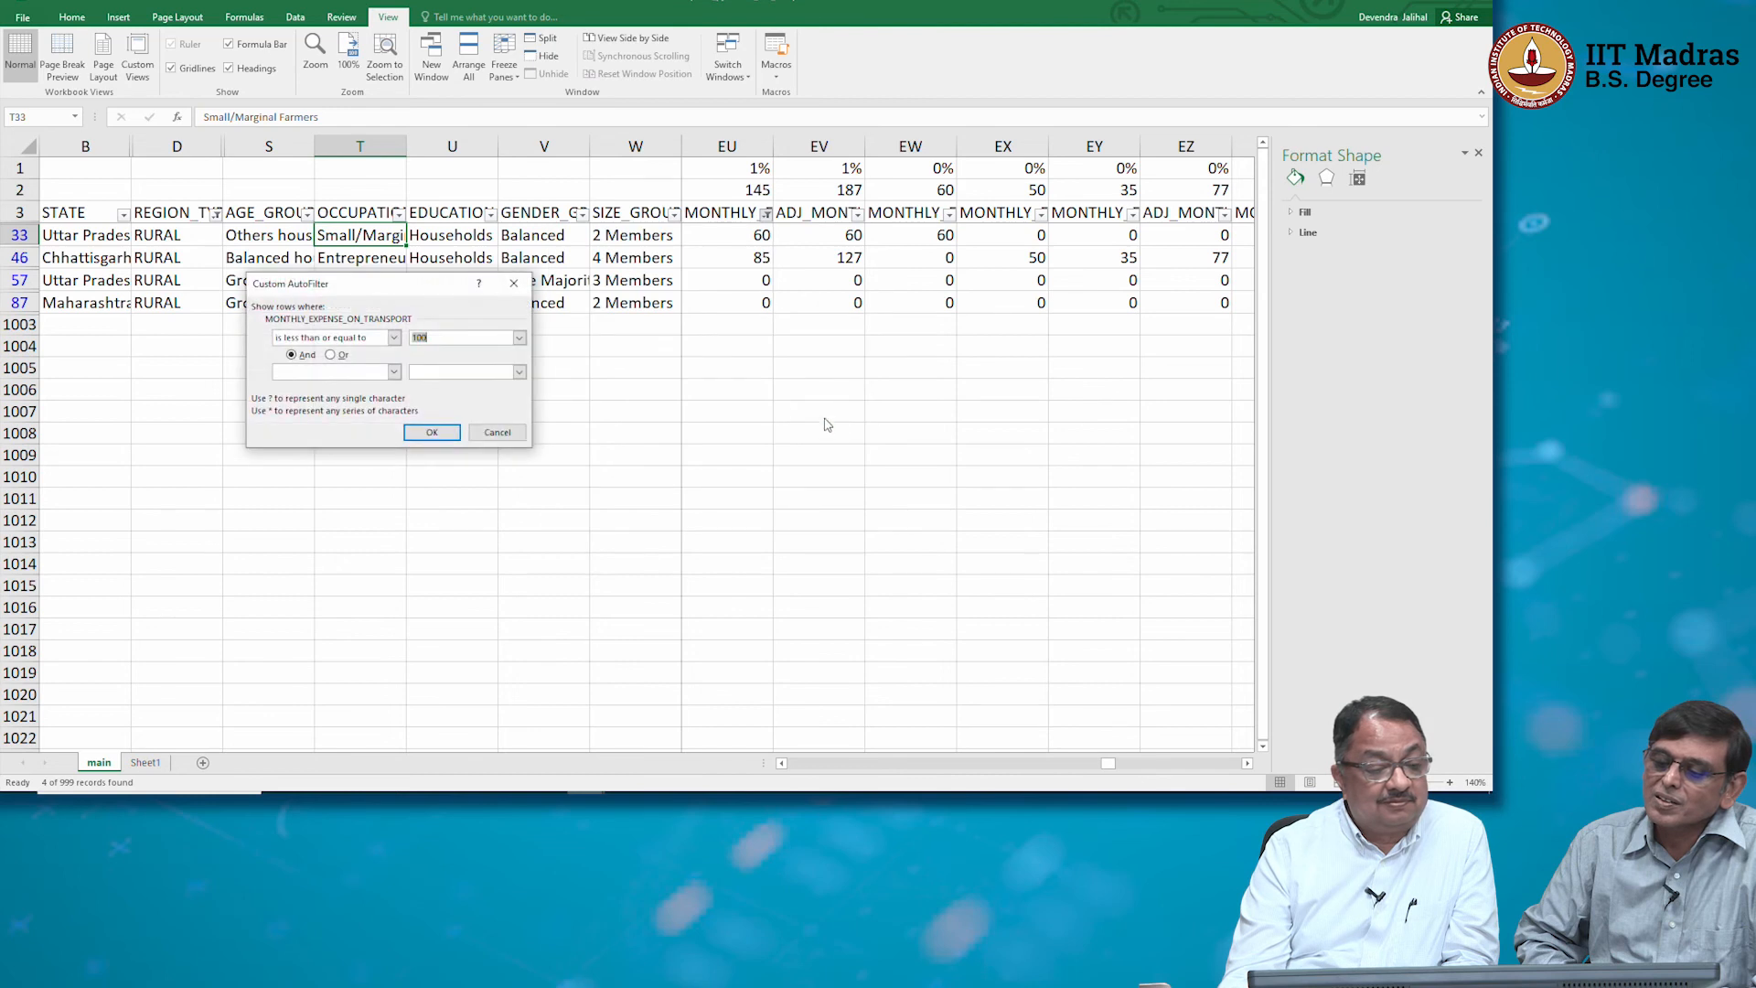
text(400)
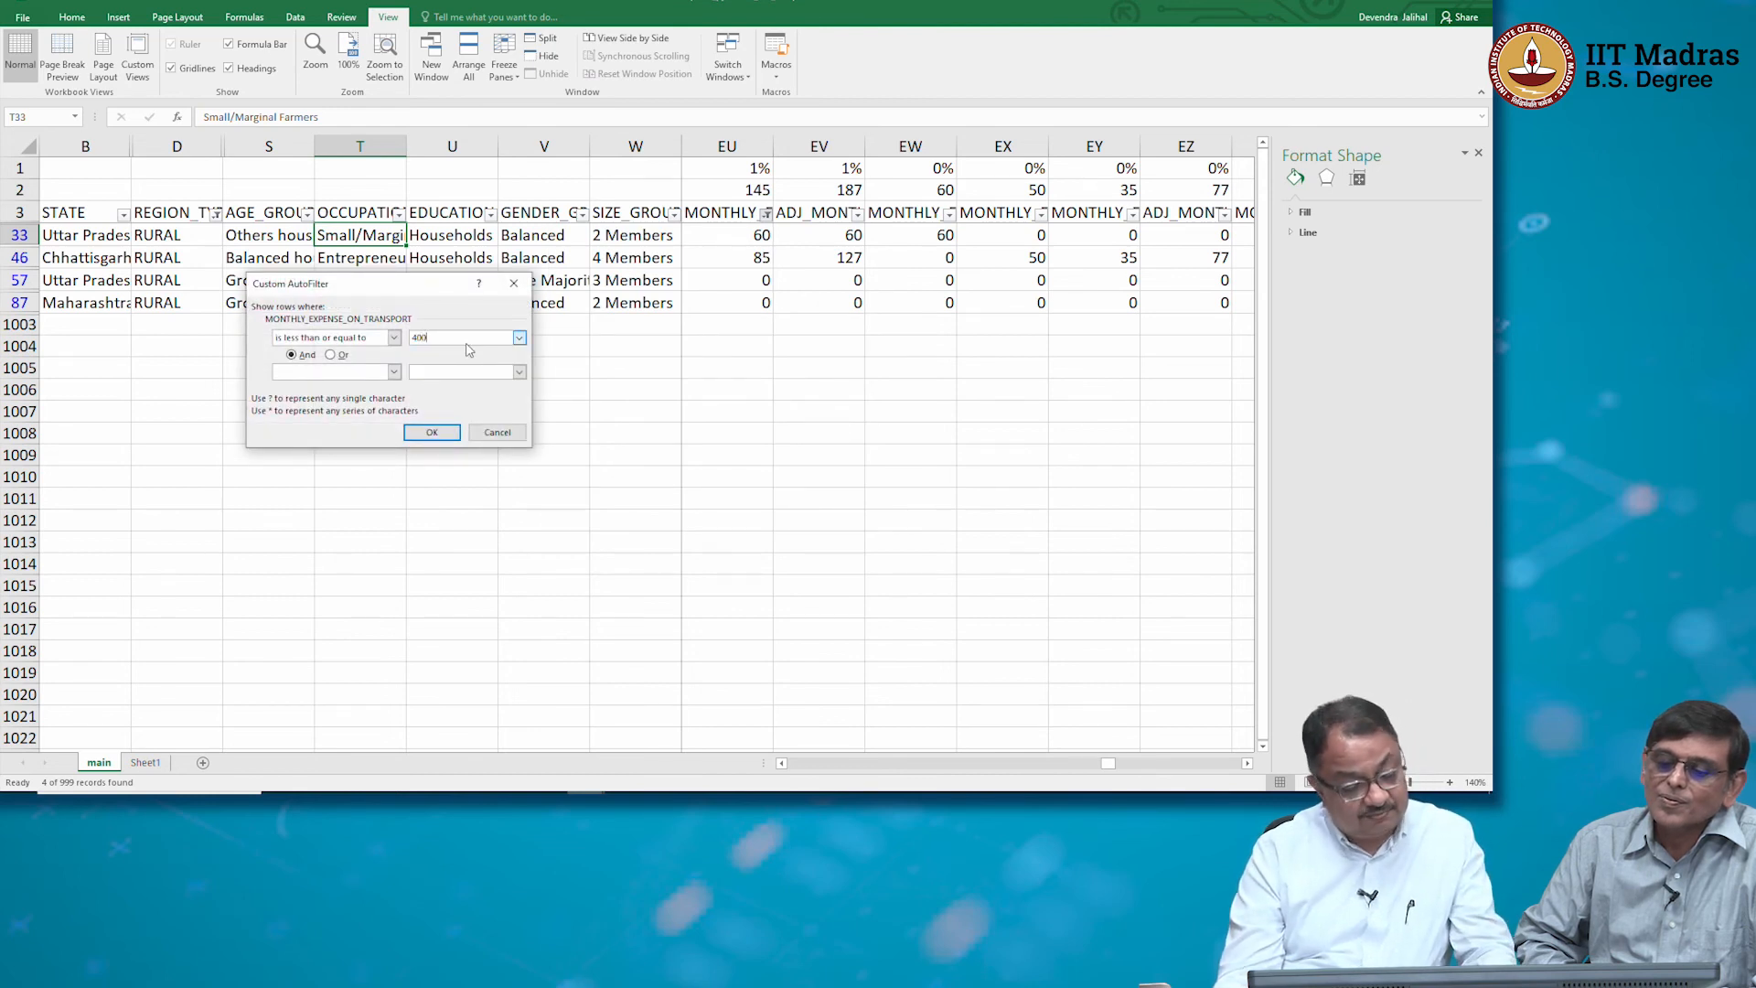
key(Return)
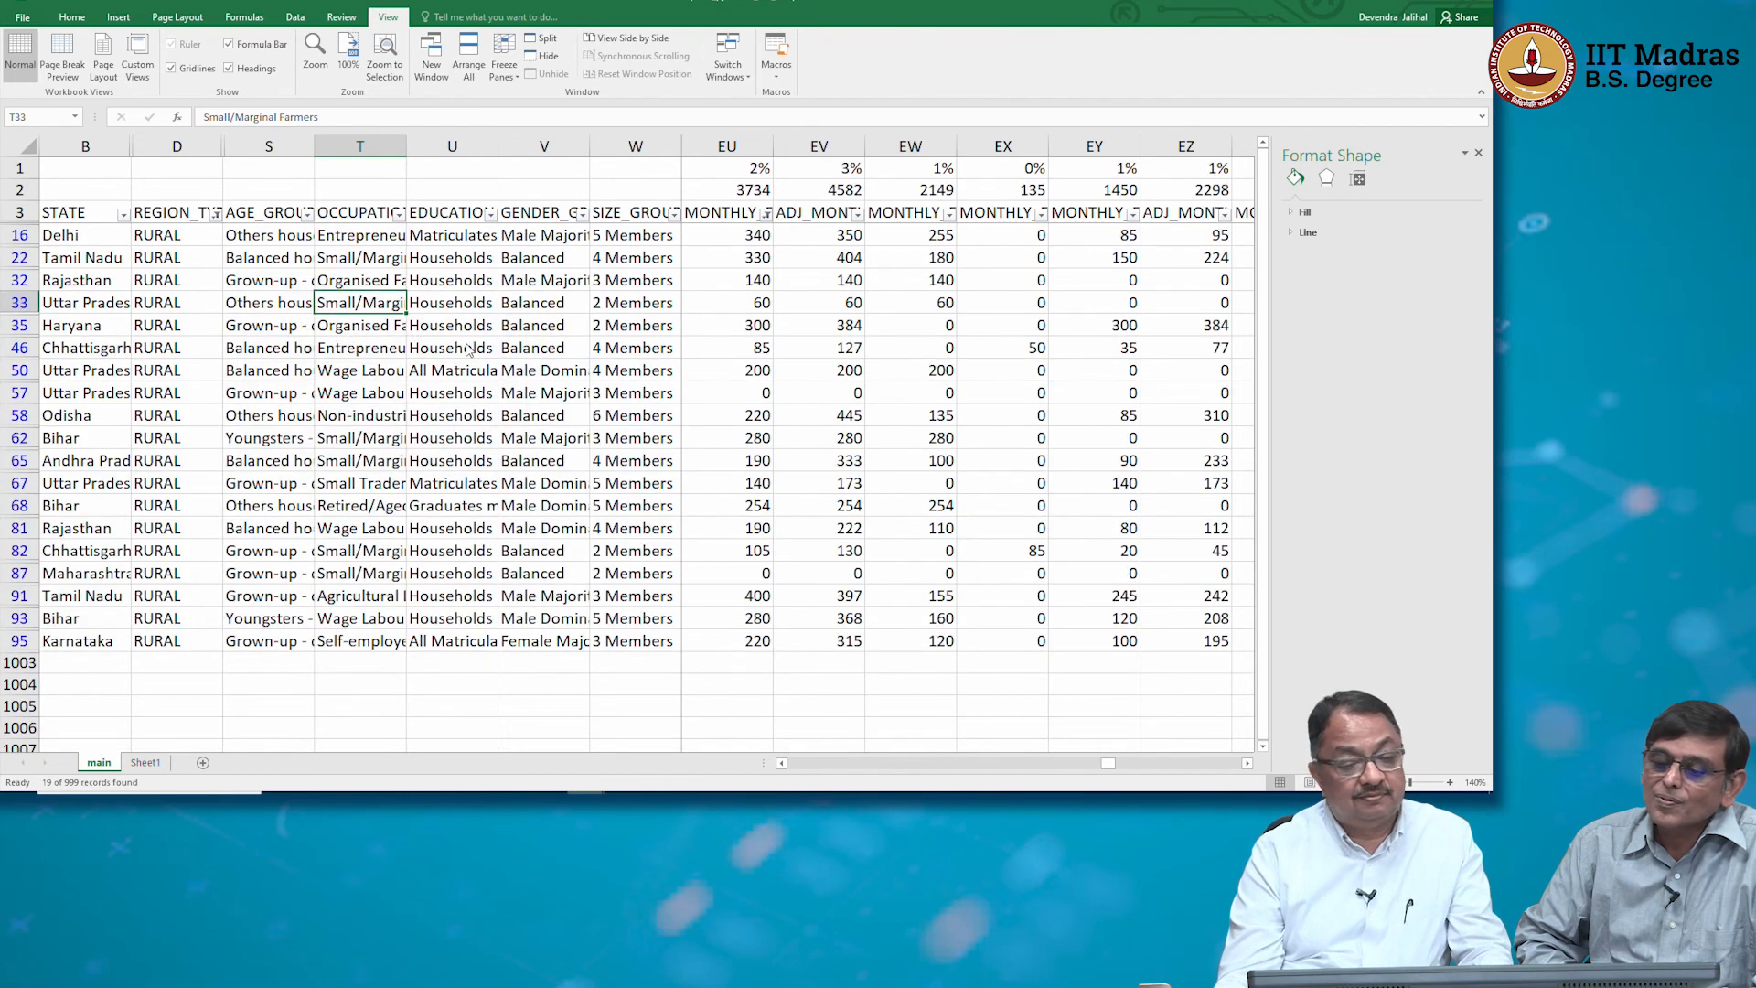
drag(759, 235, 742, 637)
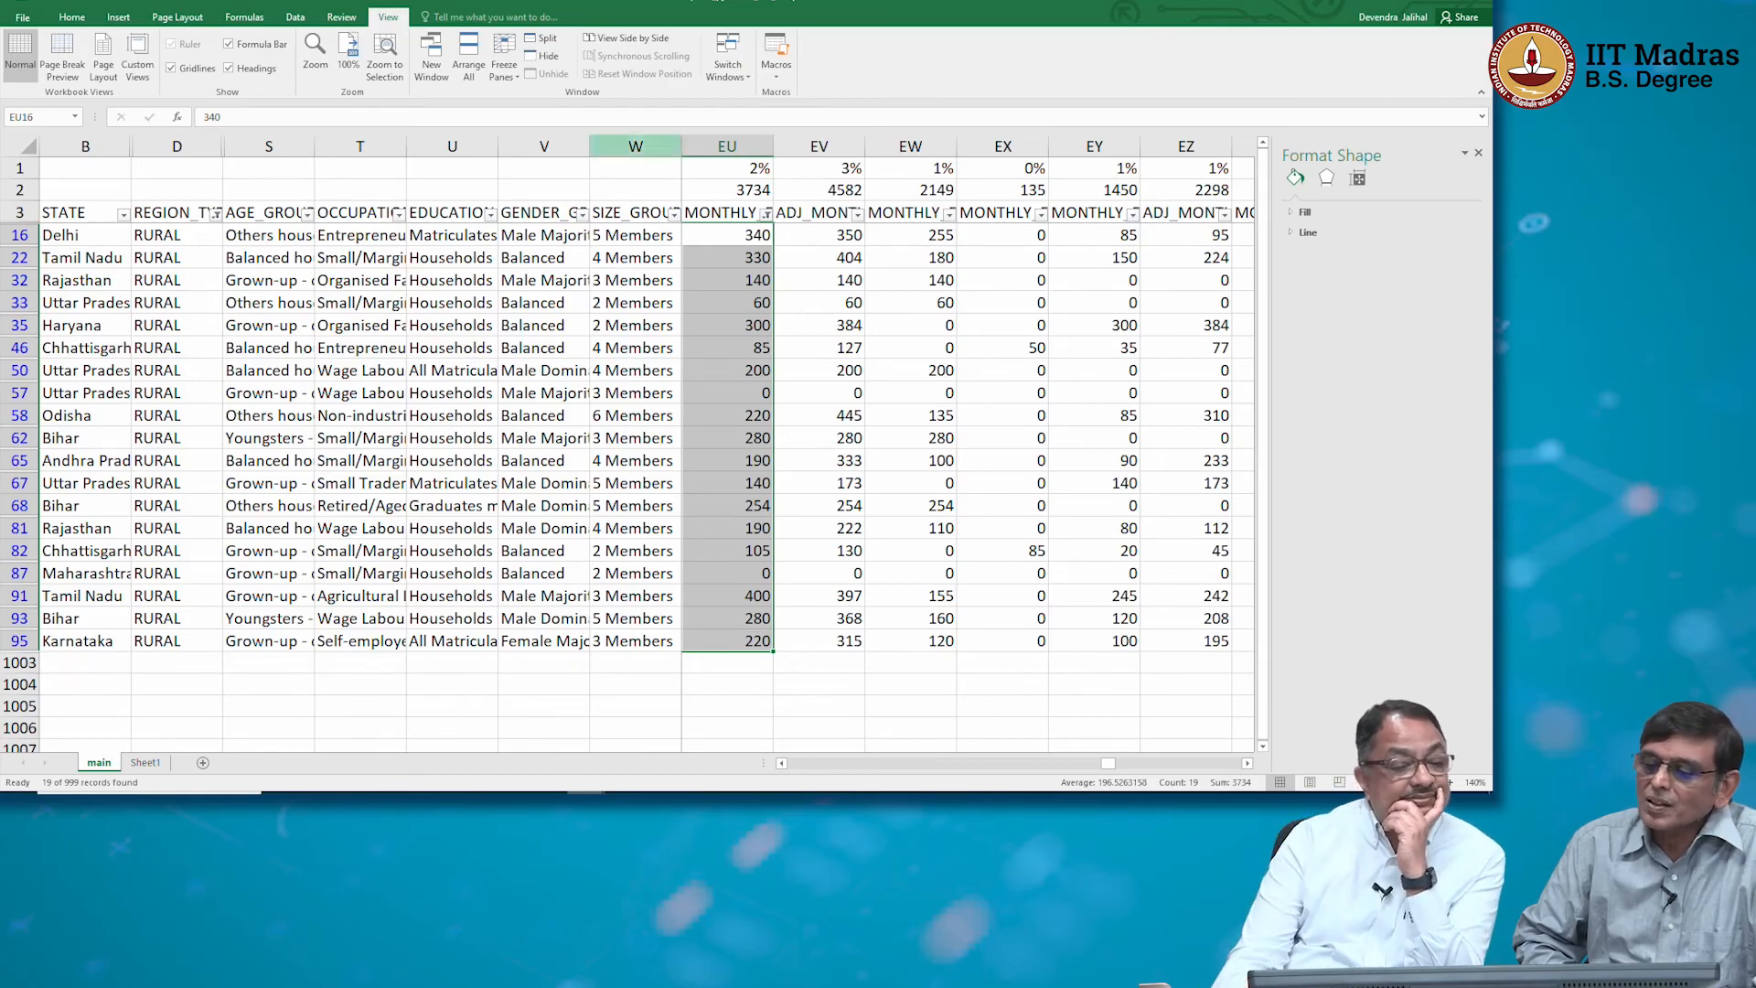
Fit the OCCUPATION_GROUP column to its contents and filter MONTHLY_EXPENSE_ON_TRANSPORT to values greater than or equal to 400
double_click(405, 143)
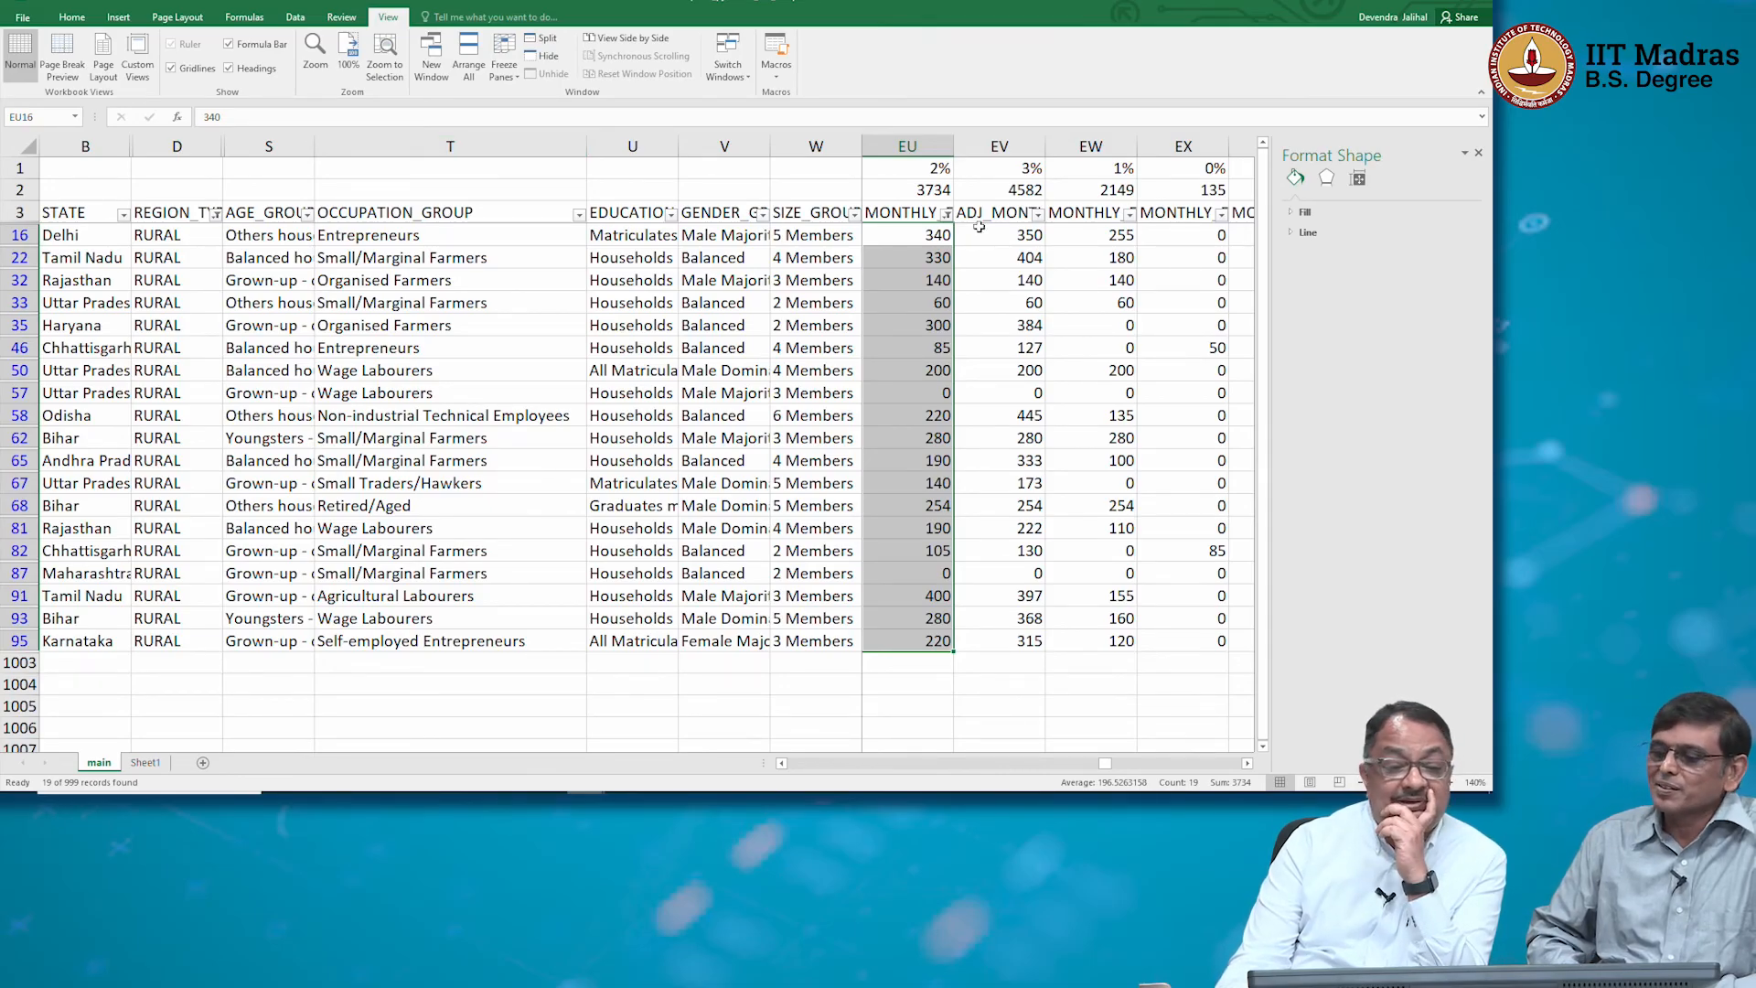
click(946, 213)
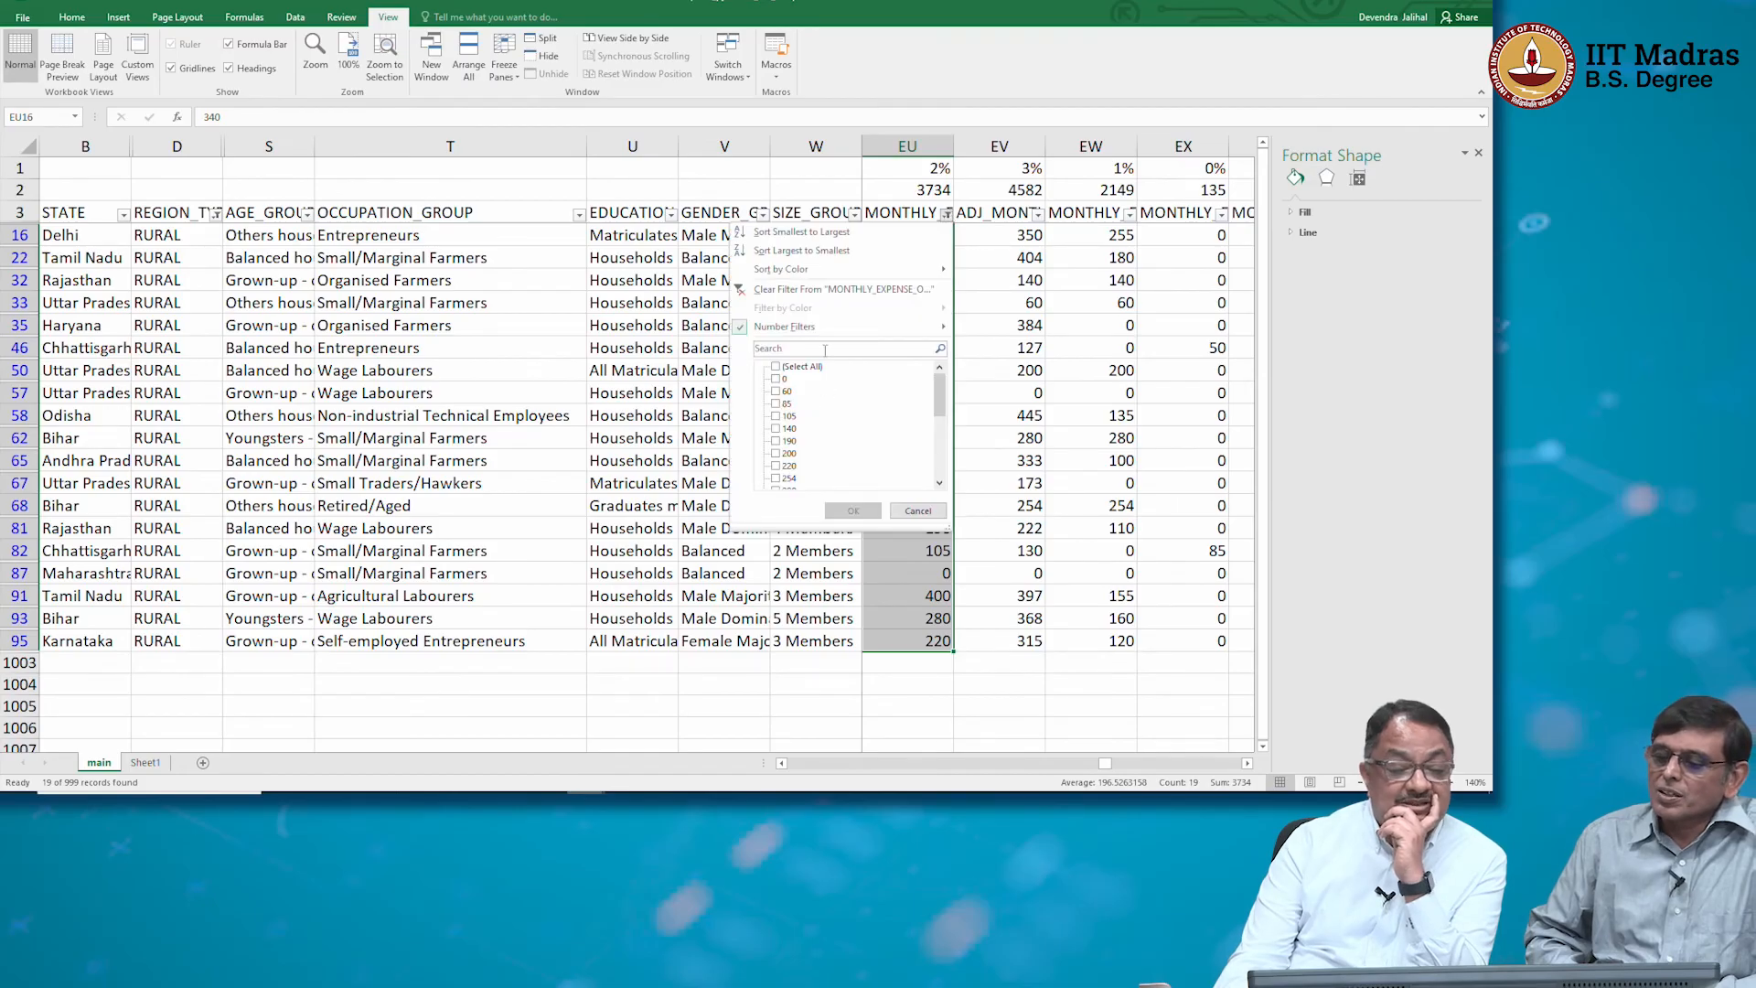
mouse_move(905, 326)
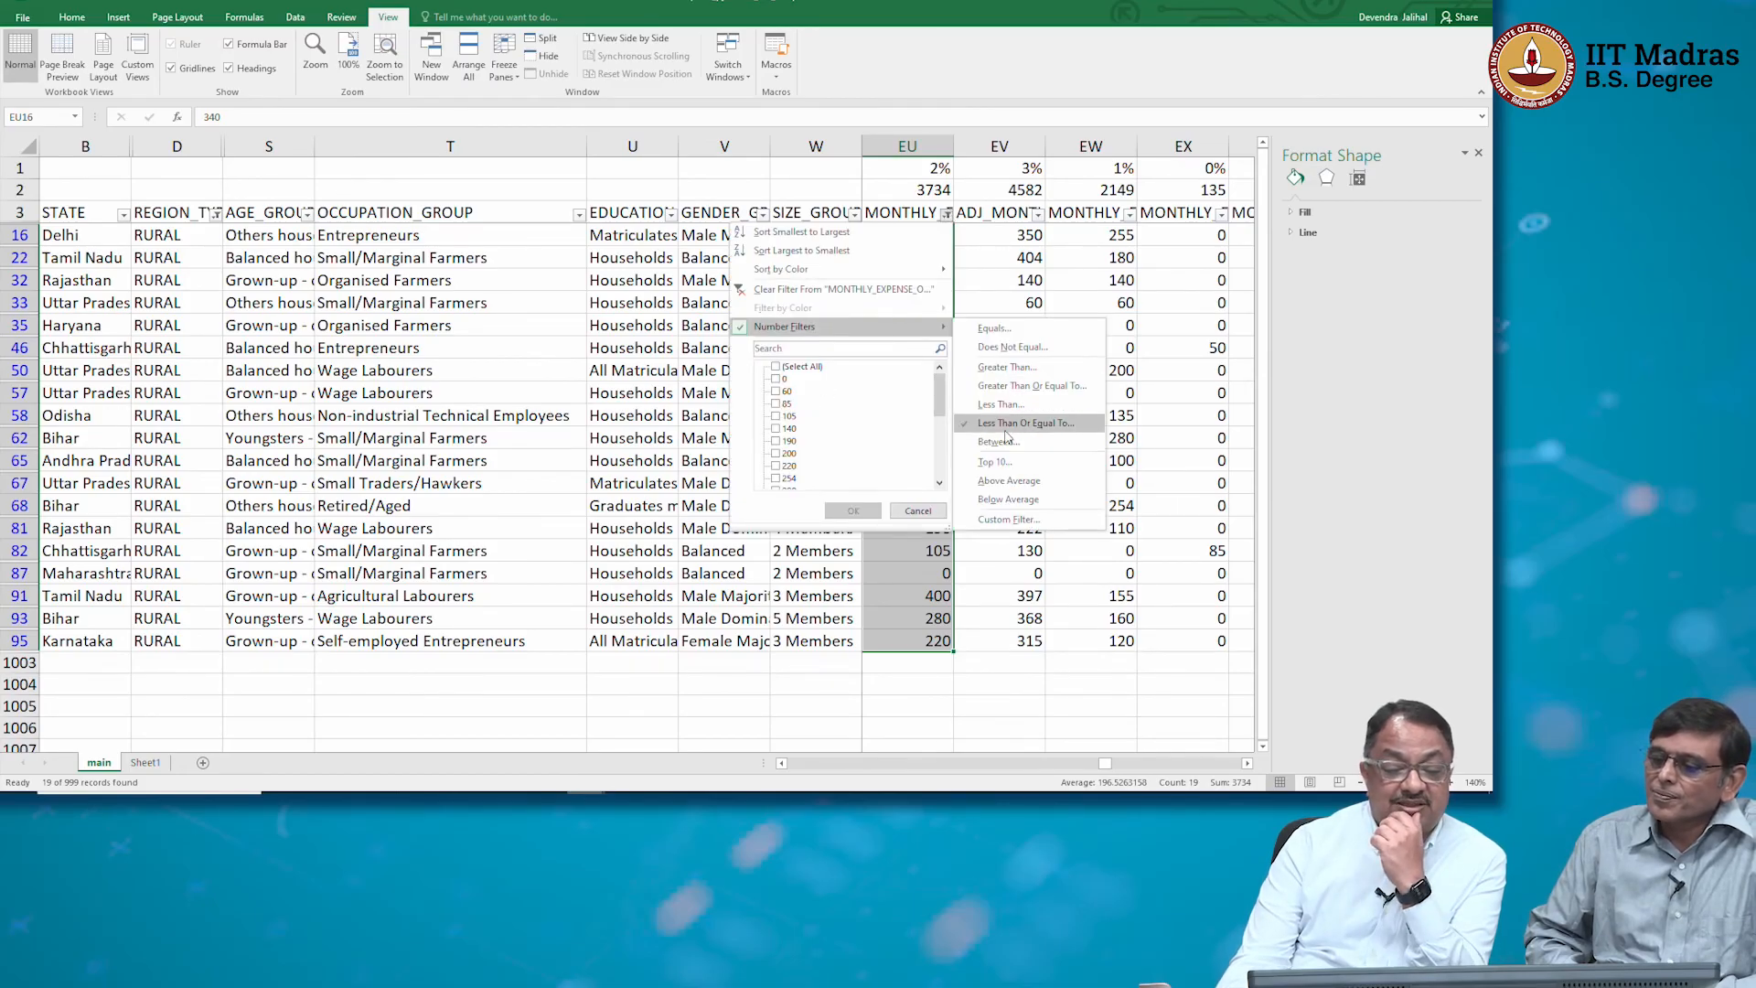
click(1015, 386)
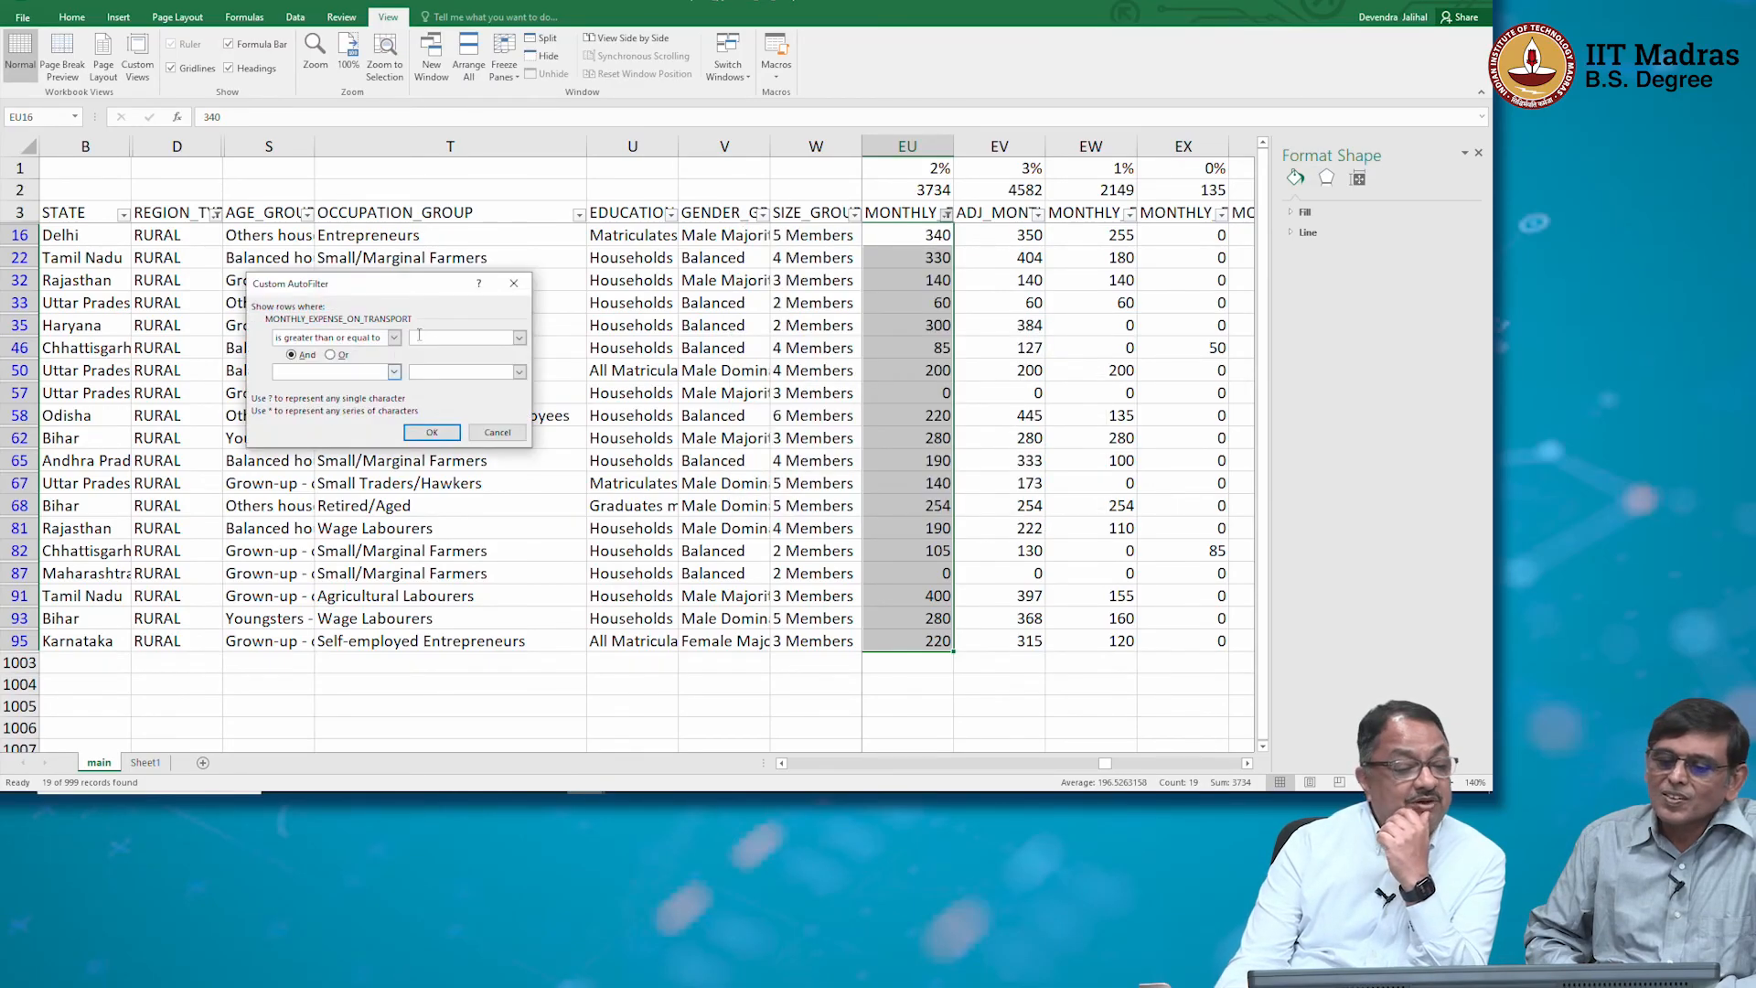
text(400)
key(Return)
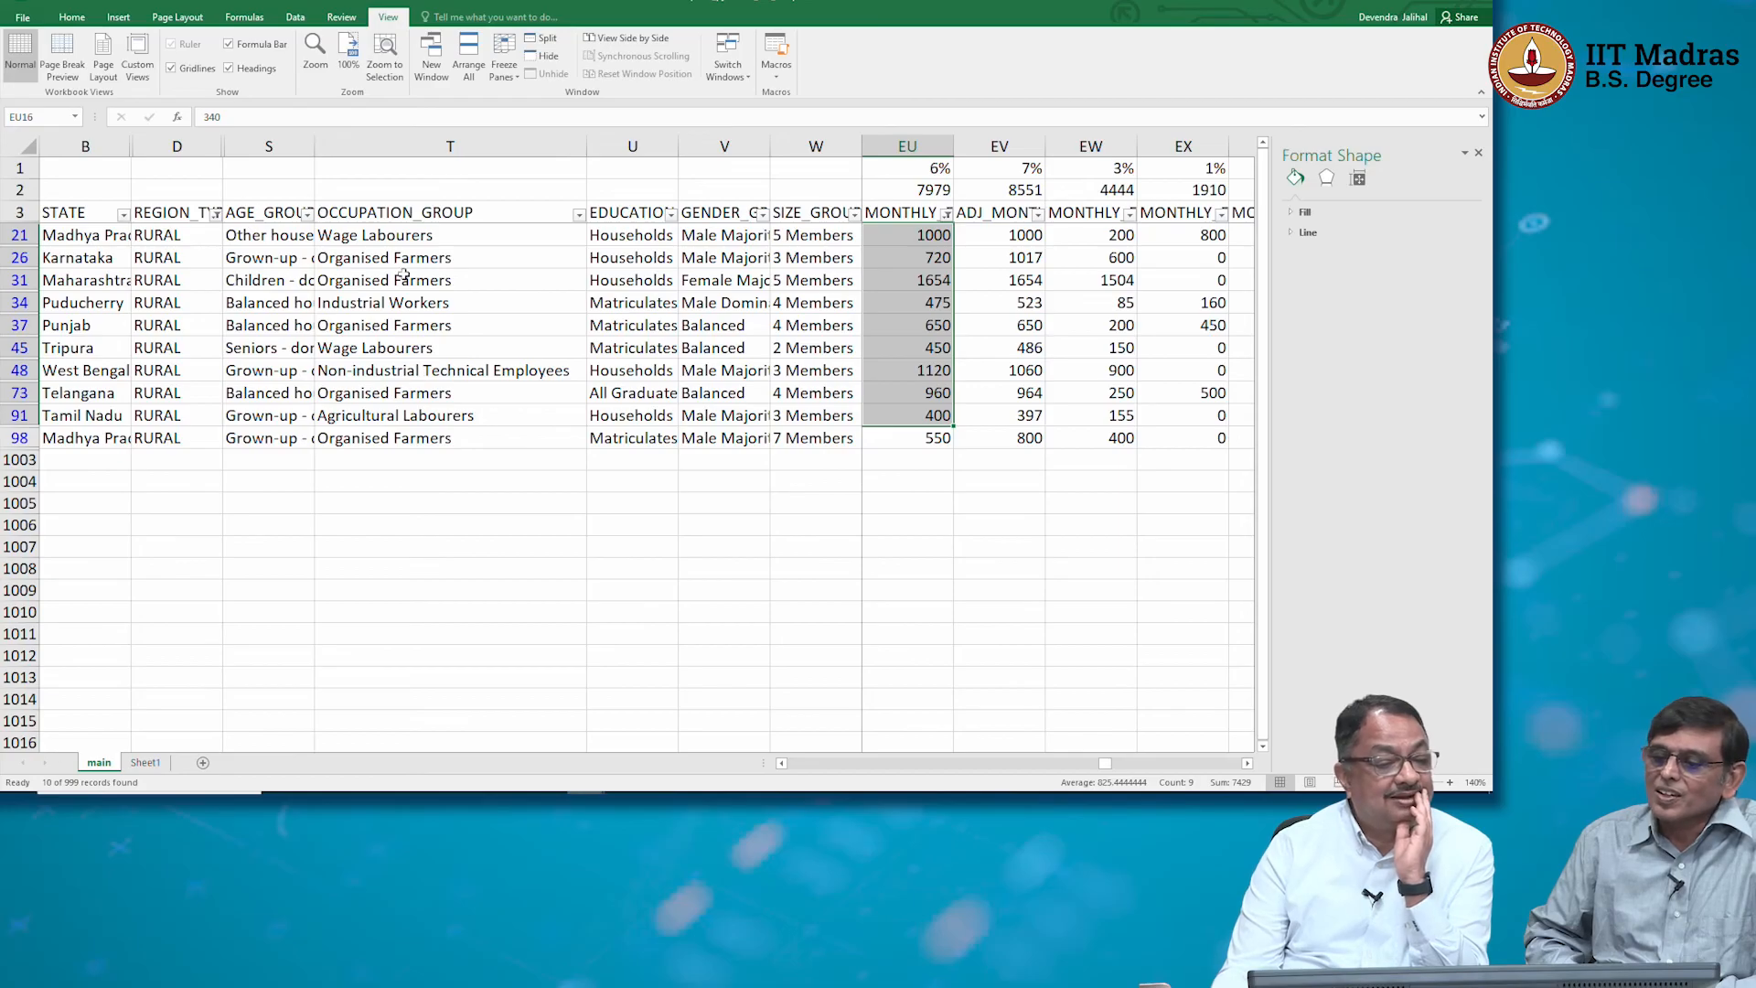
Compare the occupation group with the monthly transport expense for the Madhya Pradesh household in row 21
click(410, 235)
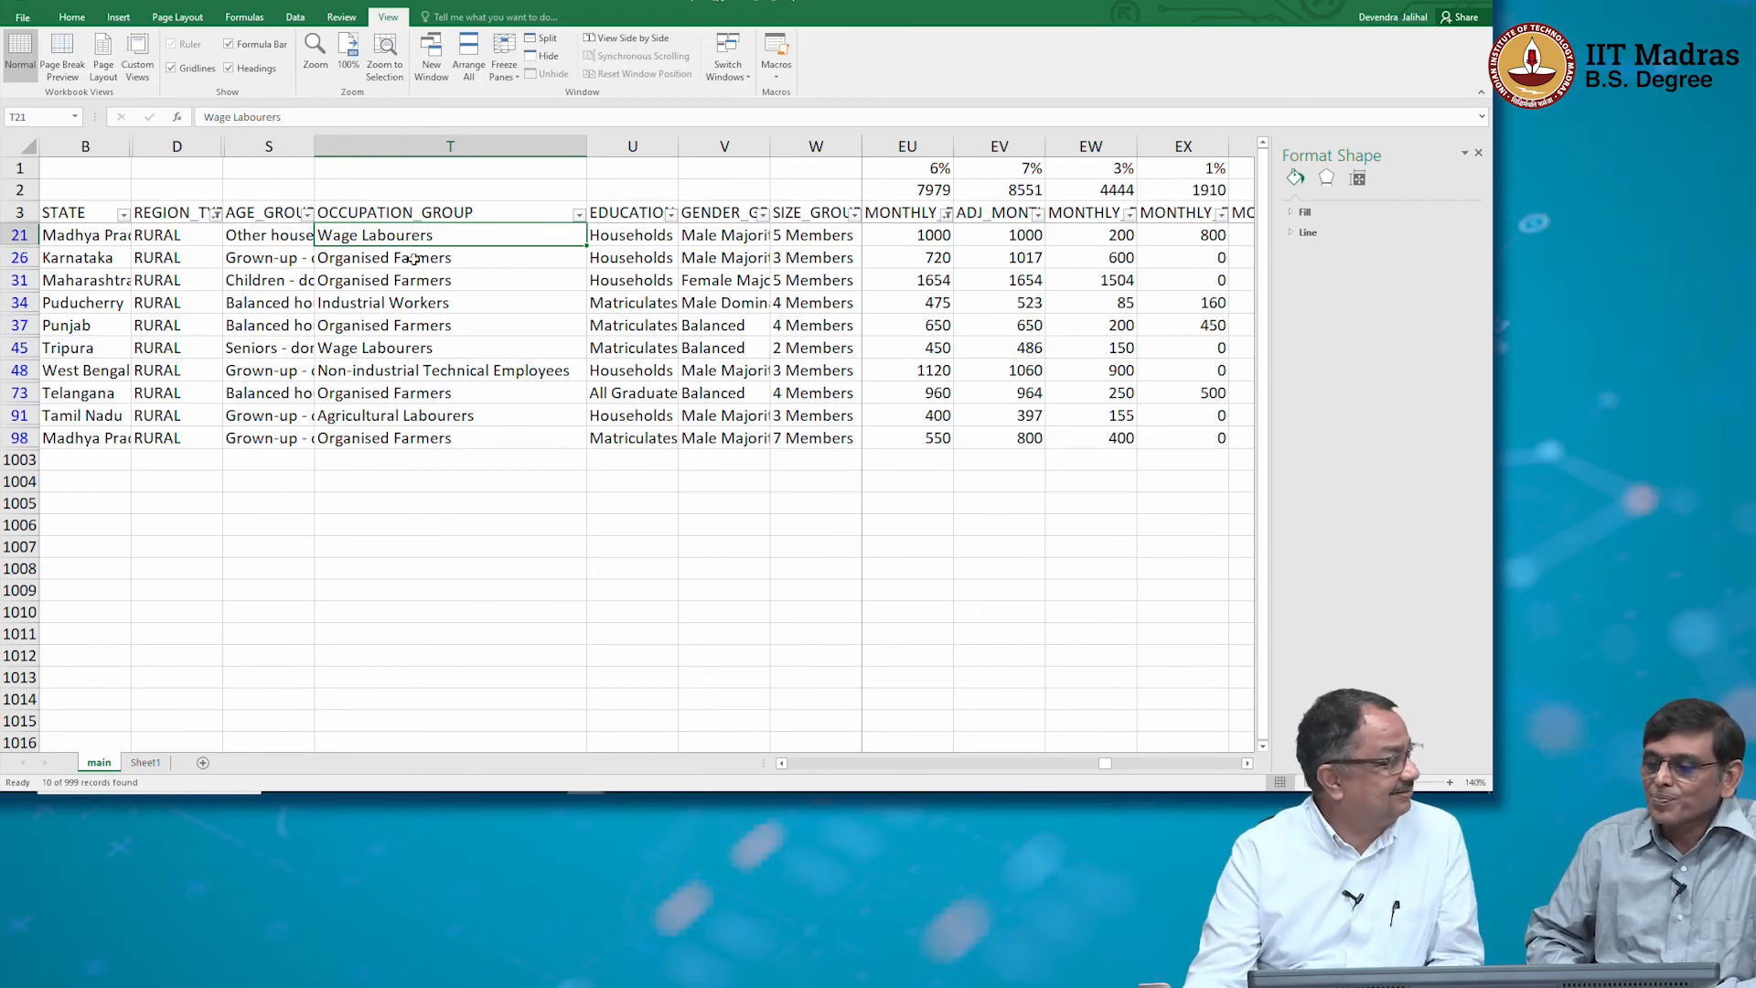
click(930, 235)
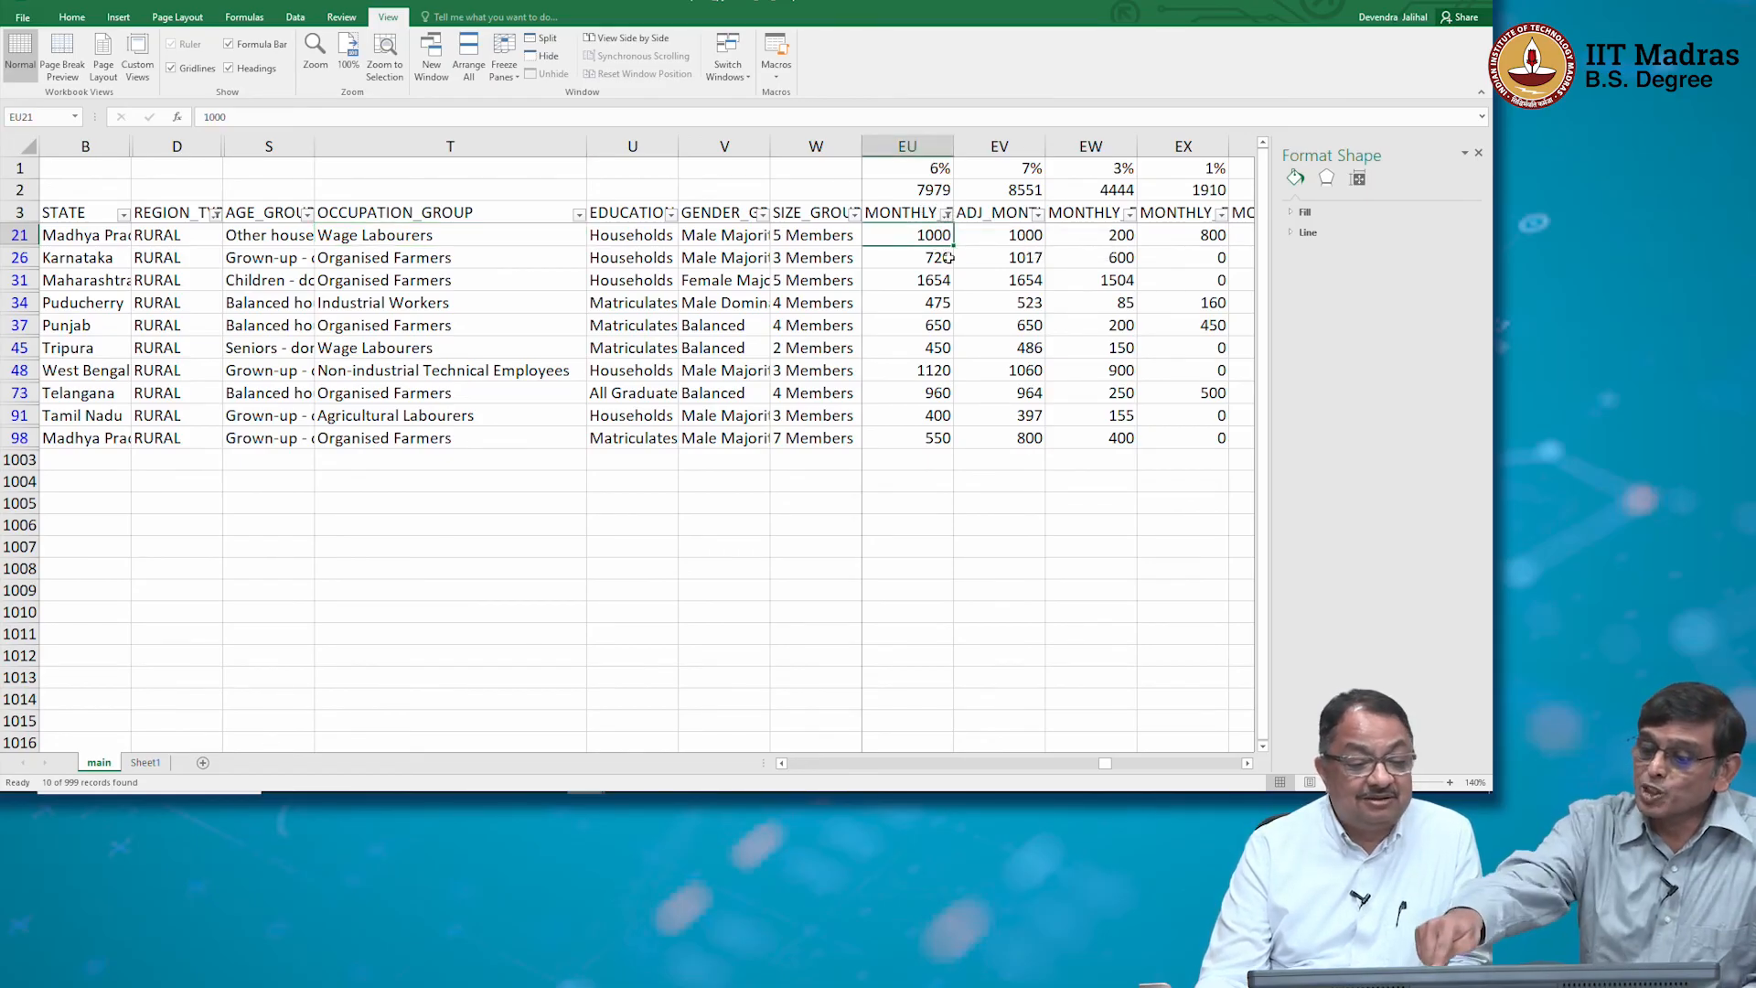
click(448, 236)
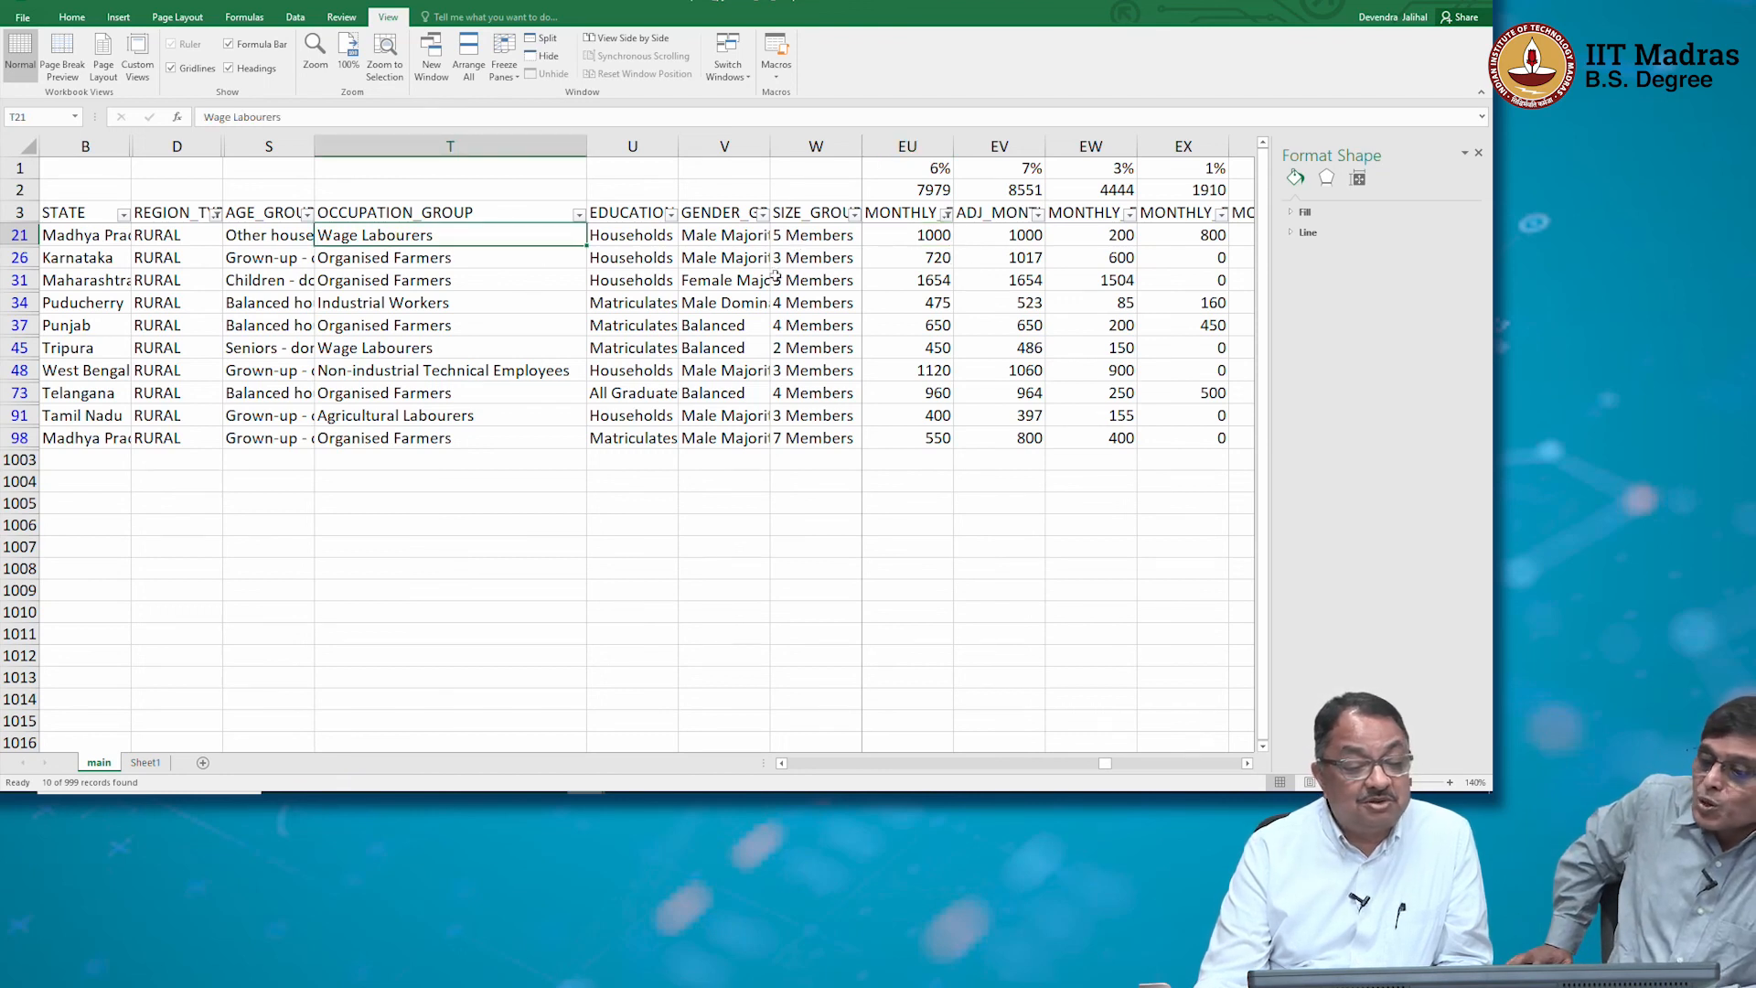
click(918, 239)
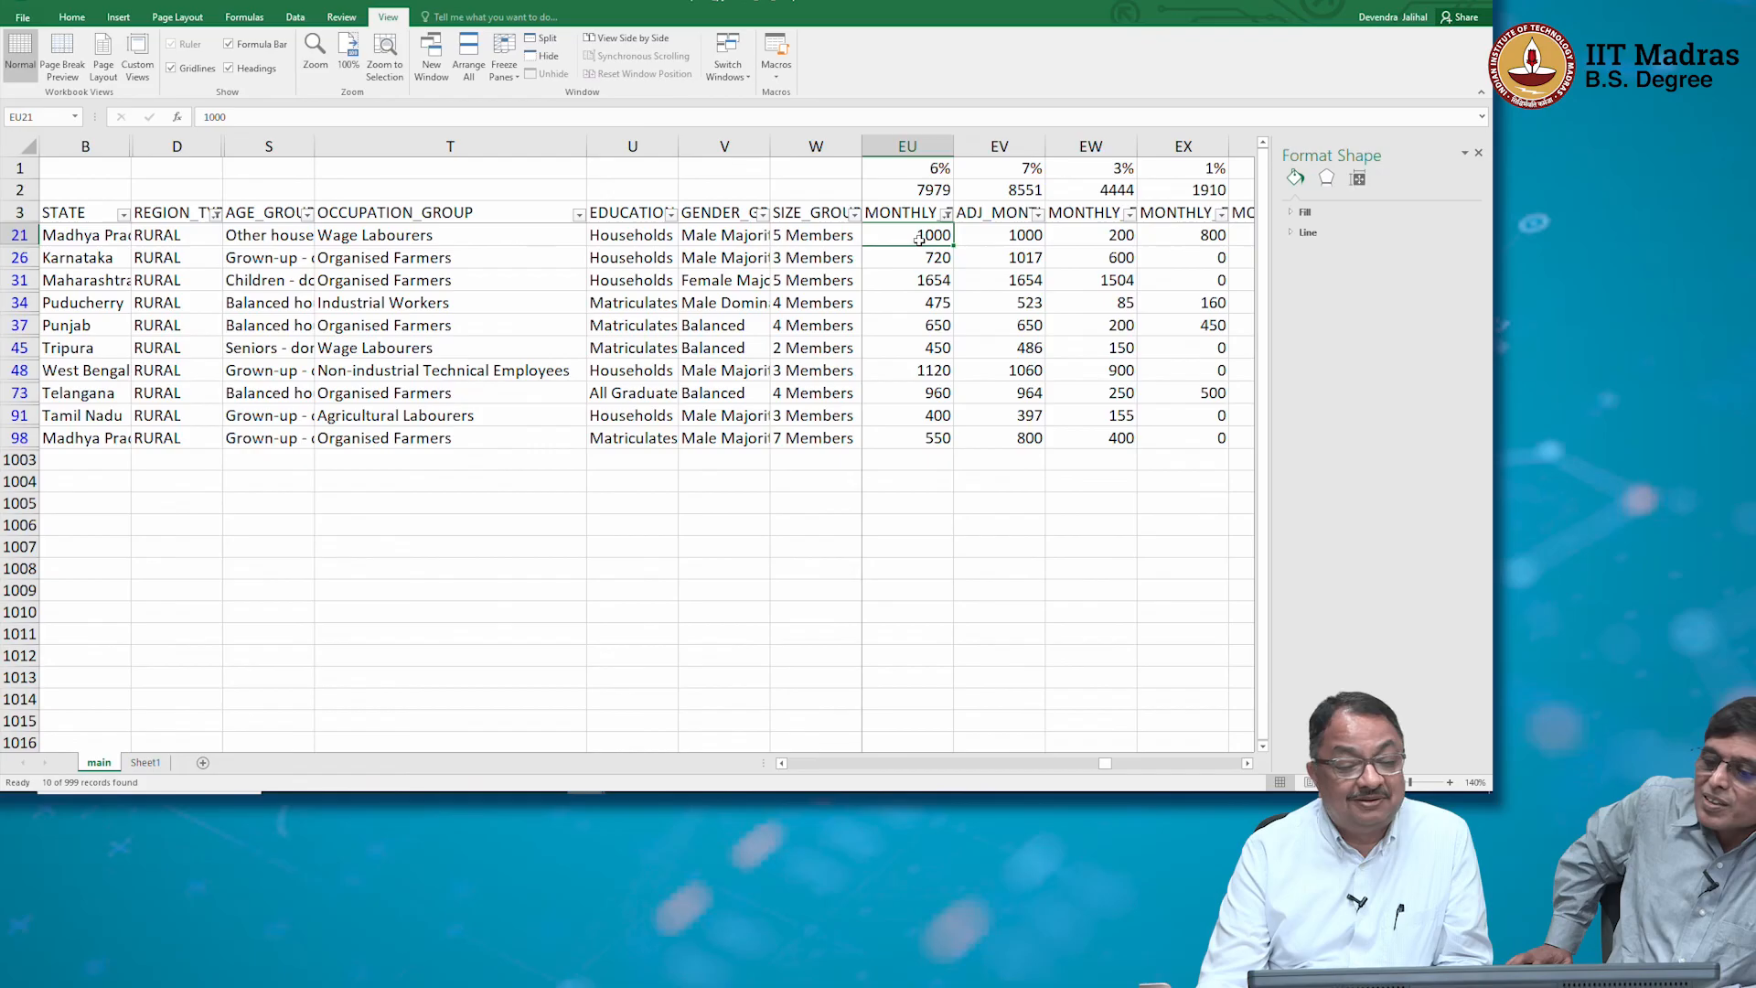
Review row 21's expense columns on both sides of the transport expense as far as column FC, and return to its transport value
key(Left)
key(Left)
key(Left)
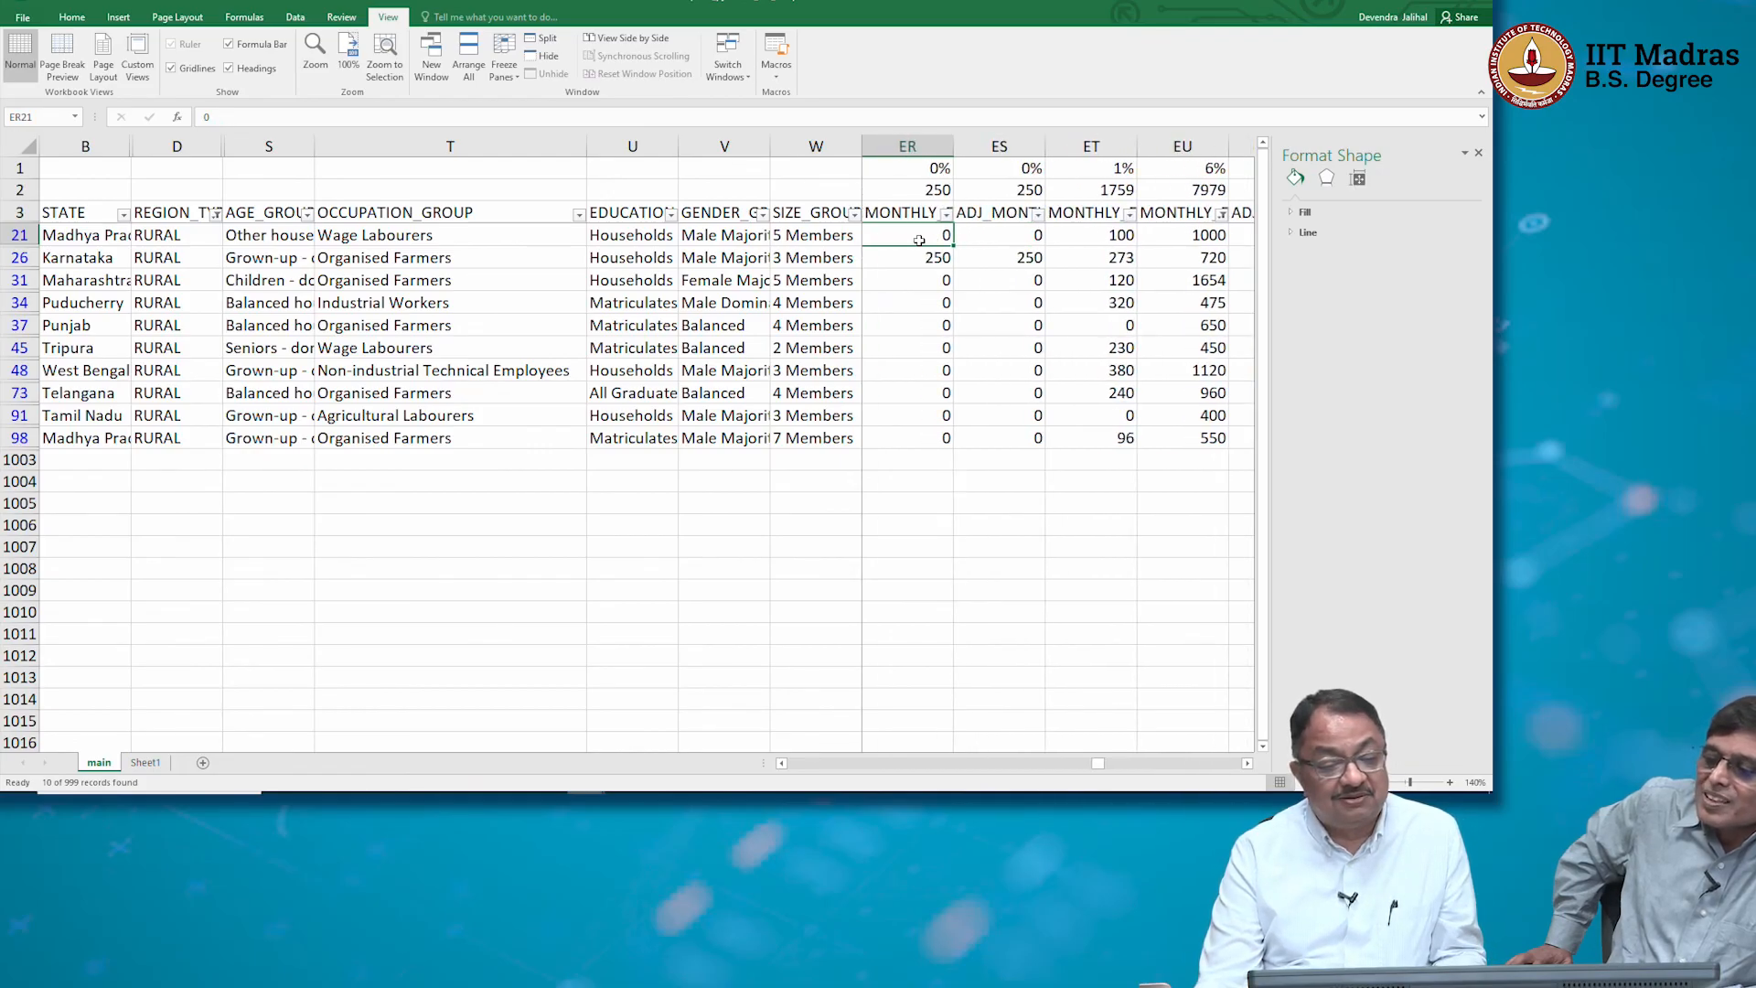
key(Left)
key(Right)
key(Right)
key(Right)
key(Right)
key(Right)
key(Right)
key(Right)
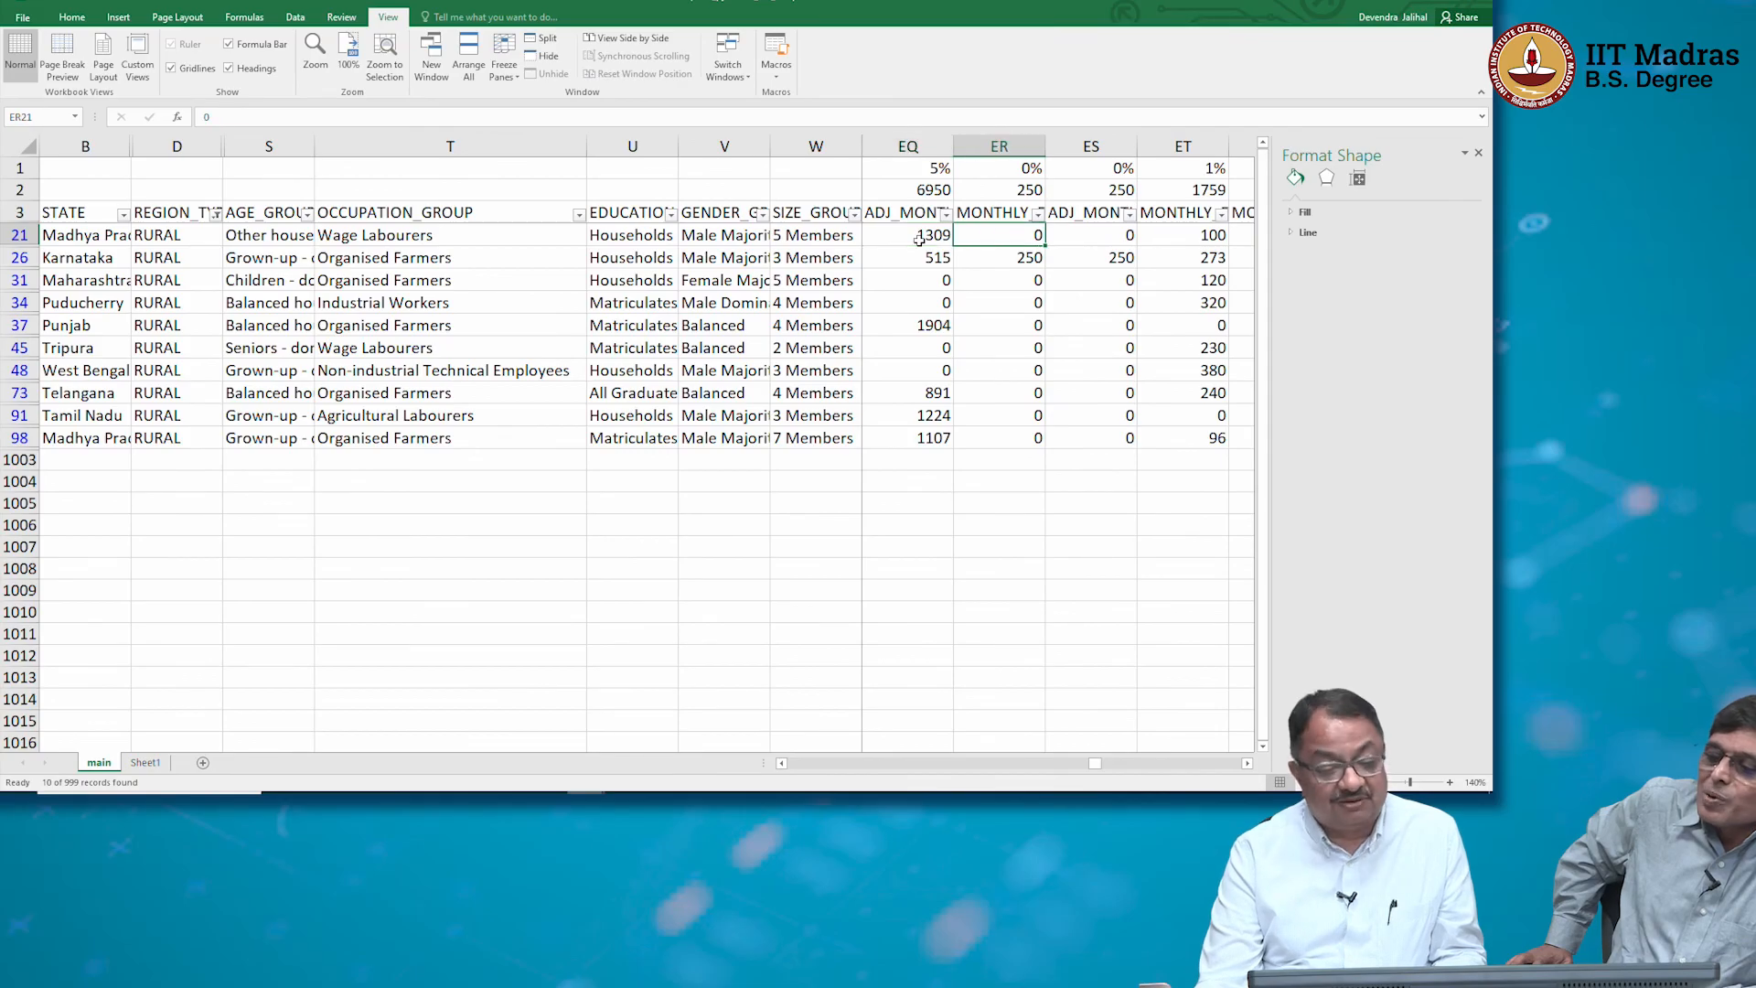
key(Right)
key(Right)
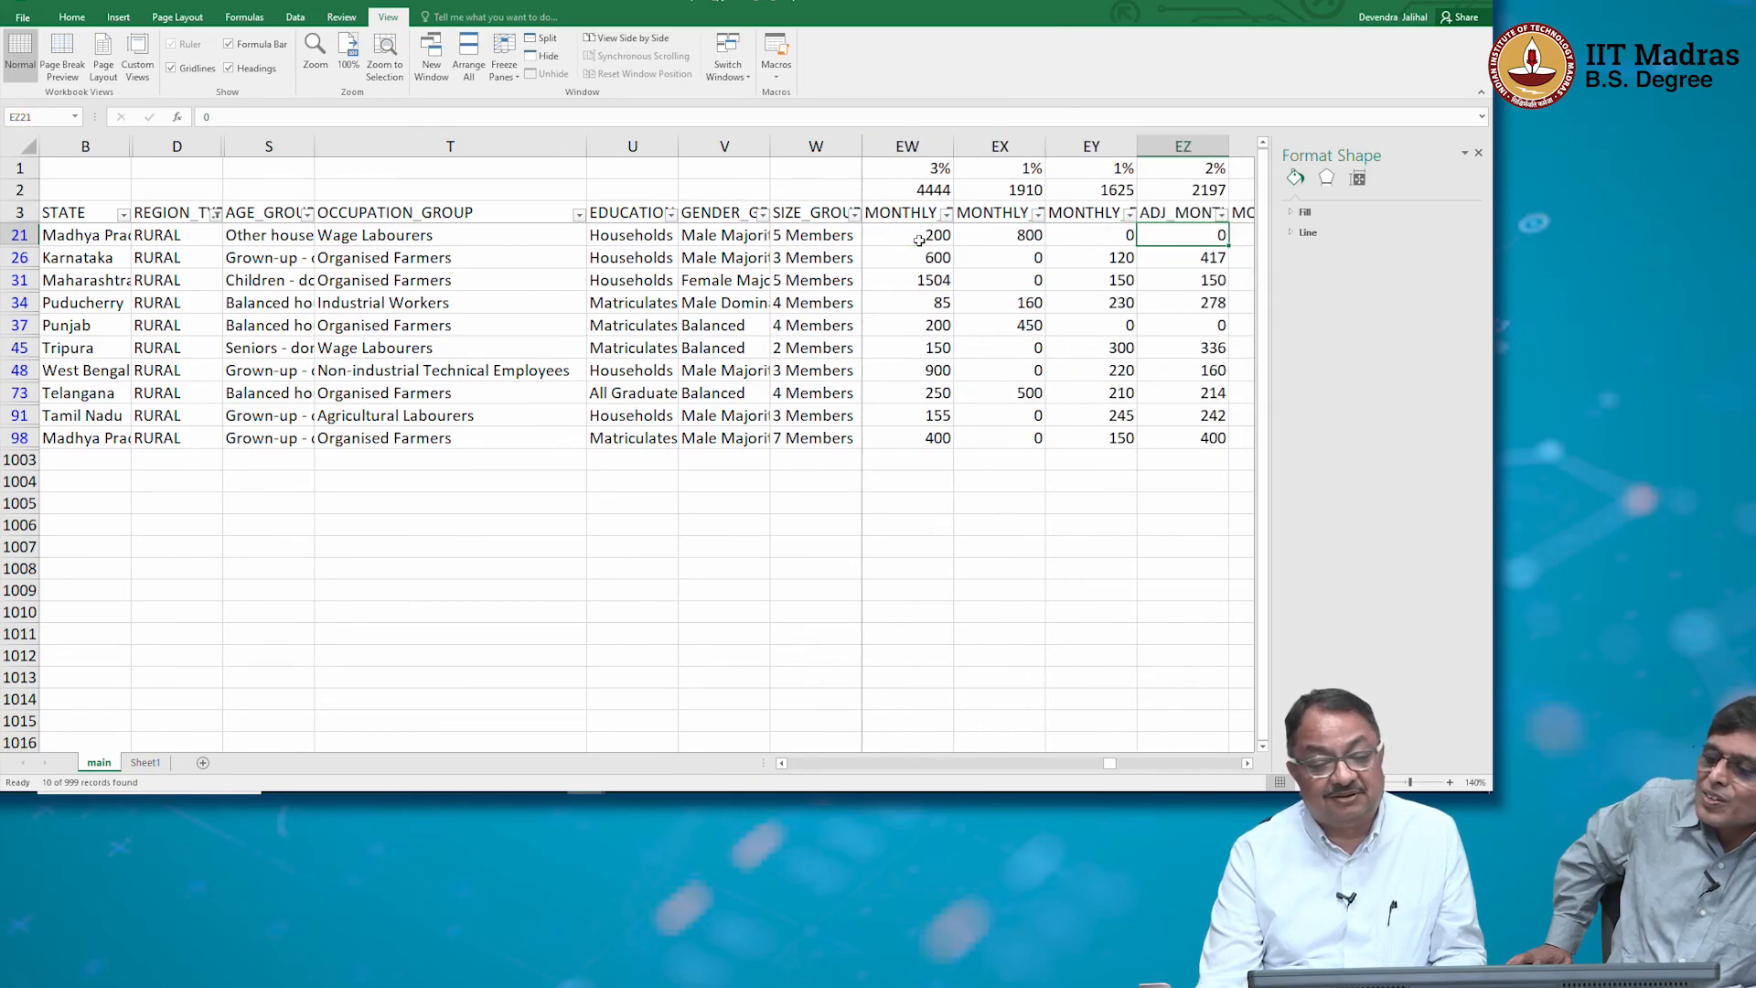
key(Right)
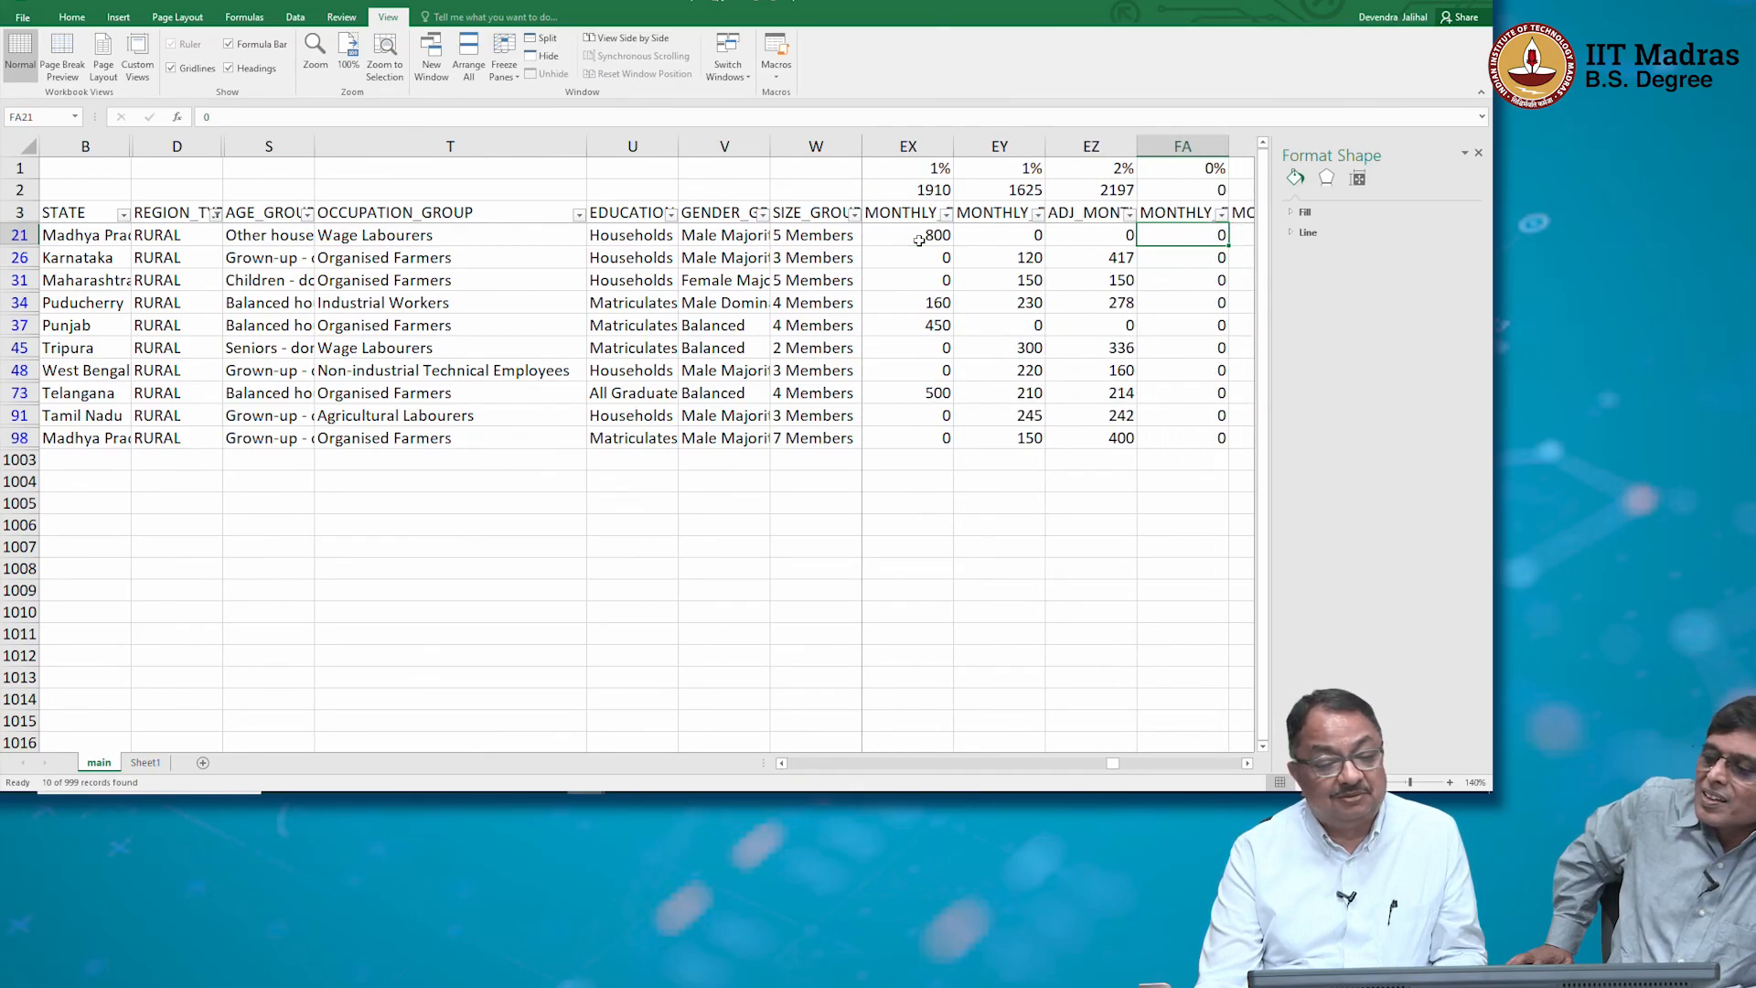
key(Right)
key(Right)
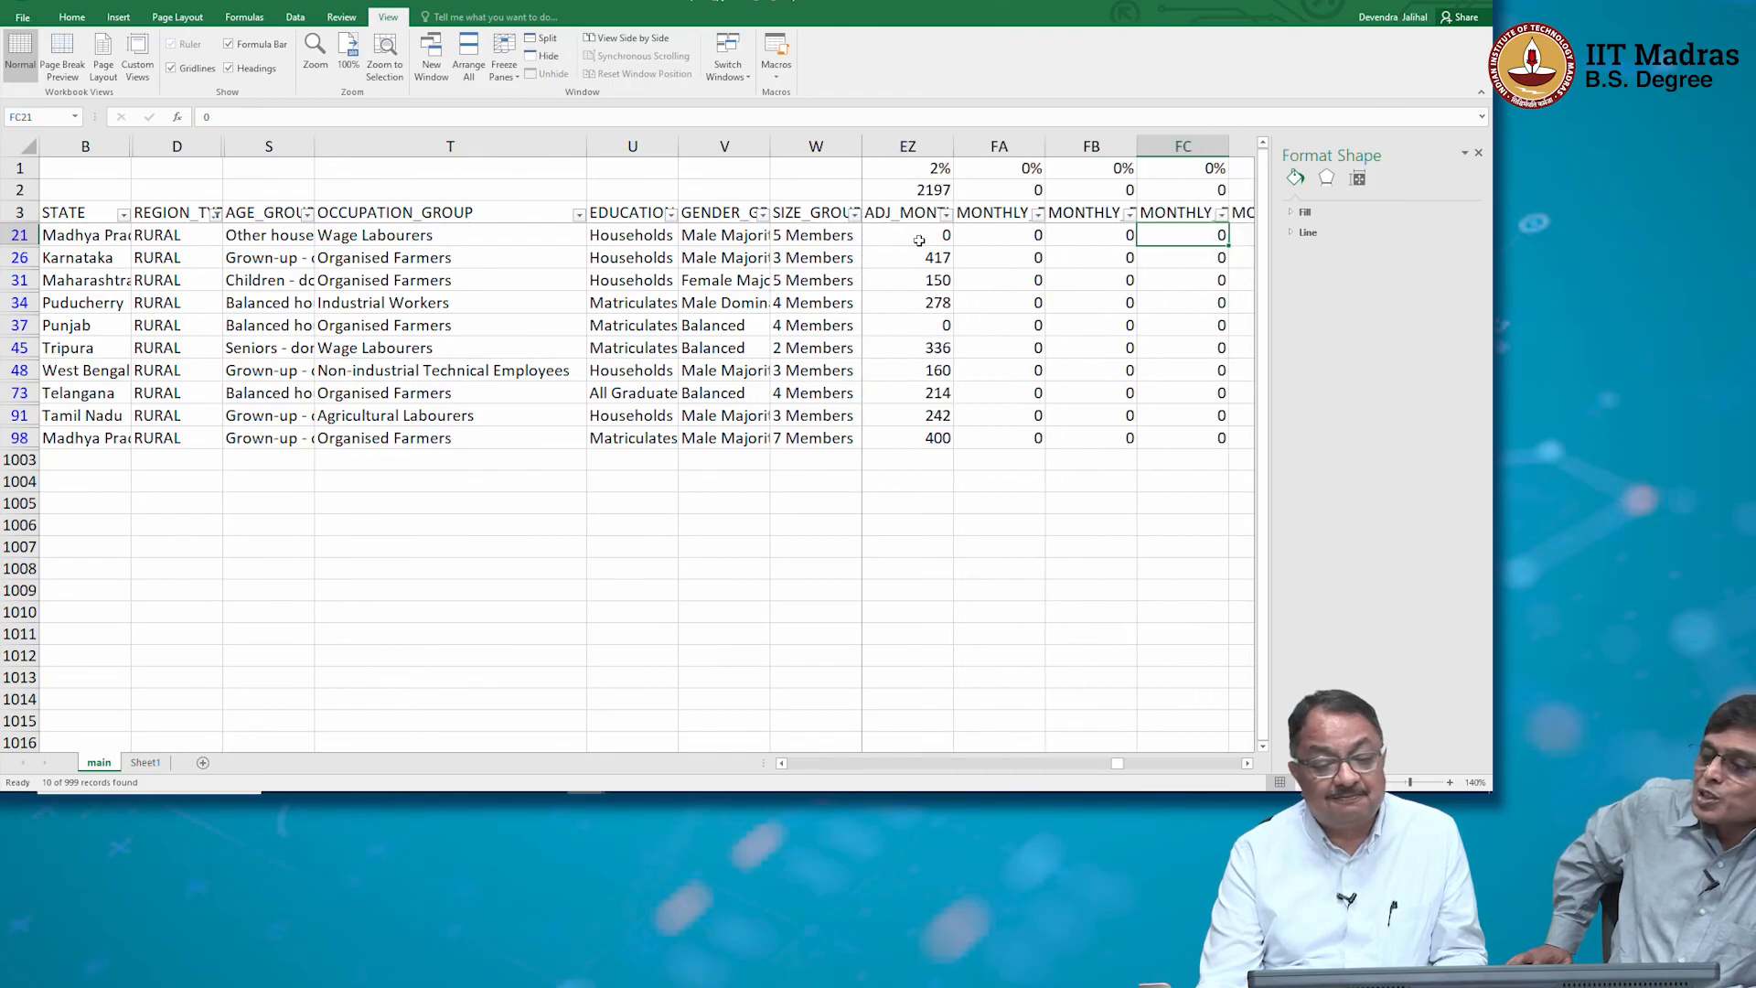
key(Left)
key(Left)
key(Left)
key(Left)
key(Left)
key(Left)
key(Left)
key(Left)
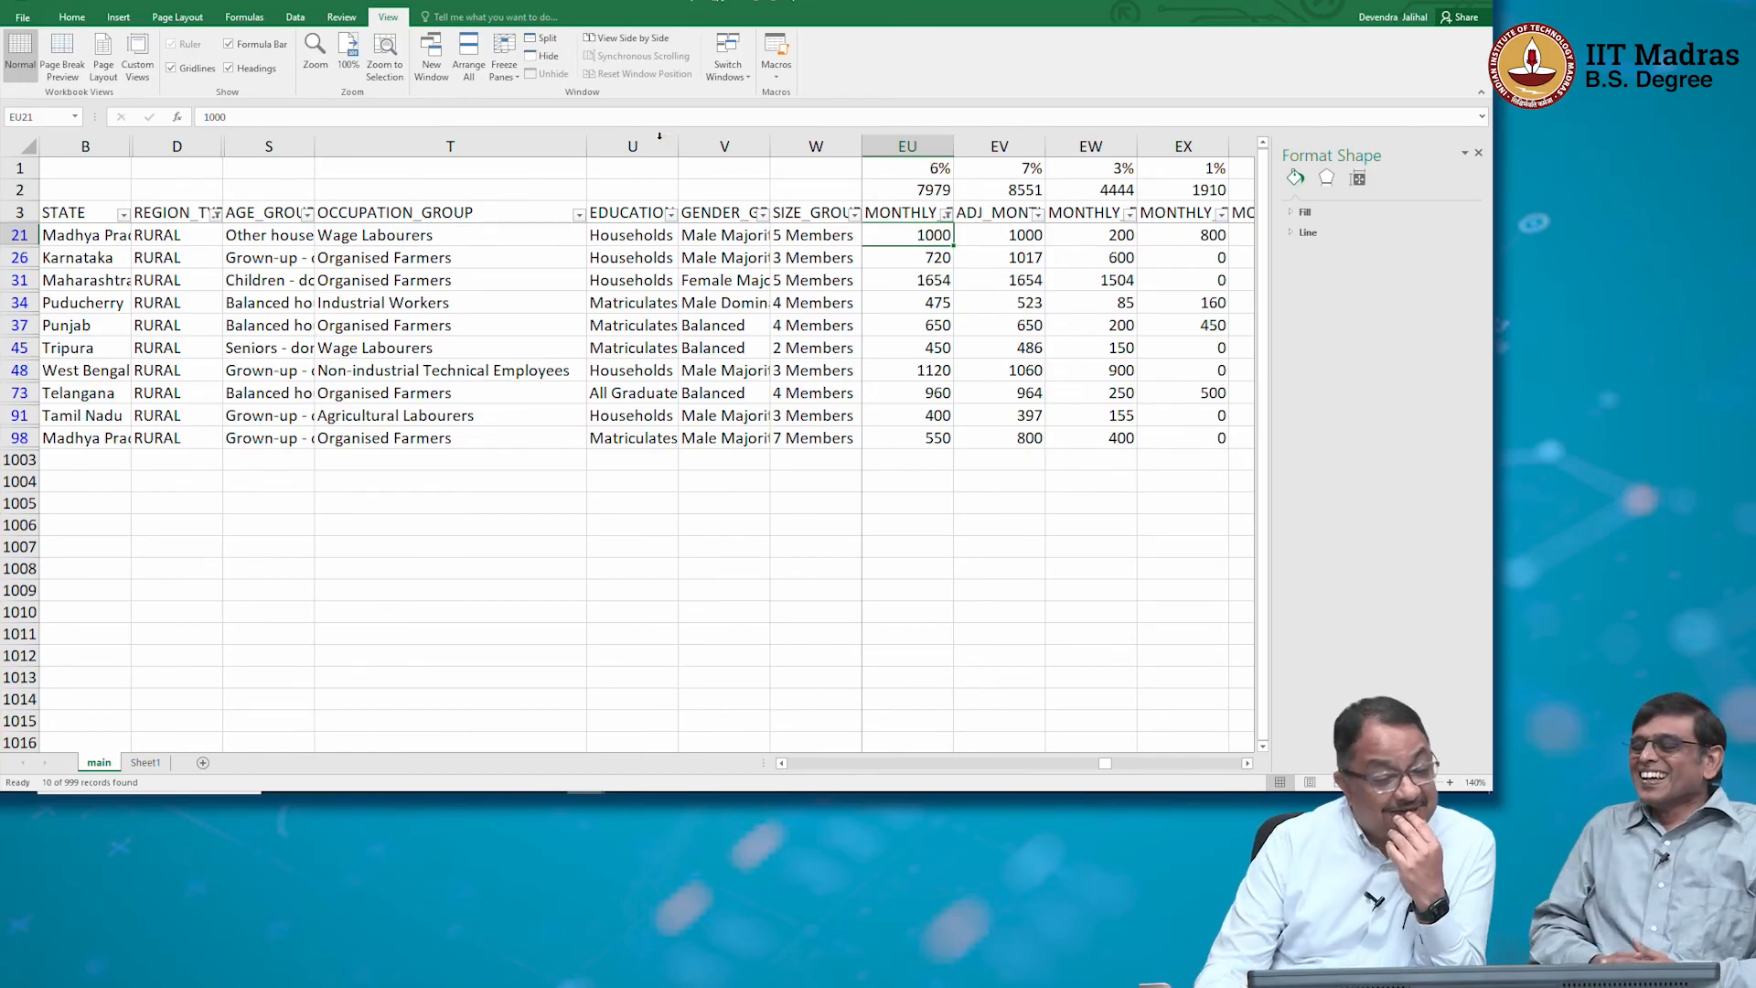
Reselect all values in the MONTHLY_EXPENSE_ON_TRANSPORT filter to list every rural household, and go to the first record's adjusted transport expense
click(945, 213)
click(803, 367)
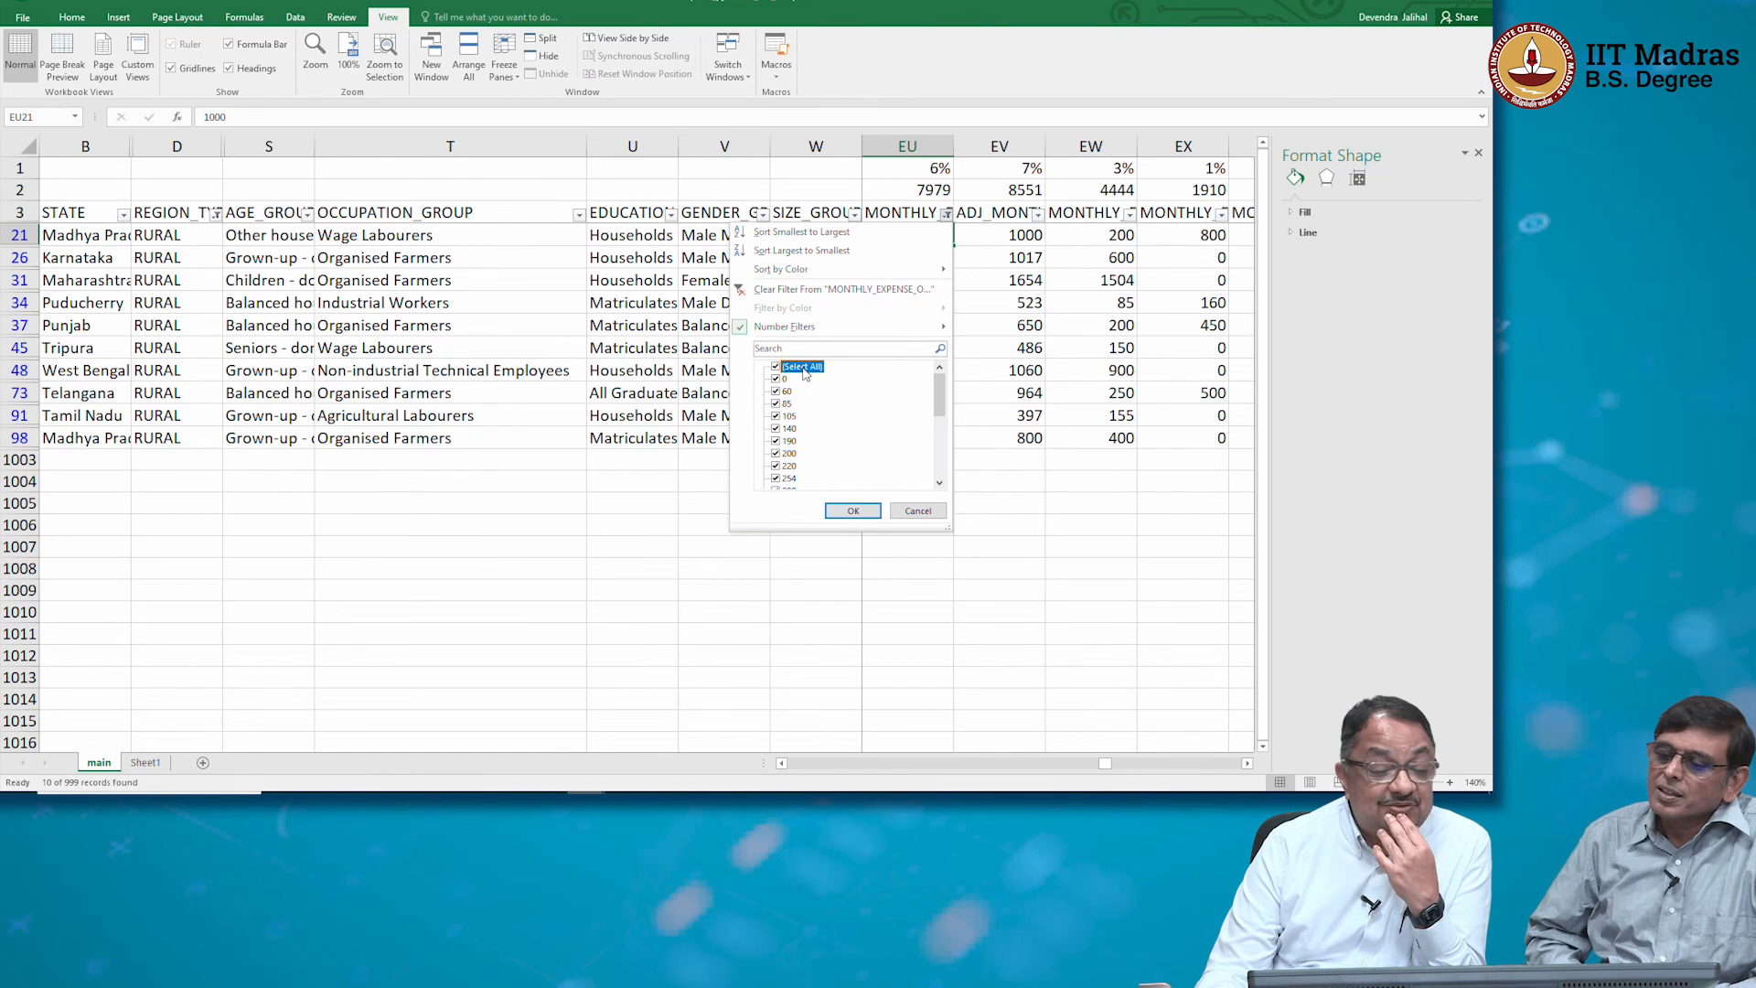
click(853, 511)
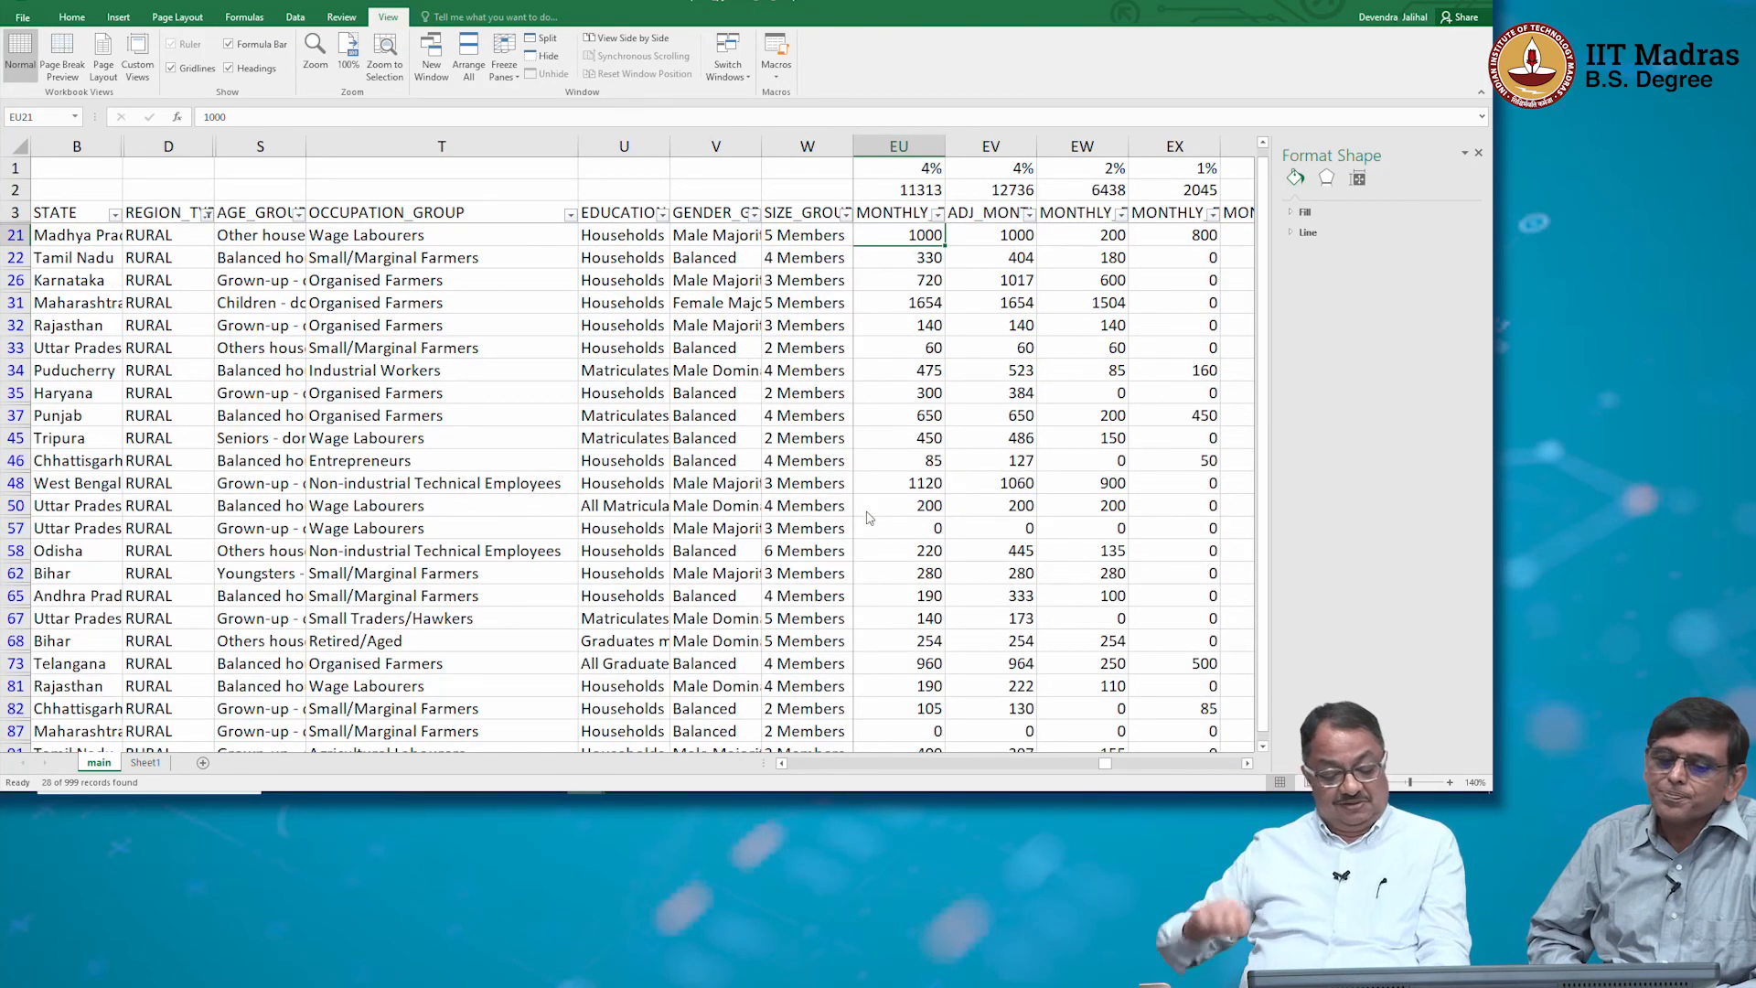
key(Right)
key(Up)
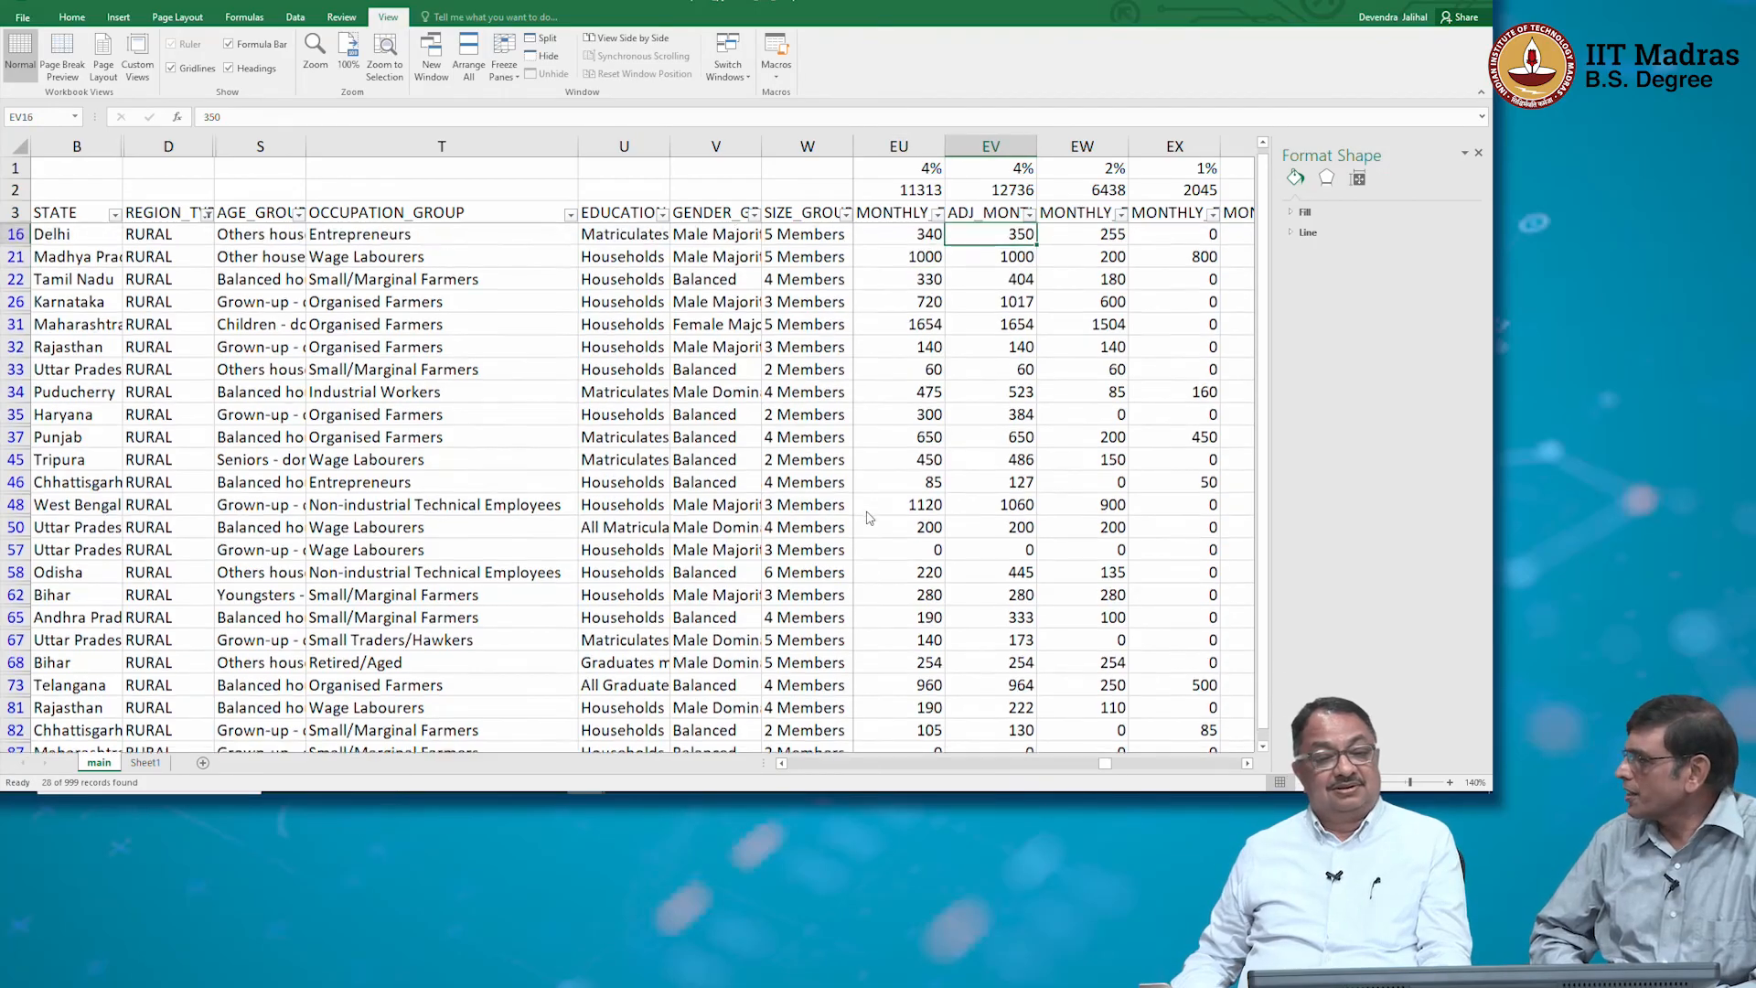